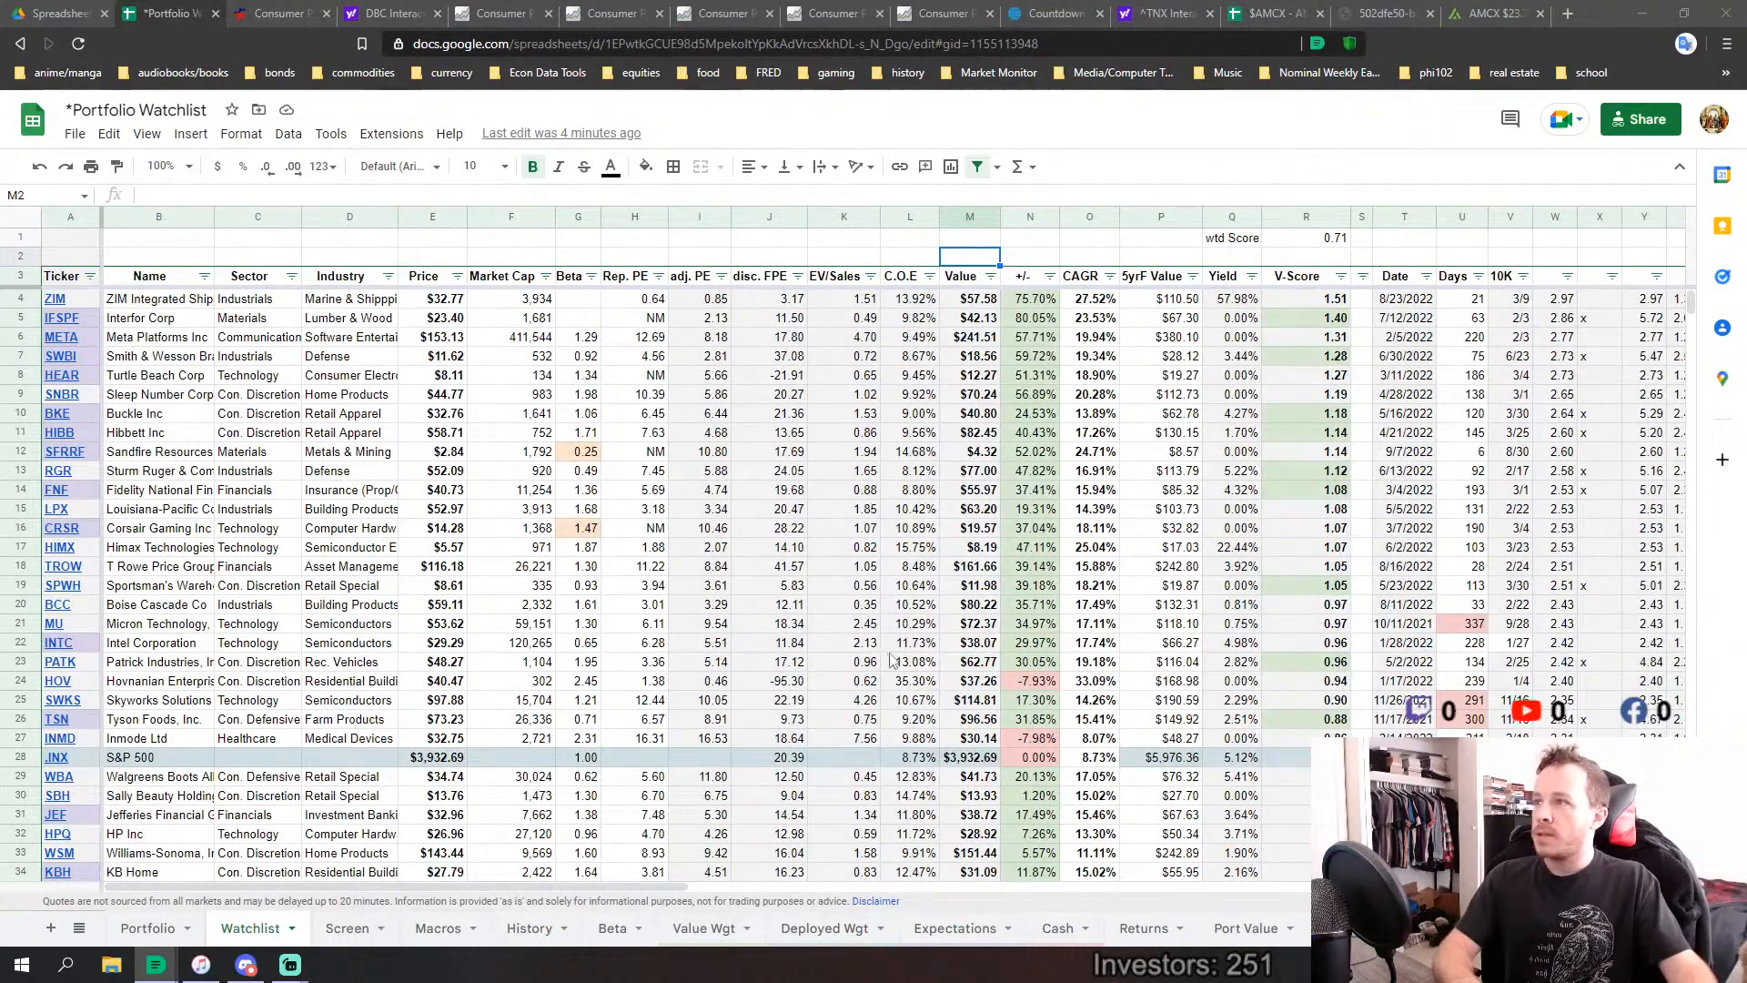
Review the top-ranked watchlist stocks, highlighting the rows for Smith & Wesson, Interfor, Turtle Beach and ZIM.
scroll(1128, 605, down, 1)
scroll(1128, 616, up, 1)
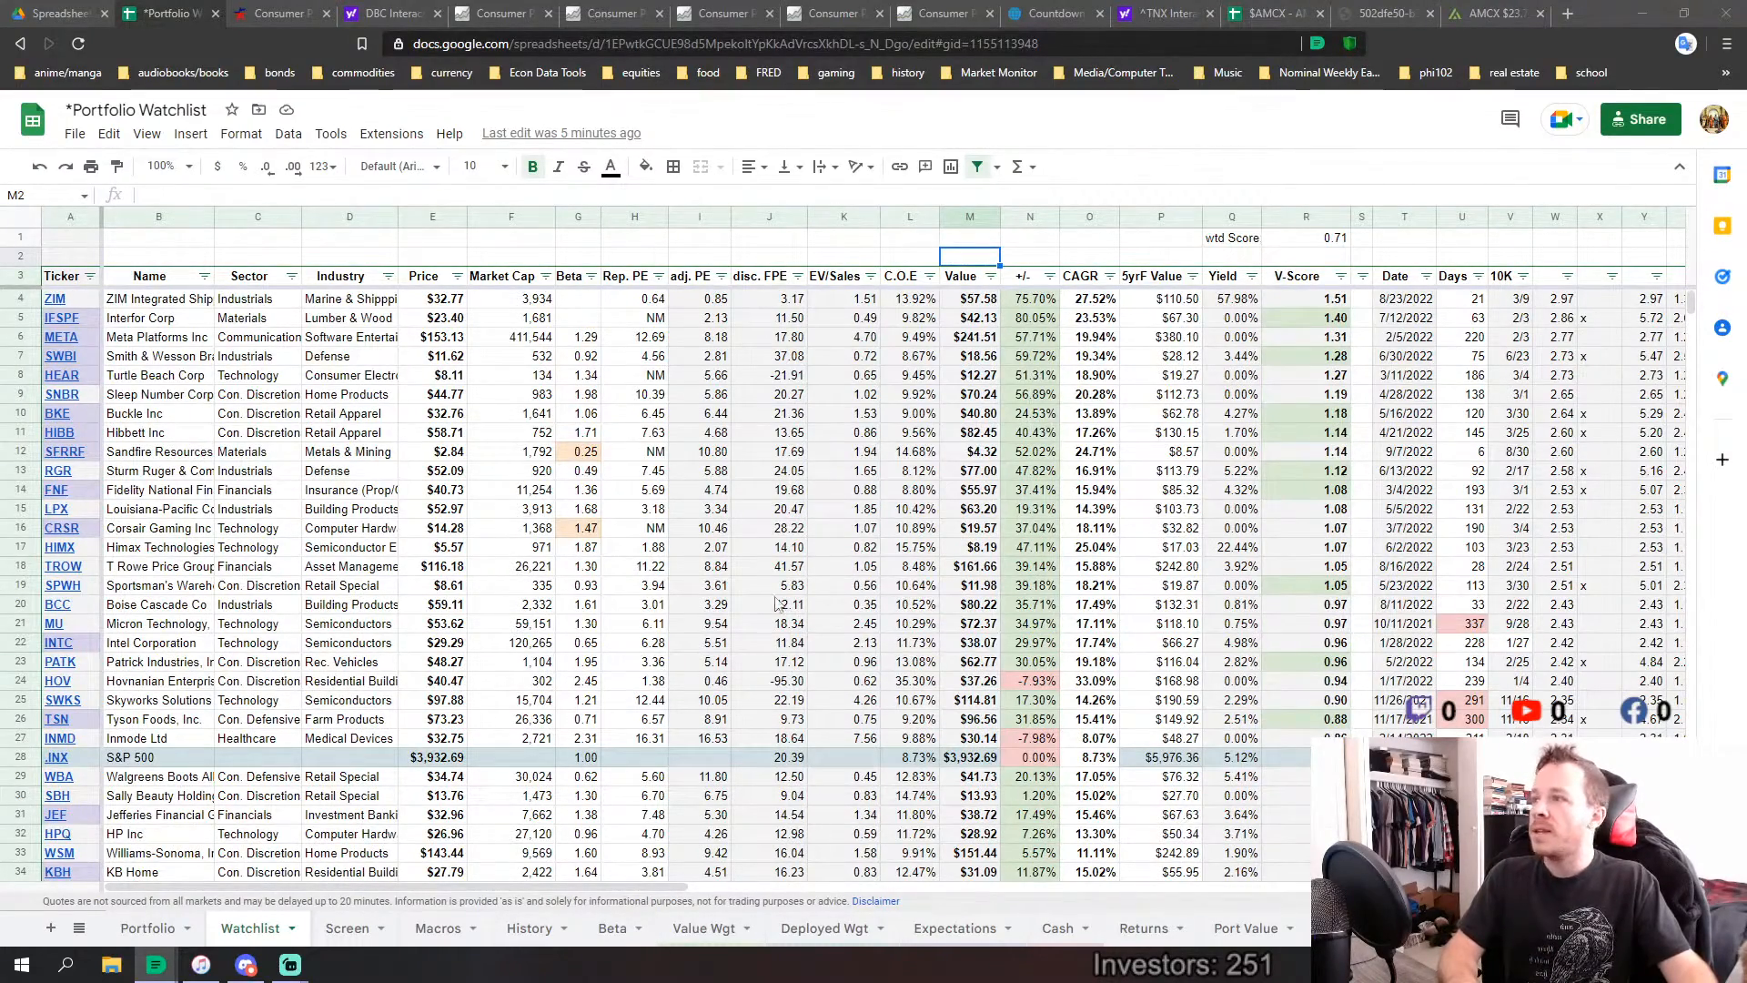
click(19, 355)
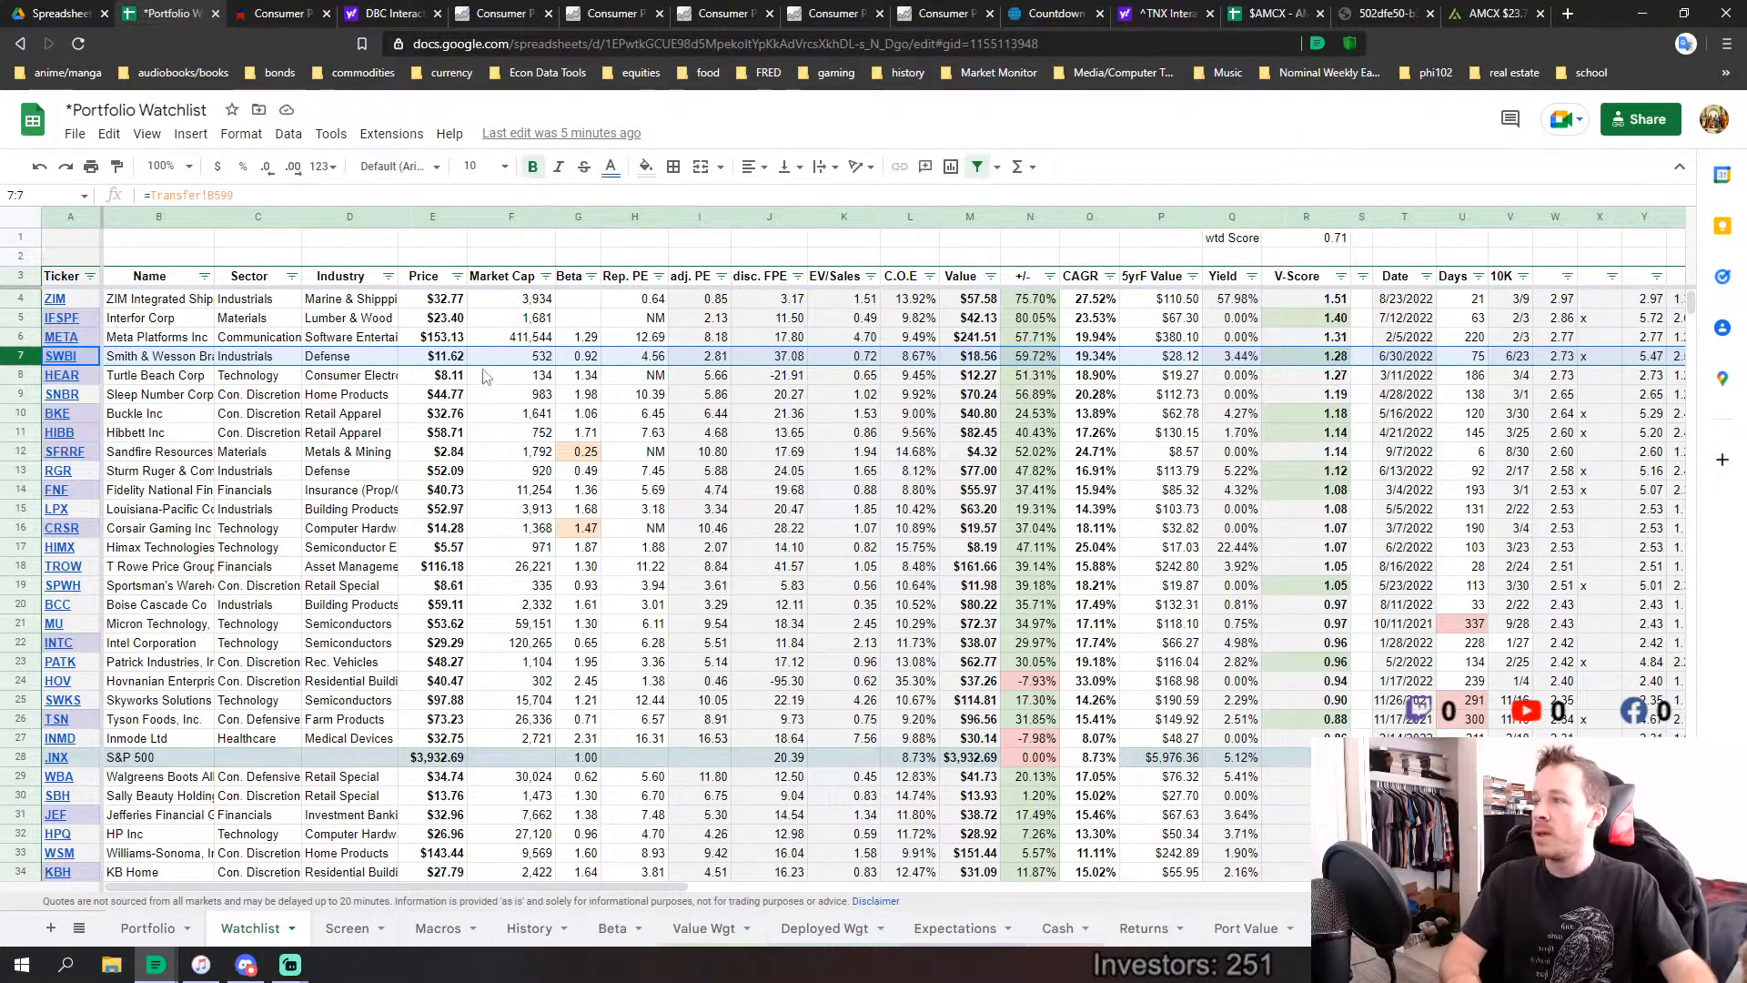
click(23, 318)
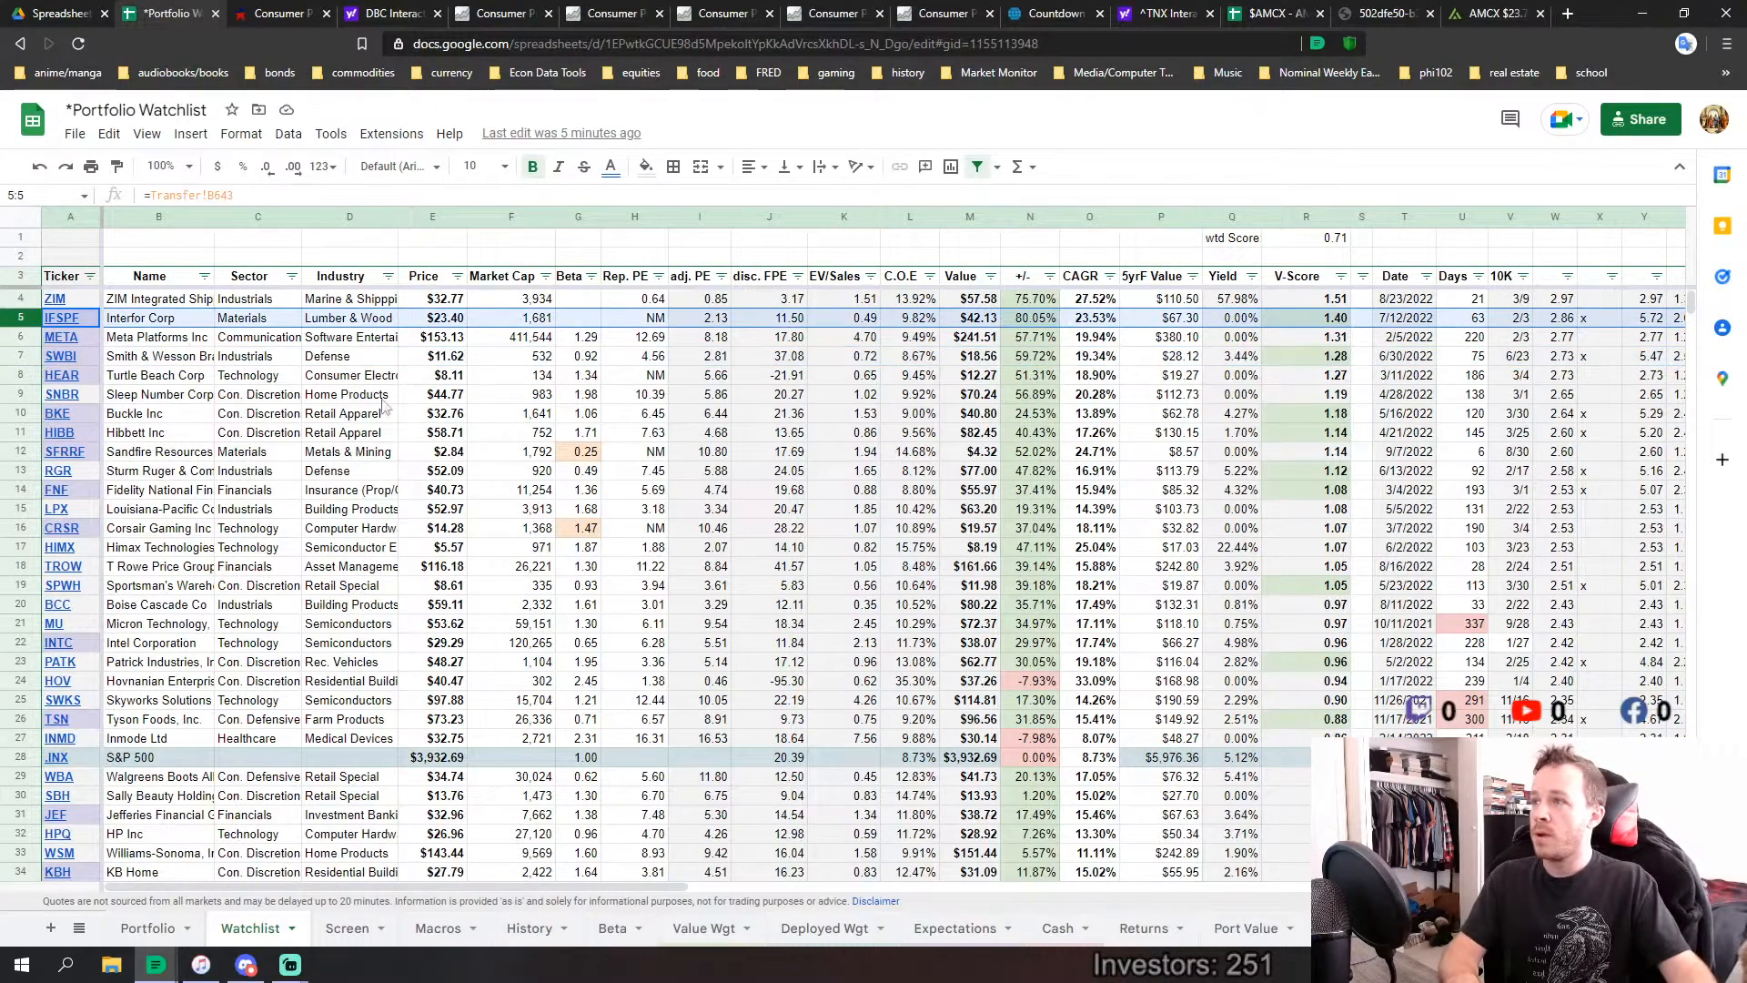
click(23, 375)
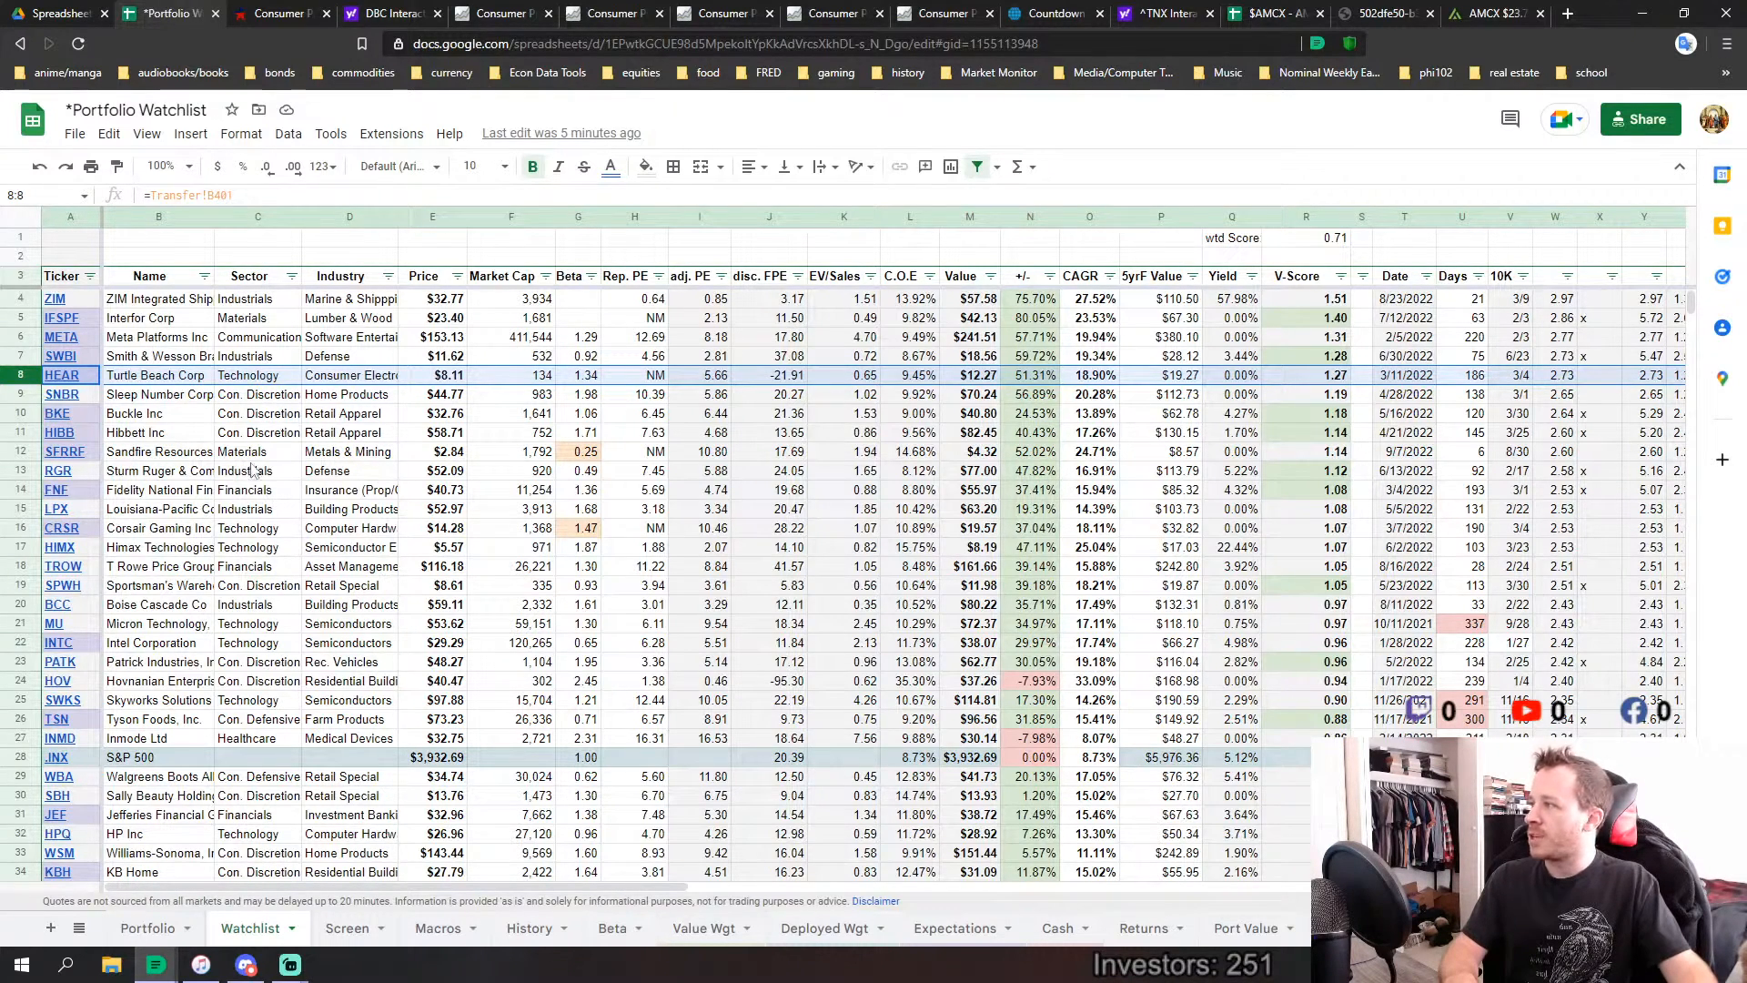
mouse_move(53, 421)
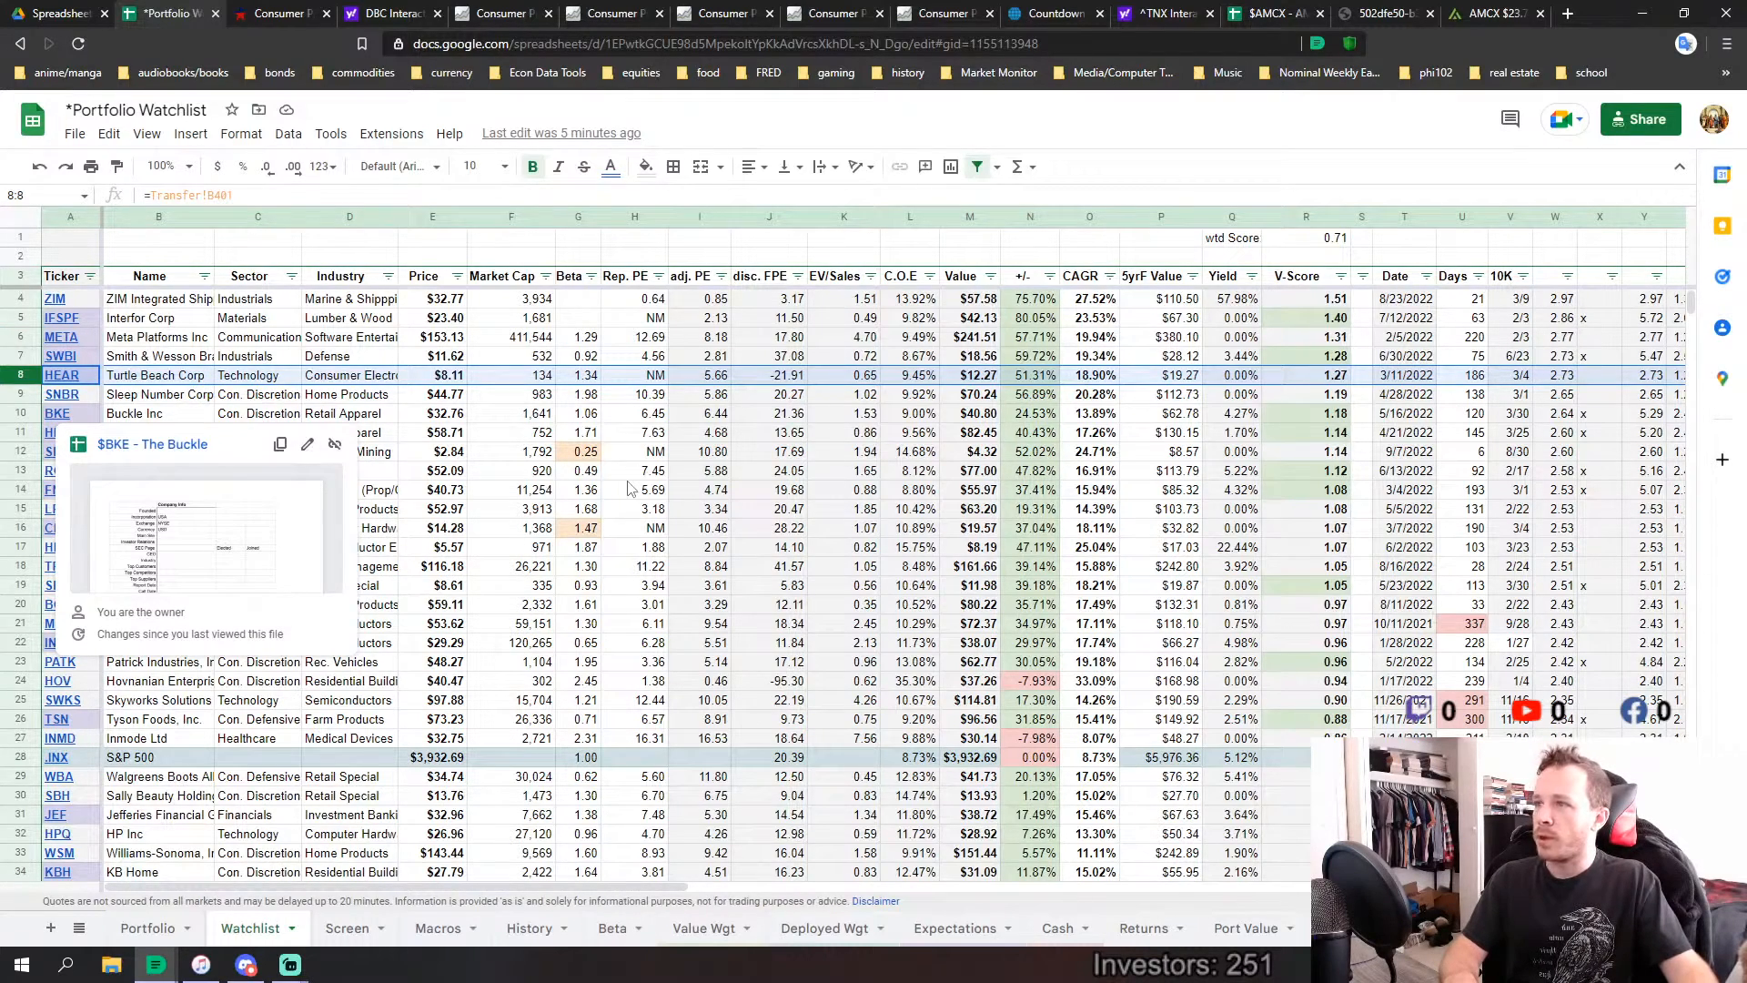
drag(634, 470, 634, 490)
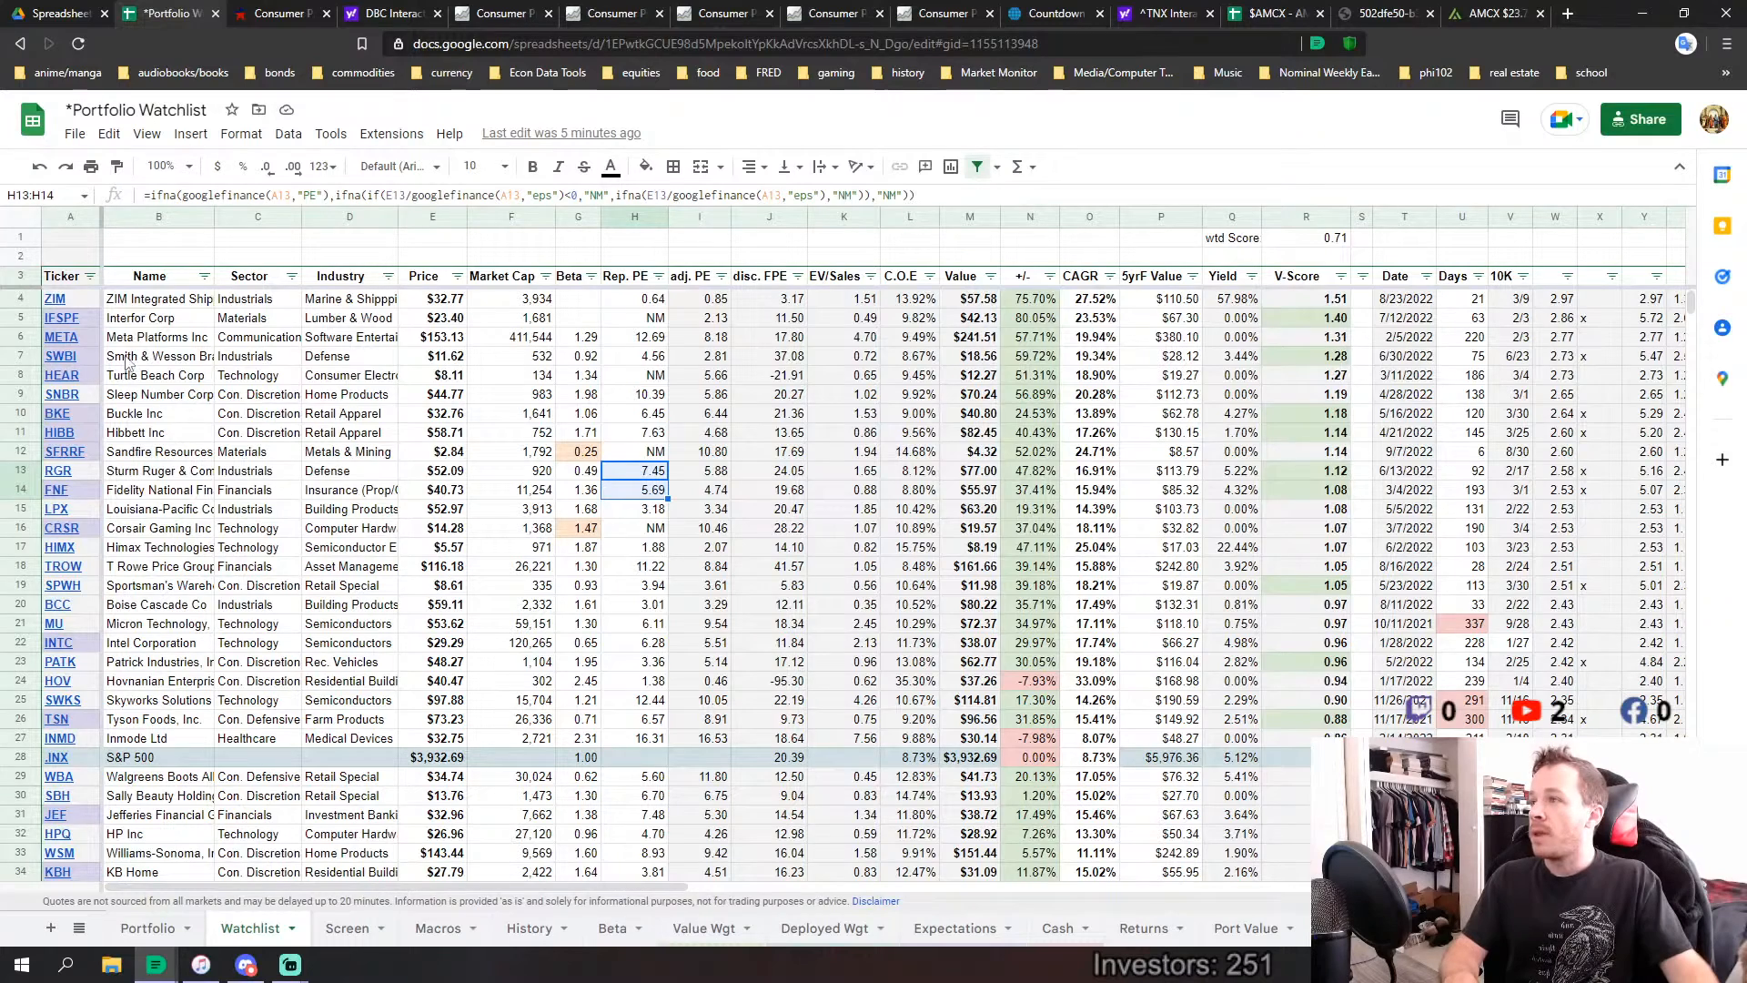
click(20, 299)
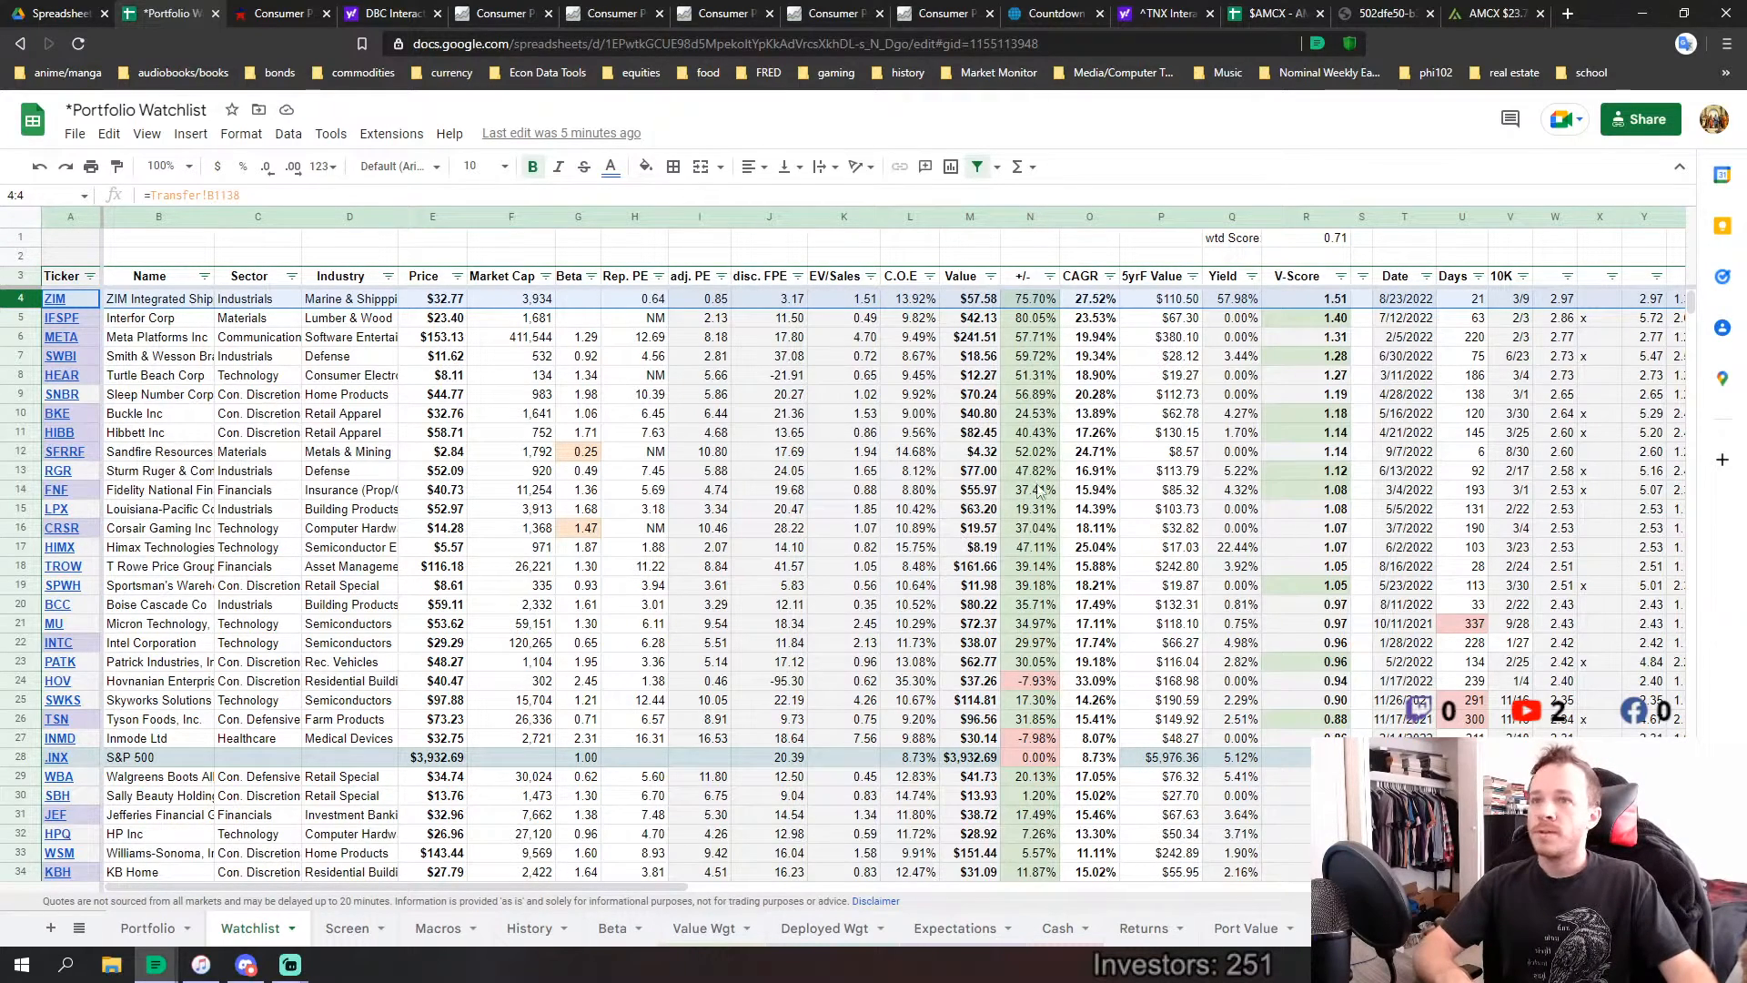
click(901, 435)
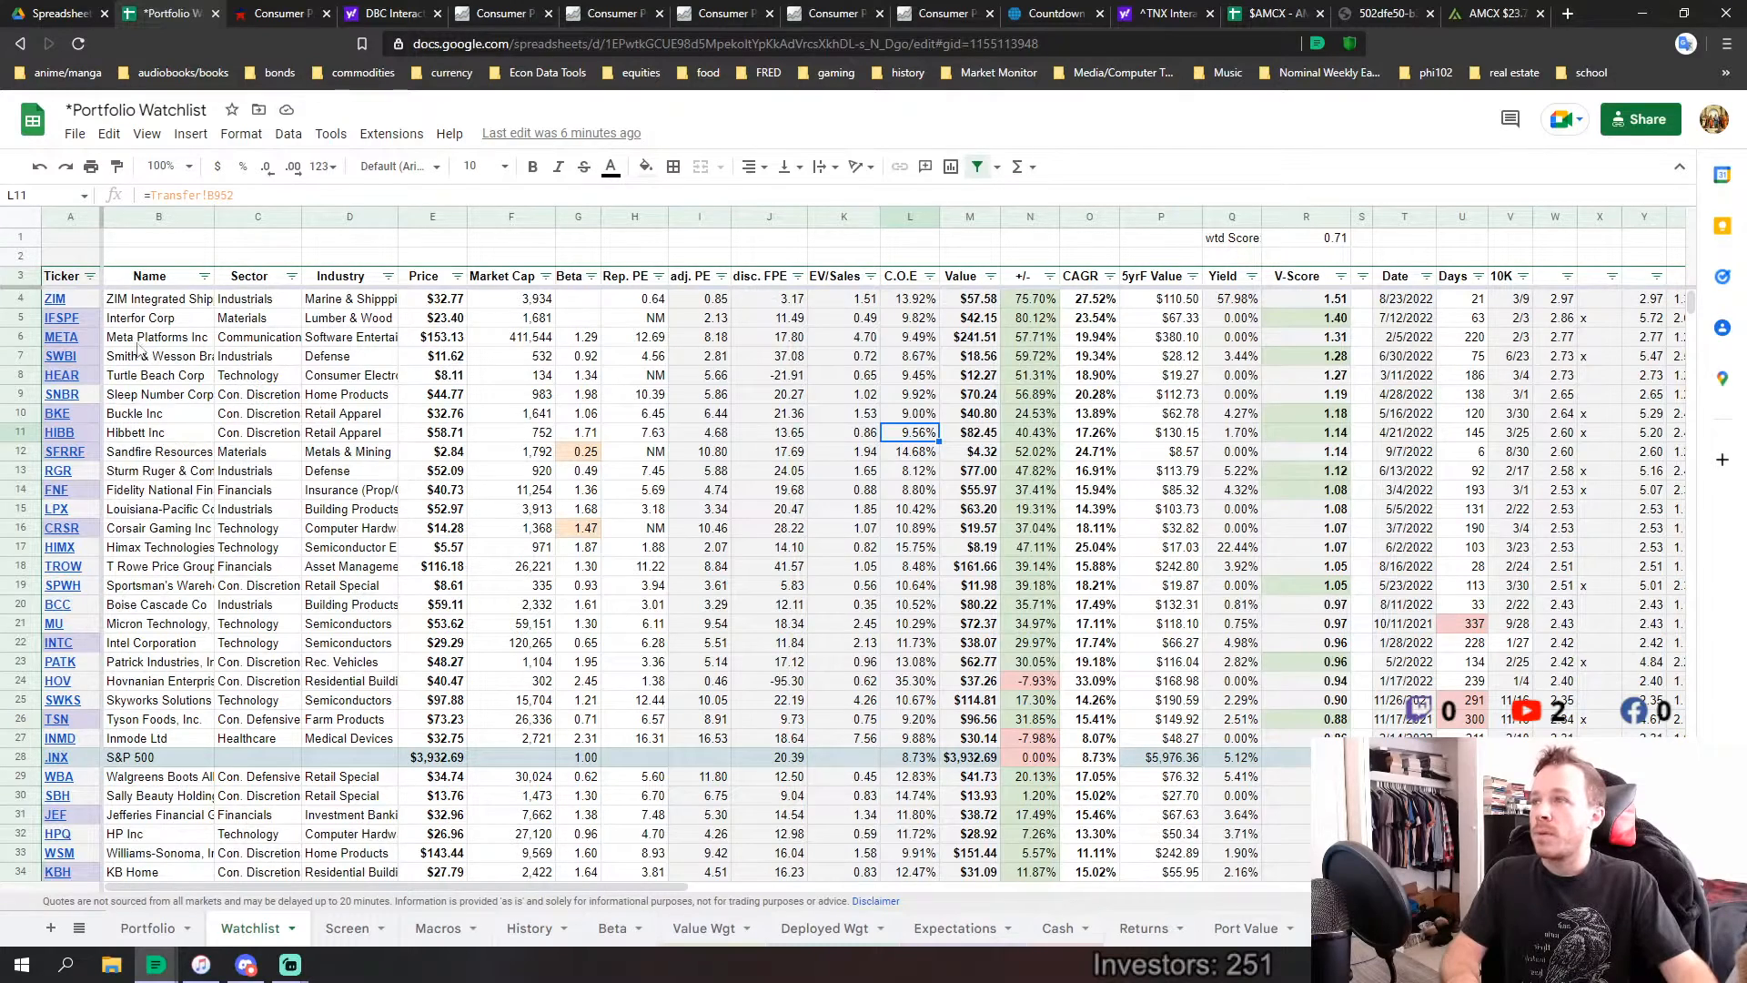
Open the linked ZIM valuation spreadsheet from its watchlist ticker in a new browser tab and switch to it.
mouse_move(60, 302)
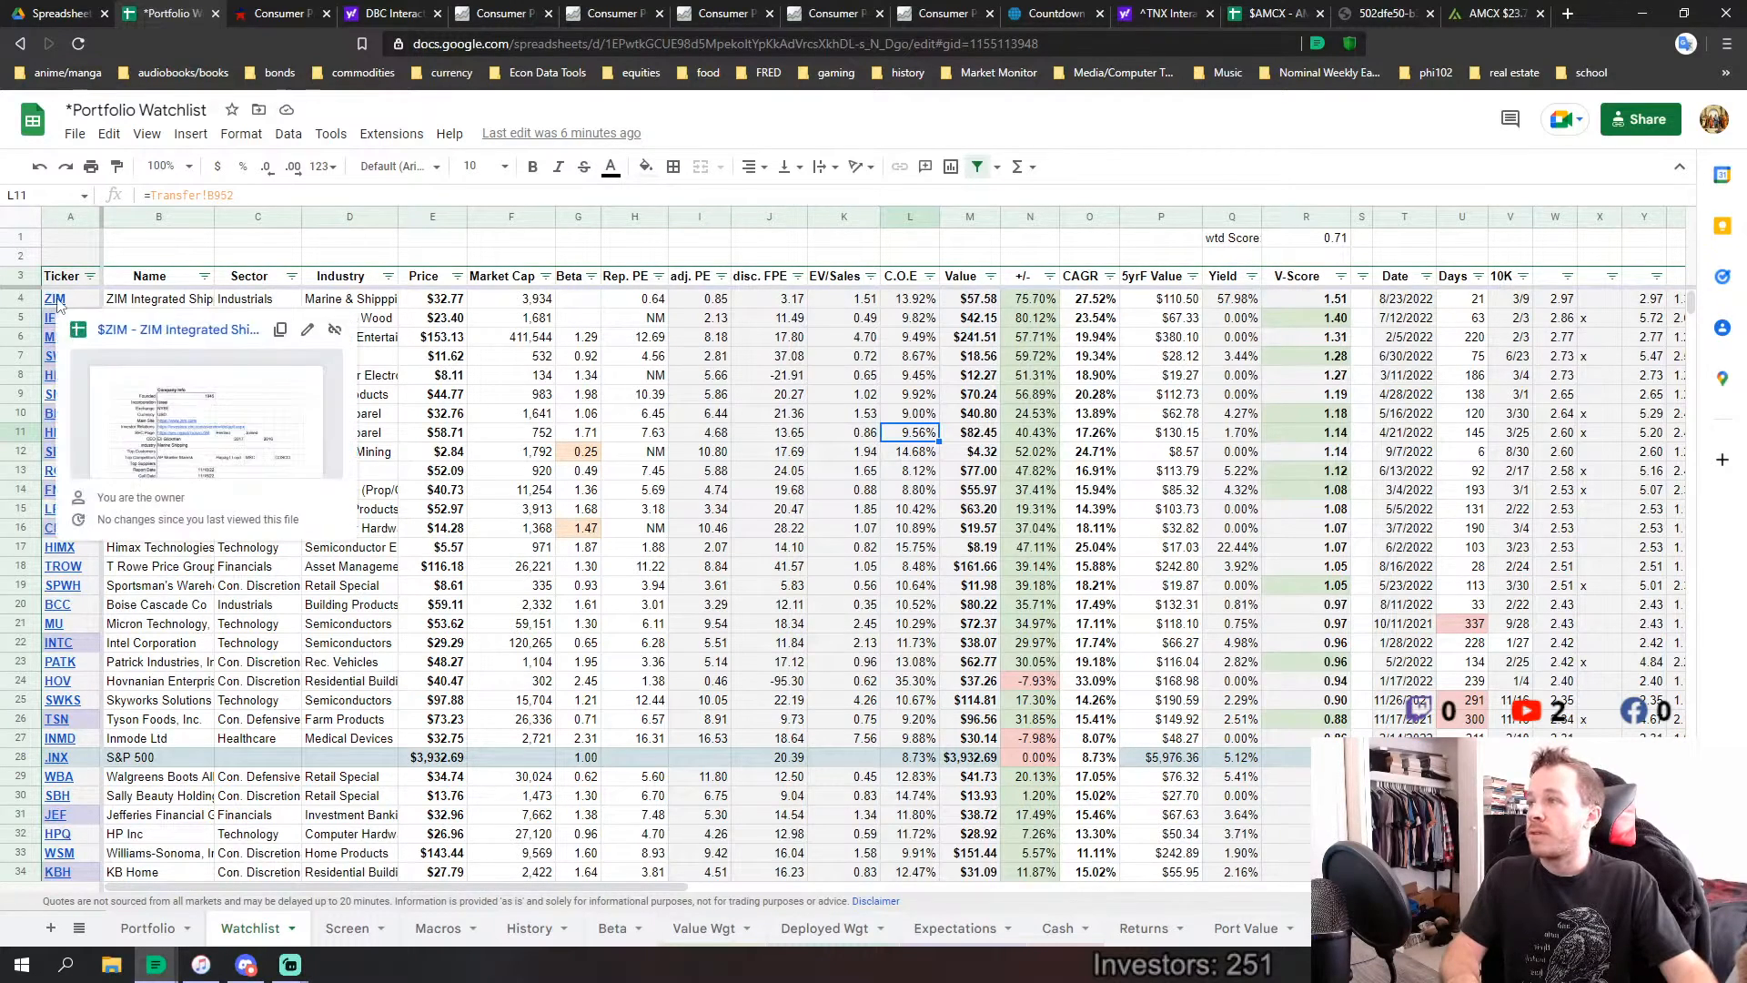
right_click(110, 335)
click(173, 349)
key(Left)
key(Left)
key(Left)
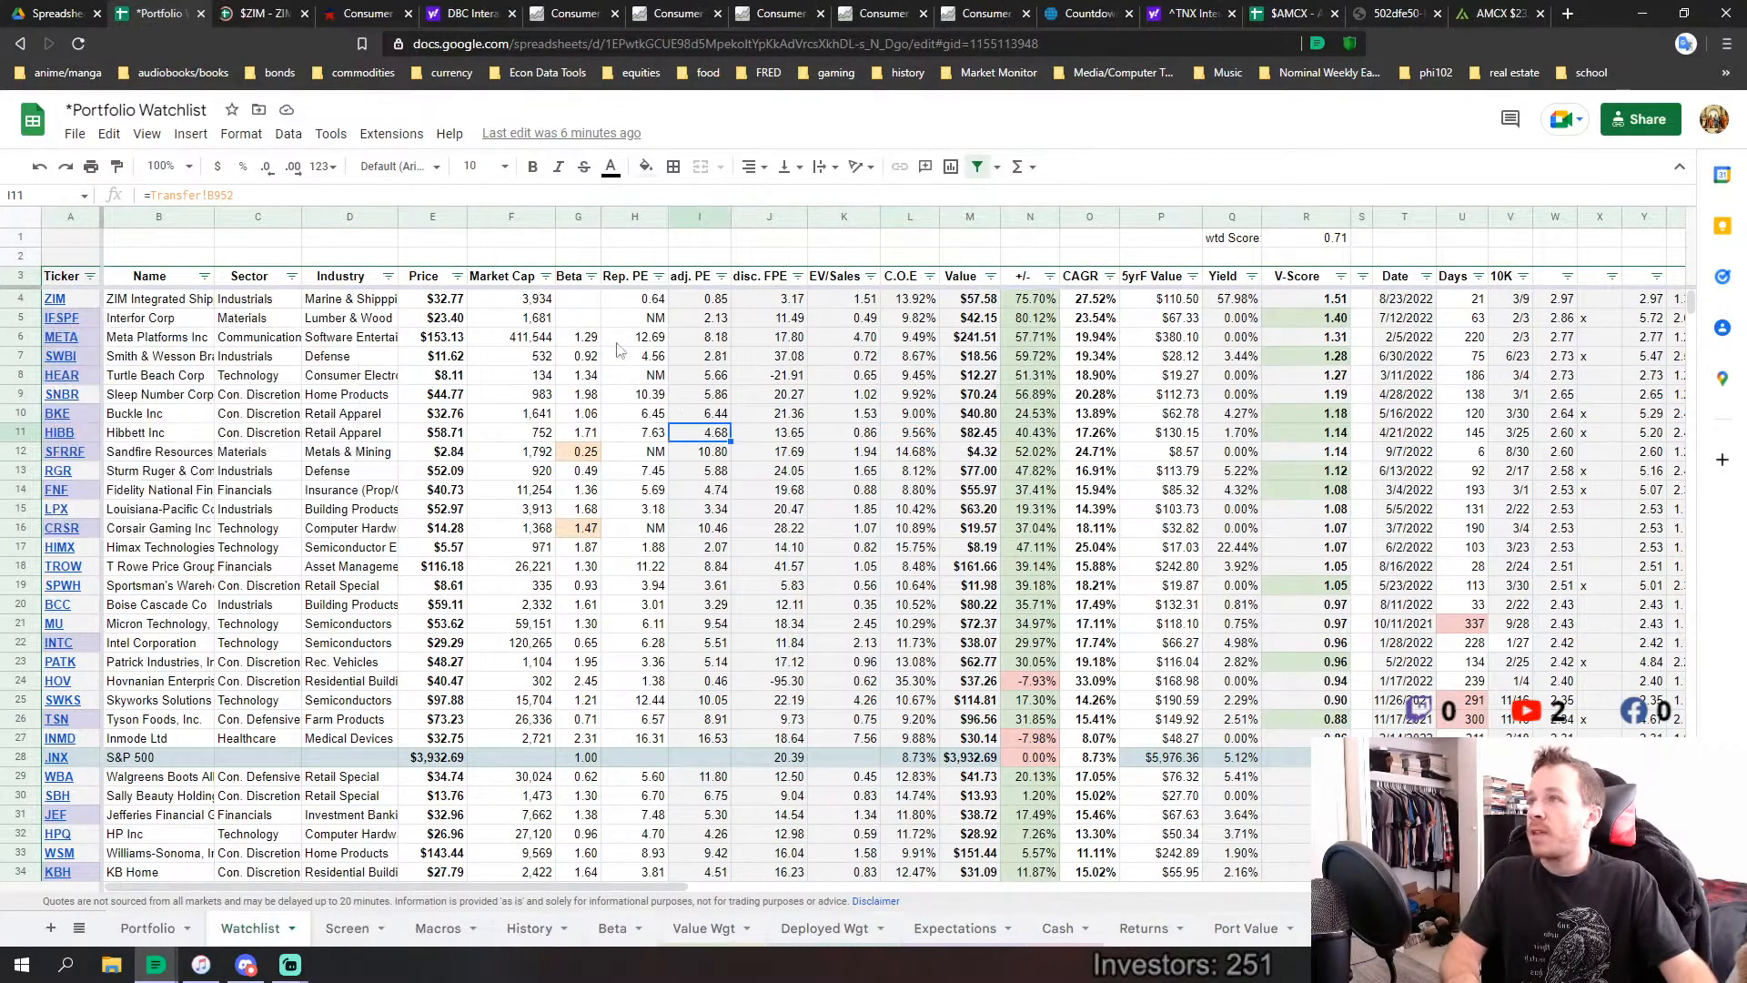
click(284, 12)
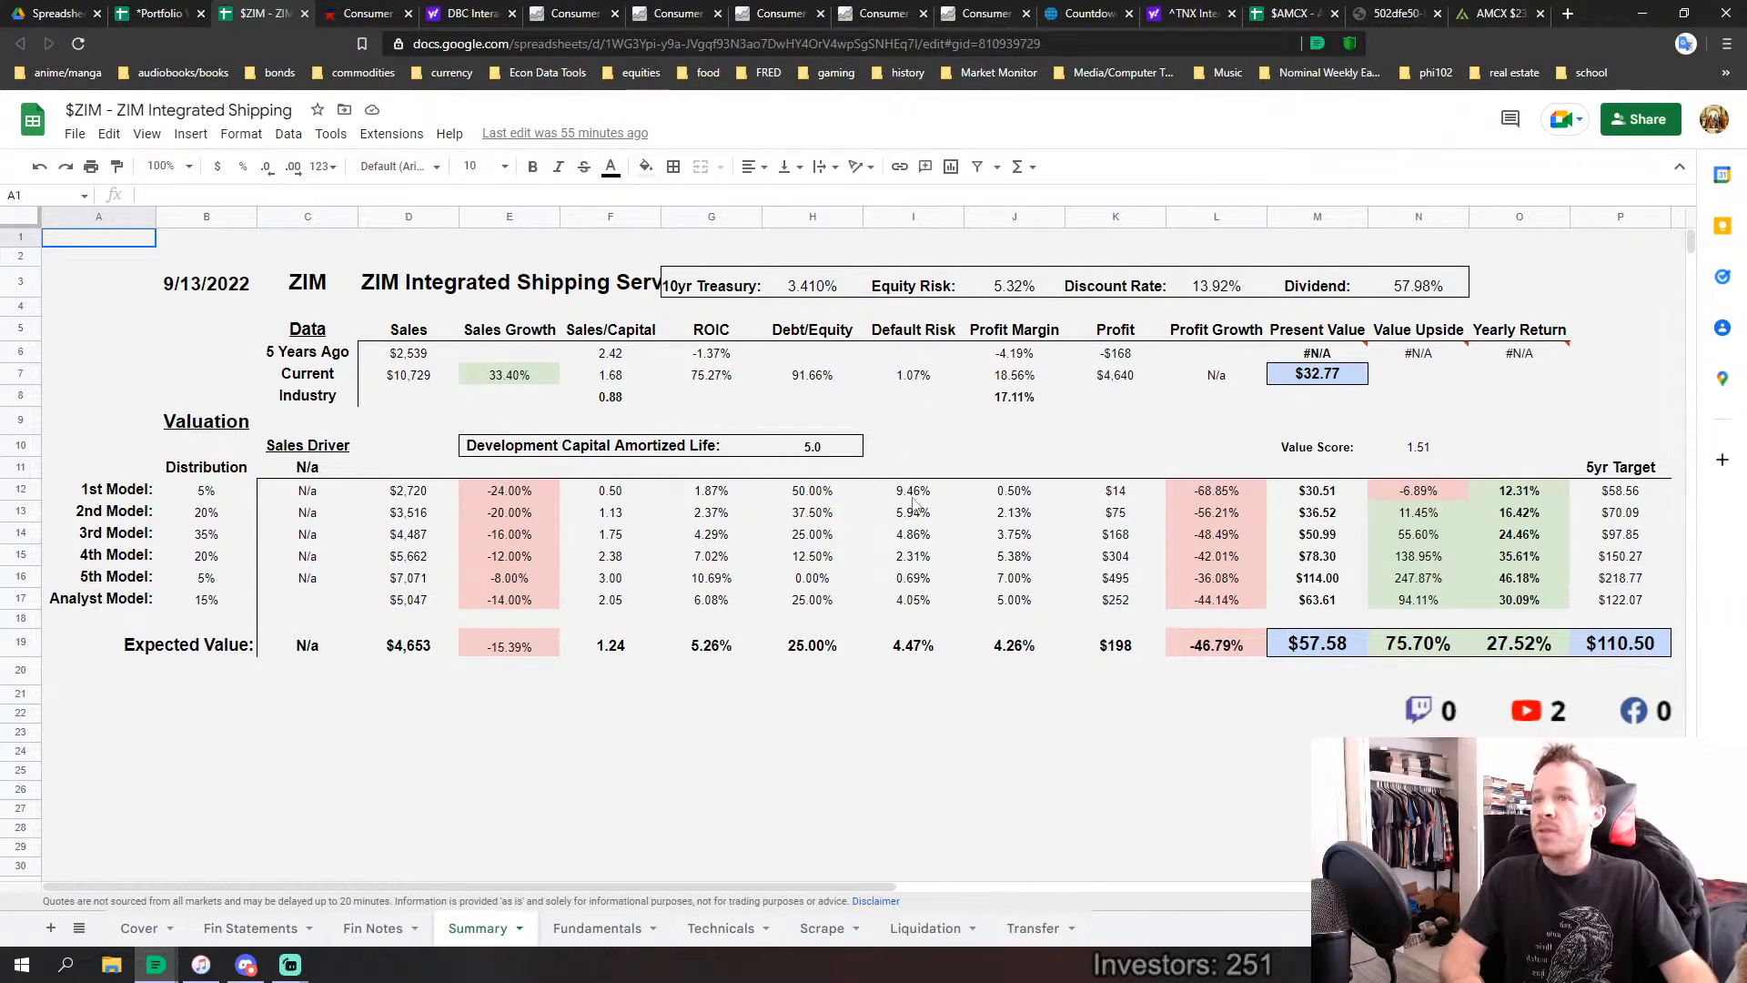
Examine ZIM's default risk column, expected value results, current price and dividend on the Summary sheet.
drag(917, 494, 911, 652)
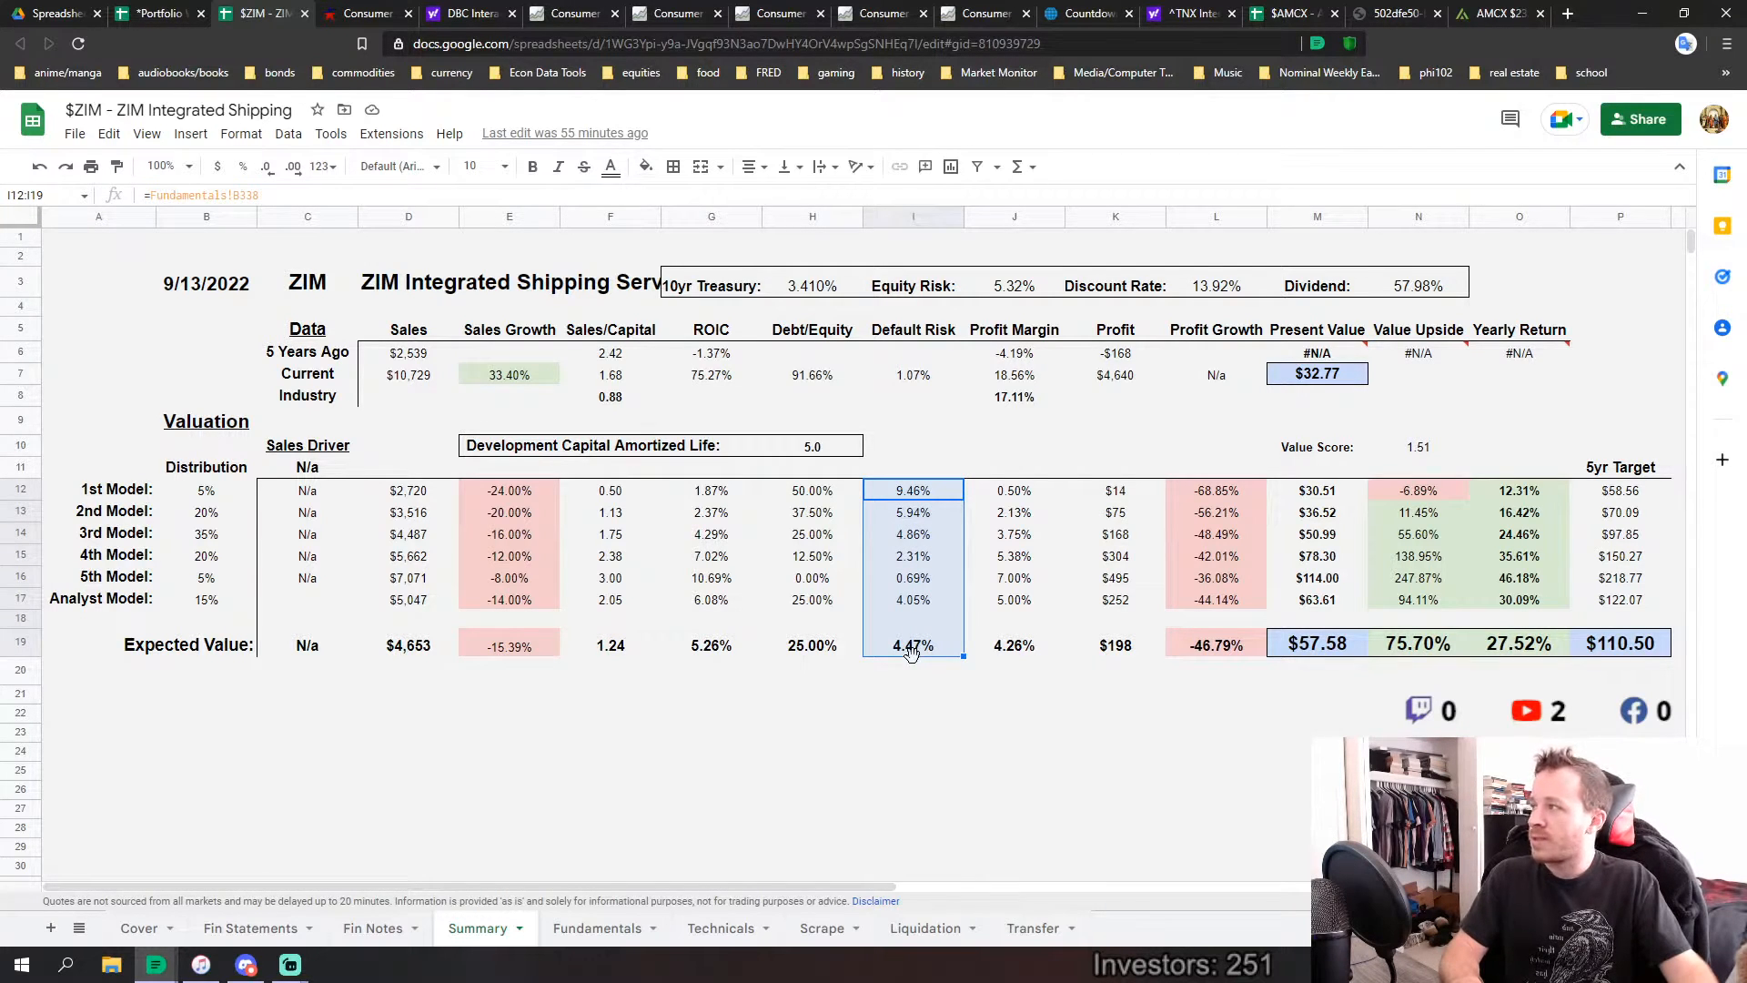
click(940, 675)
click(934, 652)
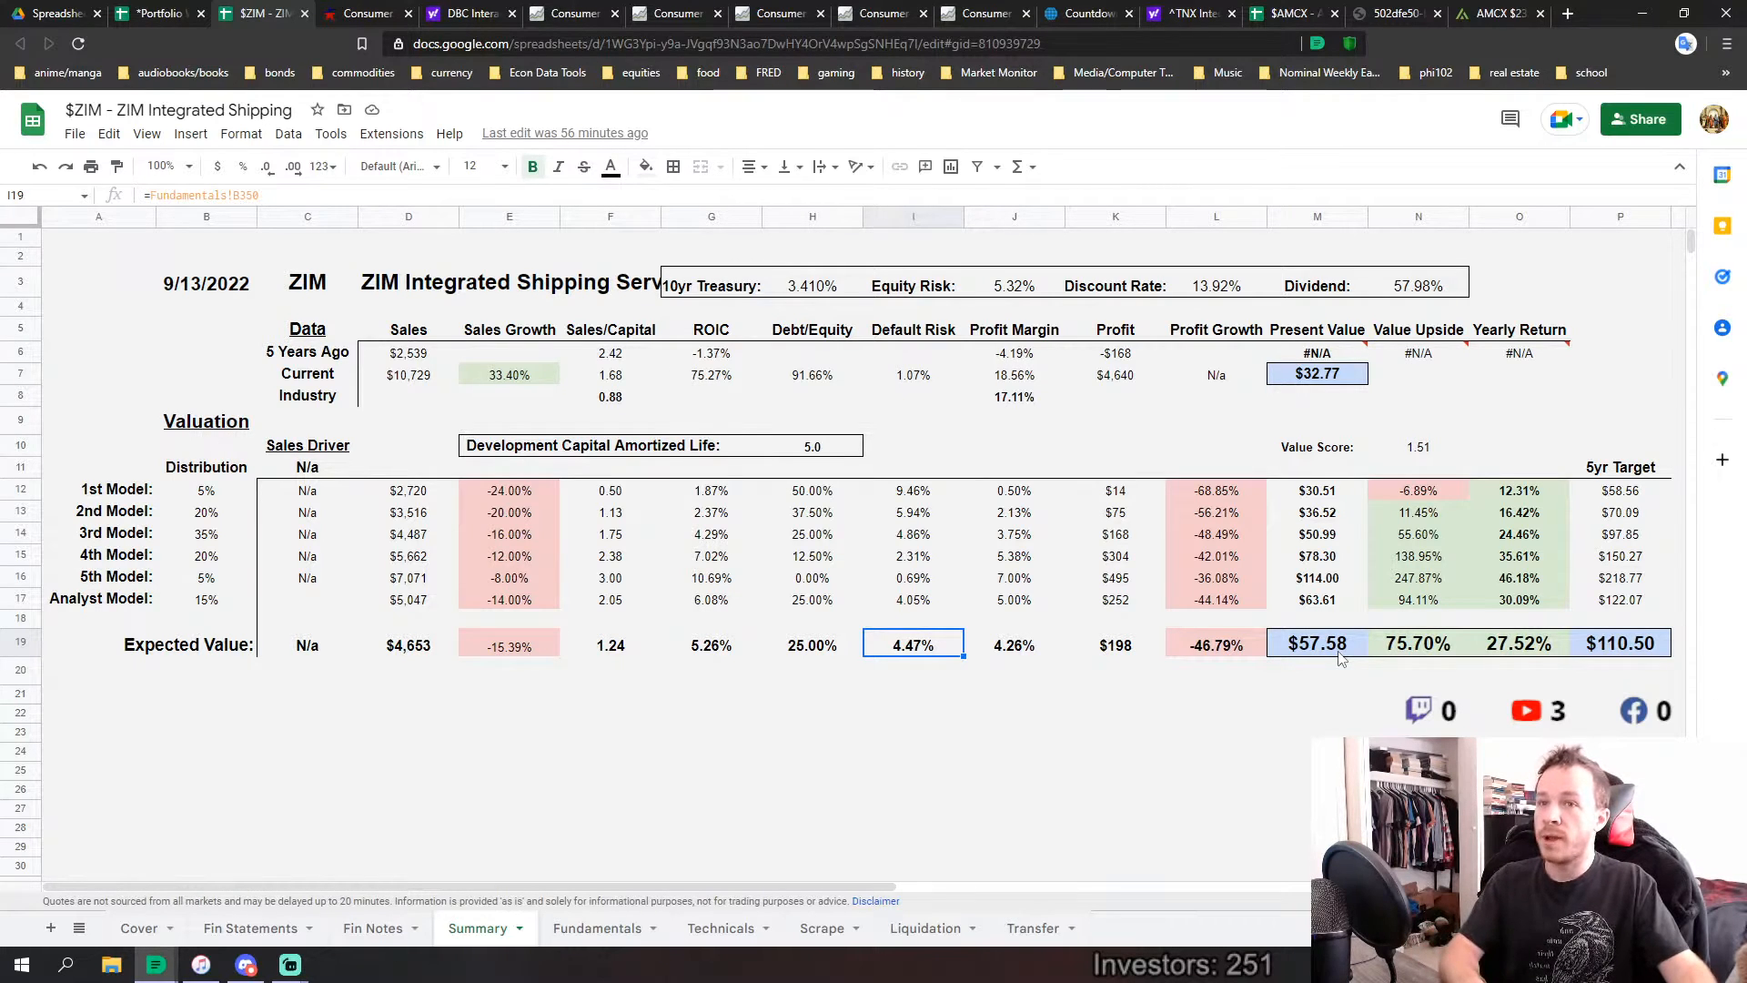
drag(1315, 652, 1630, 647)
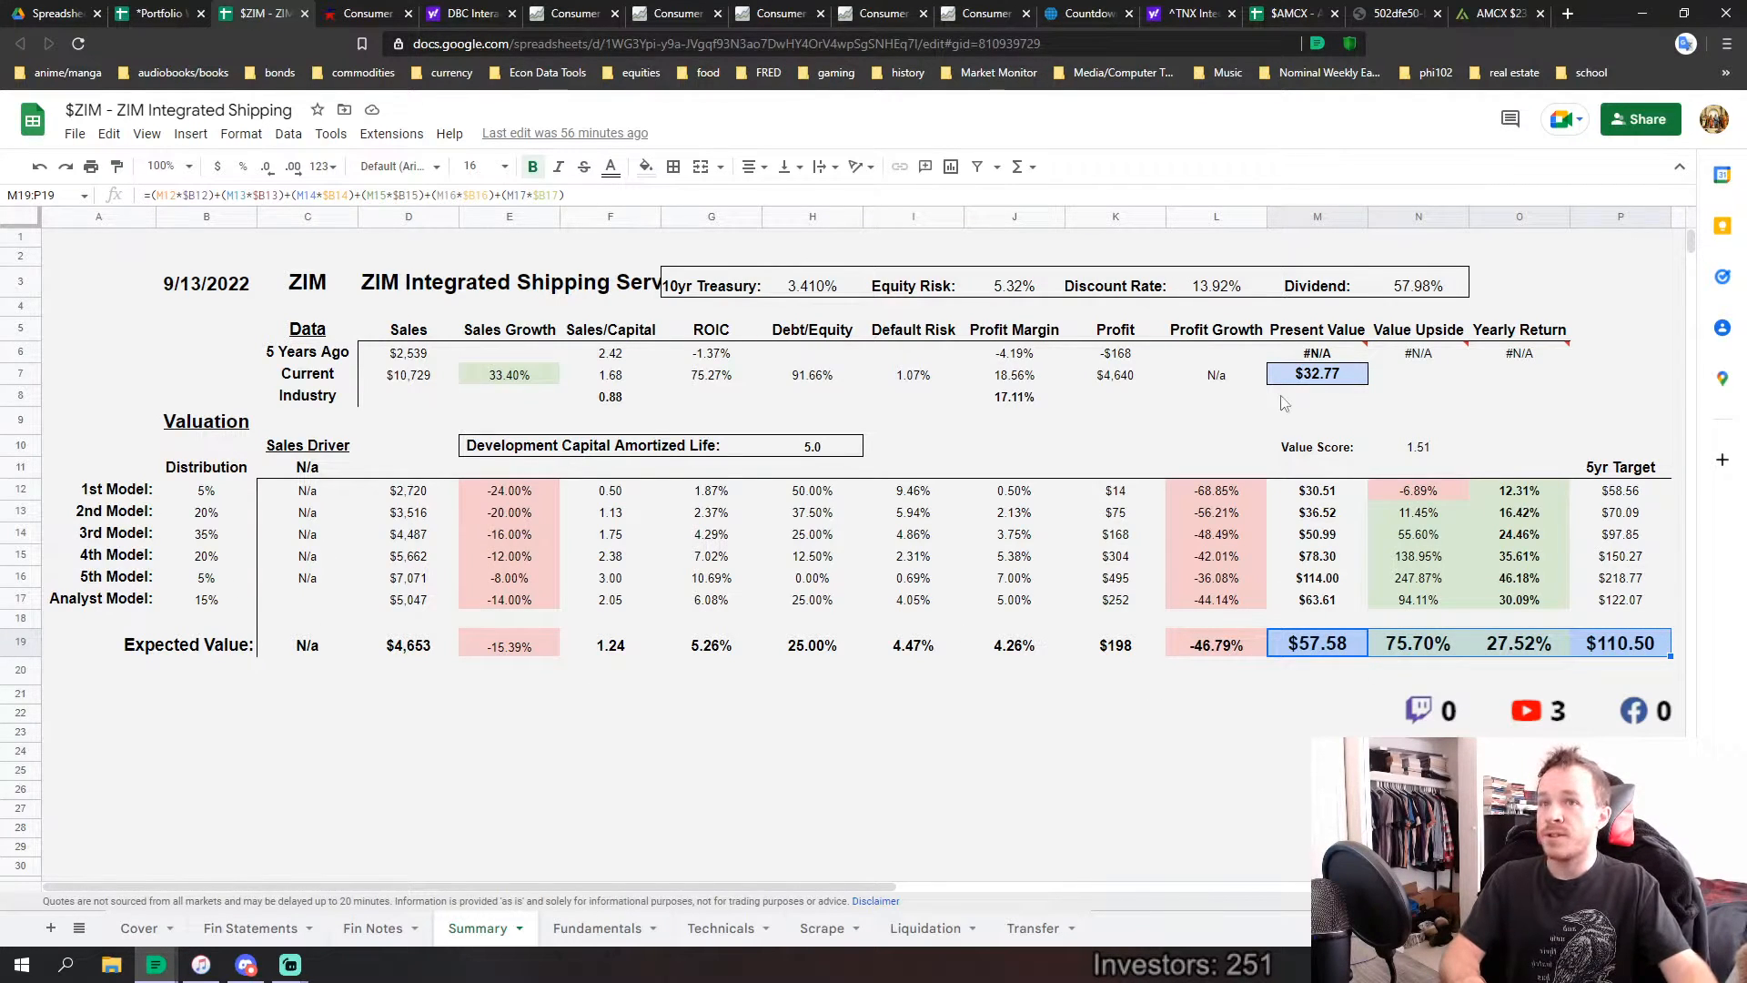
click(1321, 381)
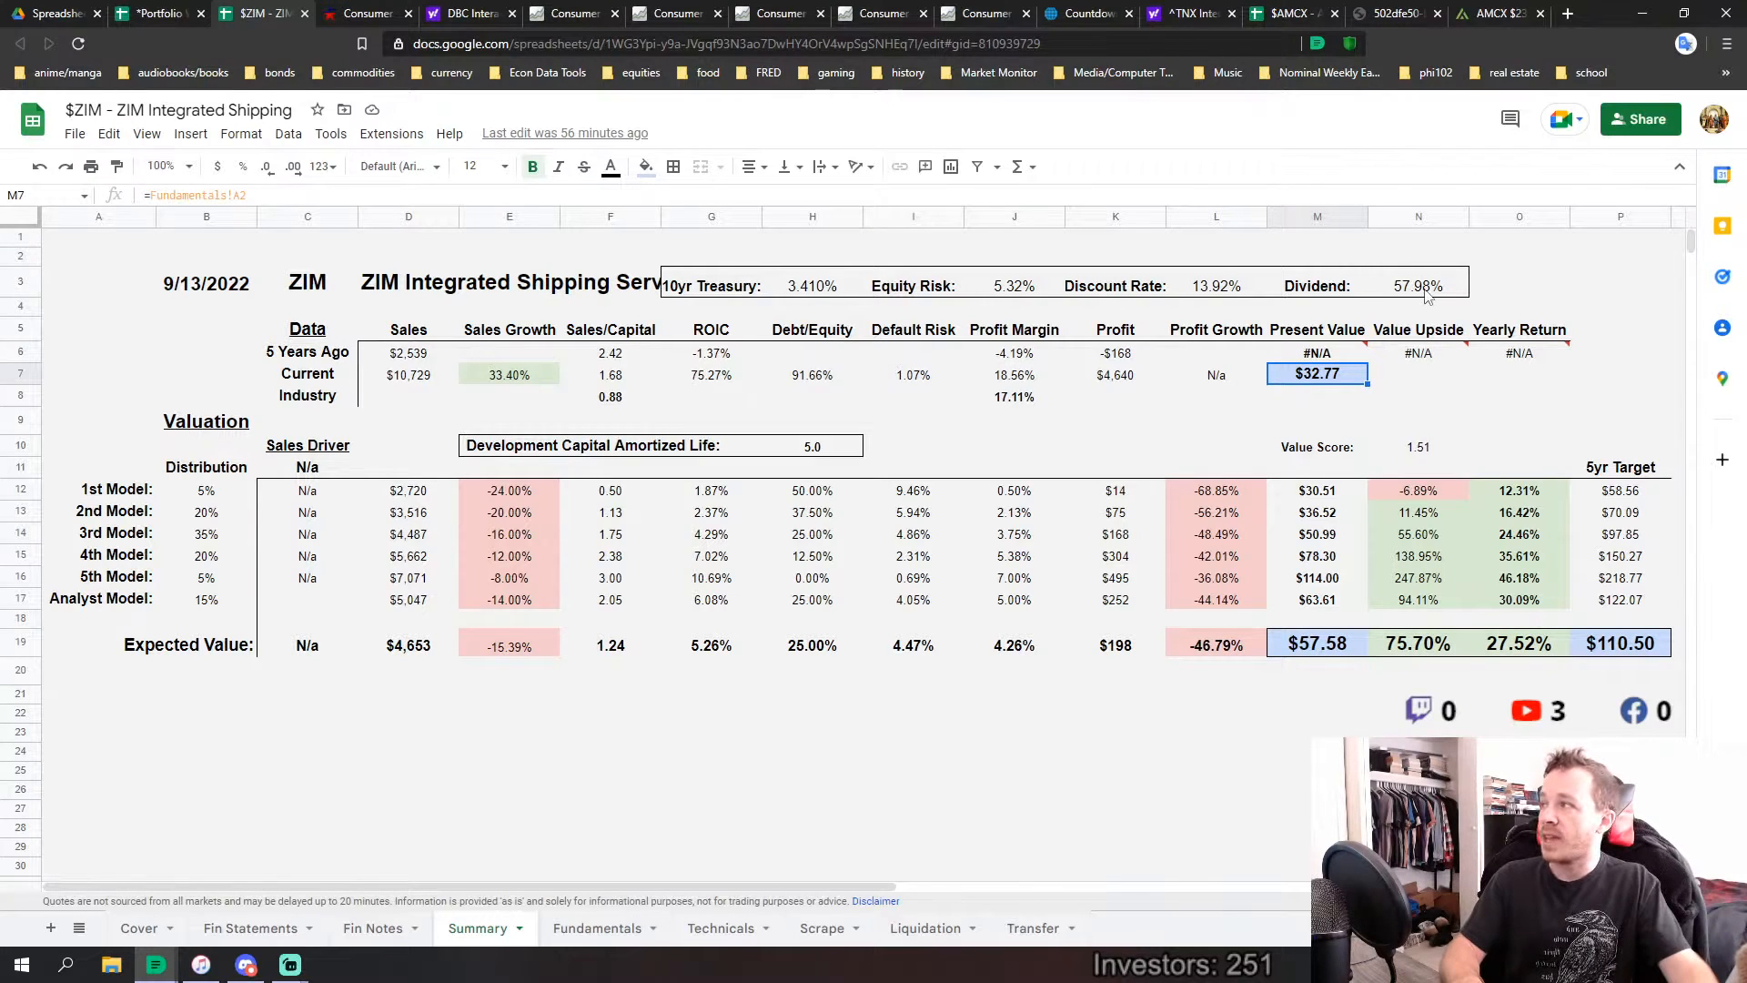
drag(1426, 293, 1324, 289)
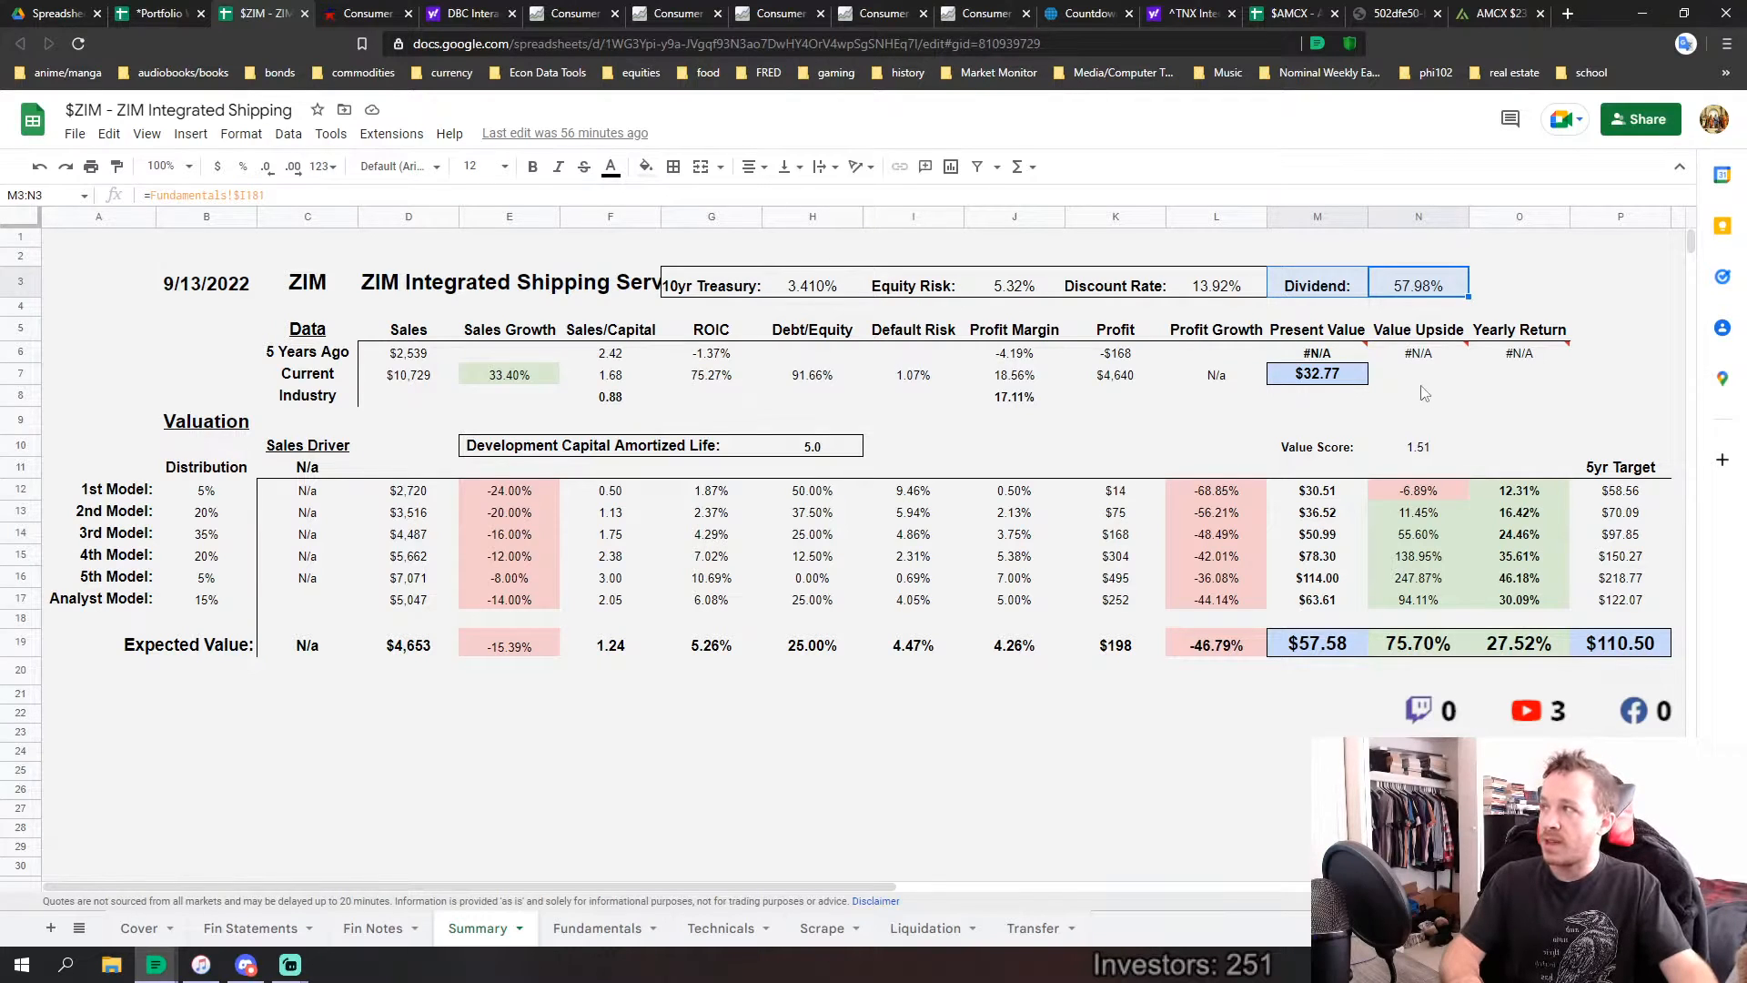
mouse_move(1395, 357)
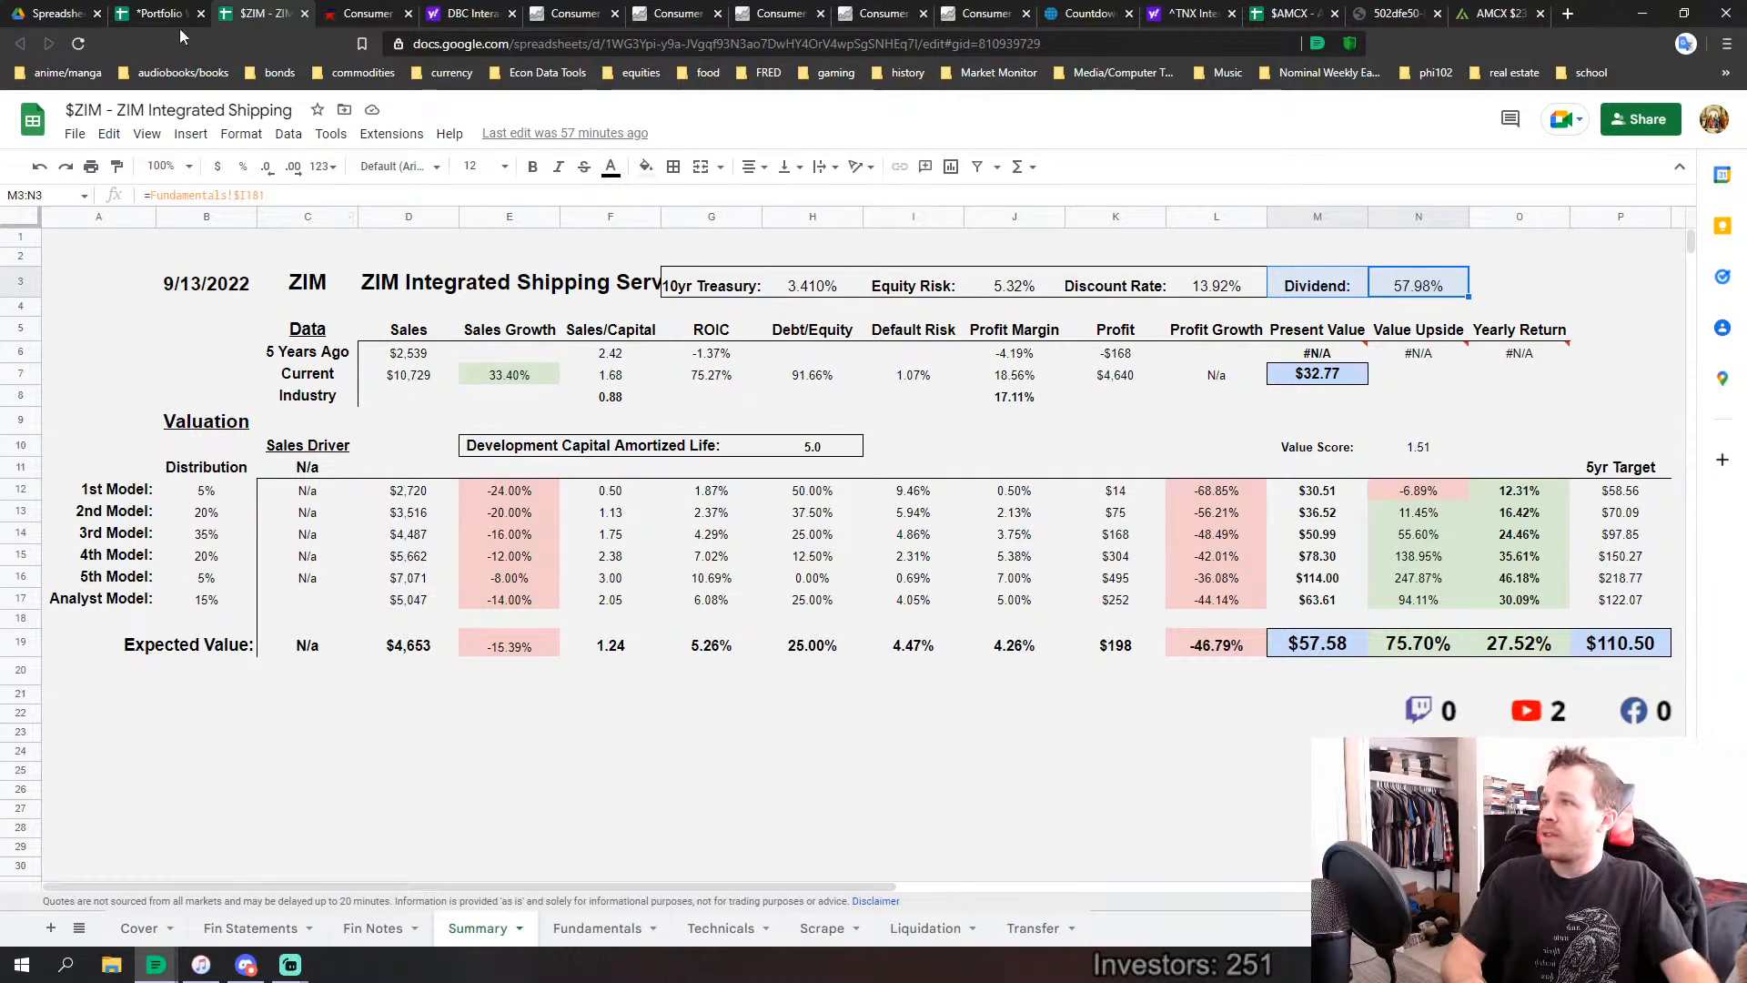
Close the ZIM spreadsheet and find the 9/13/2022 CPI entry in the event calendar below the watchlist.
click(160, 15)
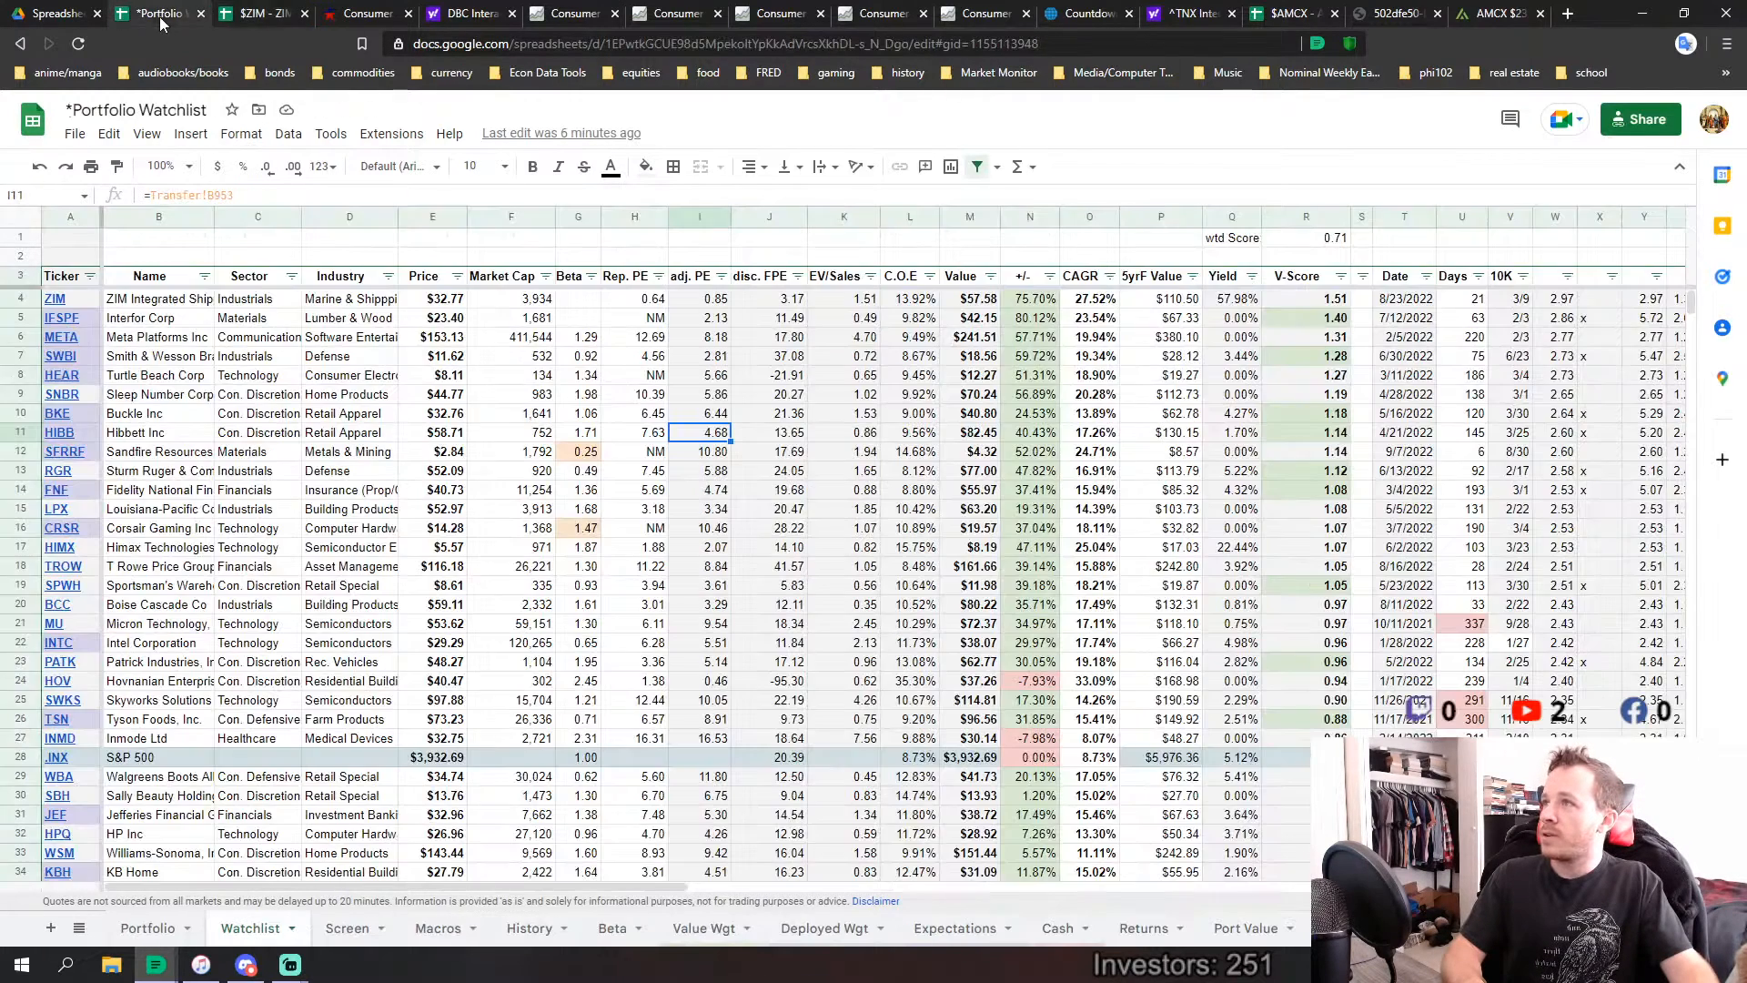
click(305, 14)
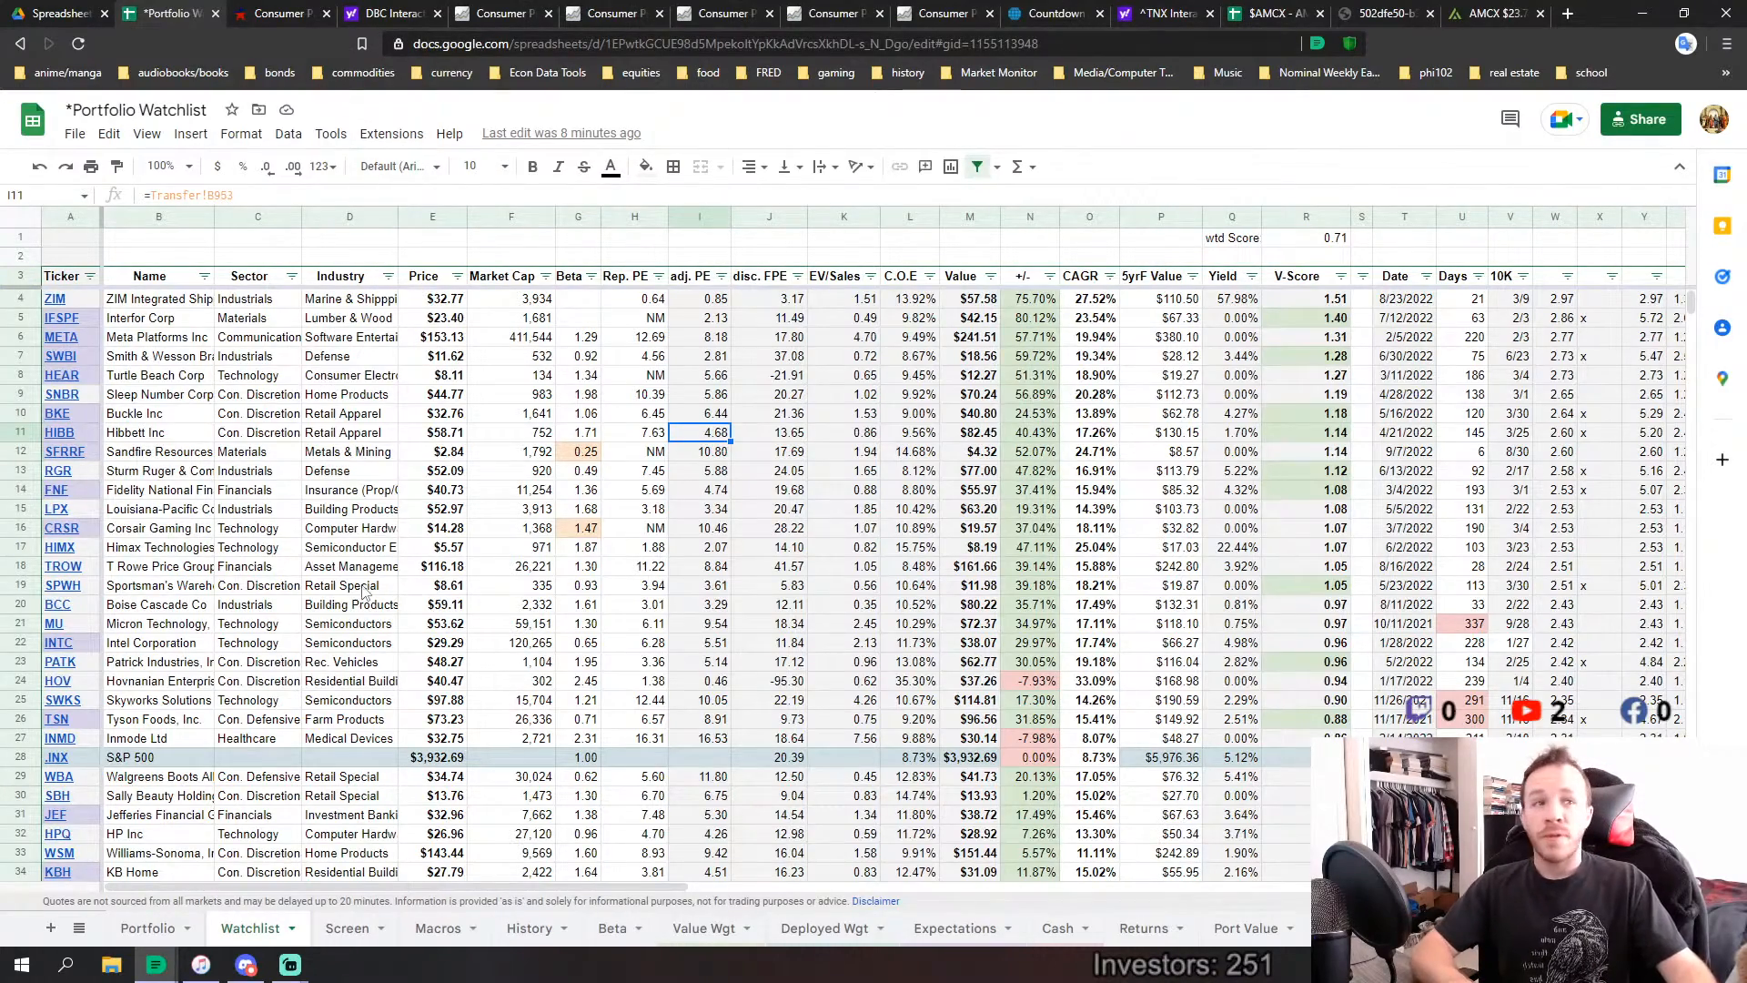
scroll(369, 596, down, 5)
scroll(380, 615, down, 4)
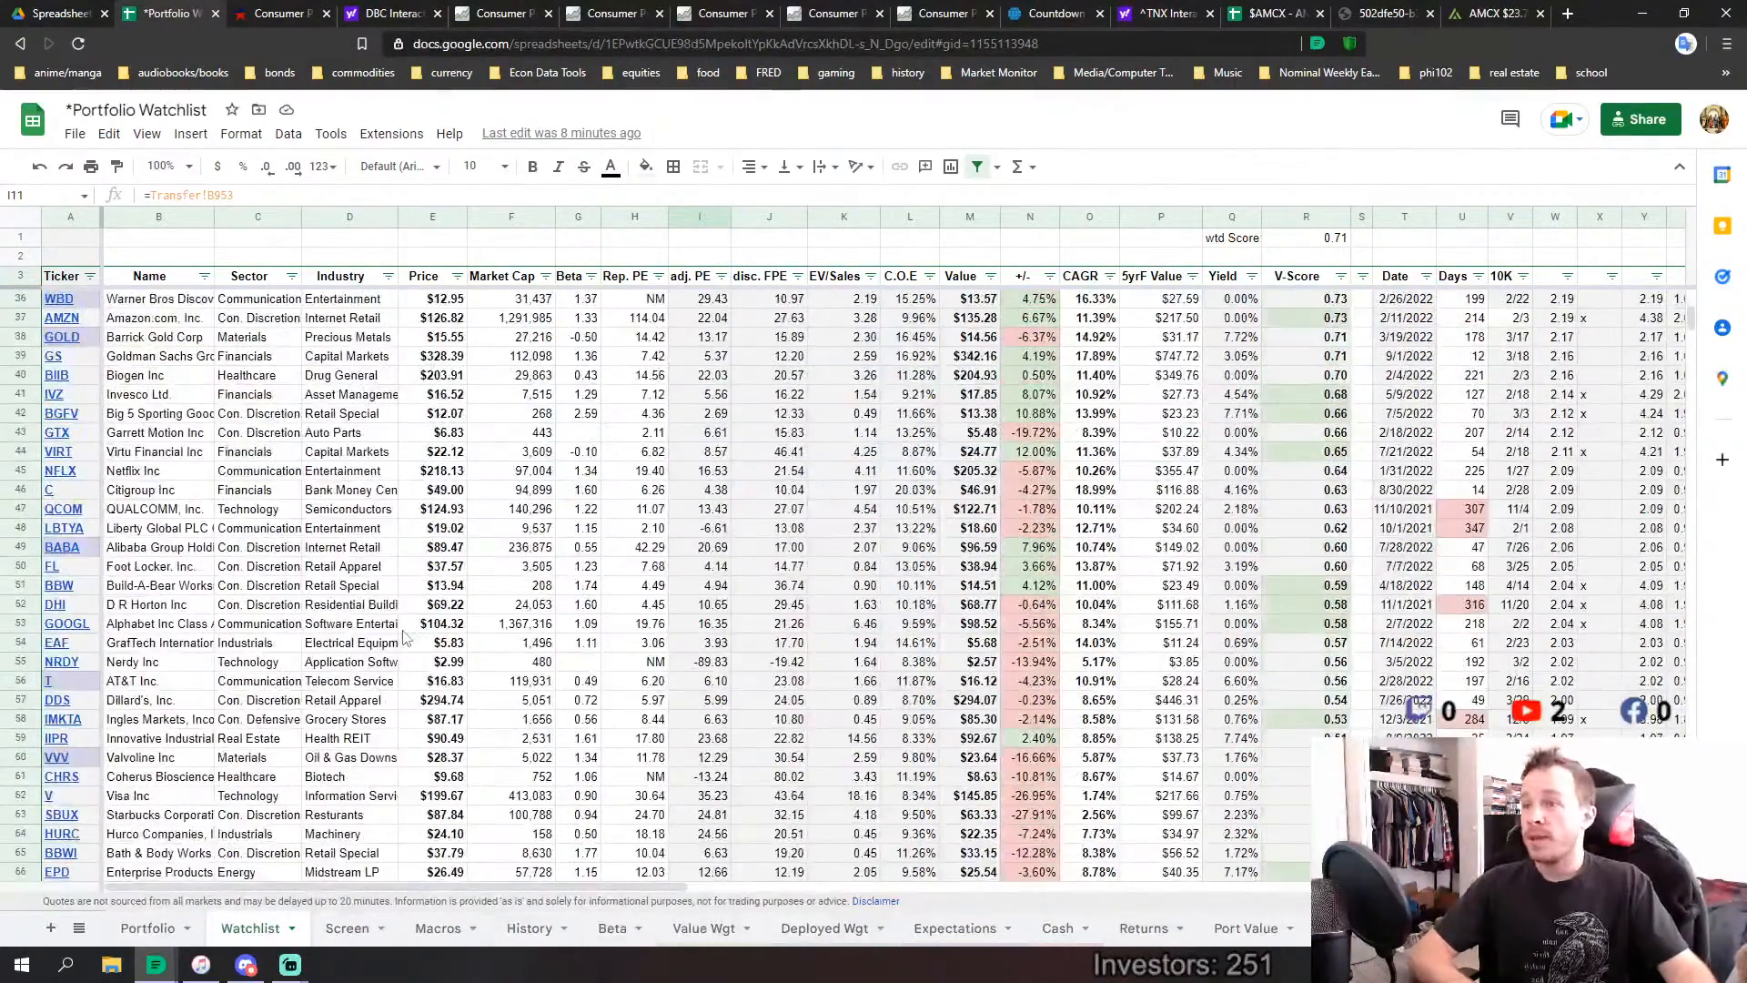
scroll(408, 639, down, 4)
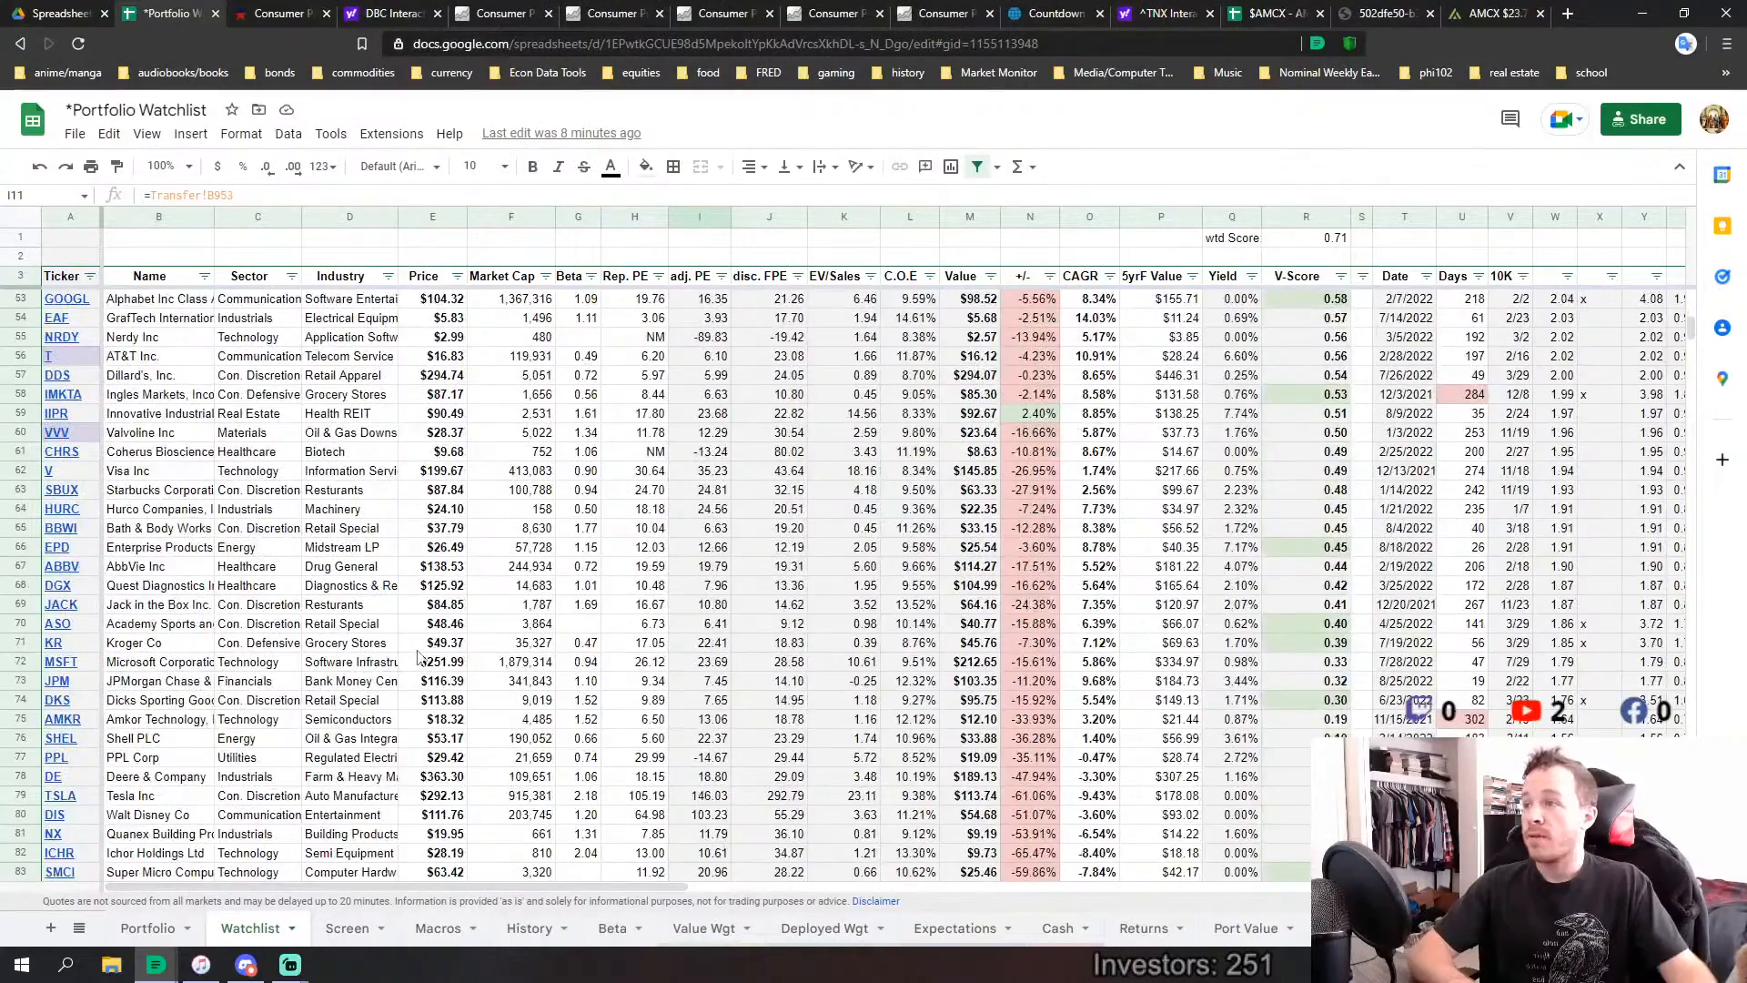
scroll(423, 655, down, 10)
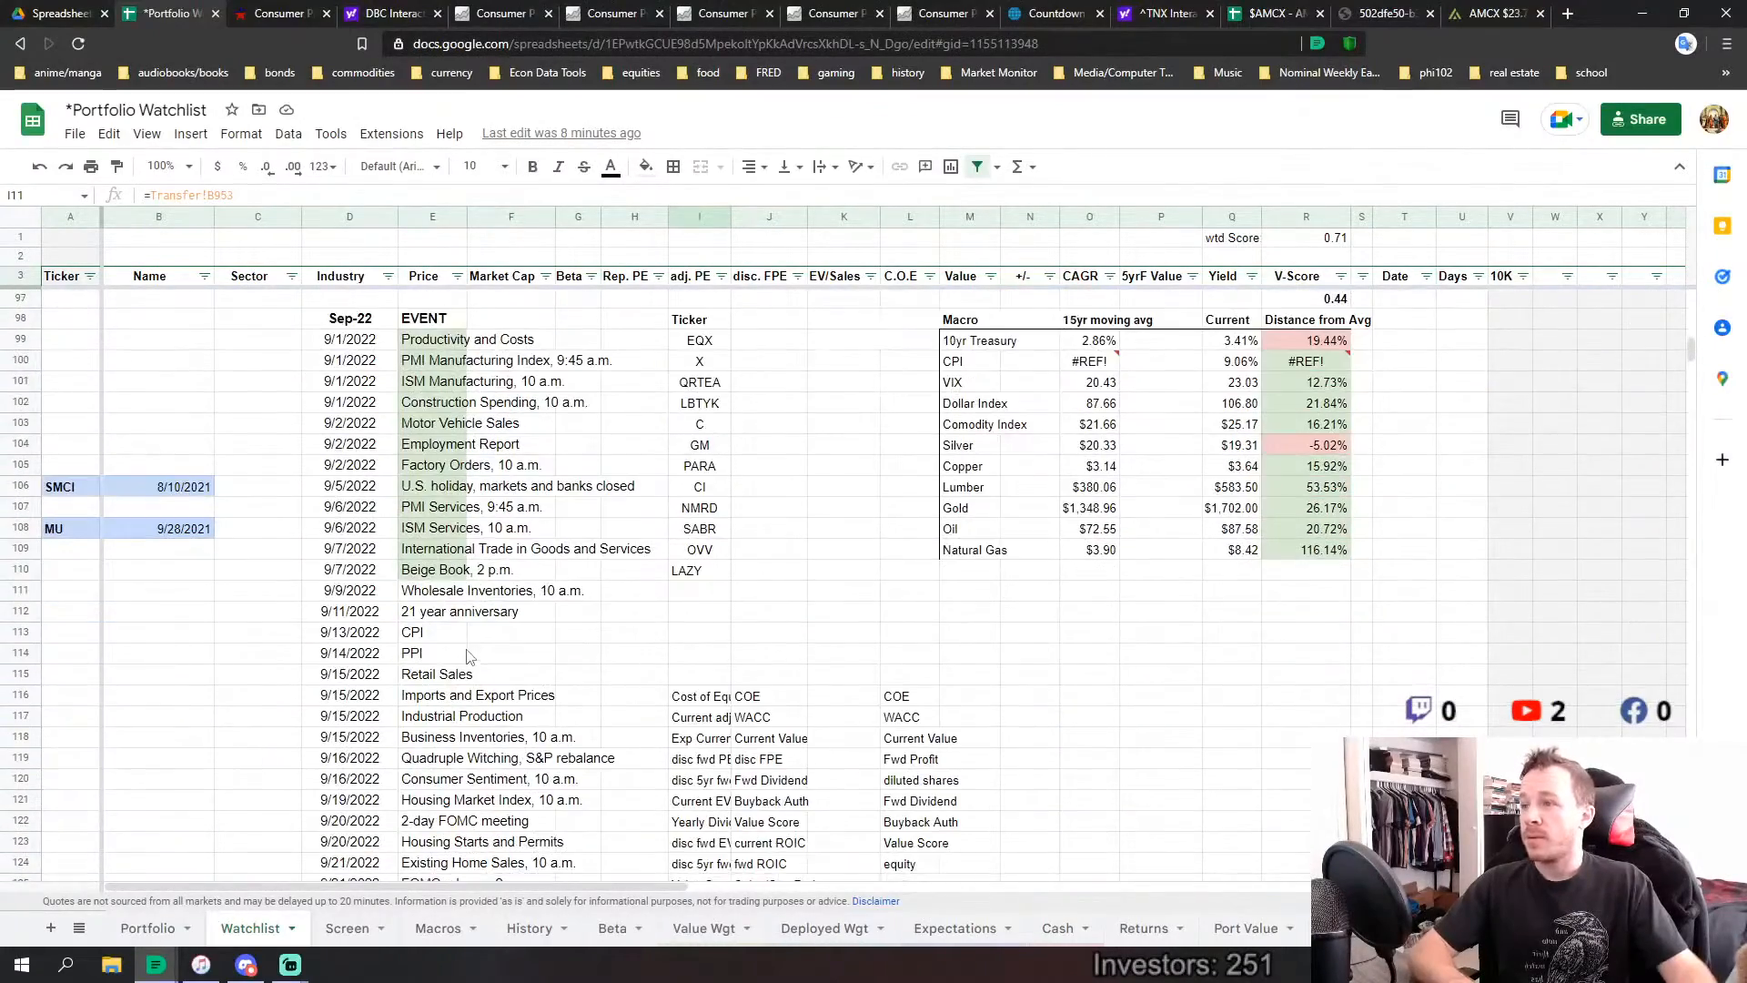
click(431, 637)
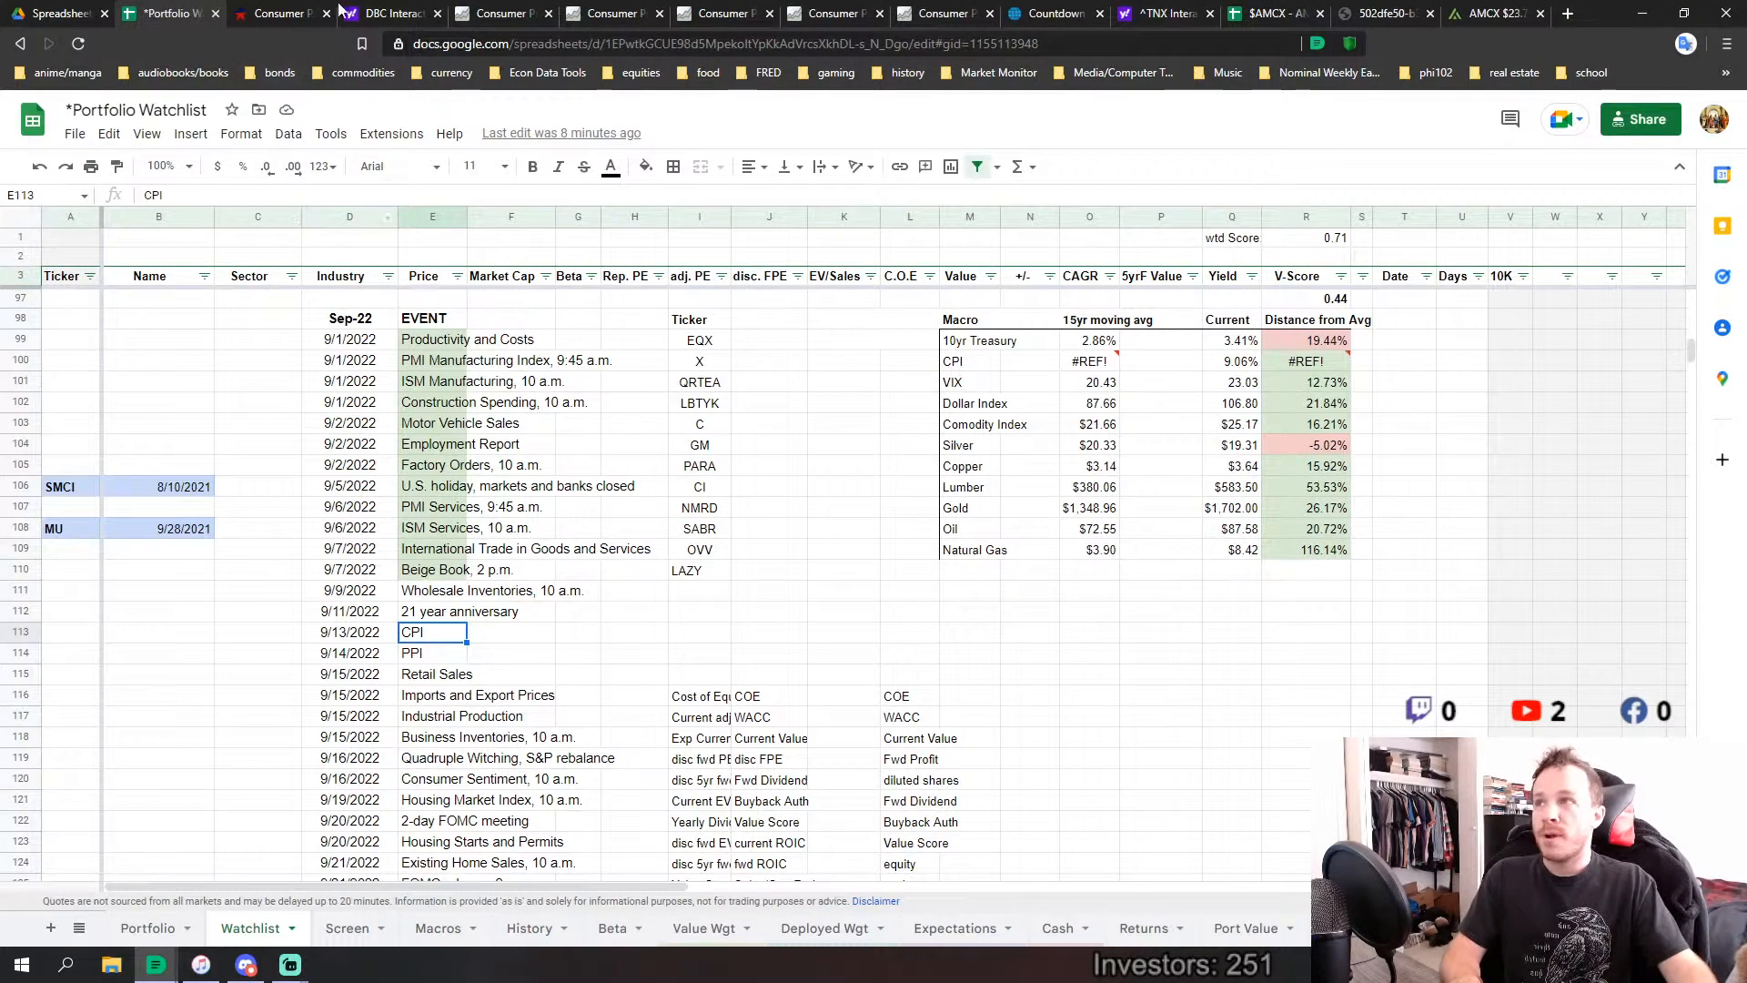
Examine the Shelter row in Table A of the BLS CPI release and view the DBC commodity fund chart.
click(290, 12)
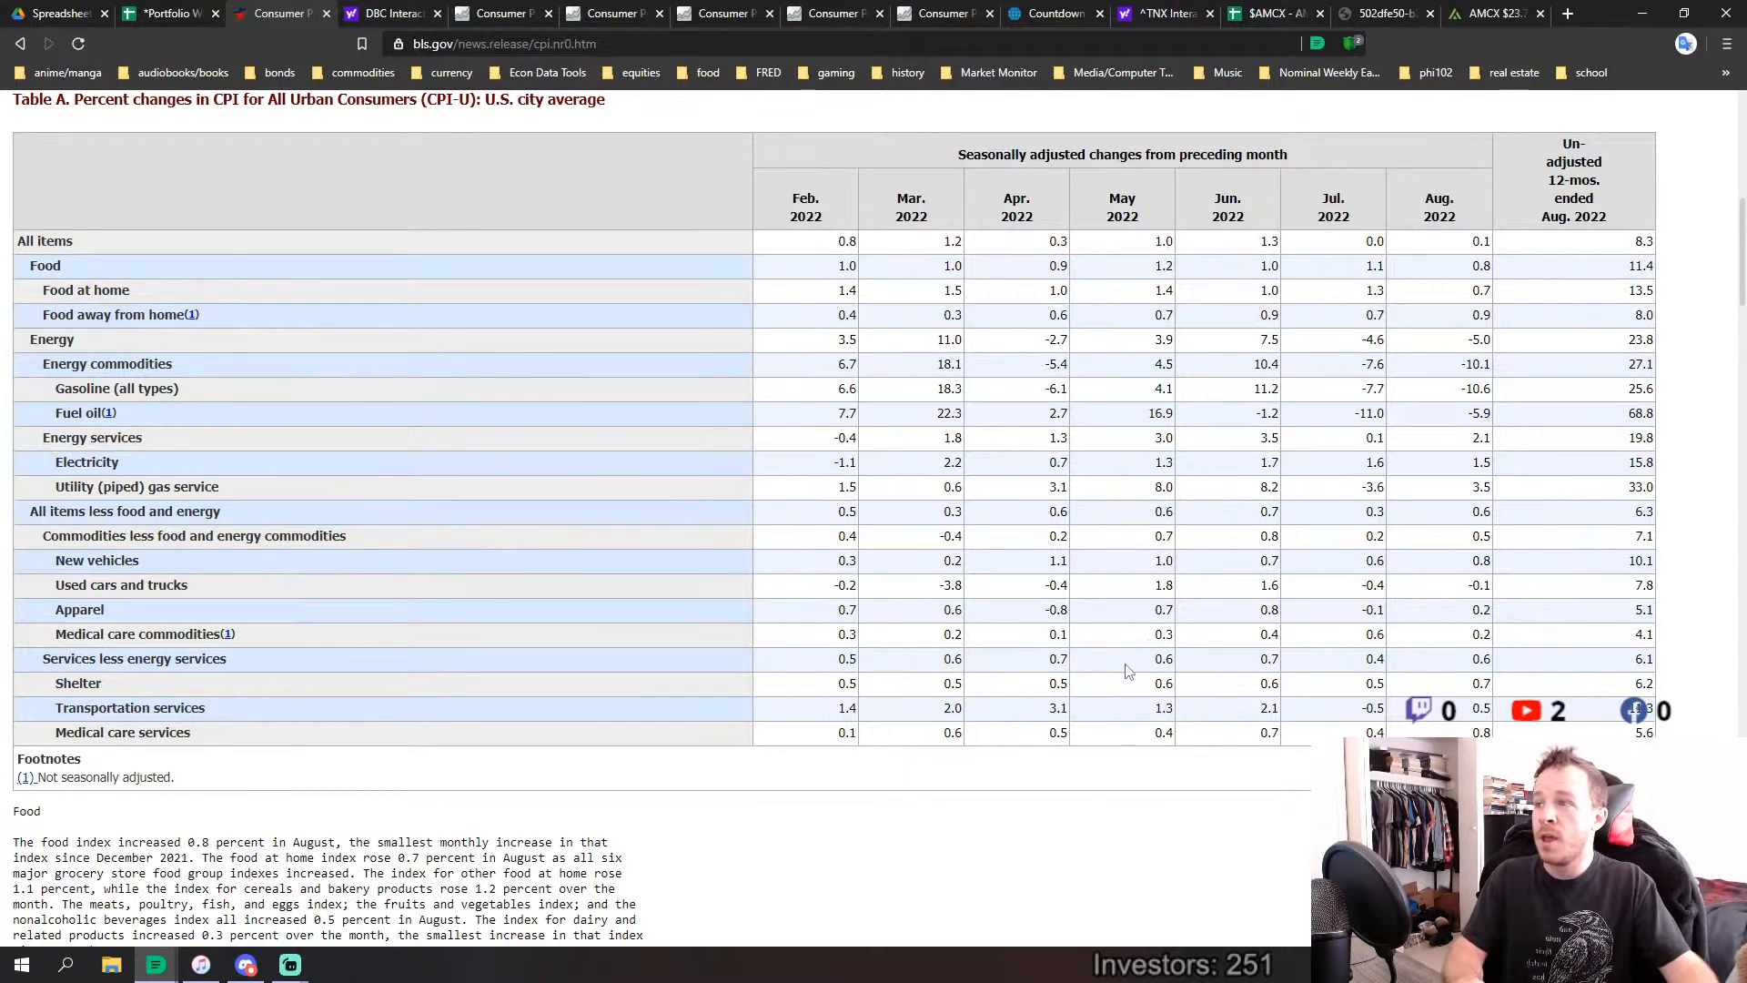
drag(60, 689, 1654, 683)
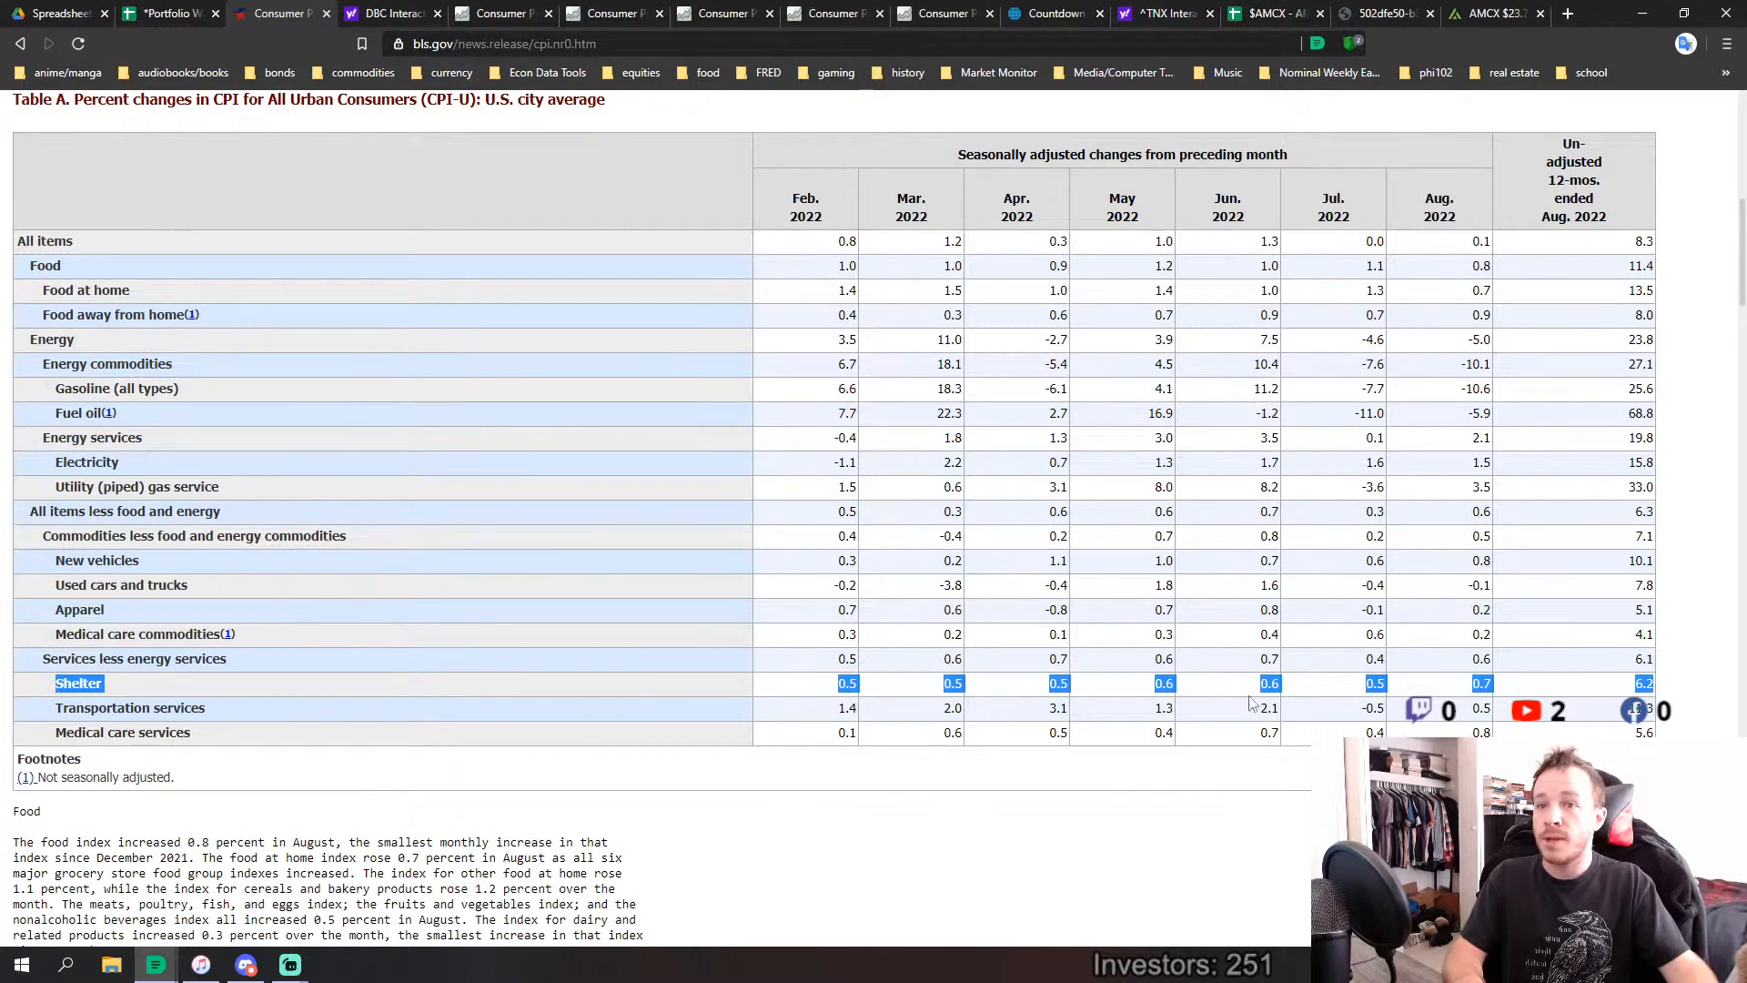
click(839, 697)
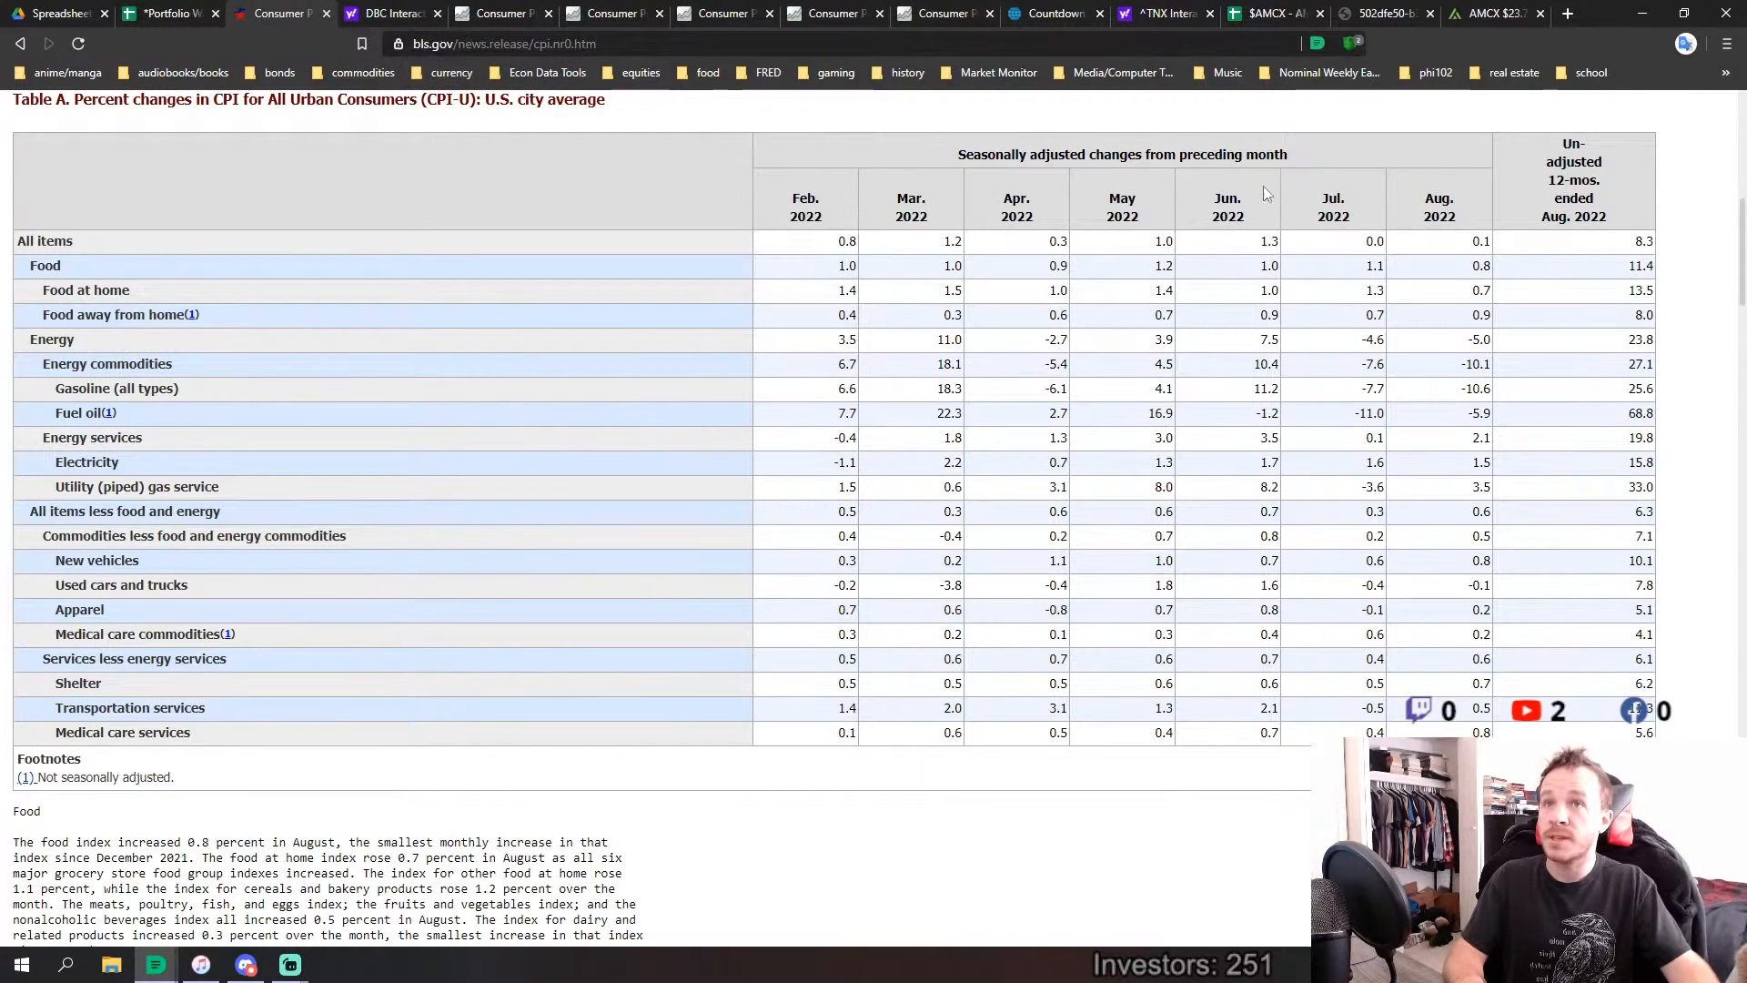
click(394, 13)
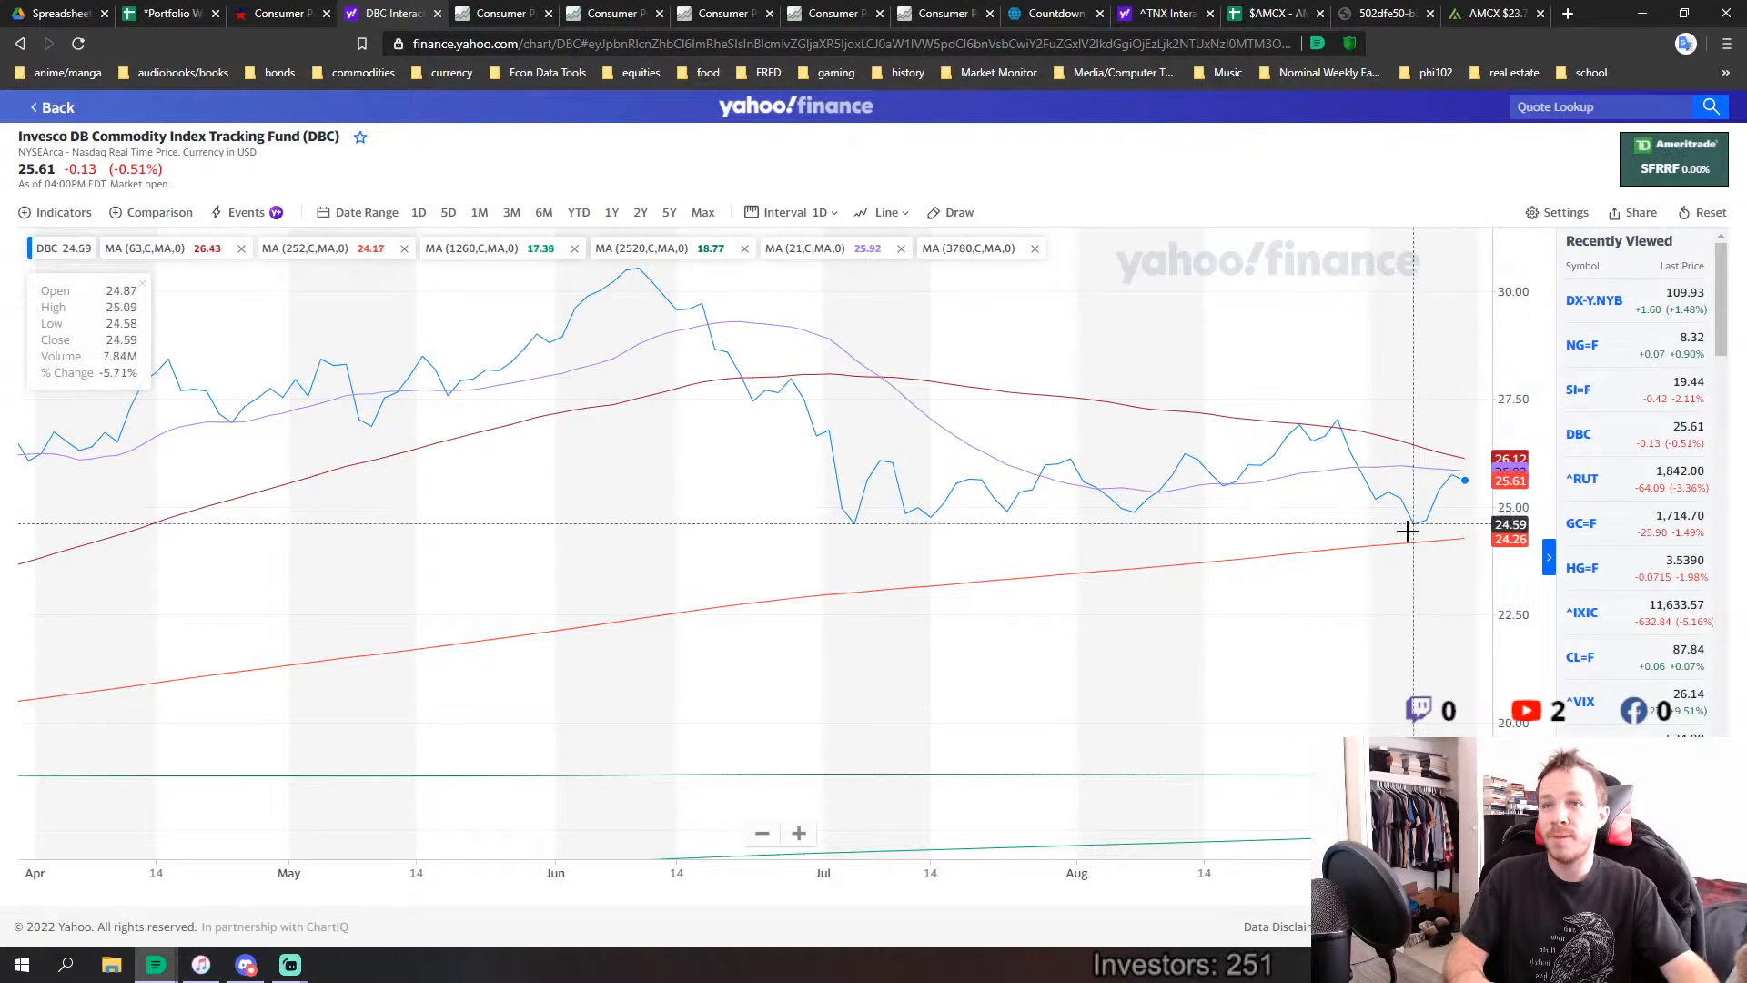
Compare all-items CPI with CPI less food and energy on the FRED year-over-year and monthly change graphs.
click(509, 20)
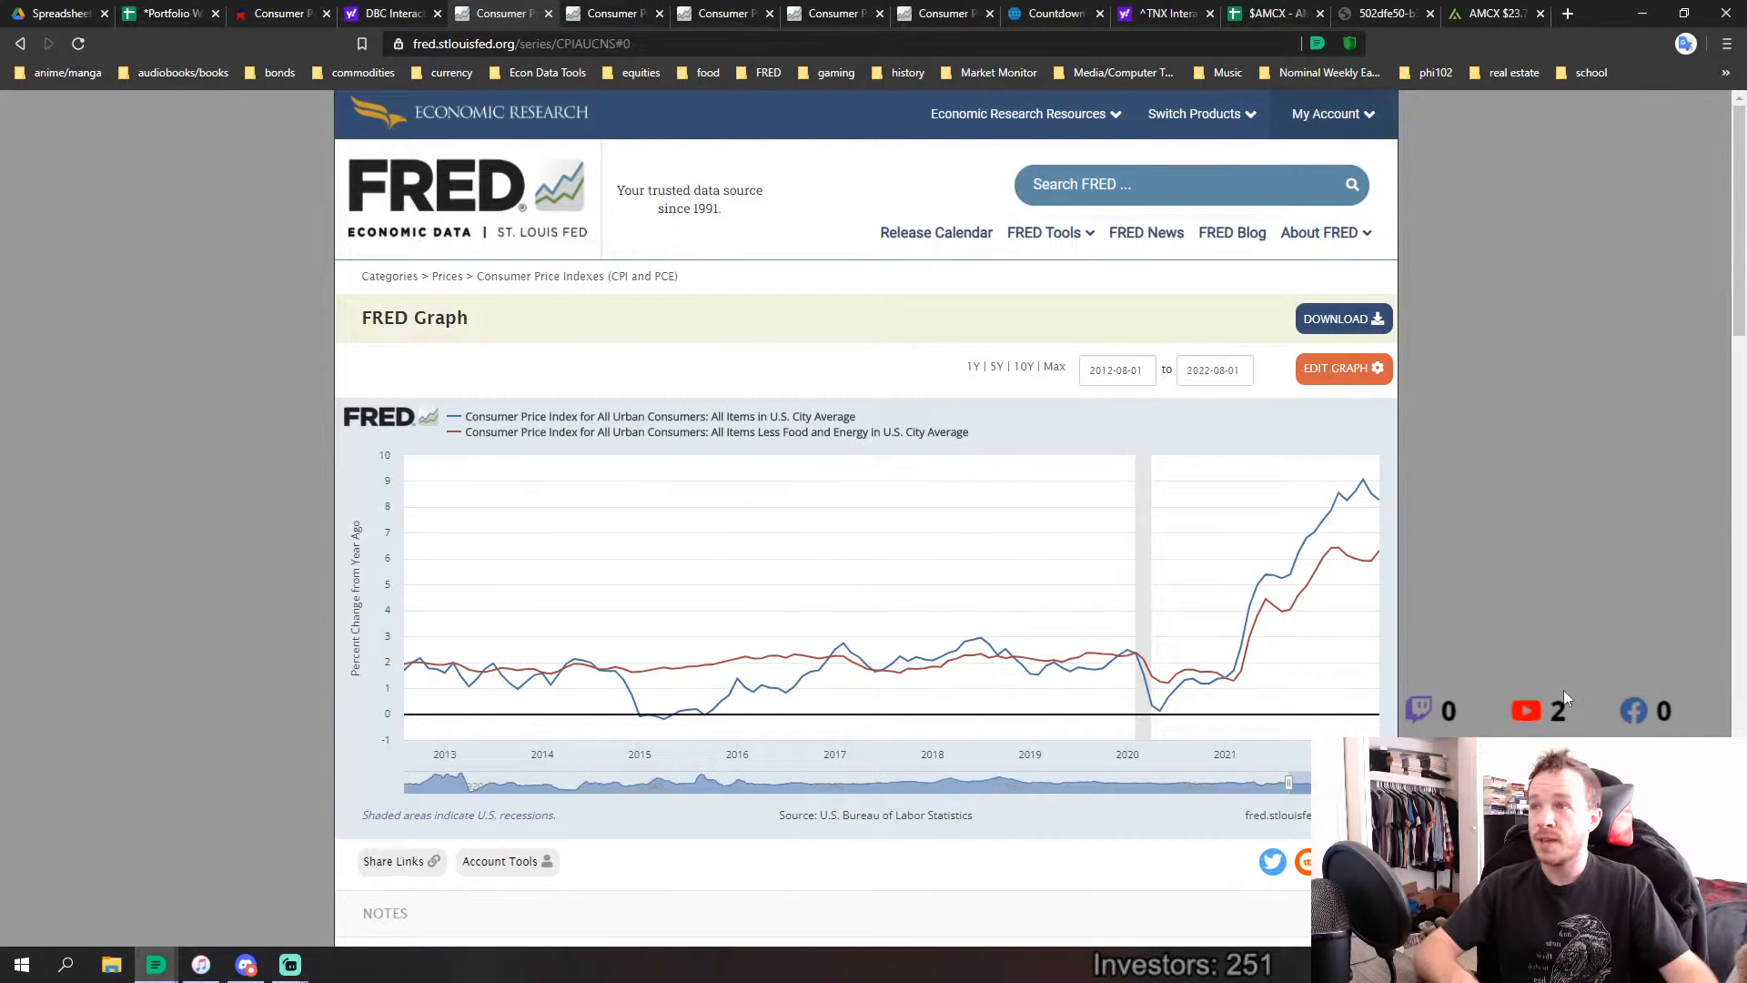
scroll(1563, 690, down, 1)
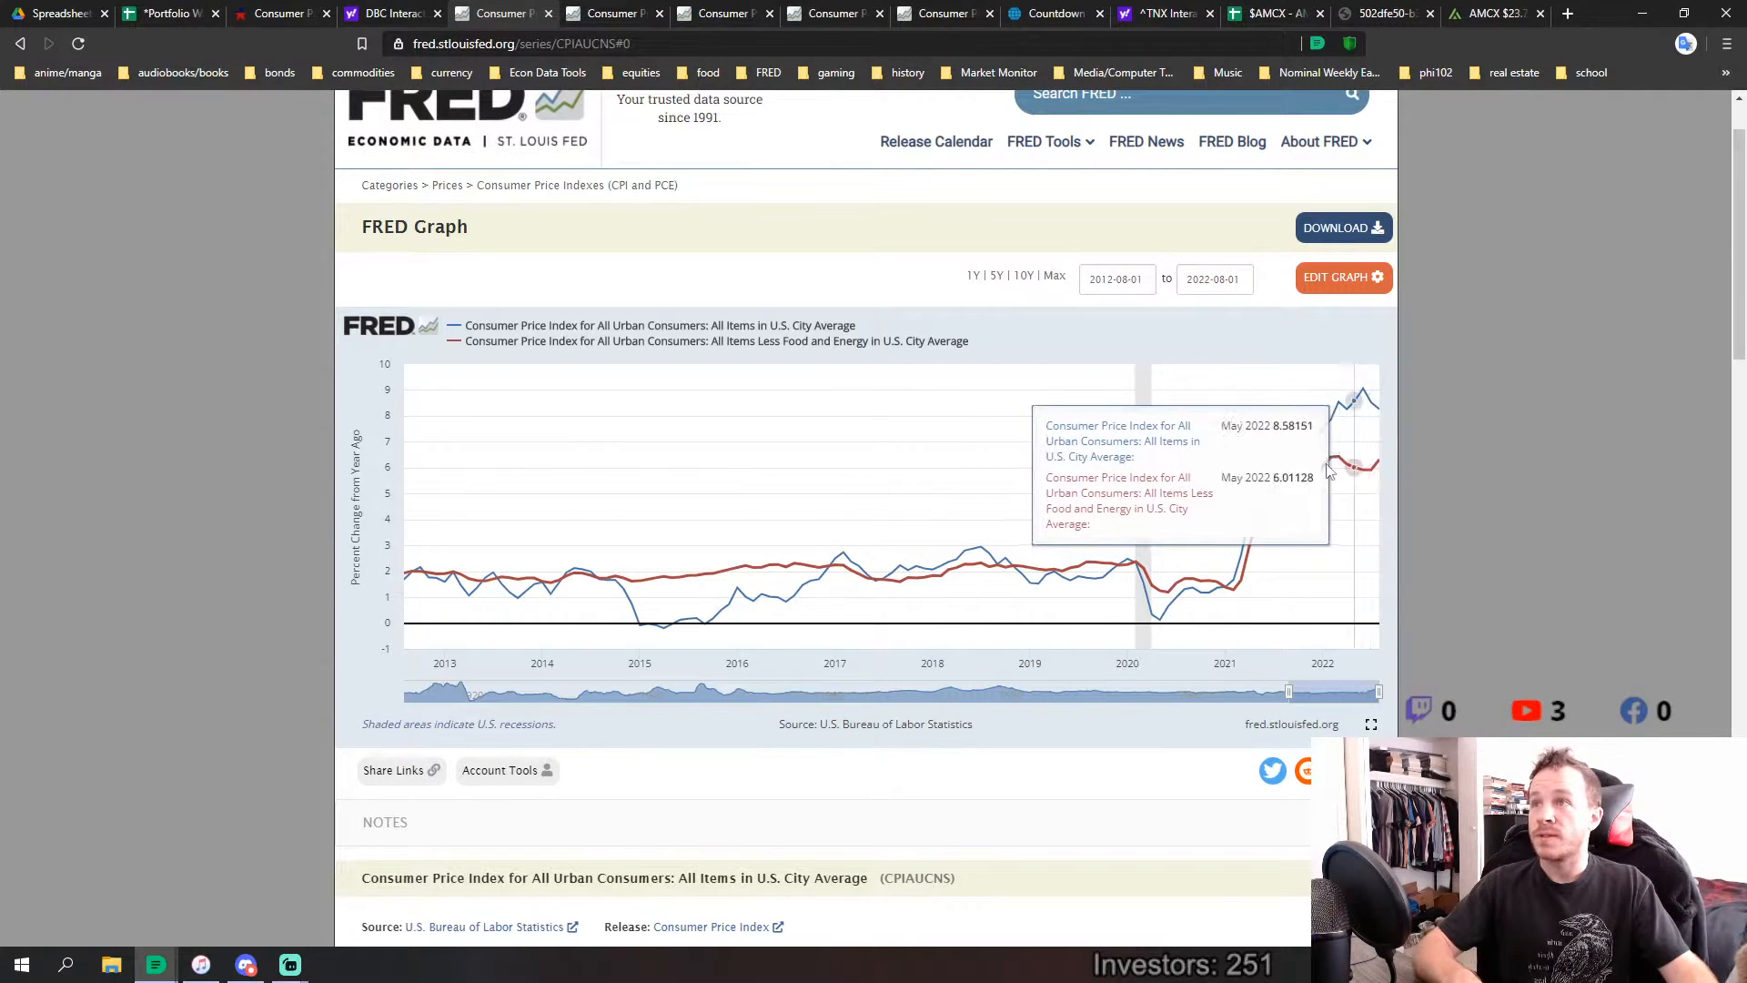
click(612, 8)
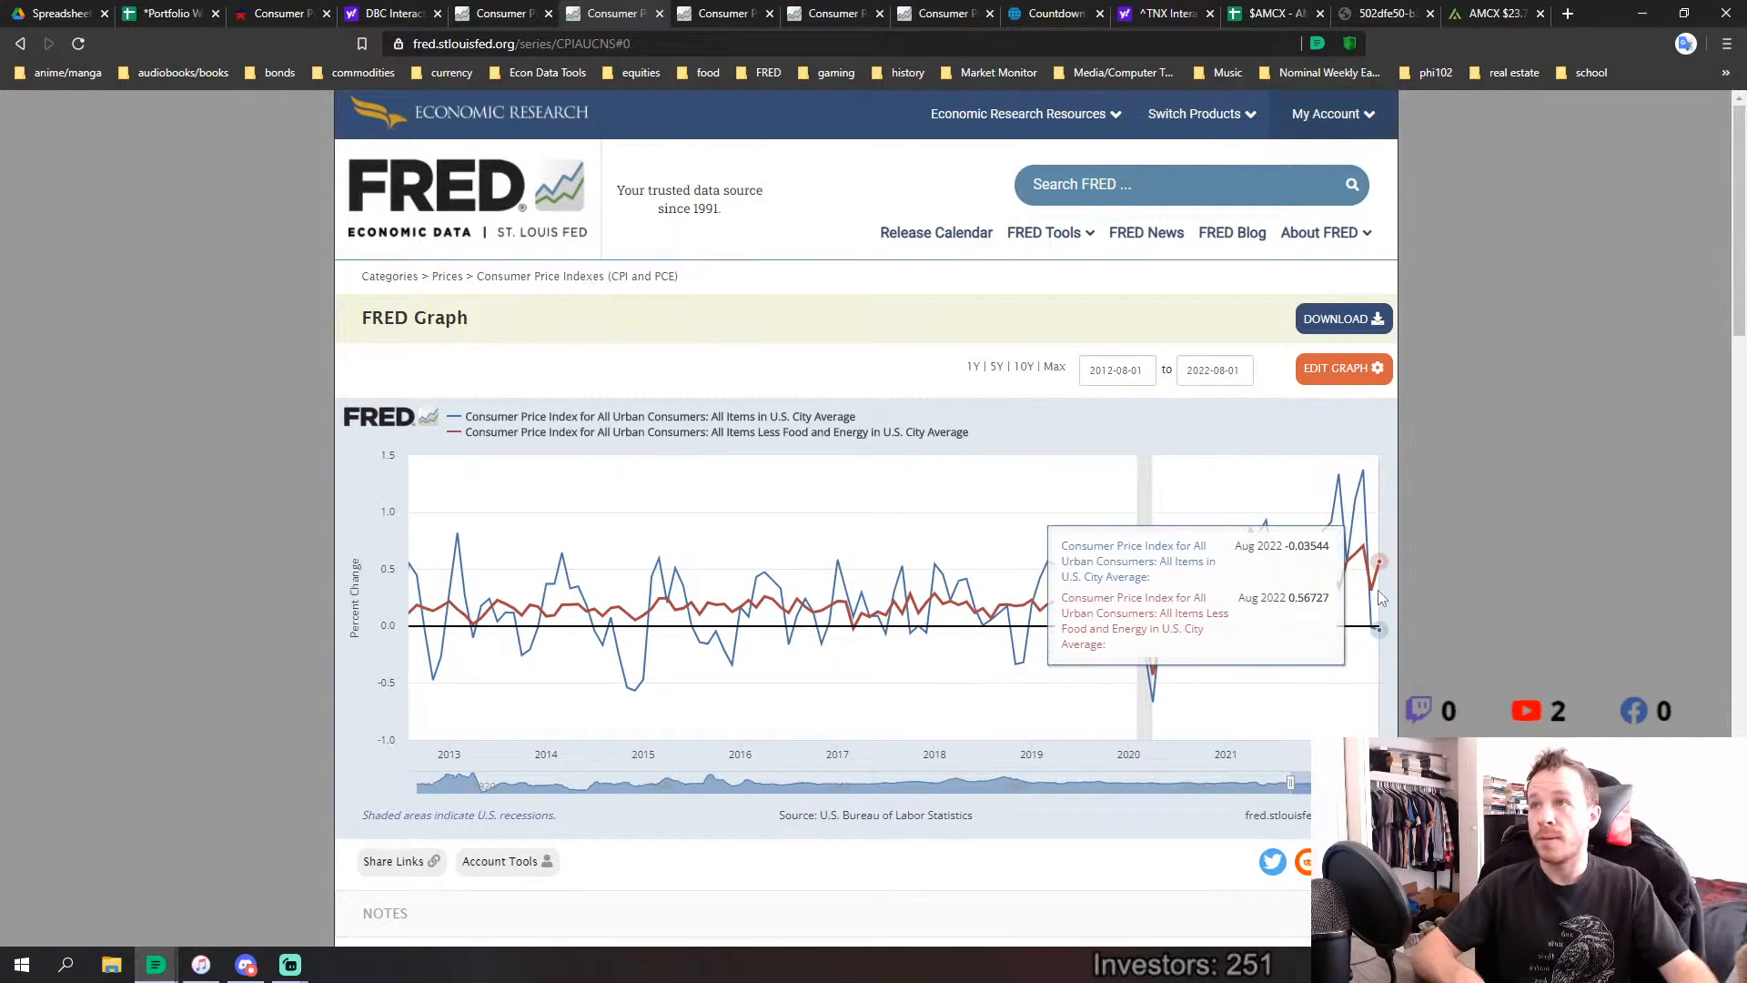
Review the FRED graphs for shelter CPI, lodging away from home, and shelter against the Case-Shiller home price index.
click(721, 13)
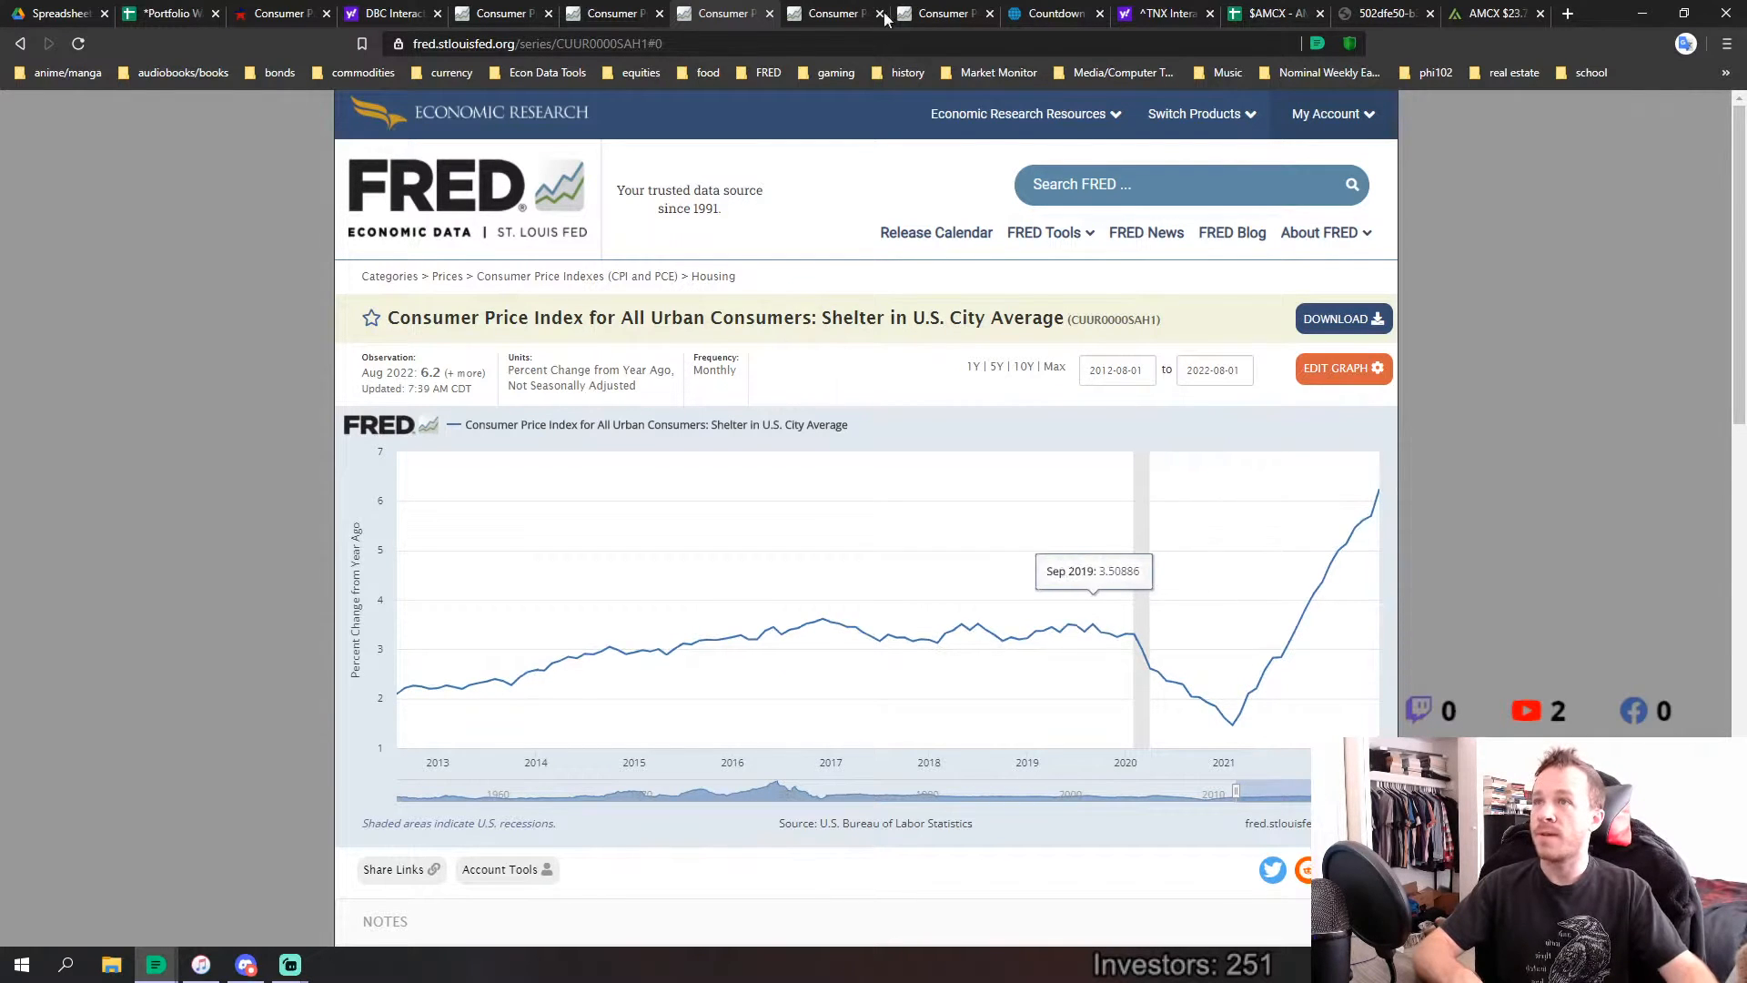
click(857, 11)
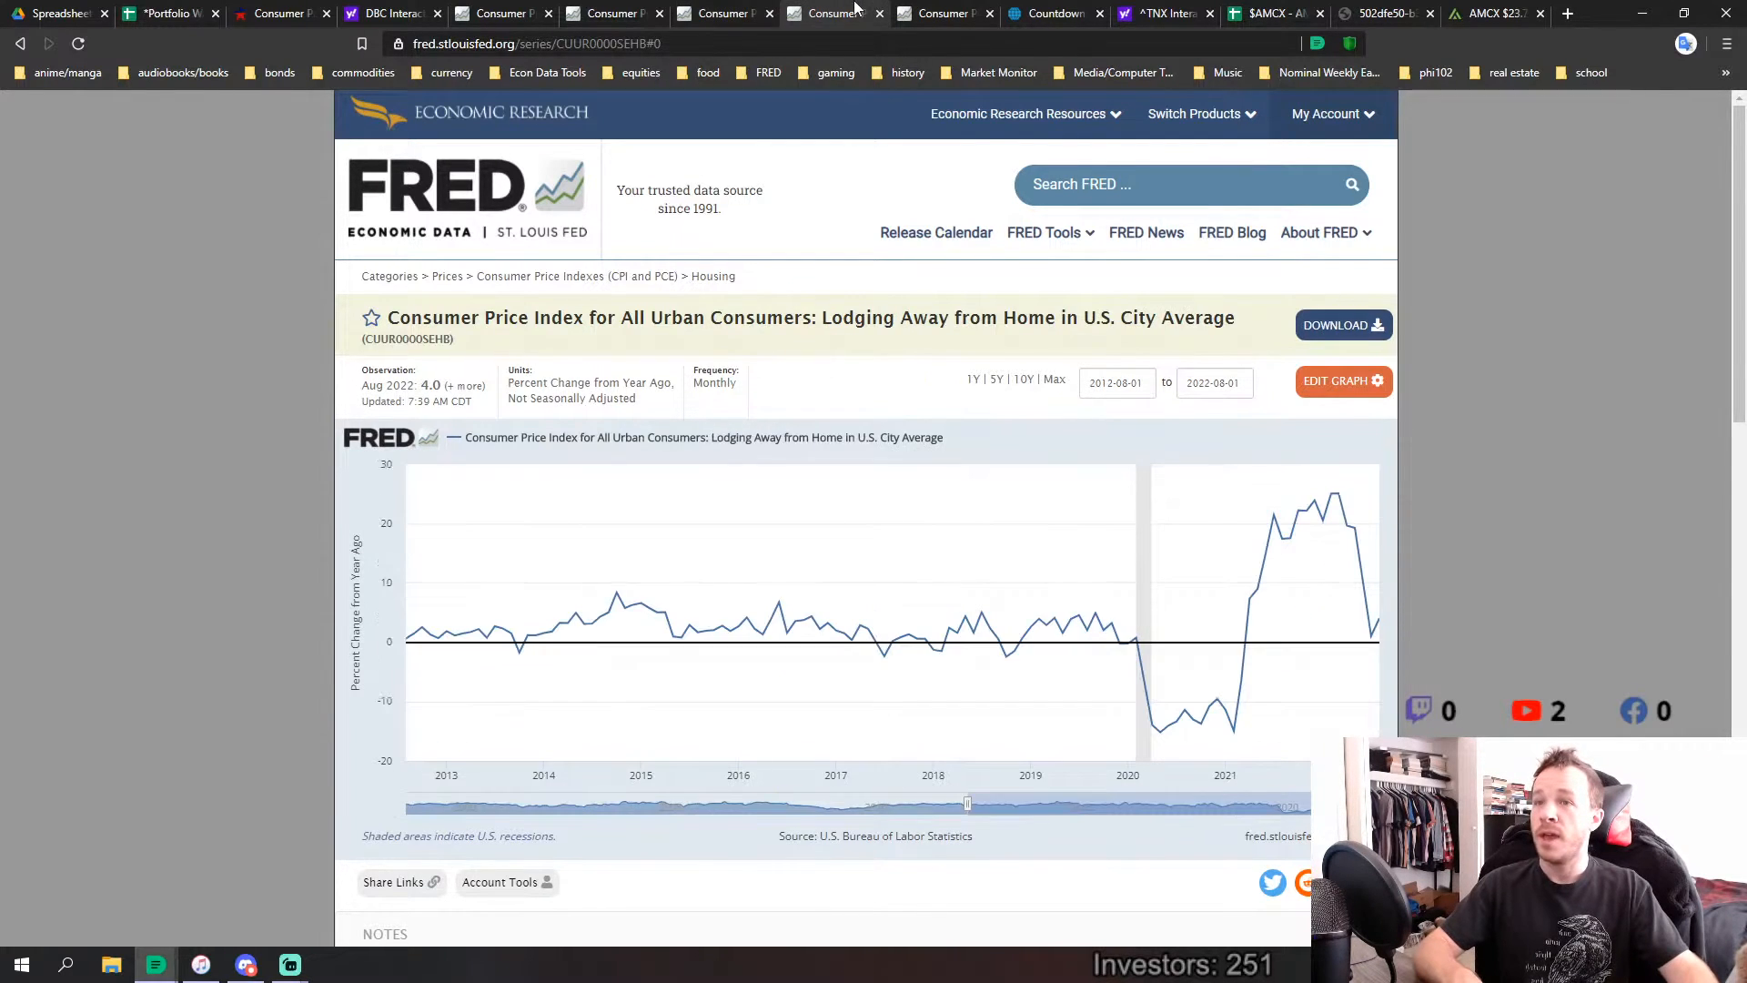
click(924, 12)
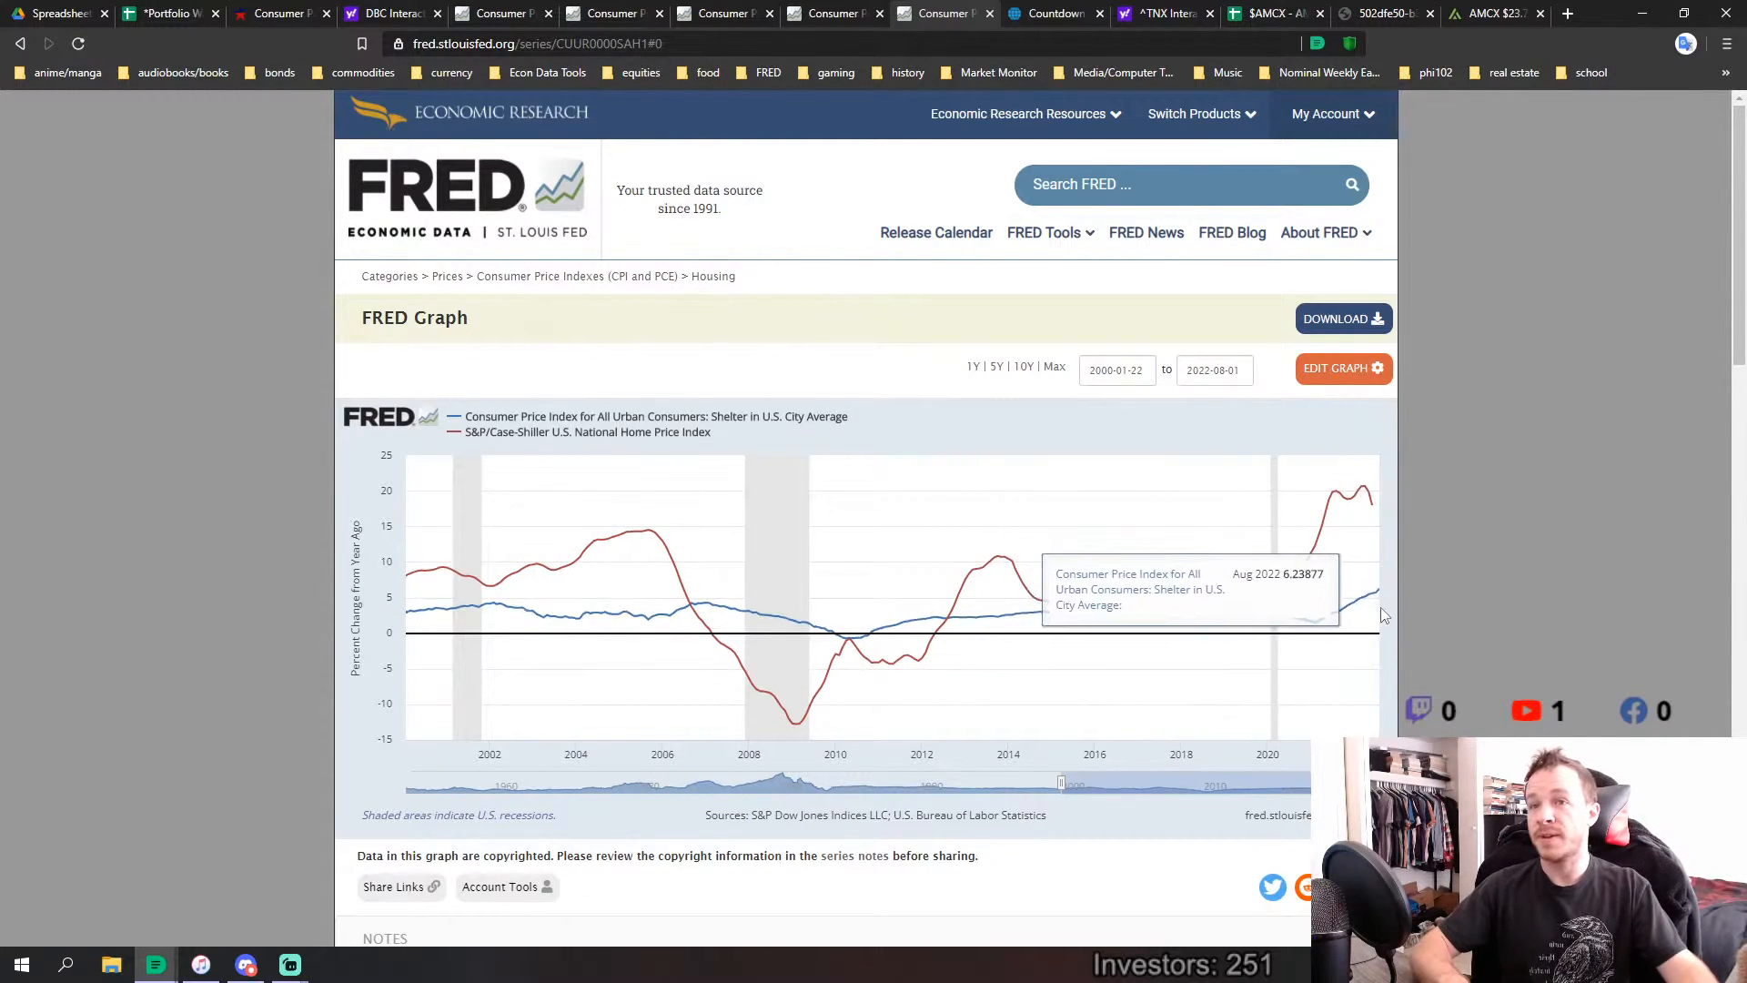
Check the CME Fed meeting rate probabilities and the 10-year Treasury yield chart.
click(1049, 13)
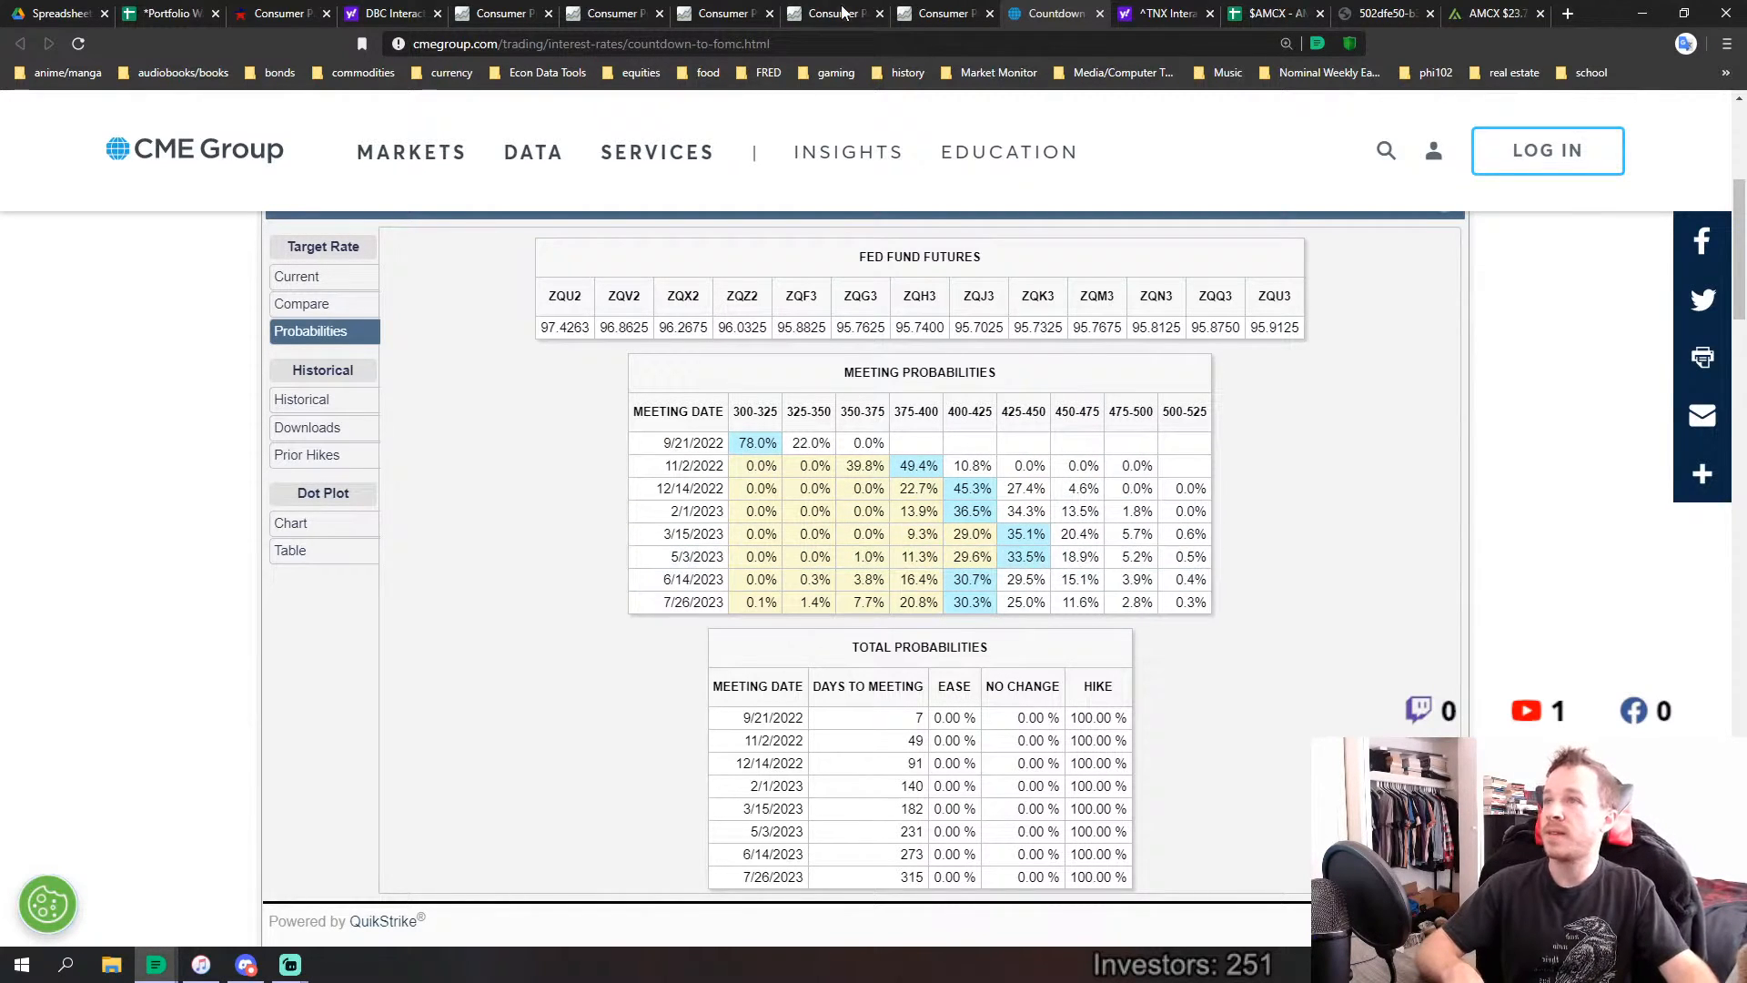
click(1162, 16)
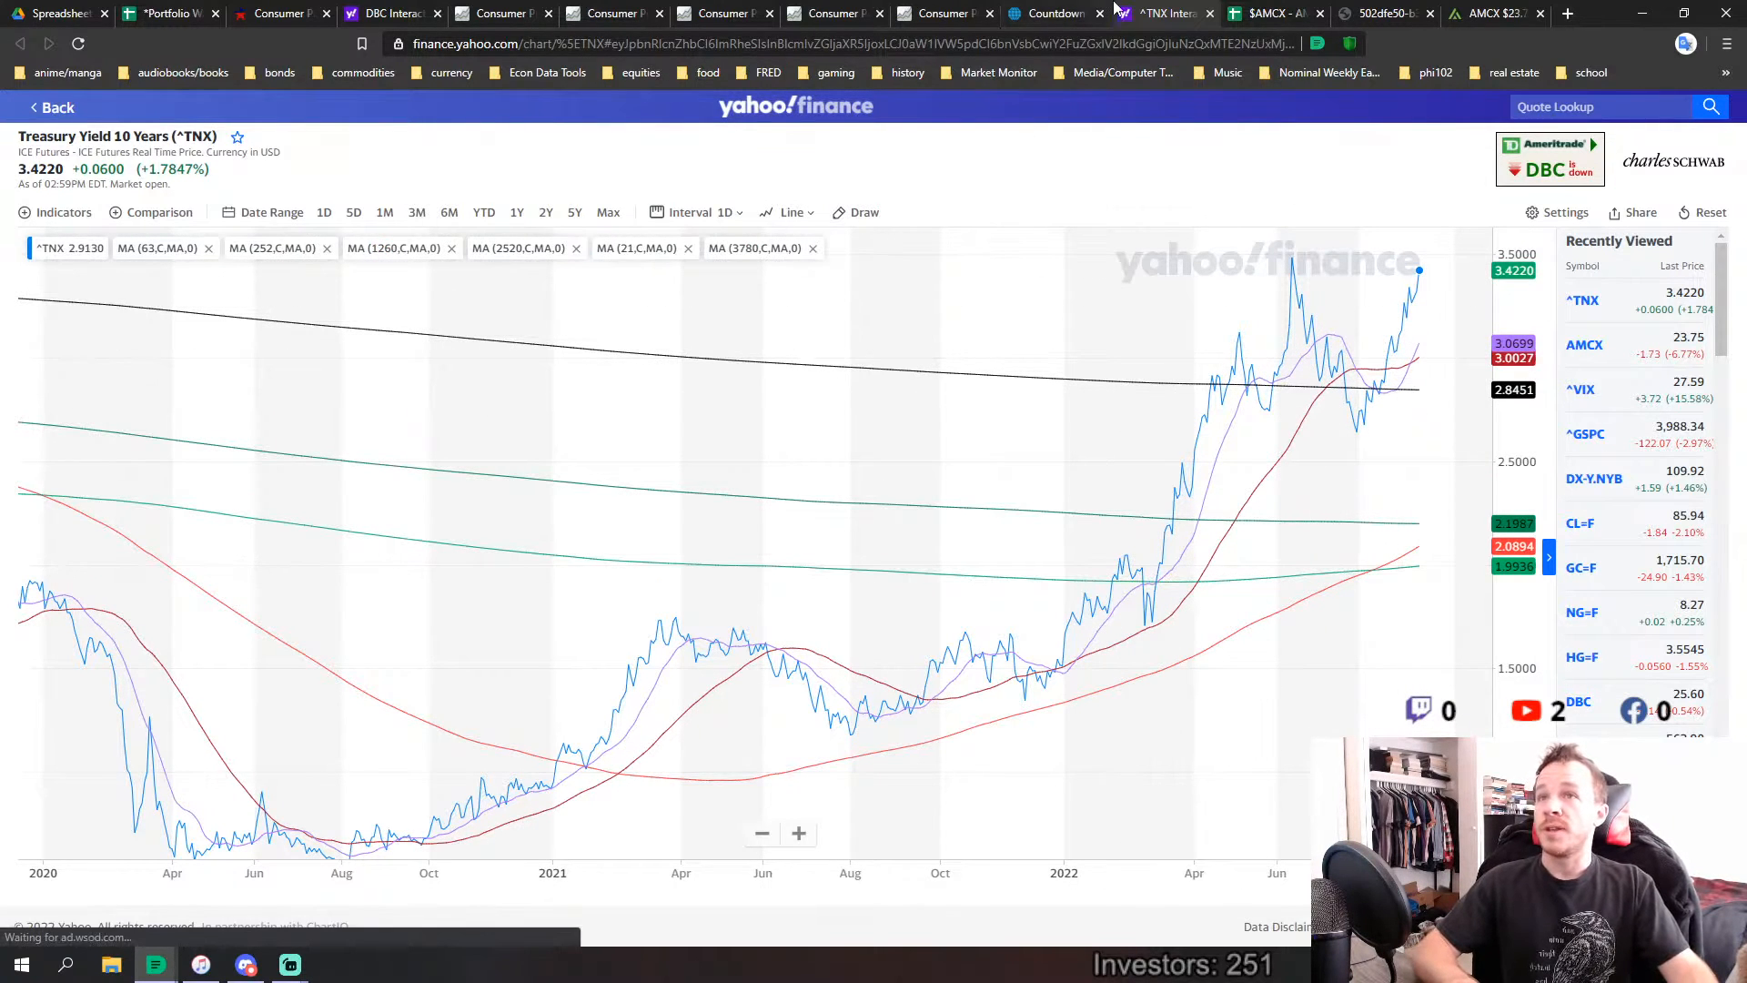
Switch to the $AMCX - AMC Networks spreadsheet and review the CEO and Industry entries on the Cover sheet.
click(1283, 12)
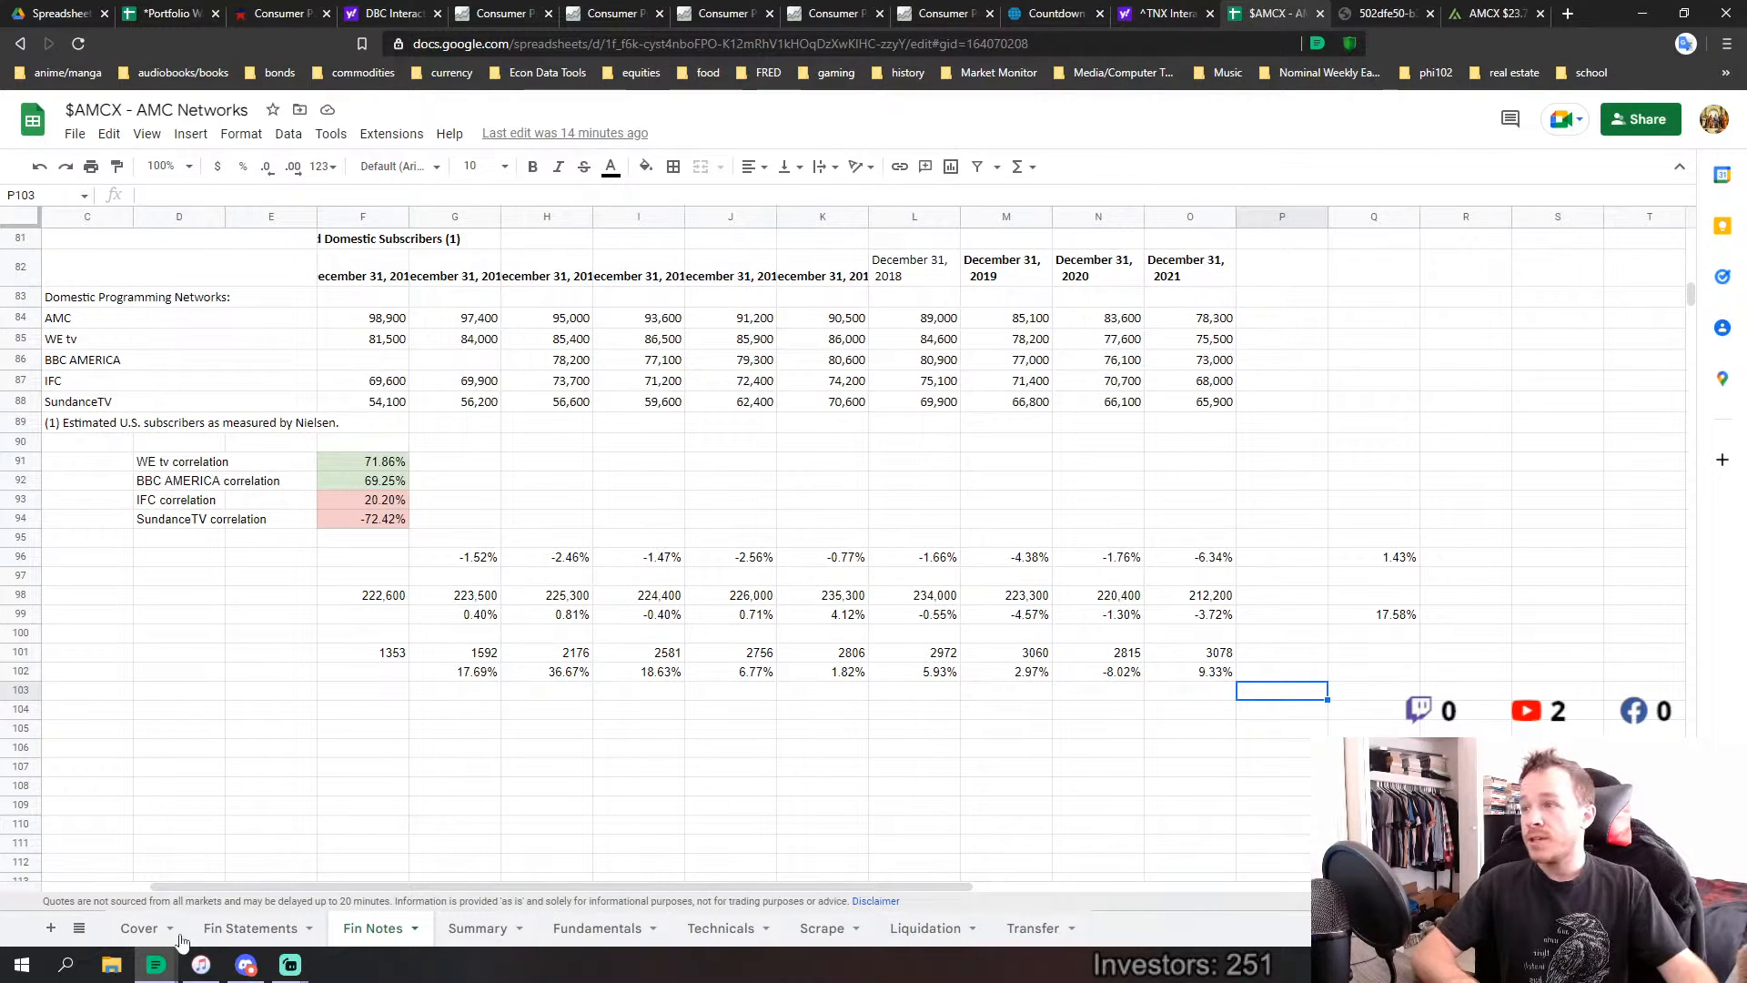
click(139, 927)
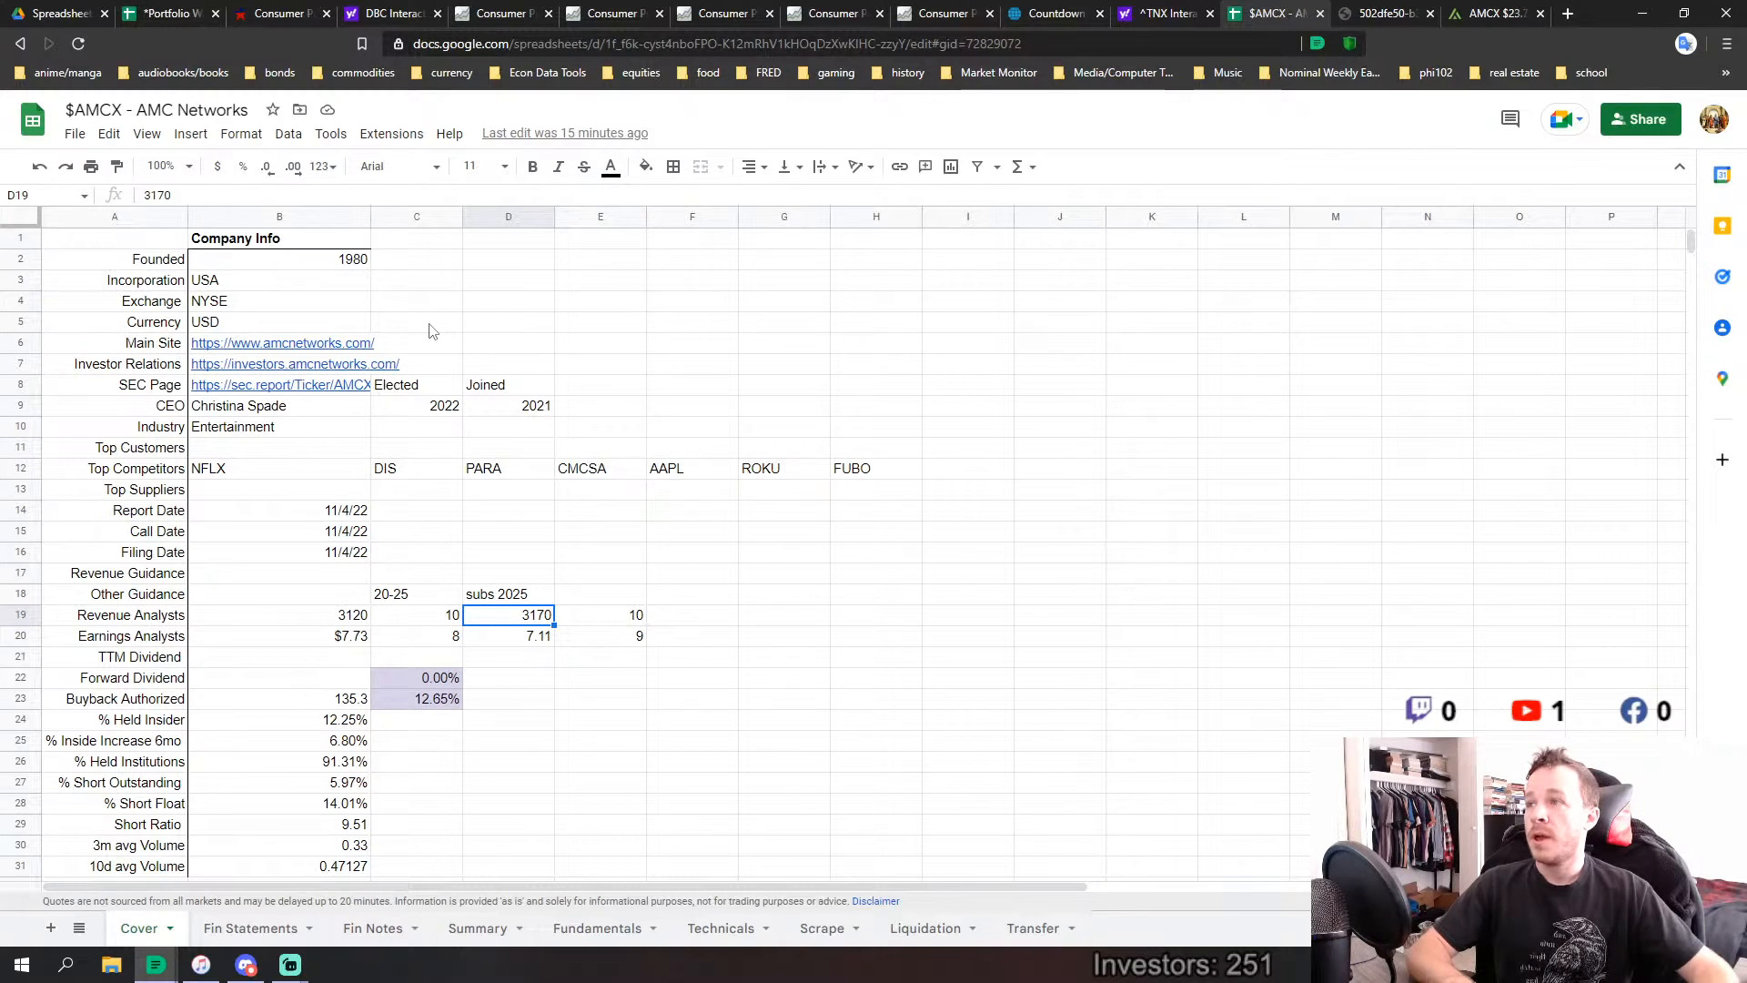
click(628, 326)
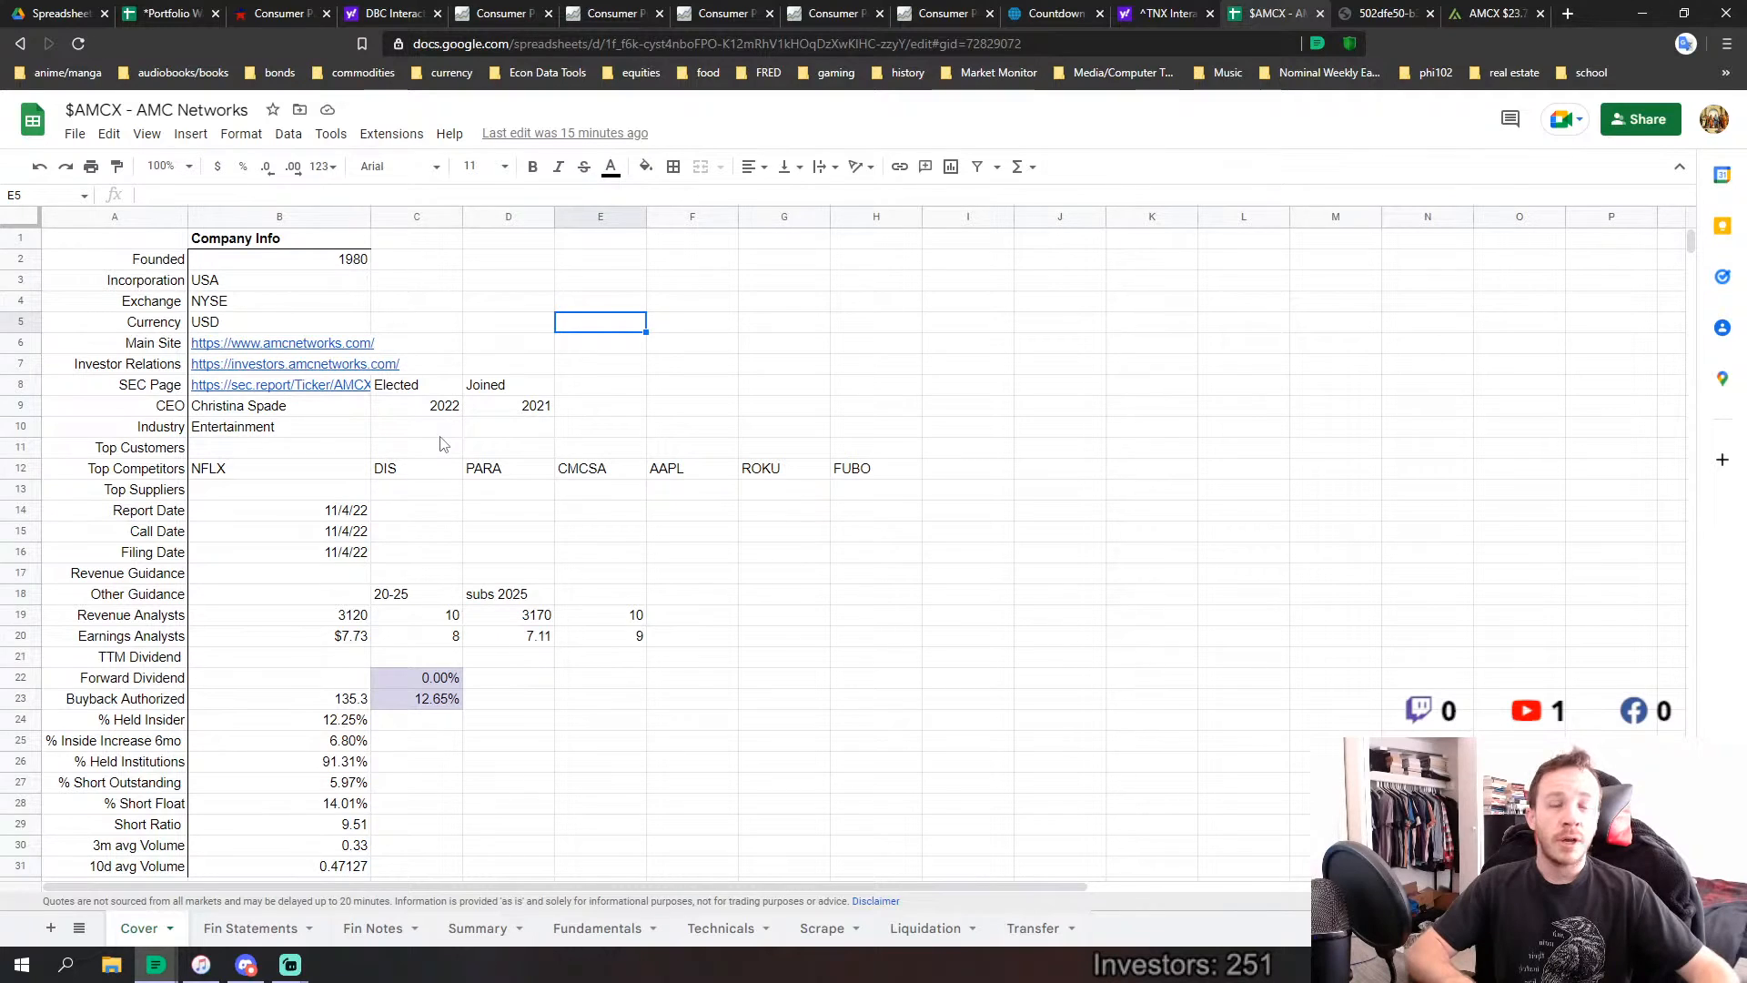
click(333, 415)
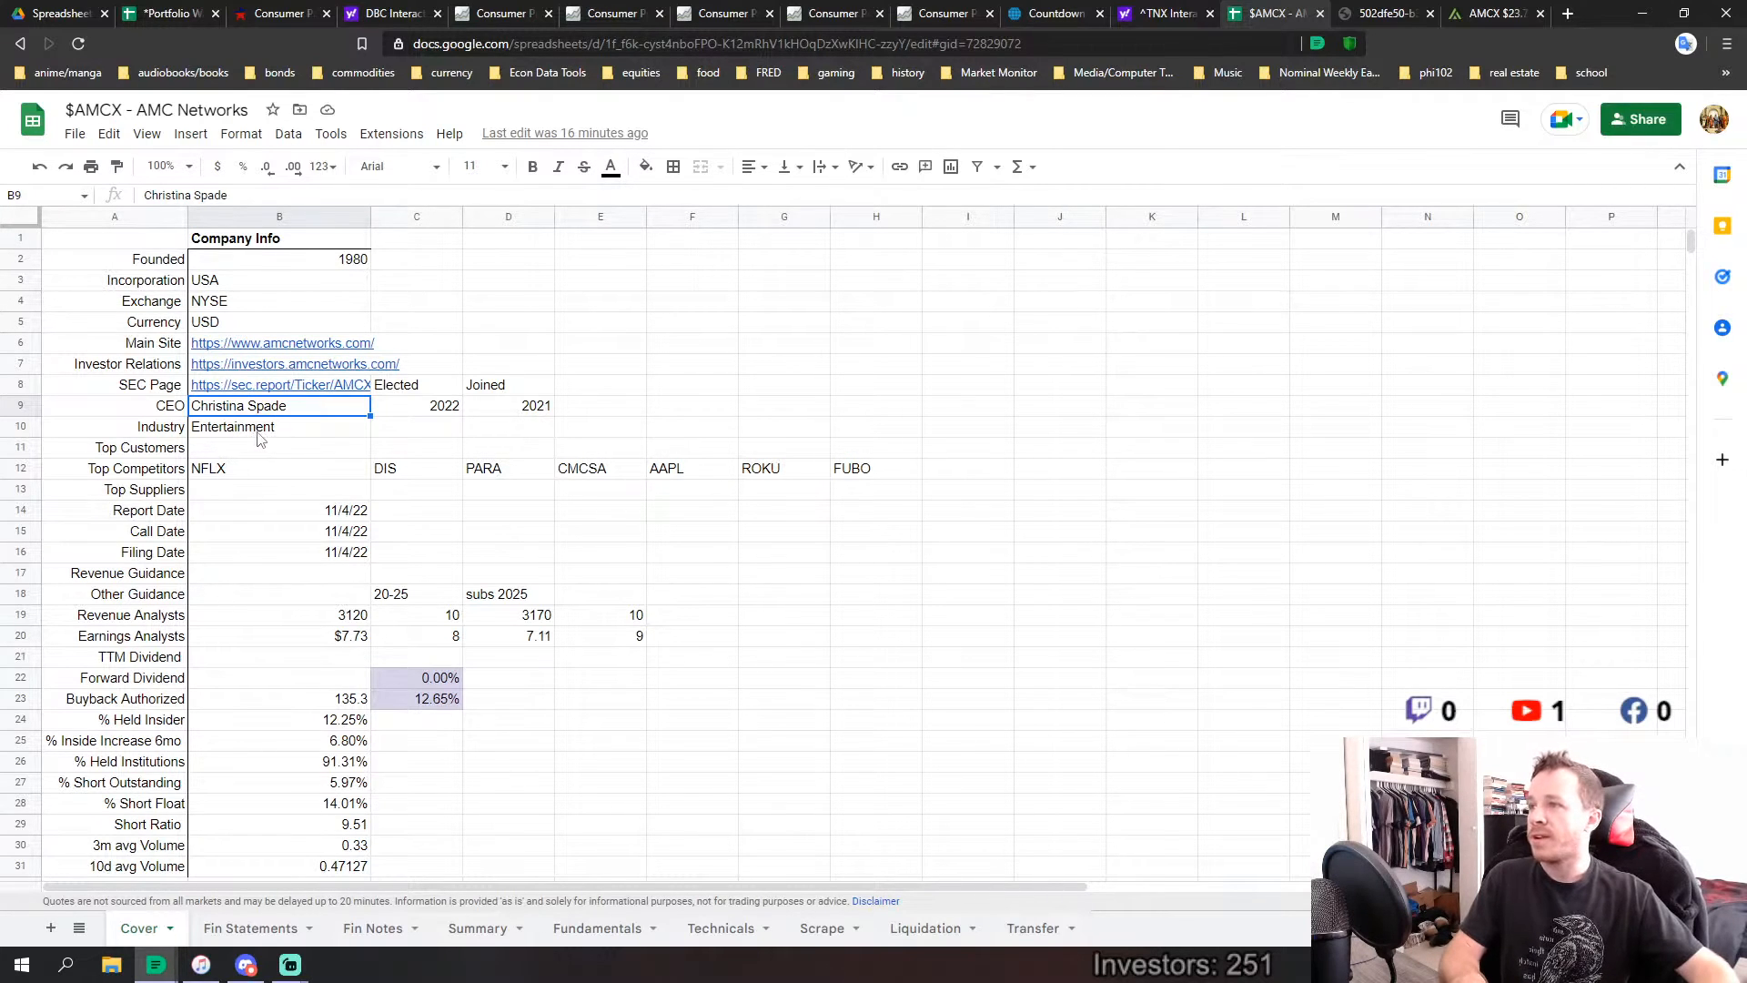
click(312, 432)
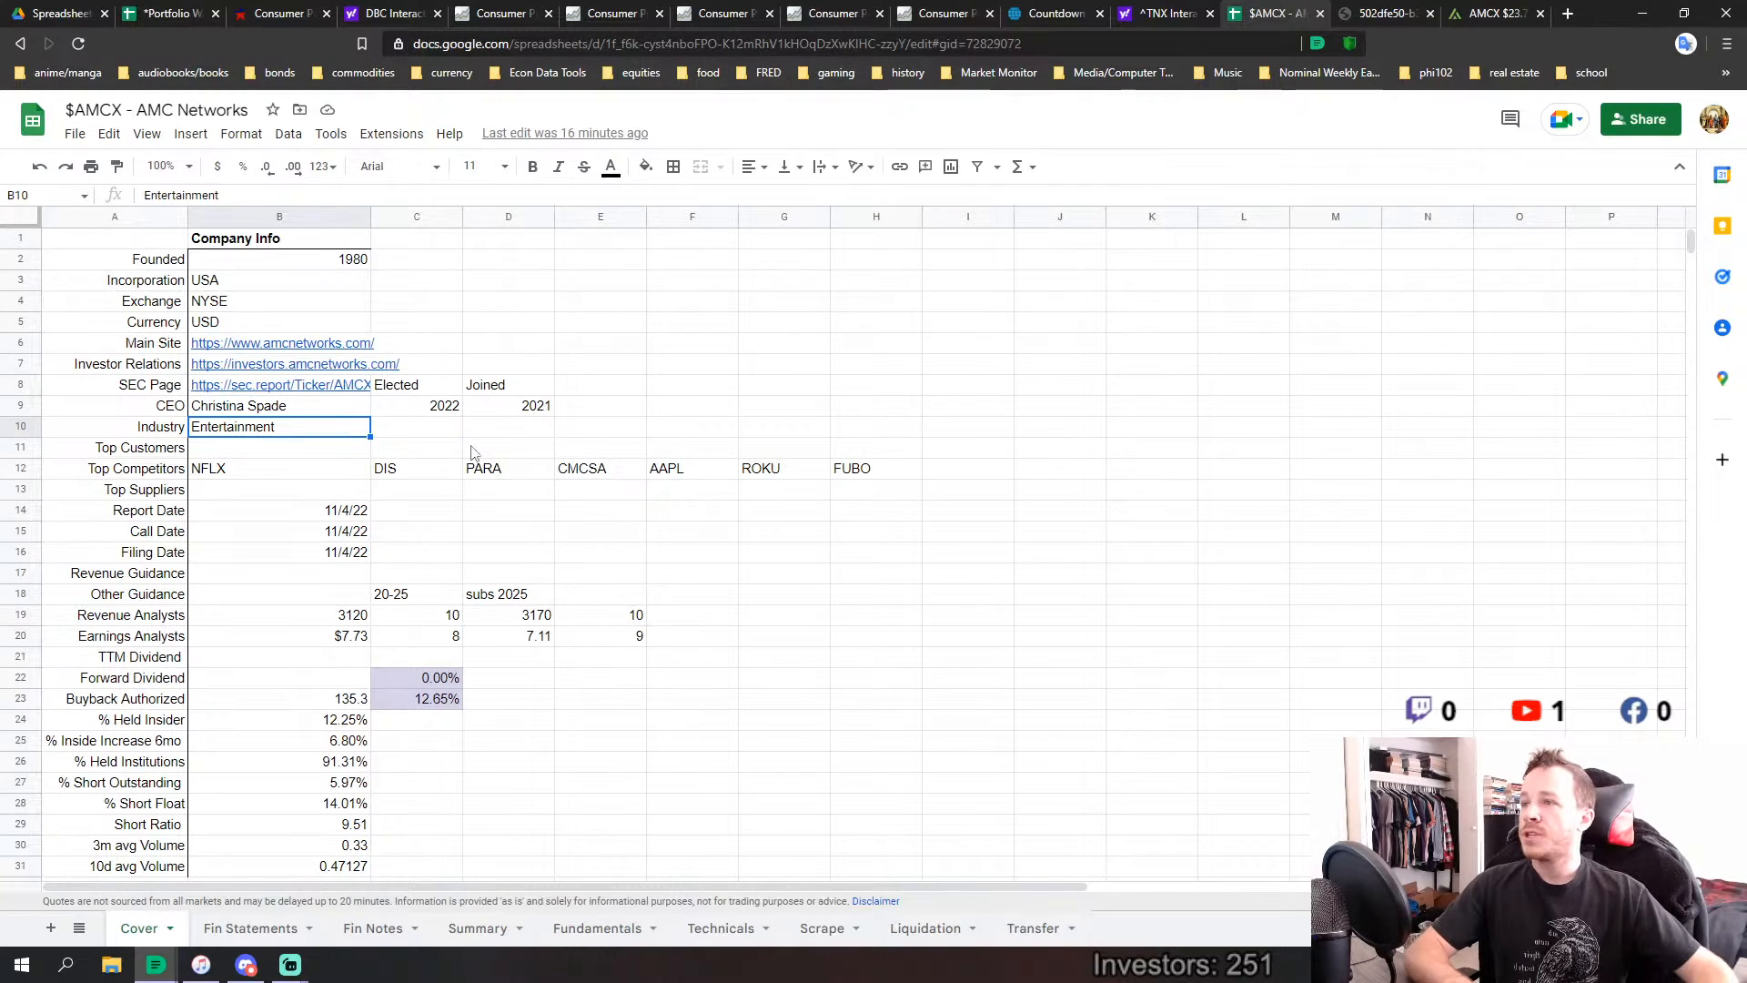
click(448, 434)
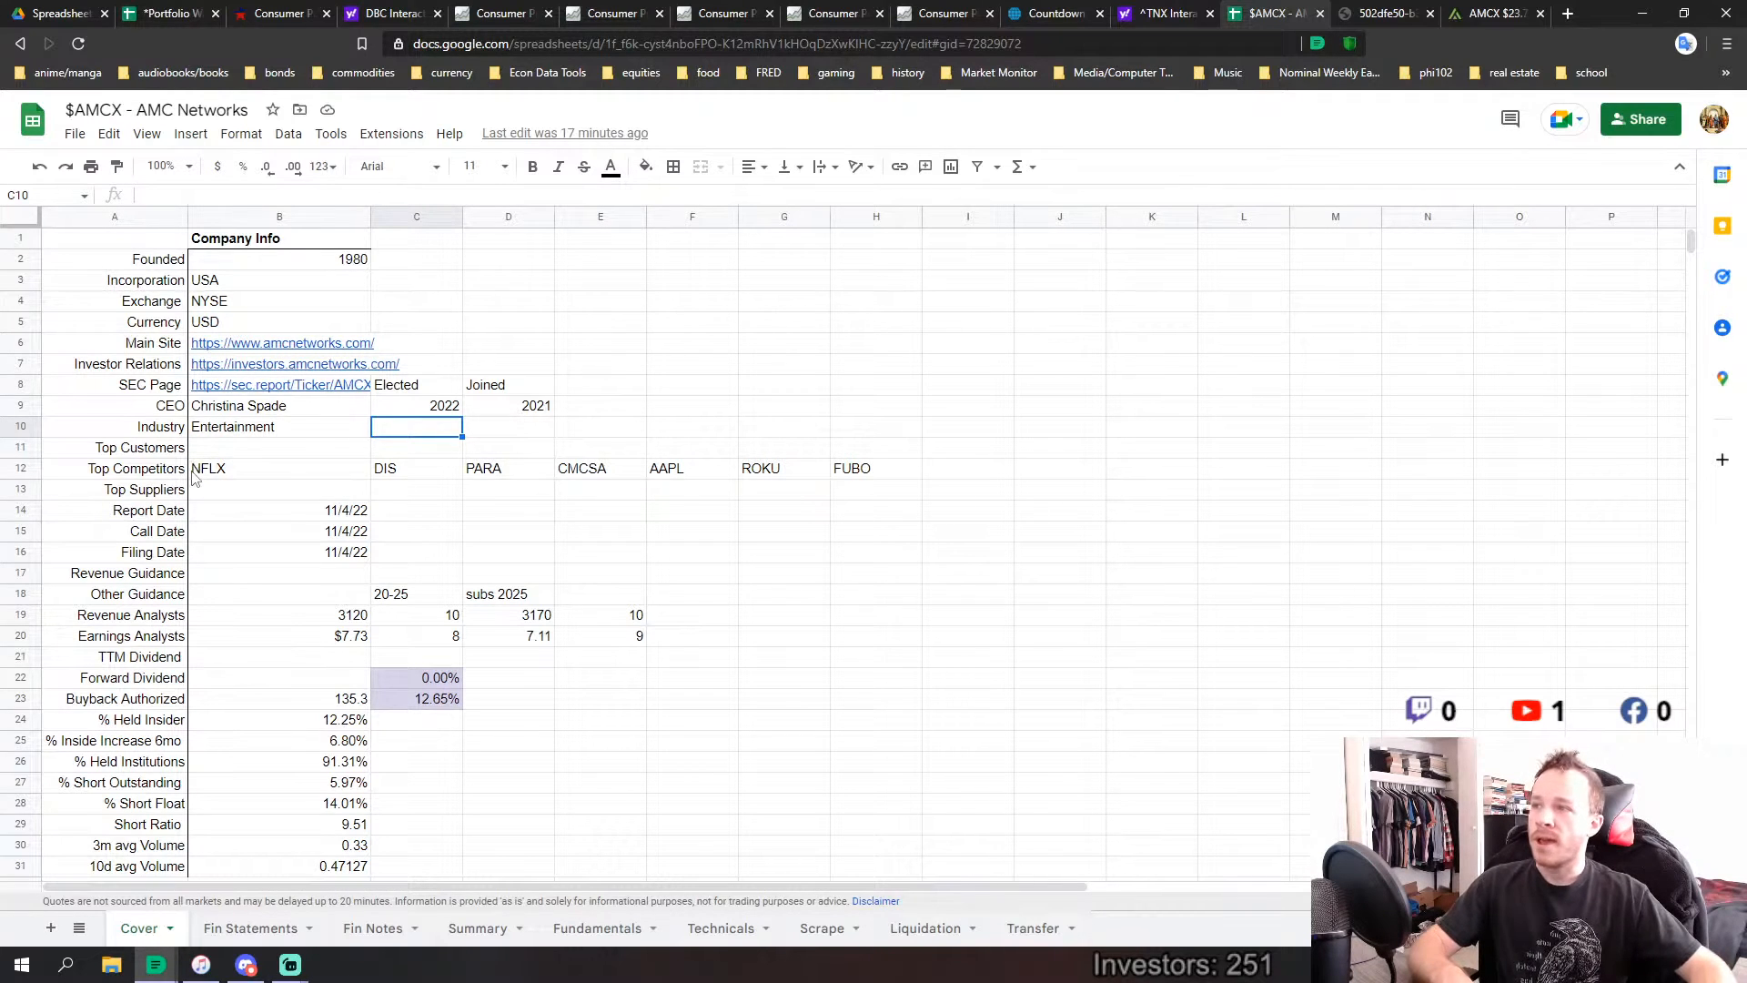
Review the Top Competitors row from NFLX to FUBO and the Buyback Authorized entry on the Cover sheet.
click(293, 471)
drag(305, 475, 851, 486)
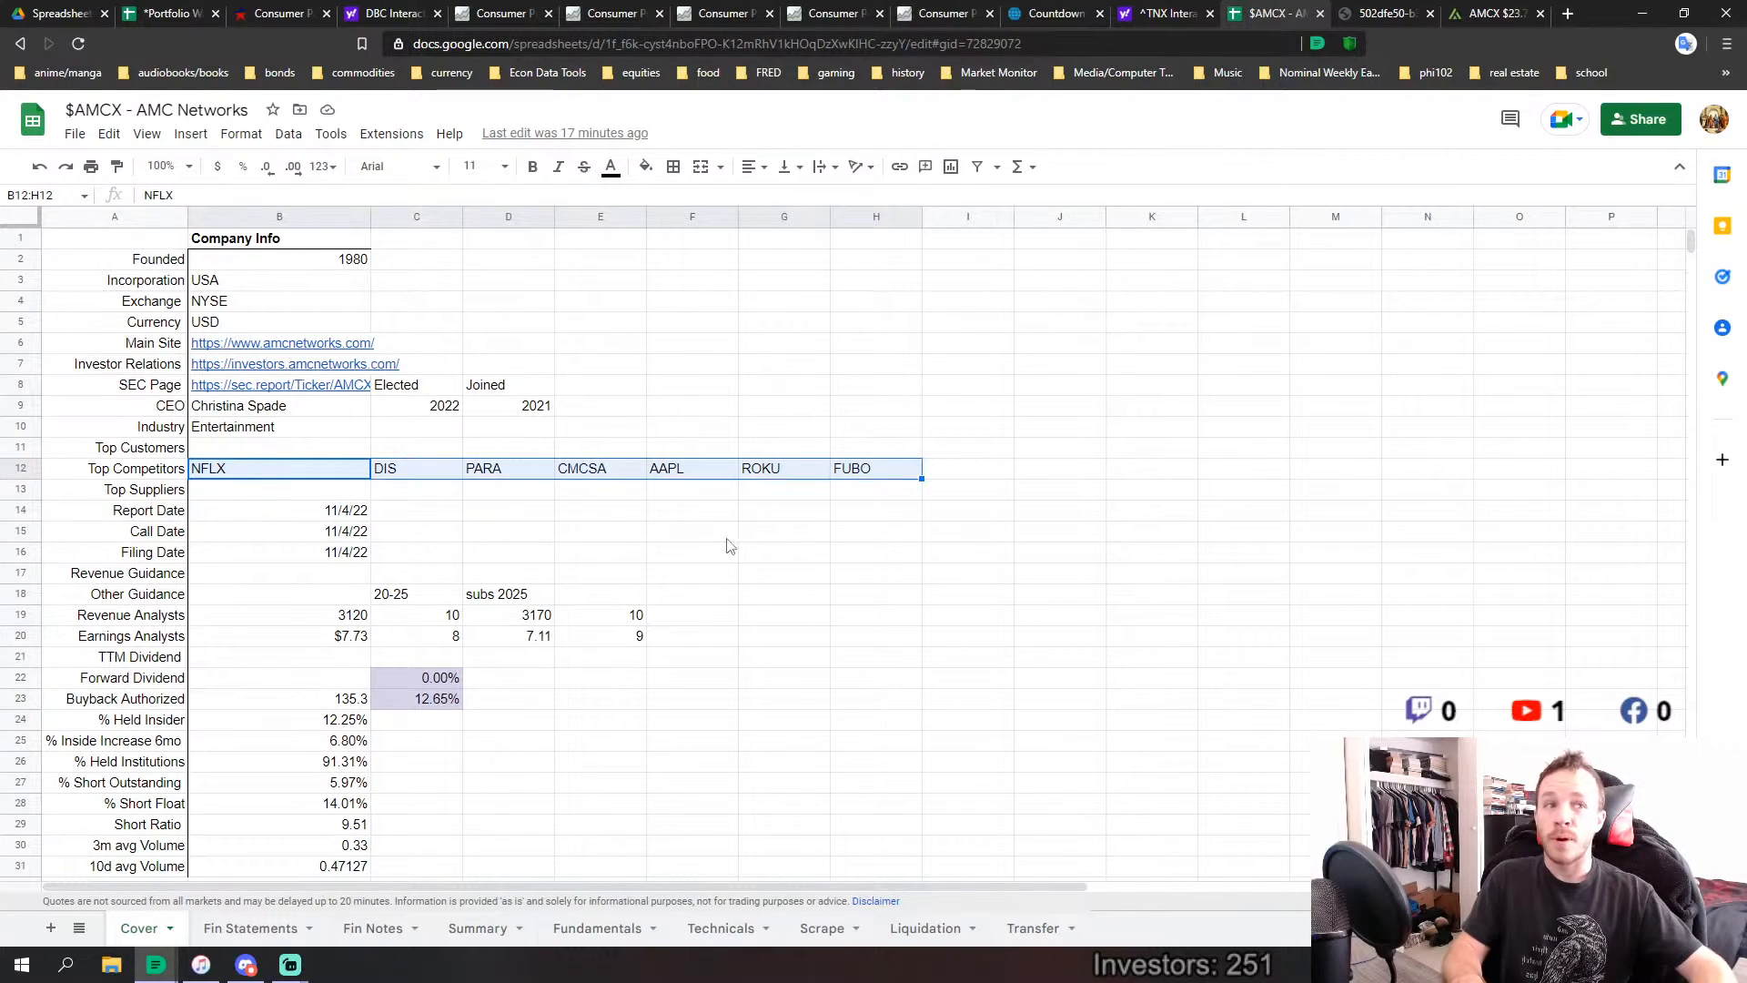
click(541, 496)
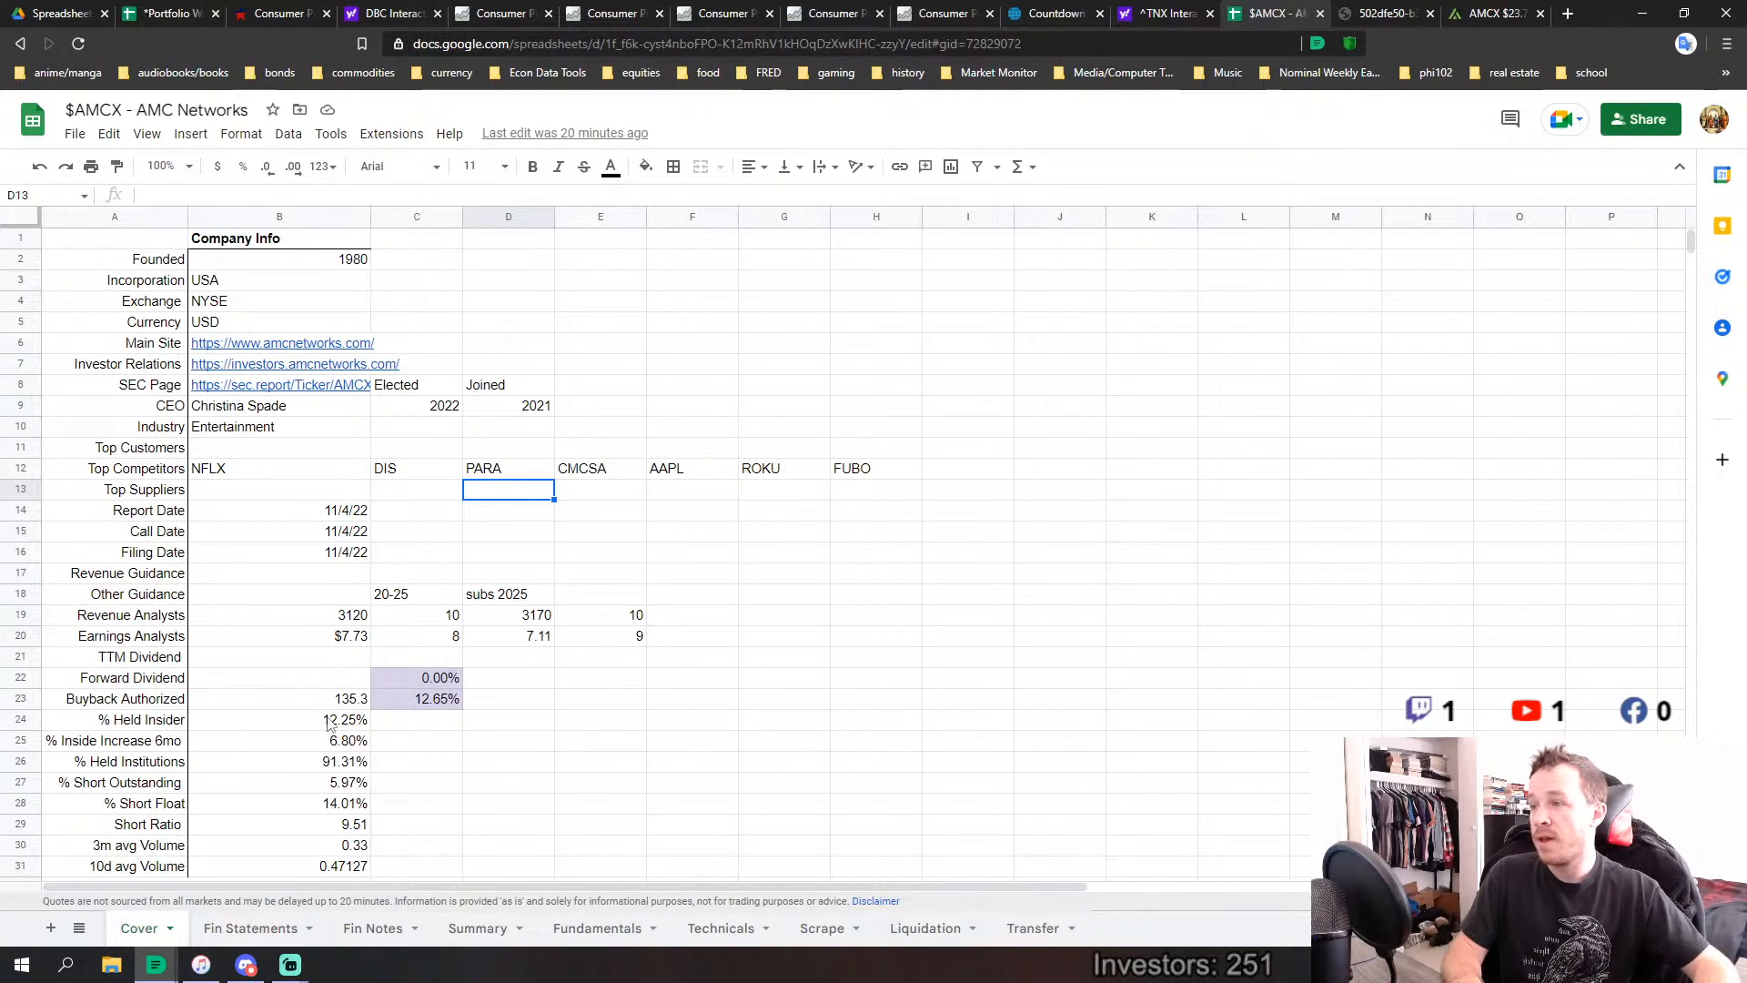
click(355, 708)
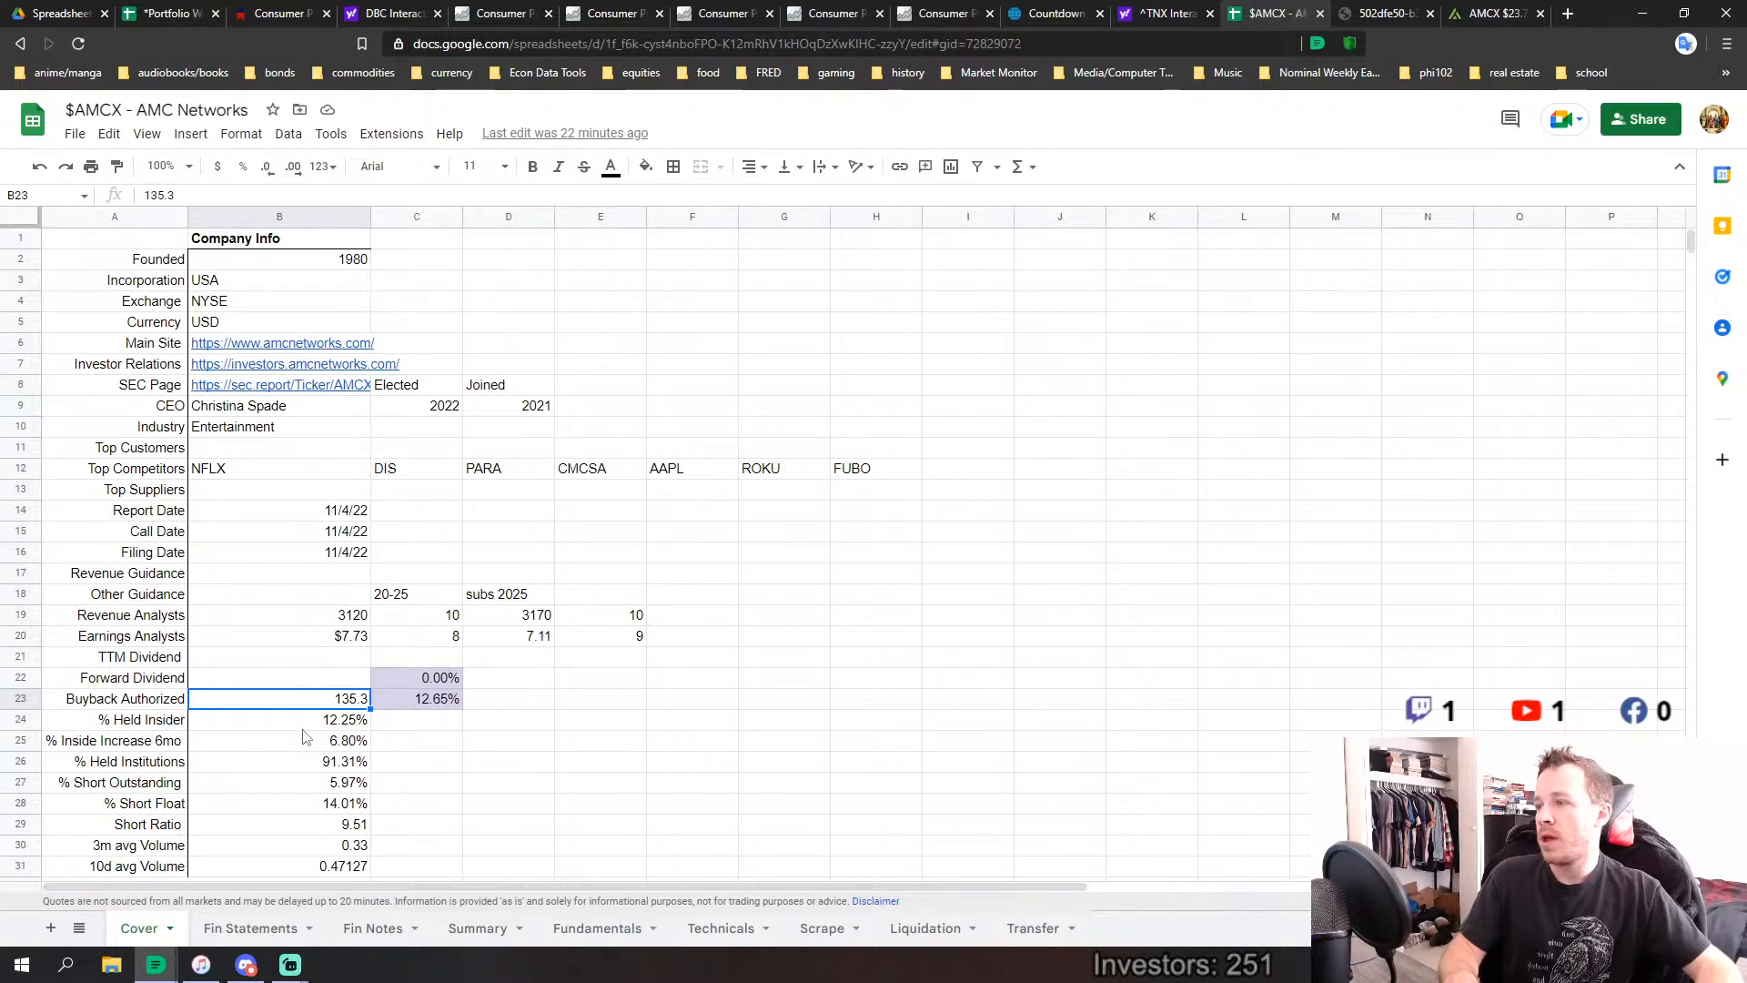
Examine AMC Networks' shareholder list on the TIKR Terminal ownership page, checking back against the Cover sheet and the company's annual report.
click(1380, 13)
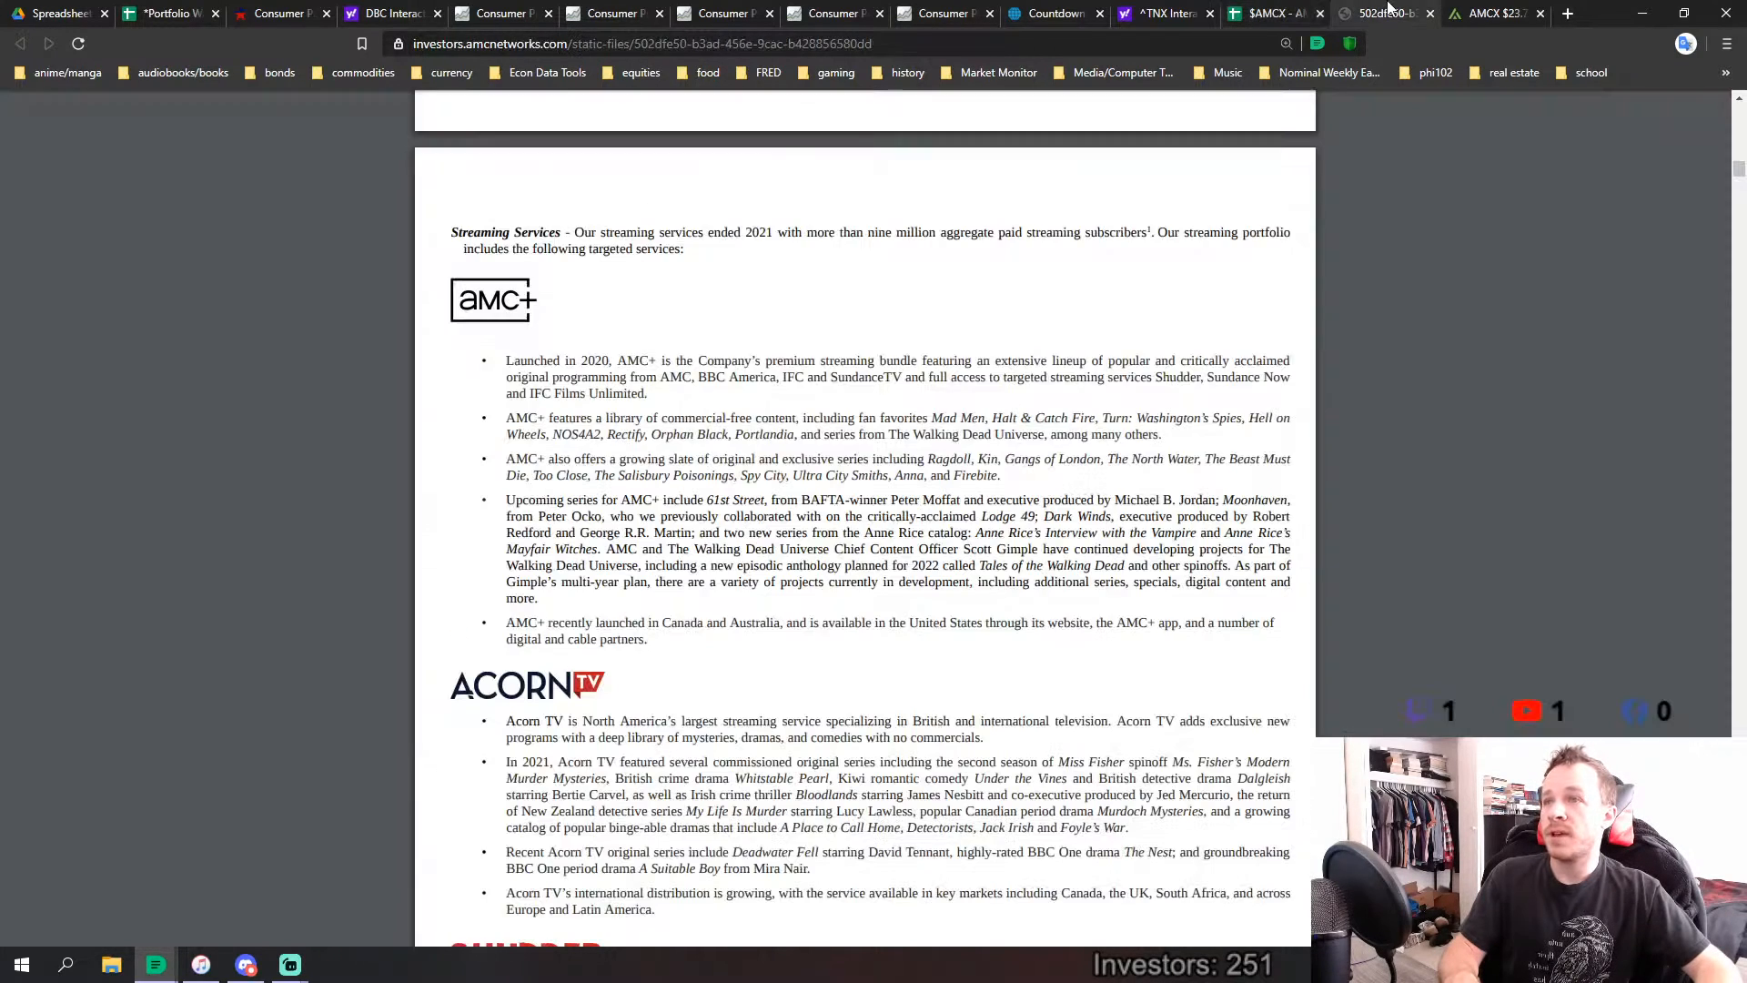
click(1264, 13)
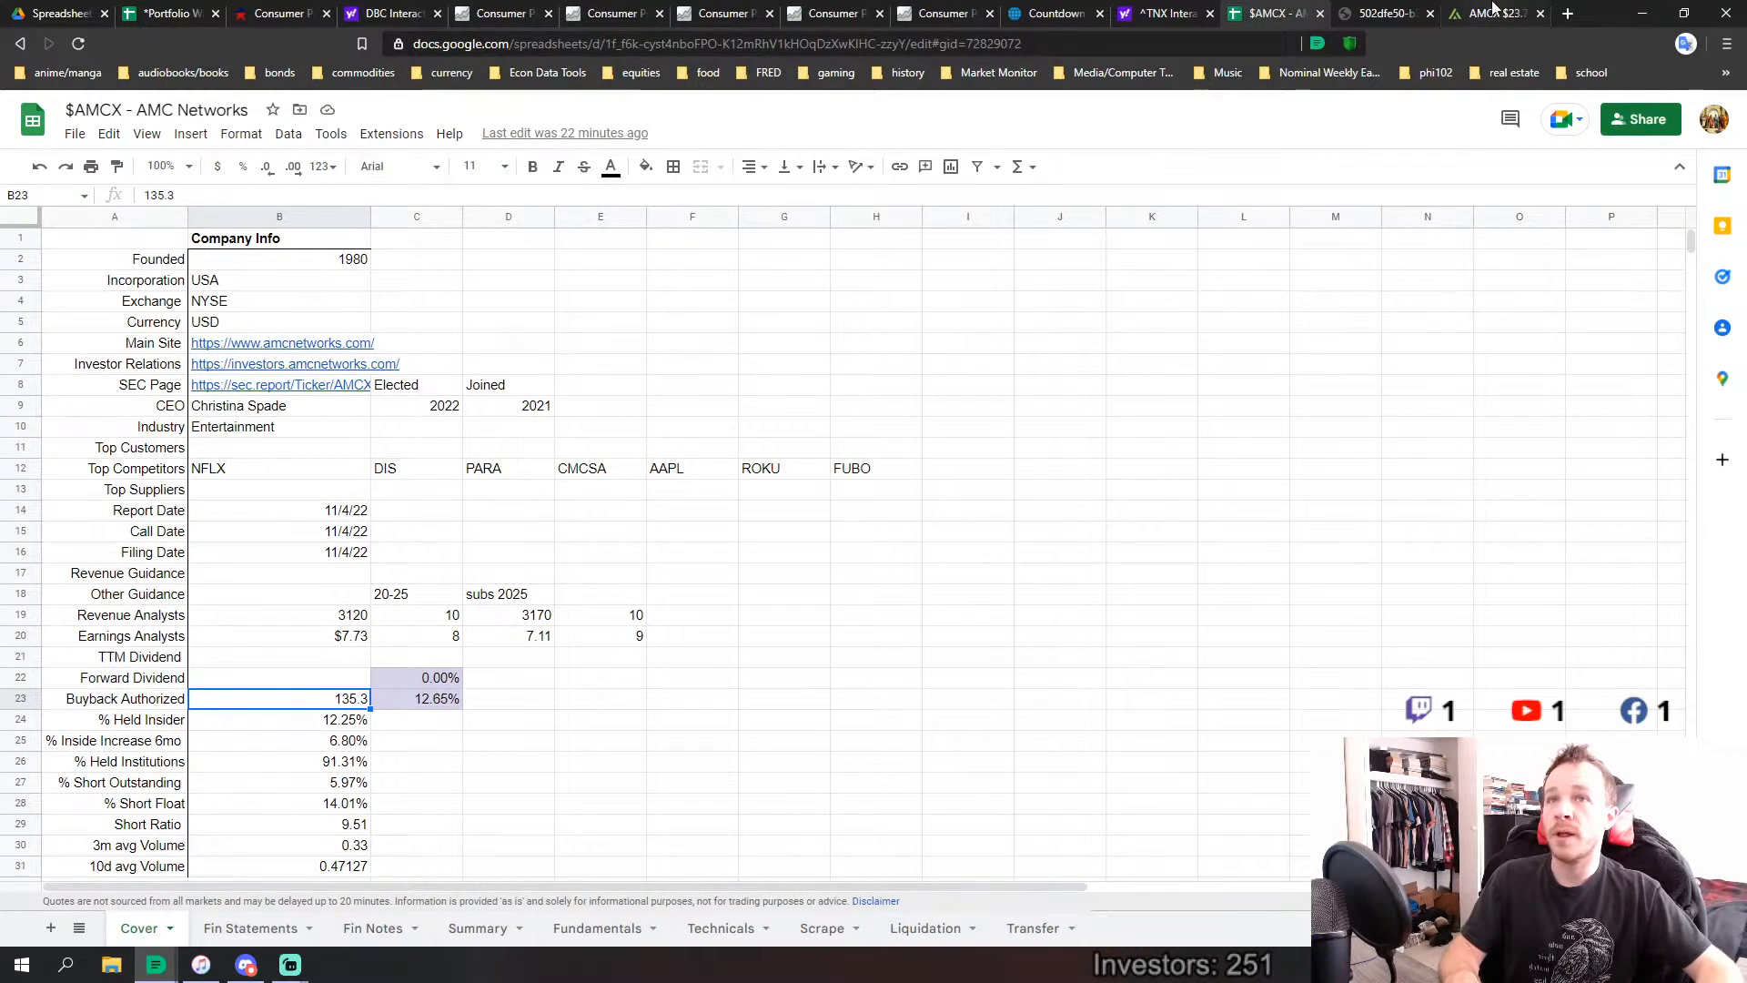
click(1492, 11)
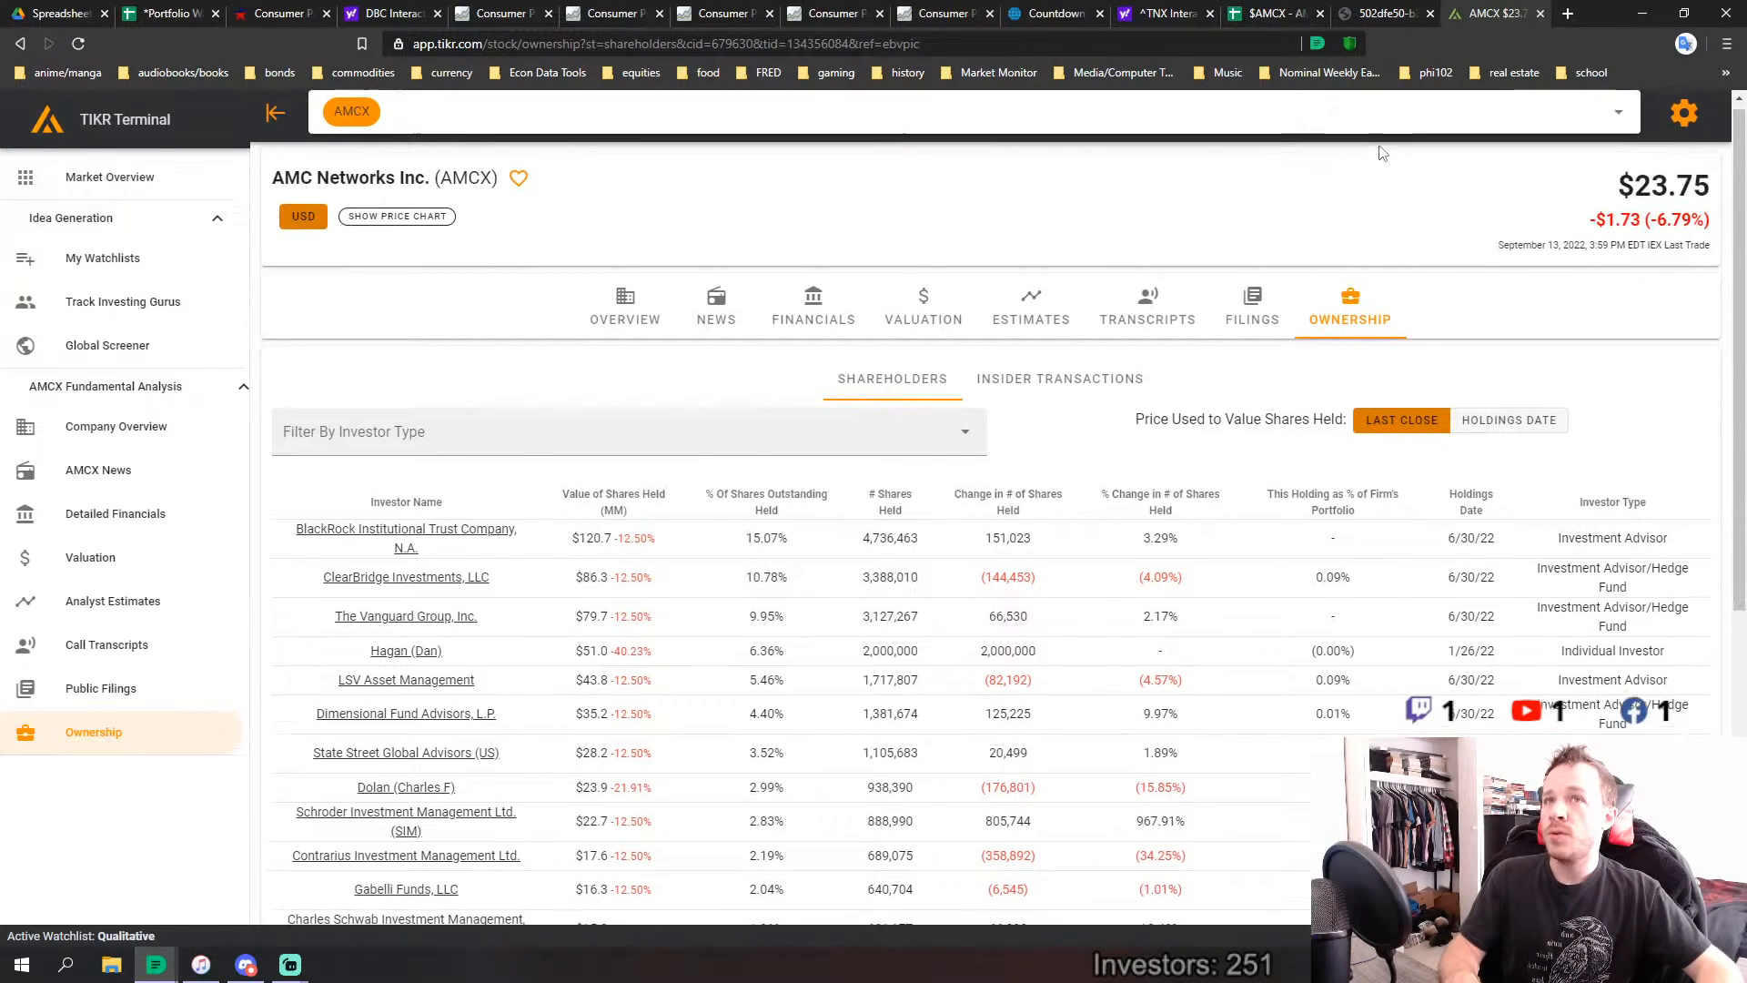
scroll(1380, 155, down, 1)
scroll(1381, 154, down, 2)
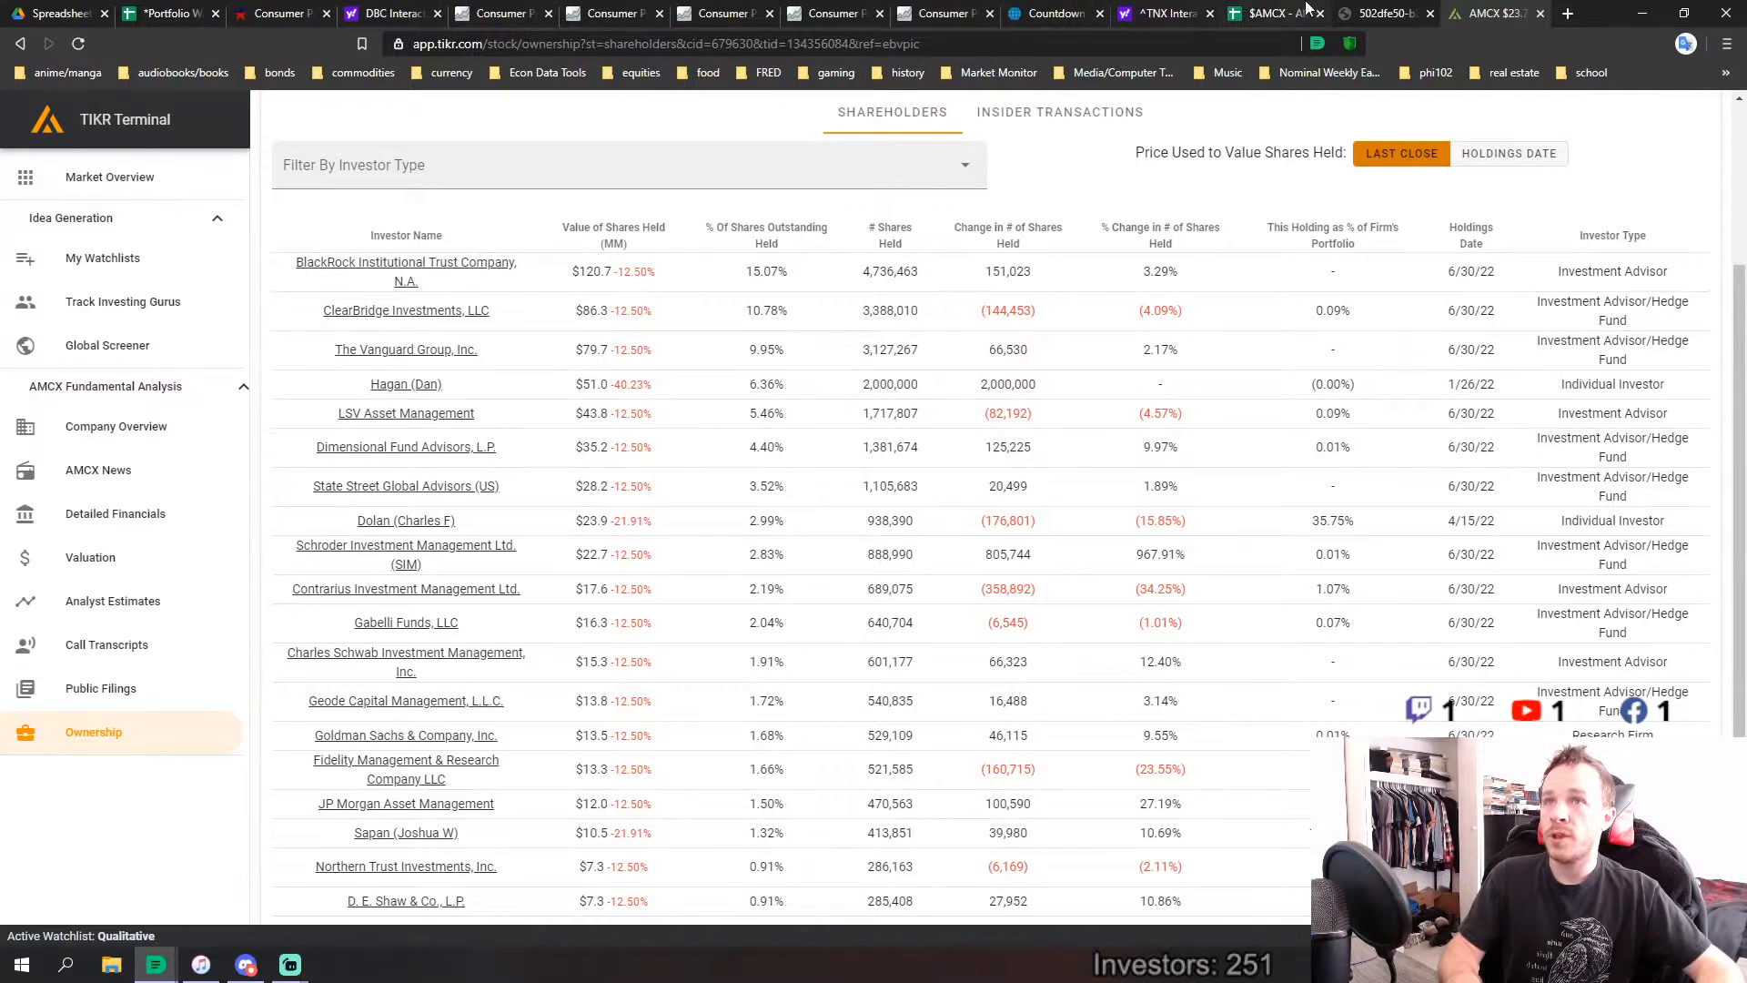
click(1271, 13)
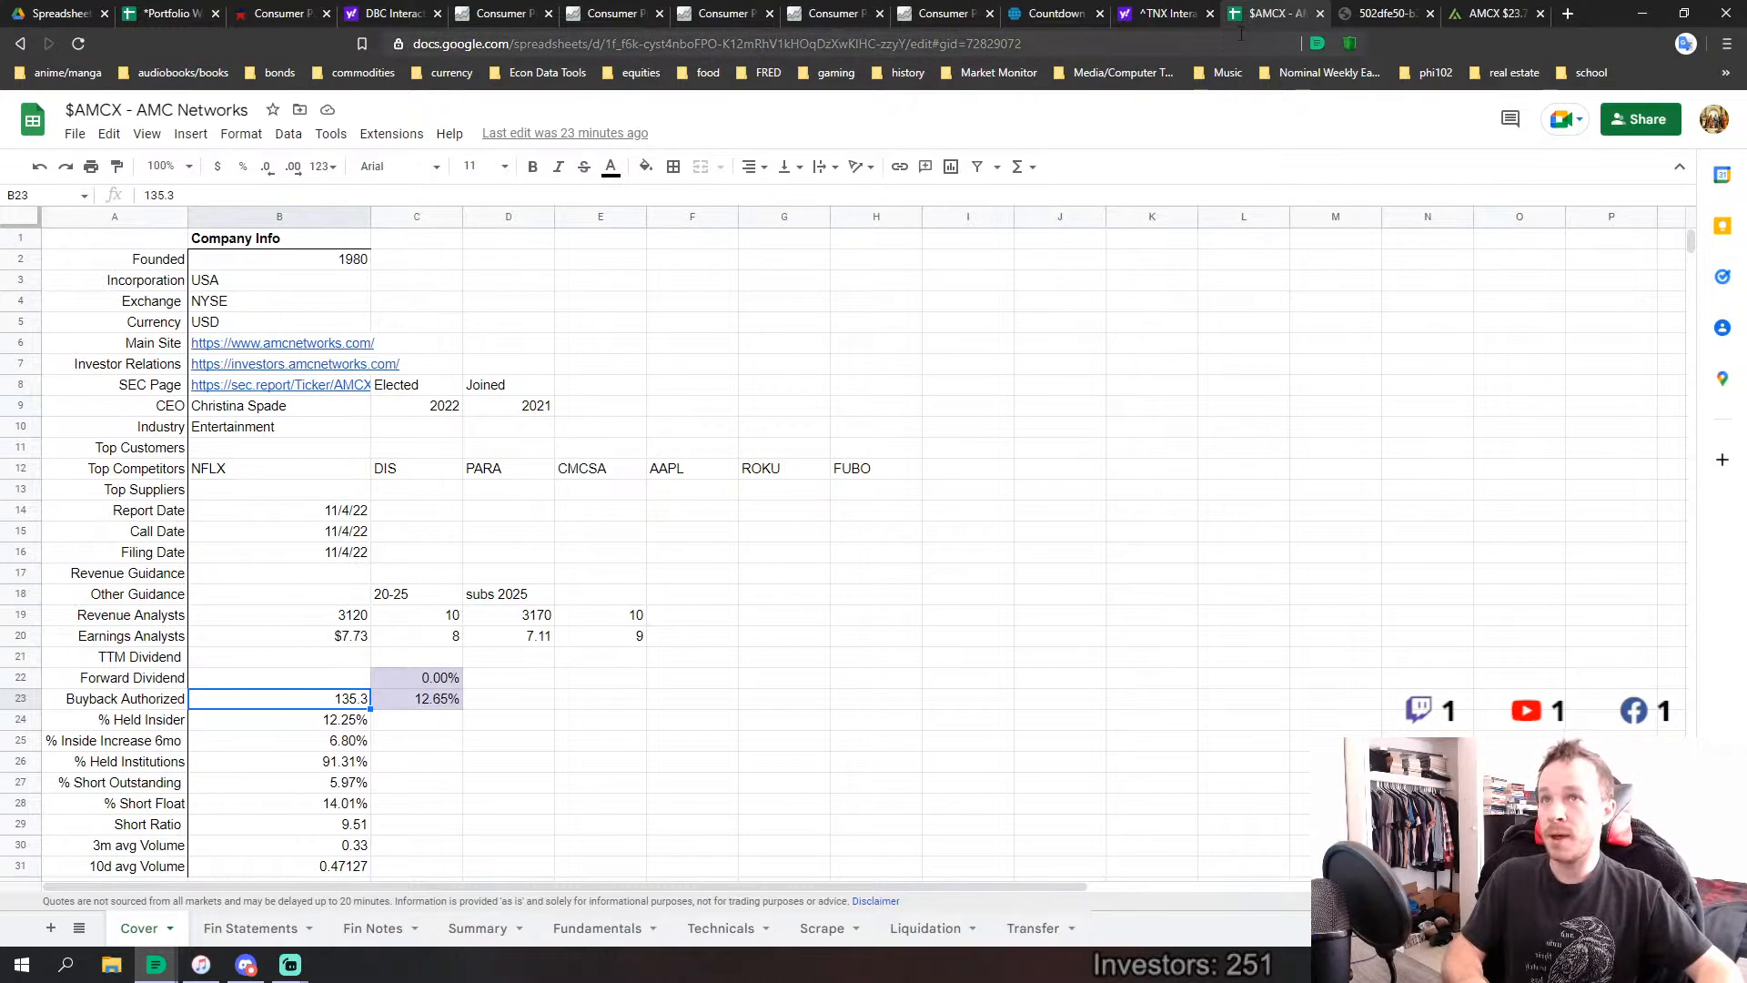
click(1357, 10)
click(1492, 13)
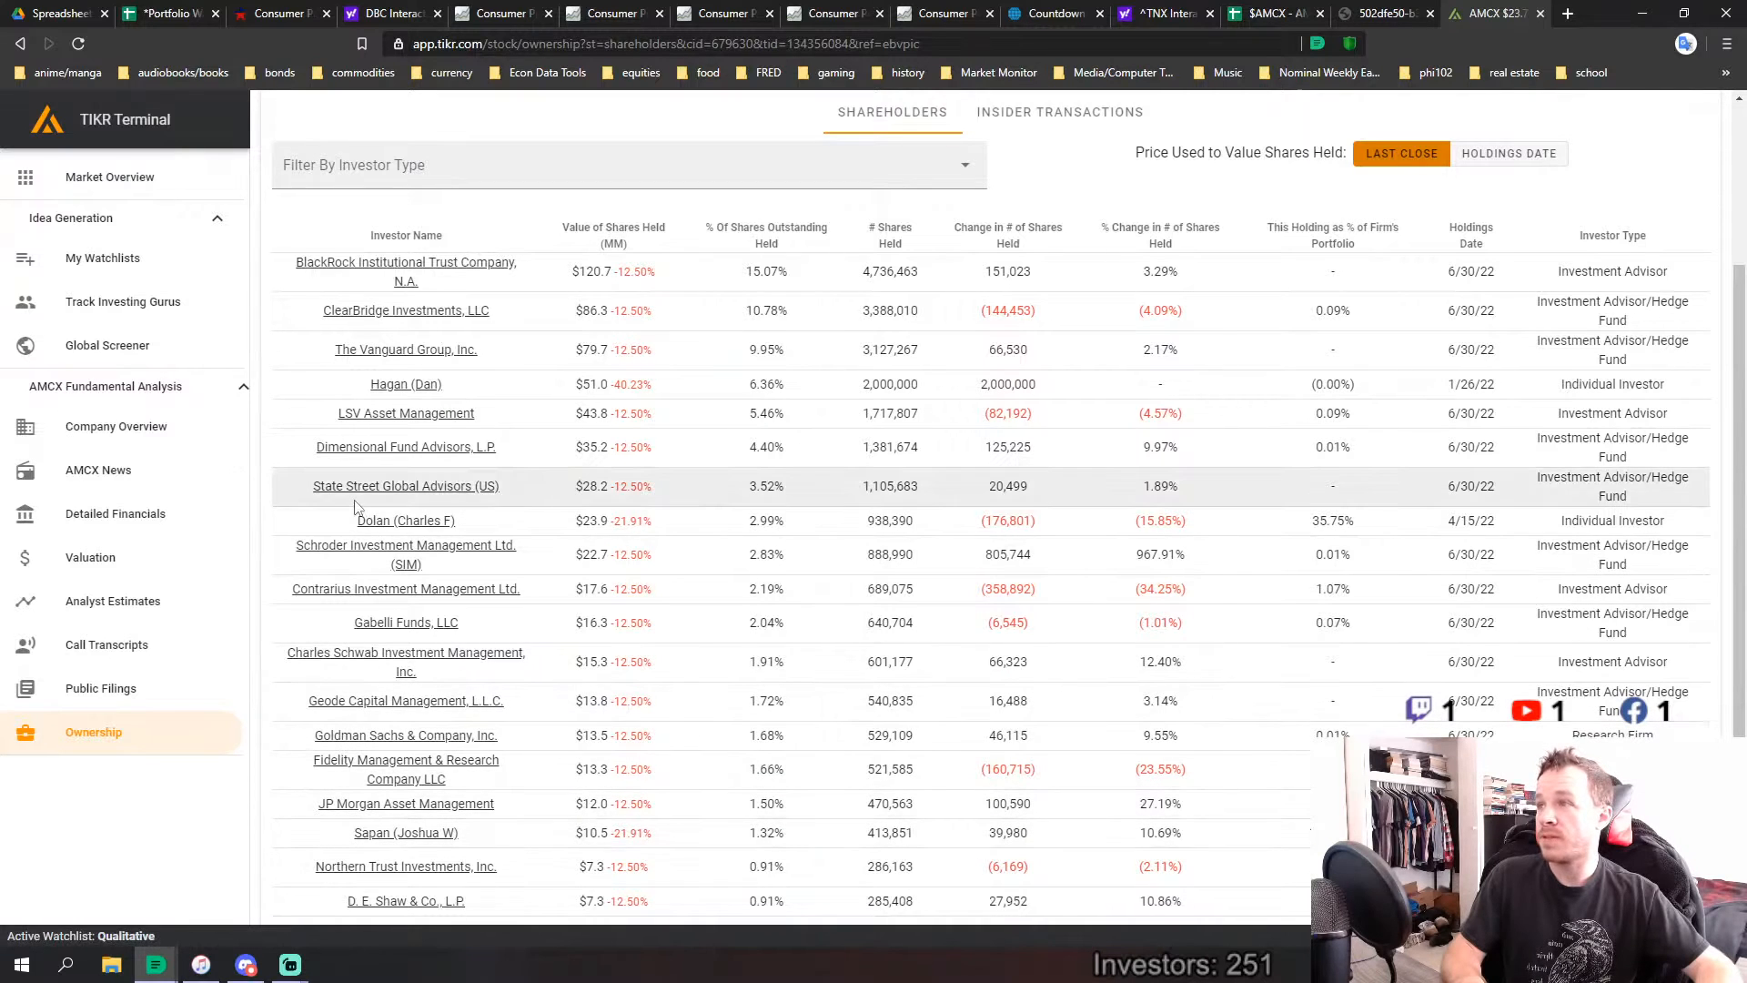
Close the CPI release, DBC chart, FRED graphs, Fed meeting countdown and 10-year Treasury yield pages.
click(326, 15)
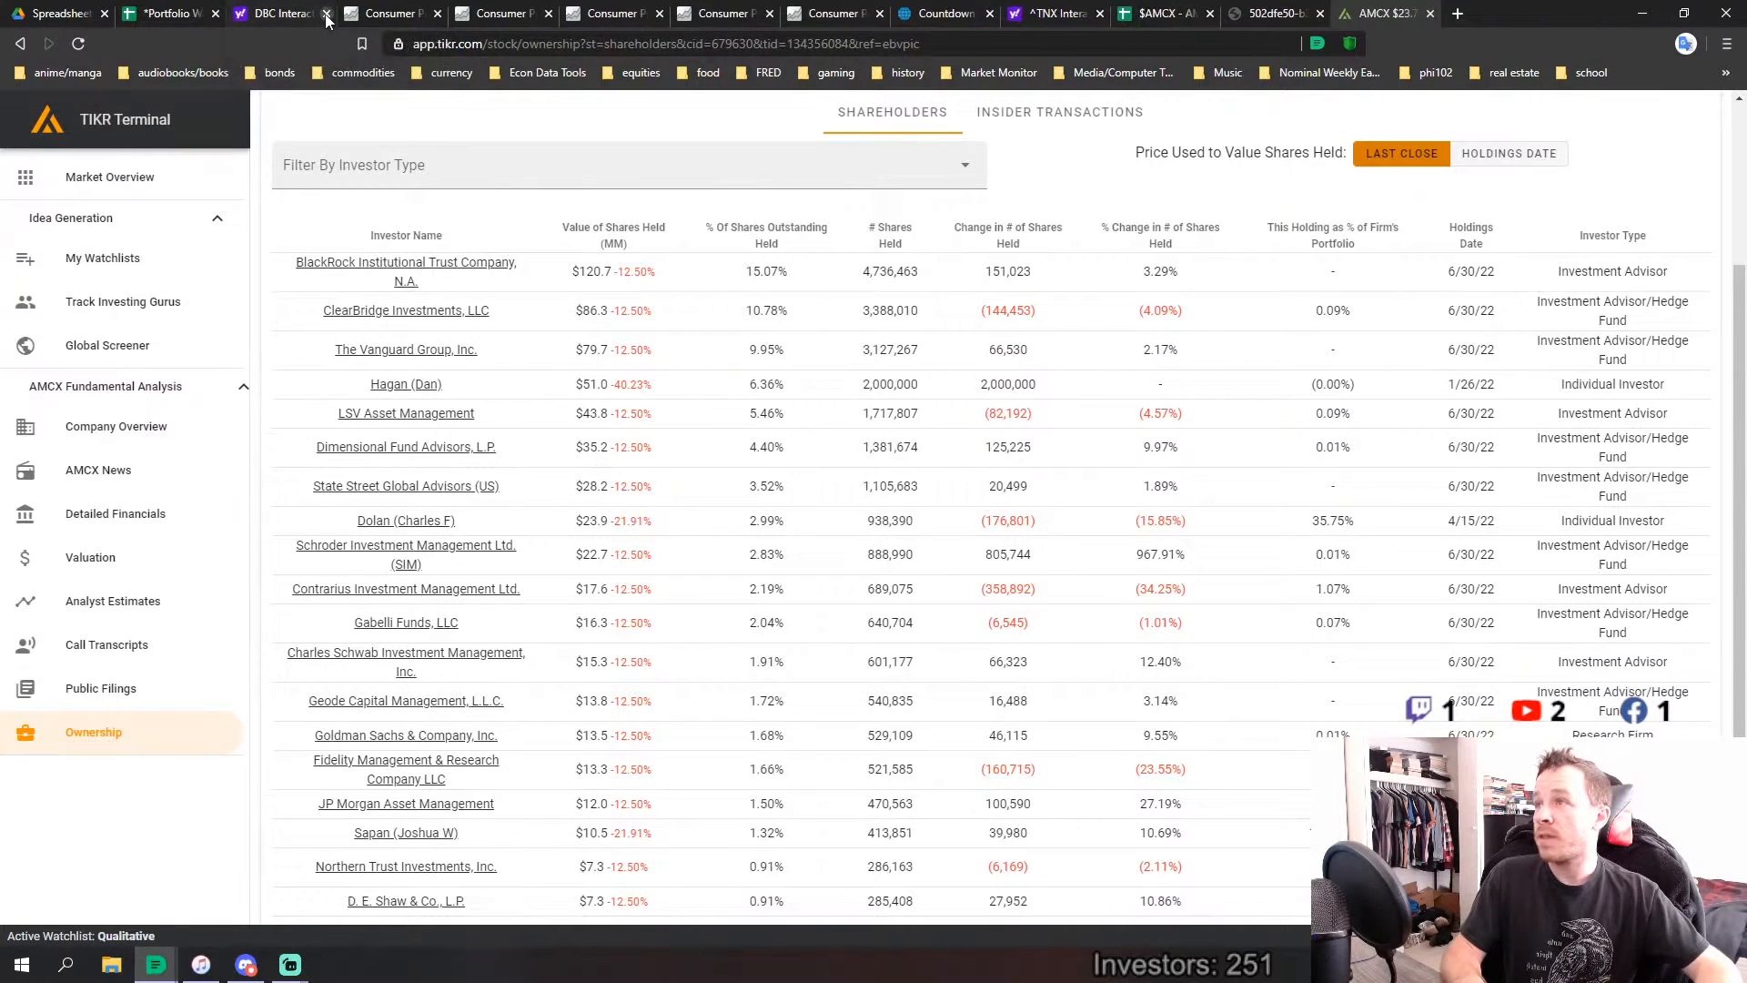
click(325, 14)
click(326, 15)
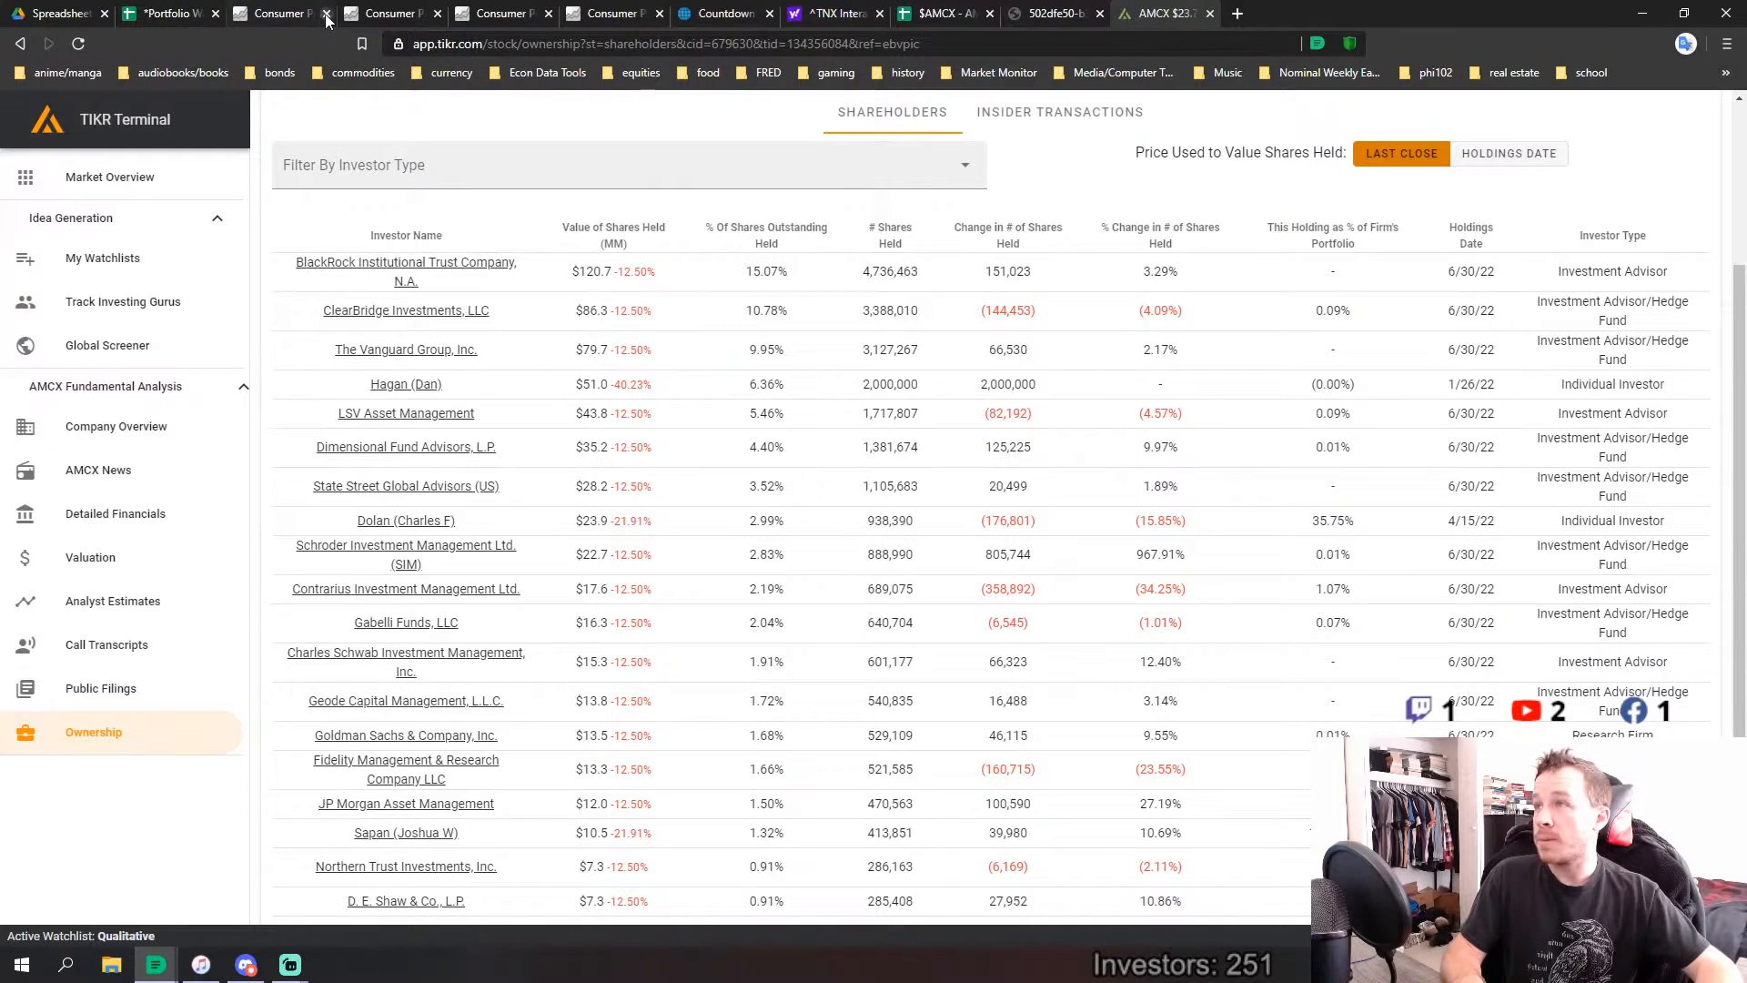
click(326, 15)
click(325, 14)
click(326, 15)
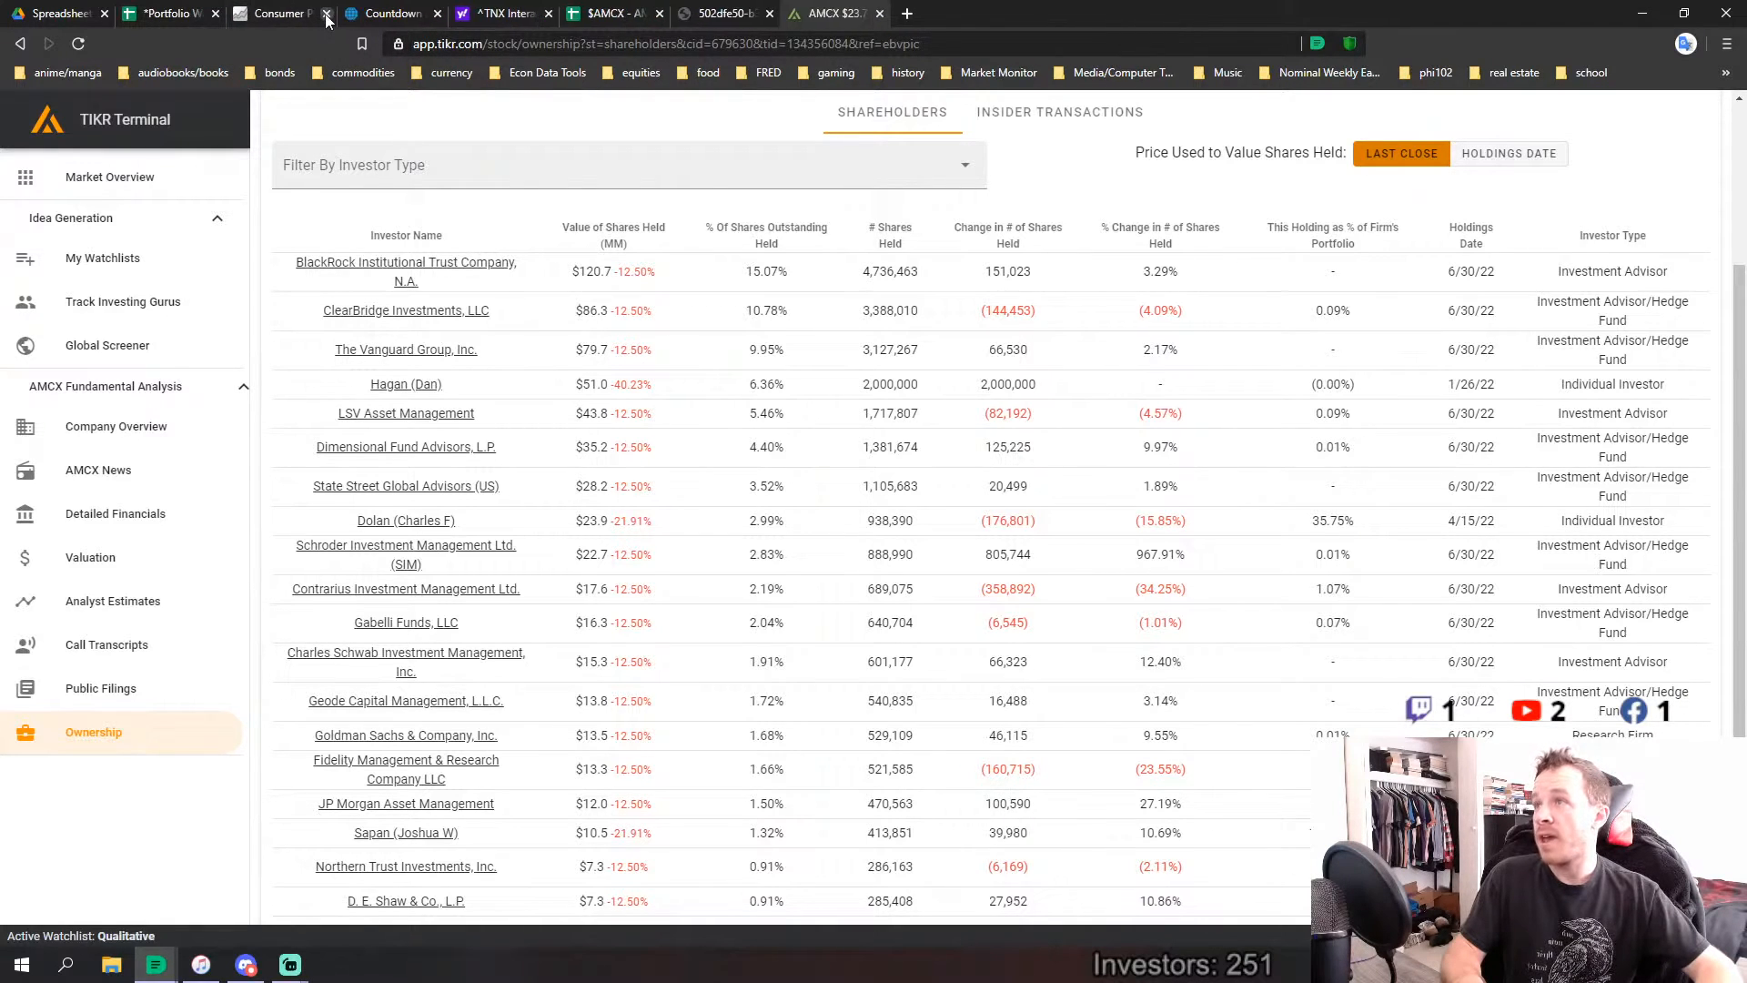
click(326, 15)
click(326, 15)
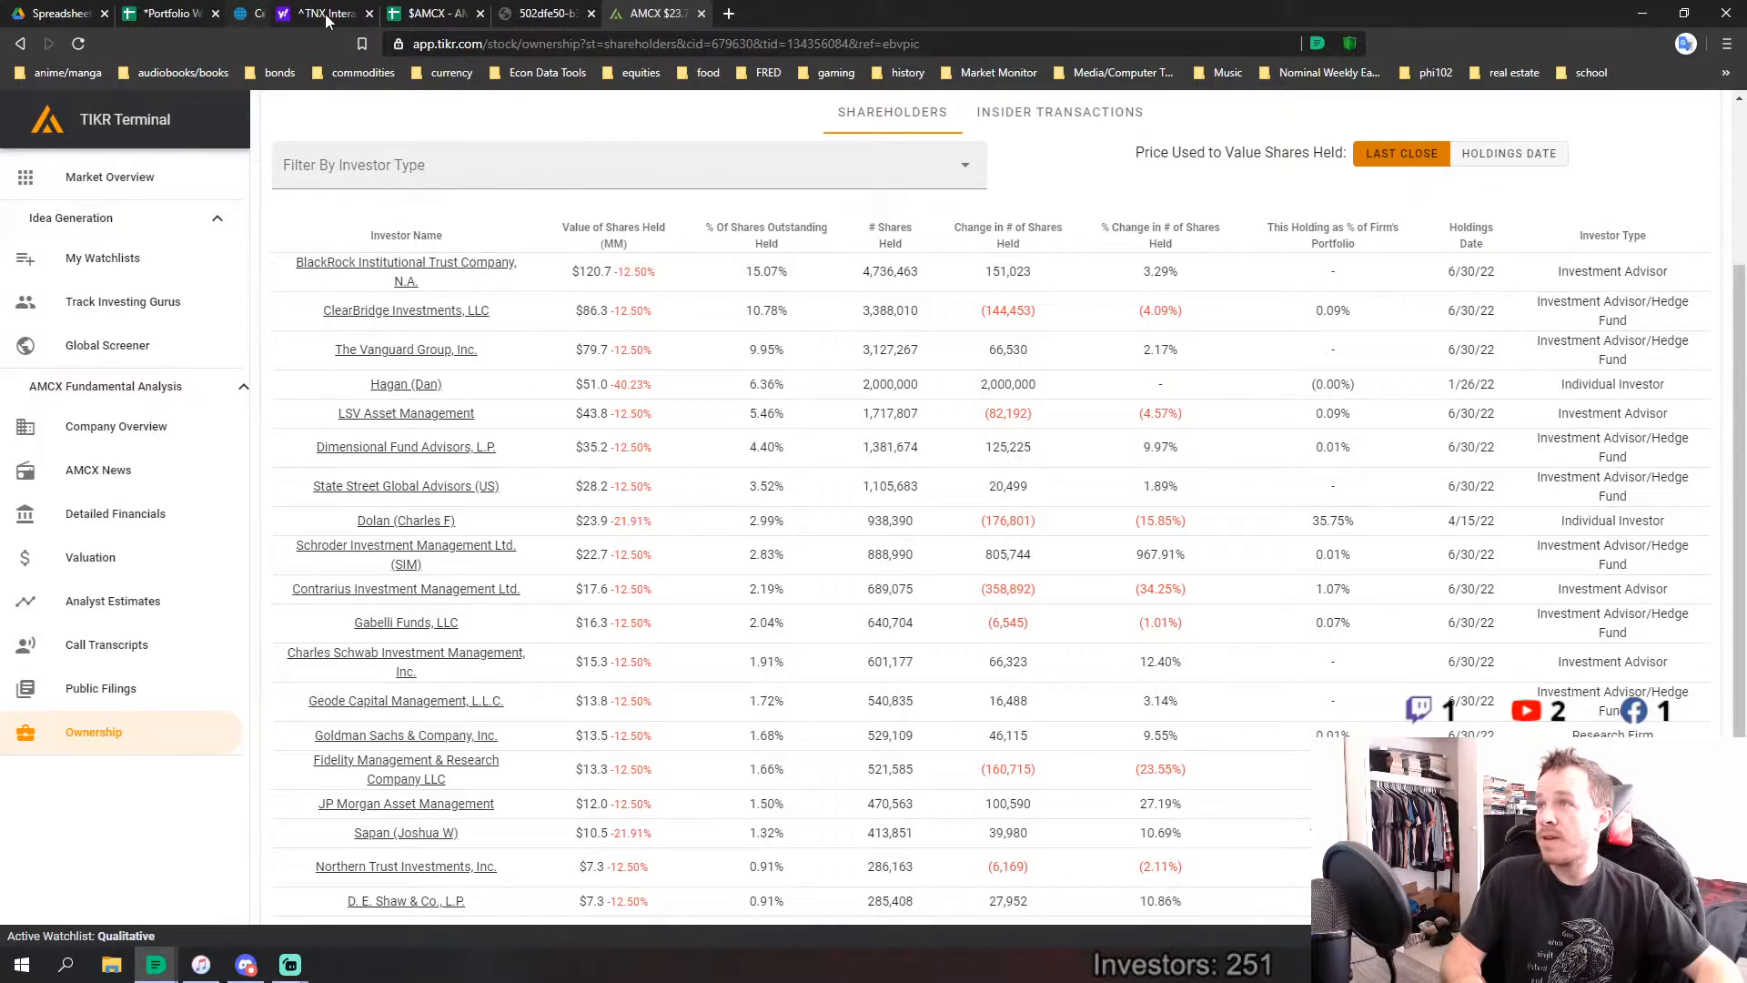
click(325, 15)
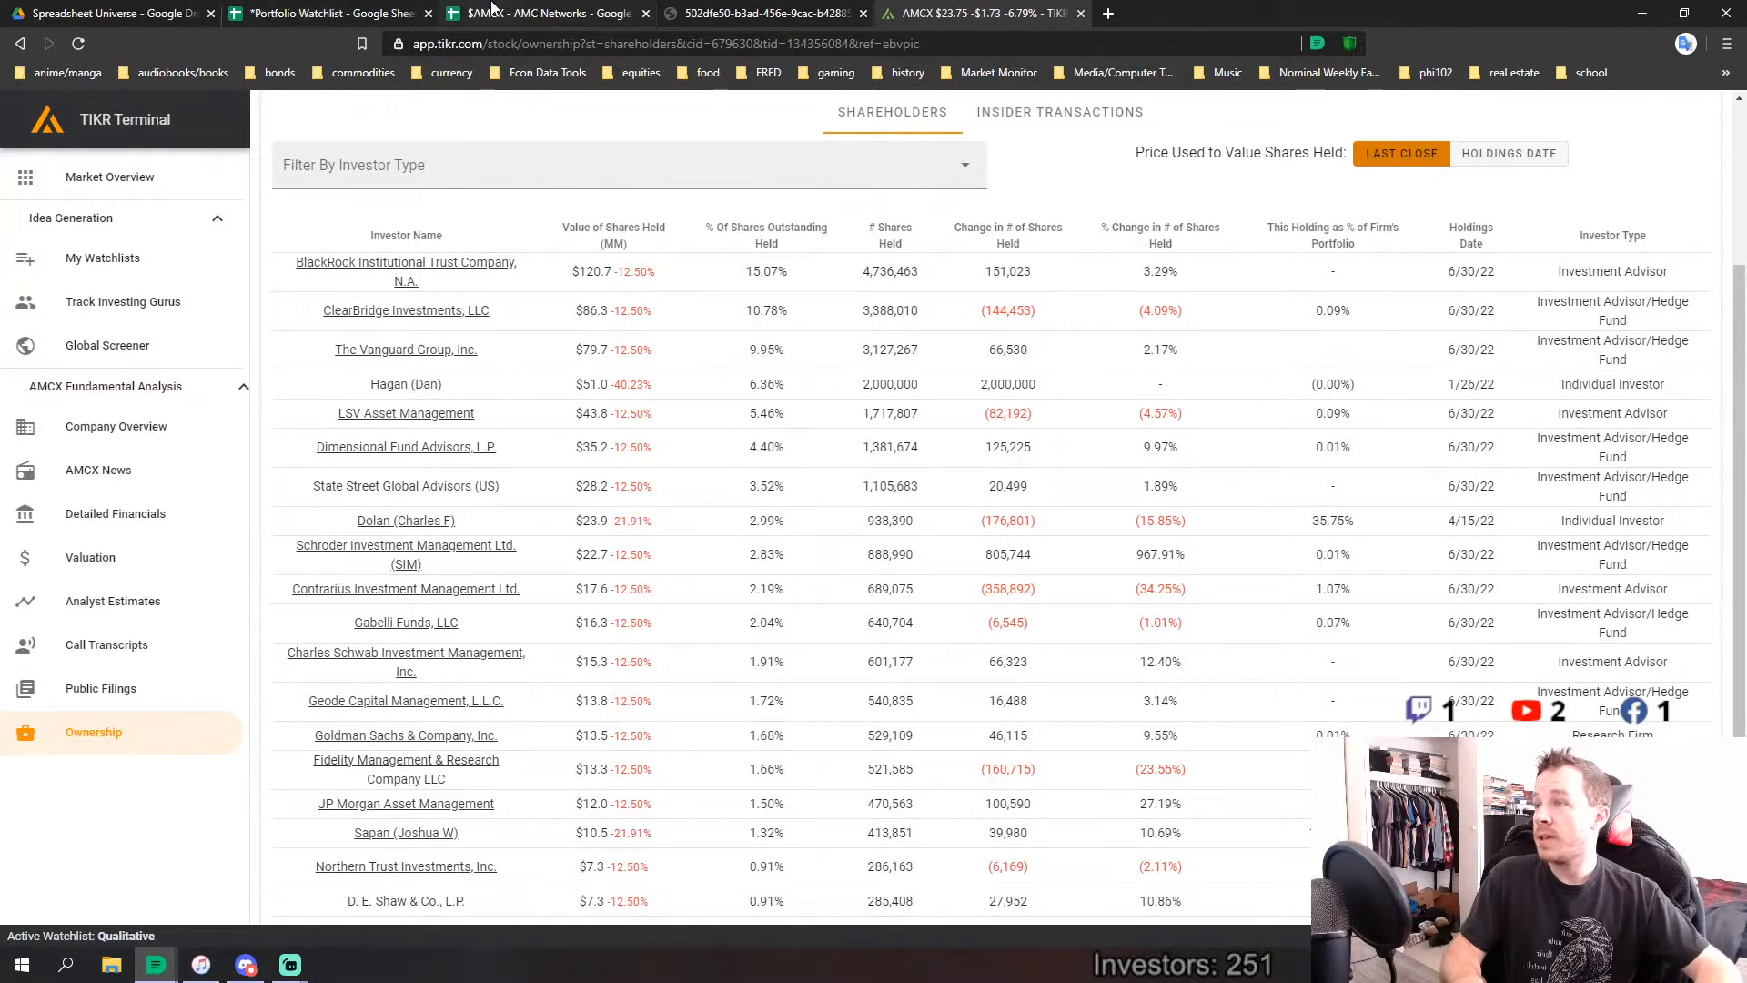
Return to the AMCX Cover sheet and review the short interest, average volume and six-month inside increase figures.
click(505, 13)
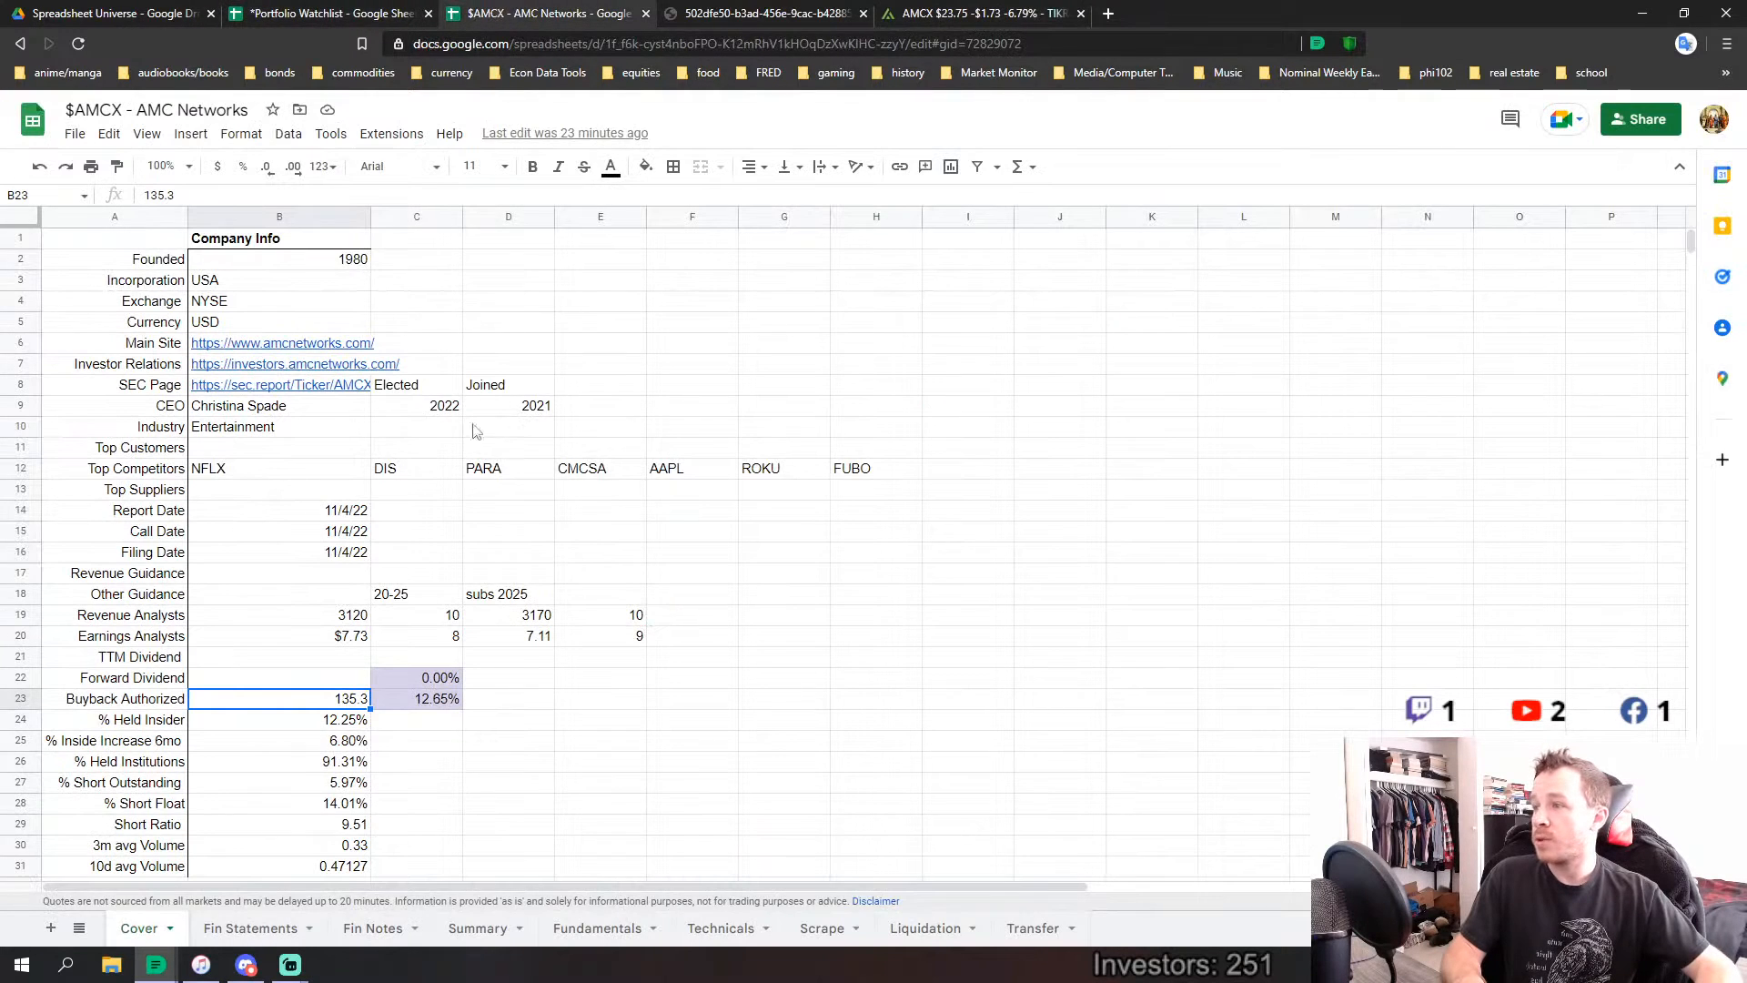
click(349, 783)
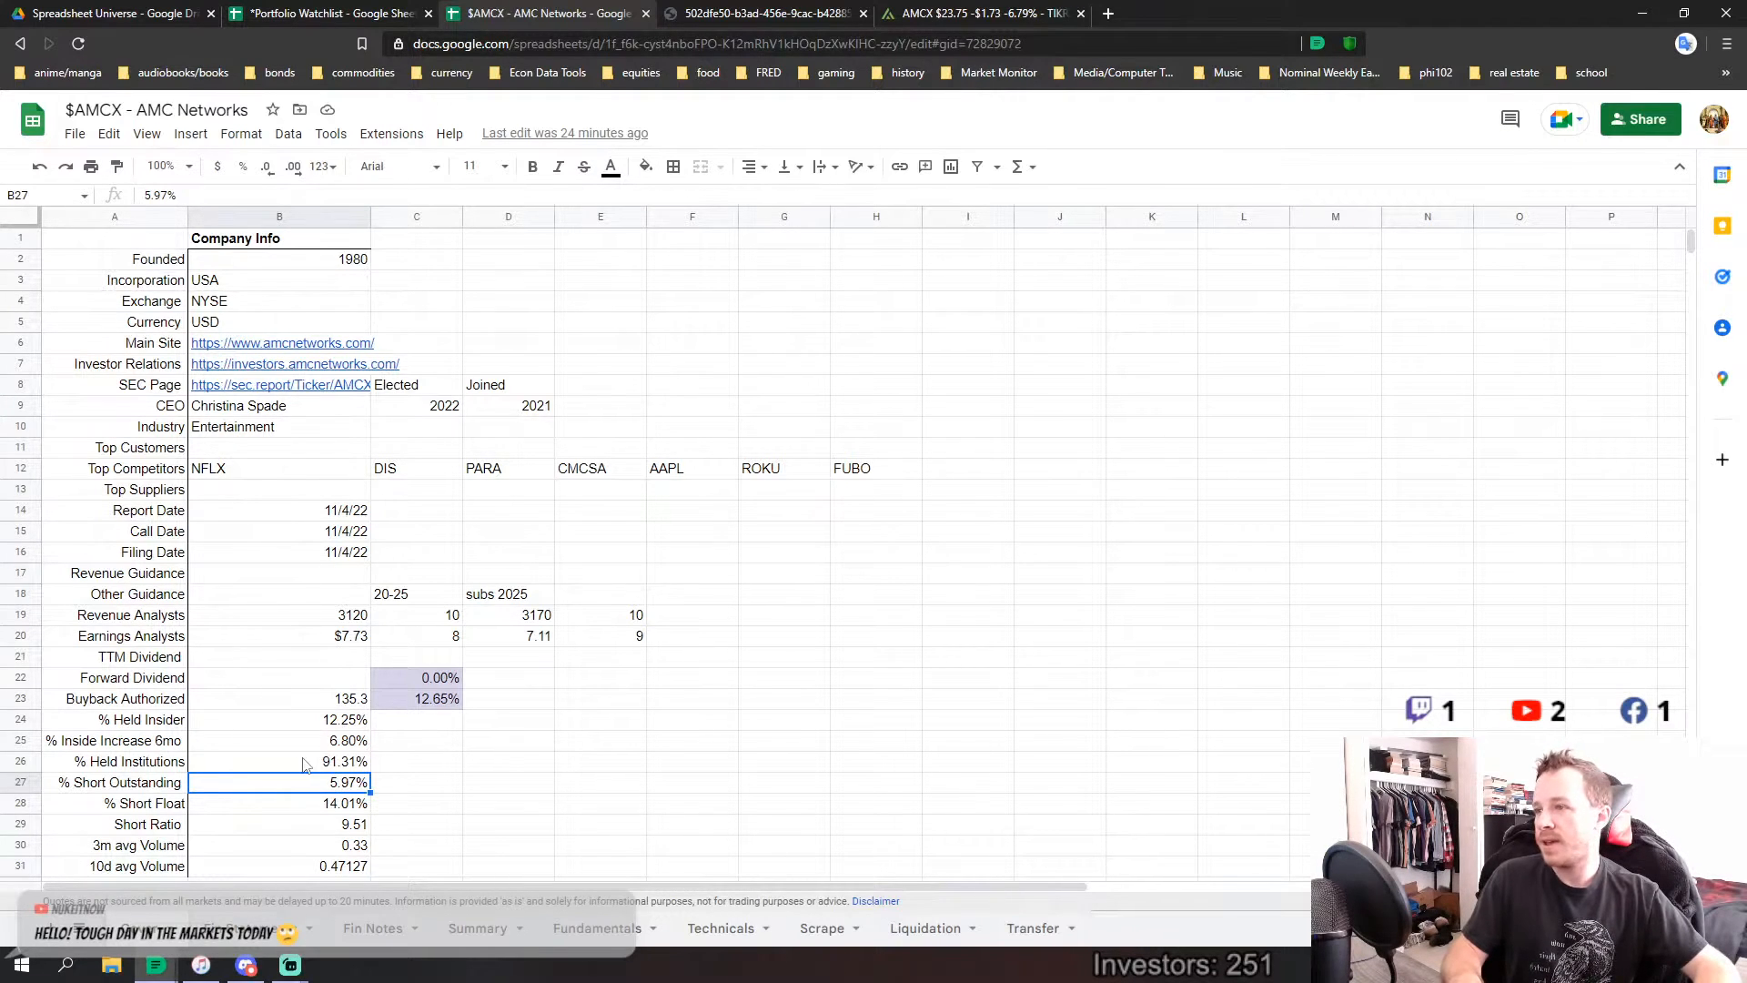
click(486, 720)
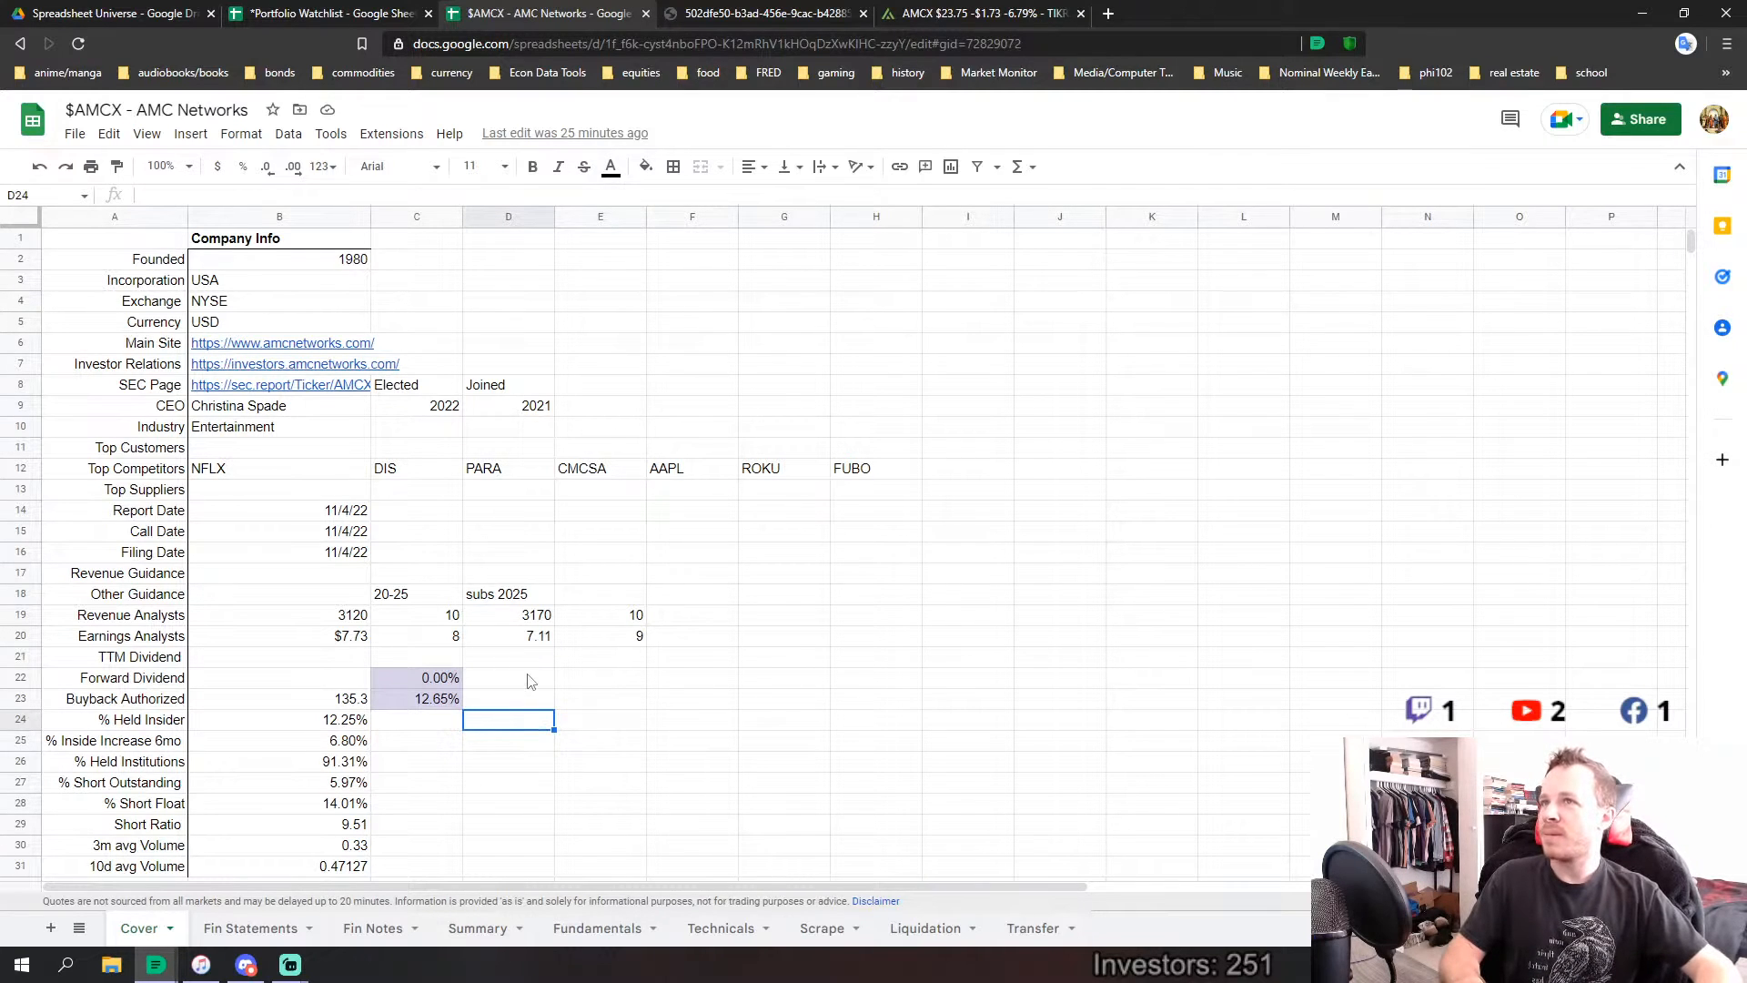
click(600, 746)
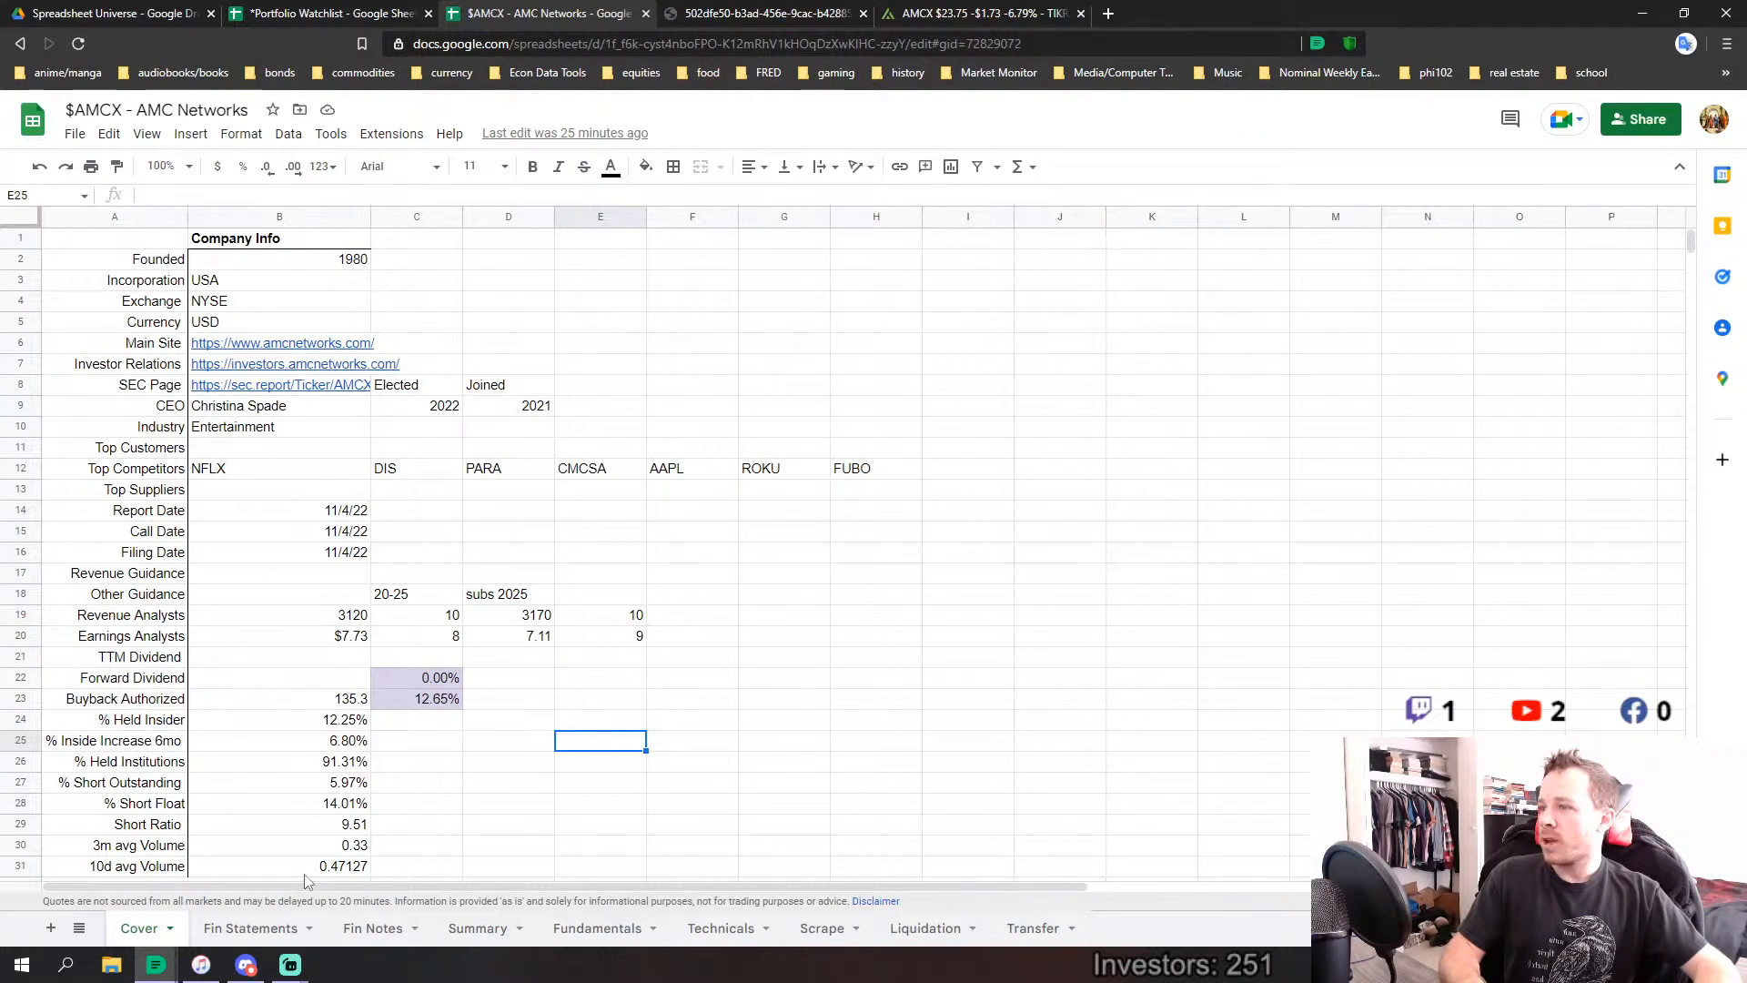
drag(362, 749, 337, 869)
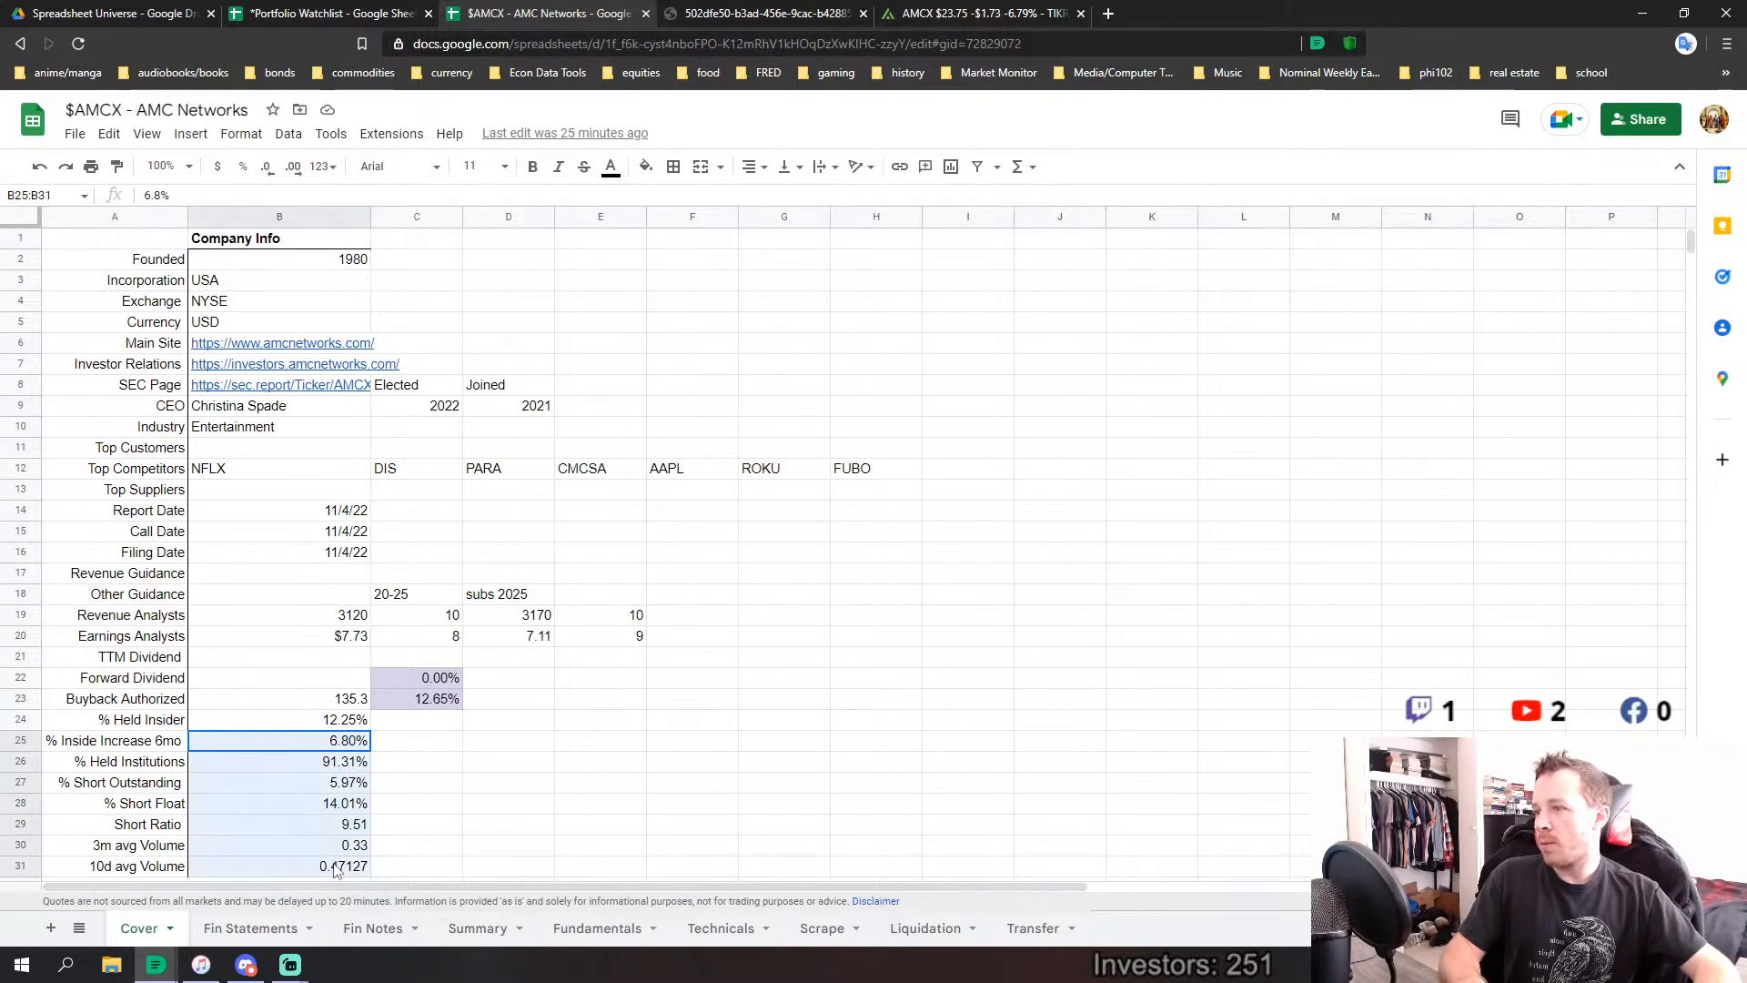
click(414, 828)
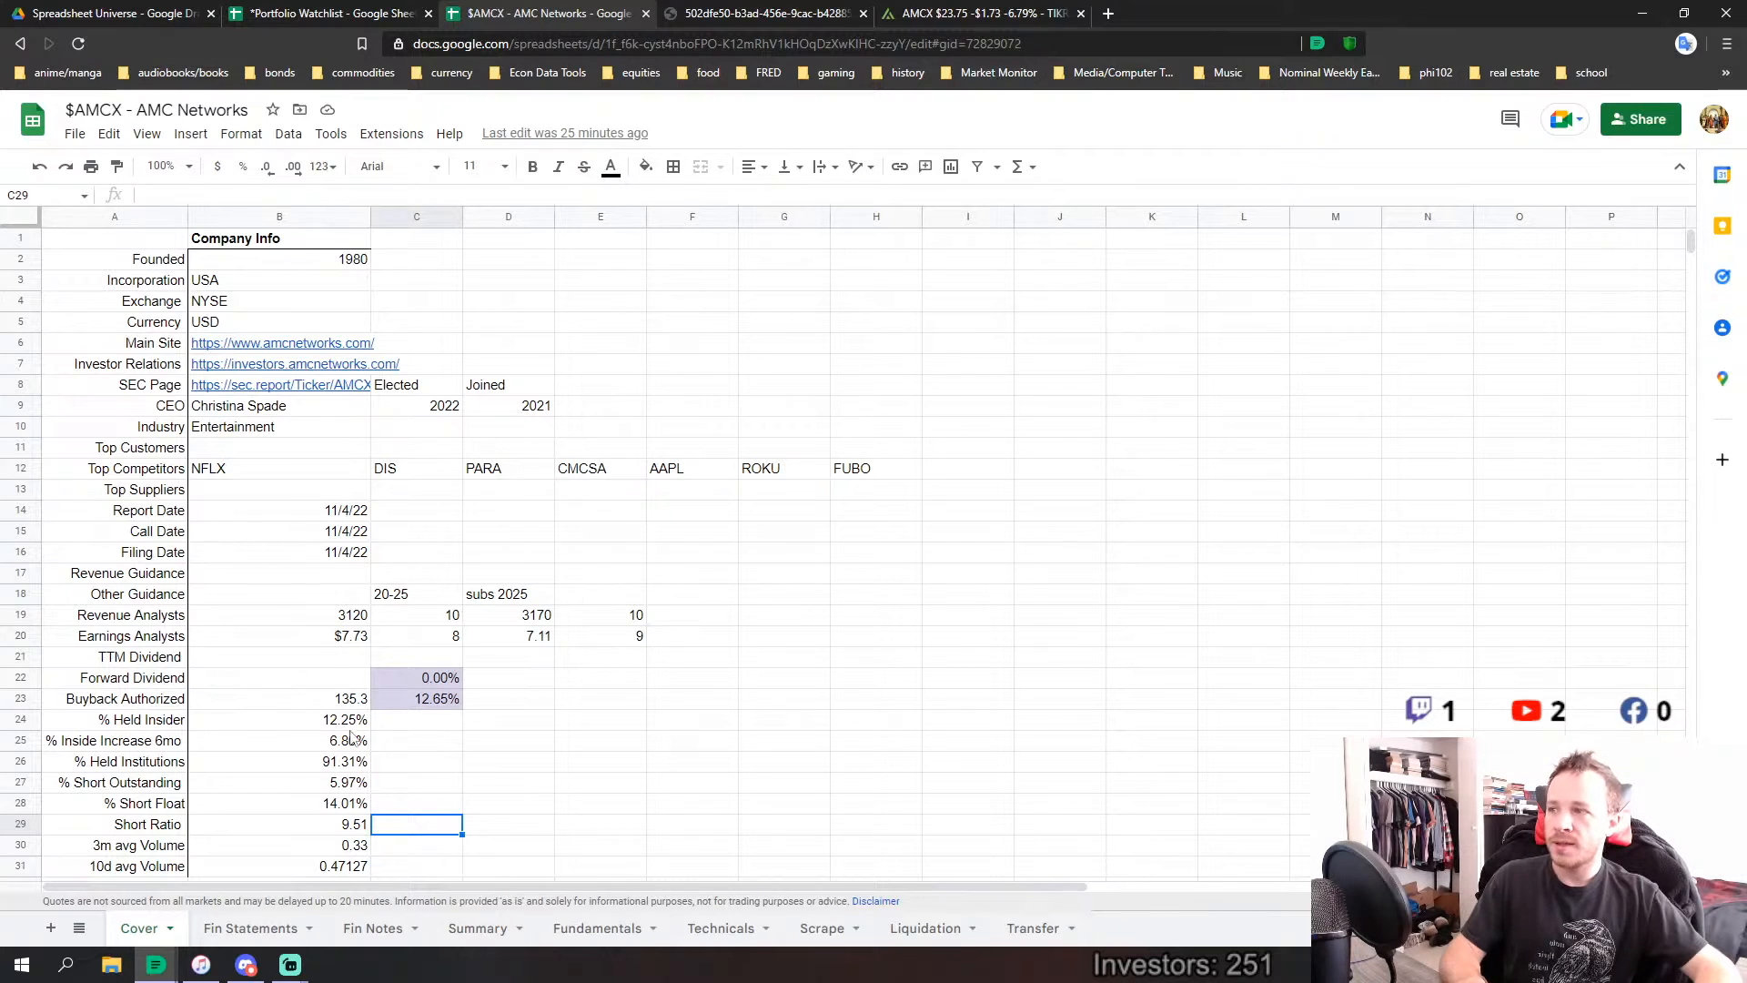
drag(178, 748, 306, 749)
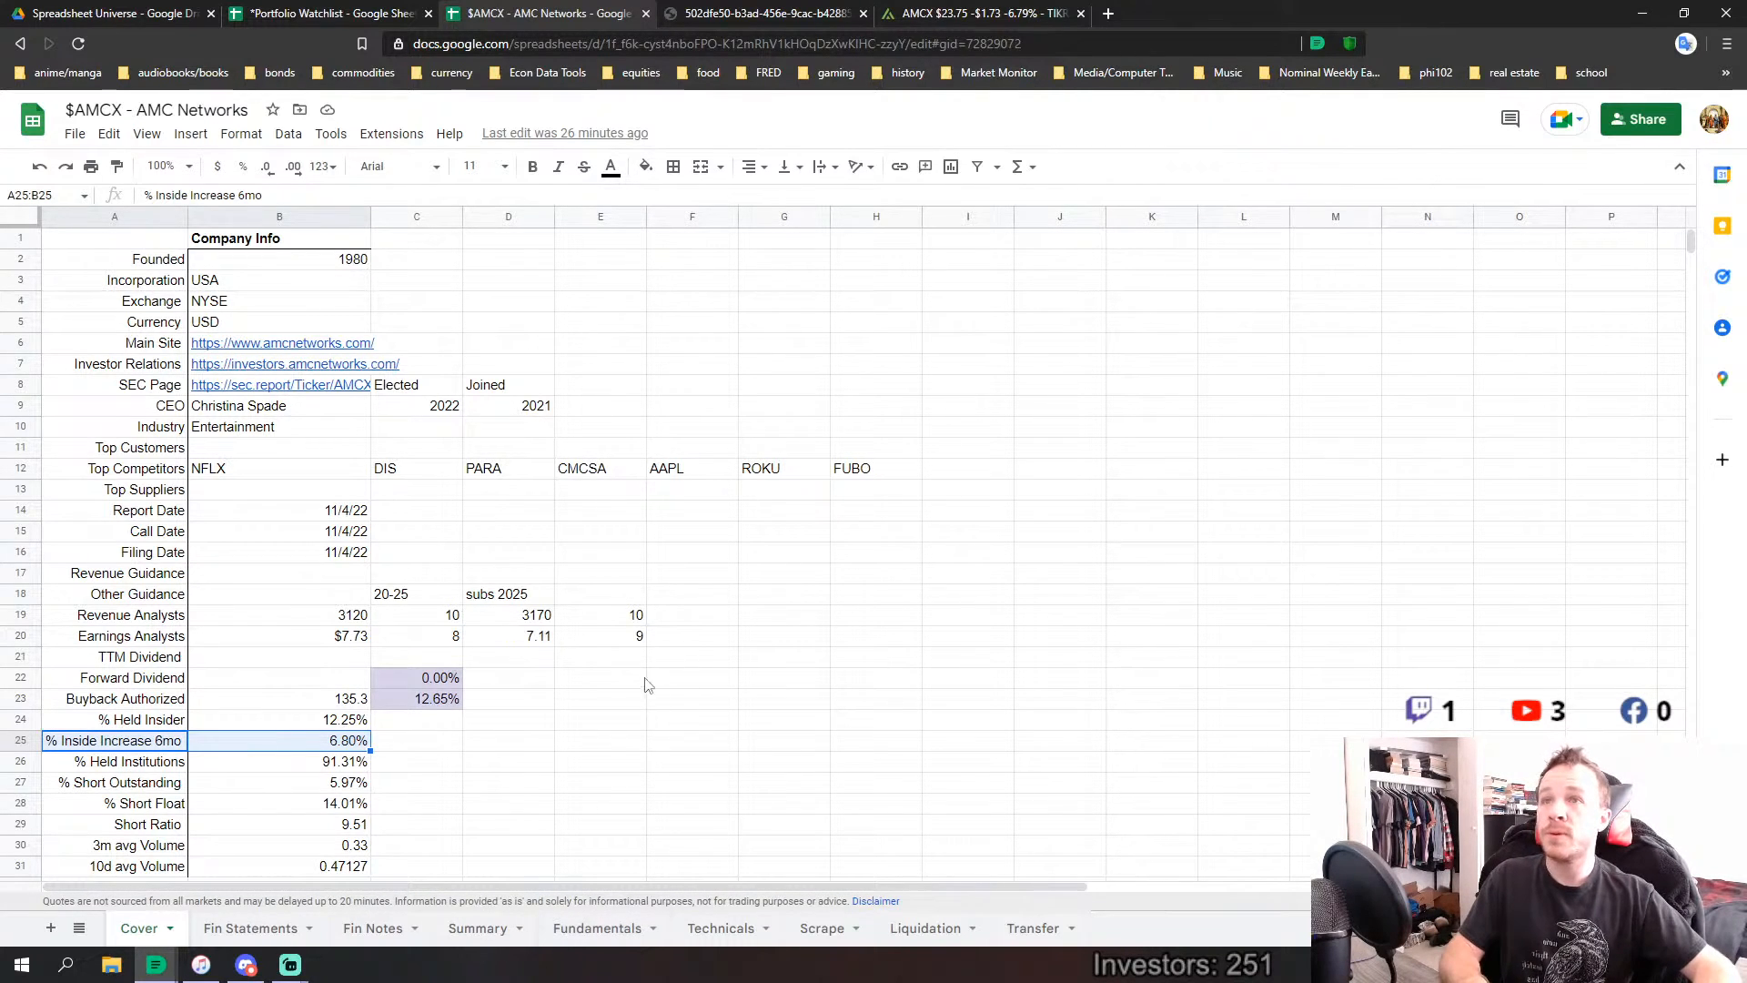
Examine the Discount Rate, Segments & Beta and Equity Risk Premium sections of the AMCX Fundamentals sheet.
click(610, 928)
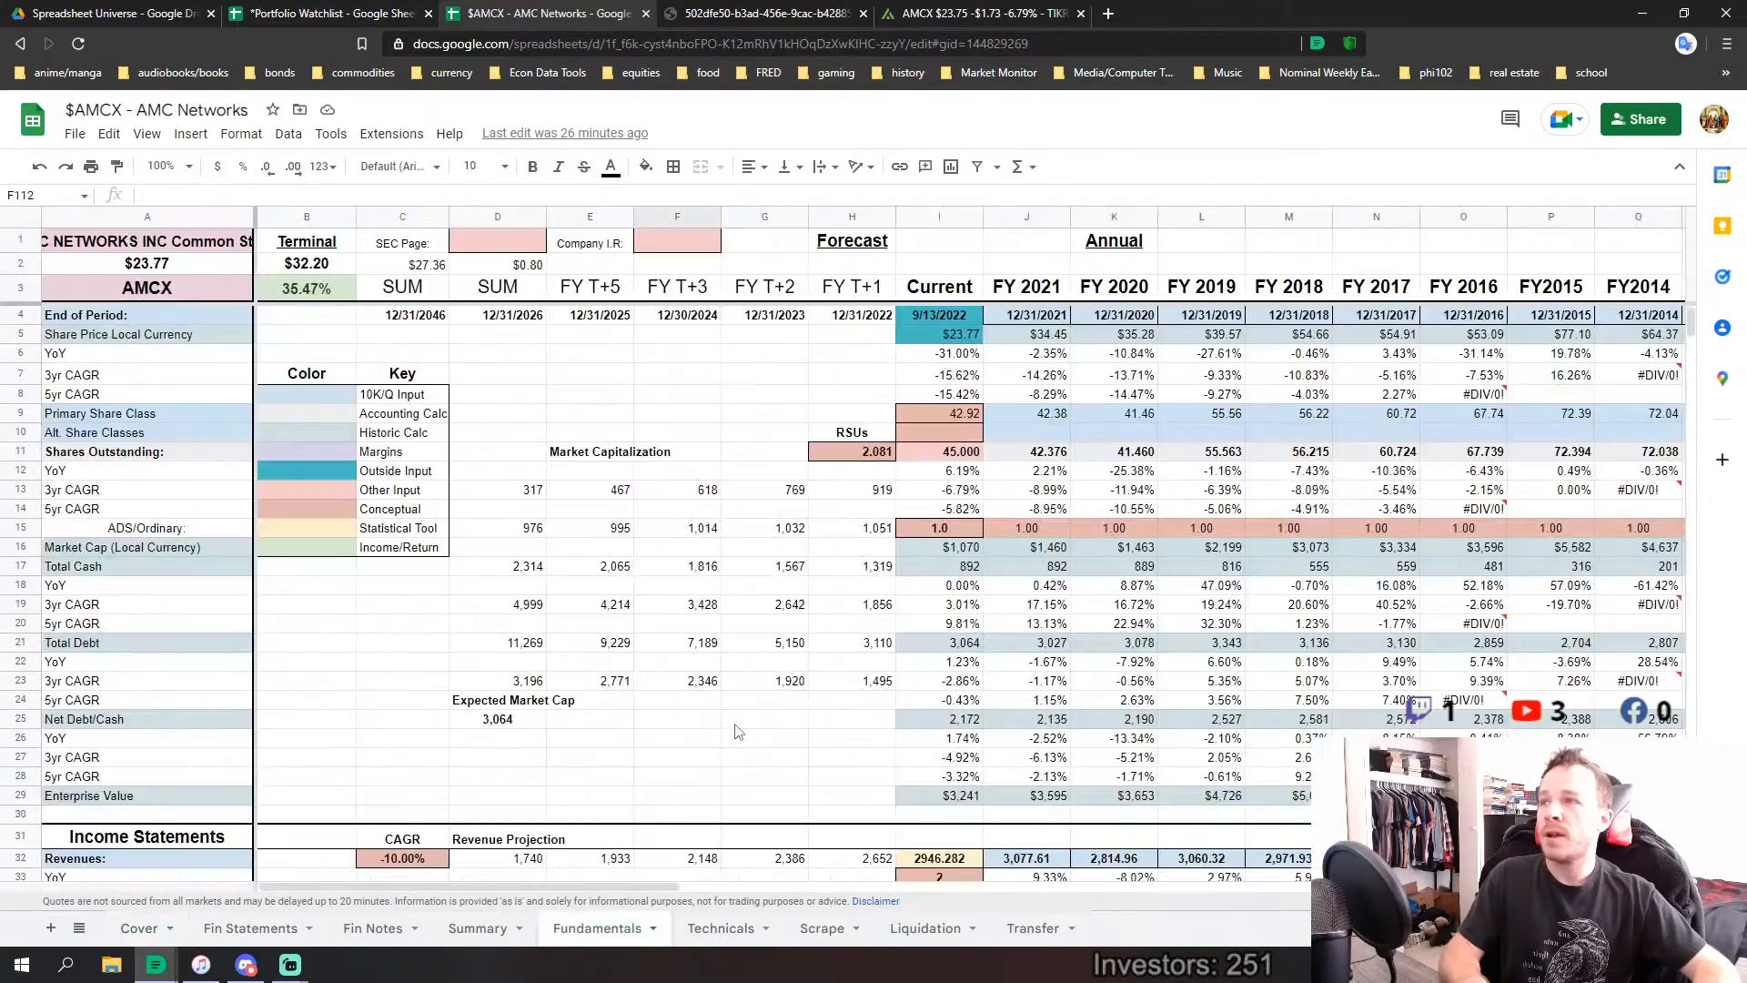
drag(1688, 326, 1600, 705)
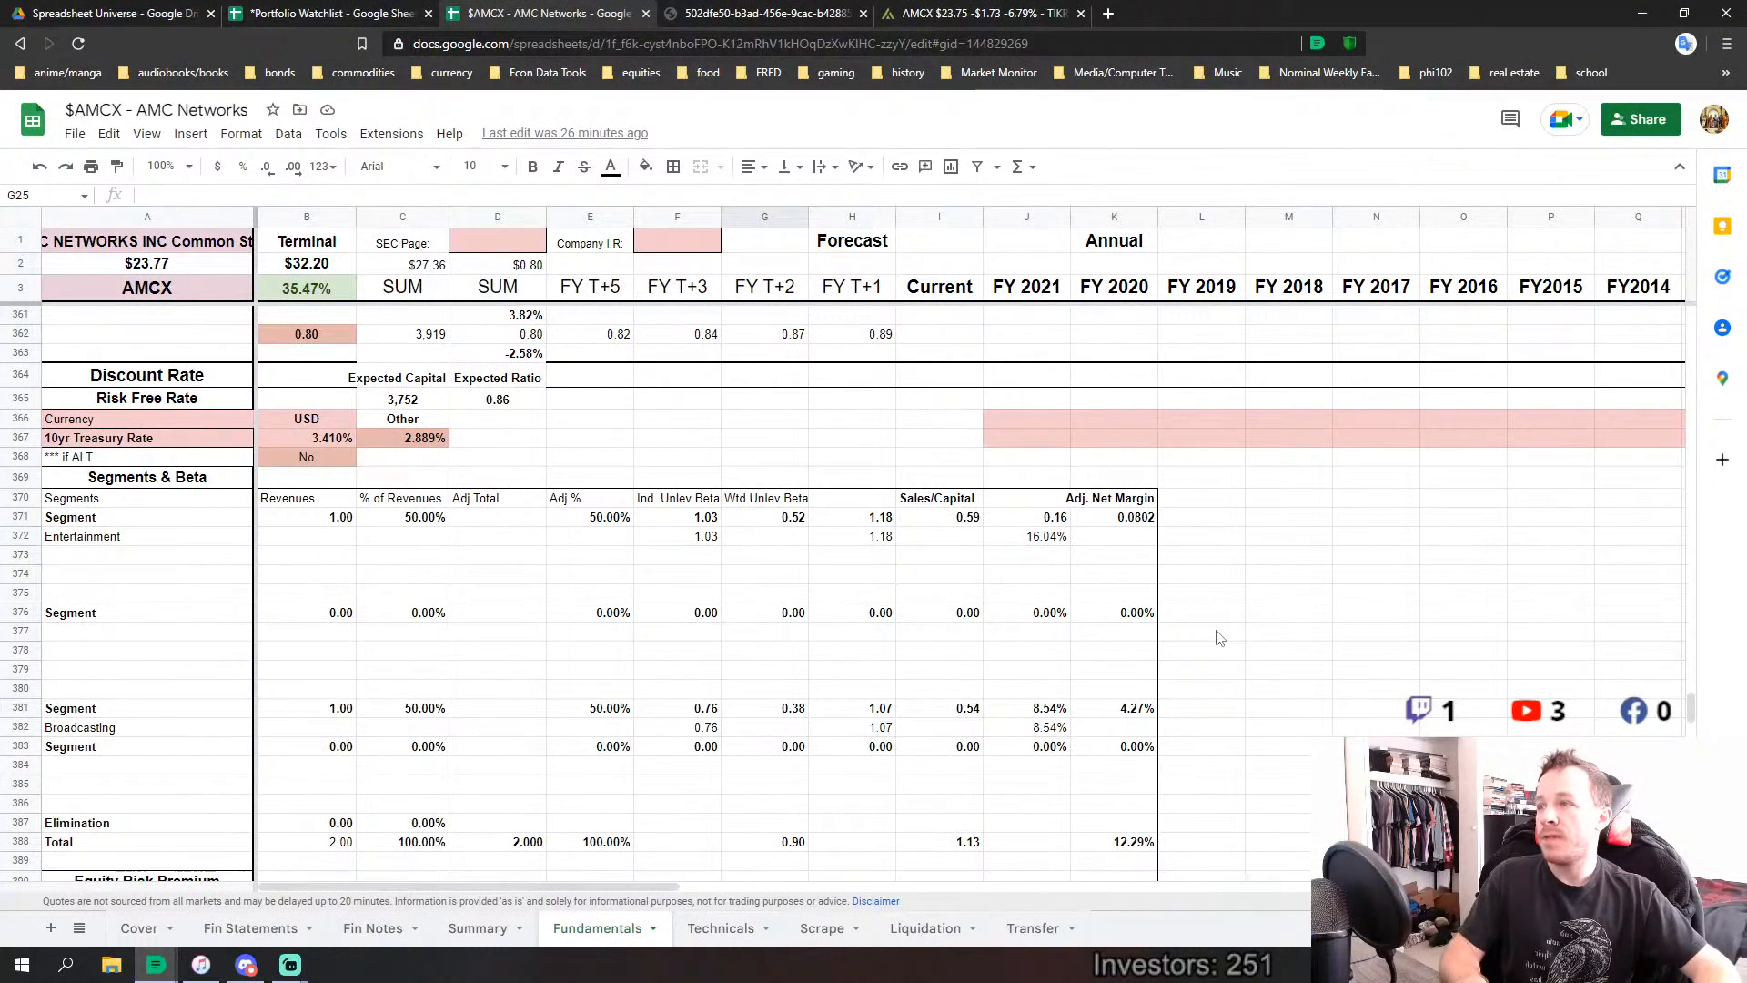
scroll(1217, 639, down, 1)
scroll(1217, 638, up, 1)
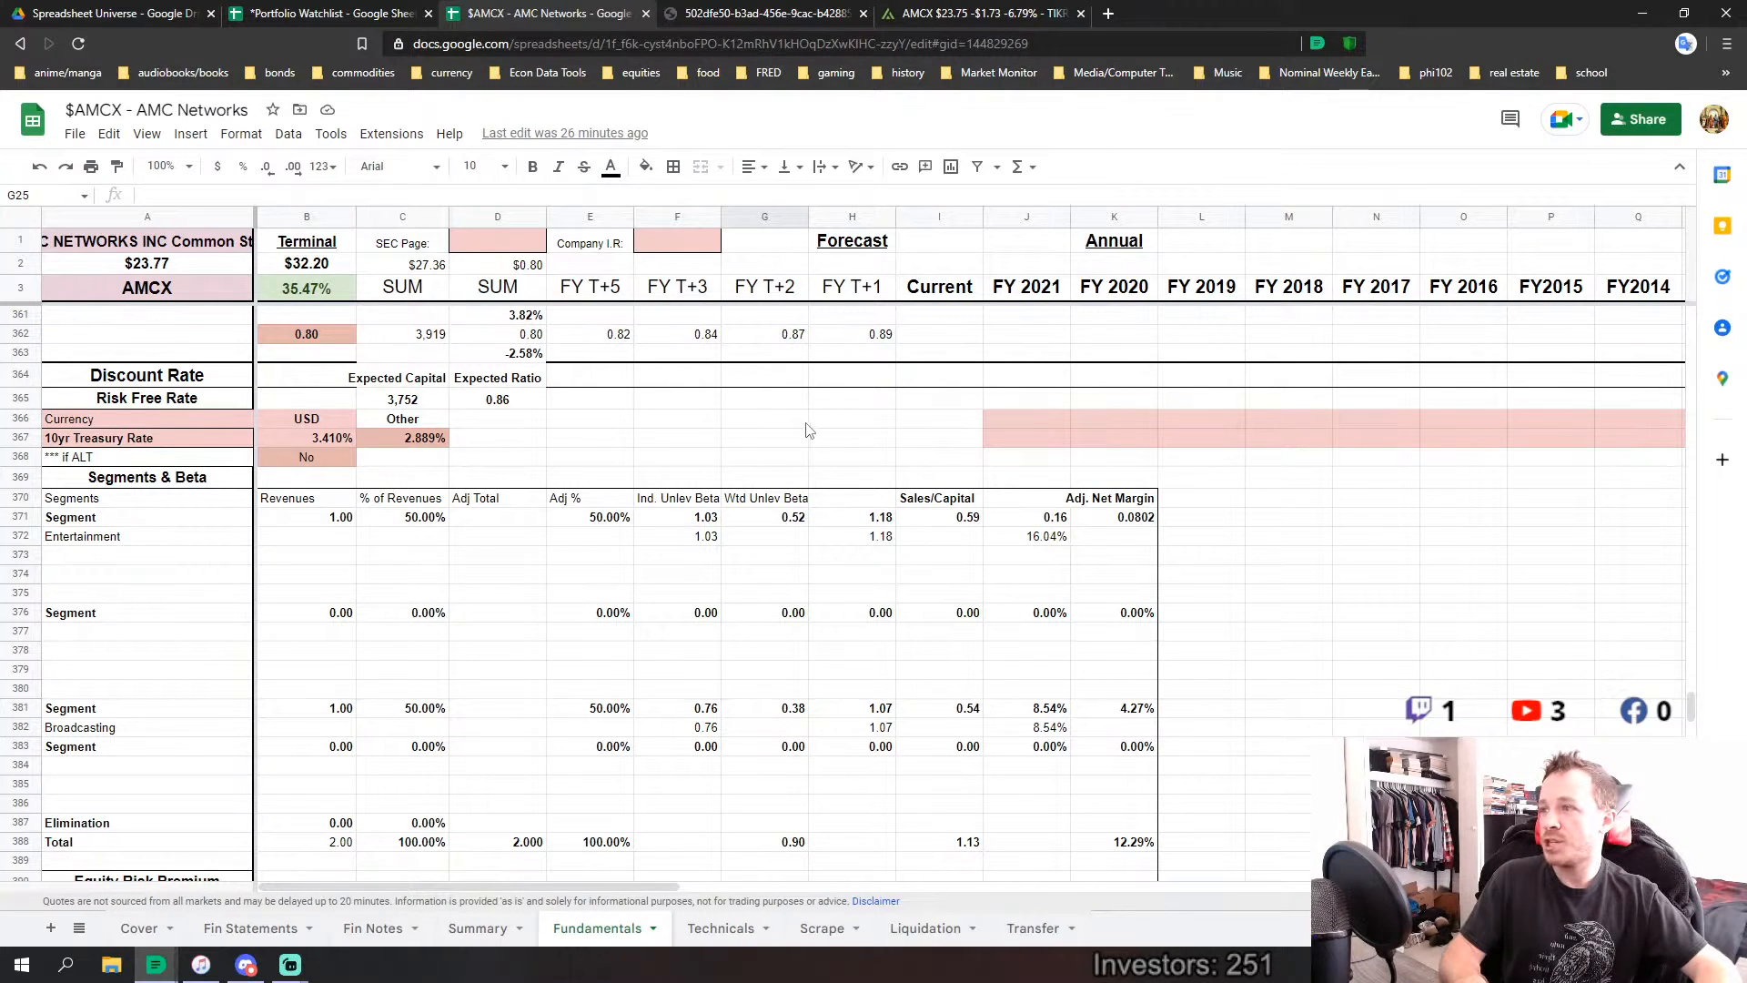
scroll(805, 494, down, 1)
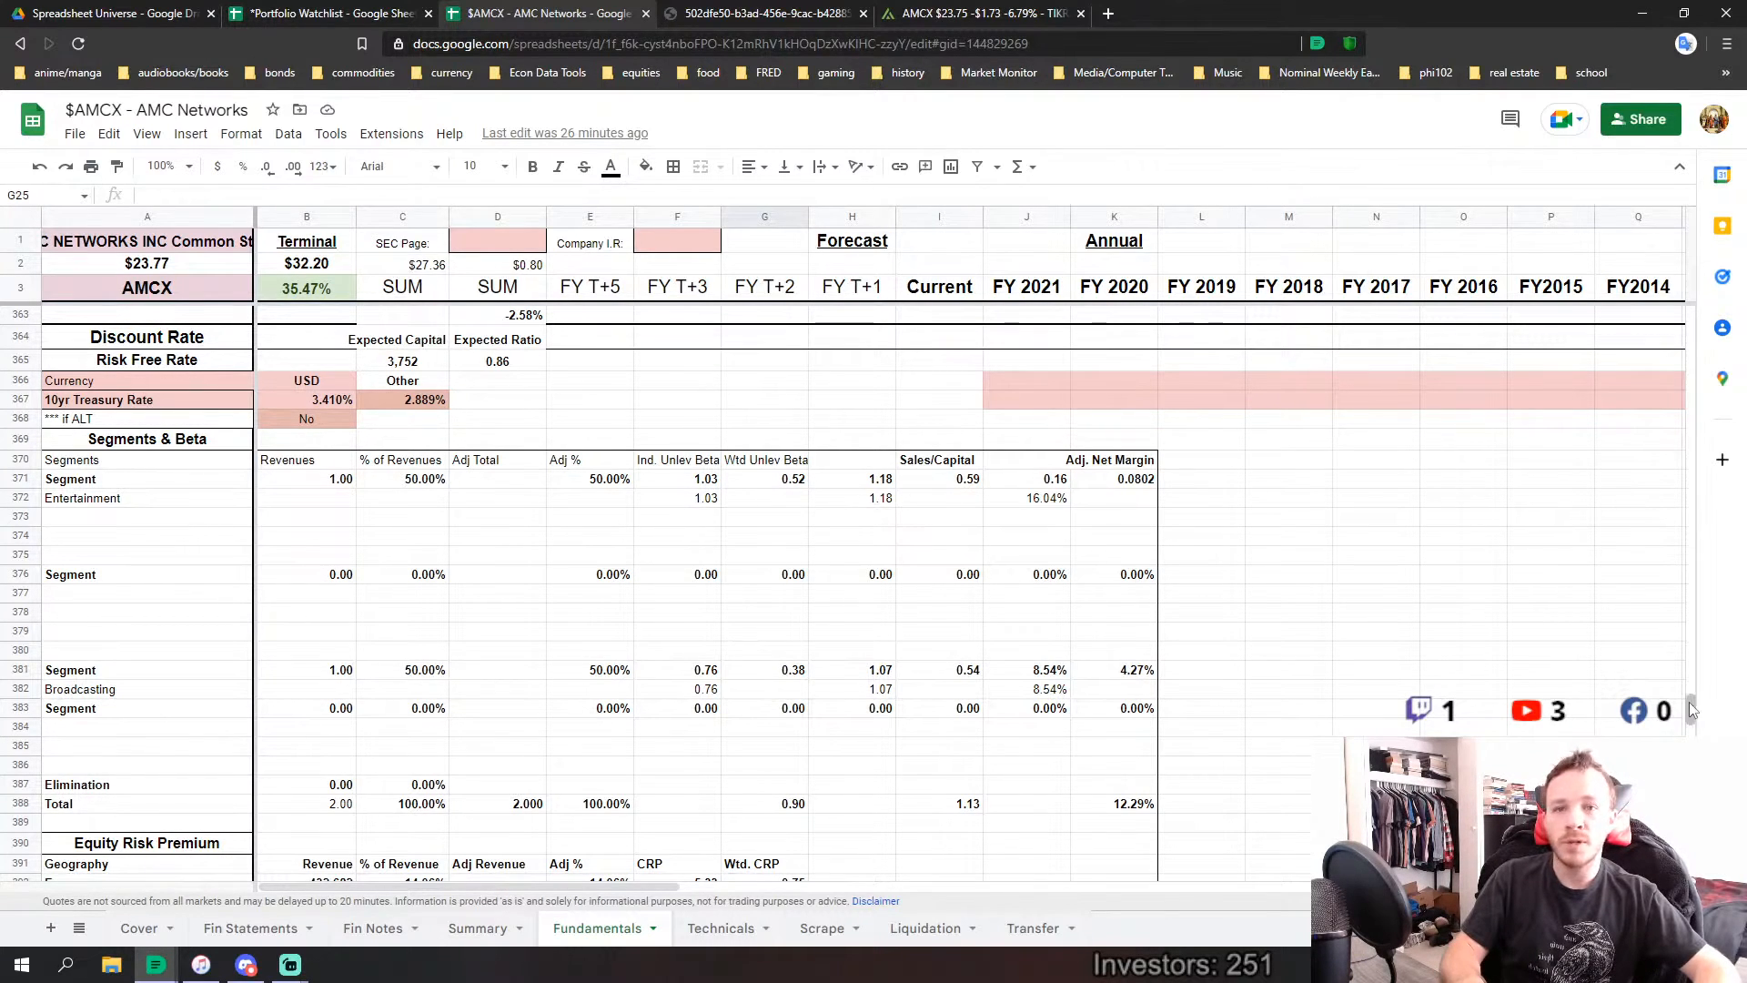
scroll(1701, 709, down, 7)
scroll(1701, 709, down, 1)
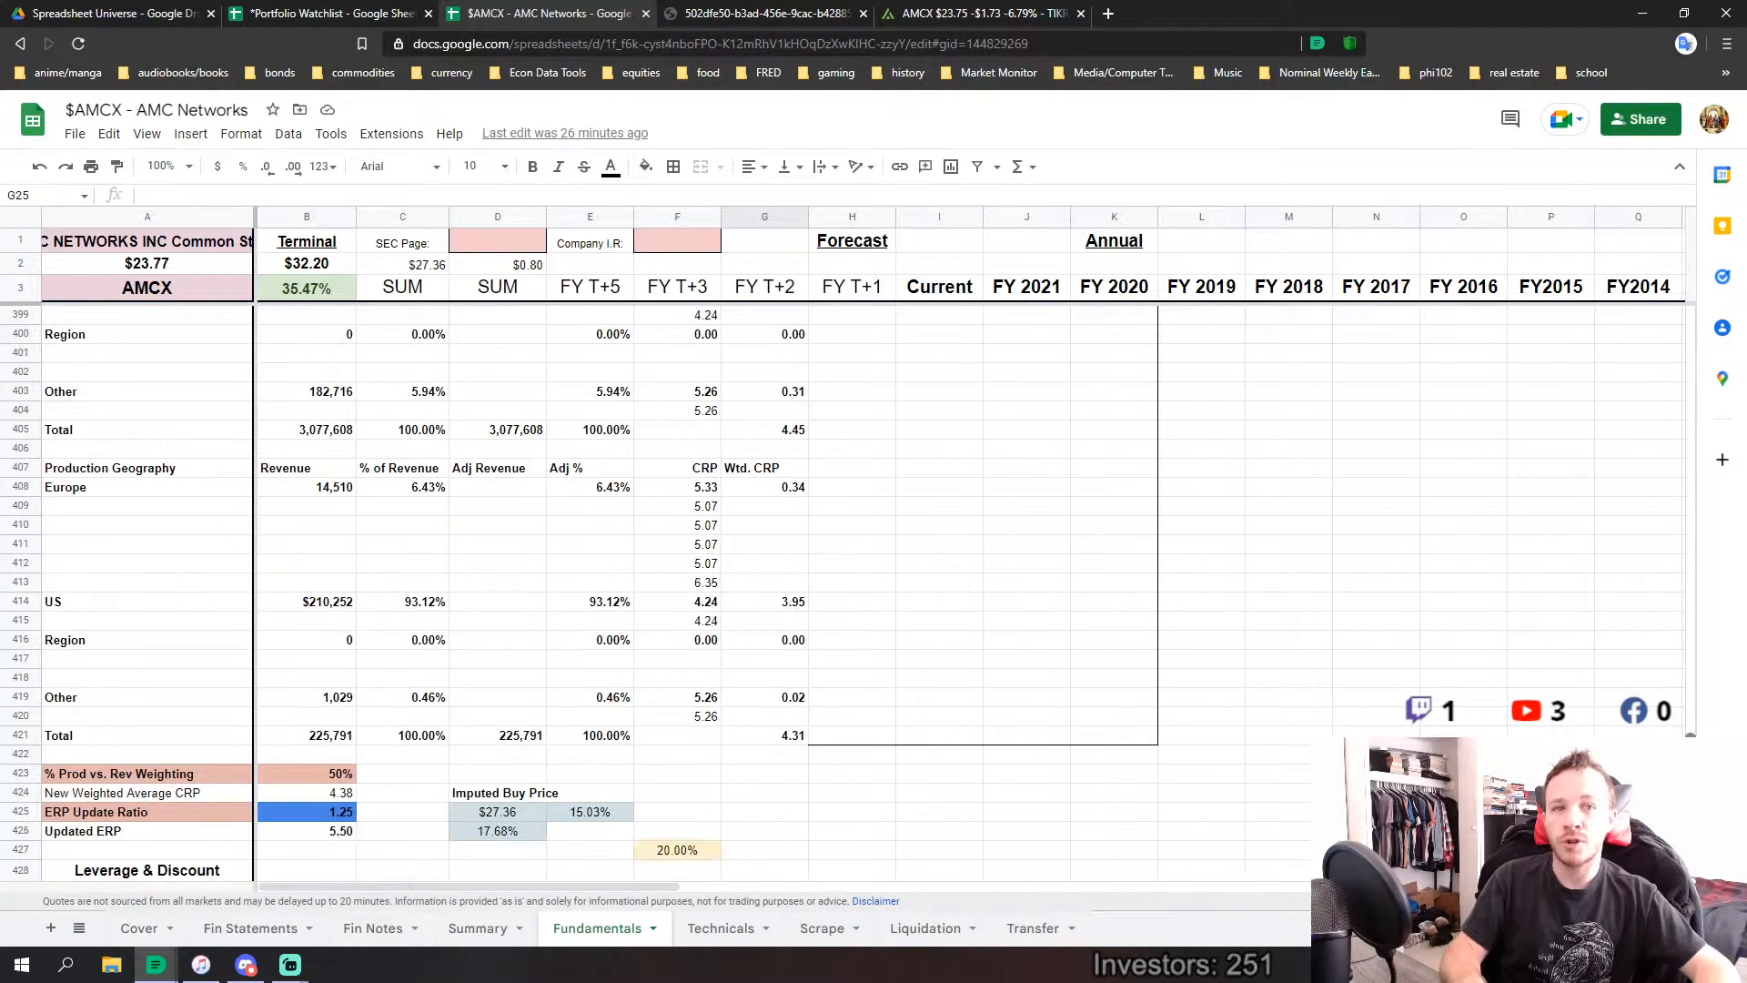
scroll(1308, 682, up, 10)
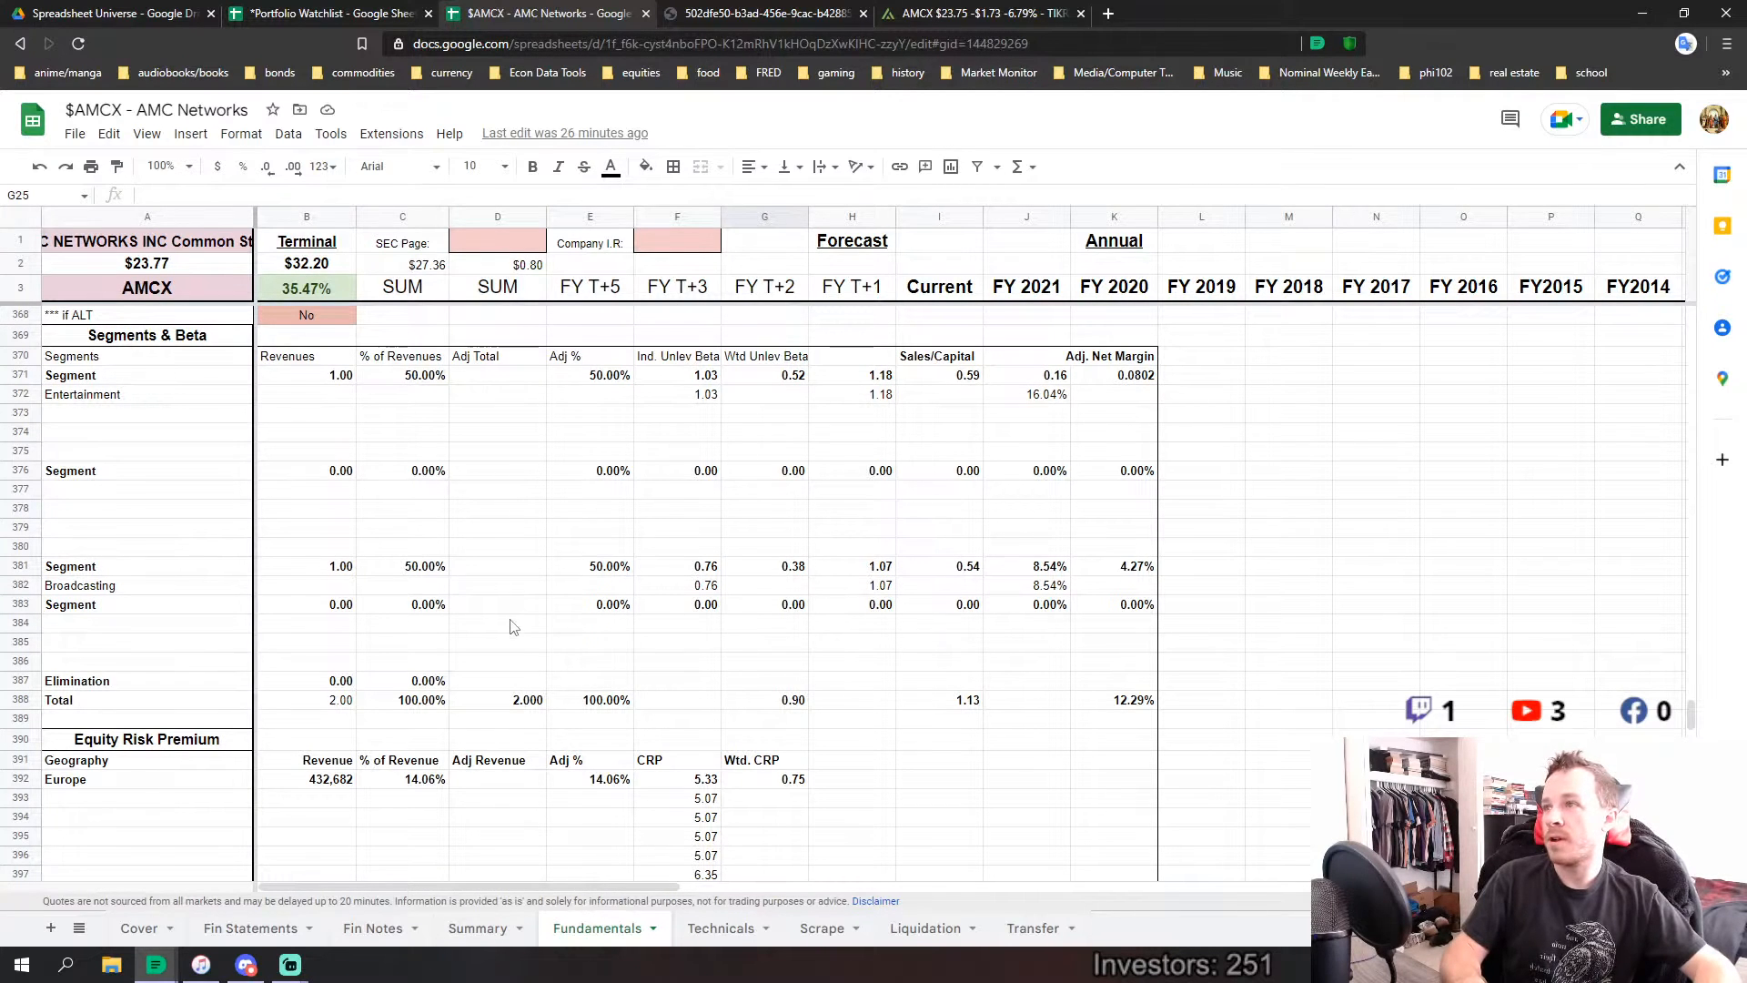
scroll(514, 623, up, 2)
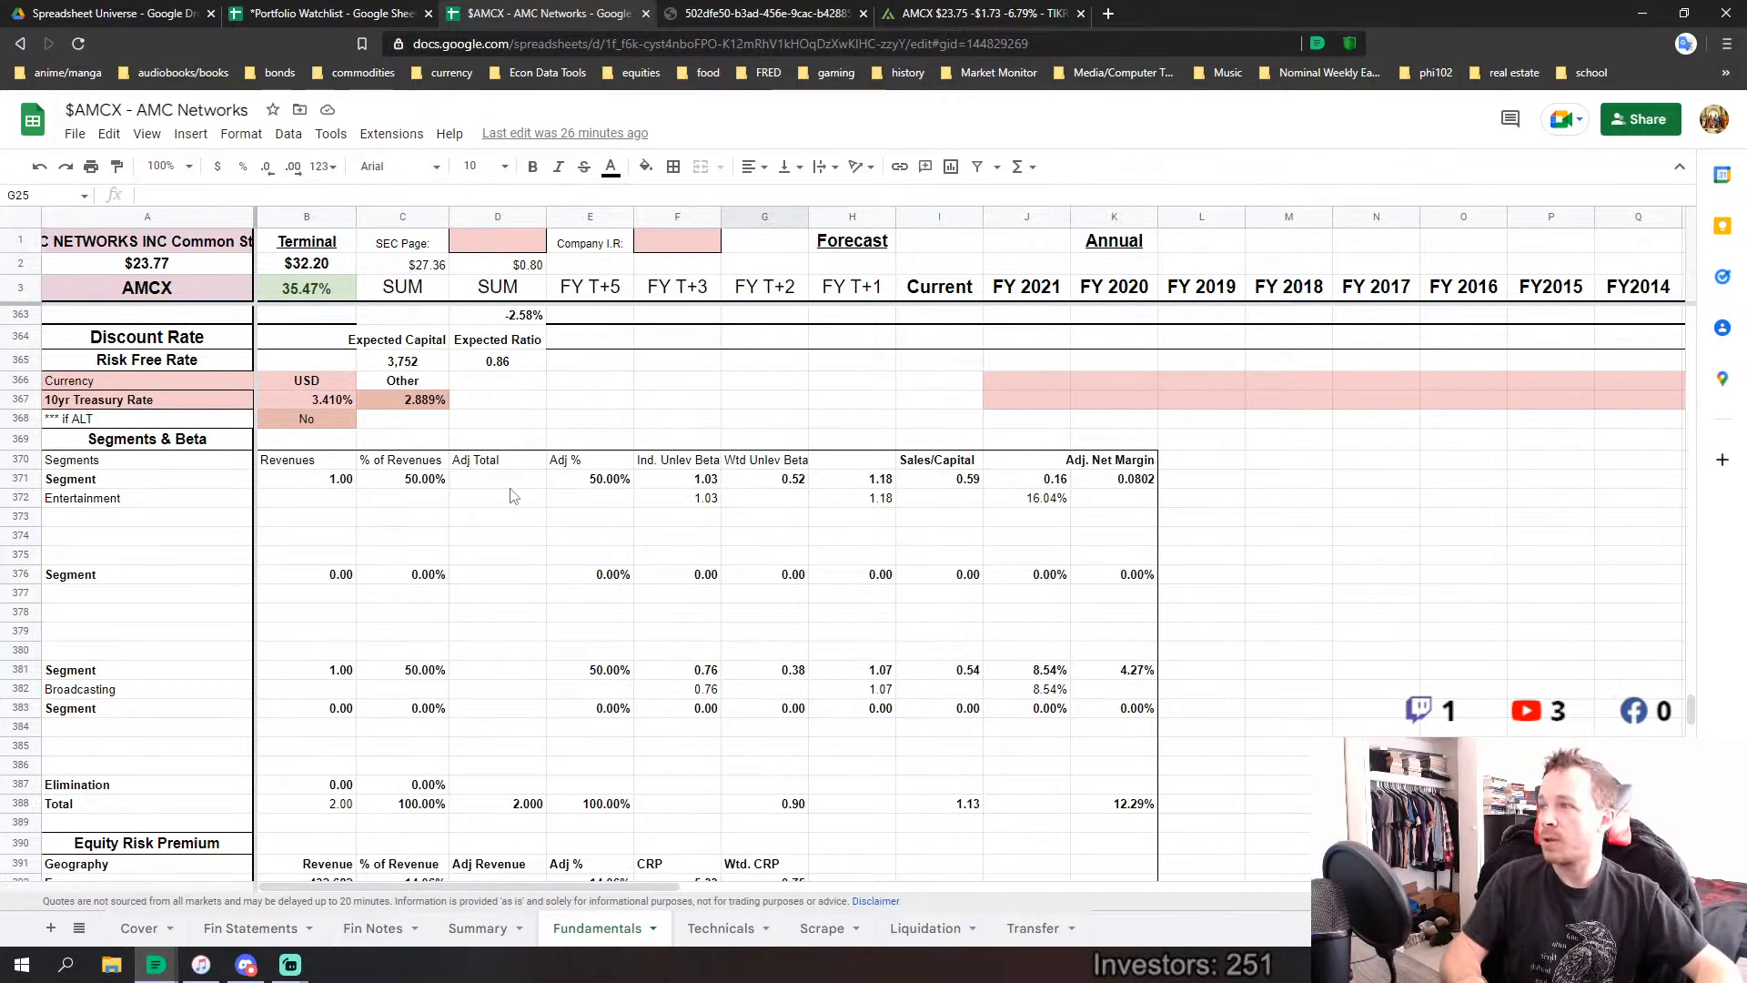
scroll(512, 495, down, 1)
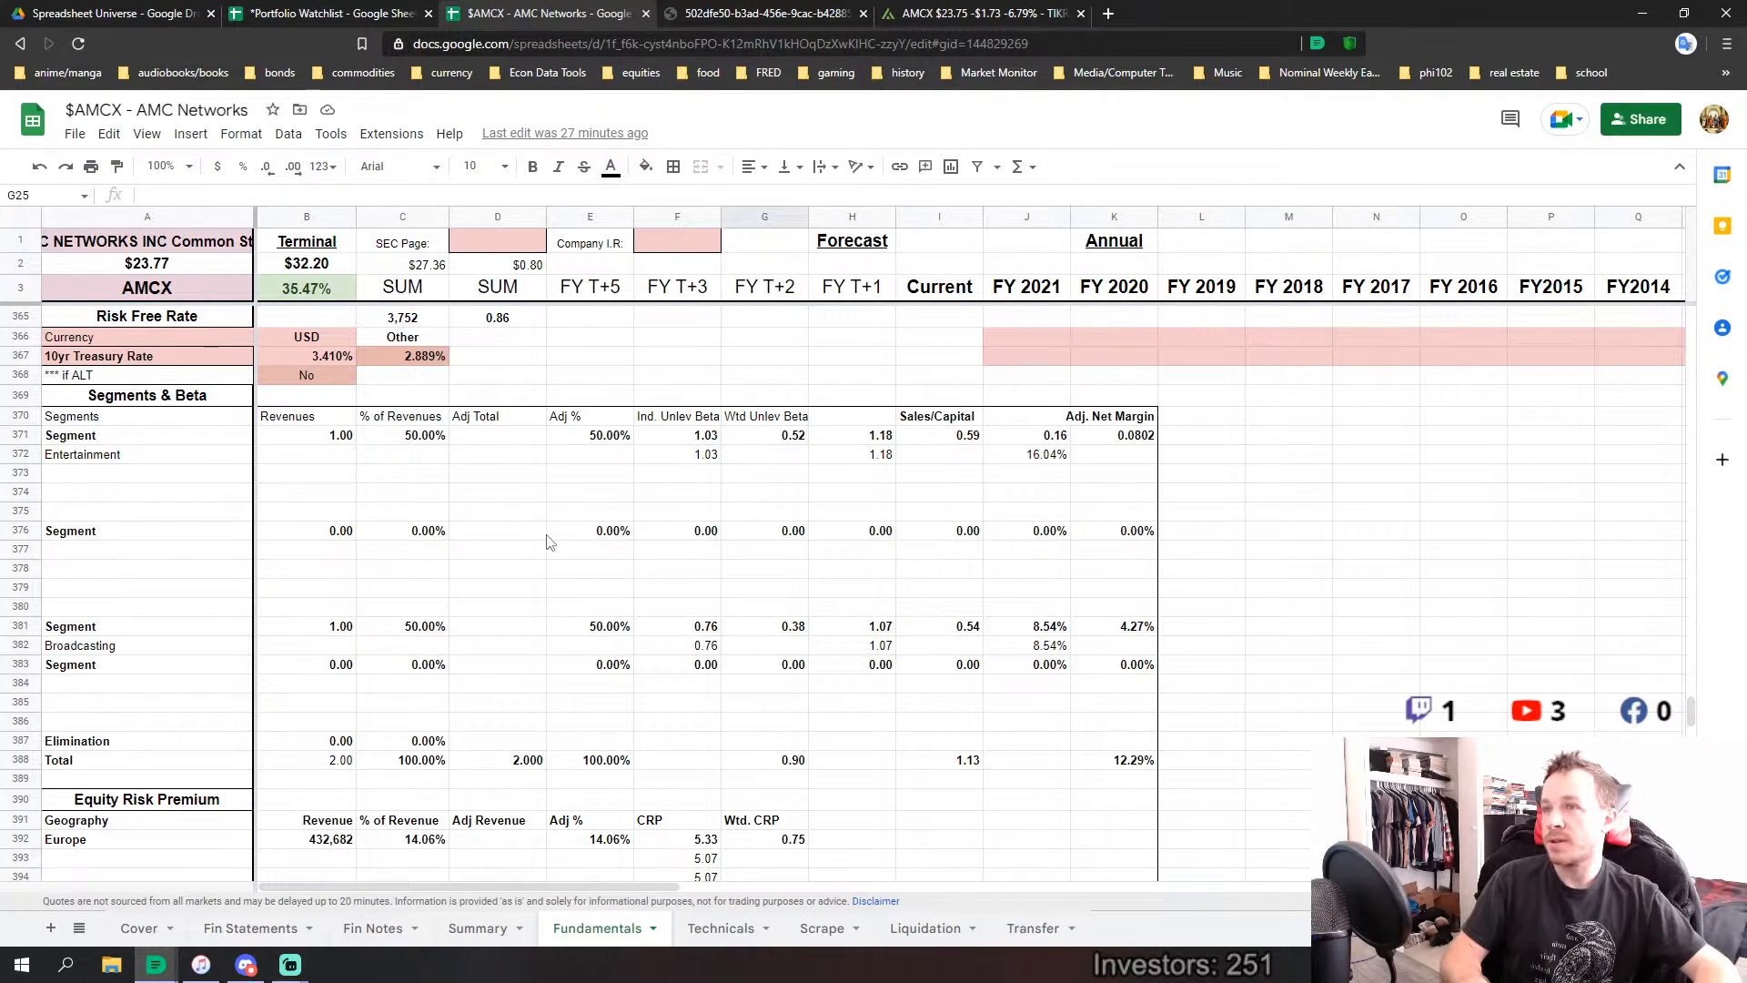
Check the total weighted unlevered beta, Sales/Capital and adjusted net margin cells in the Segments & Beta section.
scroll(610, 626, down, 1)
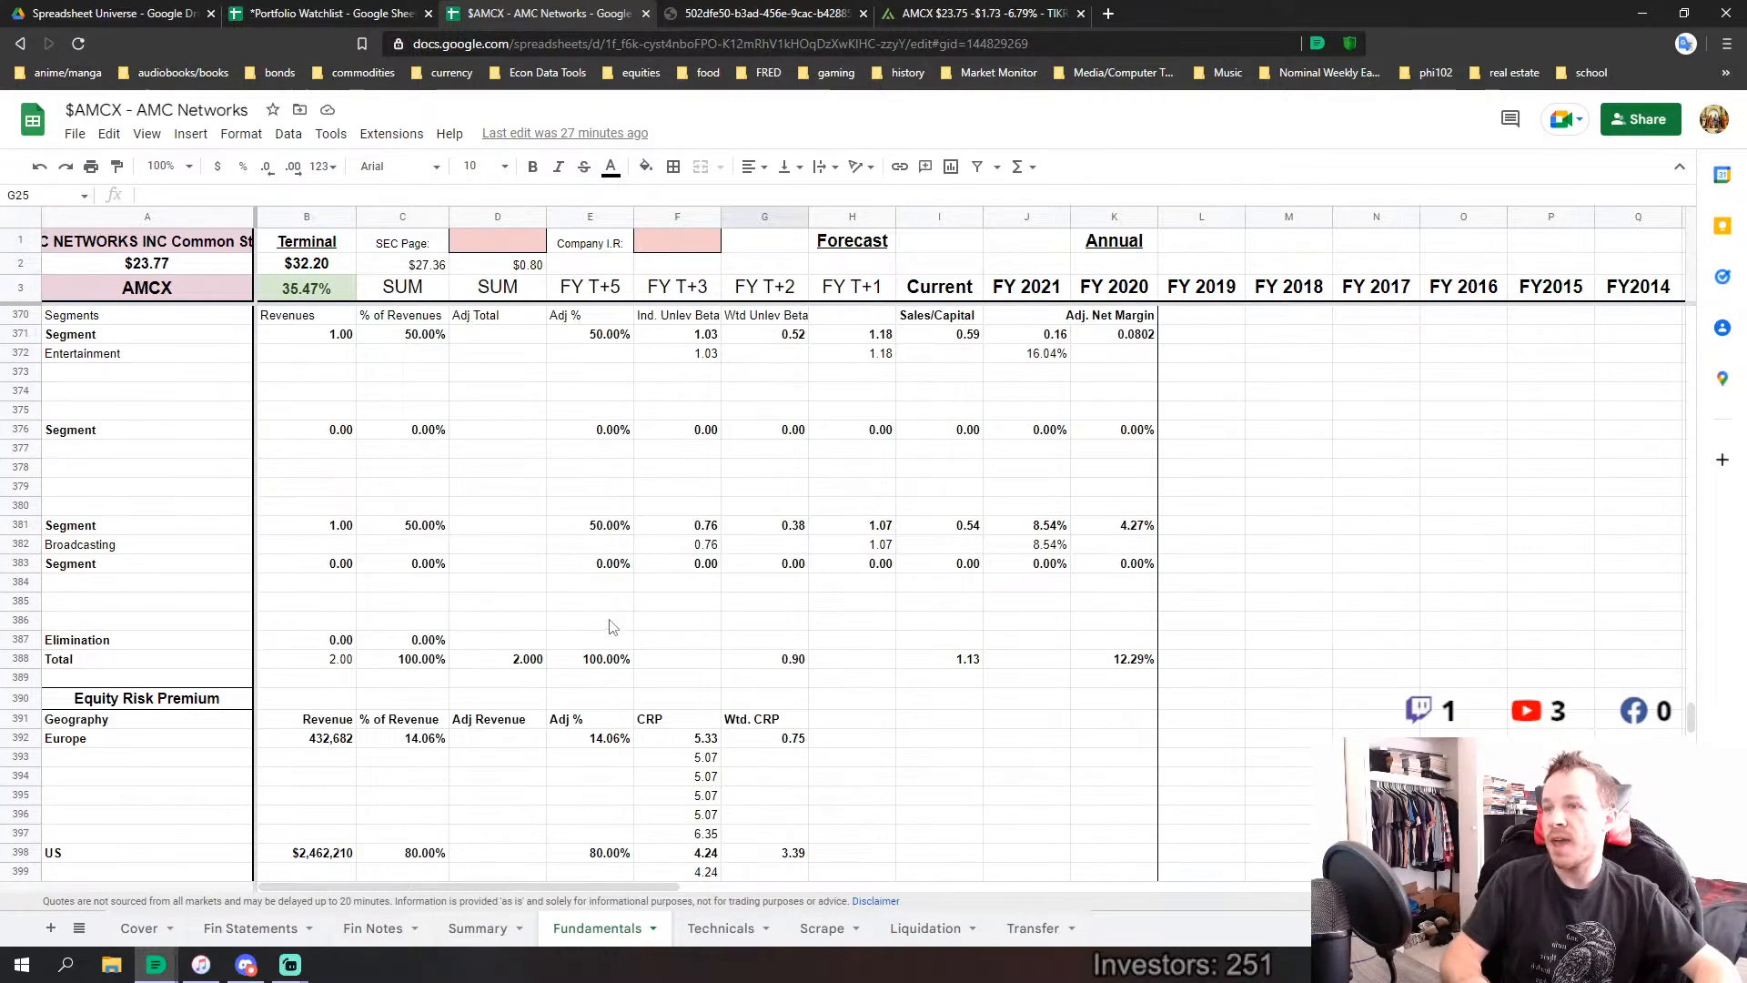
click(793, 663)
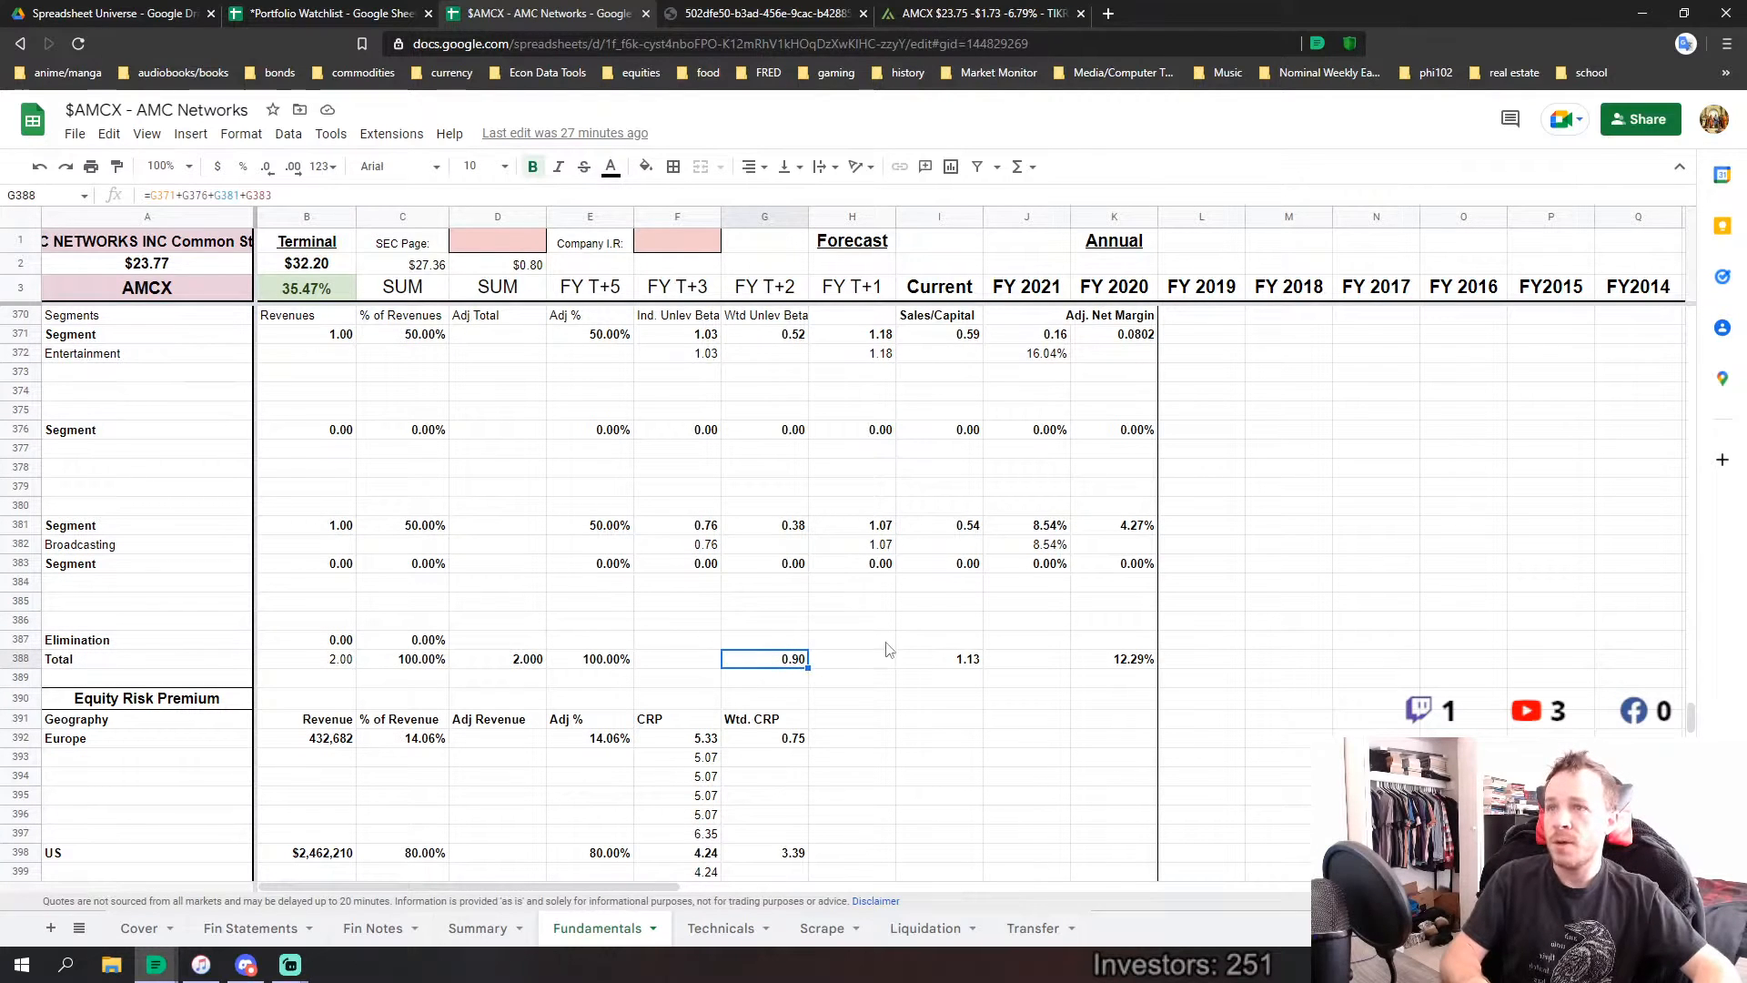
key(Right)
key(Right)
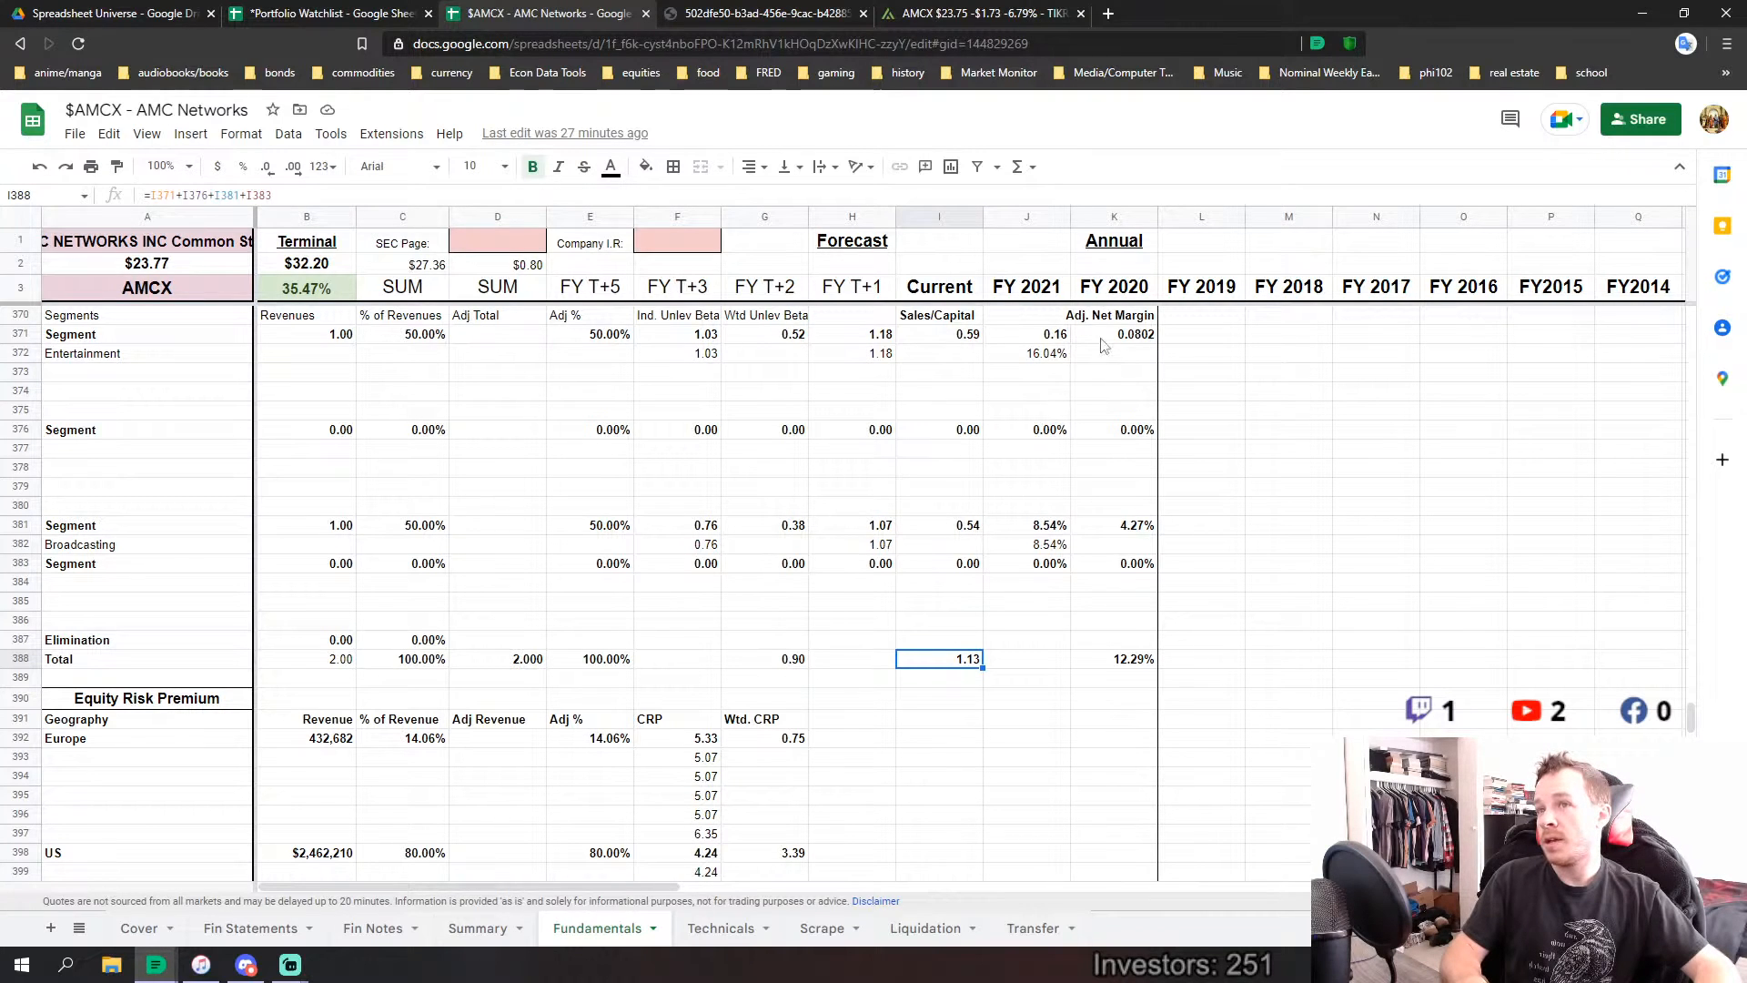
click(1137, 661)
Examine the Equity Risk Premium tables for revenue geography and production geography on the Fundamentals sheet.
scroll(684, 620, down, 5)
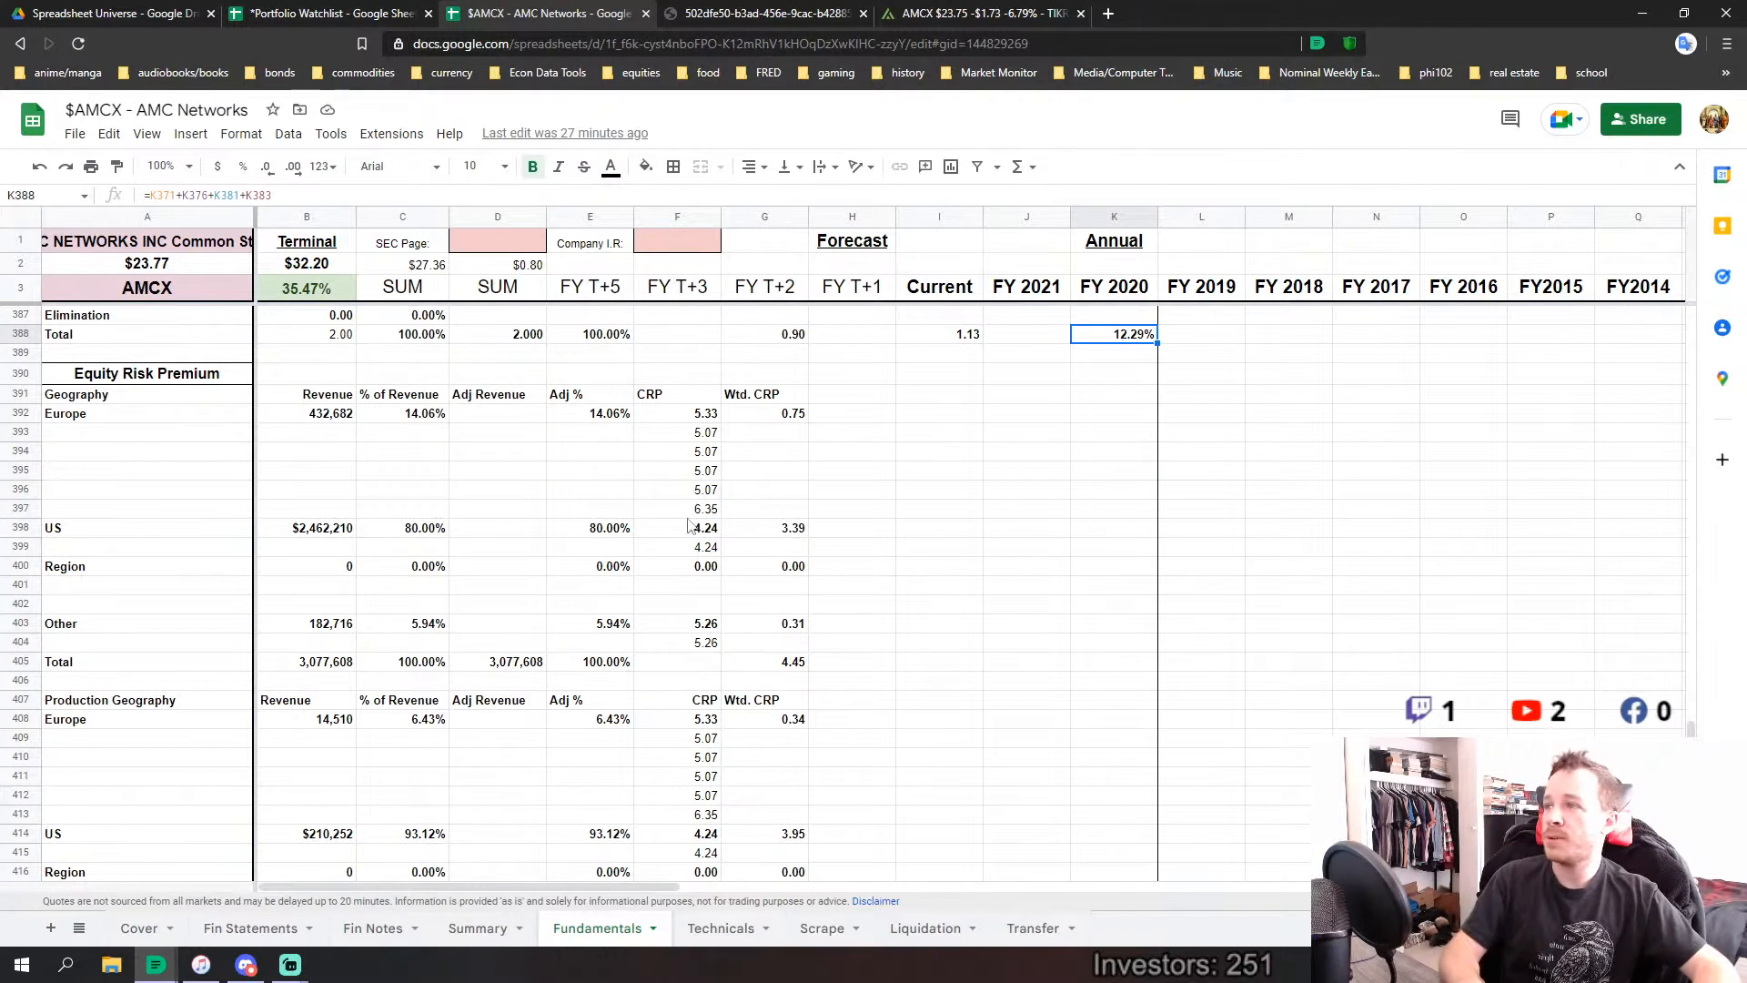
scroll(313, 764, down, 1)
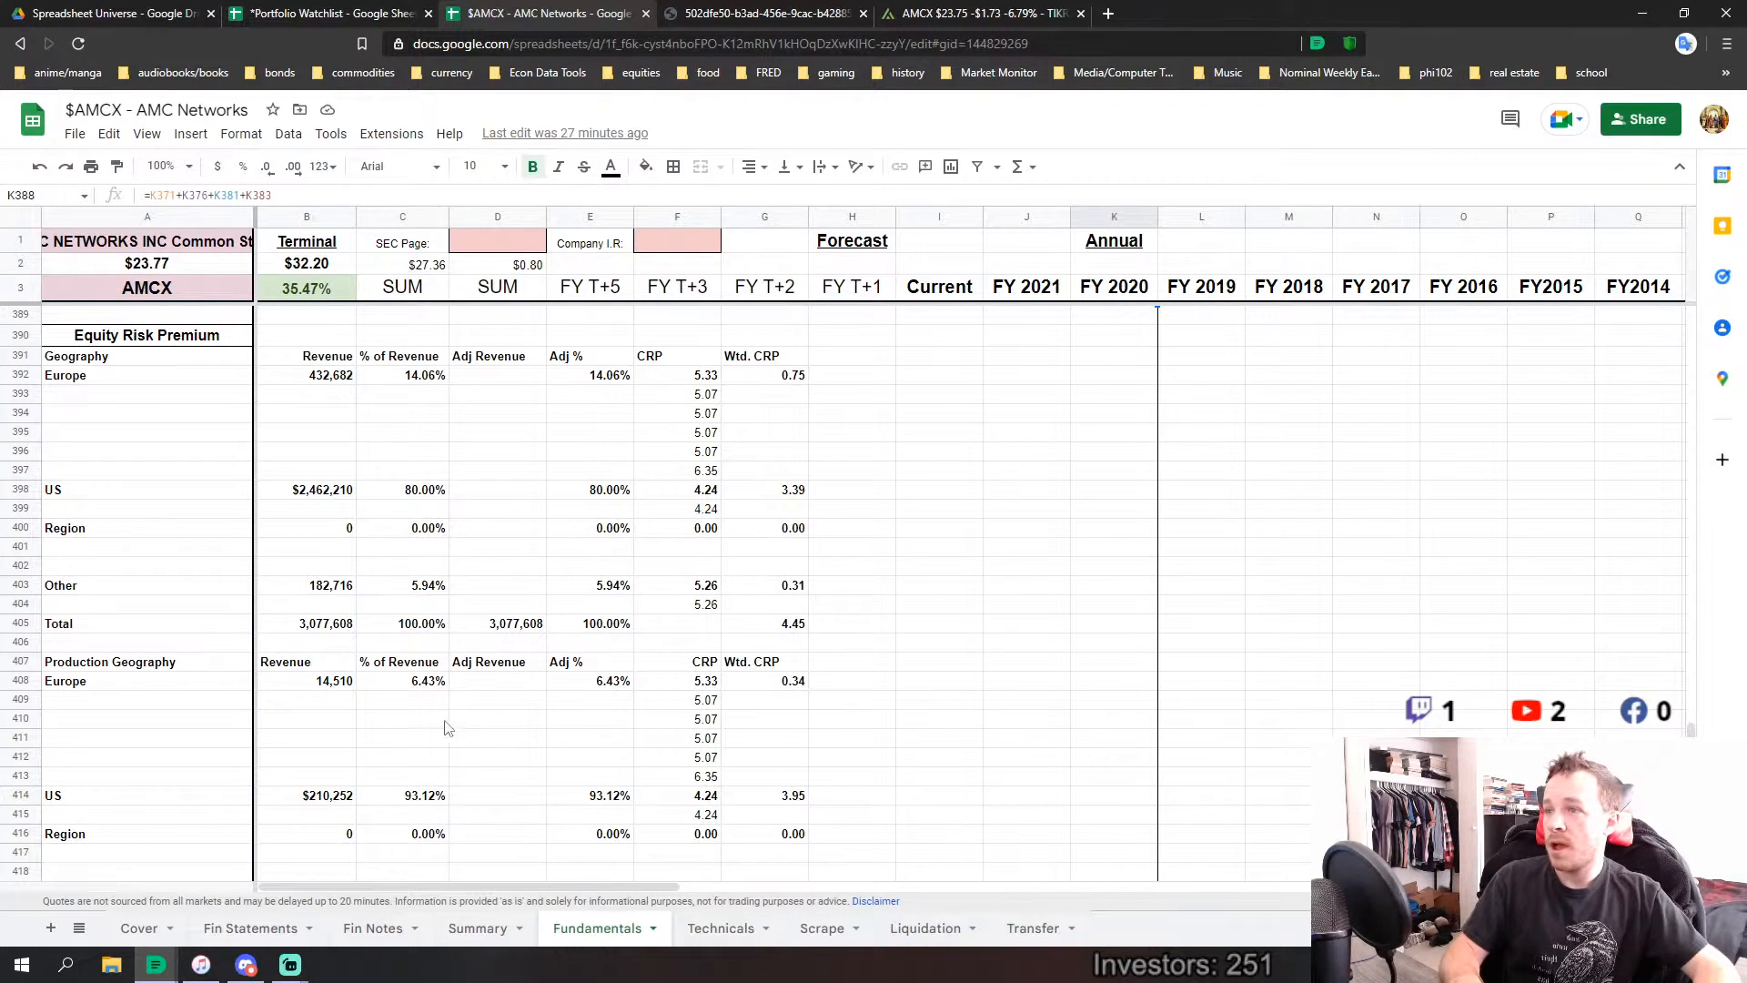
scroll(546, 689, down, 4)
scroll(553, 683, up, 3)
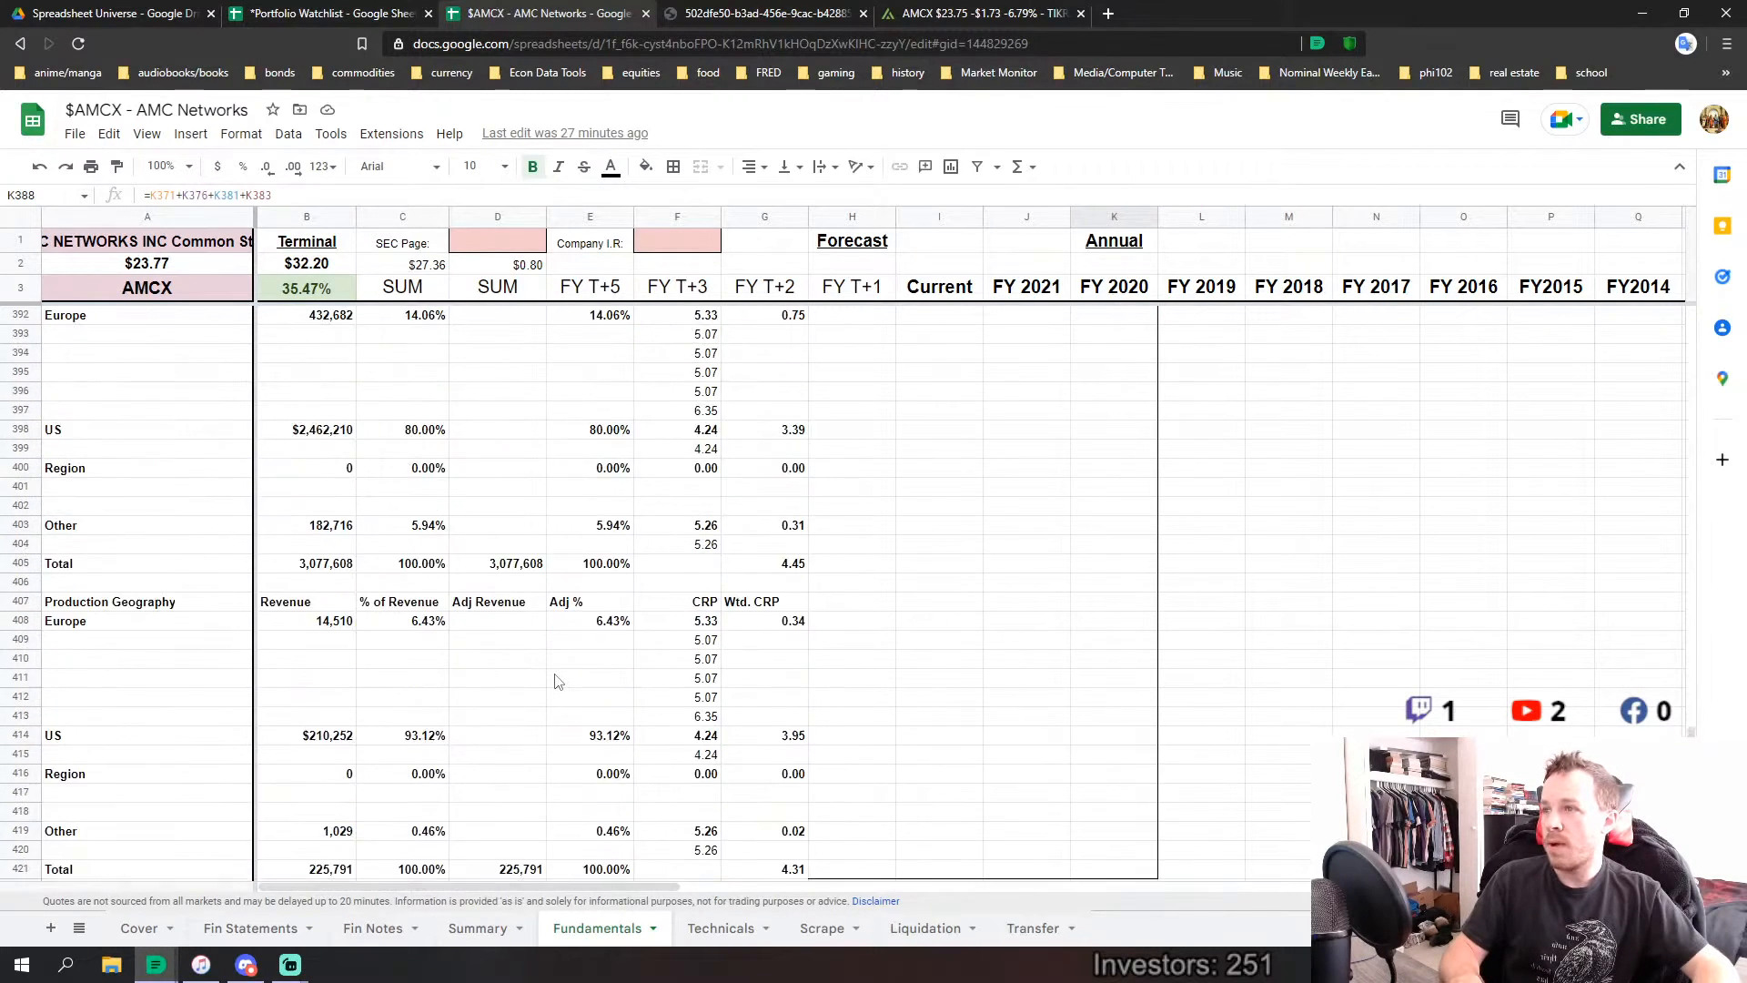
scroll(555, 682, up, 1)
scroll(551, 683, down, 3)
scroll(543, 684, up, 1)
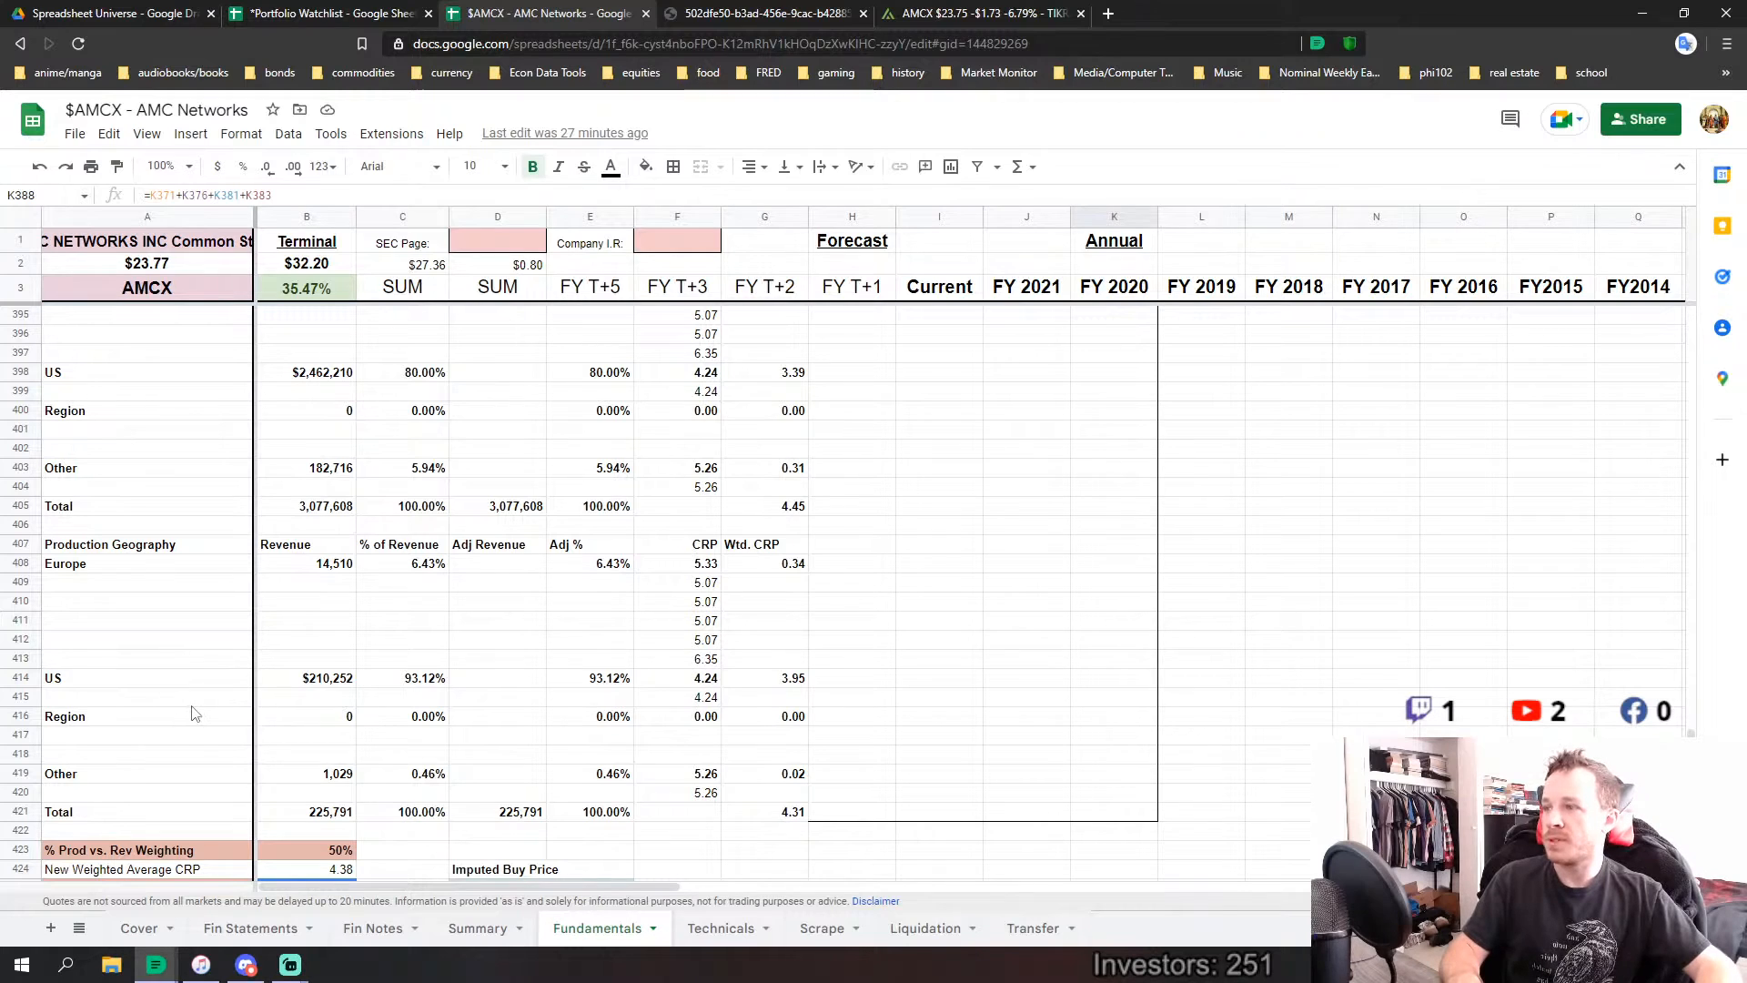
Review the production versus revenue weighting and inspect the D/E Ratio formula in the Leverage & Discount section.
scroll(196, 714, down, 2)
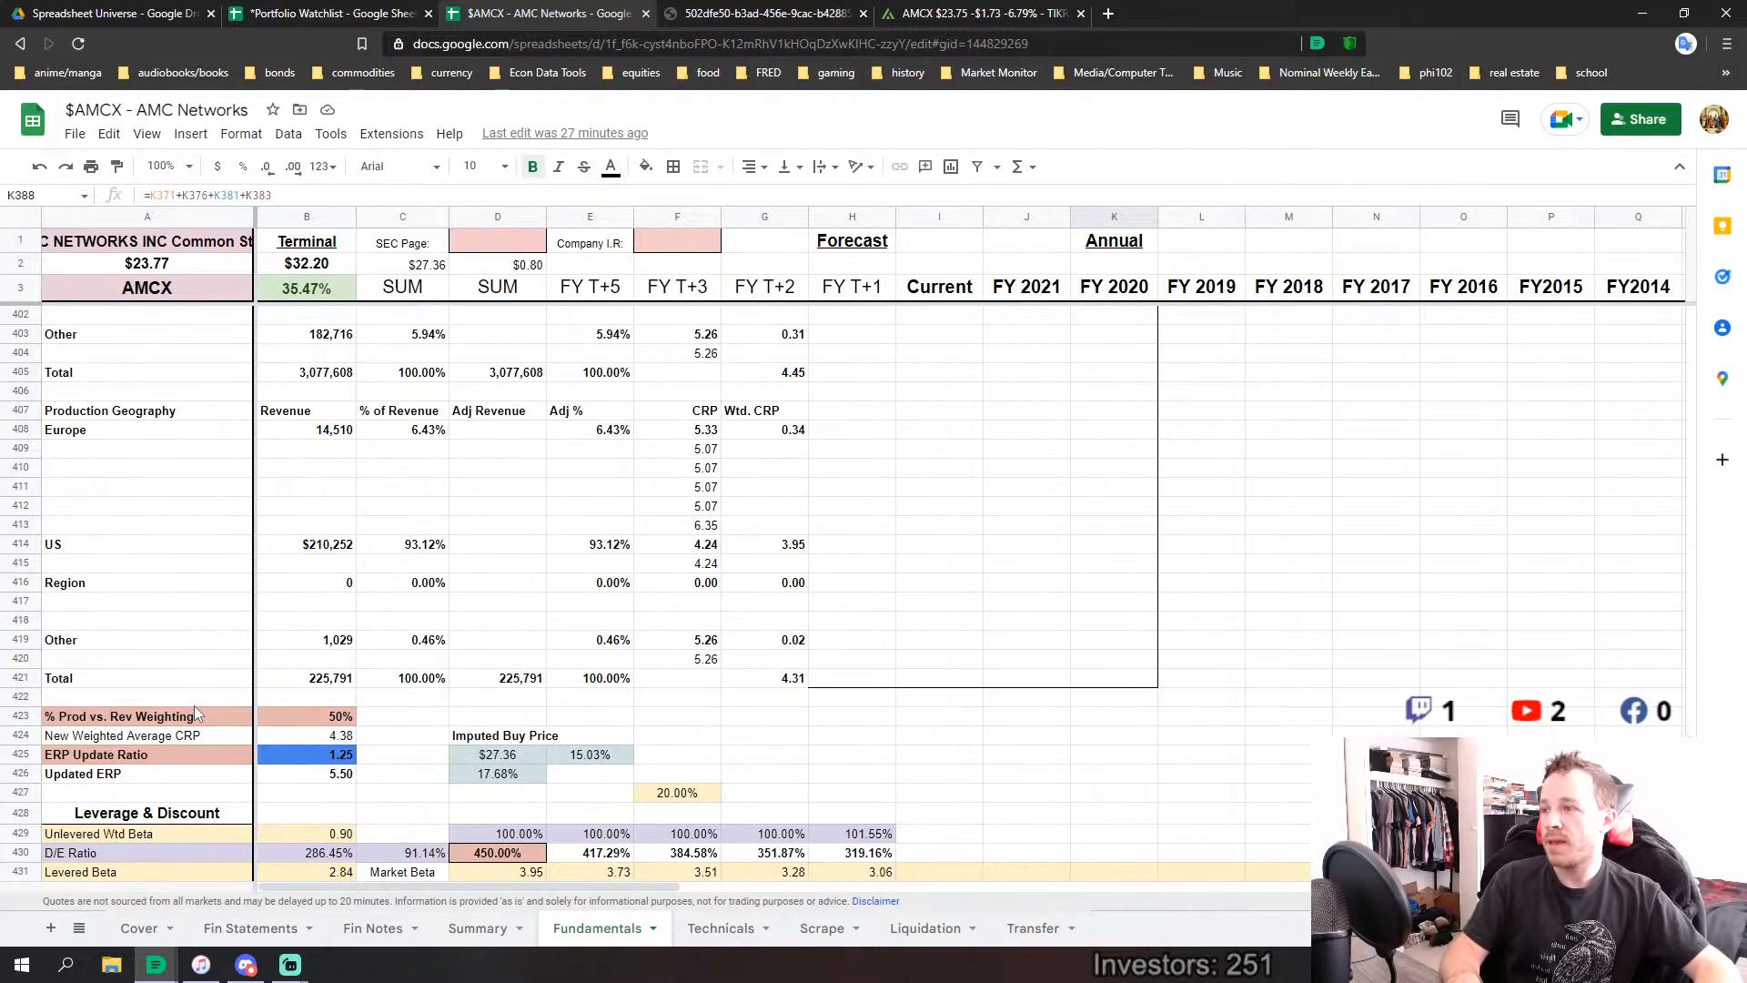
scroll(626, 666, down, 2)
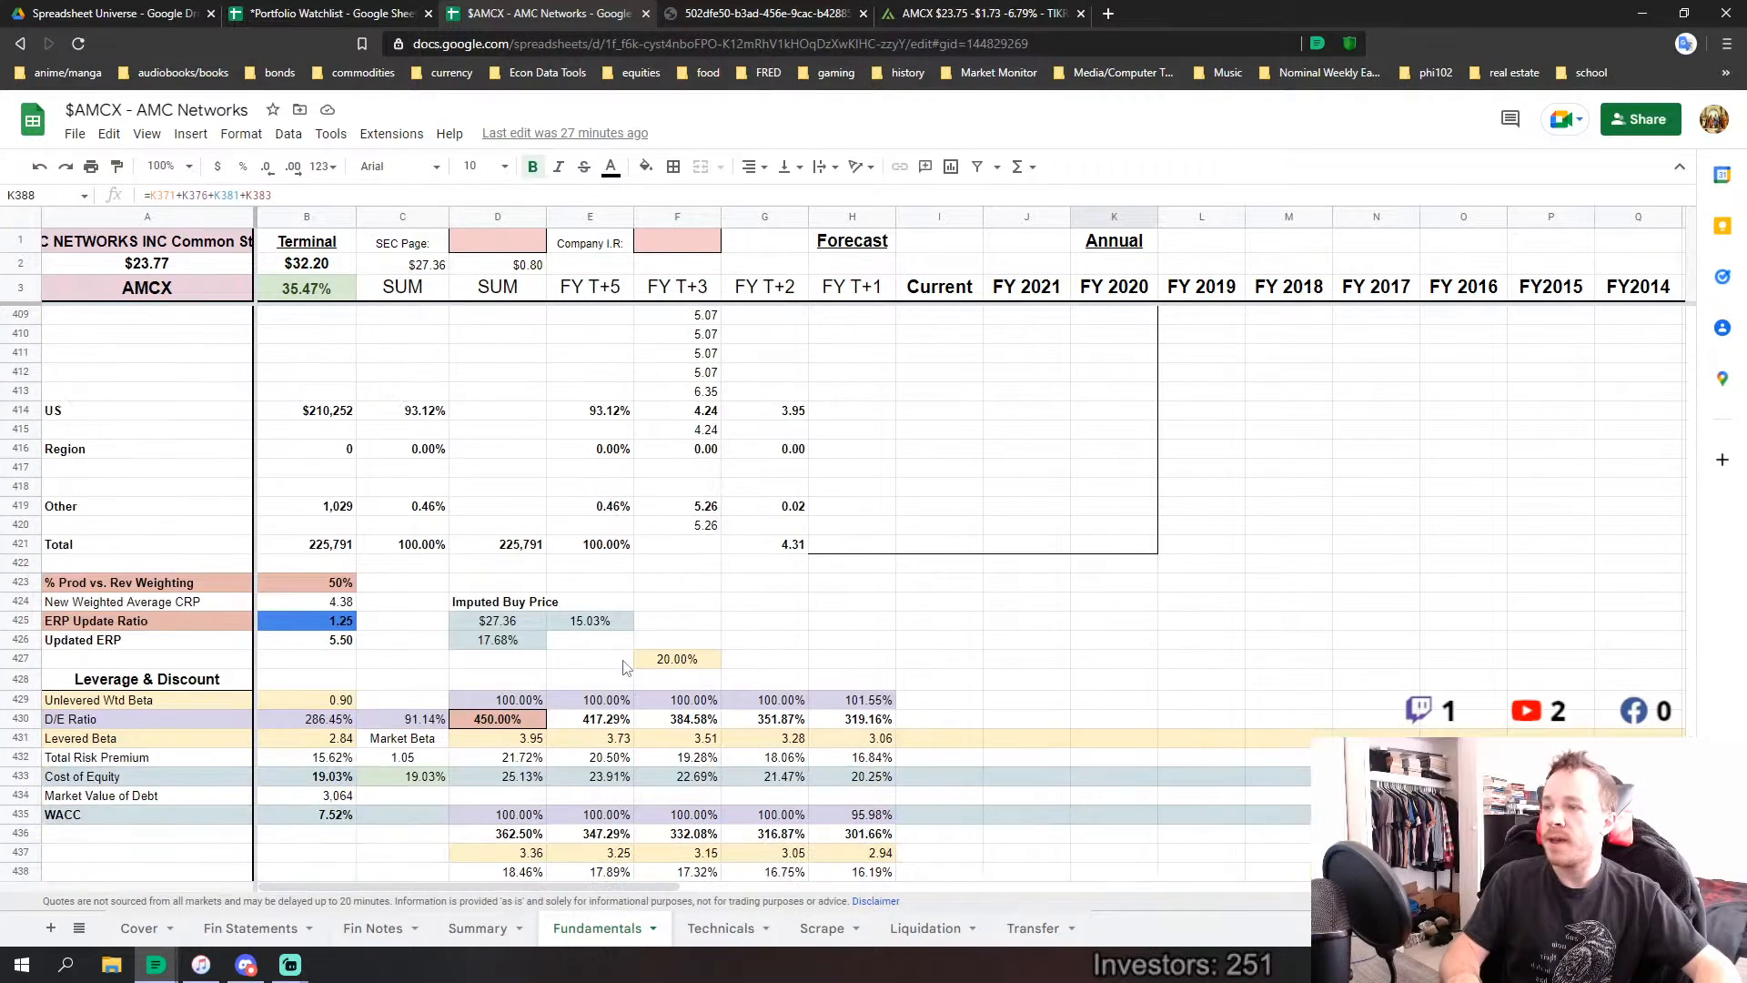
scroll(464, 703, down, 2)
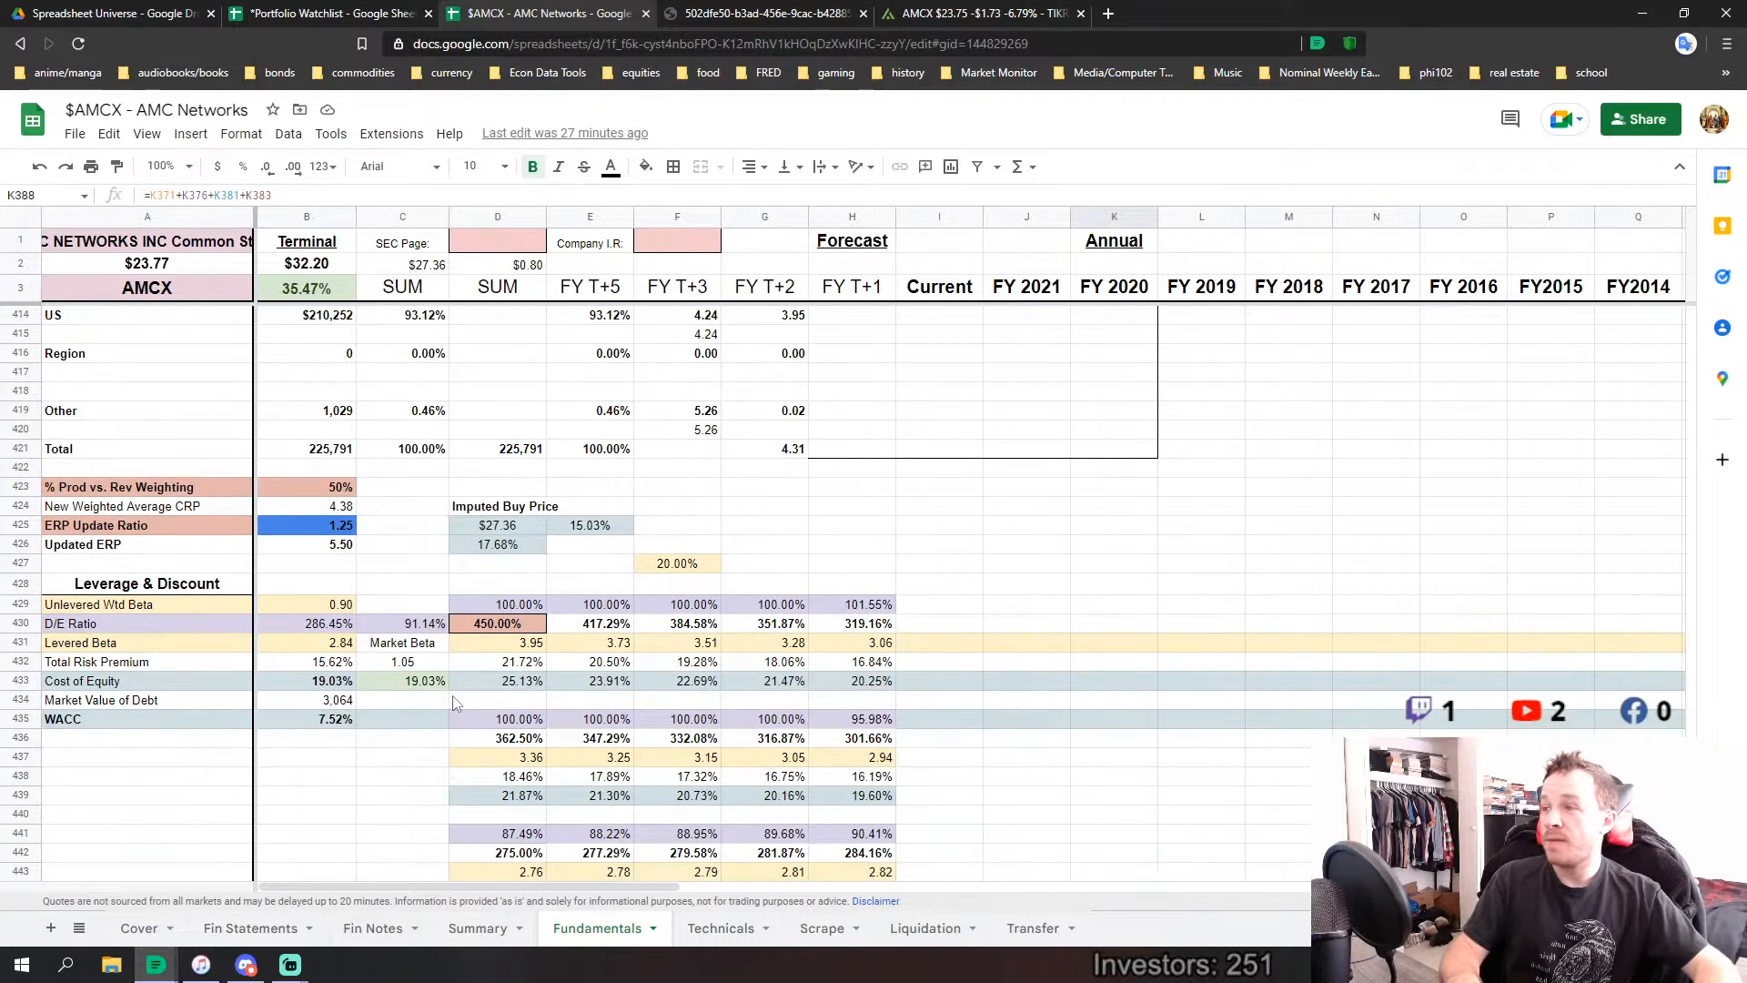
click(332, 627)
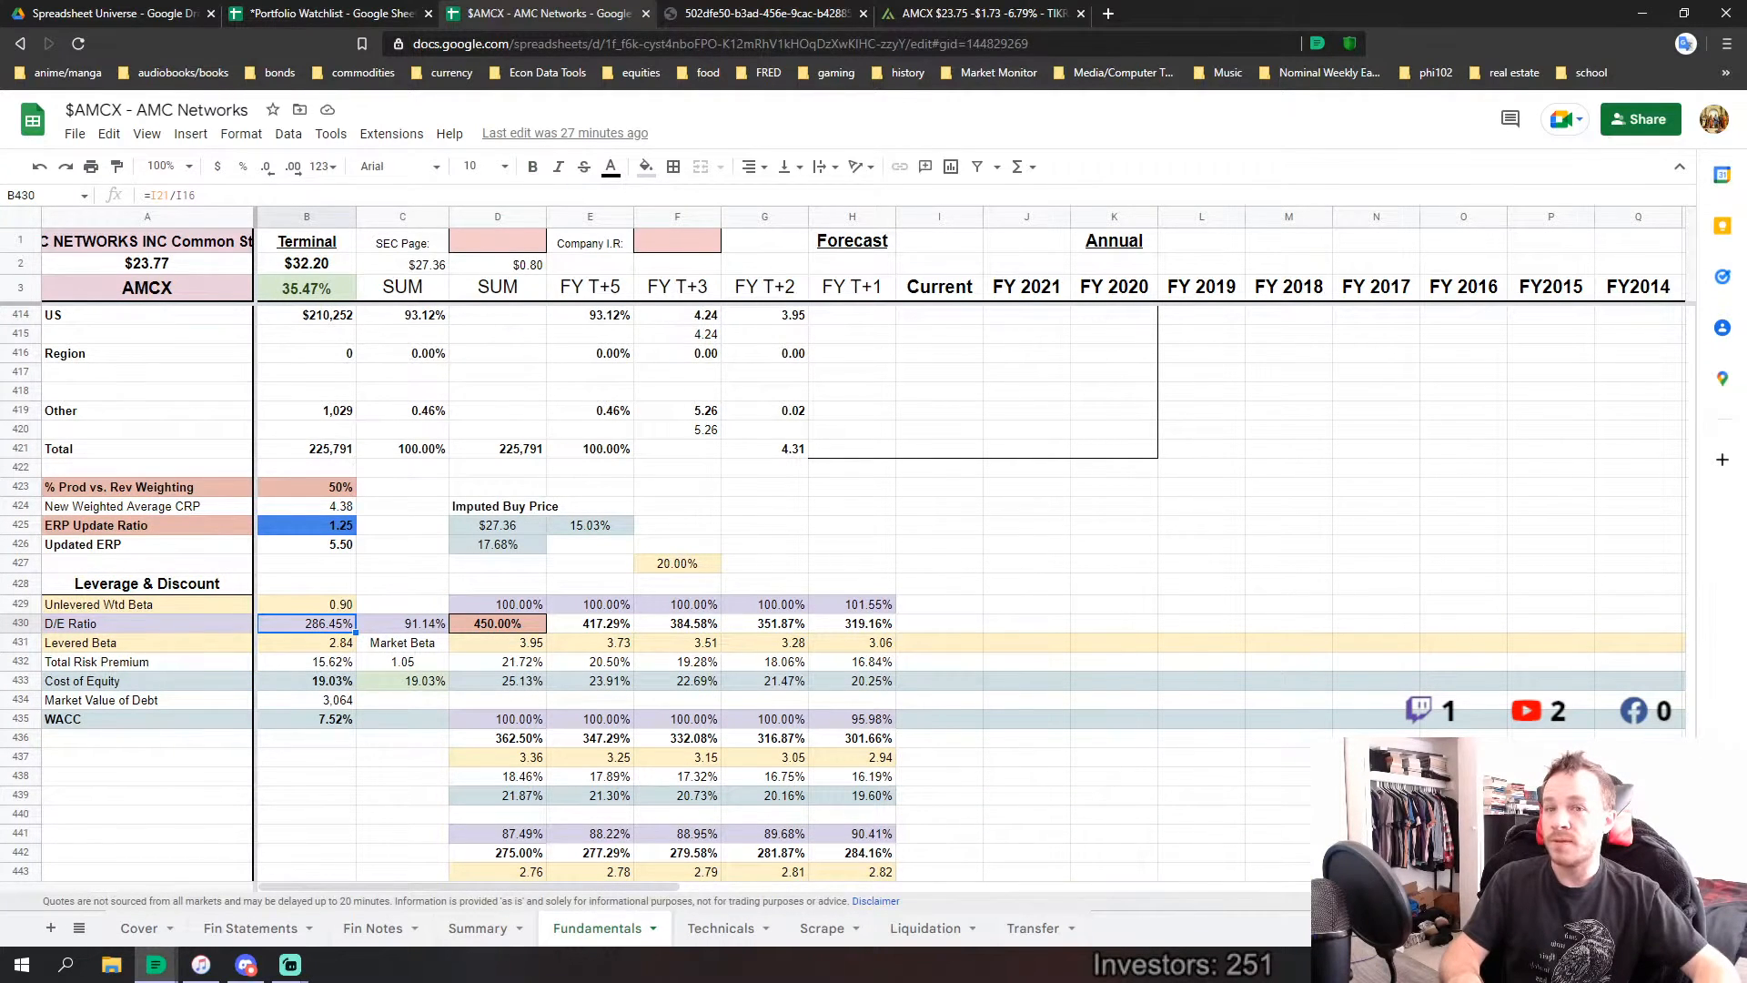
Look over the Debt maturity table and the market cap and total debt rows behind the D/E Ratio.
scroll(592, 822, down, 8)
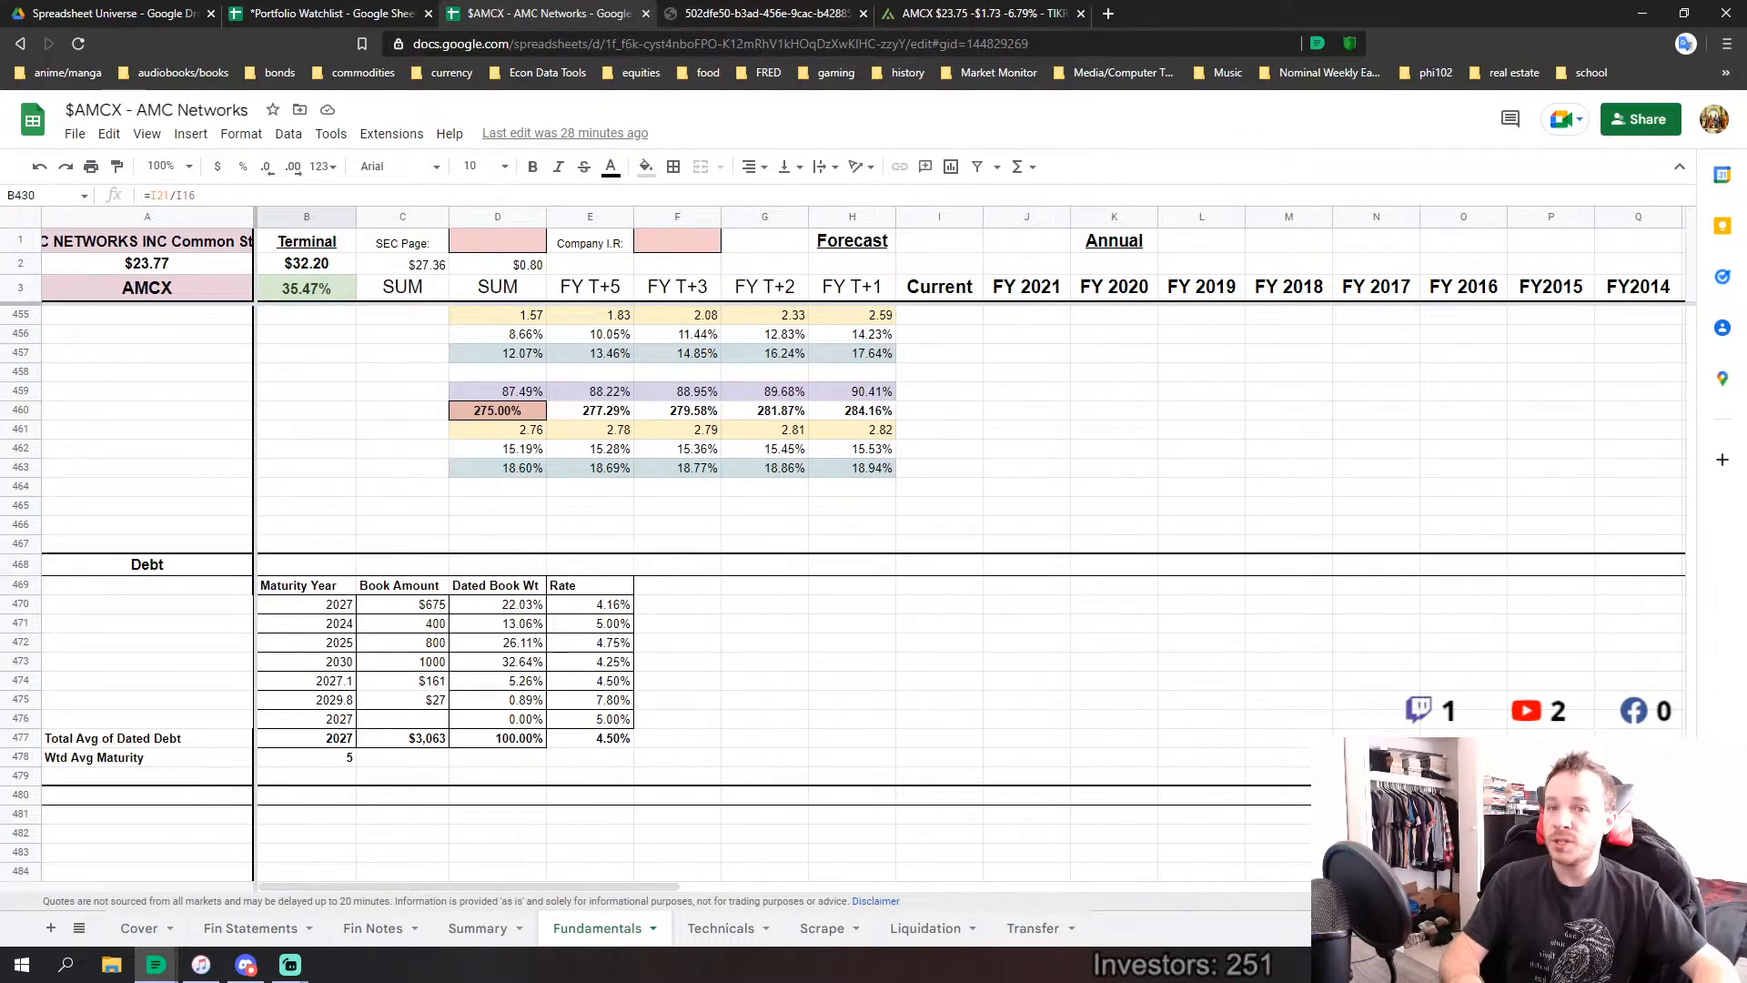
scroll(1653, 386, up, 20)
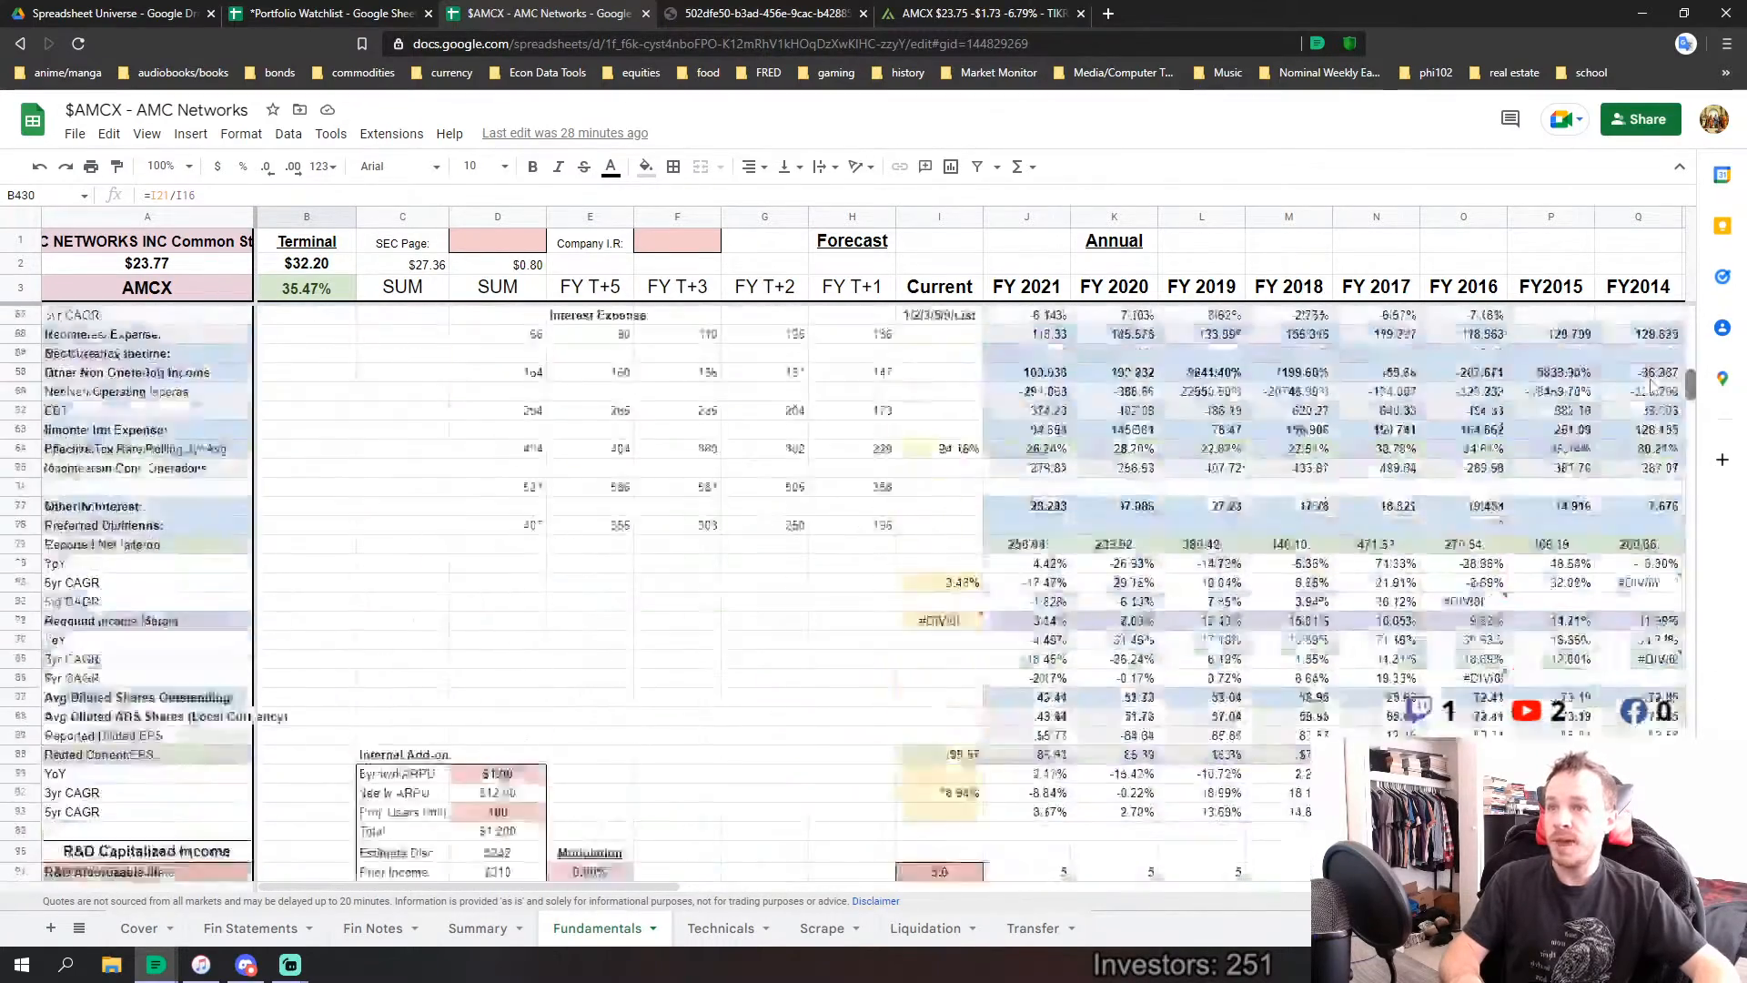
scroll(1653, 385, up, 15)
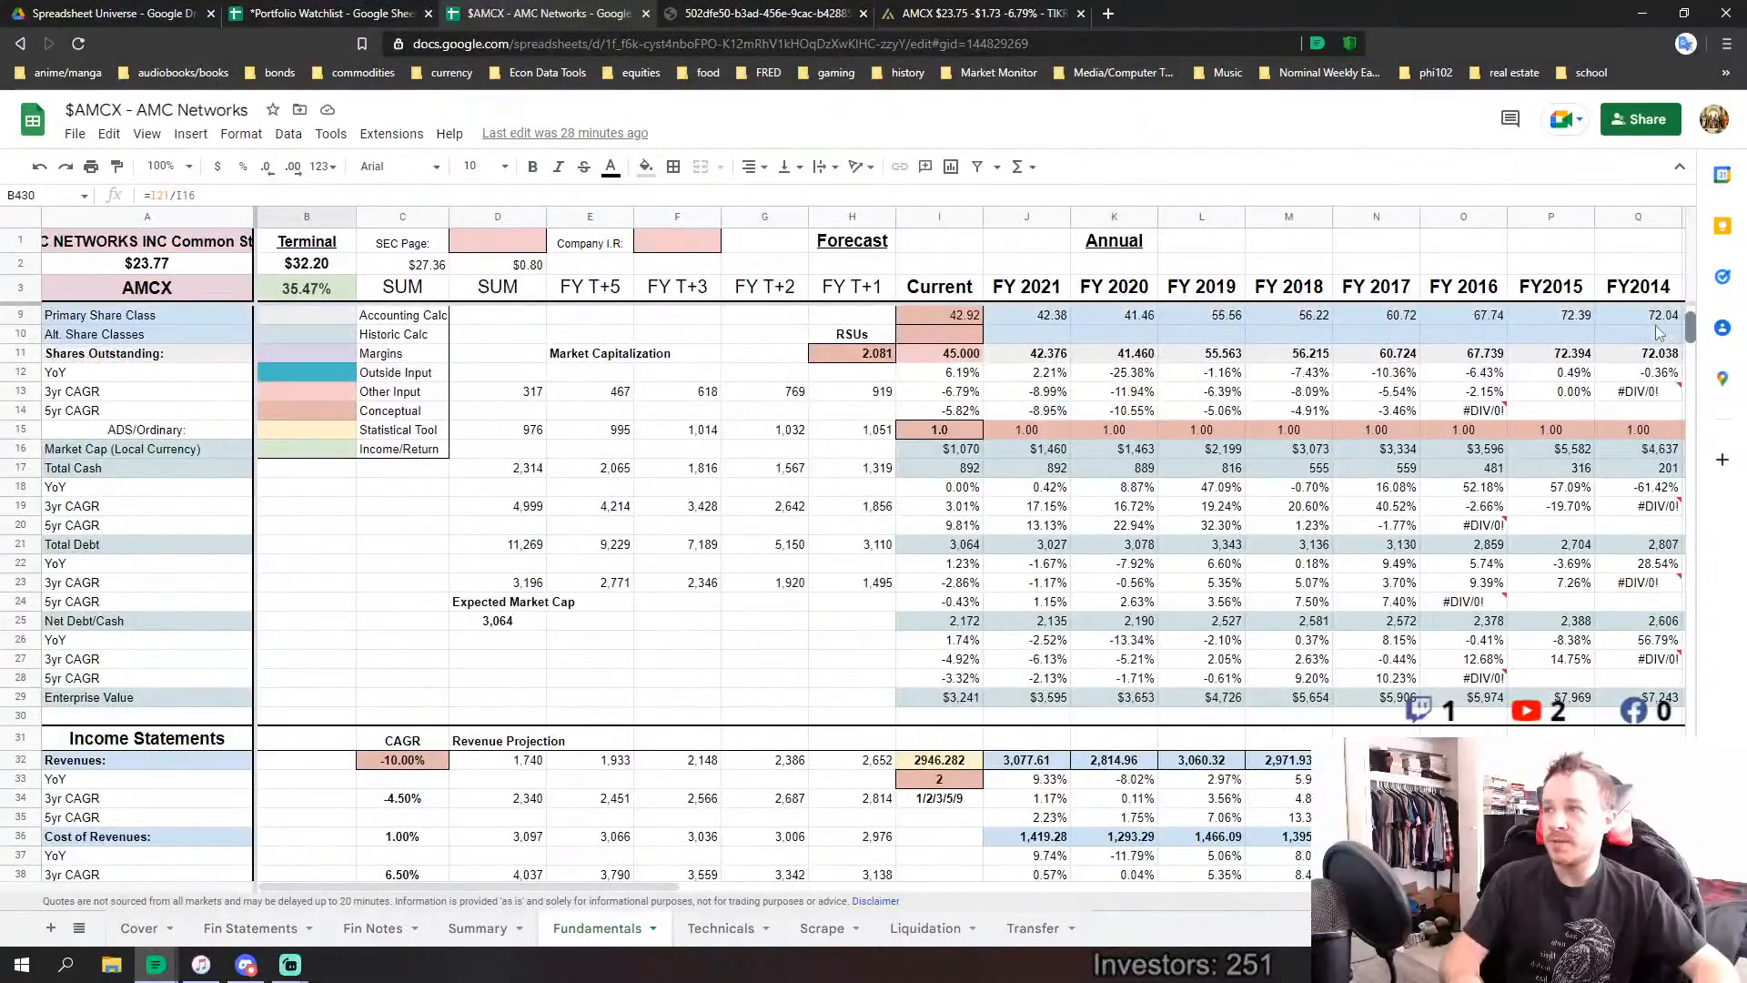
scroll(1659, 333, up, 2)
scroll(1670, 314, down, 20)
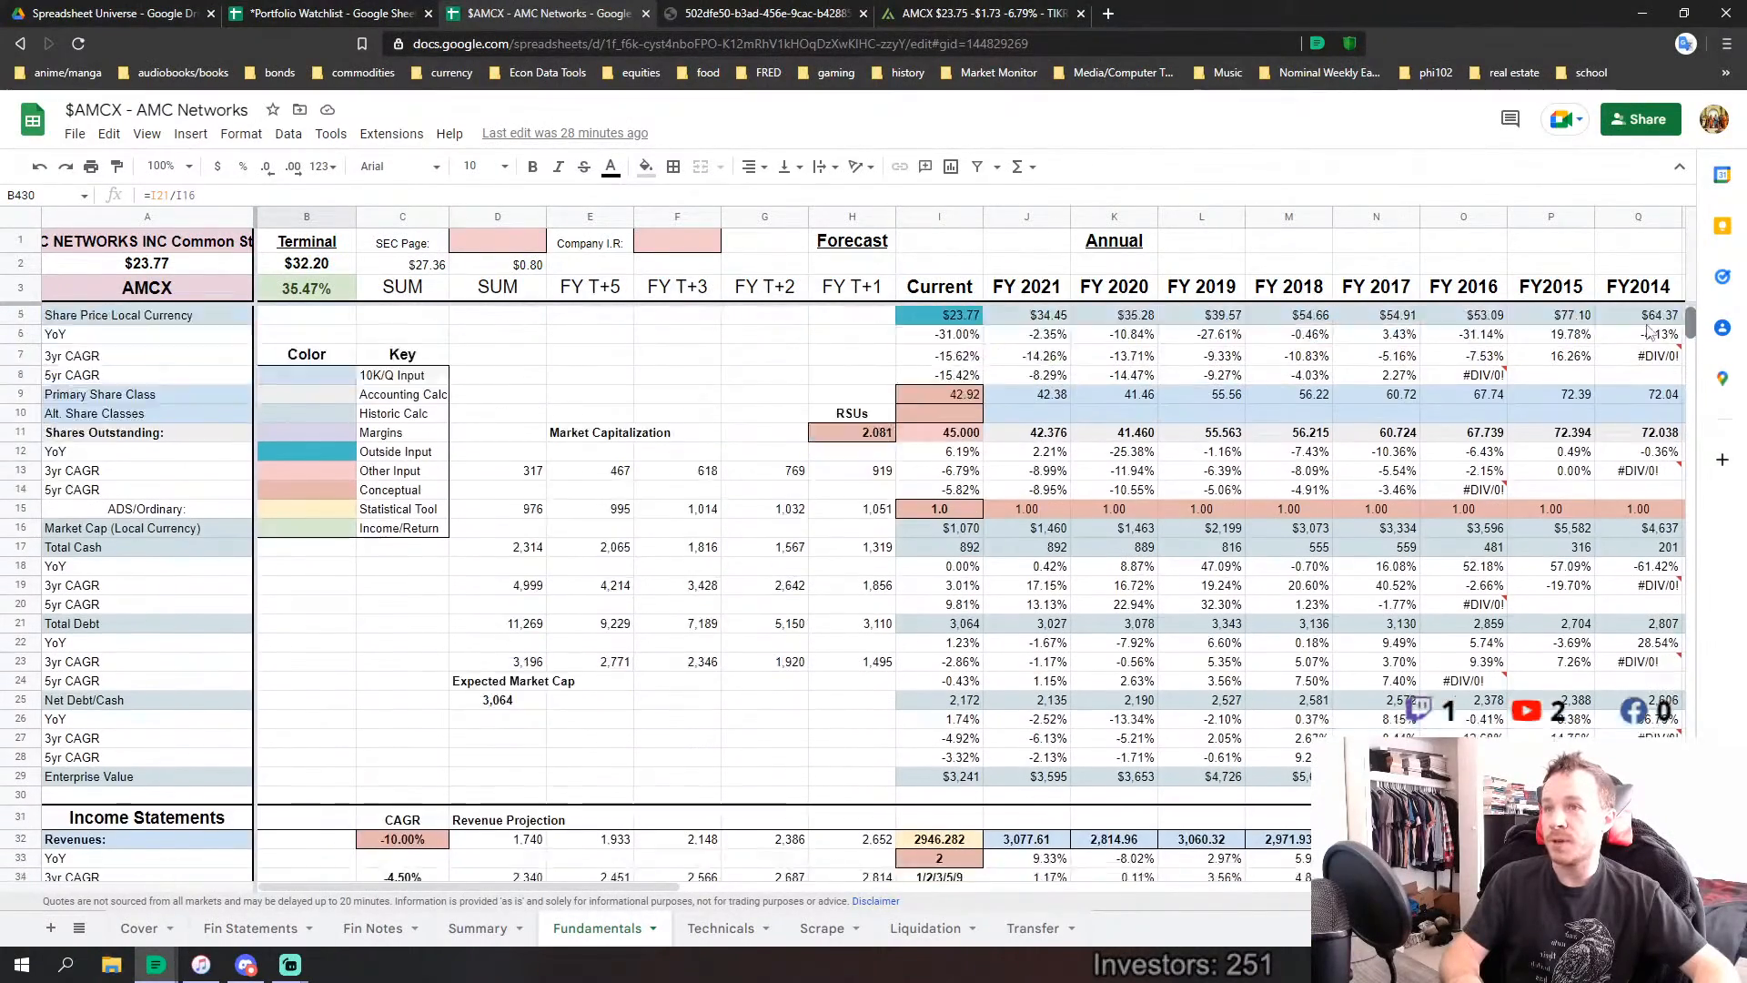
scroll(1128, 719, up, 12)
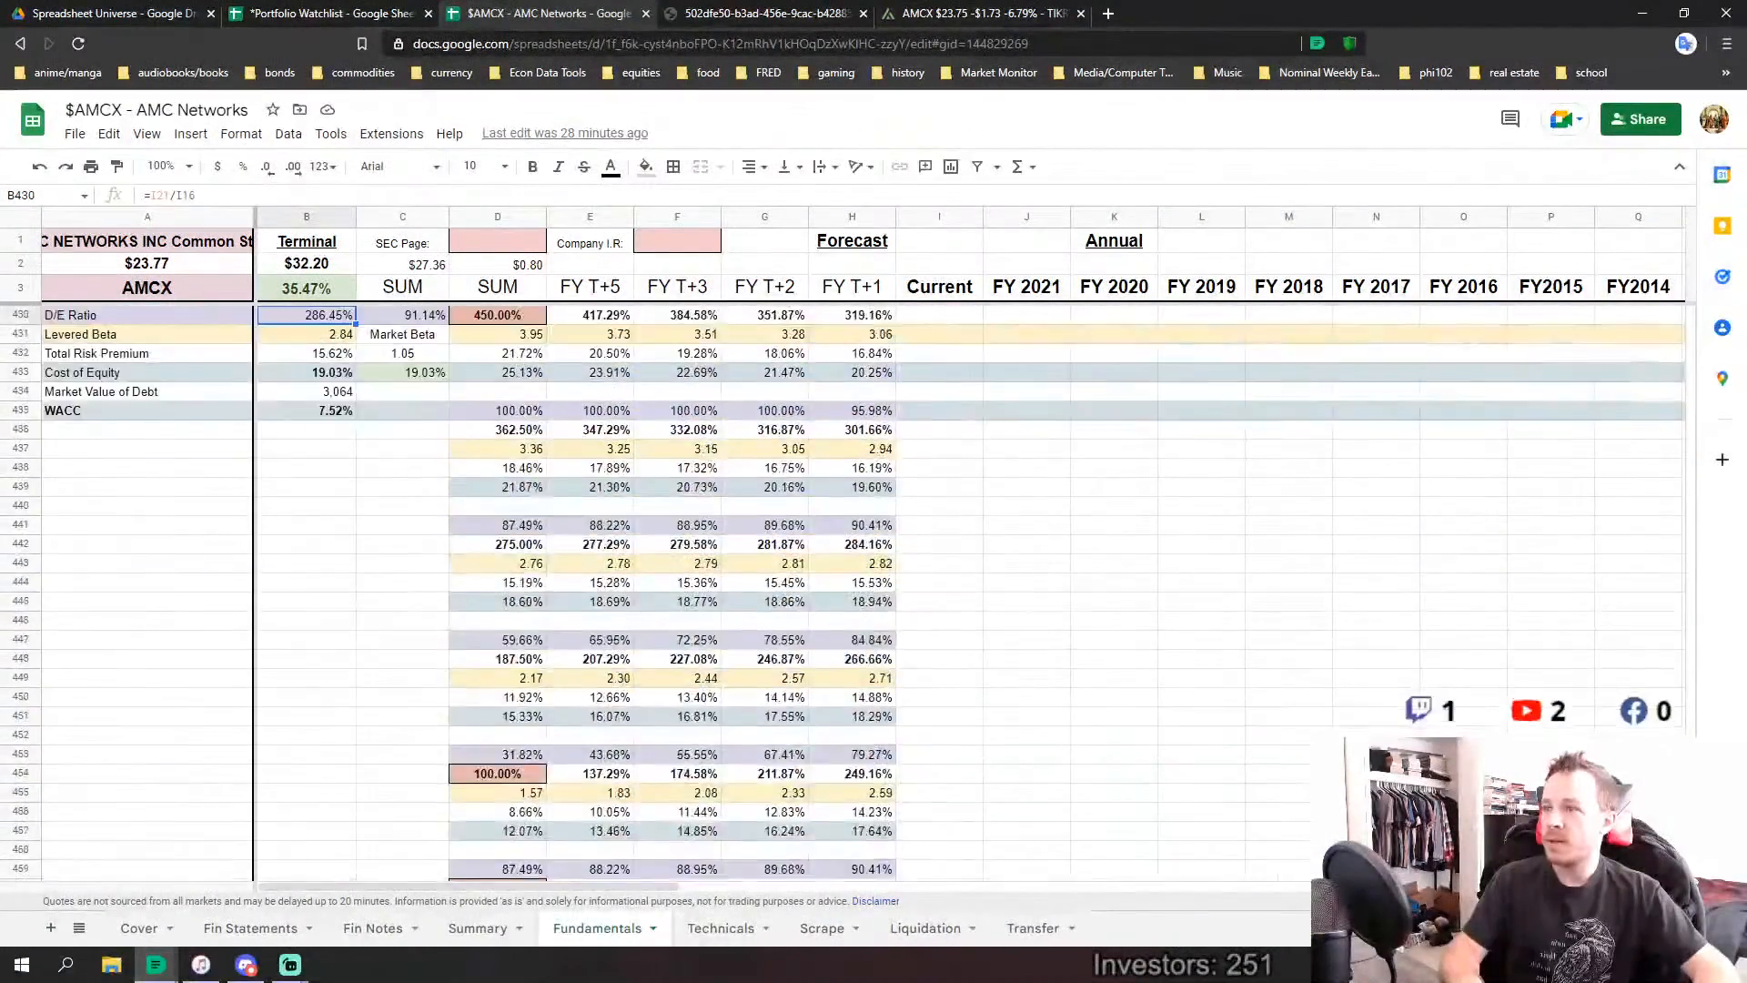
Inspect the Cost of Equity and the forecast leverage scenarios under Leverage & Discount, continuing to the Debt table.
scroll(1128, 719, down, 1)
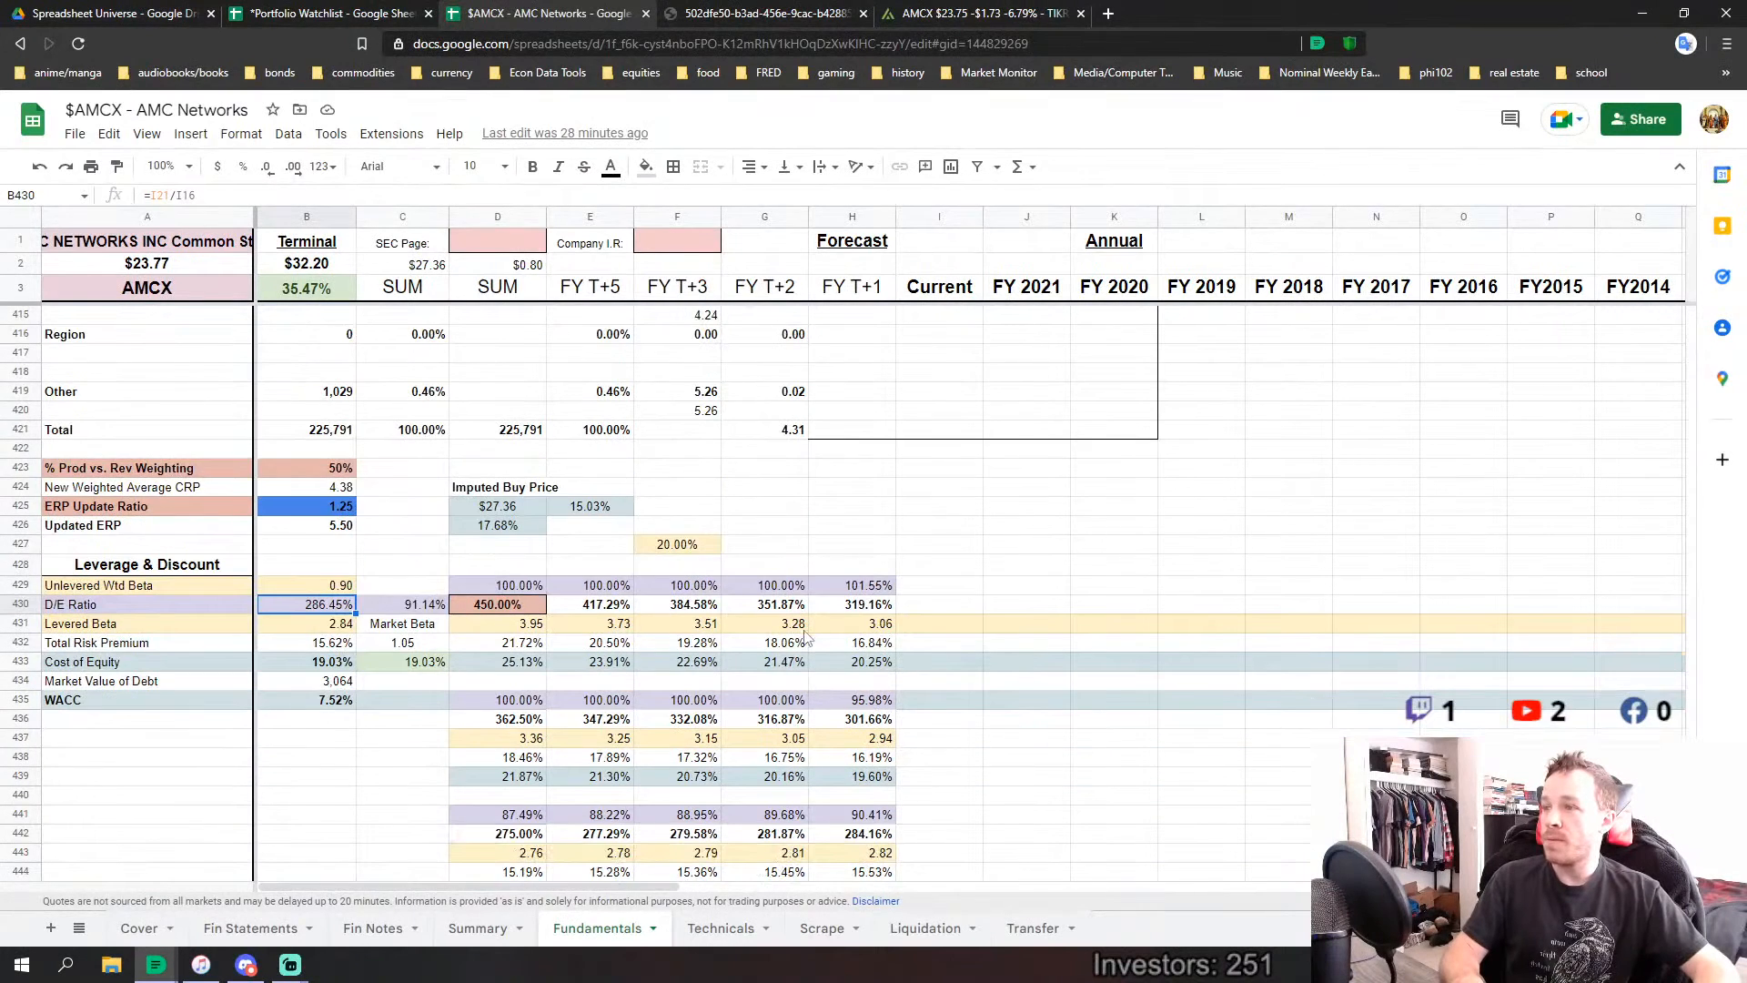
scroll(498, 628, down, 2)
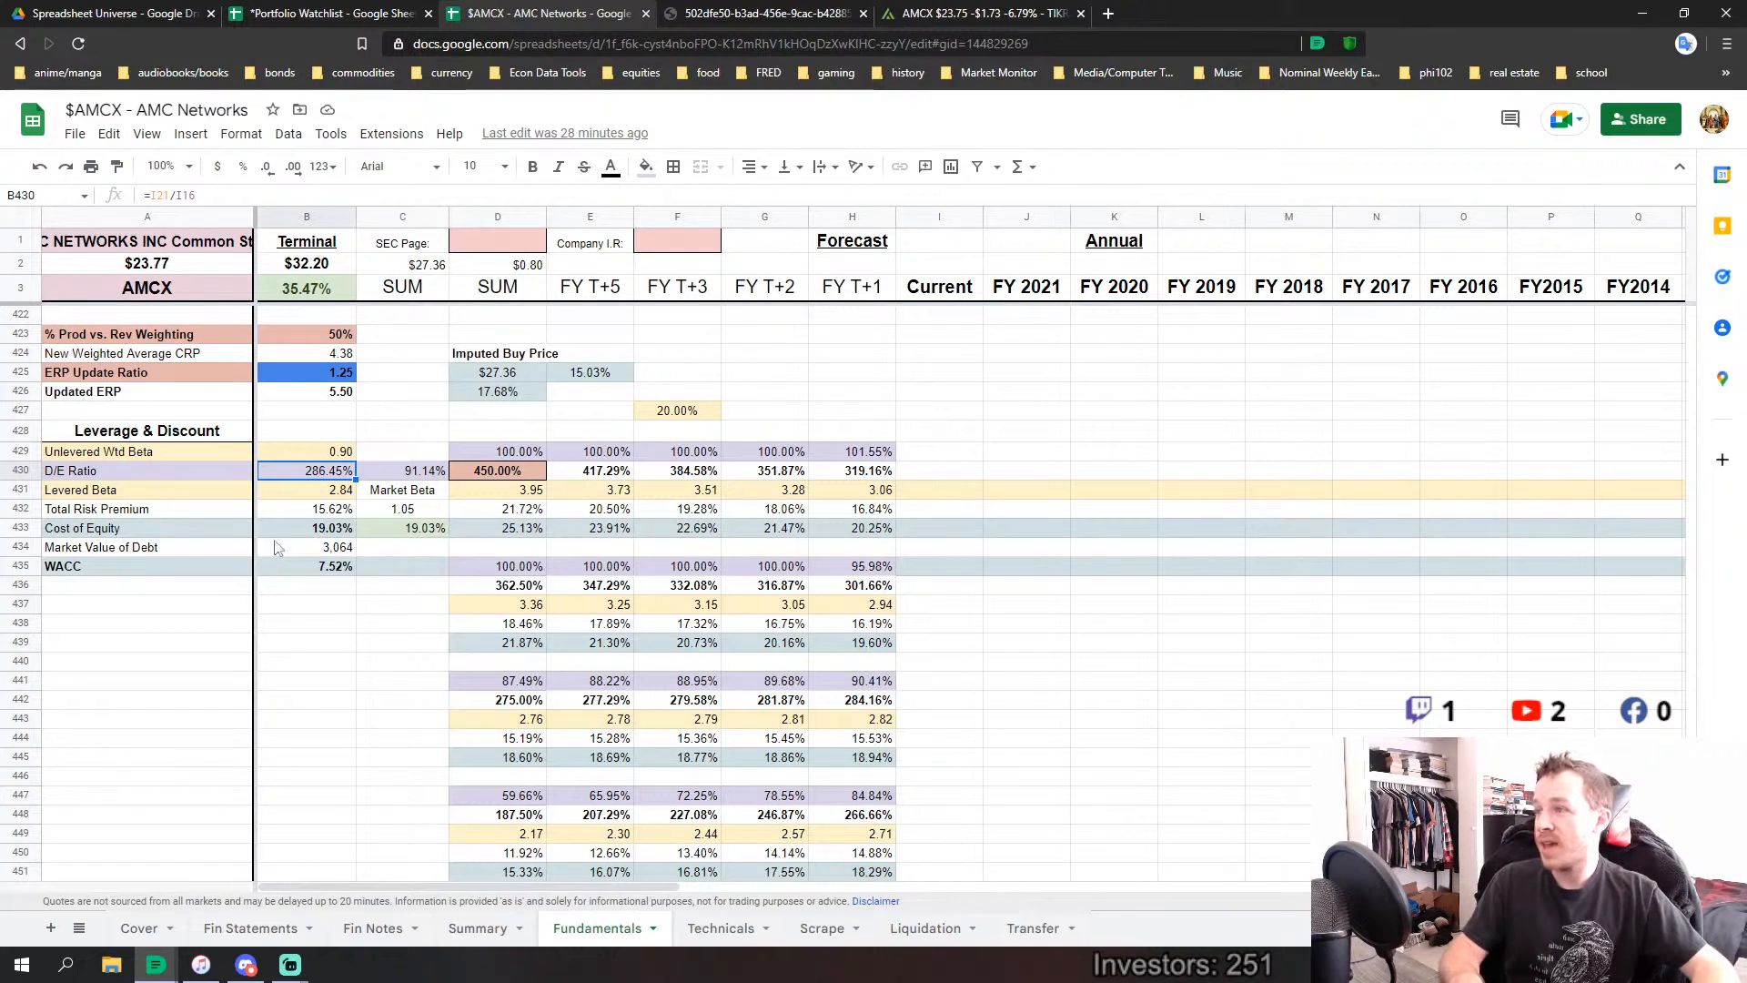
click(322, 534)
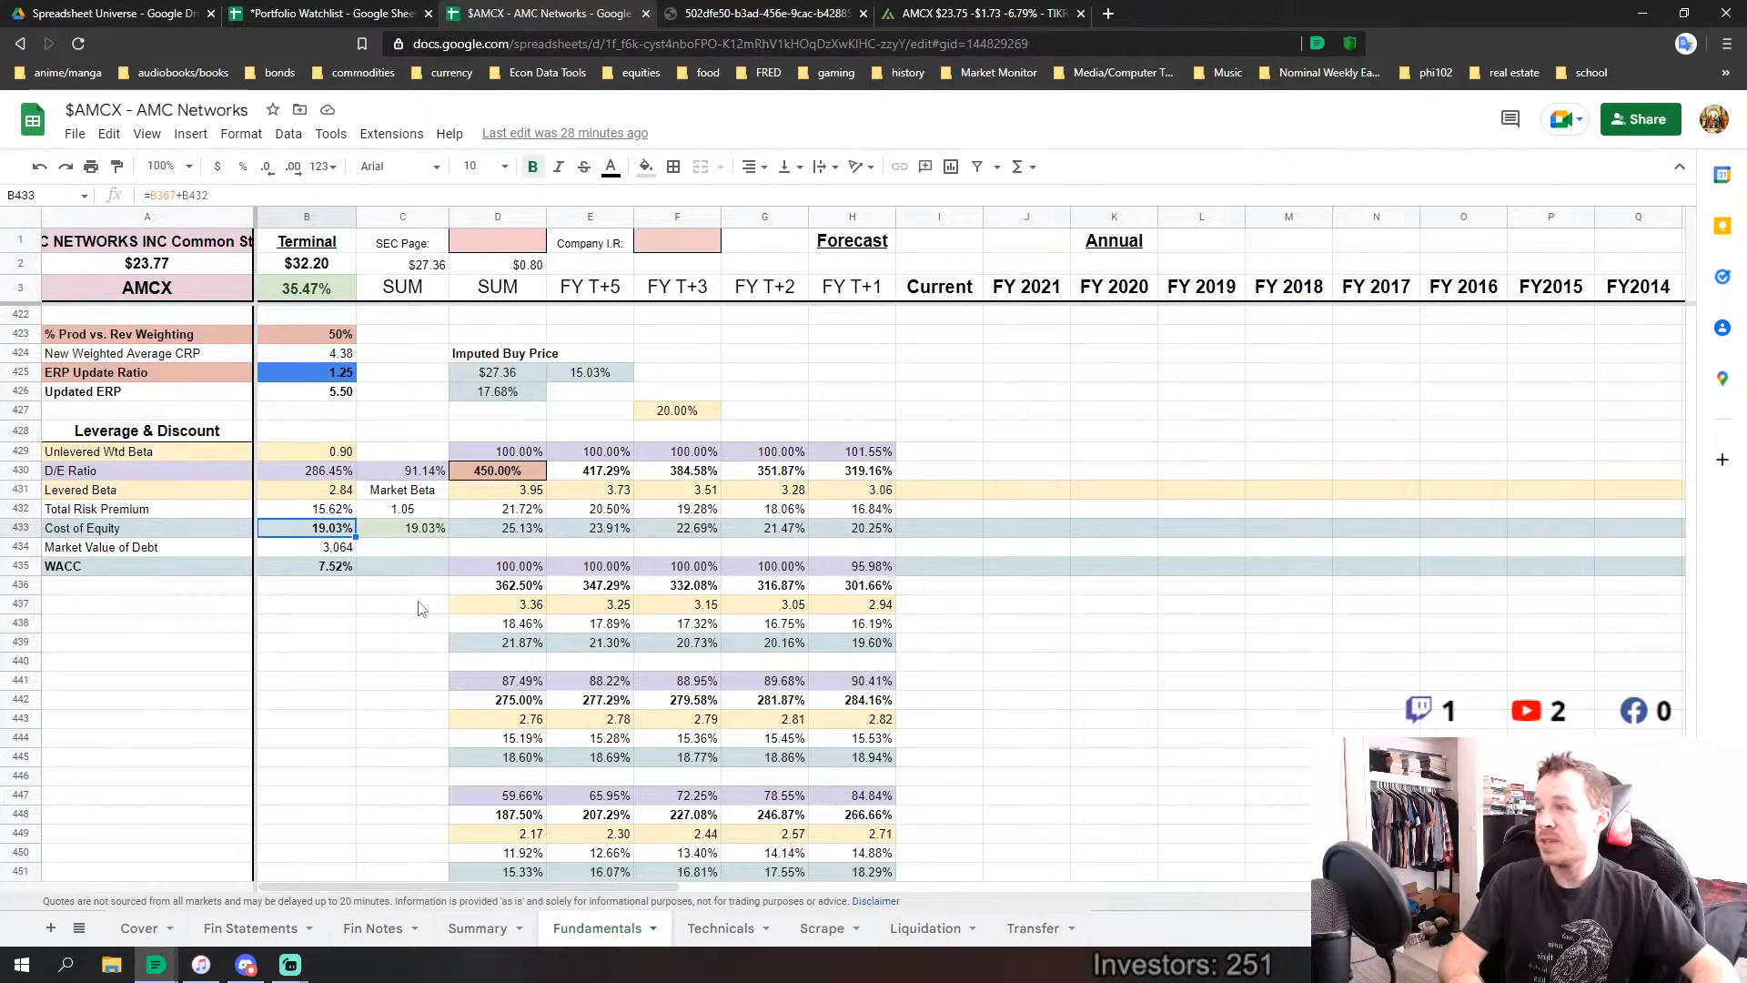
scroll(422, 605, down, 1)
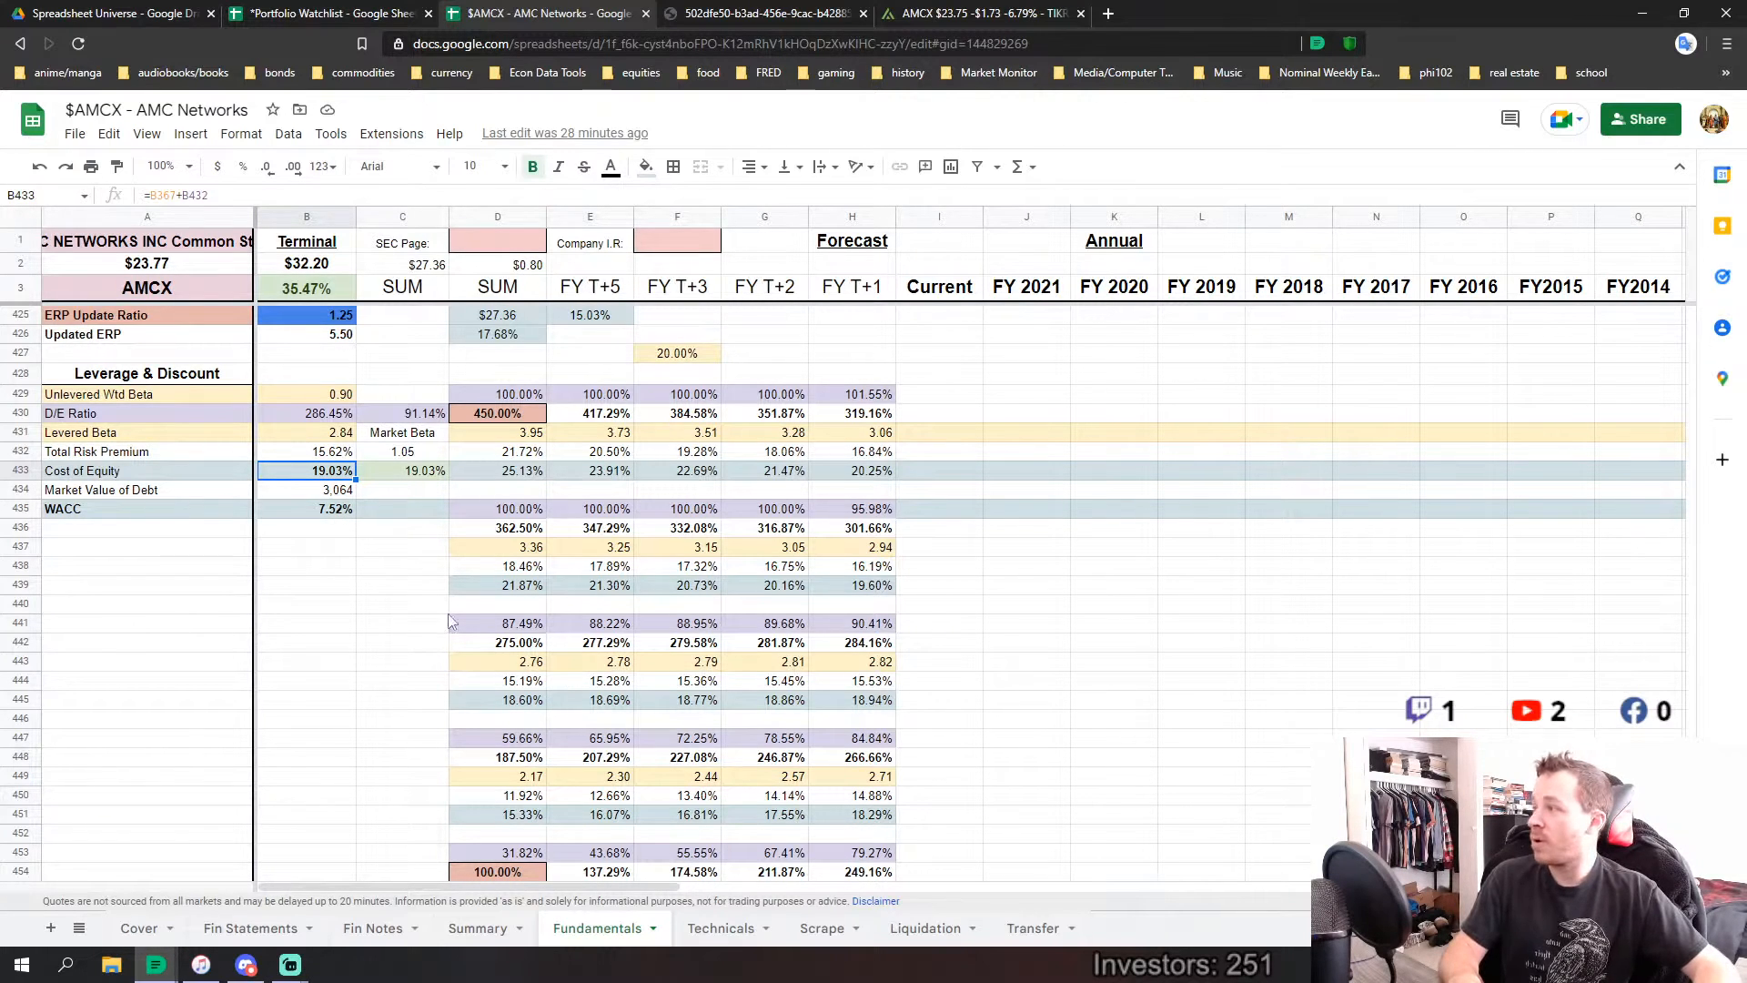
click(432, 686)
click(939, 702)
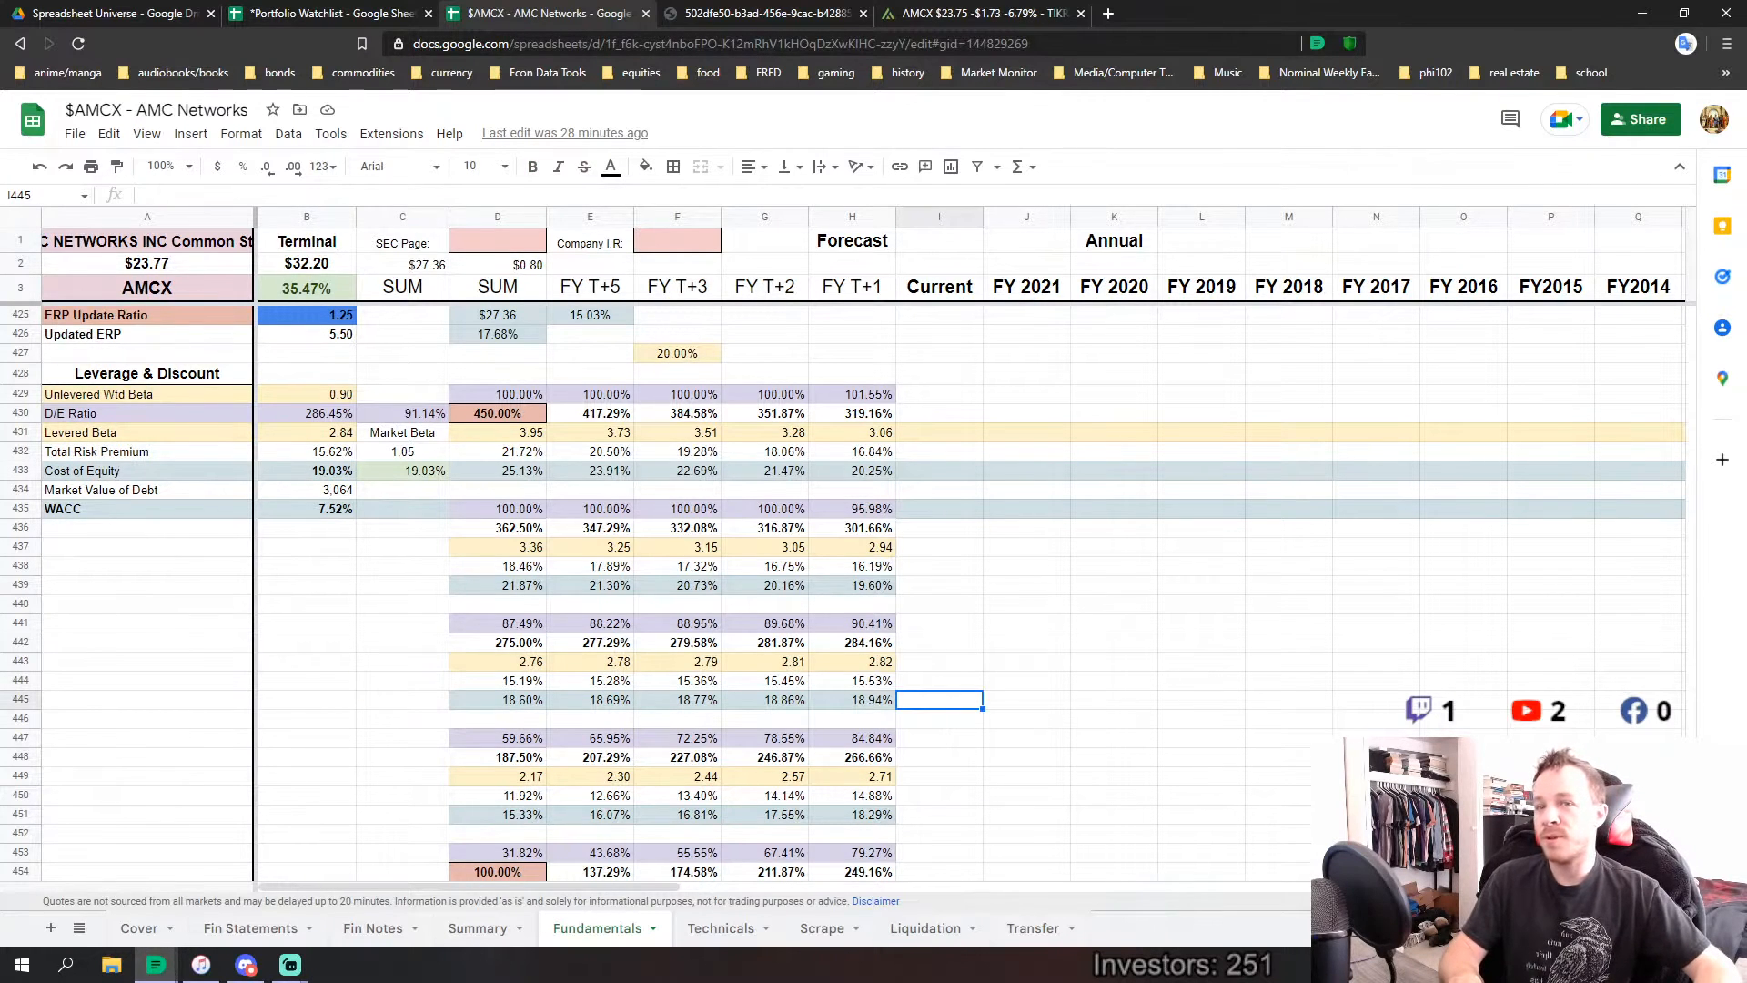
scroll(939, 637, up, 4)
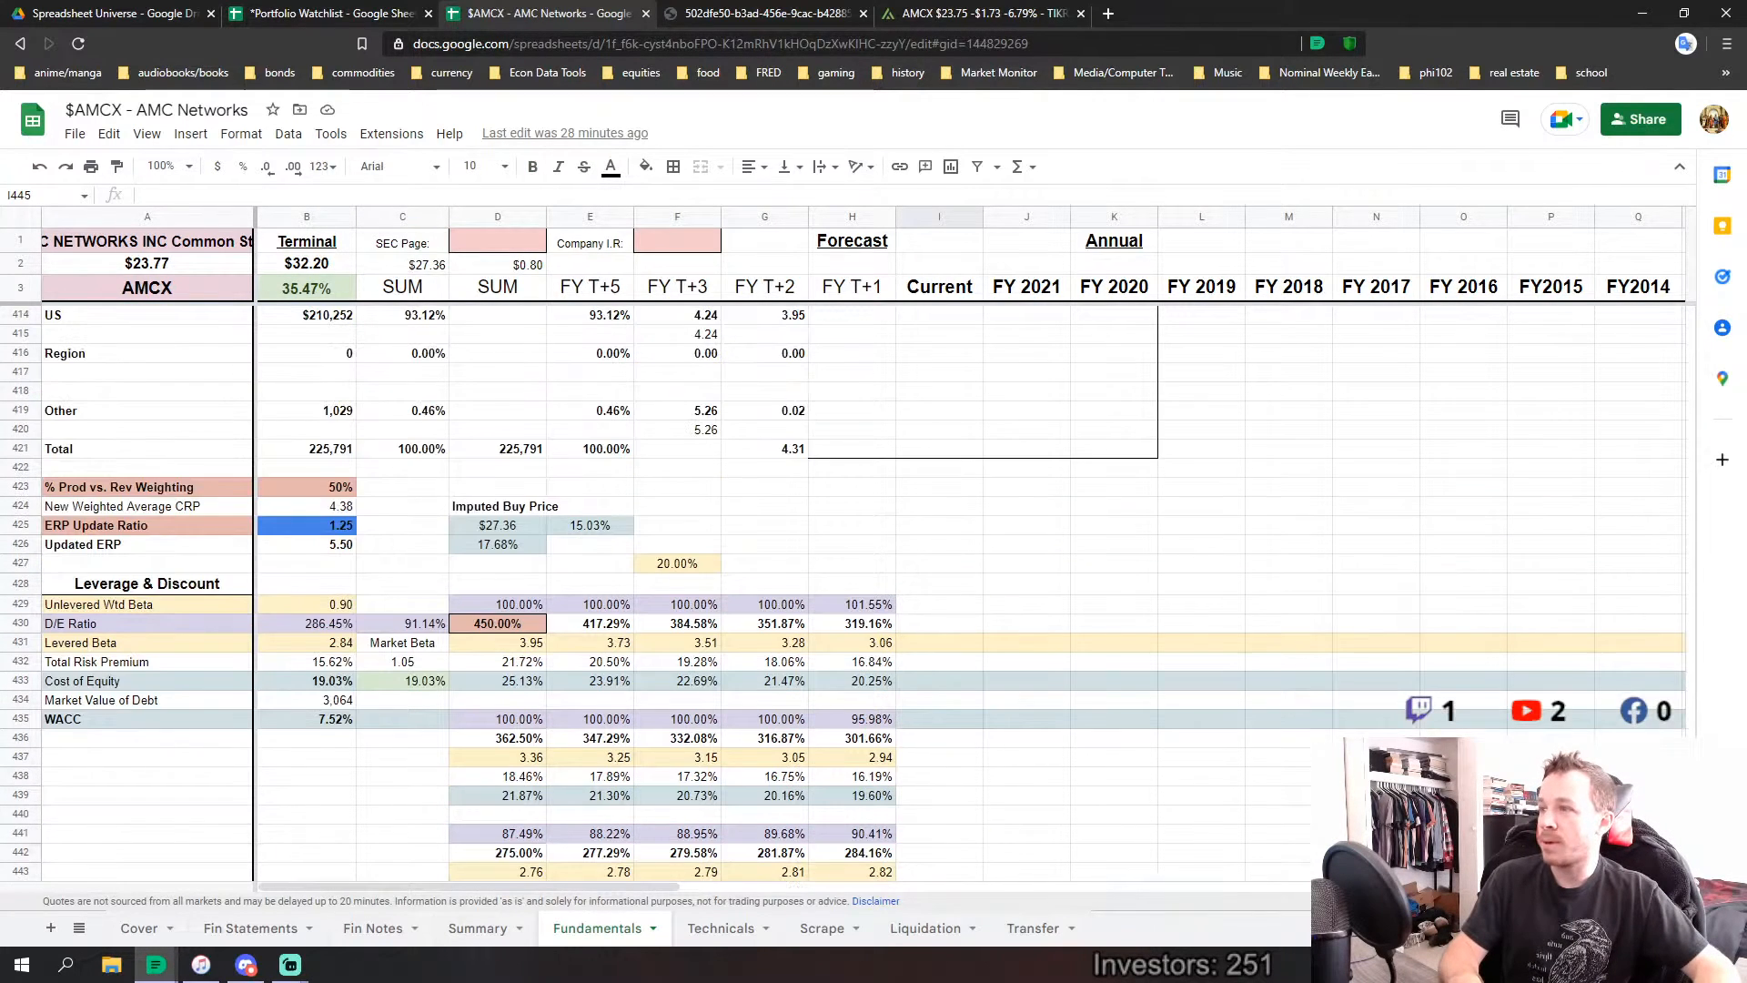
scroll(939, 637, down, 14)
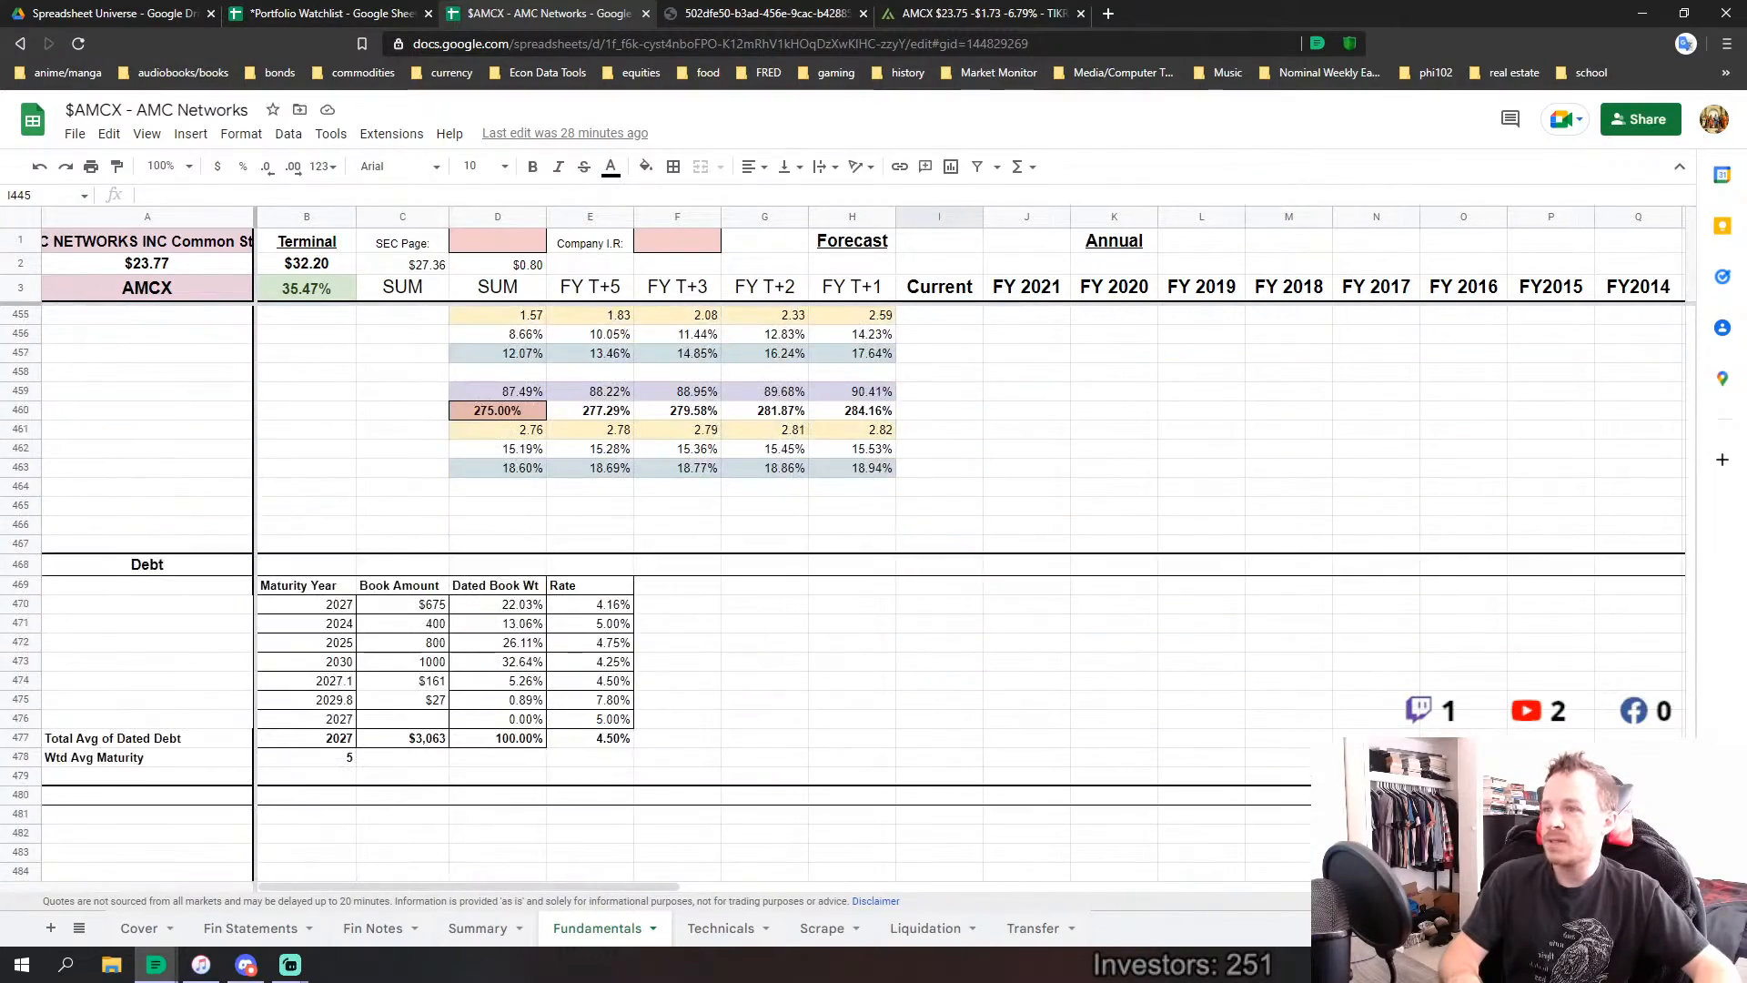
scroll(939, 637, up, 5)
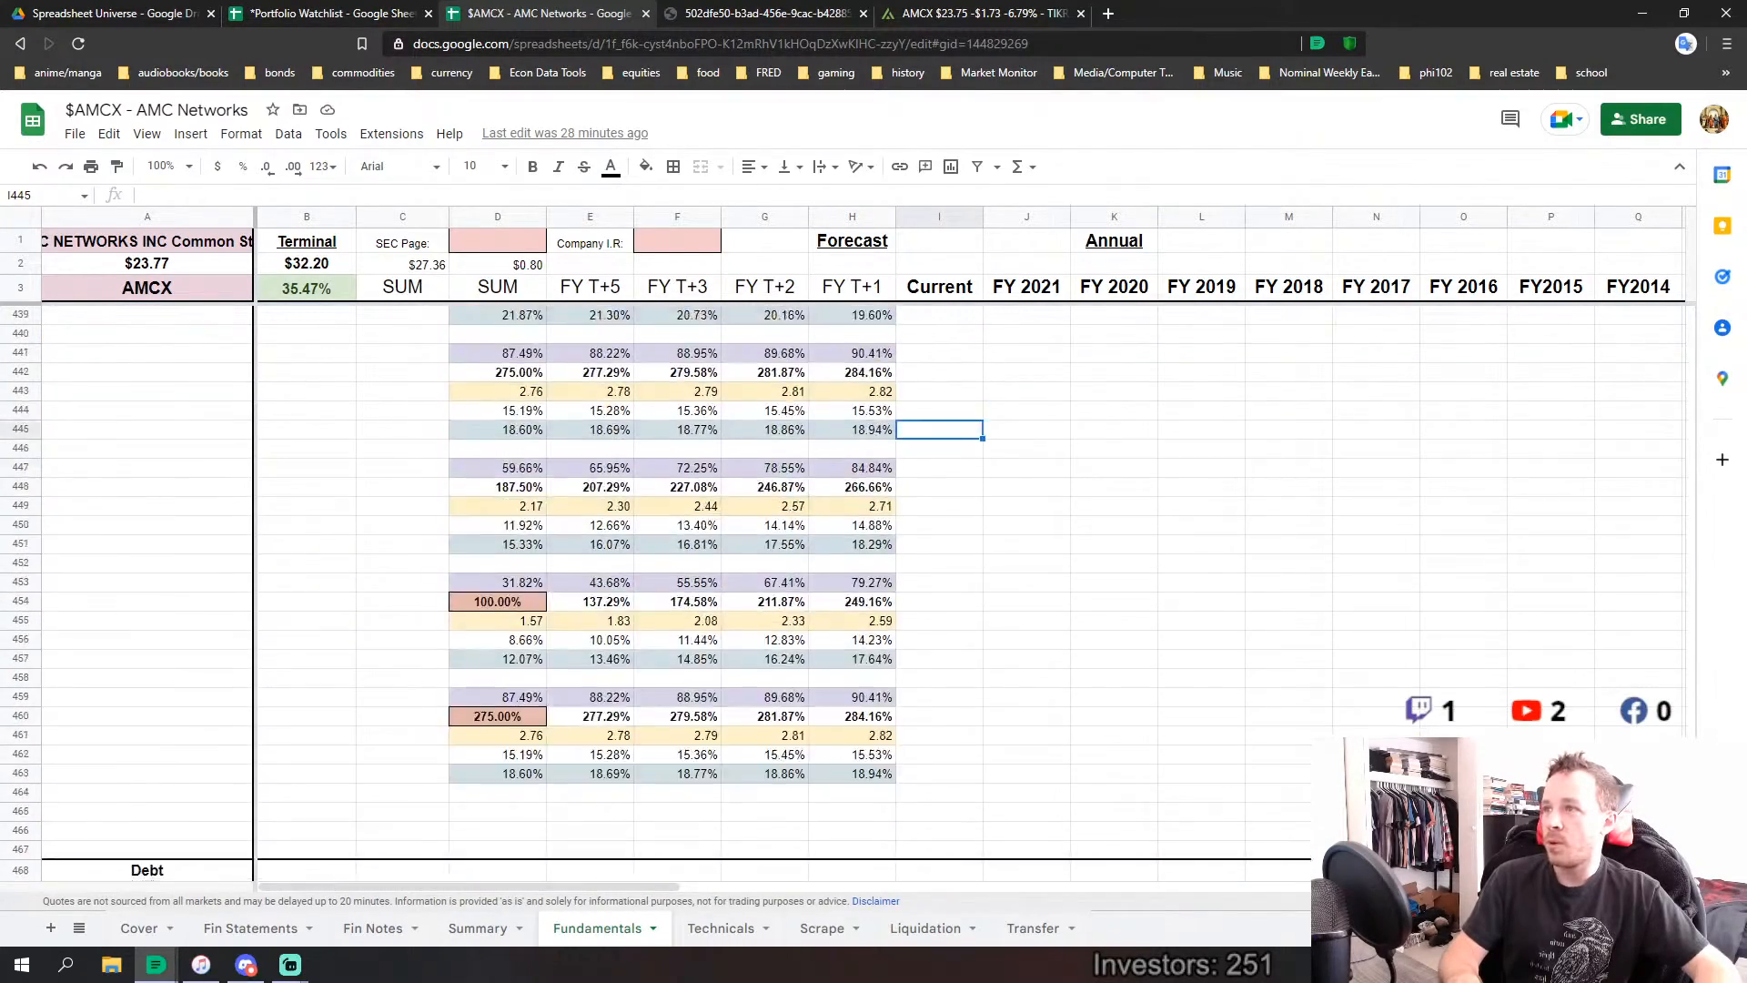
Review the annual Revenues and Gross Margin rows of the Income Statements section from FY2012 to FY 2021.
scroll(1694, 728, up, 20)
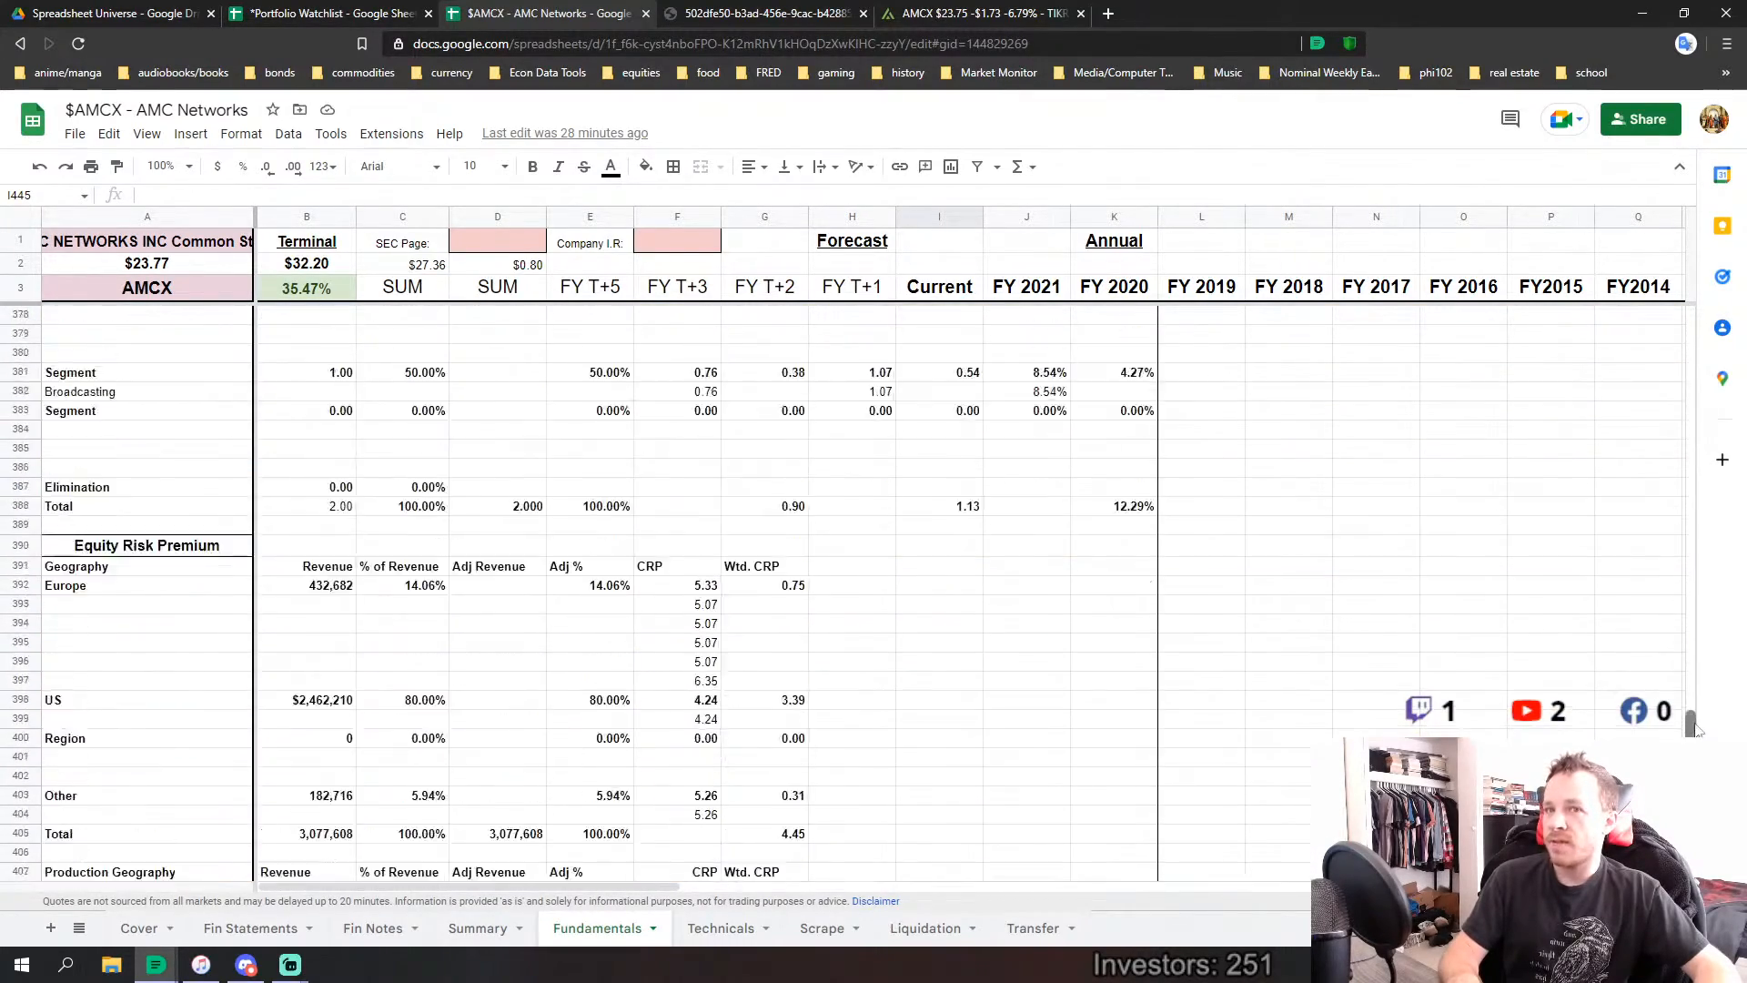
drag(1695, 728, 1685, 328)
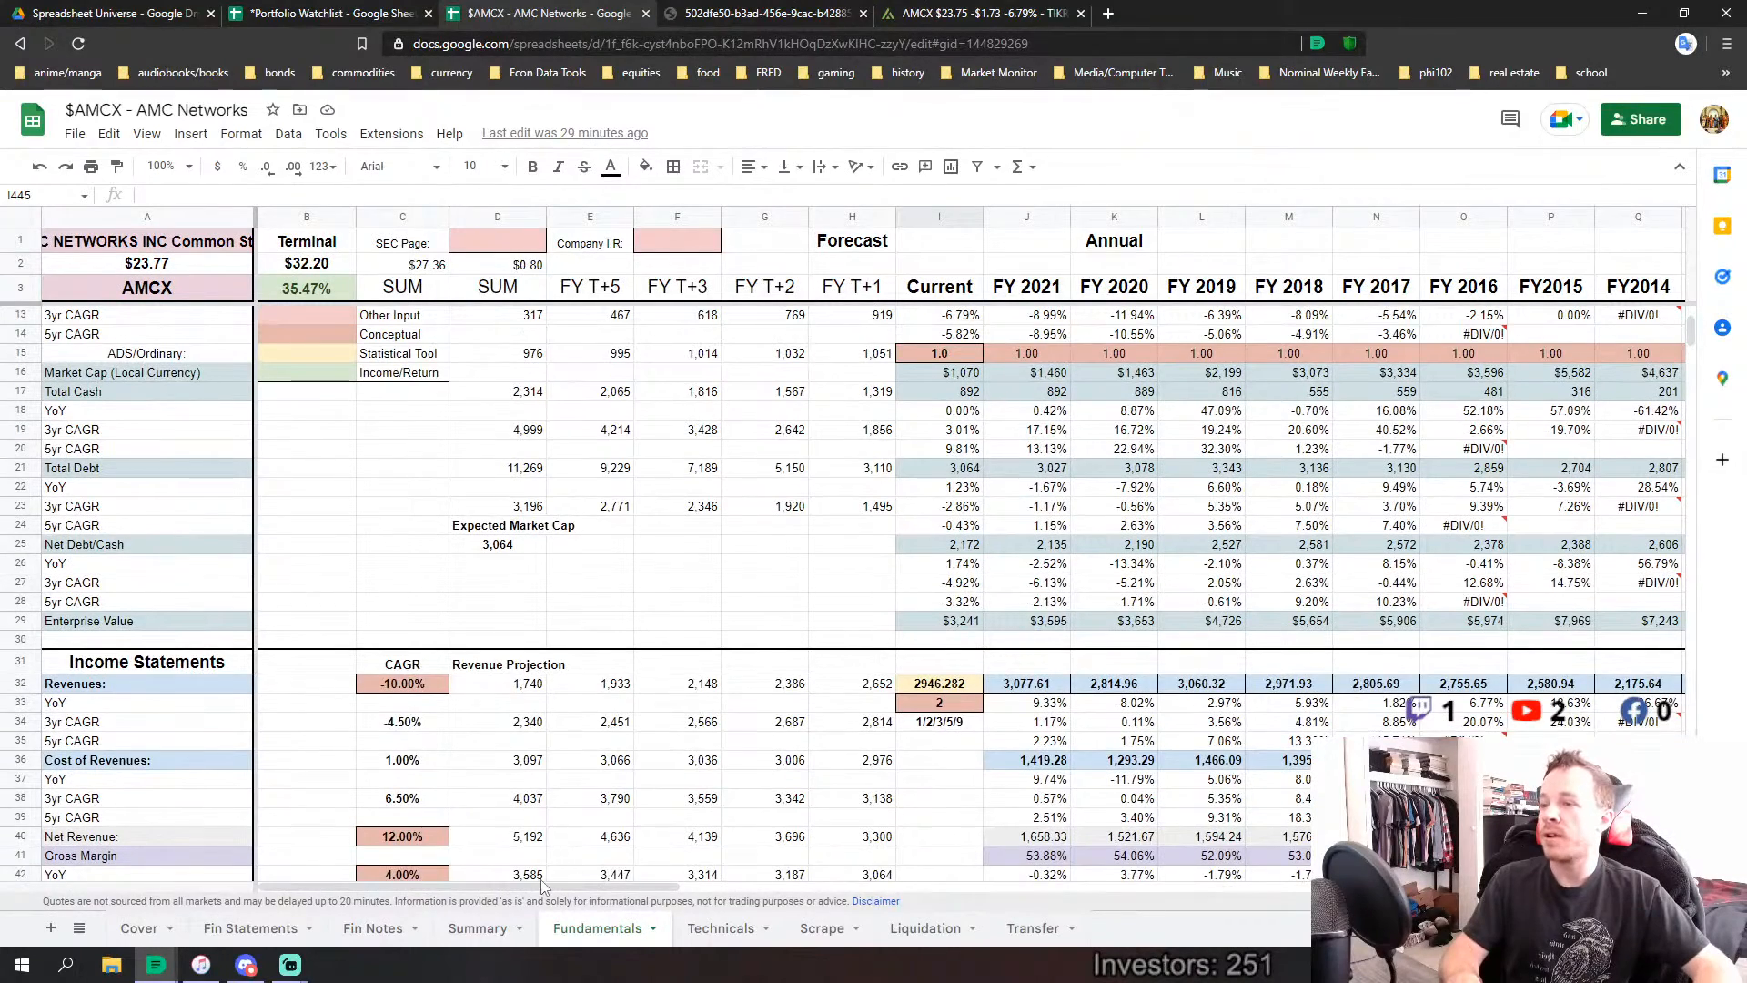
drag(543, 885, 701, 858)
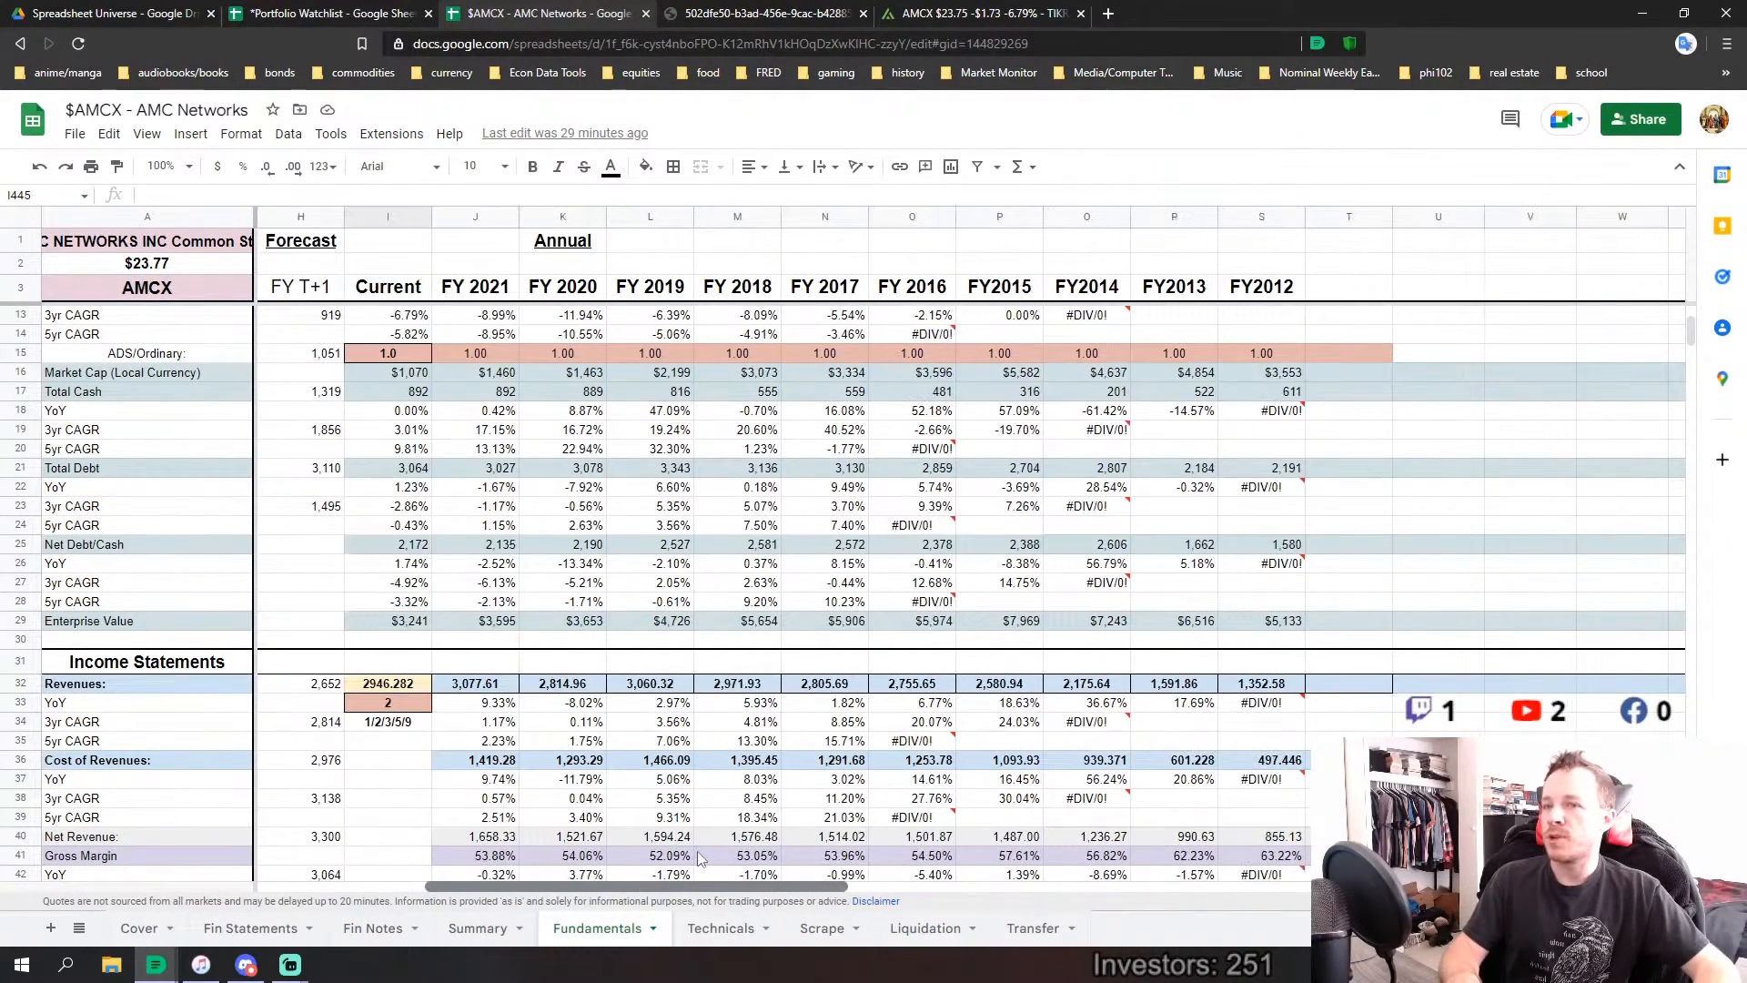
scroll(860, 687, down, 5)
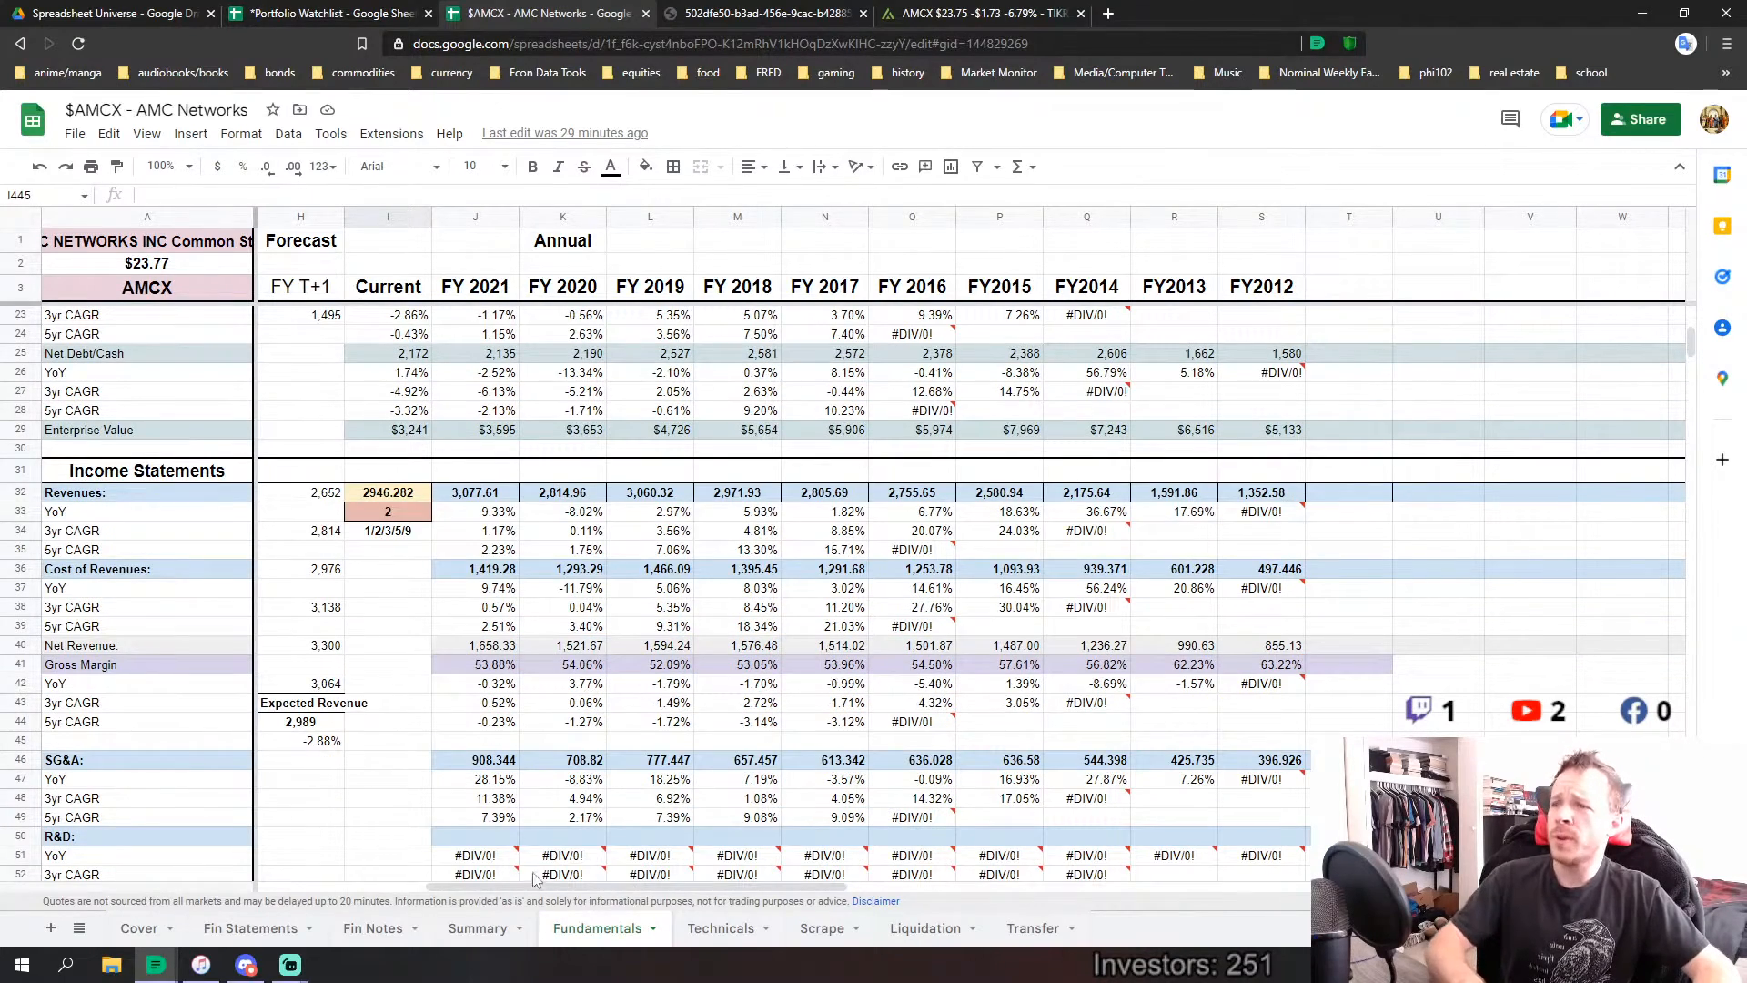
drag(526, 888, 559, 889)
scroll(641, 752, down, 3)
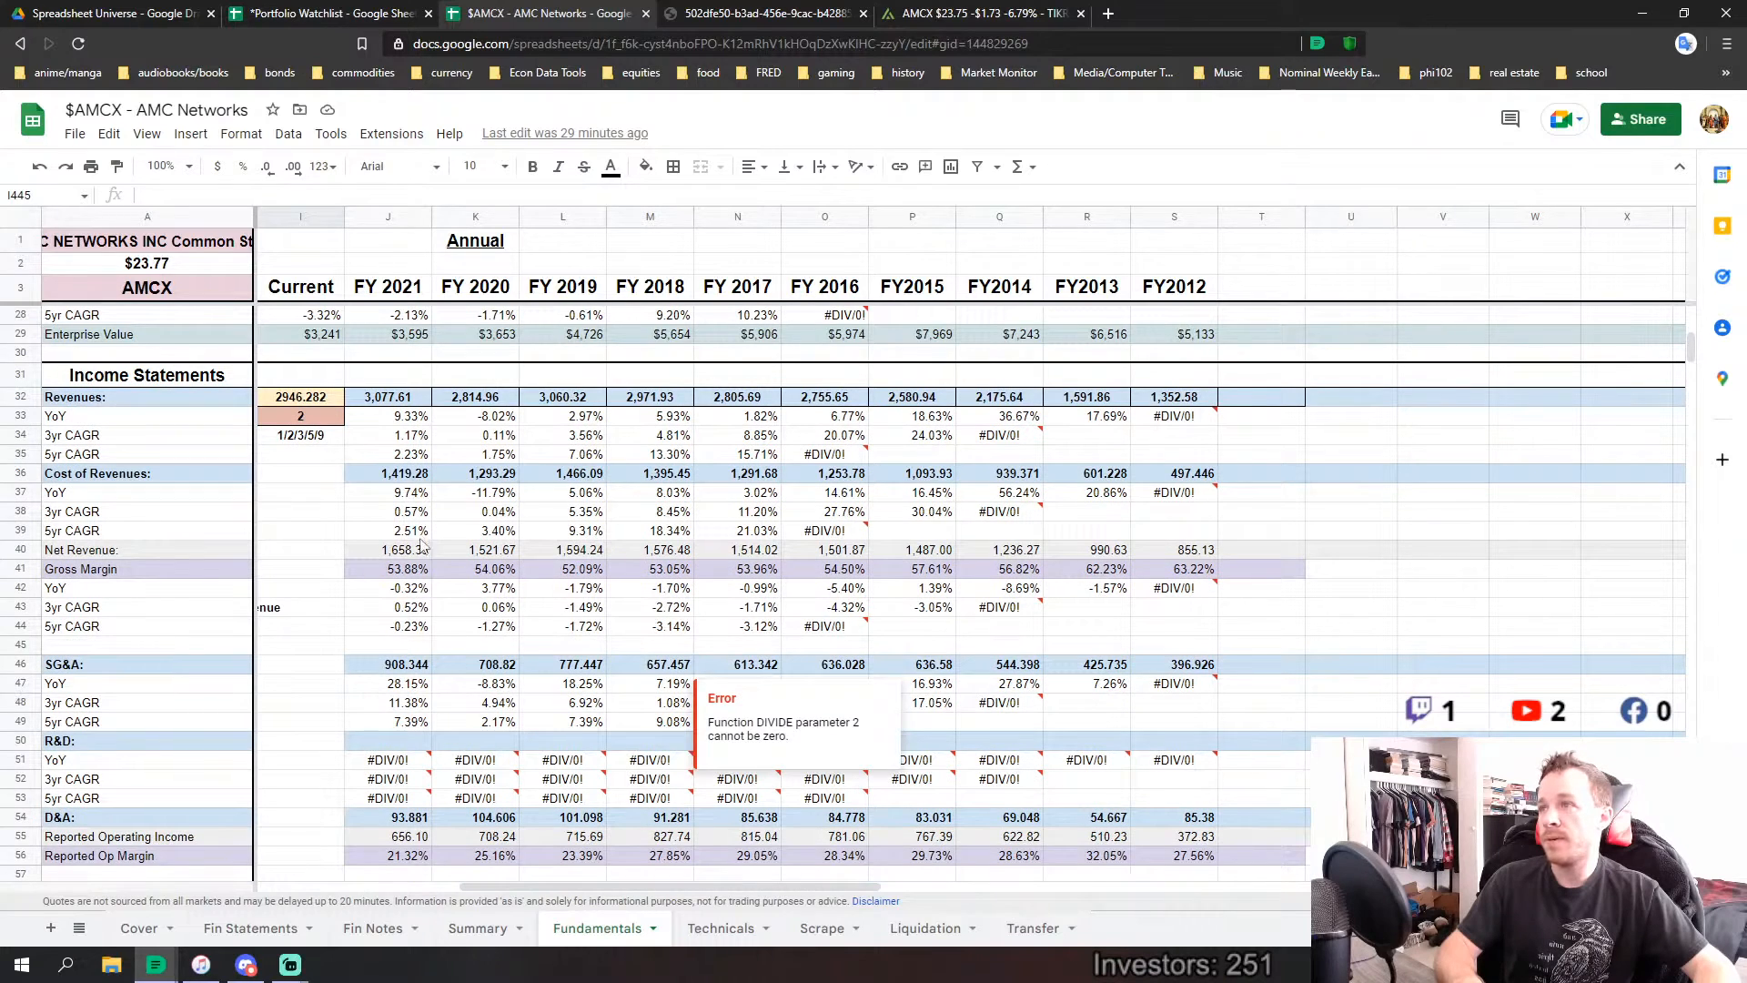
click(1177, 403)
click(390, 400)
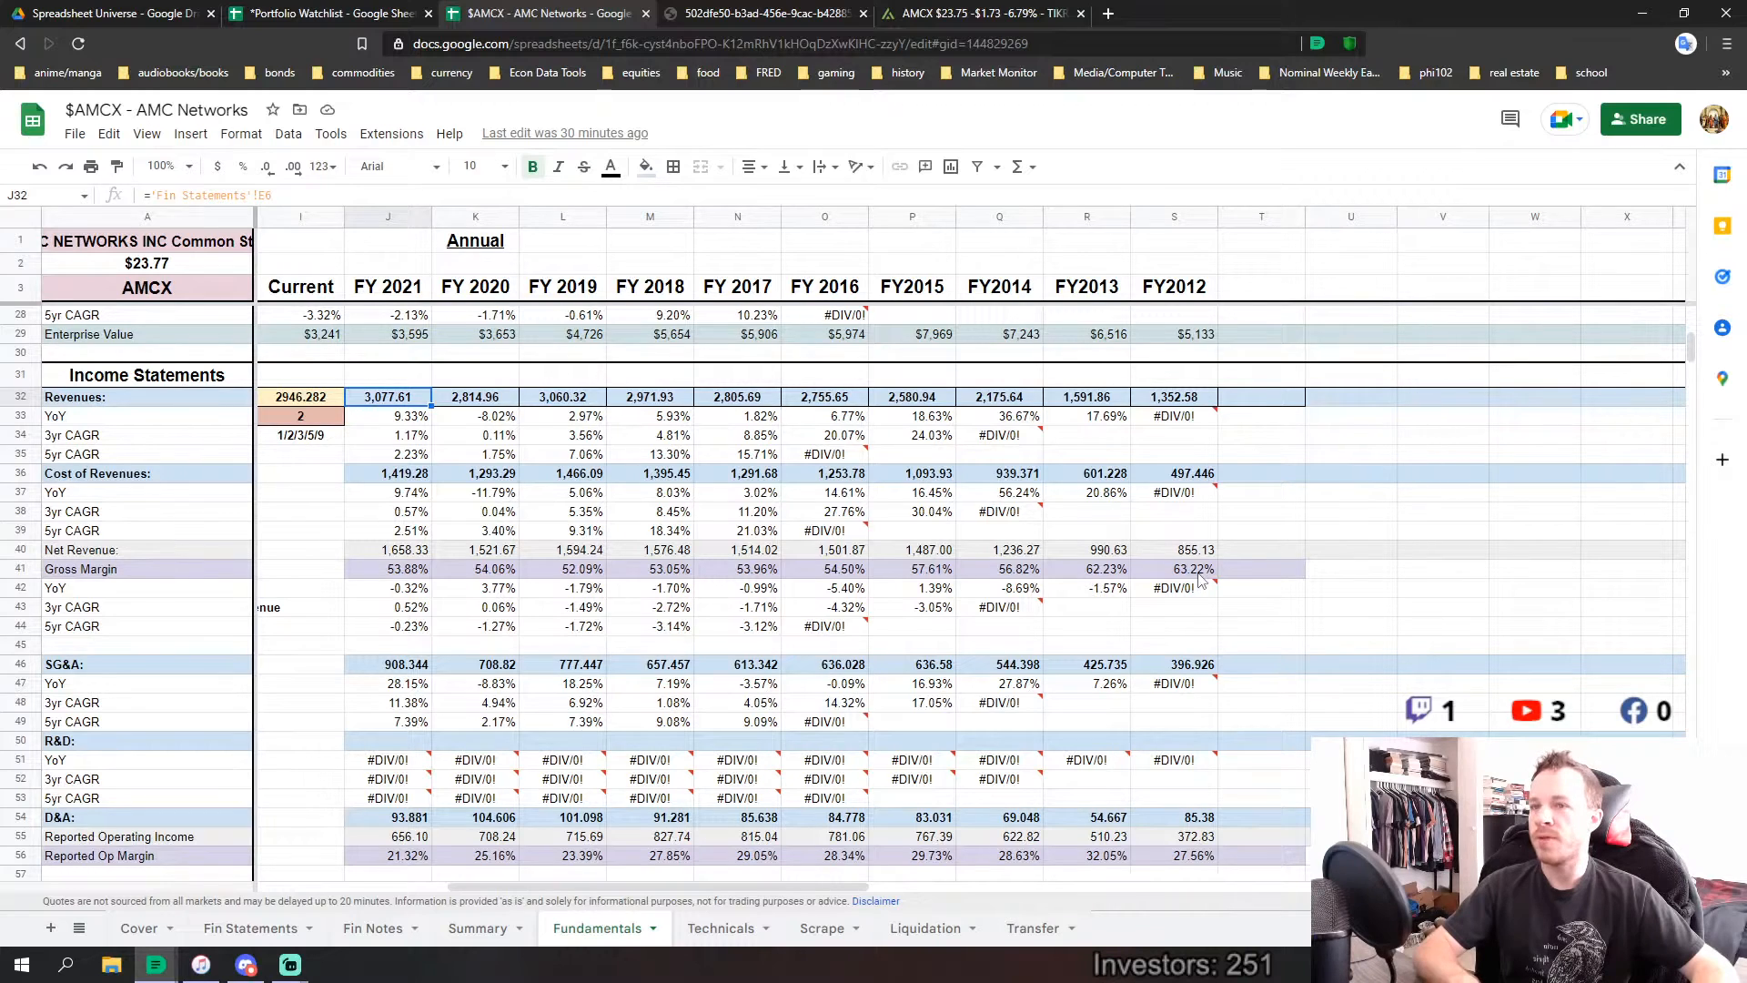
drag(1199, 573, 821, 577)
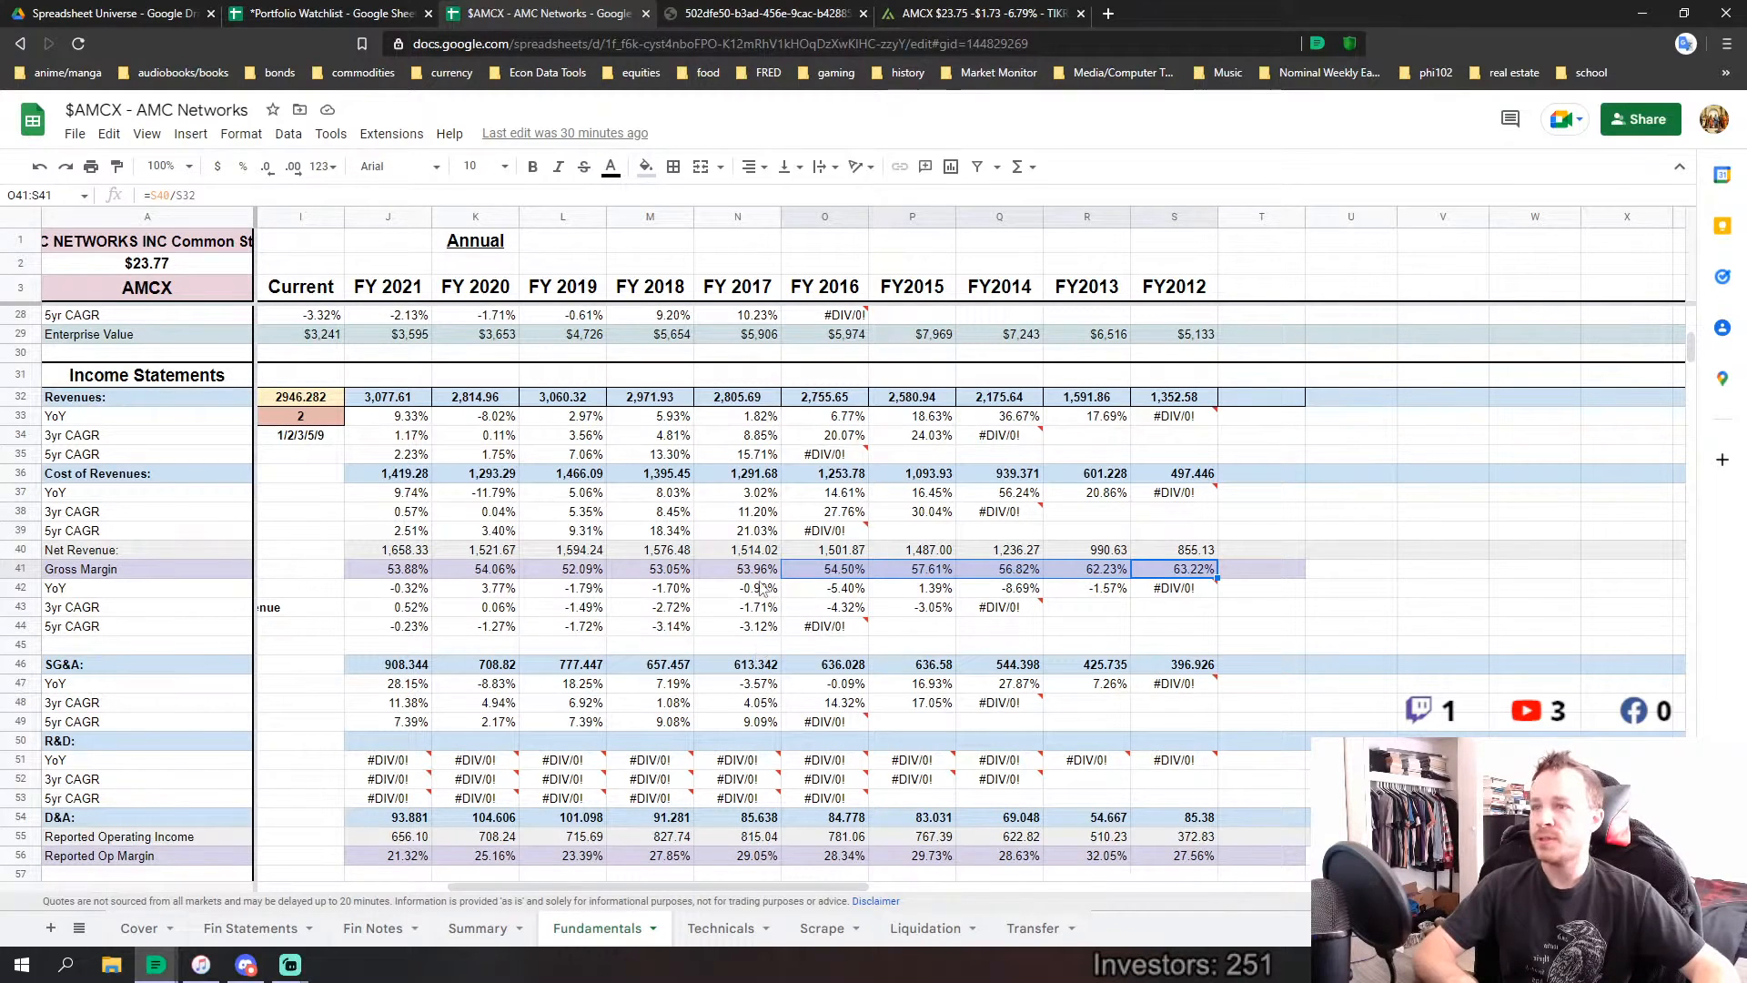
drag(758, 569, 391, 569)
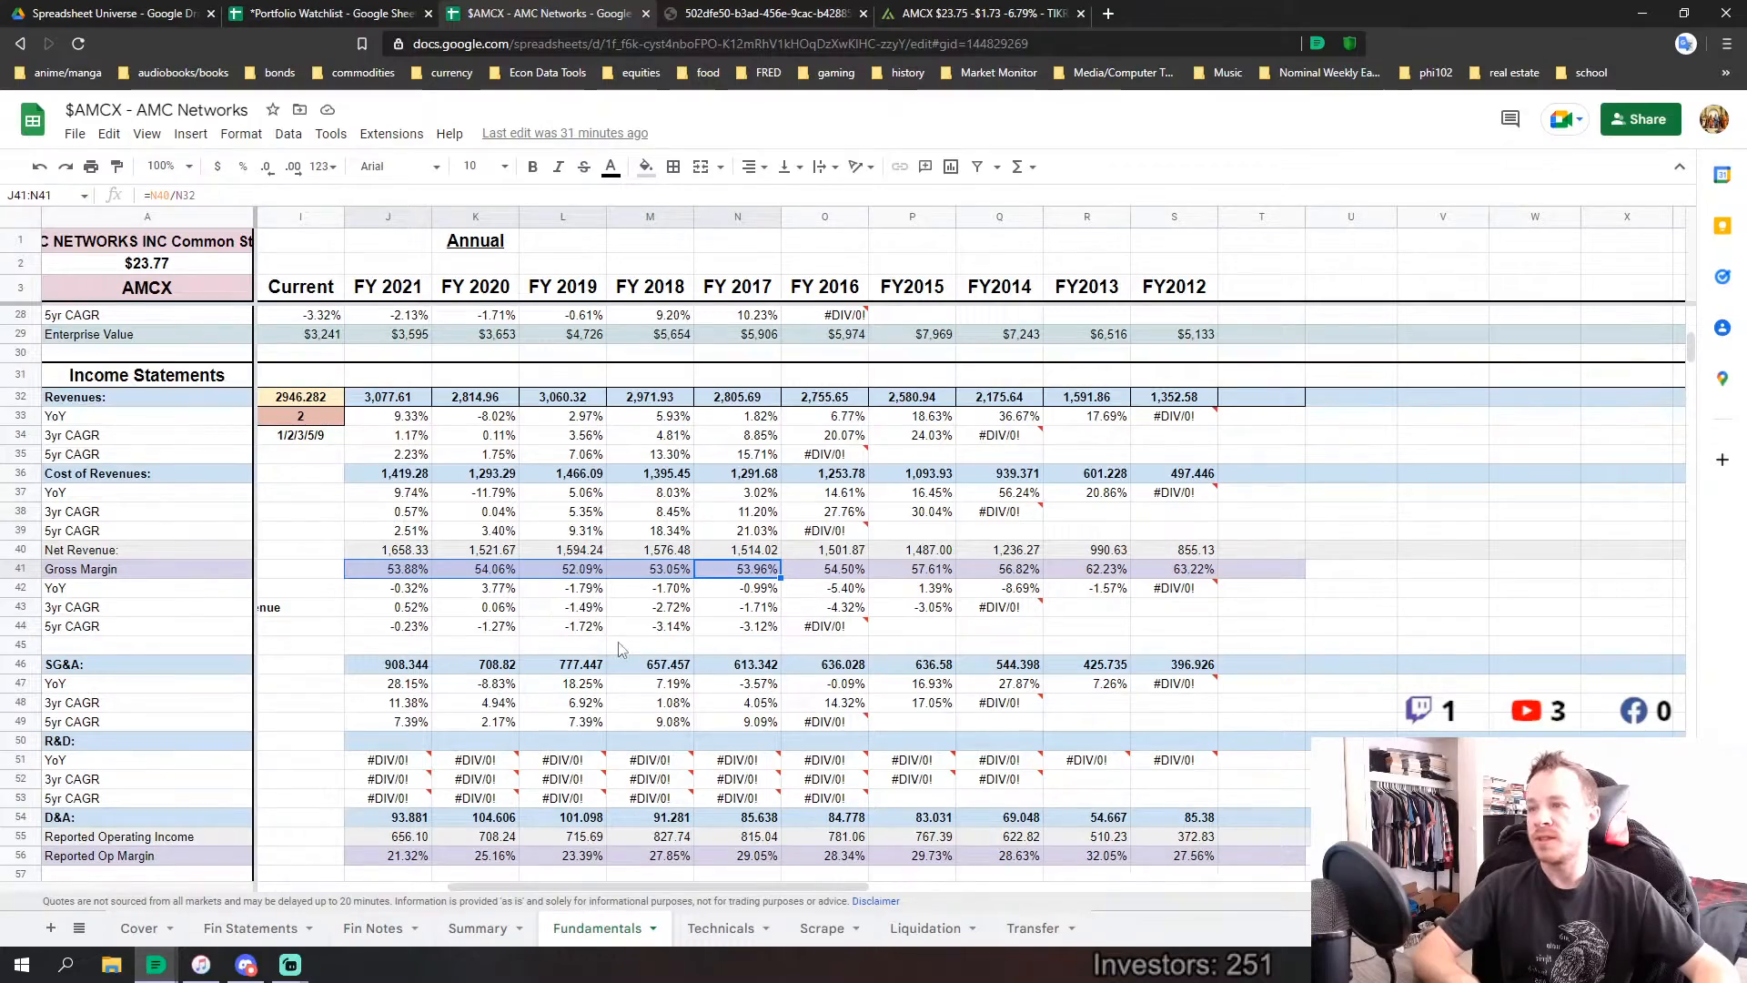
Examine the reported and corrected net income, income margin and EPS rows, including FY 2019's year-over-year corrected EPS change.
scroll(619, 648, down, 7)
scroll(619, 648, down, 5)
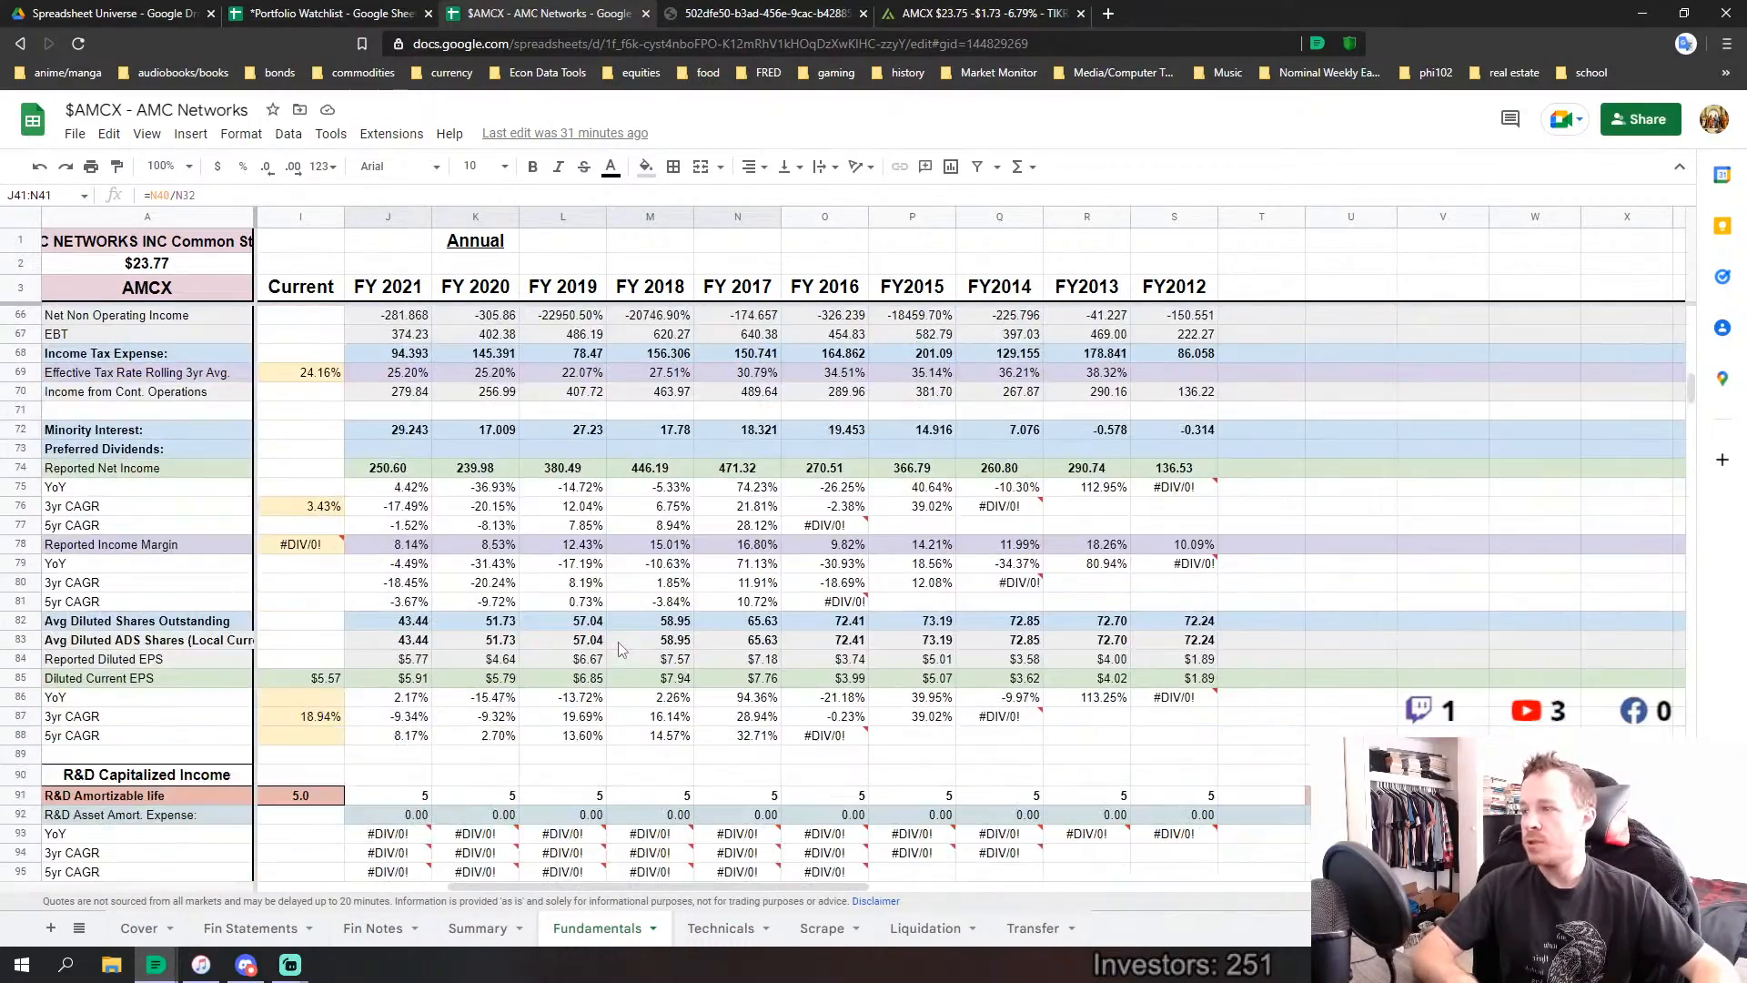
scroll(619, 647, down, 10)
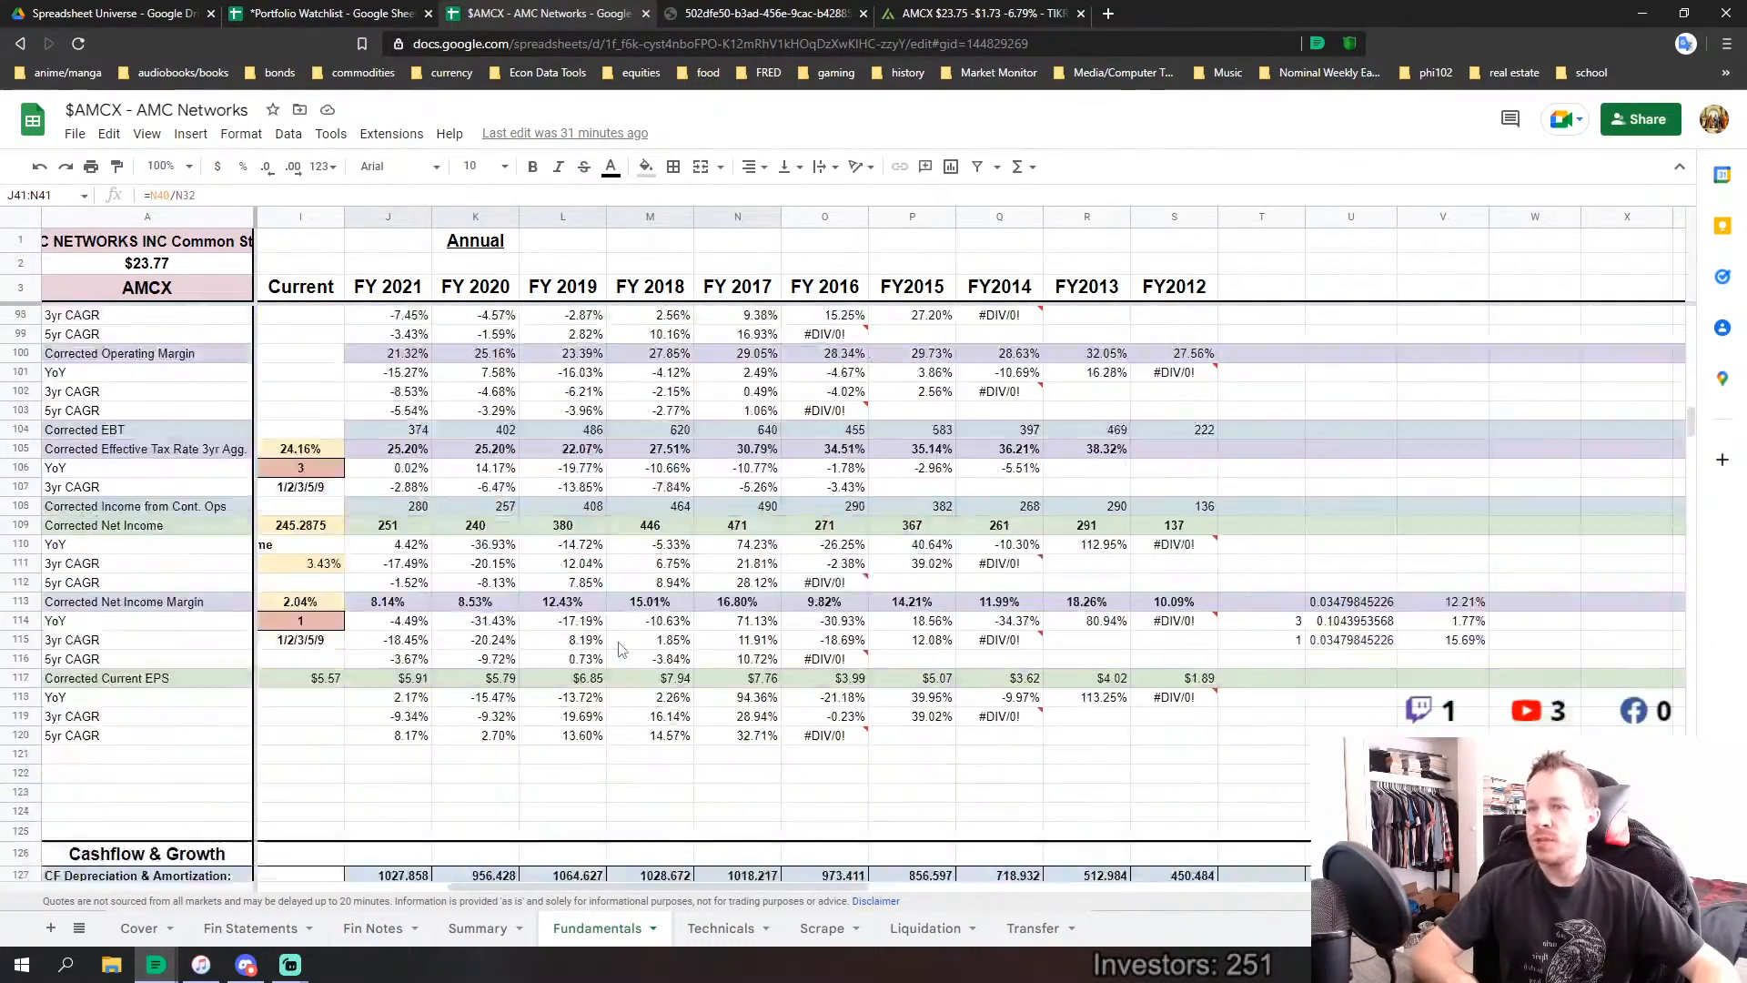
scroll(618, 648, up, 2)
scroll(619, 647, down, 2)
click(566, 699)
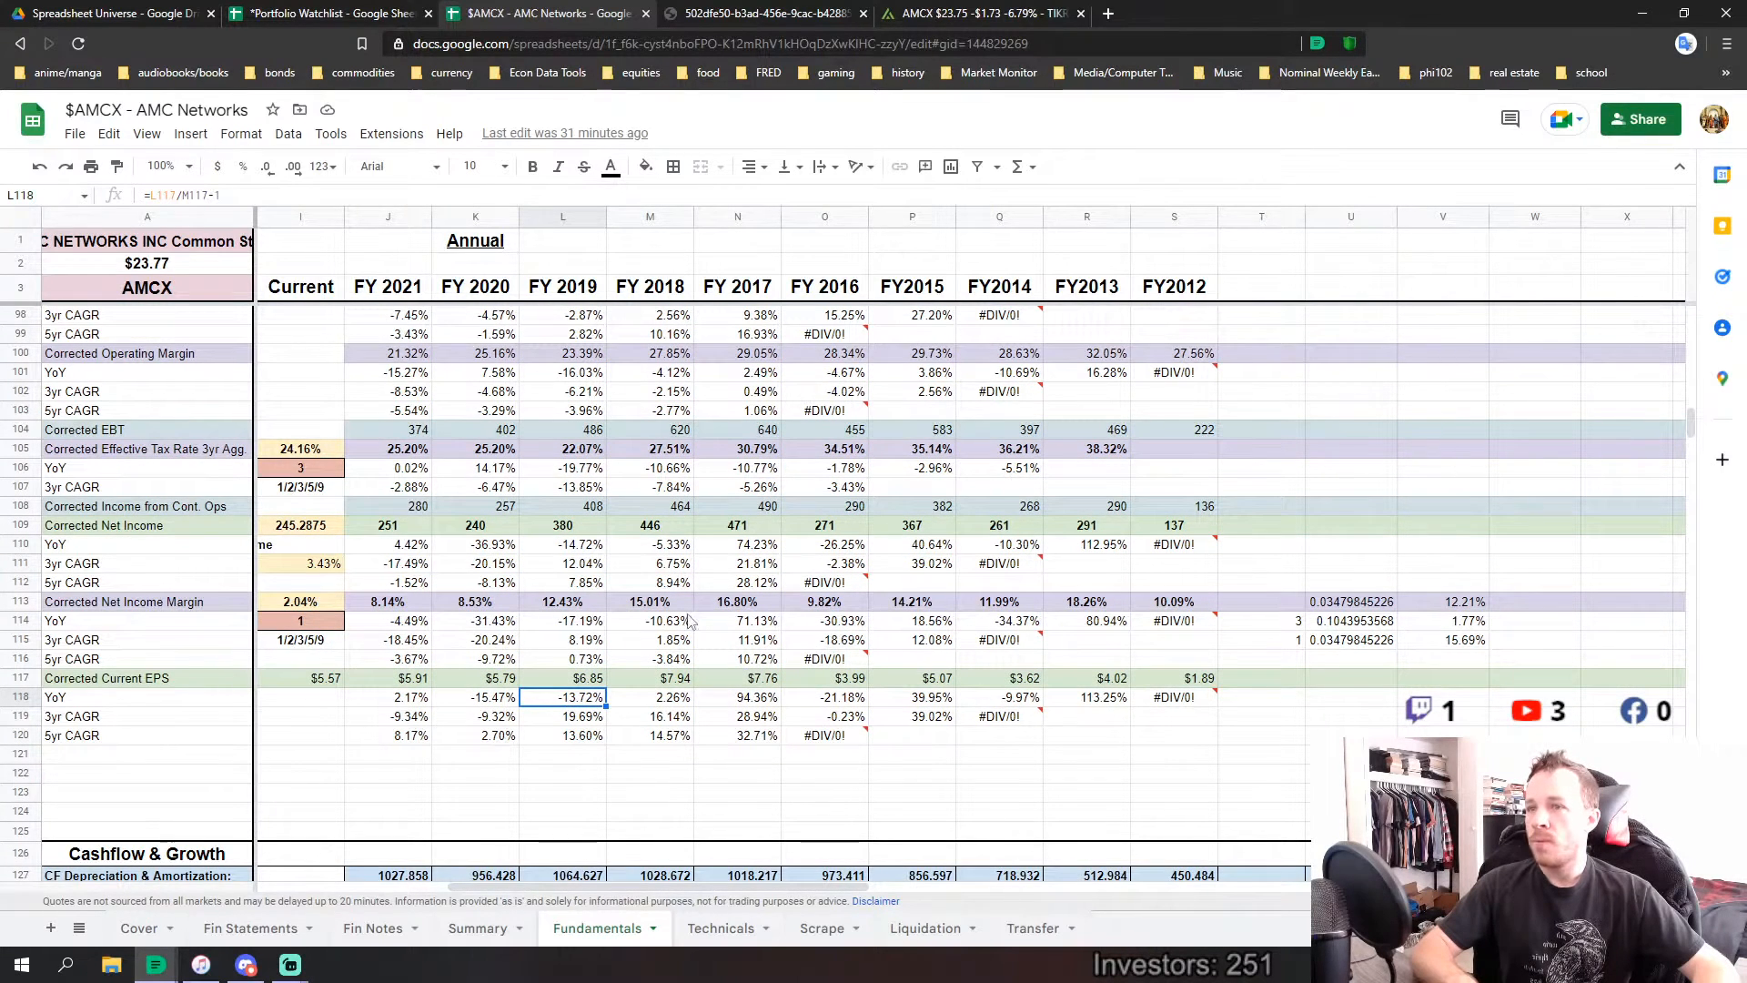
Examine the Corrected Net Income Margin row across all years, comparing FY2012–FY 2016 with FY 2017–FY 2021.
drag(1151, 605, 391, 603)
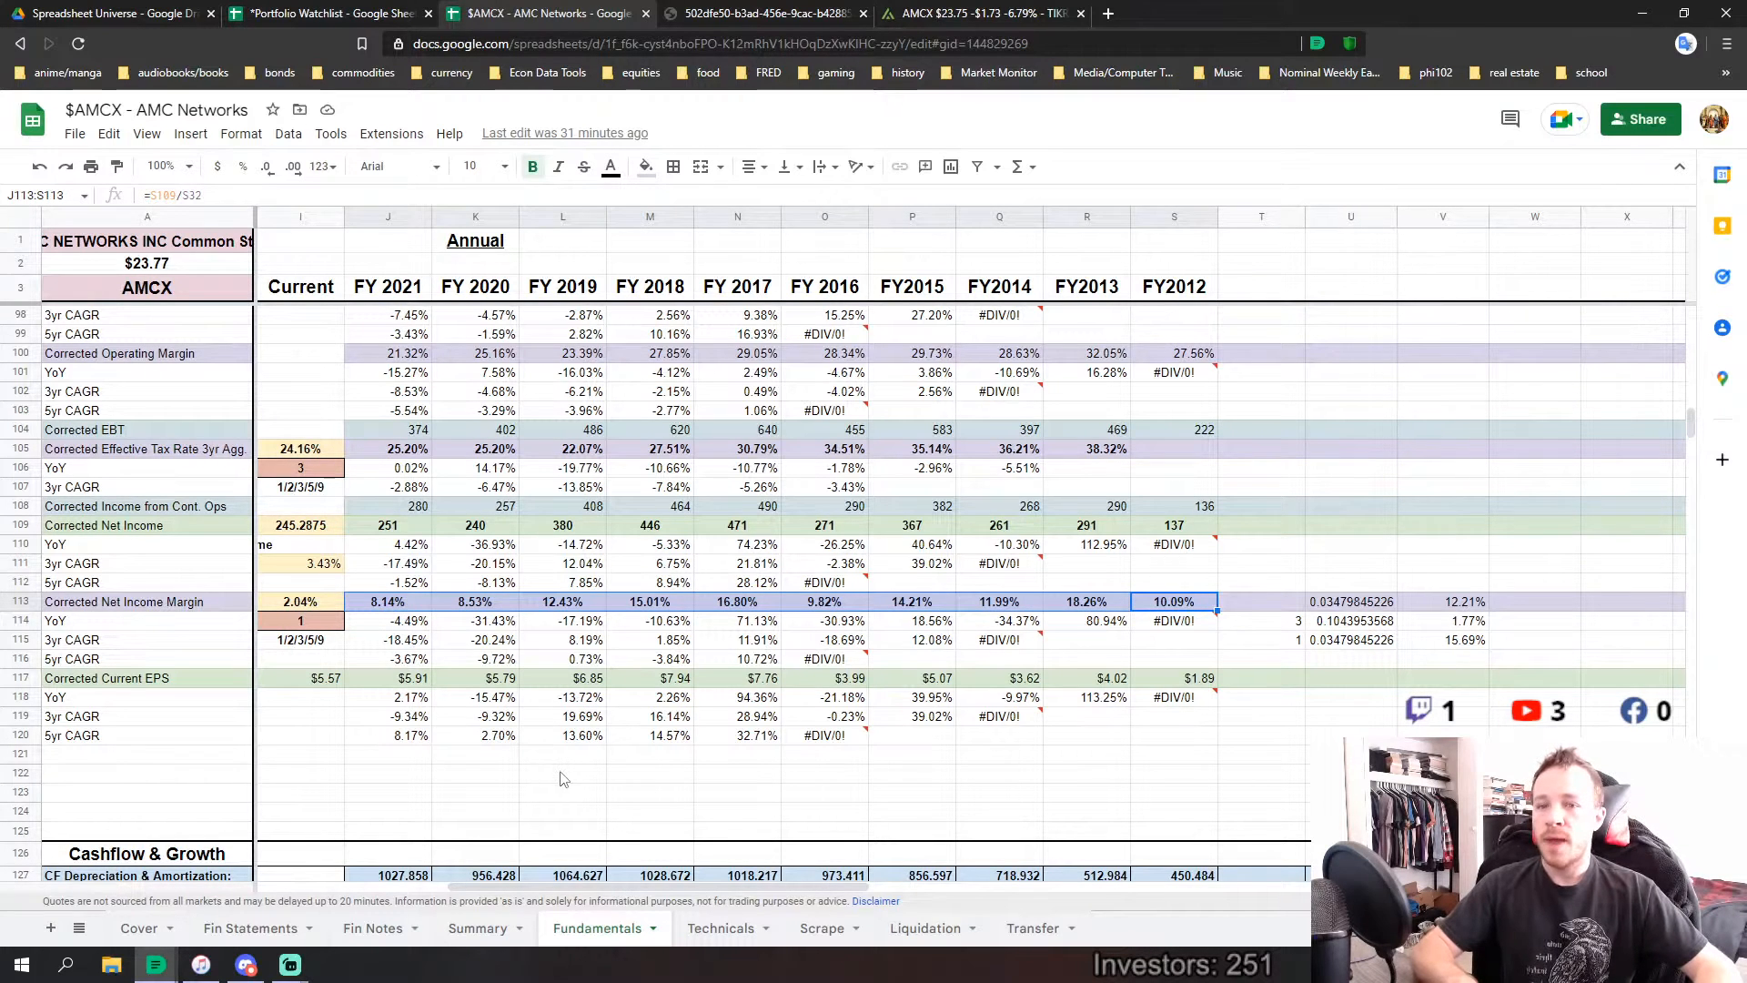
drag(1173, 603, 808, 609)
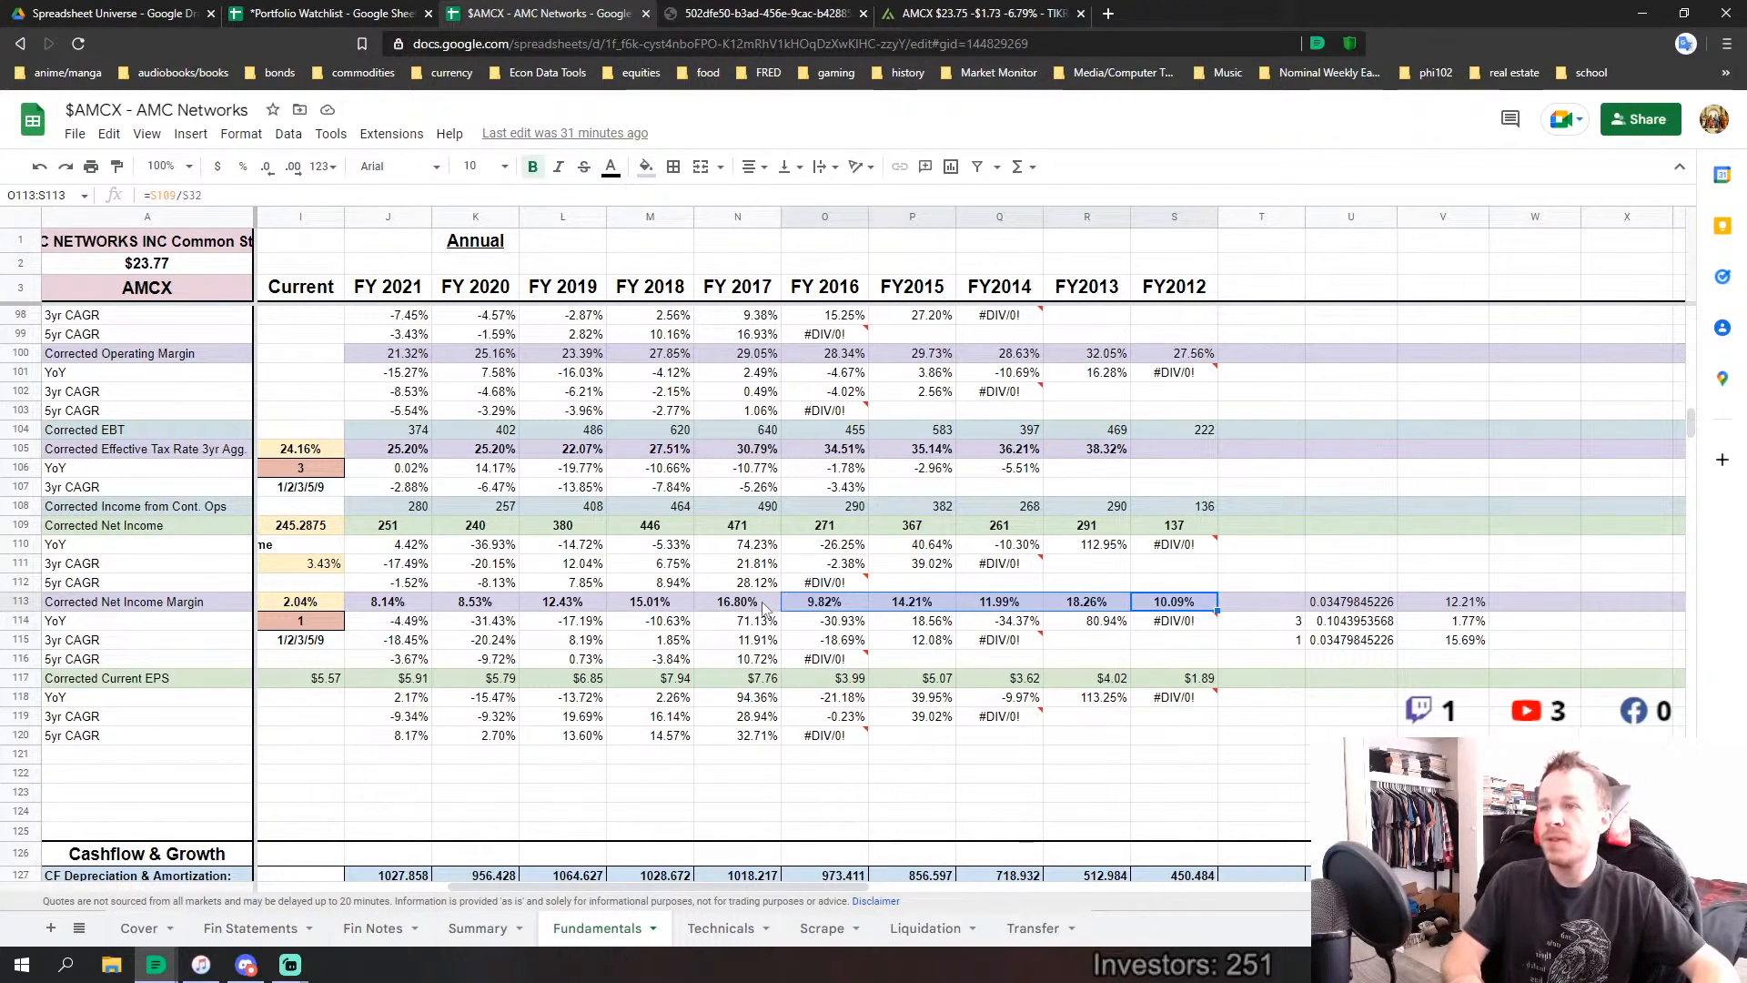
drag(764, 610, 377, 609)
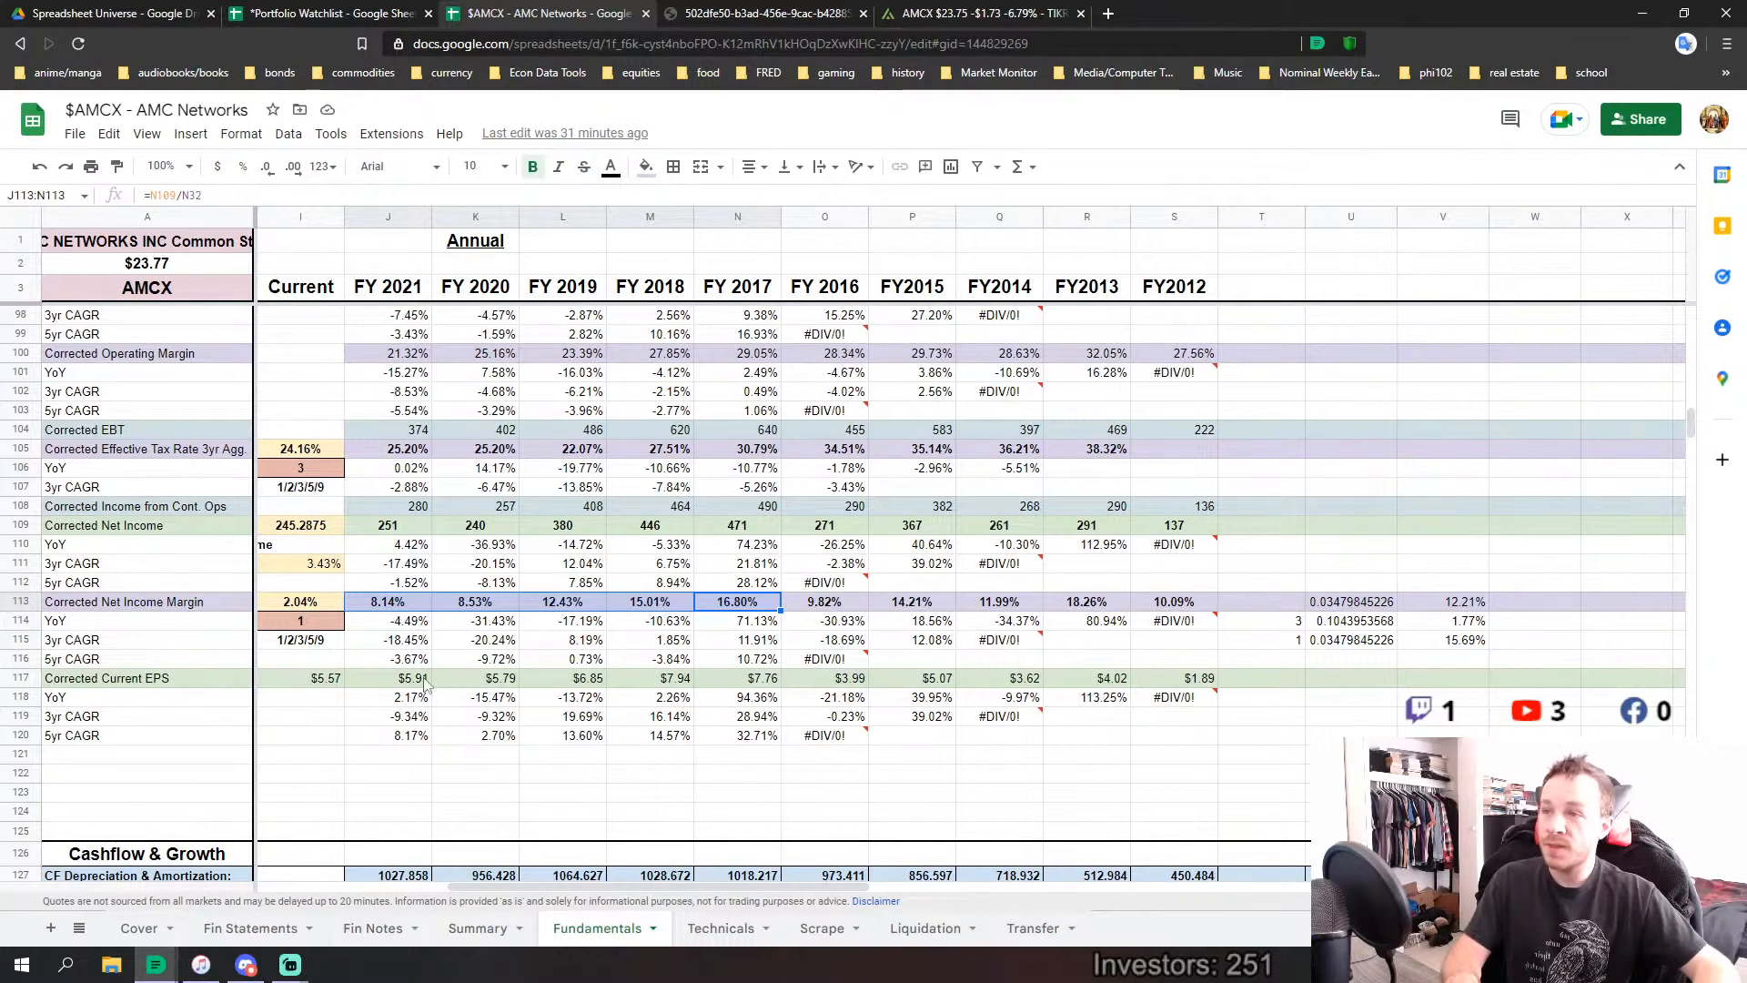
Compare the reported margin and EPS rows with the corrected ones, including the FY 2019 year-over-year change in Corrected Net Income Margin.
scroll(1064, 610, up, 4)
scroll(1065, 609, up, 5)
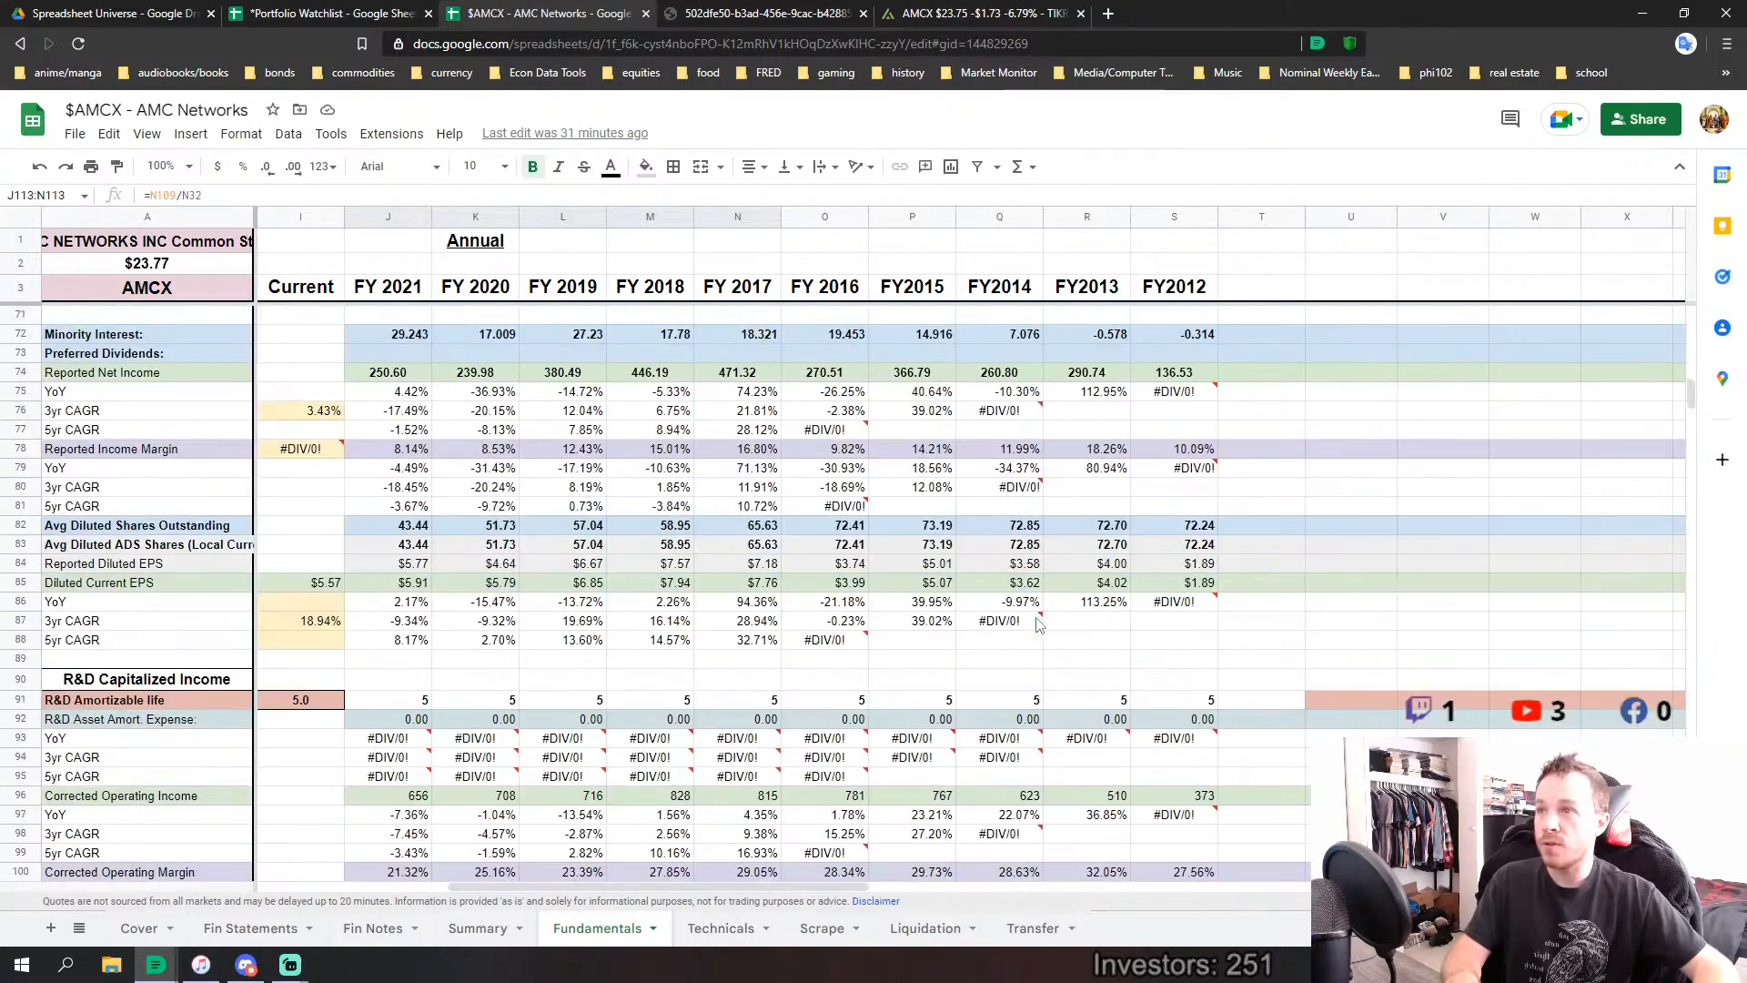
scroll(1037, 637, down, 8)
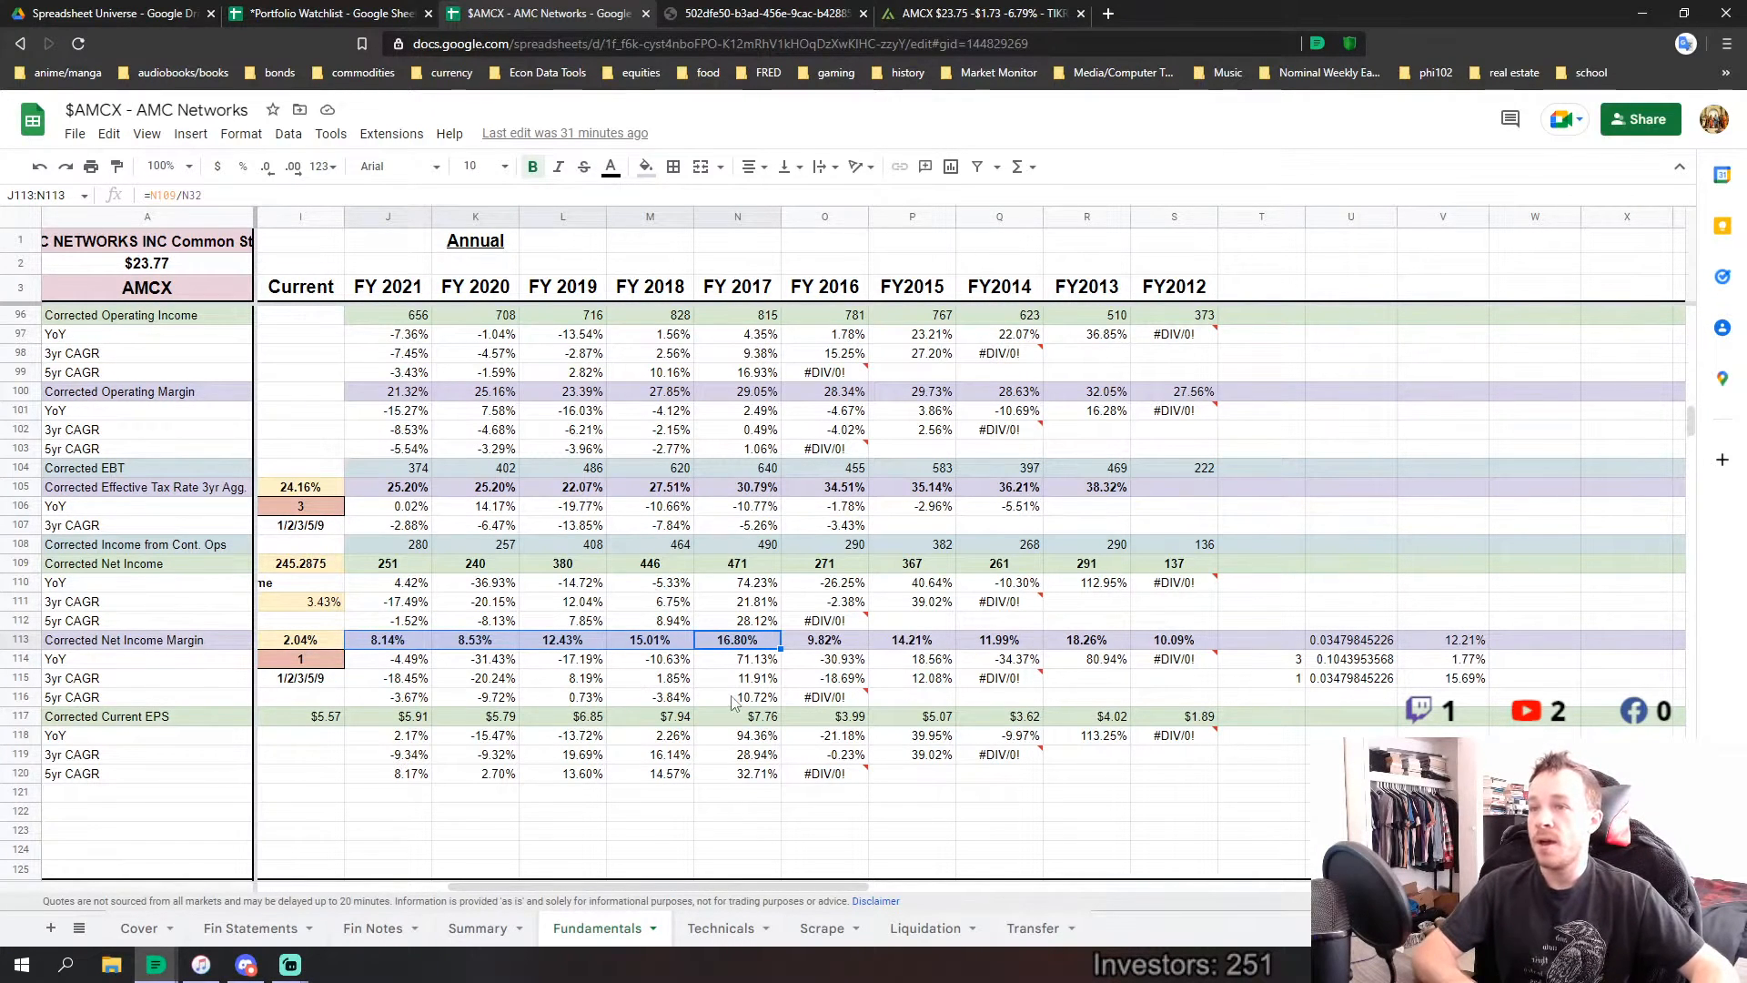
scroll(546, 714, down, 1)
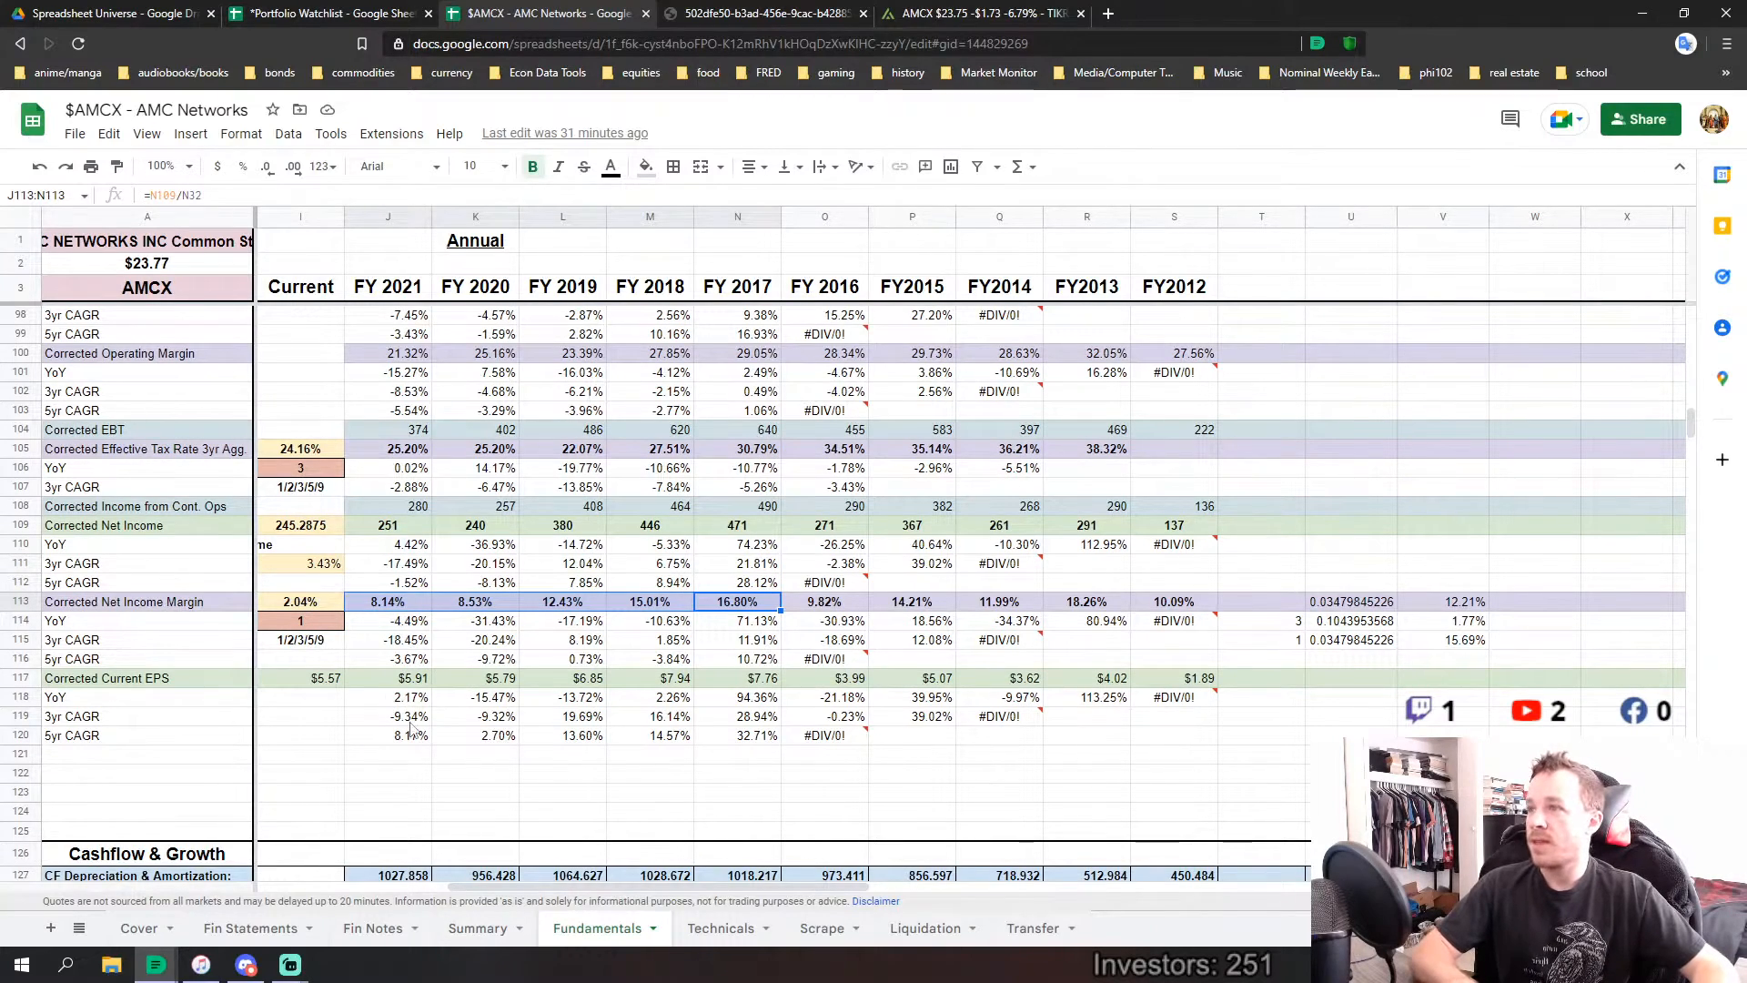
scroll(406, 709, up, 8)
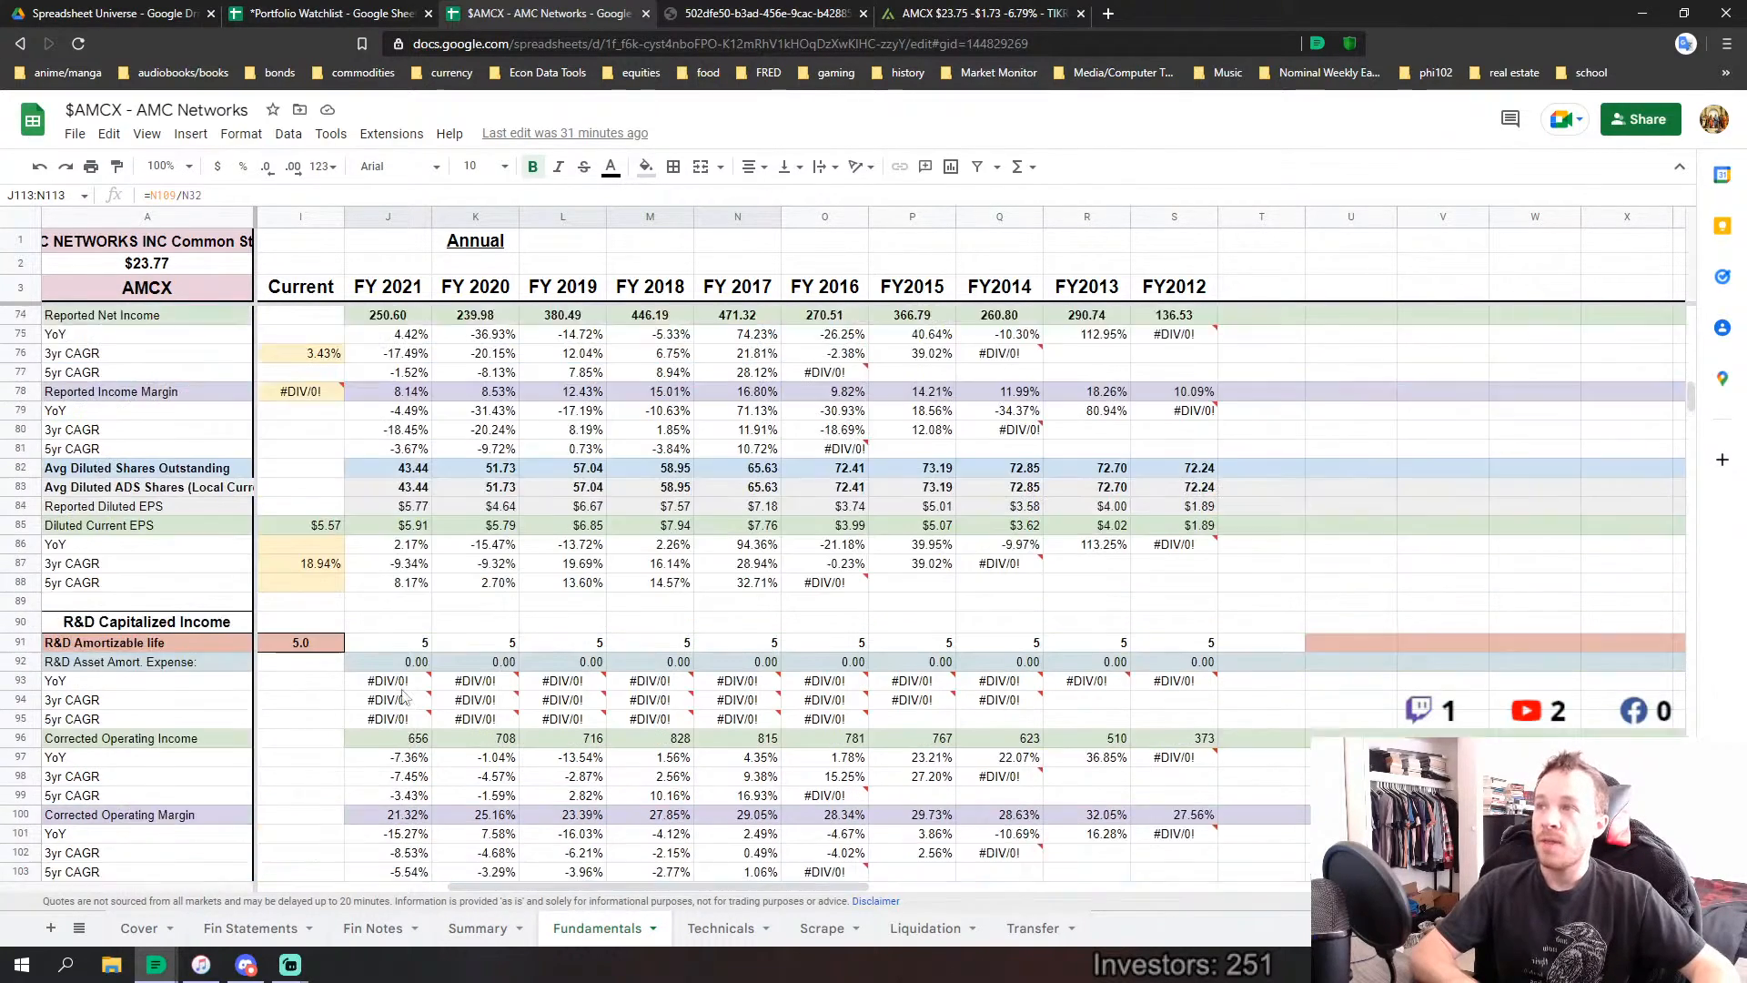
scroll(407, 696, down, 6)
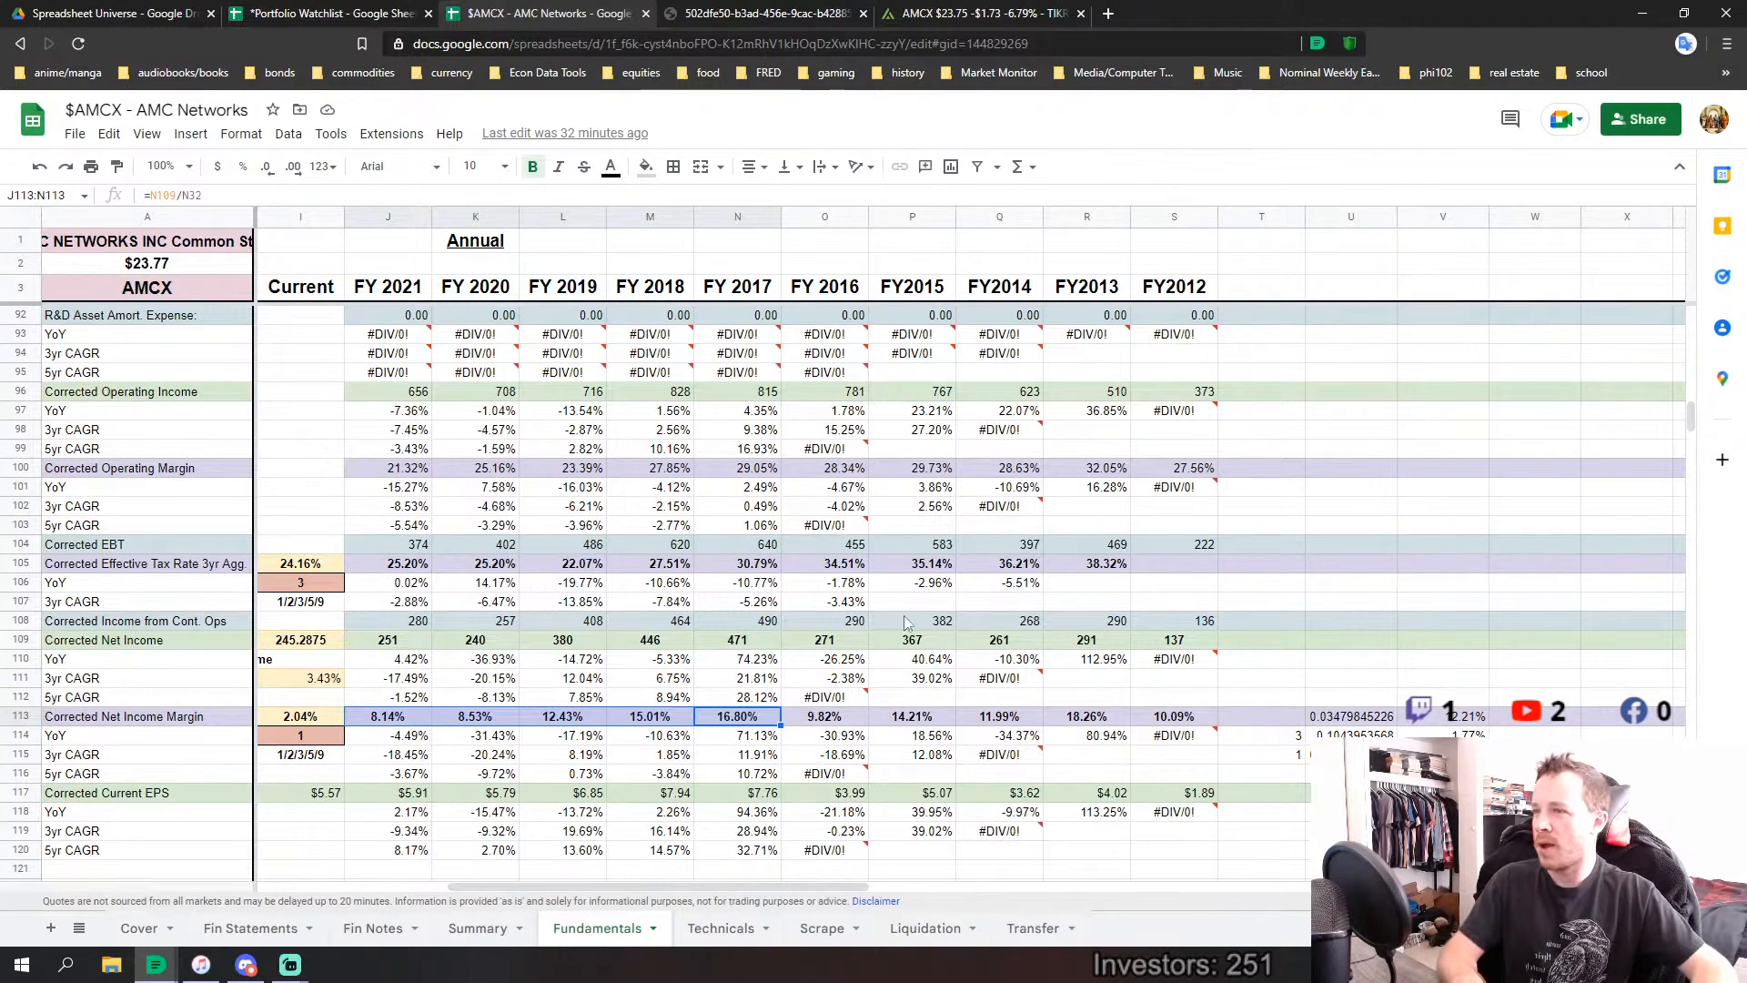
scroll(904, 621, down, 2)
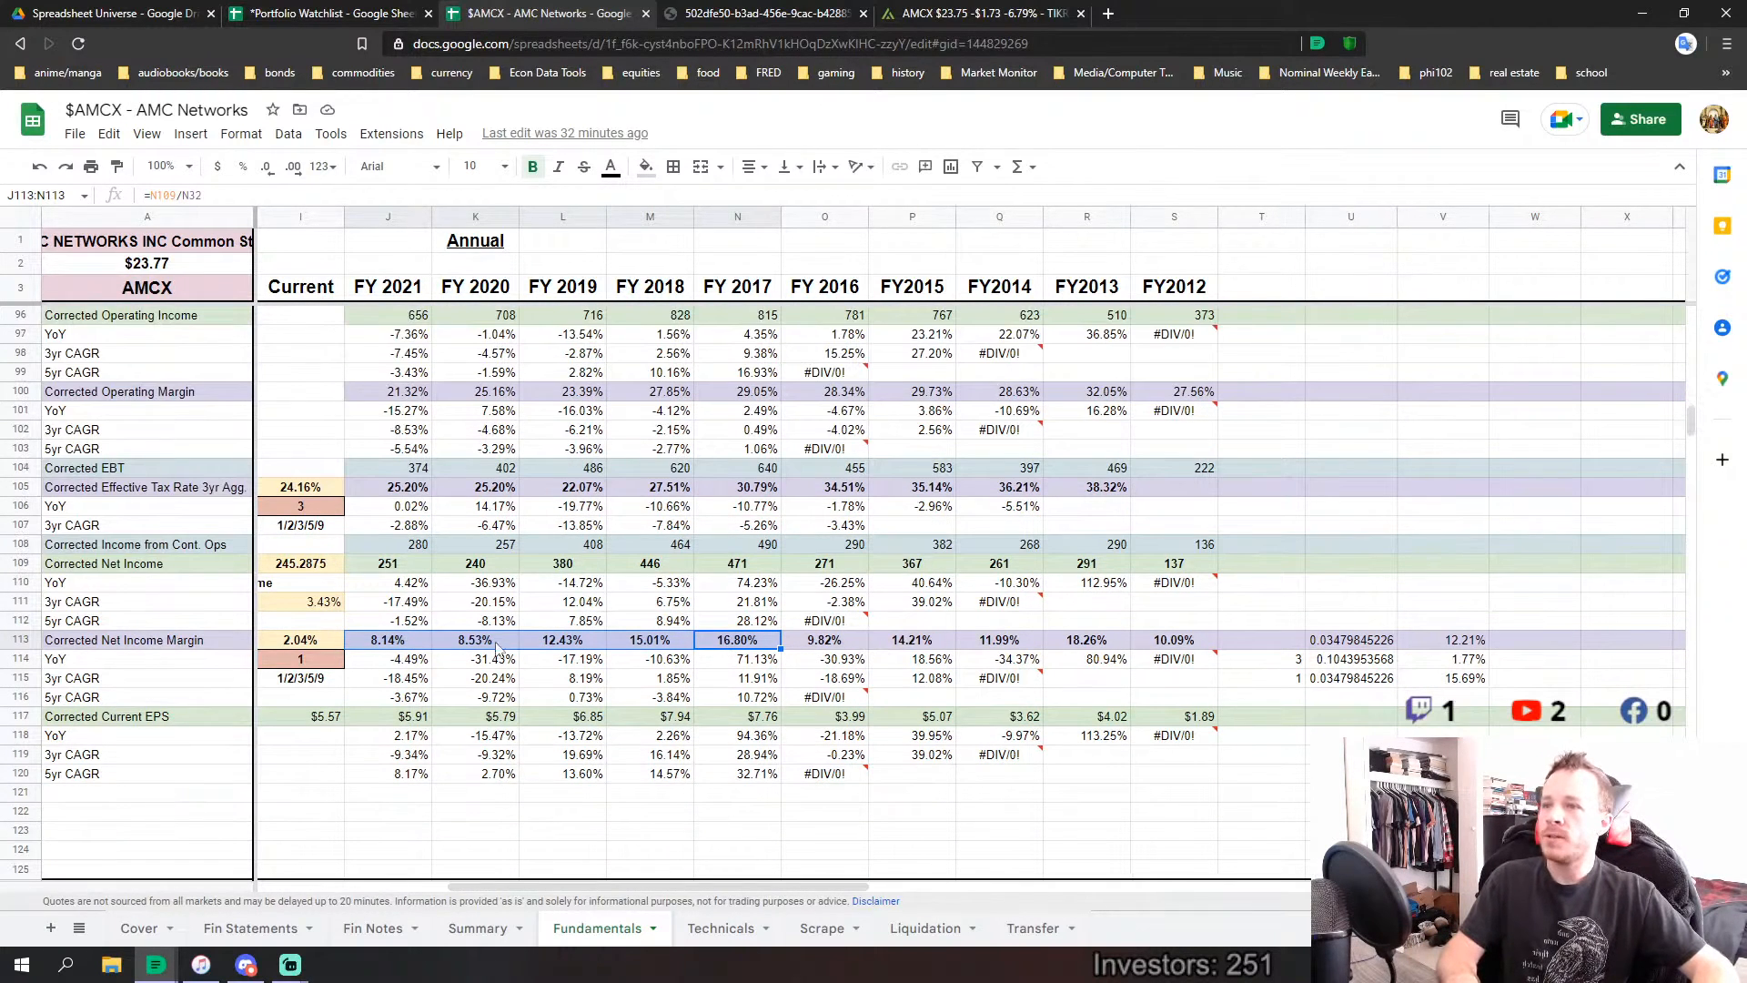
click(535, 662)
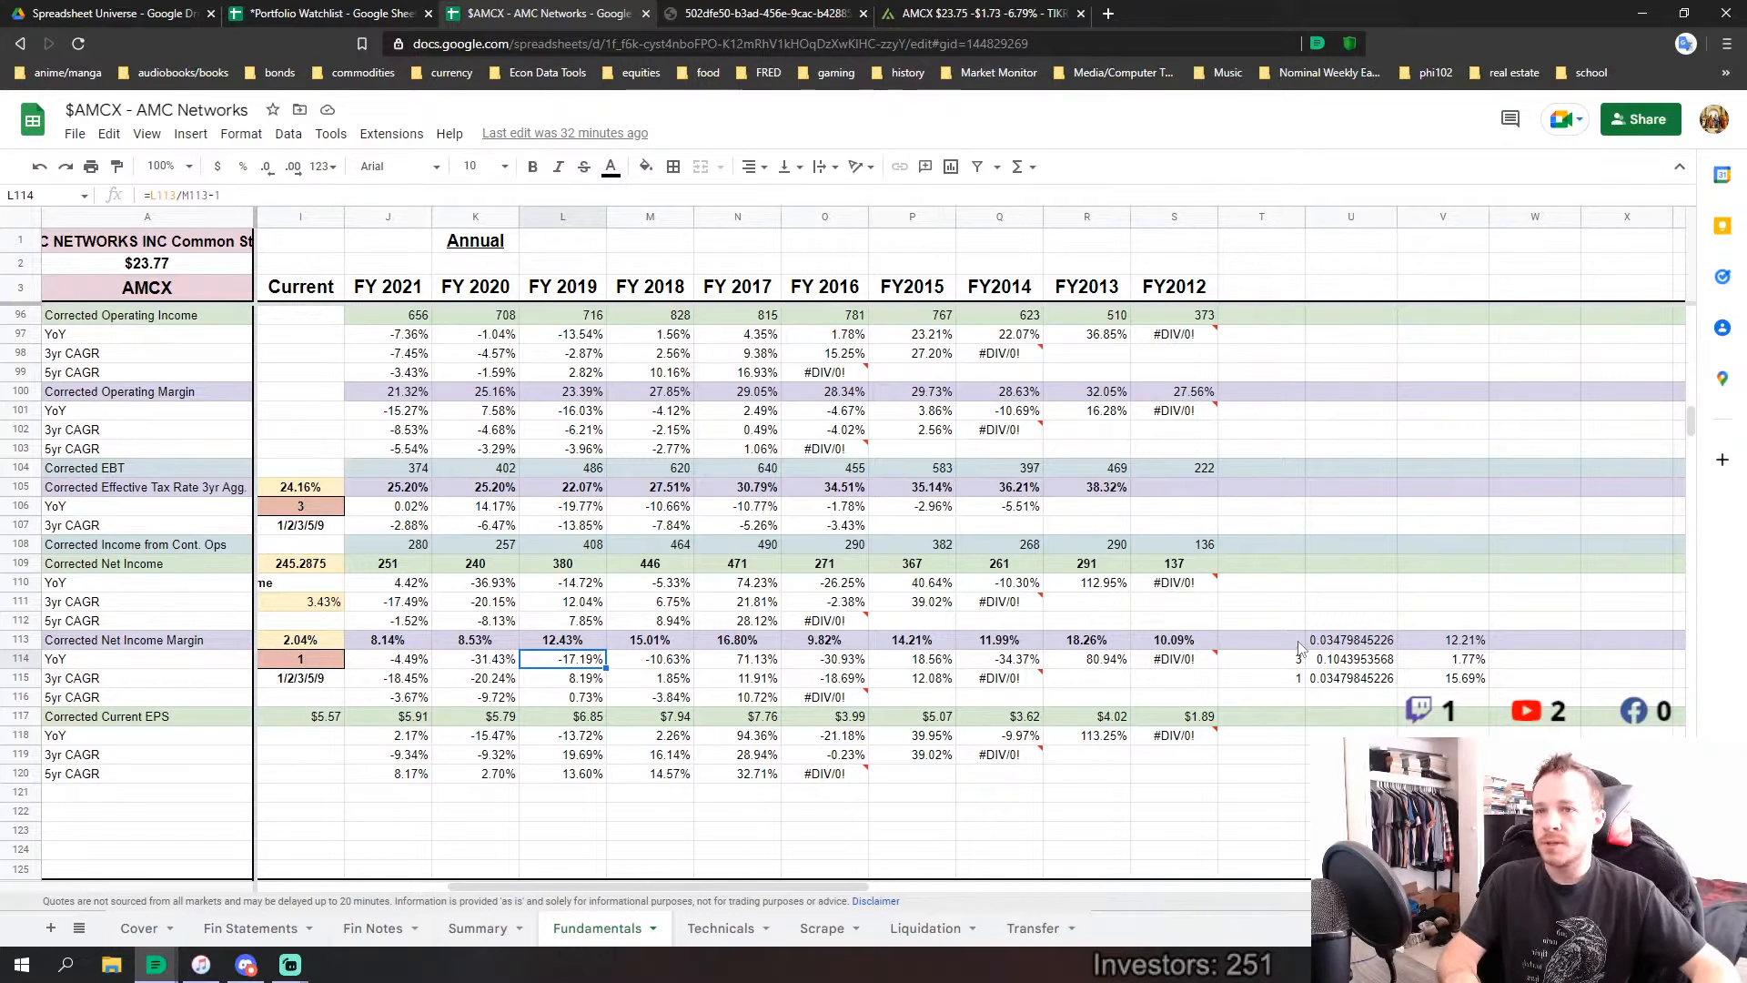
Inspect the side calculations for Corrected Net Income Margin, checking the median and standard deviation formulas.
drag(1261, 640, 1427, 682)
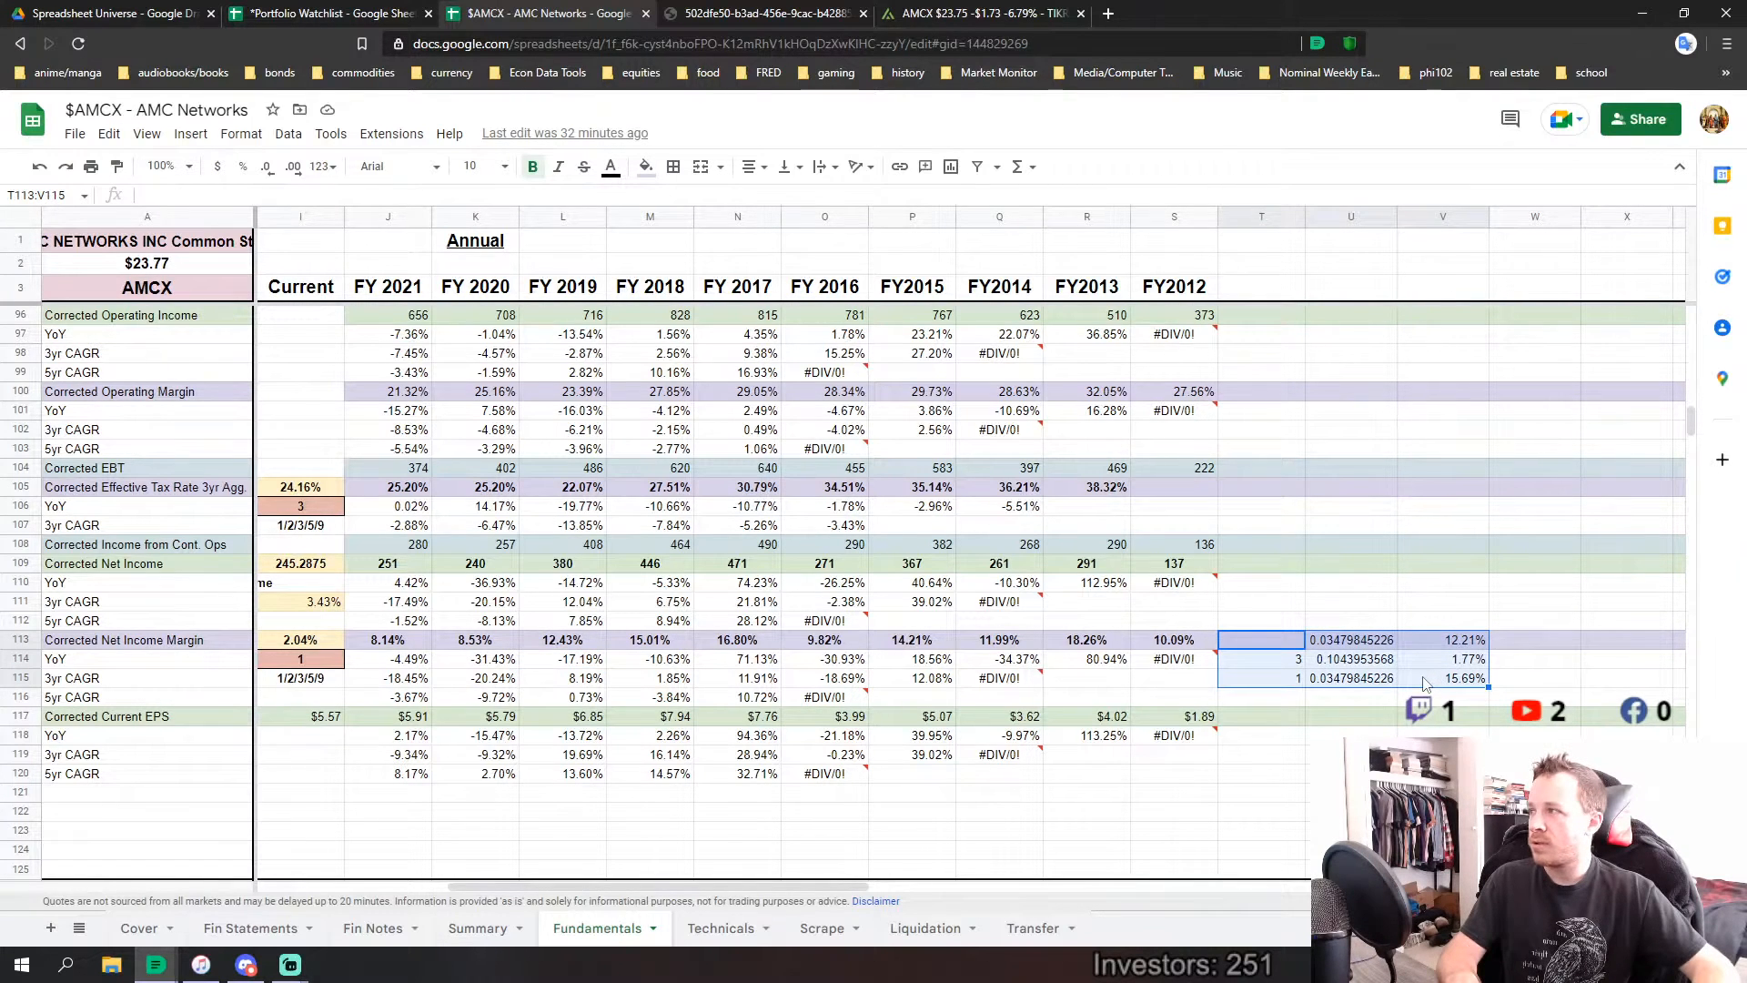
scroll(1444, 599, down, 2)
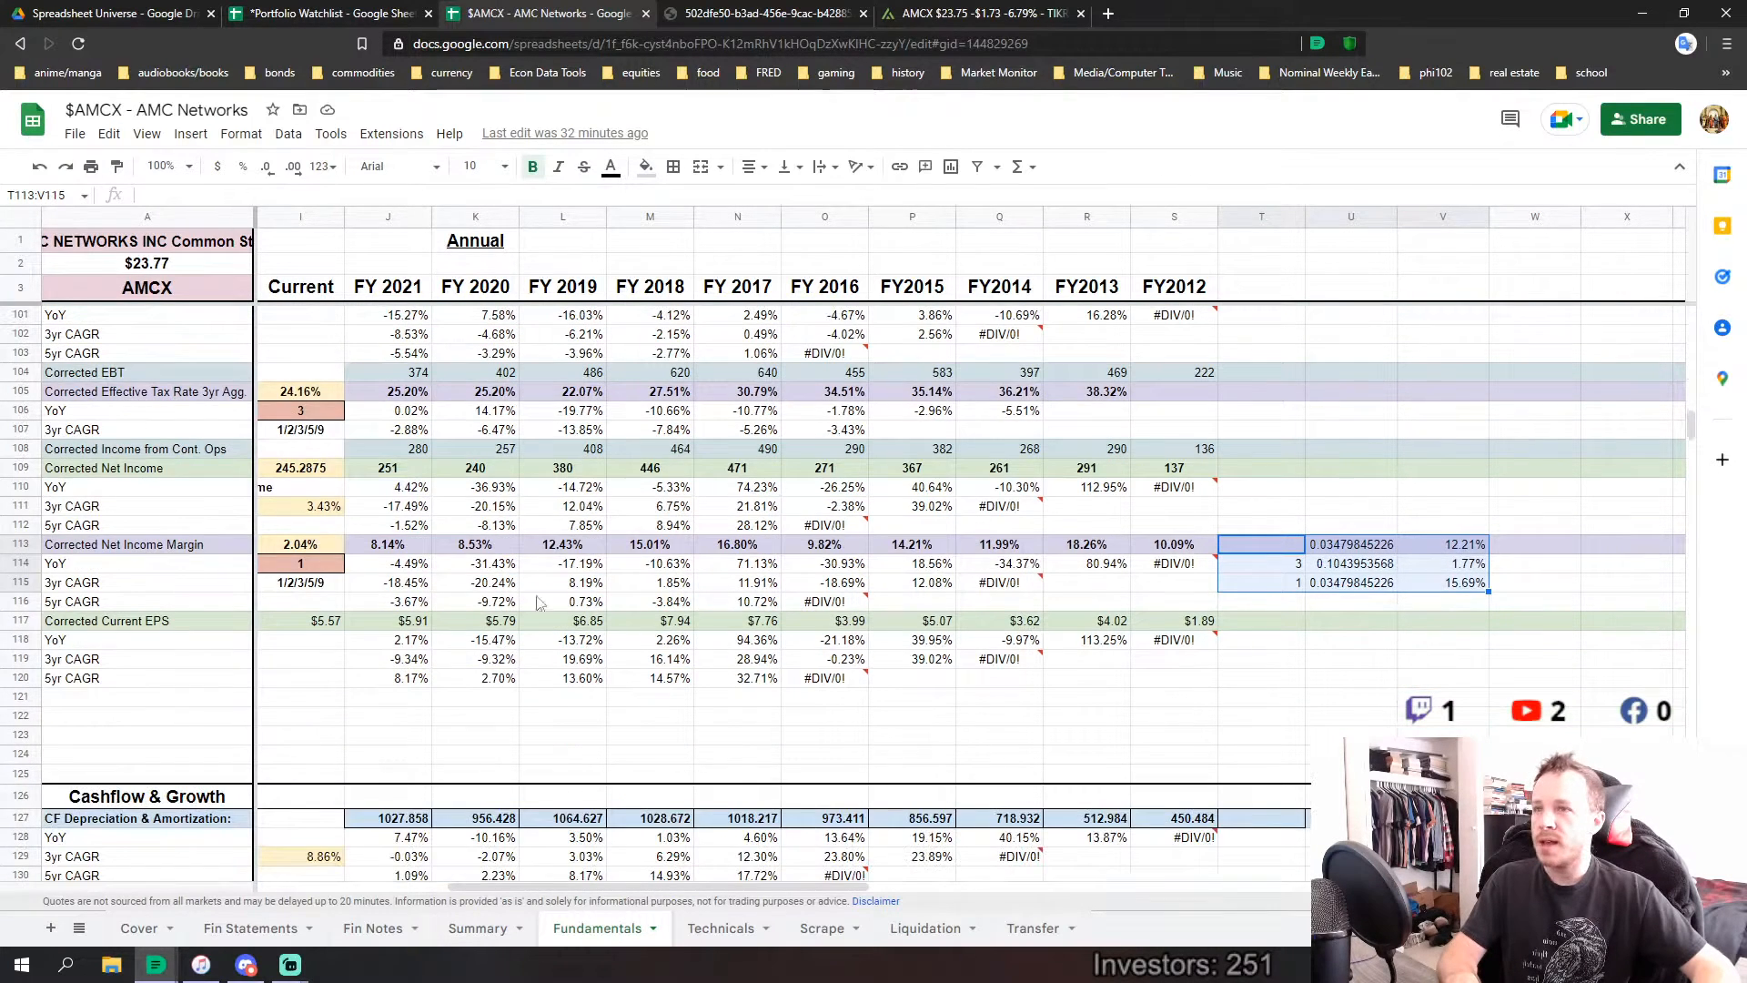
click(1239, 602)
click(1454, 546)
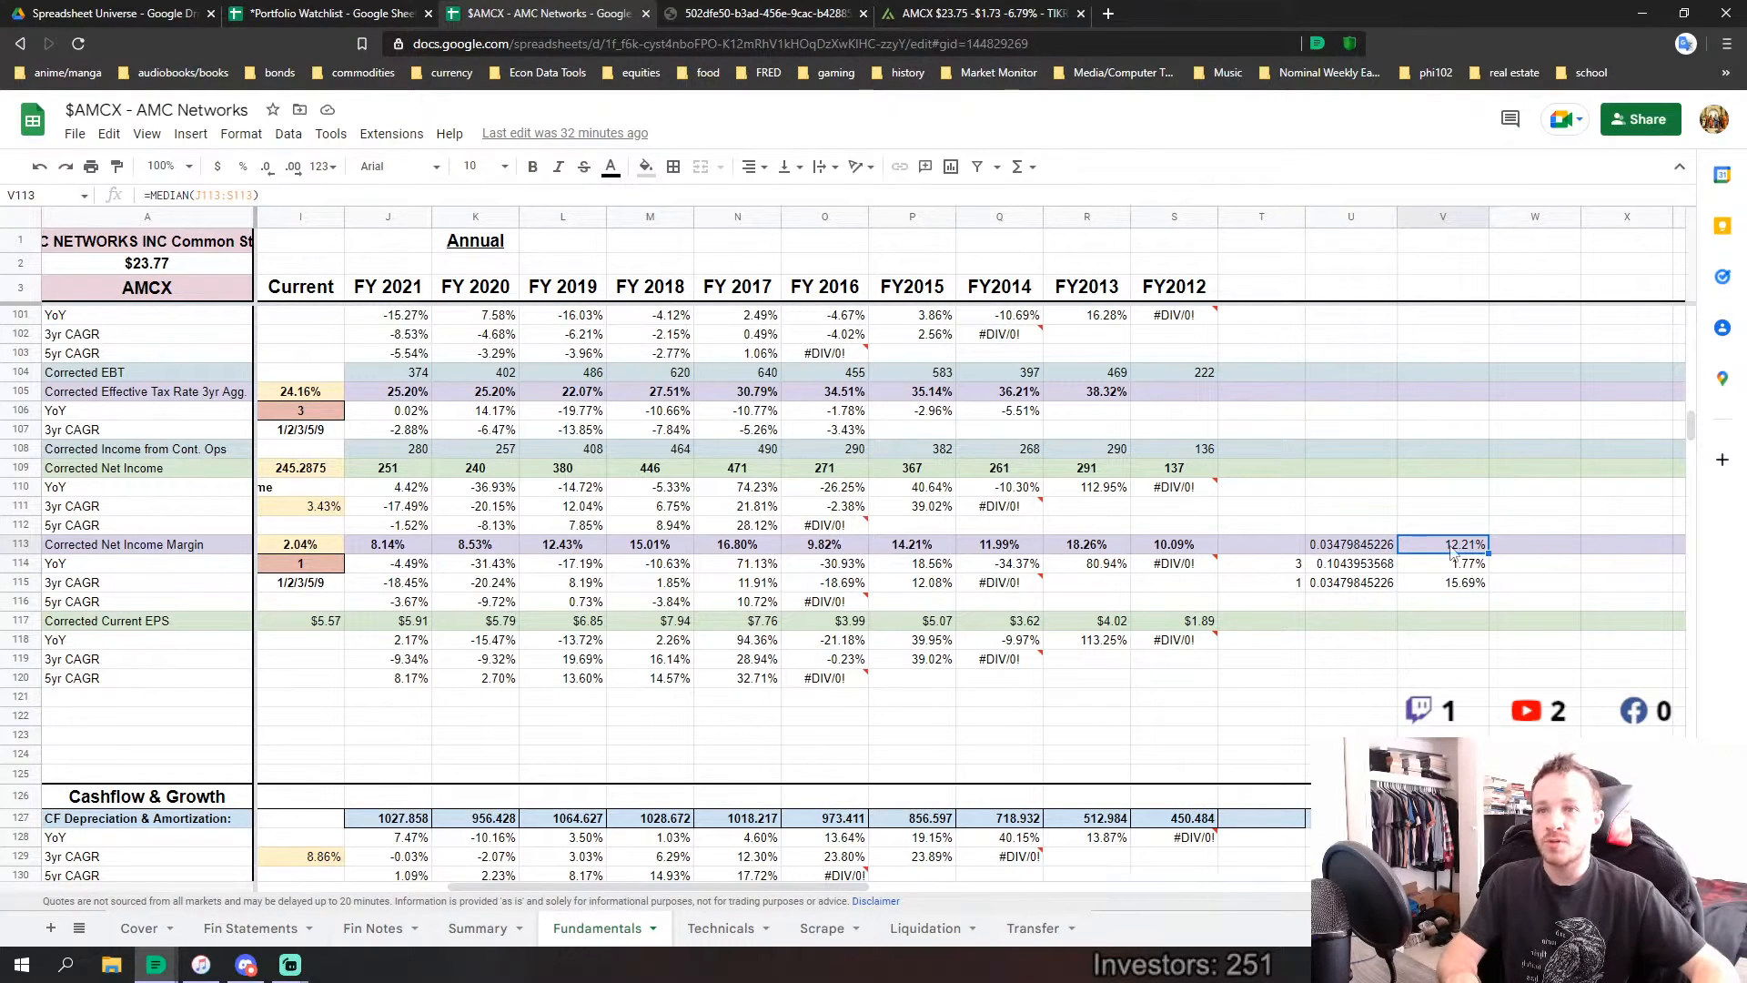
click(1335, 549)
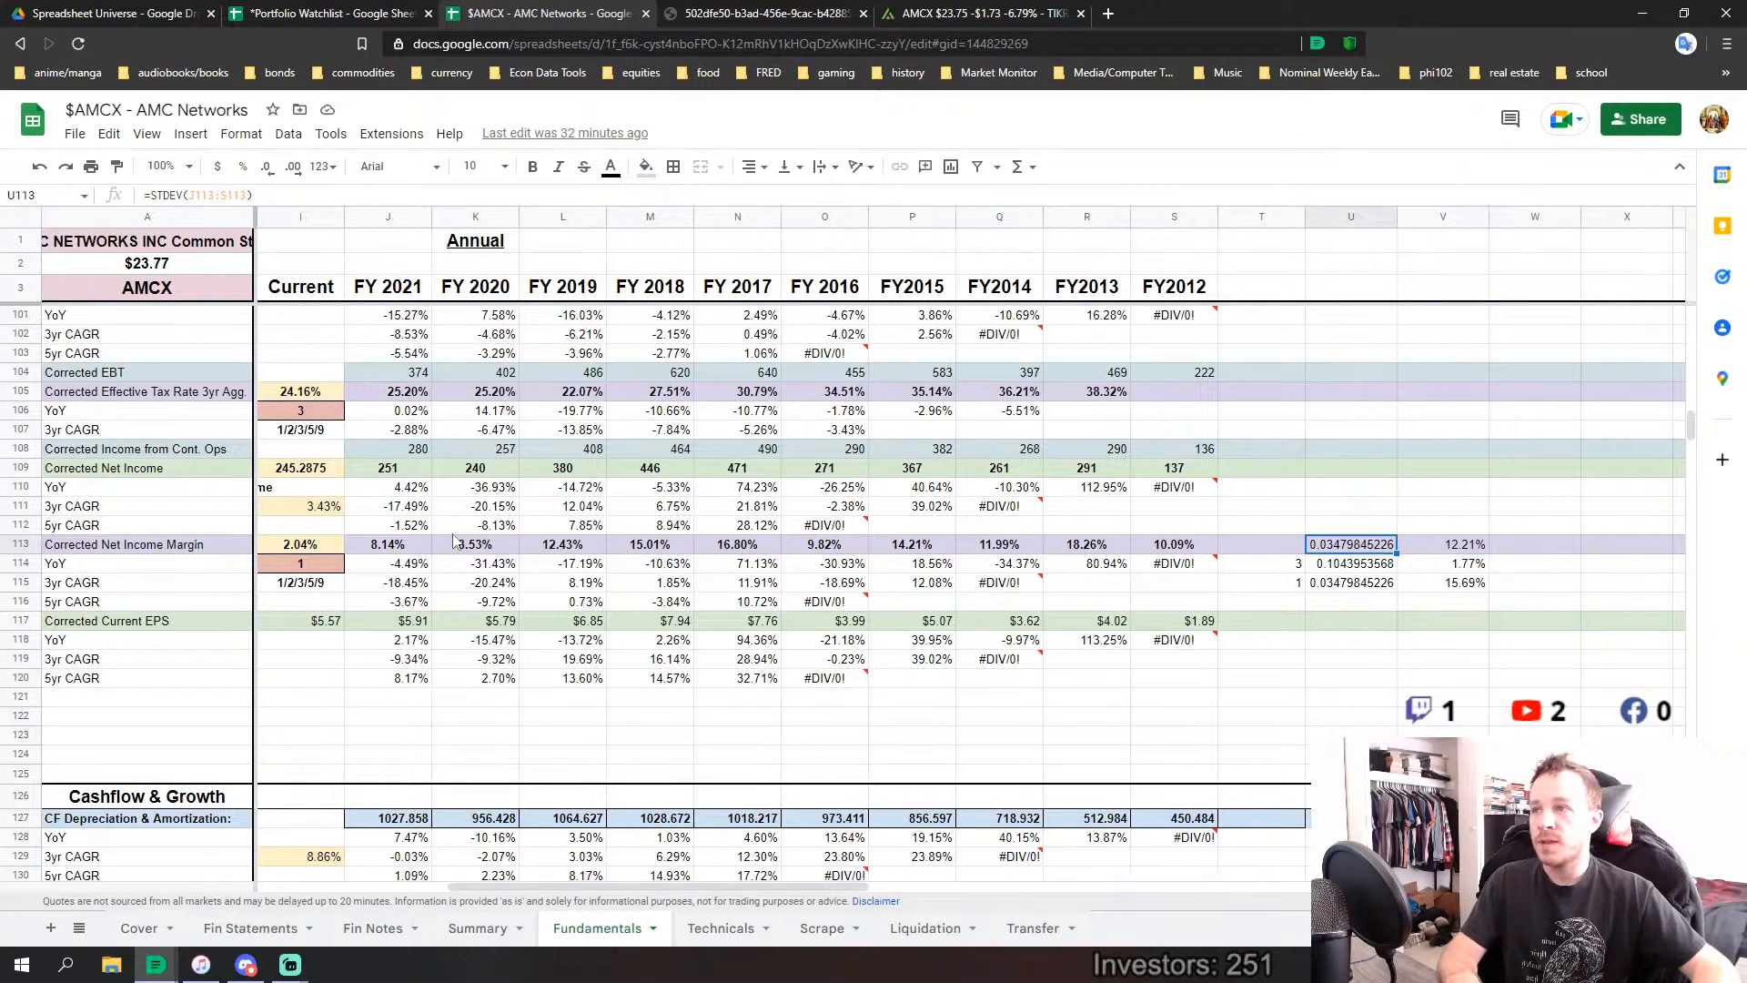
Review the annual net income margins against the range formulas for three standard deviations below and one above the median.
drag(400, 544, 1139, 535)
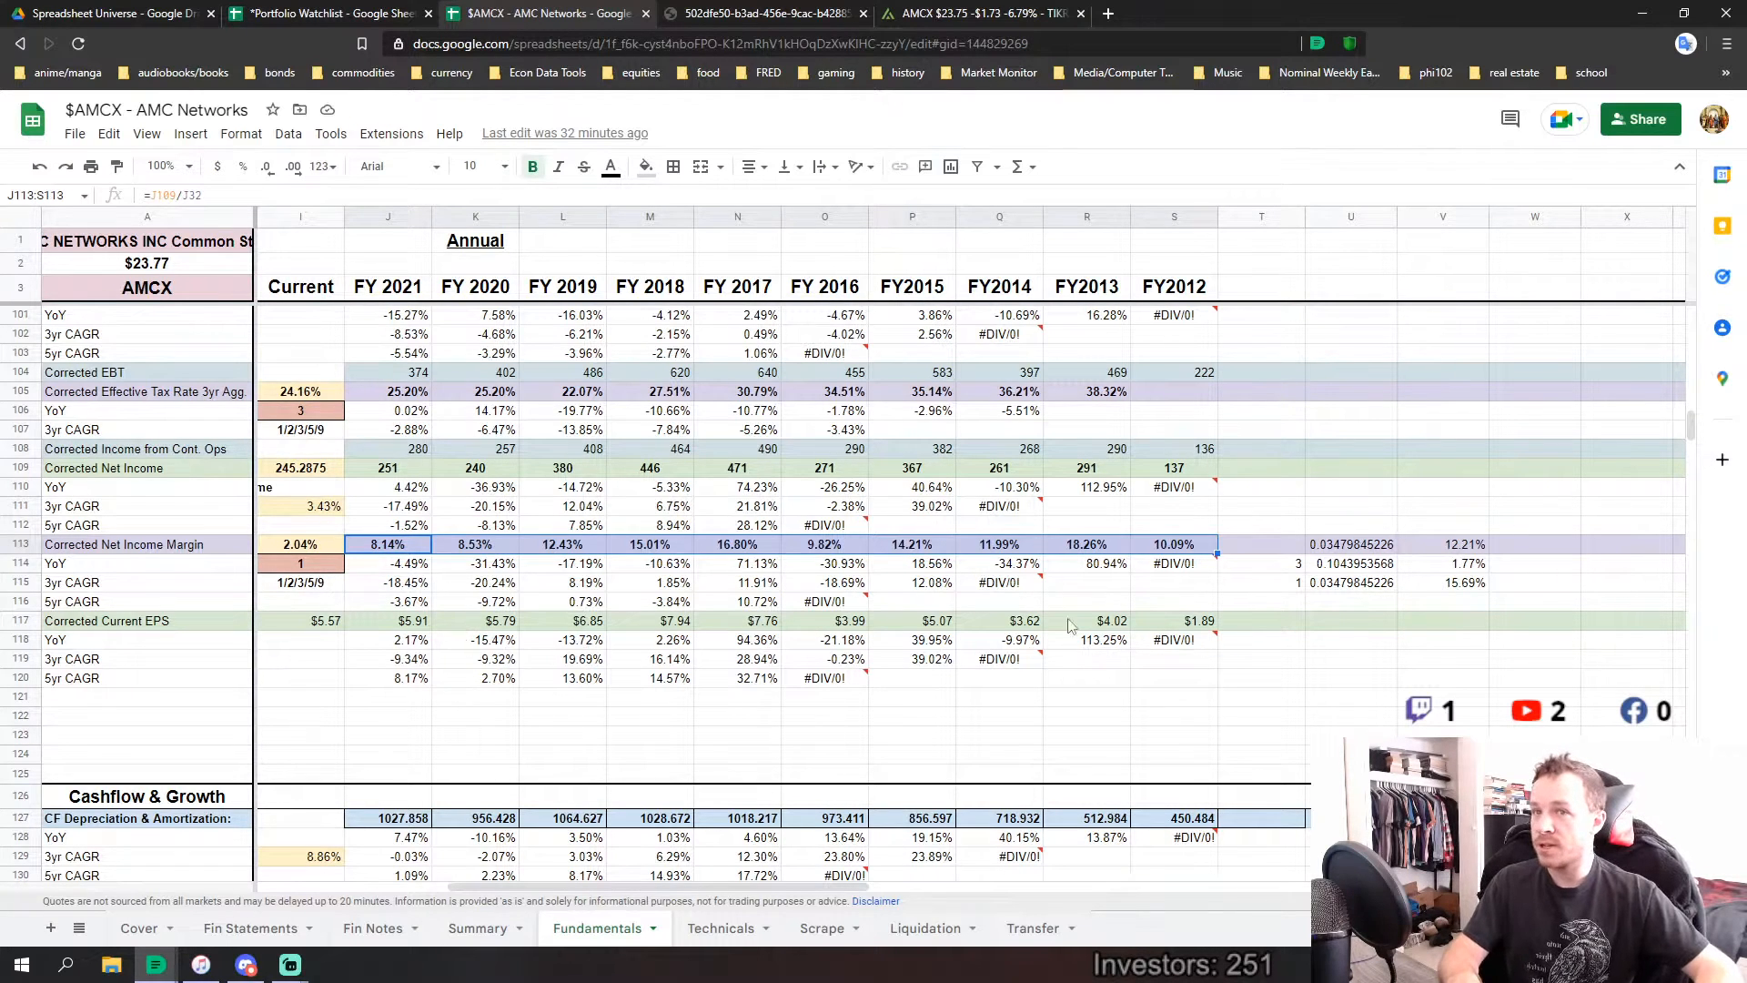
click(1465, 565)
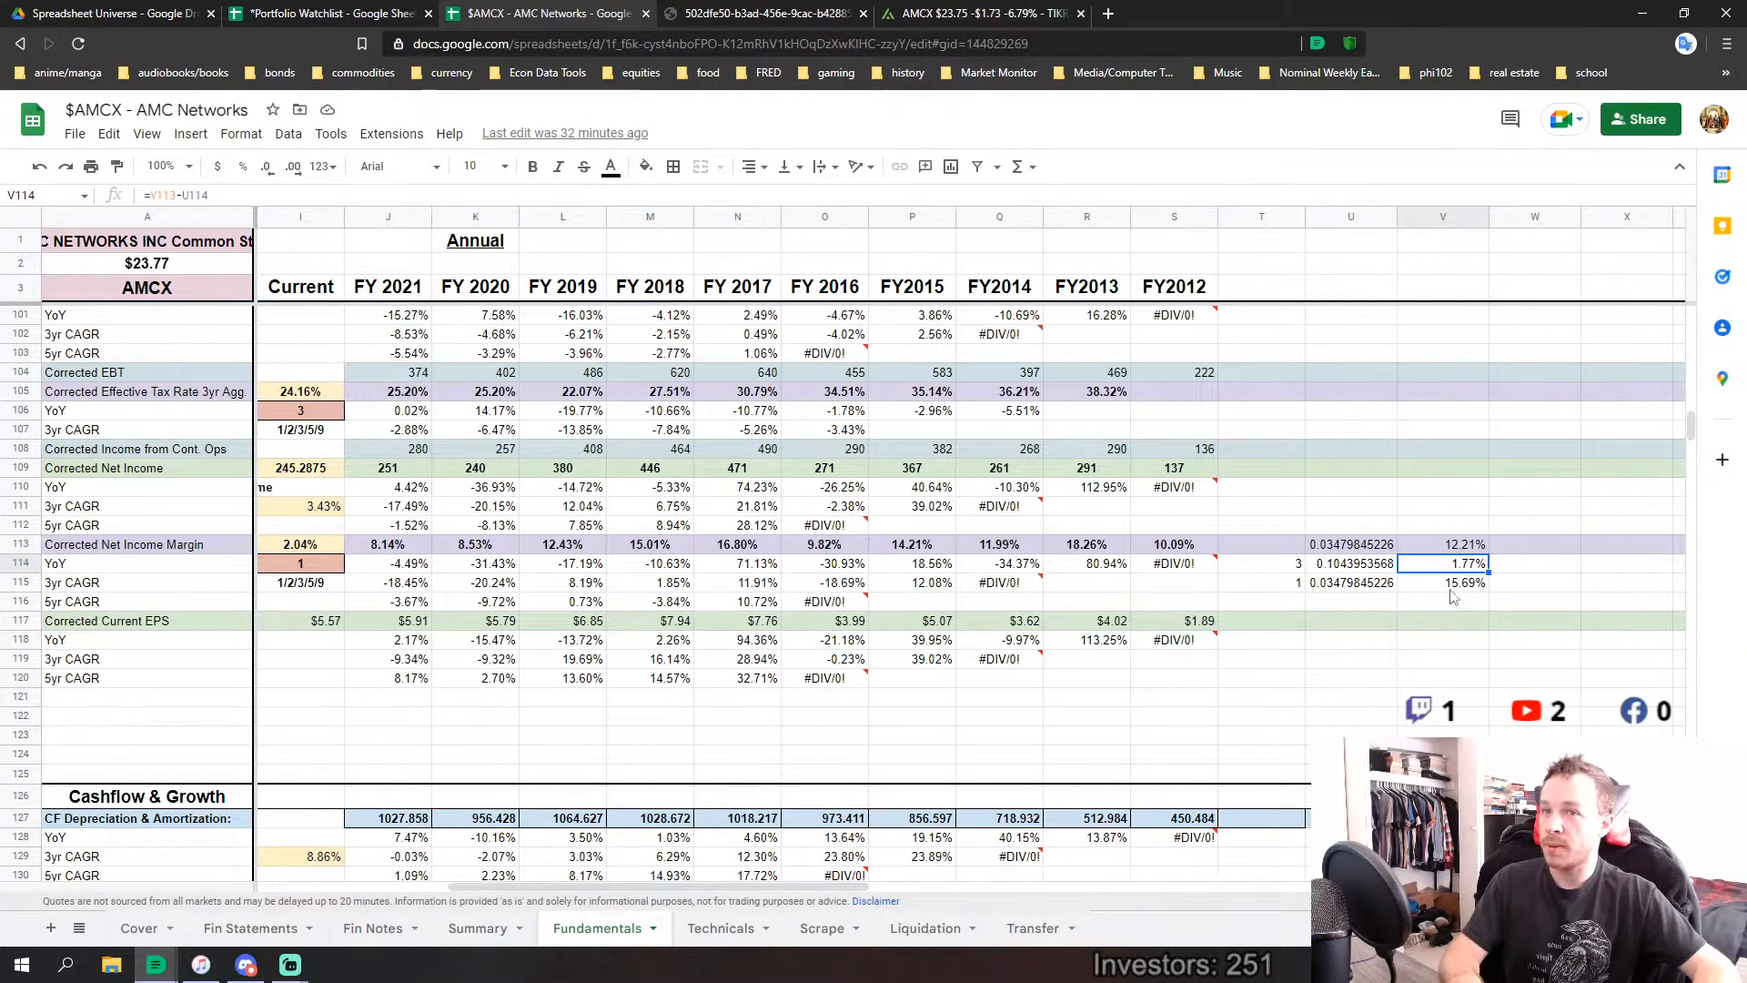
drag(1283, 584, 1337, 593)
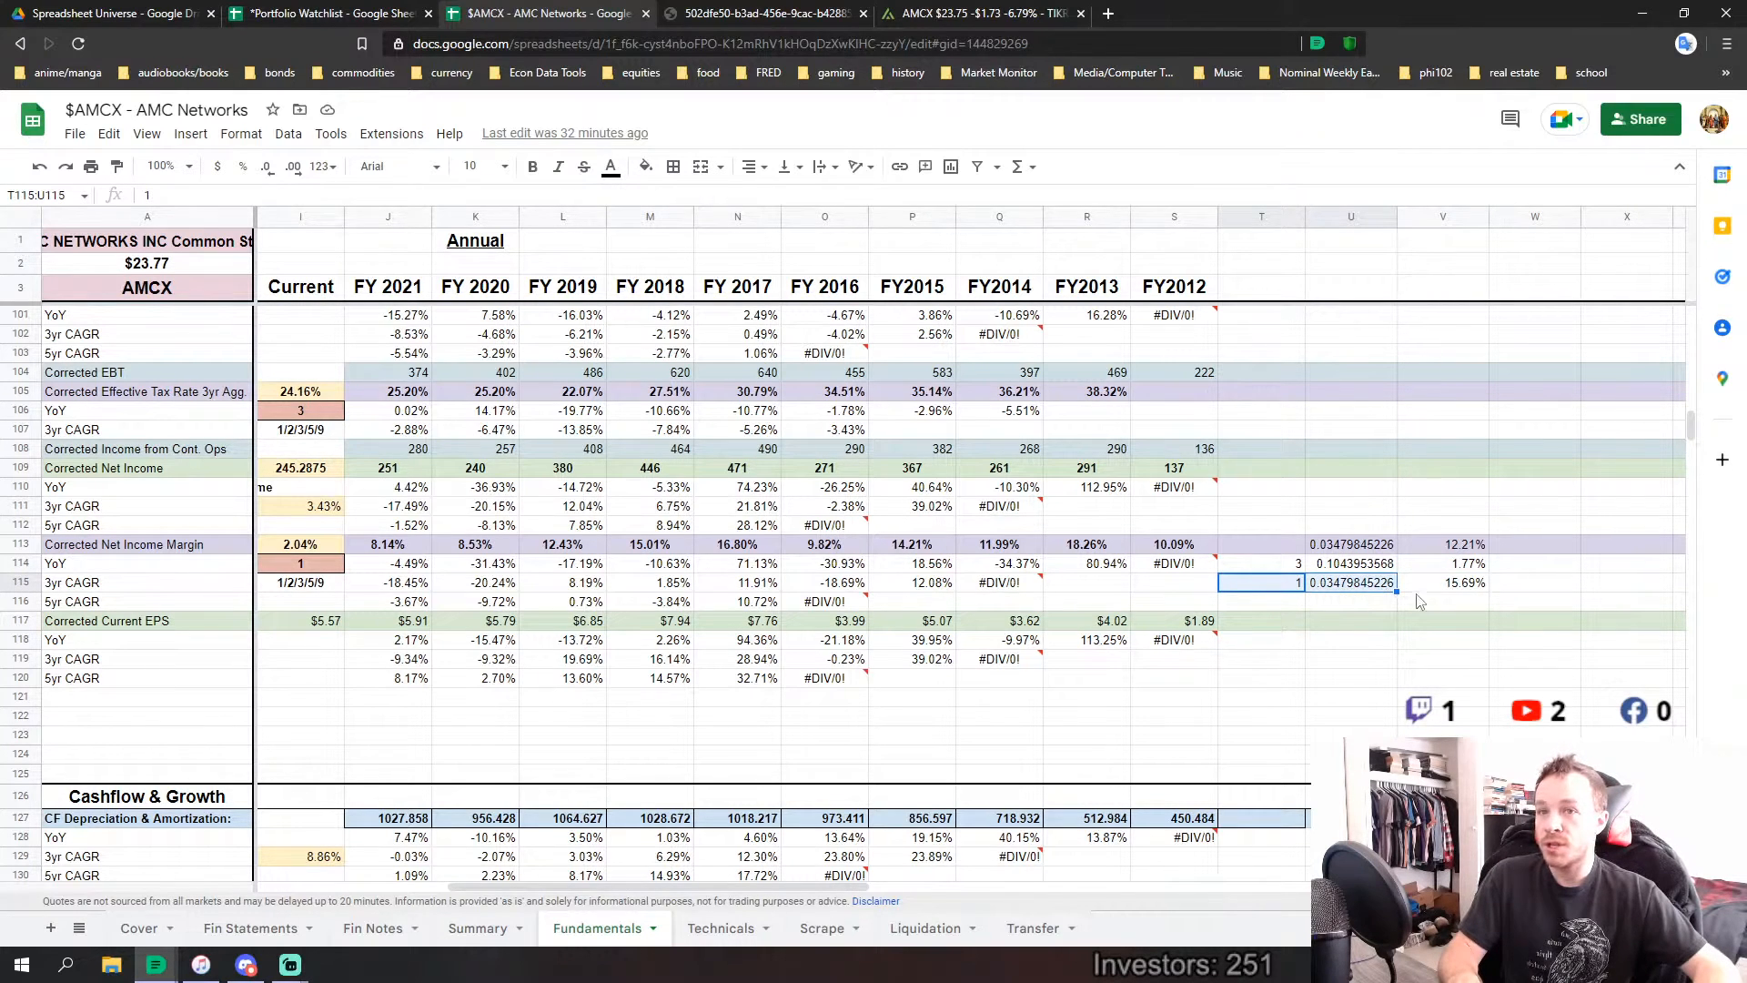
click(1462, 581)
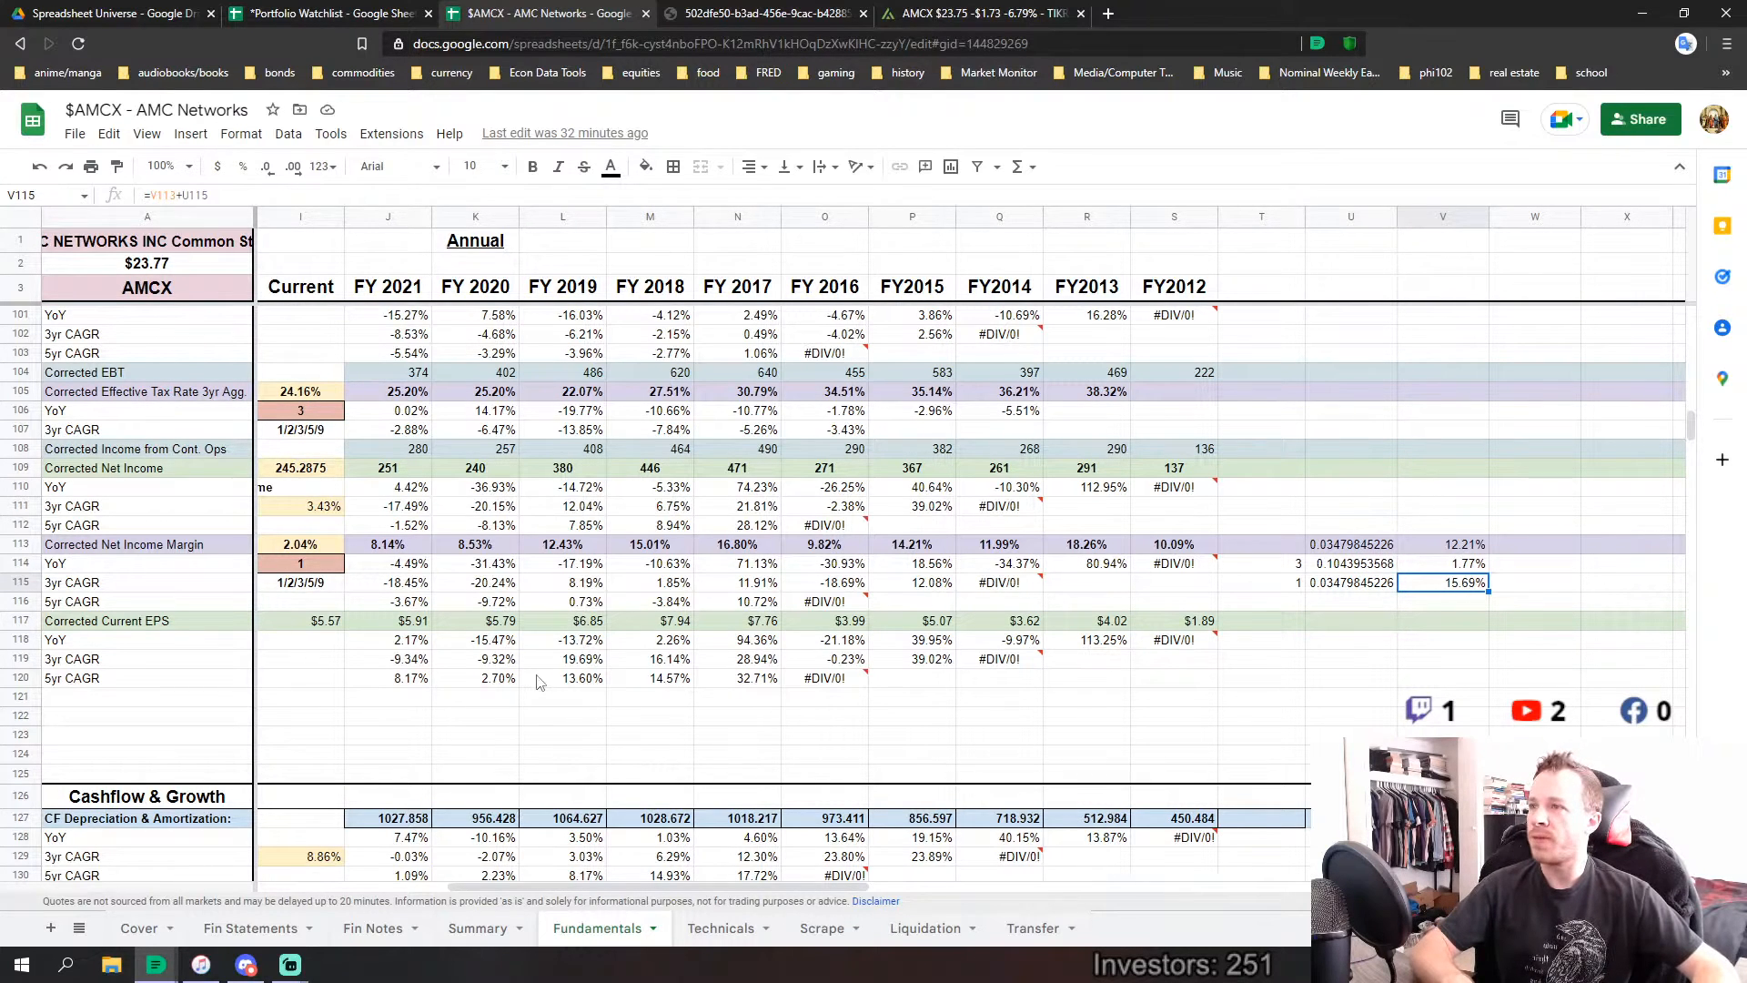
Look through the Cashflow & Growth section, from depreciation and capex to free cashflow to equity and payouts.
scroll(537, 687, down, 1)
scroll(537, 700, up, 2)
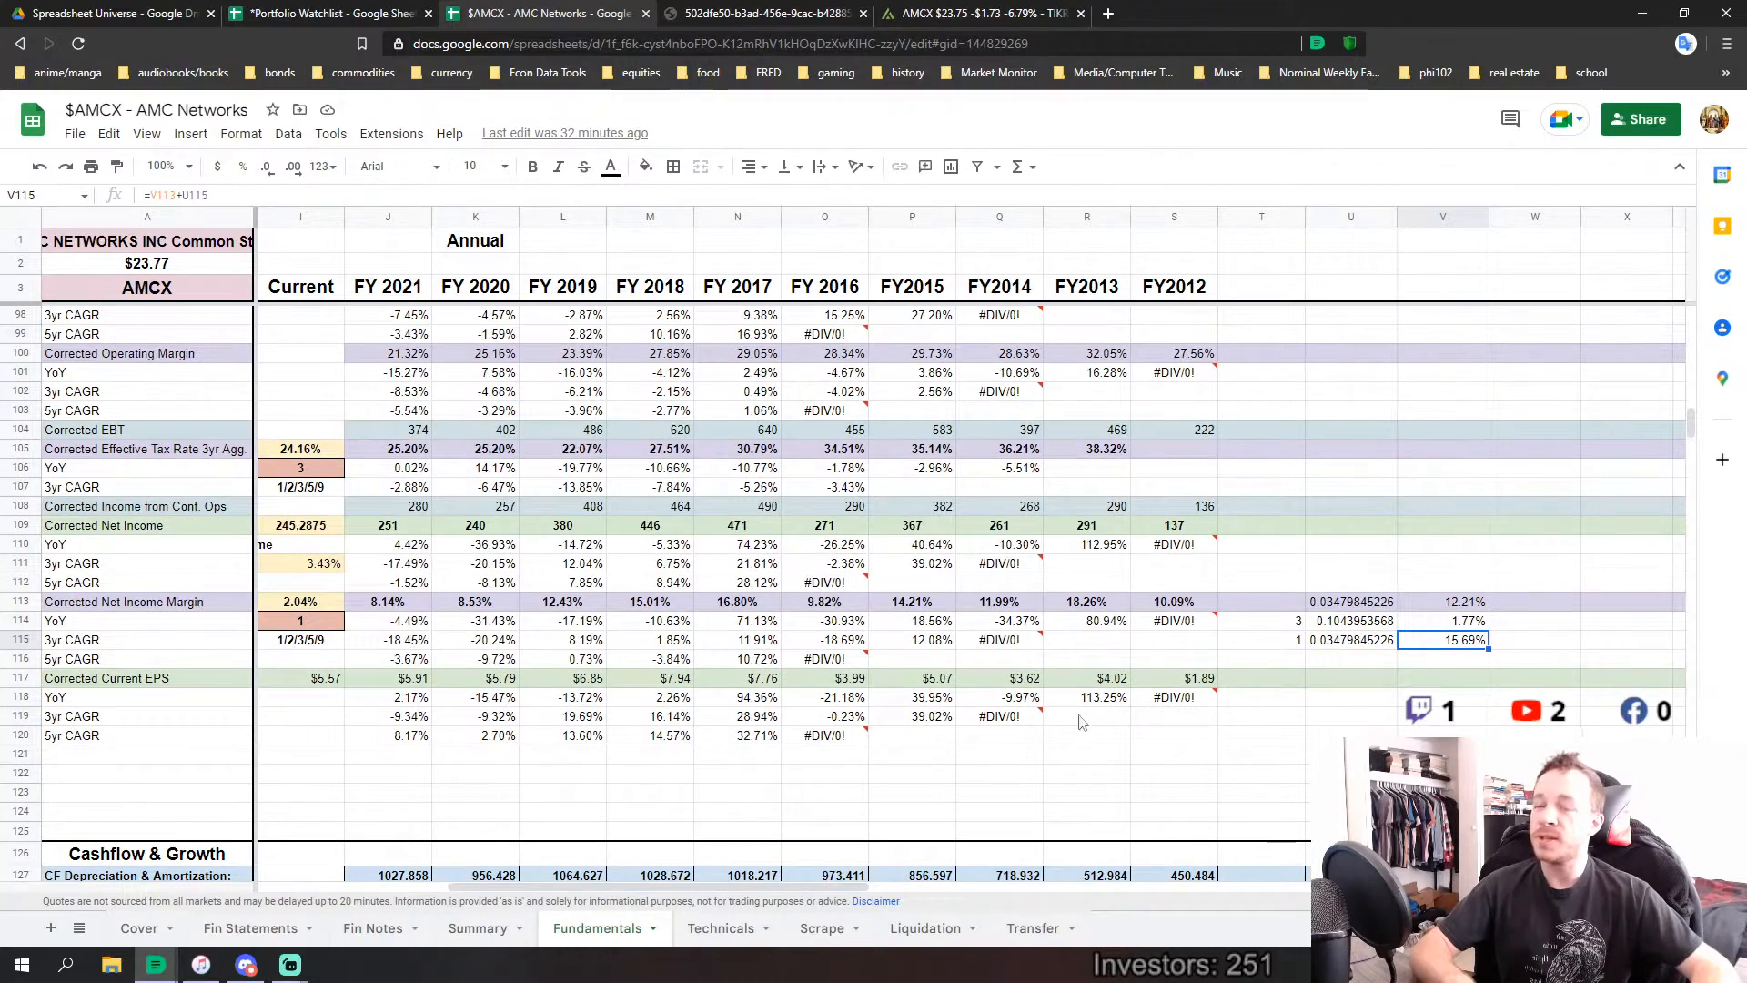
scroll(640, 647, down, 6)
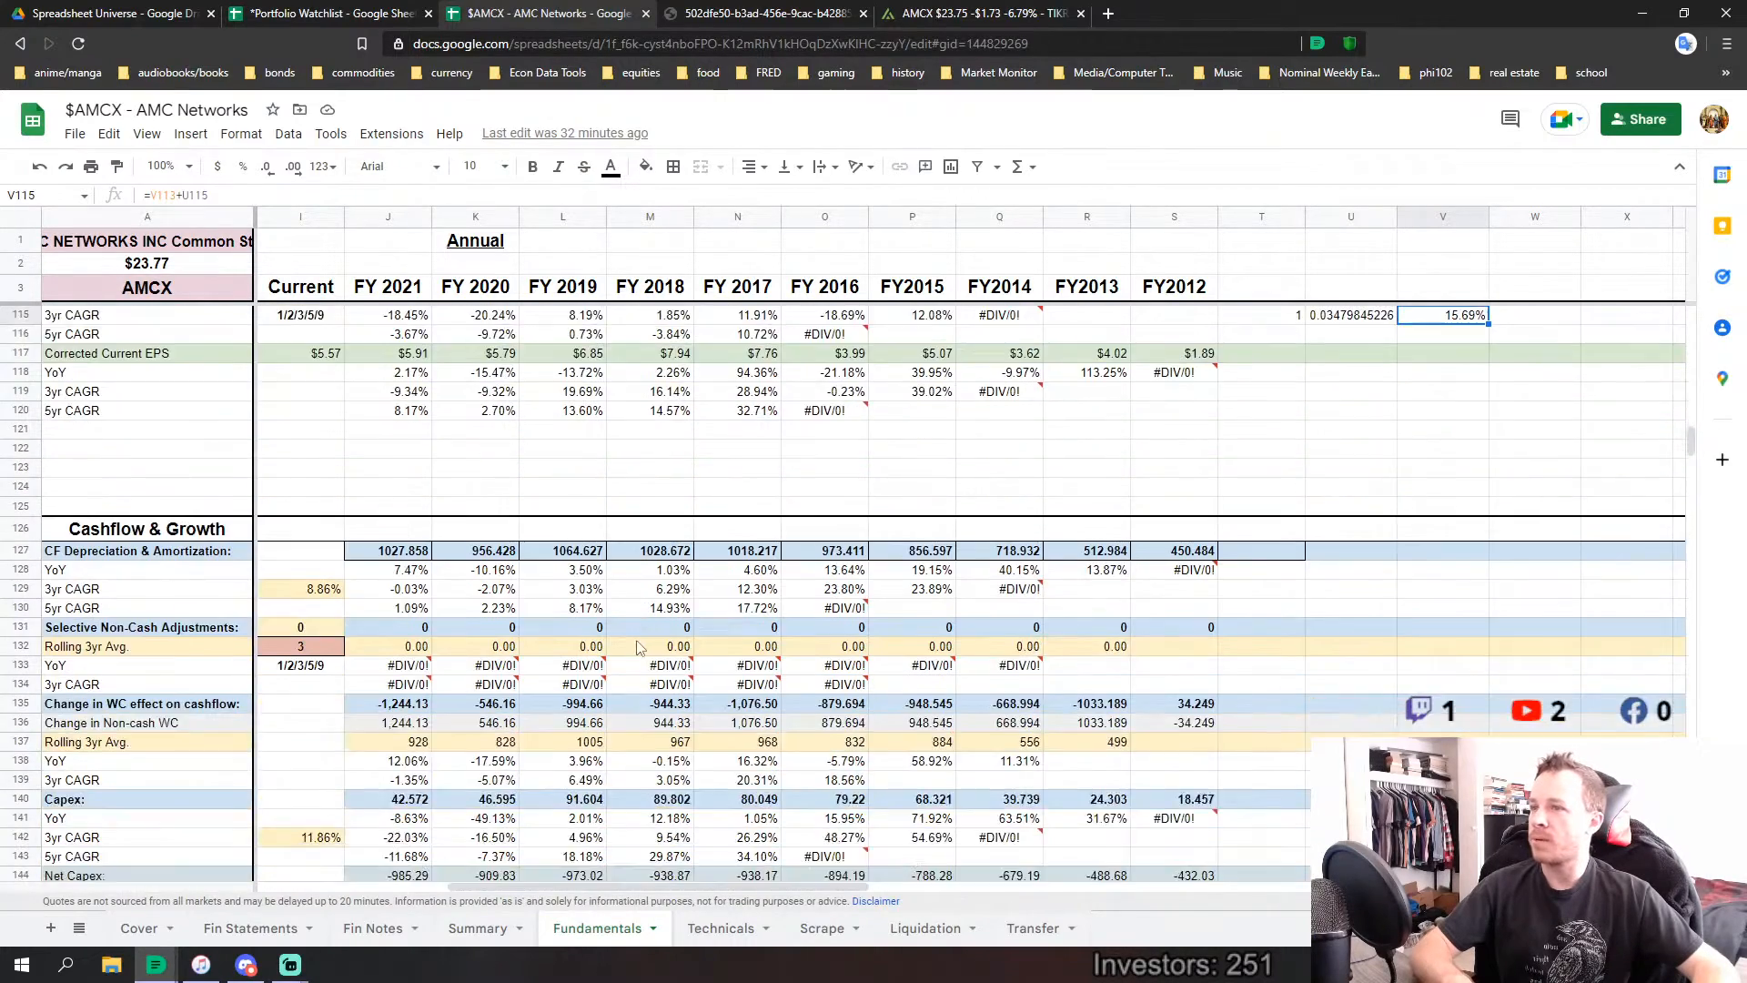
scroll(639, 647, down, 9)
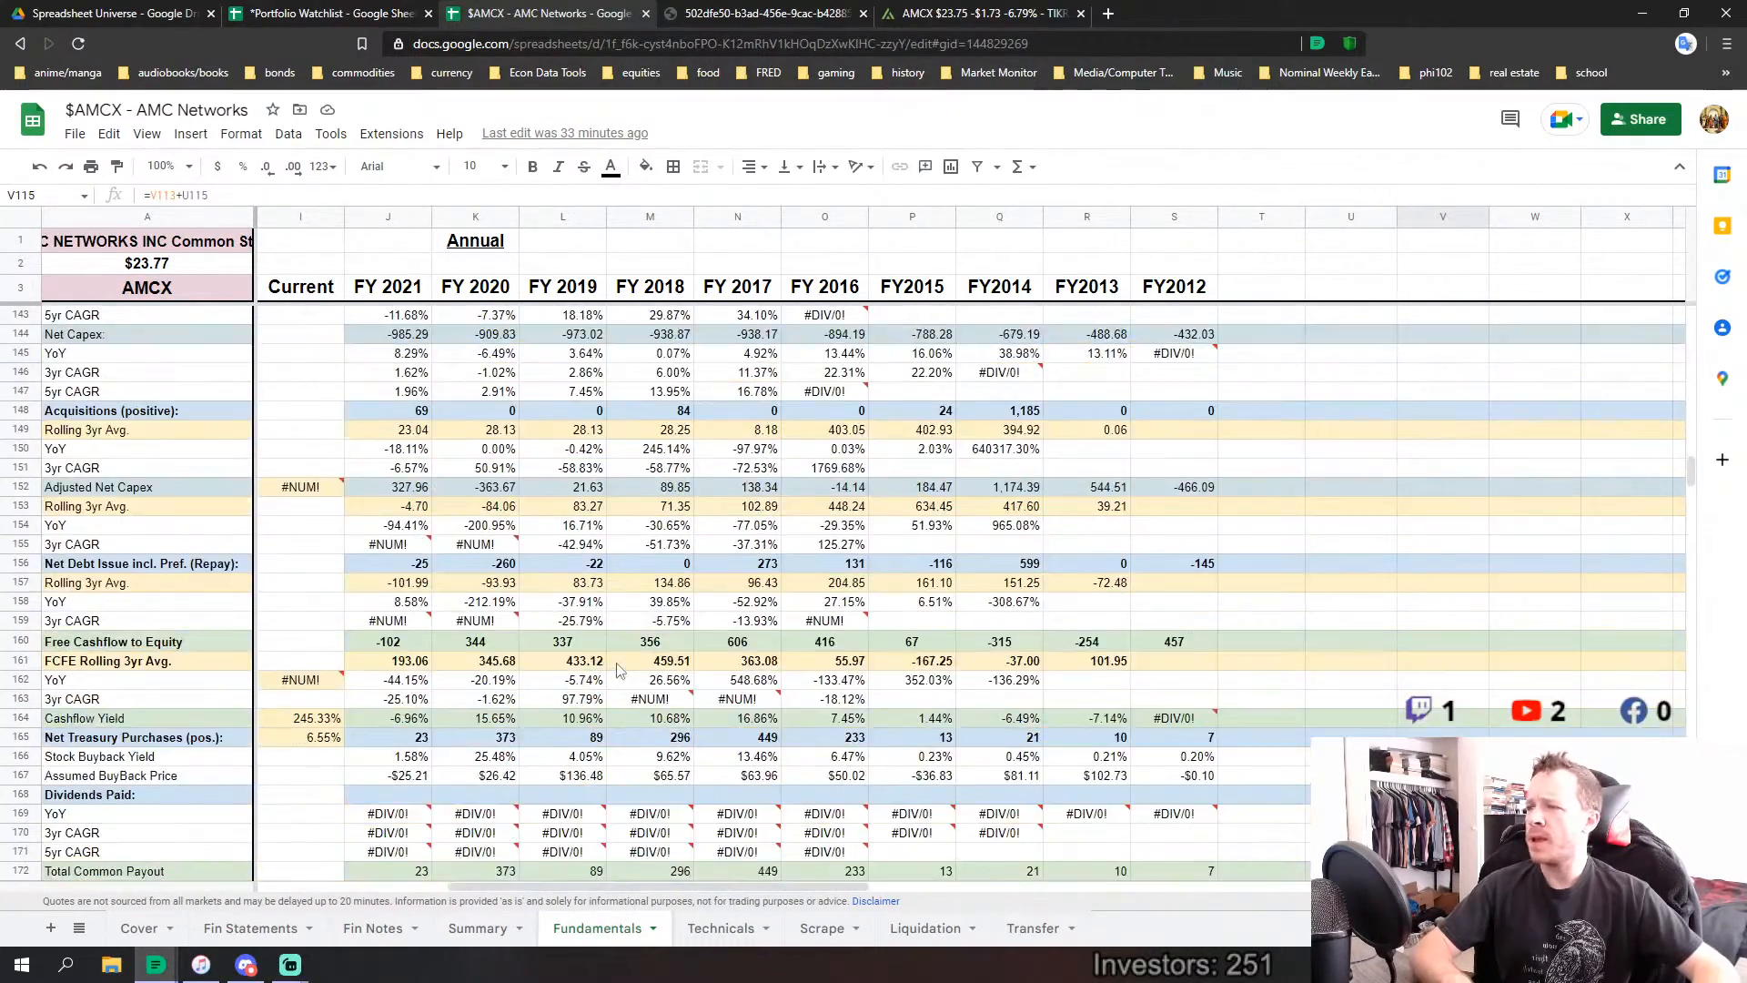
scroll(618, 669, down, 2)
scroll(637, 673, up, 2)
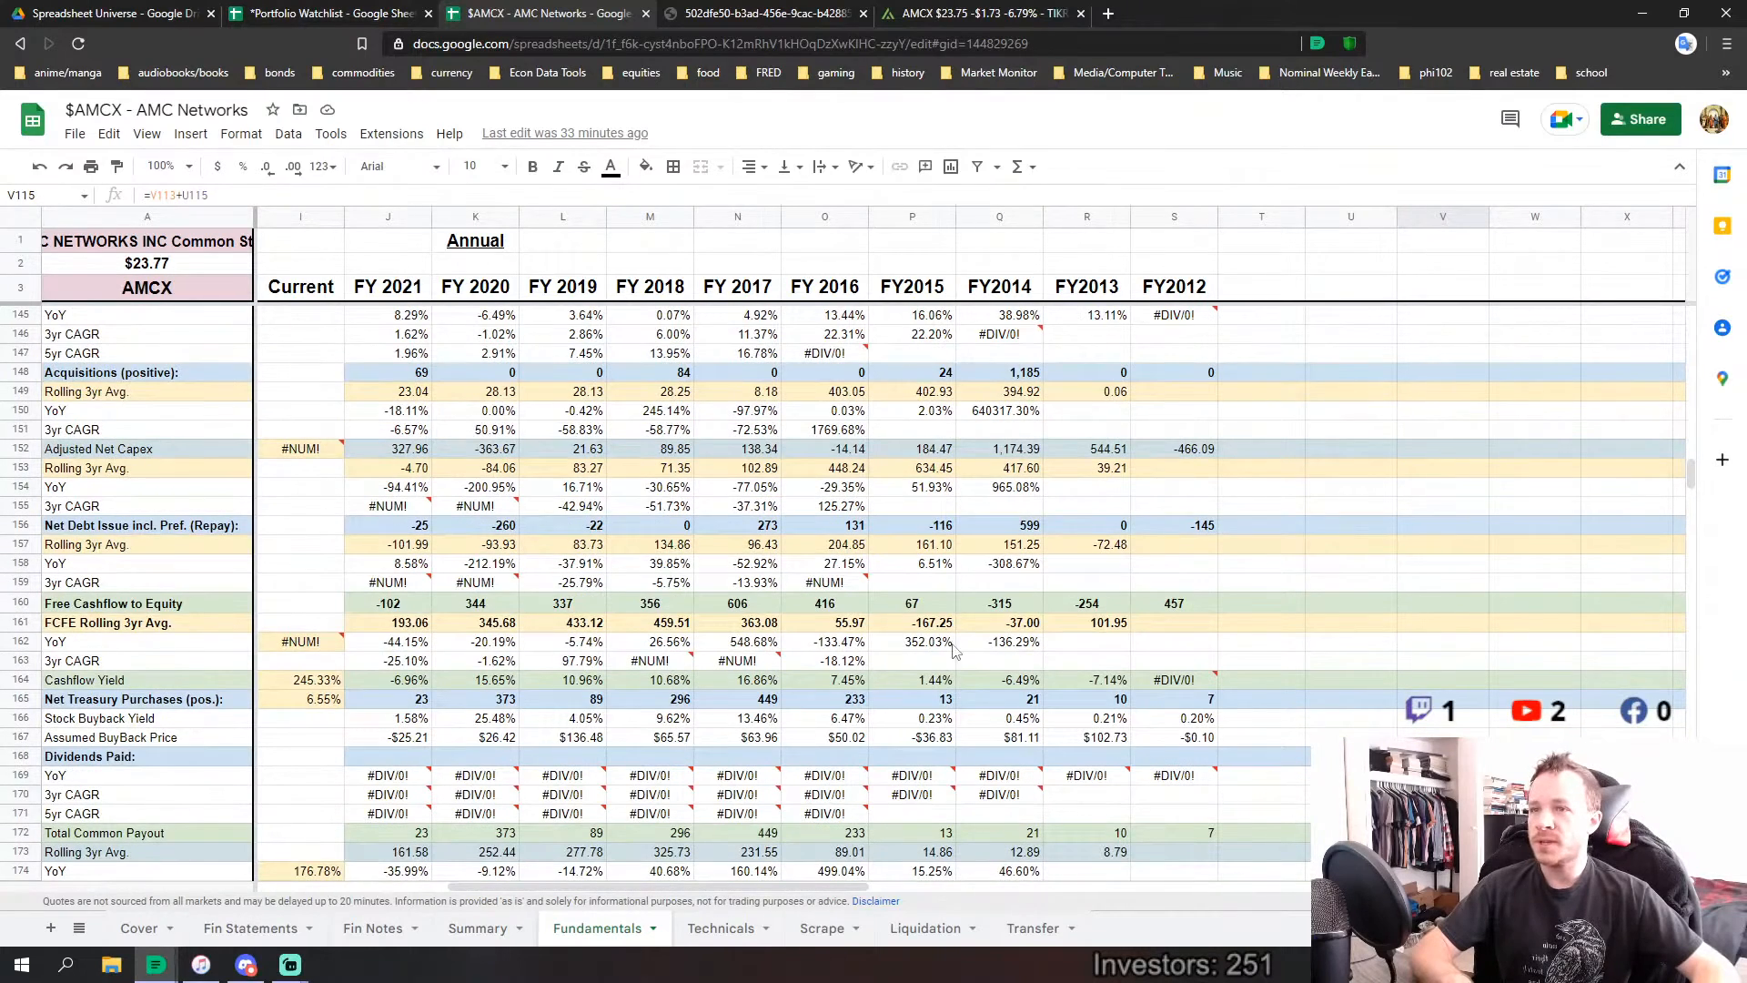
scroll(915, 659, down, 1)
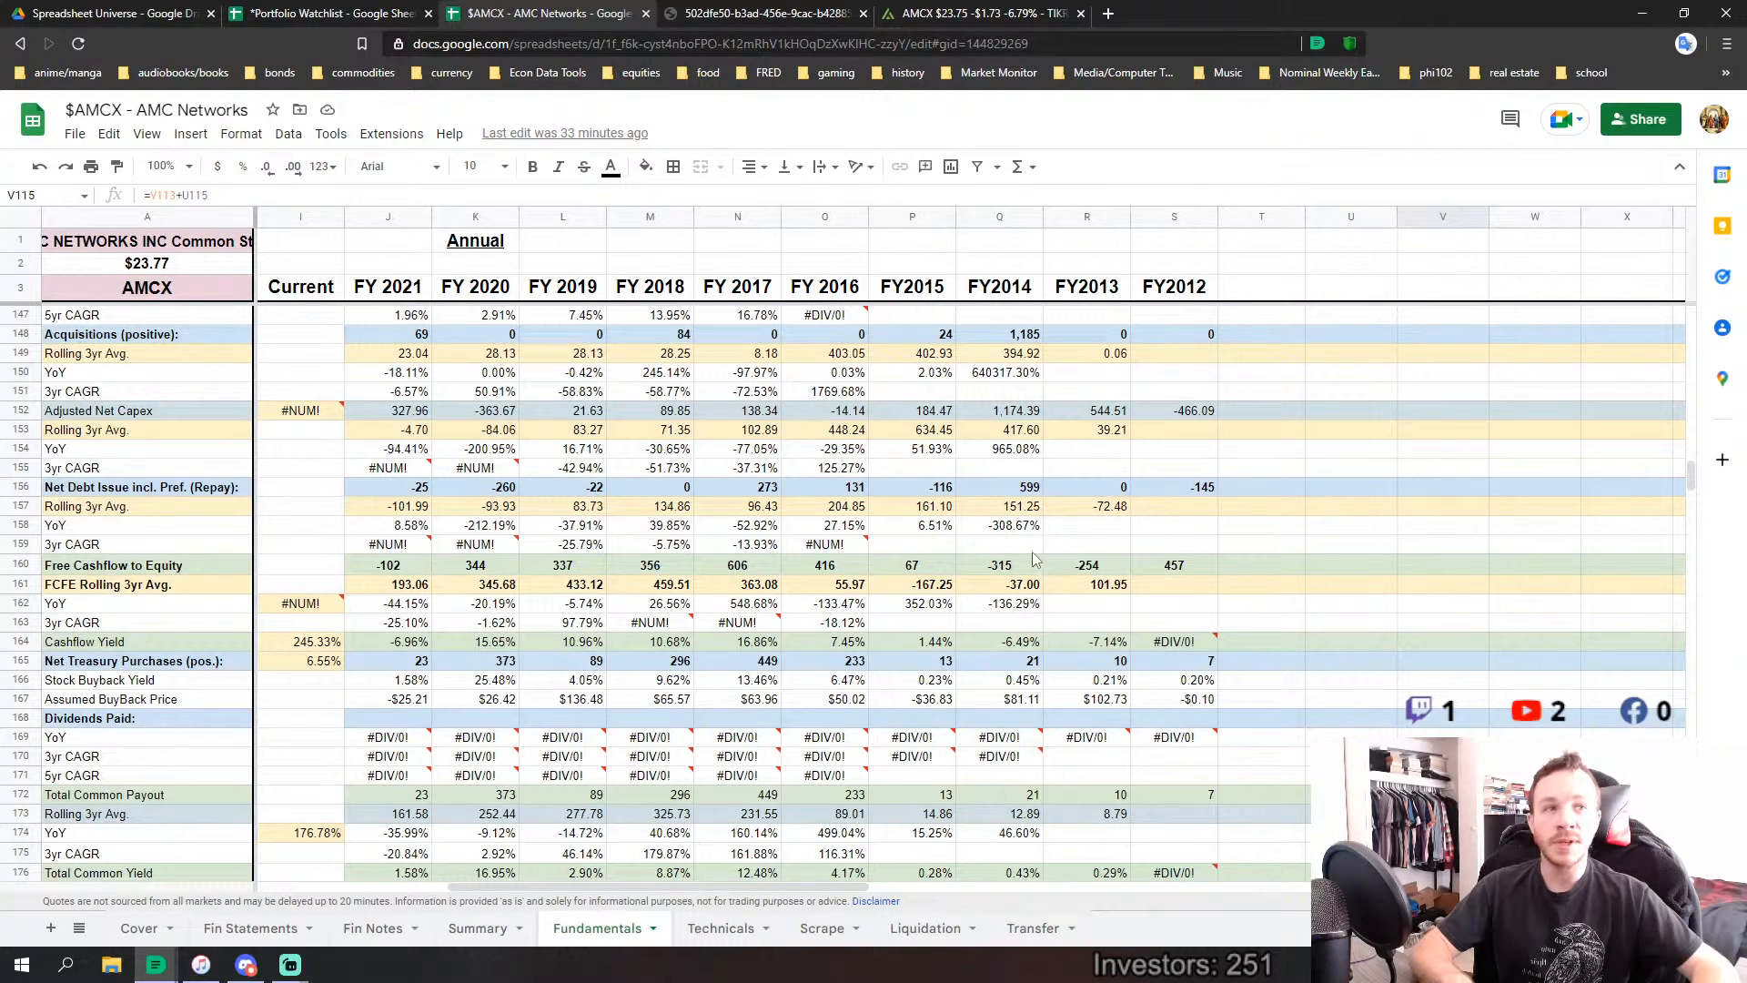
Examine the Net Debt Issue incl. Pref. row from FY2012 to FY 2021, comparing its earlier and later five-year periods.
drag(1179, 491, 401, 497)
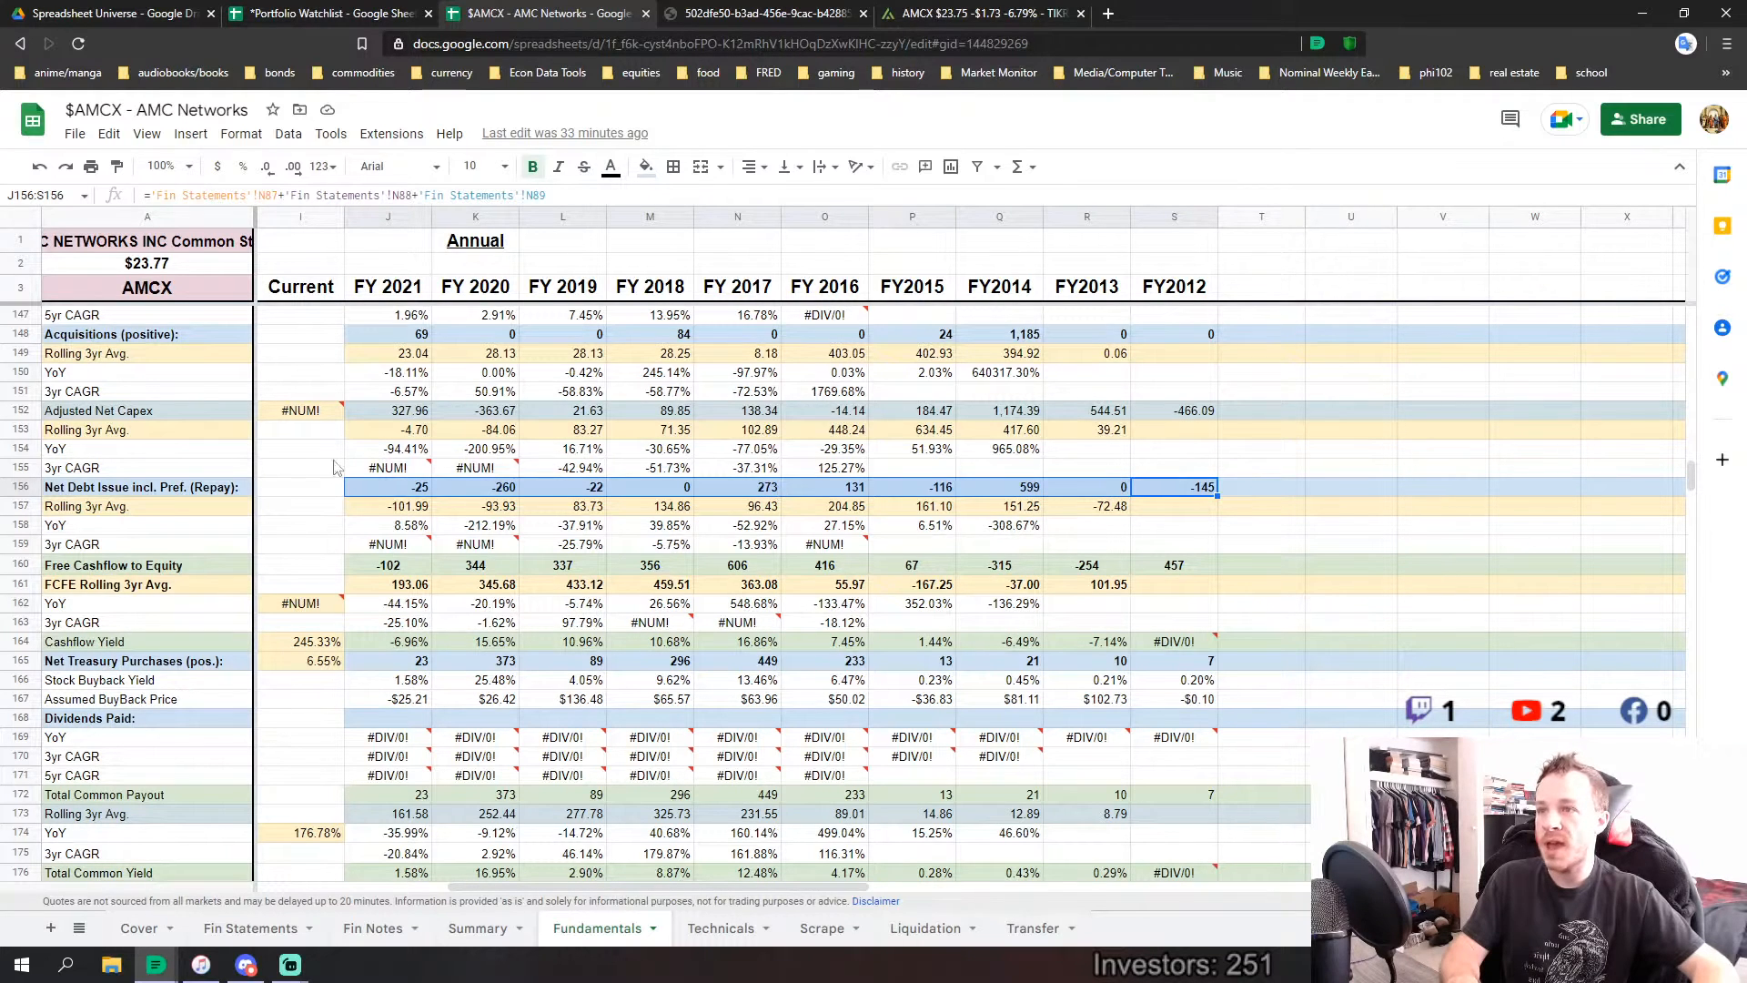
click(1110, 549)
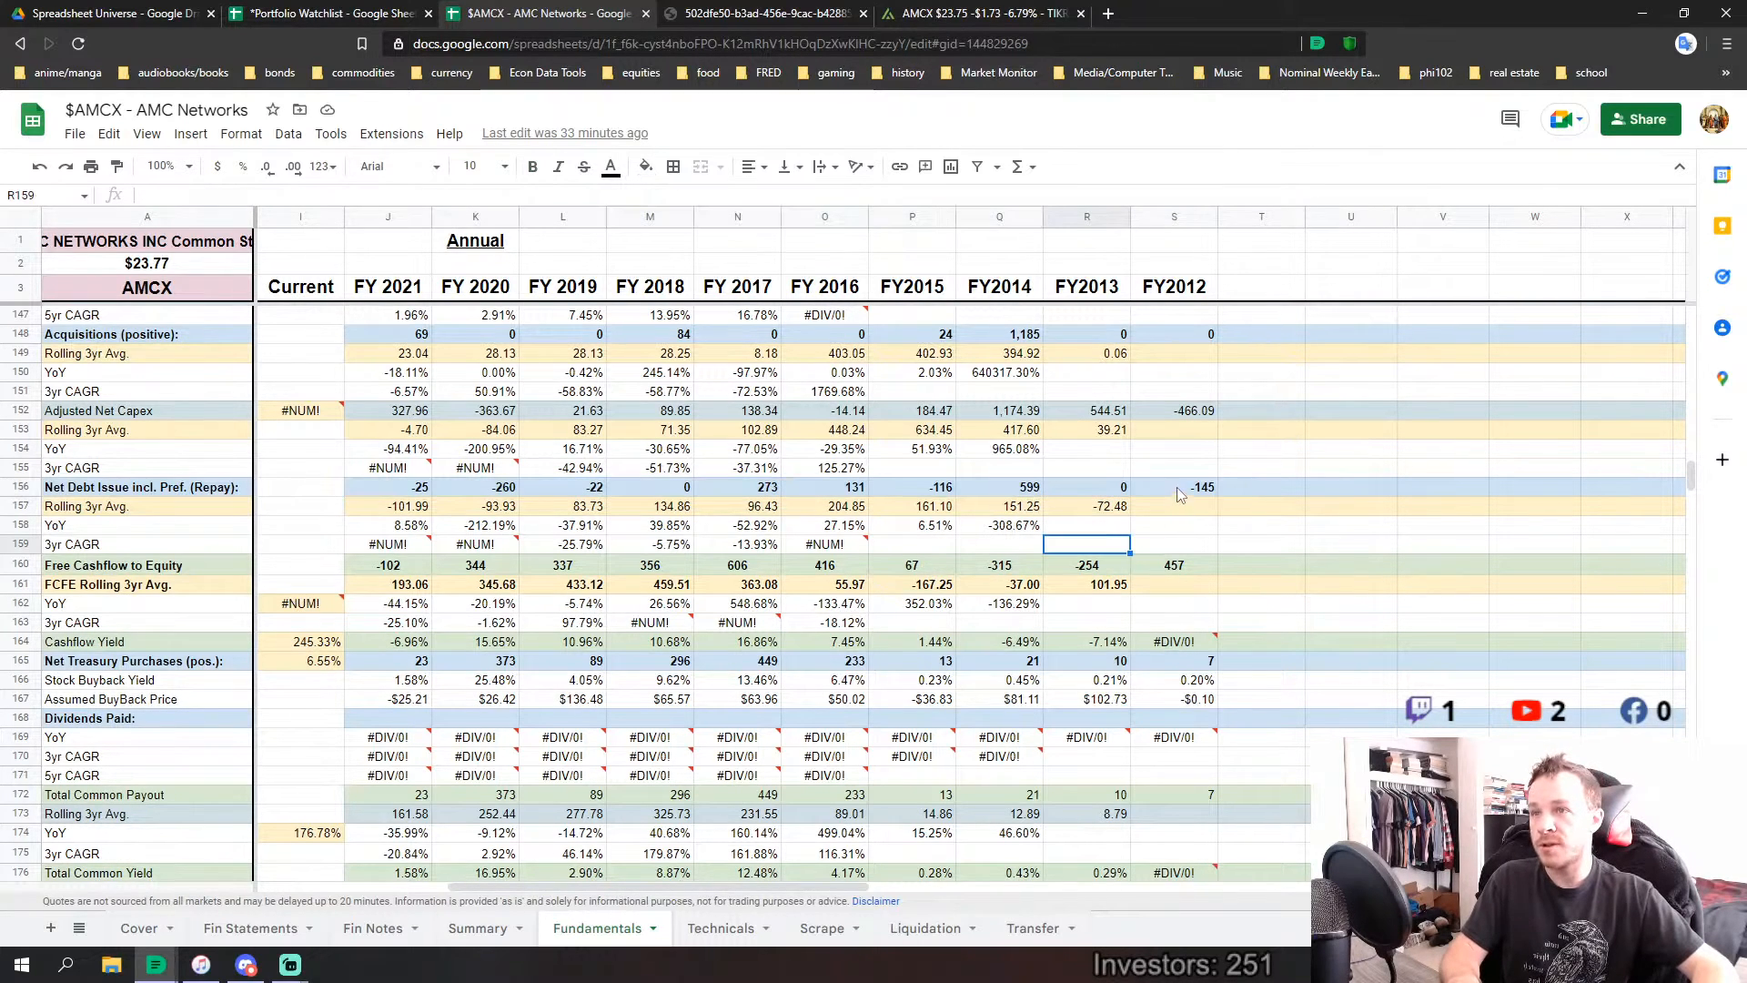
drag(1176, 489, 865, 498)
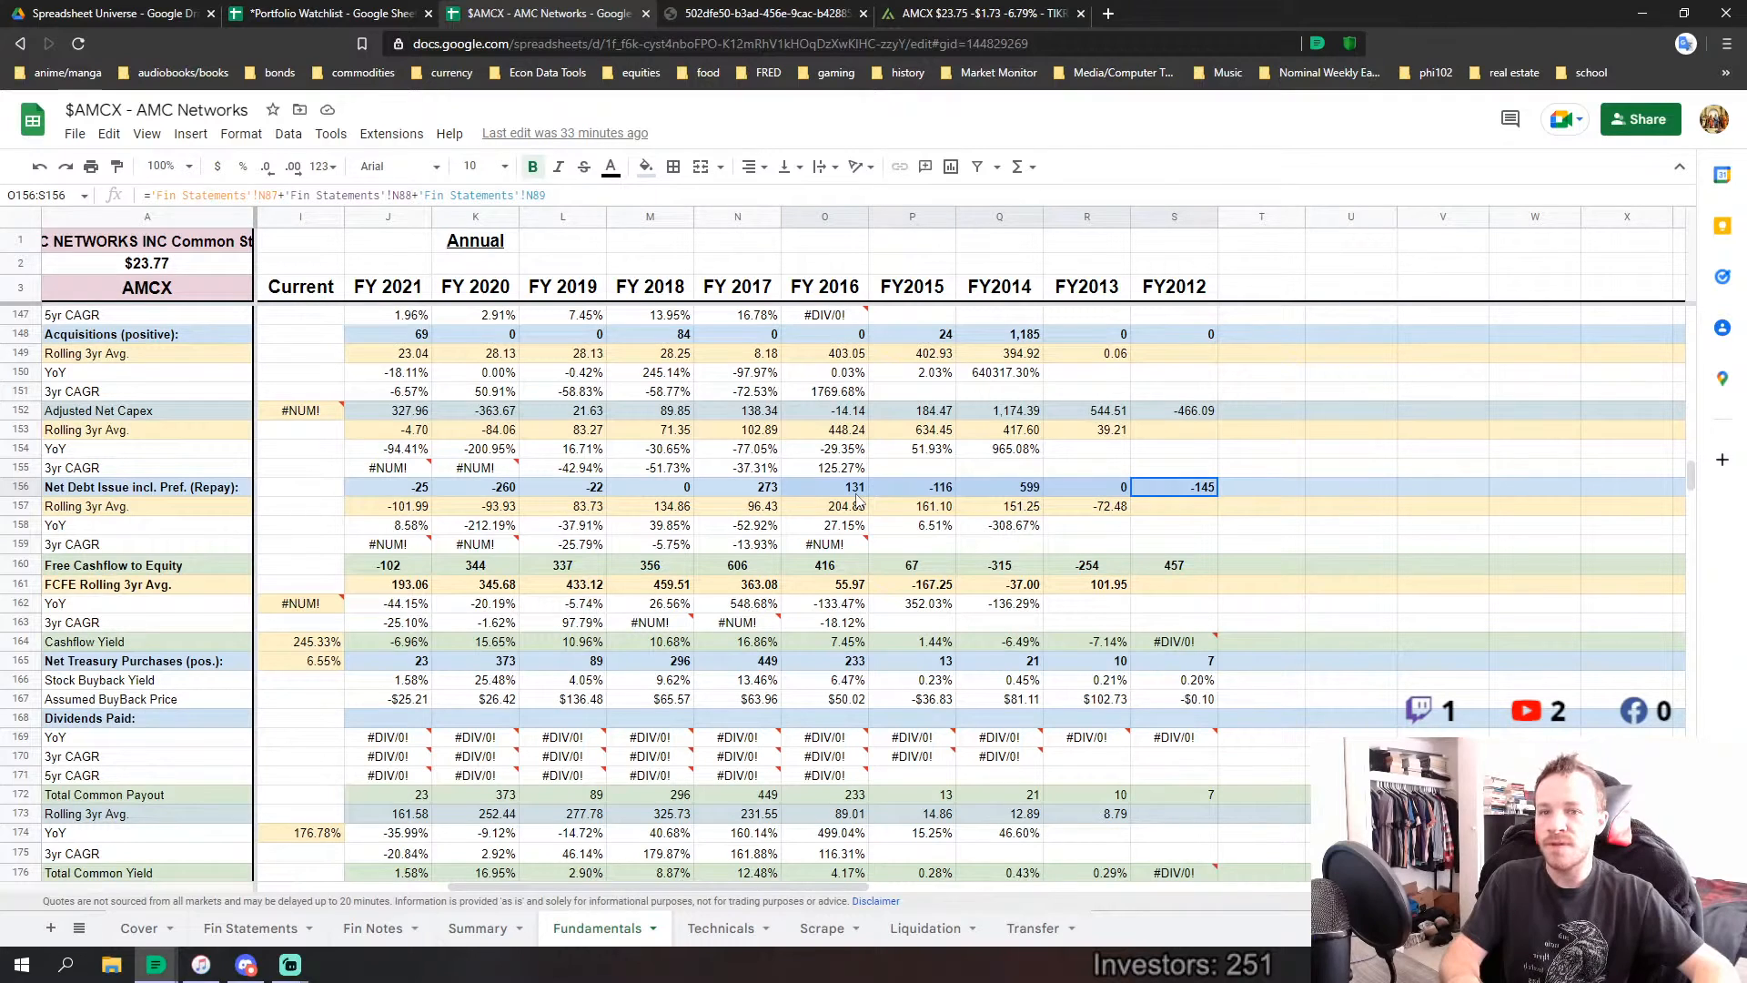
drag(723, 494, 392, 496)
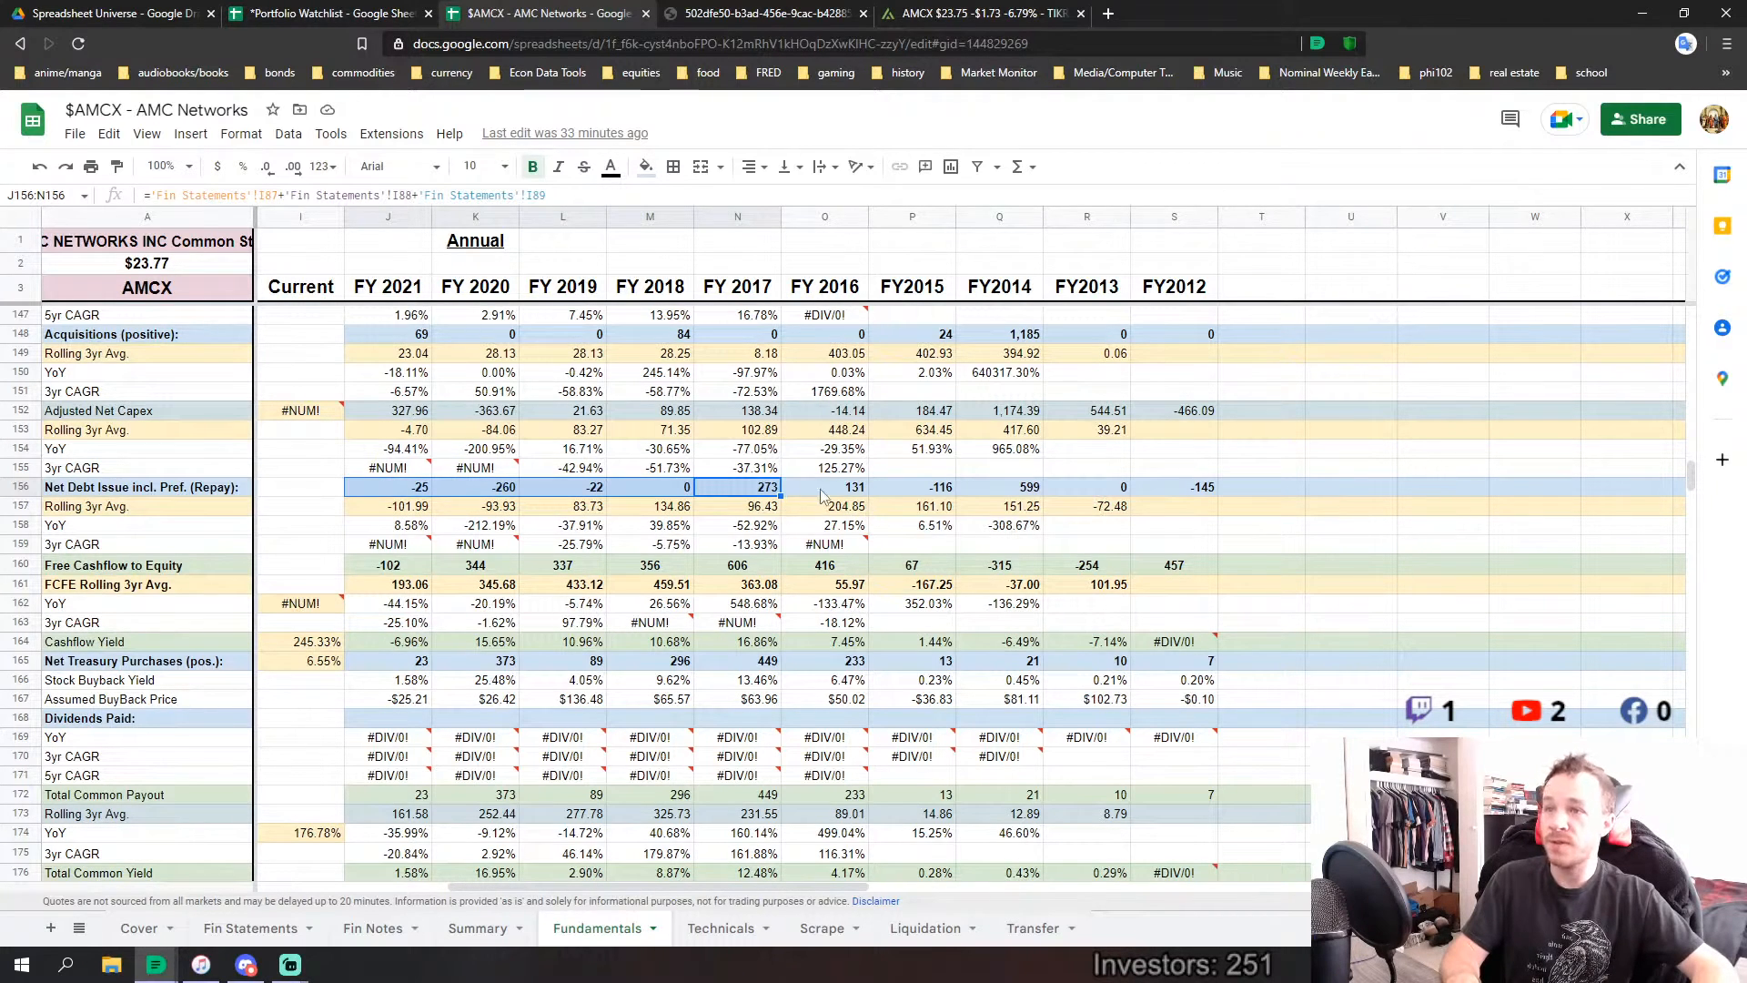
drag(822, 495, 1199, 495)
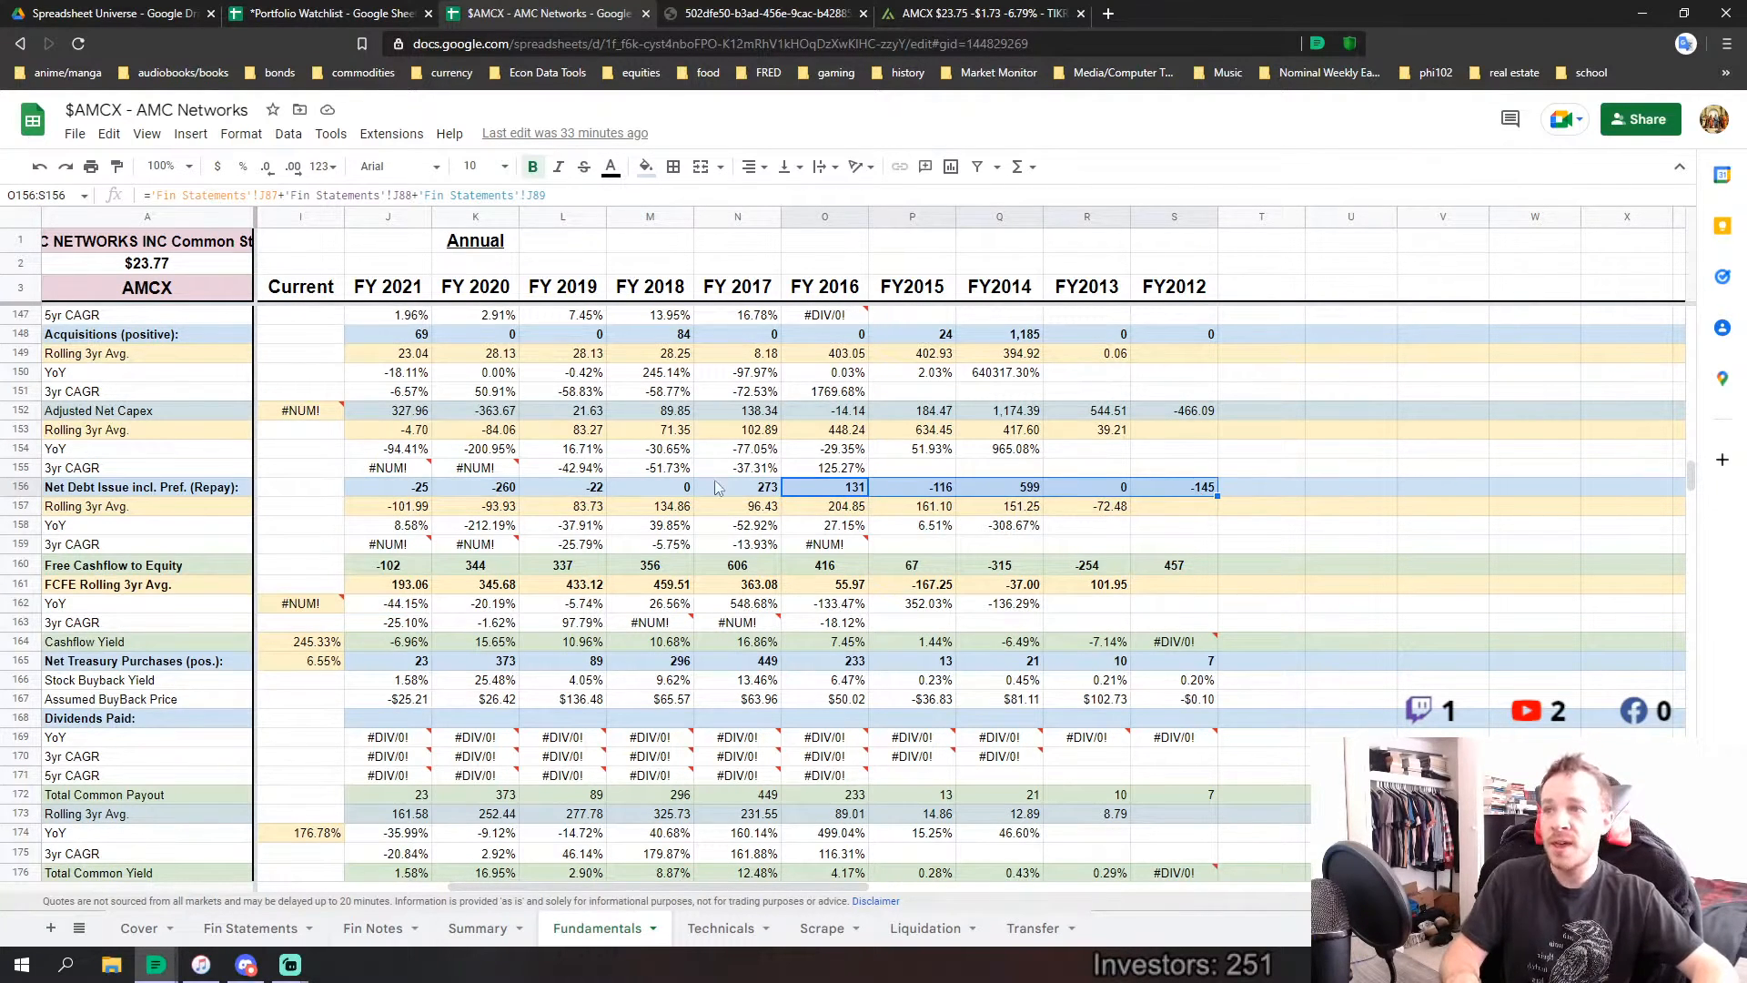
drag(718, 488, 400, 492)
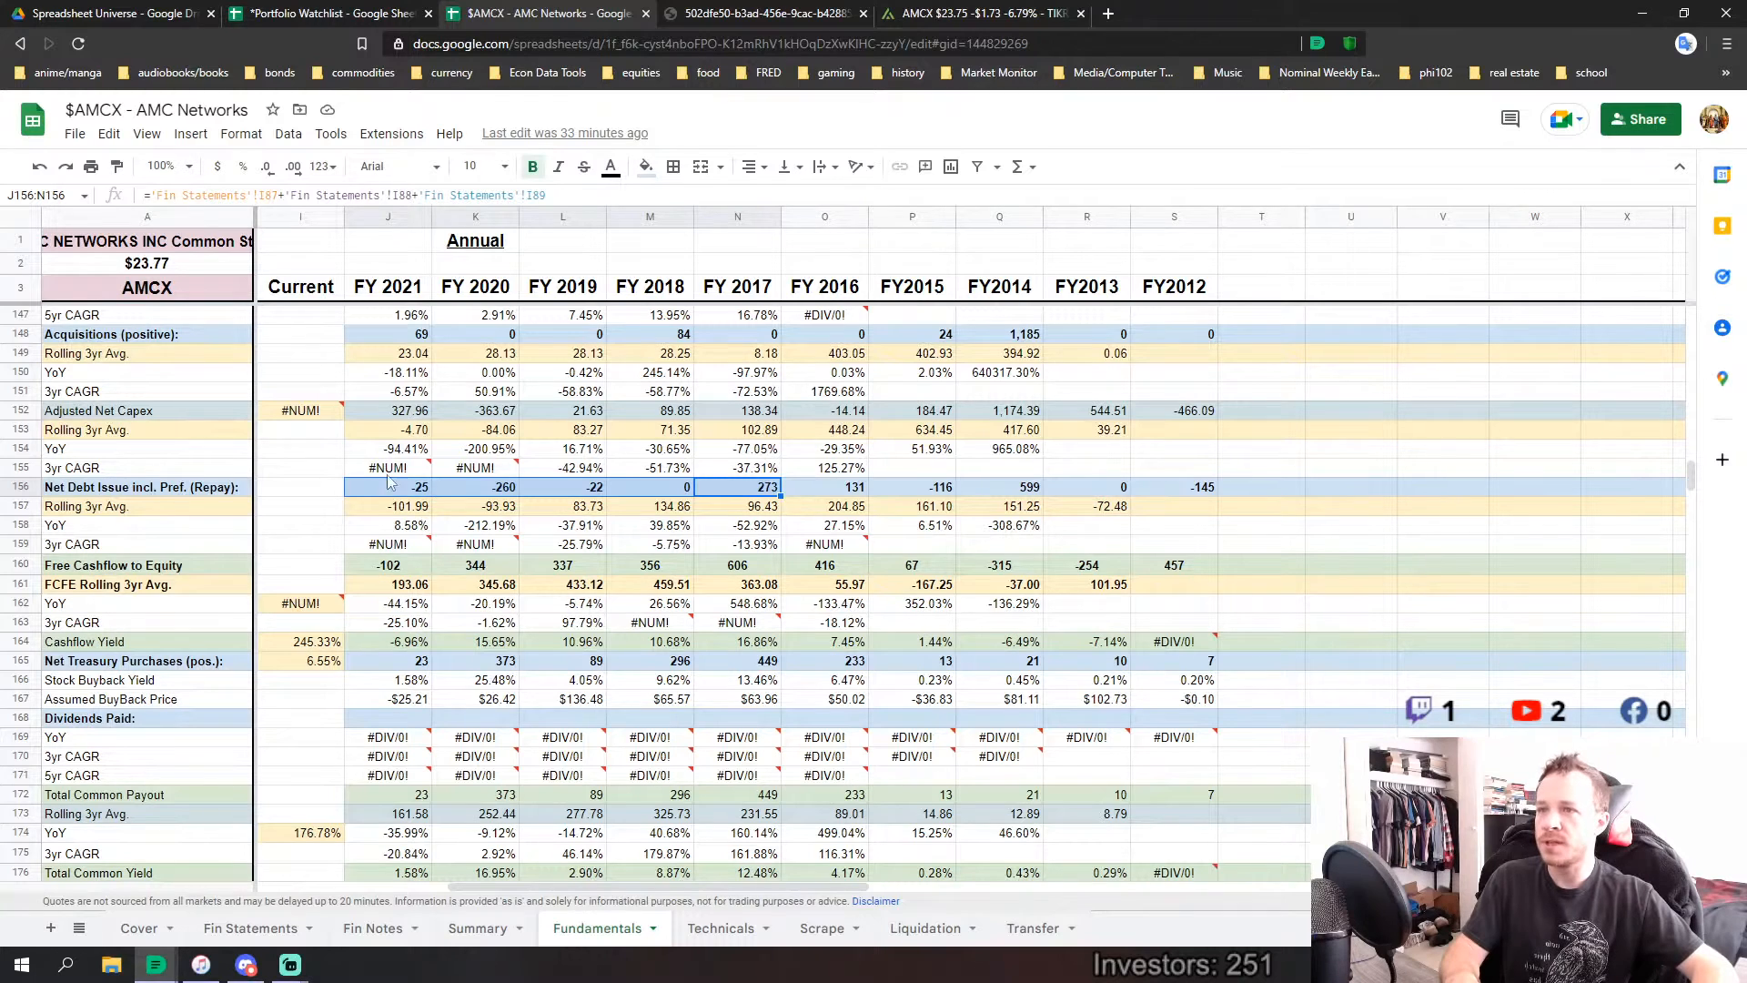
Review the Free Cashflow to Equity row from FY2012 to FY 2021 alongside net debt issuance and the capex rows.
drag(1183, 565, 407, 570)
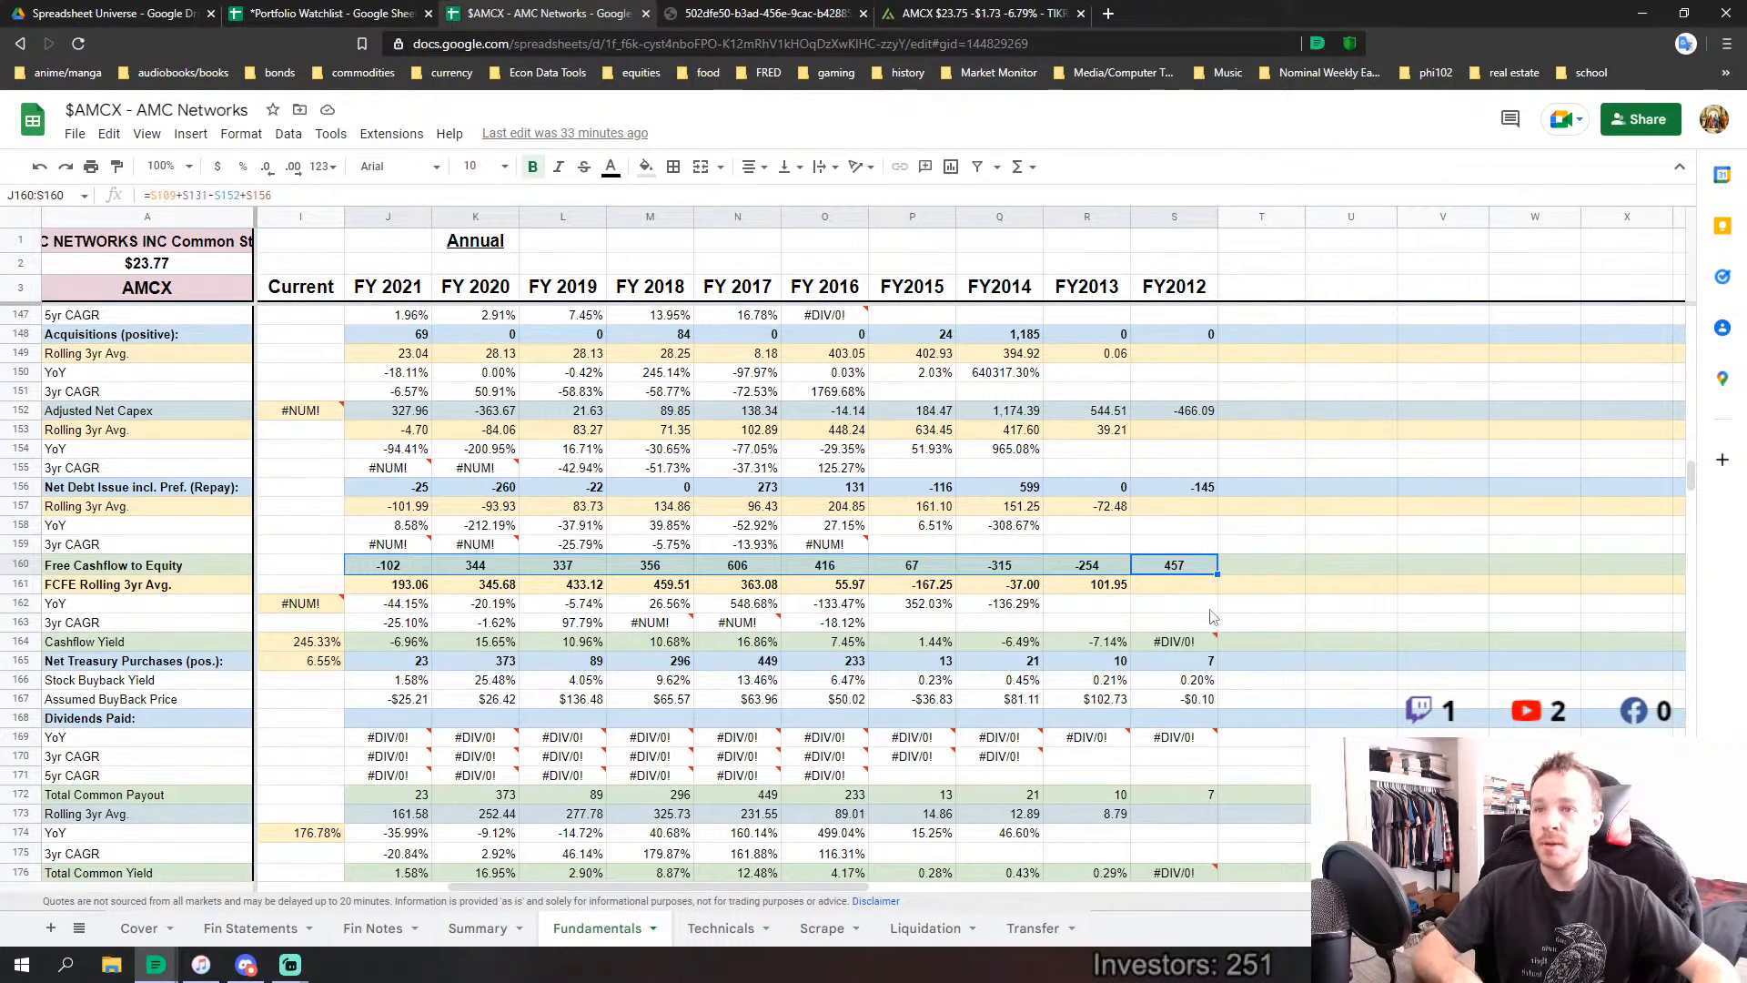
drag(1183, 568, 389, 573)
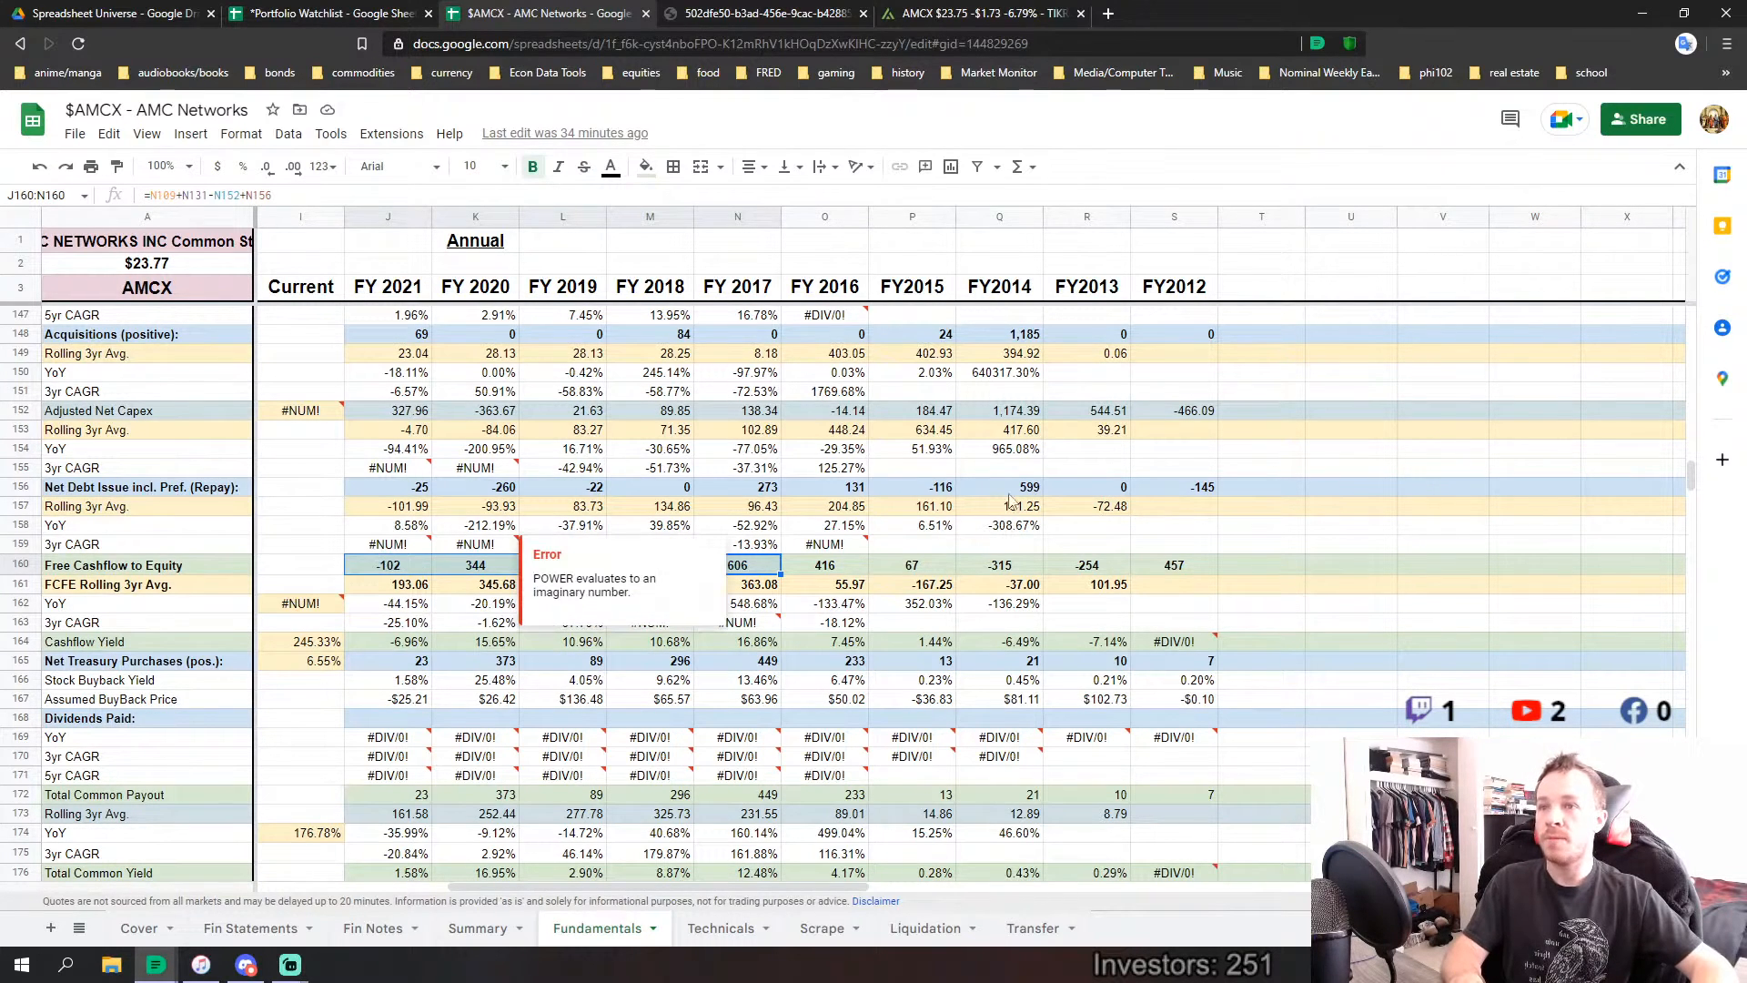
drag(1209, 494, 856, 491)
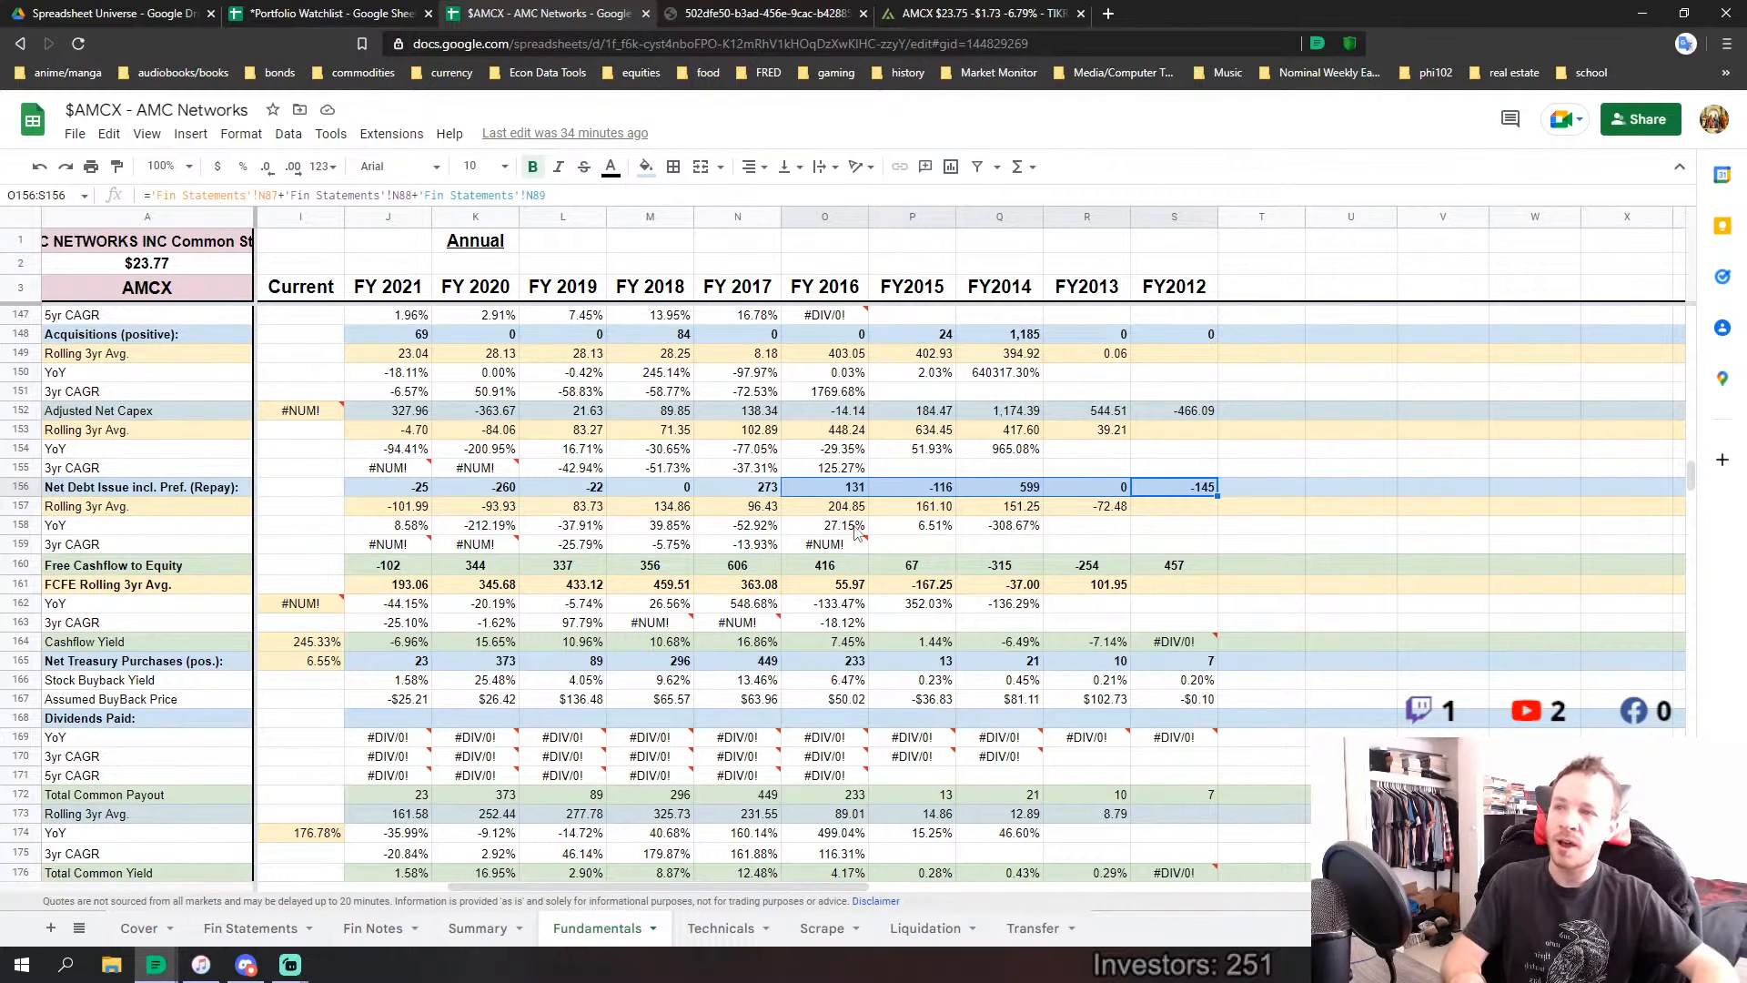
mouse_move(830, 544)
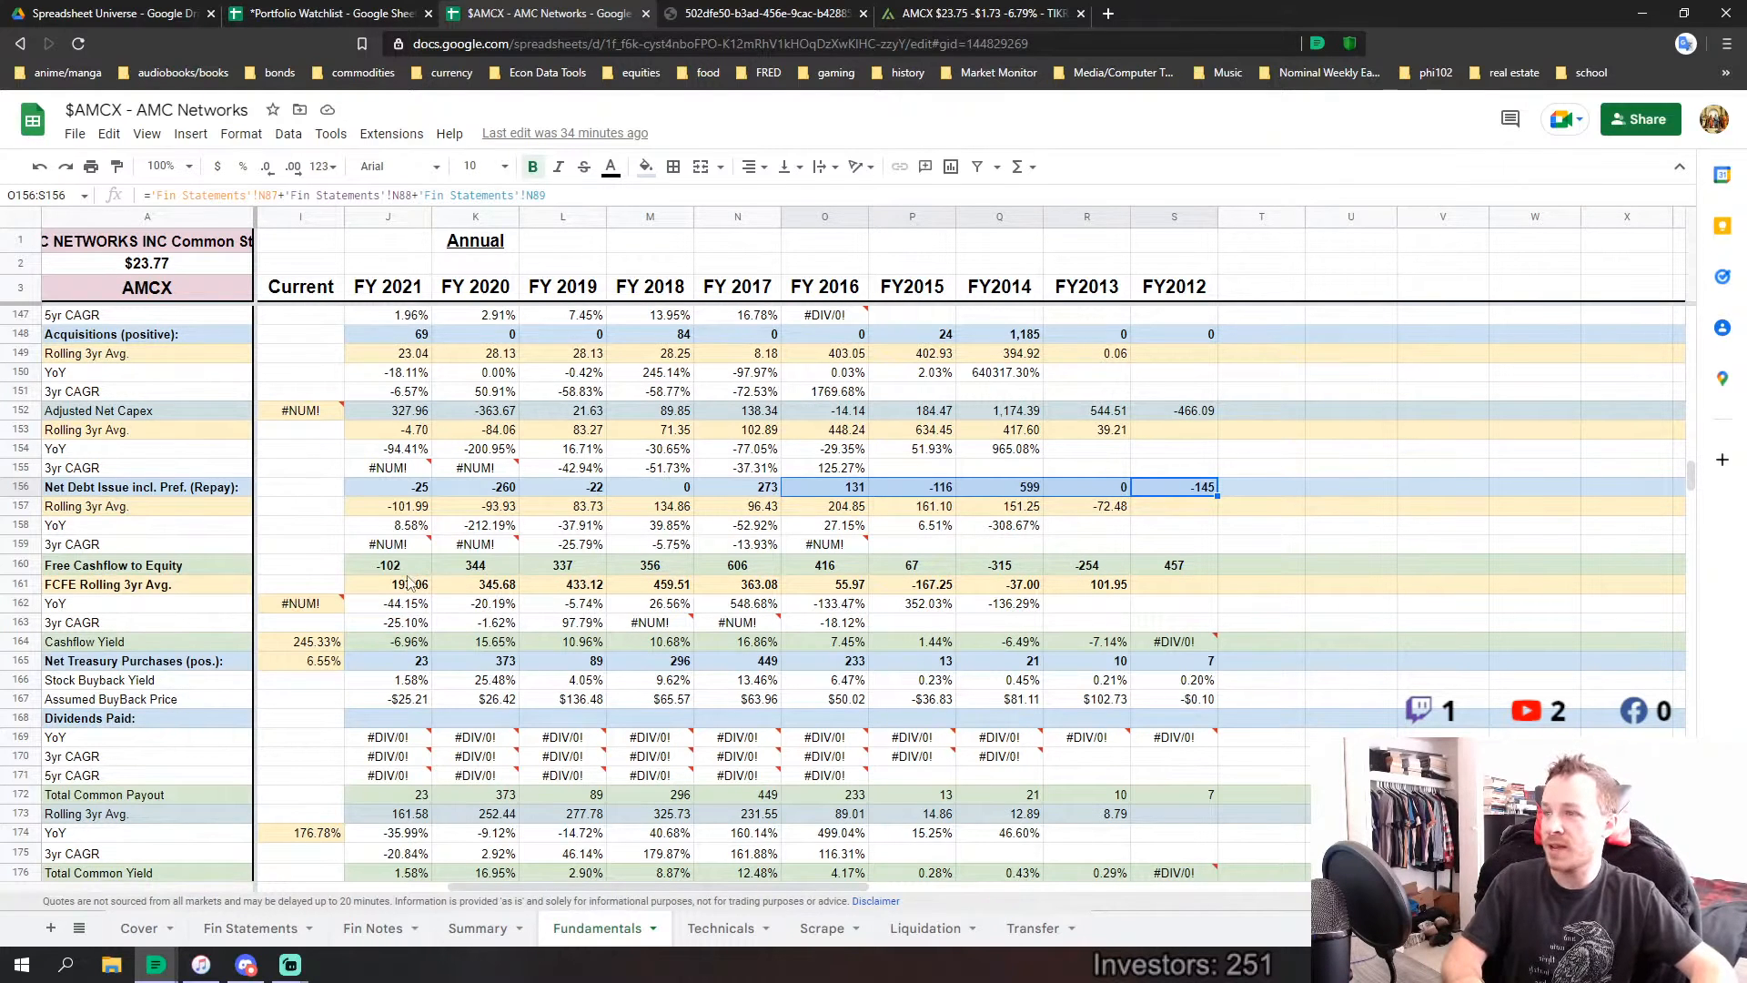
drag(392, 565, 738, 565)
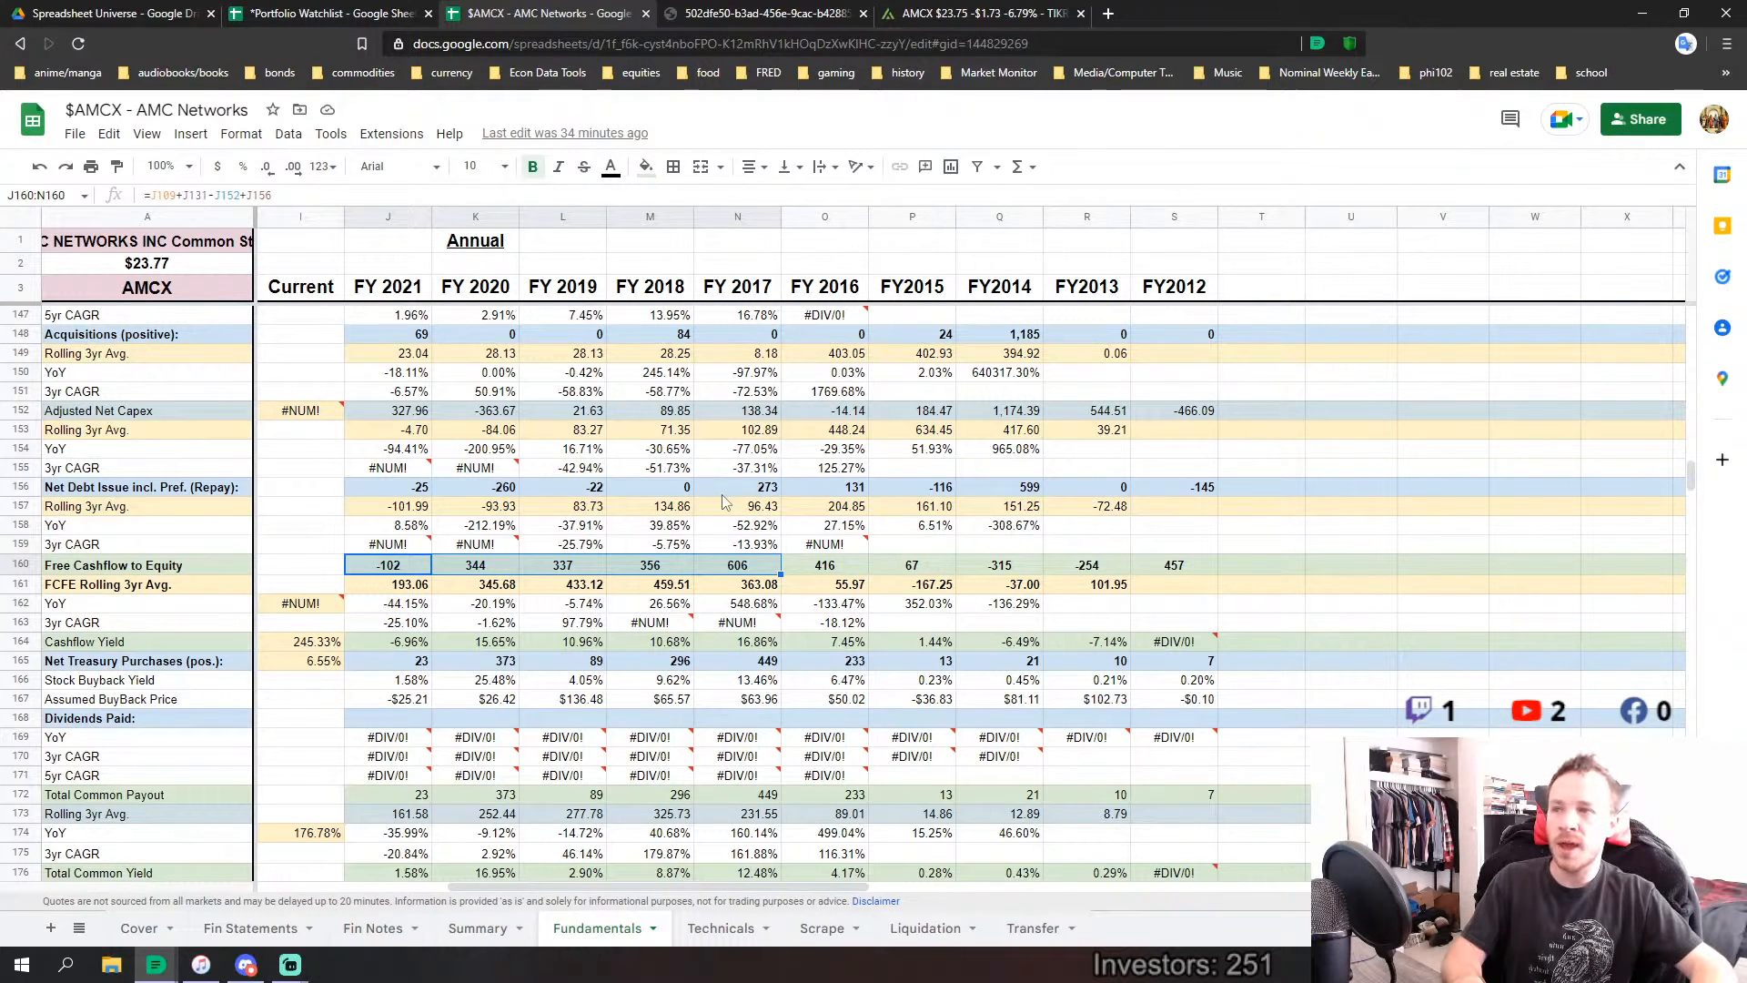
scroll(691, 555, up, 4)
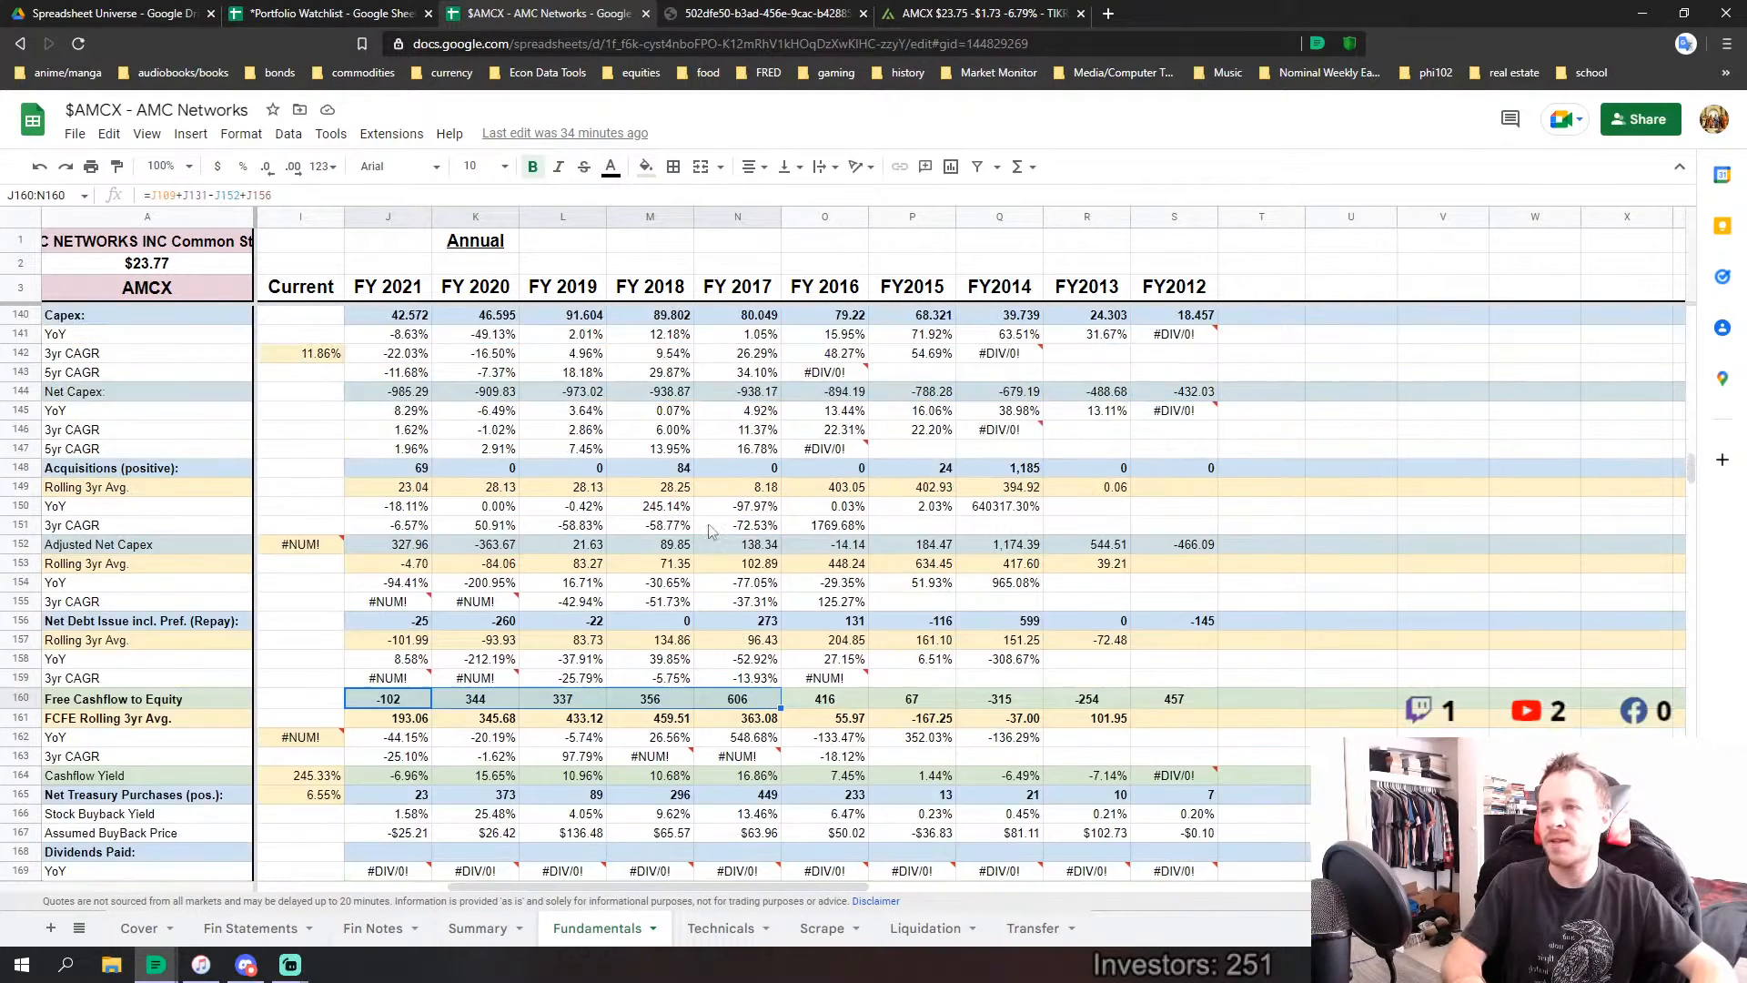
Review the Adjusted Net Capex row from FY2012 to FY 2021 alongside the debt issuance and Free Cashflow to Equity rows.
scroll(783, 602, down, 2)
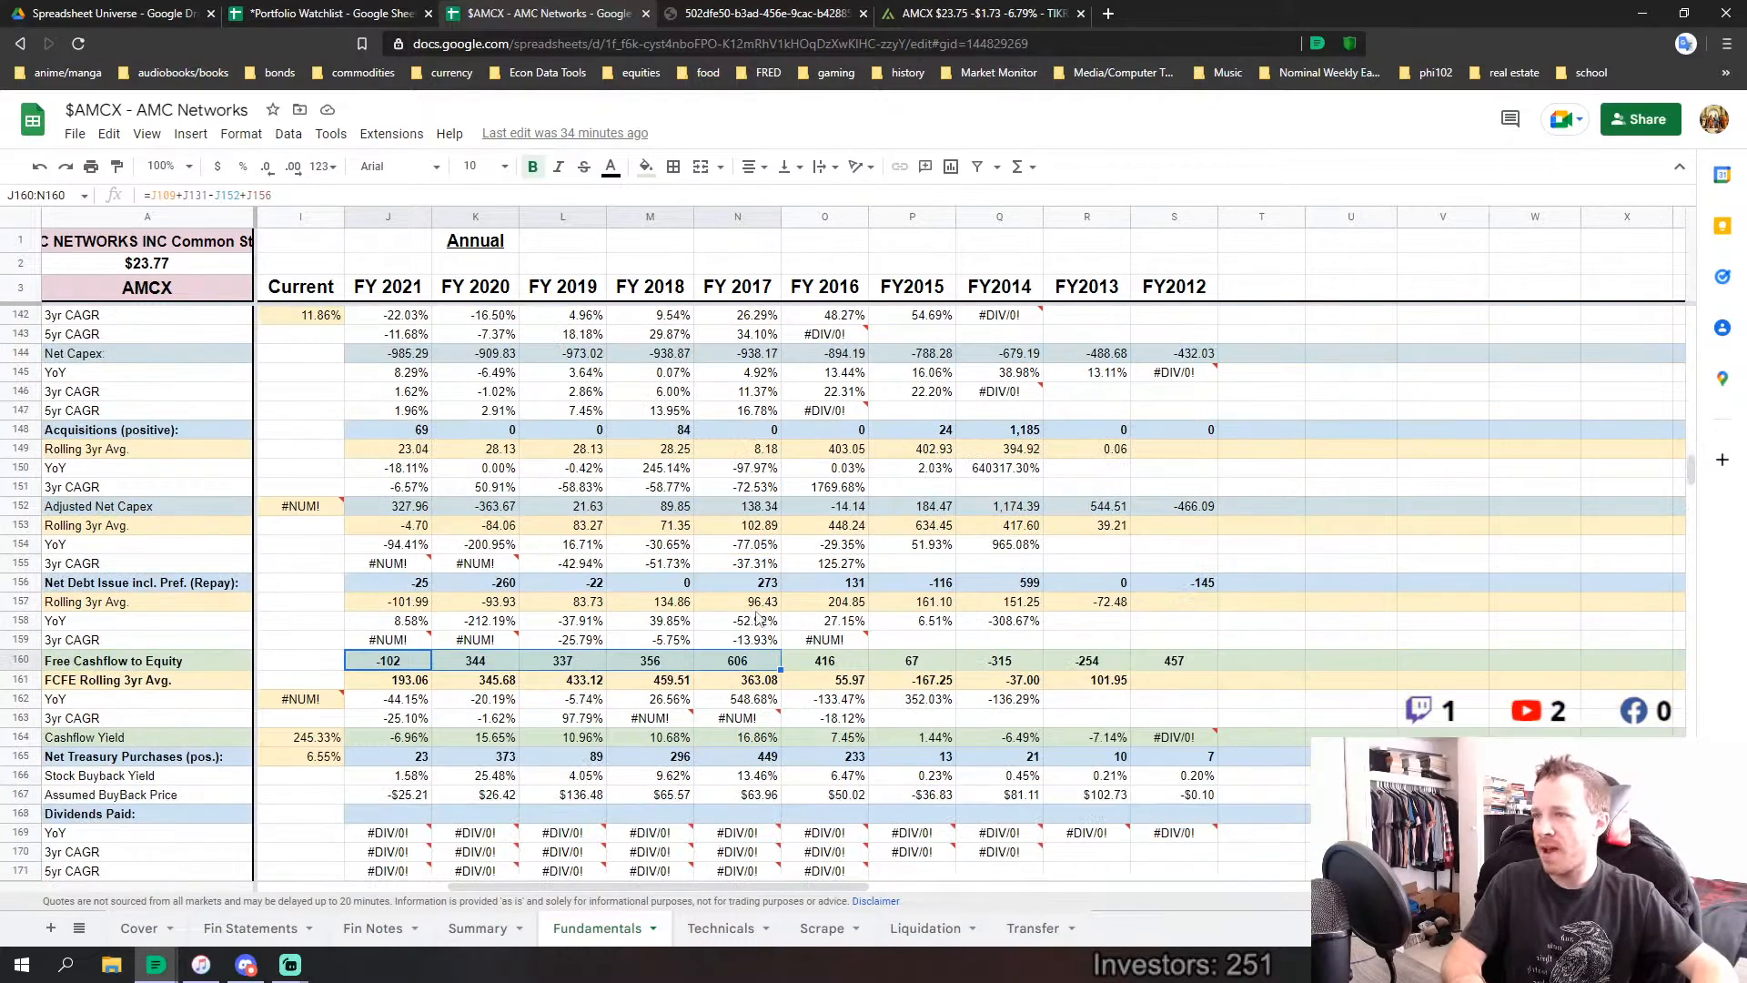
scroll(728, 661, down, 2)
scroll(546, 678, up, 2)
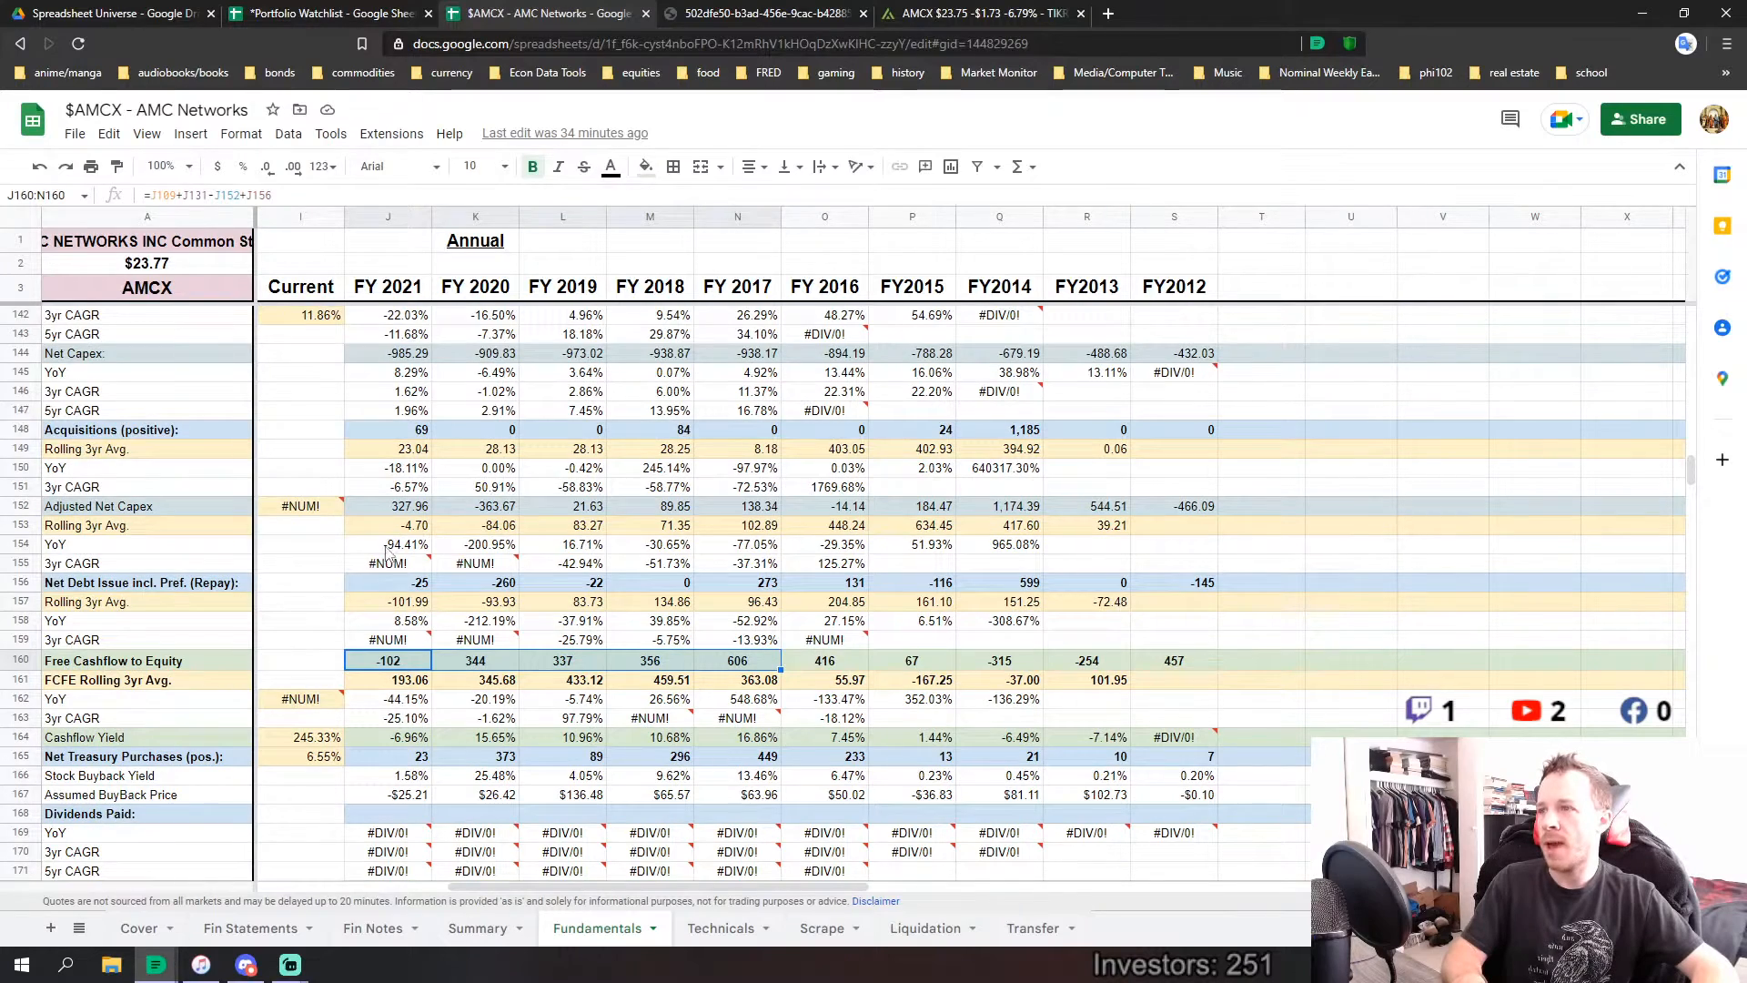
scroll(389, 537, up, 2)
scroll(472, 600, up, 1)
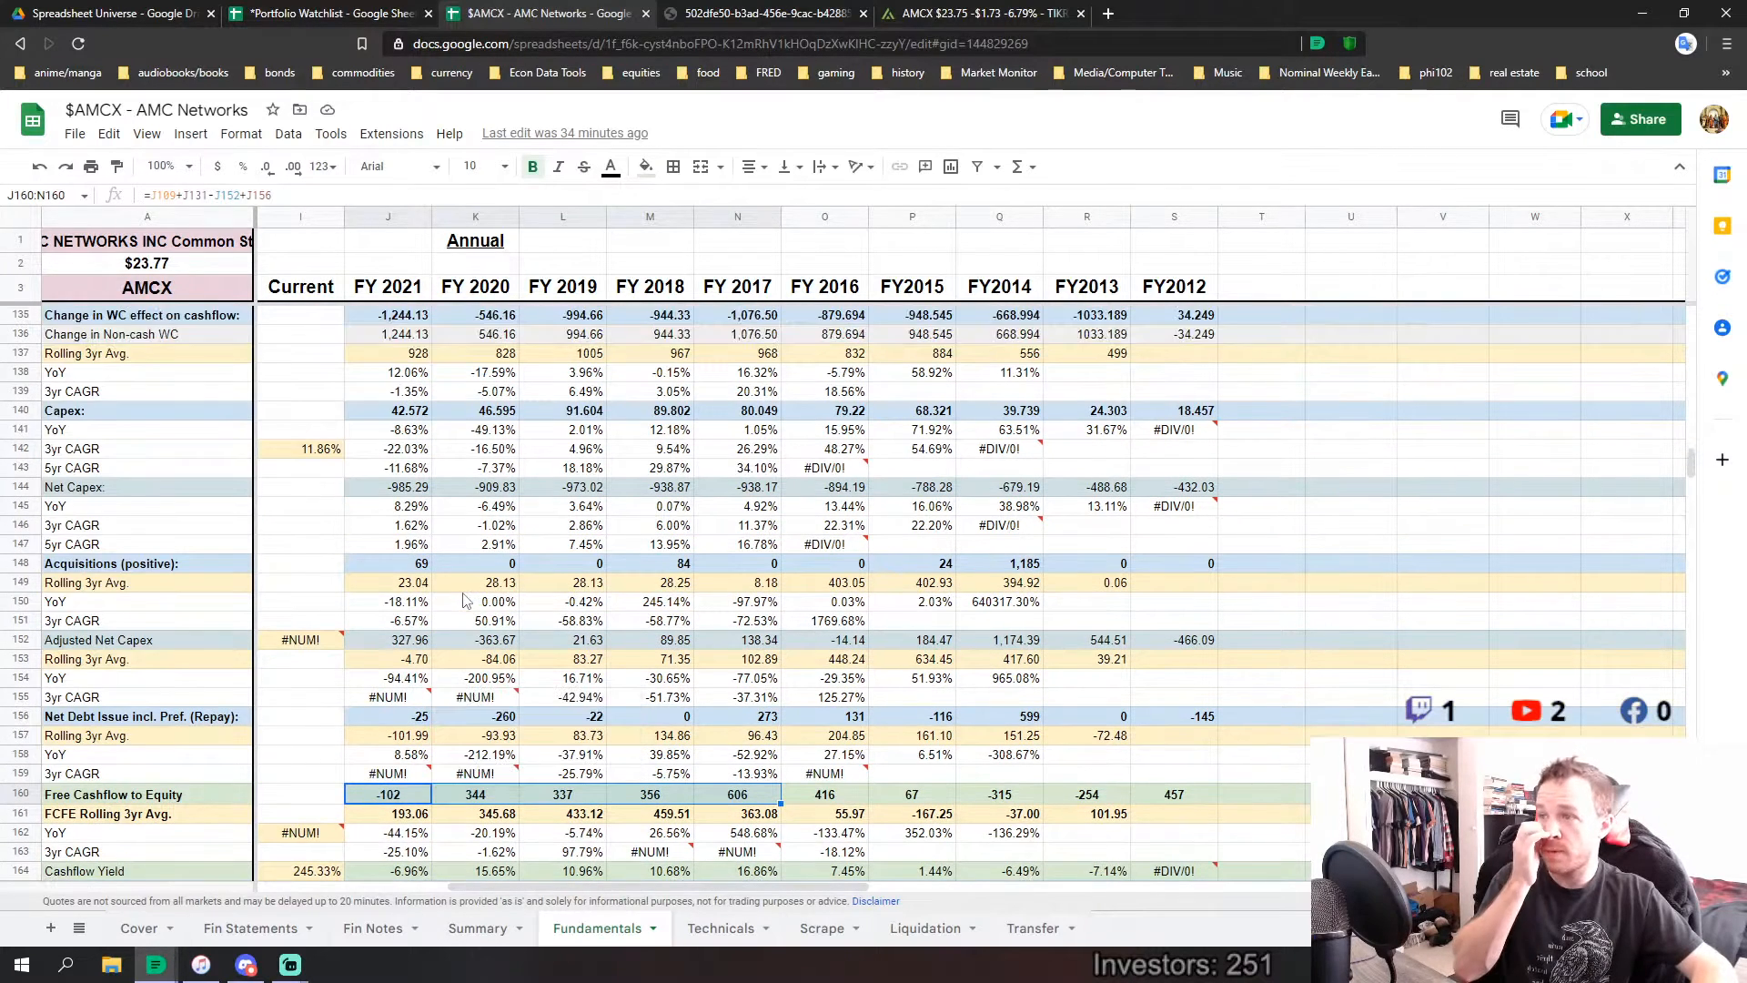
drag(406, 642, 1159, 650)
Examine the Change in WC effect on cashflow row across FY2012 to FY 2021.
scroll(276, 578, up, 2)
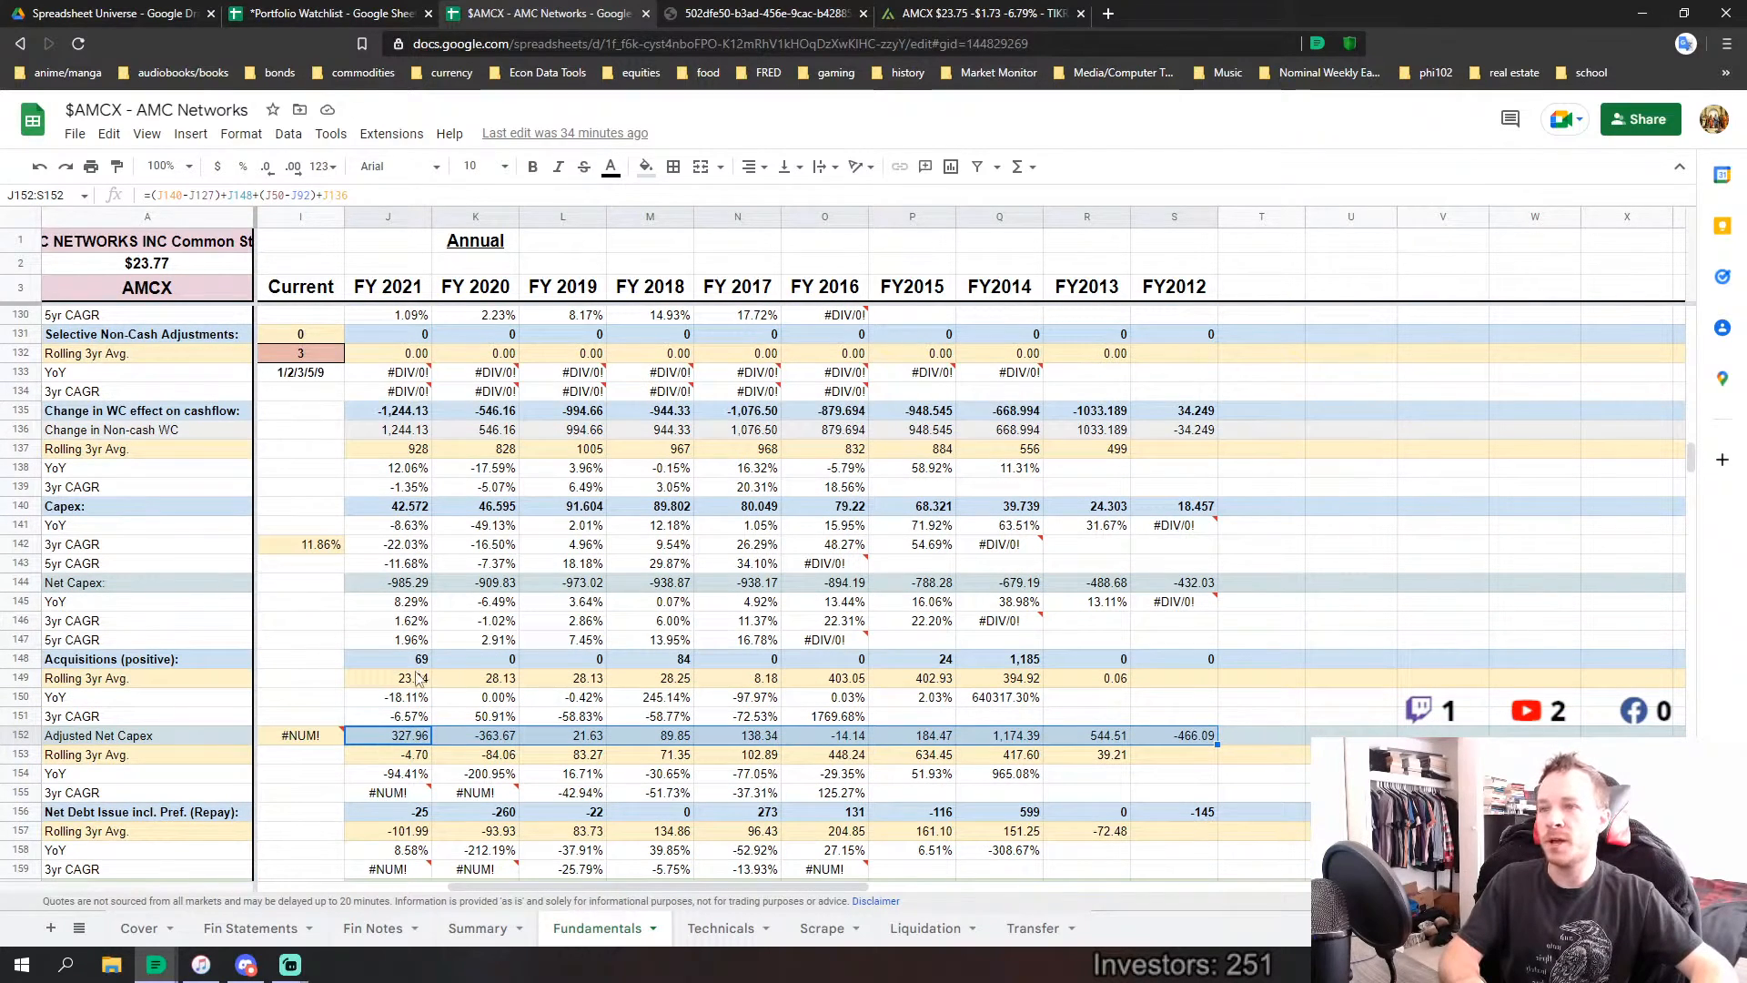
scroll(592, 672, up, 3)
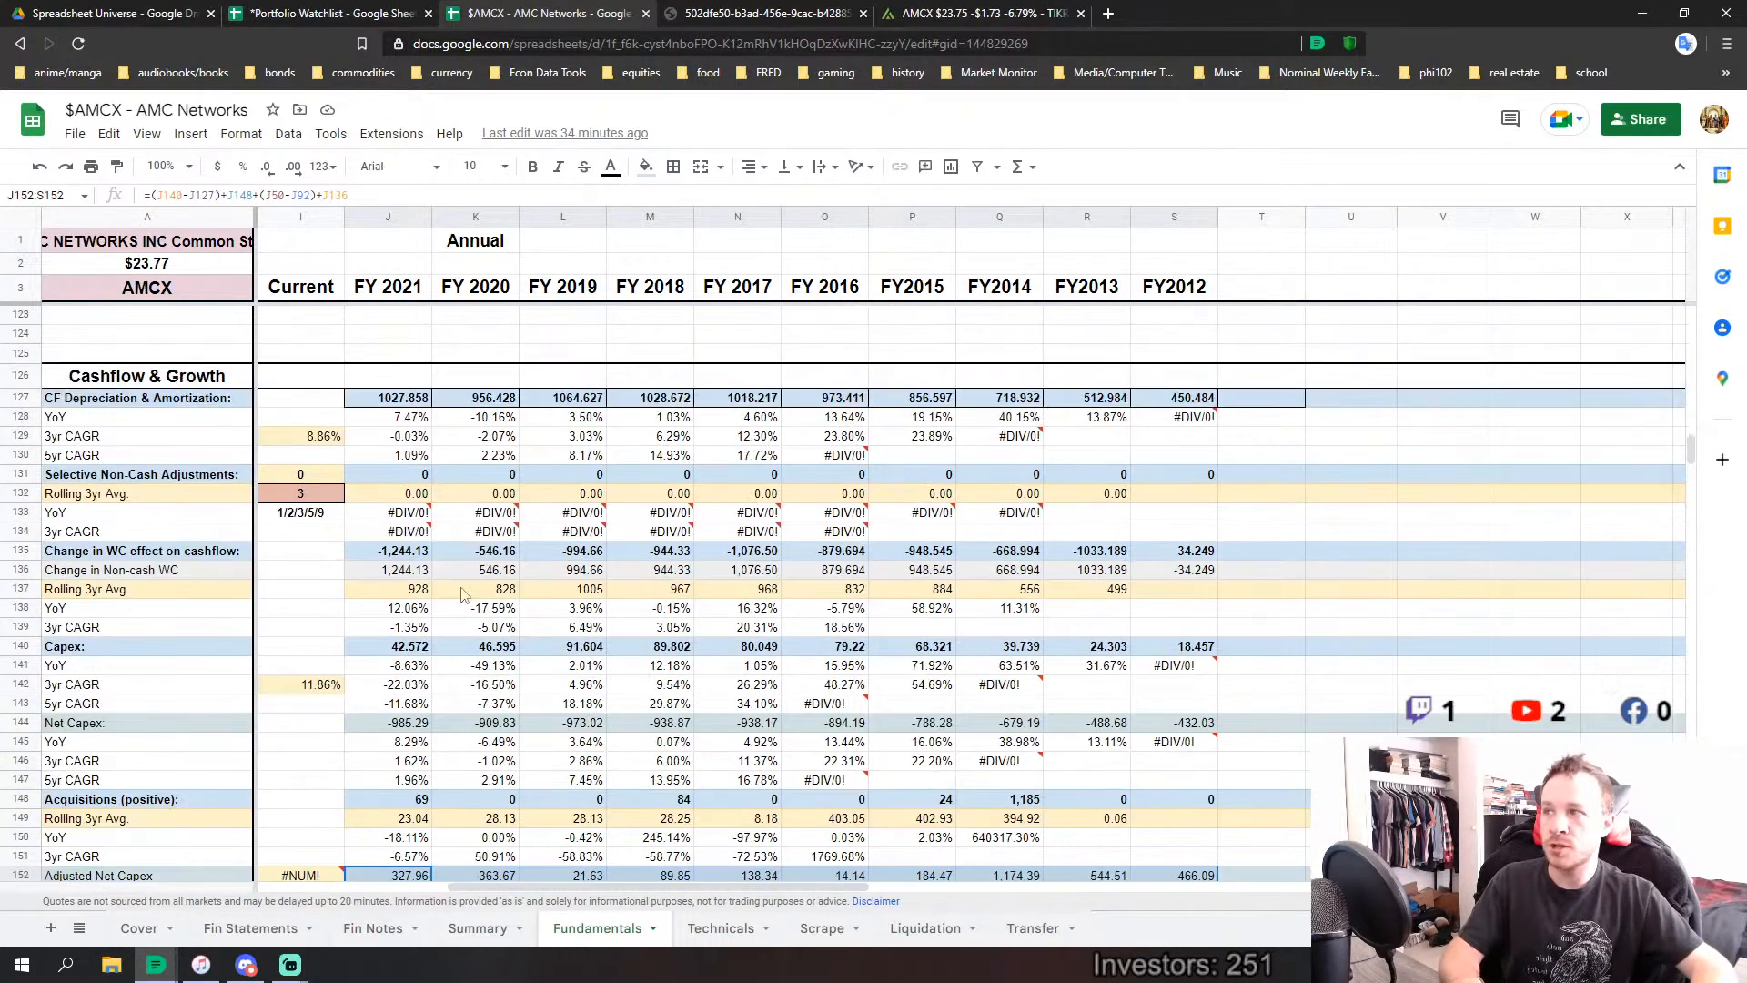
drag(389, 552, 1173, 552)
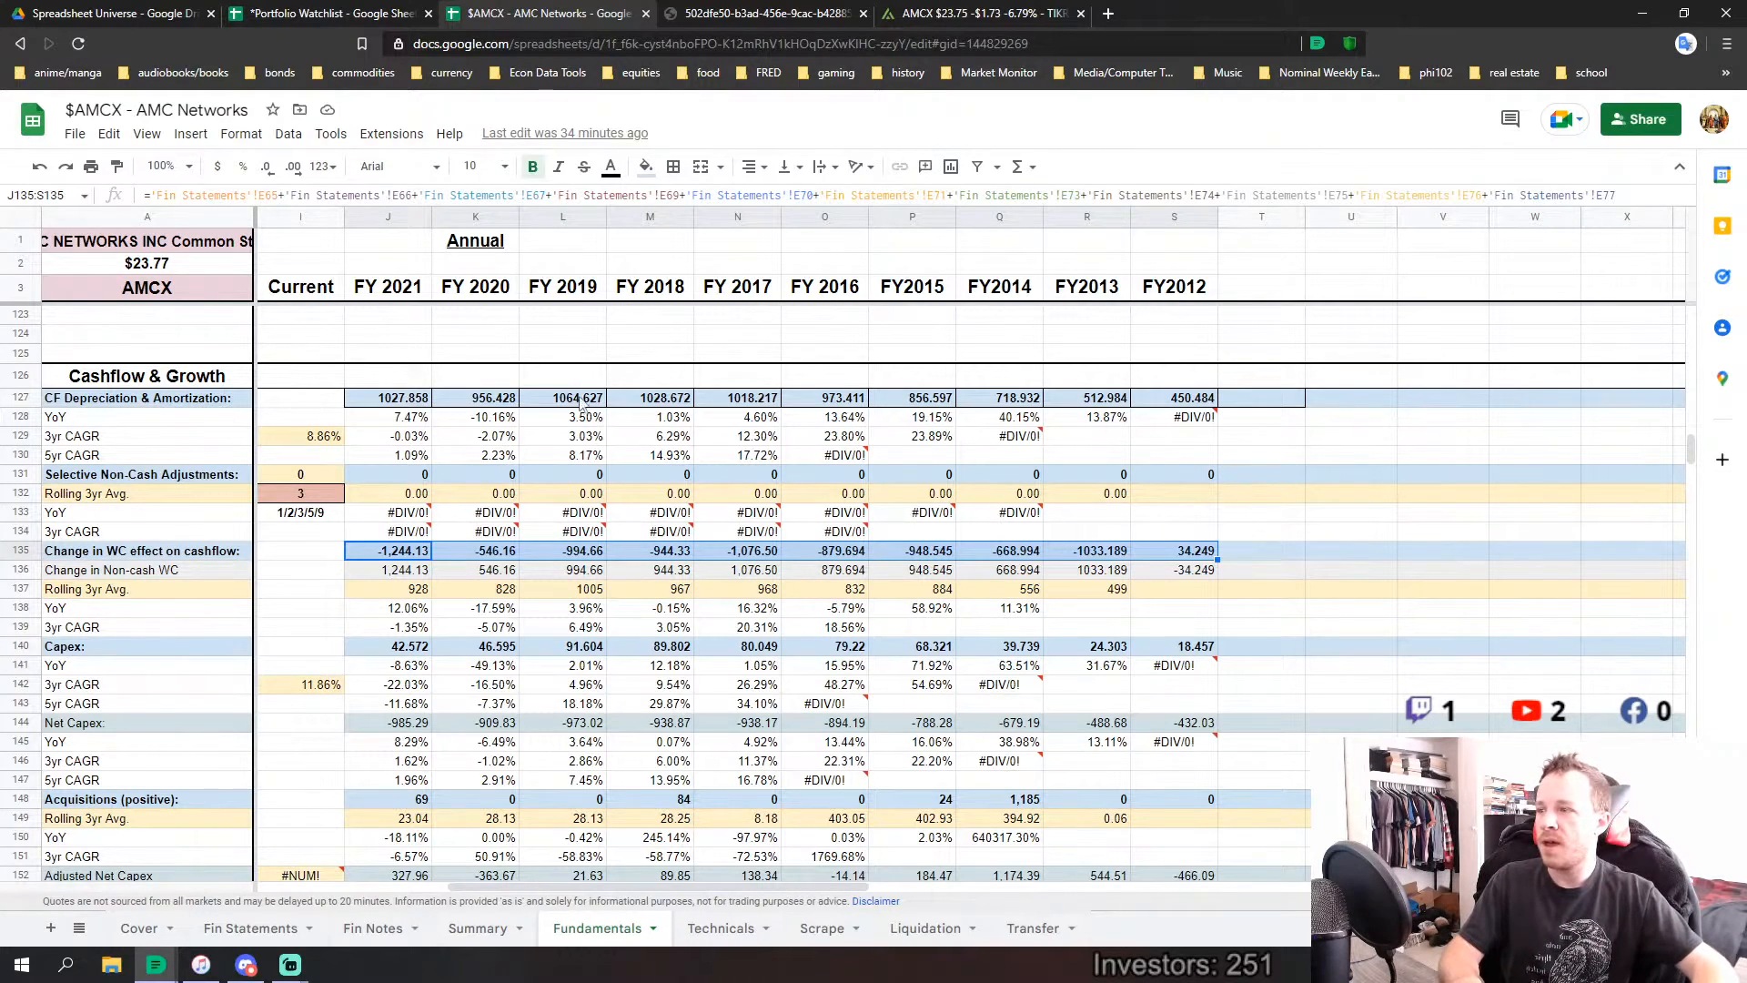
Compare Adjusted Net Capex over the full ten years with its most recent five years, FY 2017 to FY 2021.
scroll(579, 404, down, 4)
scroll(793, 455, down, 1)
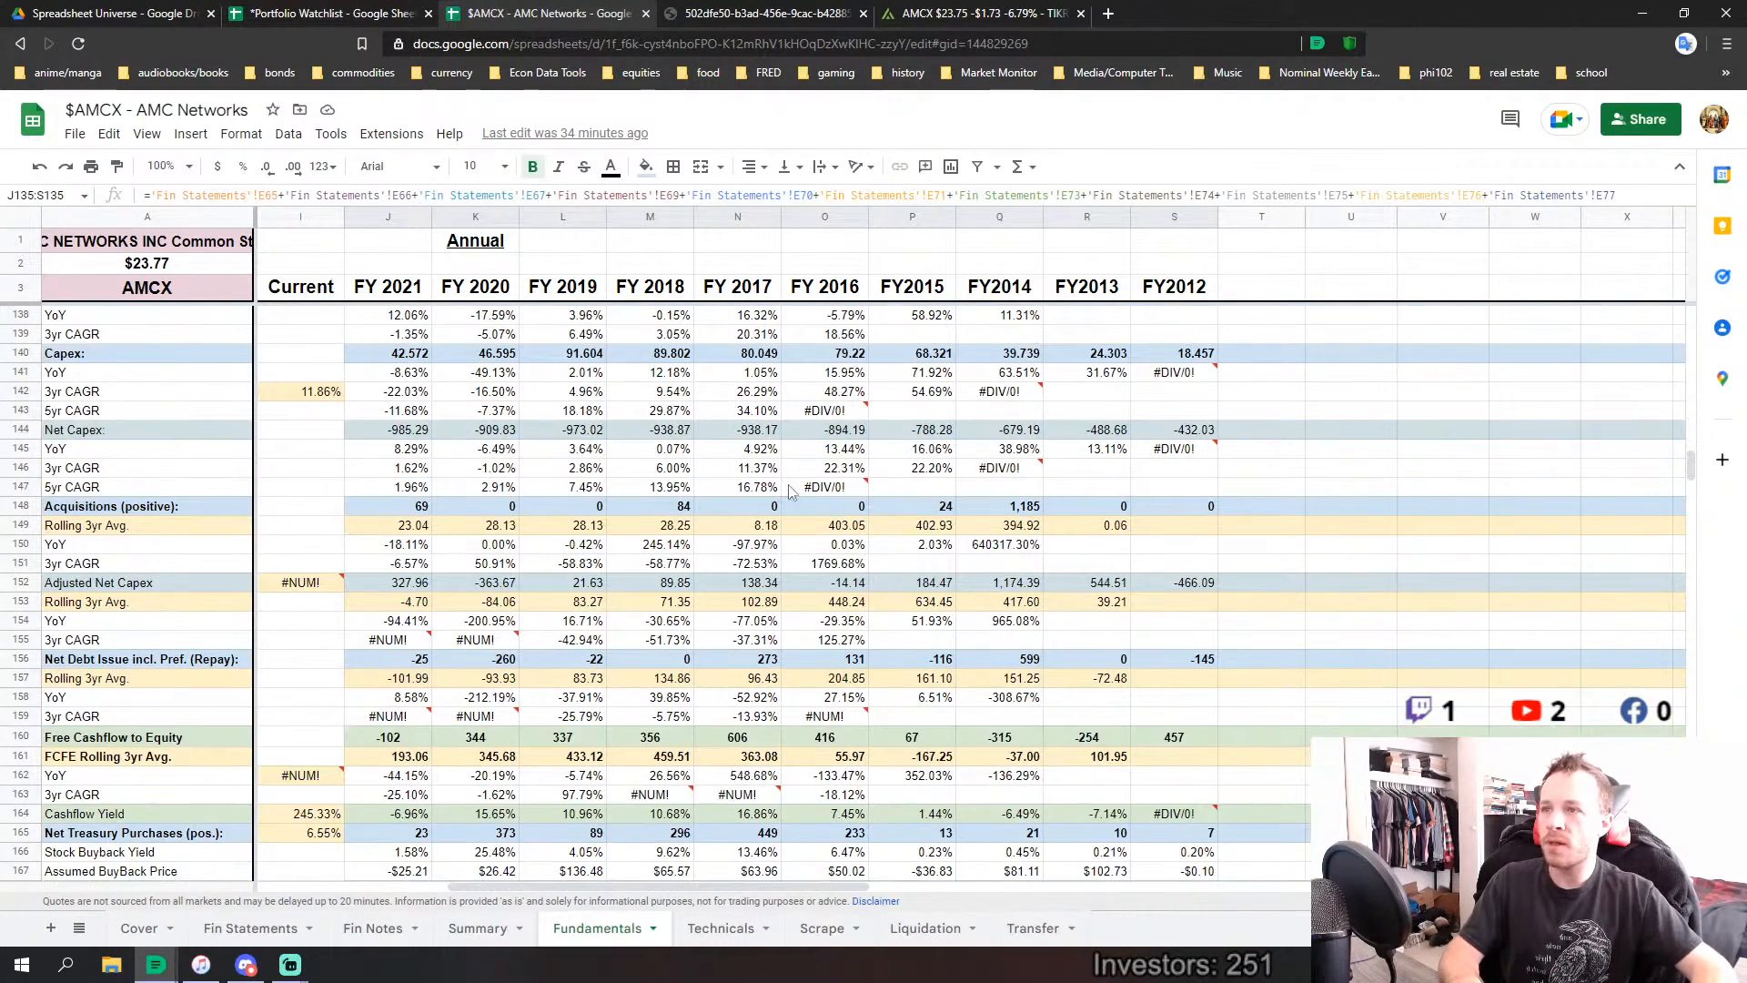
scroll(999, 591, down, 1)
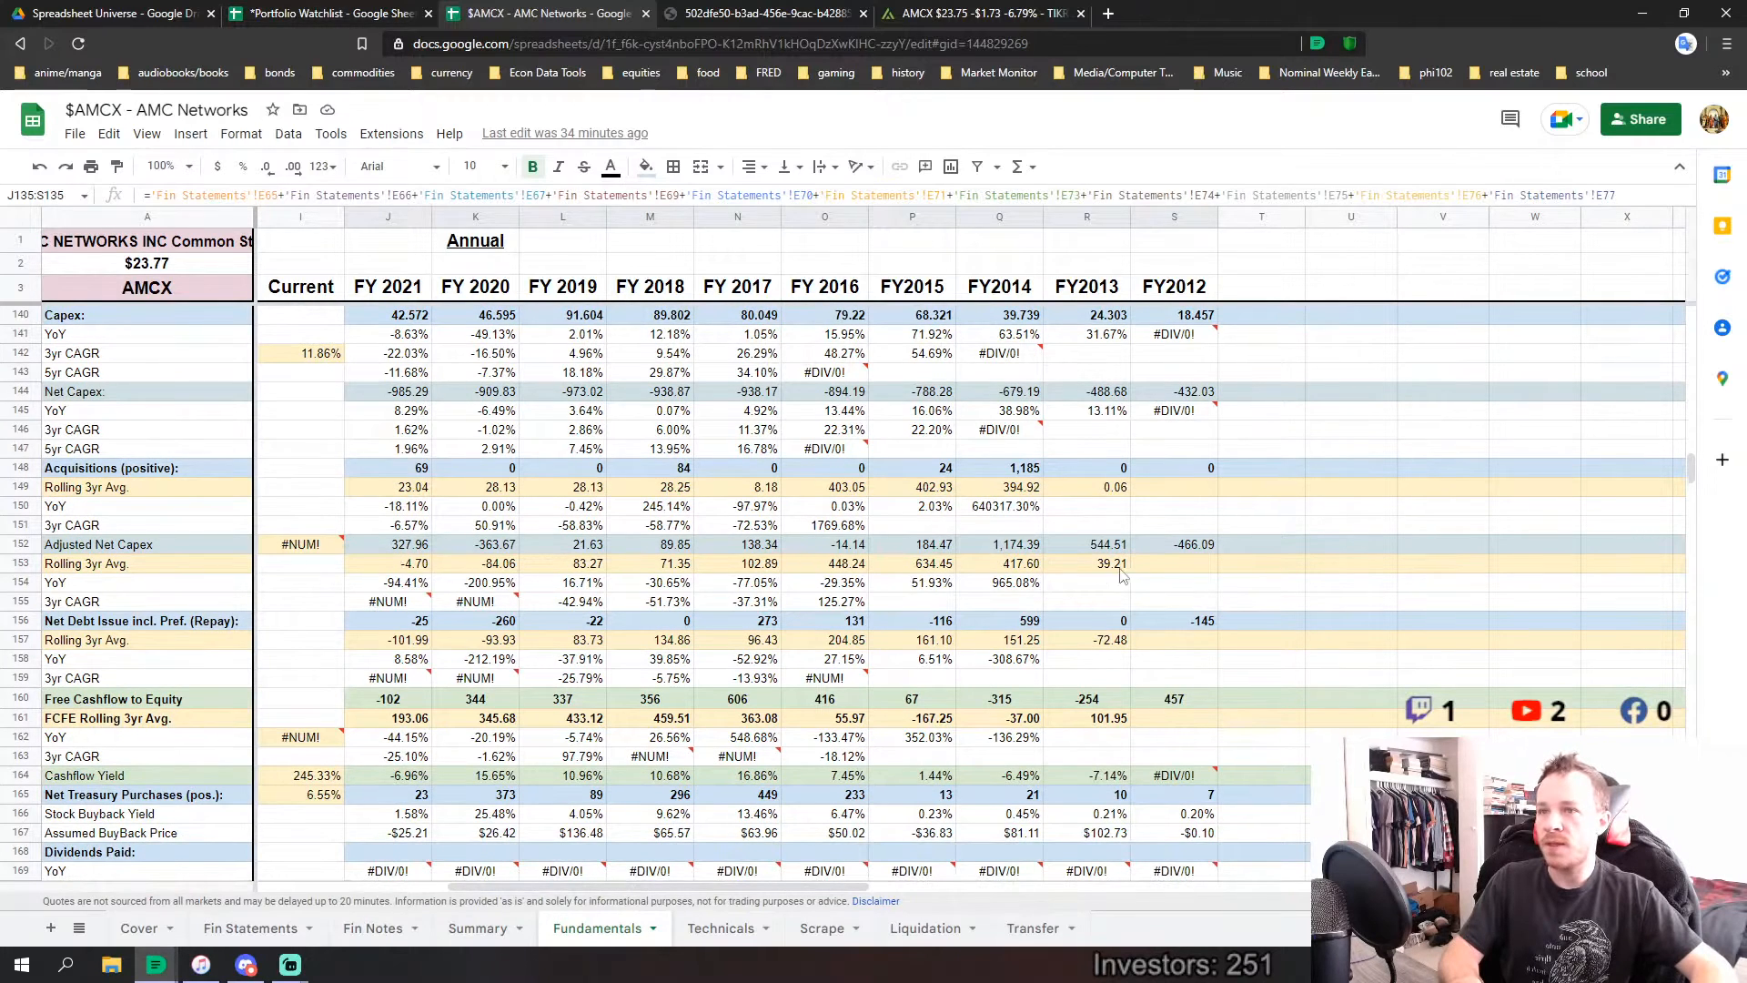
drag(1174, 544, 853, 557)
drag(365, 567, 373, 547)
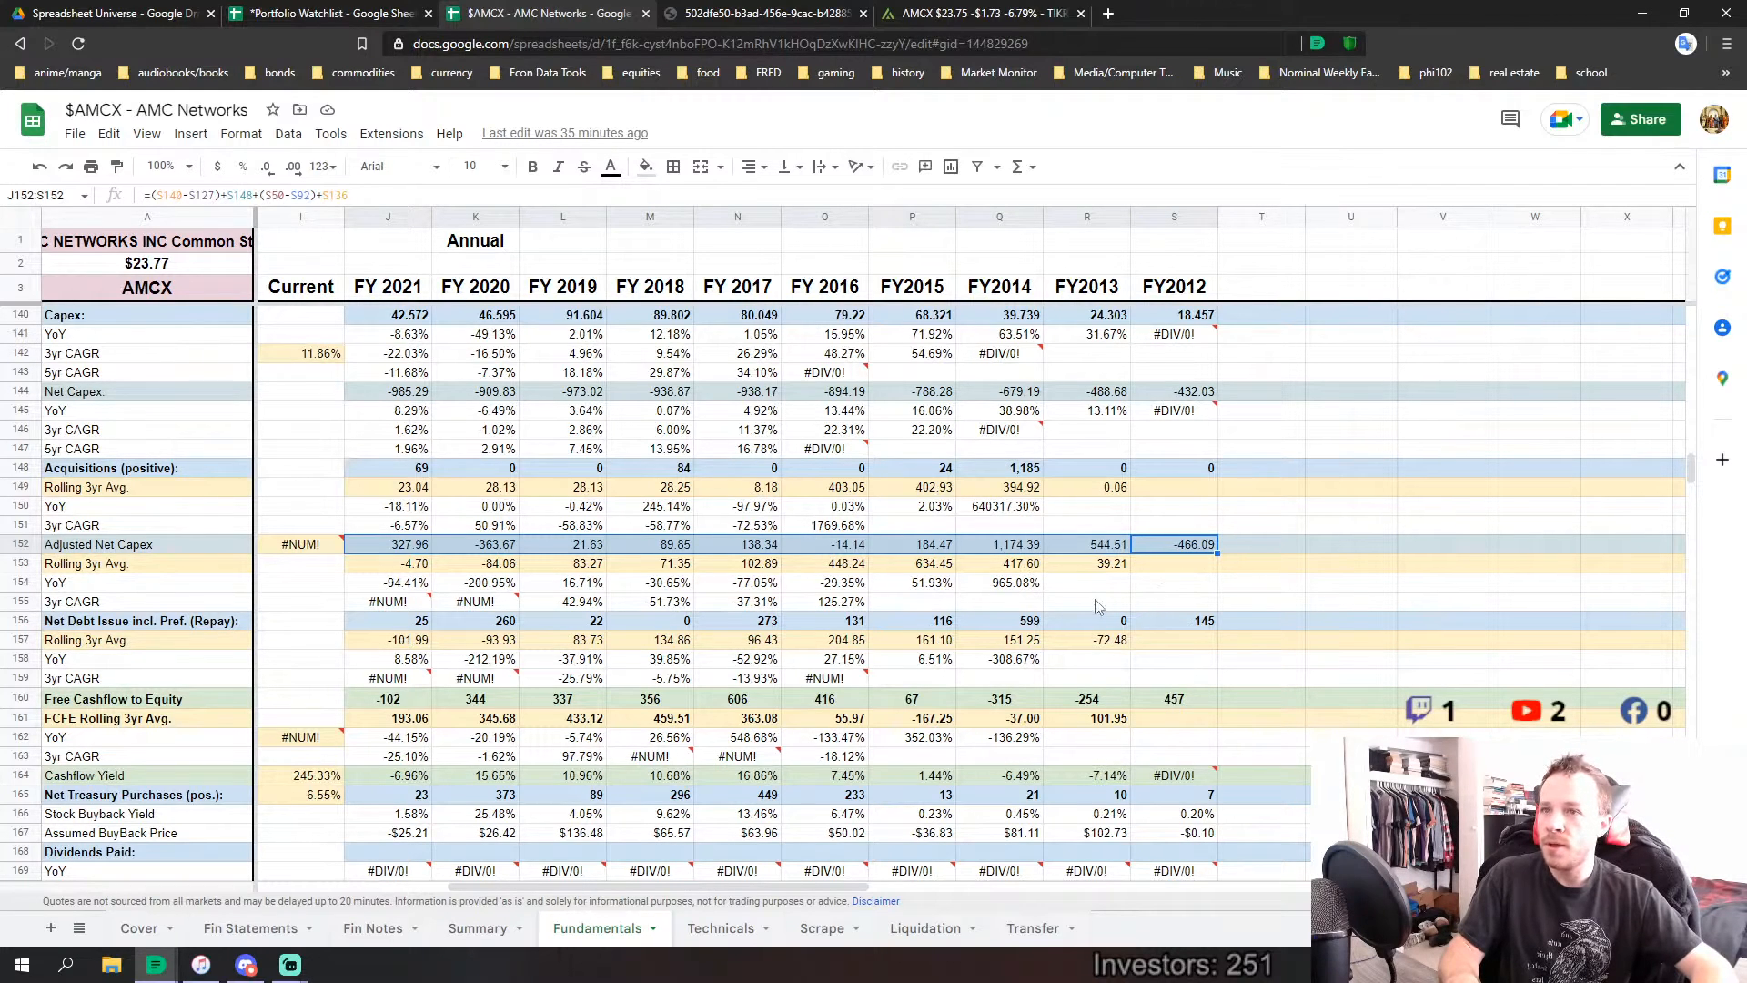
drag(1174, 544, 393, 551)
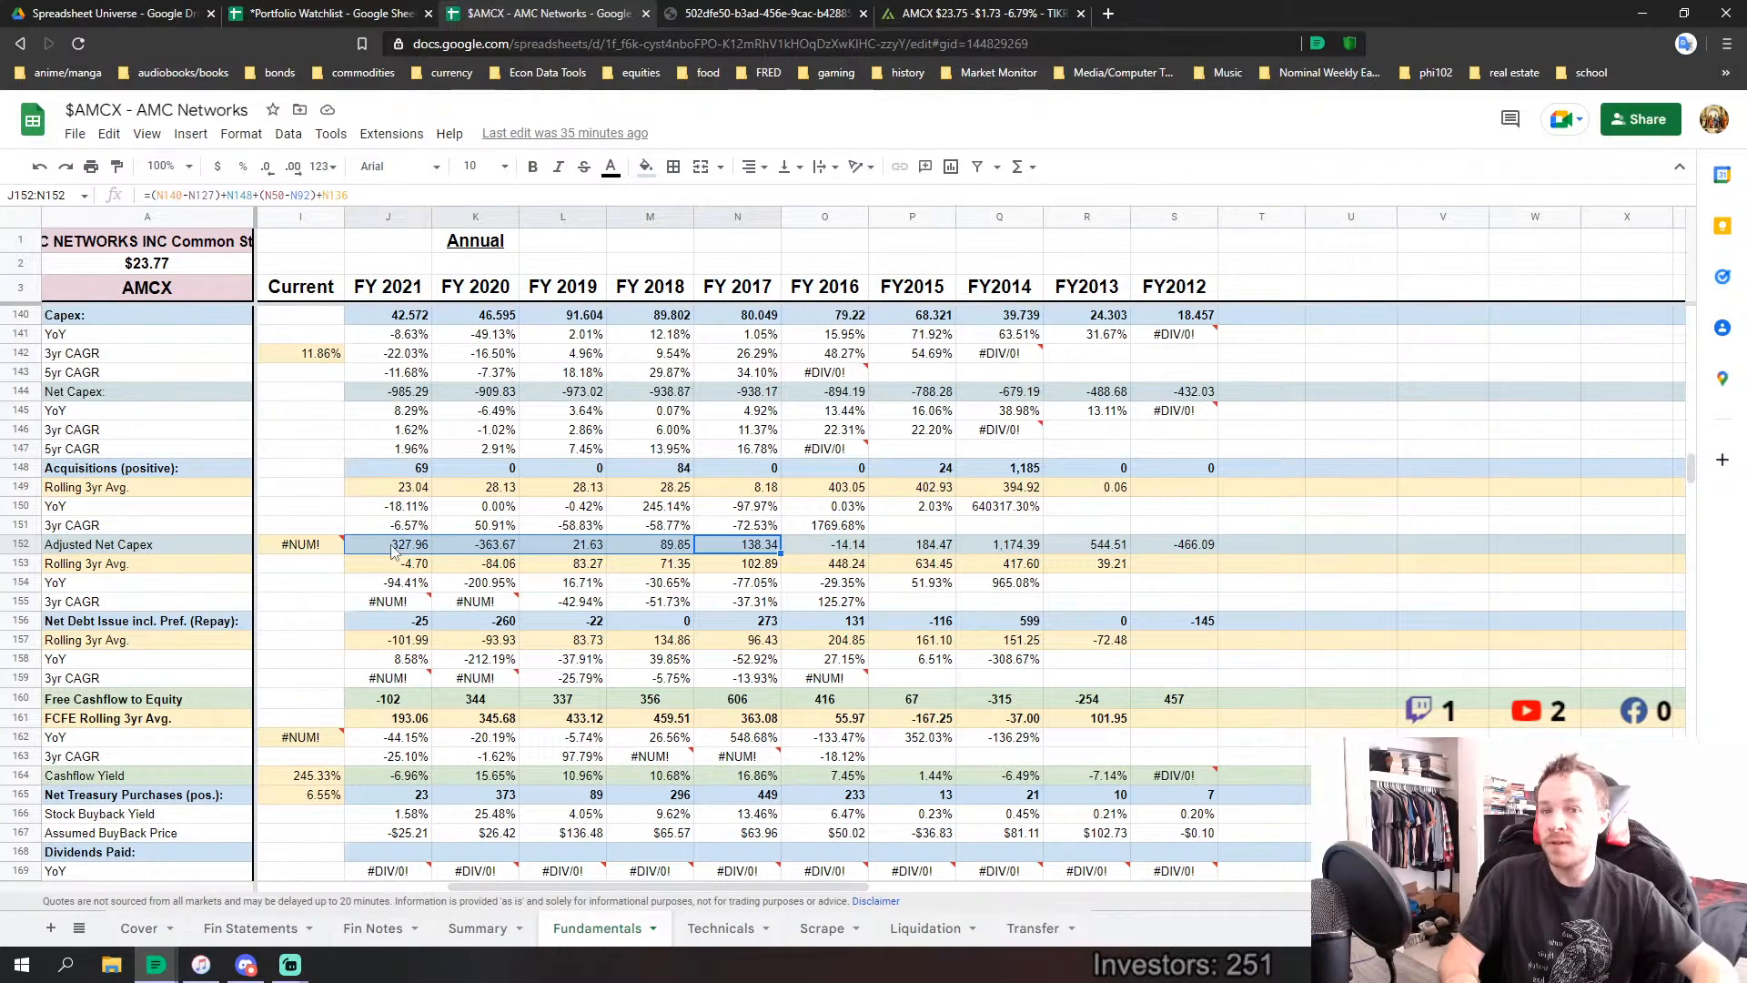
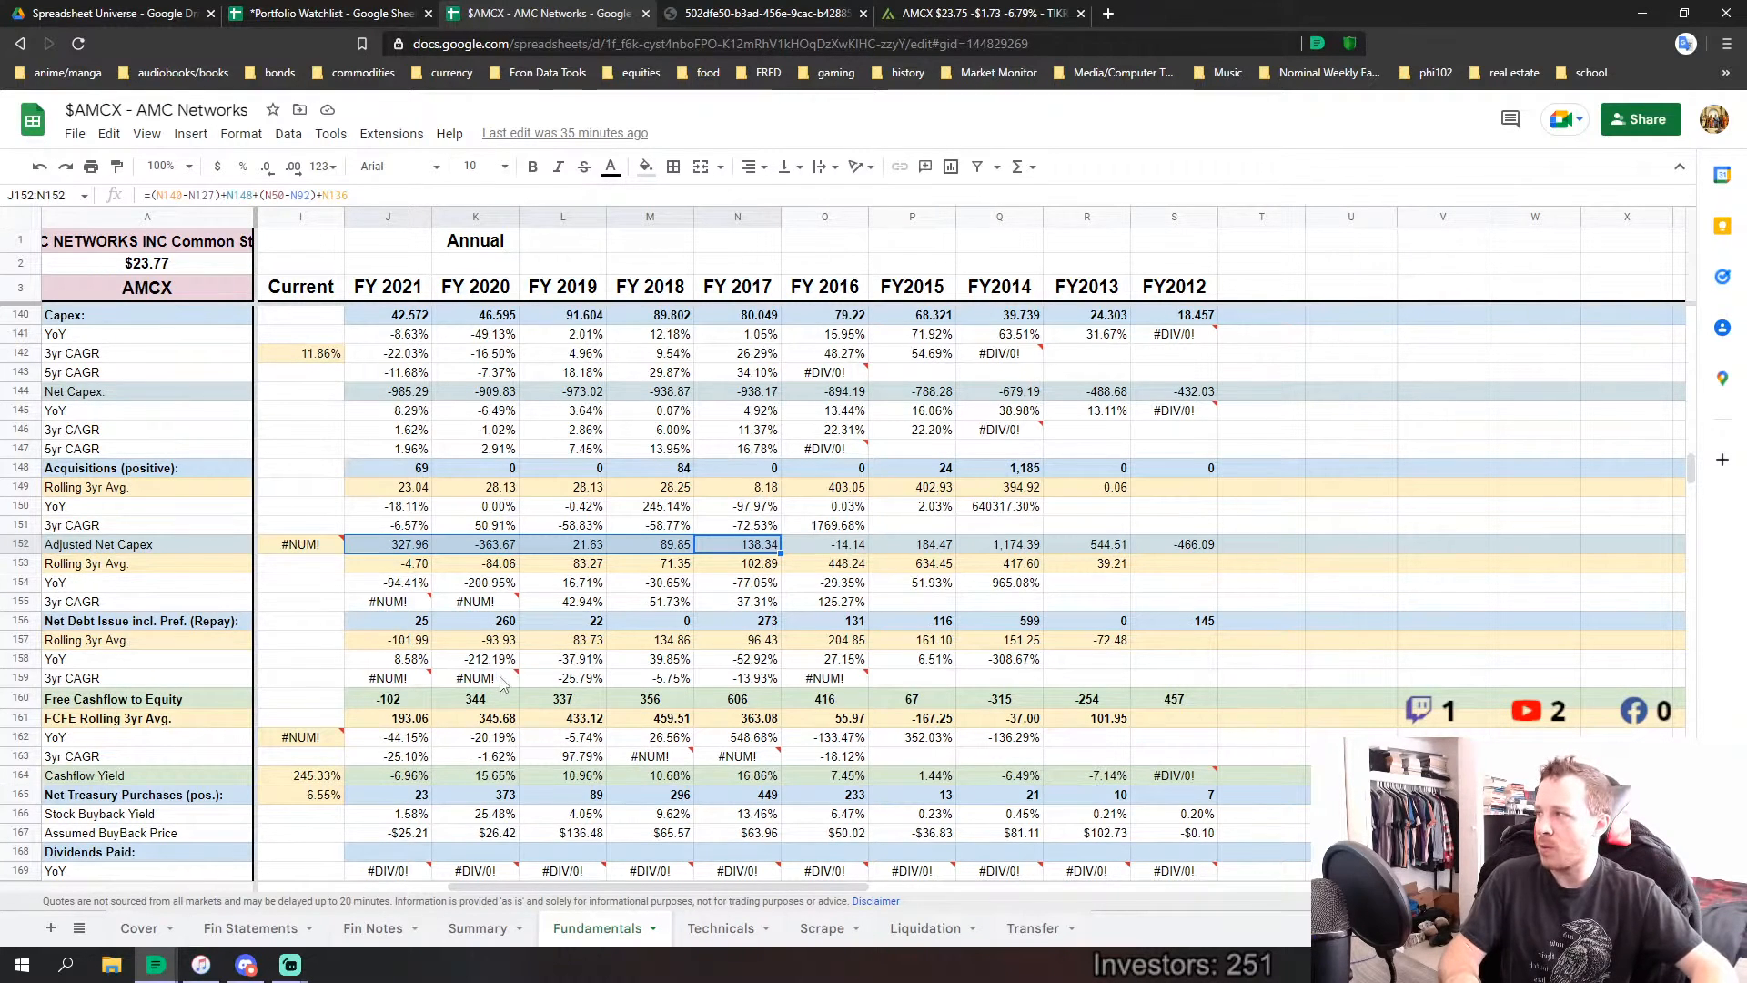
Compare Free Cashflow to Equity with Total Common Payout for FY2012 to FY 2016 and for FY 2017 to FY 2021.
scroll(505, 682, down, 4)
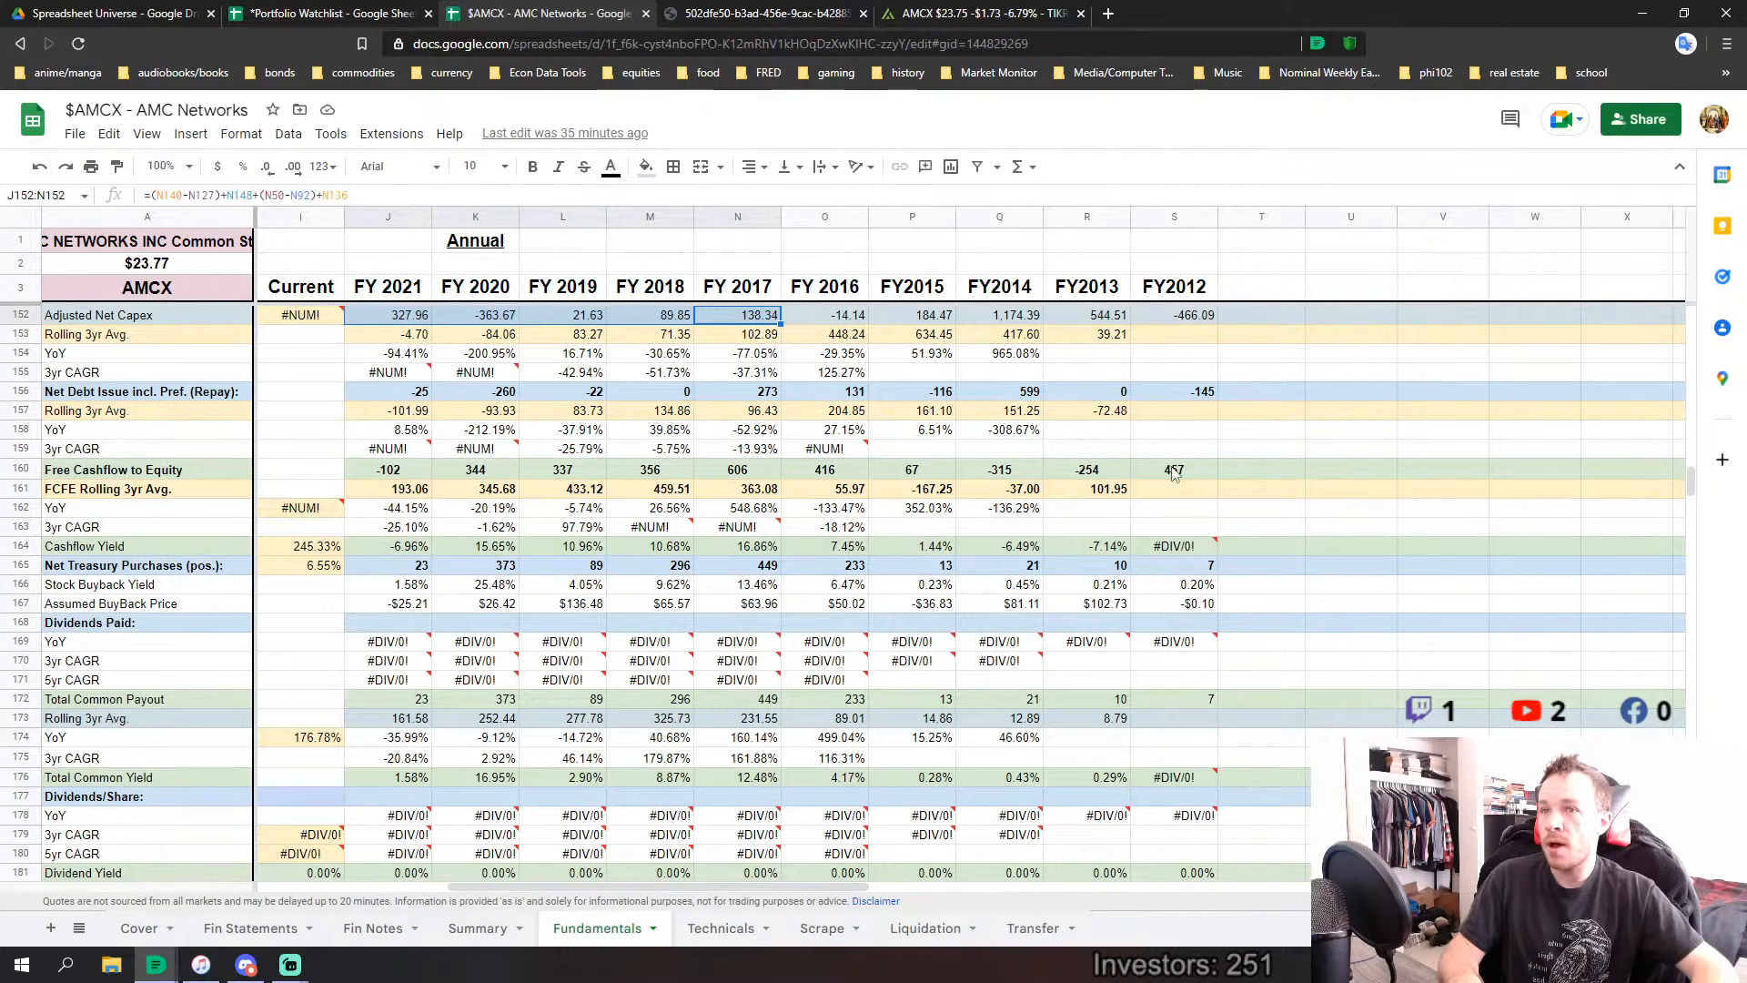
drag(1166, 470, 838, 469)
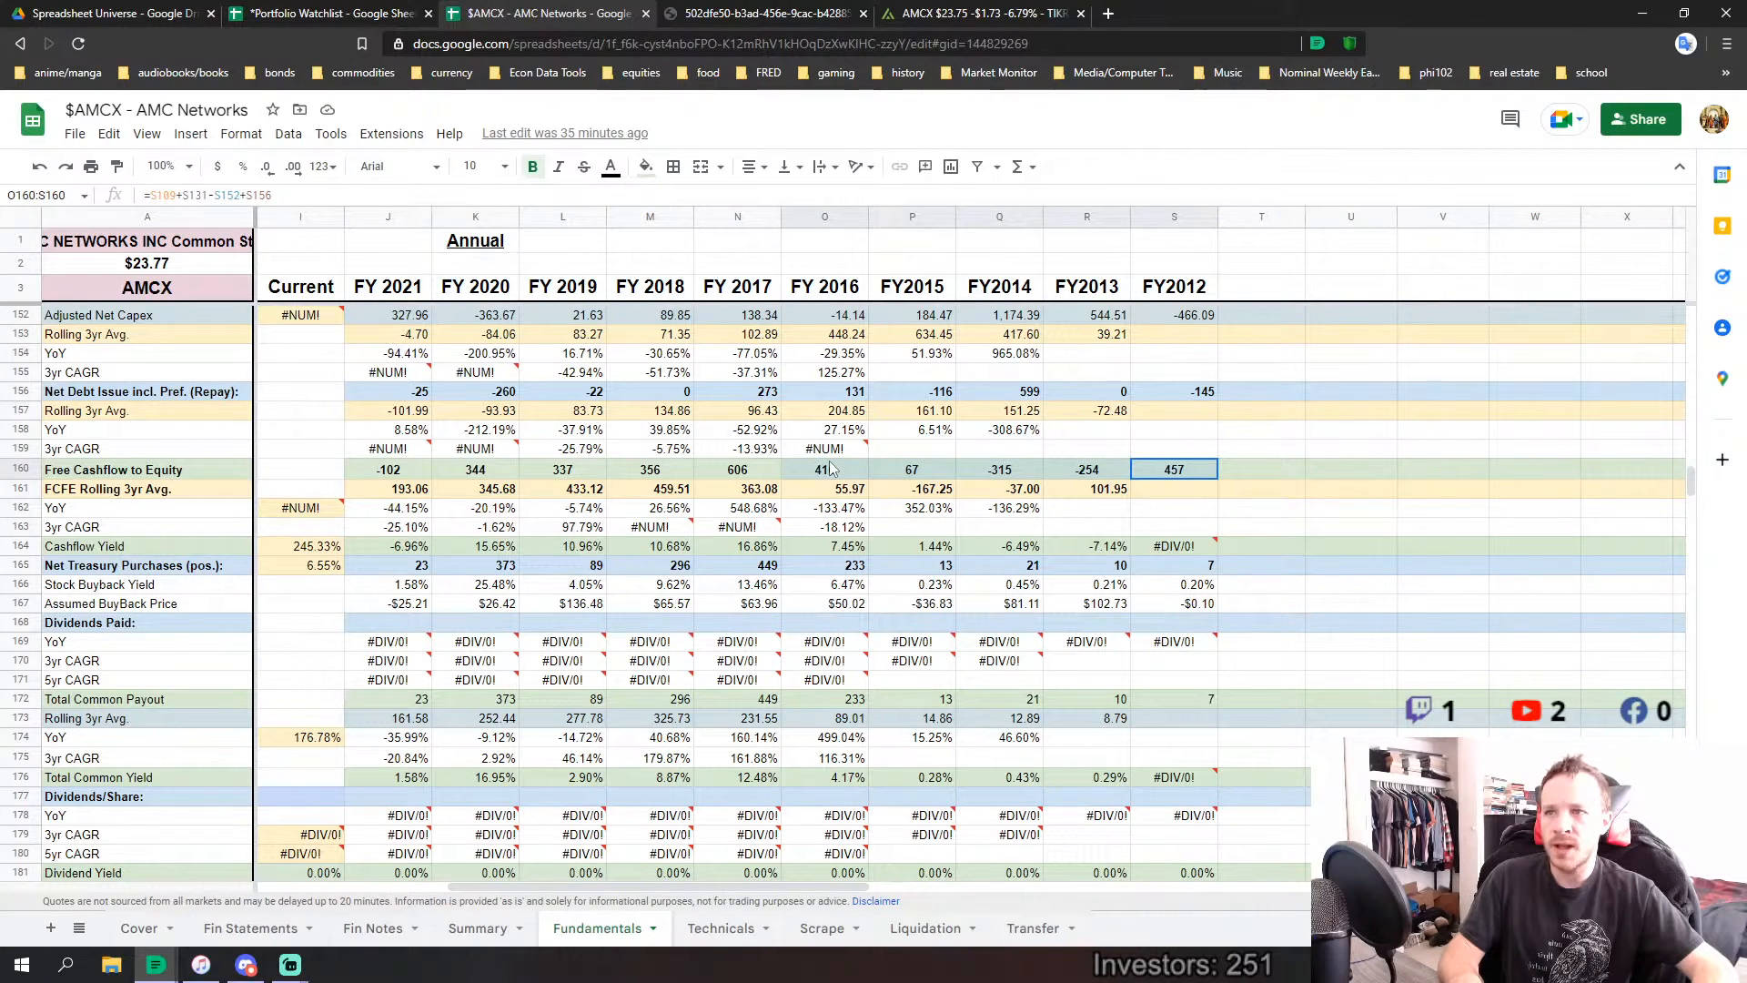
drag(1181, 697, 855, 703)
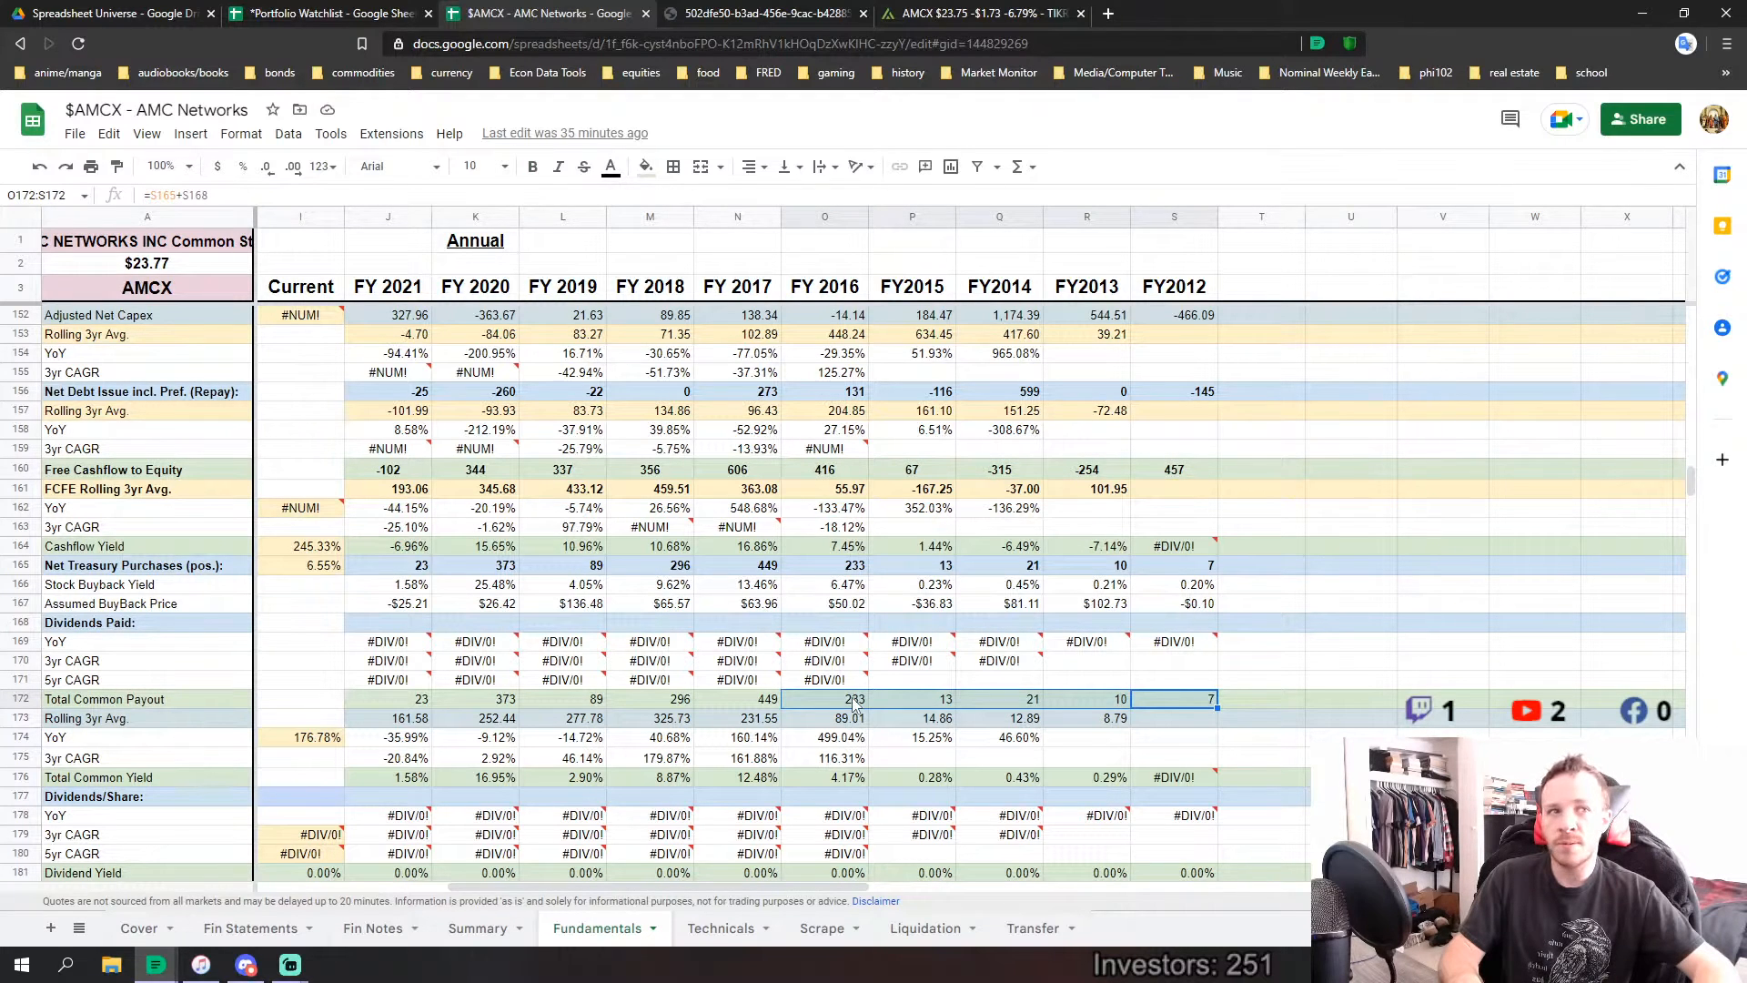
drag(829, 475, 1195, 468)
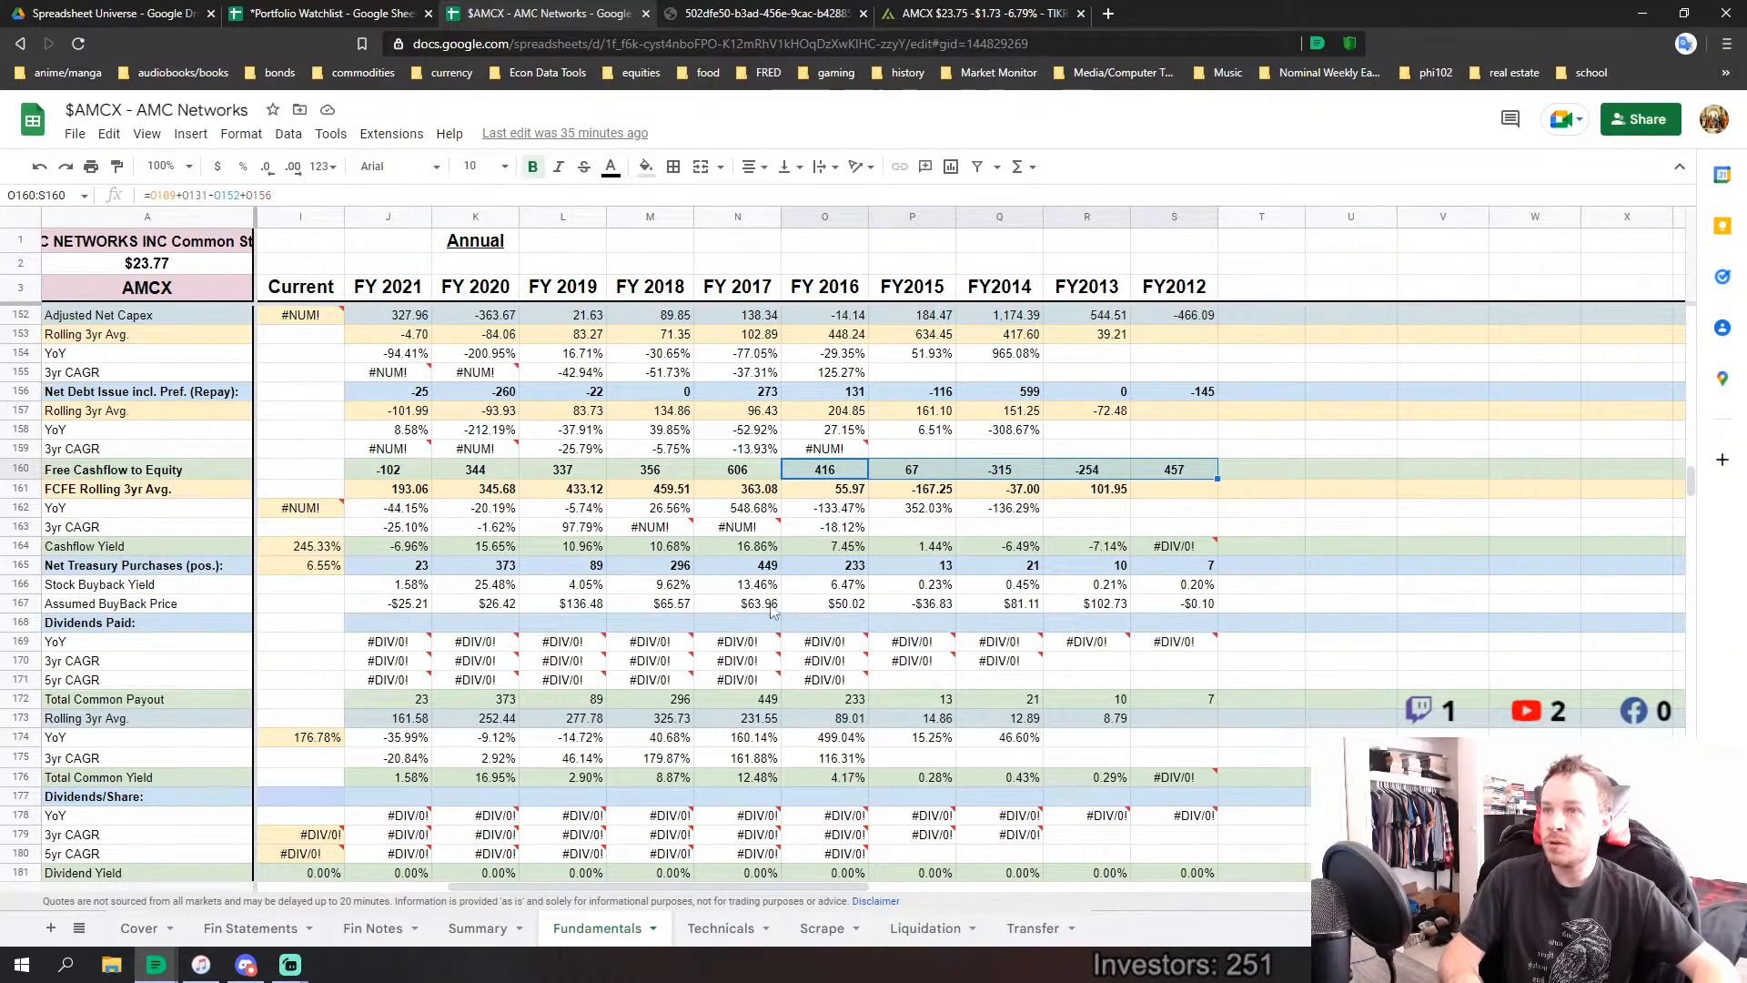
drag(750, 473, 407, 473)
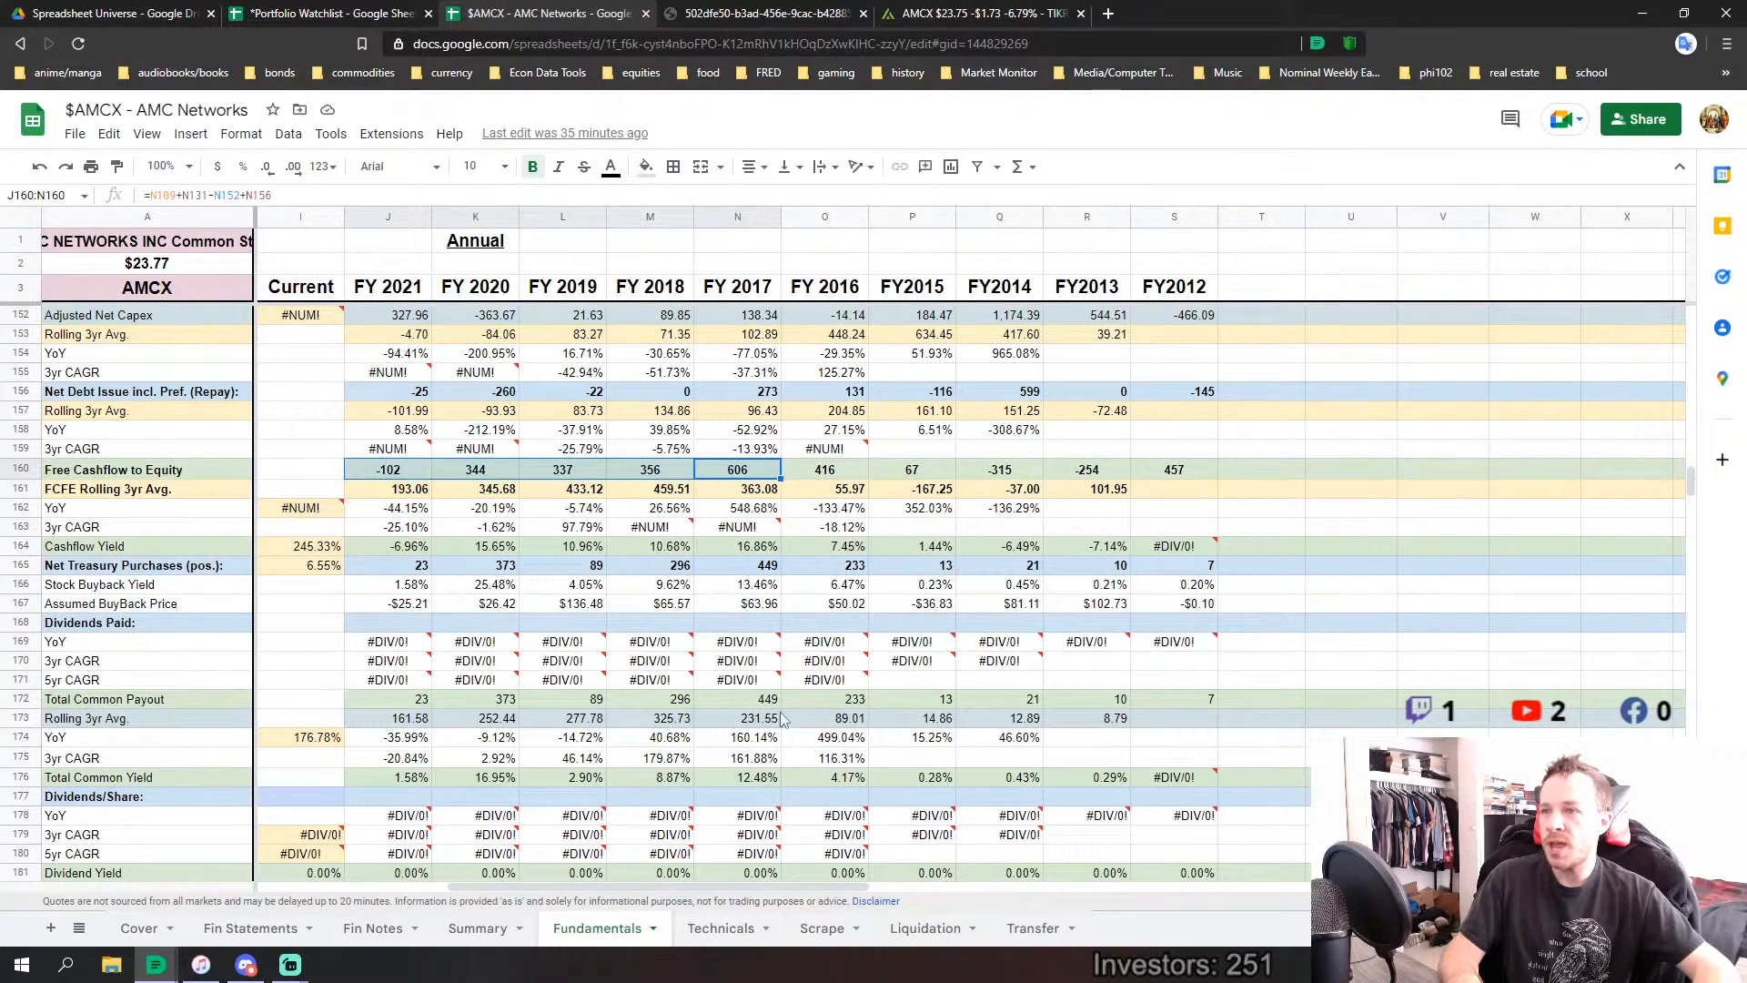
drag(767, 708, 416, 706)
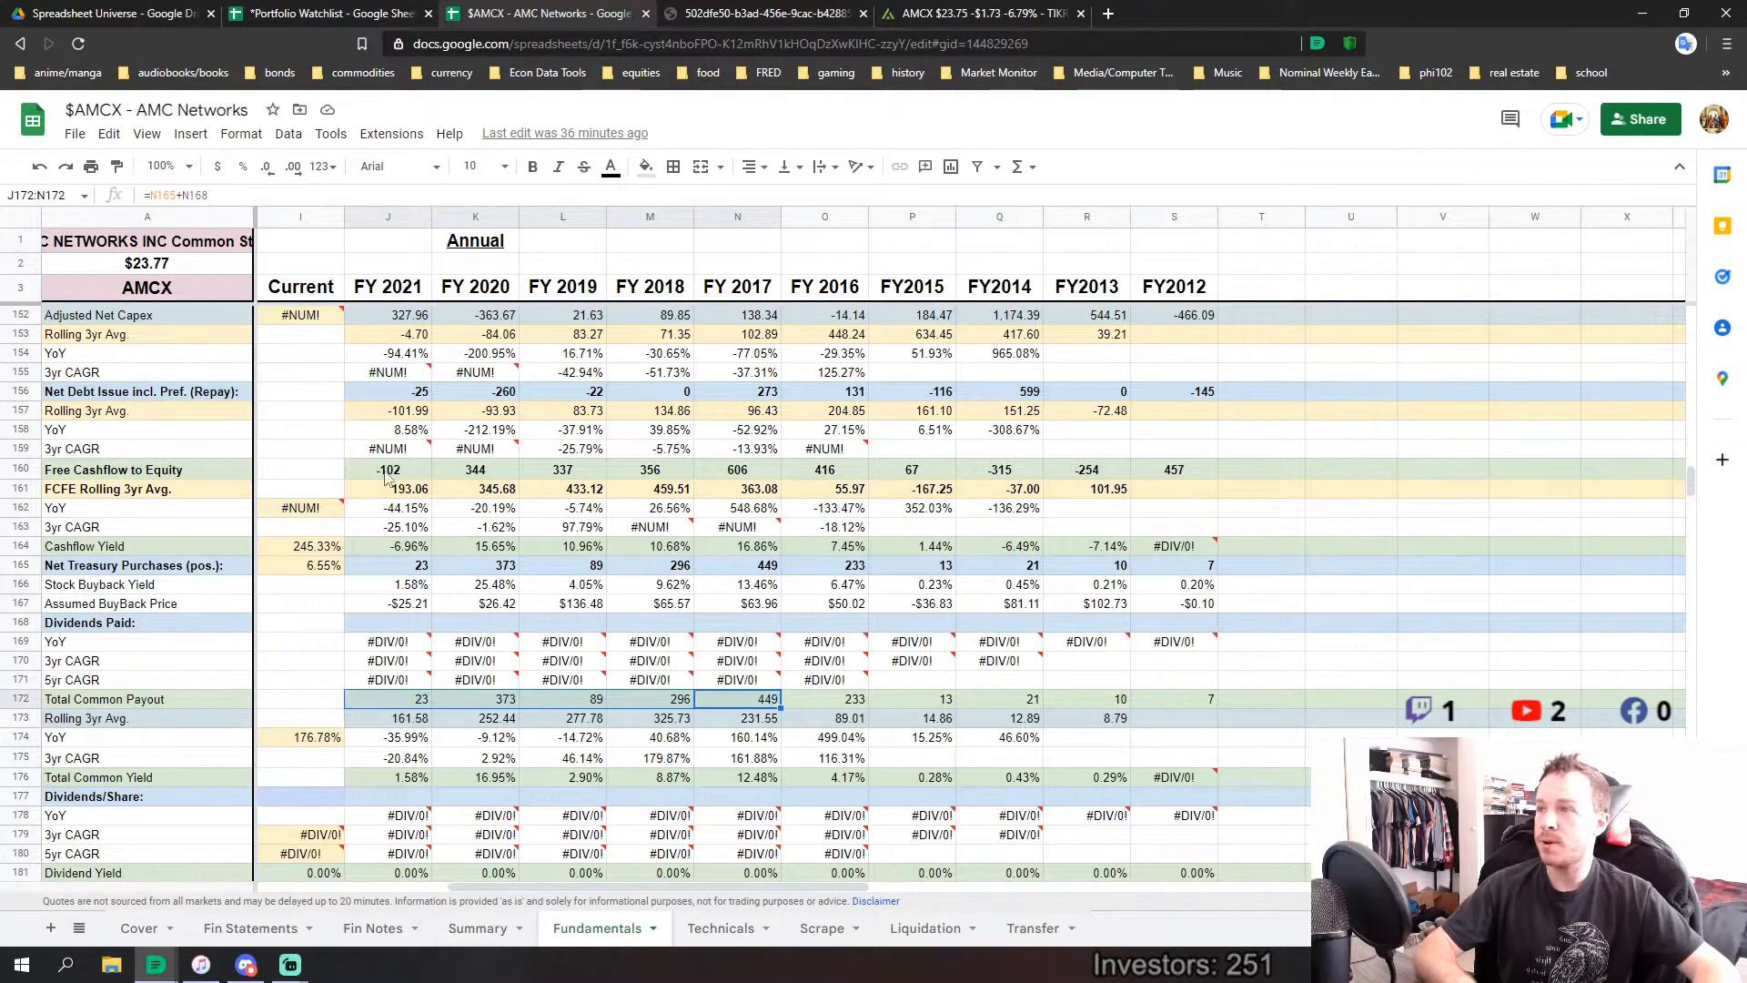
Recheck Free Cashflow to Equity over all ten years against the capex and debt rows, ending with FY 2017 to FY 2021.
drag(389, 469, 1175, 482)
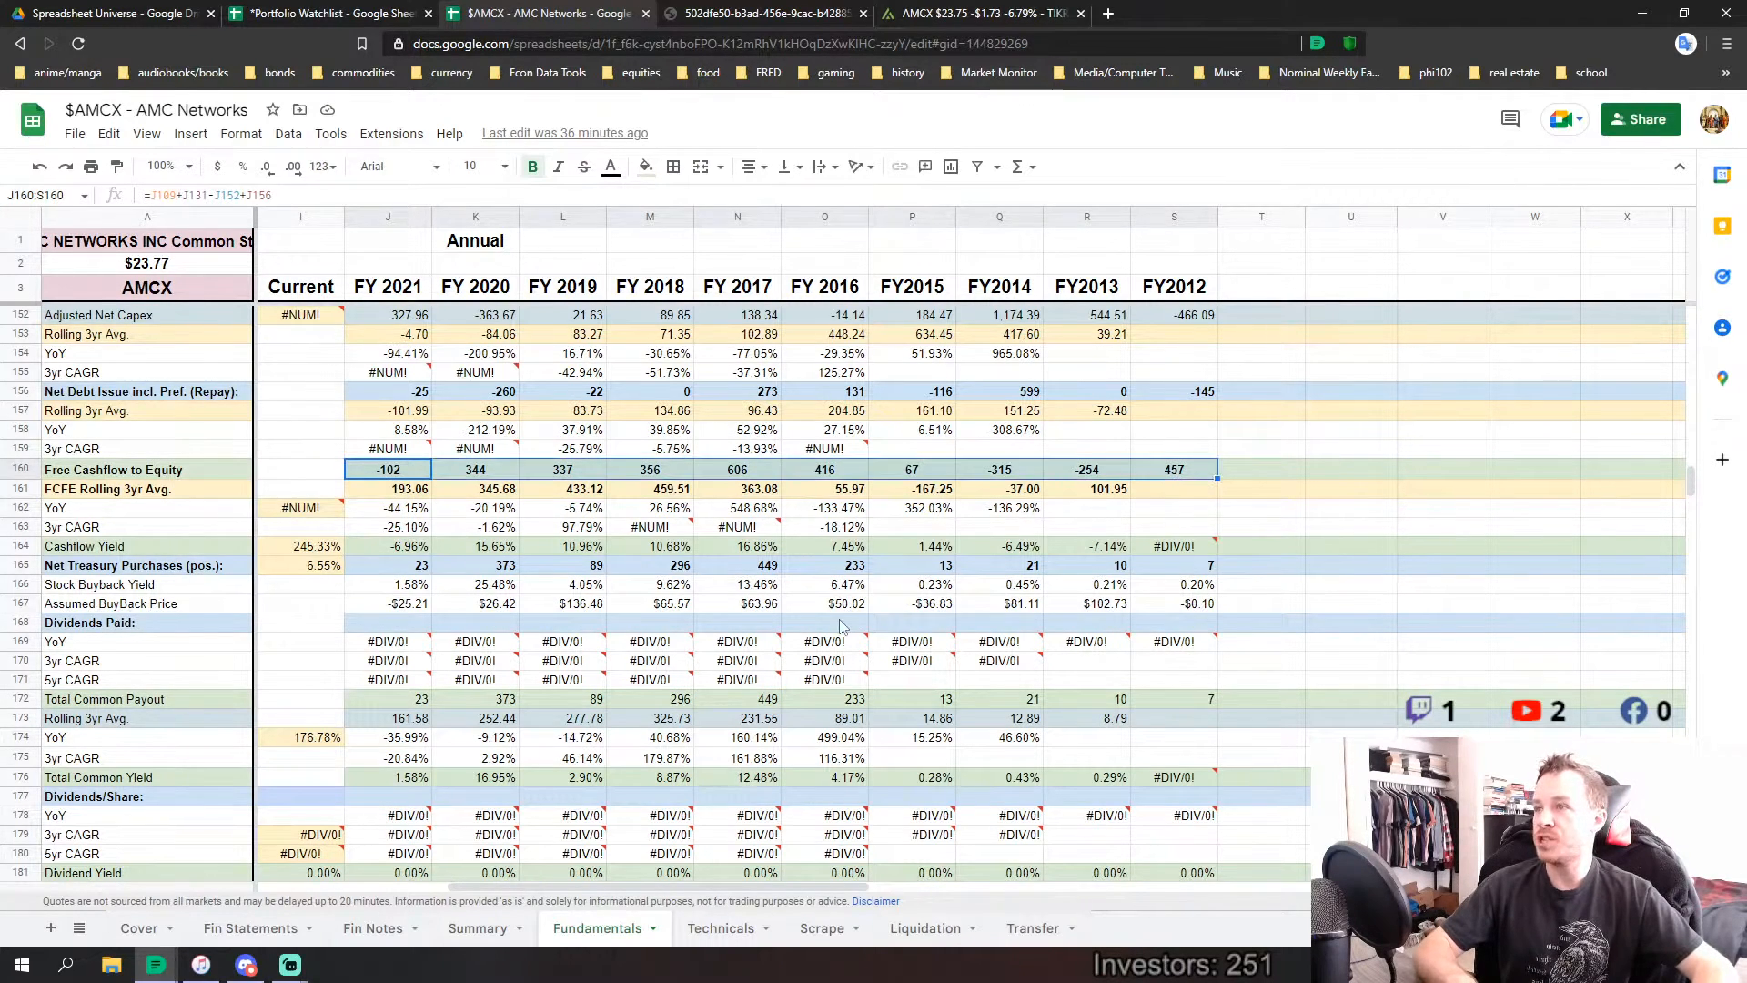
scroll(674, 693, up, 5)
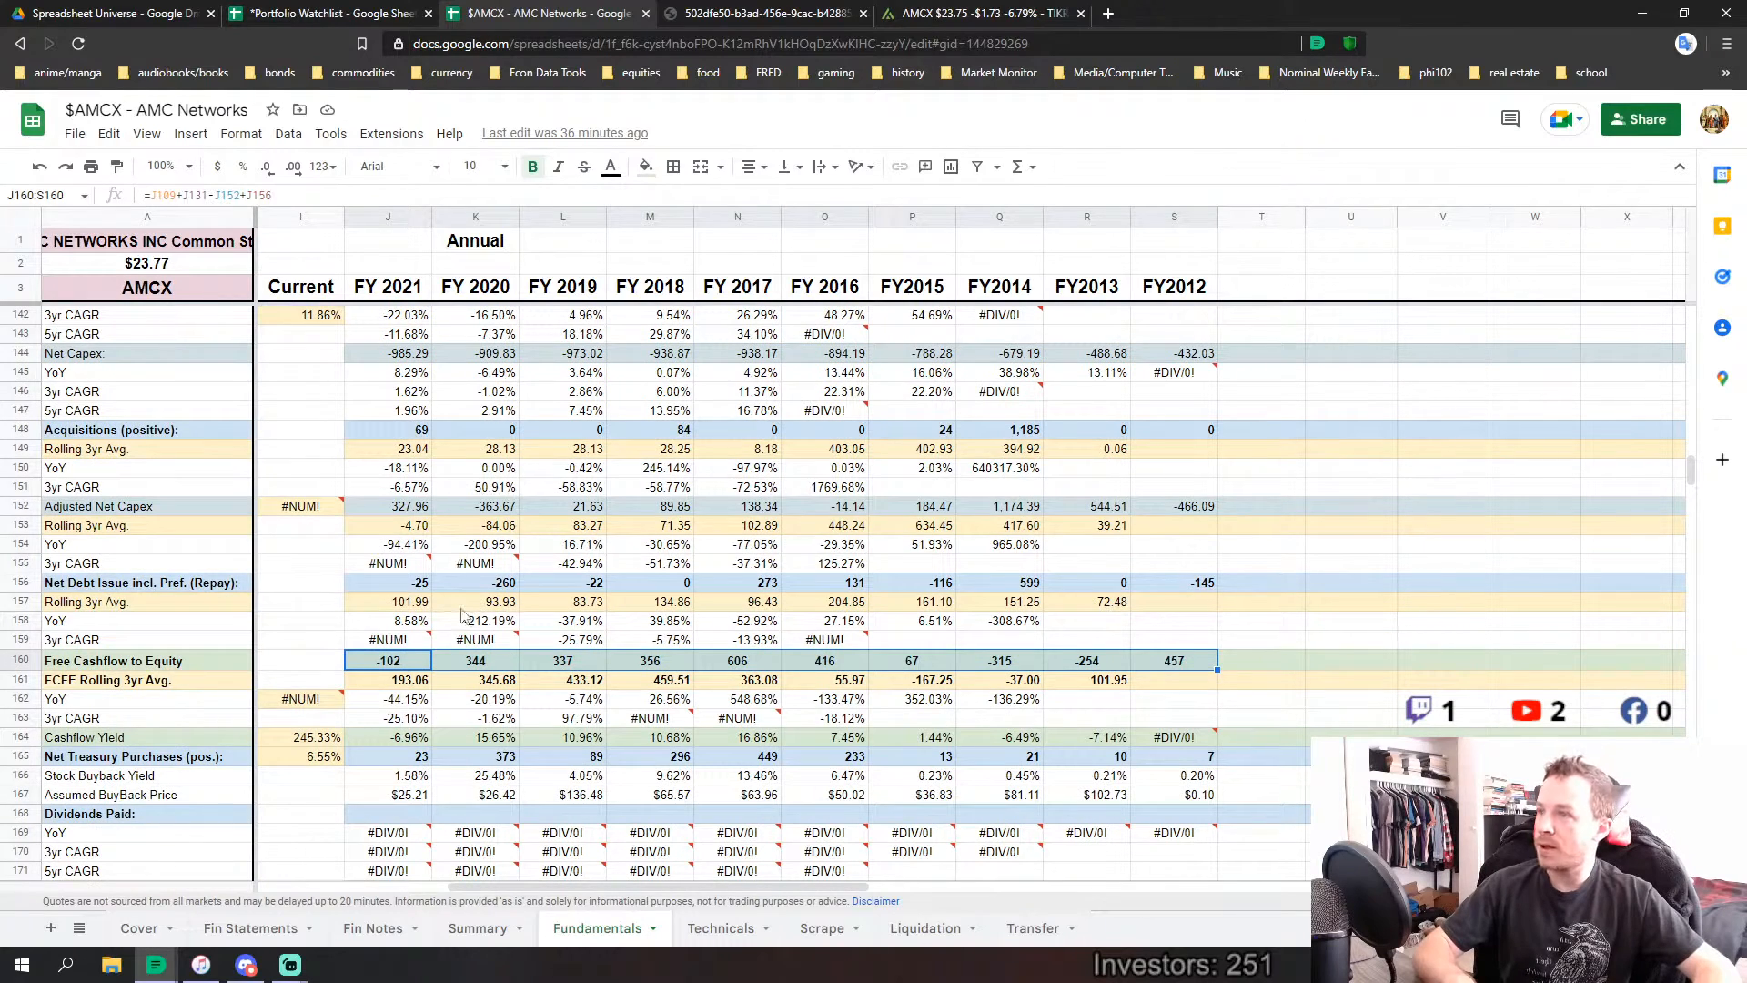
scroll(673, 648, up, 1)
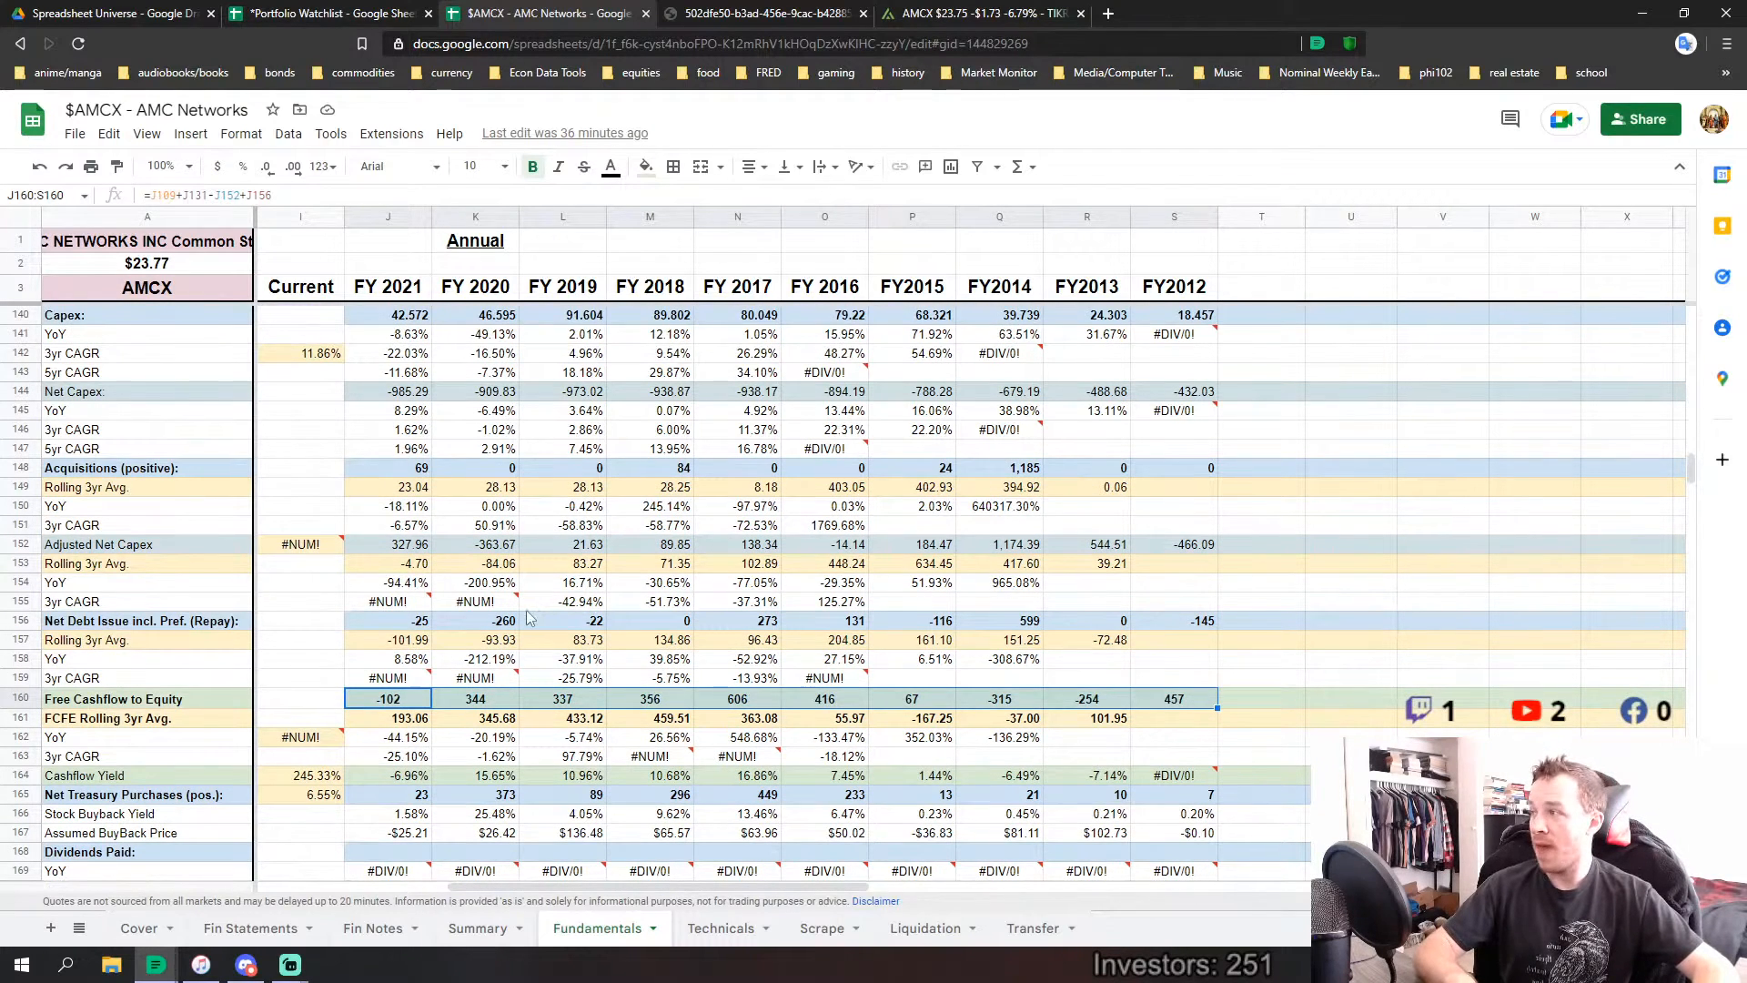
scroll(543, 620, down, 3)
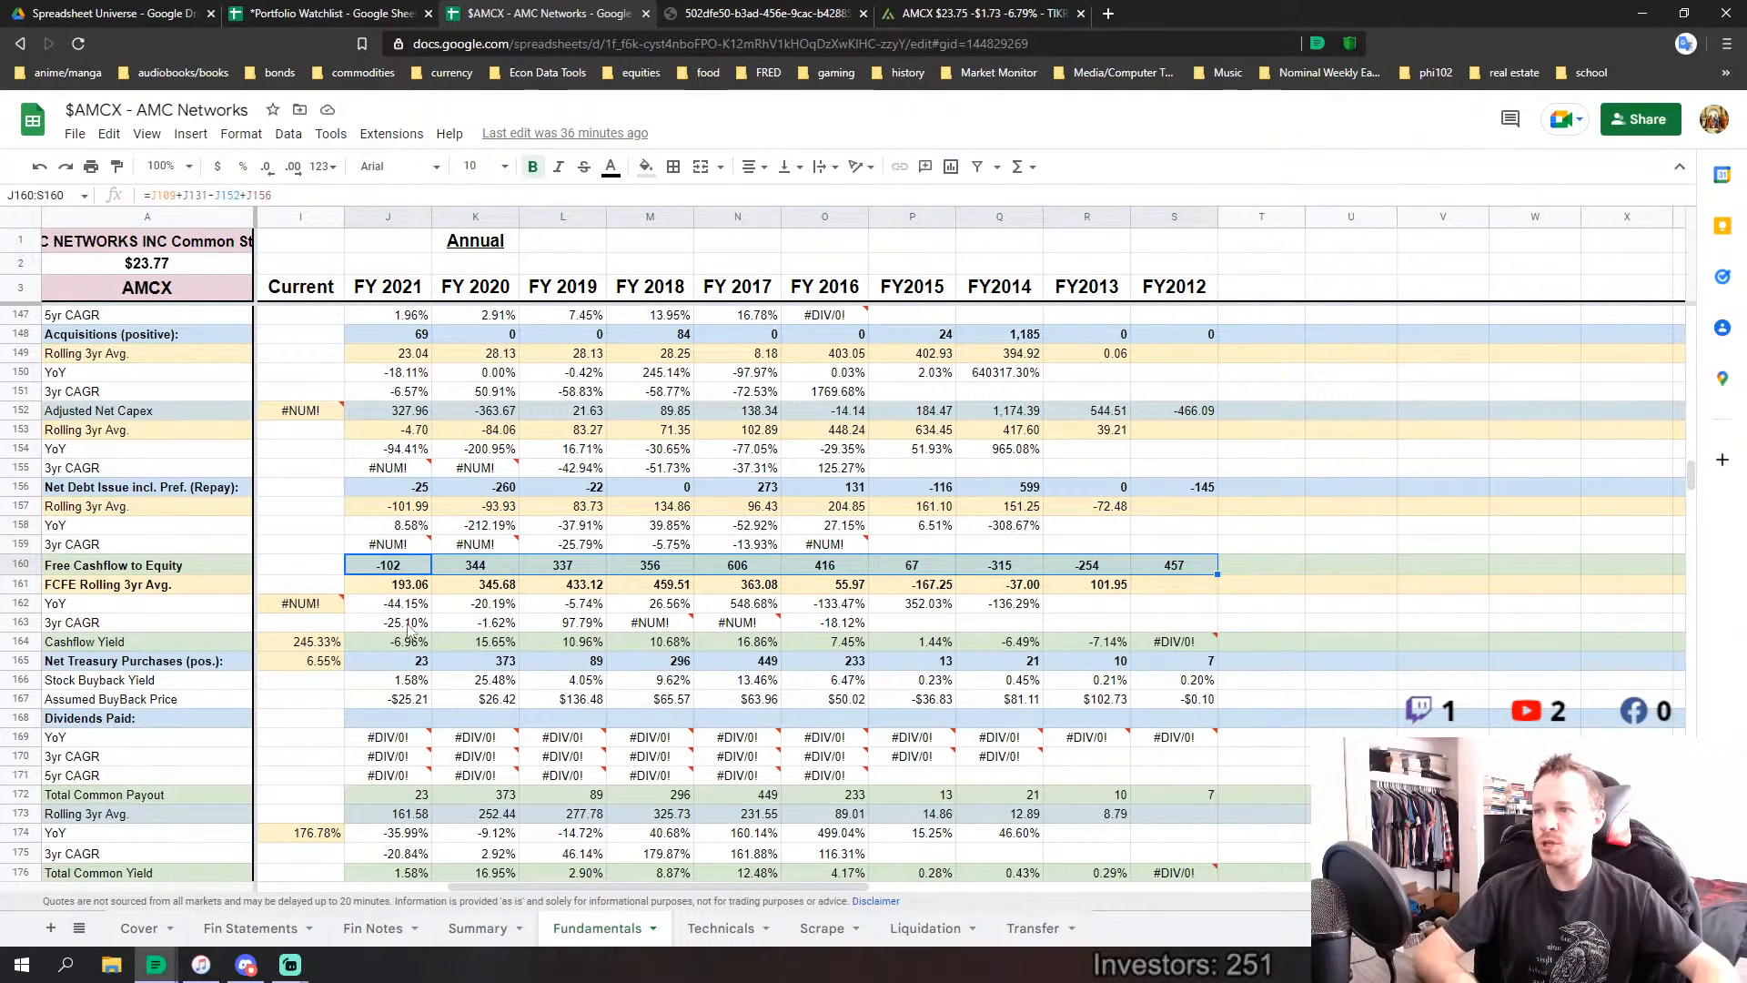
scroll(509, 700, down, 2)
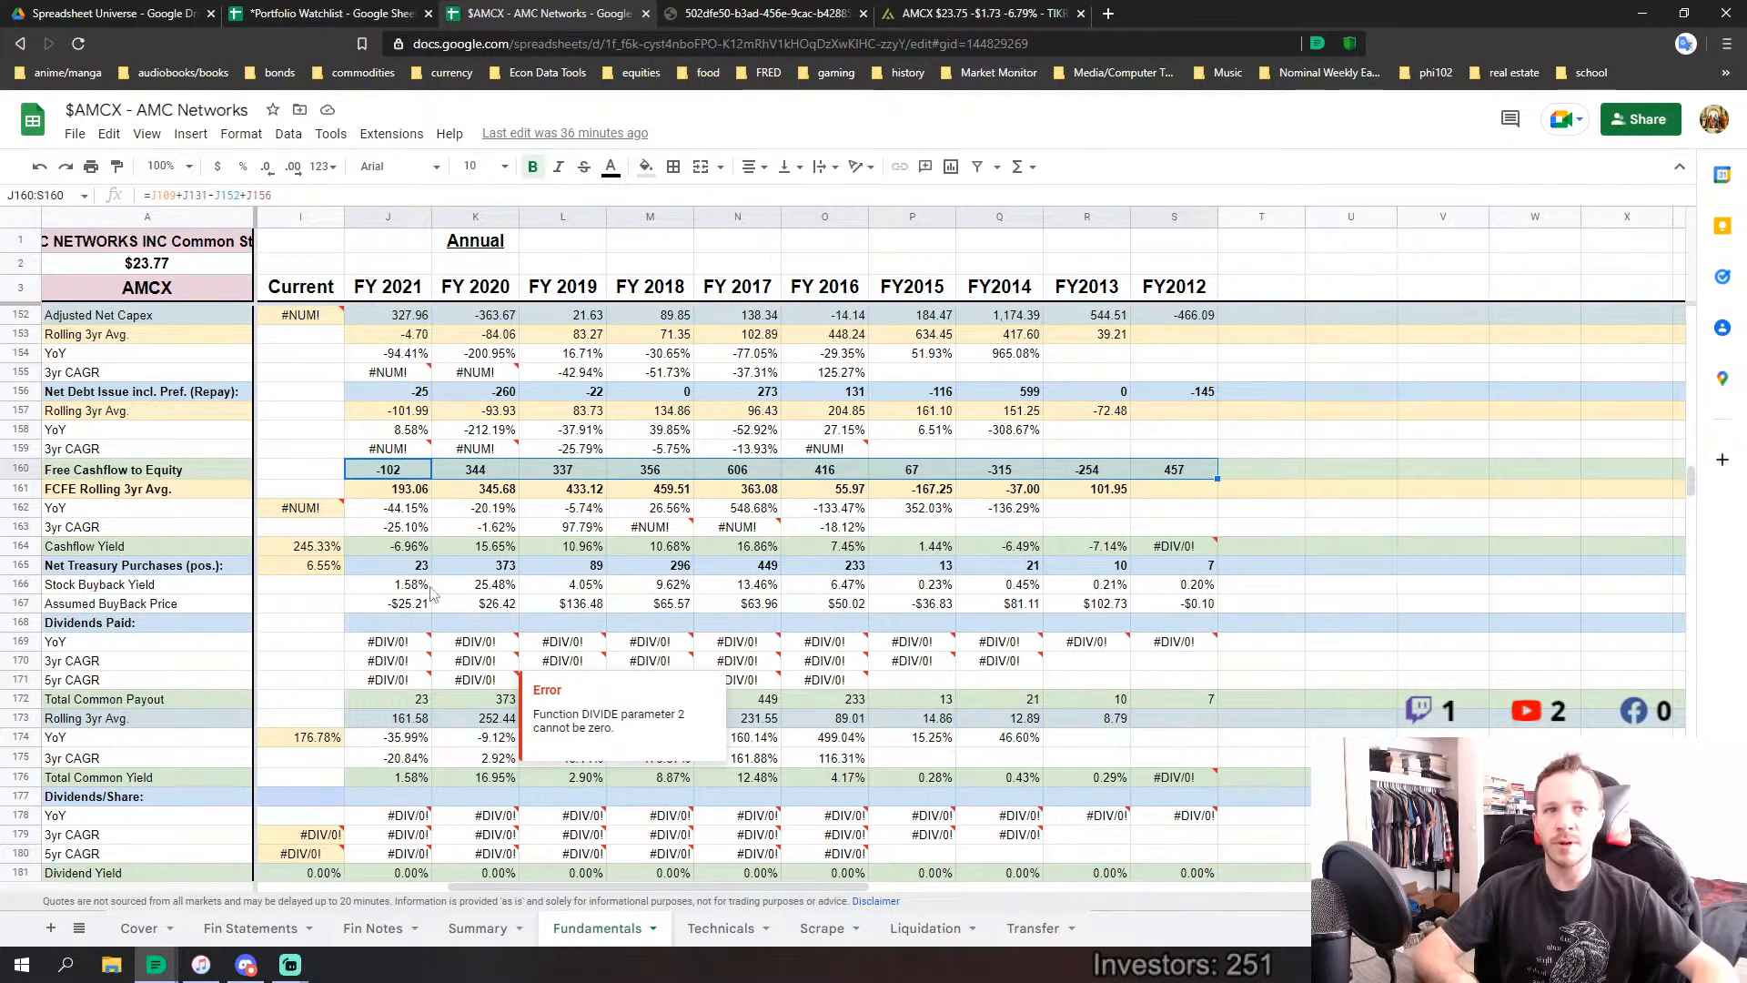
click(381, 528)
drag(389, 469, 733, 474)
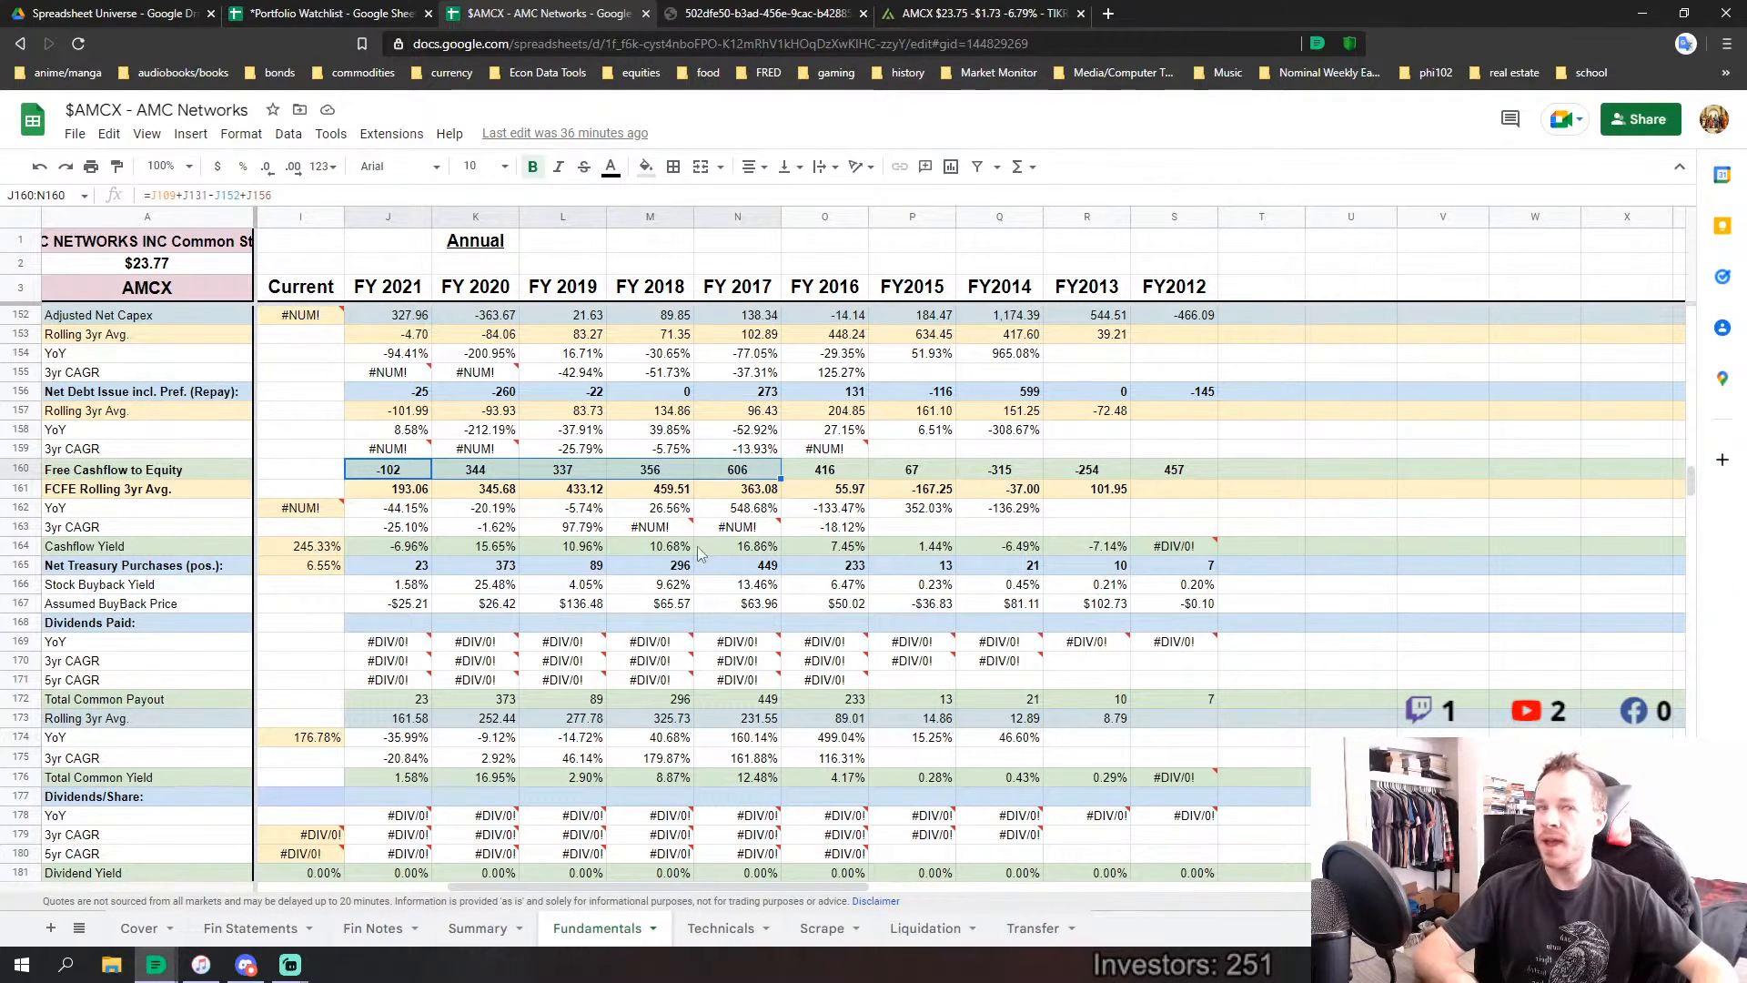
Examine the Non-Cash ROIC row, comparing FY2012 to FY 2016 with FY 2017 to FY 2021.
scroll(767, 663, down, 2)
scroll(767, 662, down, 4)
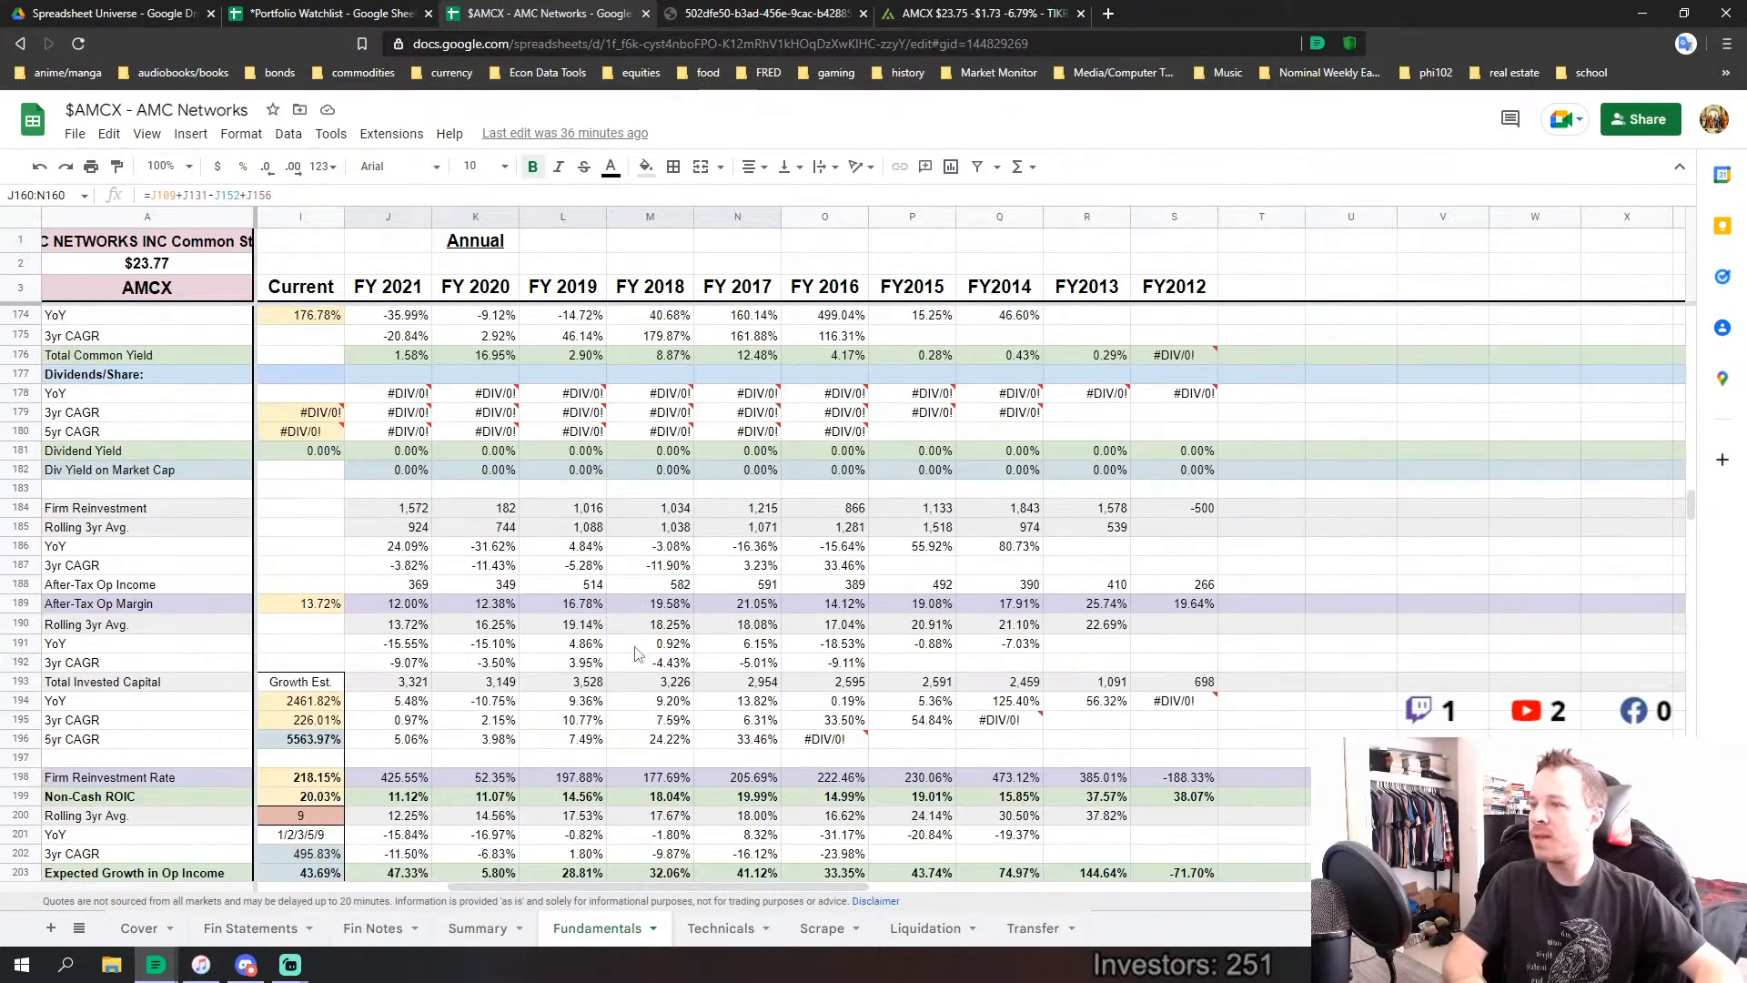
scroll(699, 671, down, 2)
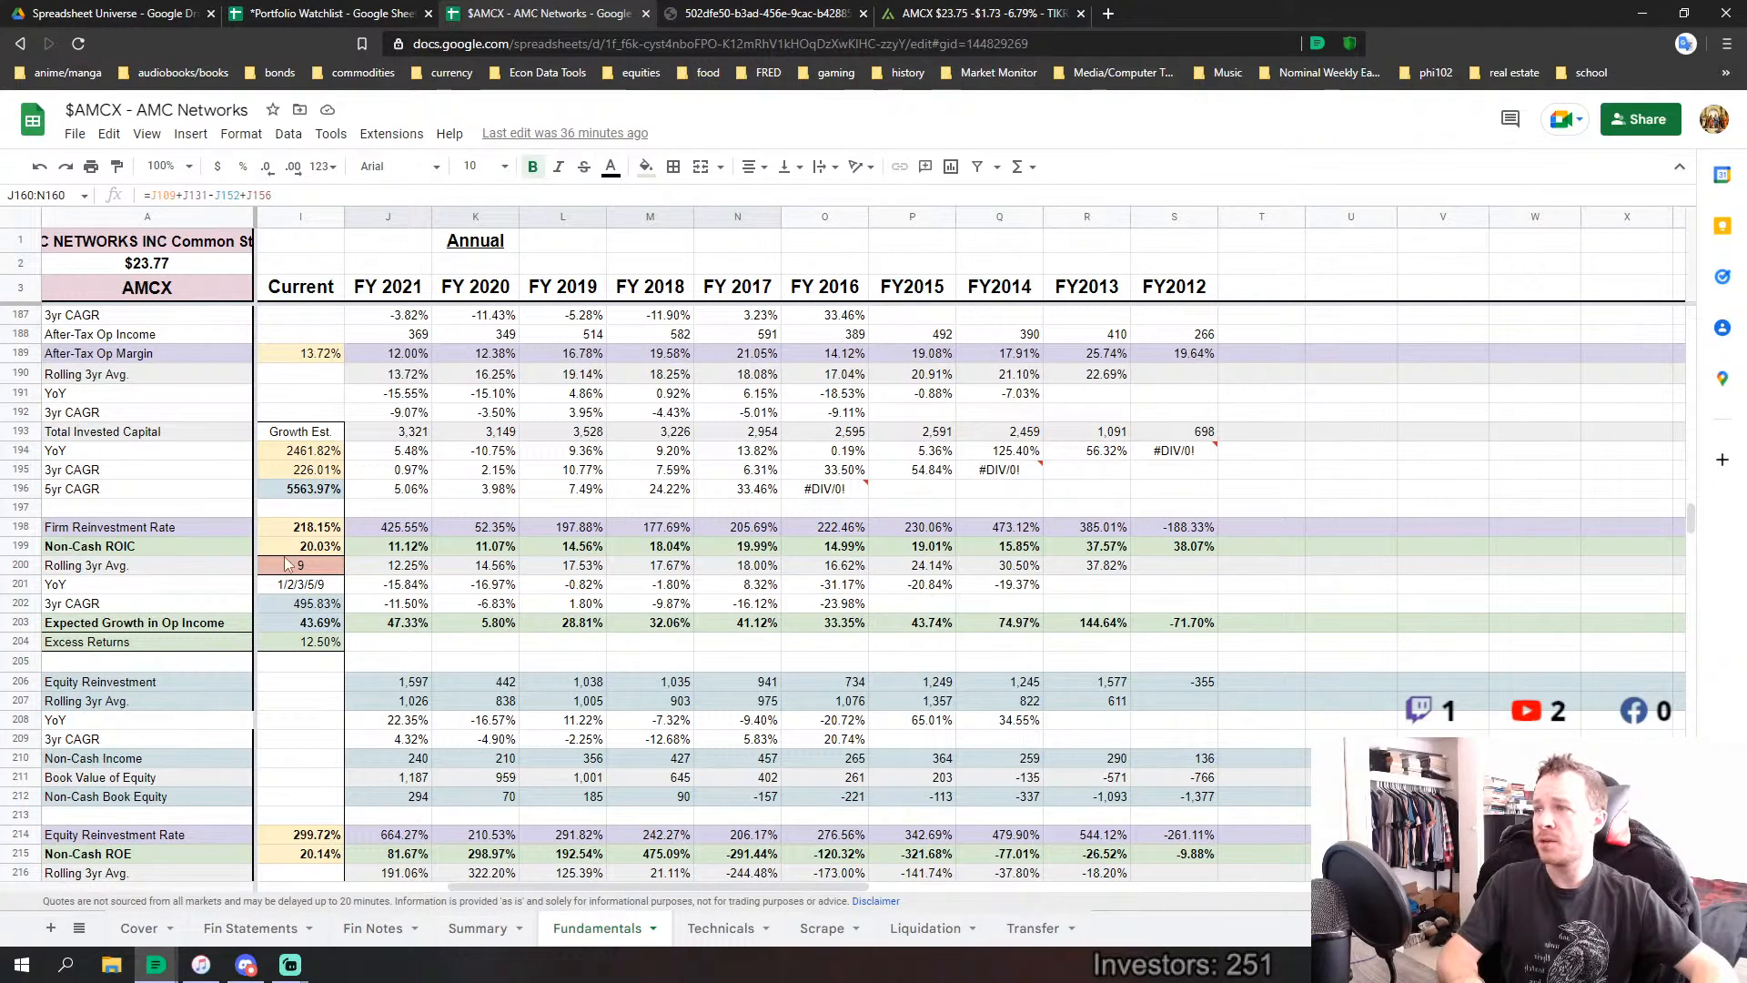
drag(407, 551, 1144, 544)
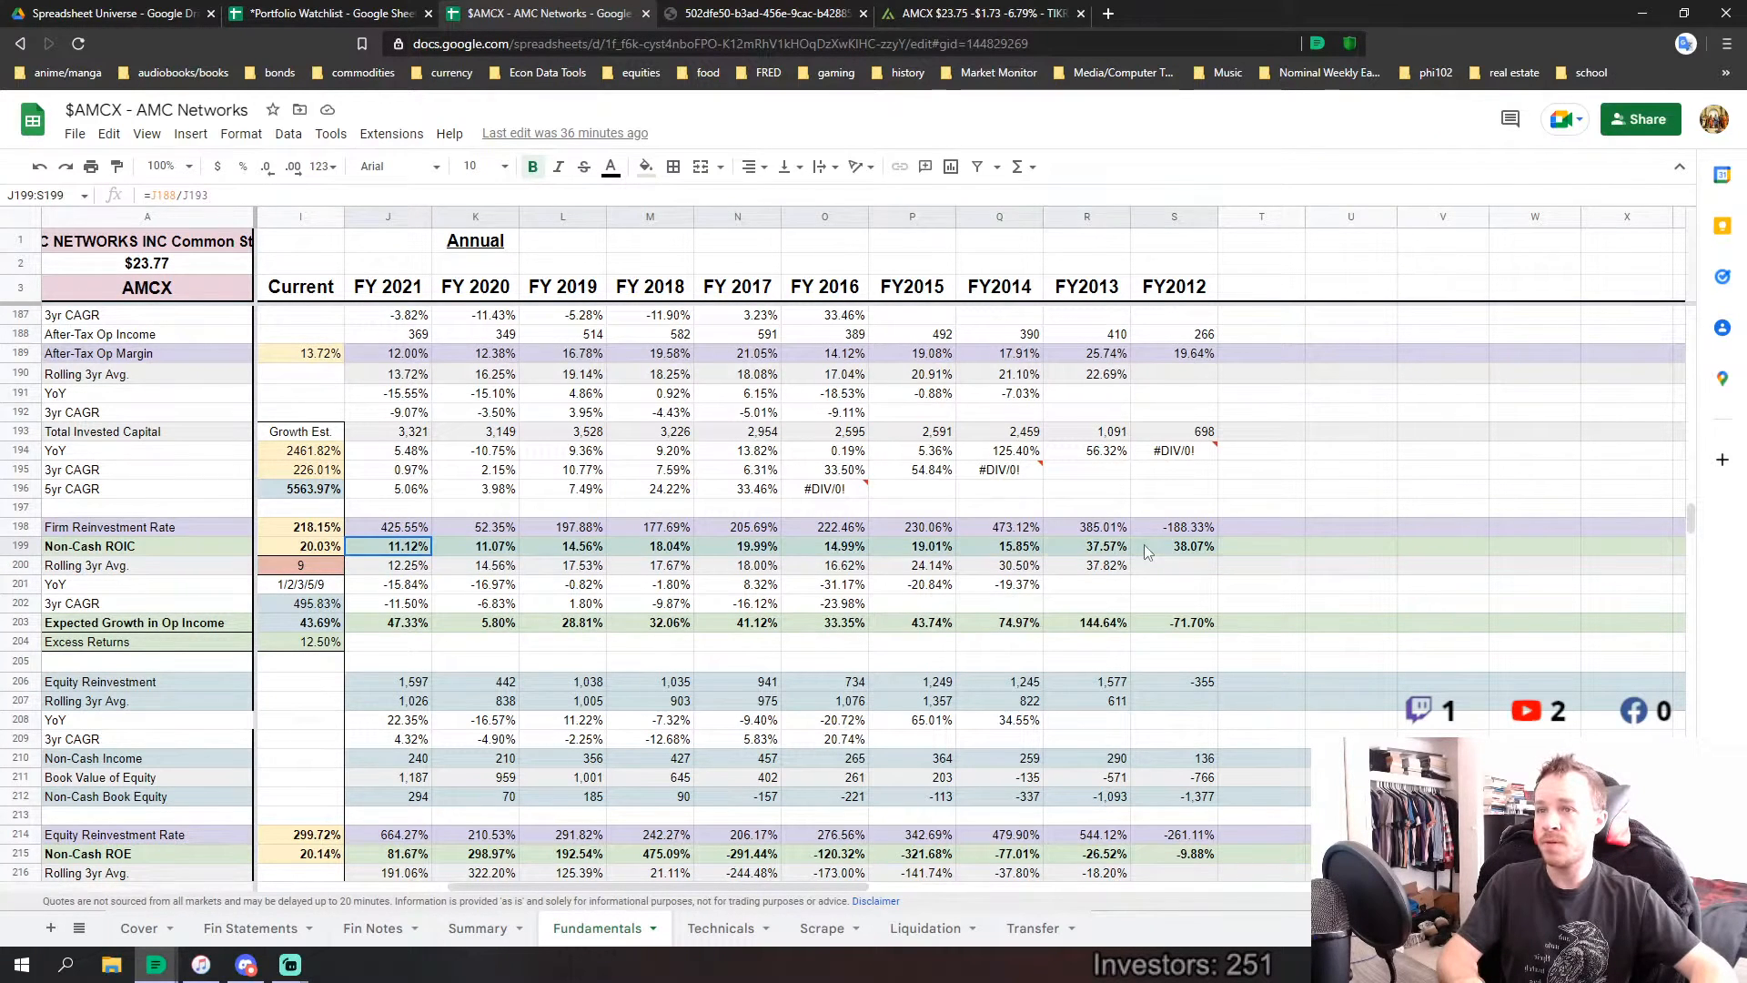
click(854, 639)
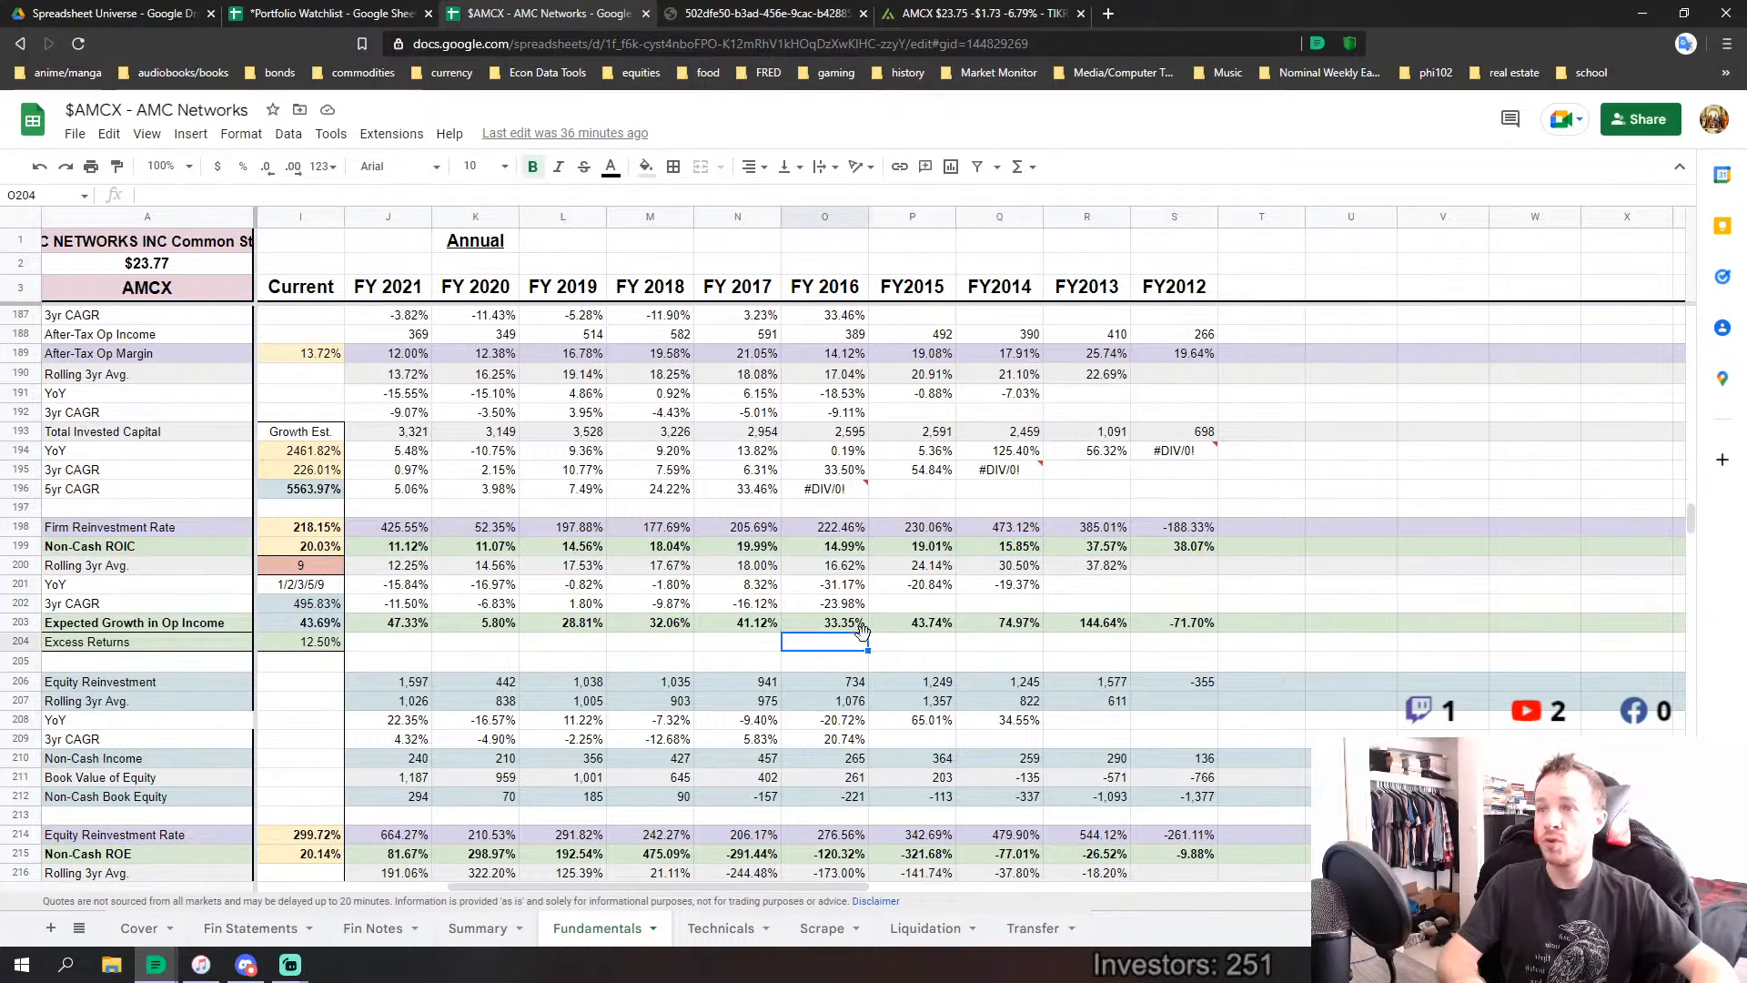
drag(1171, 548, 842, 546)
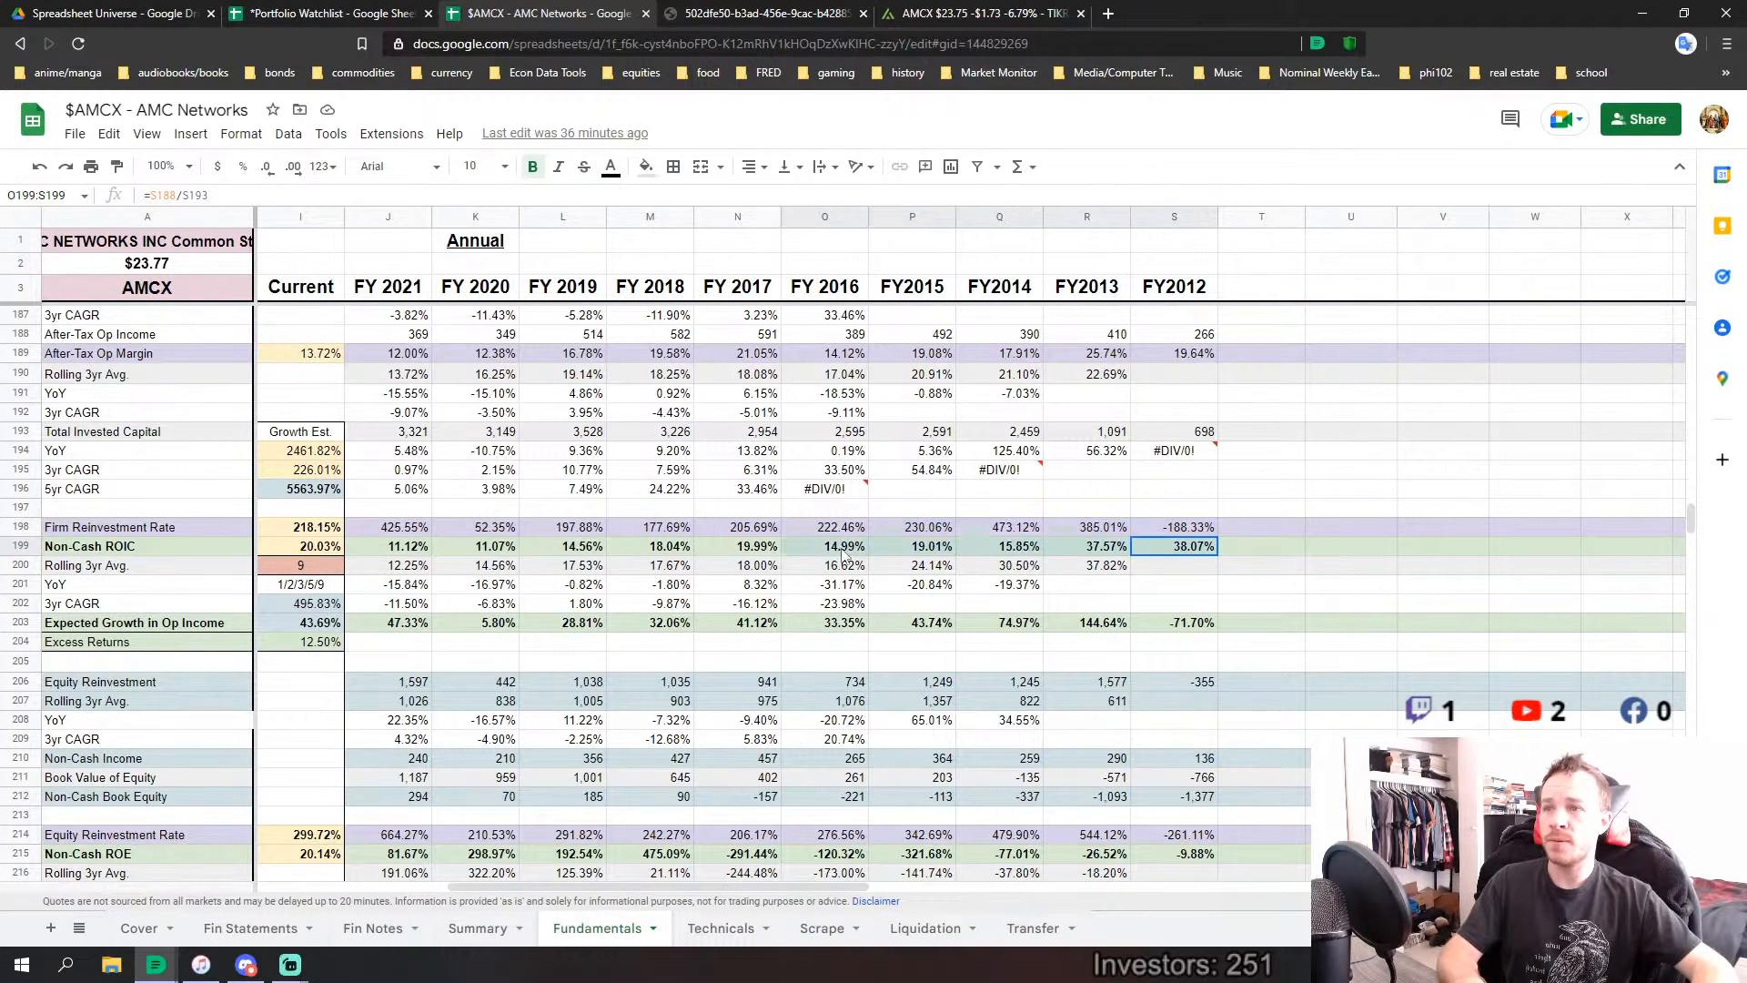
drag(703, 552, 405, 552)
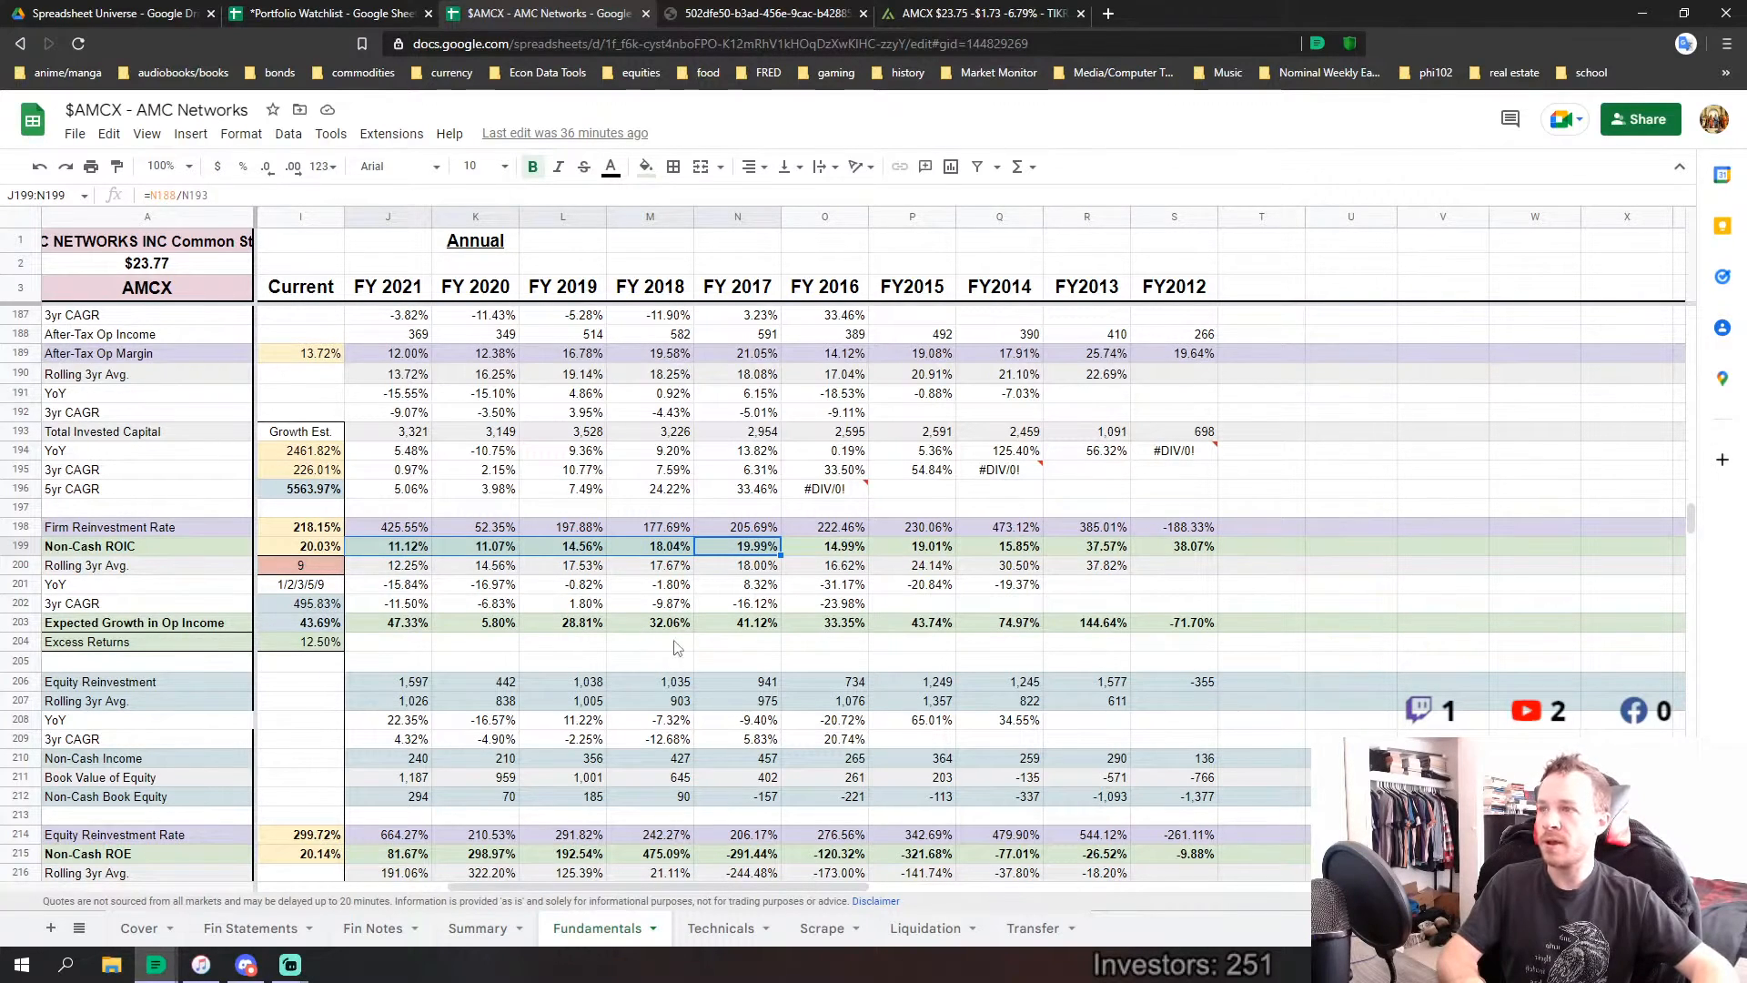
Review the Non-Cash ROE row from FY2012 to FY 2021 and continue past the Balance Sheets to Analysts, Ratios, Pricing.
scroll(865, 628, up, 1)
scroll(865, 628, up, 5)
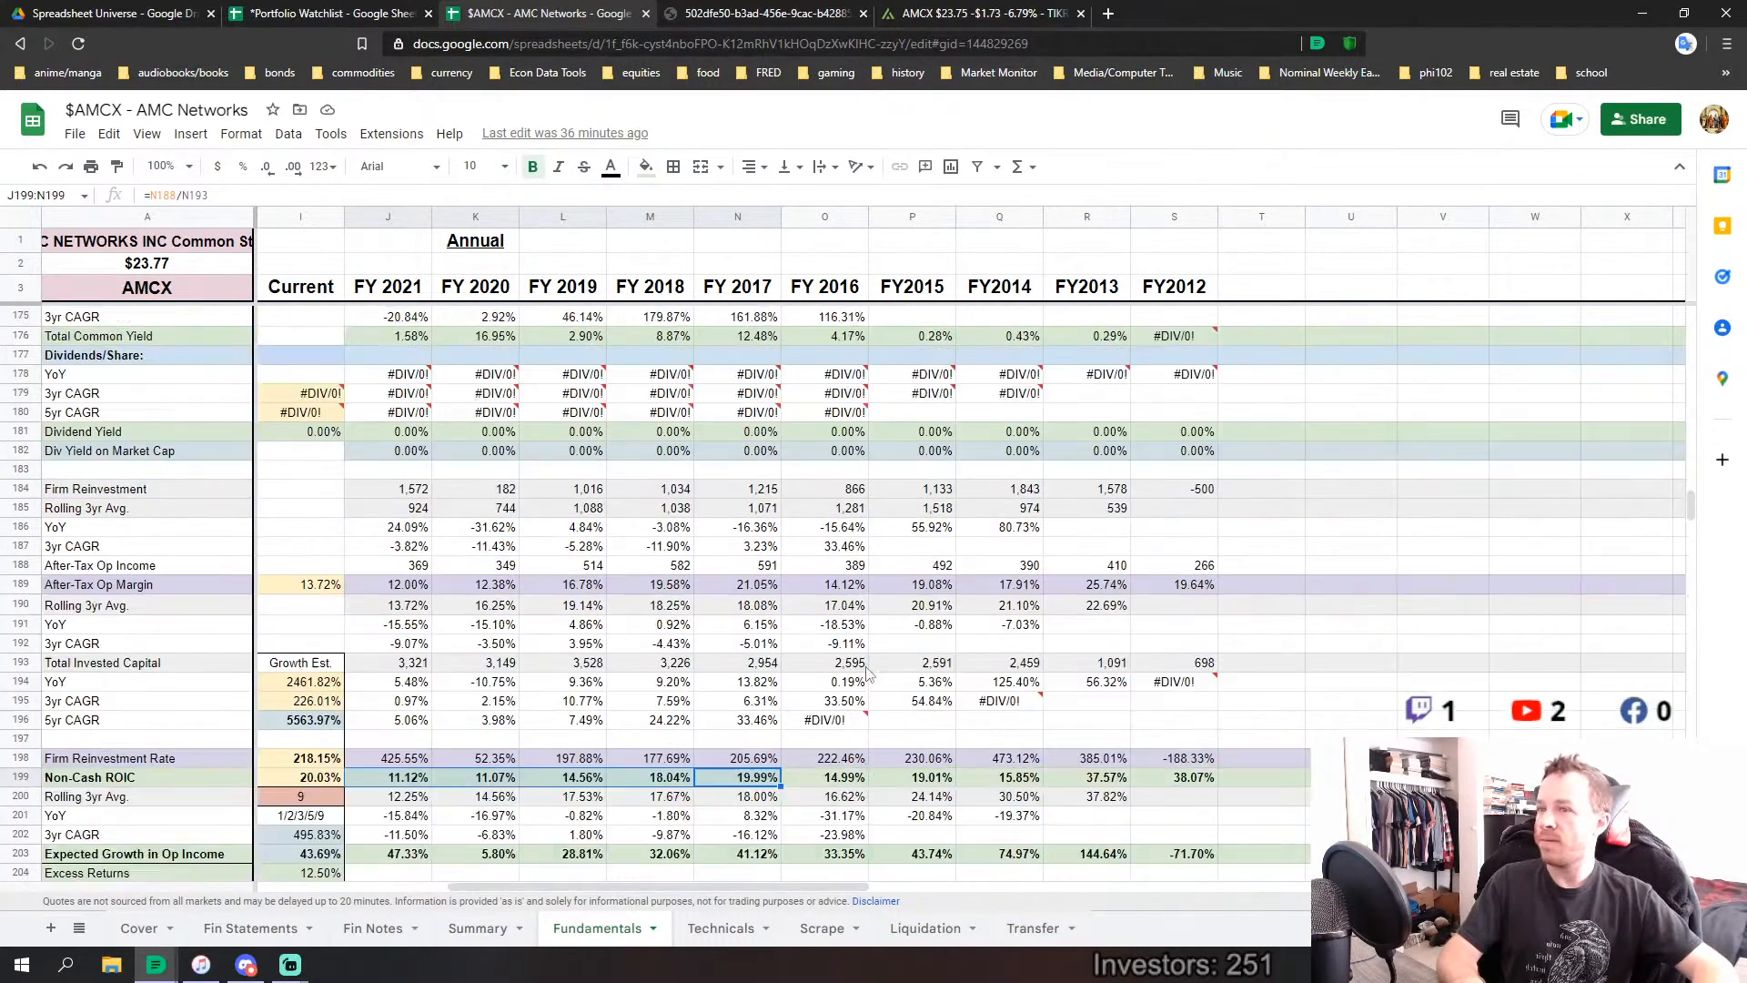
scroll(864, 677, up, 5)
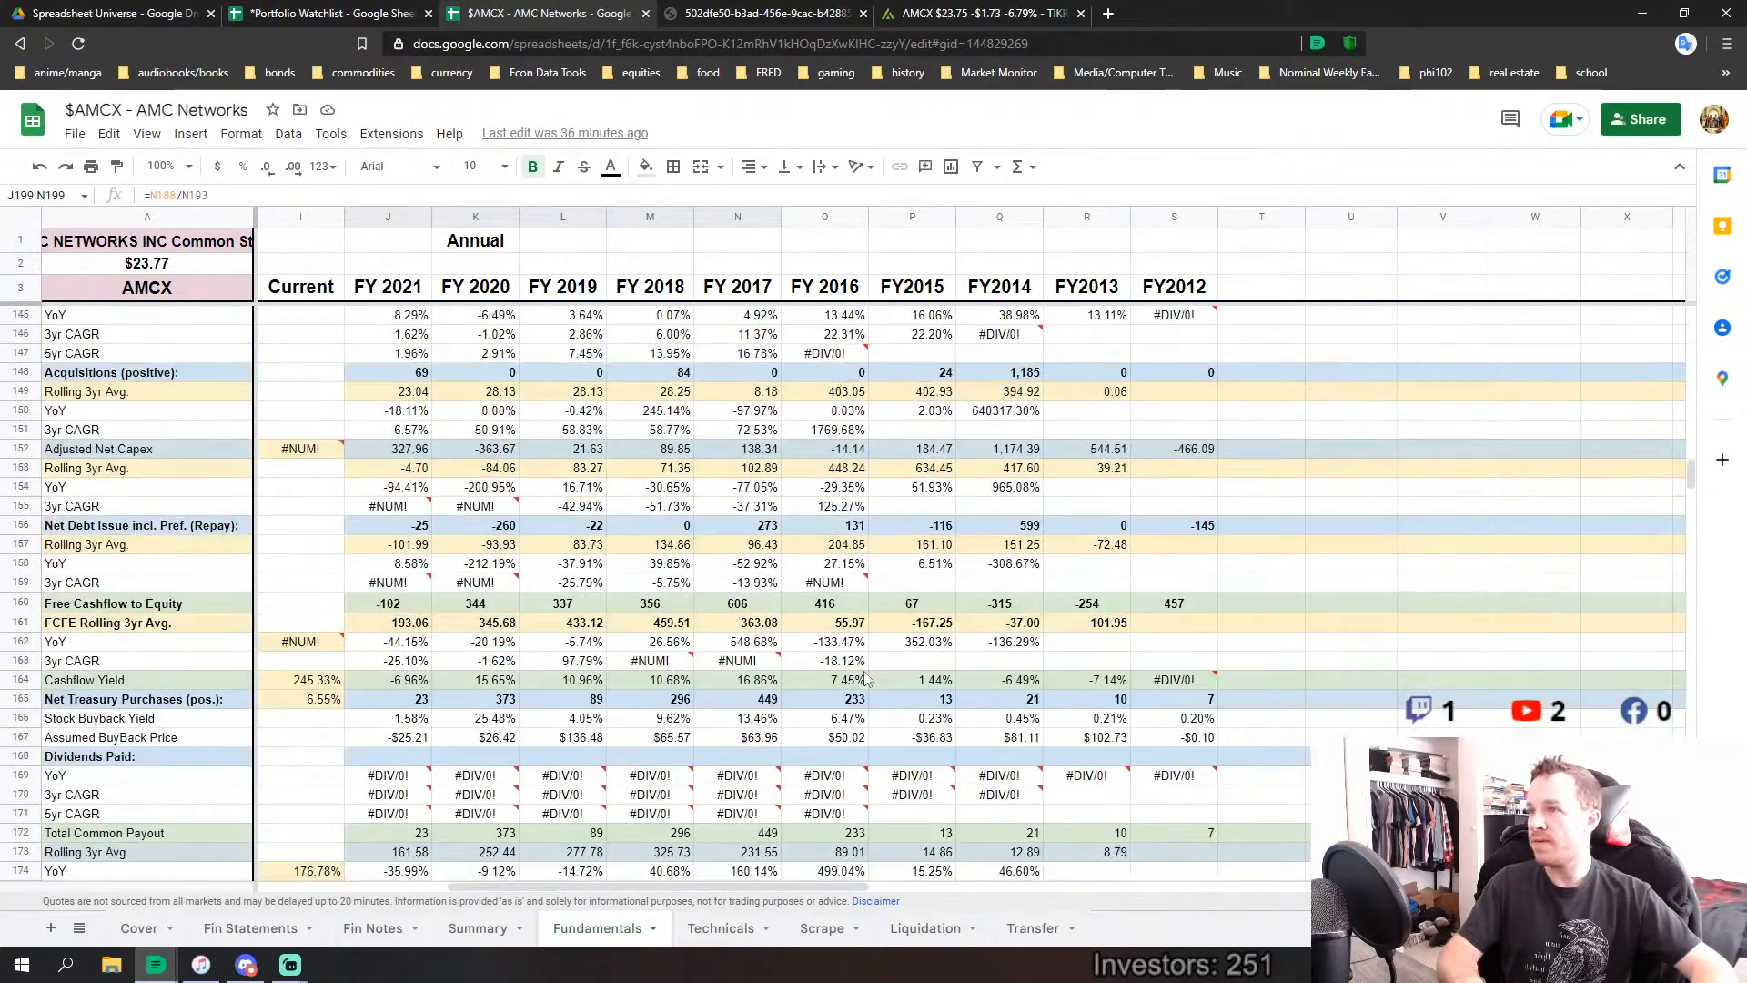
scroll(843, 705, down, 10)
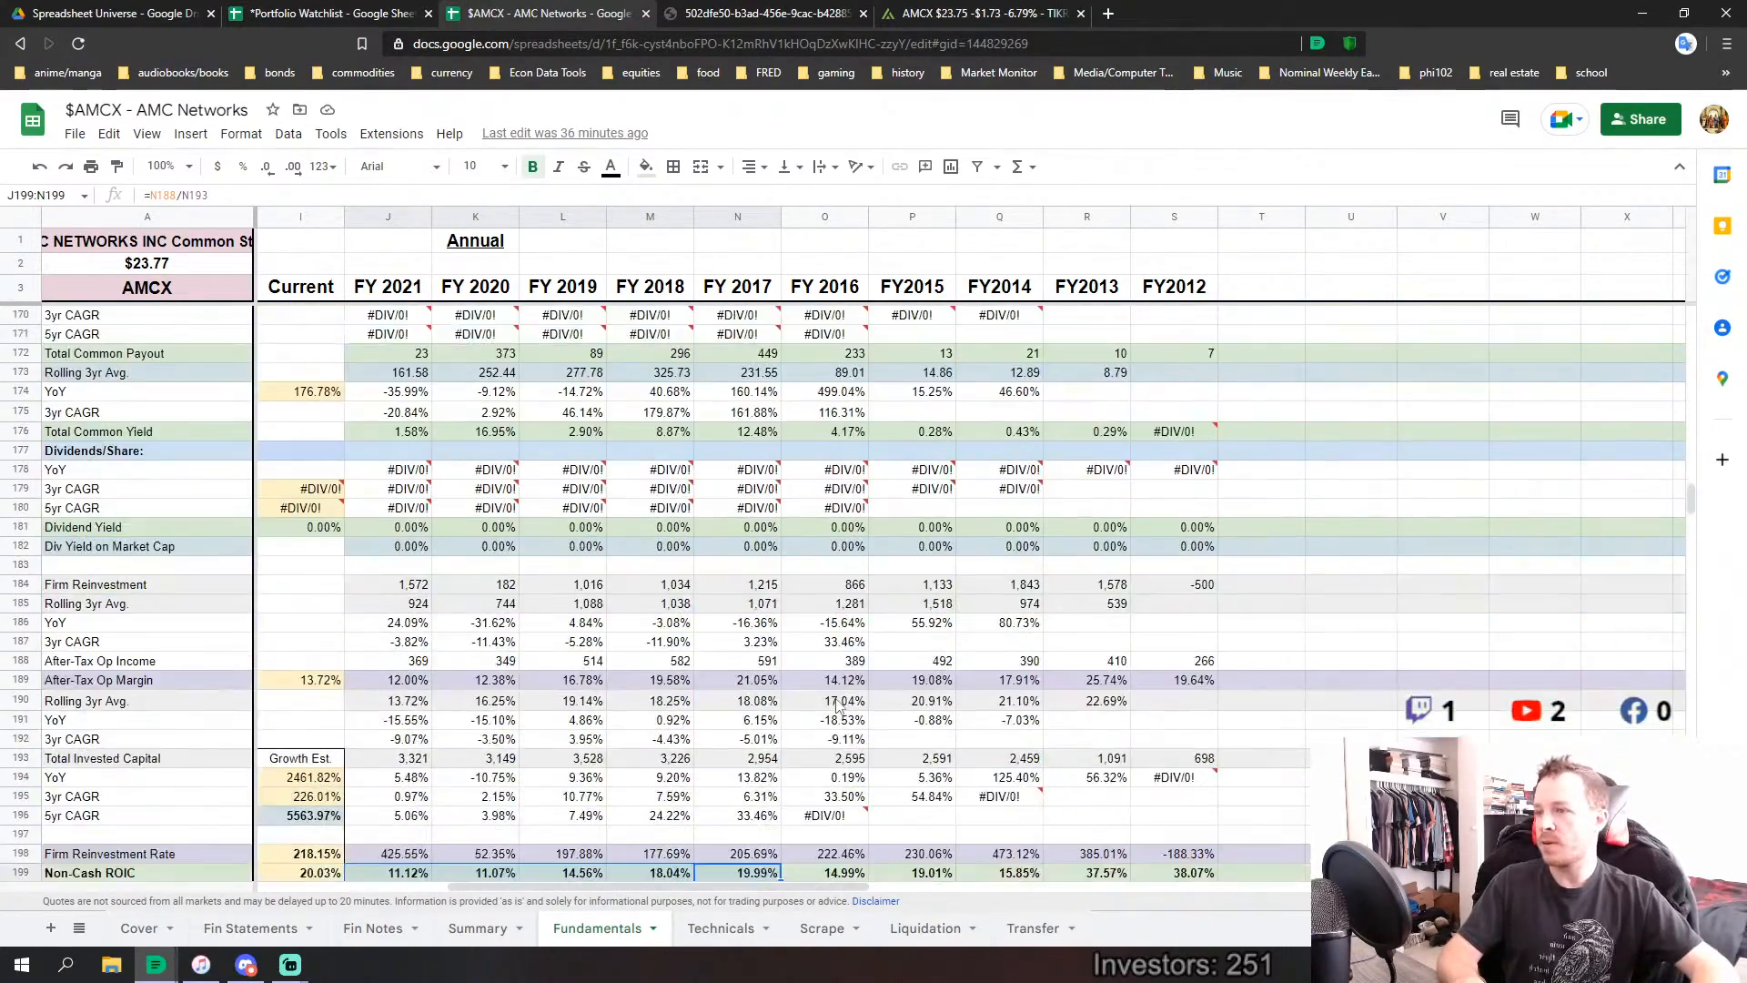
scroll(838, 697, down, 5)
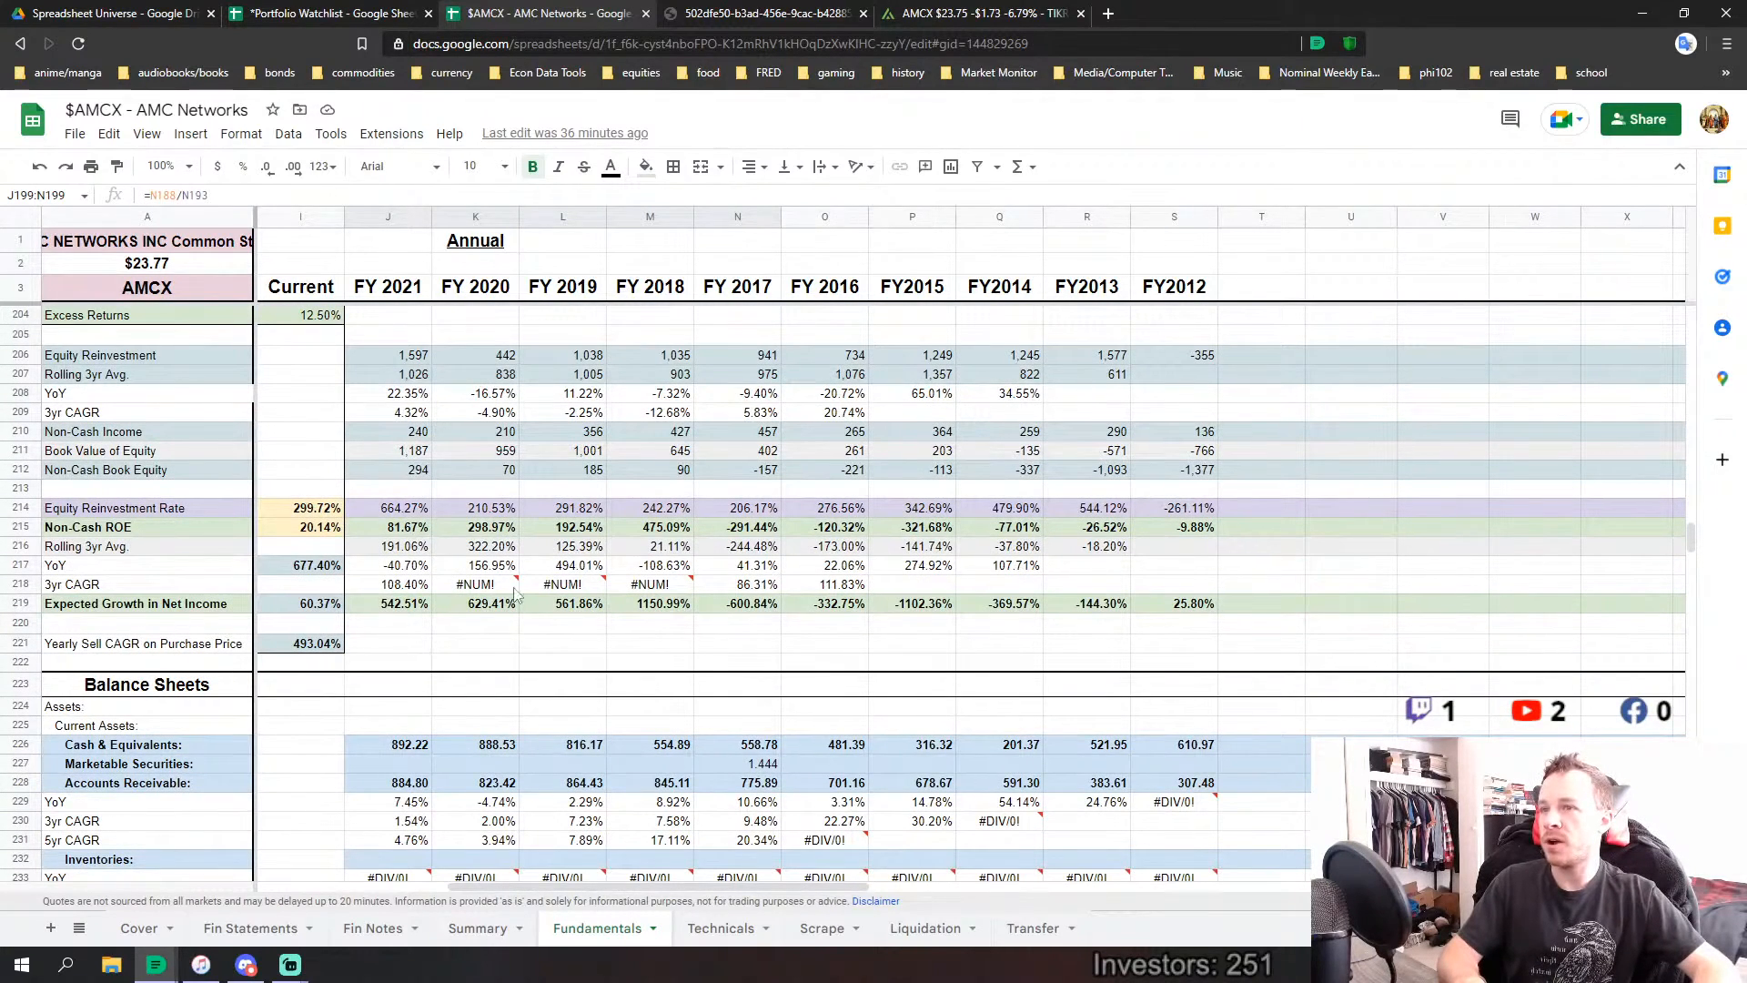
drag(400, 535, 1174, 536)
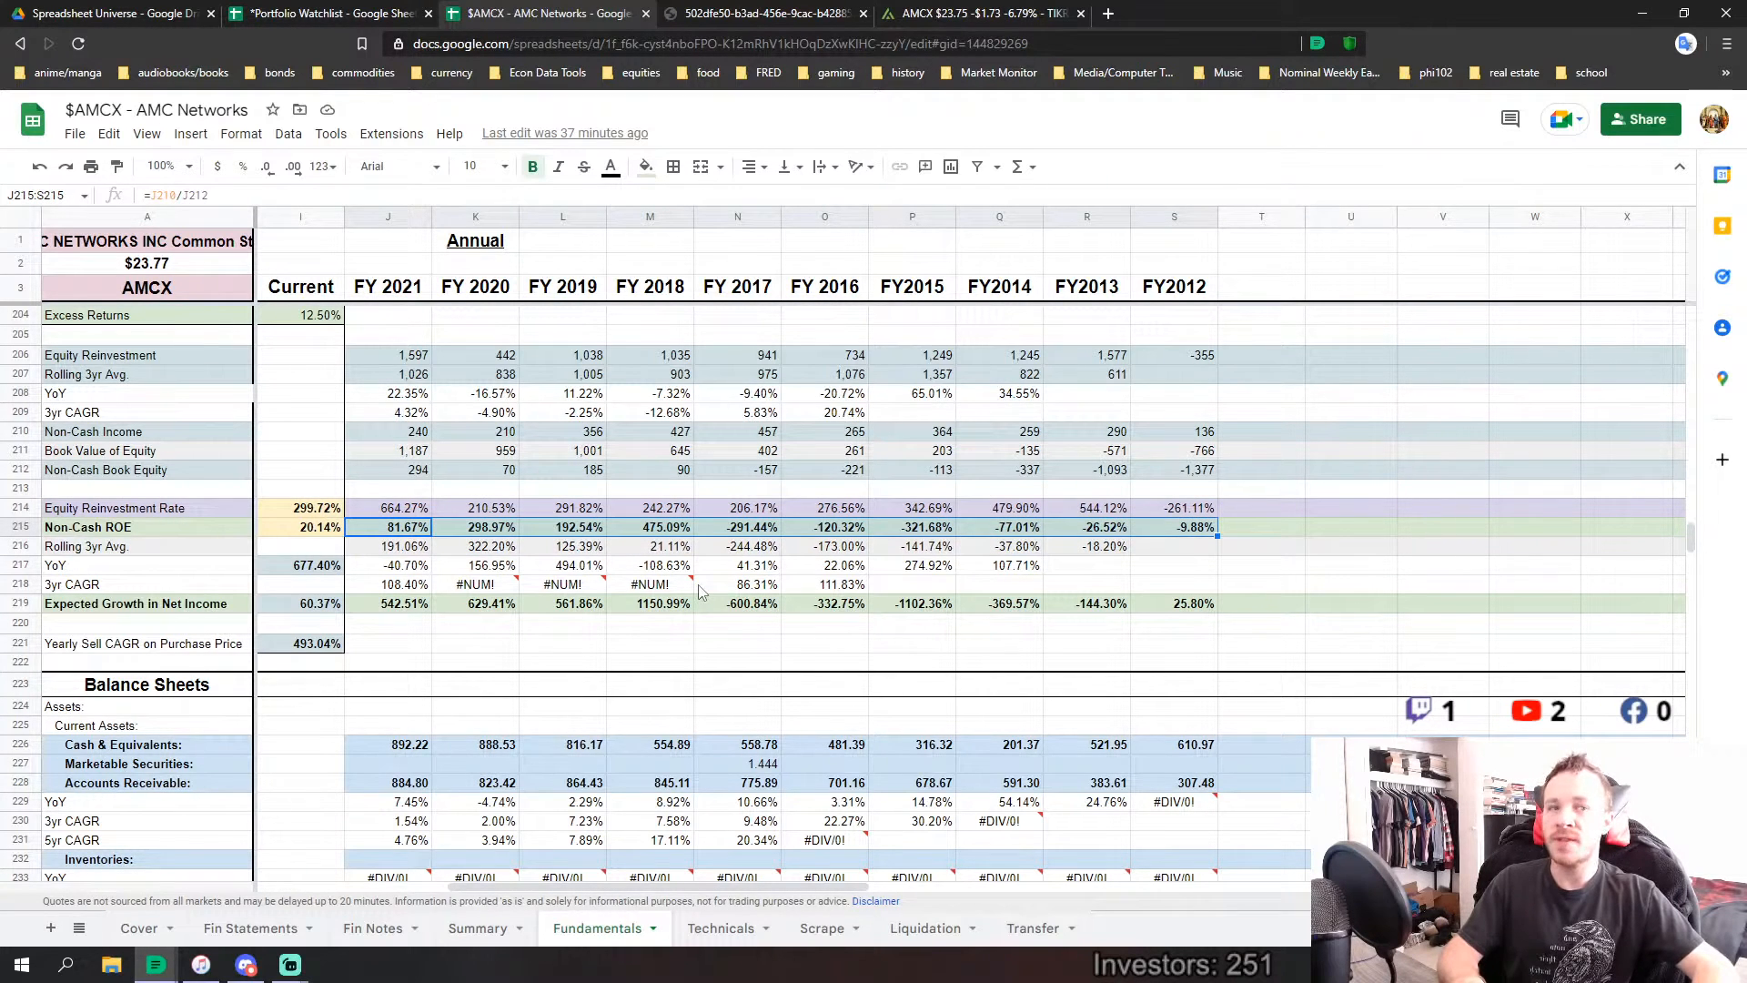
scroll(864, 610, down, 3)
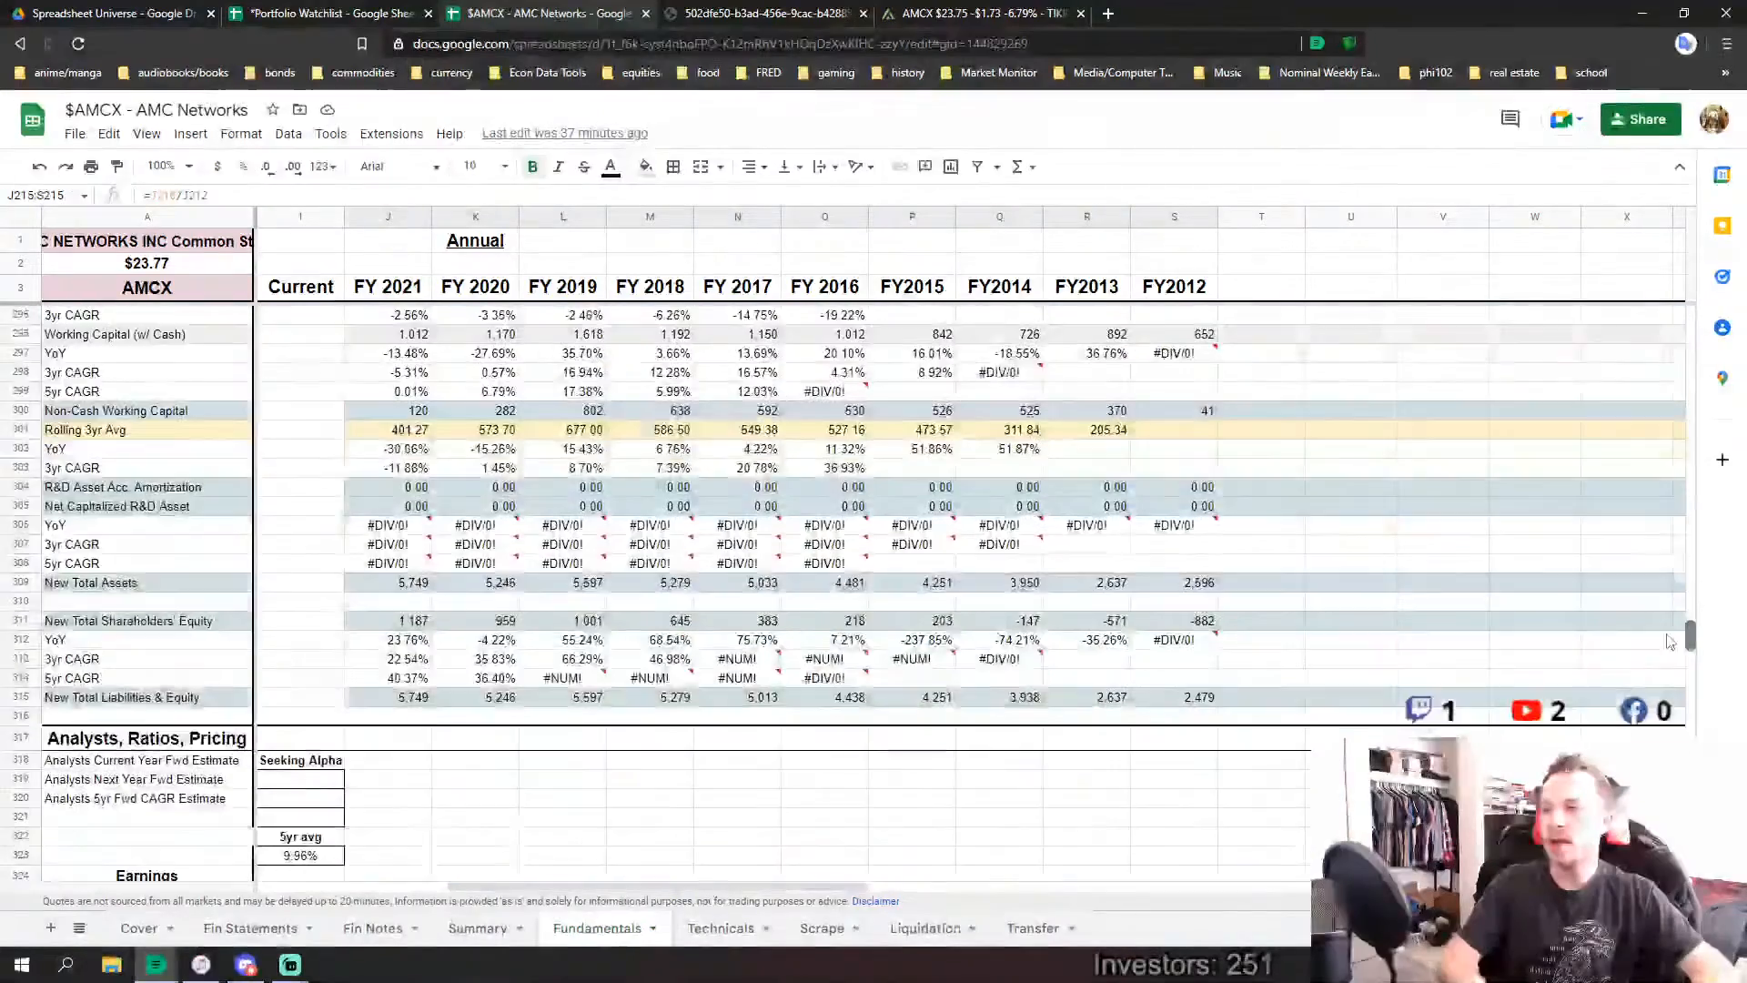
Return to the Non-Cash ROE row and examine FY 2018 to FY 2021, the FY 2018 rolling 3yr average and all ten years.
drag(1689, 547, 1684, 623)
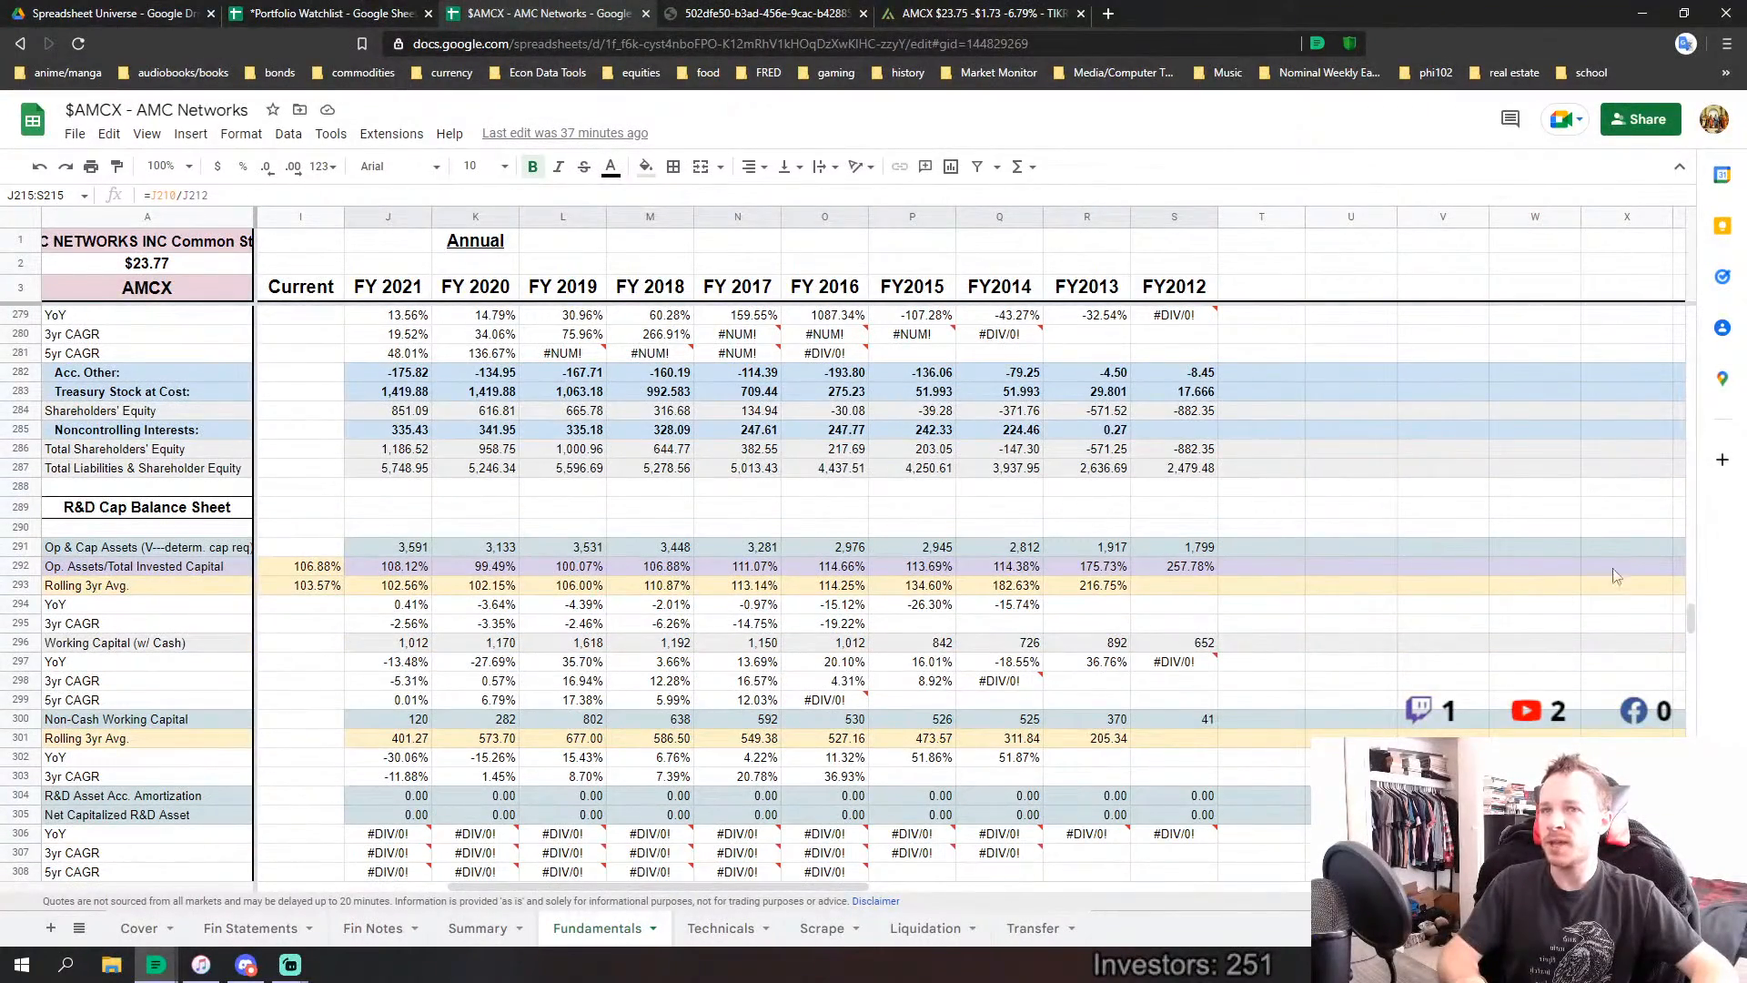
drag(1684, 618, 1688, 532)
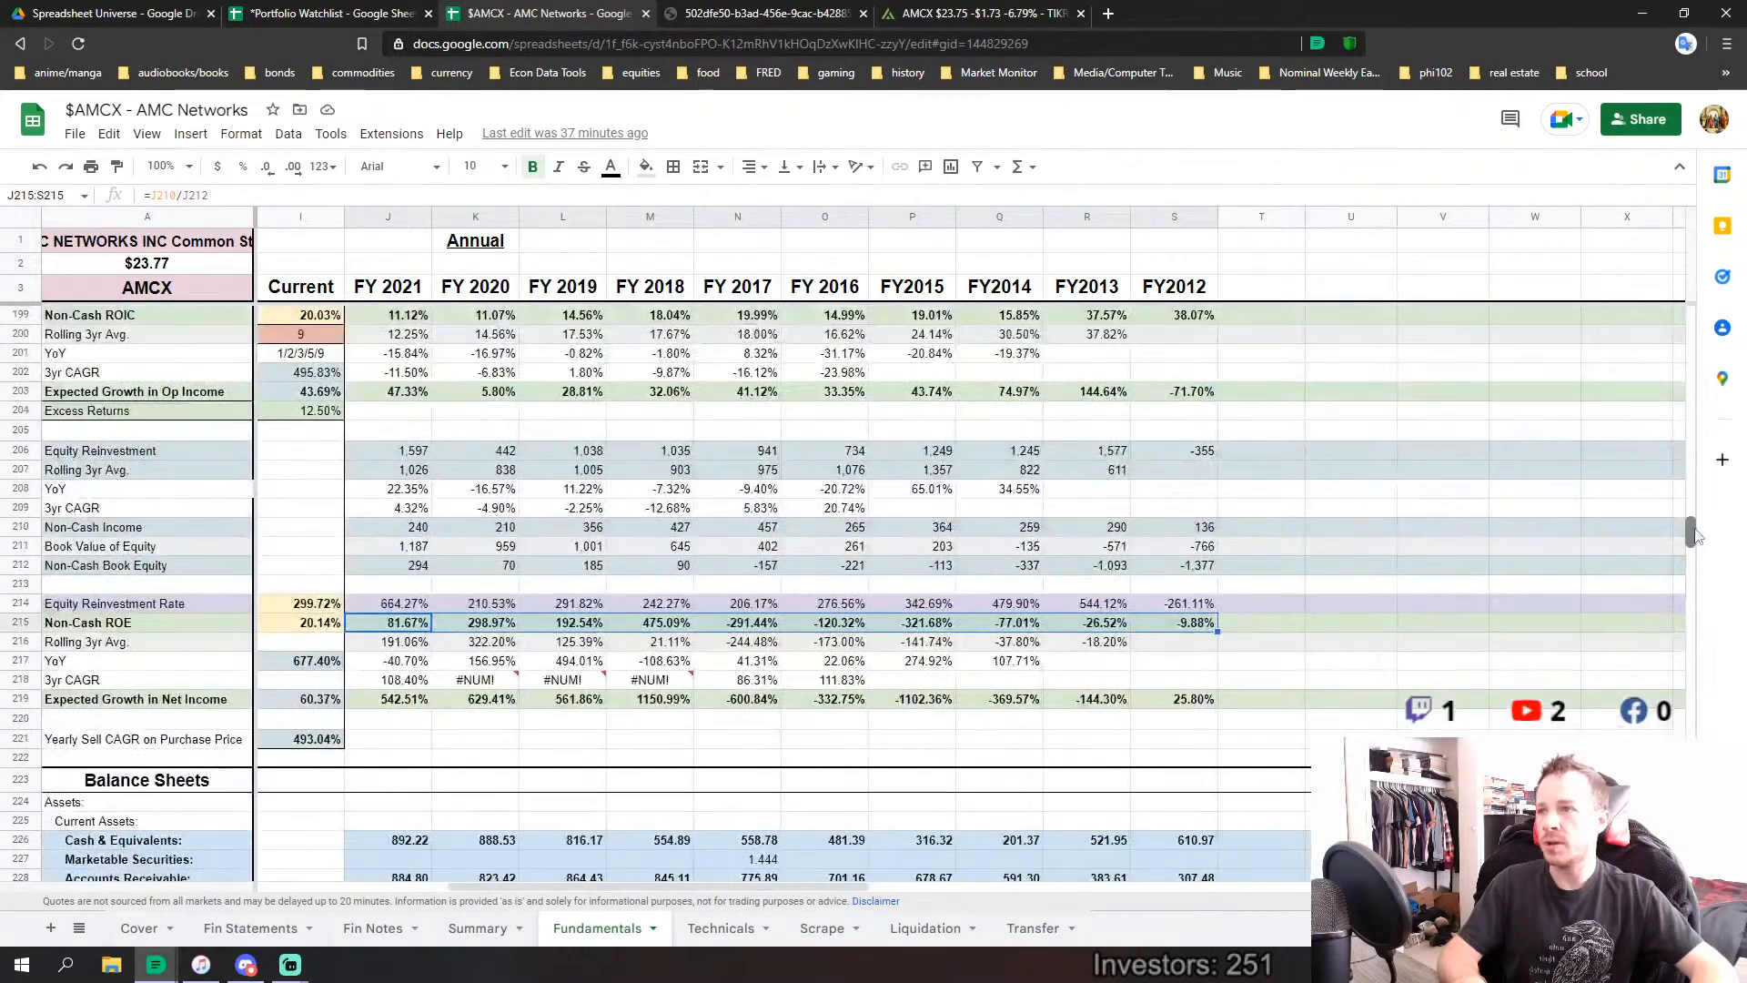
click(912, 622)
drag(392, 622, 686, 632)
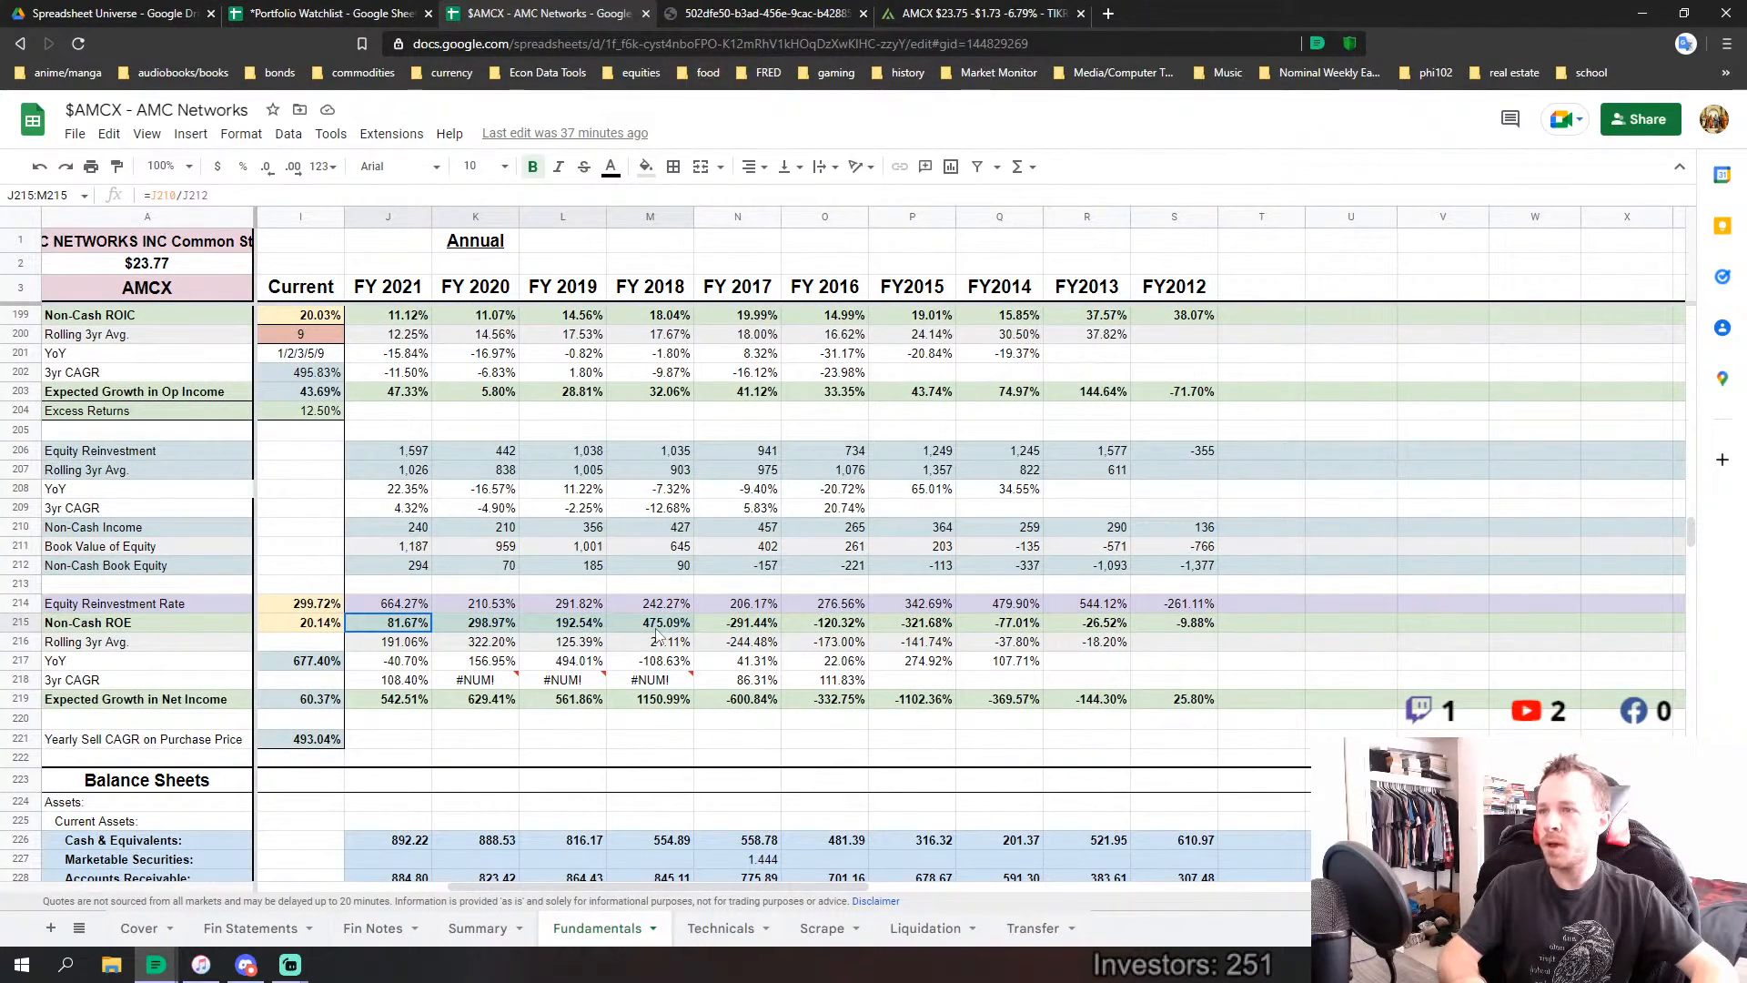
click(650, 642)
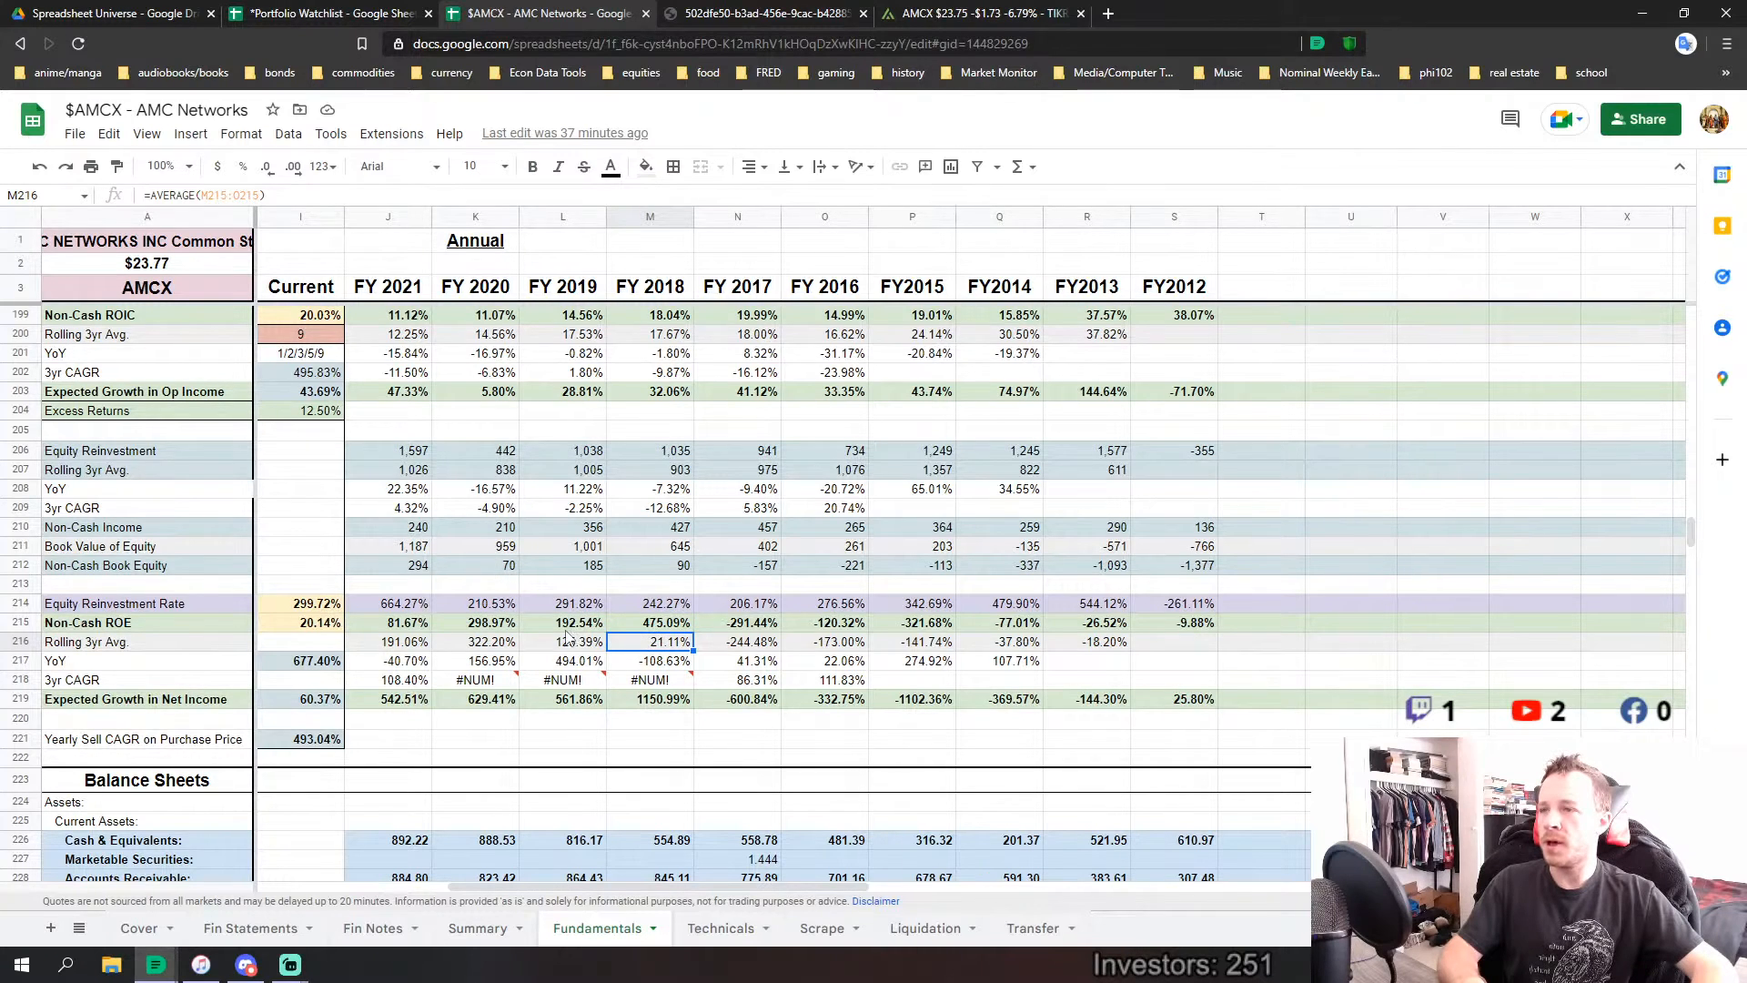
drag(571, 626, 407, 627)
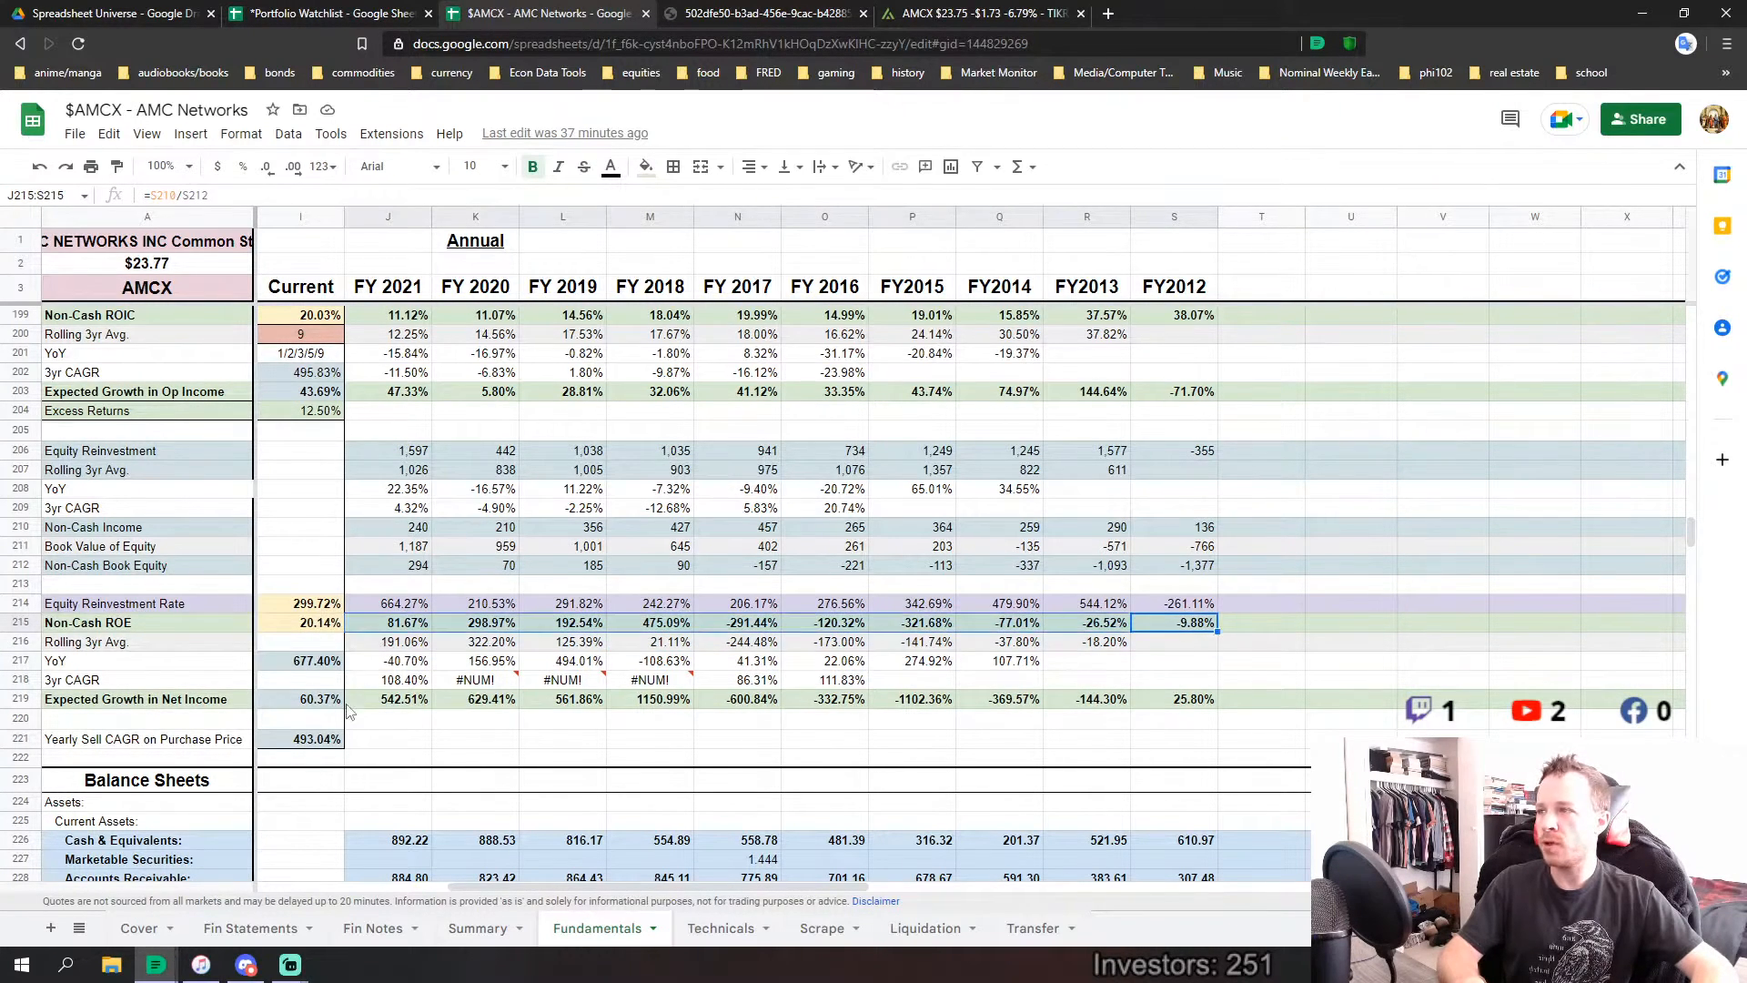
Compare the FY 2021 Non-Cash ROE with the FY 2021 Non-Cash ROIC.
scroll(407, 568, up, 1)
click(407, 566)
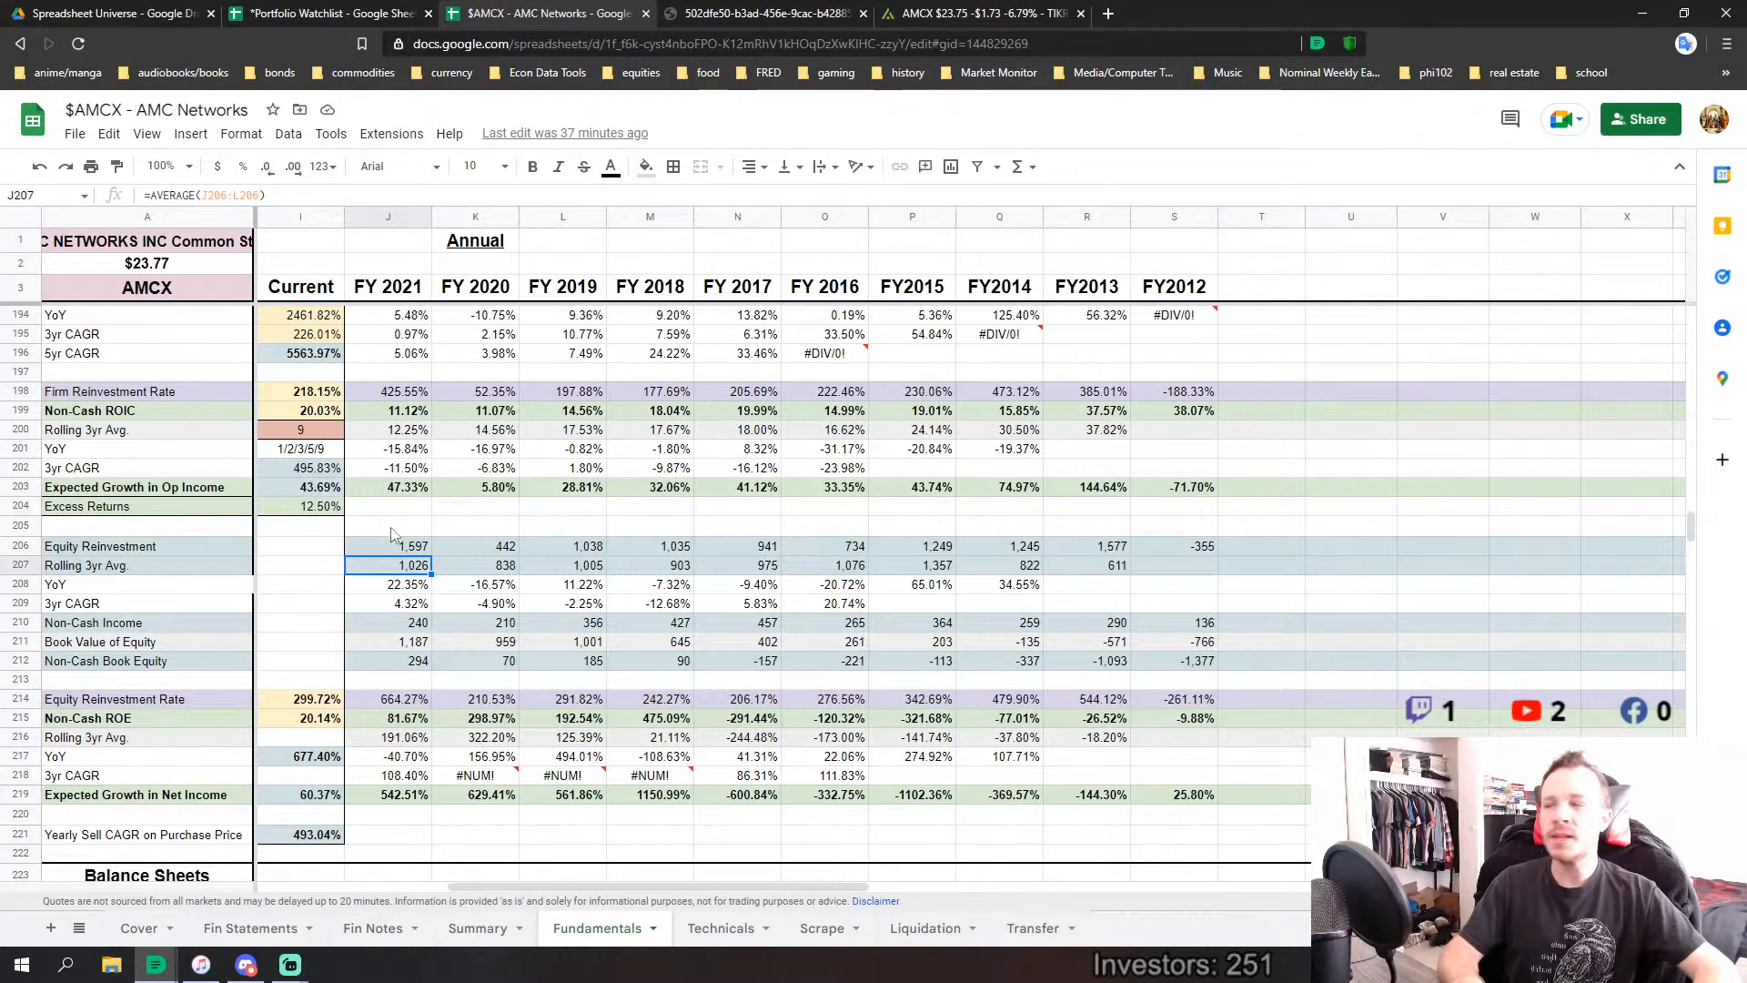
click(401, 719)
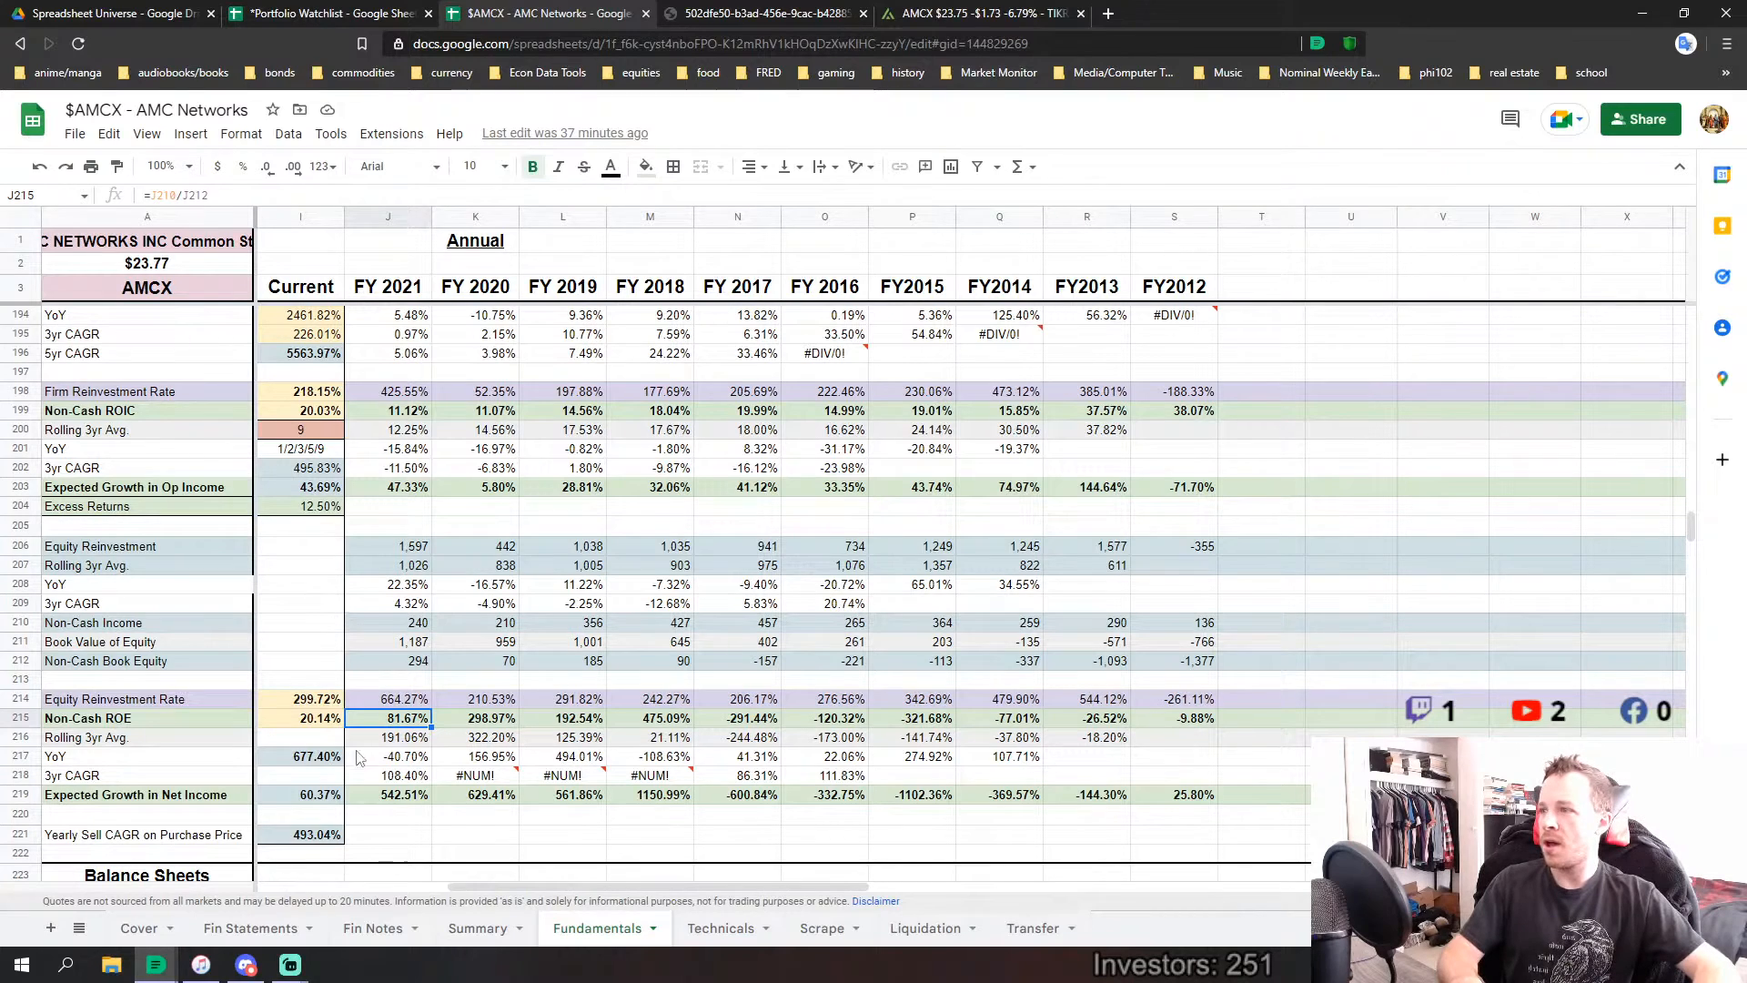
click(401, 416)
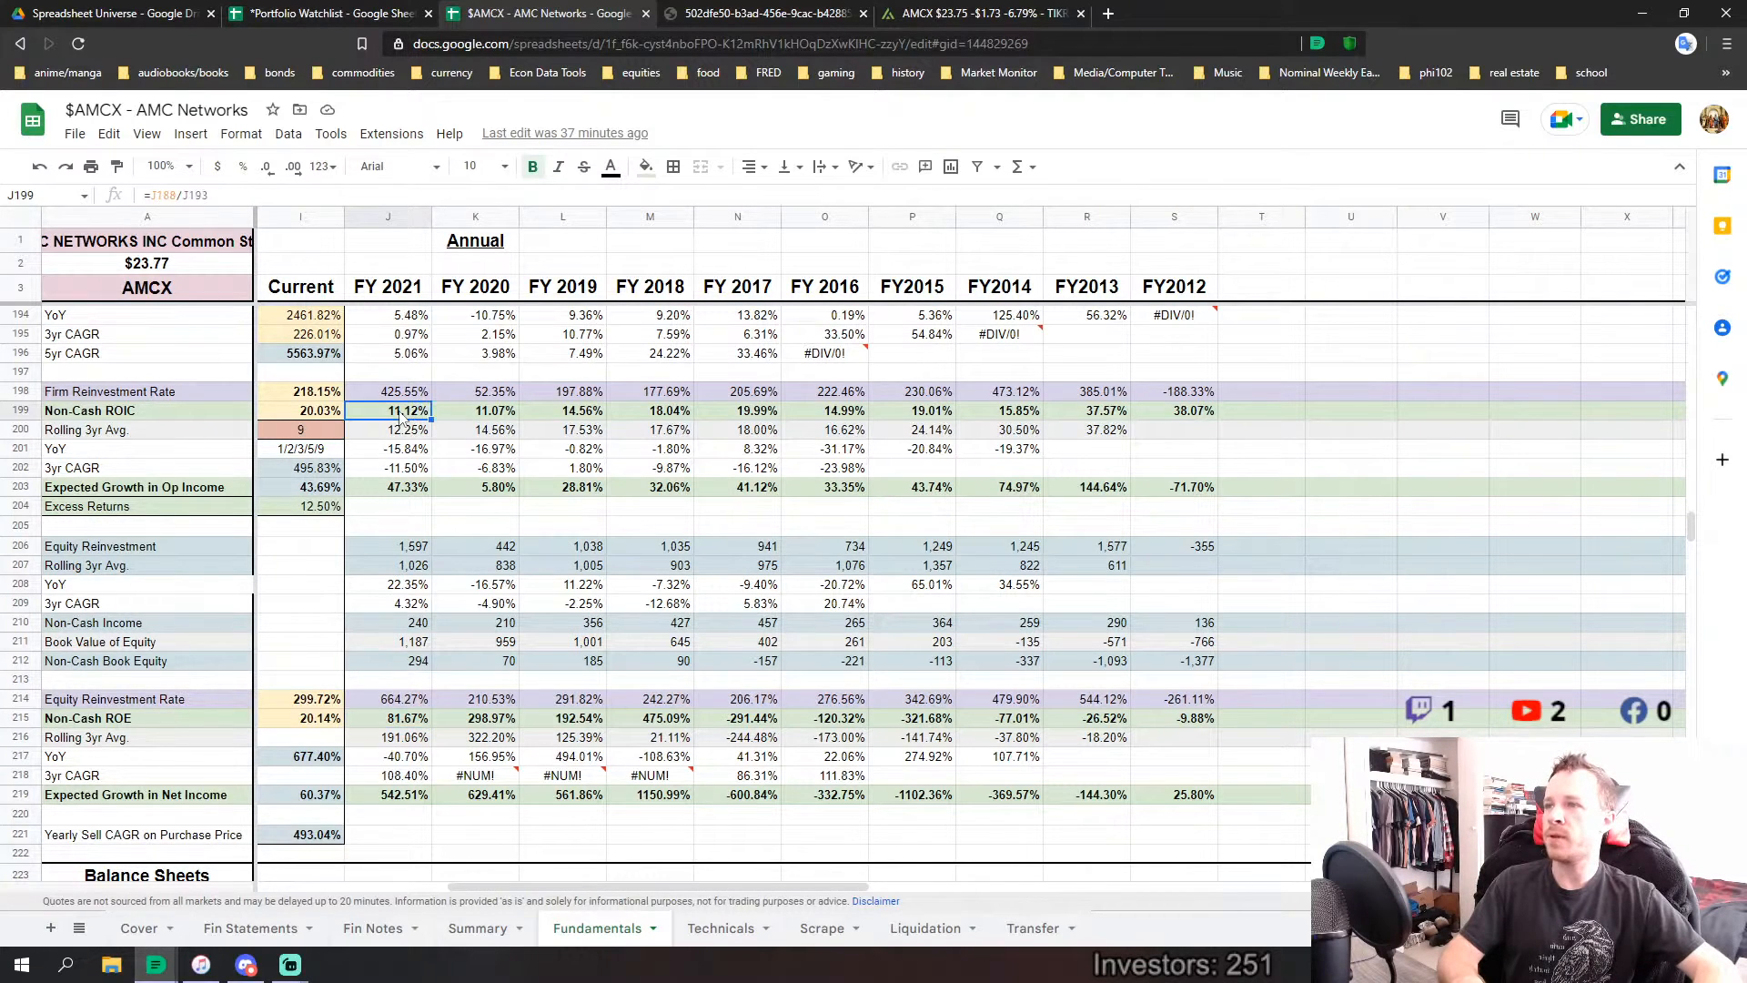
click(393, 720)
click(416, 417)
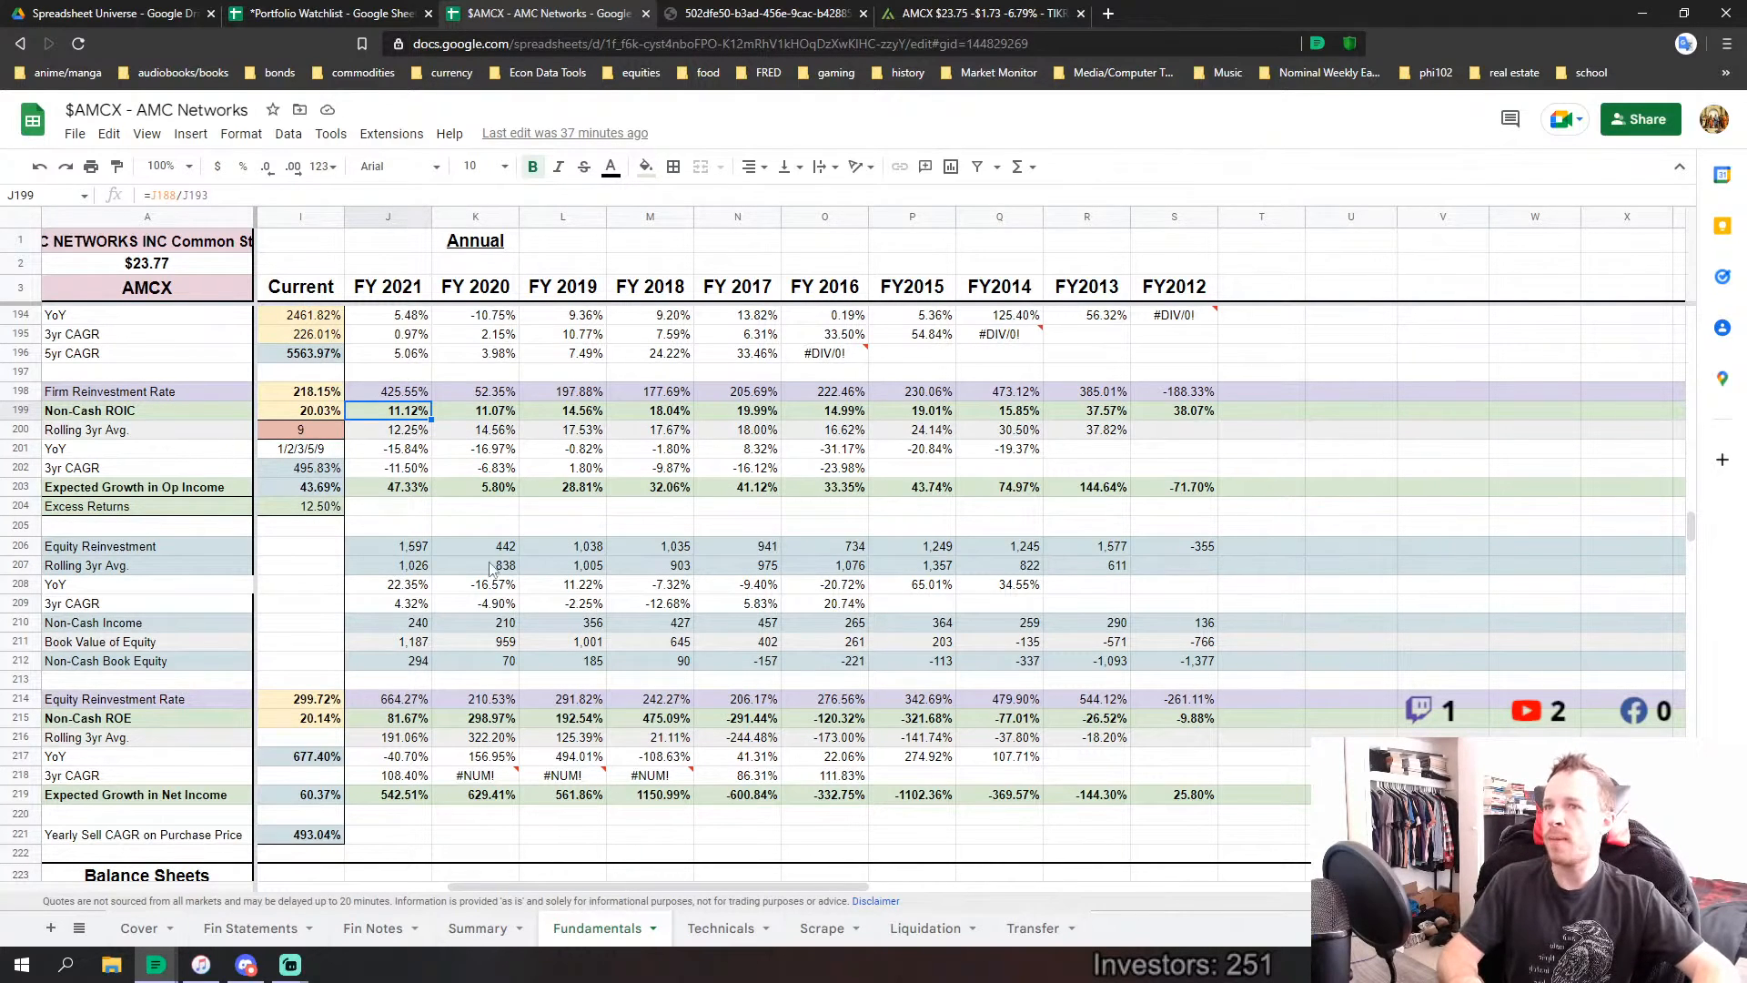
Examine Cash & Equivalents in the Balance Sheets section, comparing FY2012 to FY 2016 with FY 2017 to FY 2021.
scroll(555, 666, down, 5)
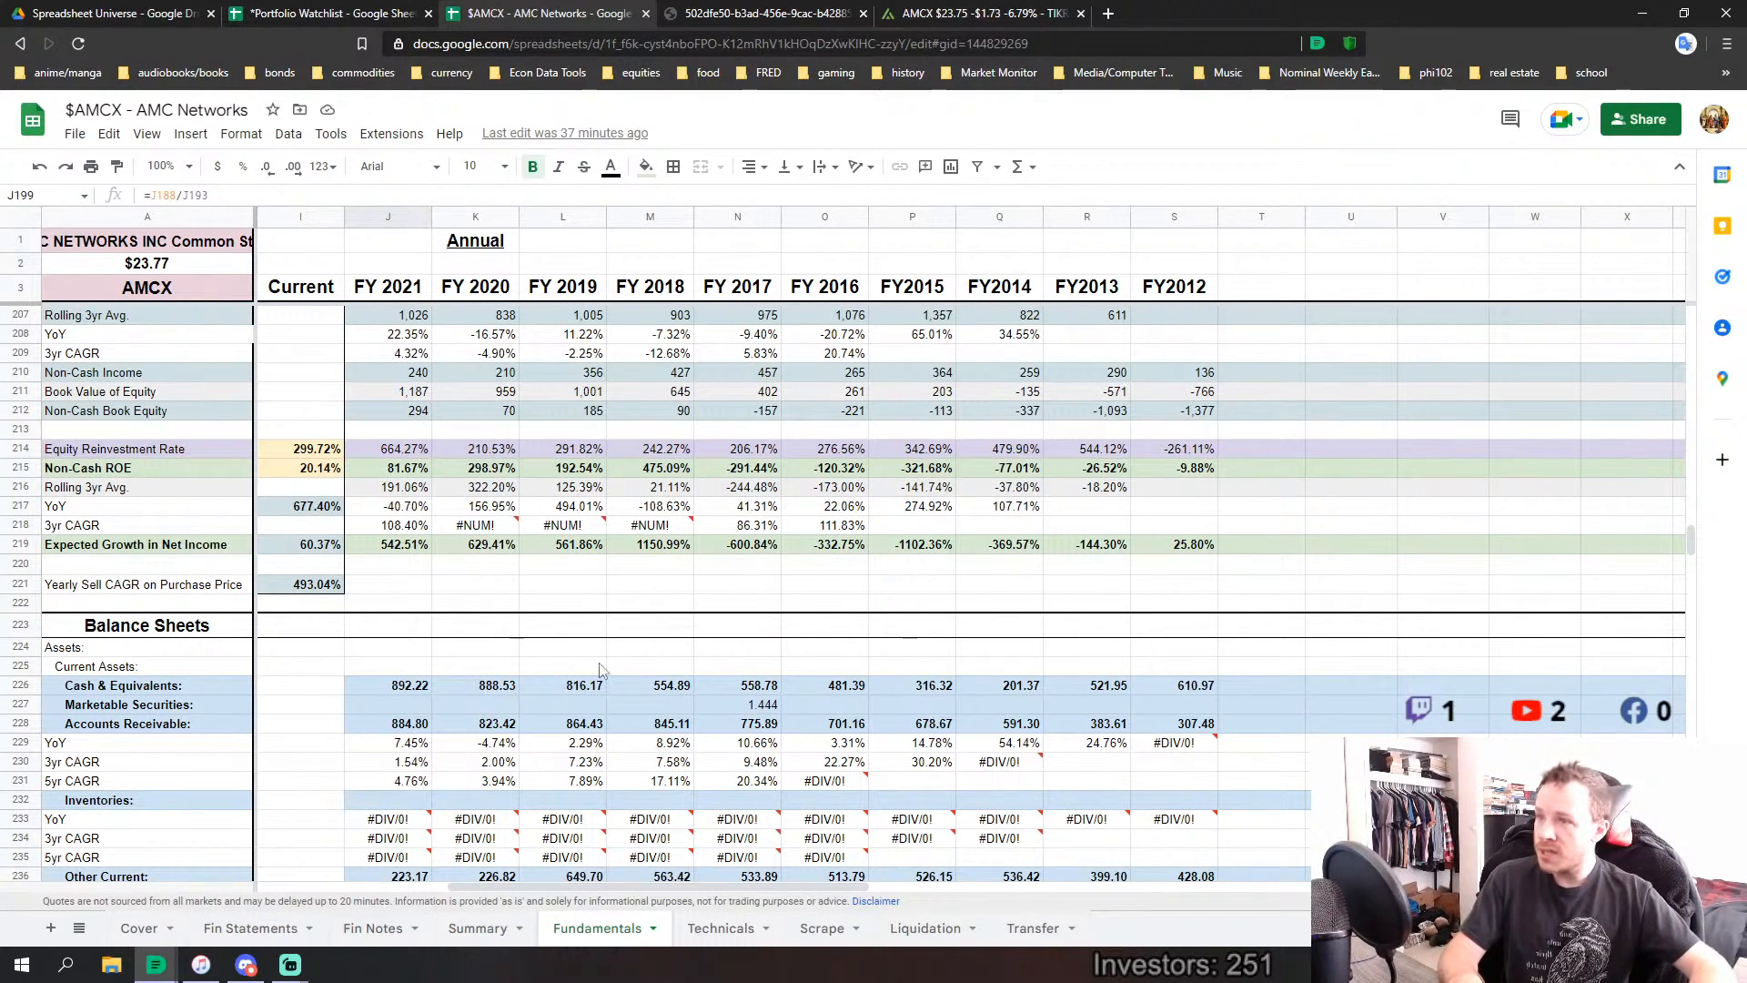
scroll(525, 620, down, 5)
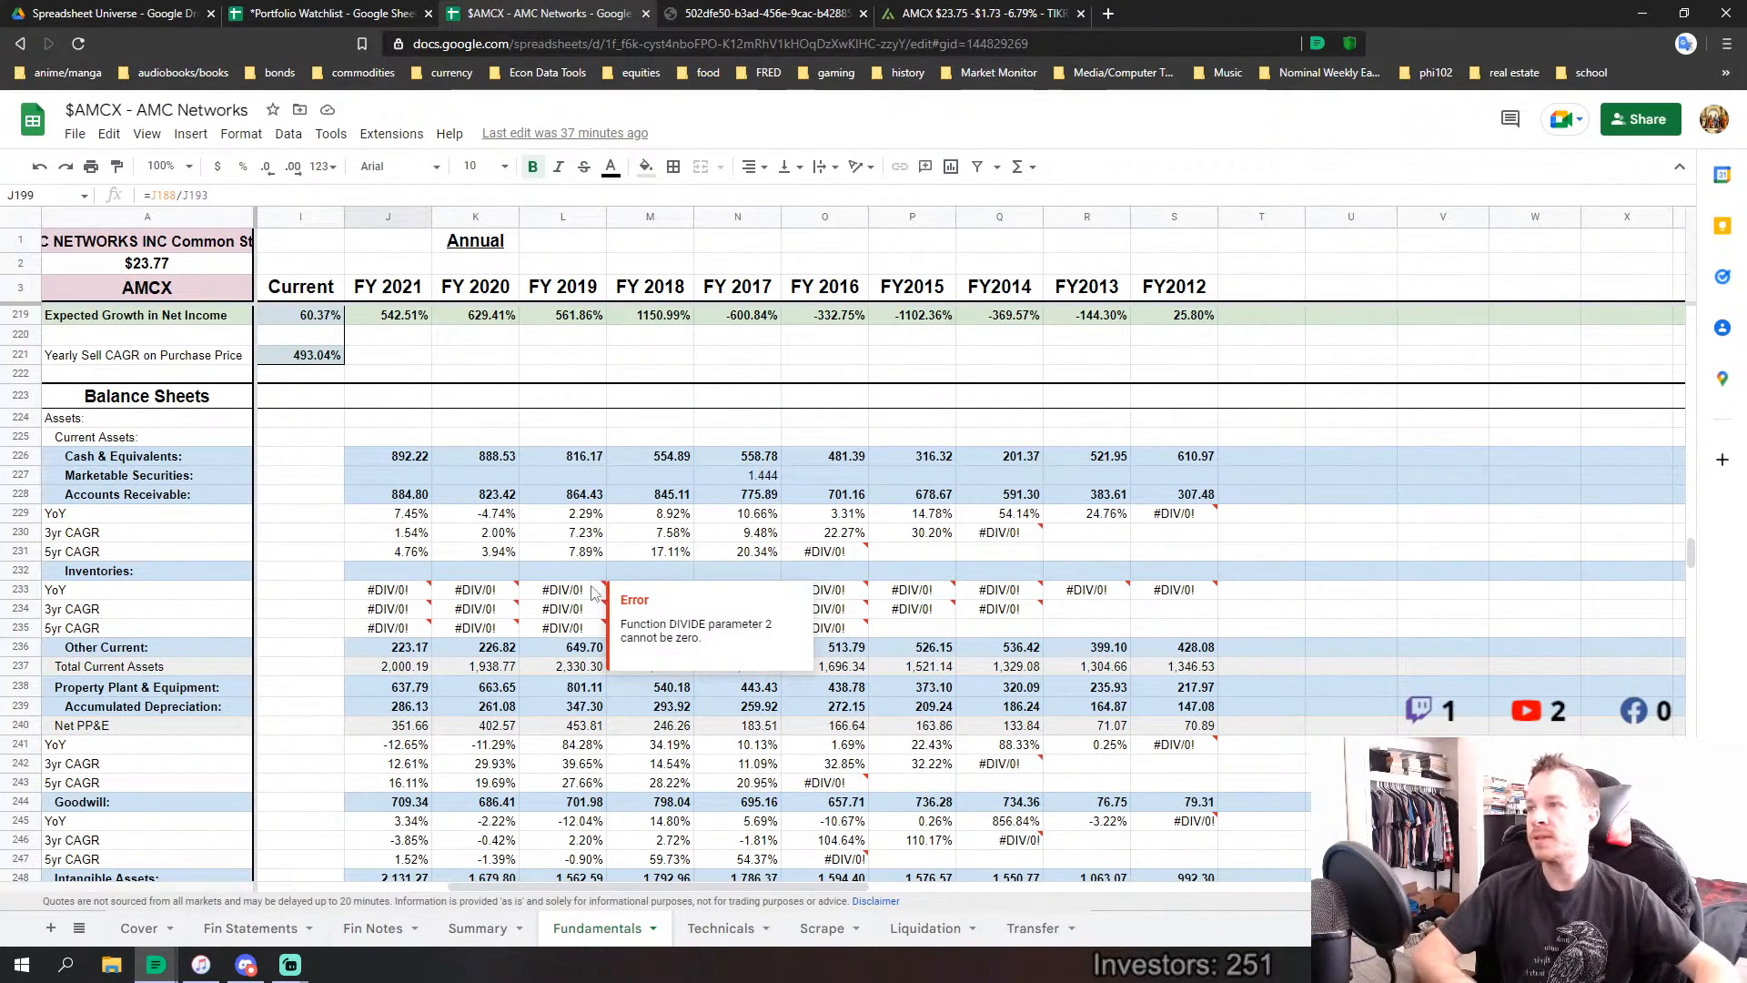
scroll(898, 456, down, 1)
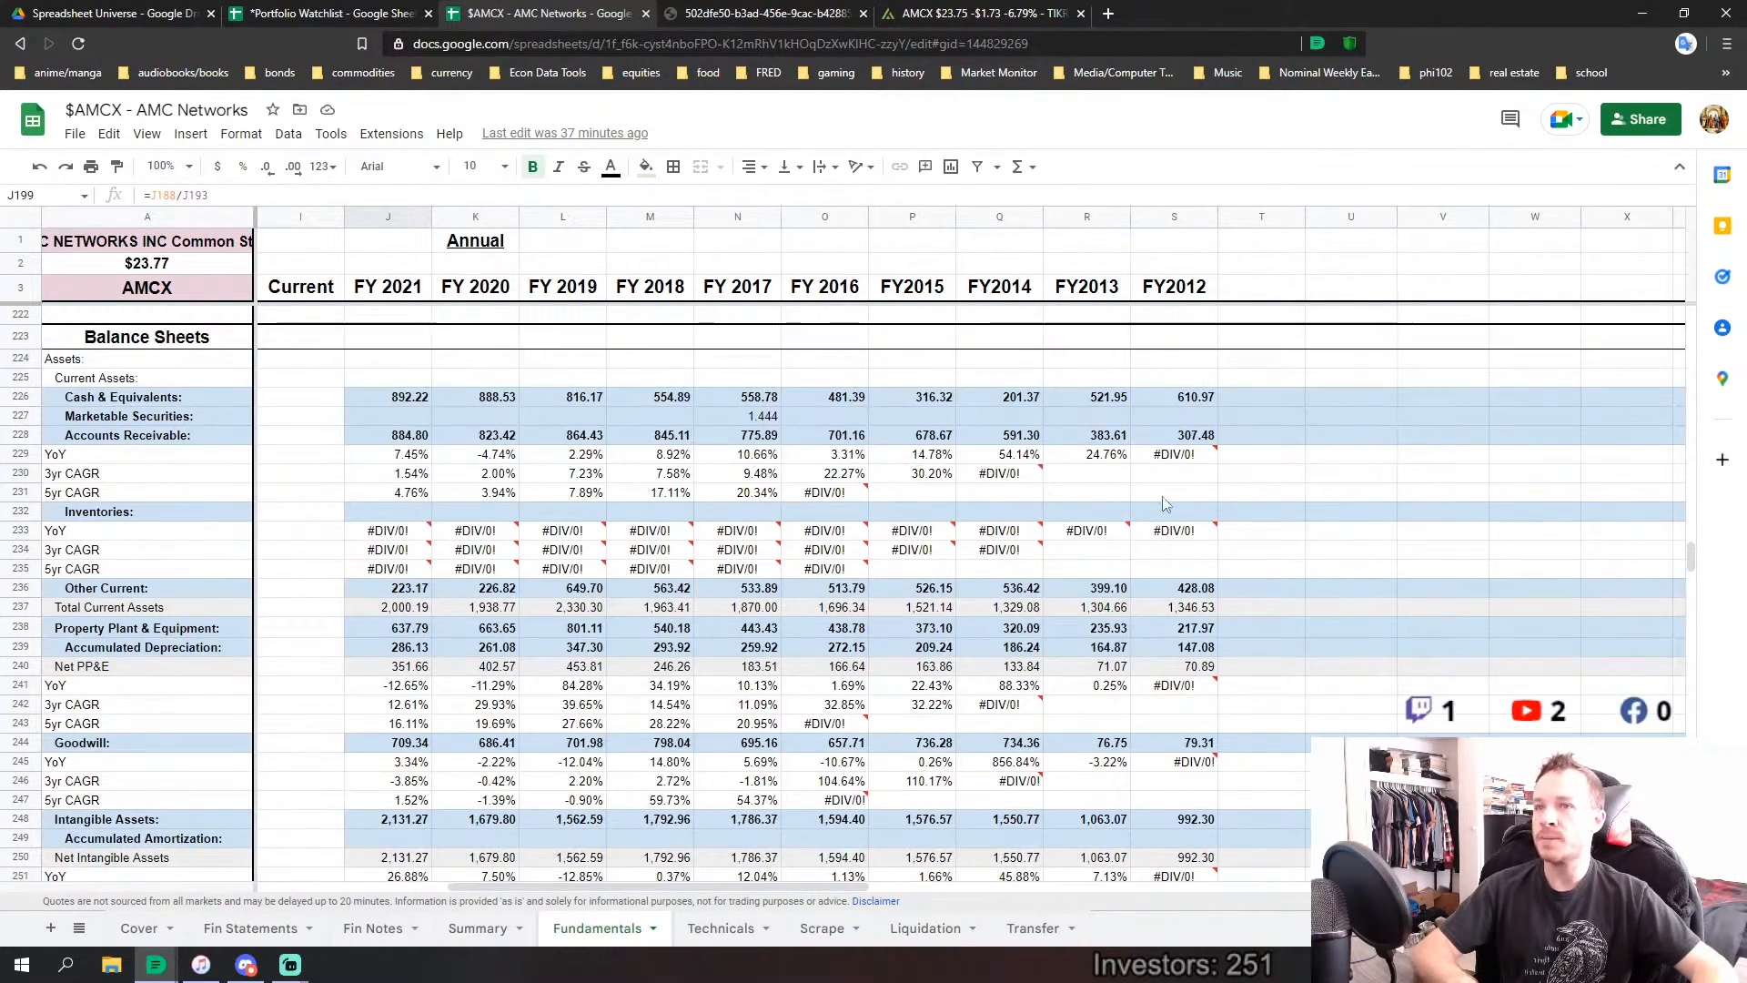
click(308, 571)
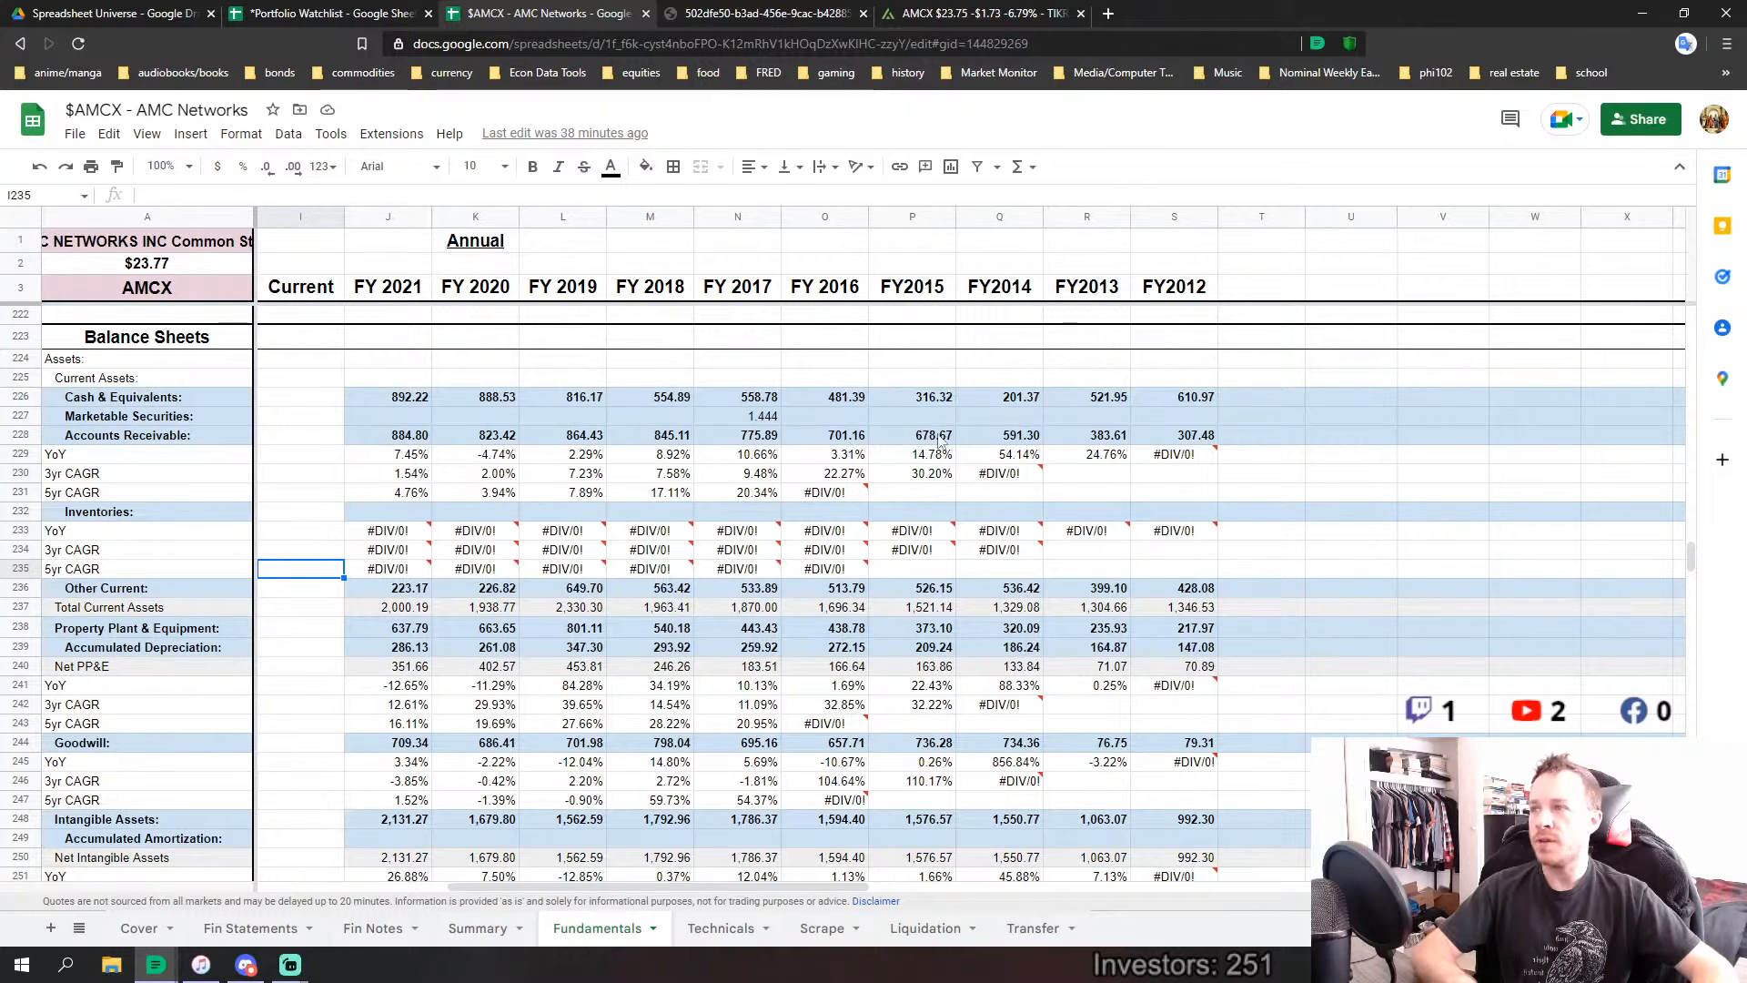
drag(1215, 401, 851, 401)
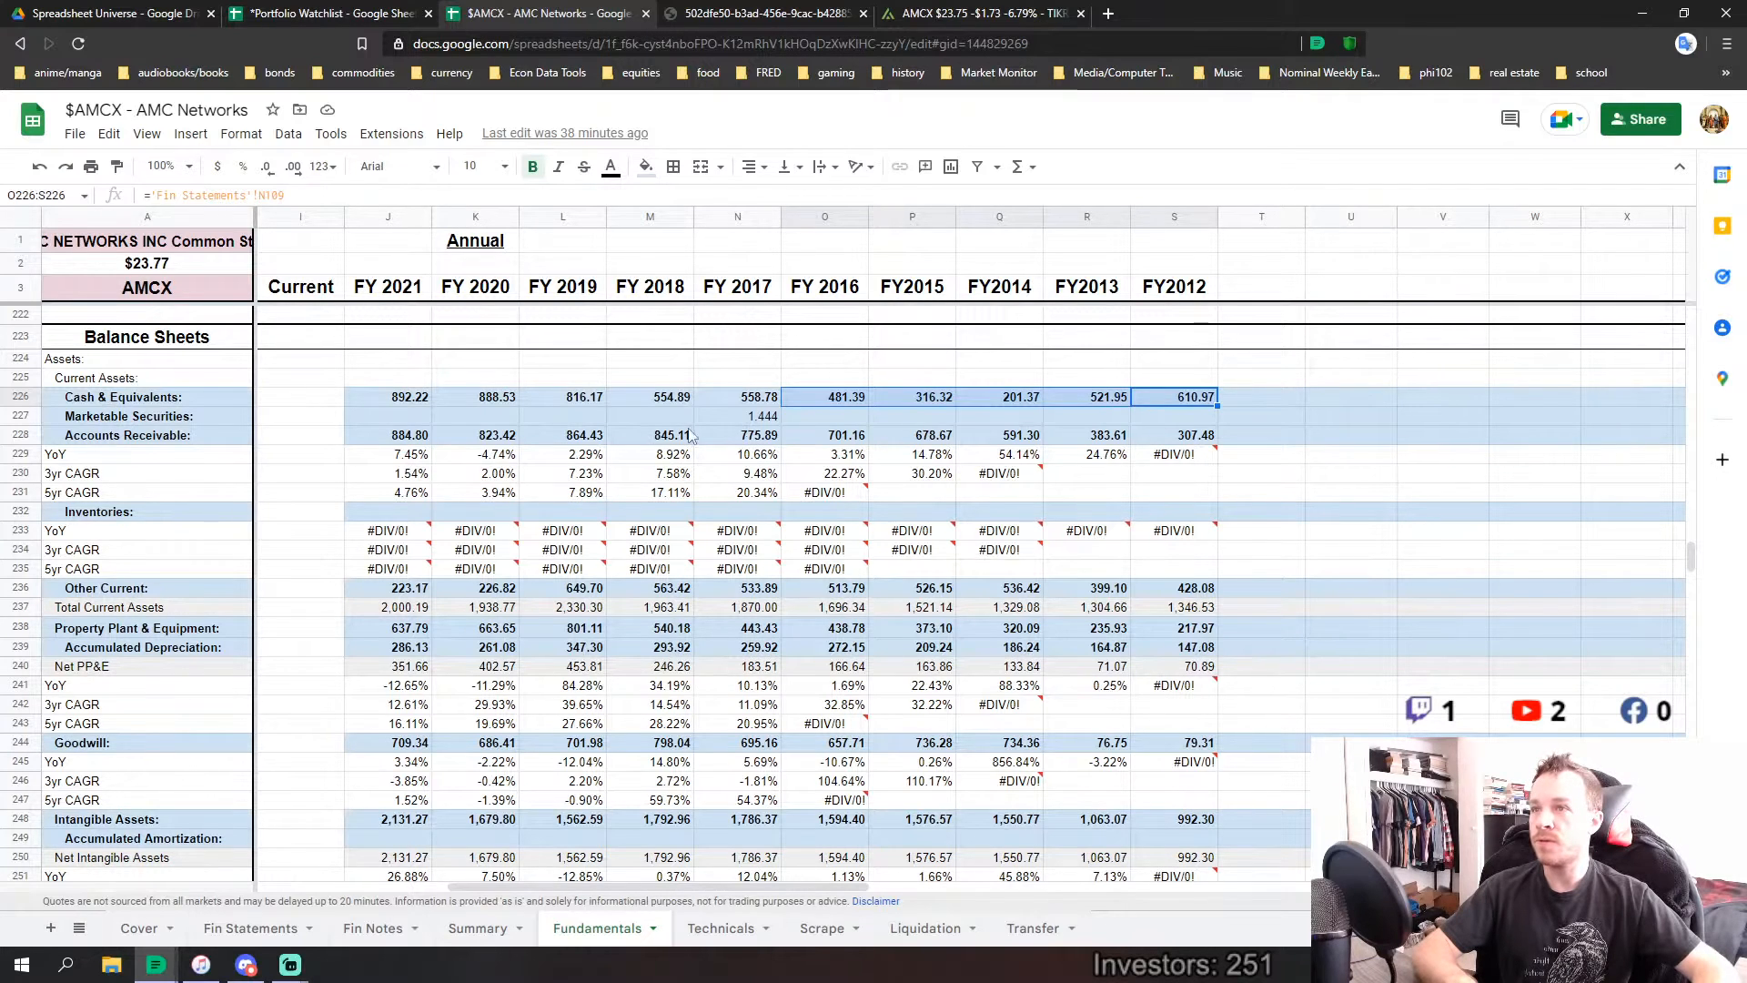
drag(755, 401, 382, 402)
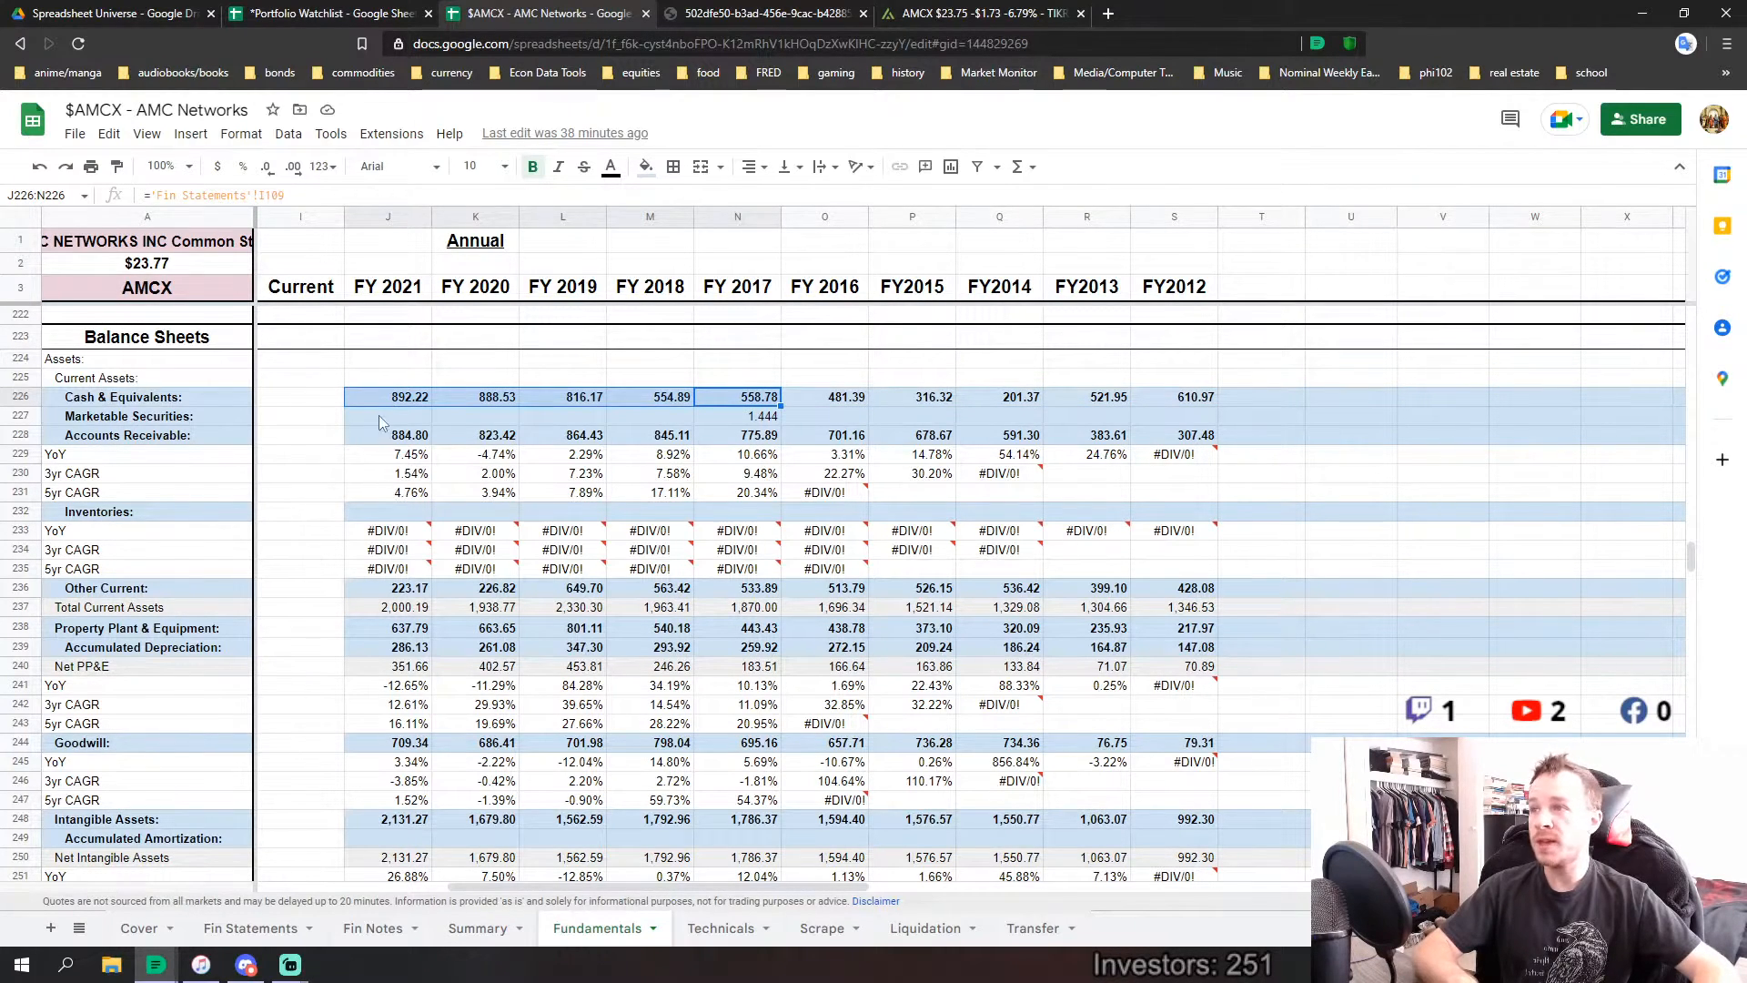
click(409, 400)
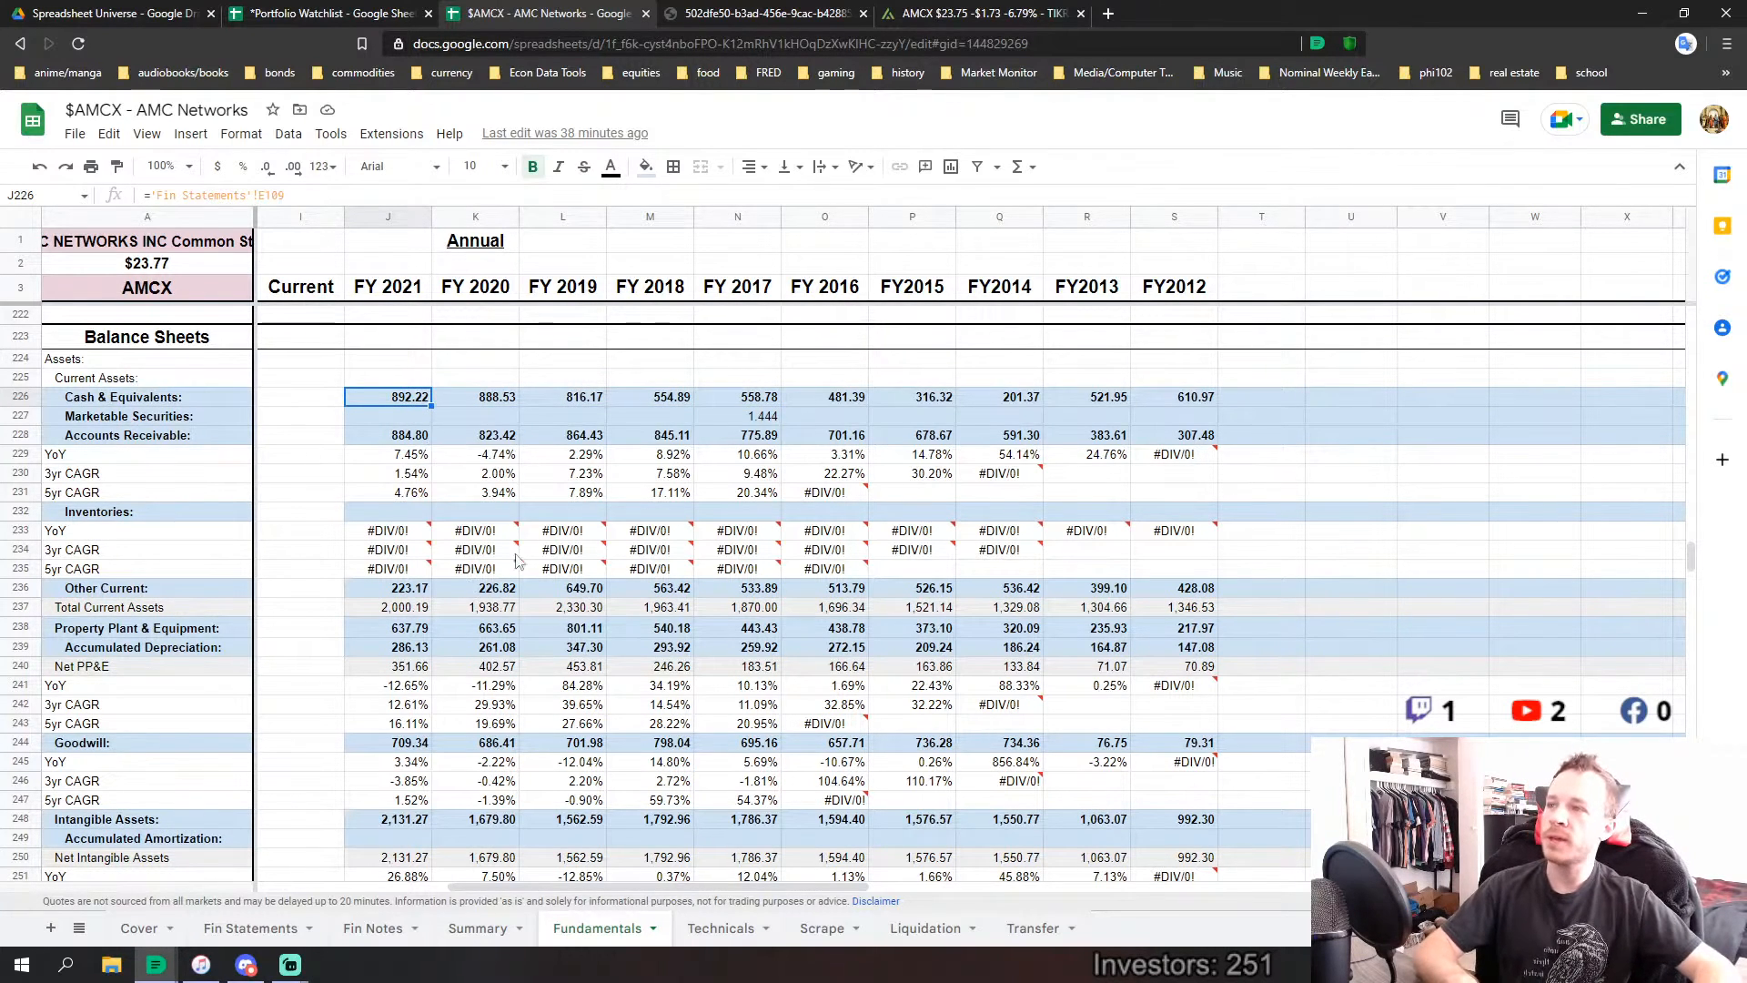
mouse_move(510, 540)
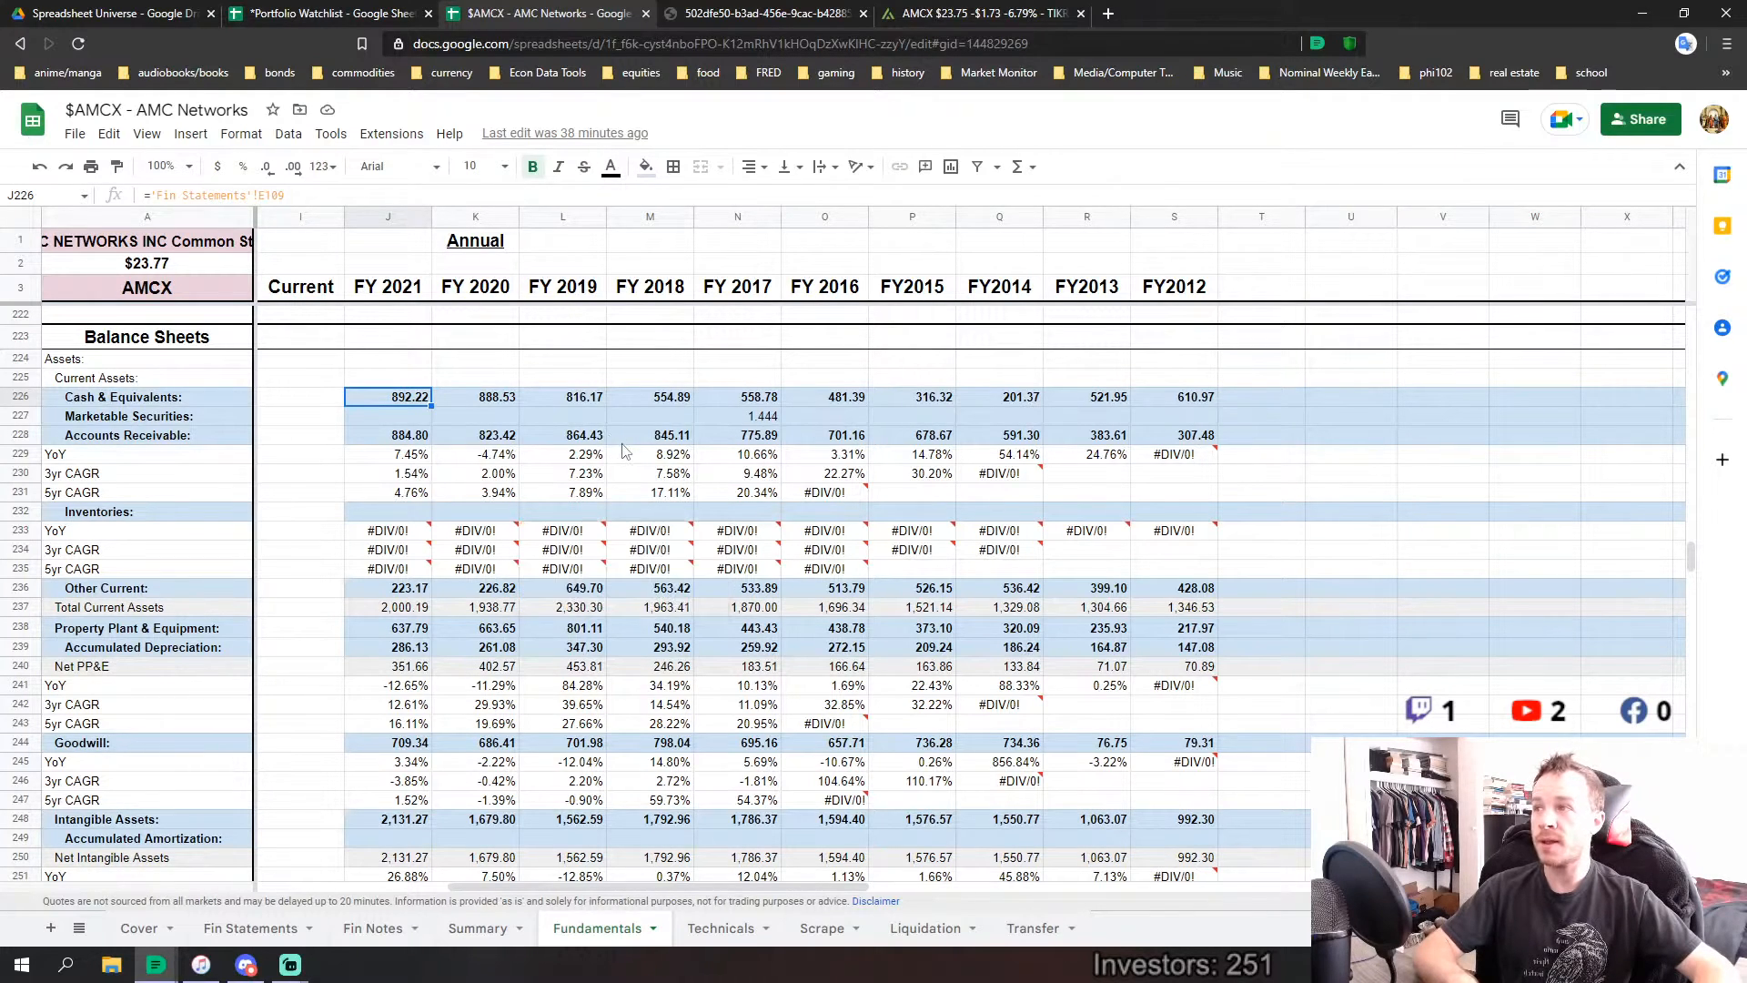
Compare Total Assets for FY2012 to FY 2016 with Cash & Equivalents for the same years.
scroll(646, 482, down, 3)
scroll(645, 482, up, 5)
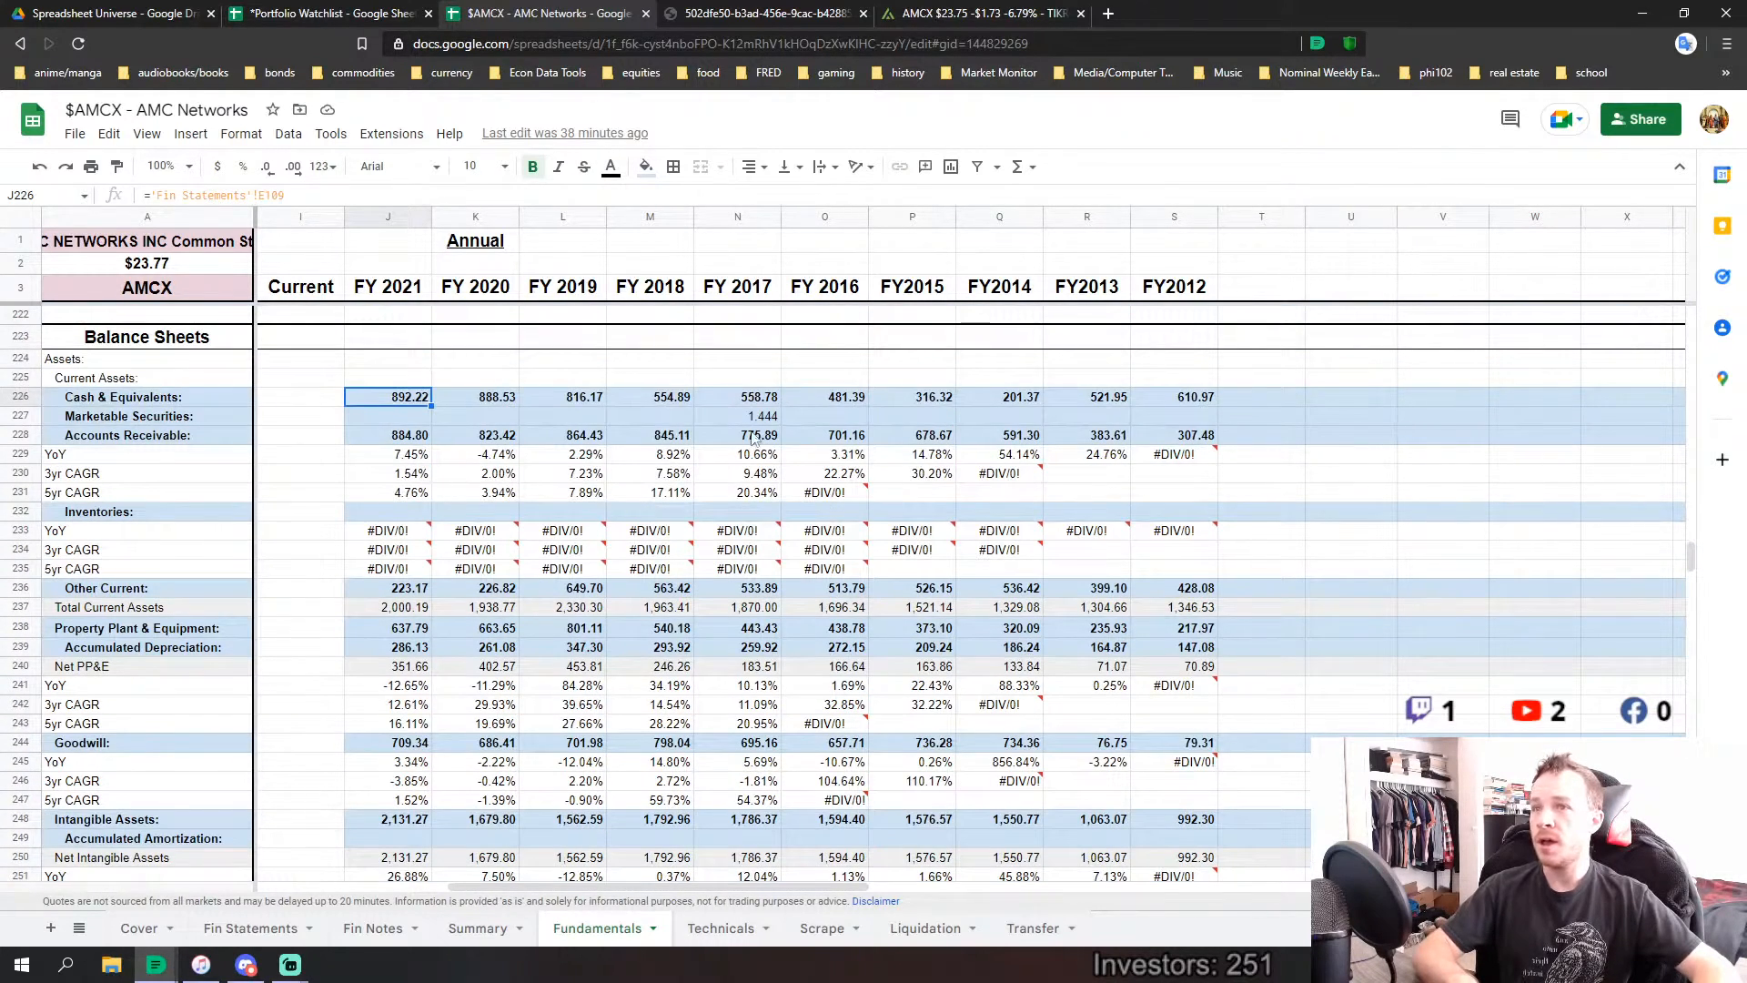
scroll(860, 503, down, 3)
scroll(693, 547, down, 1)
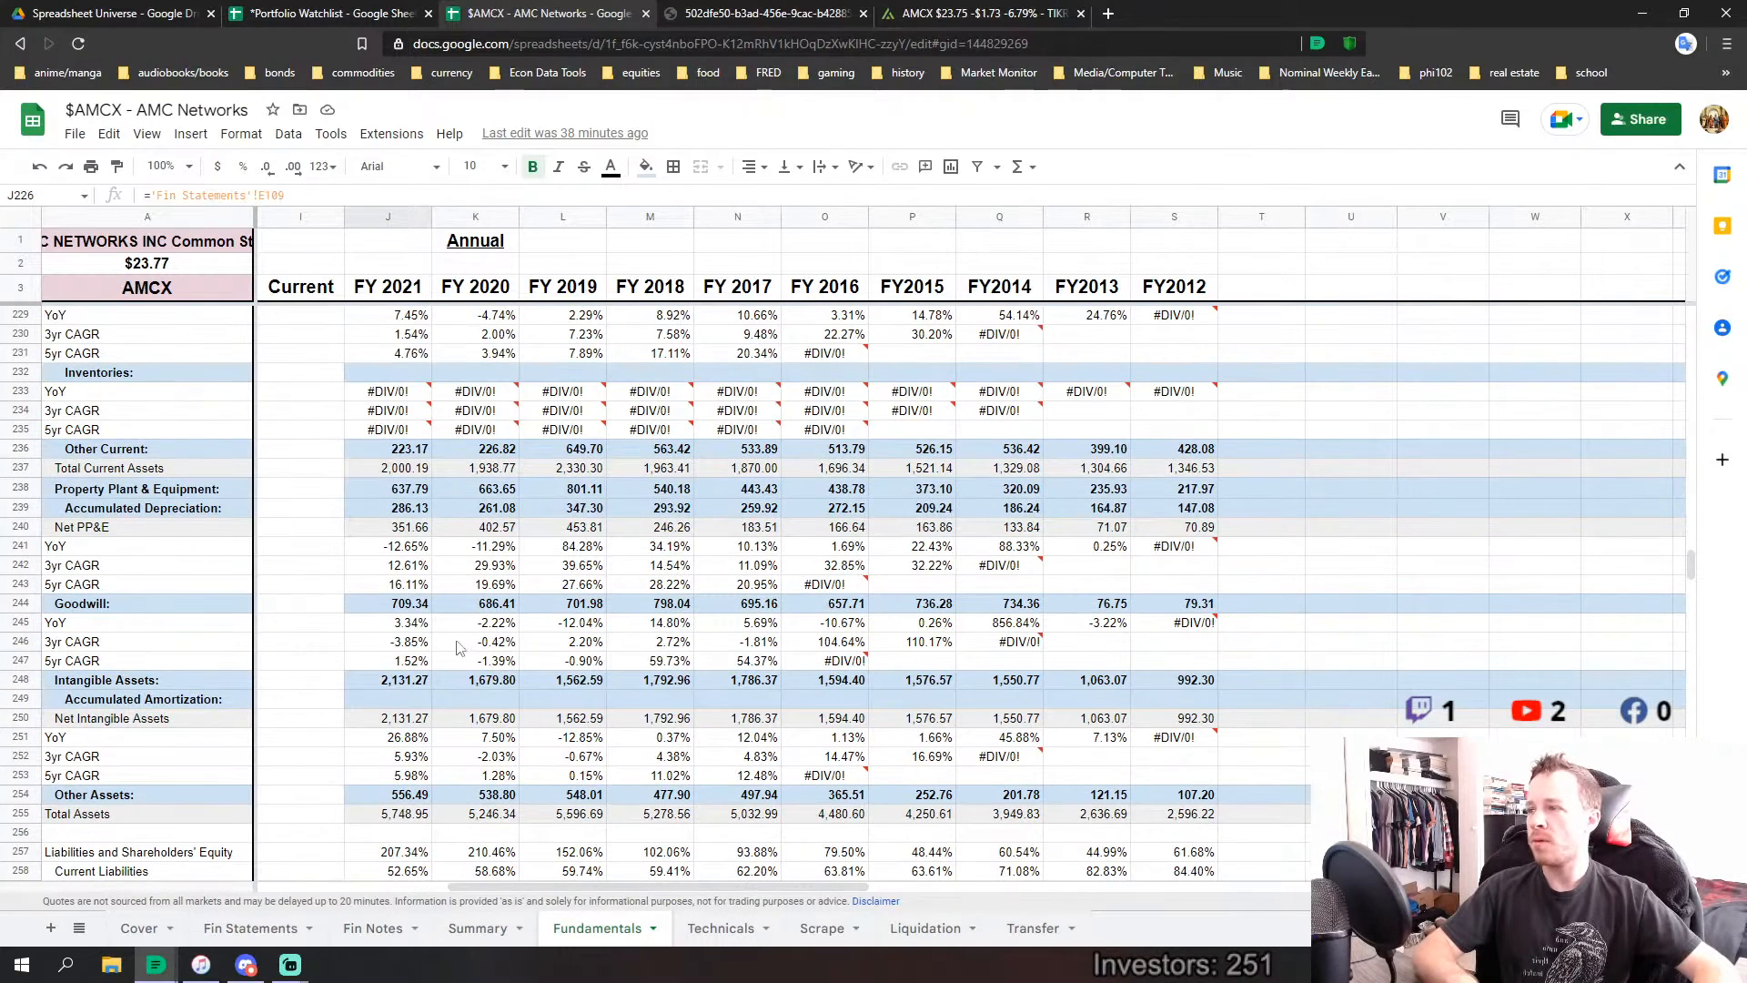
scroll(516, 707, down, 1)
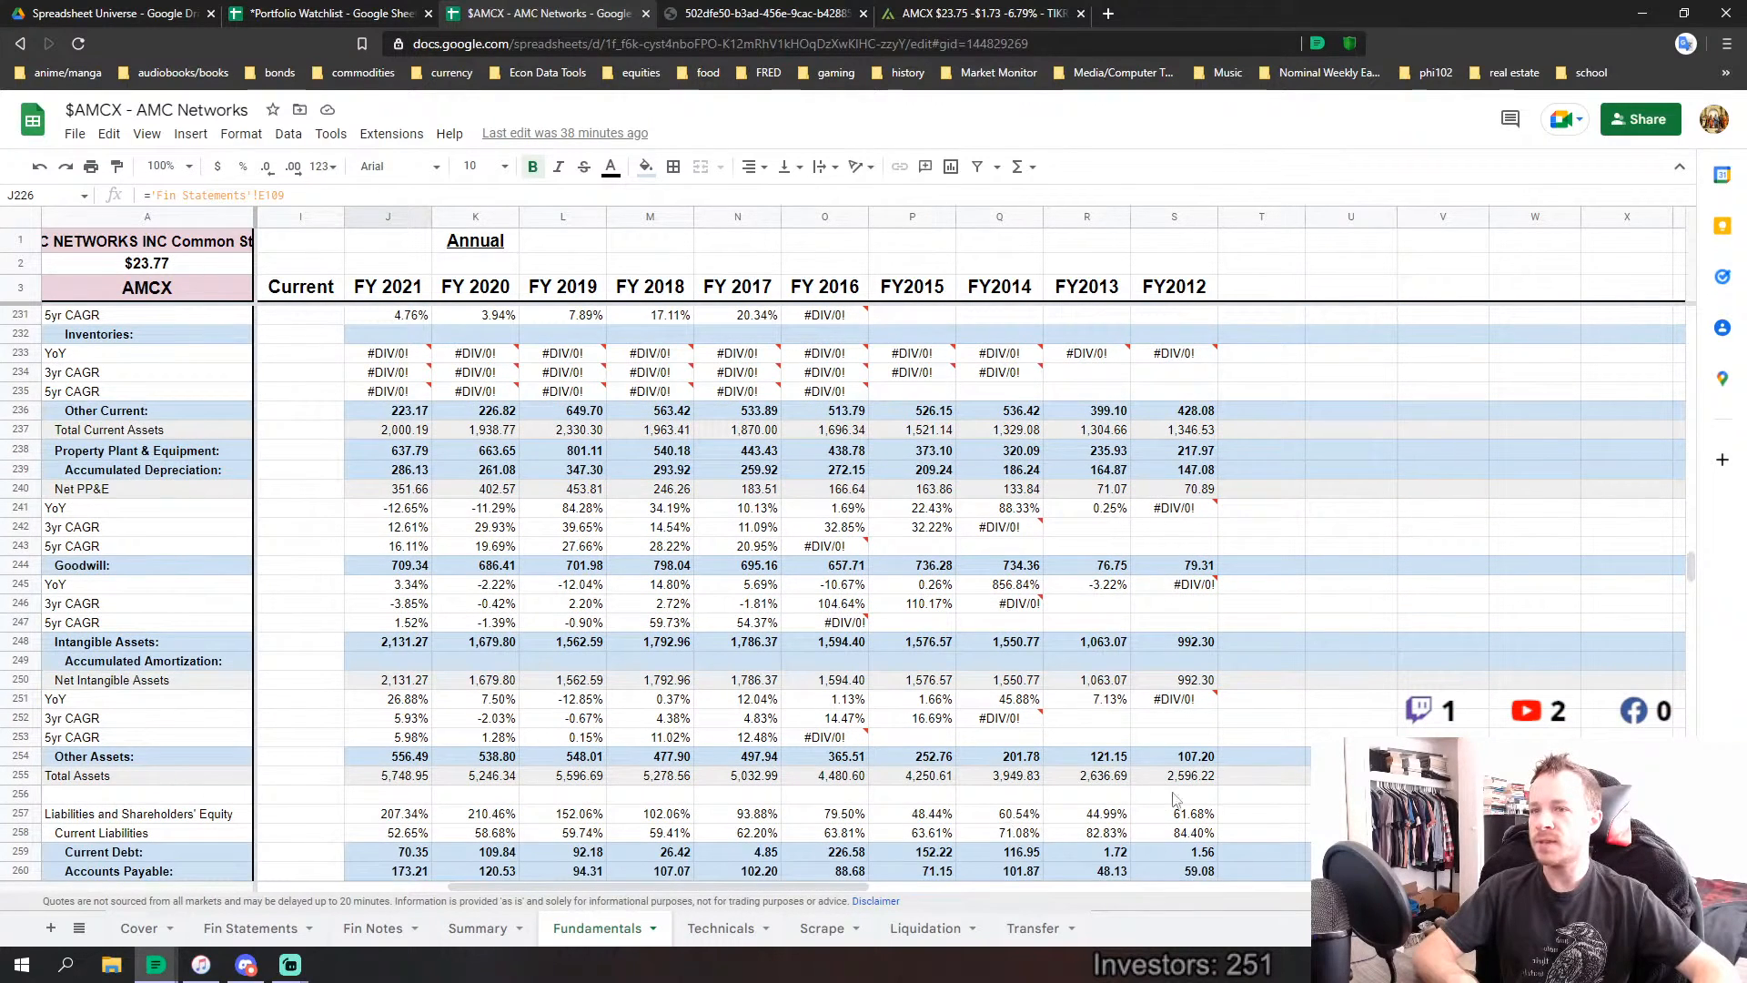
drag(1199, 779, 846, 784)
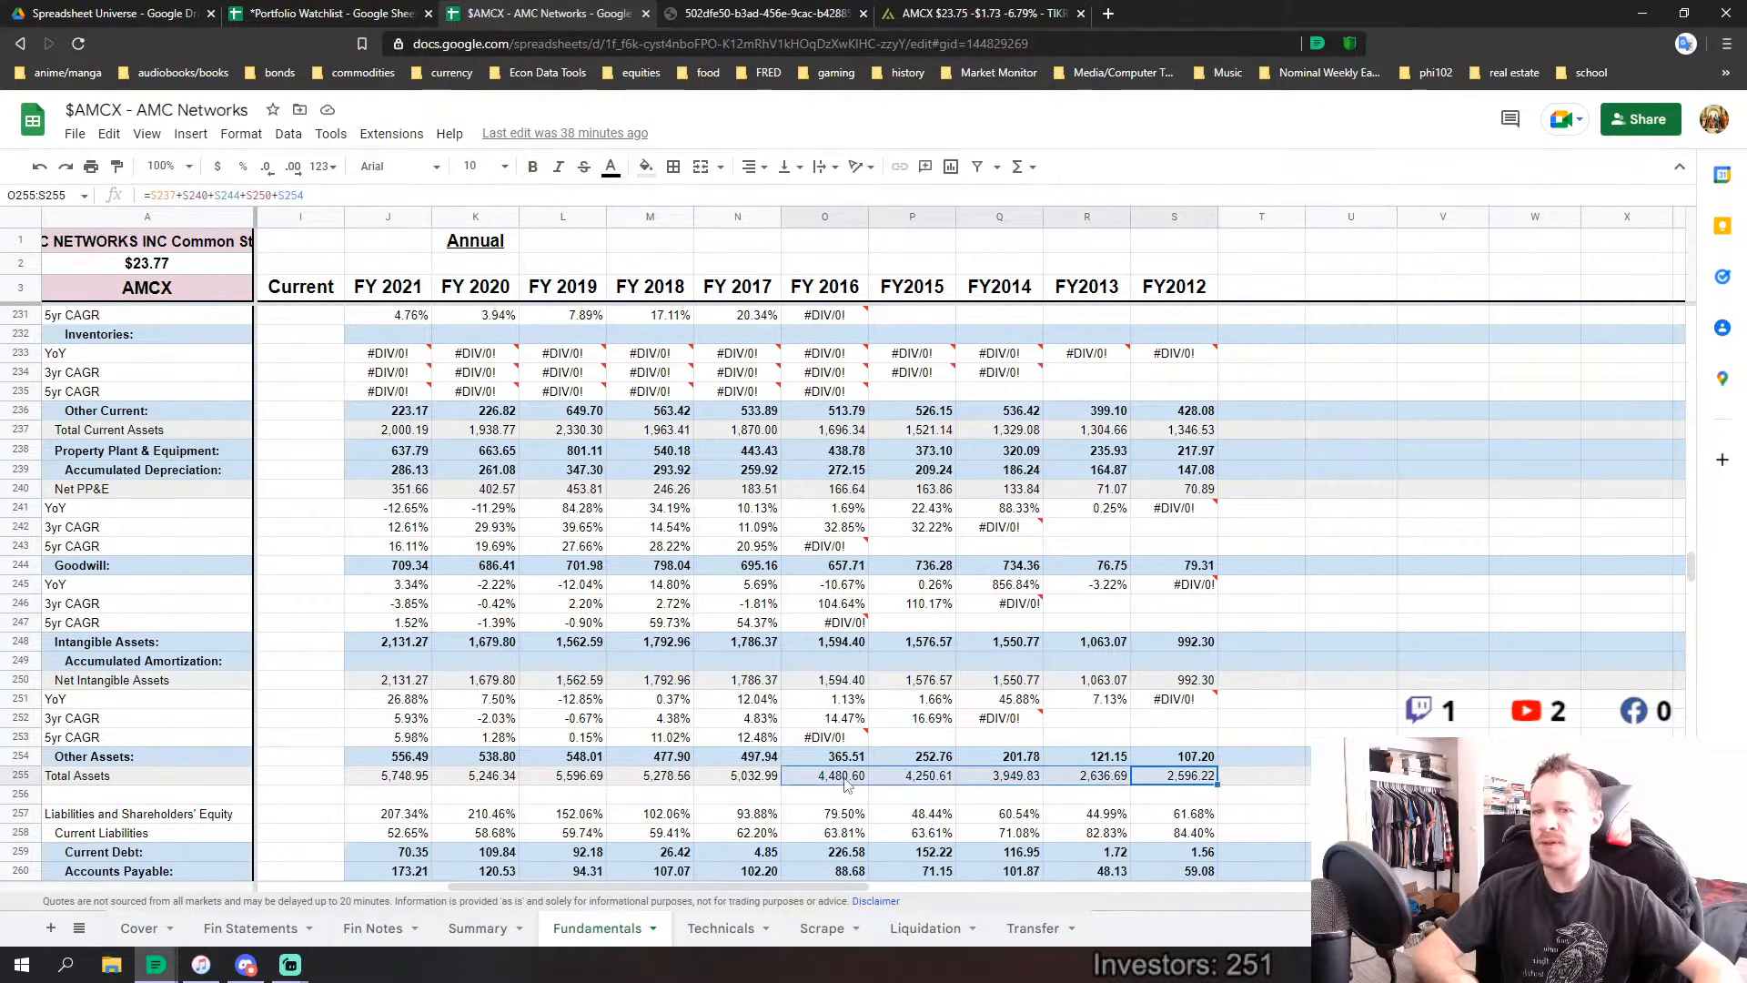
scroll(930, 670, up, 5)
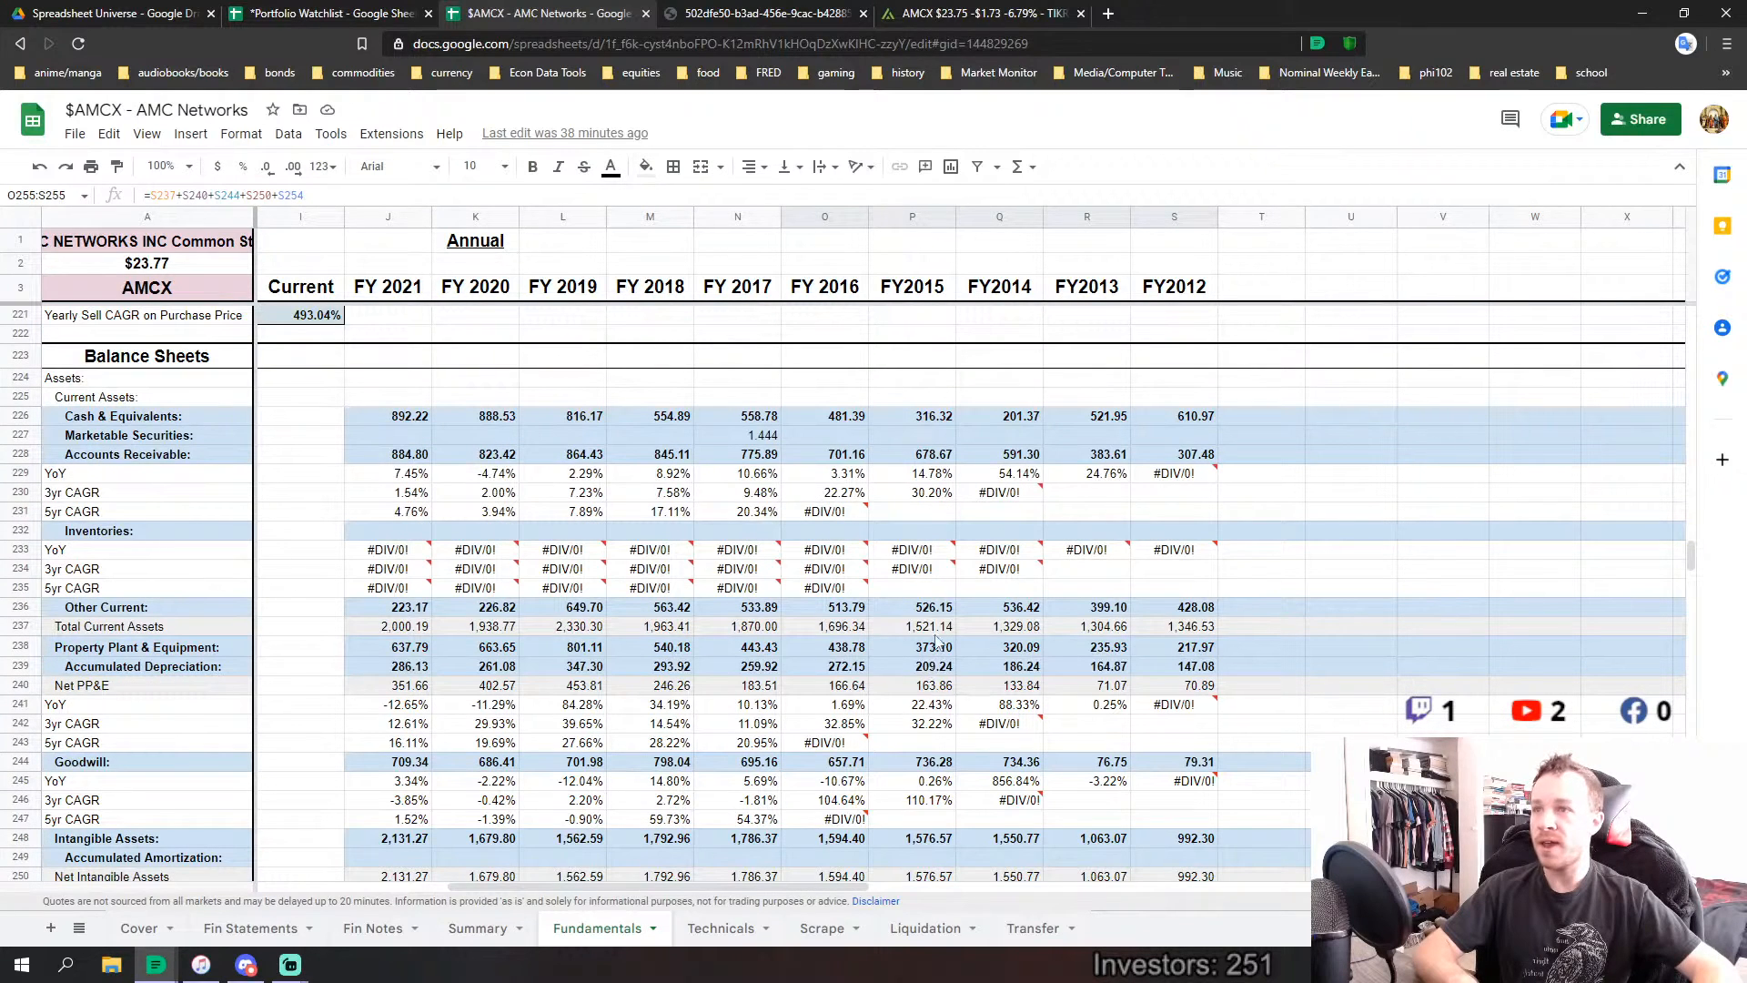
drag(1186, 417, 852, 416)
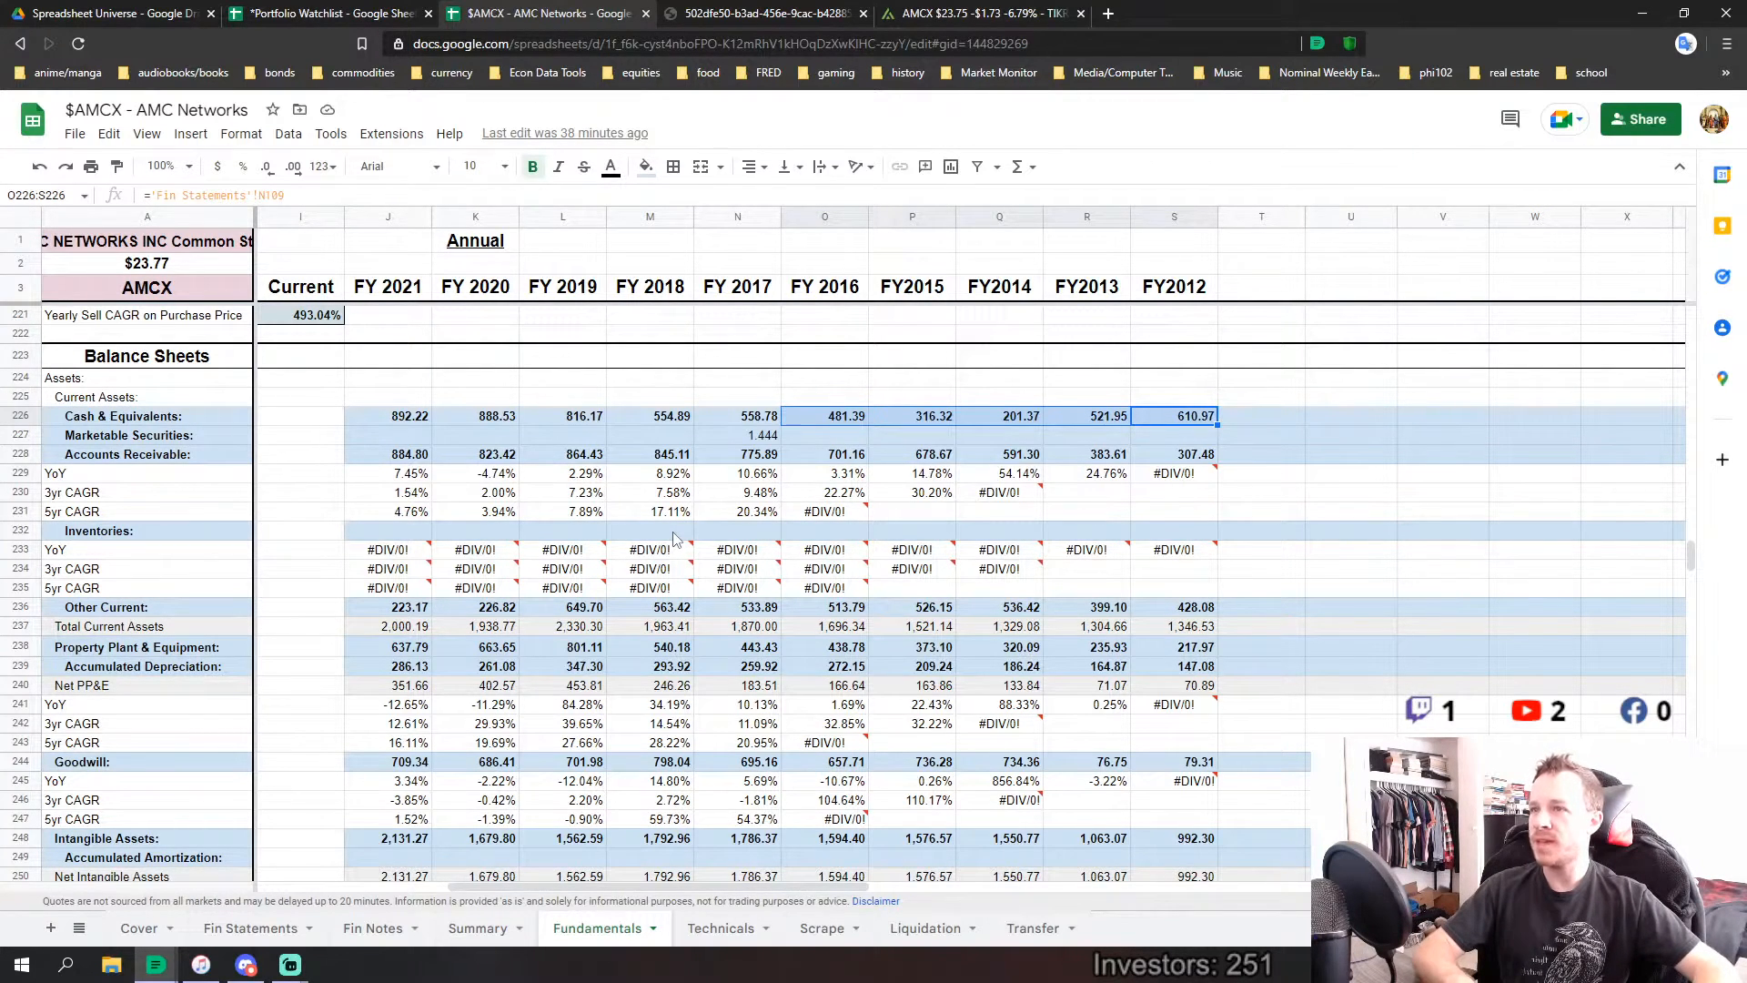
Compare Cash & Equivalents for FY 2017 to FY 2021 with Total Assets for the same years.
scroll(674, 539, down, 3)
scroll(691, 510, up, 1)
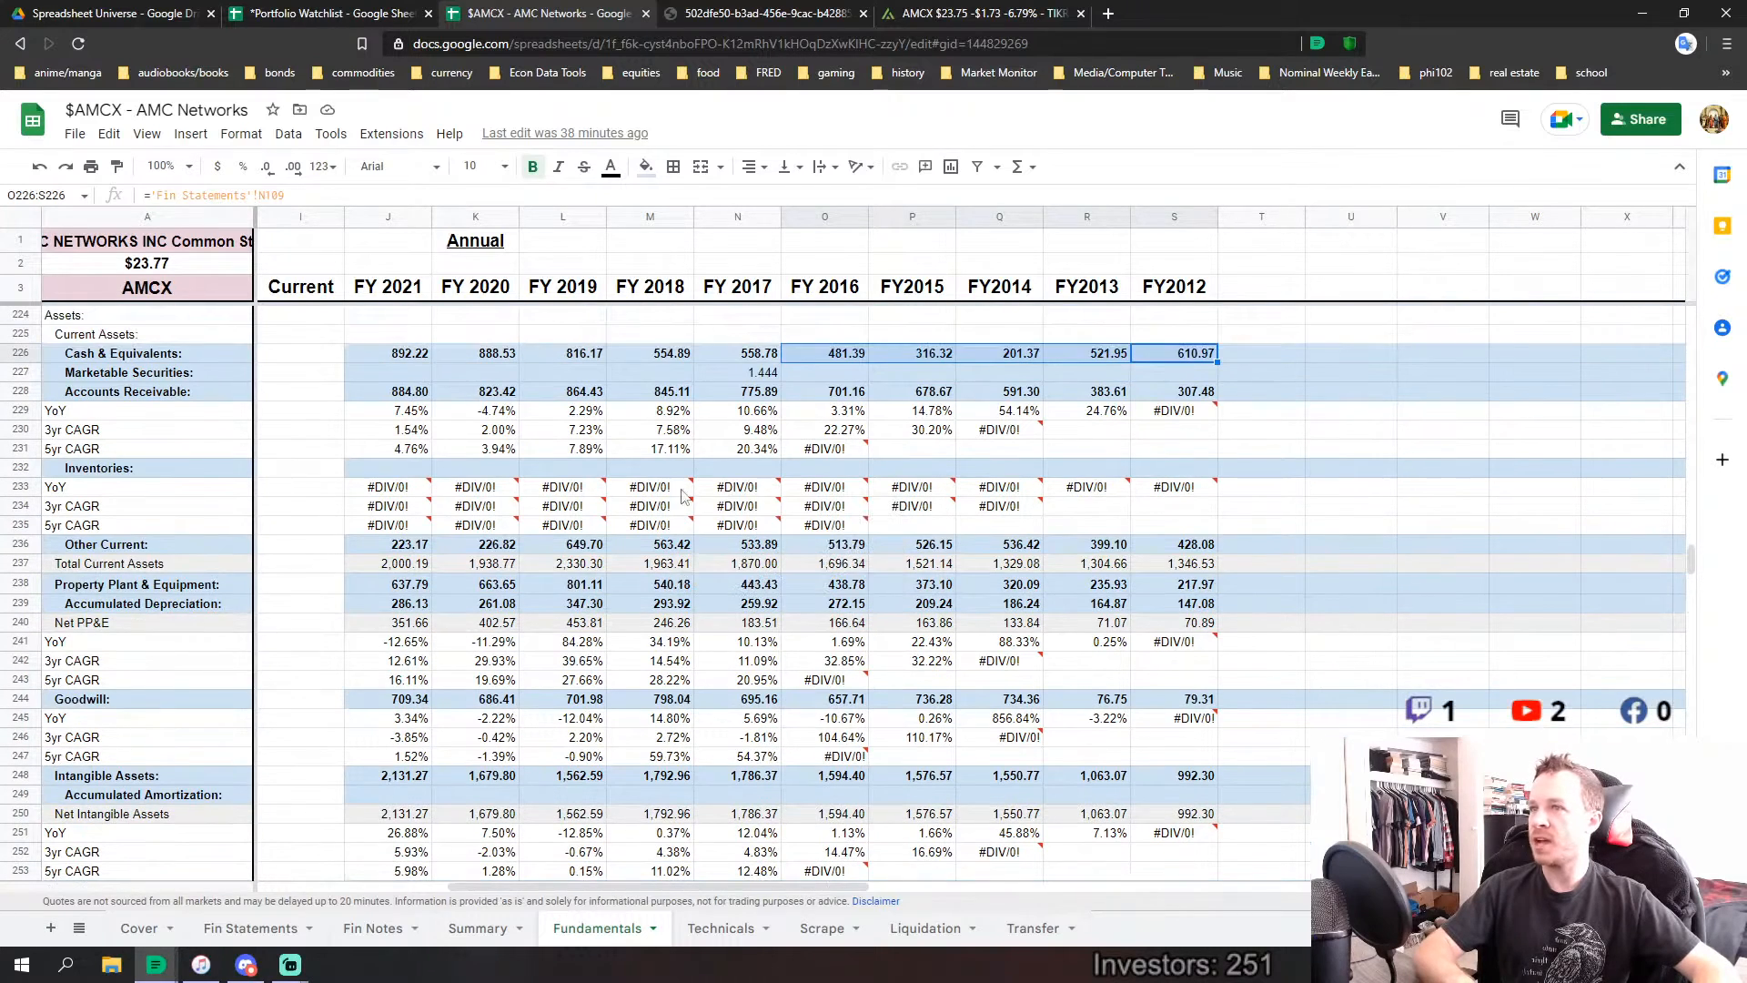
drag(744, 356, 408, 363)
scroll(478, 601, down, 5)
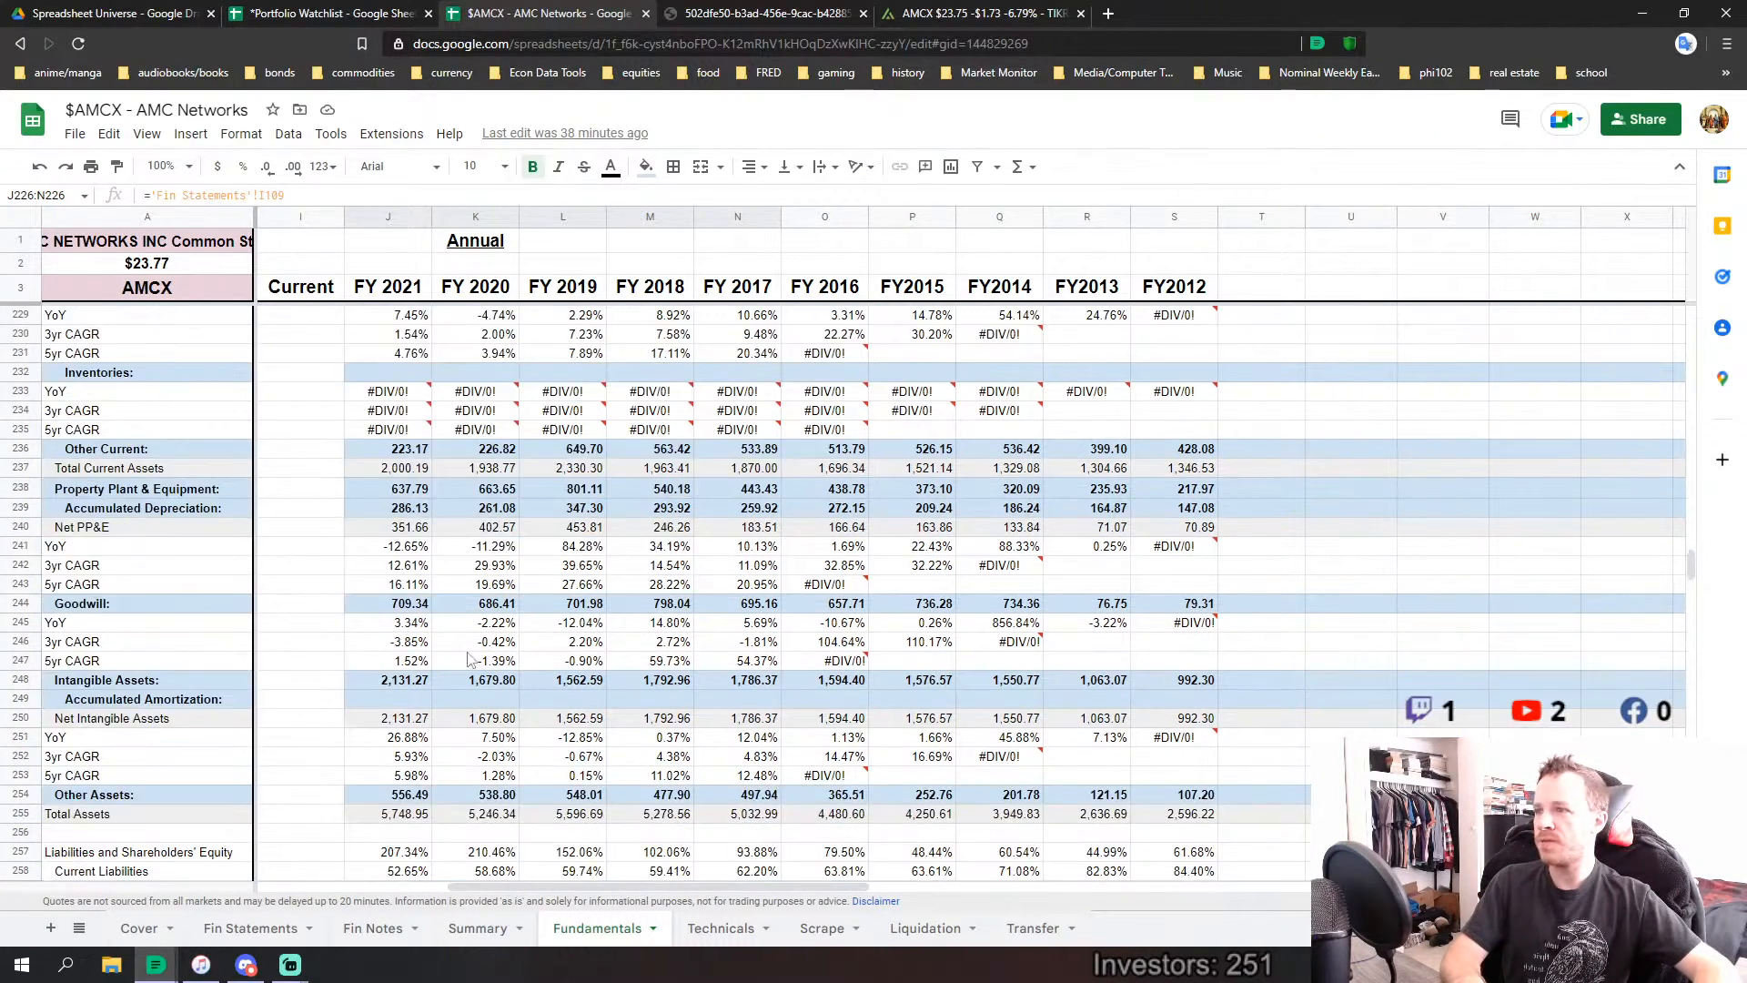
drag(383, 723, 733, 746)
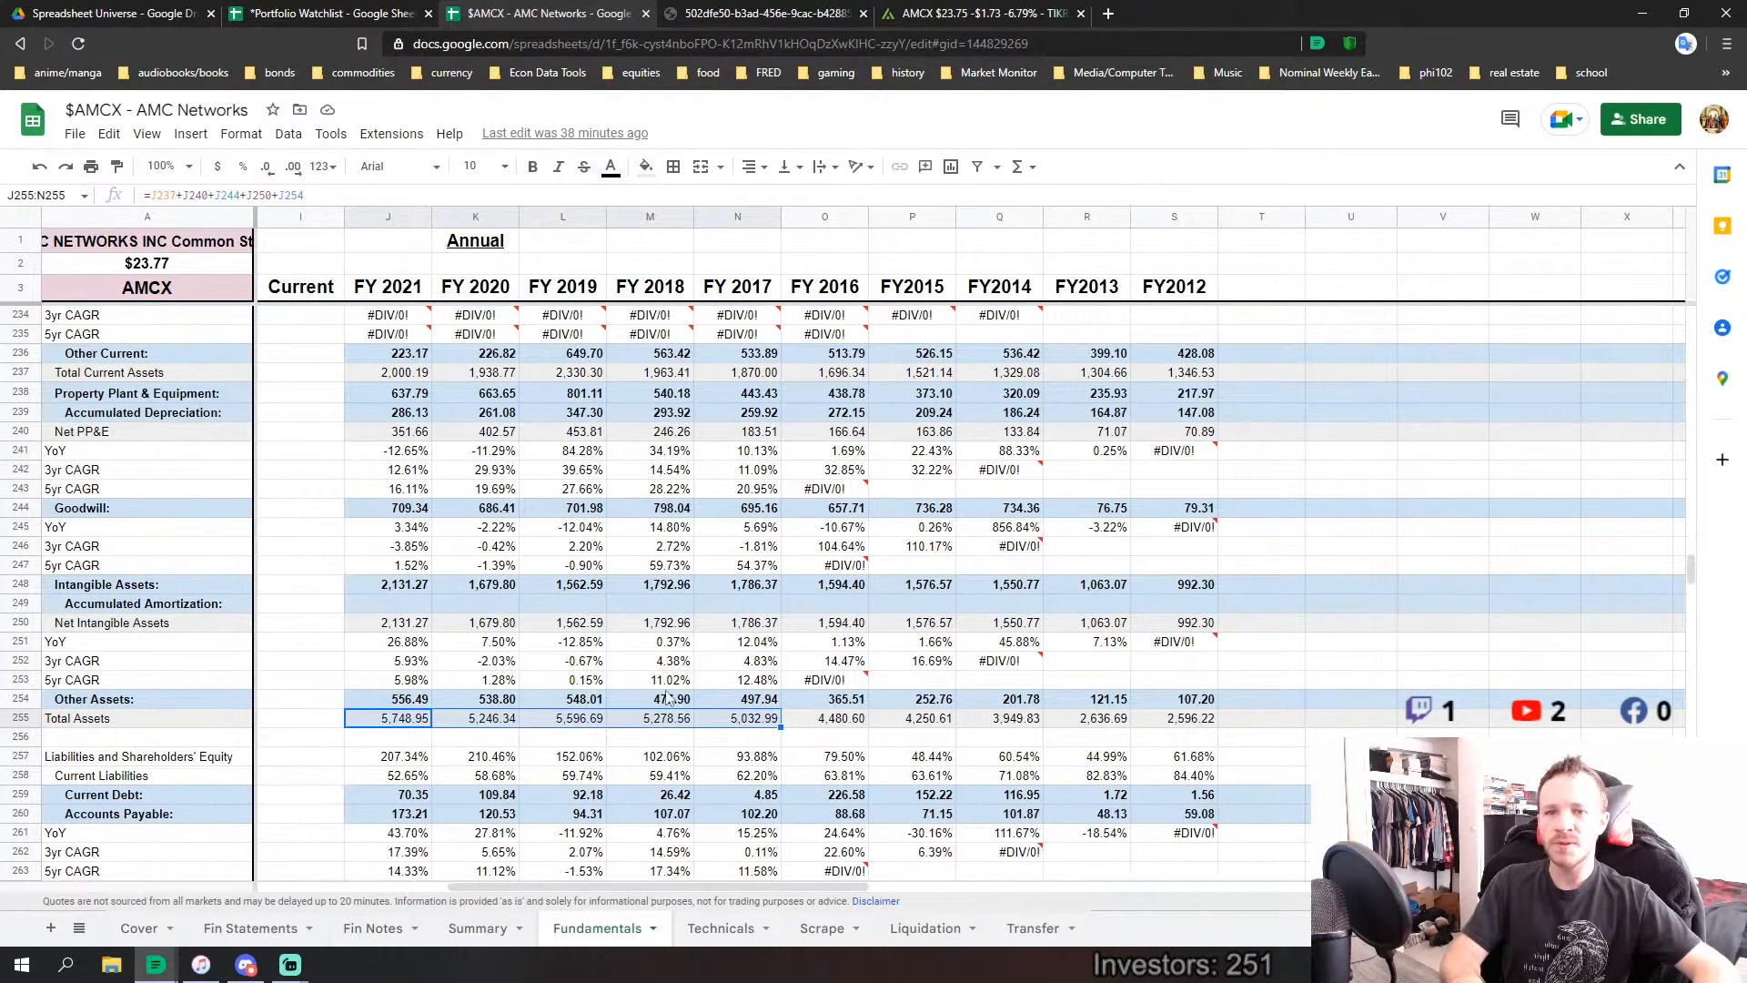
scroll(668, 698, up, 5)
drag(370, 359, 745, 361)
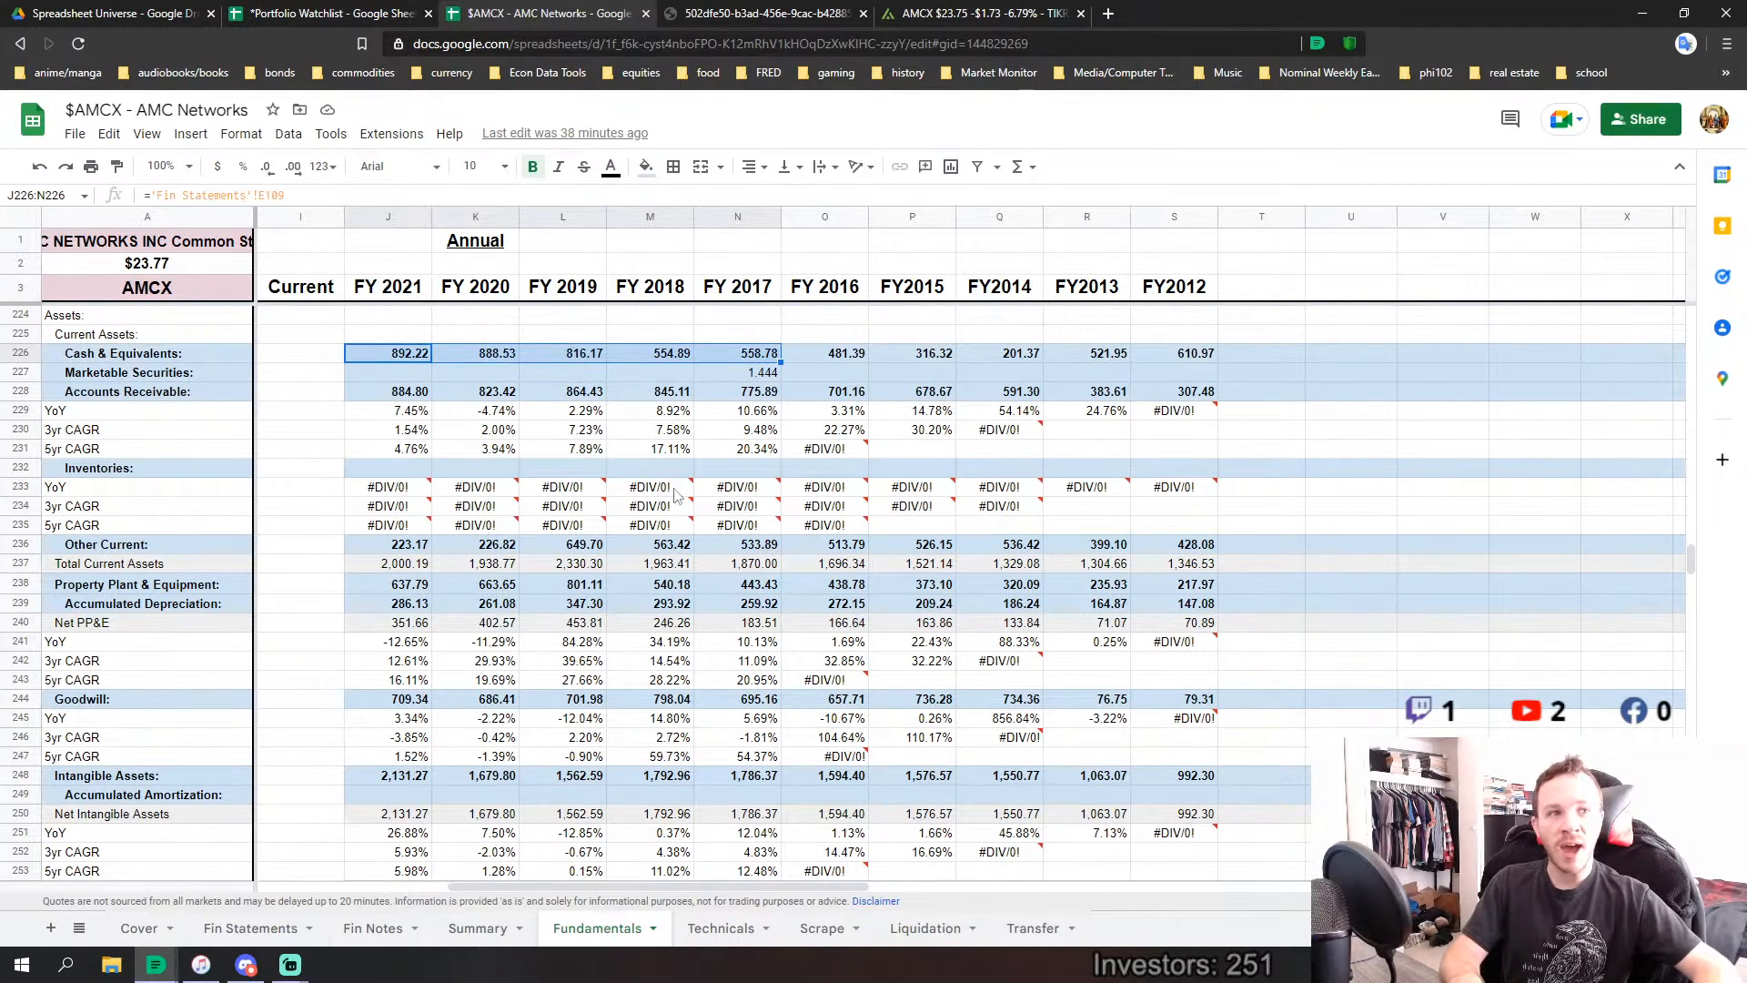
Review FY 2021 Cash & Equivalents against the remaining asset rows, Total Assets and the liabilities of the balance sheet.
click(320, 530)
click(396, 354)
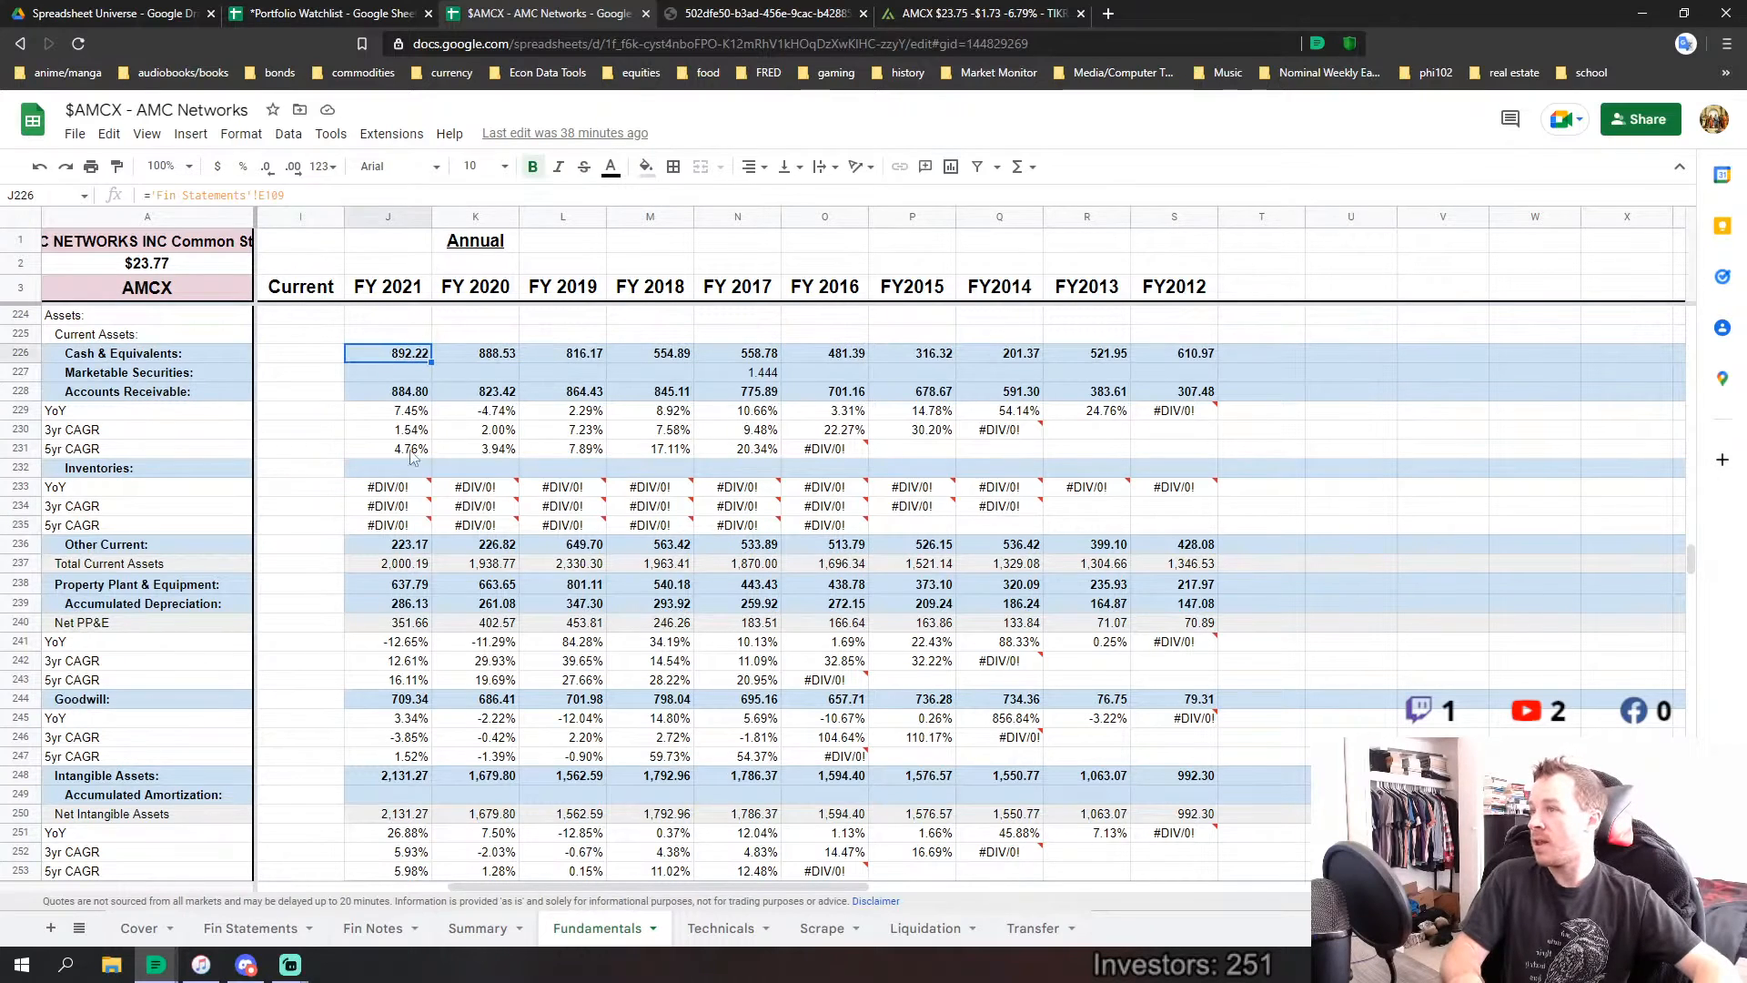
scroll(405, 369, up, 3)
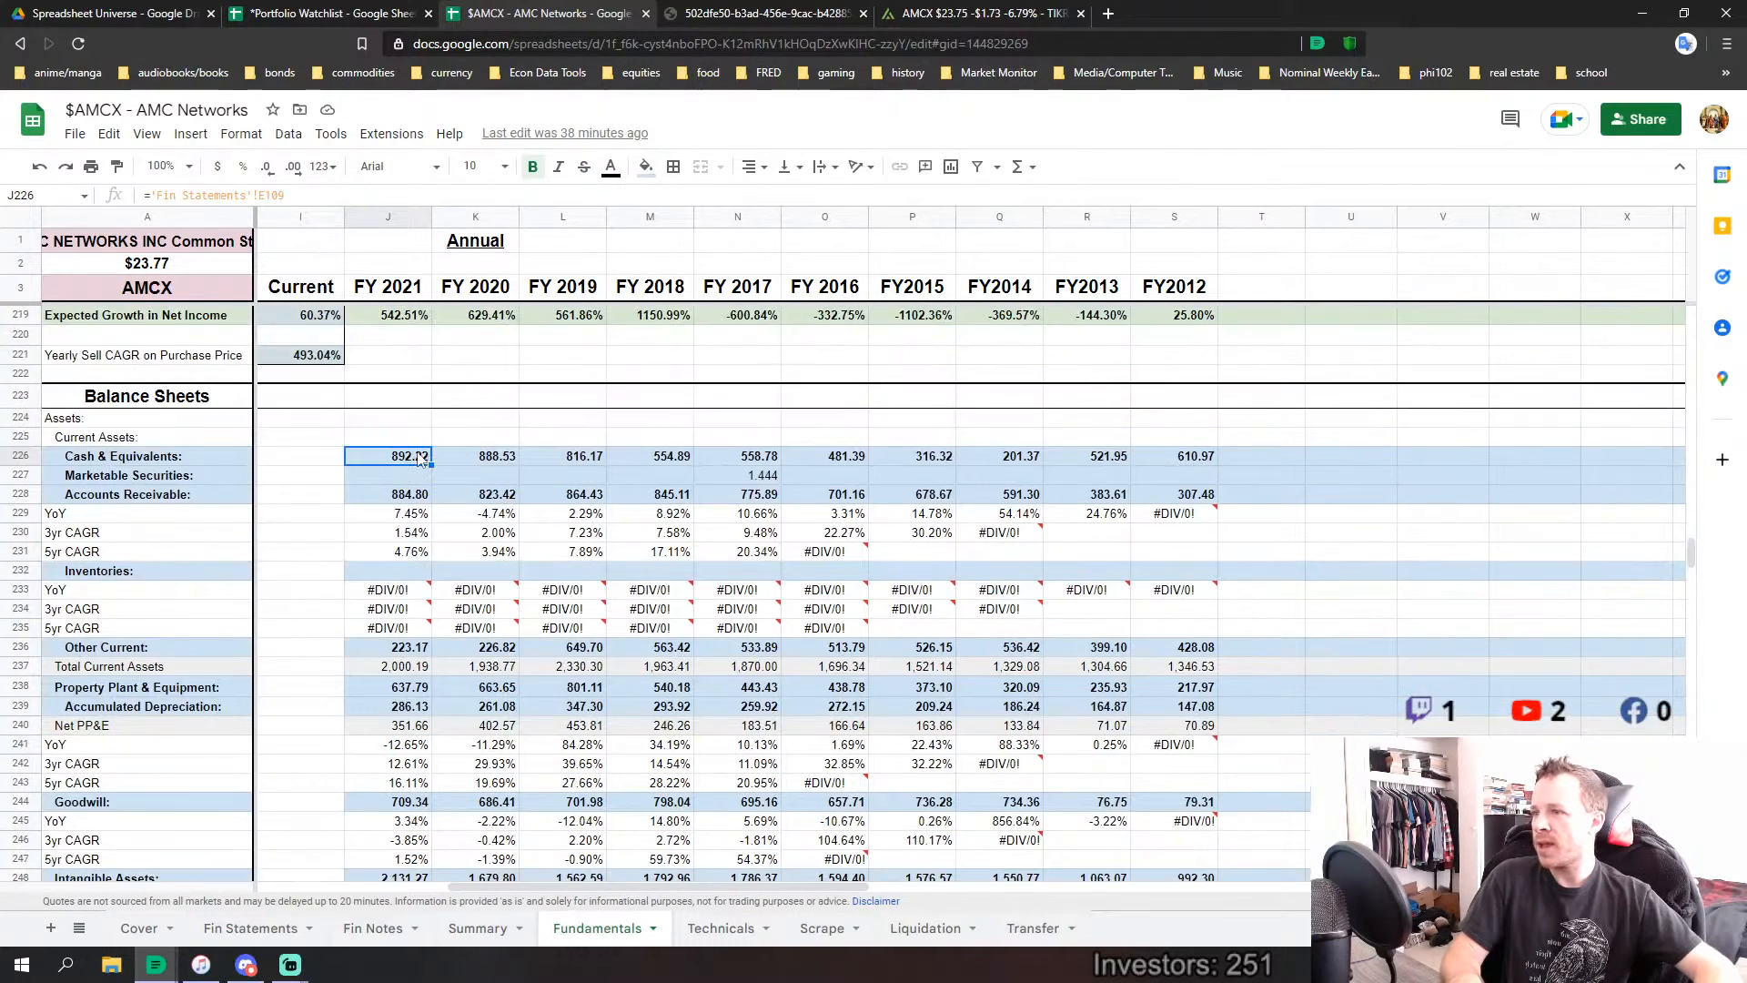
scroll(449, 545, down, 5)
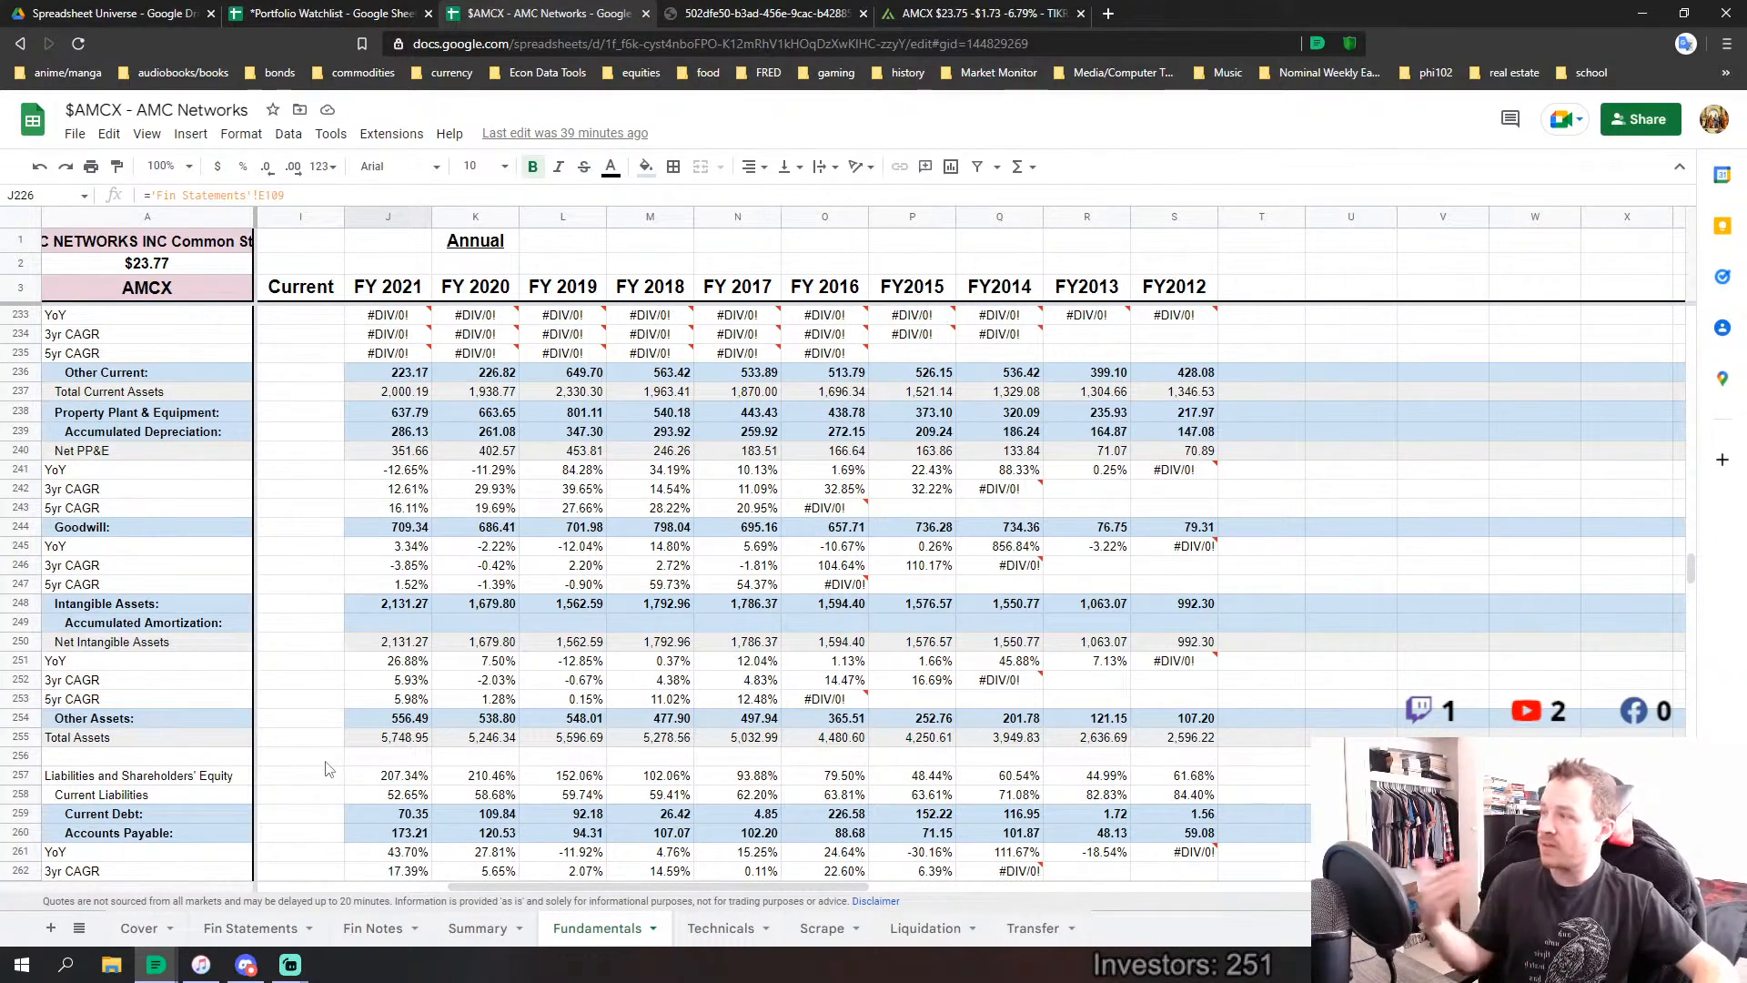
scroll(1062, 506, up, 3)
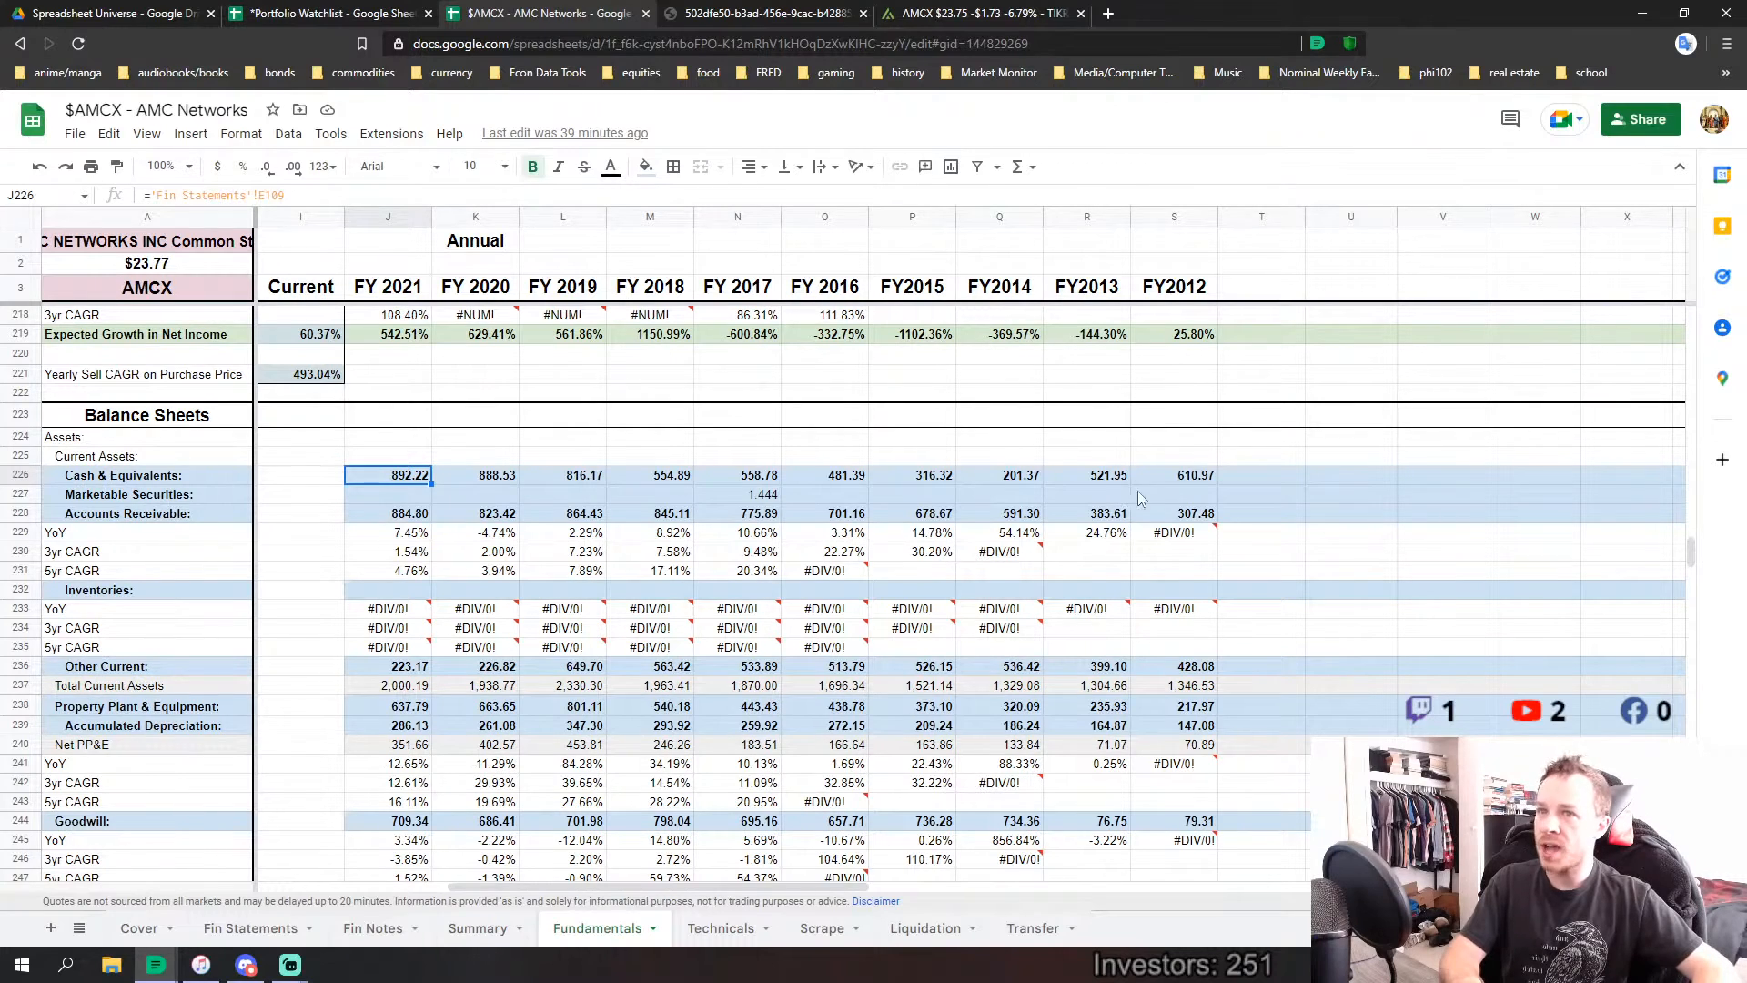
mouse_move(857, 569)
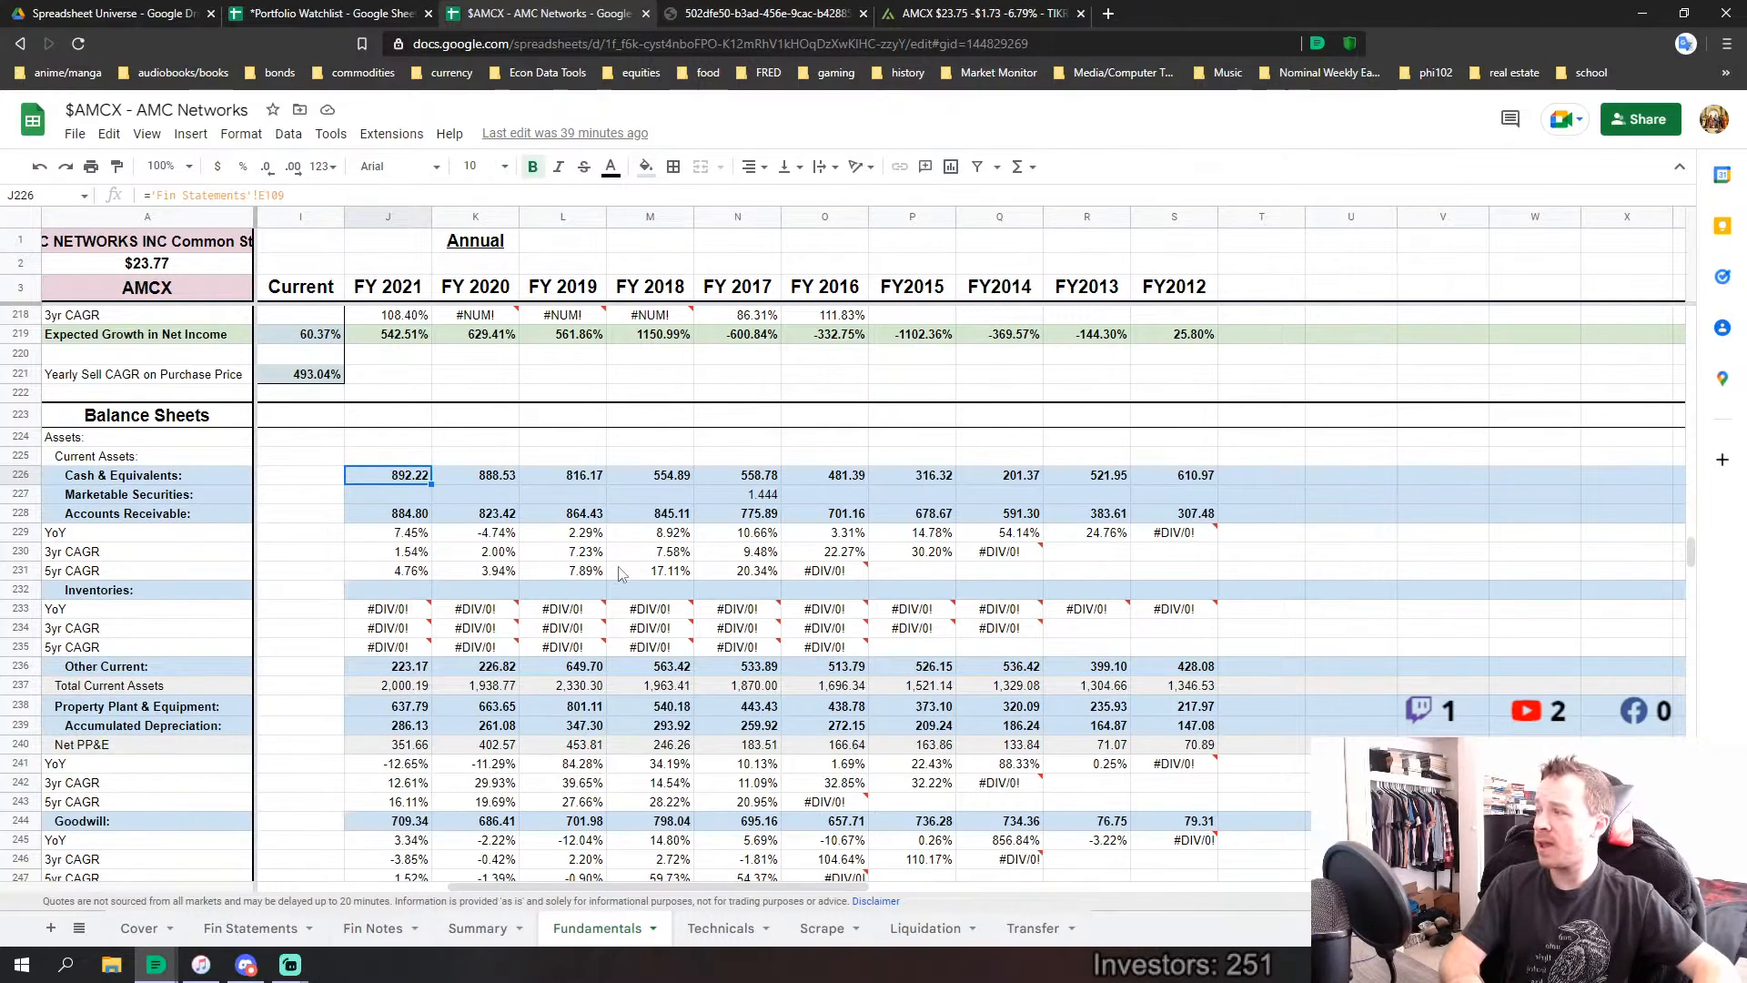
scroll(556, 553, down, 8)
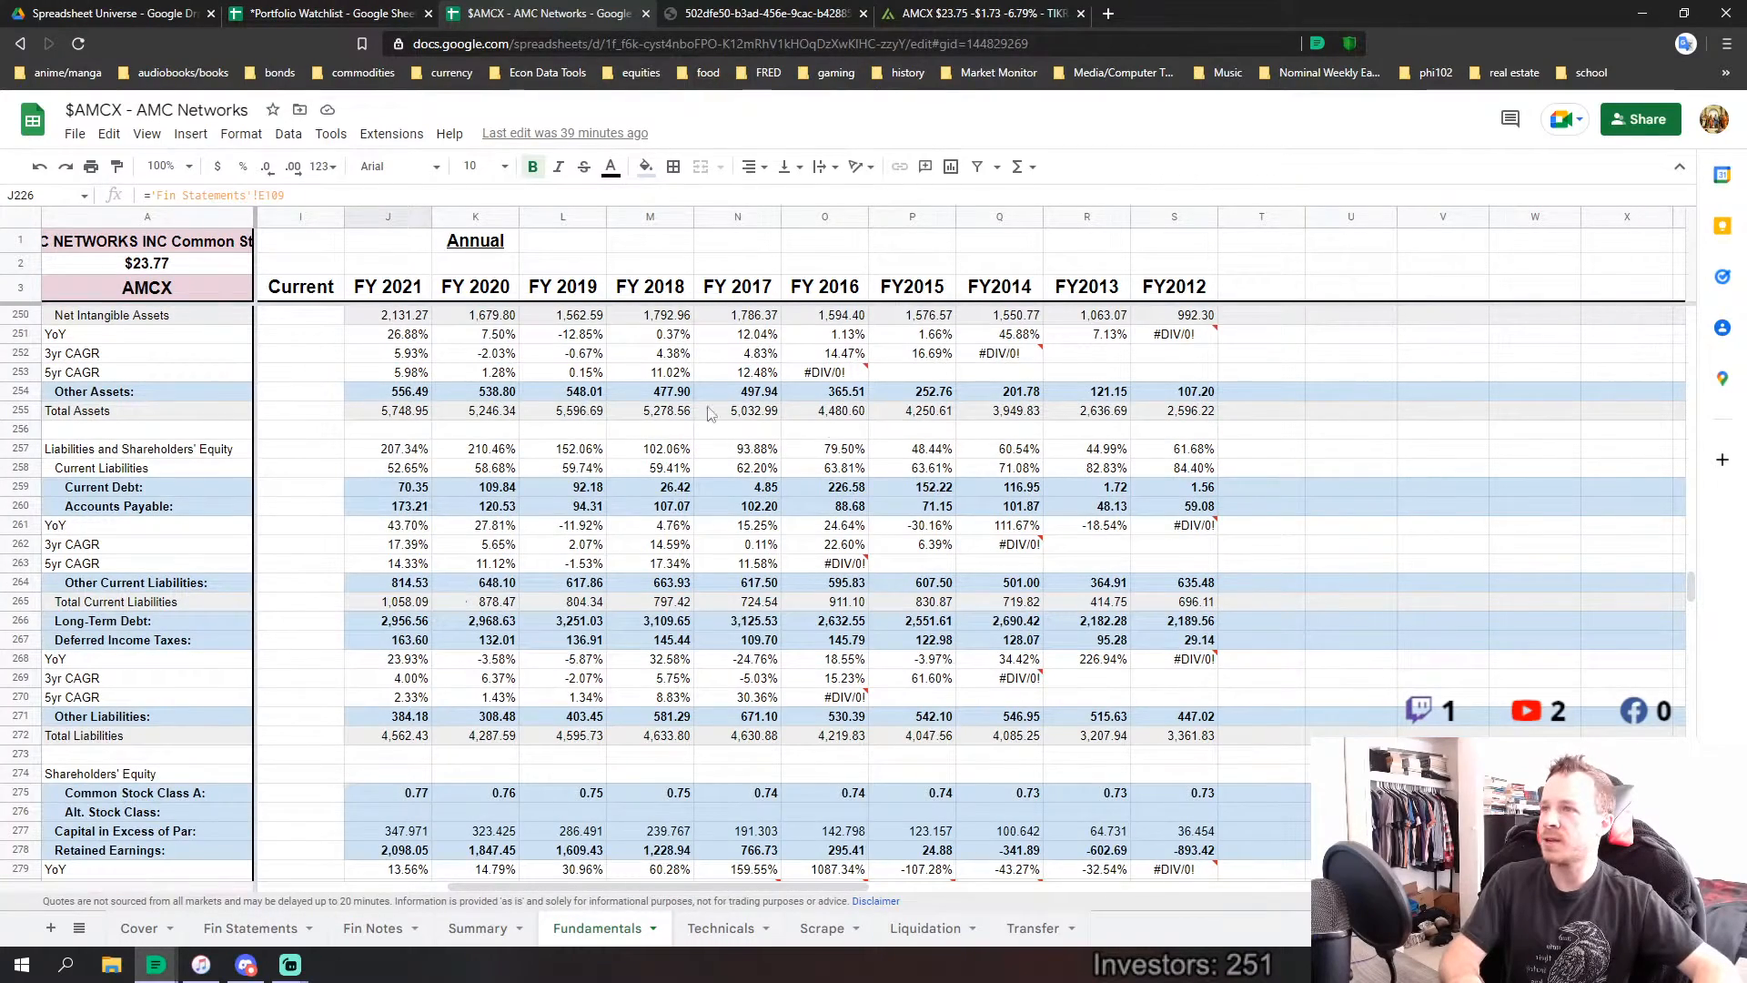
scroll(1004, 474, up, 5)
scroll(637, 509, down, 1)
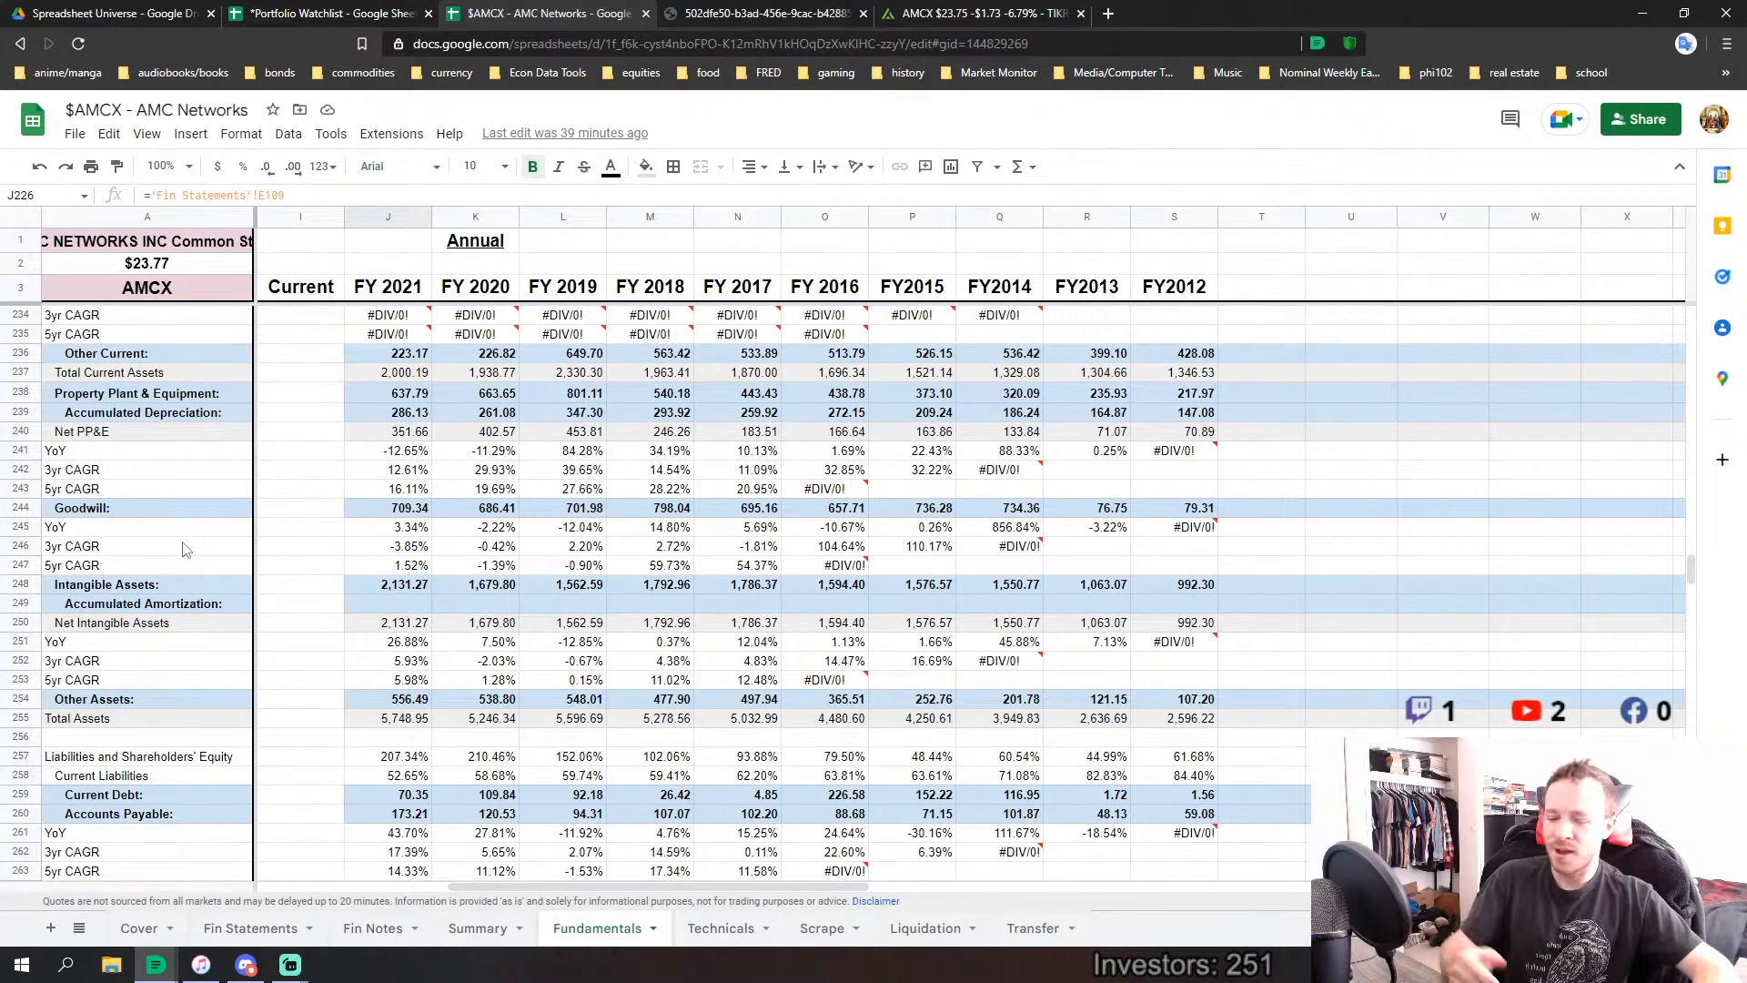
scroll(688, 587, up, 1)
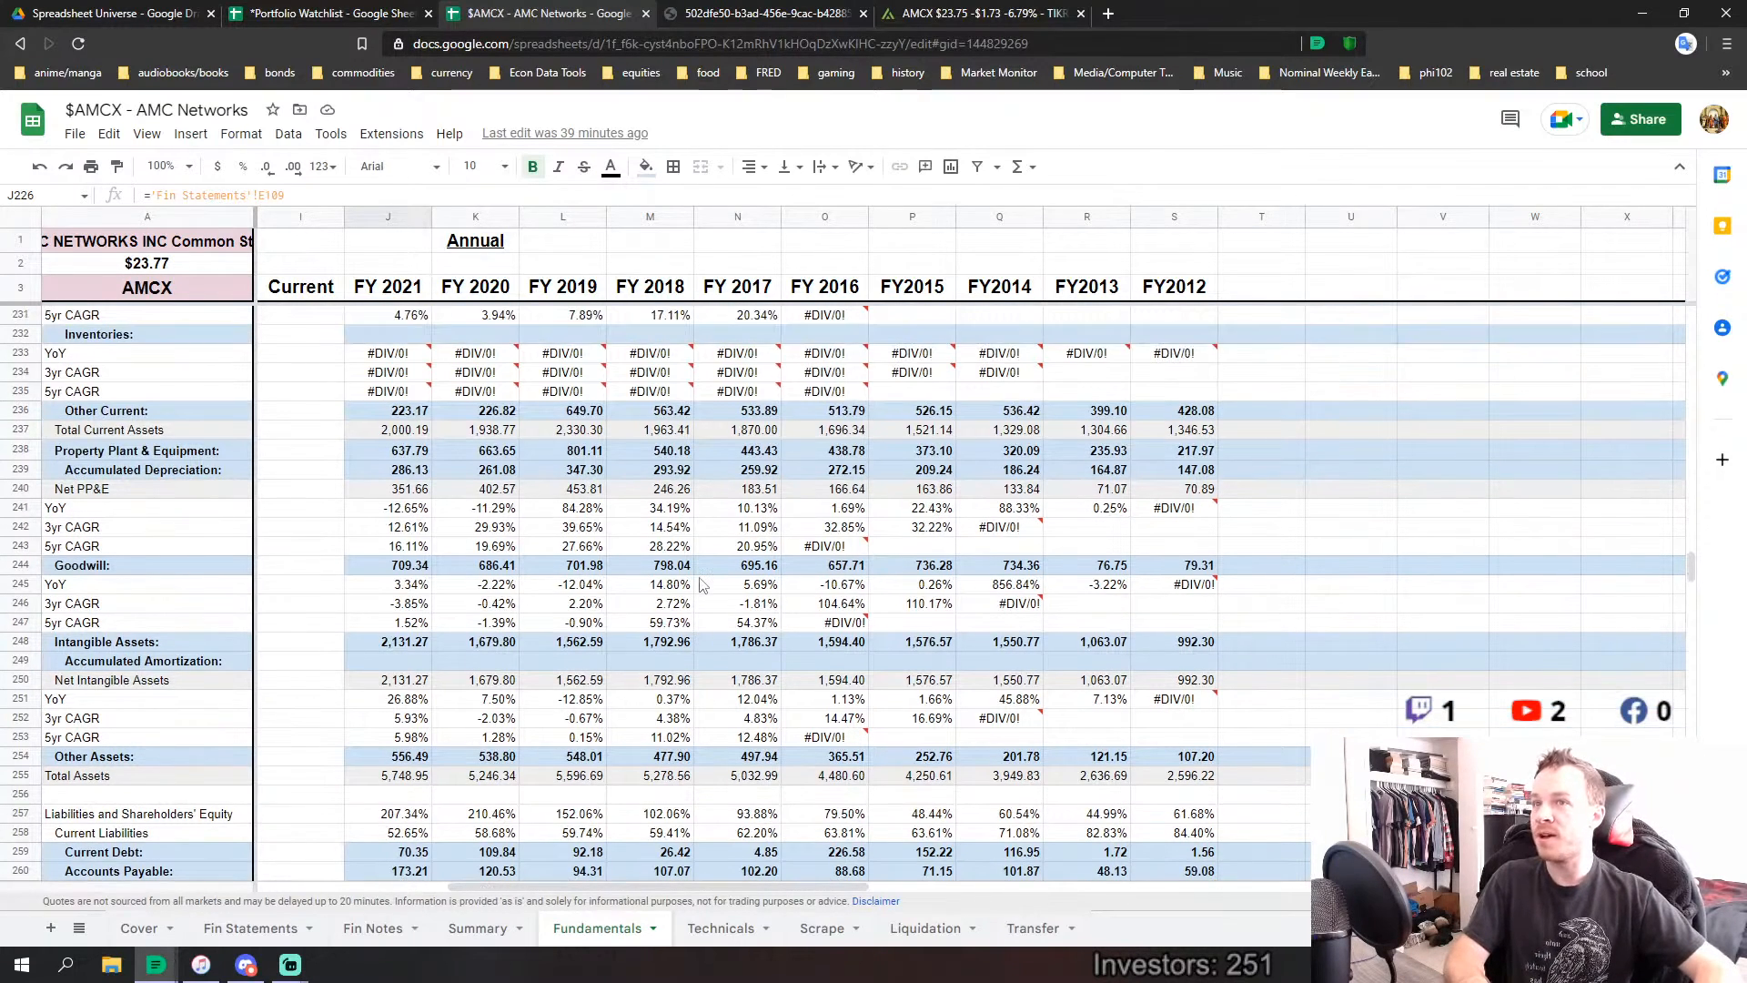
Compare Accounts Receivable for FY2012 to FY 2016 with FY 2017 to FY 2021.
scroll(805, 486, up, 2)
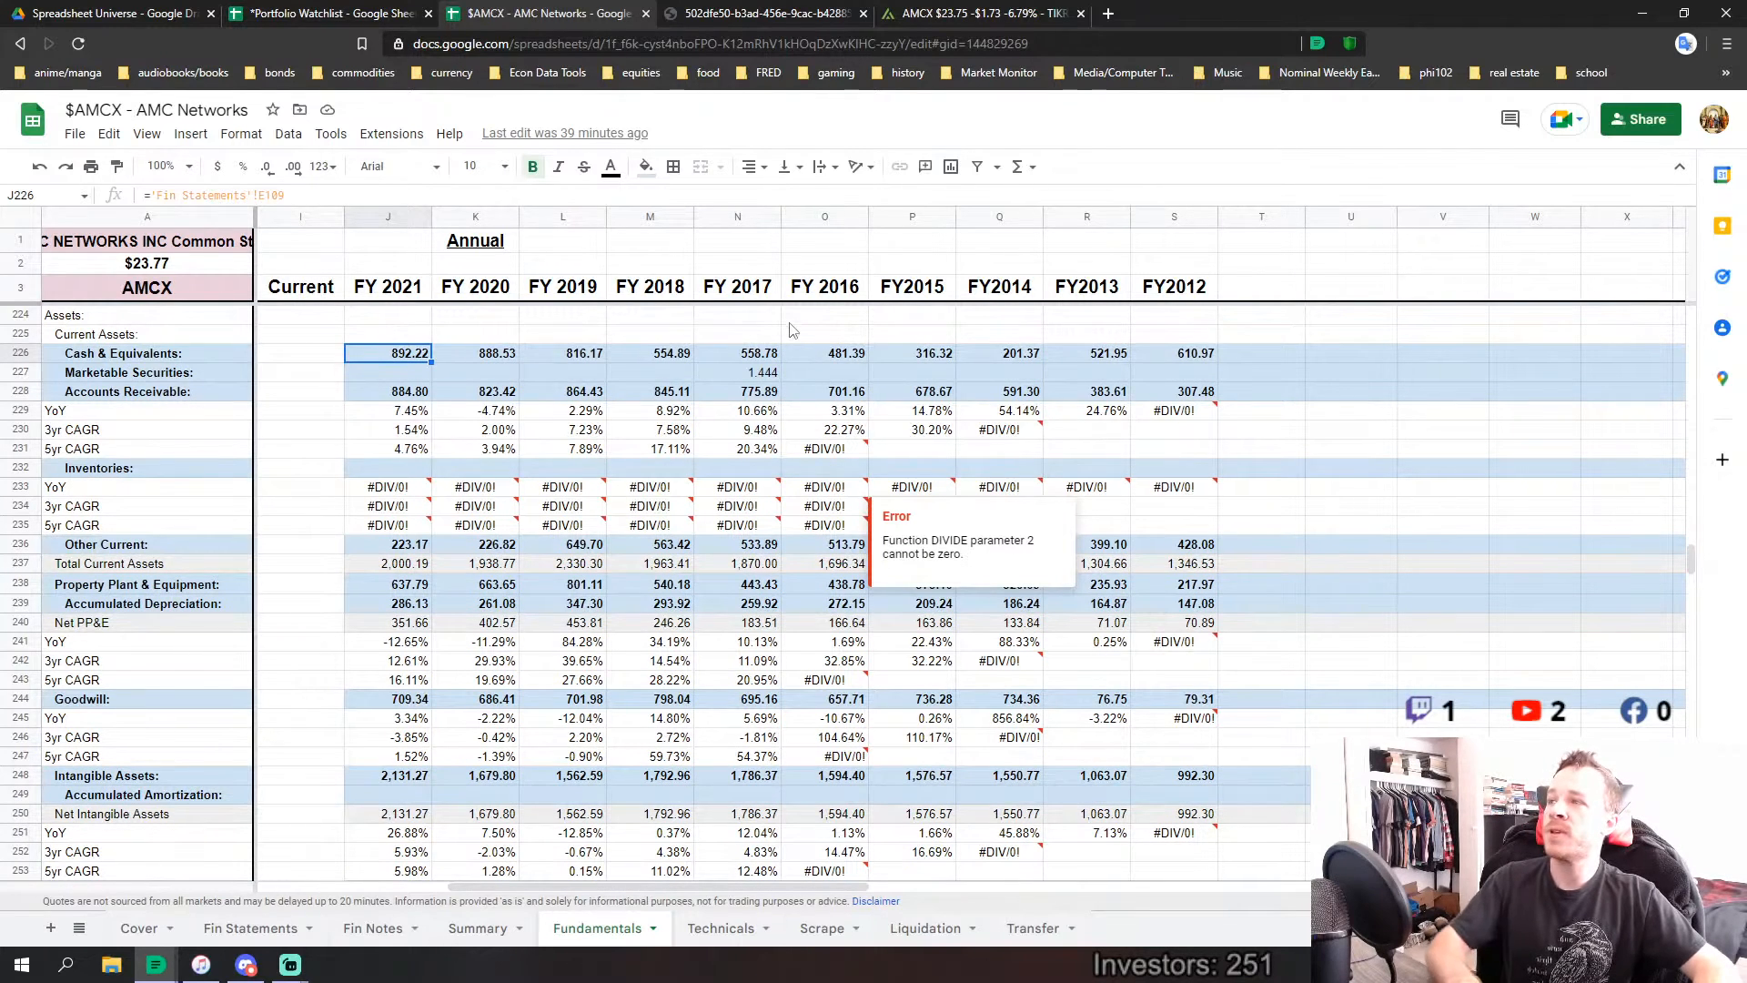
mouse_move(1182, 391)
mouse_down()
mouse_move(890, 377)
mouse_move(845, 402)
mouse_up()
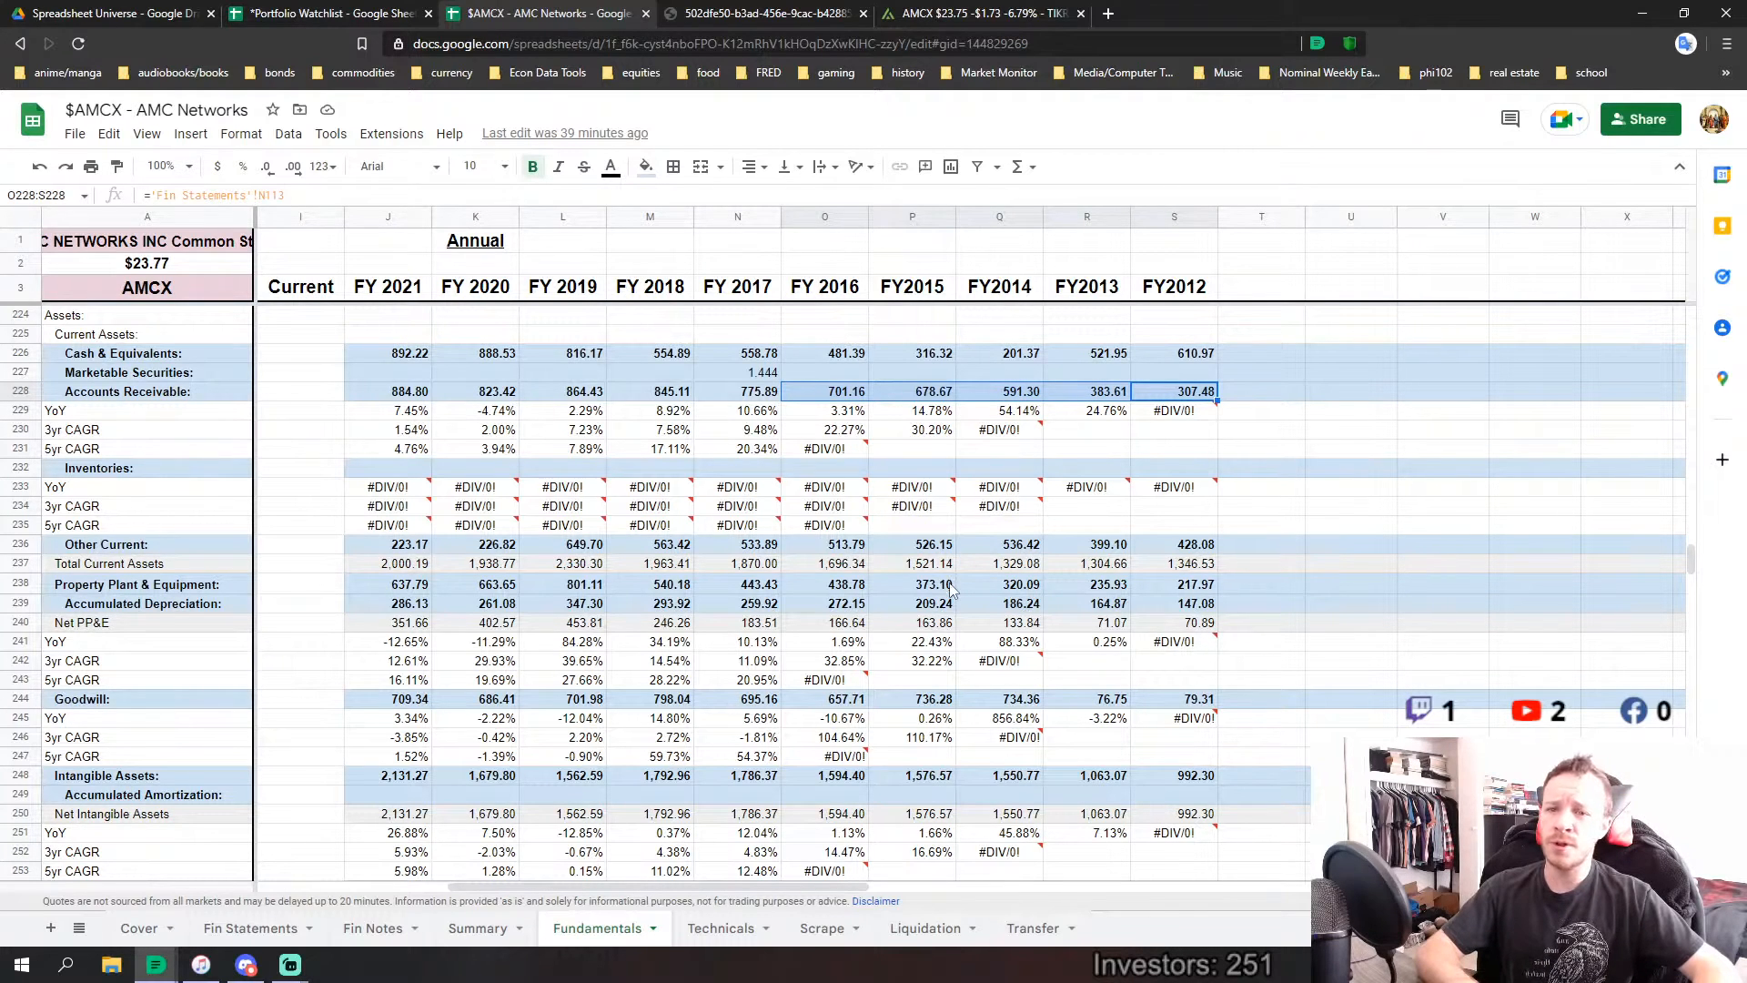
drag(755, 397, 382, 393)
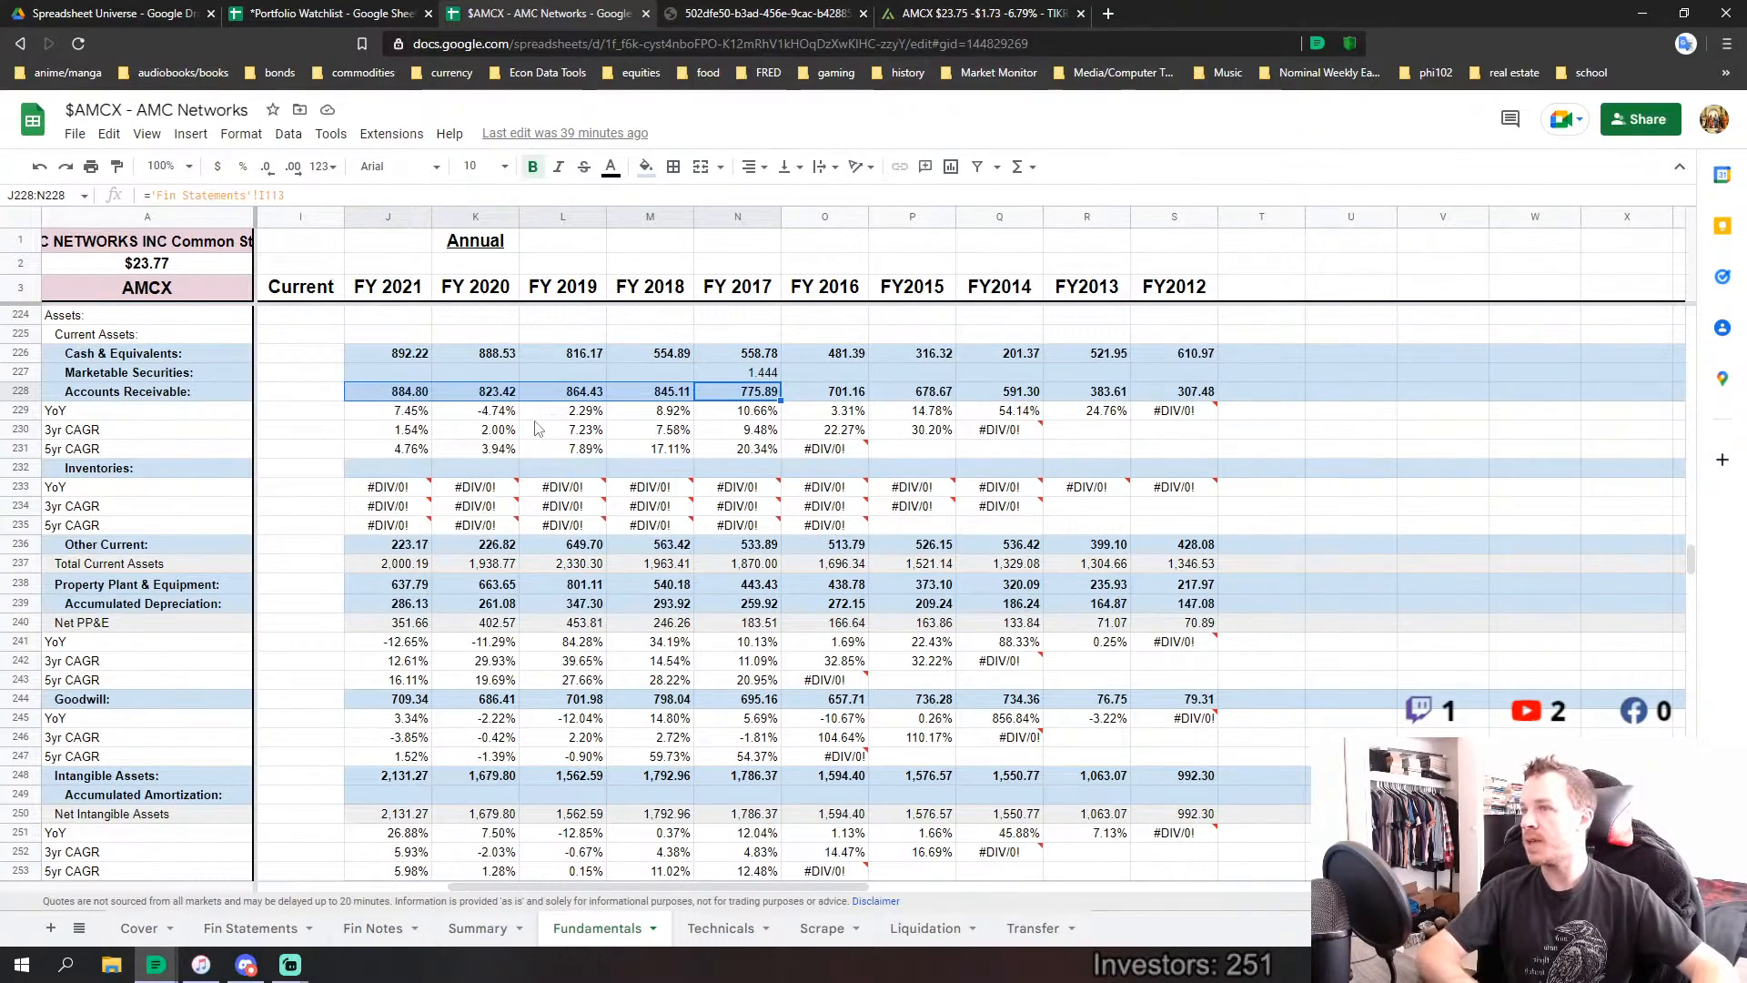
Locate Accounts Payable under the liabilities and compare FY2012 to FY 2016 with FY 2017 to FY 2021.
scroll(540, 431, down, 5)
scroll(544, 520, down, 2)
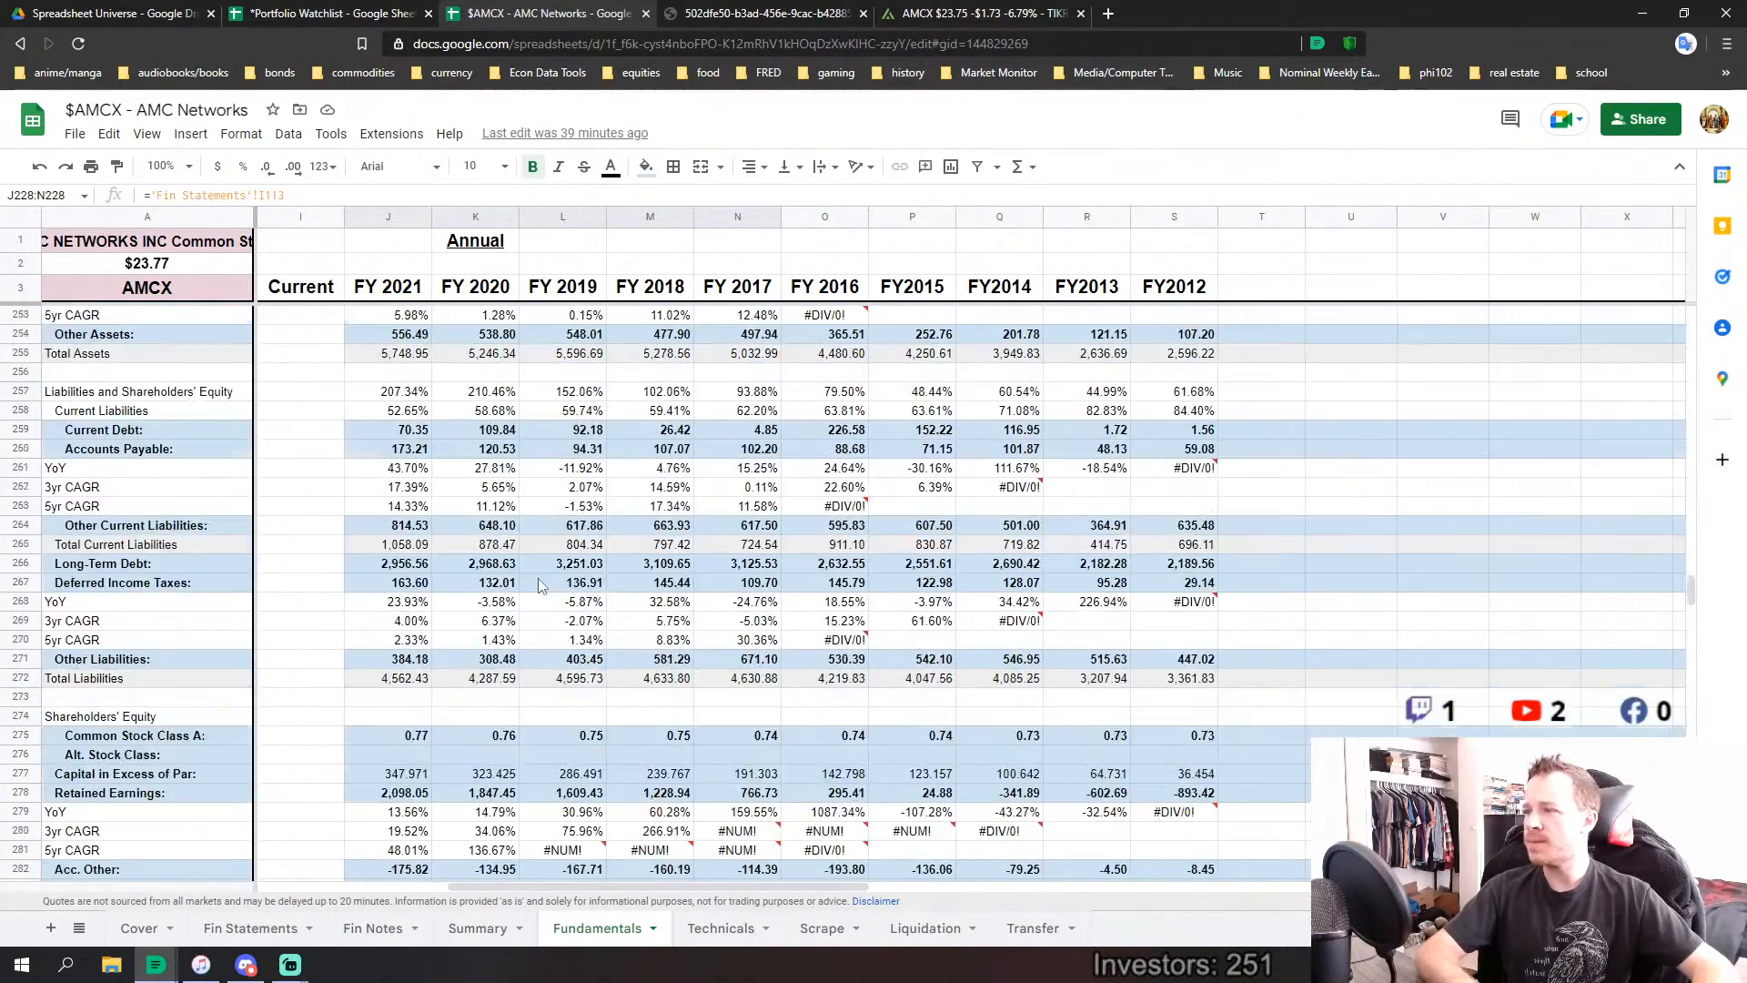
scroll(532, 596, up, 3)
scroll(515, 620, up, 4)
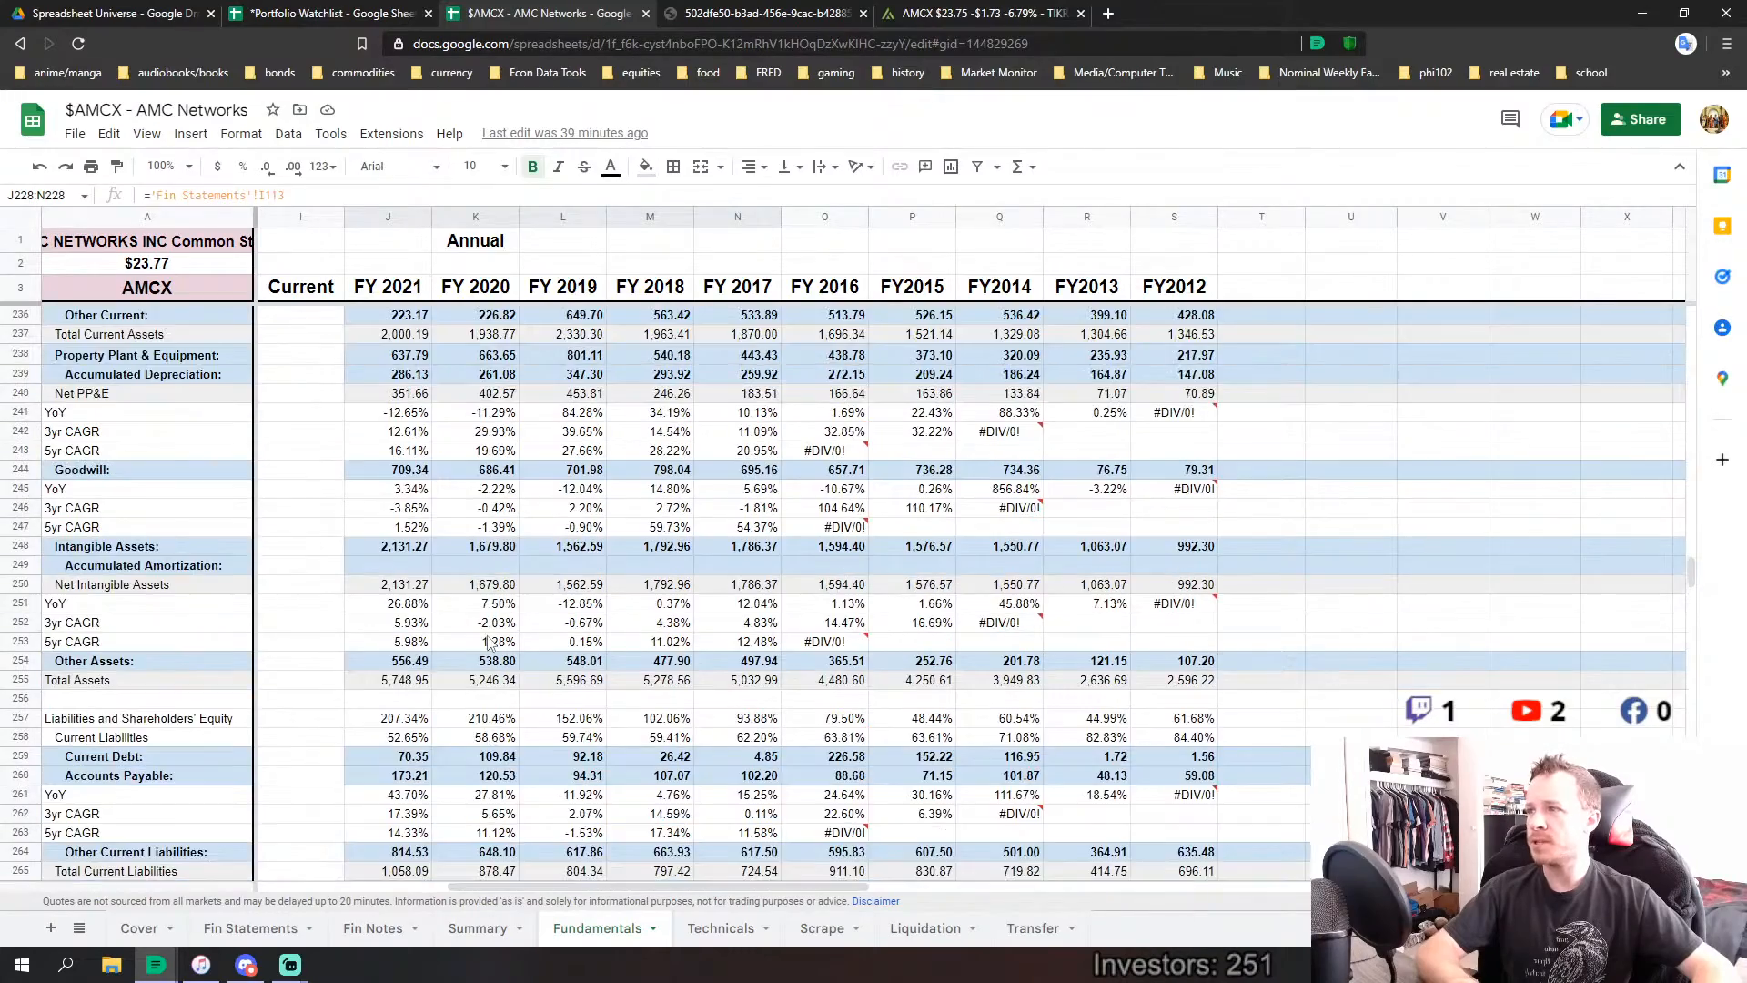
scroll(482, 640, up, 4)
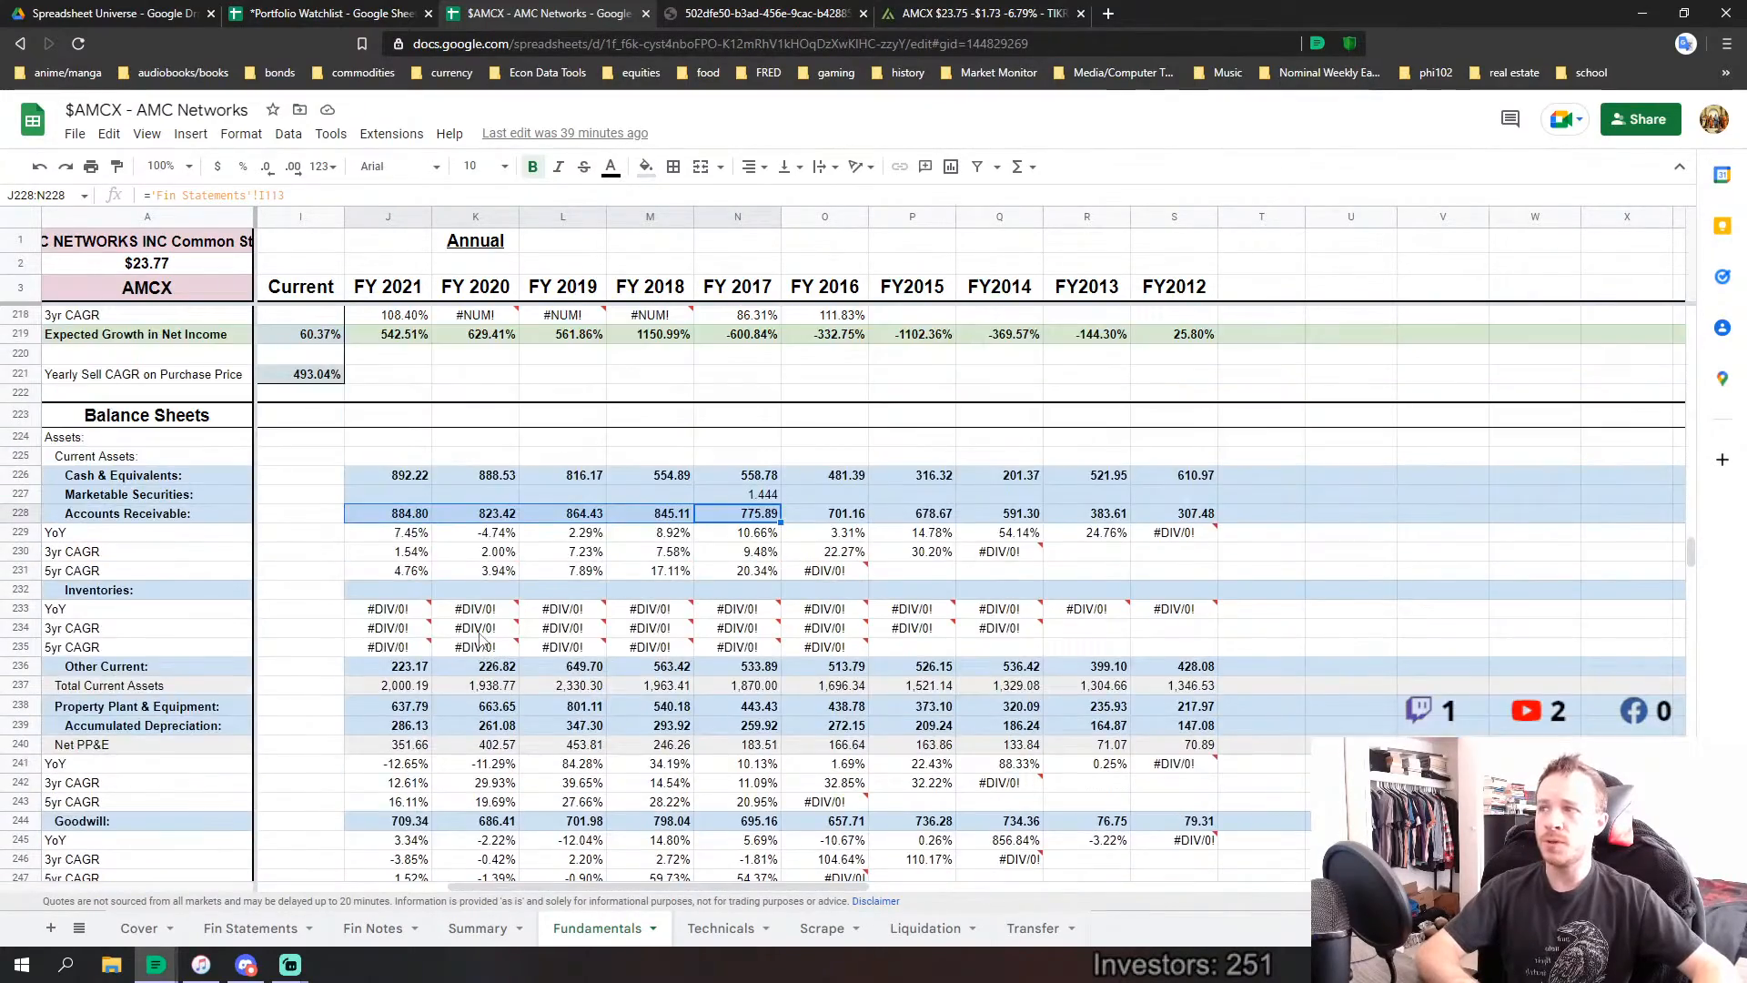
scroll(482, 639, down, 5)
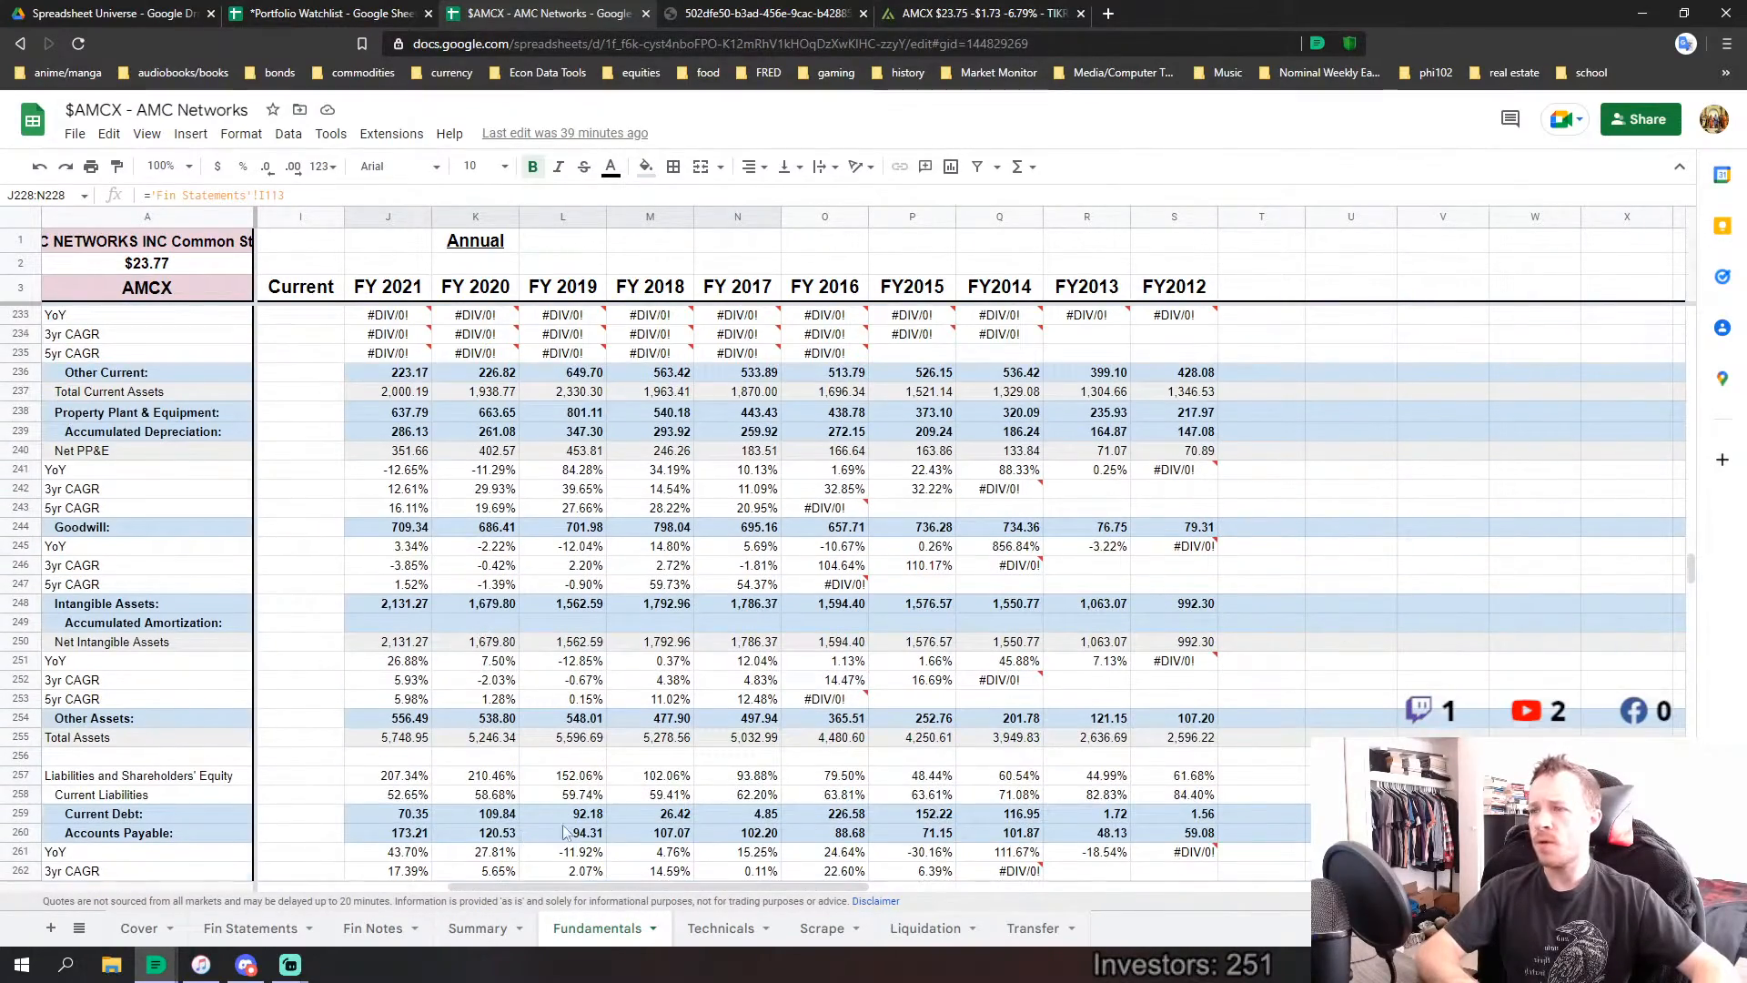
scroll(1180, 723, down, 3)
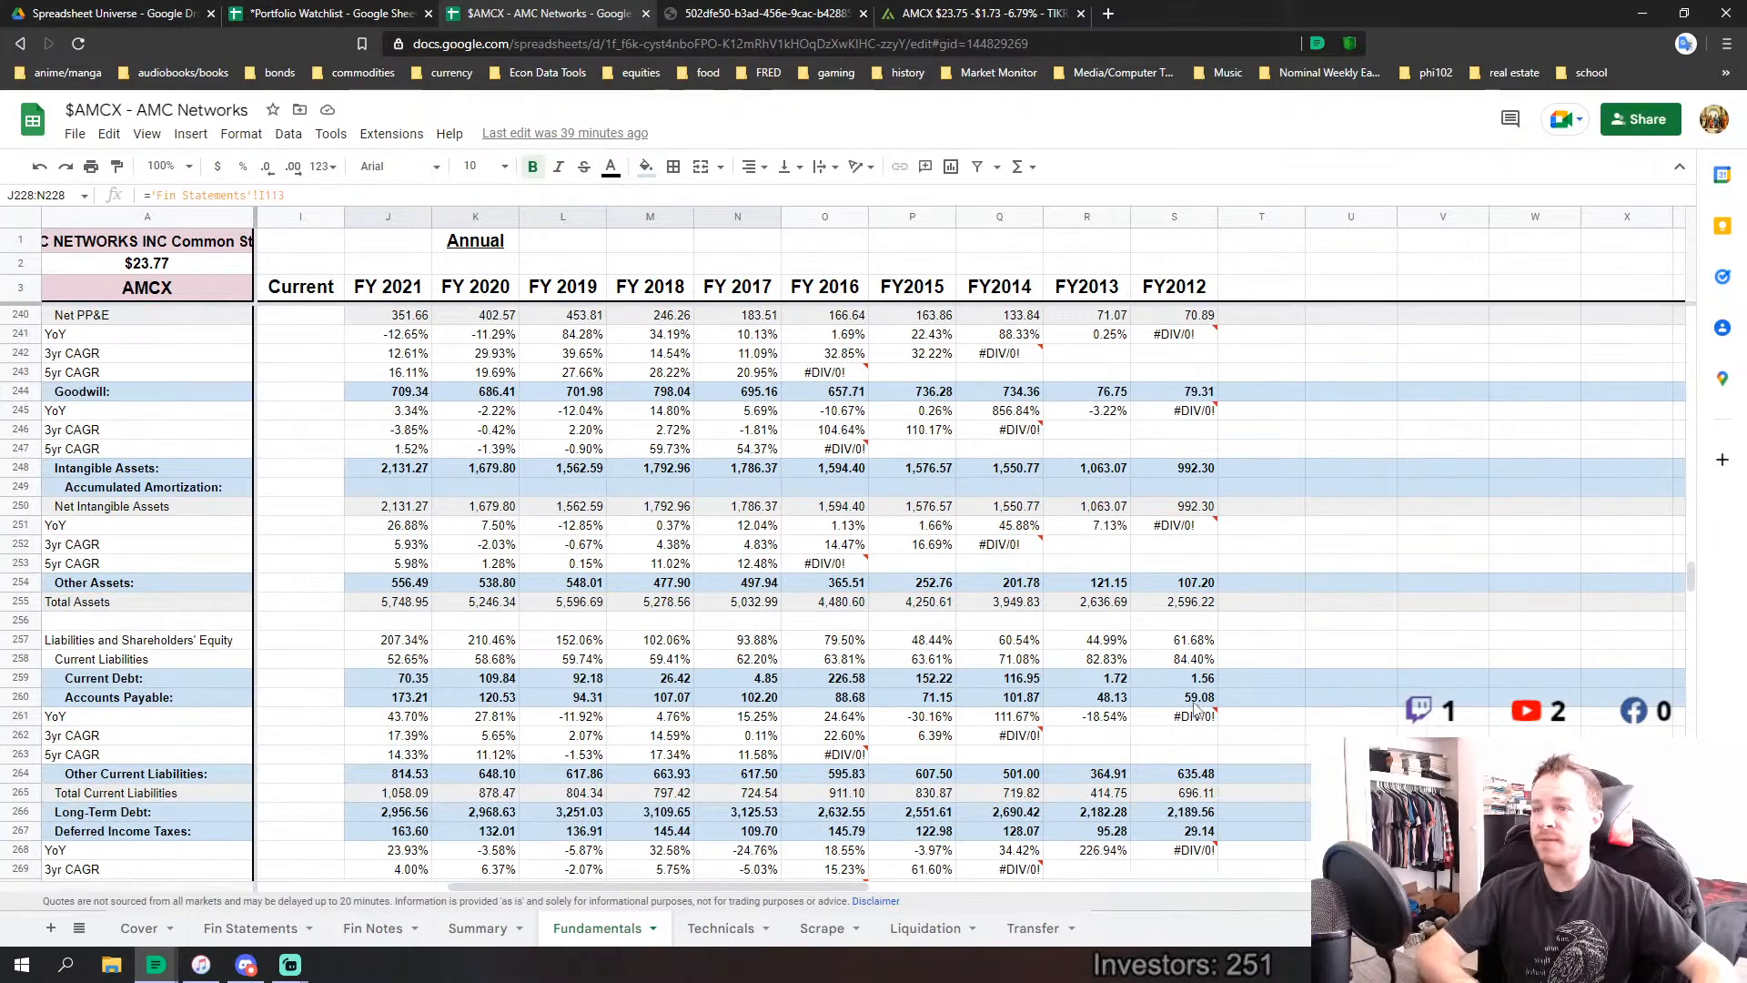
drag(1180, 699, 856, 712)
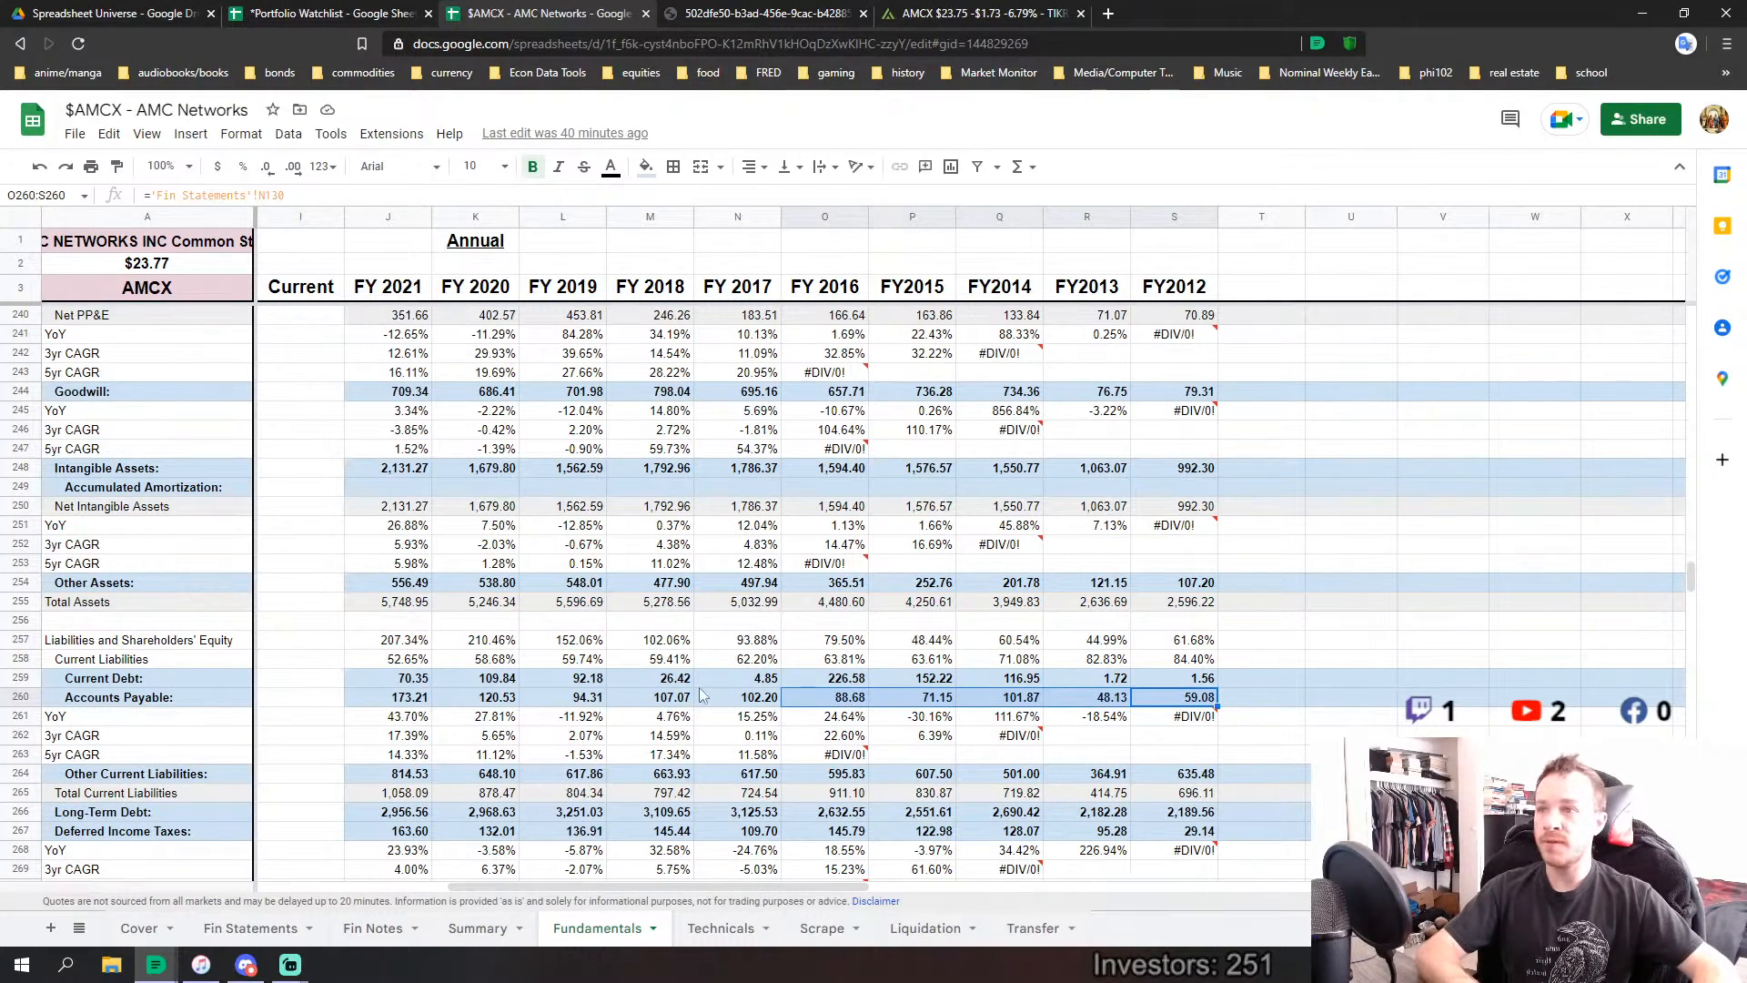
drag(726, 697, 409, 703)
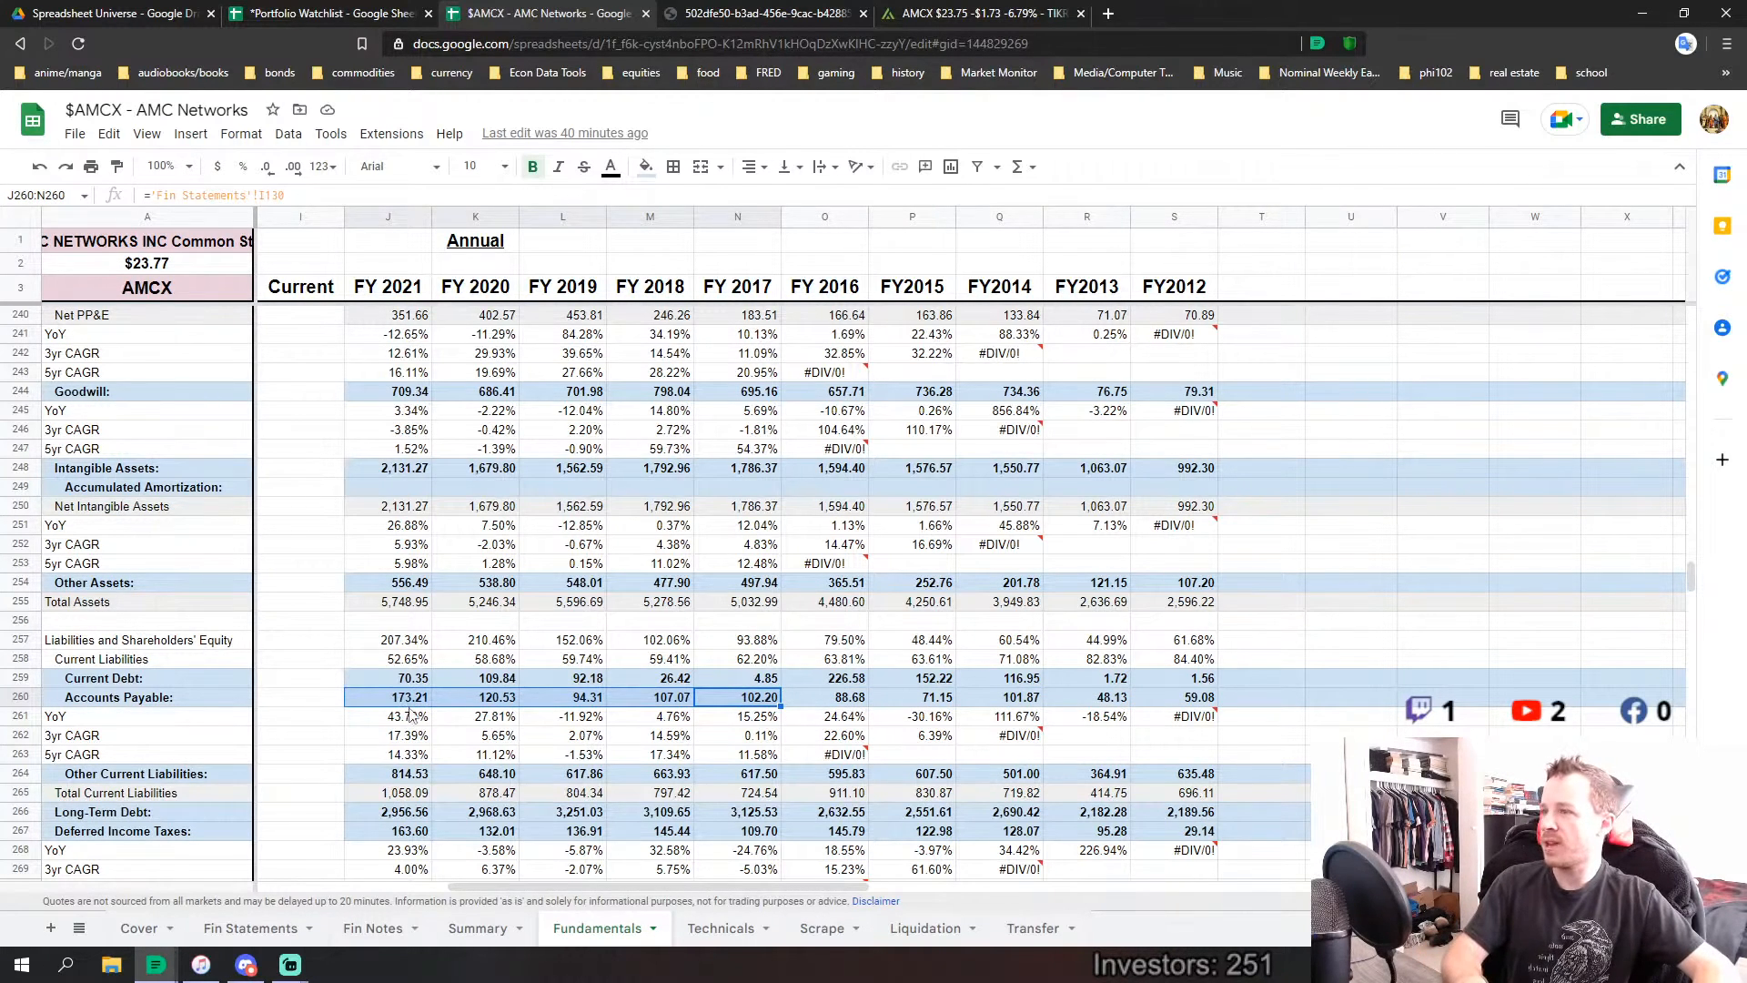
Compare FY 2021 Accounts Payable with Accounts Receivable for the same year.
click(411, 697)
scroll(546, 491, up, 3)
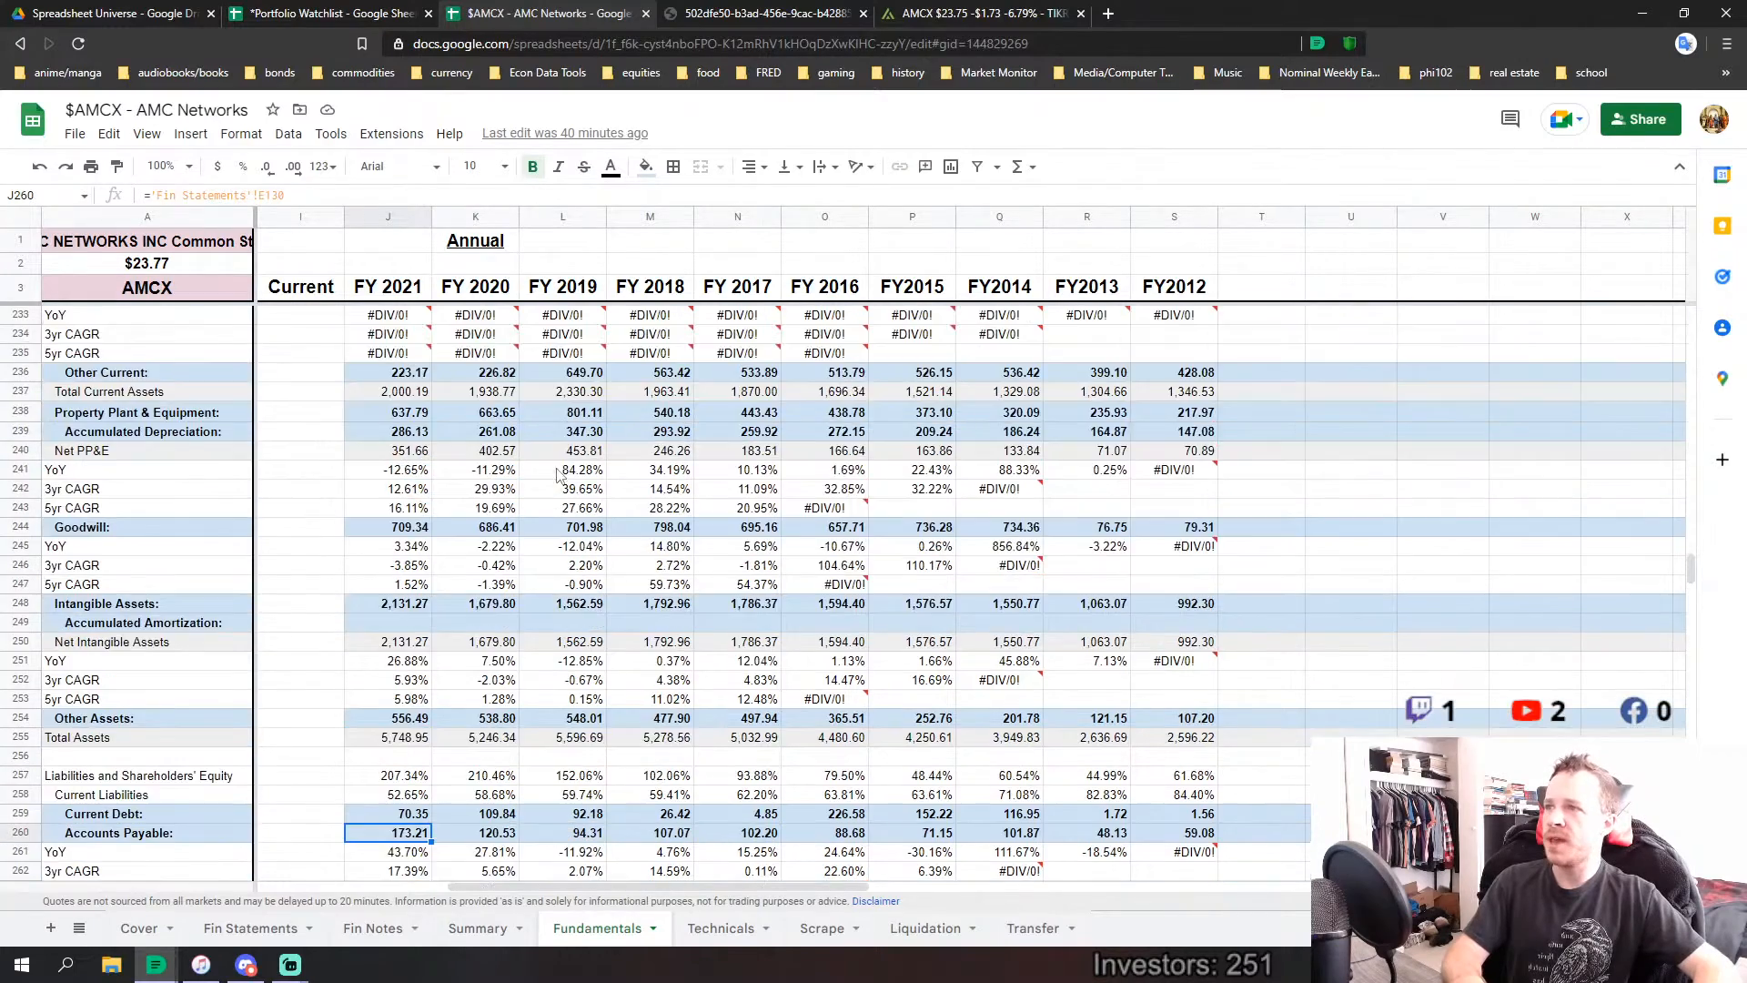
scroll(541, 498, up, 2)
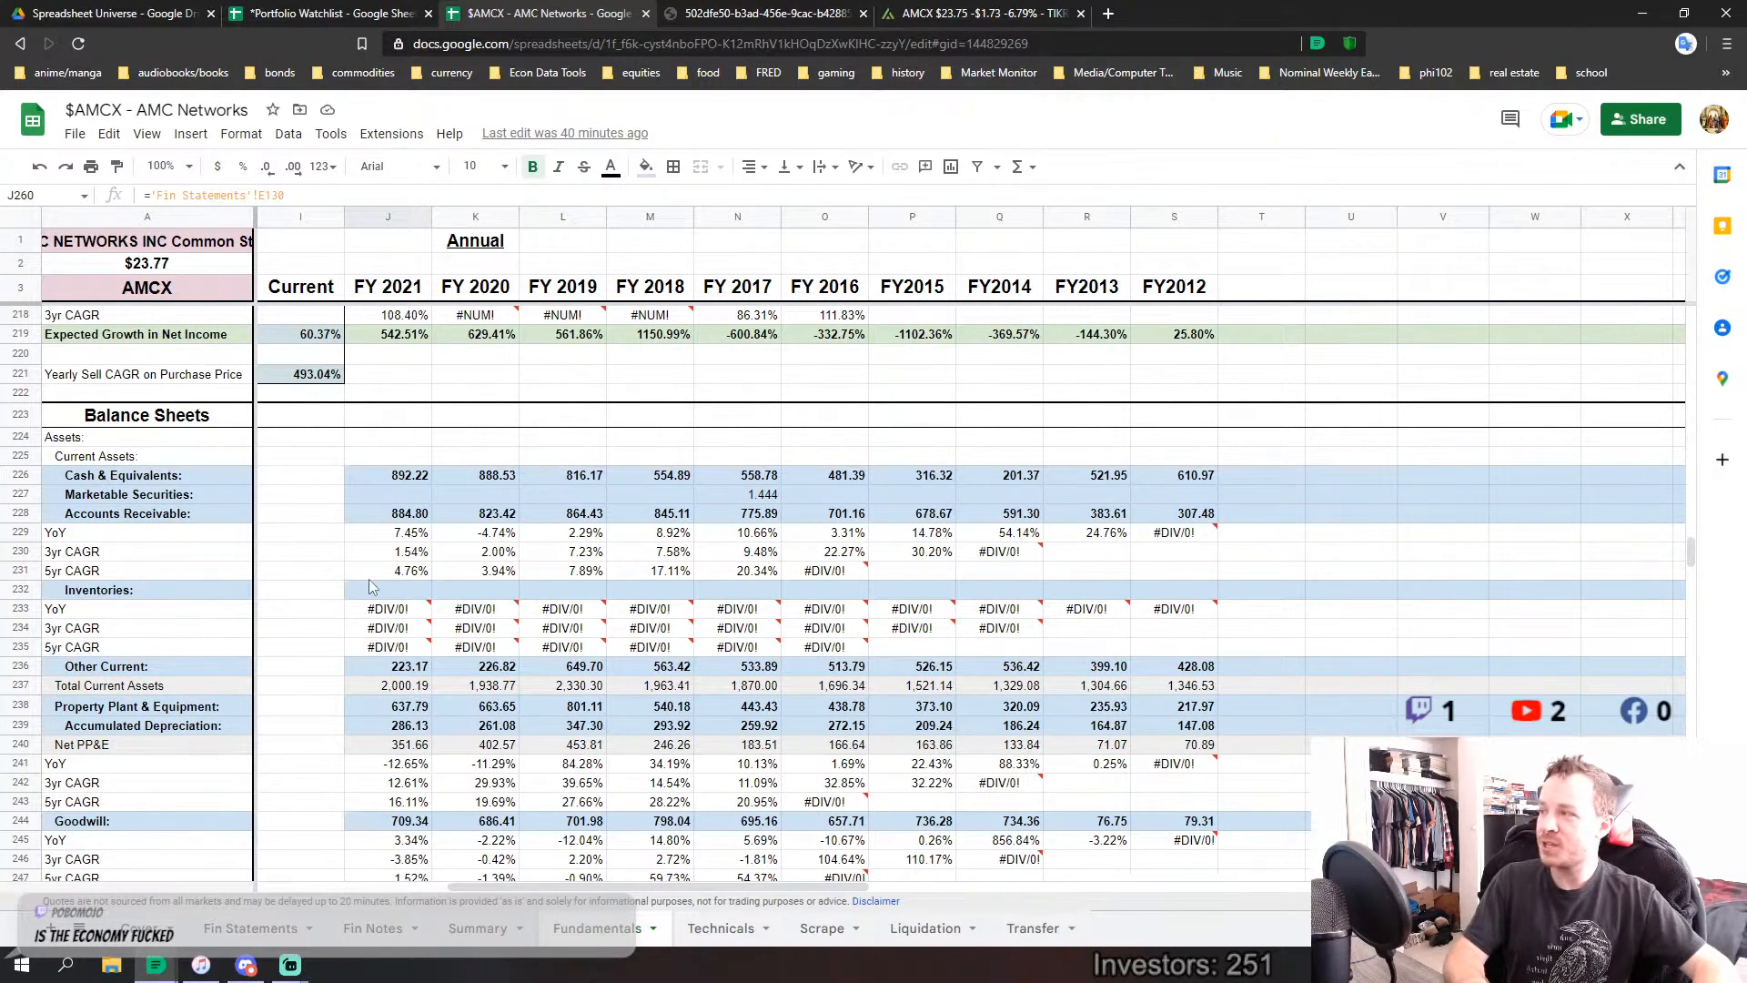
click(401, 443)
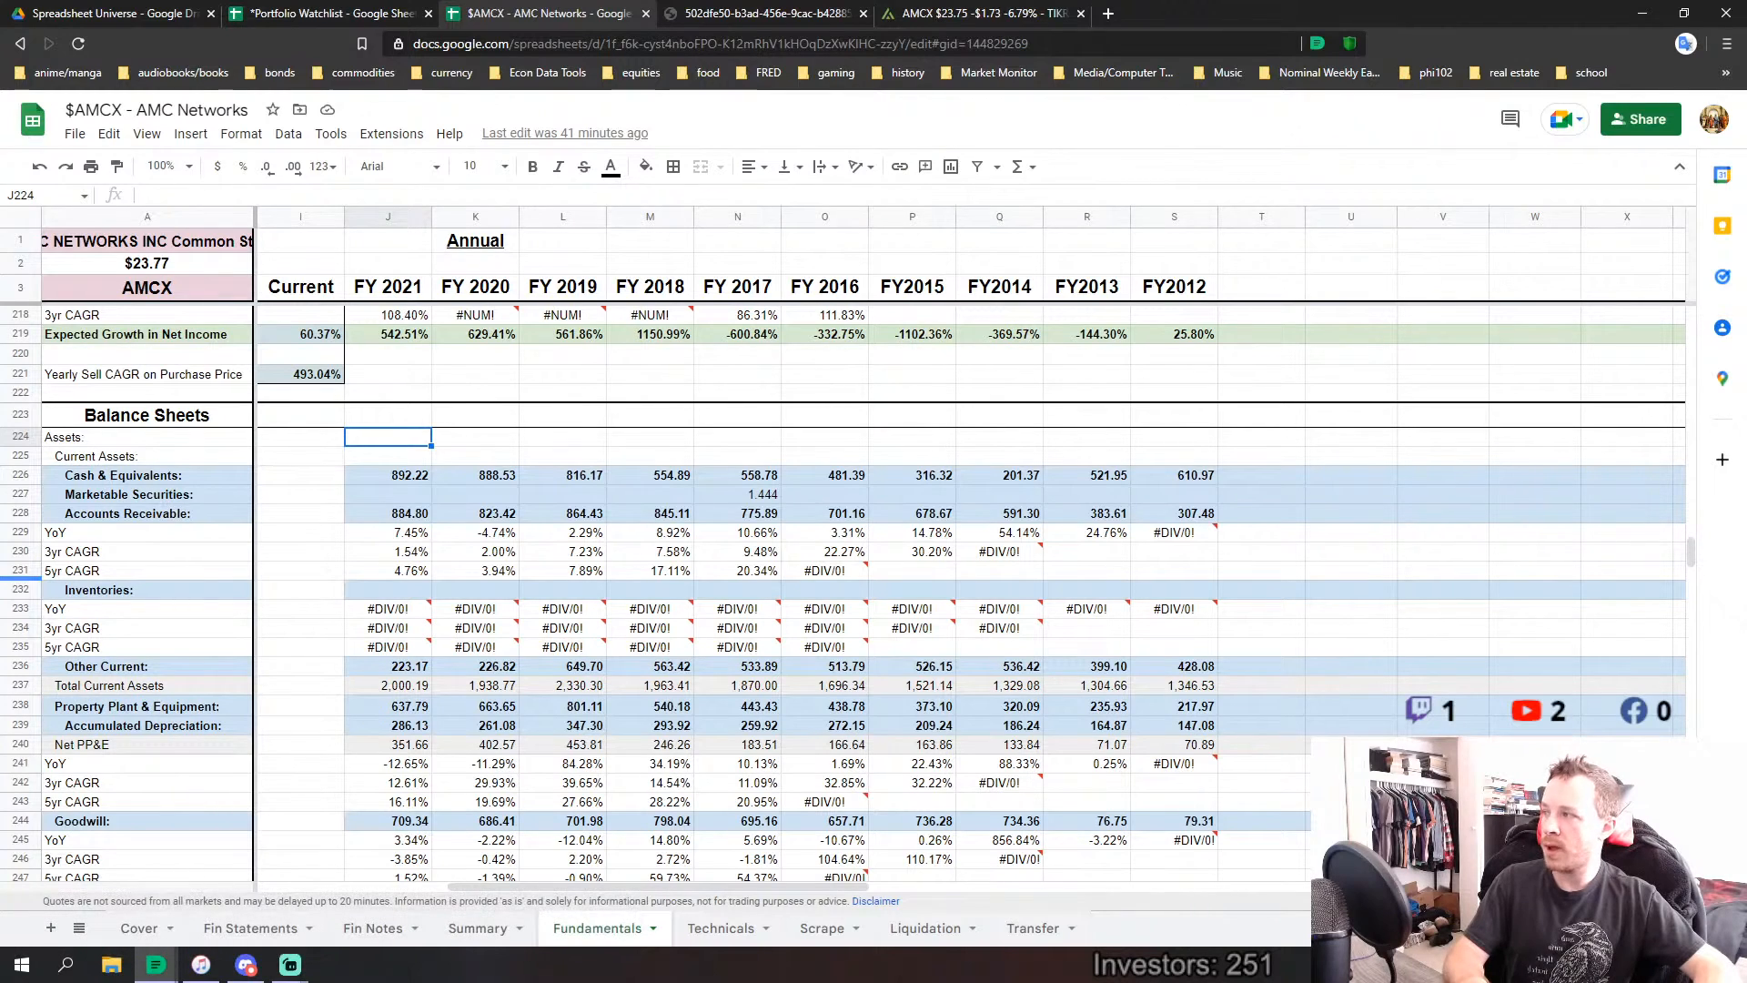
click(316, 457)
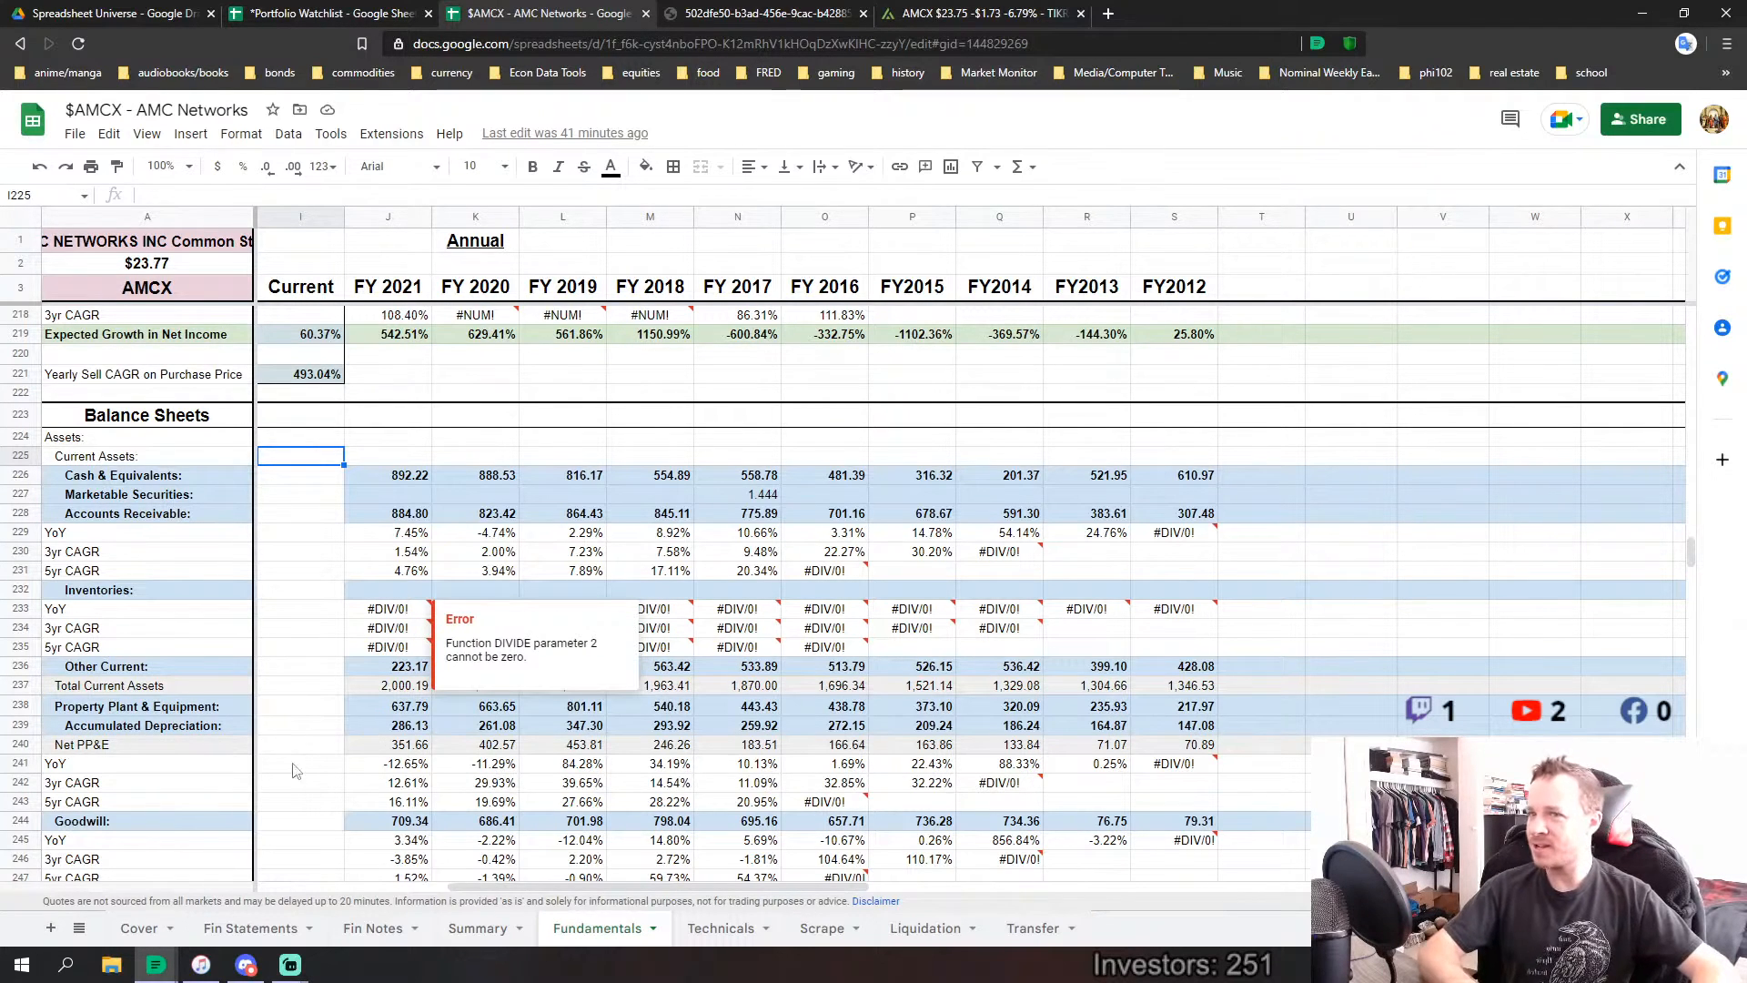
click(299, 709)
Examine Total Current Assets, comparing FY2012 to FY 2016 with FY 2017 to FY 2021.
scroll(305, 706, down, 2)
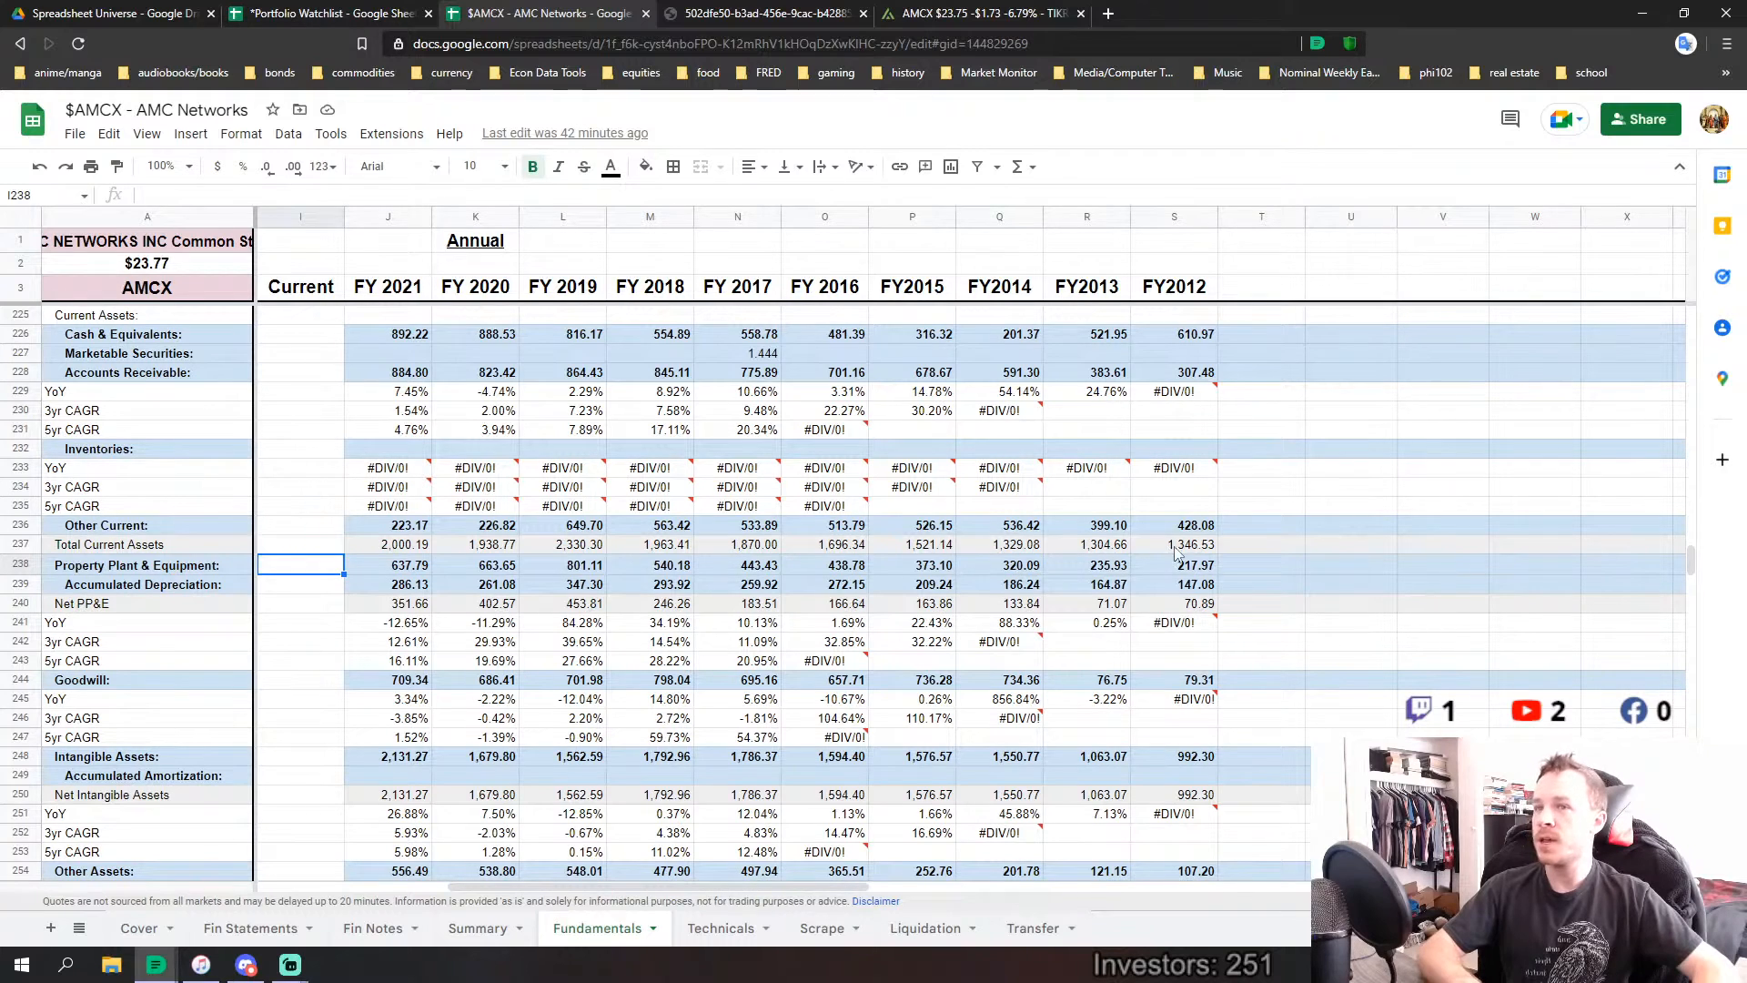
drag(1173, 545, 846, 550)
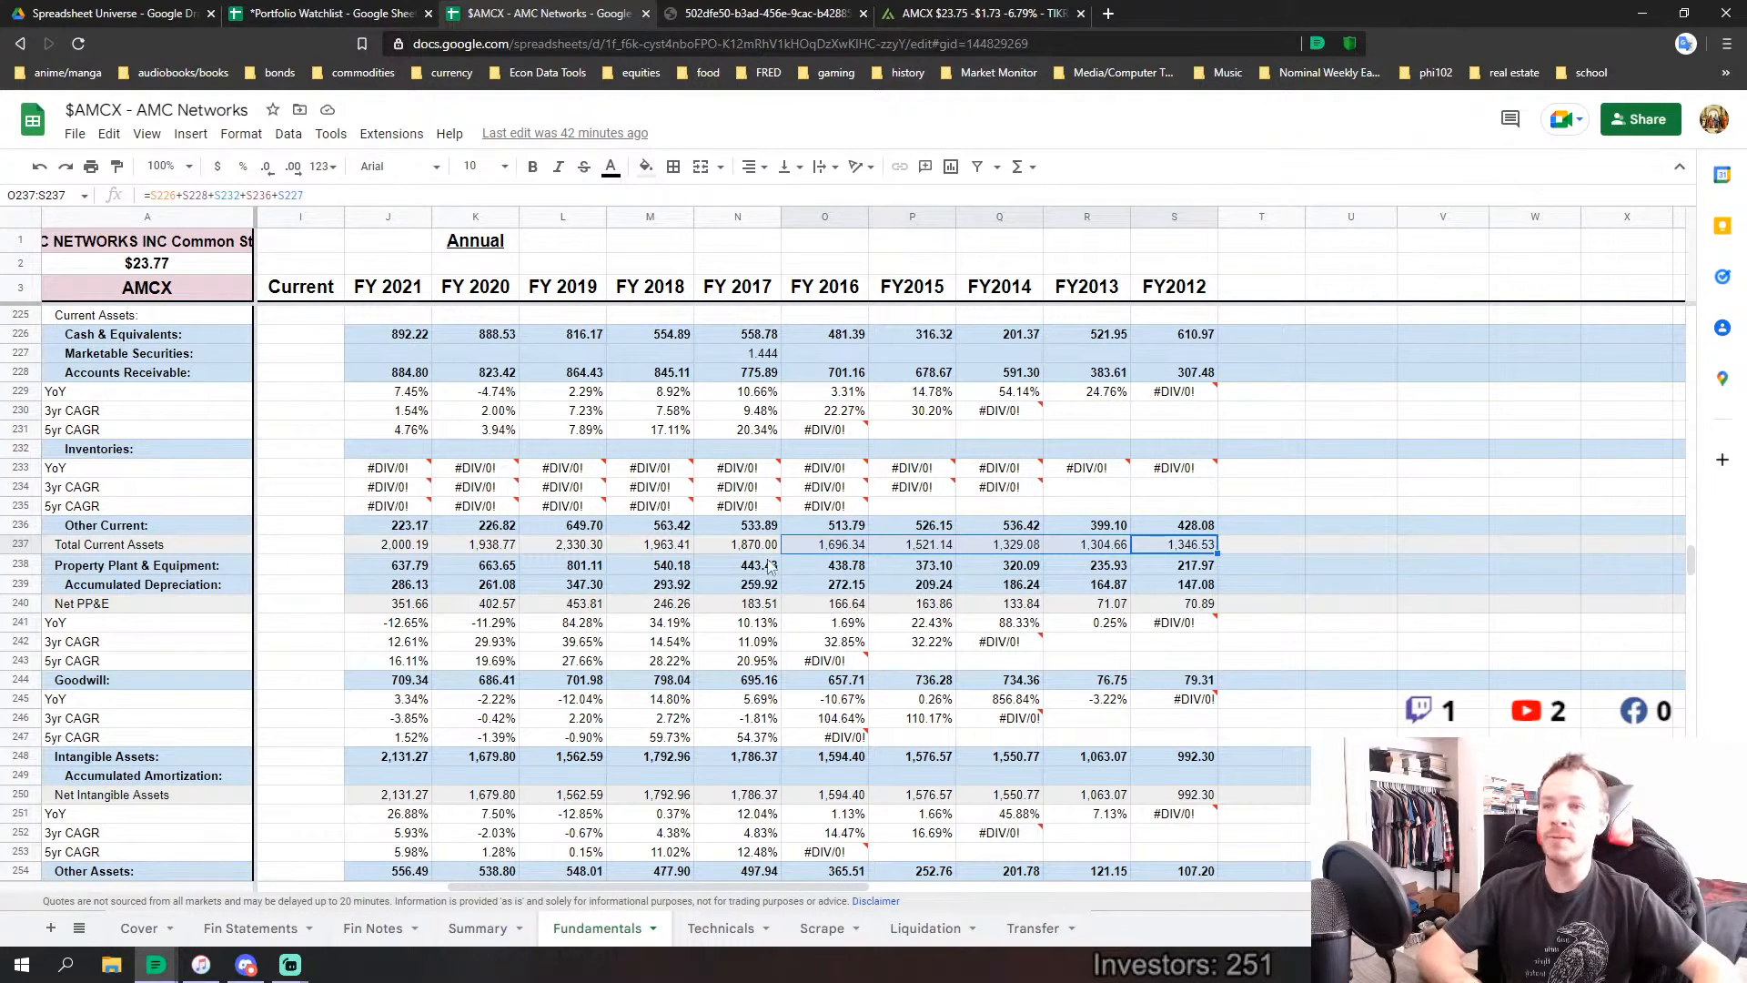
drag(760, 546, 417, 548)
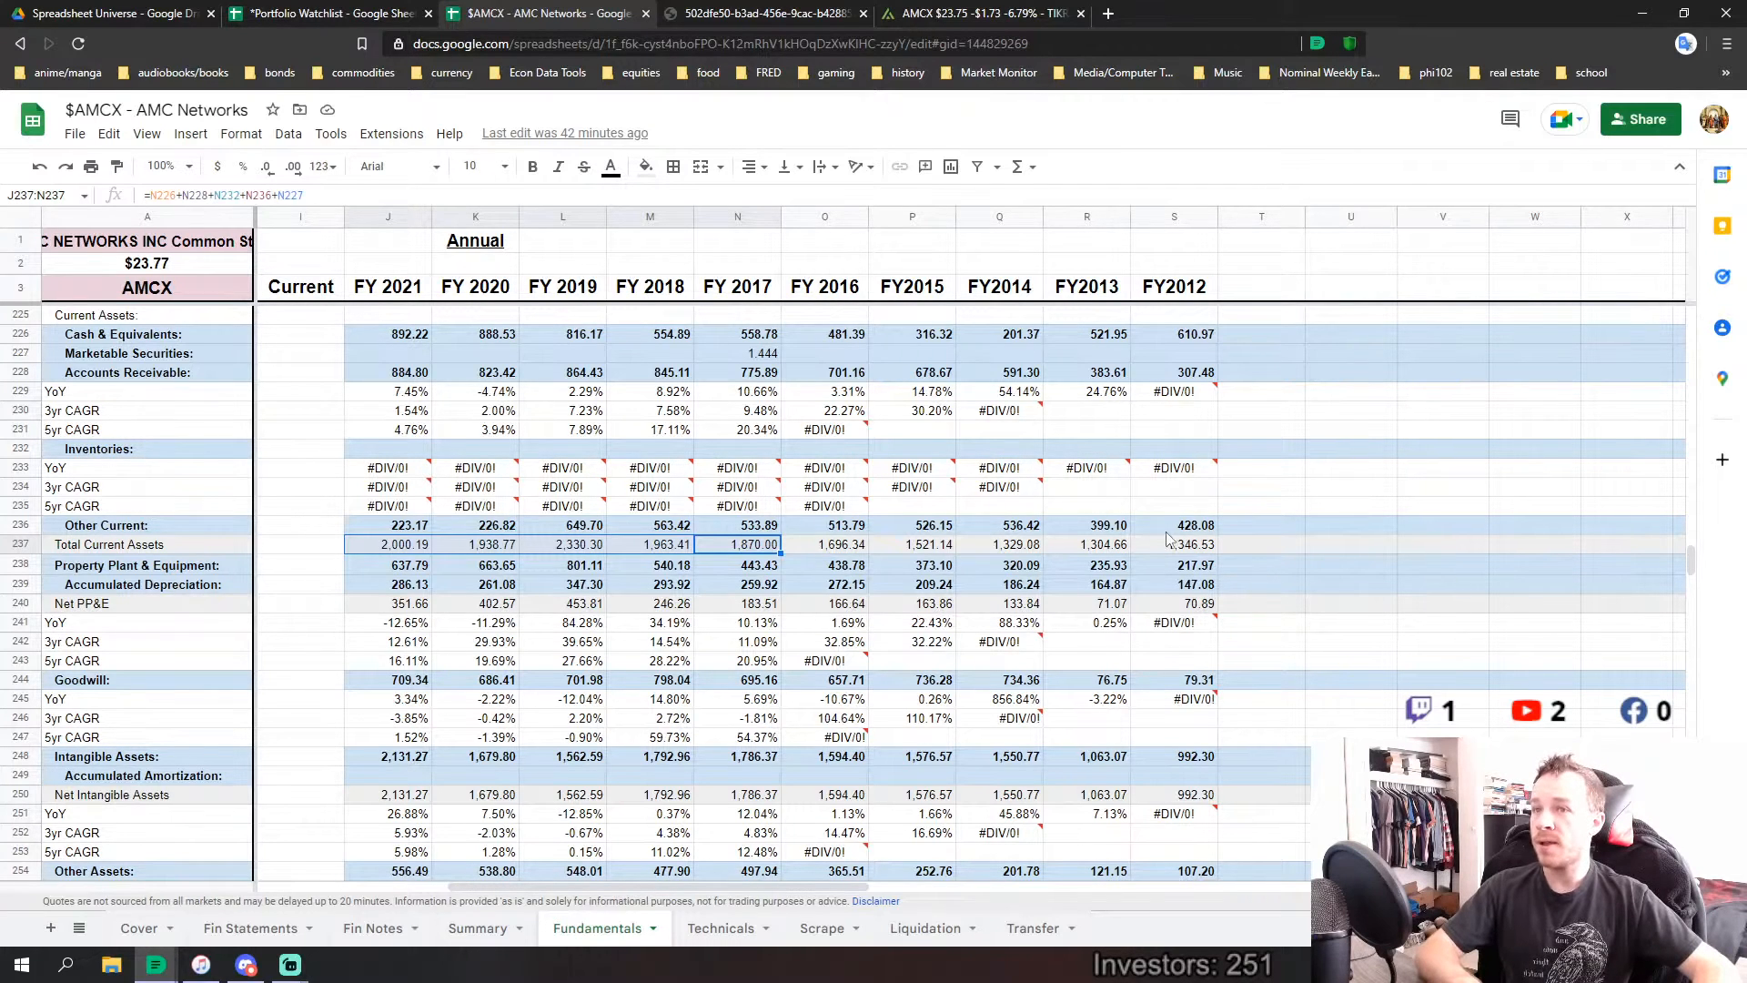
drag(1167, 538, 841, 555)
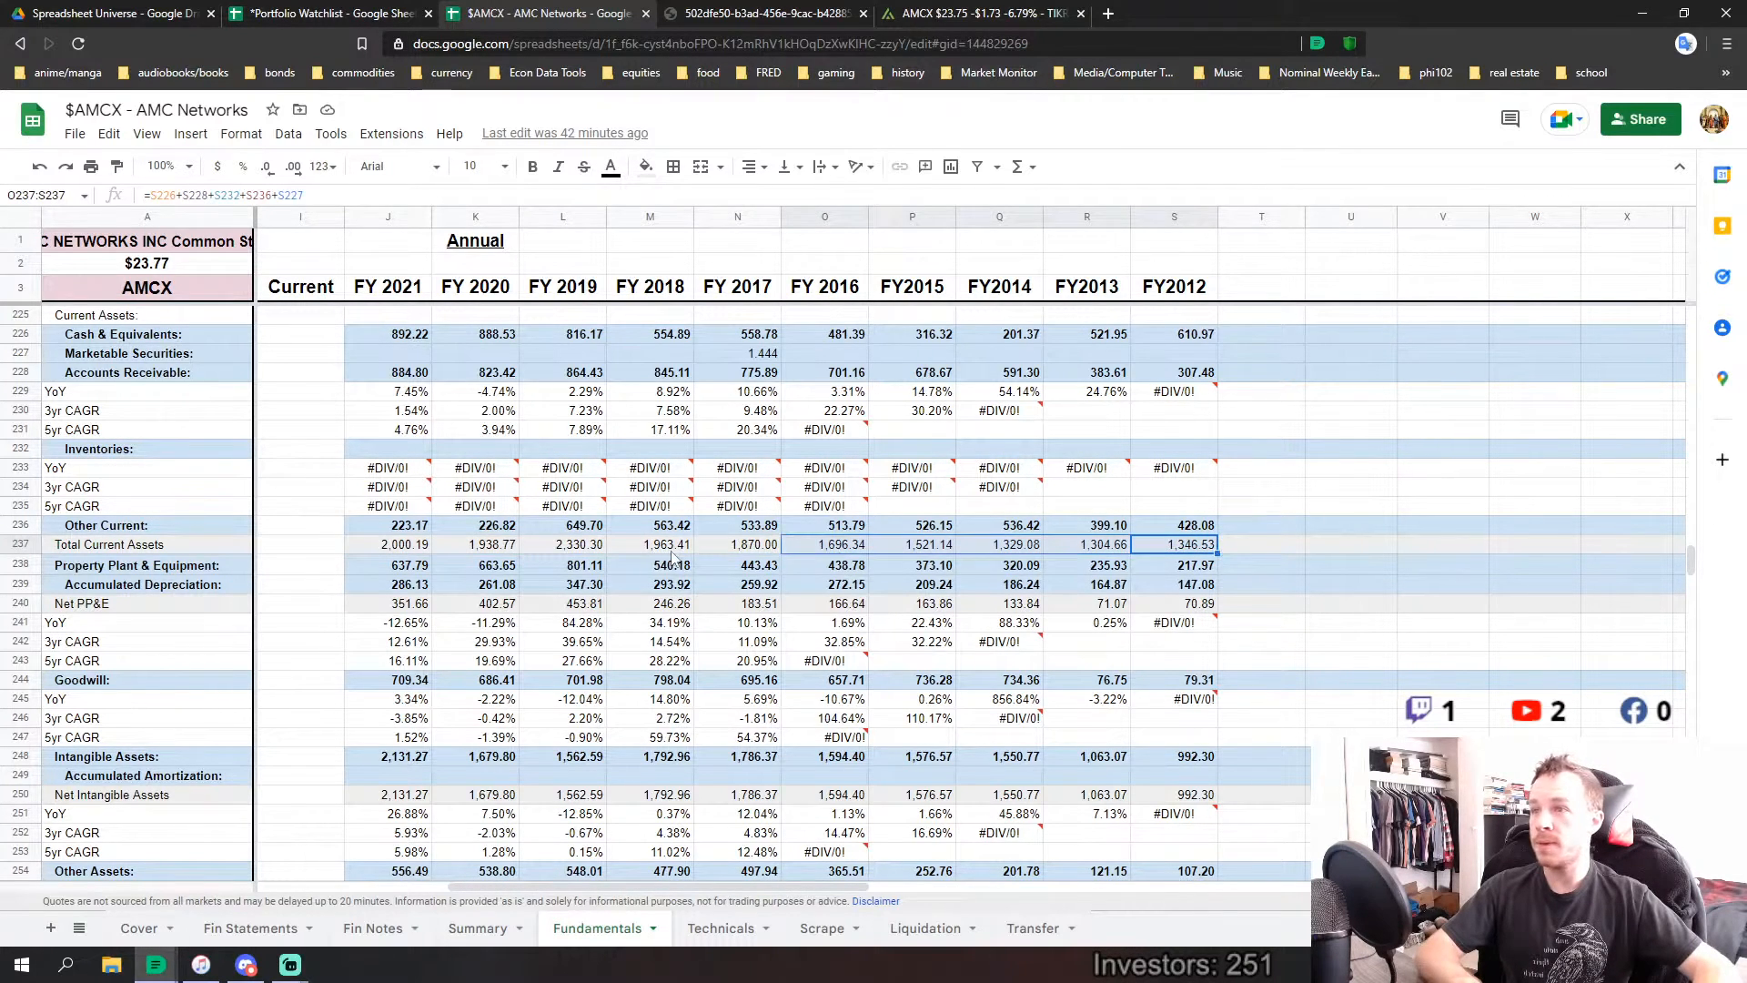
drag(728, 546, 391, 546)
Examine Total Current Liabilities, comparing FY2012 to FY 2016 with FY 2017 to FY 2021.
scroll(643, 585, down, 6)
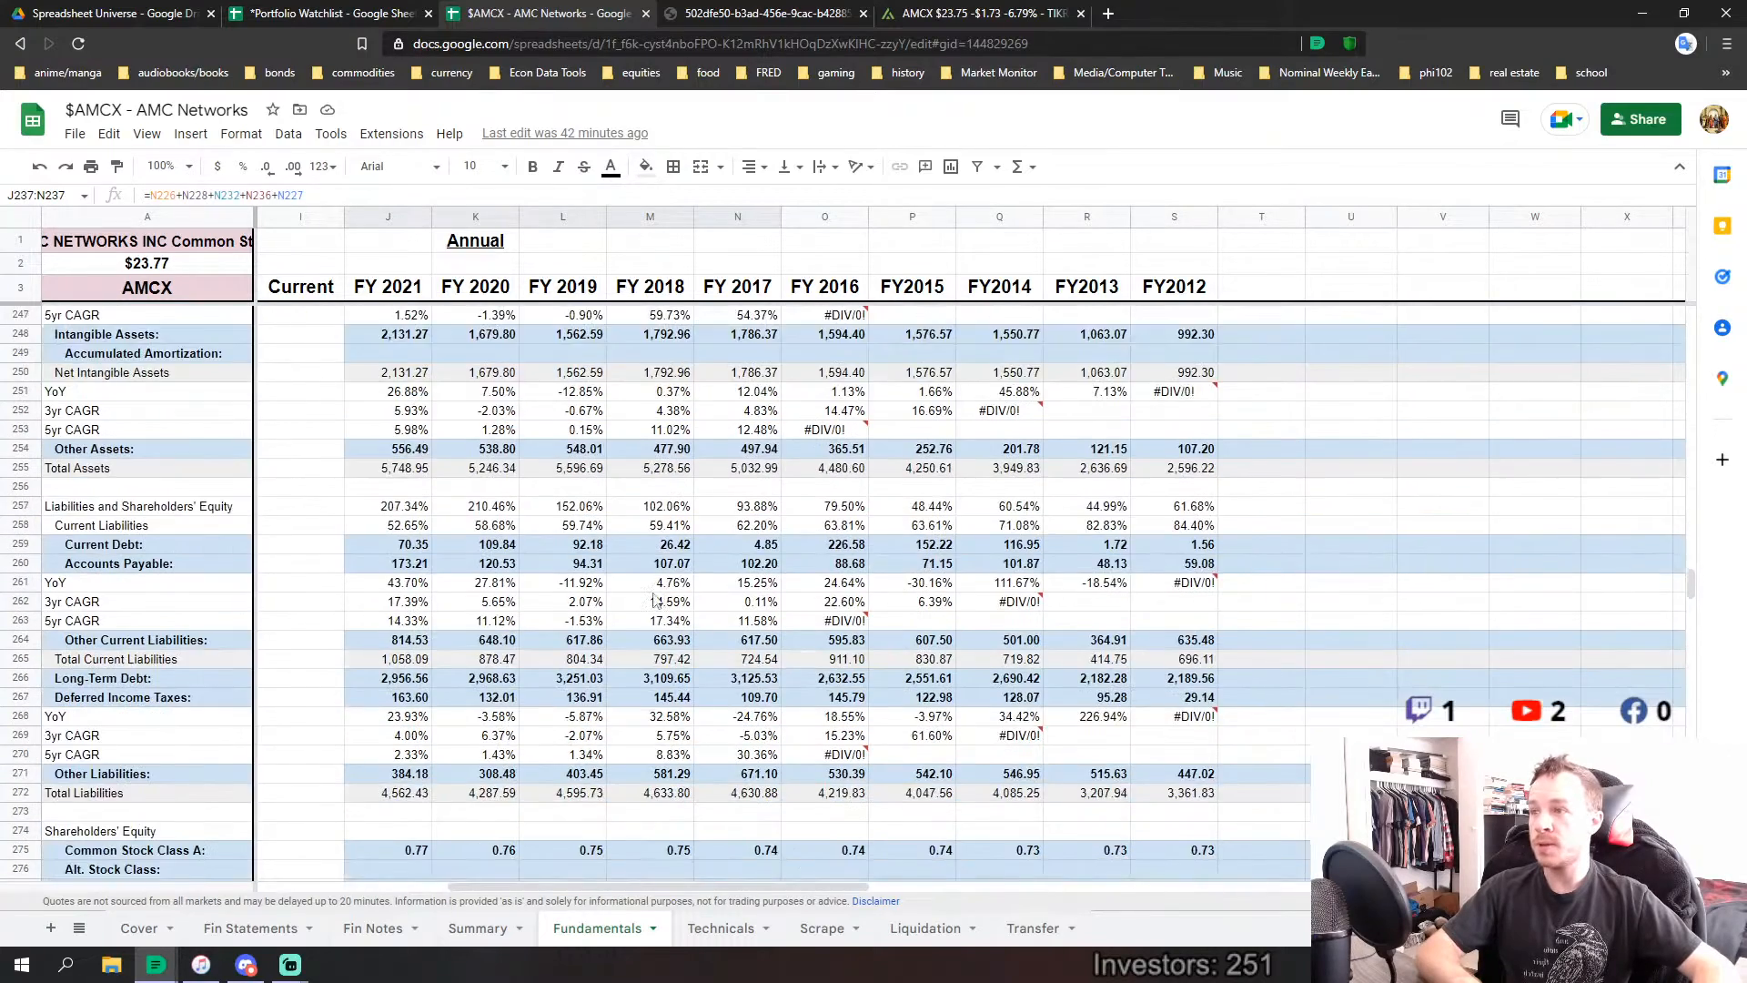
scroll(926, 590, up, 1)
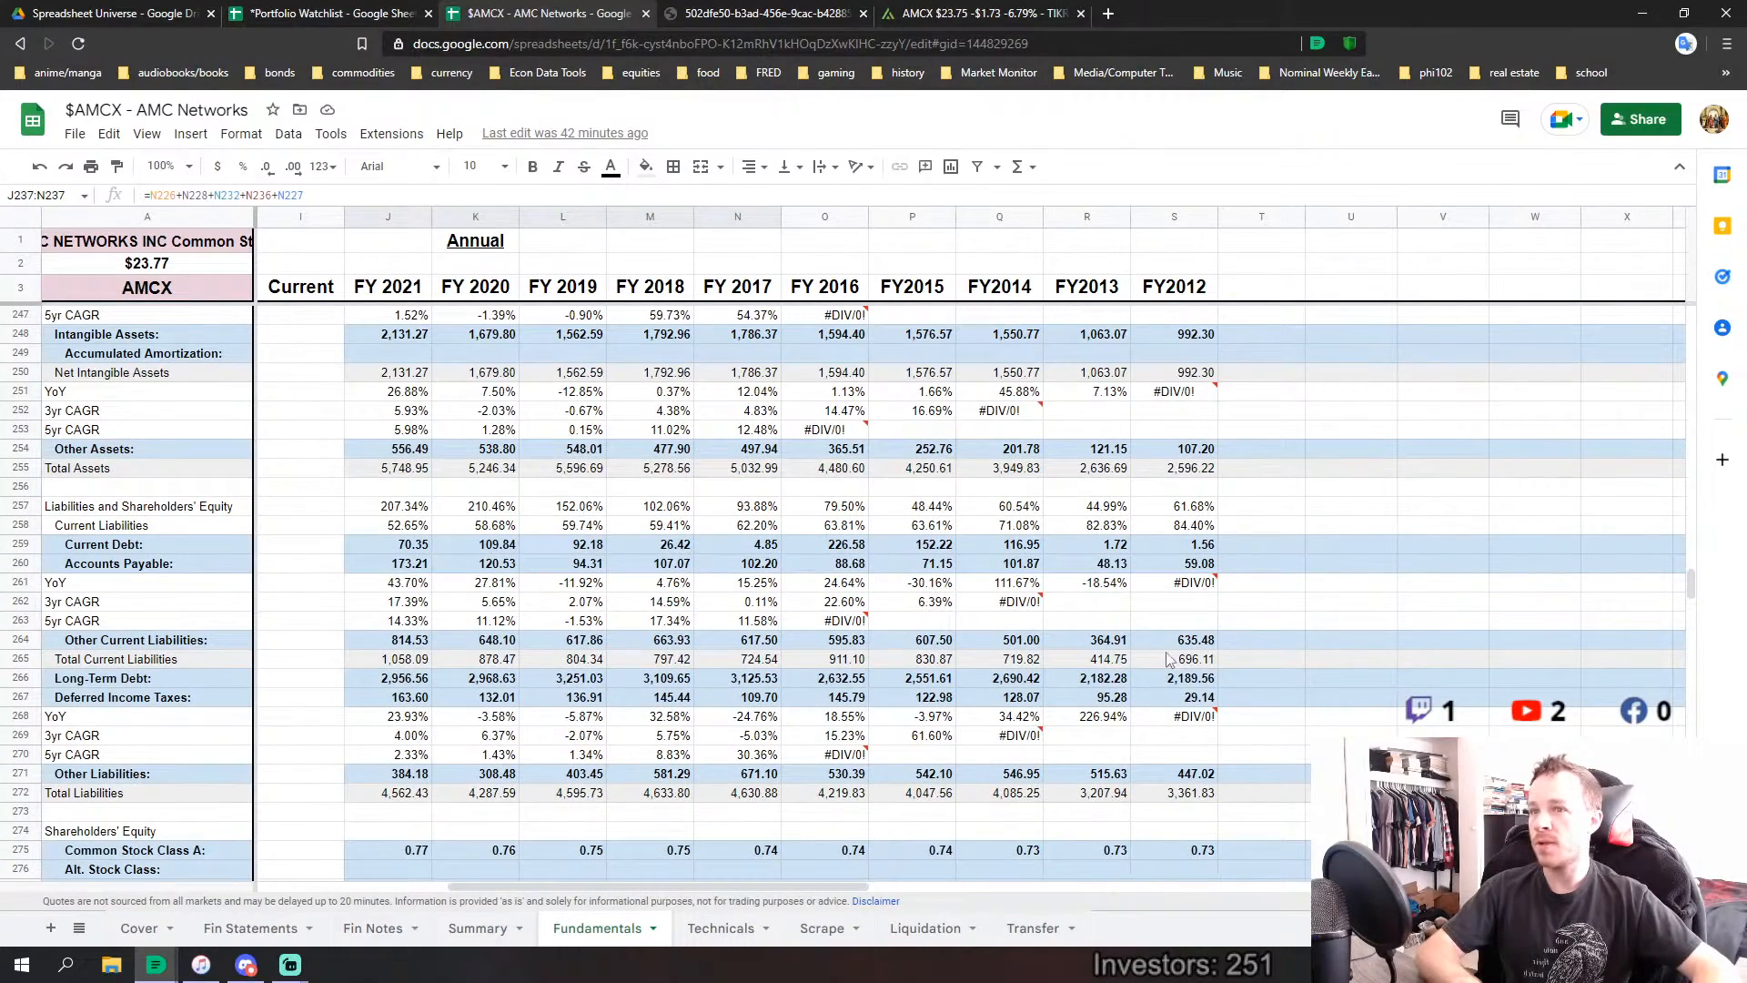
drag(1183, 660, 839, 669)
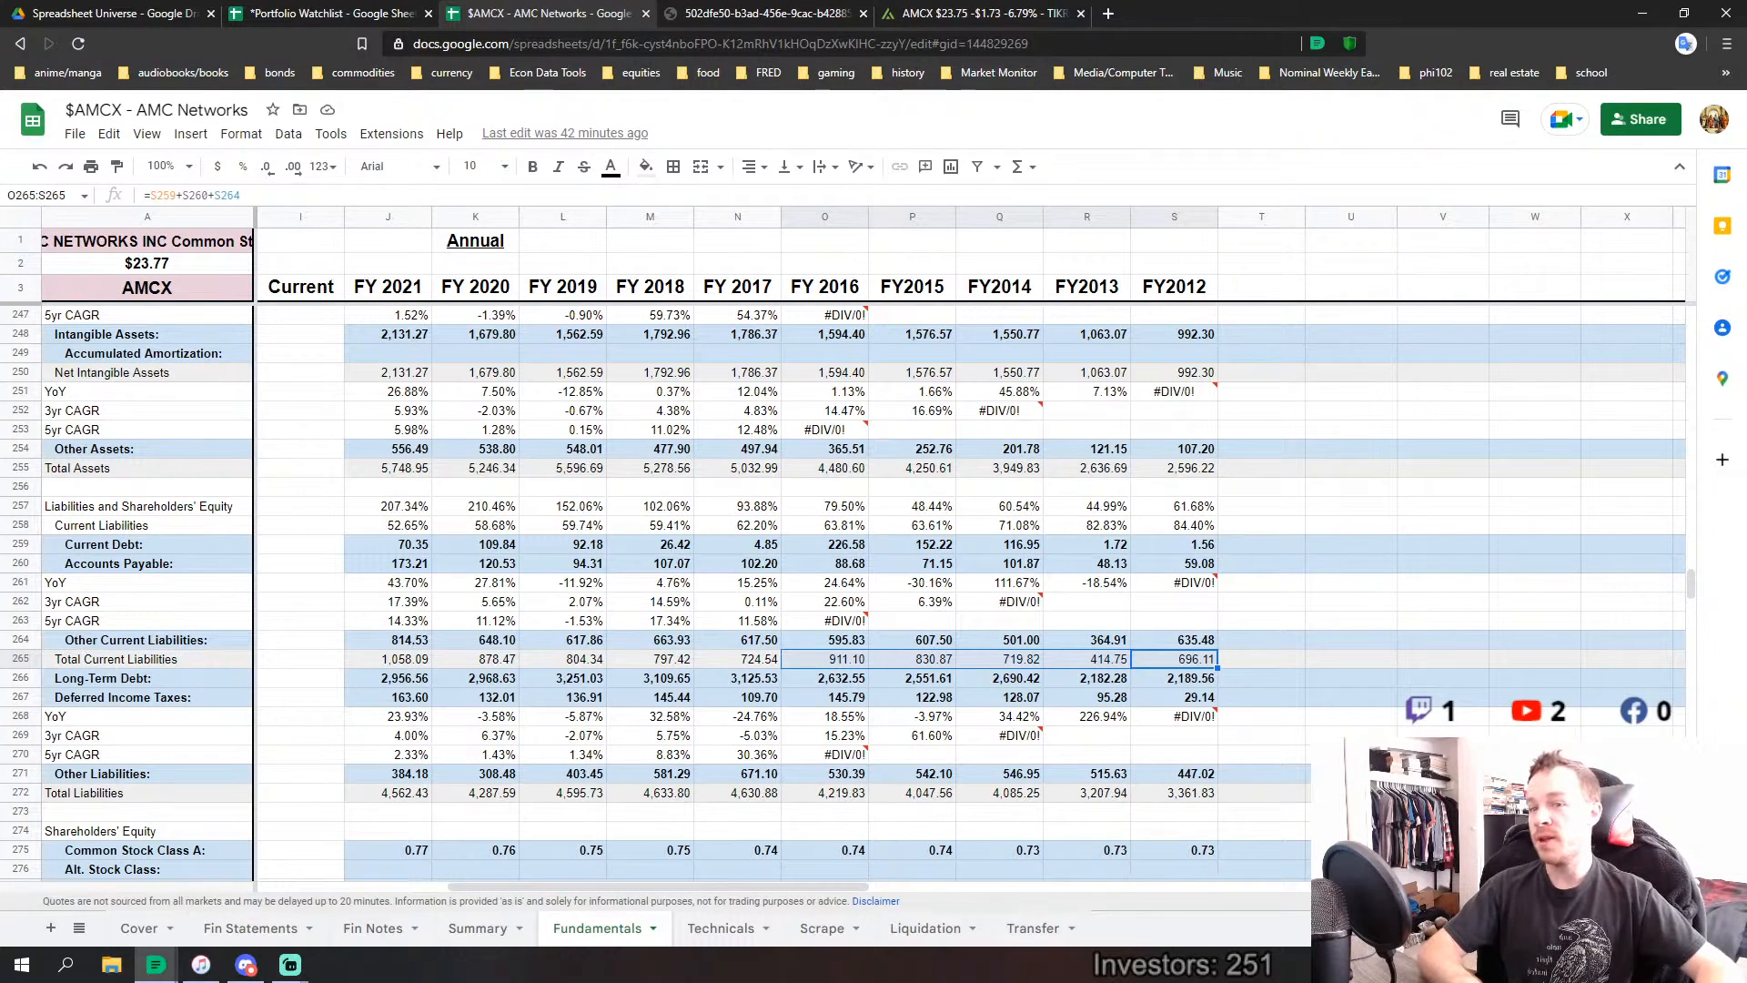
drag(735, 661, 392, 661)
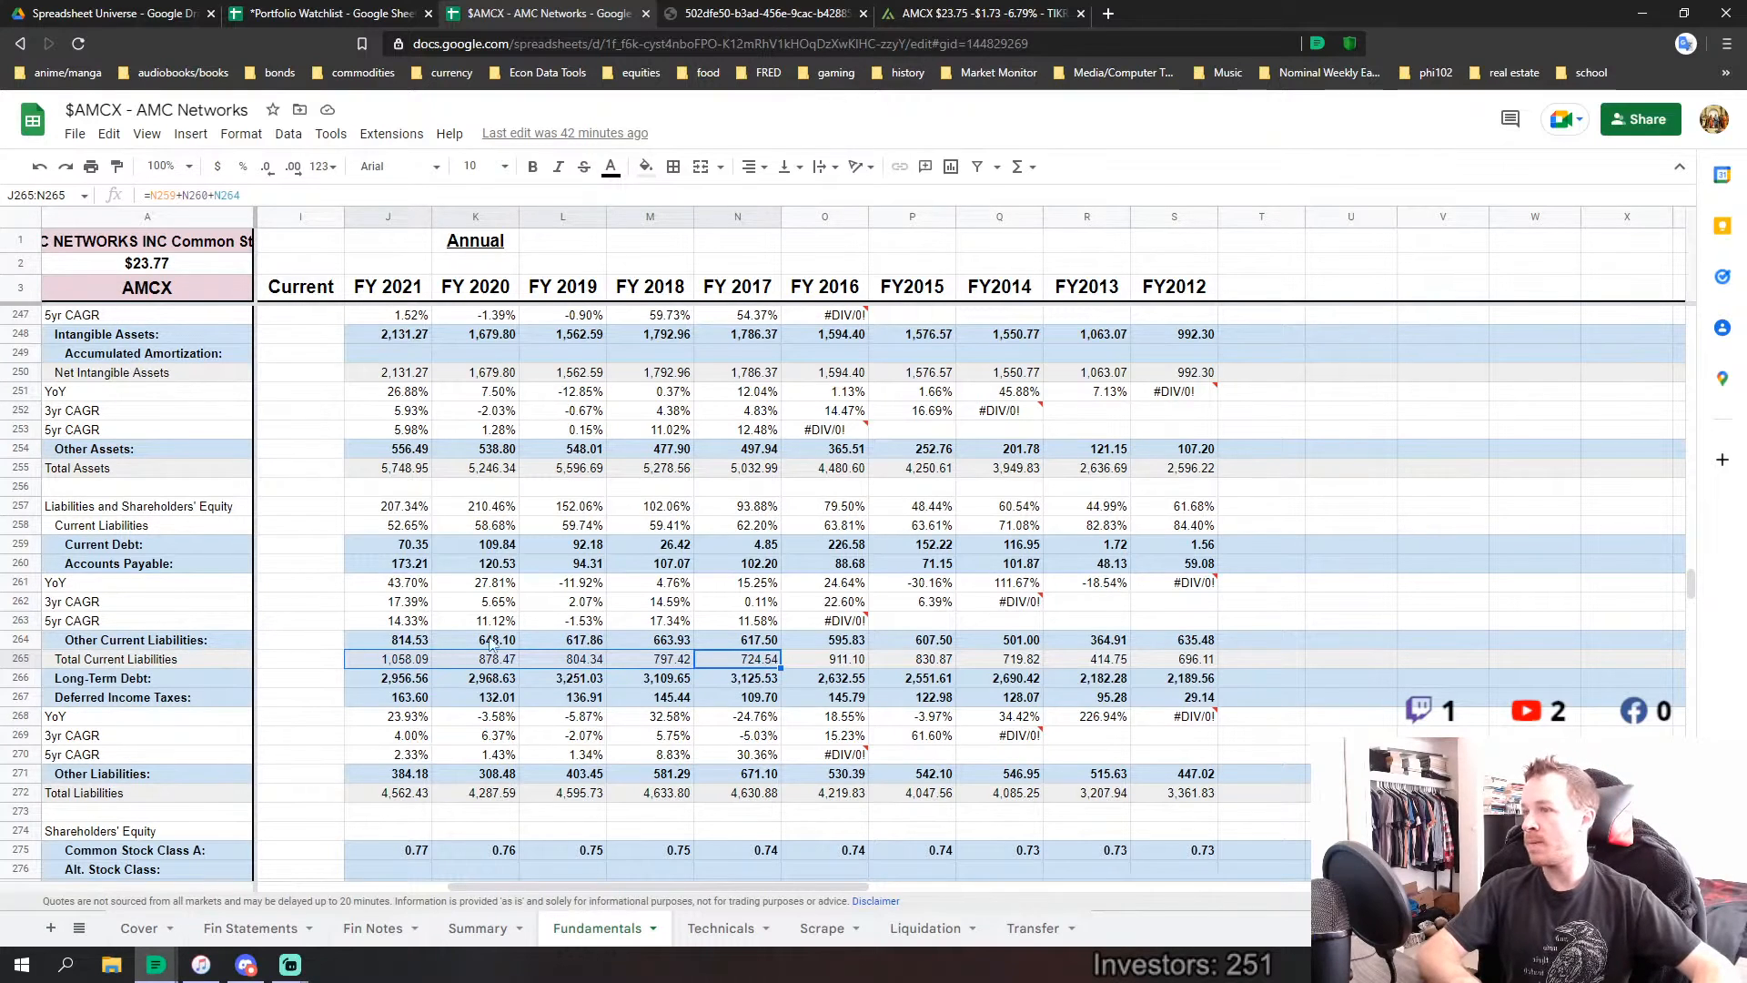
Compare FY 2021 Total Current Liabilities with Total Current Assets for the same year.
click(405, 661)
scroll(414, 592, up, 3)
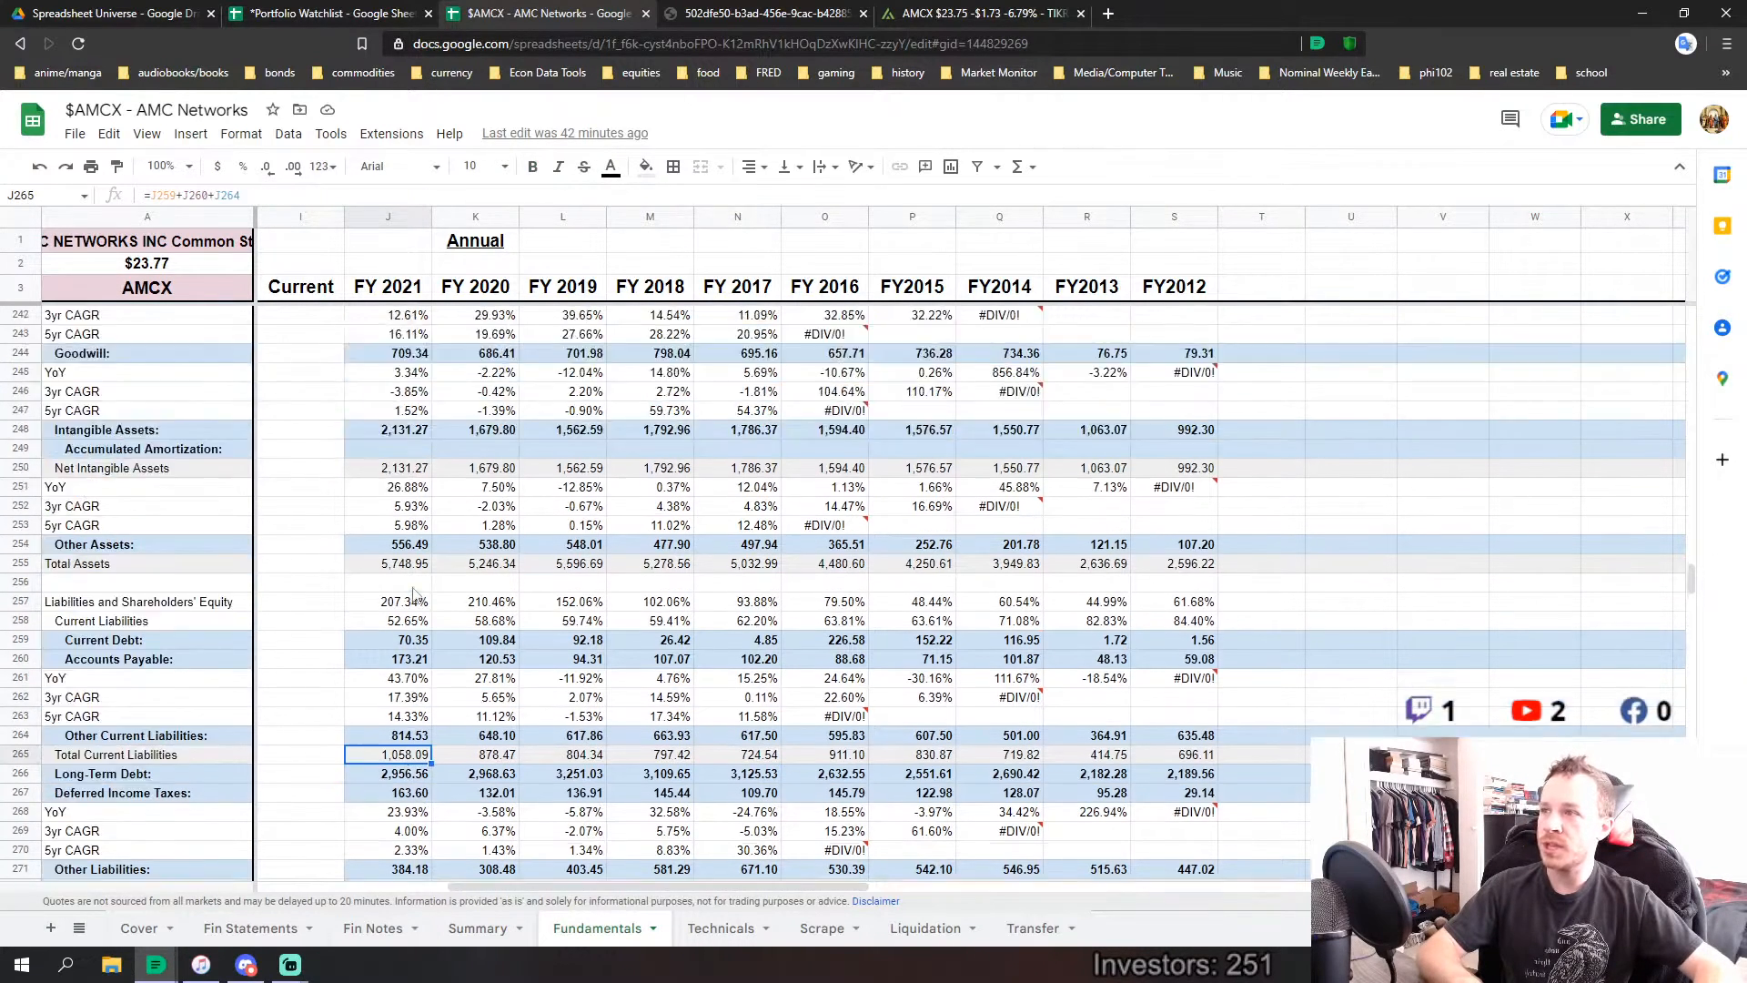
scroll(400, 560, up, 1)
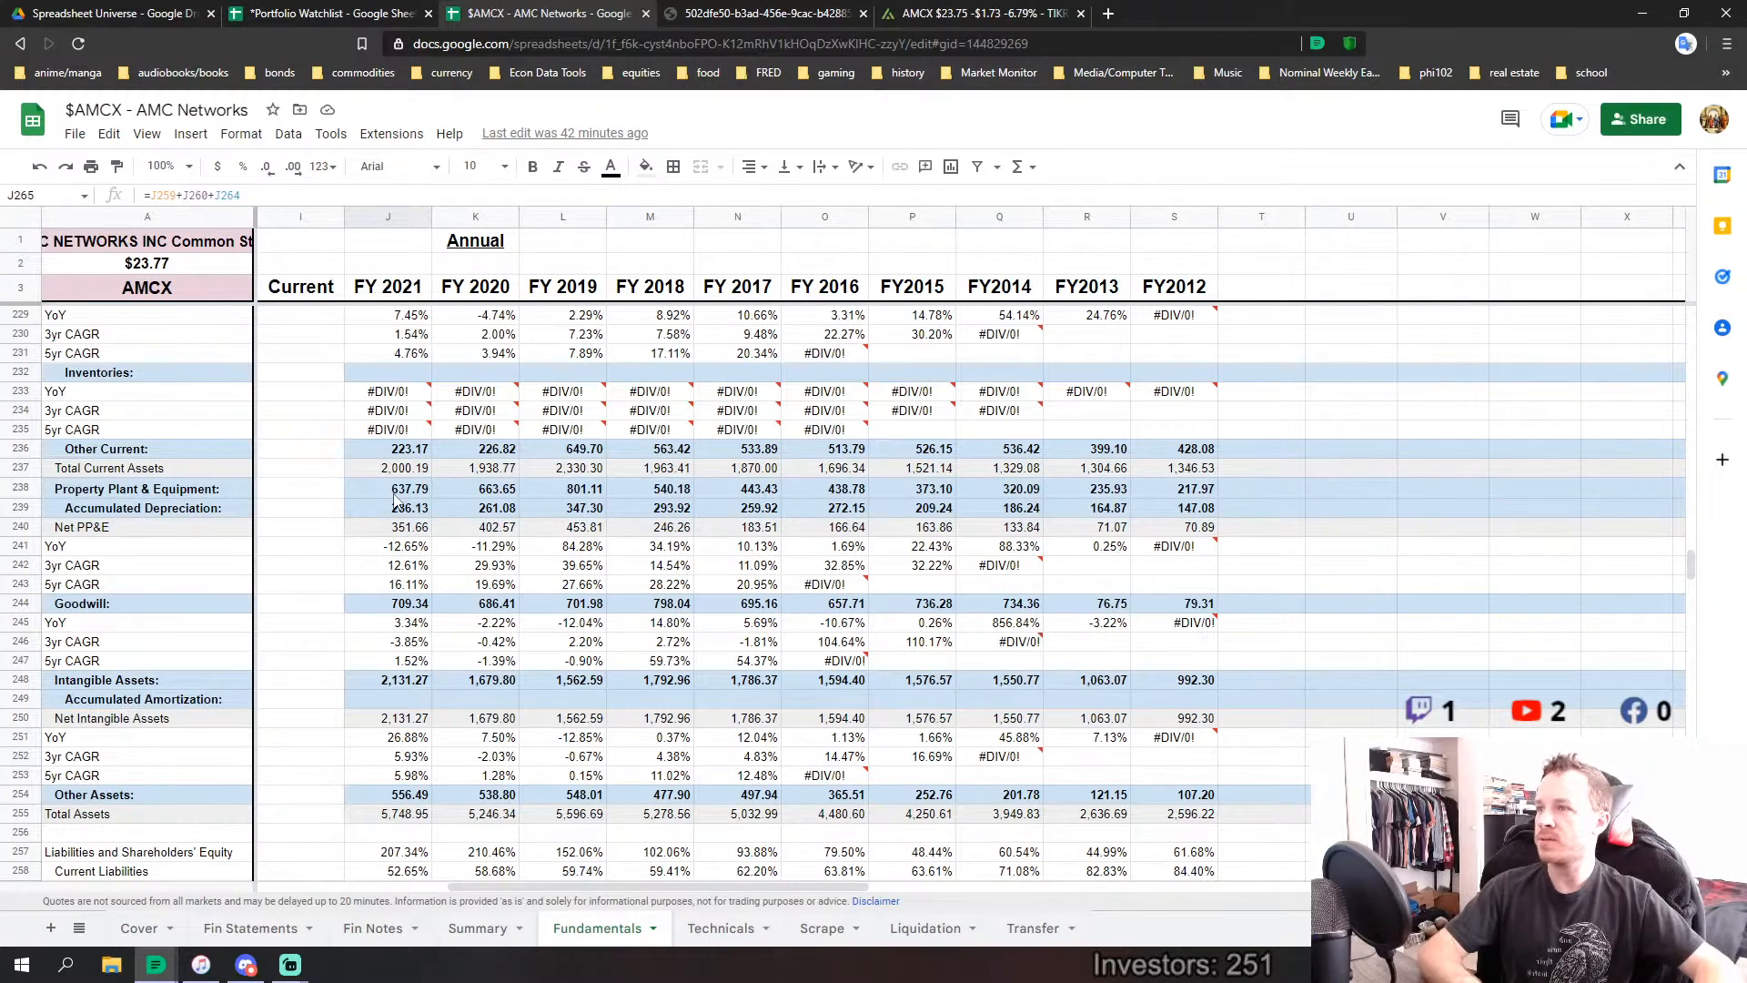
Review FY 2021 Long-Term Debt among the liabilities, and compare the row's FY2012 to FY 2016 figures with FY 2017 to FY 2021.
scroll(582, 641, down, 5)
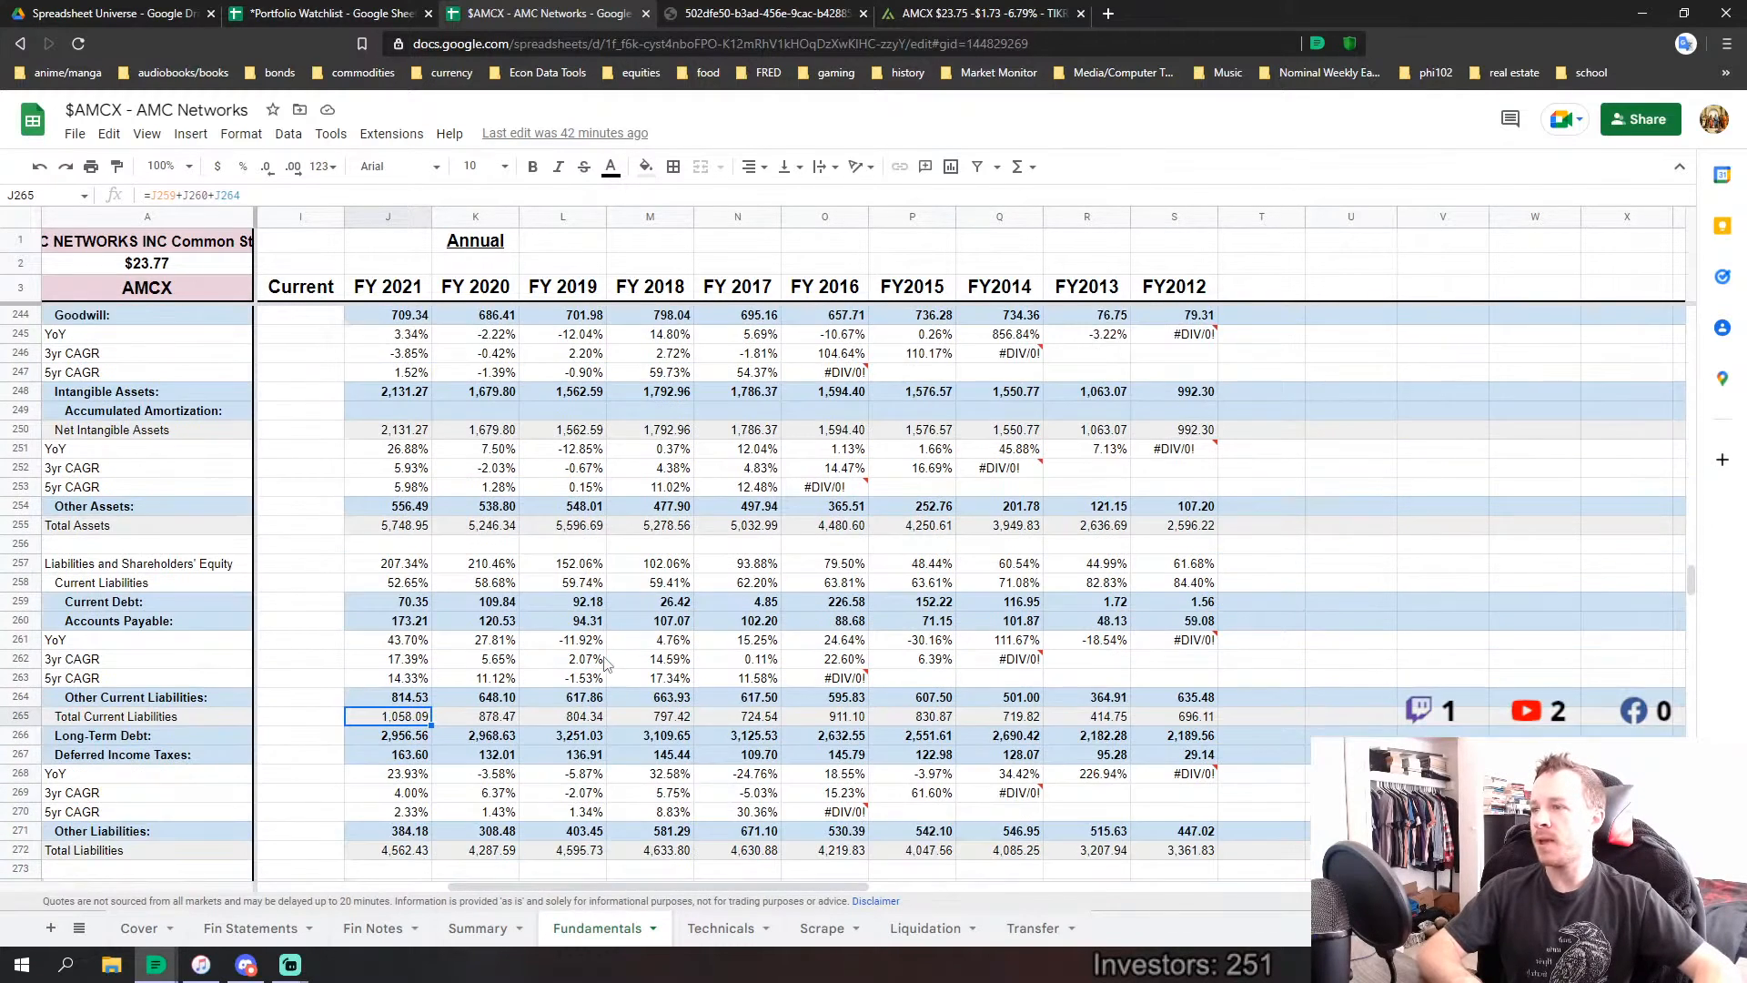
scroll(607, 664, down, 1)
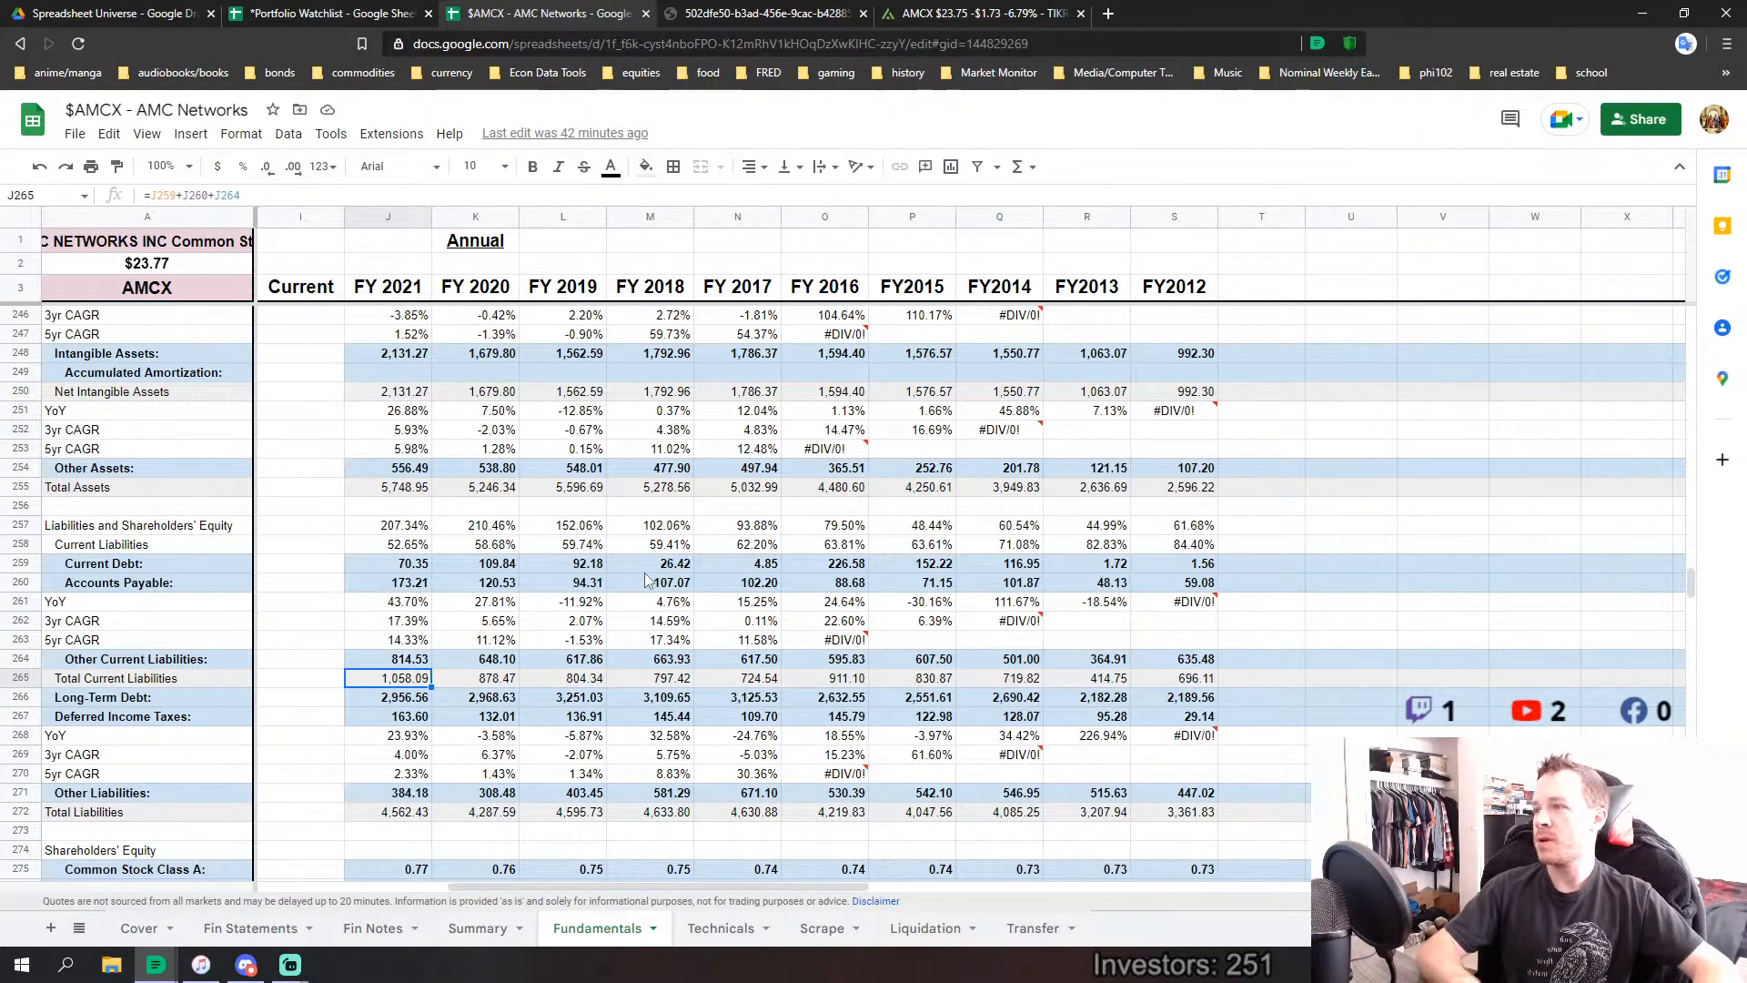
scroll(482, 626, down, 2)
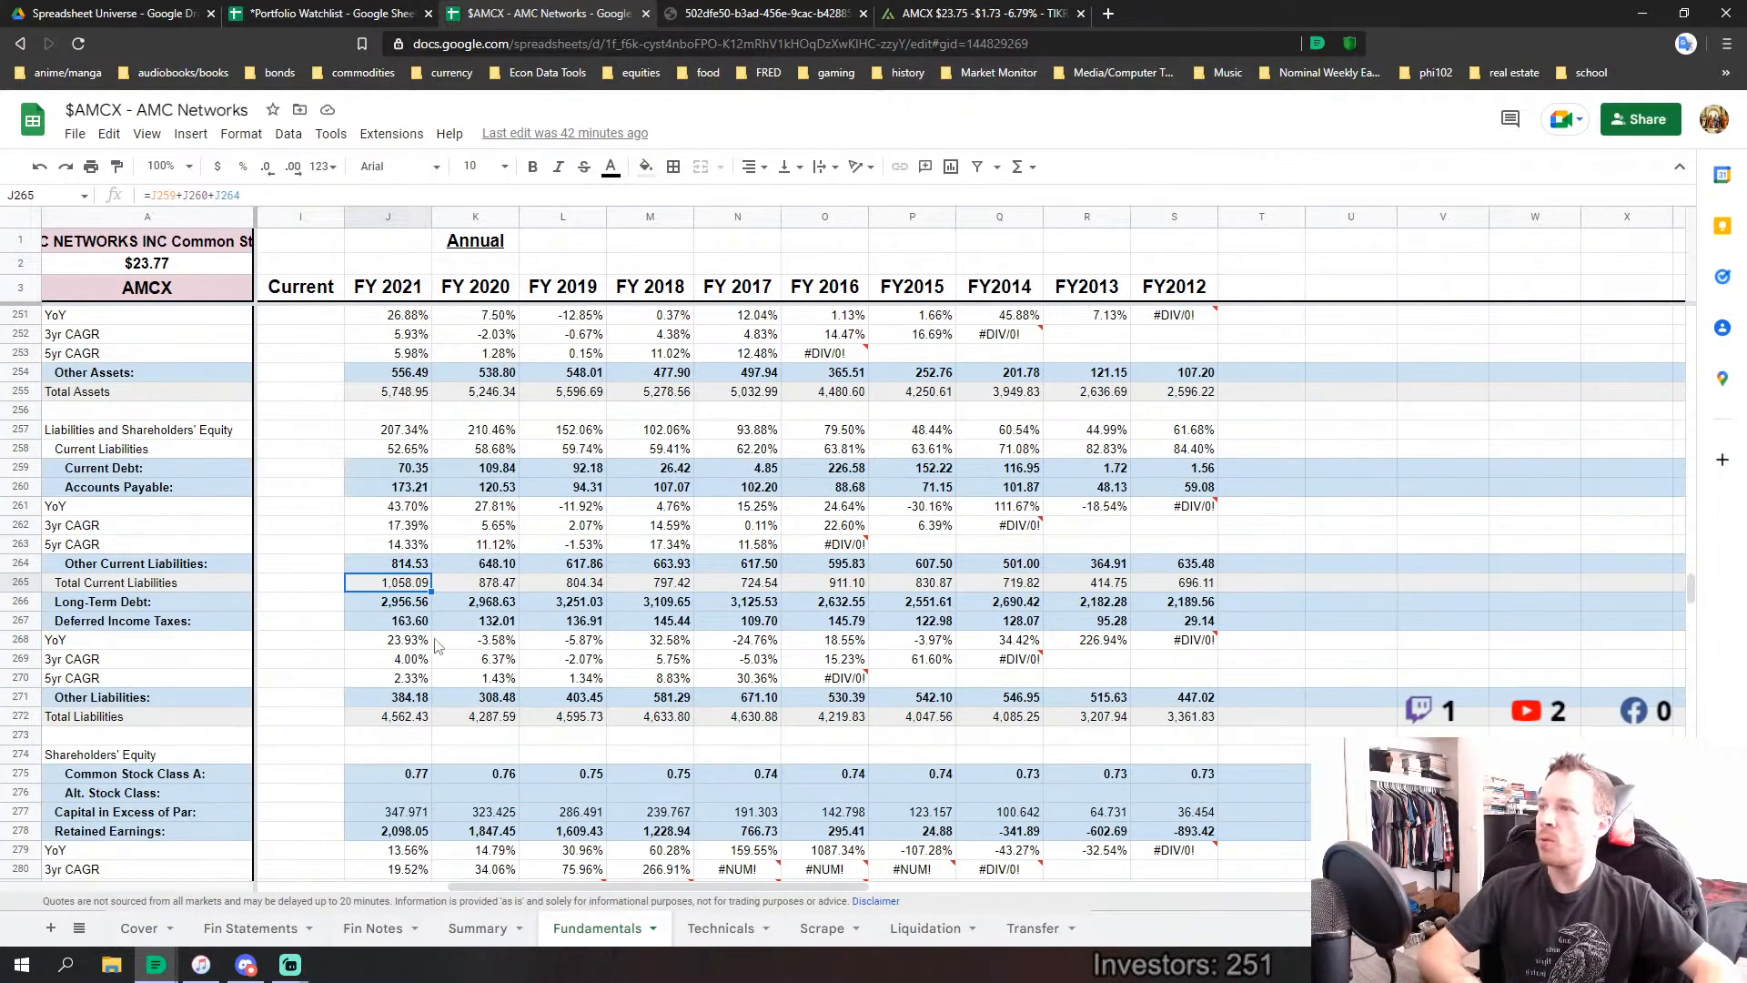
scroll(519, 661, up, 3)
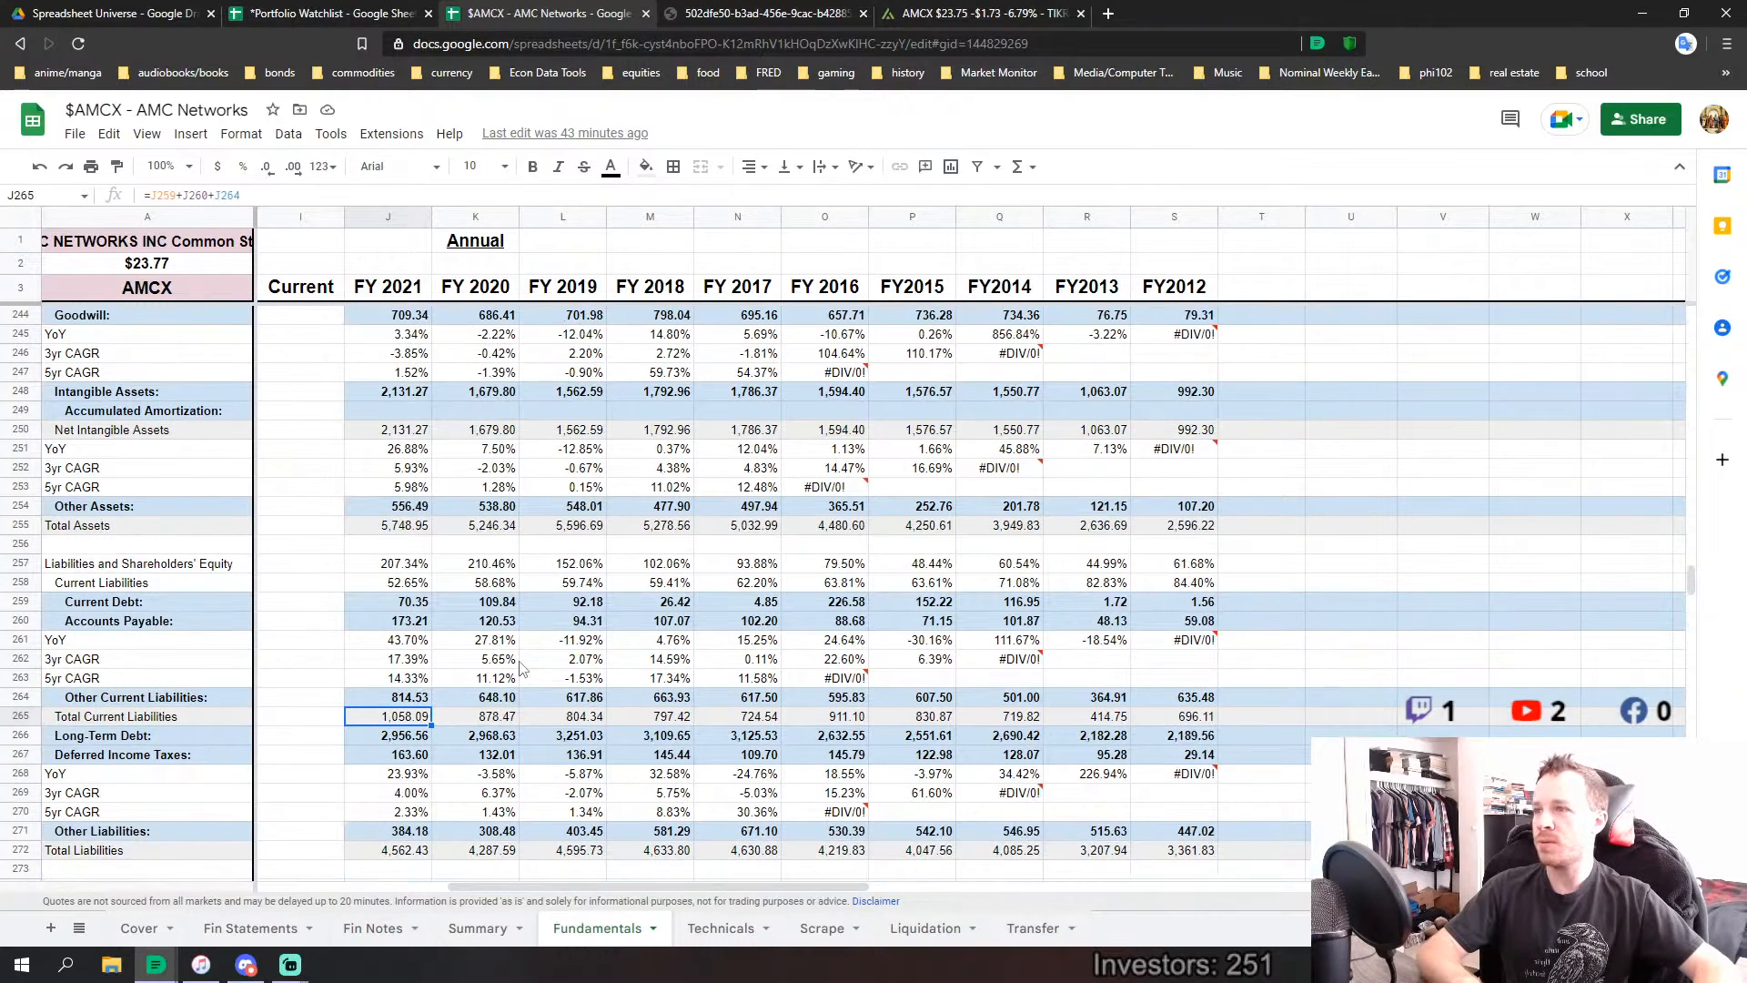
scroll(521, 668, down, 2)
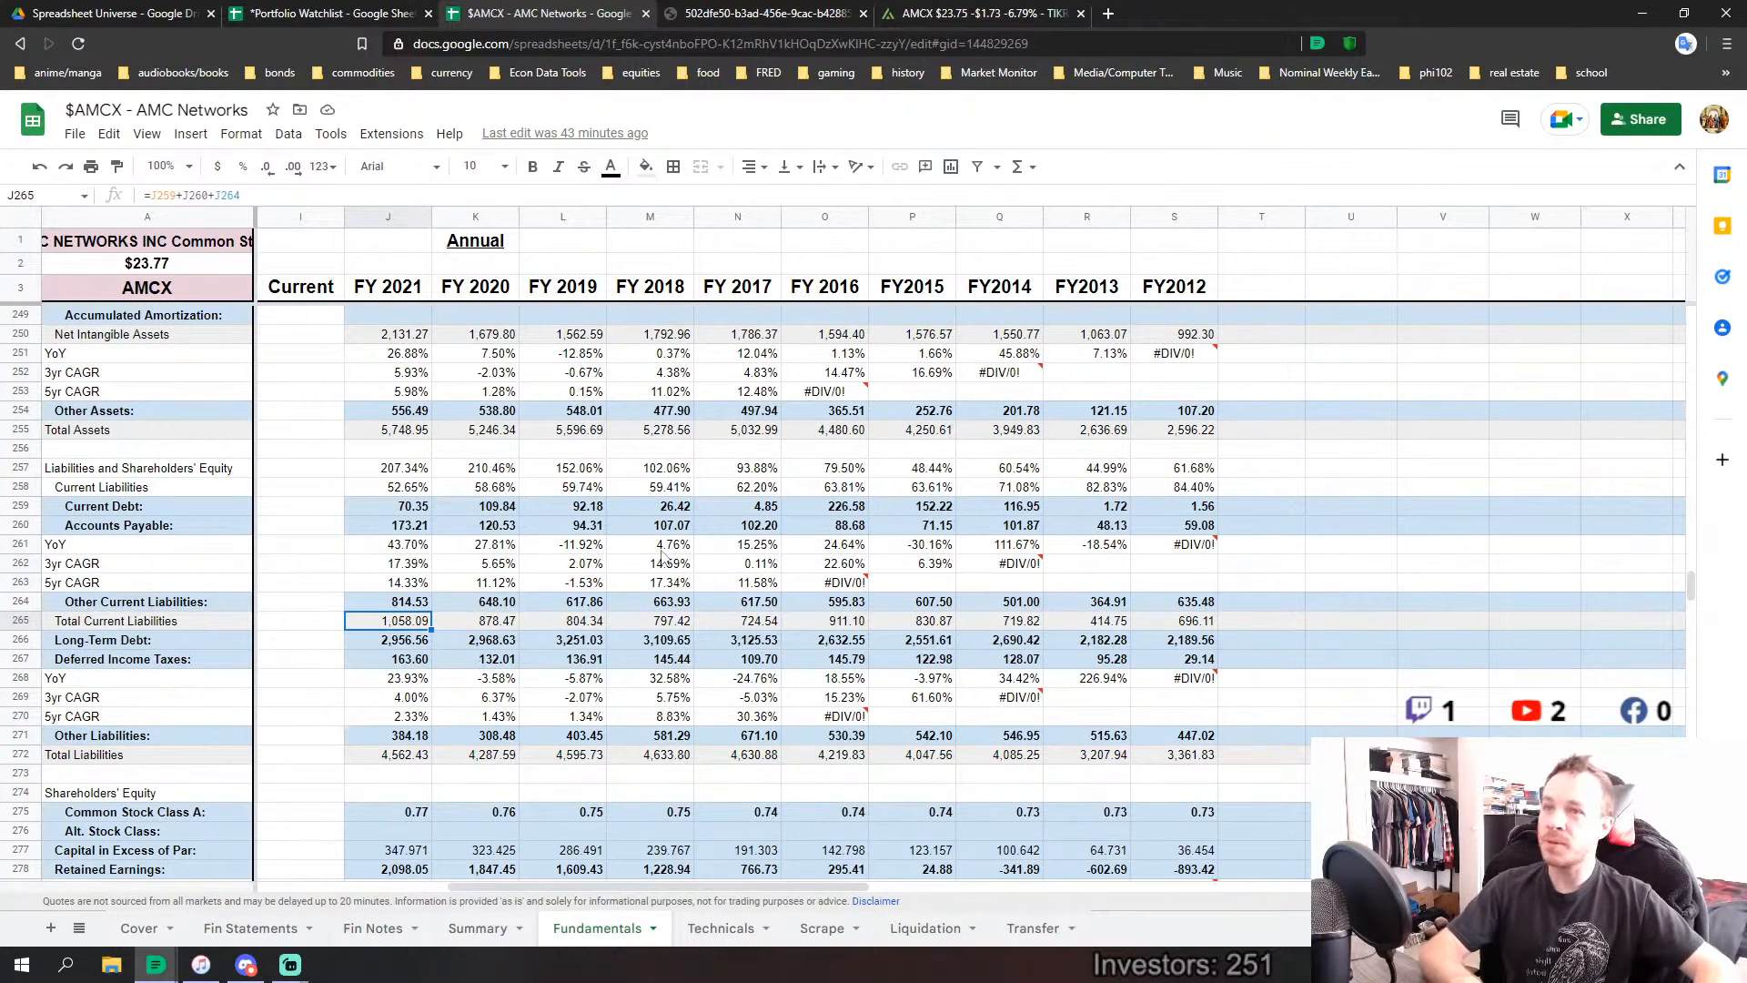
click(400, 643)
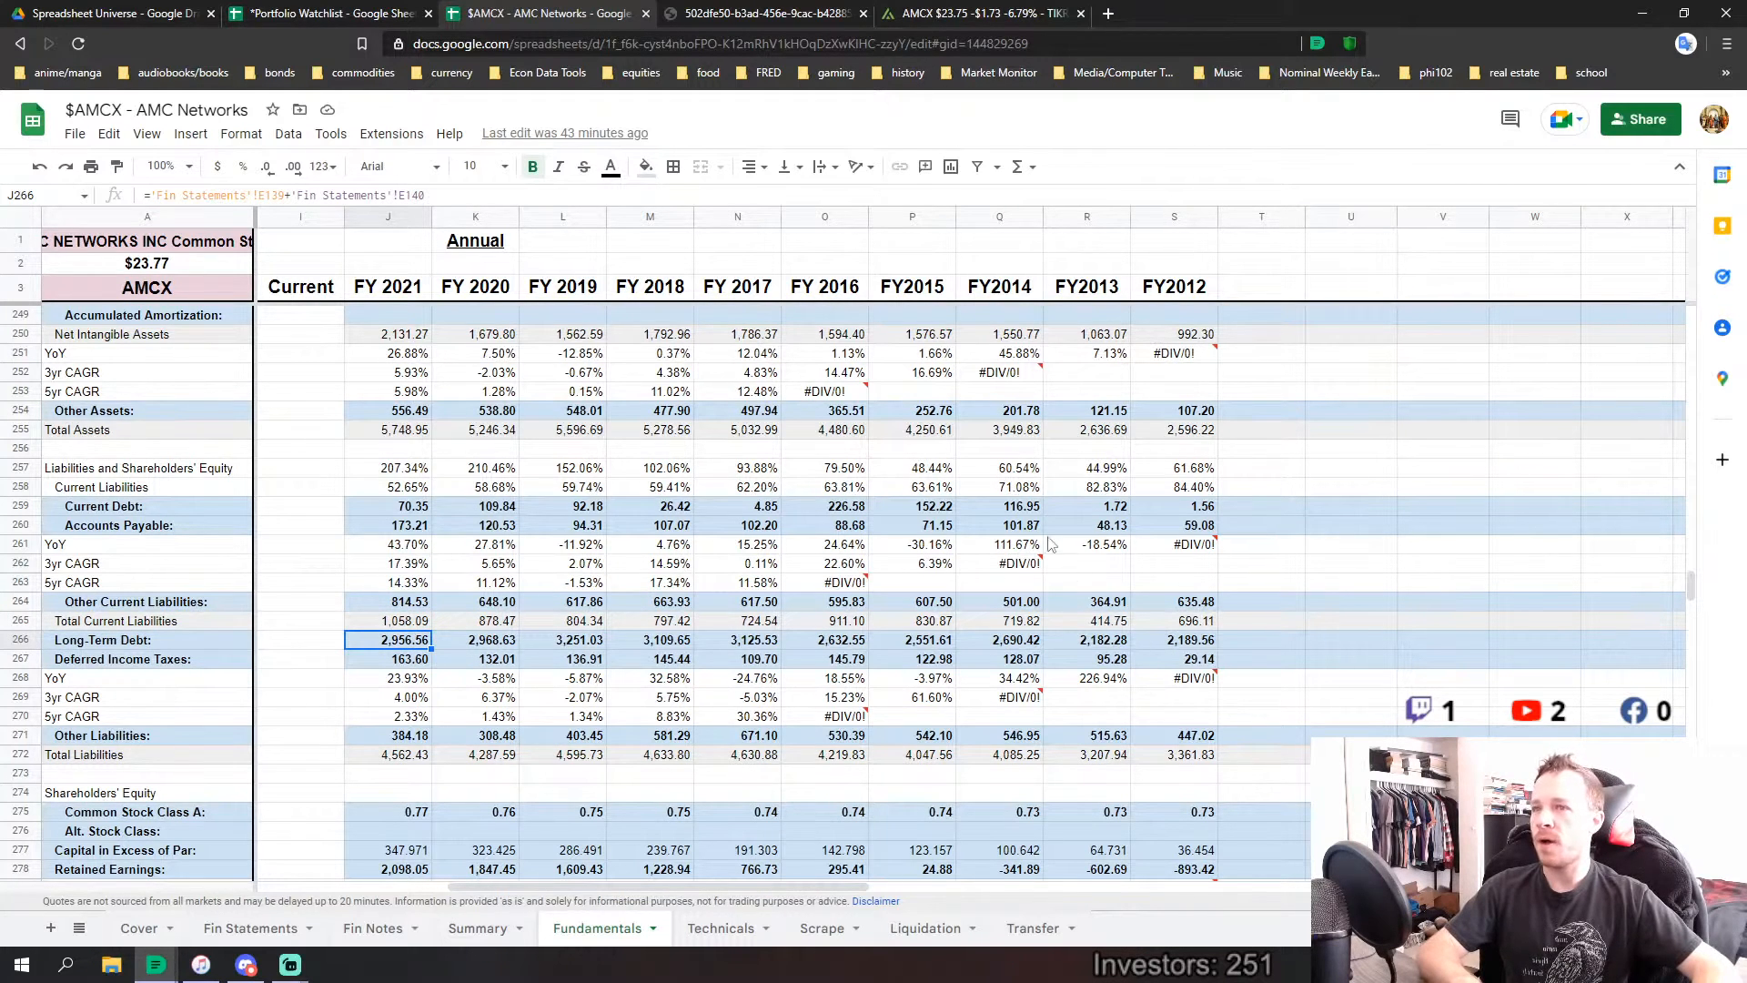
drag(1190, 643, 855, 657)
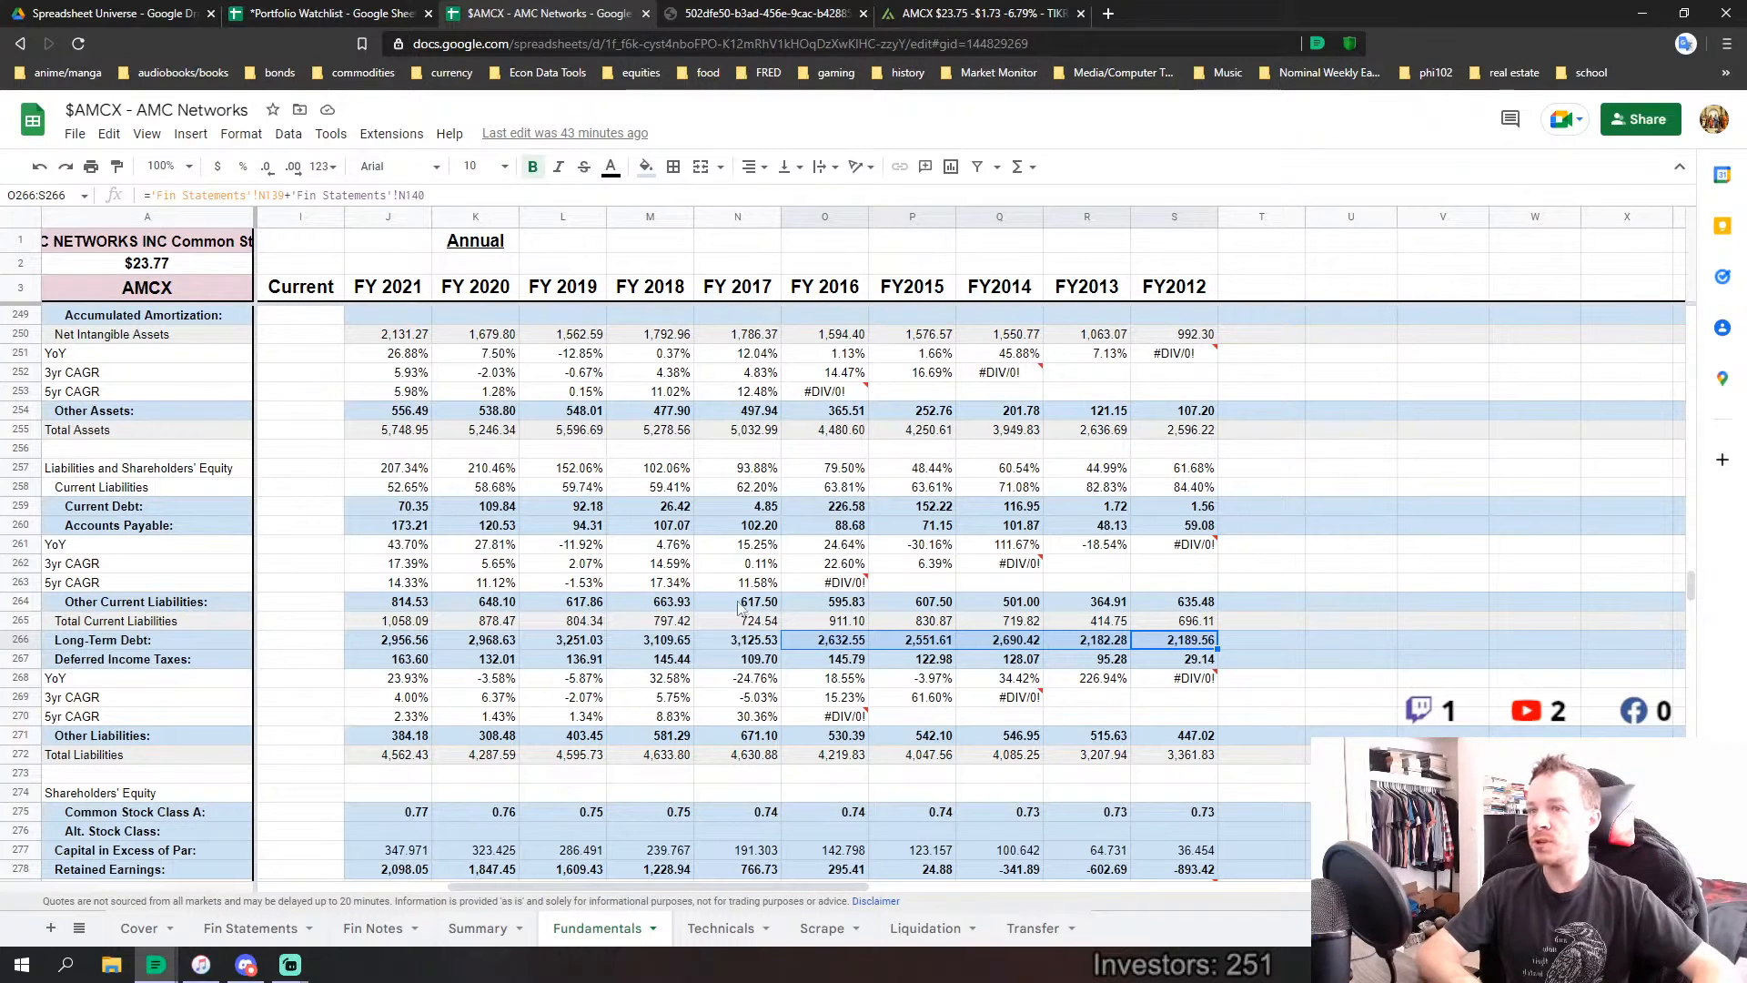
drag(762, 644, 420, 651)
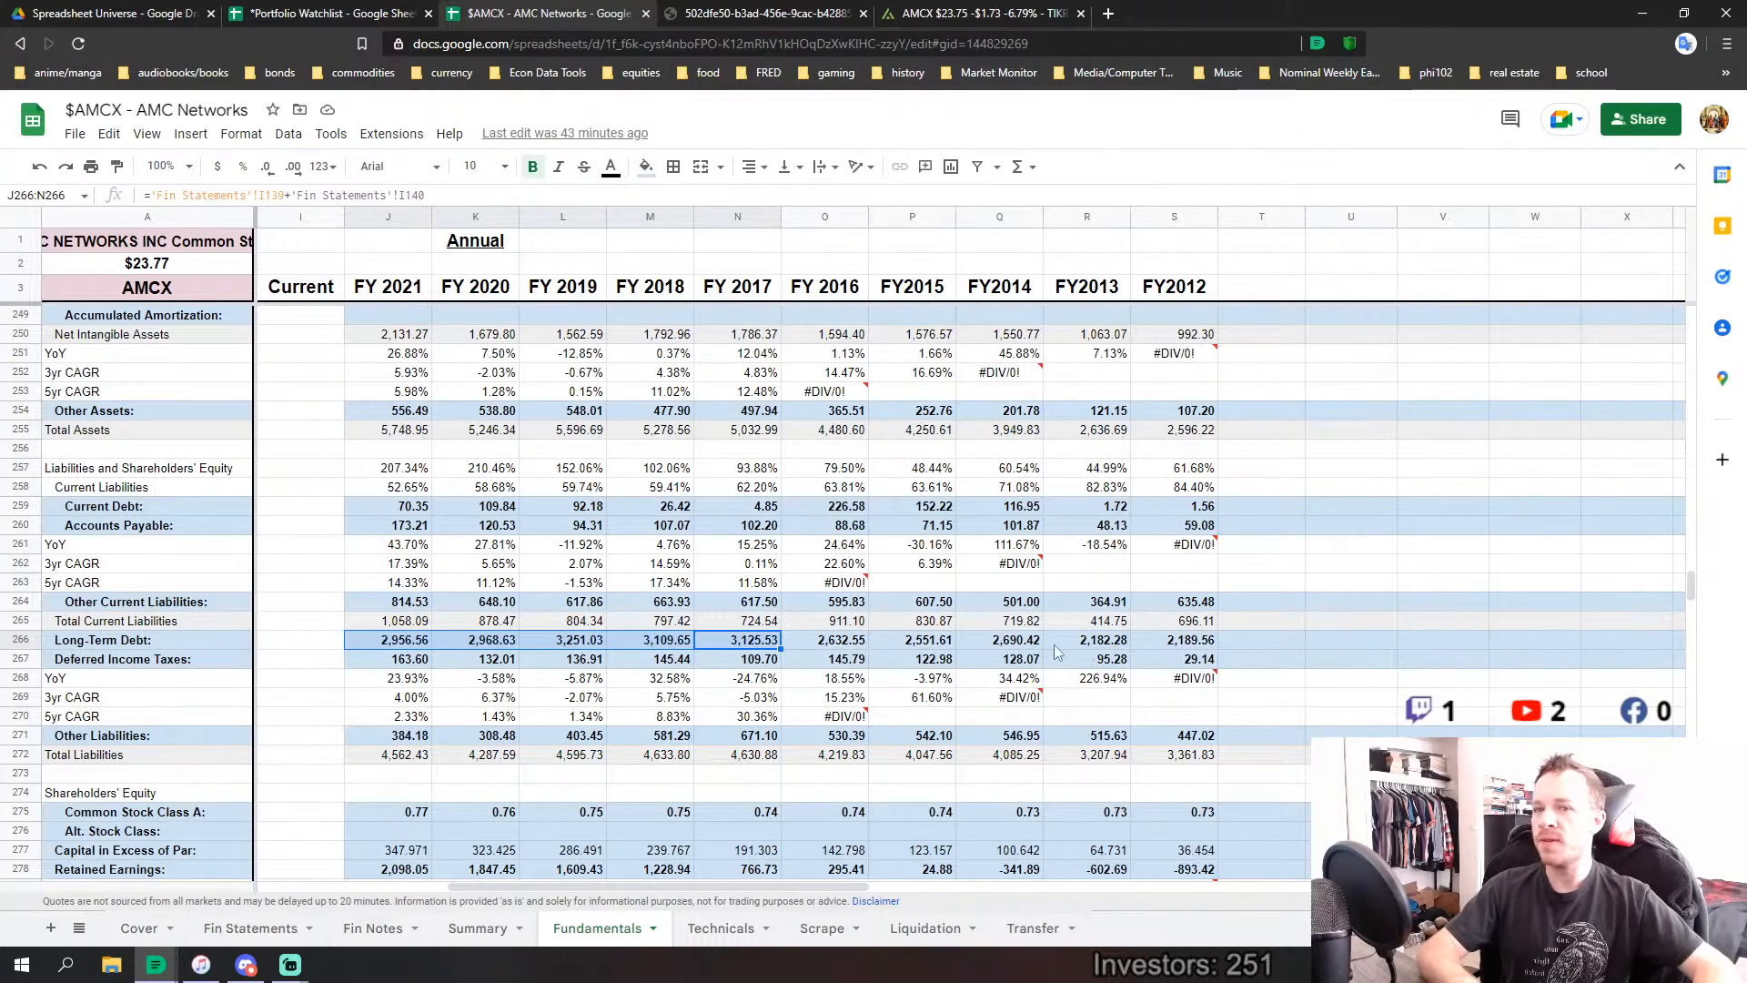
Inspect the FY2012 debt-to-total-assets formula in the Current Liabilities row and review the ratios for FY2012 to FY 2016.
scroll(708, 662, up, 3)
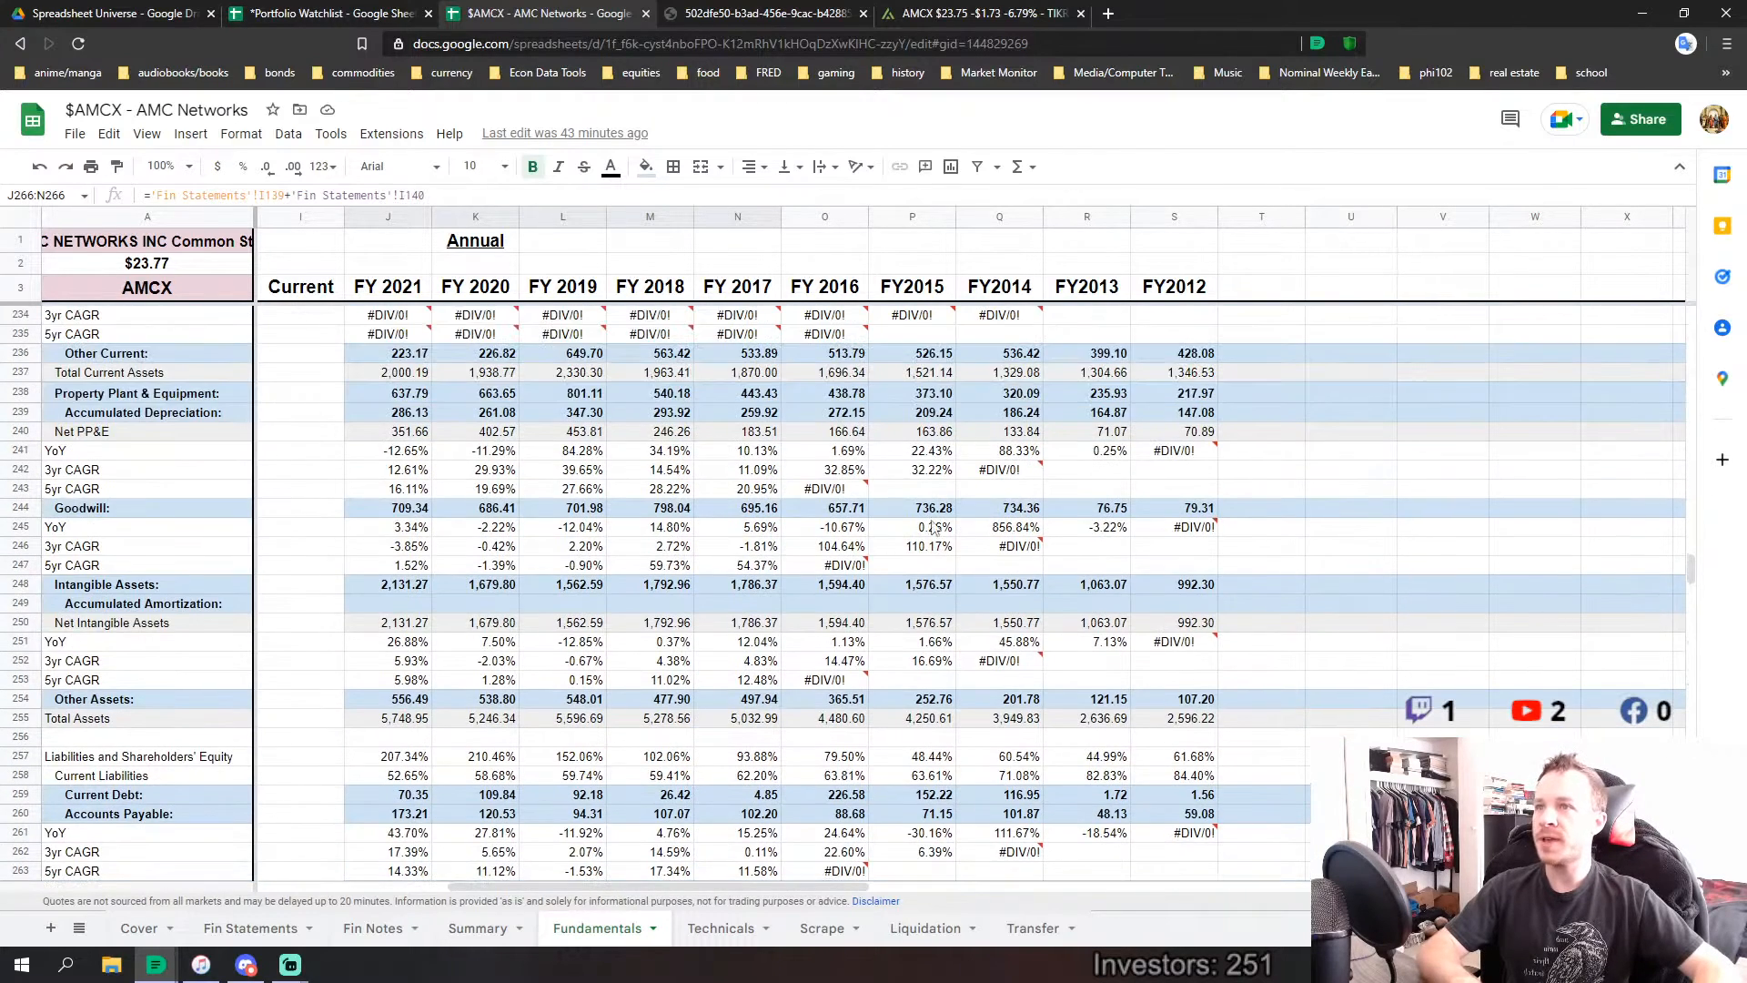
scroll(649, 580, down, 2)
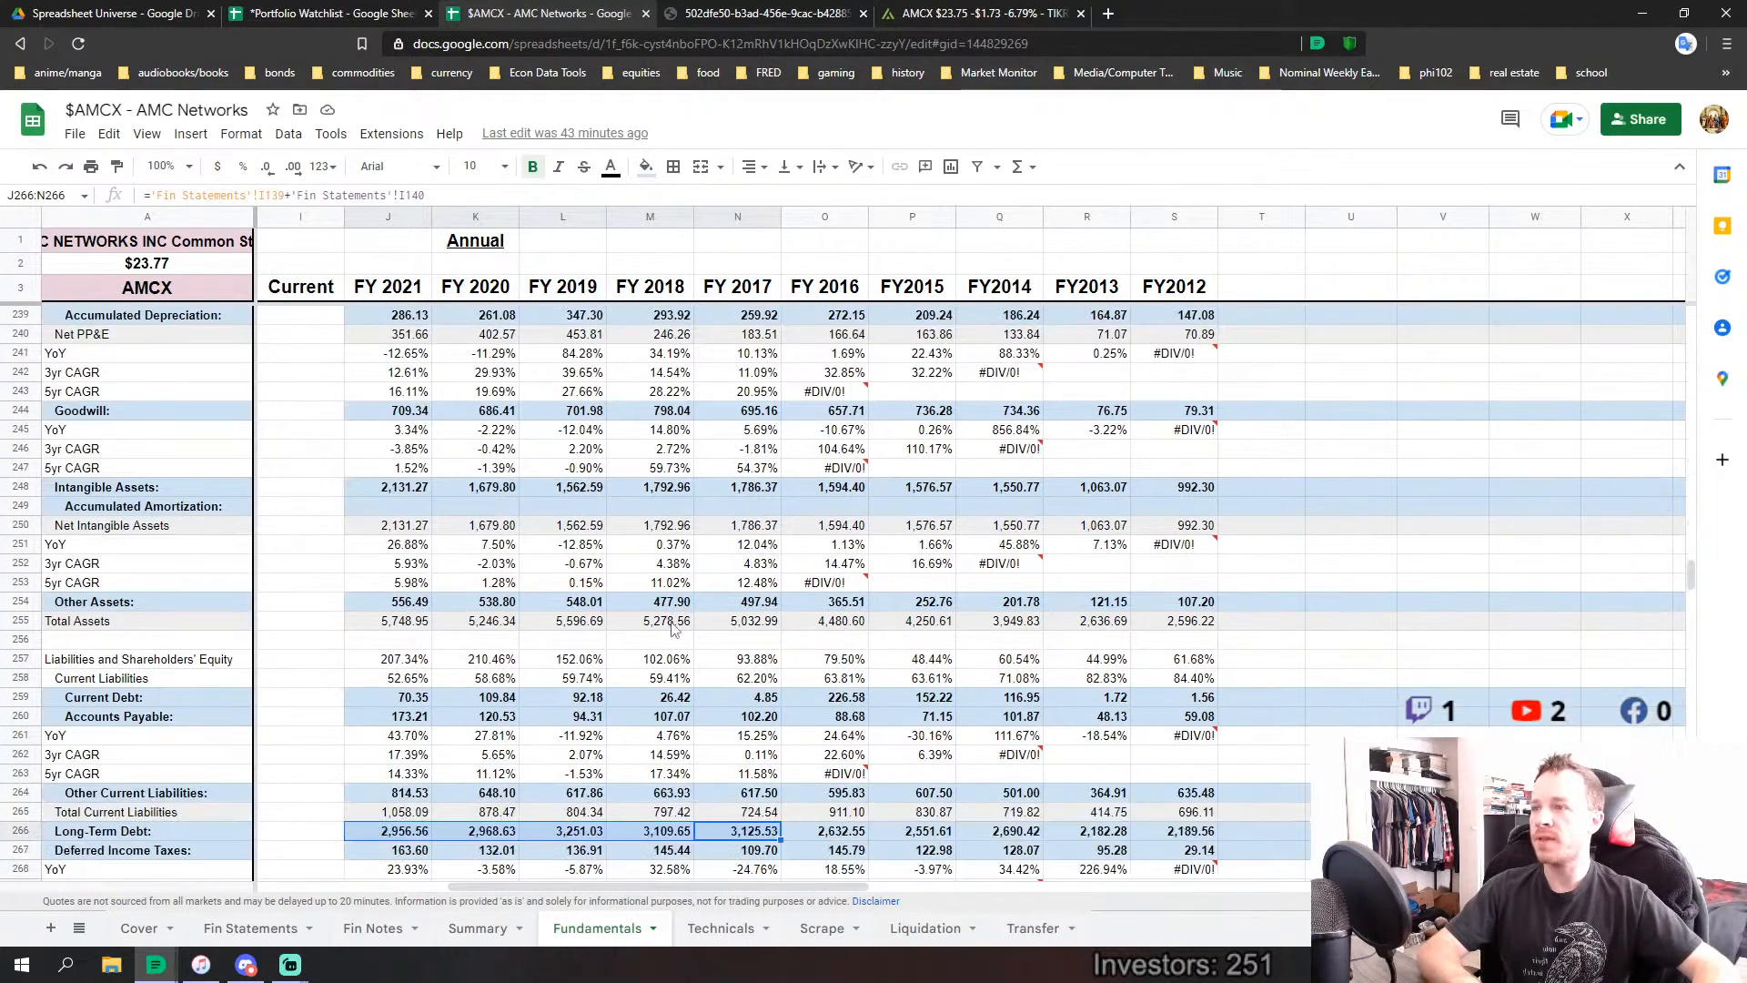
scroll(669, 599, down, 1)
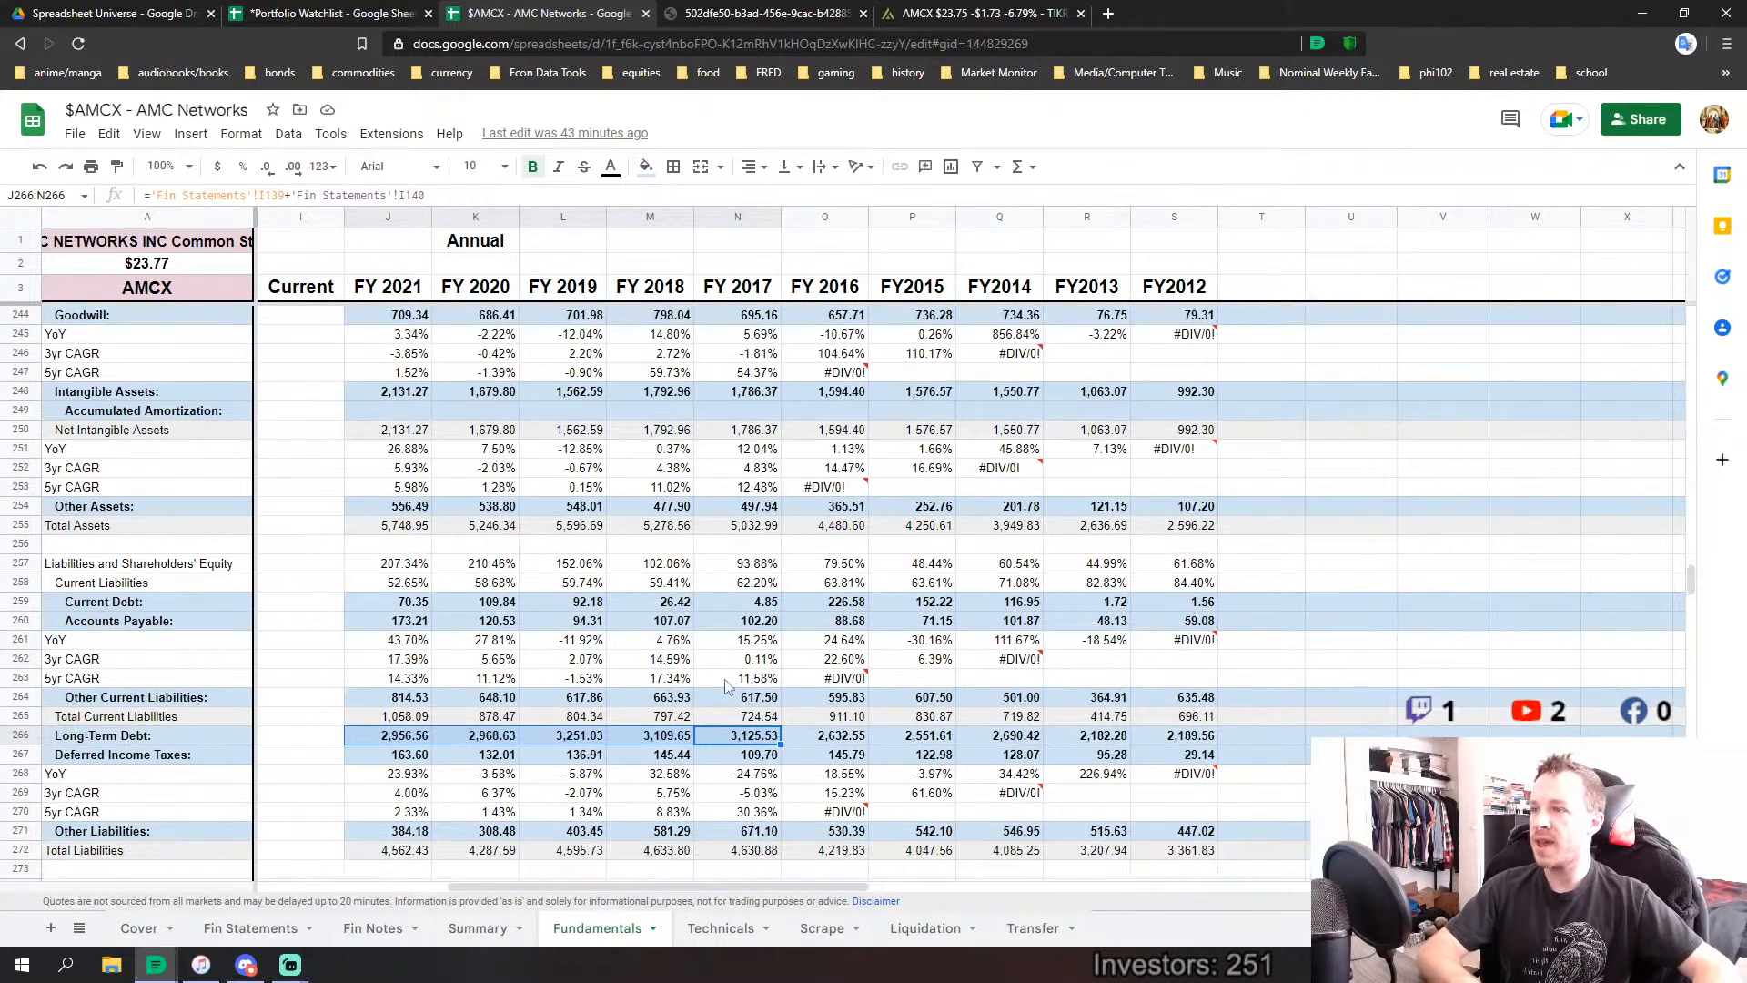
double_click(1178, 585)
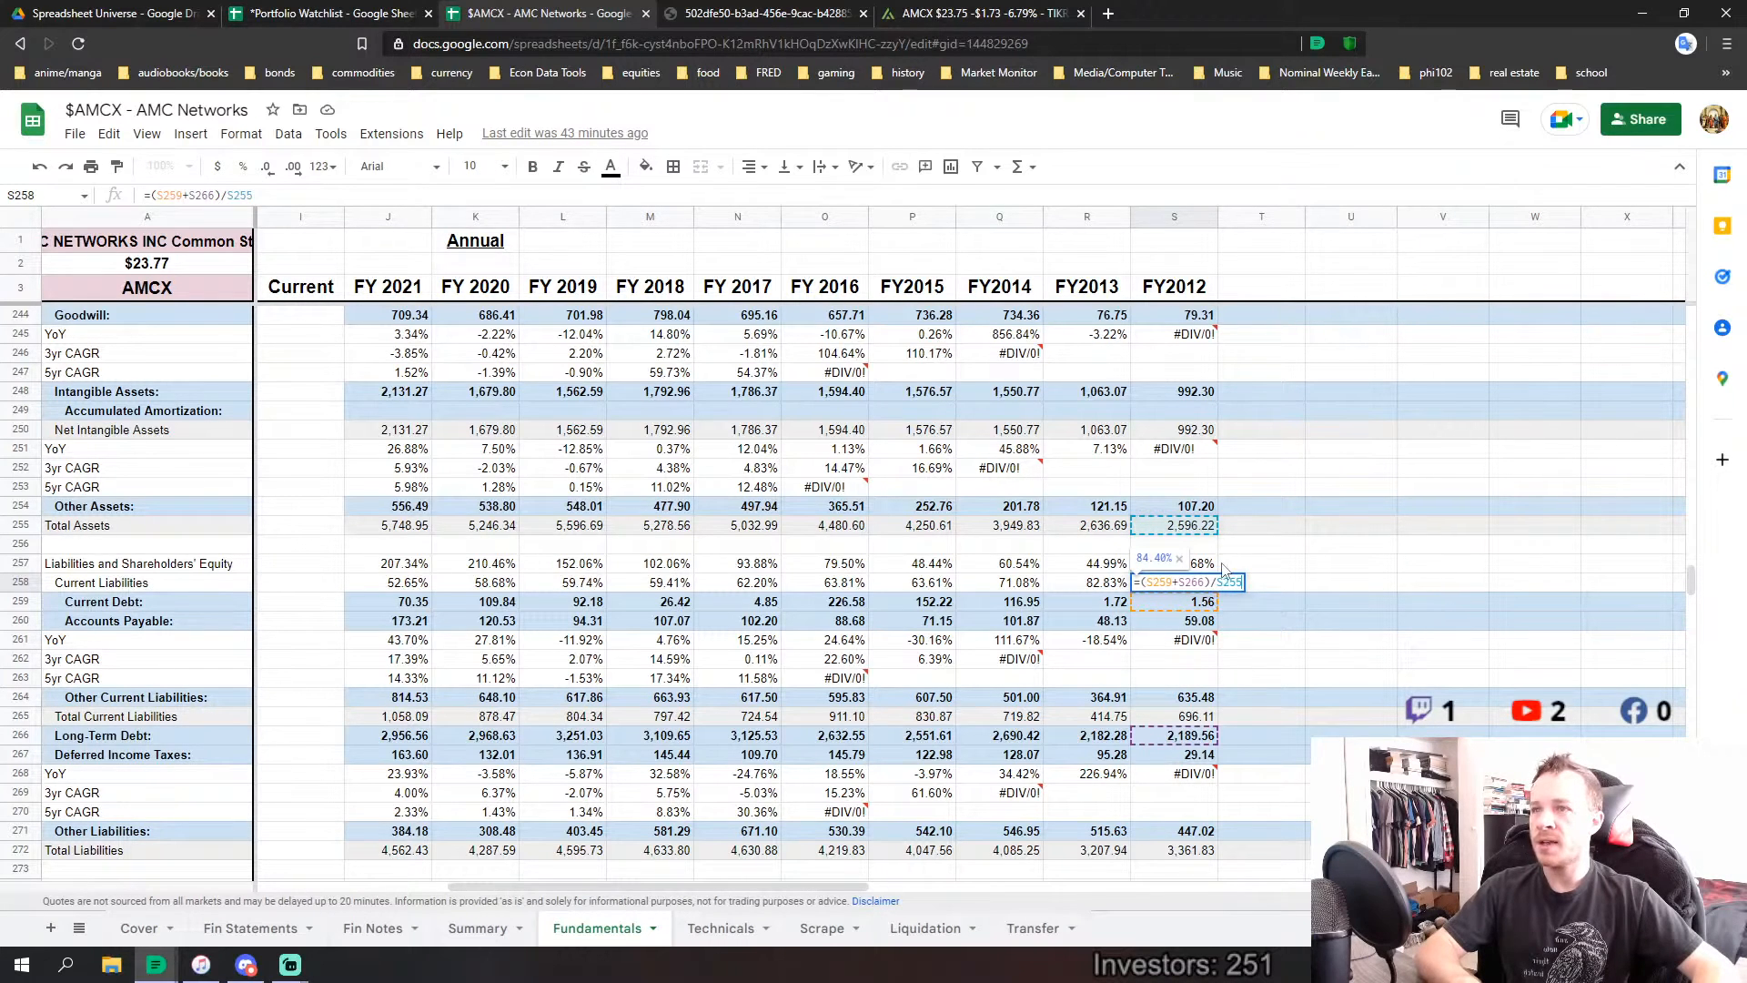
key(Return)
click(1186, 587)
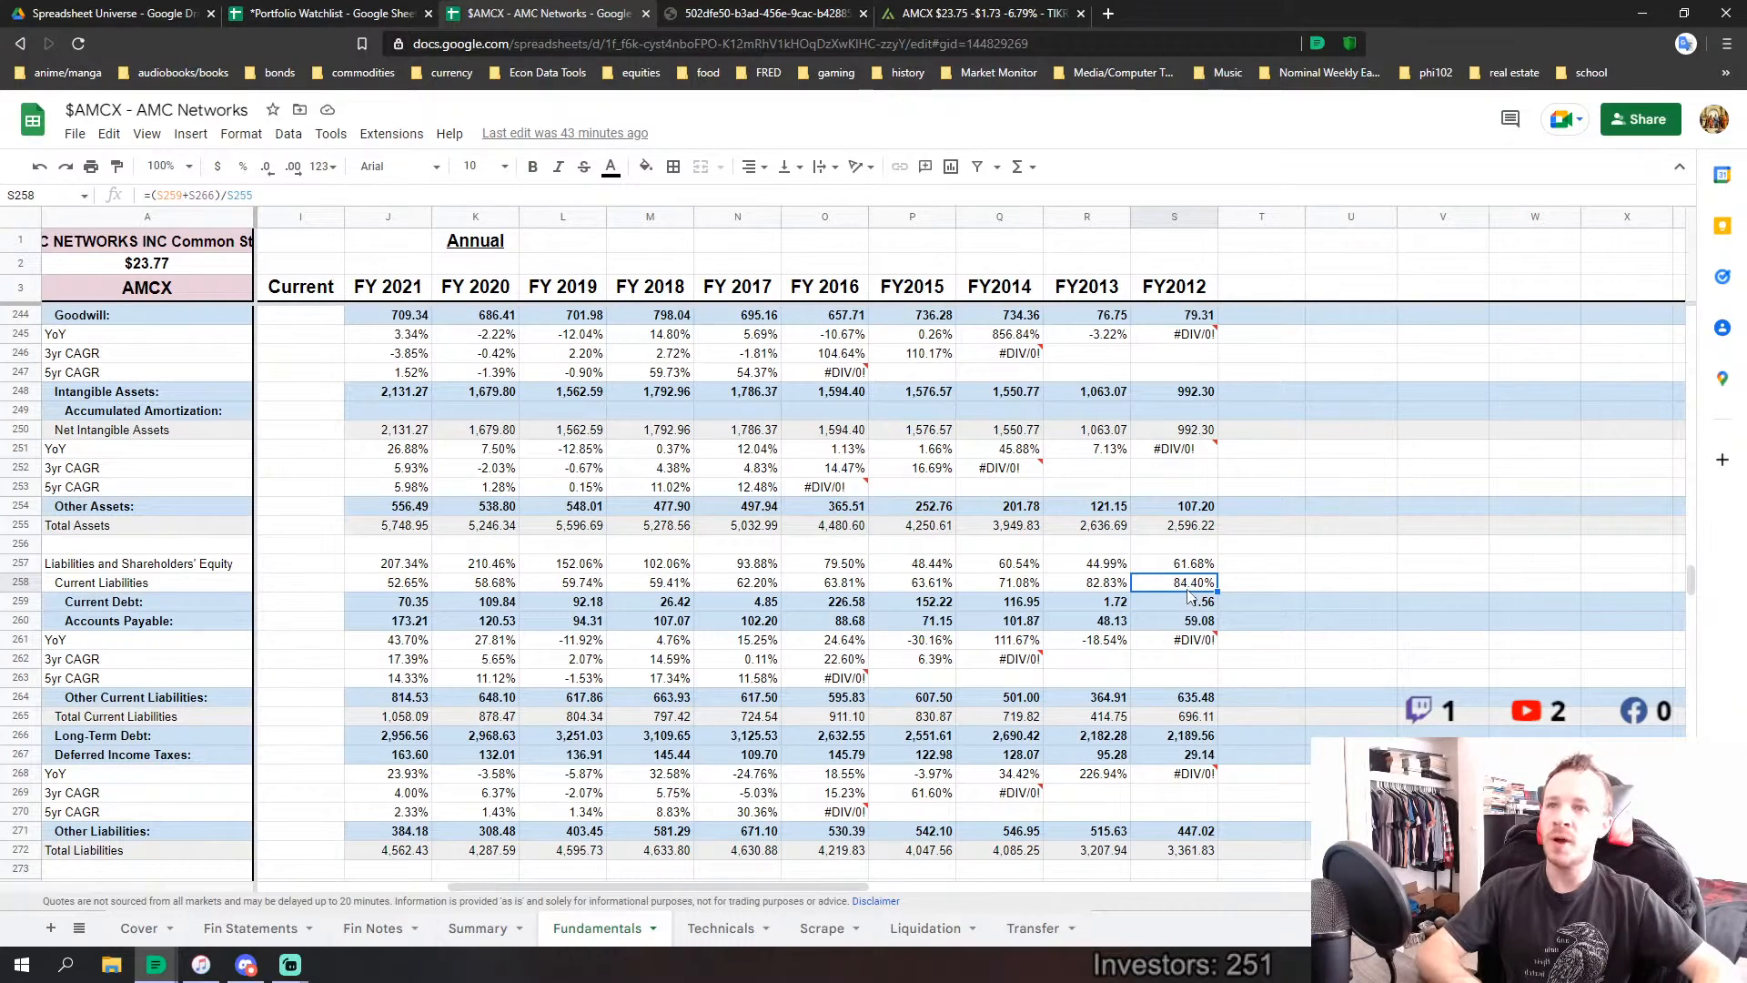
drag(828, 591, 1201, 593)
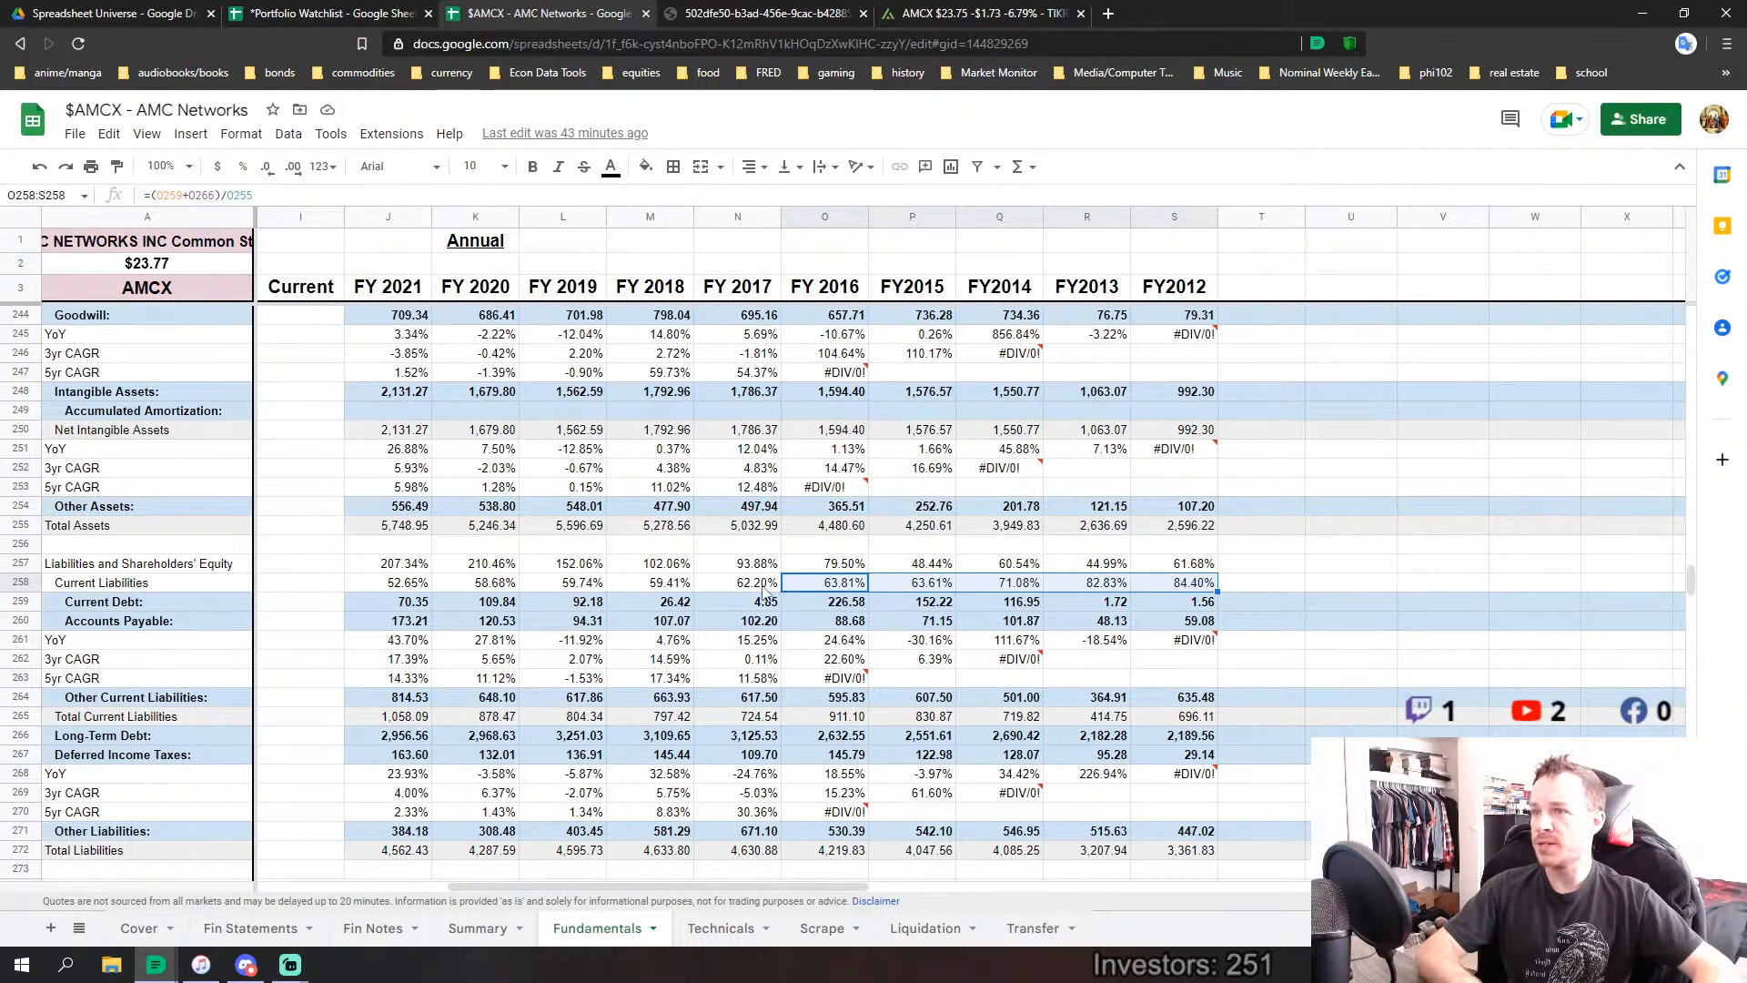
Review the ratios in row 258 from FY 2012 to FY 2021 and inspect the formula behind the FY 2012 value.
drag(764, 589, 397, 589)
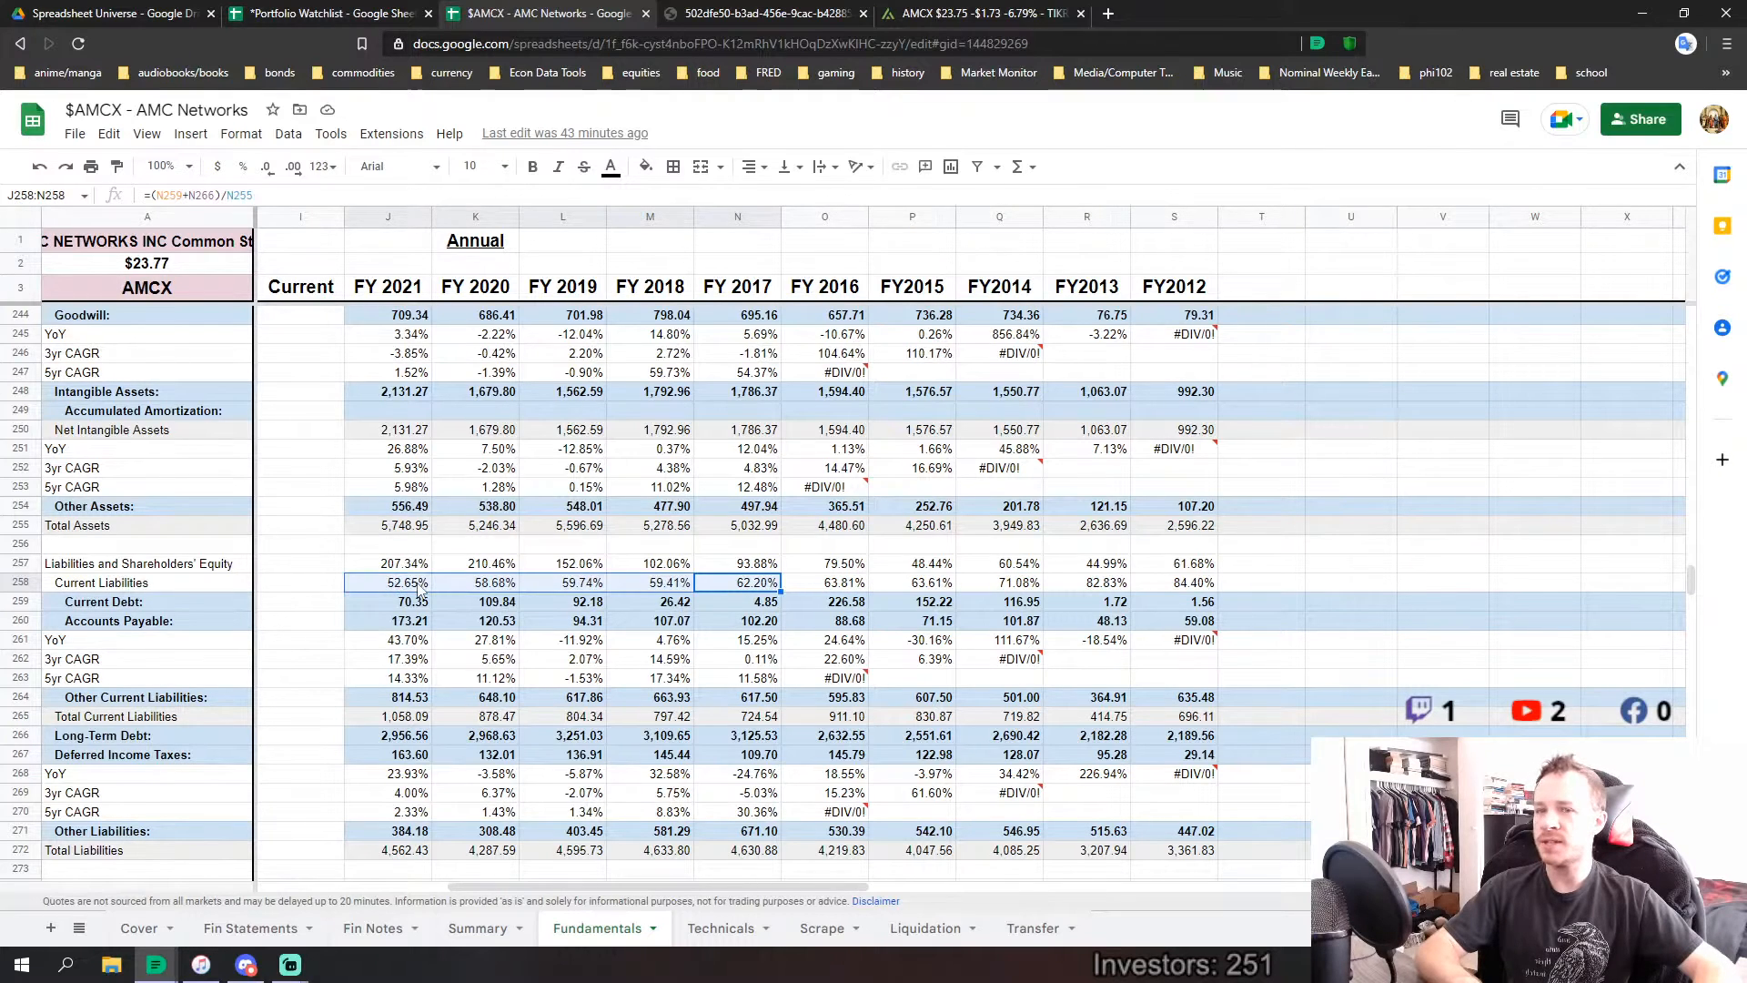
click(438, 624)
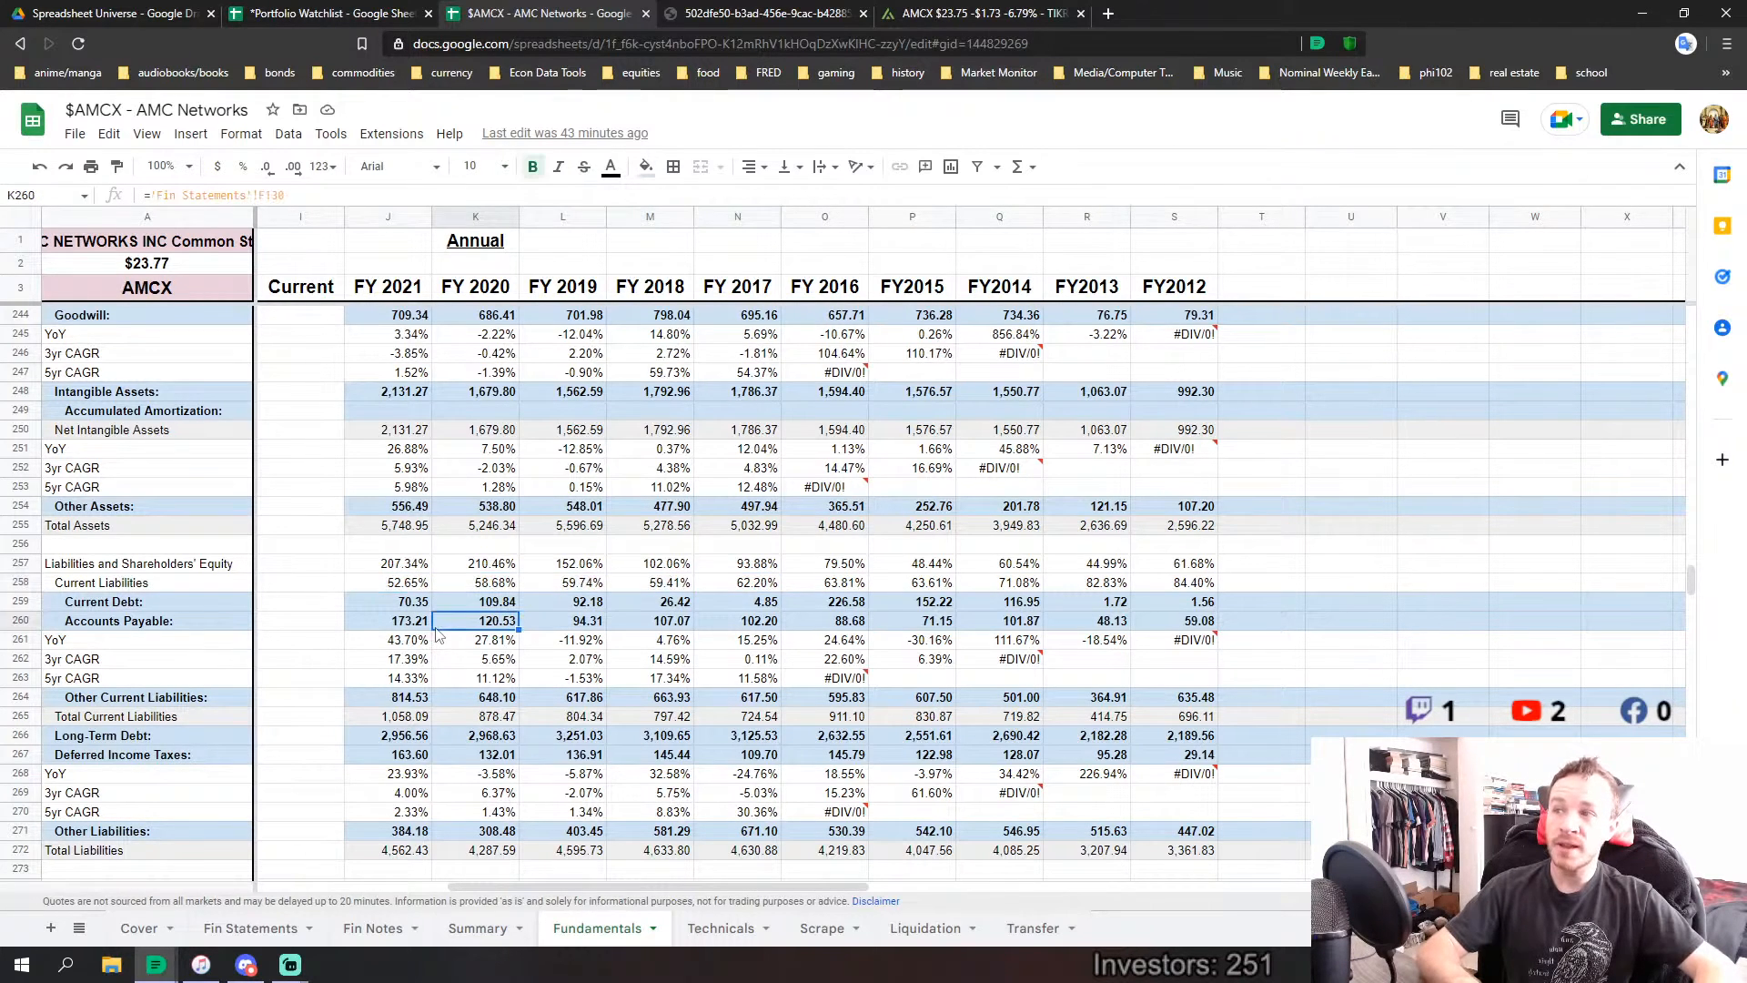
click(405, 584)
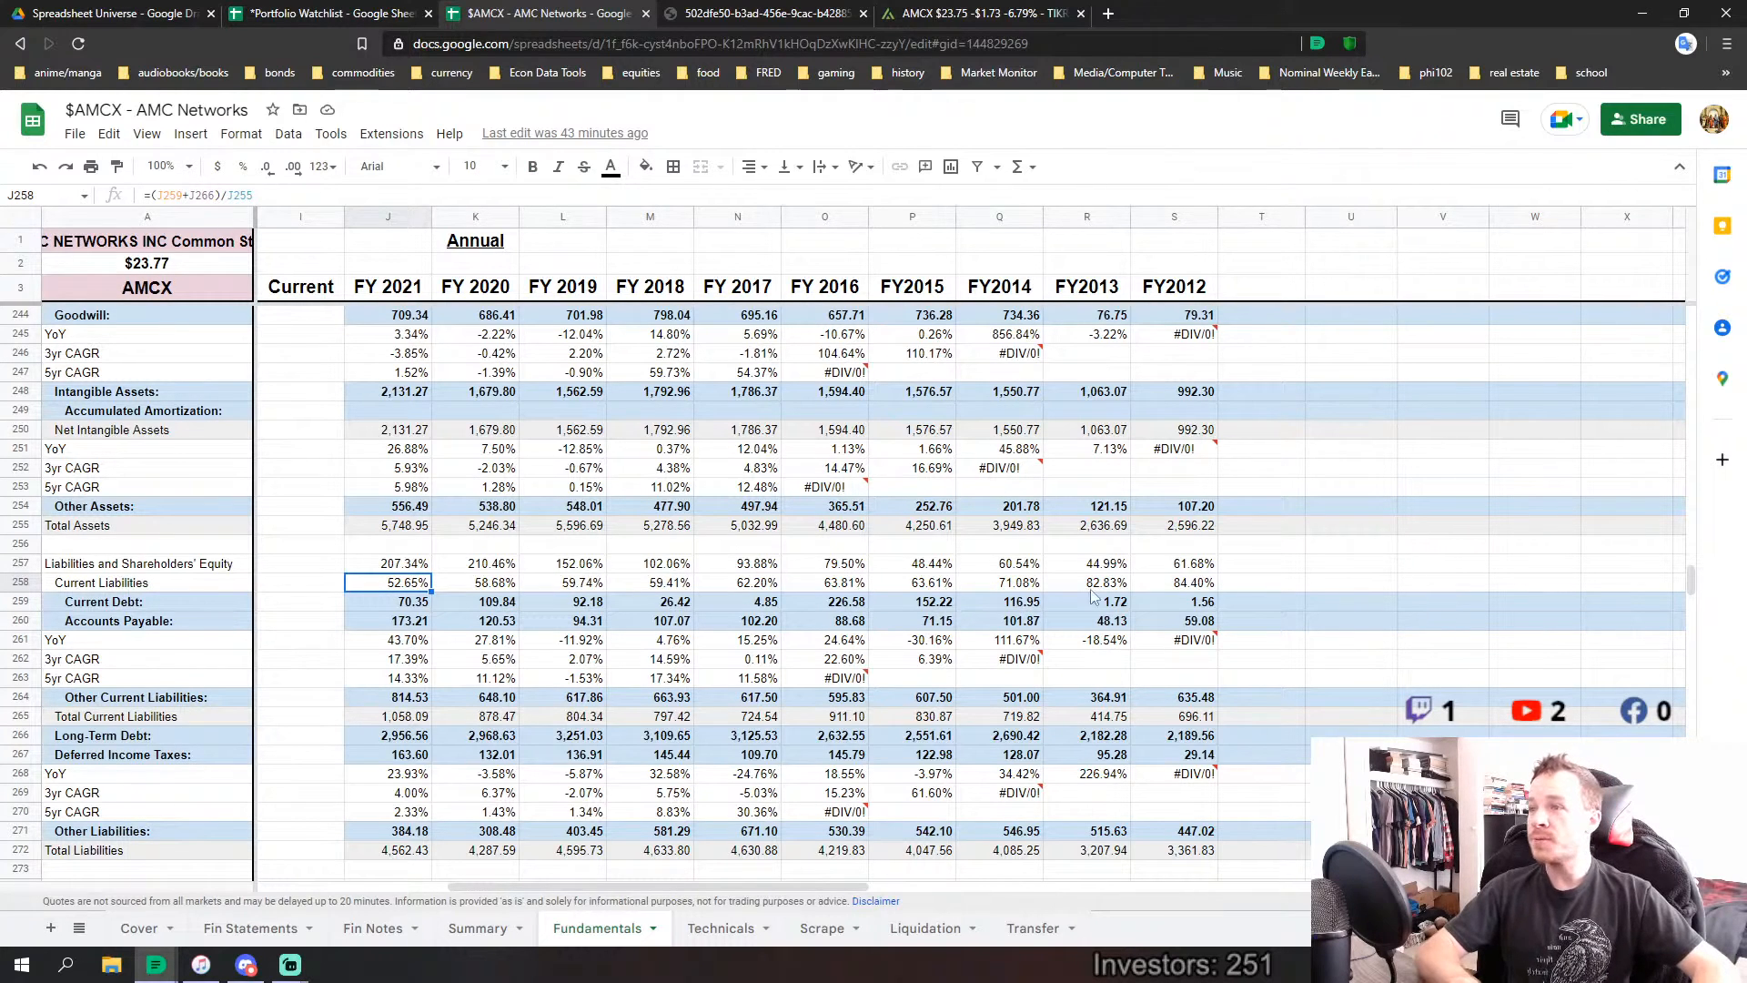
drag(1179, 586, 411, 596)
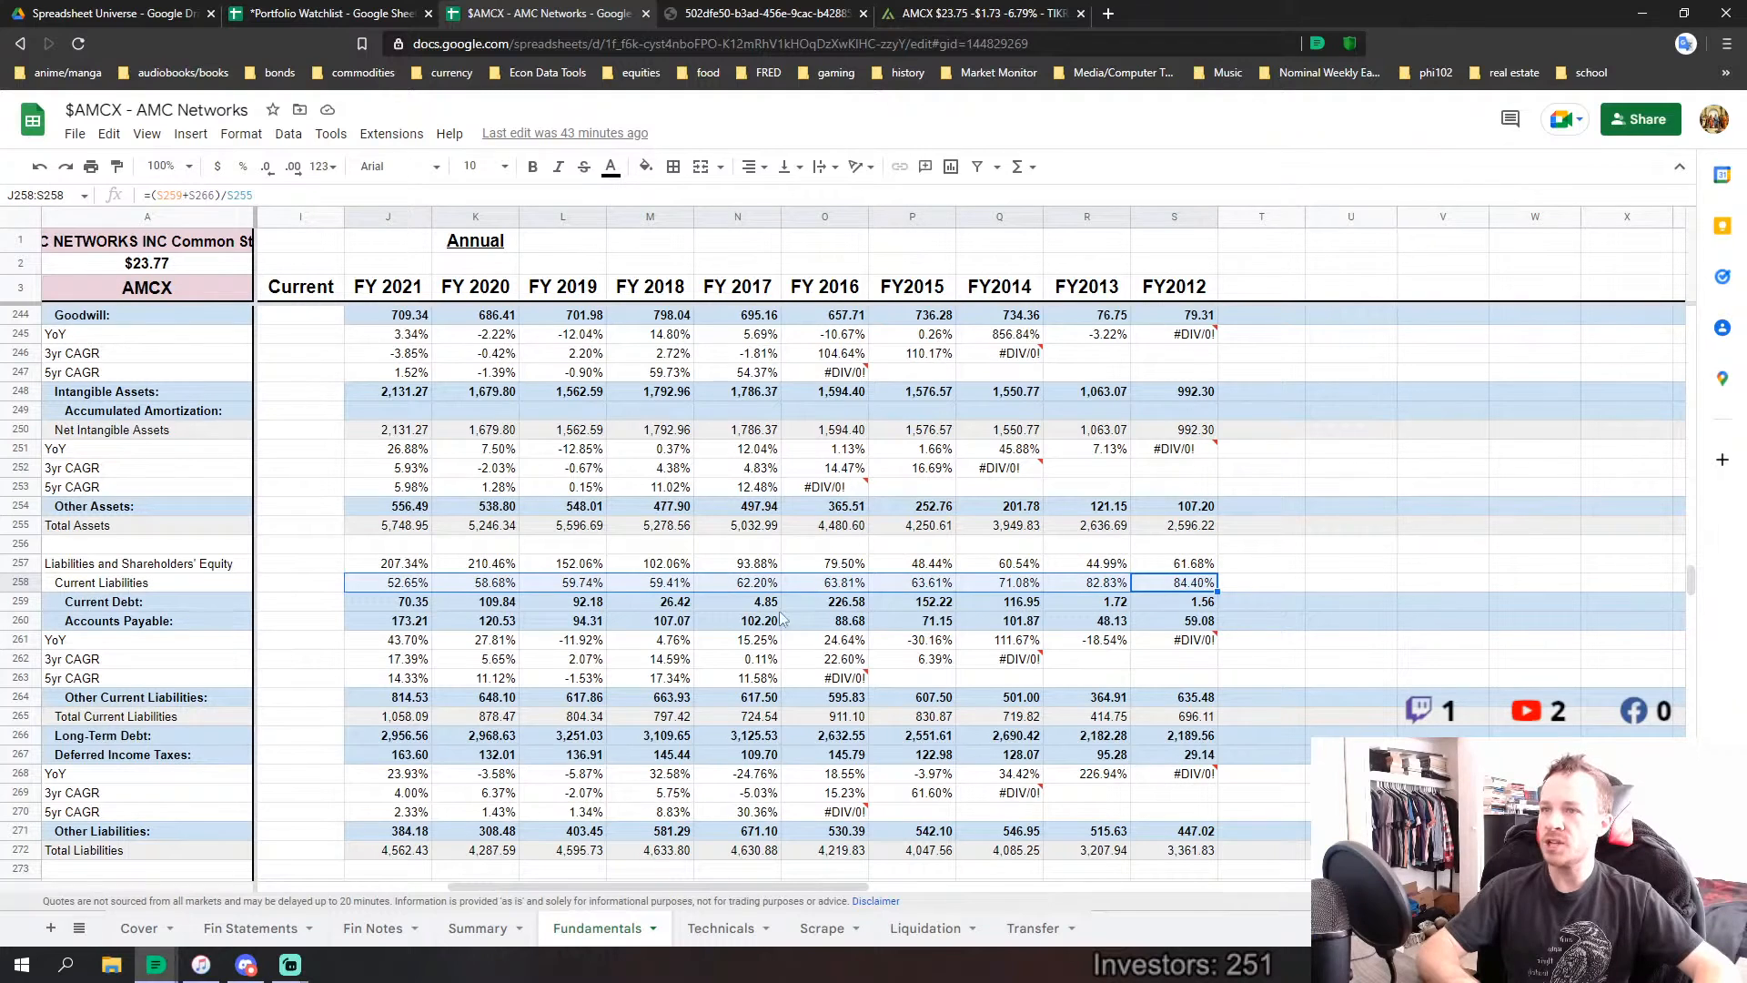
double_click(1184, 582)
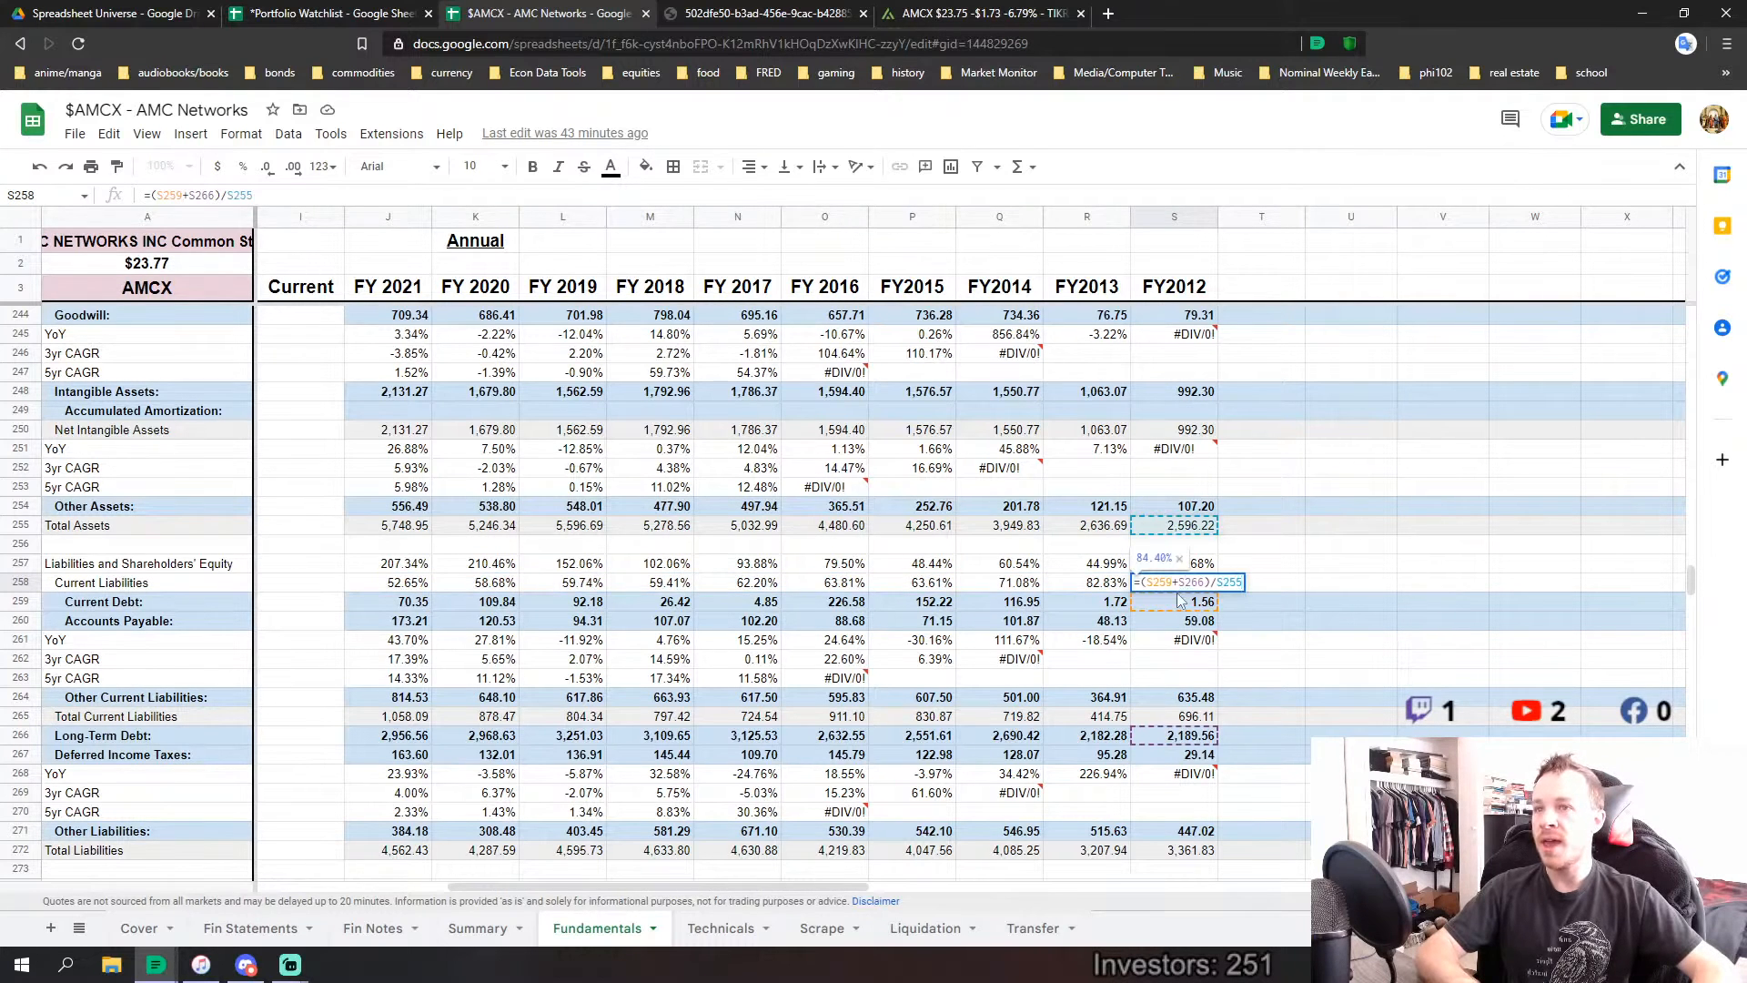
key(Return)
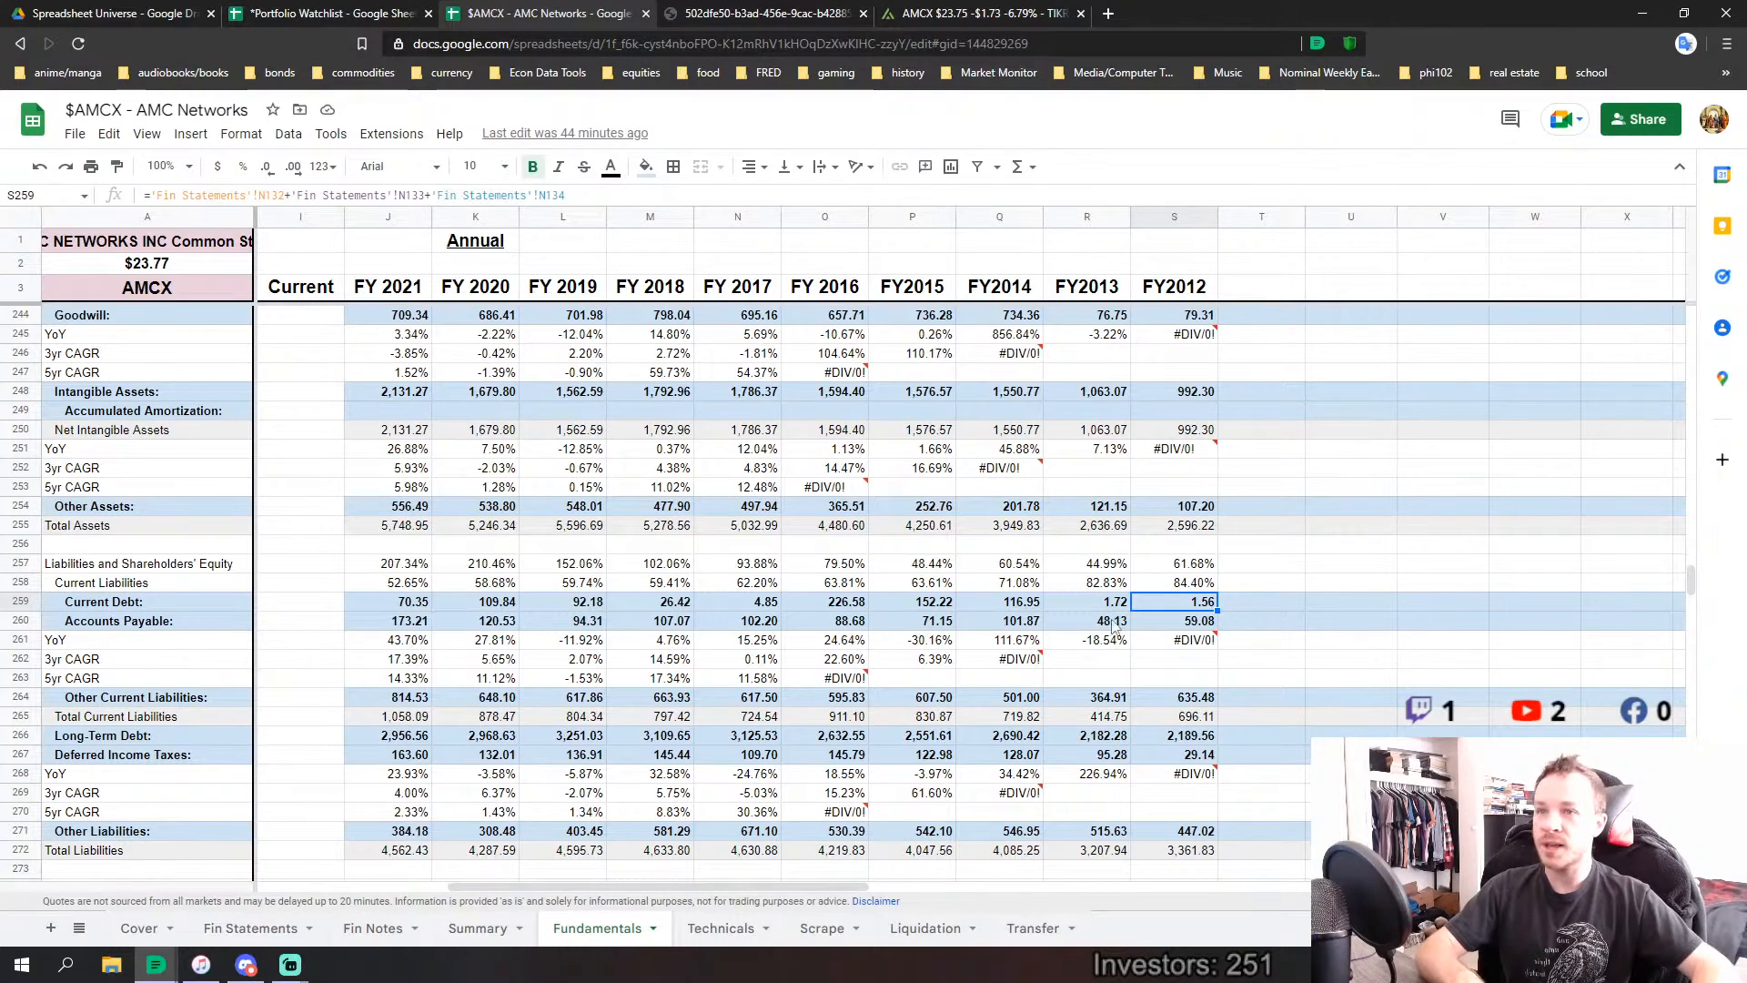
click(1197, 587)
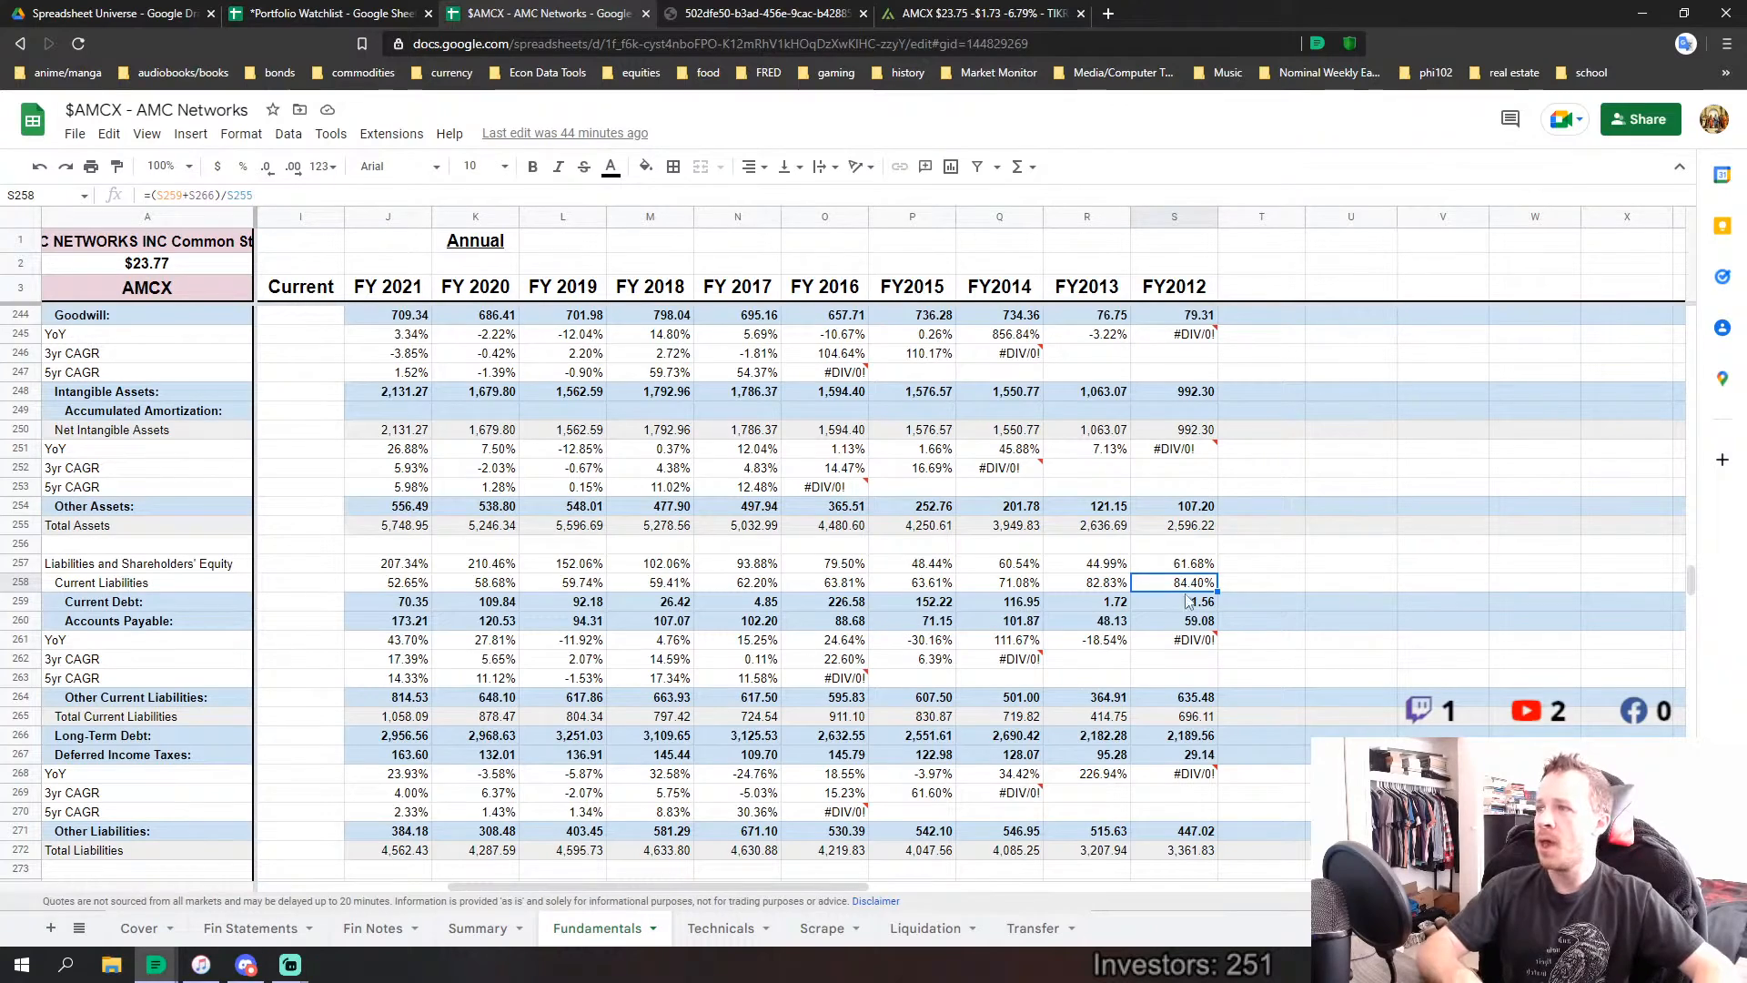
Inspect the formula behind the FY 2012 ratio in the Liabilities and Shareholders' Equity row, leaving it as it is.
click(1201, 566)
double_click(1199, 566)
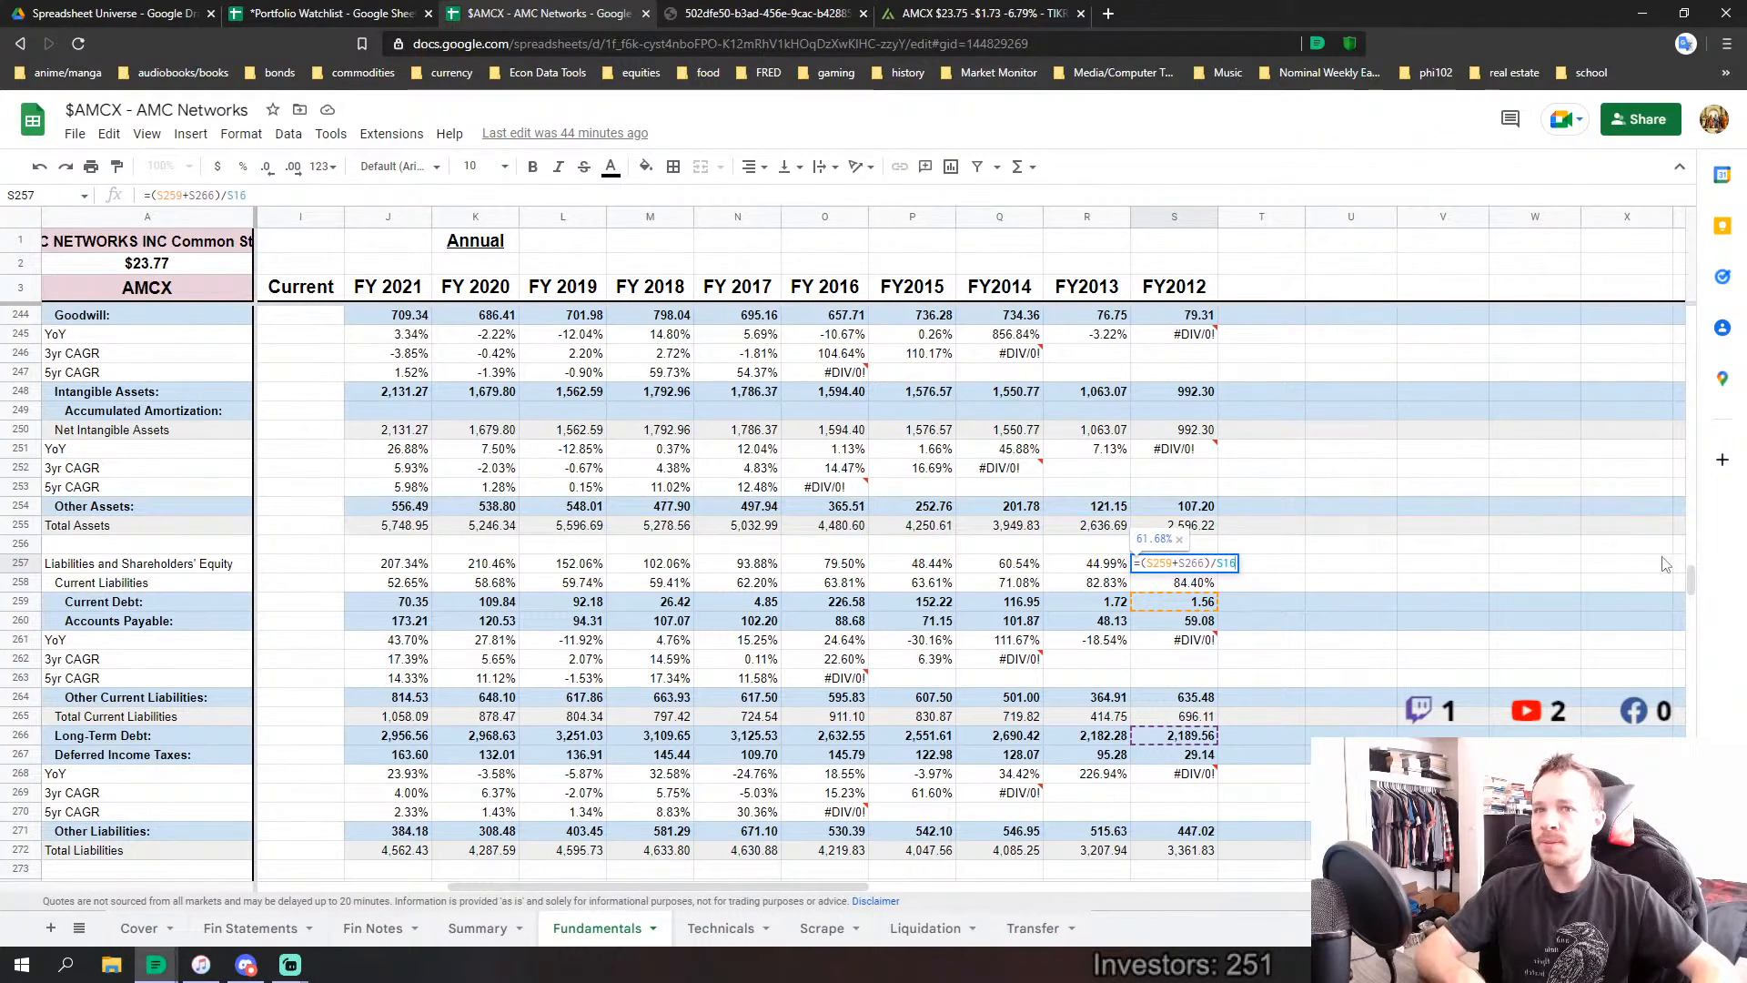
mouse_move(1690, 578)
mouse_down()
mouse_move(1698, 401)
mouse_move(1723, 329)
mouse_move(1682, 525)
mouse_move(1690, 579)
mouse_up()
key(Return)
scroll(1198, 628, down, 1)
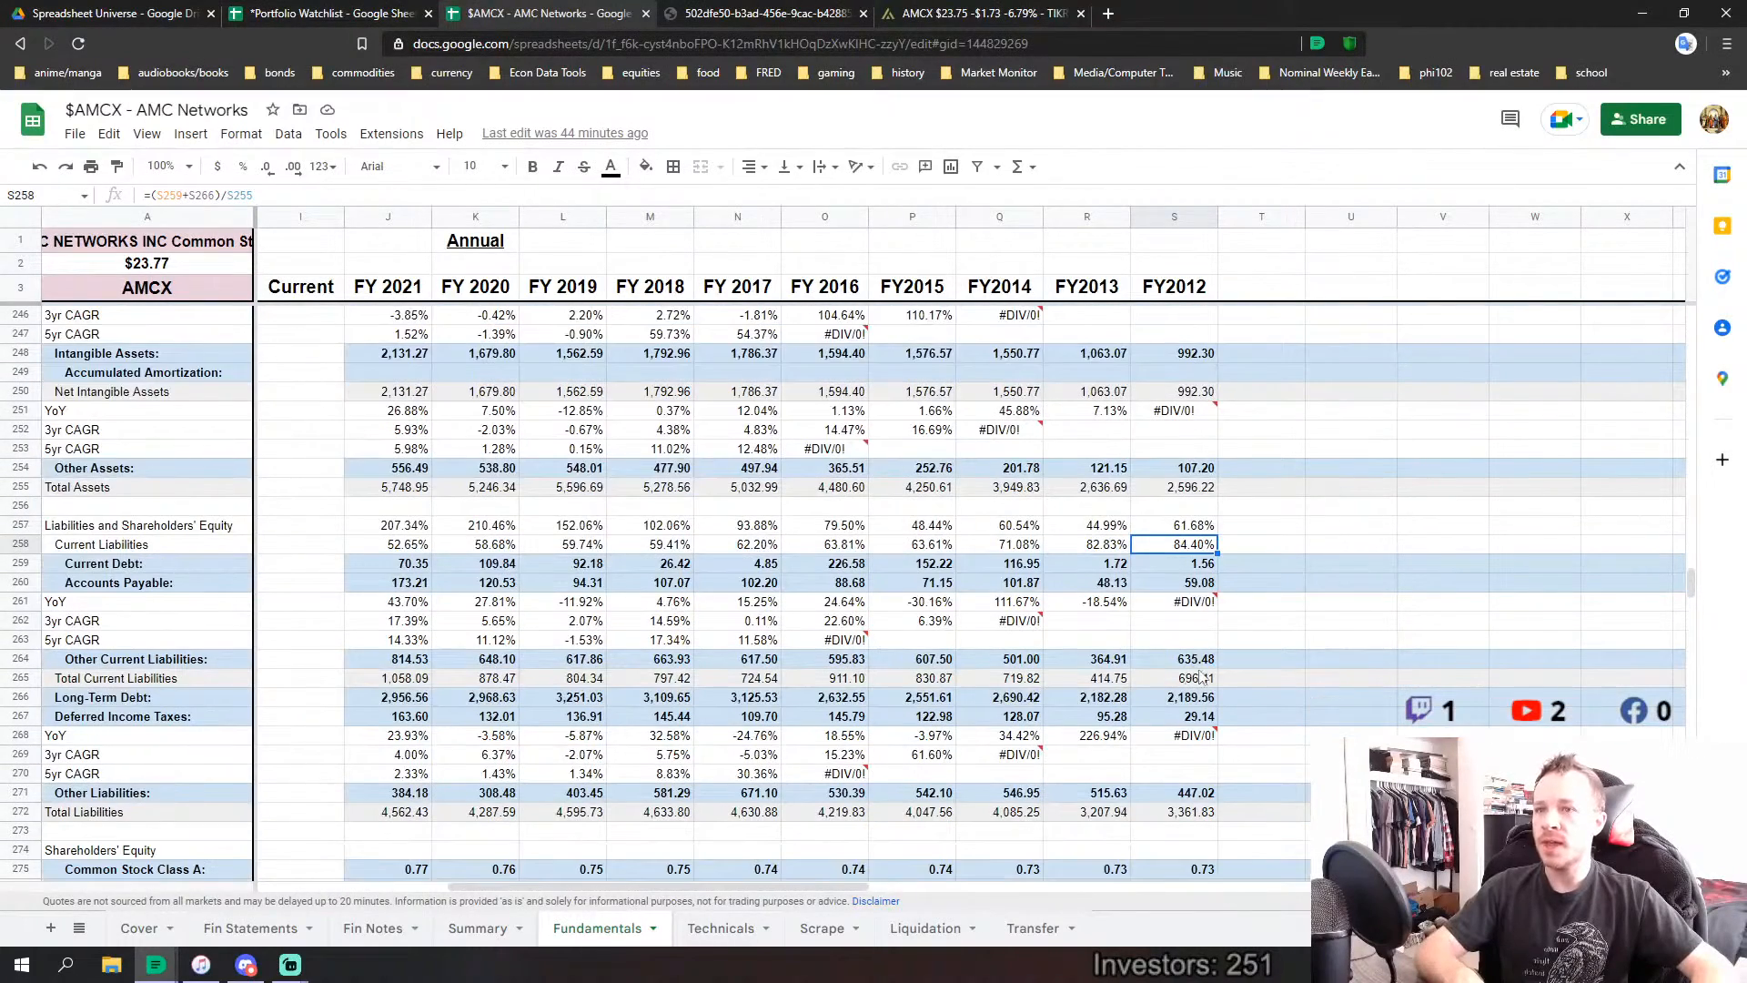
key(Up)
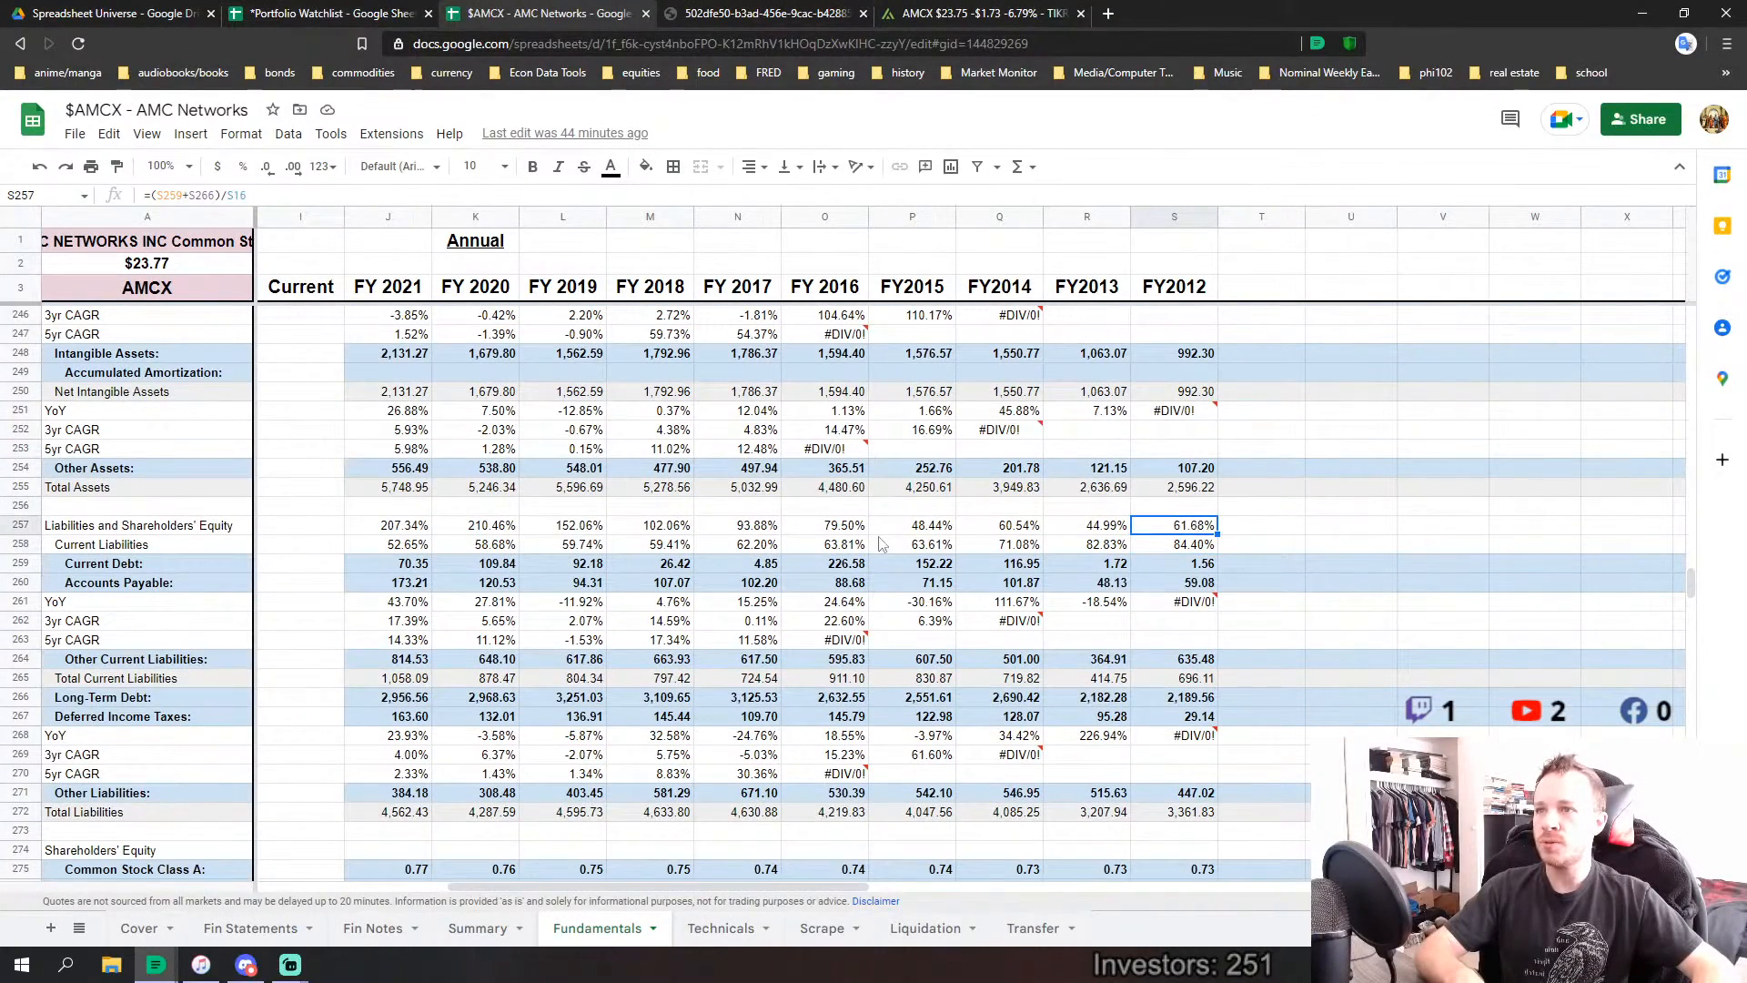
Calculate the average of the row 257 ratios for FY 2012 through FY 2016 in cell U257.
key(Left)
key(Left)
key(Left)
key(Left)
key(shift+Right)
key(shift+Right)
key(shift+Right)
key(shift+Right)
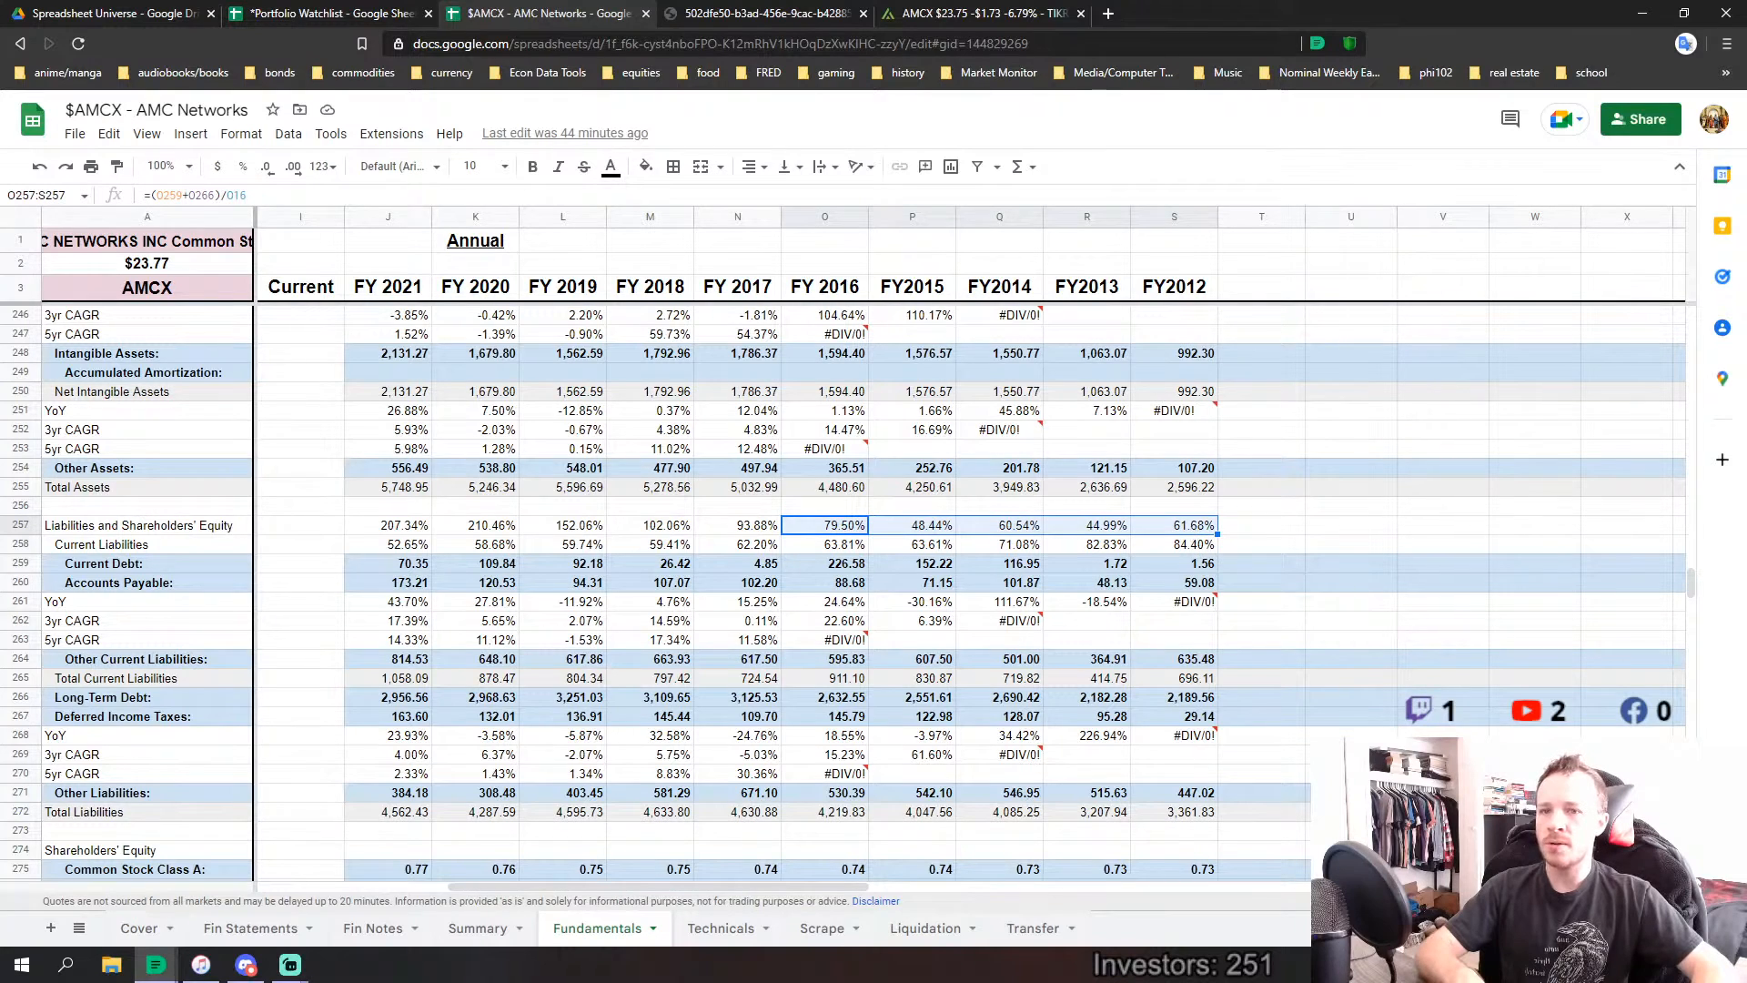
click(1333, 526)
text(=)
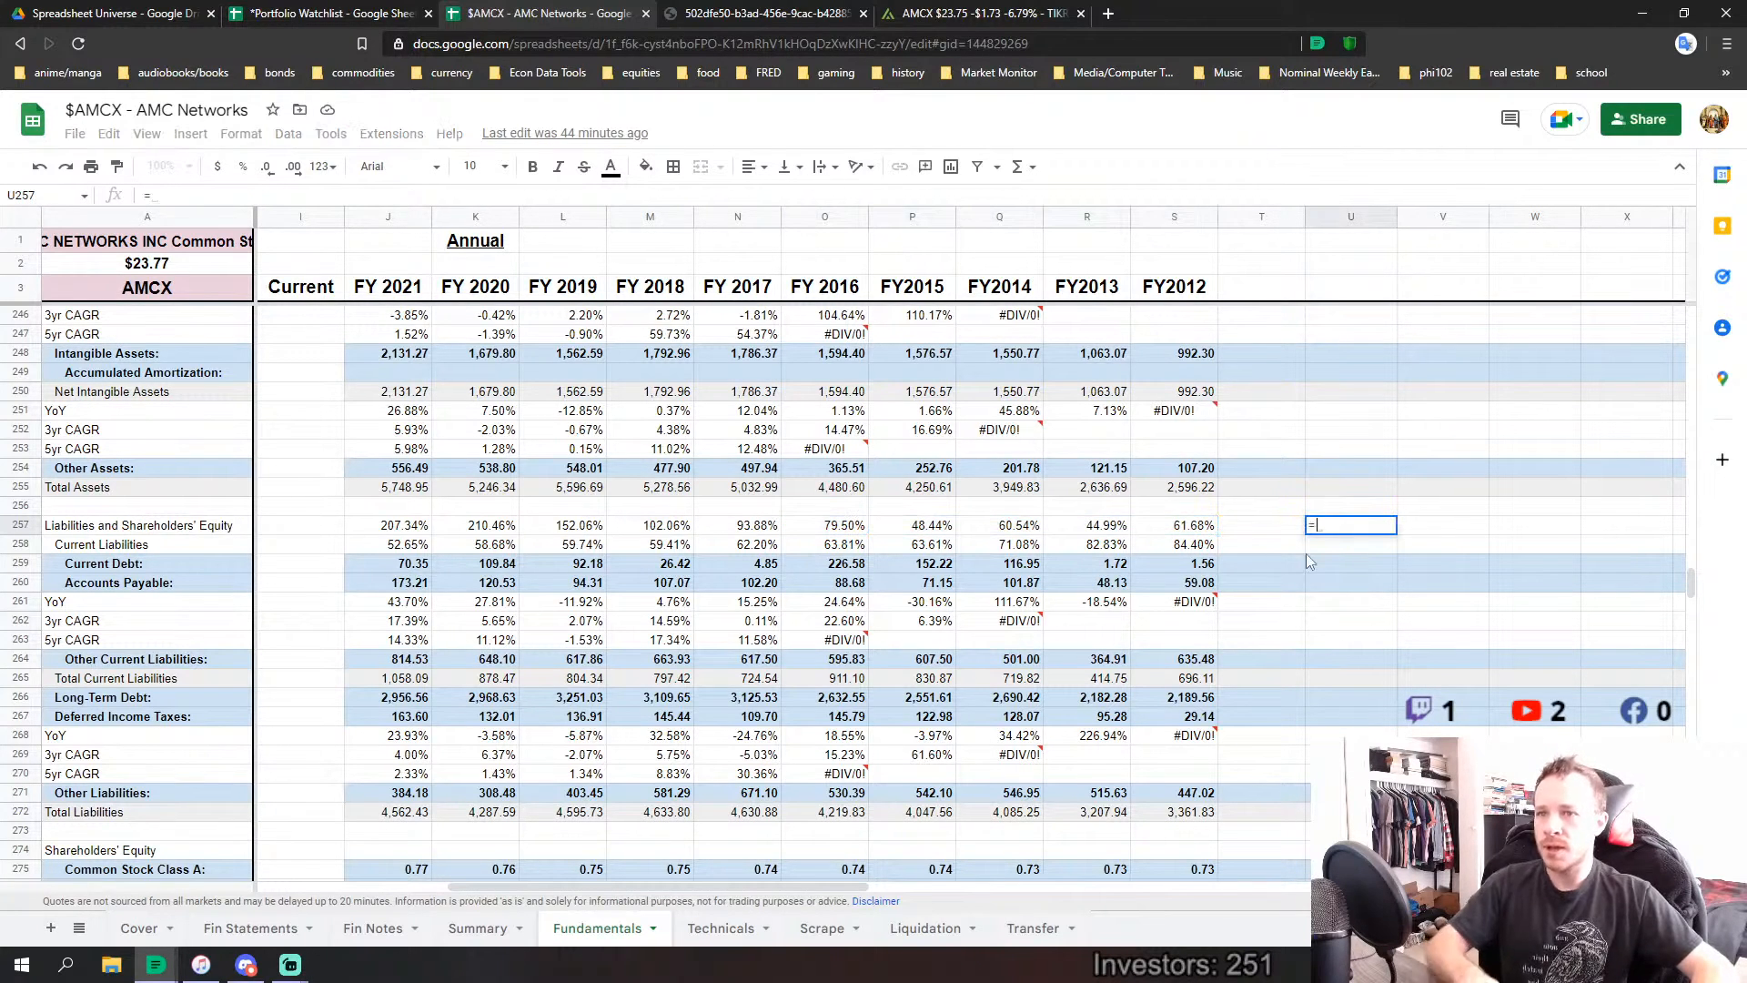
text(aver)
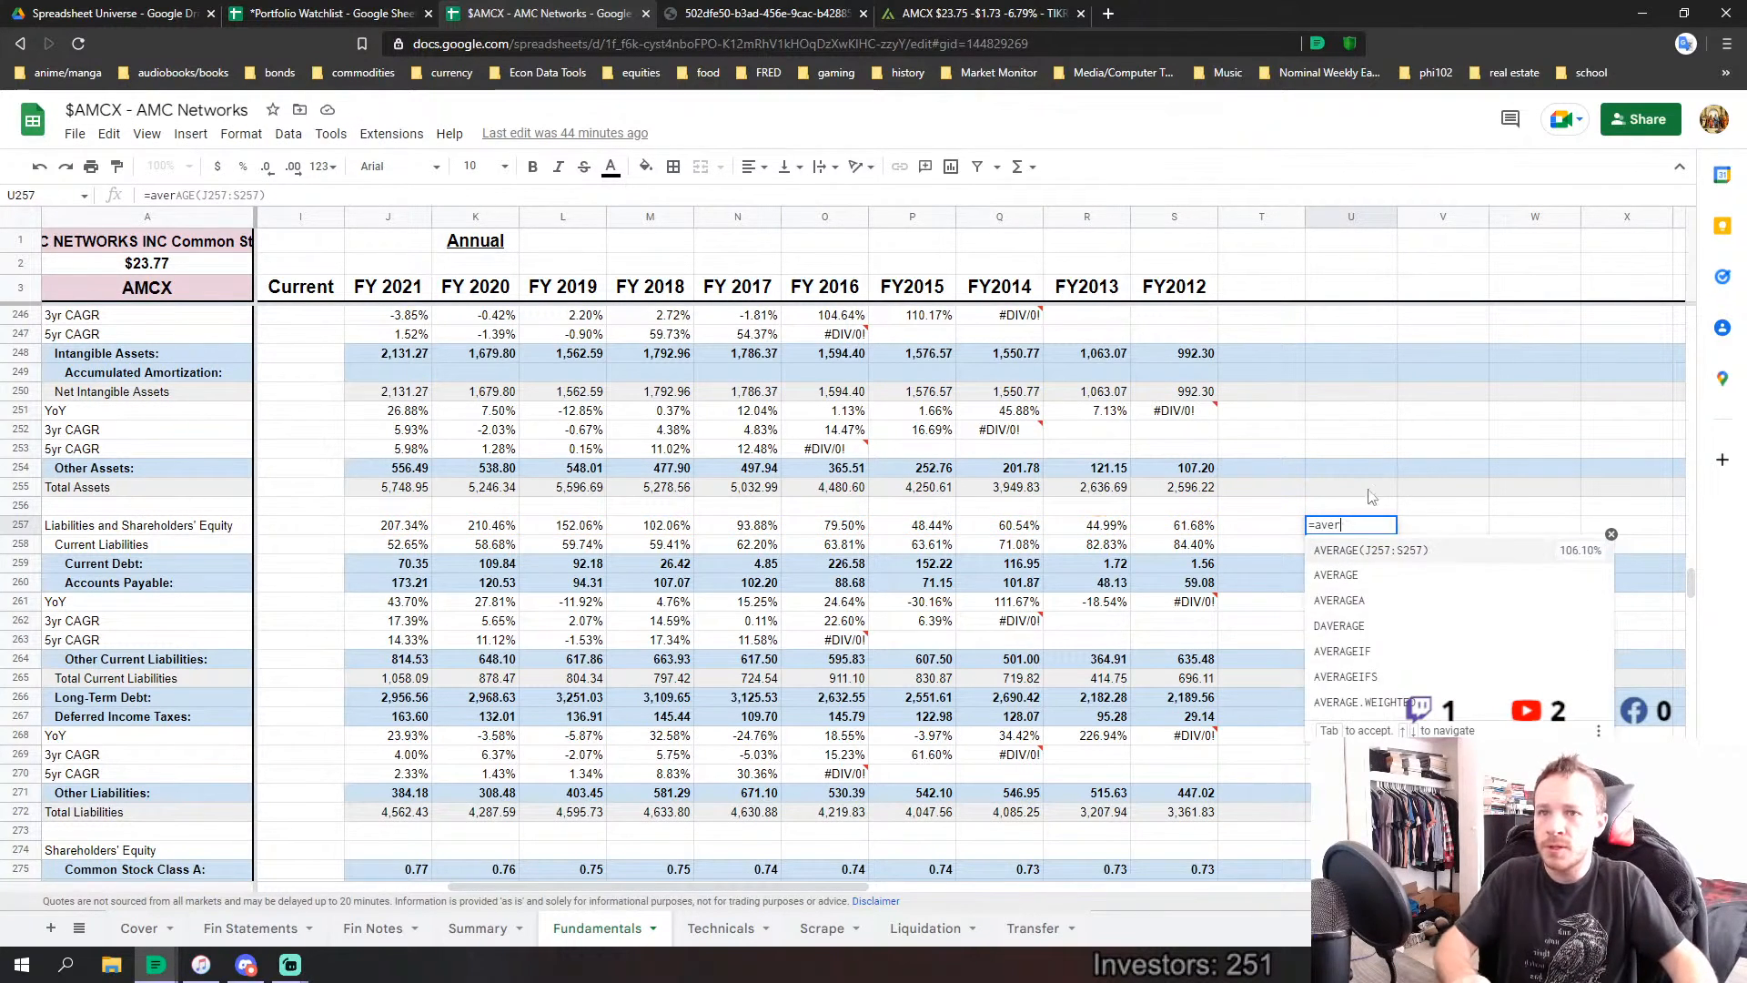
click(1339, 582)
drag(1174, 525, 831, 538)
key(Return)
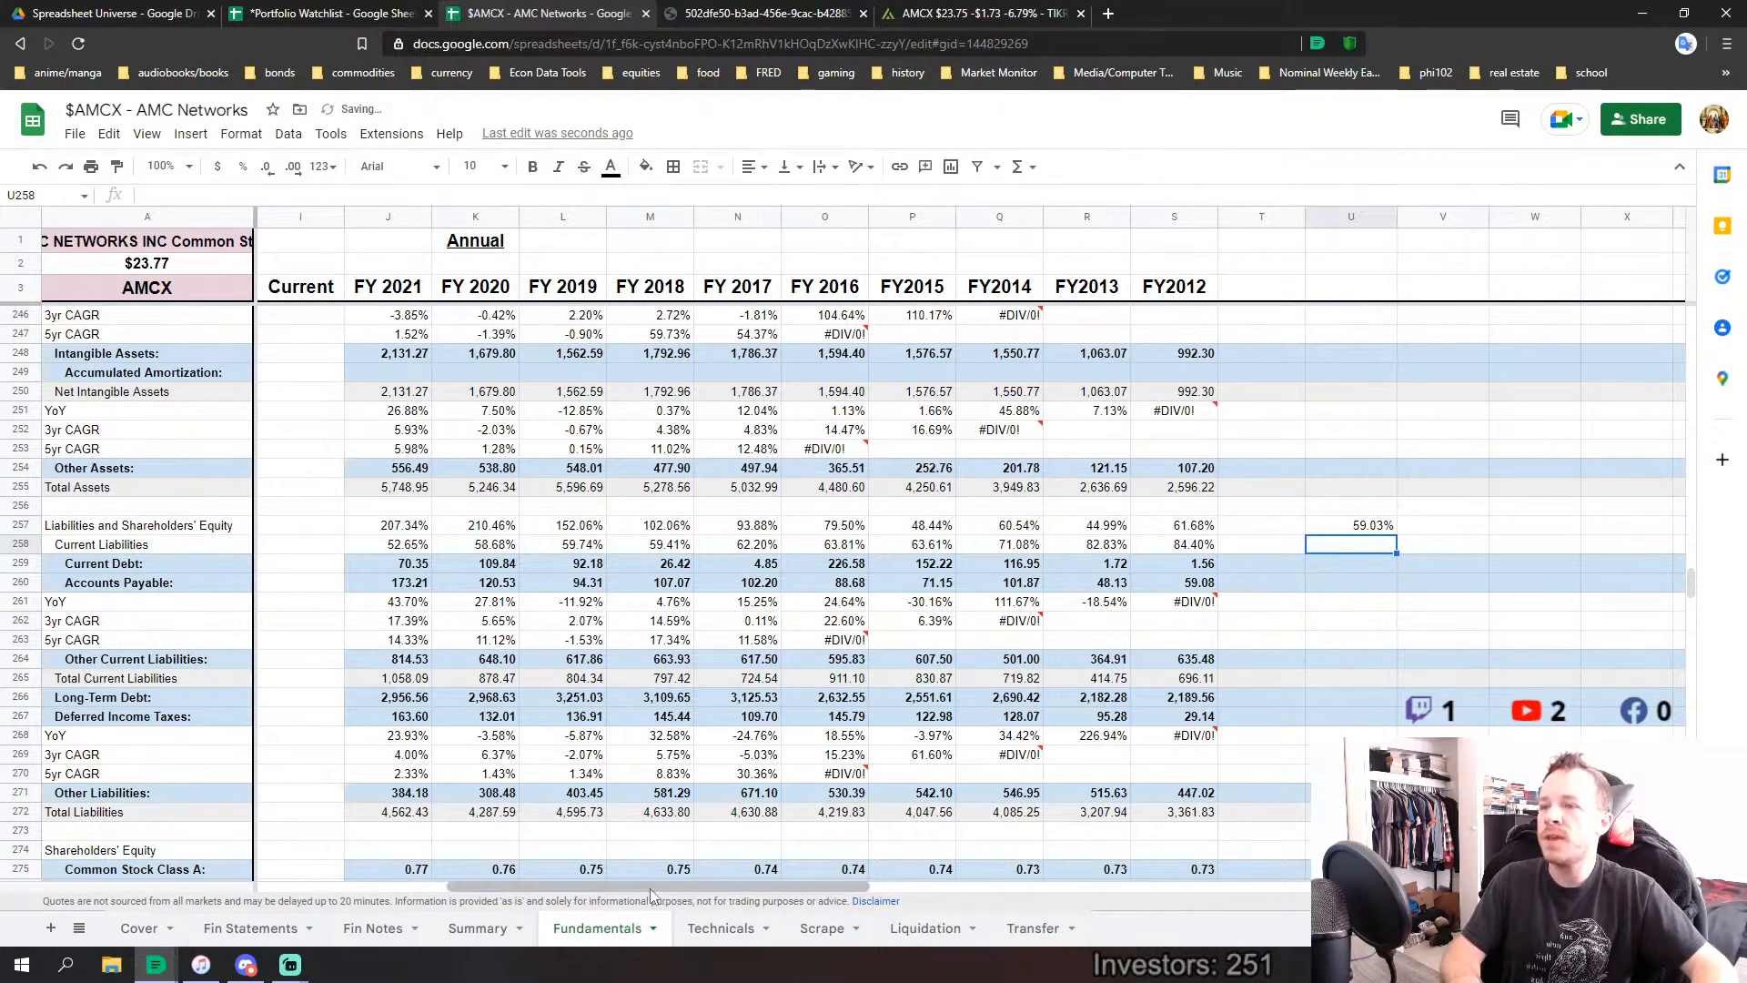
Calculate the average of the row 257 ratios for FY 2017 through FY 2021 (J257:N257) in forecast cell H257.
drag(655, 886, 628, 886)
click(496, 527)
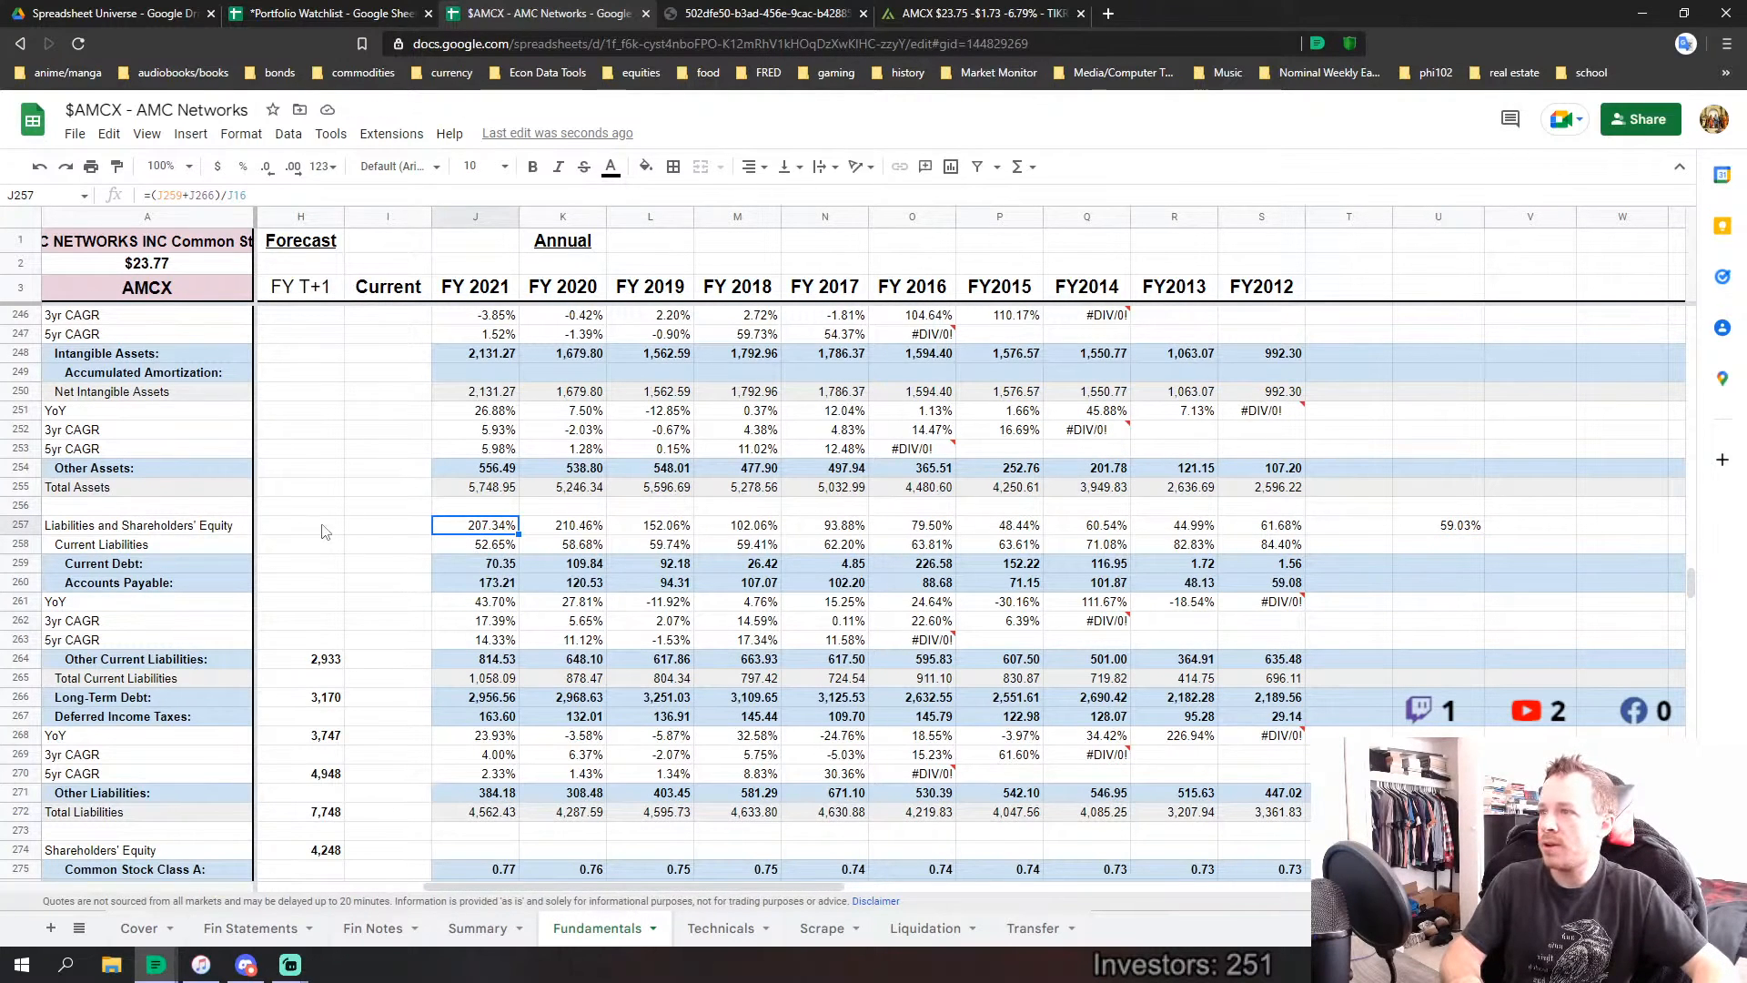
text(aver)
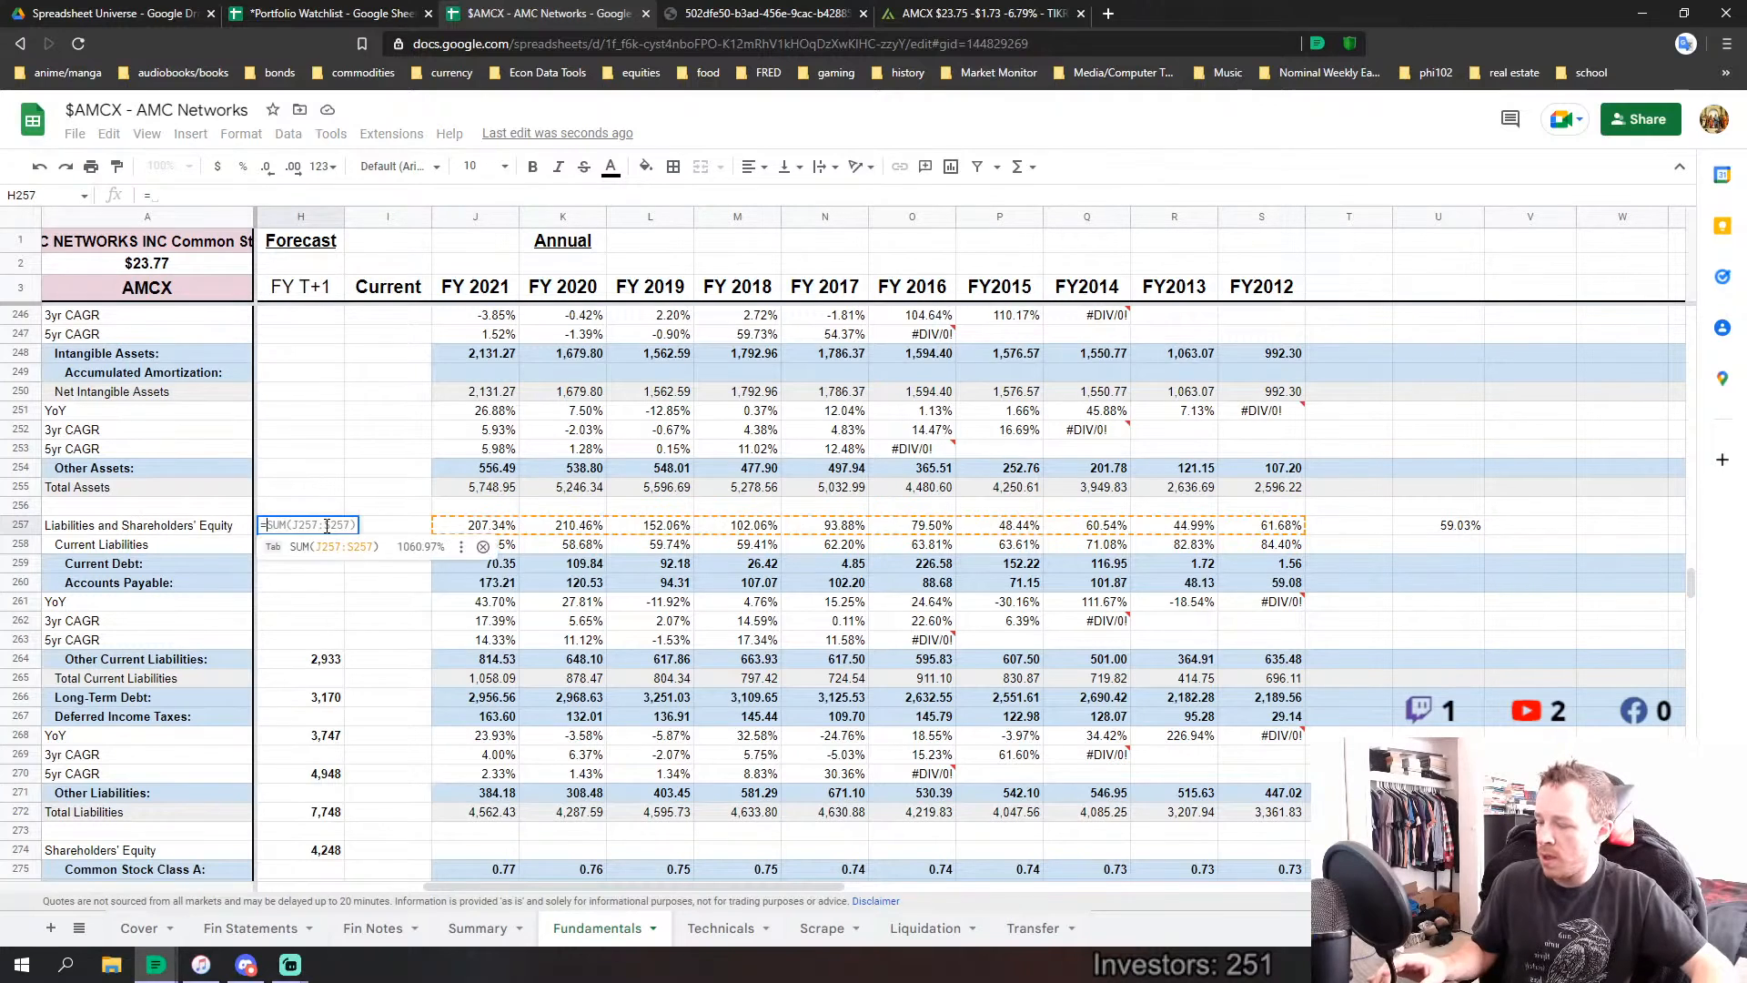
key(Tab)
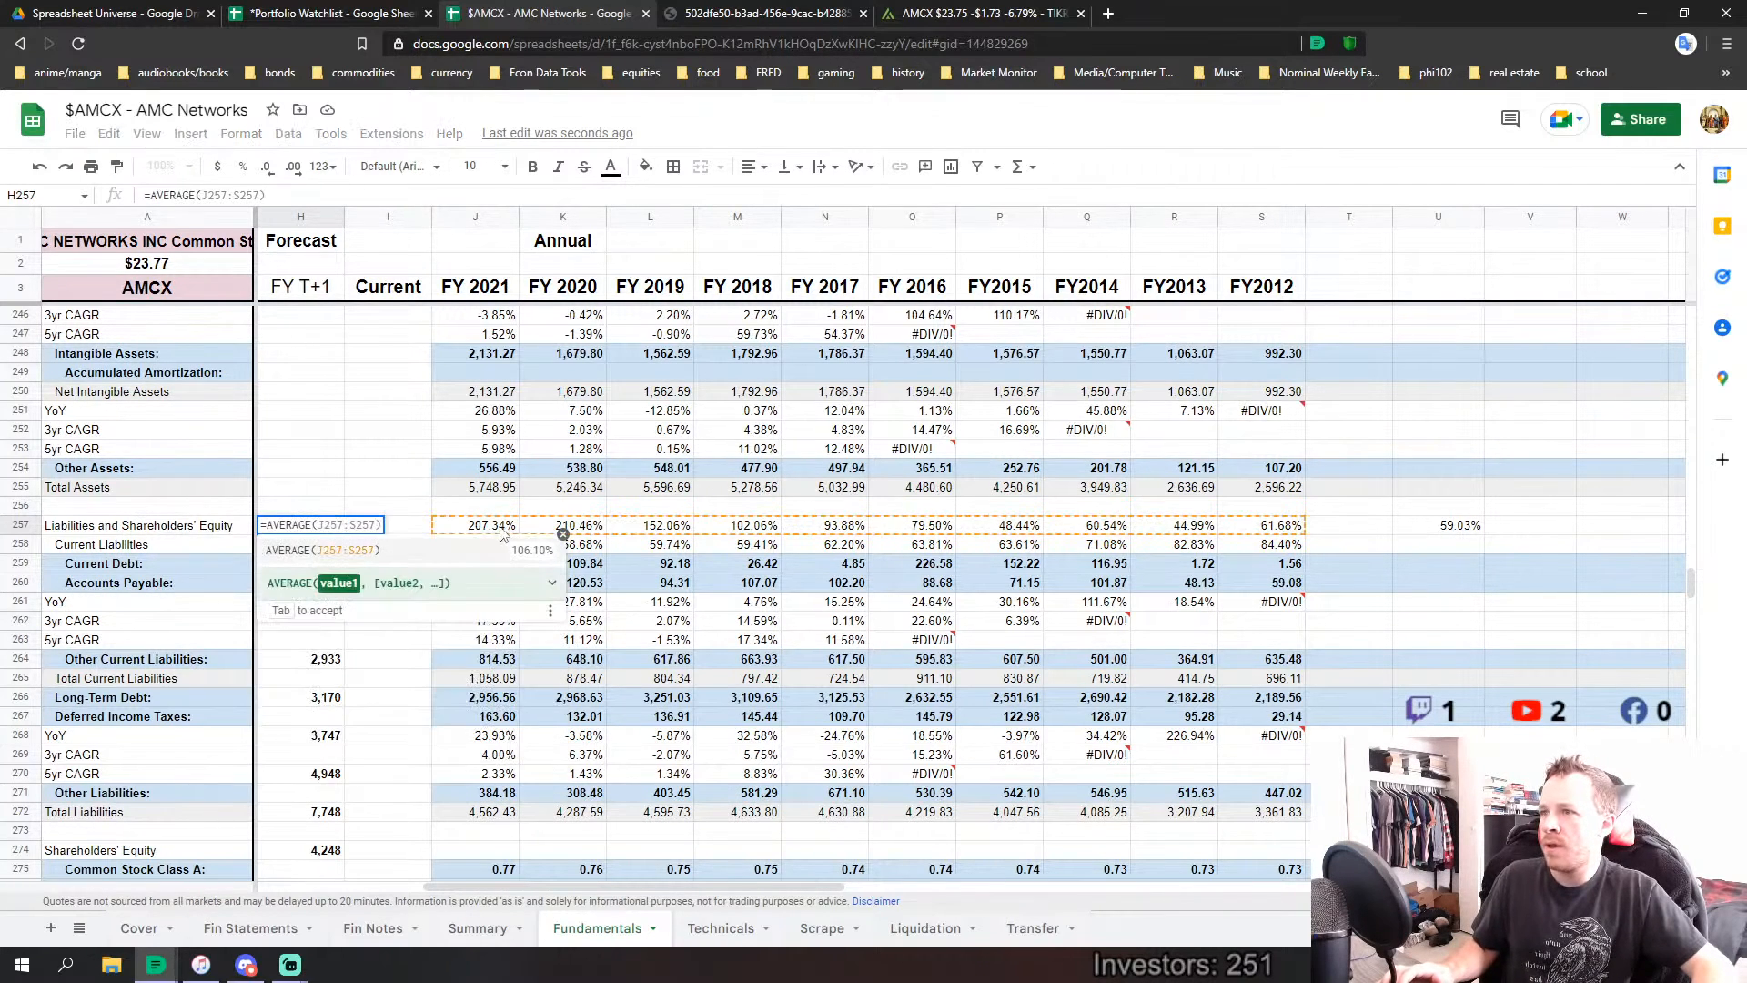
drag(496, 527, 810, 526)
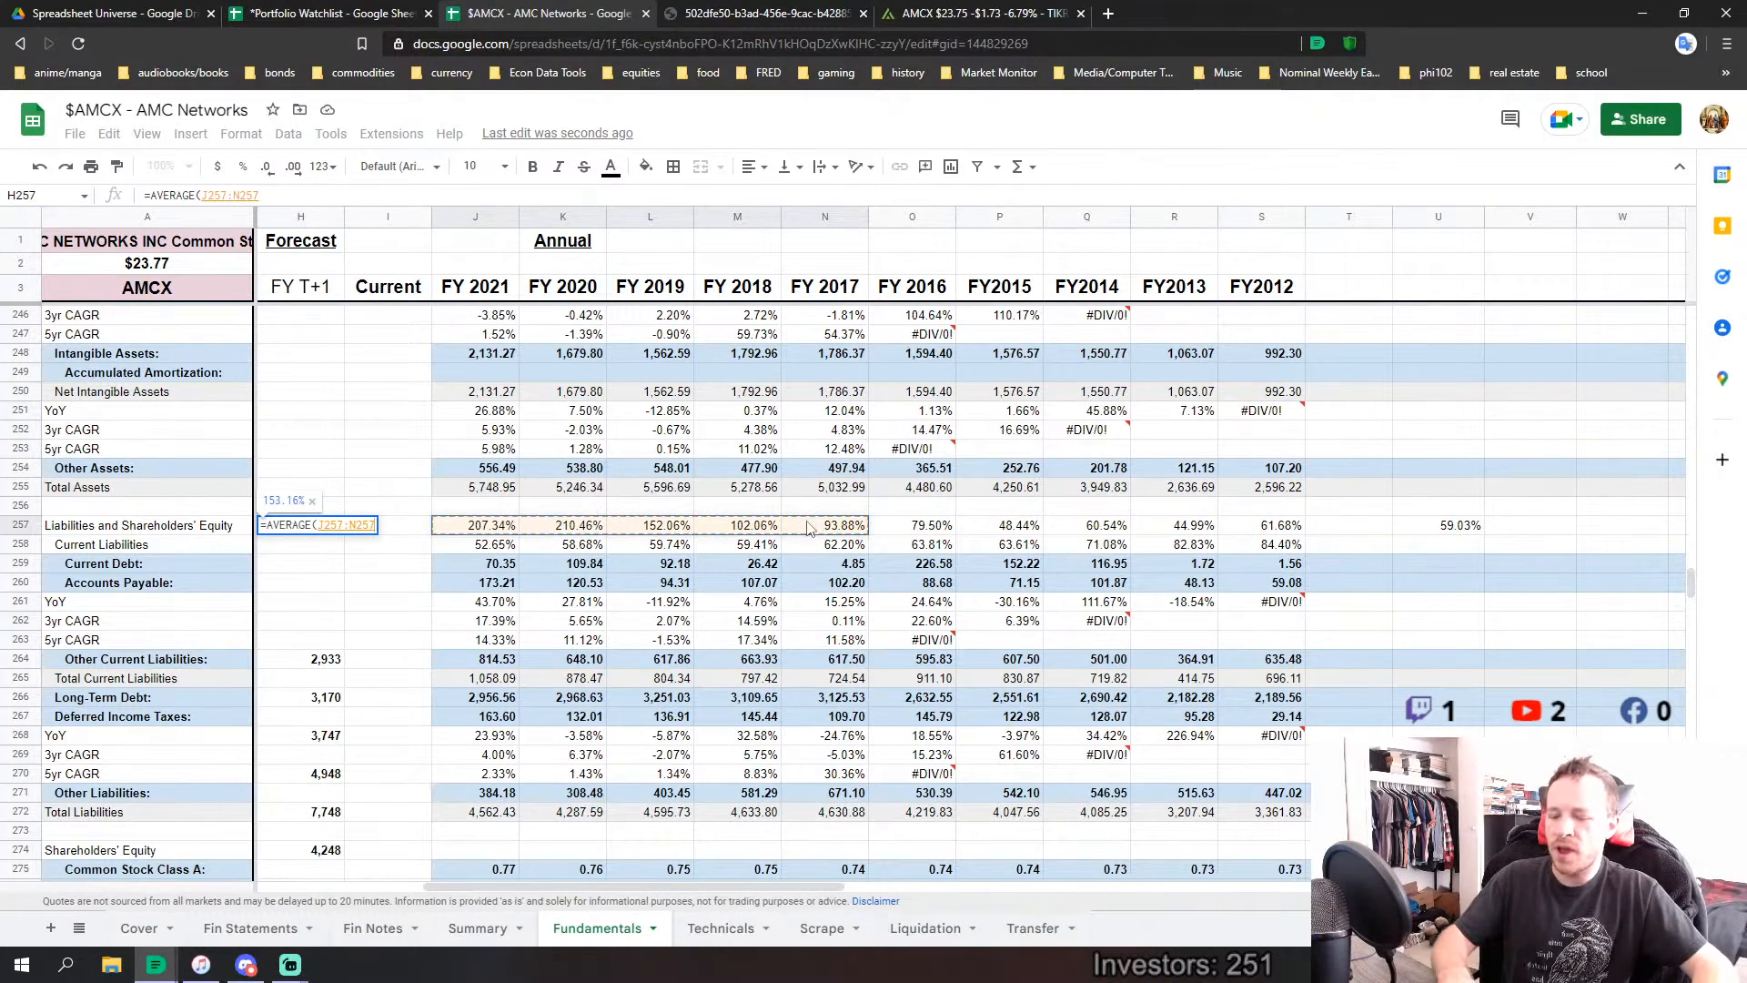
key(Return)
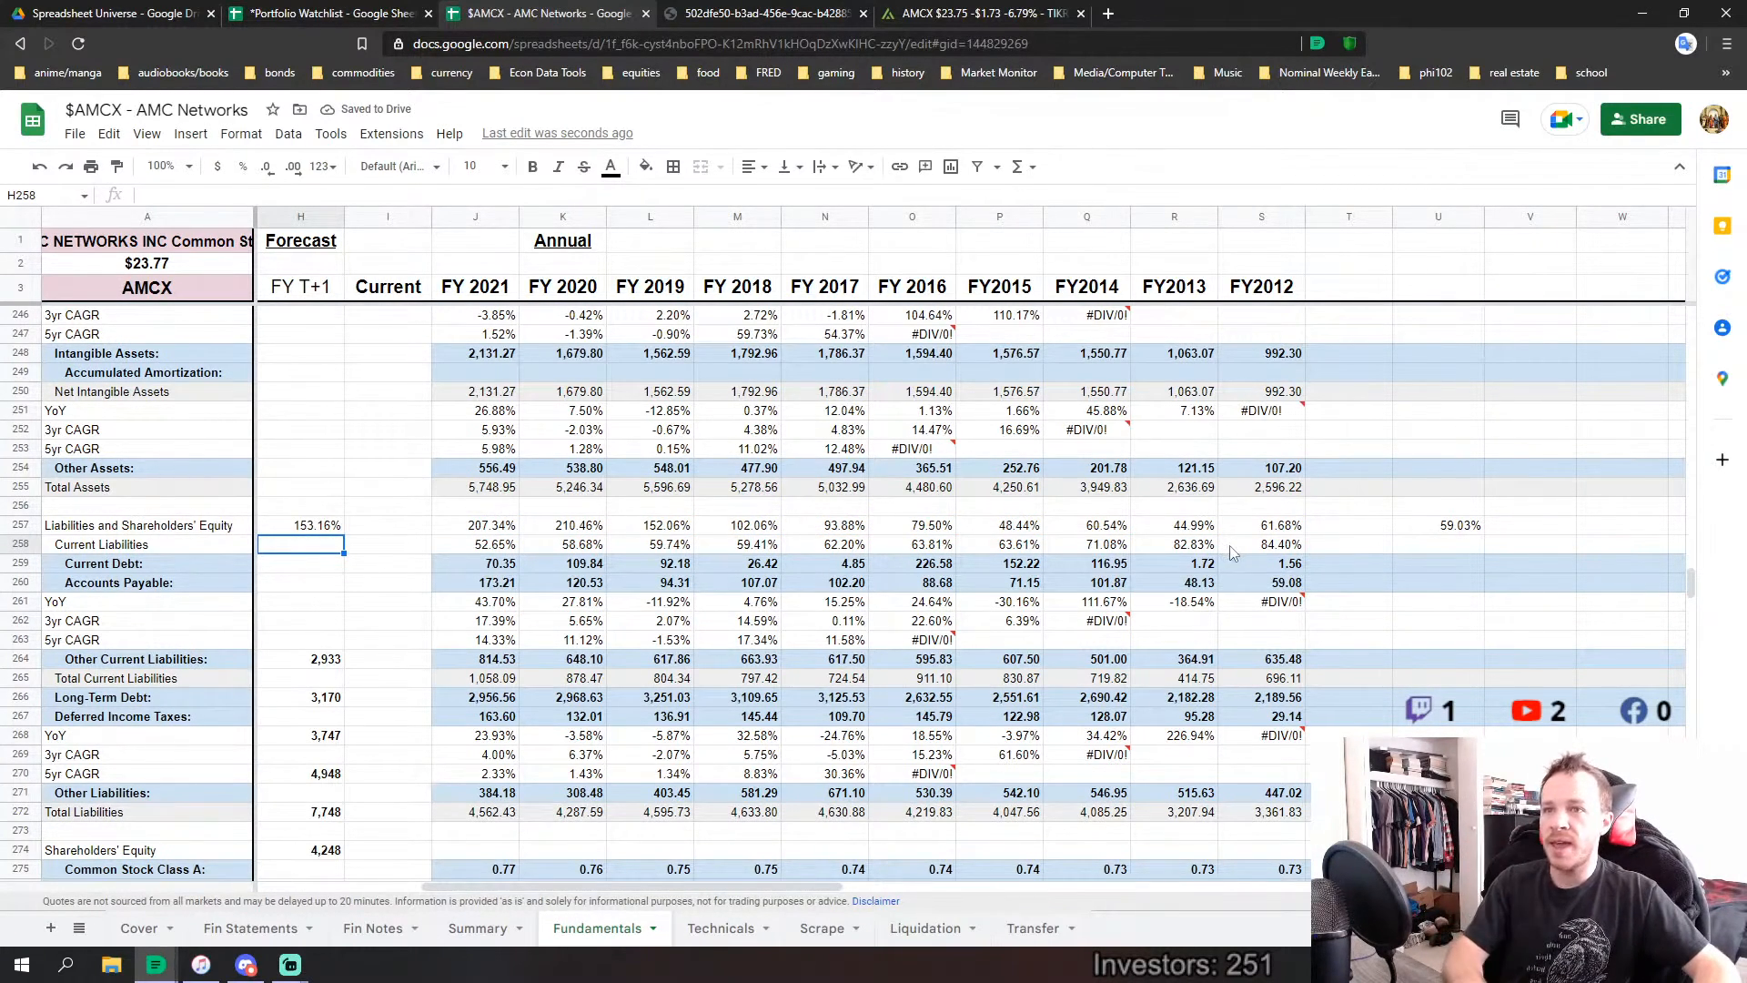
Compare the ten-year trends of the ratios in rows 258 and 257, ending on the FY 2021 ratio in row 258.
drag(1230, 552, 497, 550)
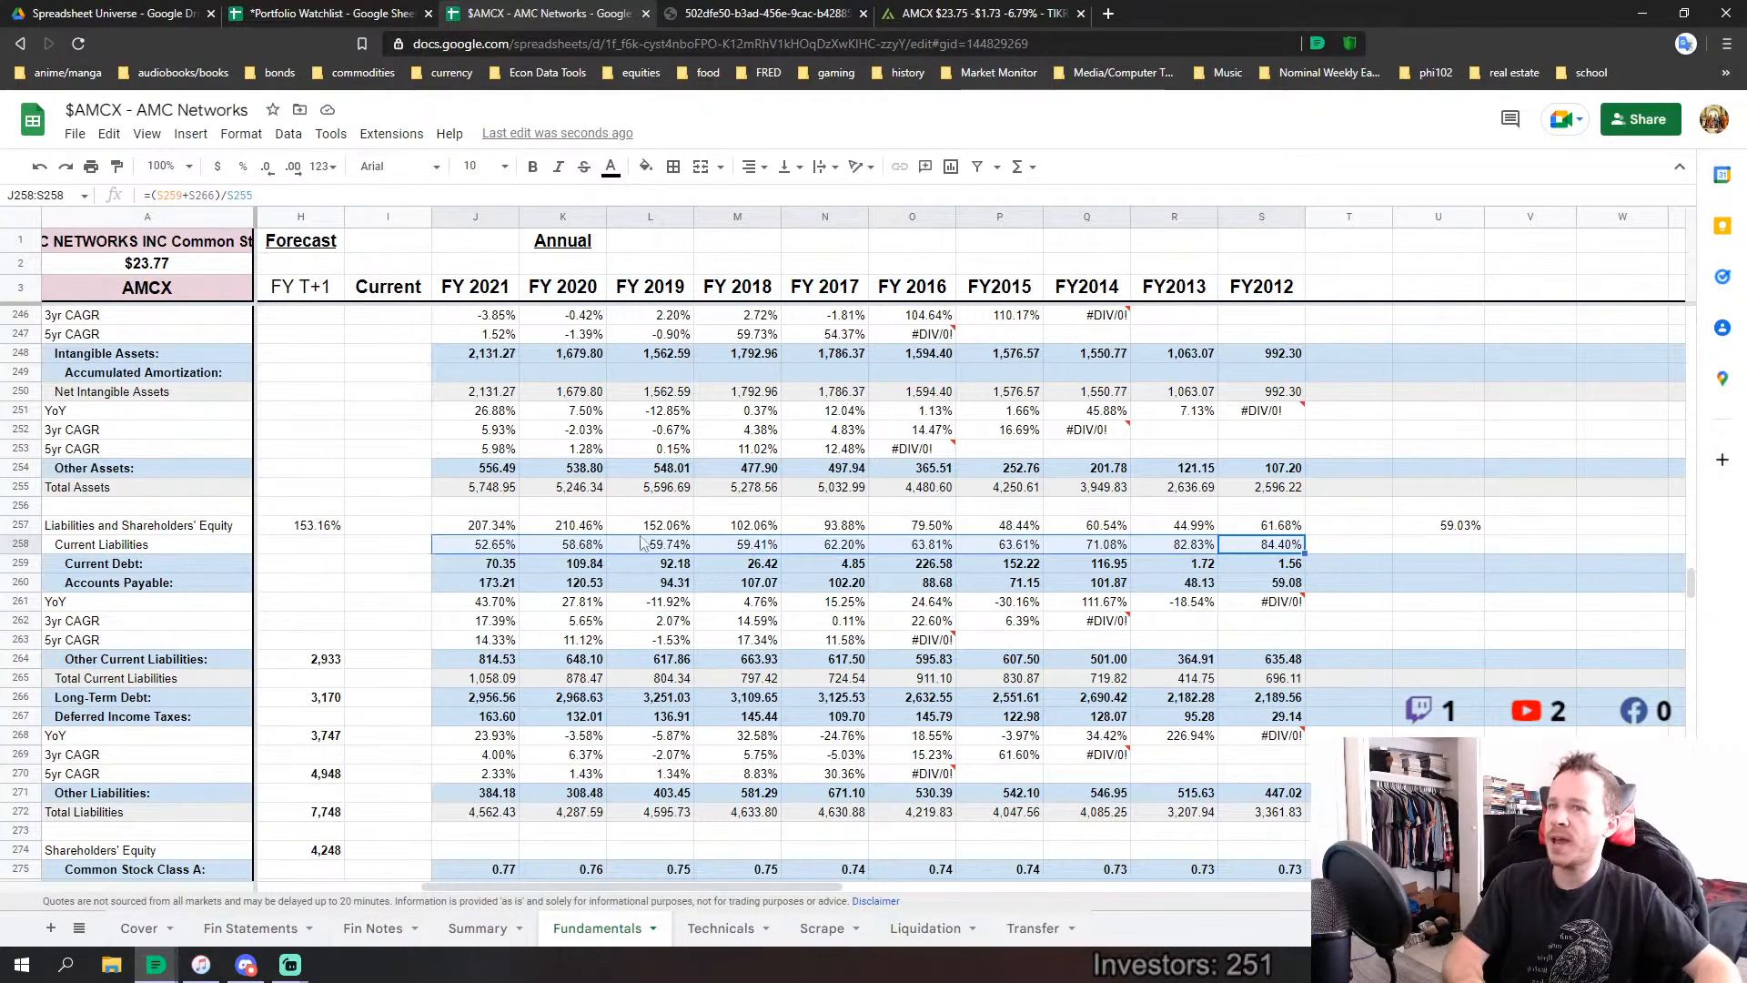
drag(1266, 525, 482, 542)
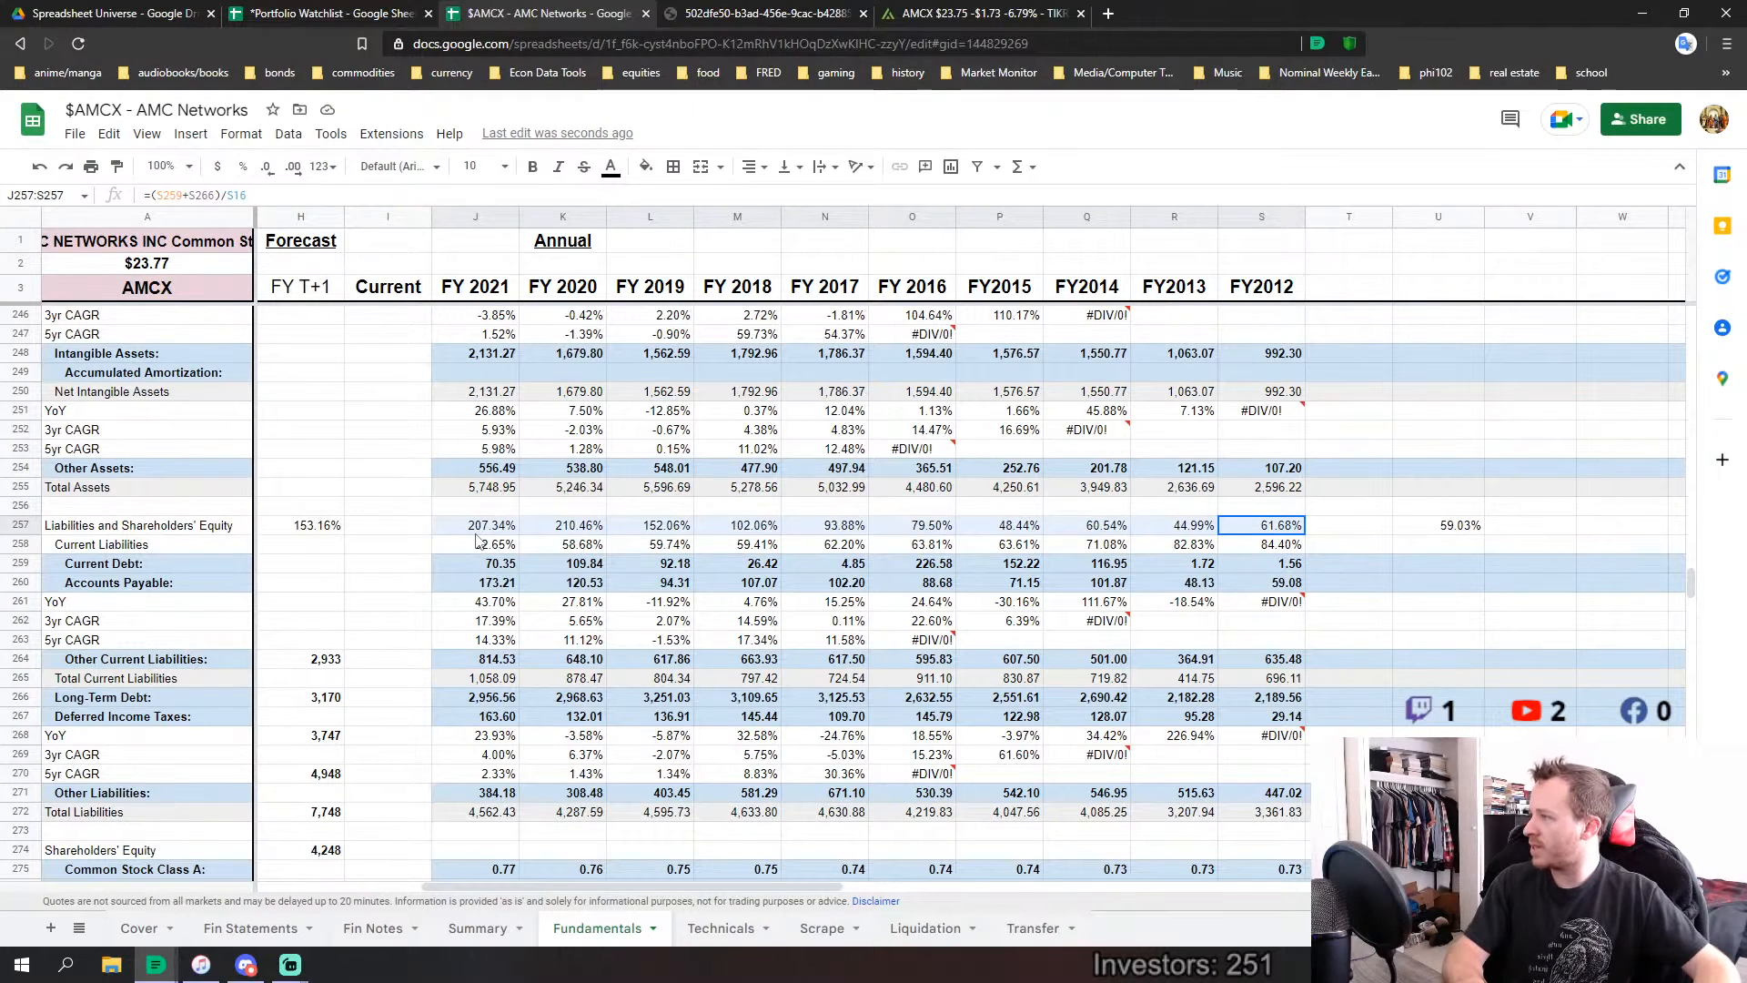
drag(475, 535, 475, 535)
scroll(941, 557, down, 1)
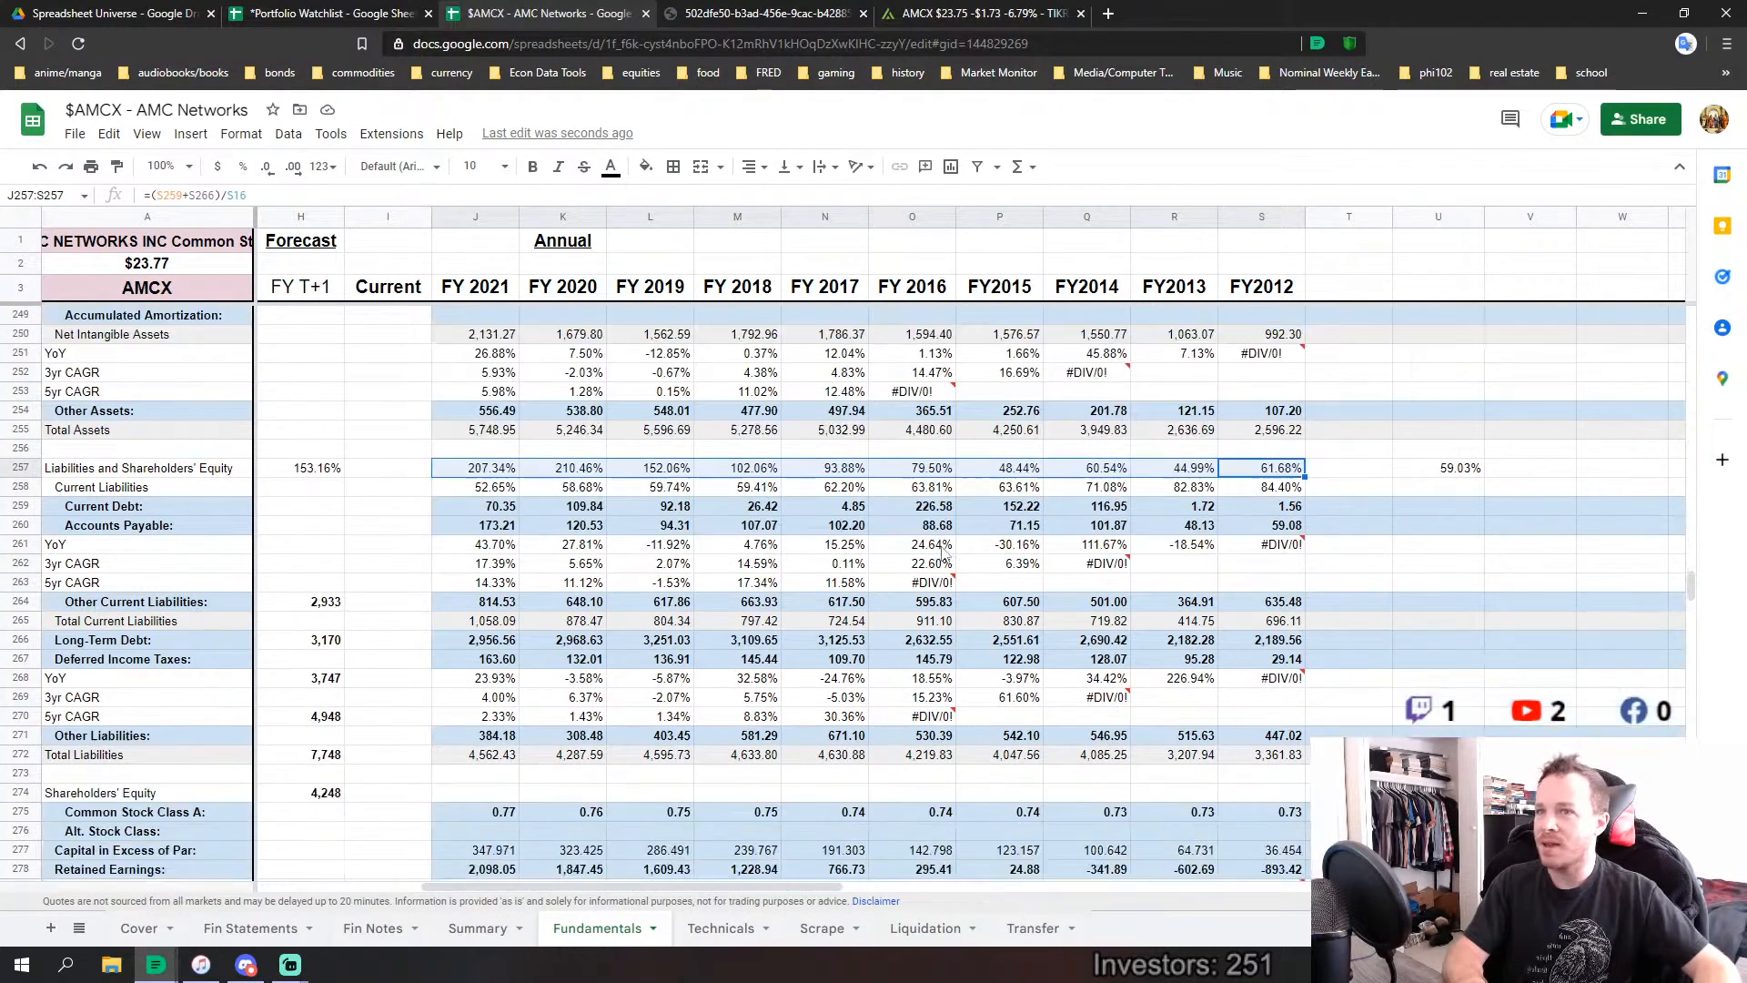
scroll(941, 551, up, 1)
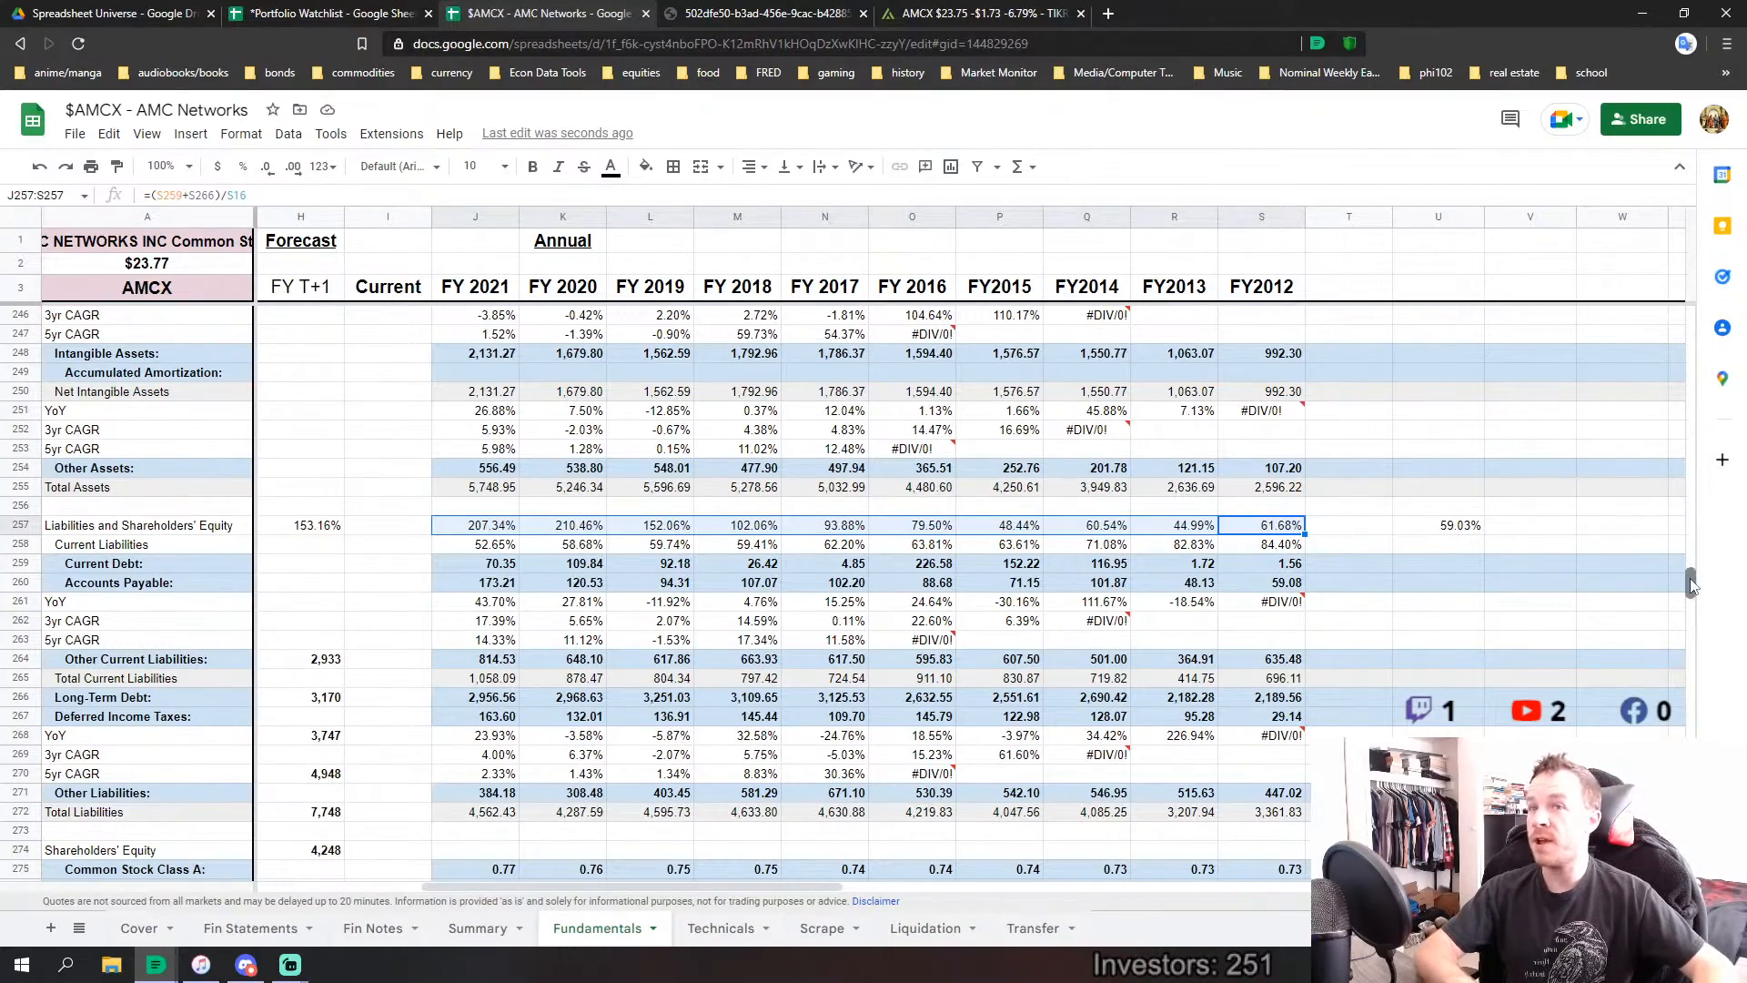
drag(1690, 577, 1640, 582)
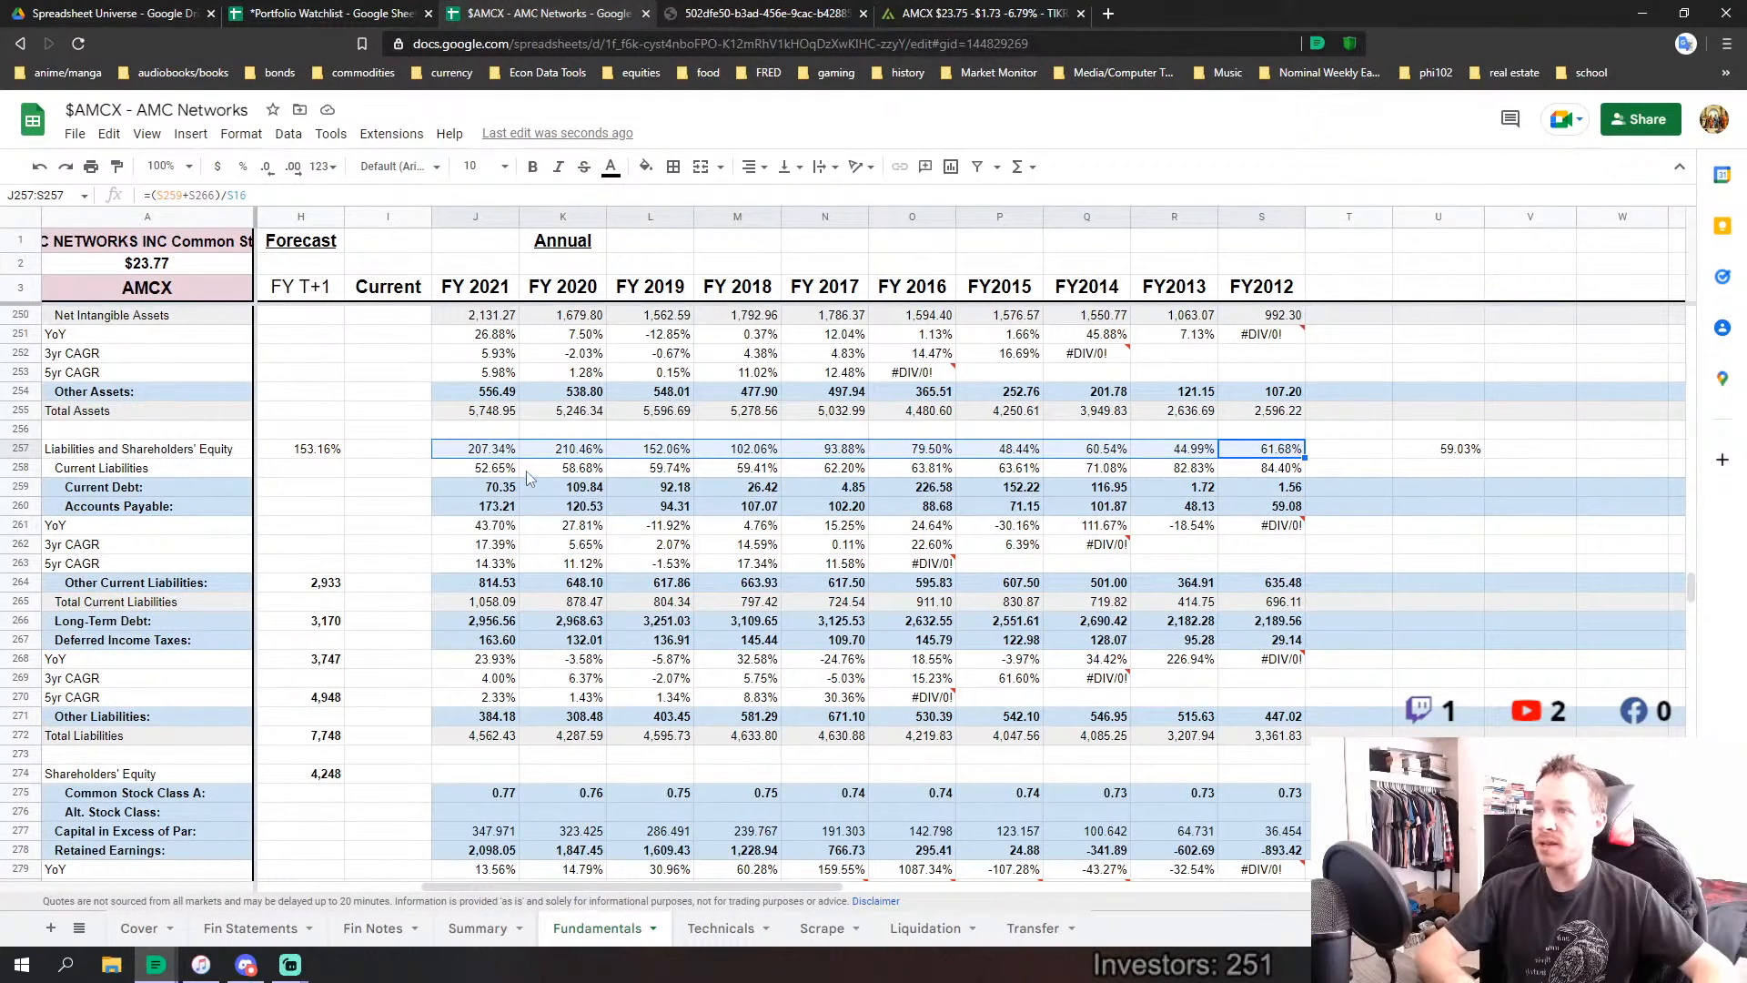
click(499, 469)
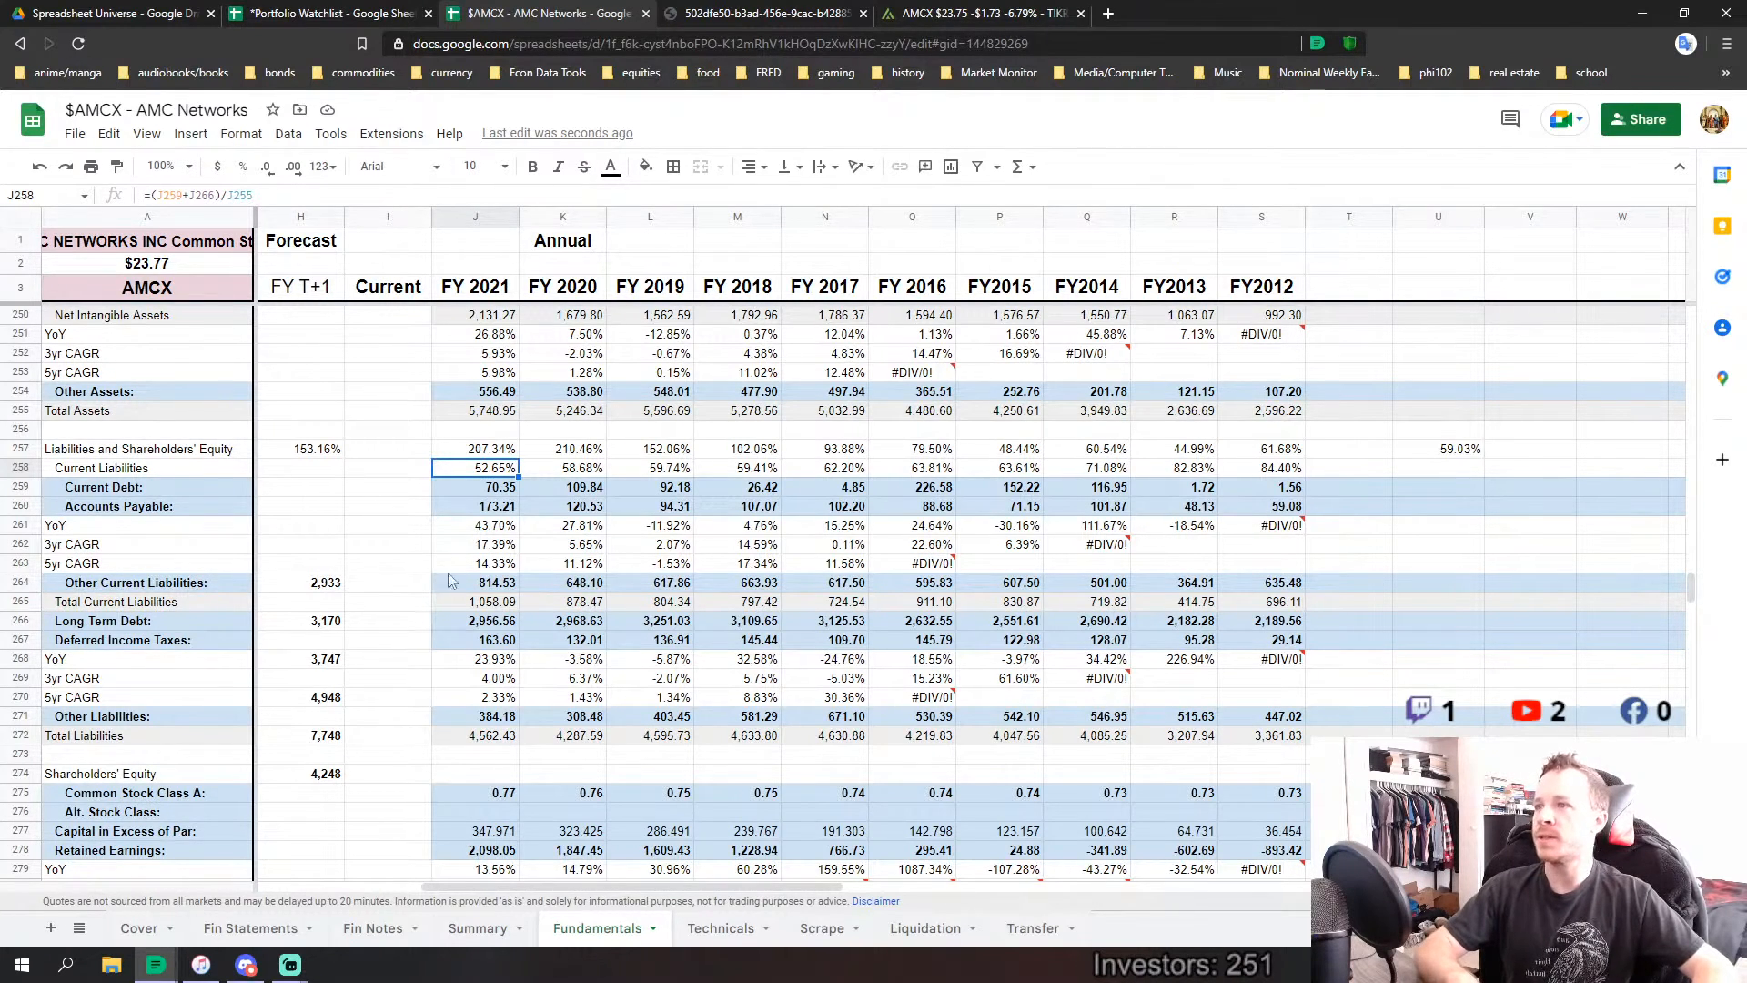
Look through the liabilities and equity sections and highlight Shareholders' Equity for FY 2012 through FY 2016.
scroll(473, 555, down, 3)
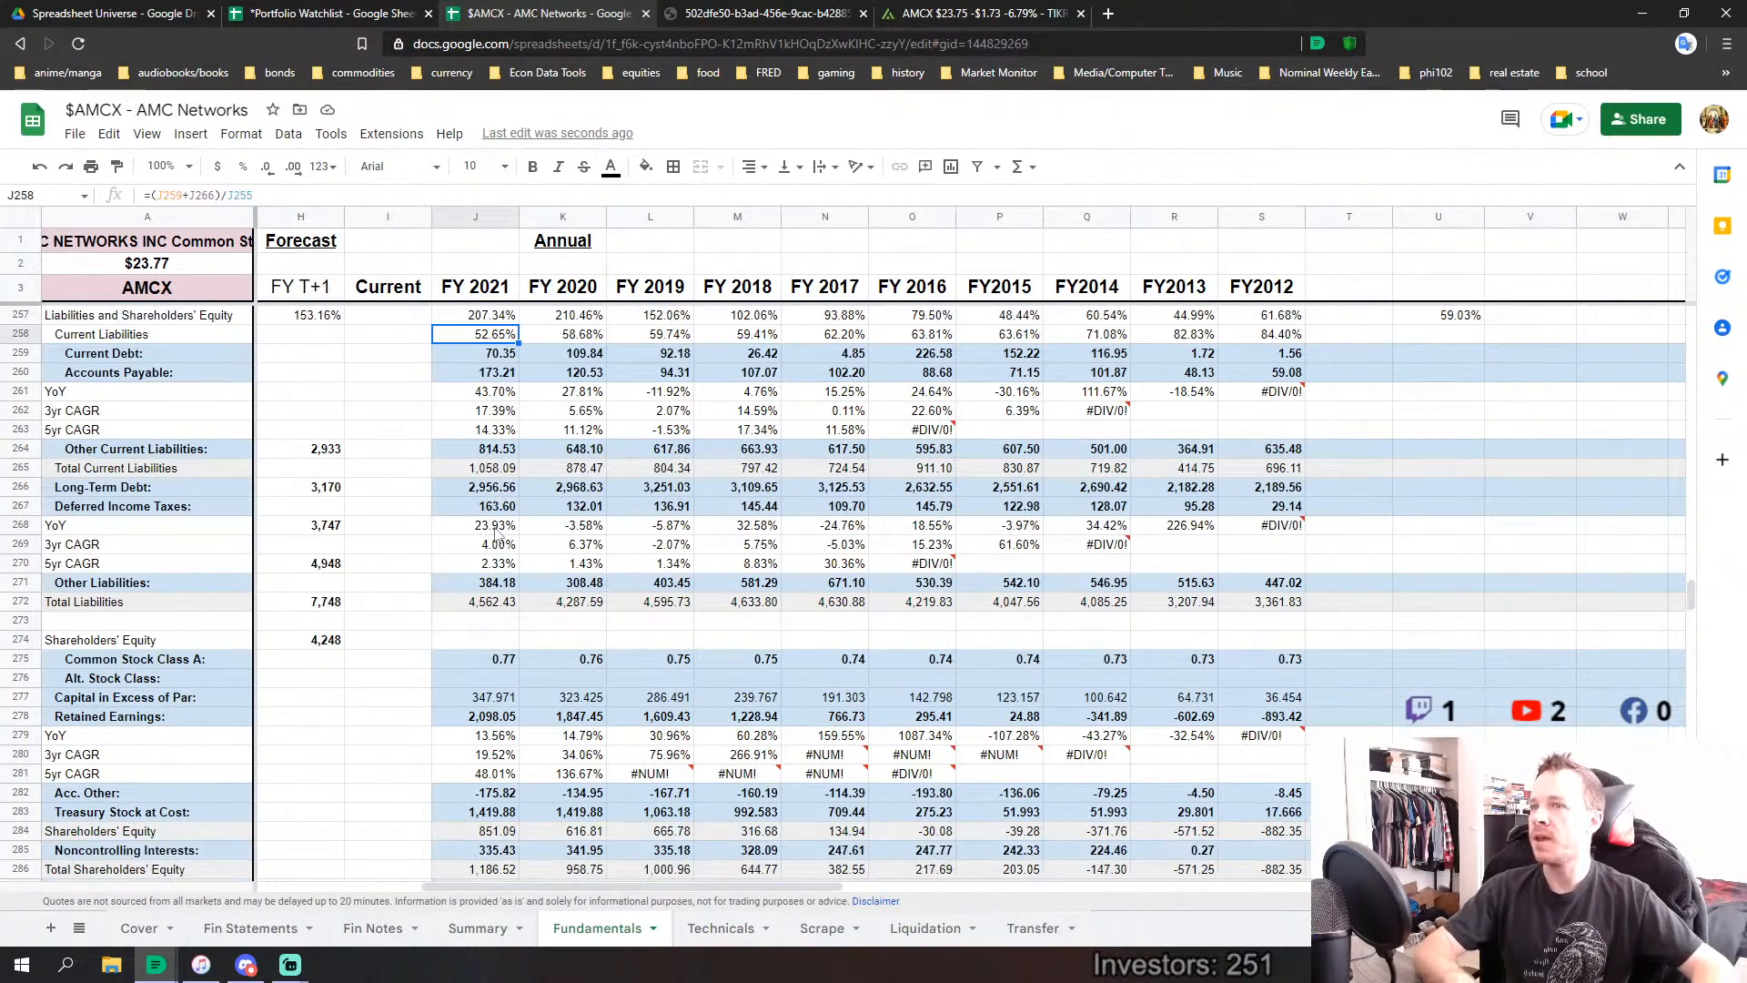
scroll(497, 542, down, 1)
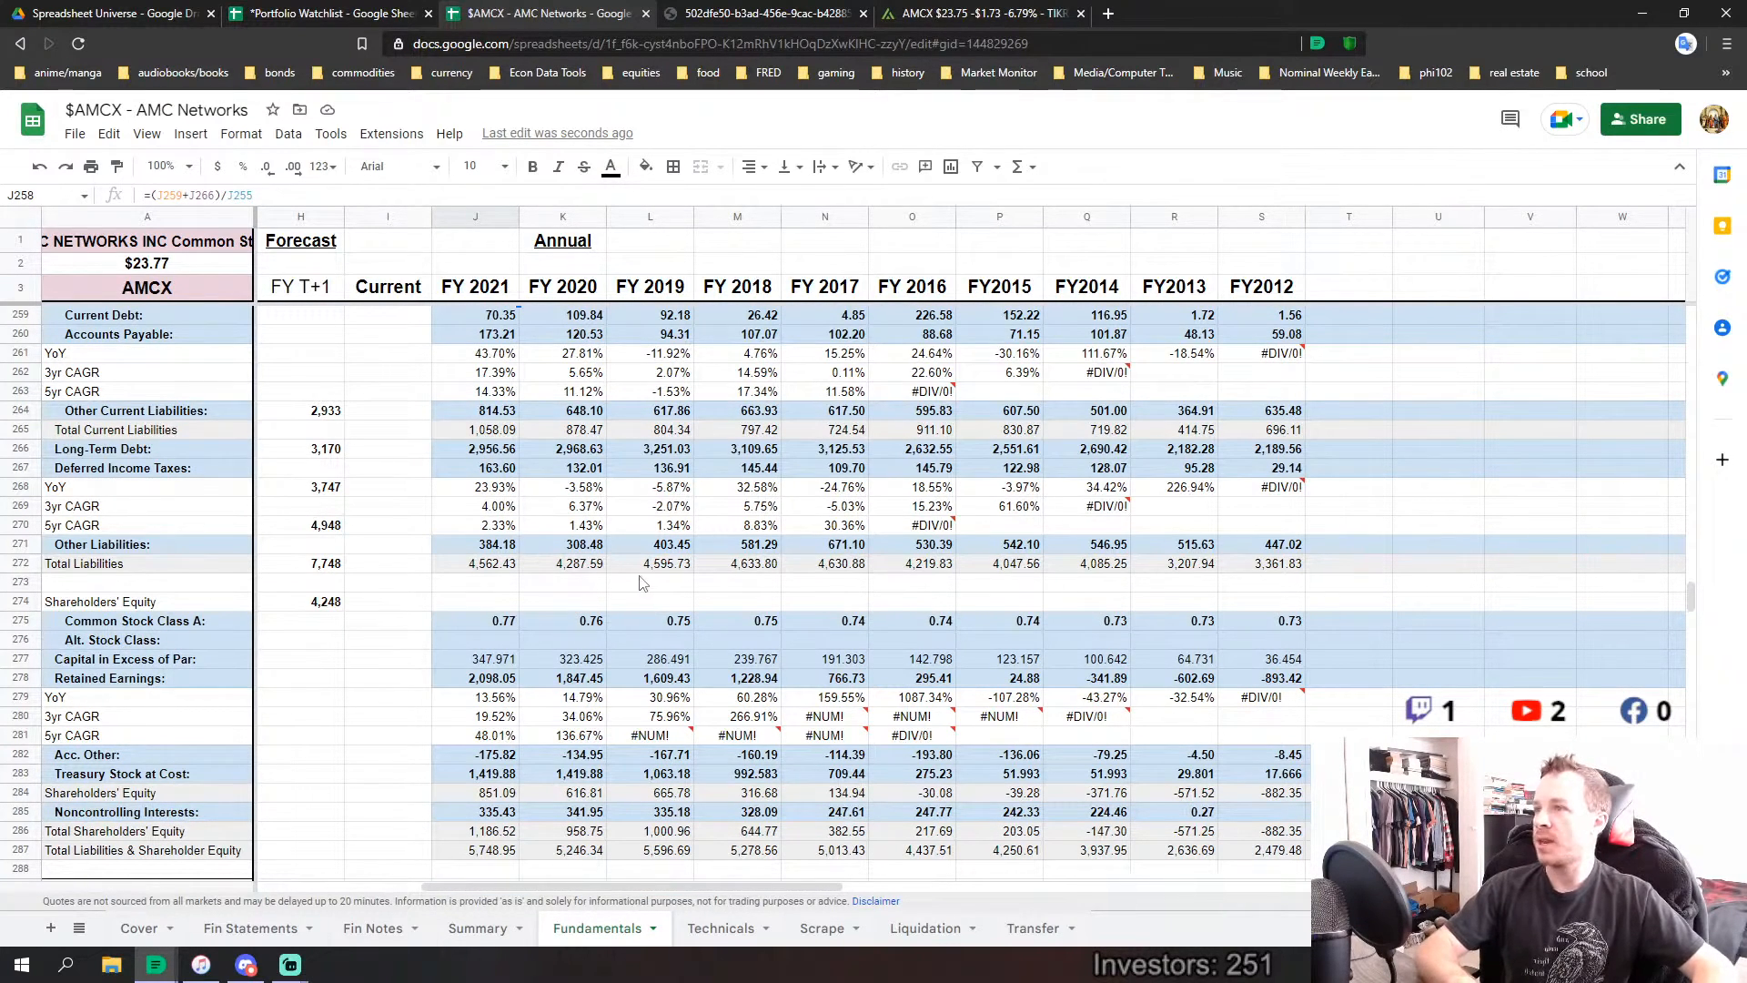
scroll(564, 591, down, 3)
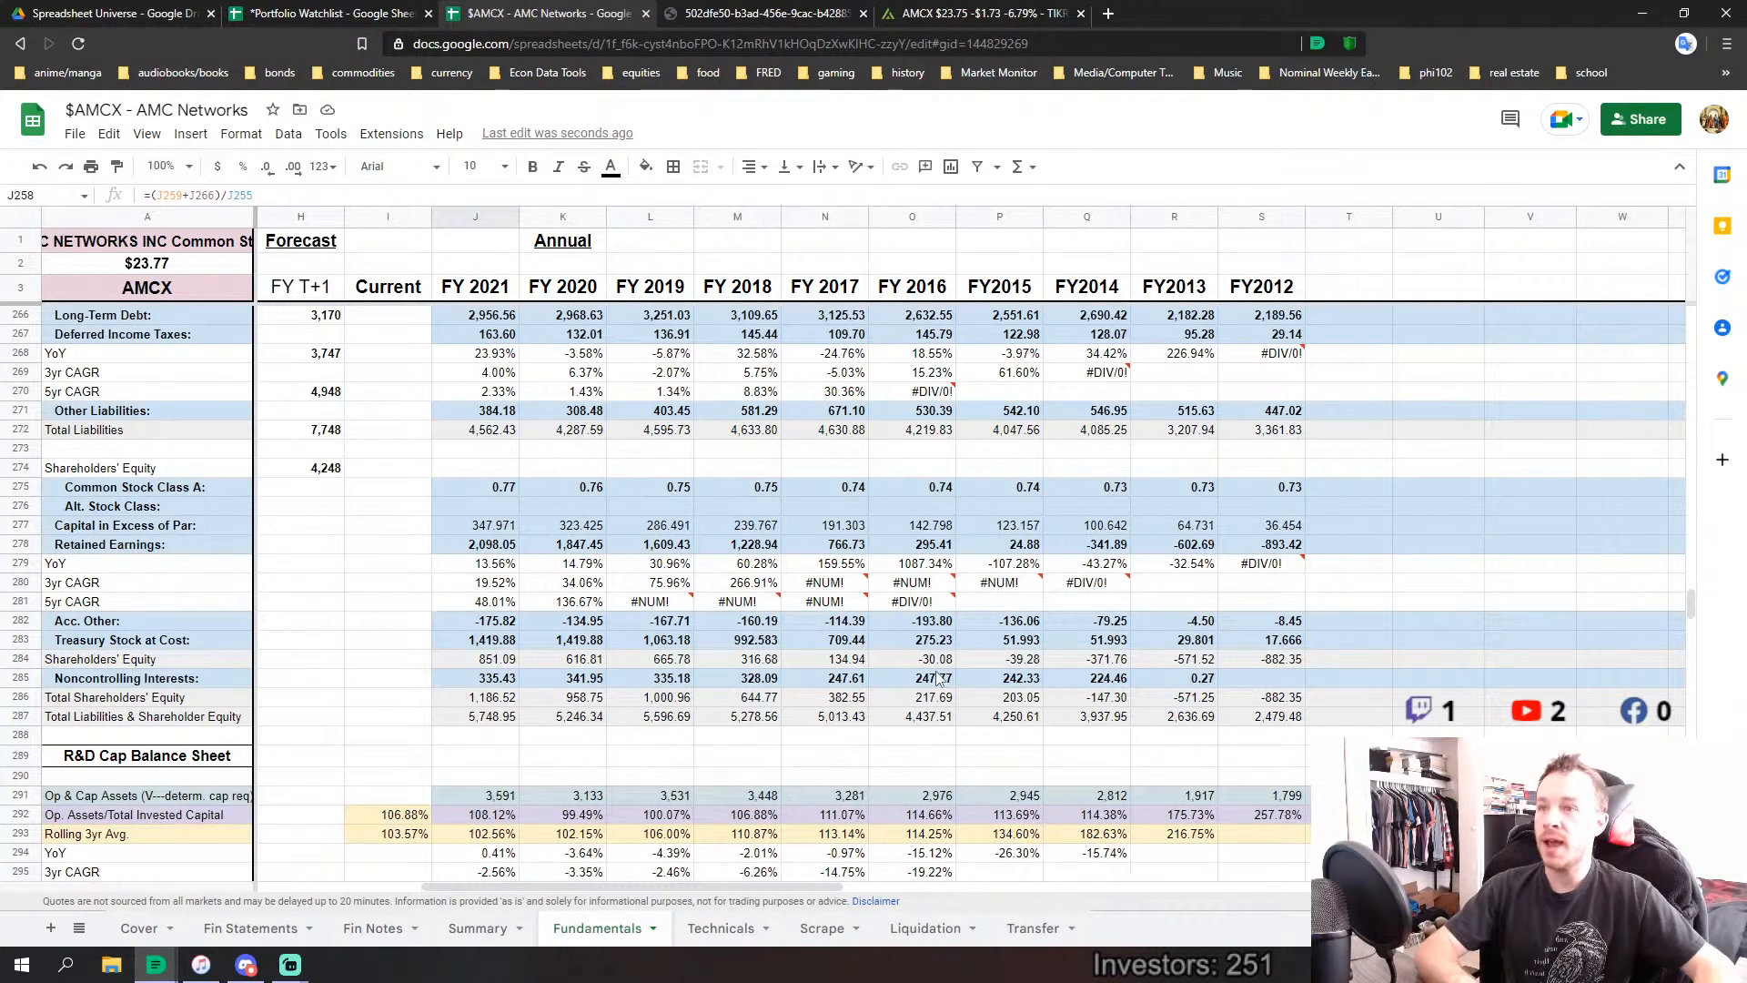
drag(922, 662, 1260, 674)
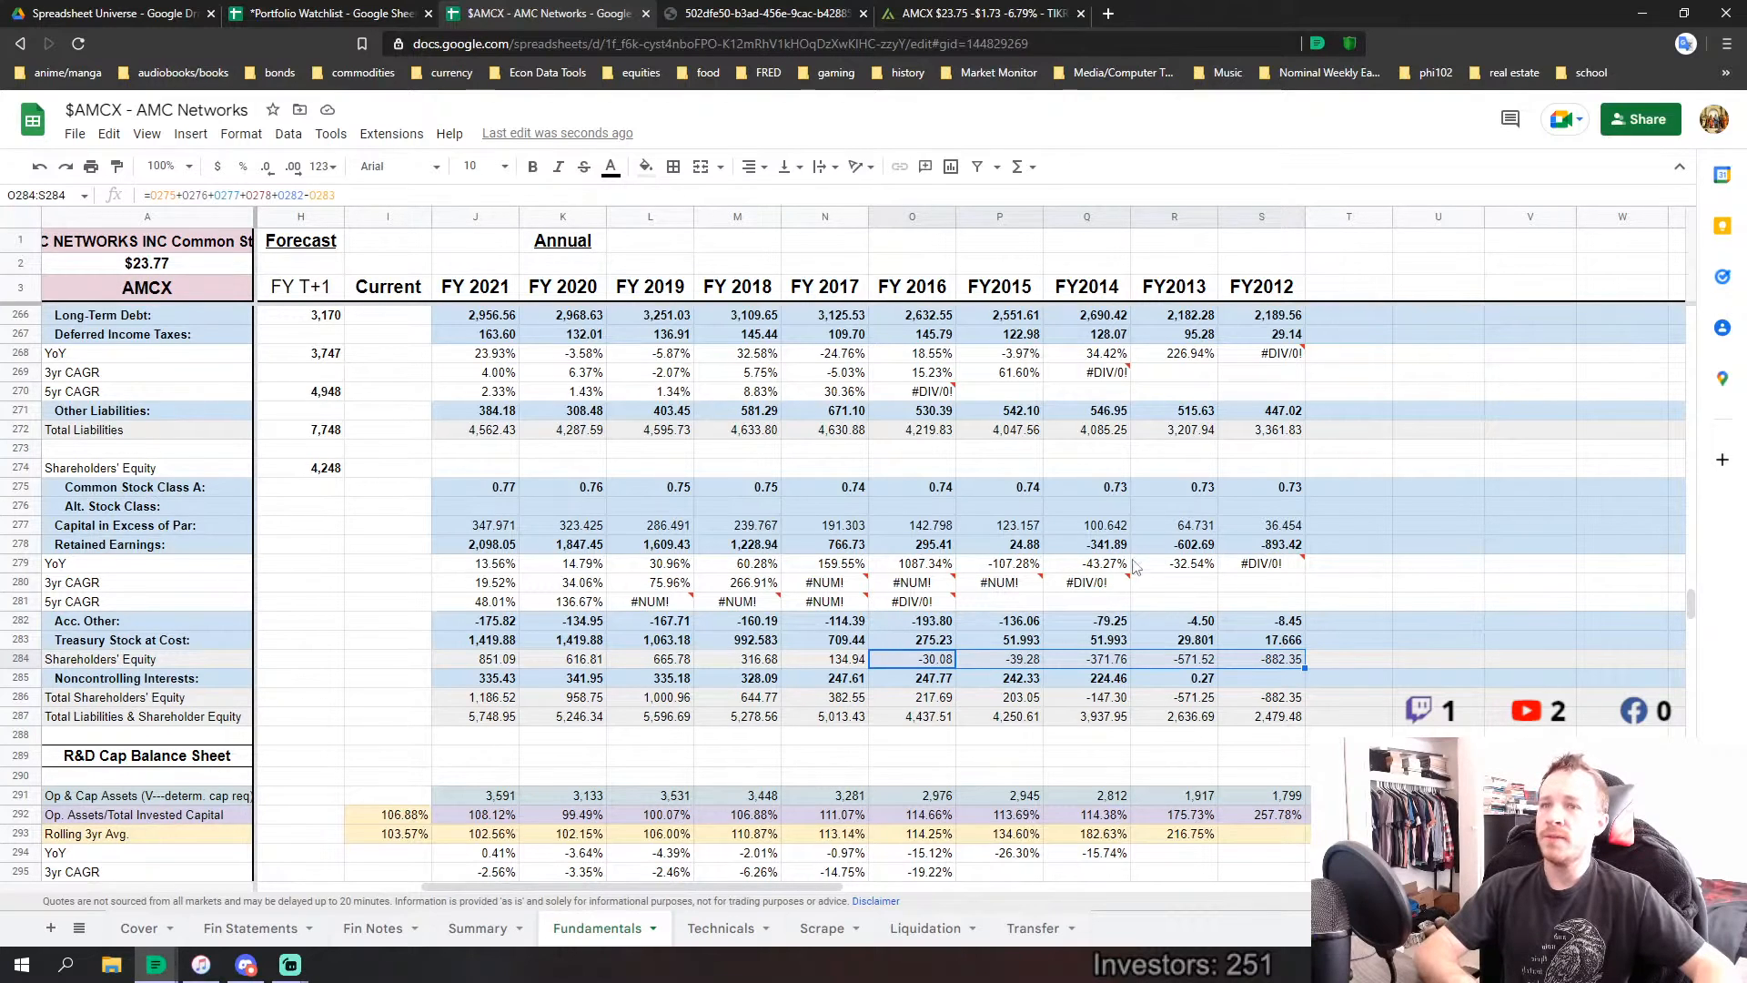
Examine Retained Earnings for FY 2012 through FY 2016 by highlighting O278:S278.
click(1270, 547)
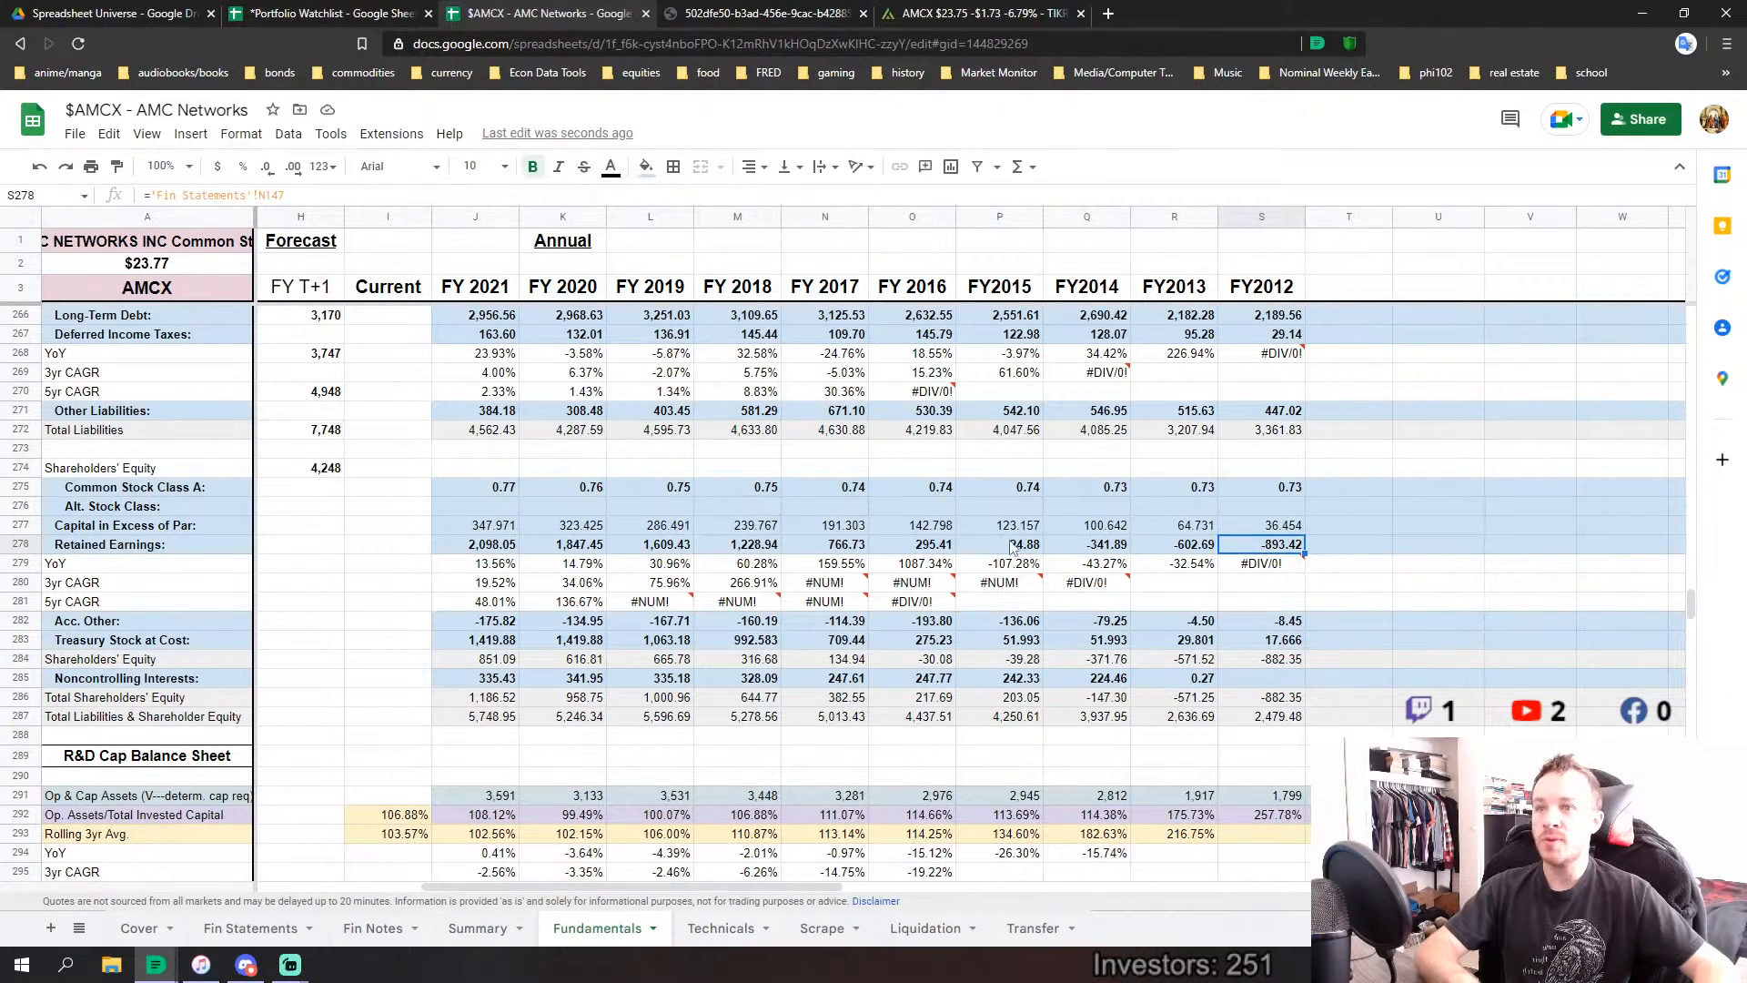
key(Left)
key(Left)
key(Left)
key(Left)
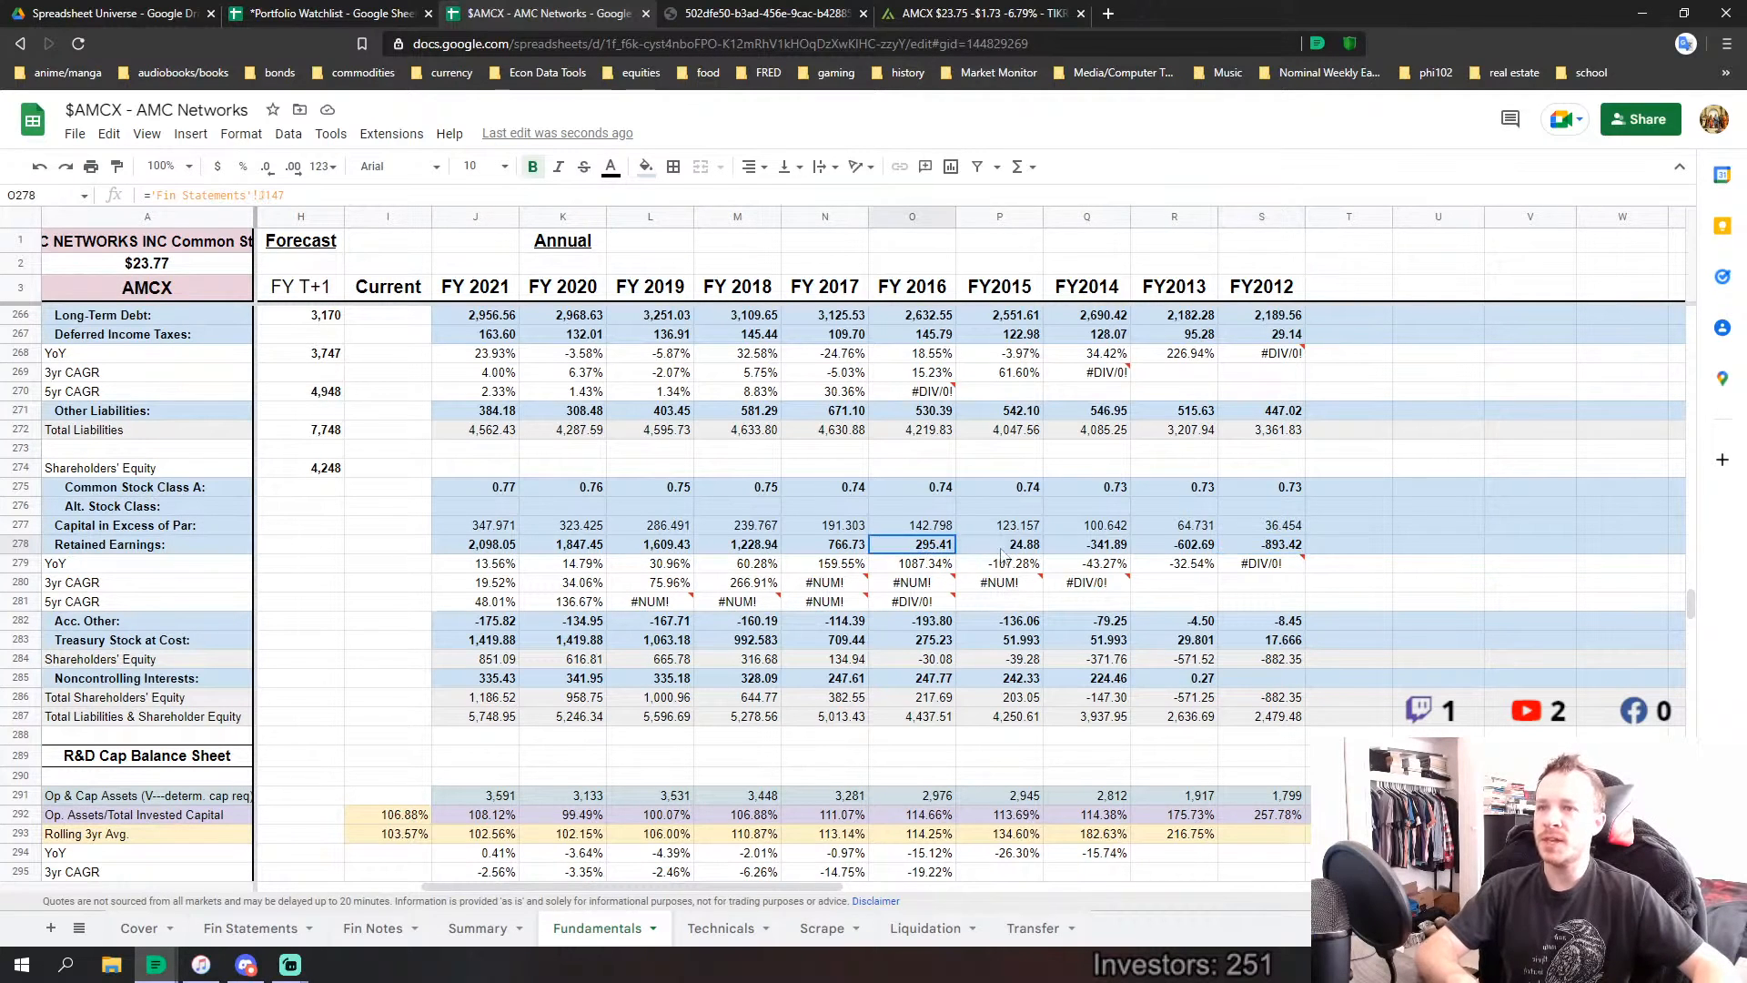
key(shift+Right)
key(shift+Right)
key(shift+Right)
key(shift+Right)
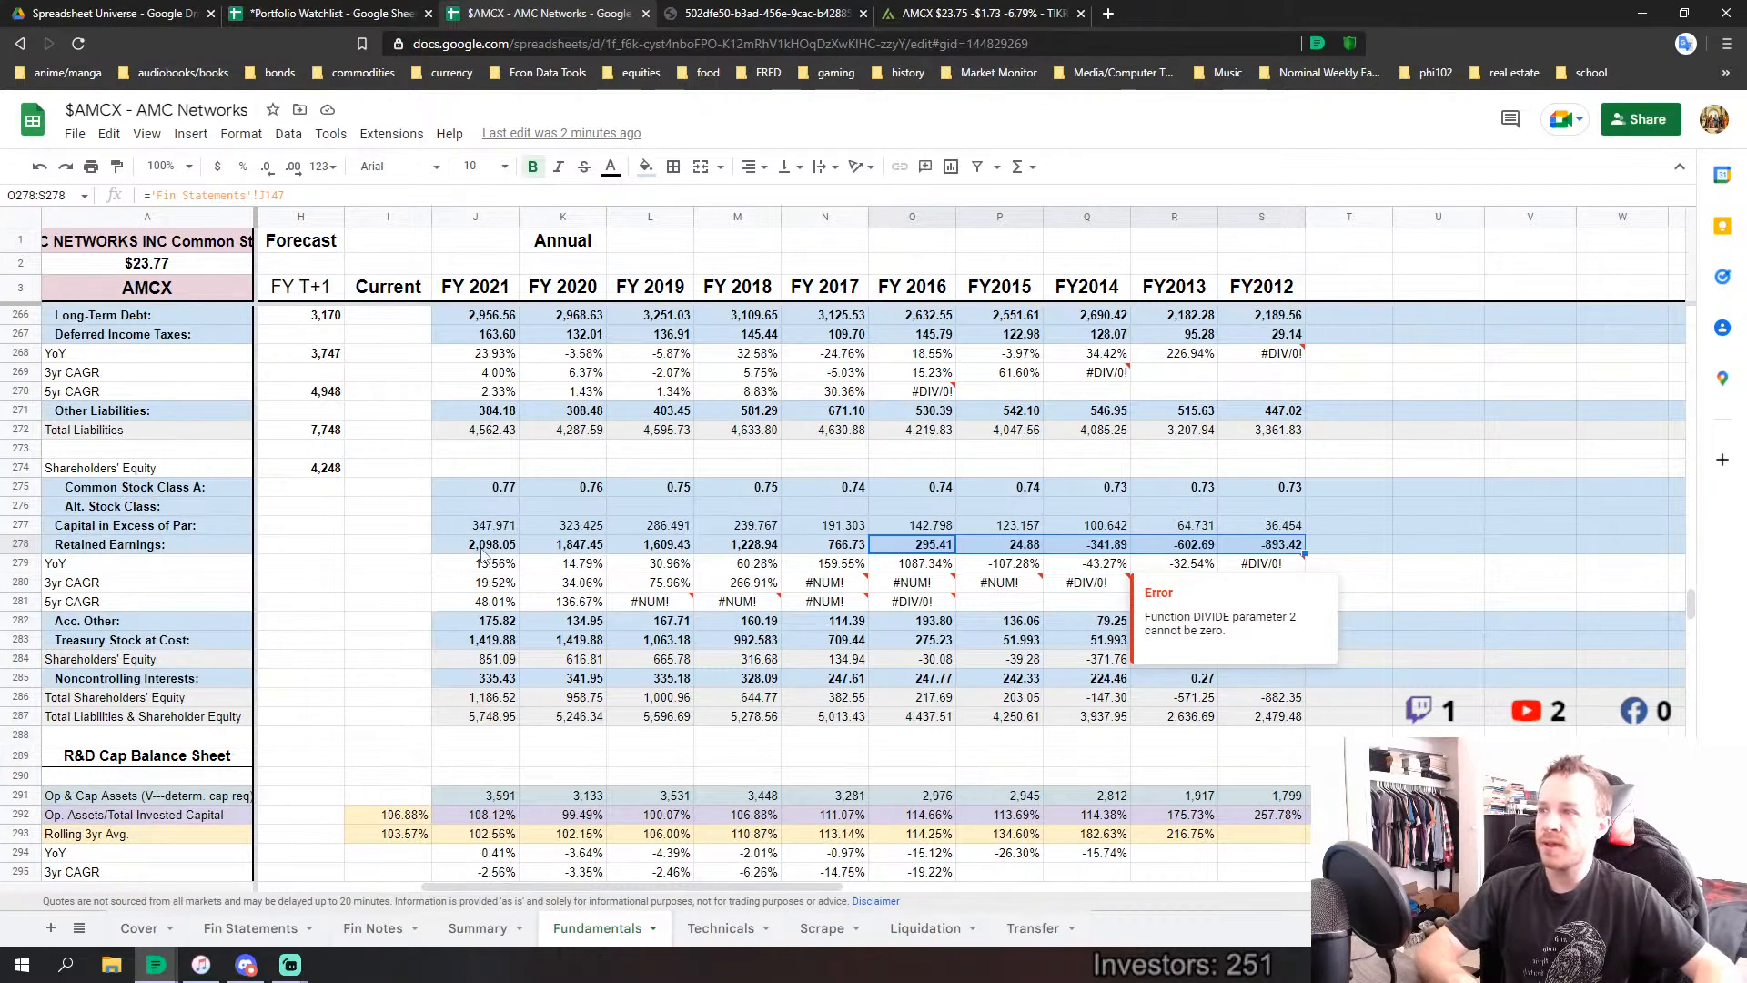
Examine Retained Earnings and Shareholders' Equity for FY 2017 through FY 2021, highlighting each row's values.
drag(484, 546, 819, 546)
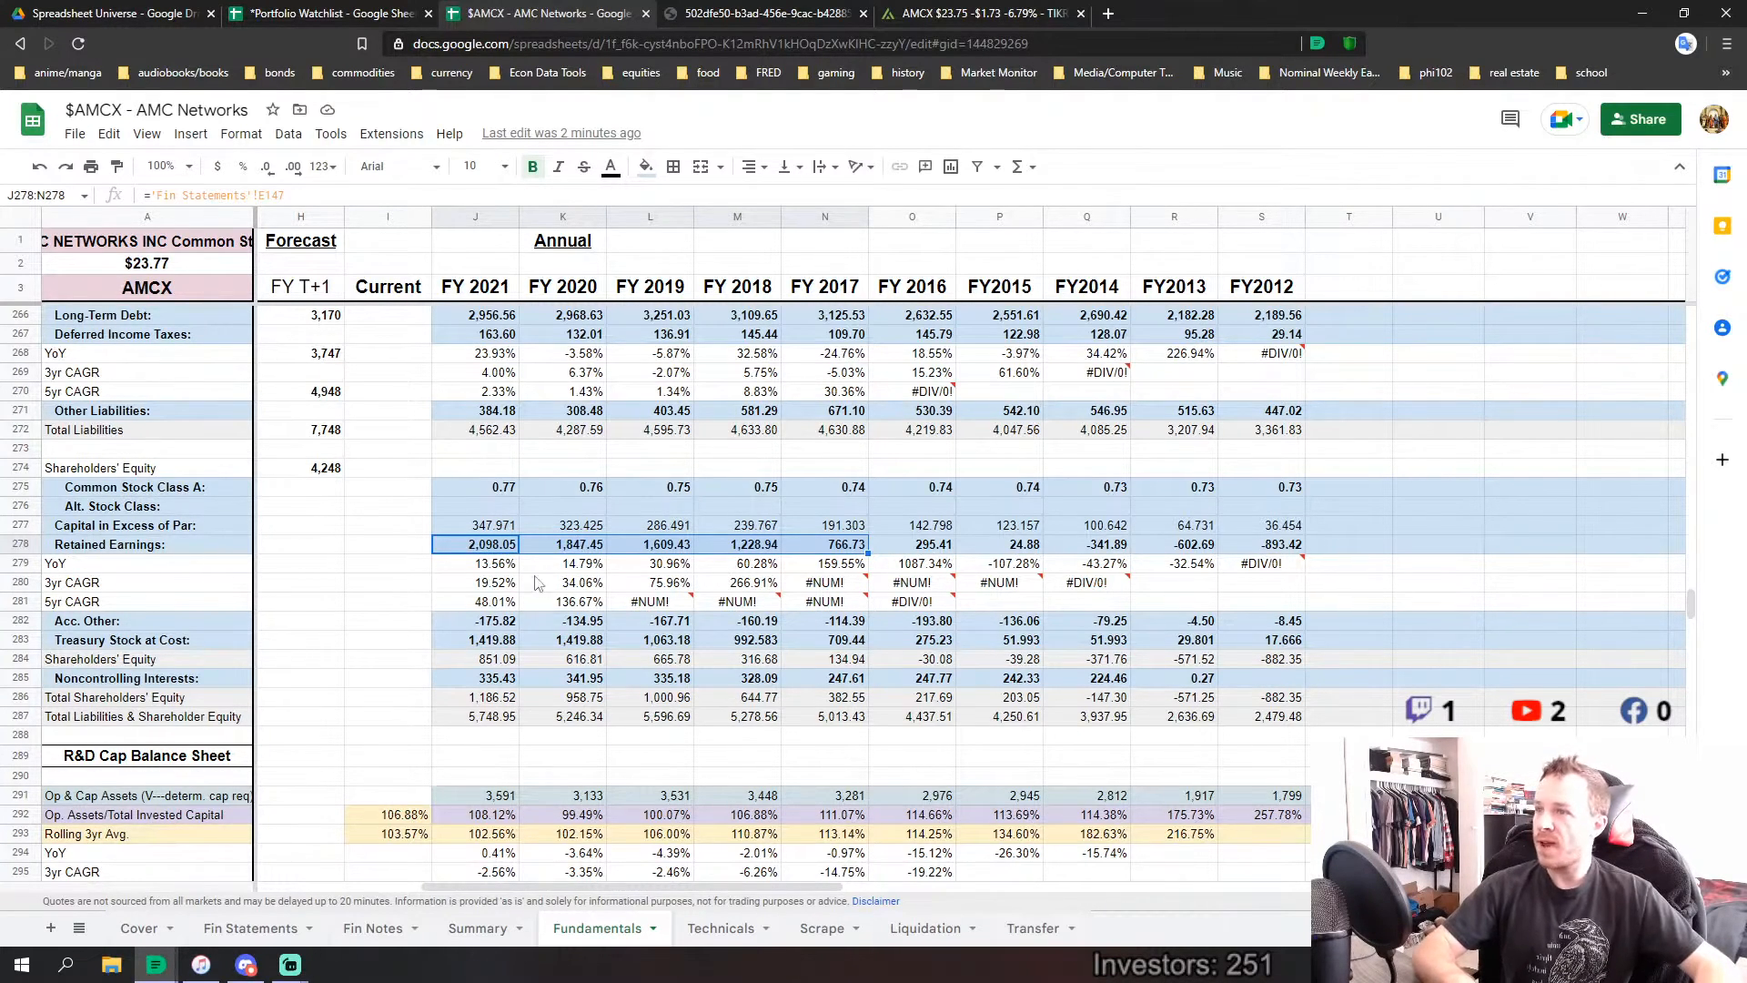
click(491, 552)
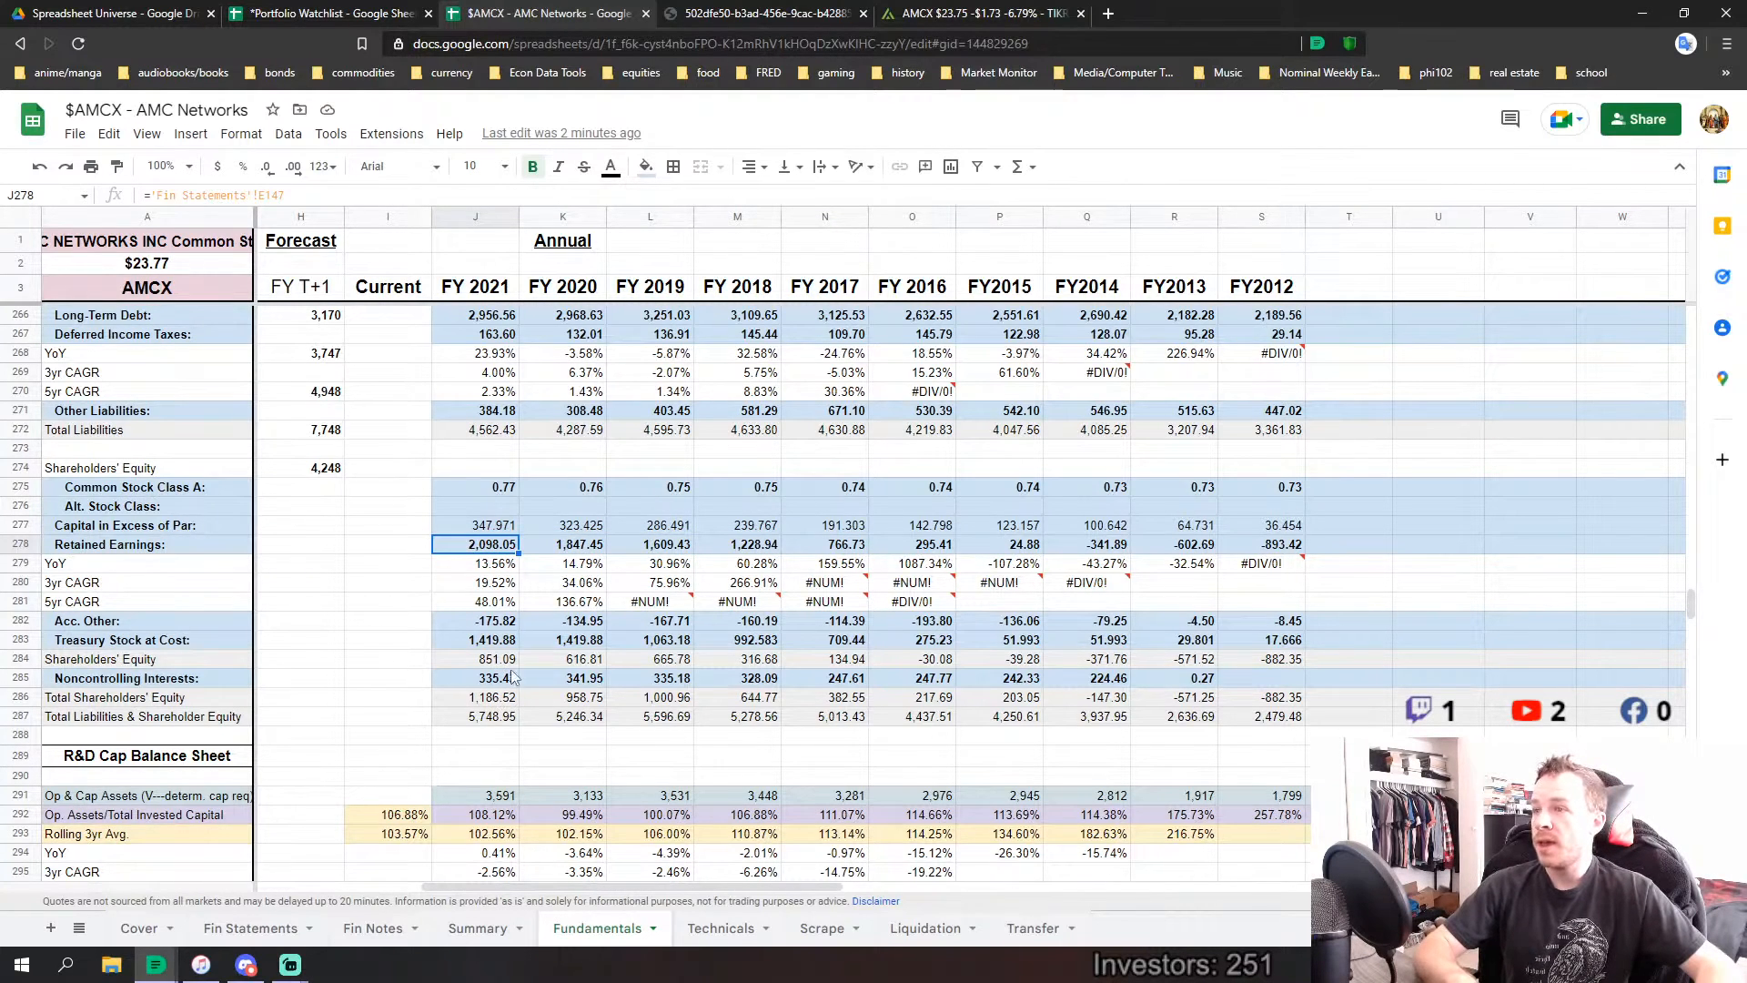
drag(509, 660, 855, 661)
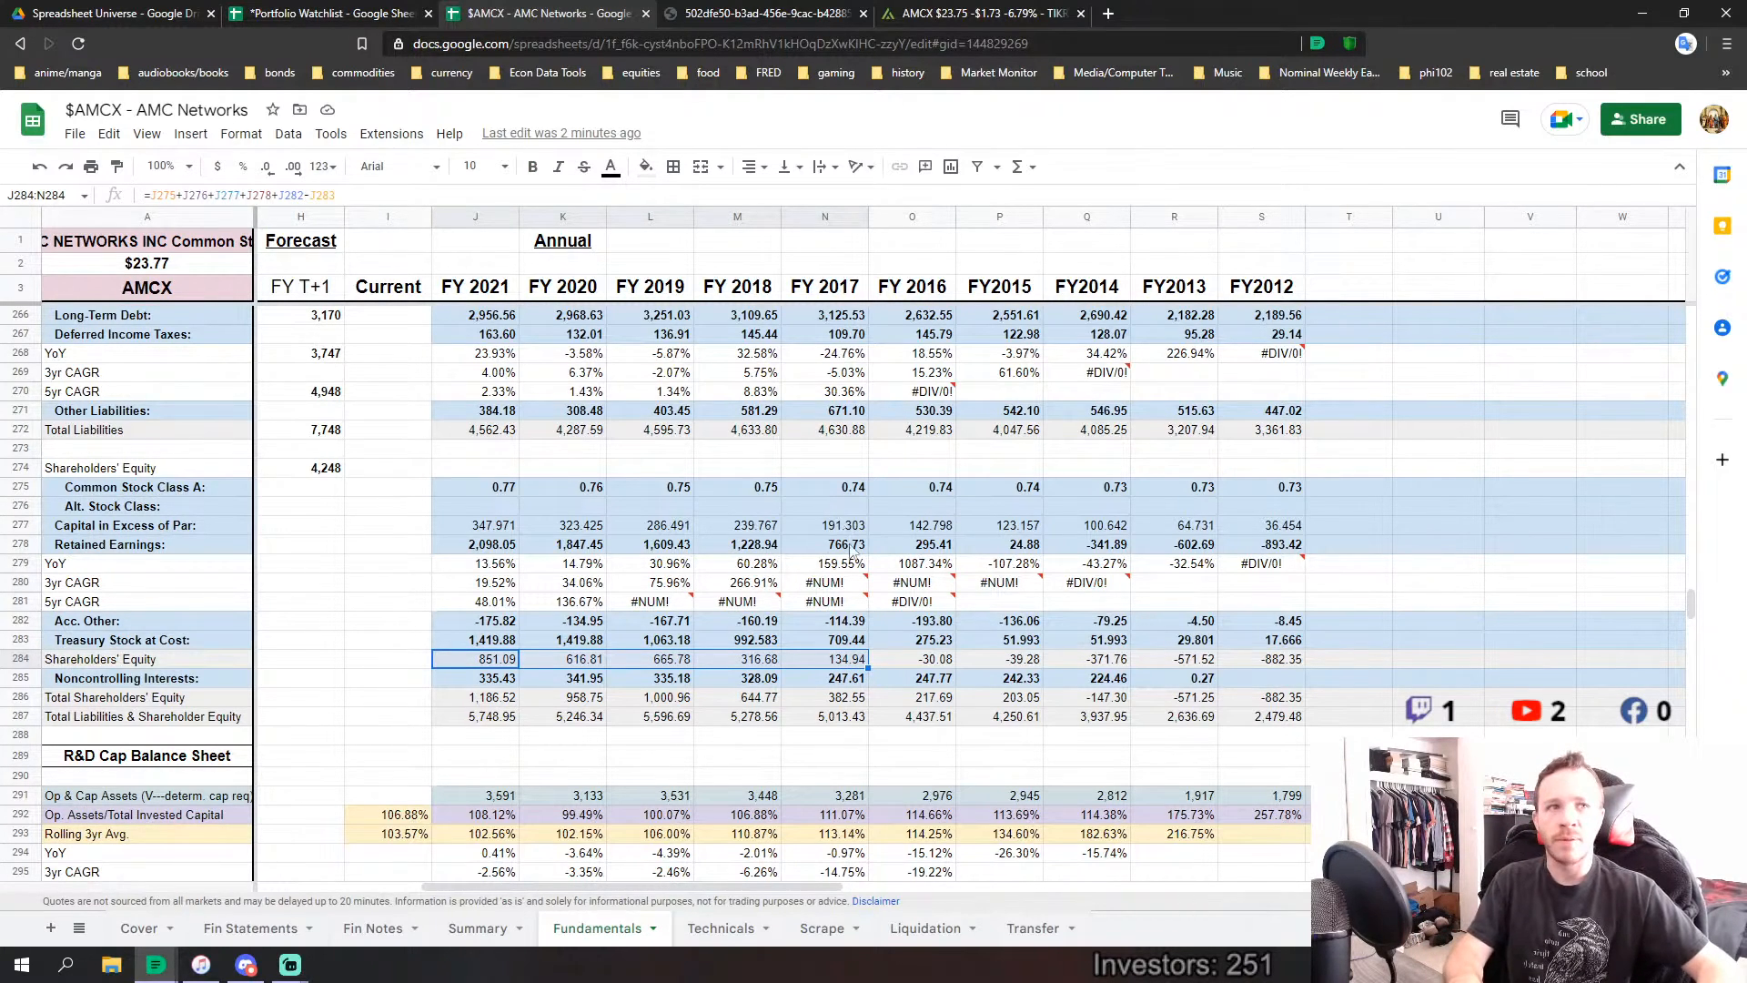
Compare Shareholders' Equity for FY 2012 through FY 2016 with FY 2017 through FY 2021 by highlighting each range in row 284.
scroll(895, 640, up, 3)
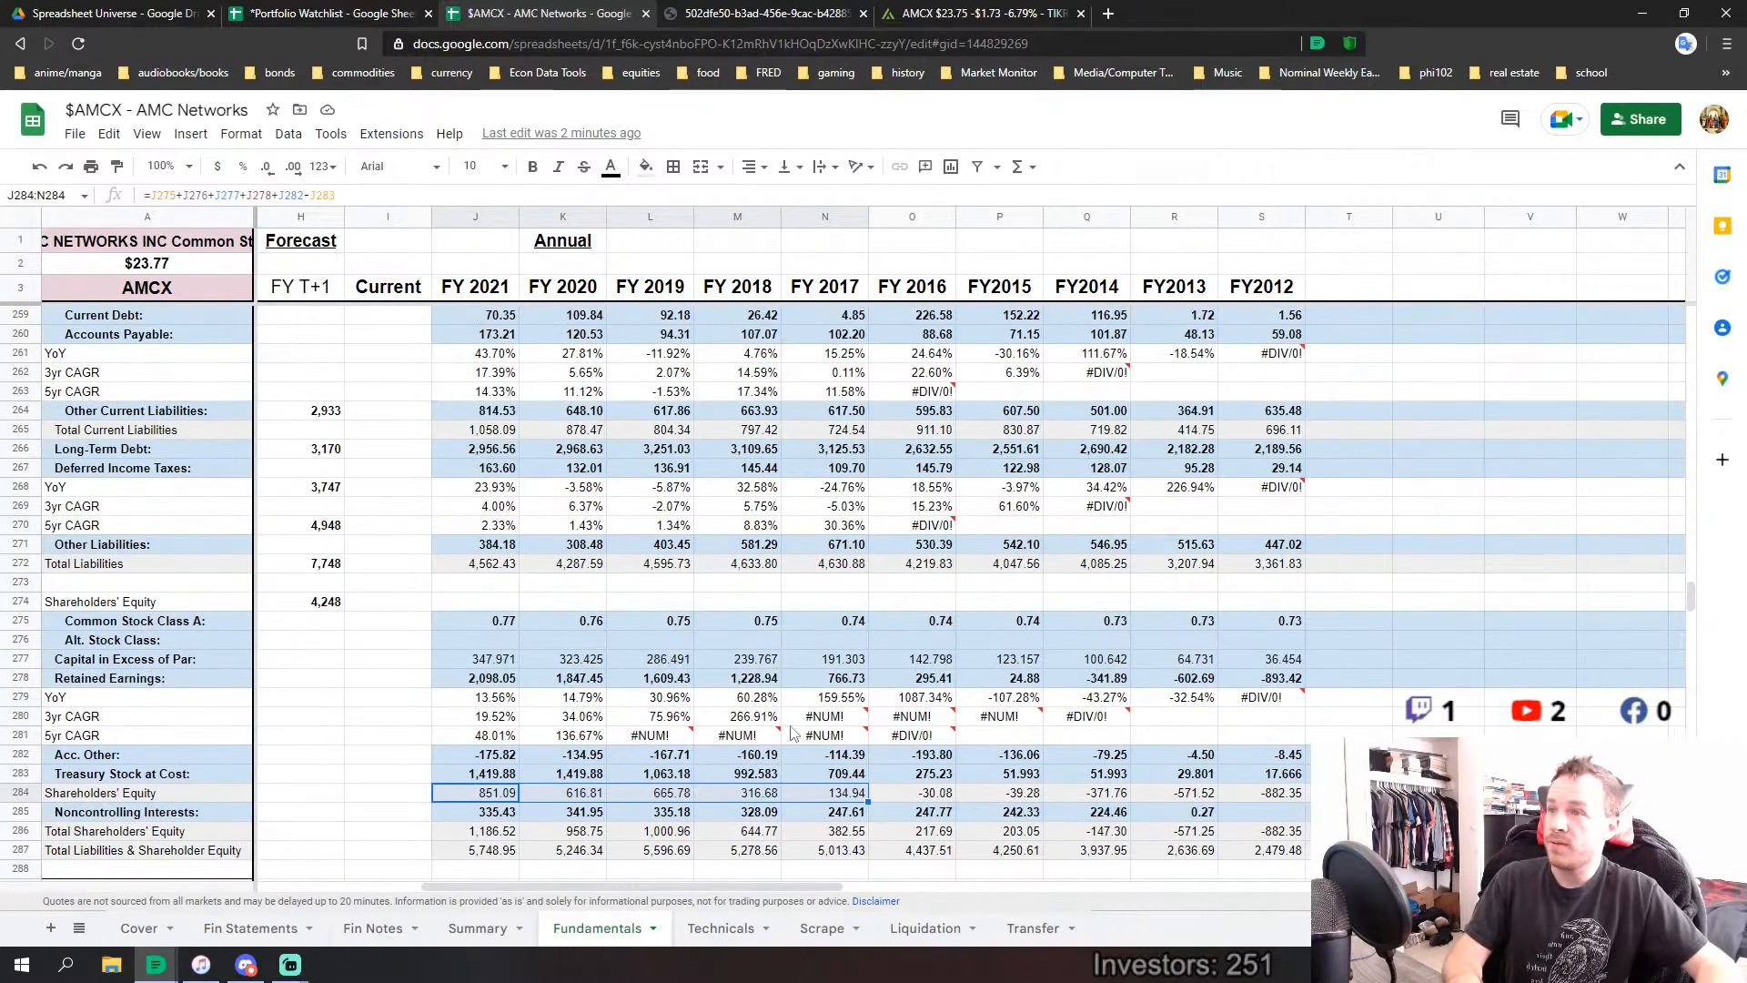
scroll(790, 754, down, 3)
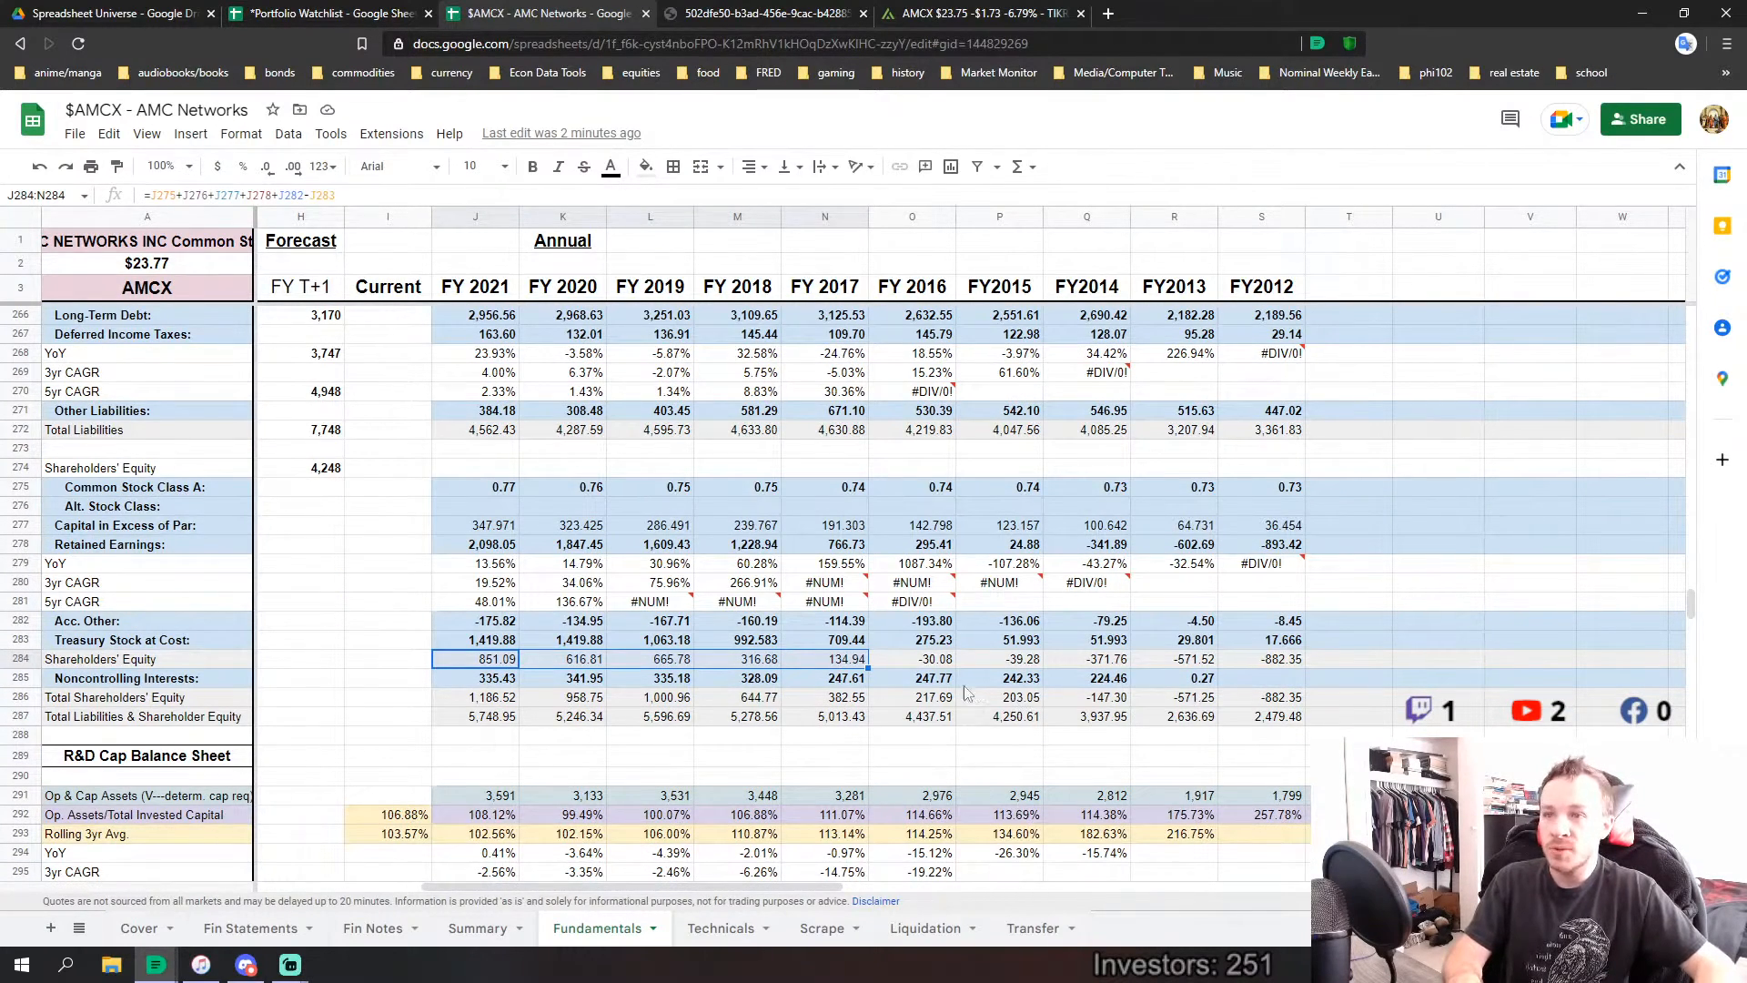
drag(928, 660, 1250, 653)
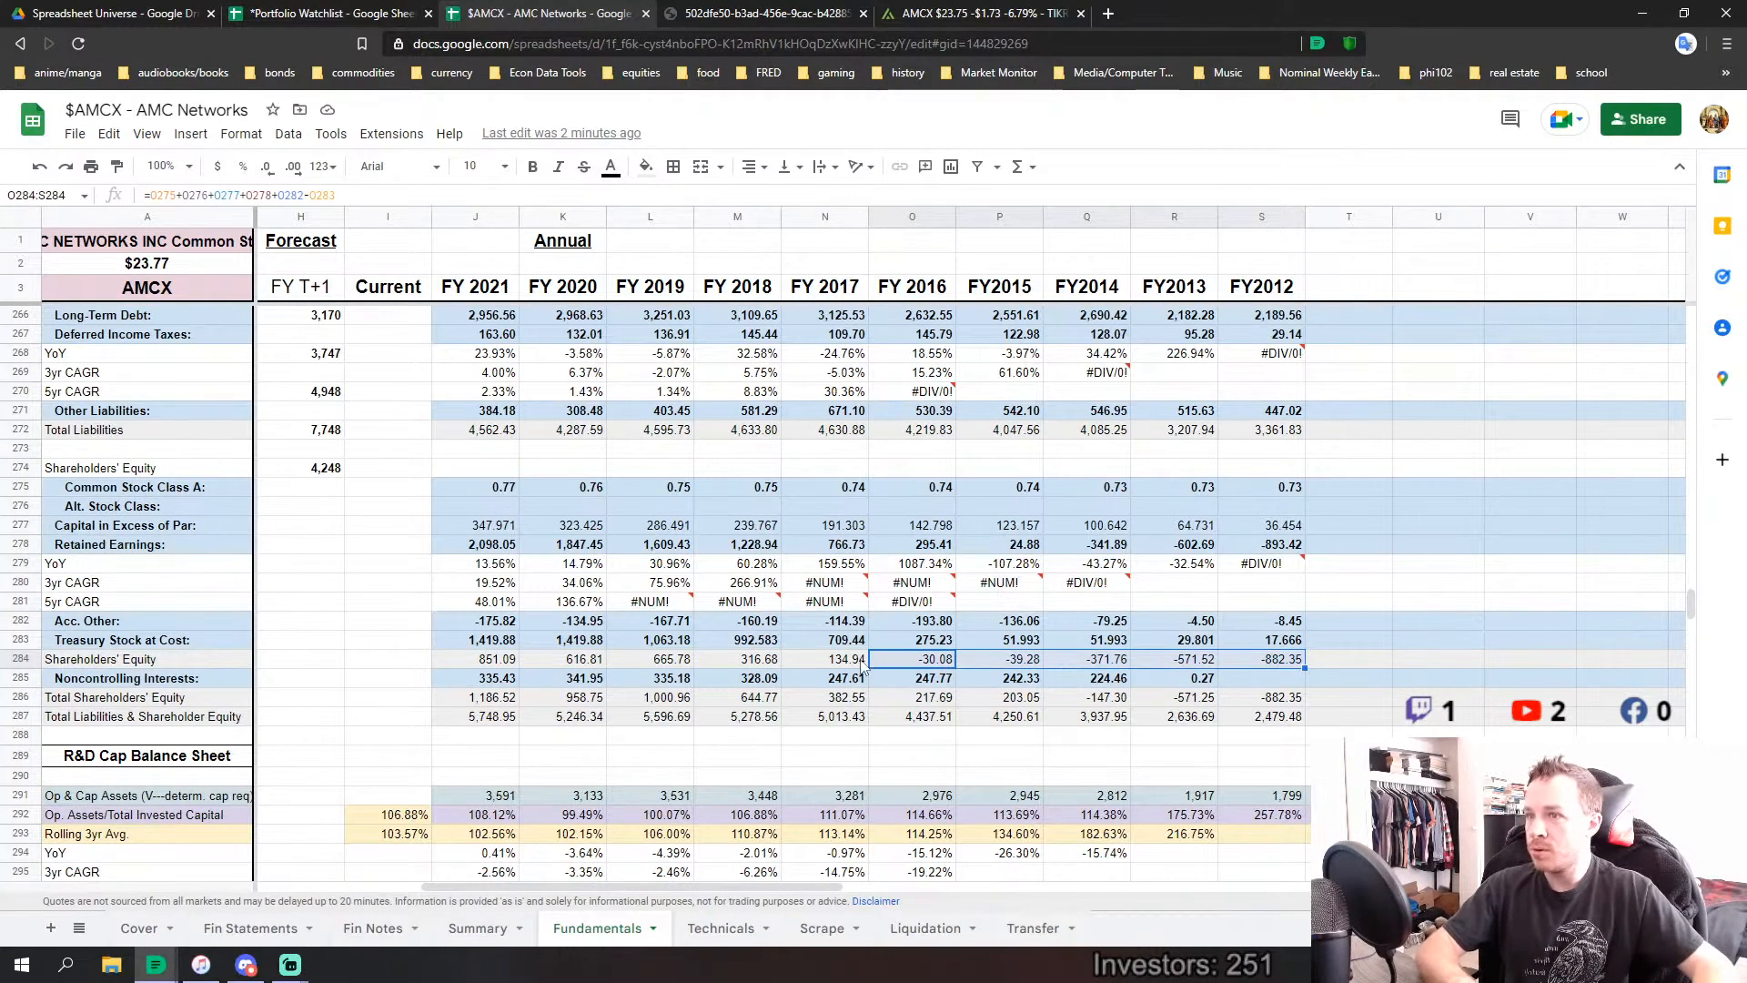
drag(837, 659, 481, 665)
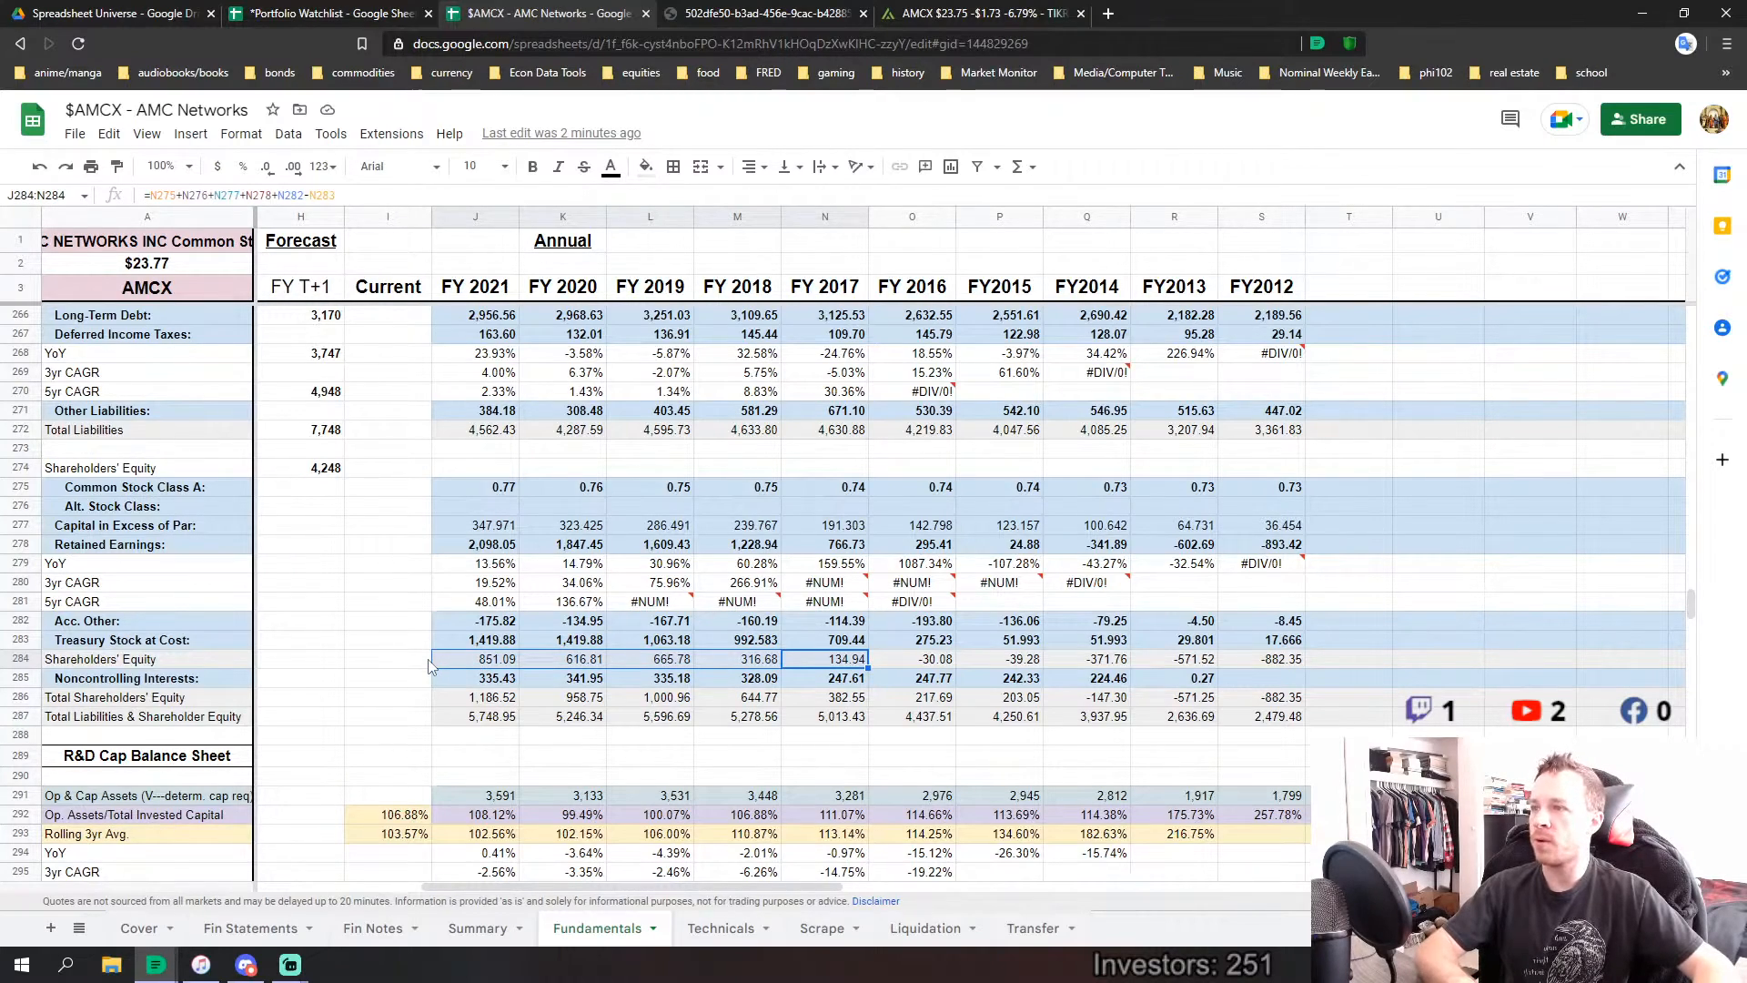
Check the current Price/Book Value in the Equity ratios by selecting cell I334.
scroll(428, 667, down, 9)
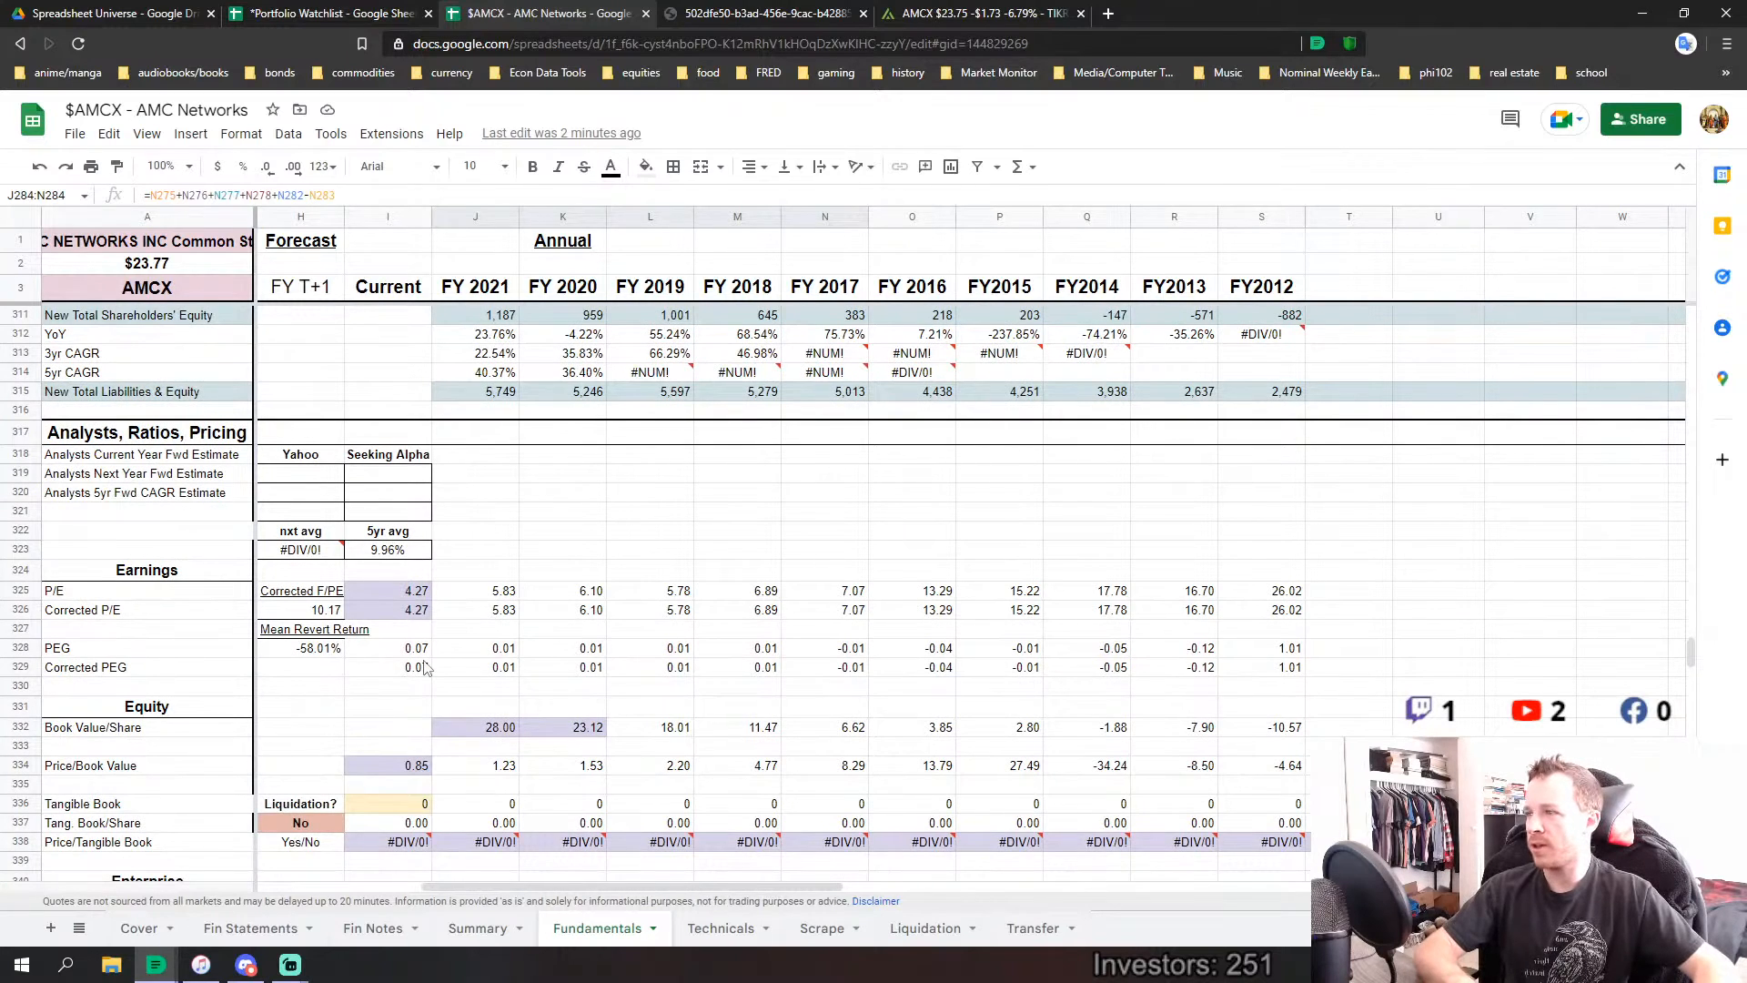
scroll(428, 667, down, 1)
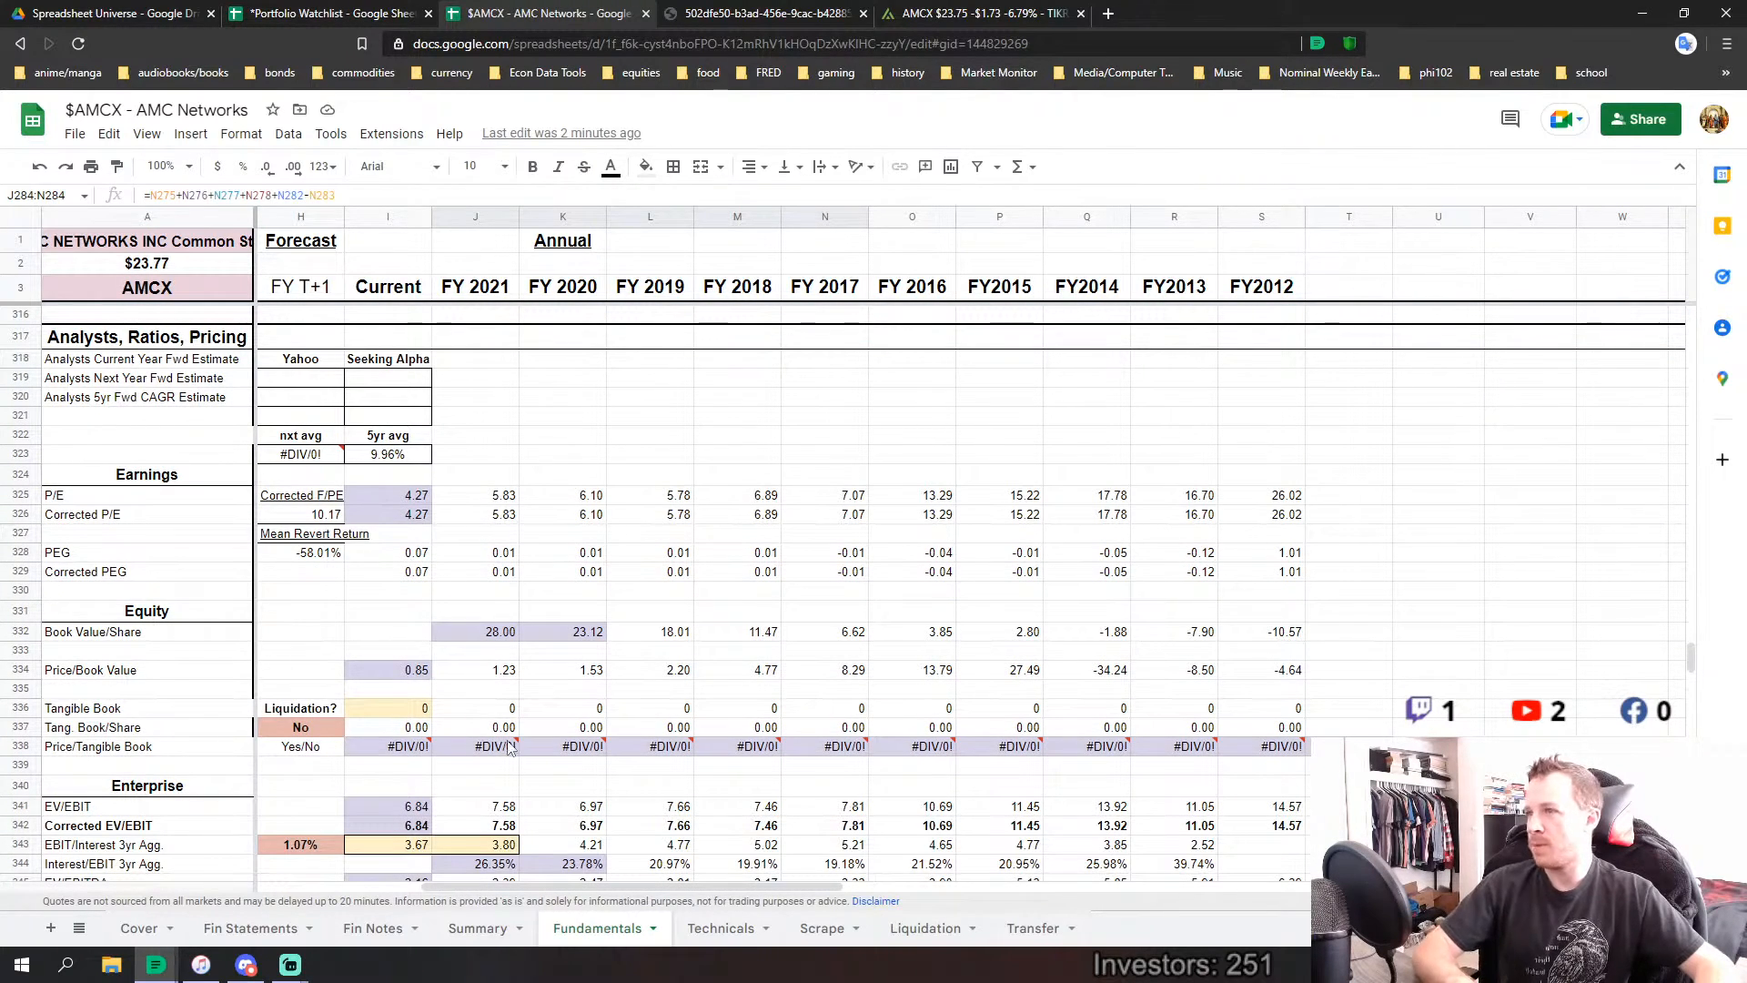
click(408, 671)
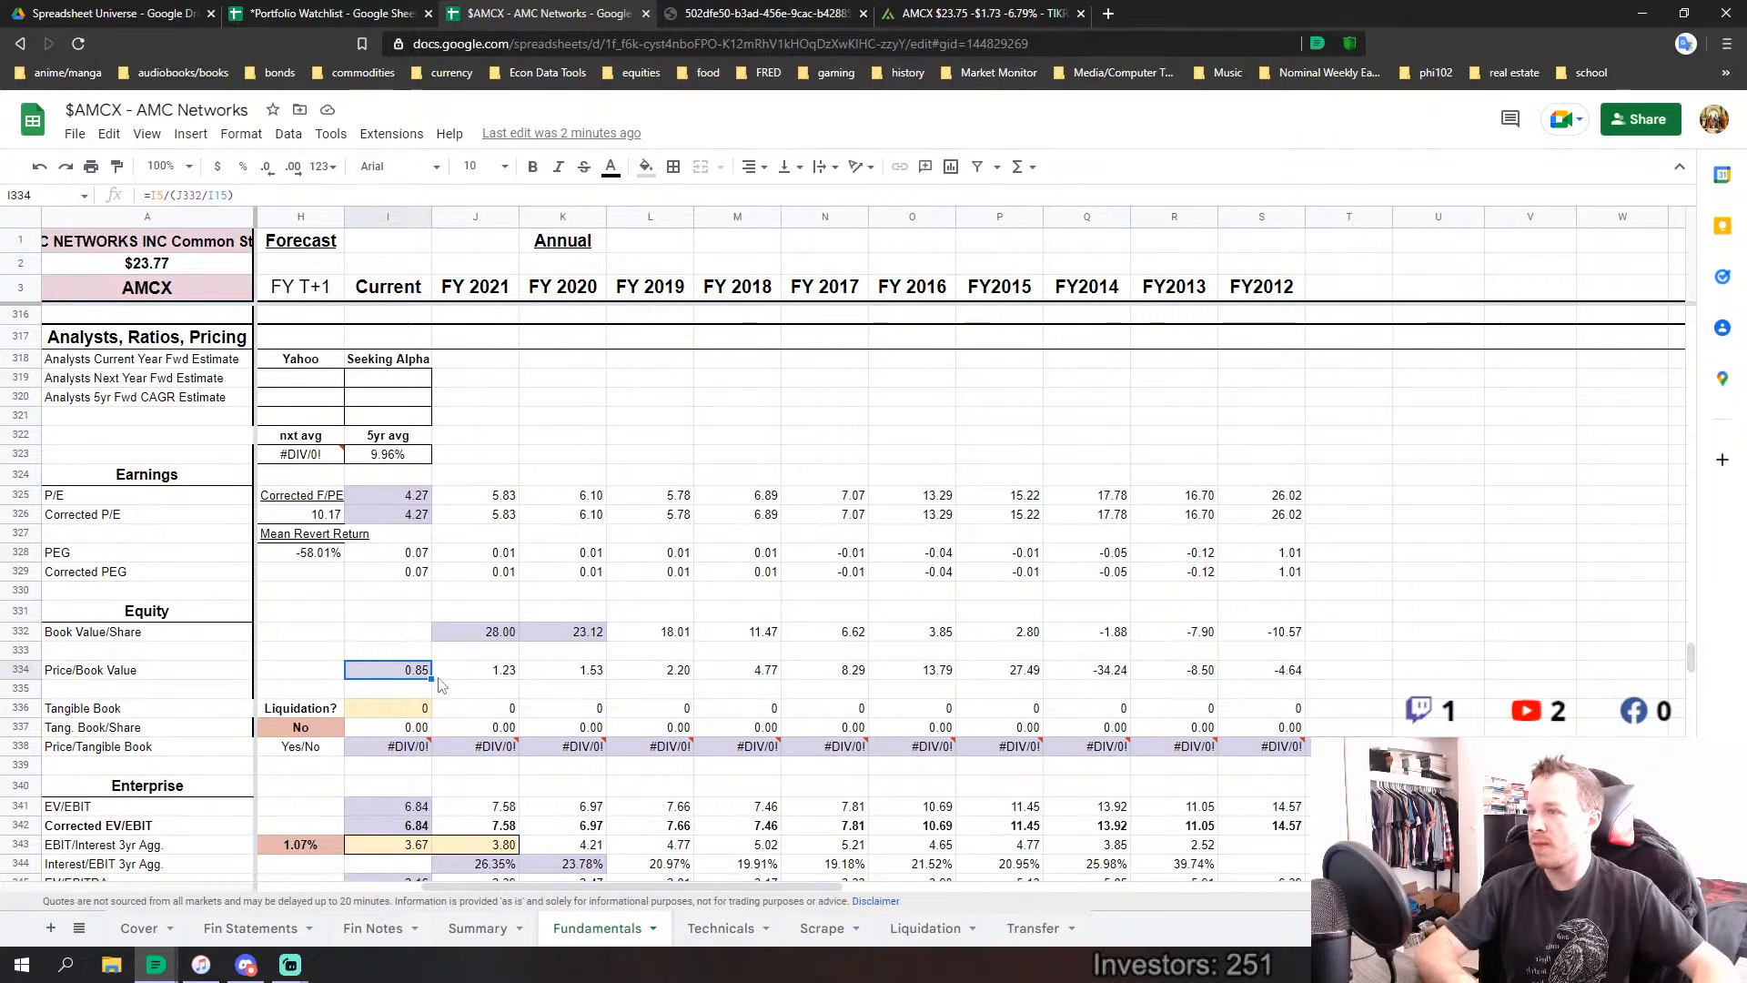
Examine the Sales/Capital ratios in row 350 across all years, highlighting FY 2012 through FY 2014.
scroll(680, 653, down, 5)
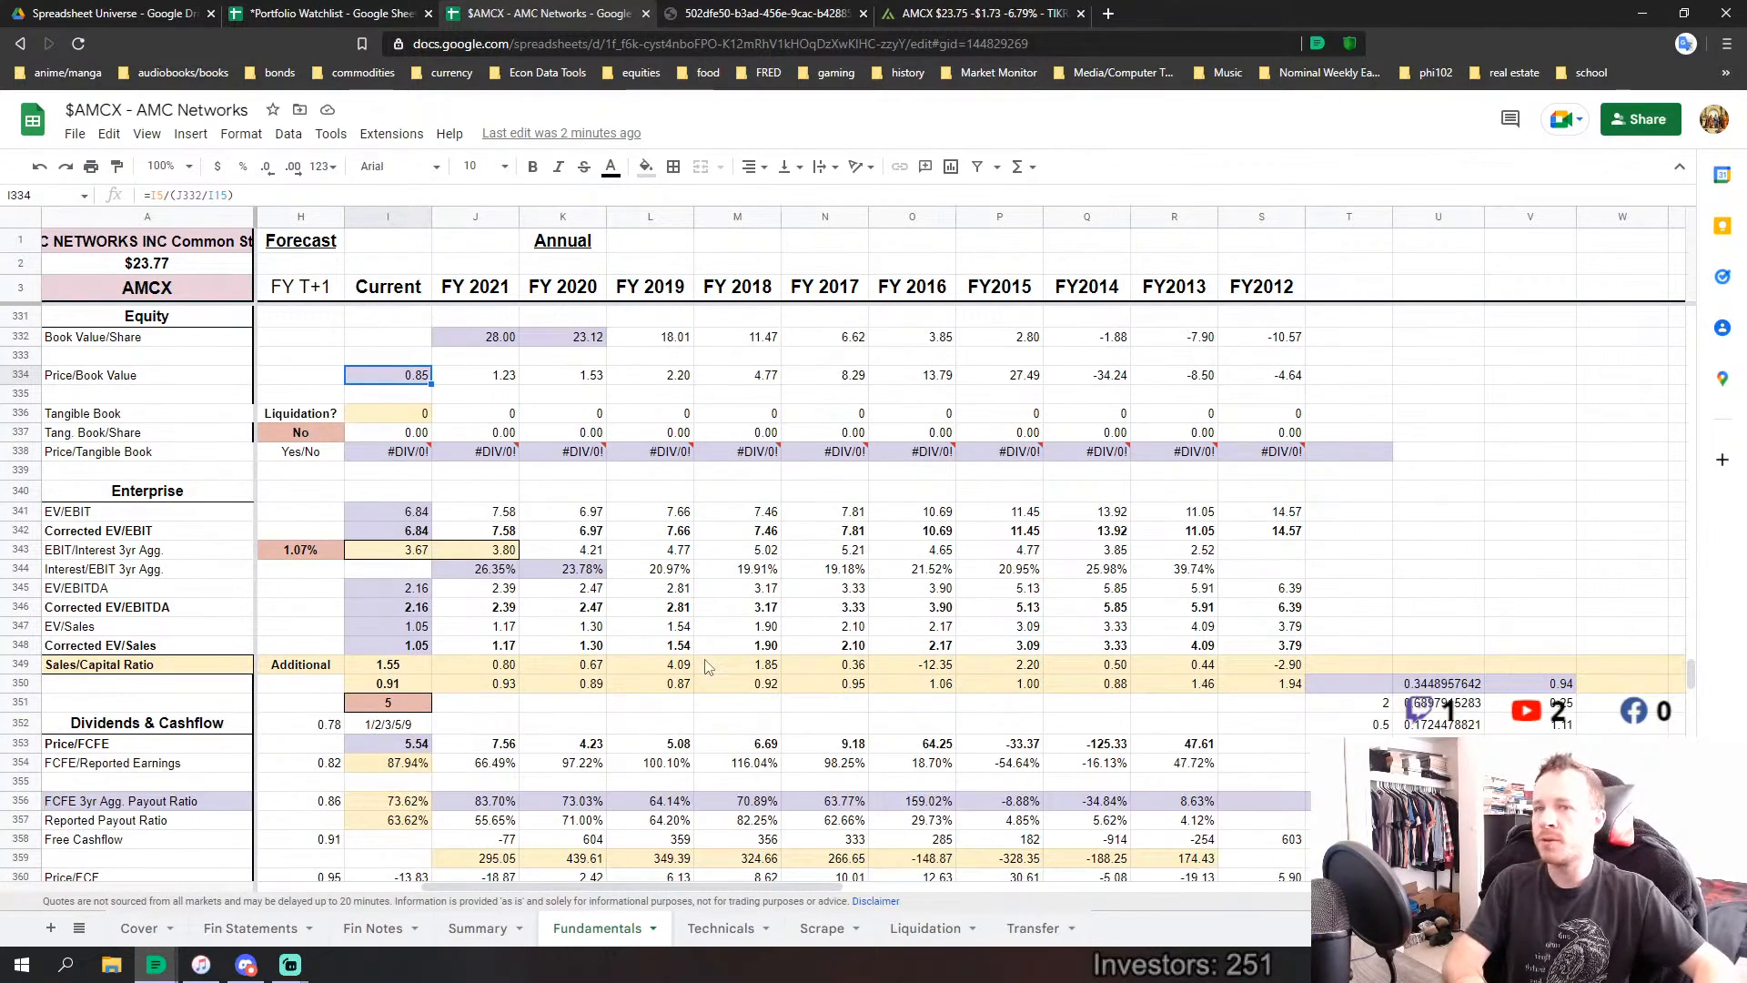
scroll(702, 602, down, 2)
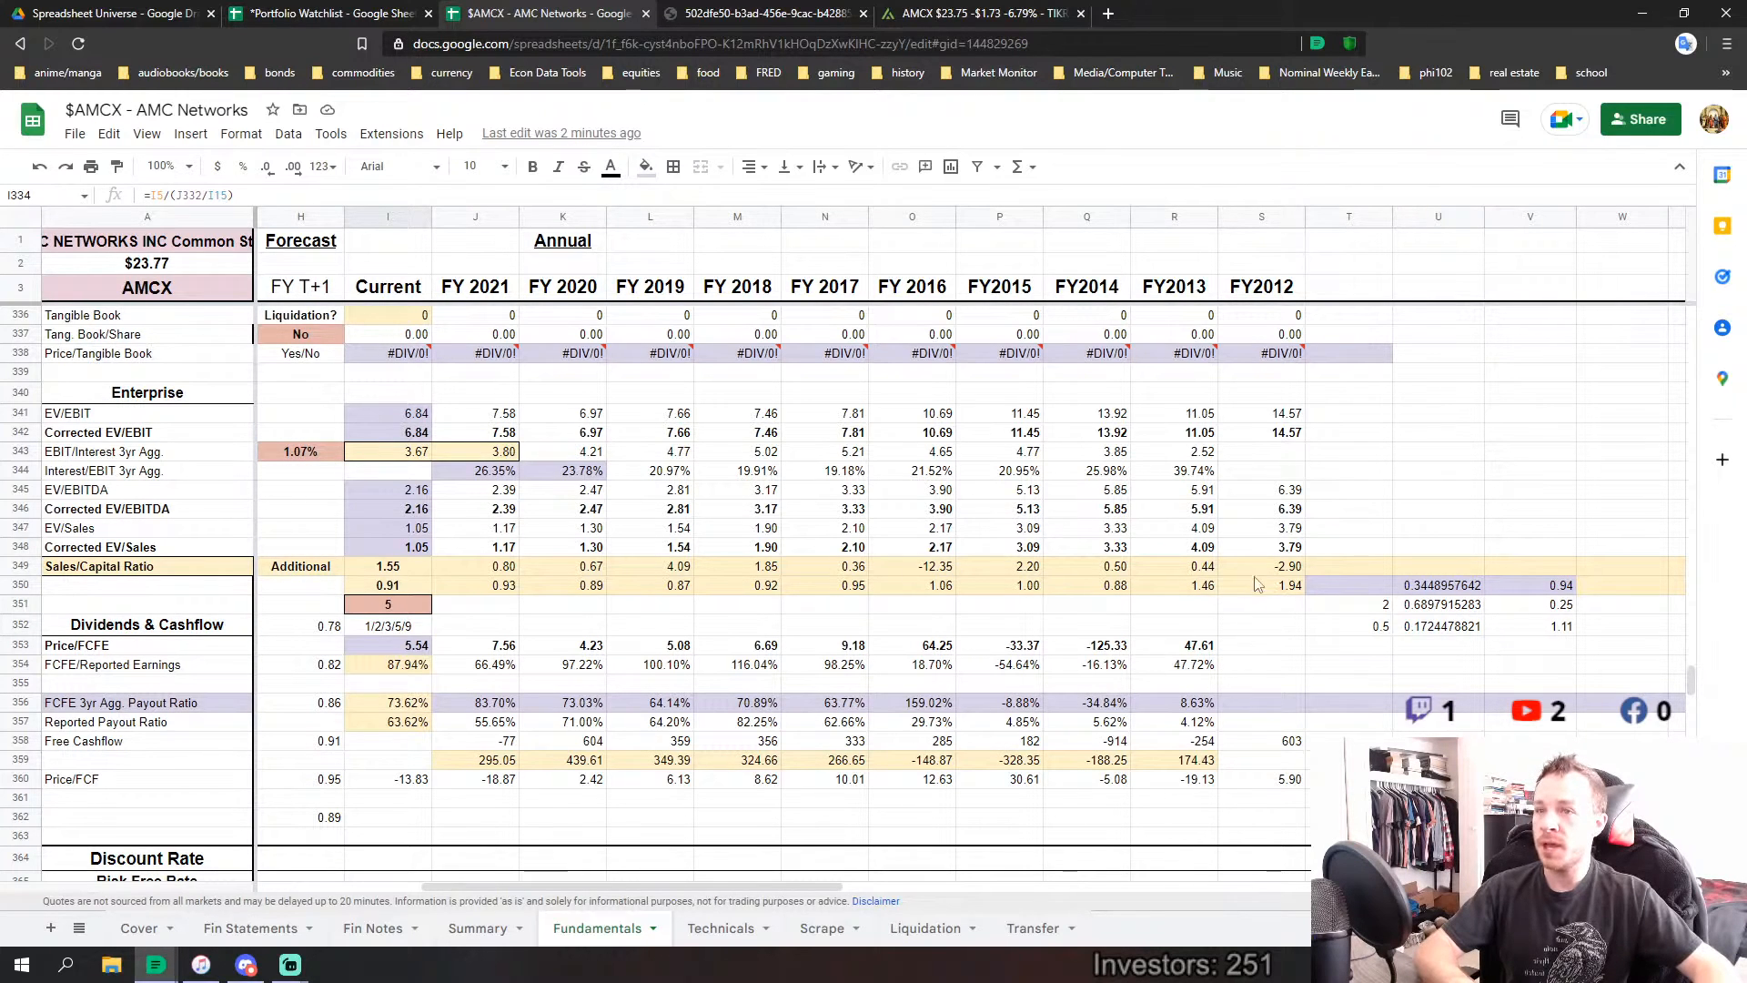
drag(1273, 593, 510, 605)
click(825, 624)
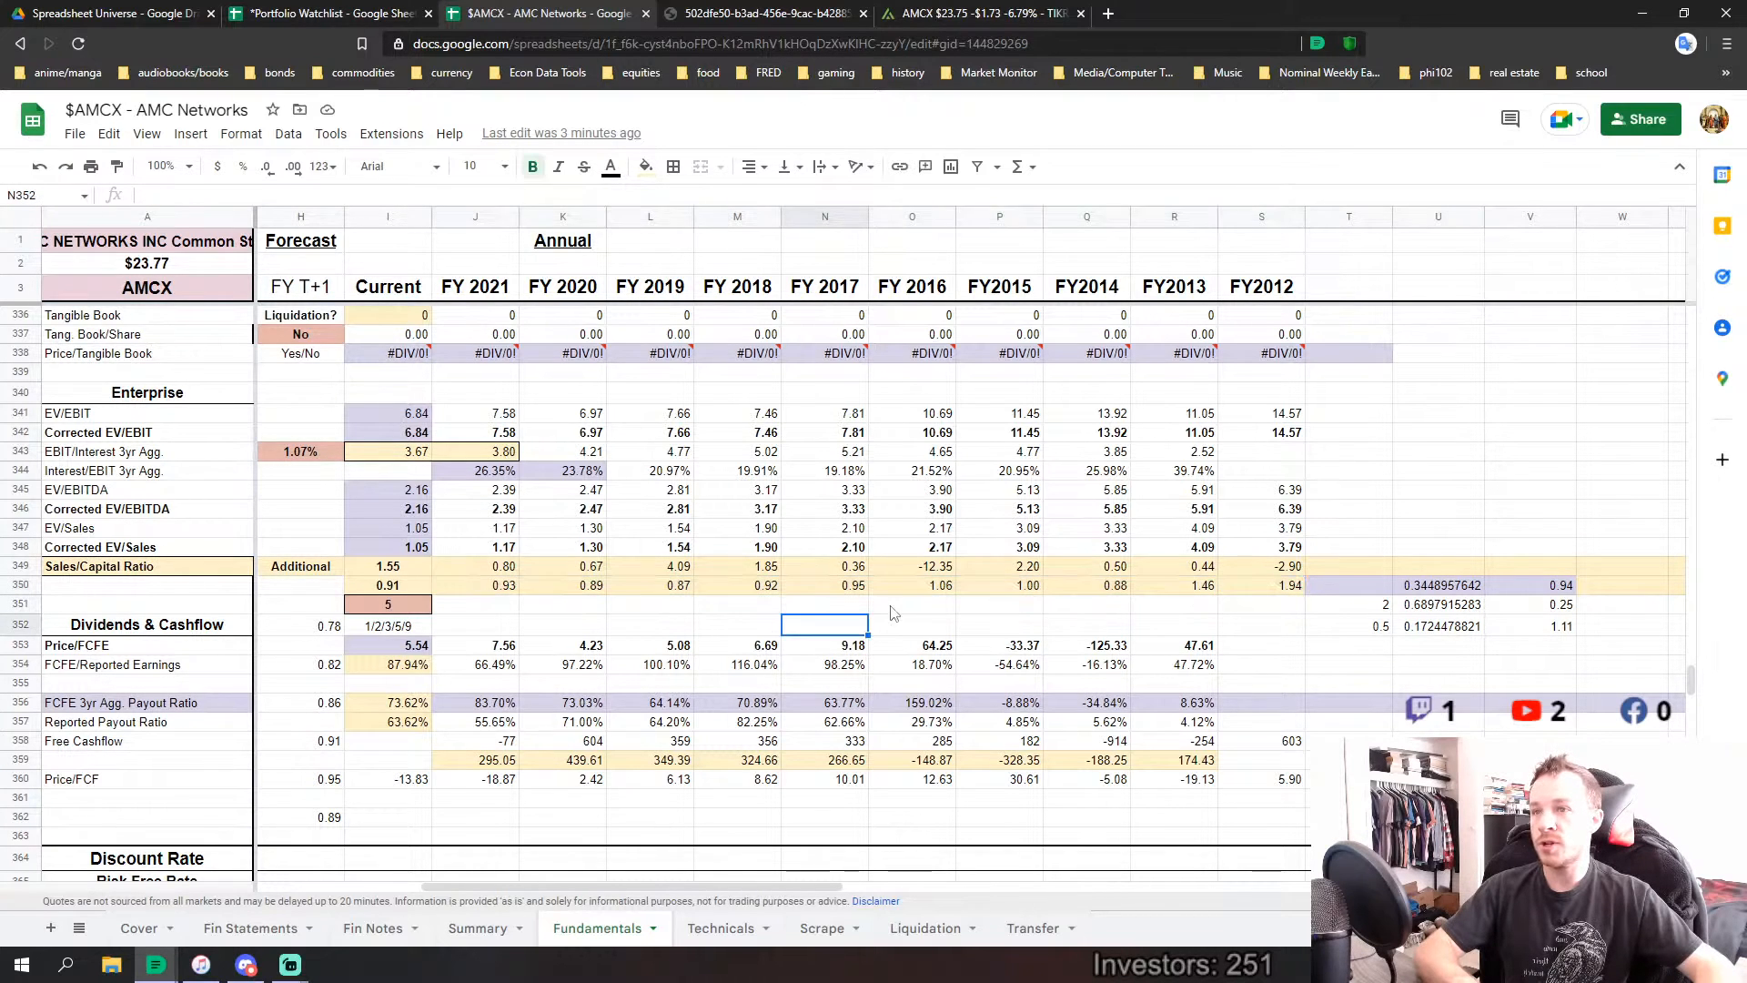
drag(1237, 594, 1119, 588)
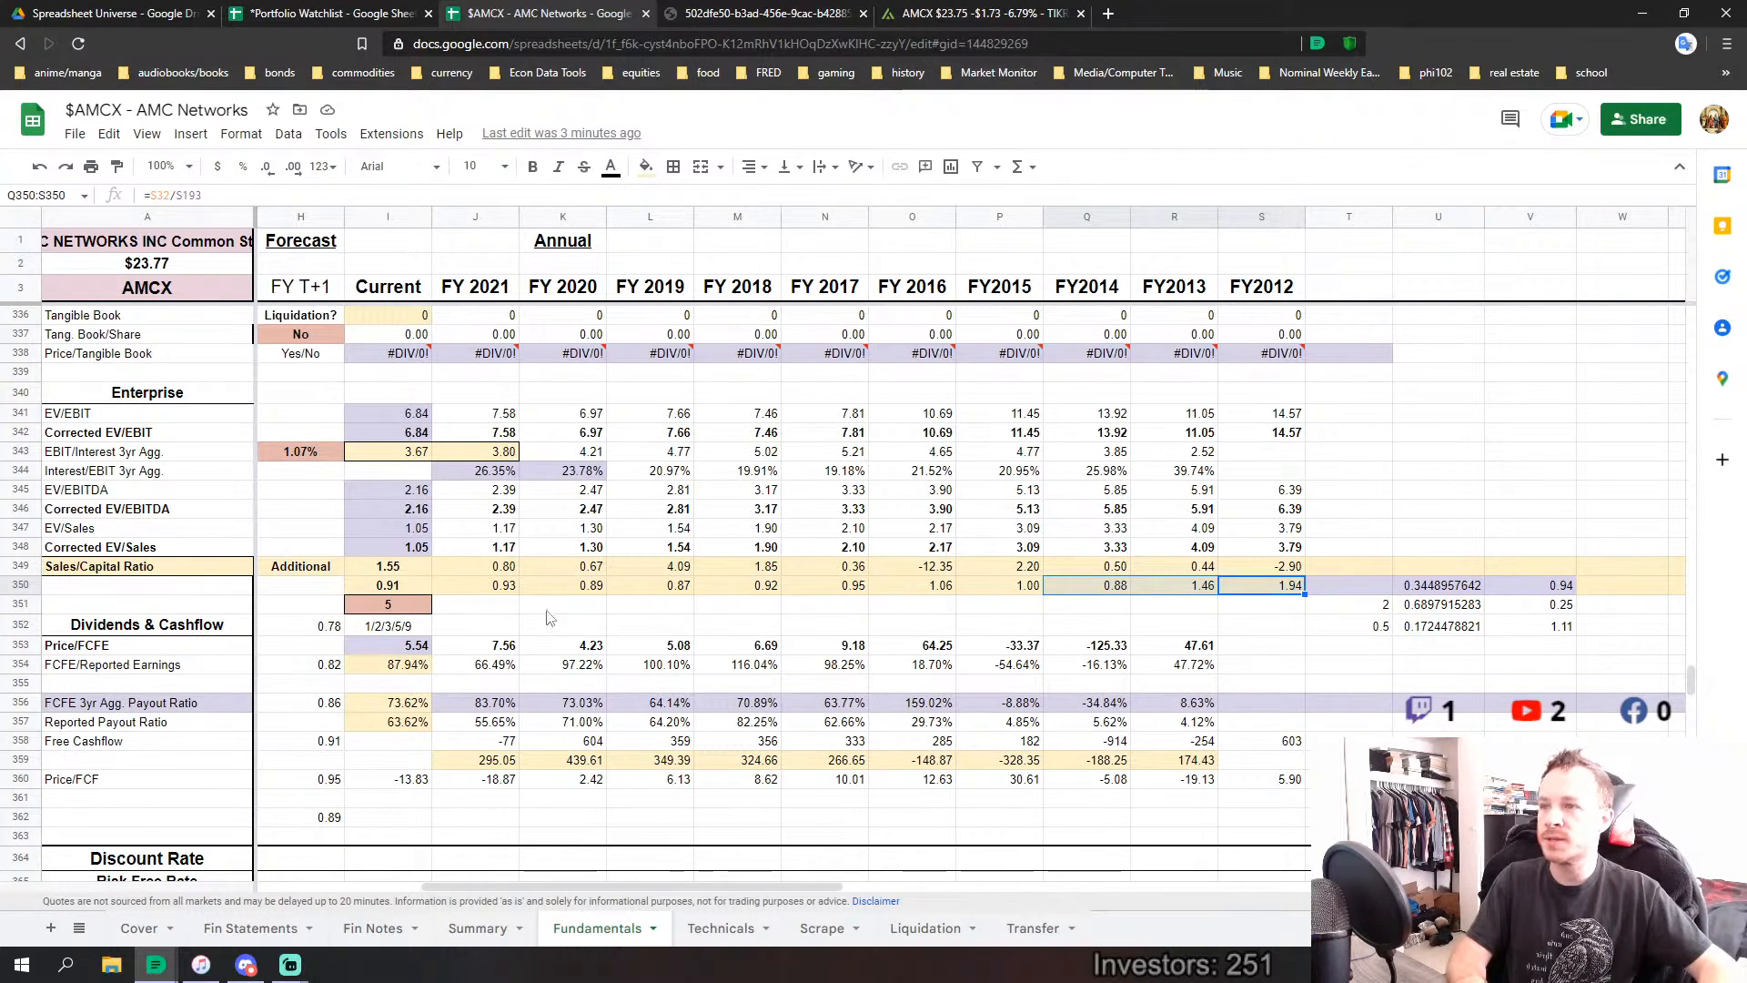
click(1088, 627)
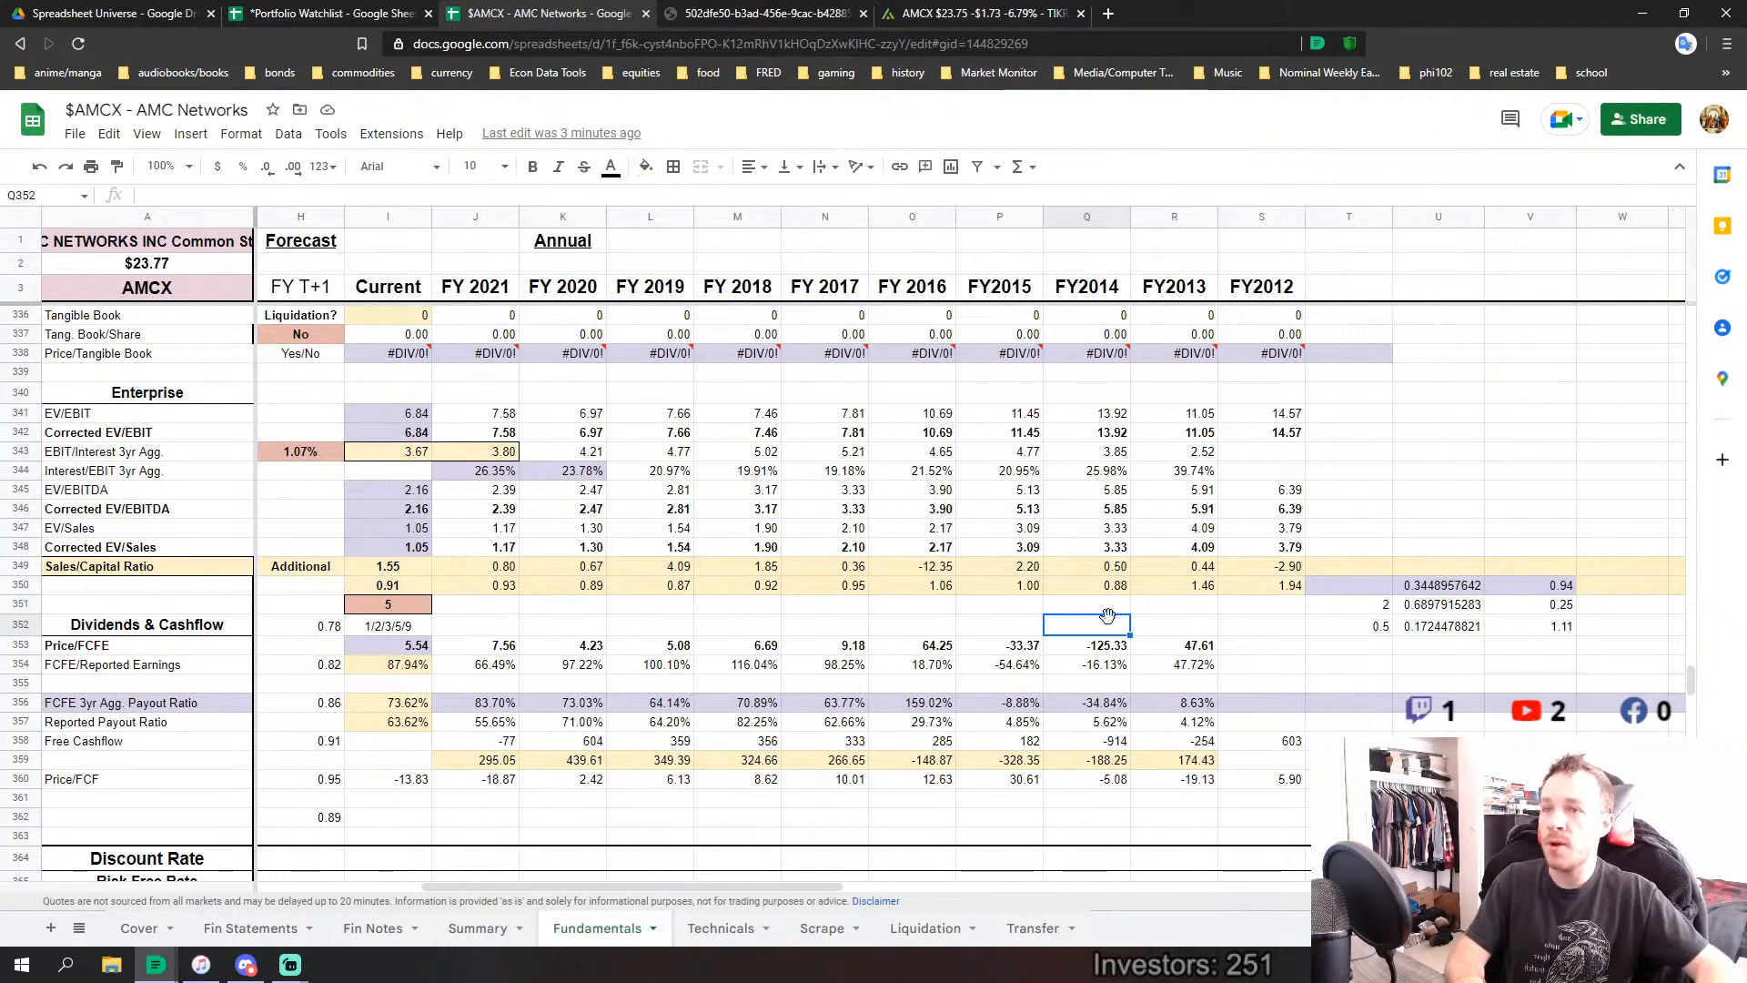
Compare the row 350 Sales/Capital ratios for FY 2012 through FY 2016 with FY 2017 through FY 2021, ending on FY 2021.
click(1290, 589)
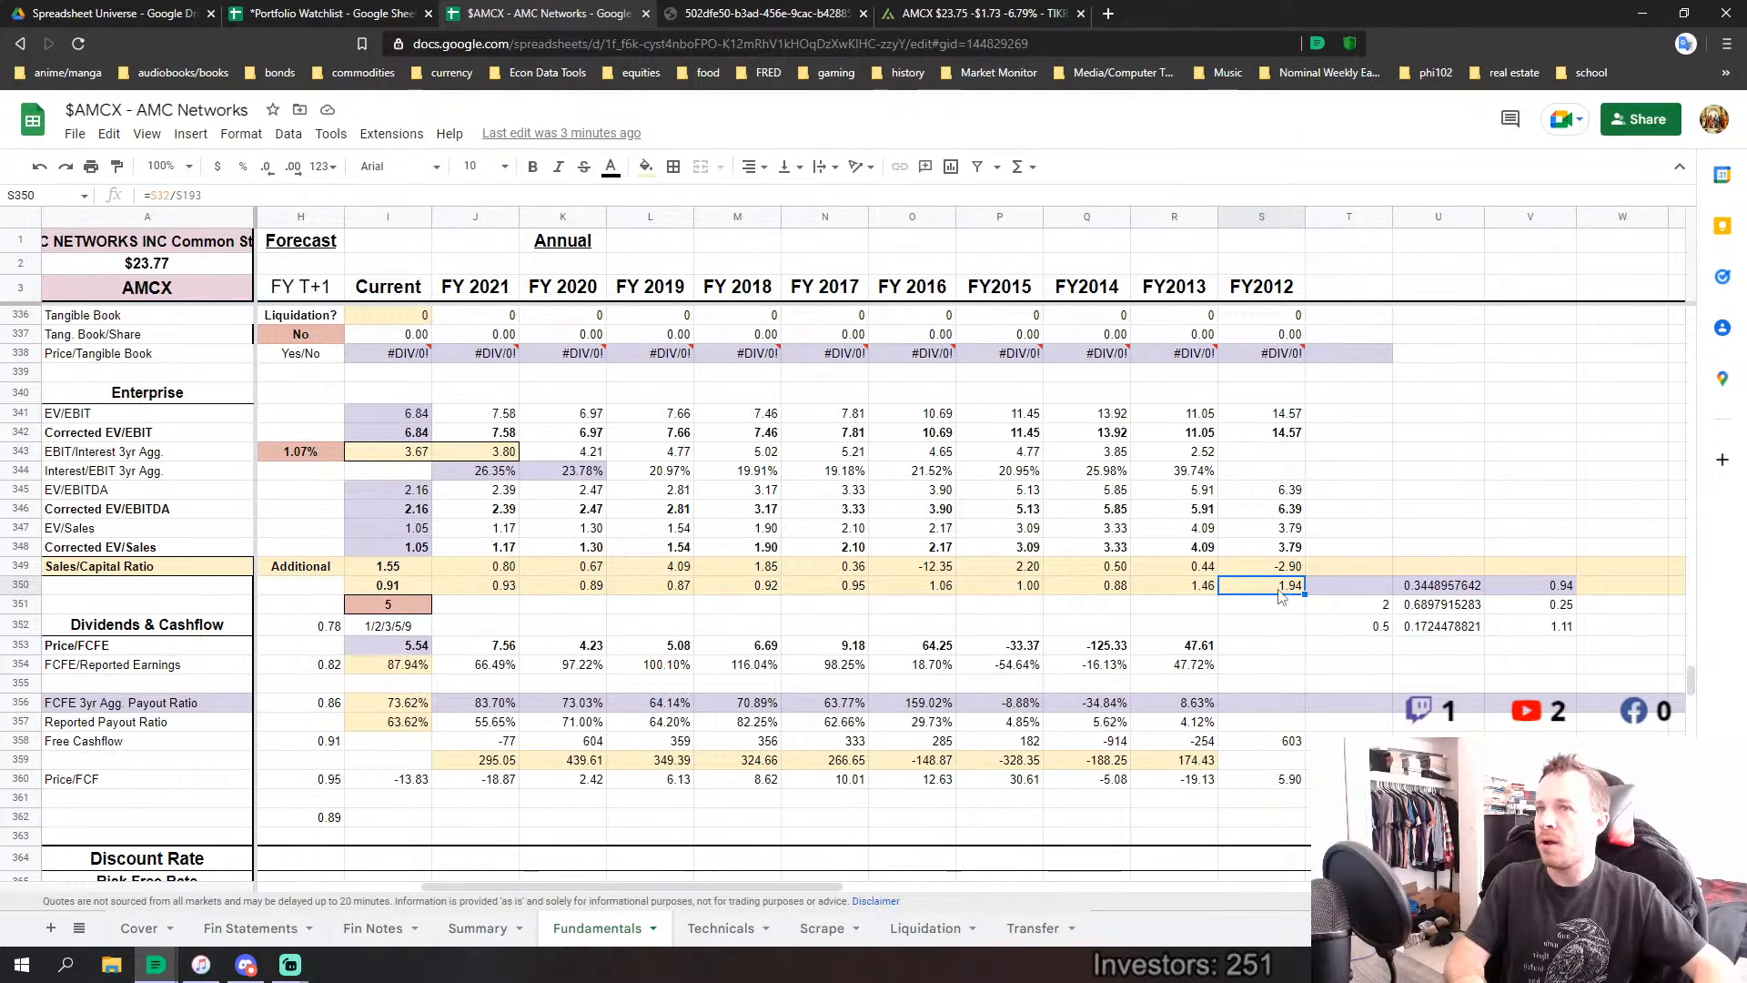
click(1086, 626)
drag(937, 593, 1283, 587)
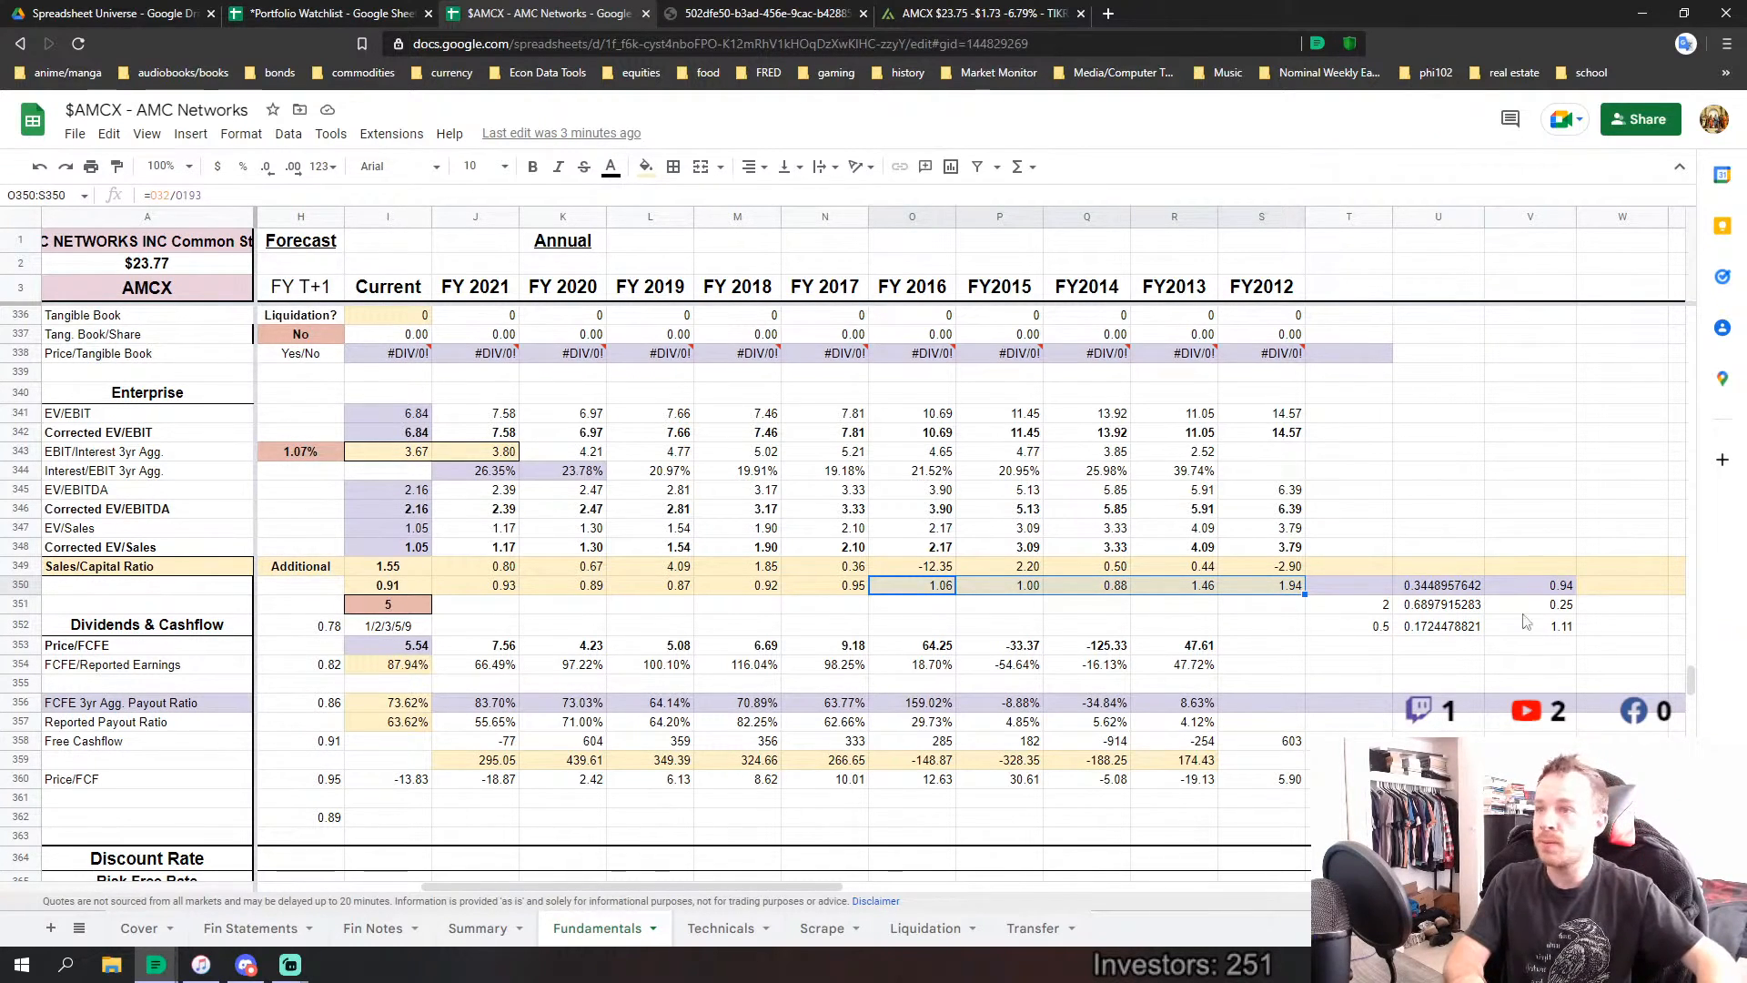
drag(833, 586, 474, 586)
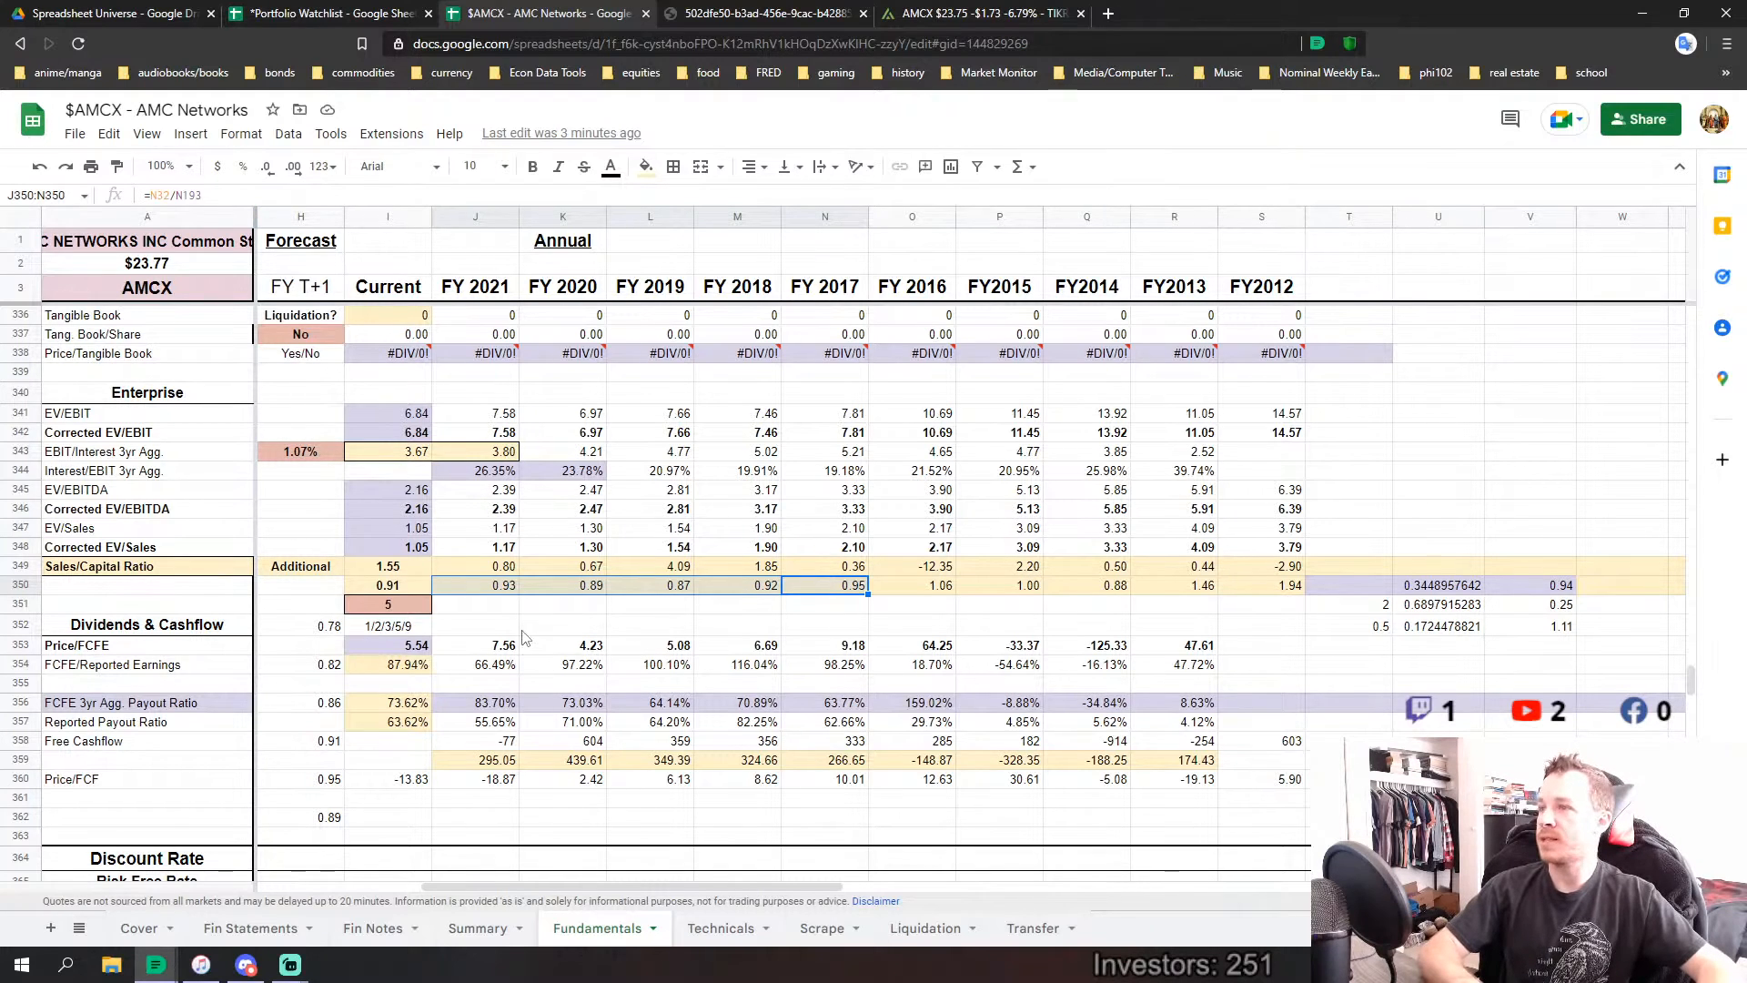
click(477, 588)
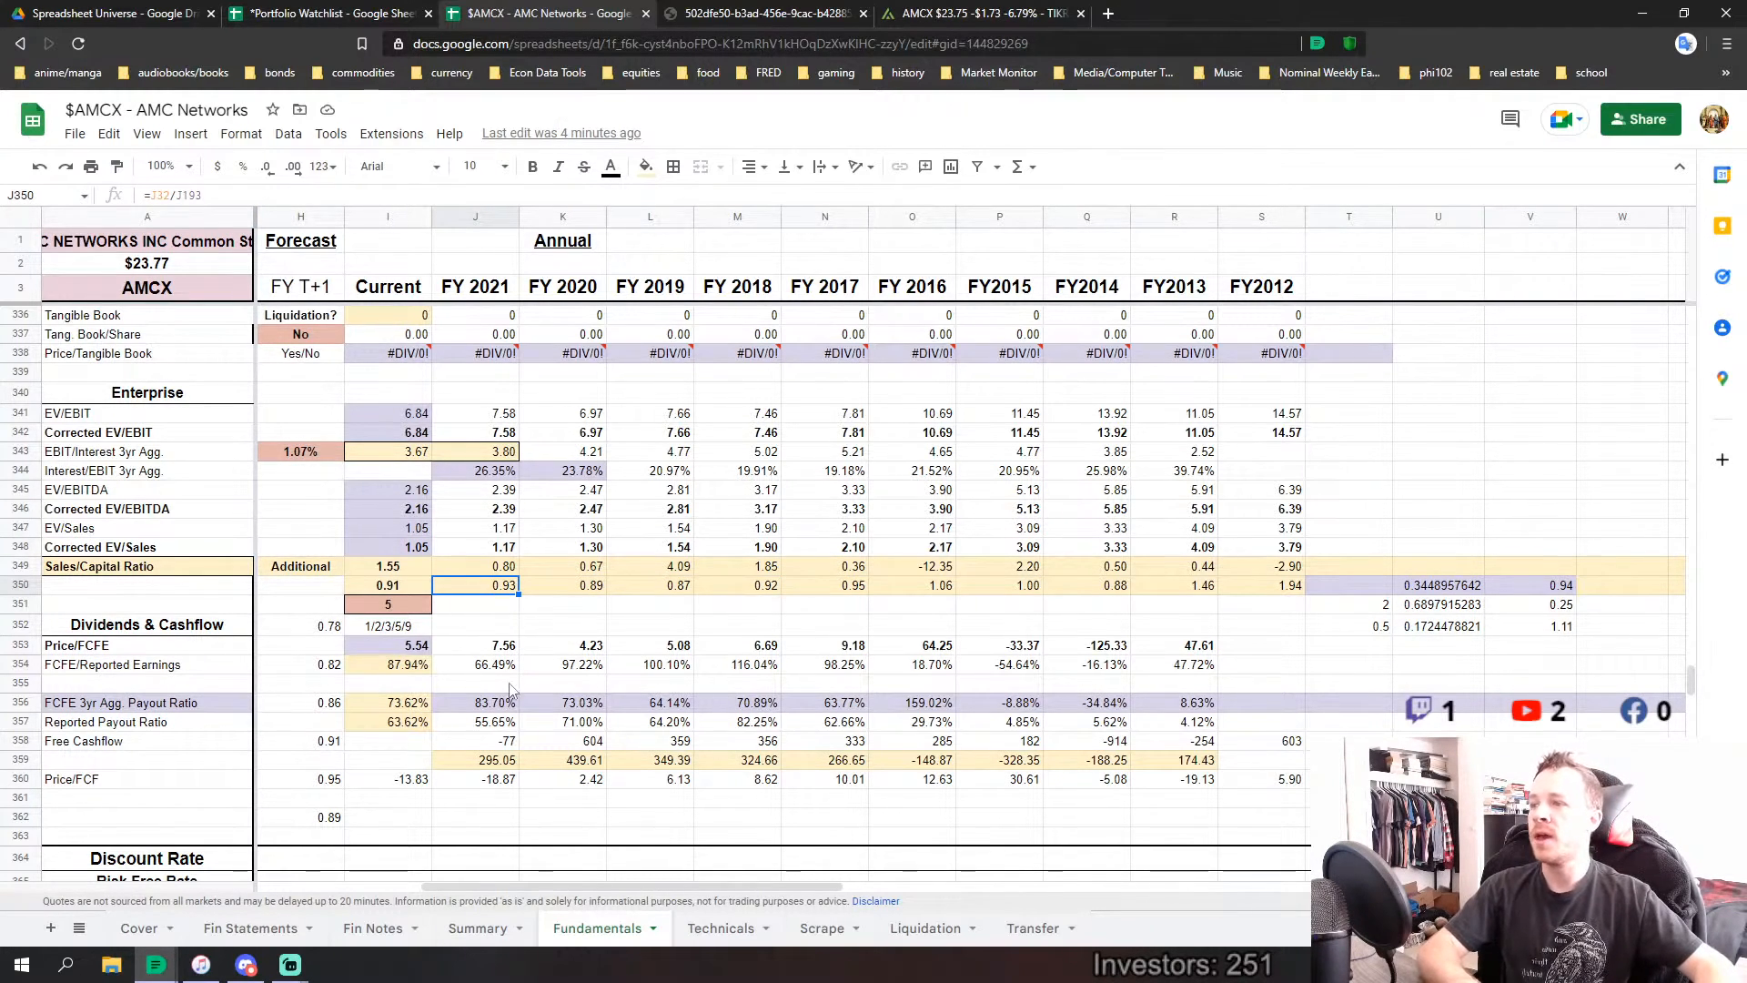
Compare the total adjusted net margin under Segments & Beta with the FY 2021 Corrected Net Income Margin in row 113.
scroll(509, 688, down, 7)
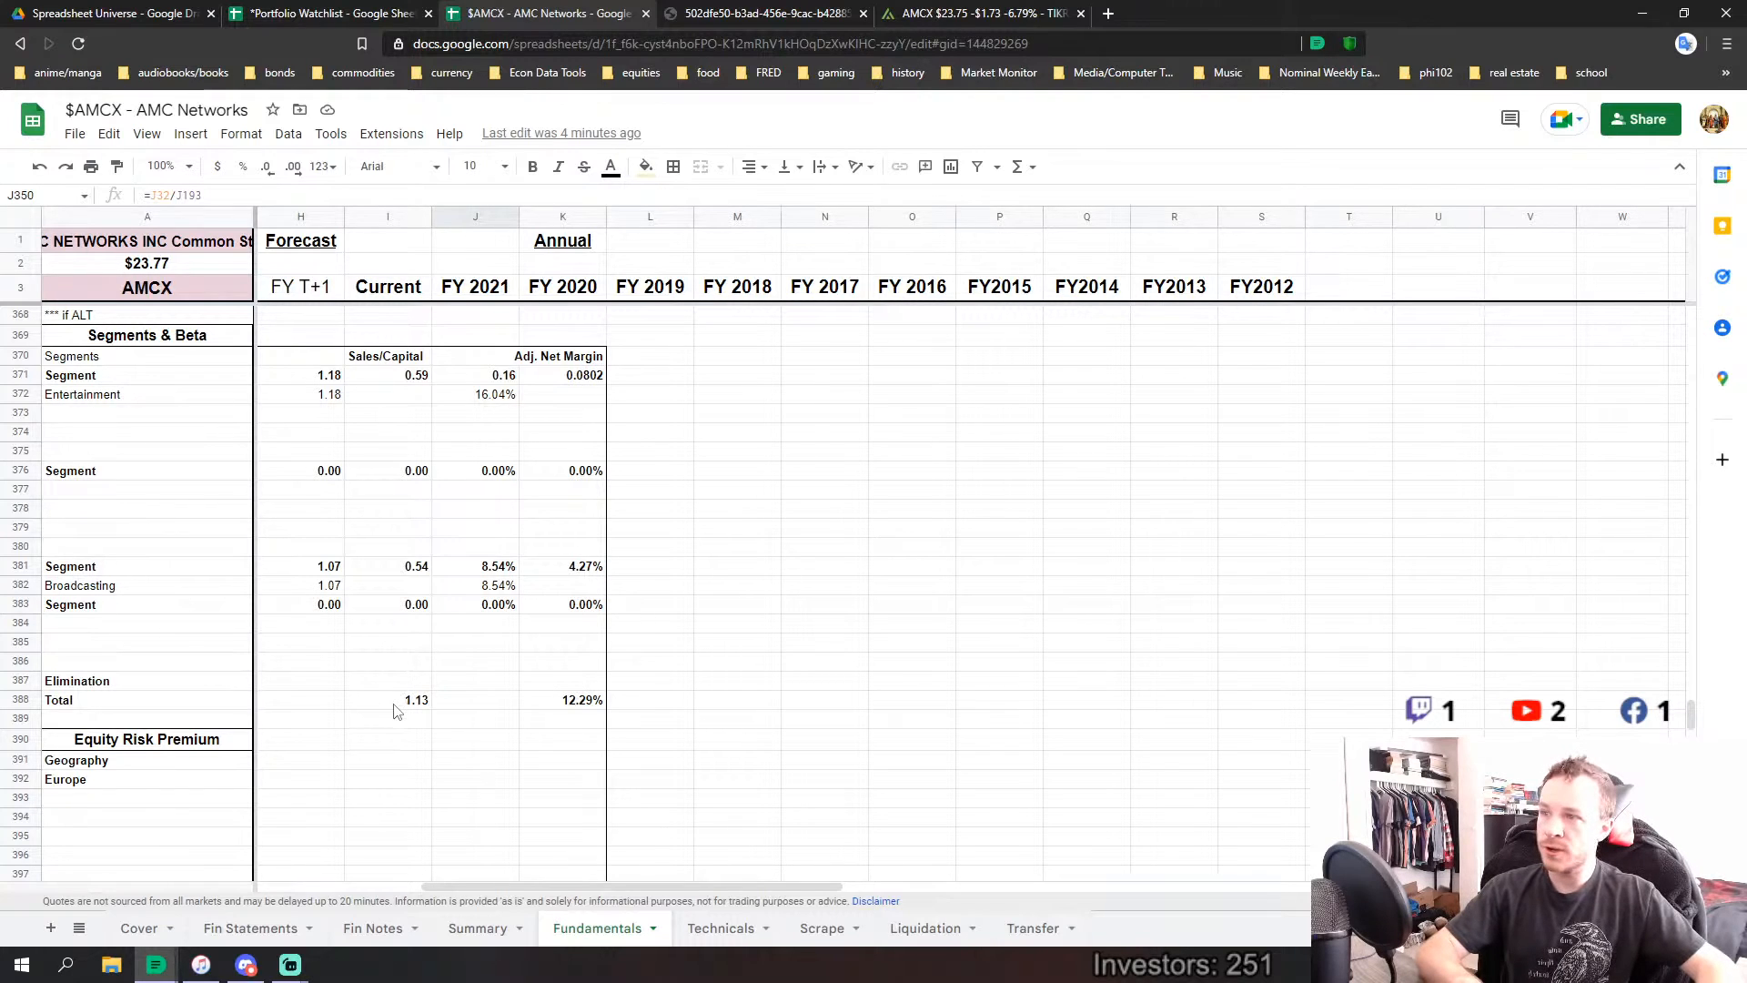
scroll(716, 528, up, 10)
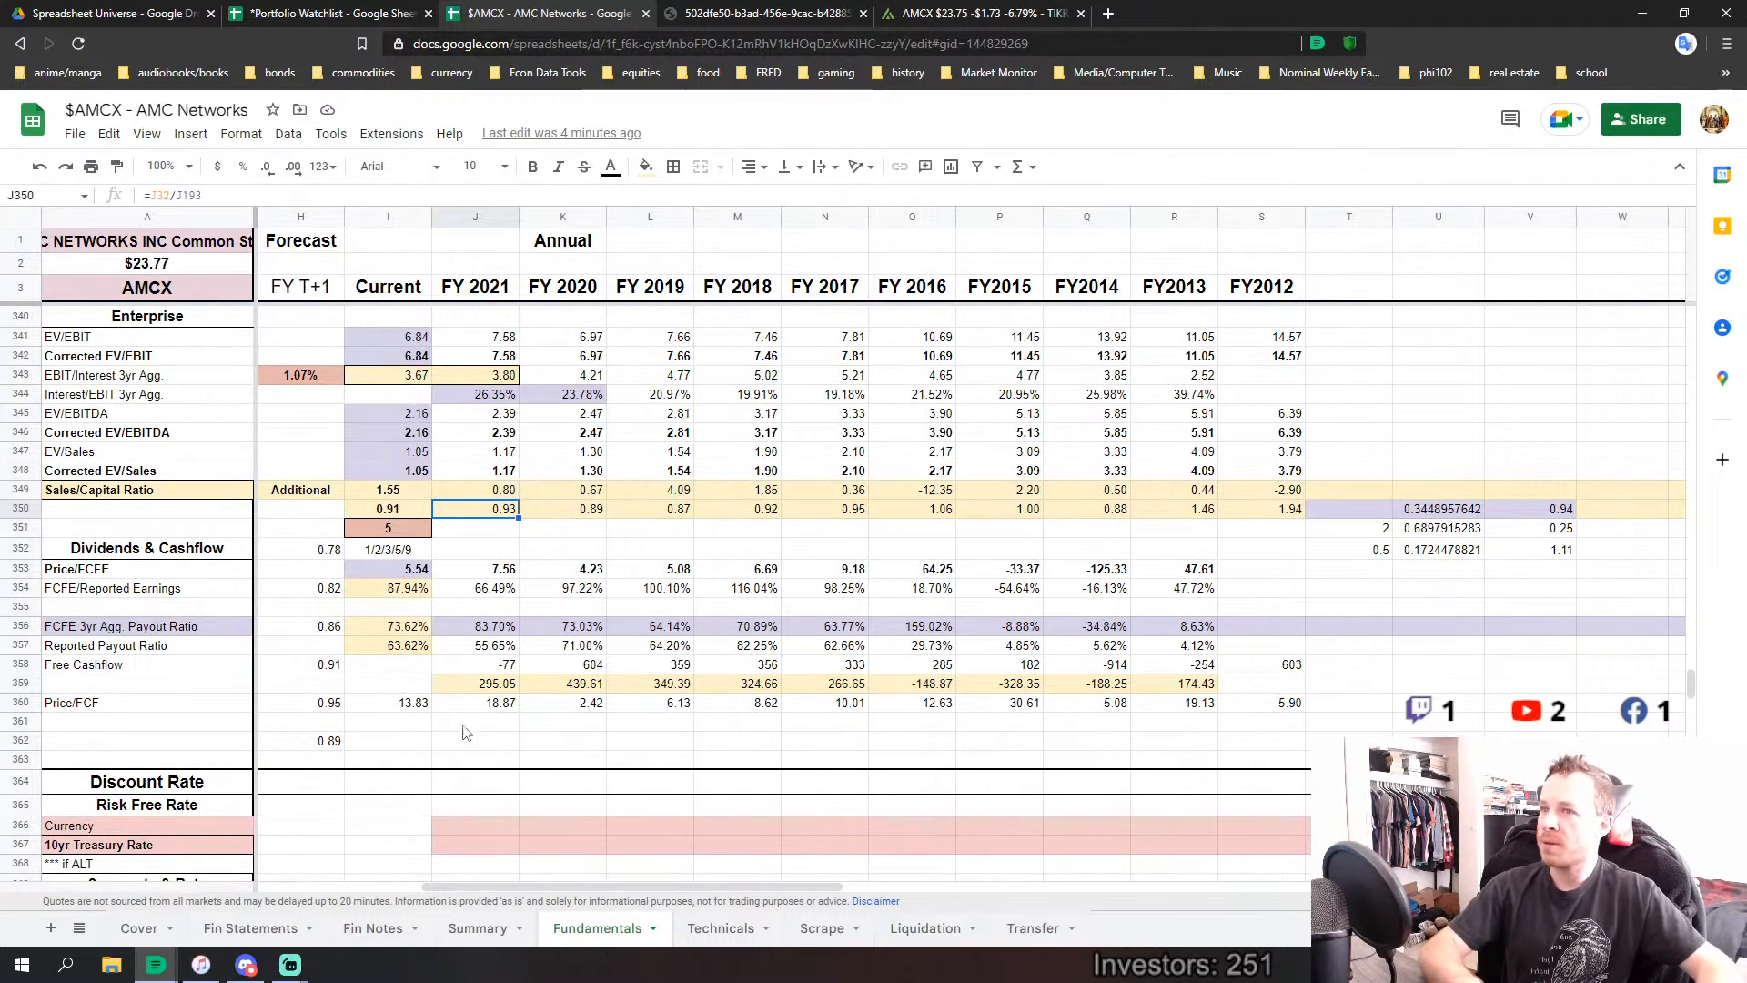
scroll(459, 710, down, 5)
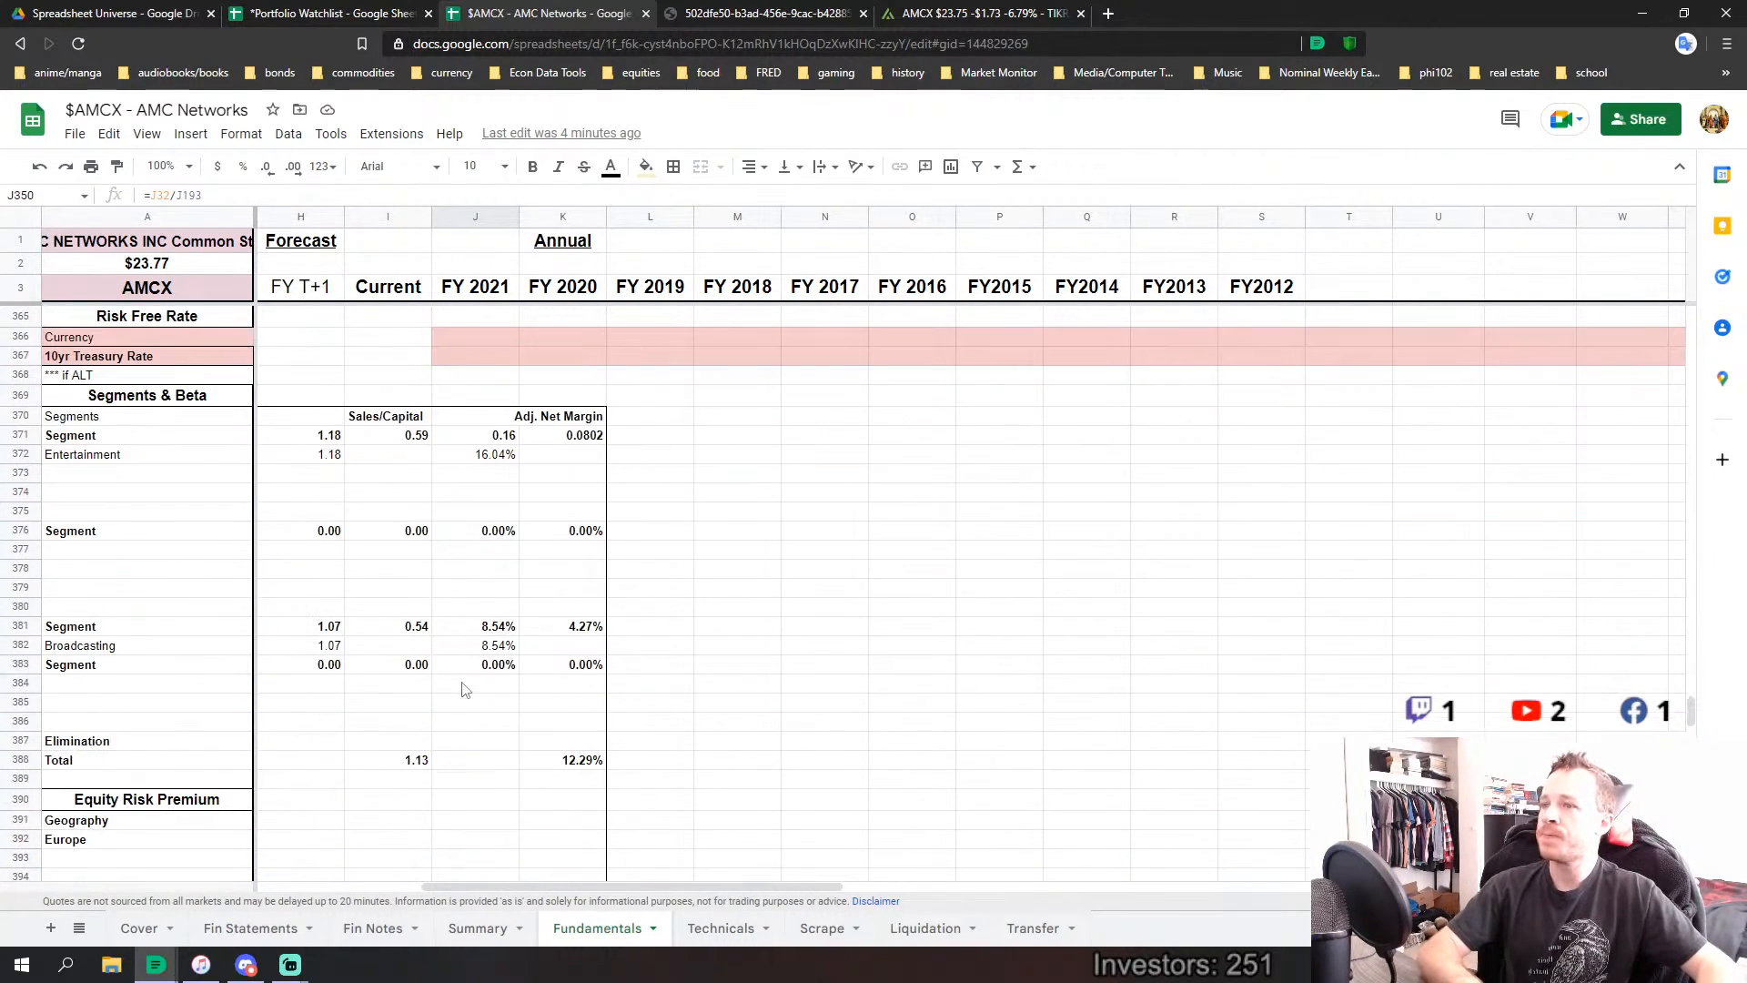
click(581, 763)
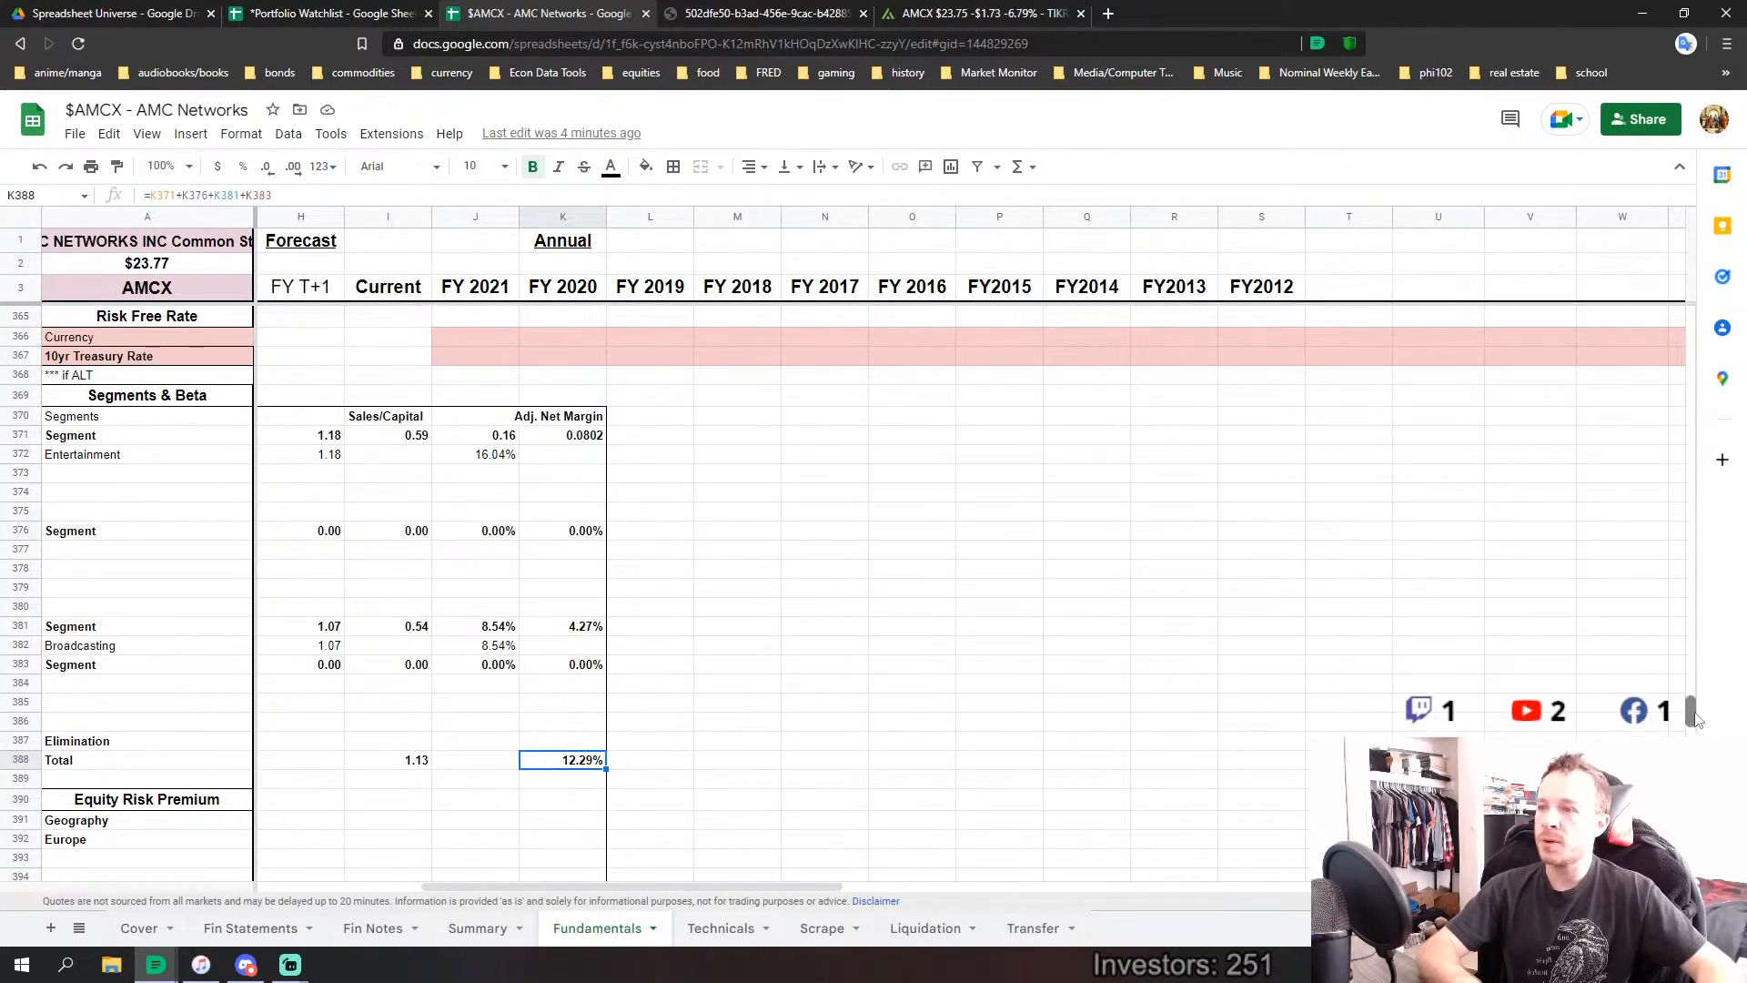
drag(1689, 714, 1645, 440)
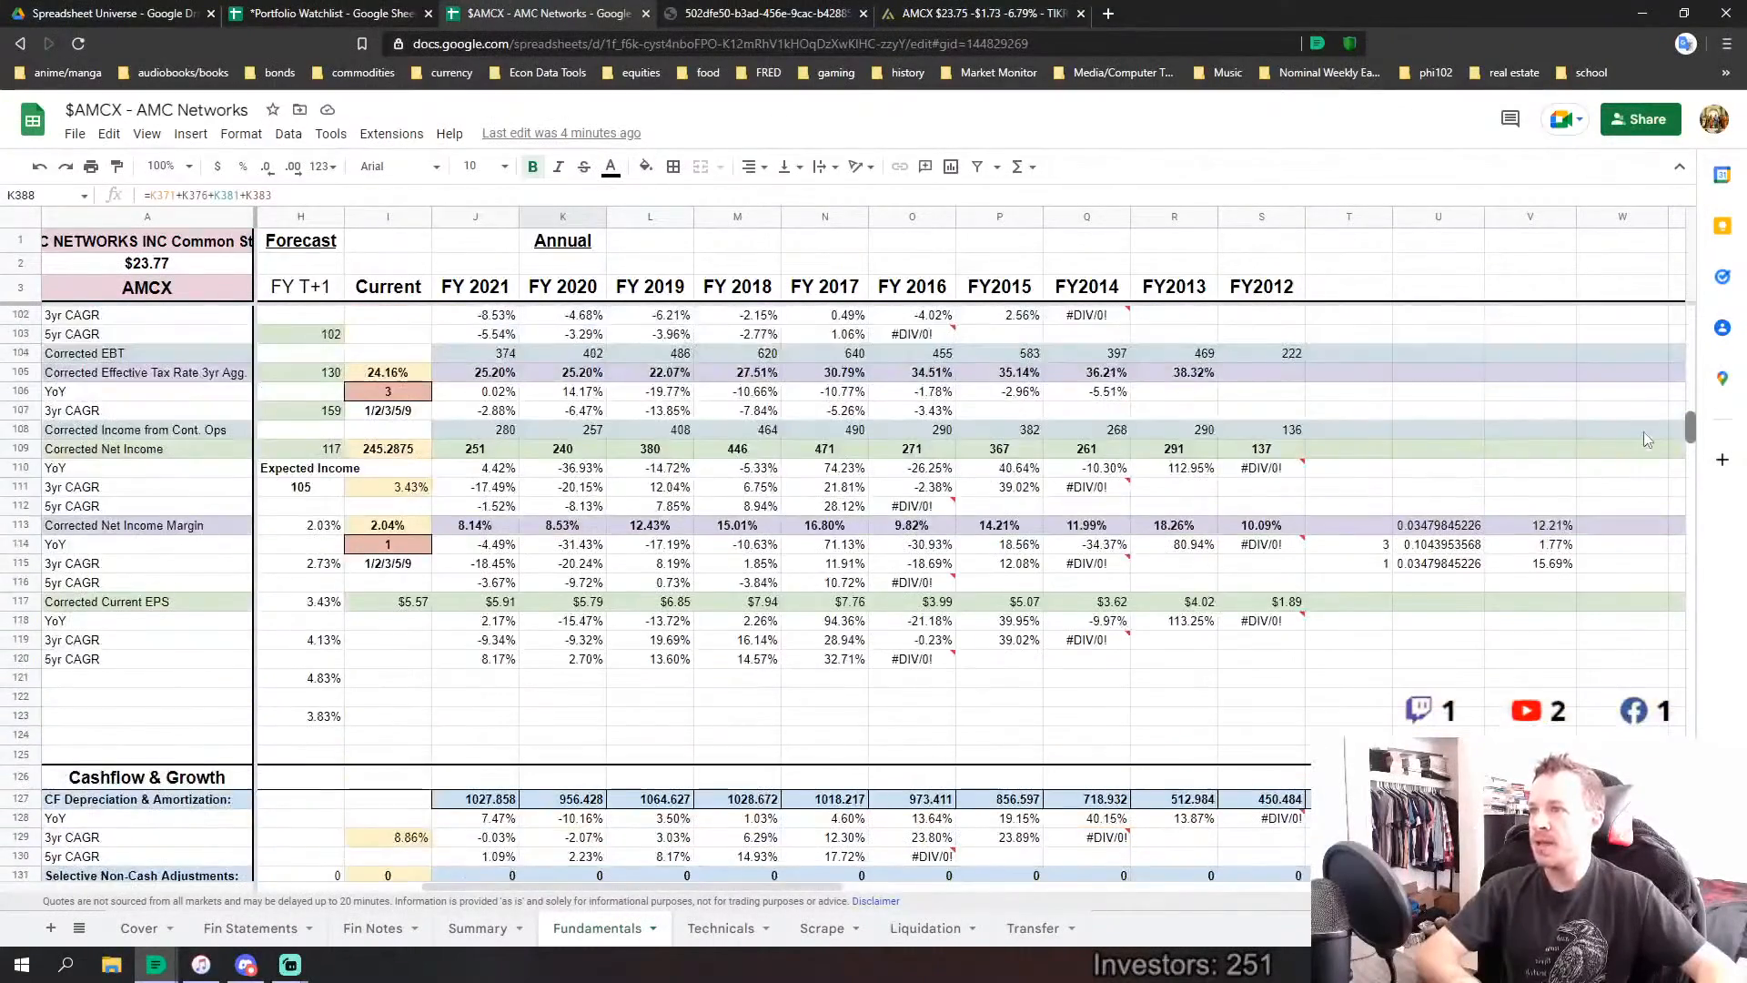
click(464, 526)
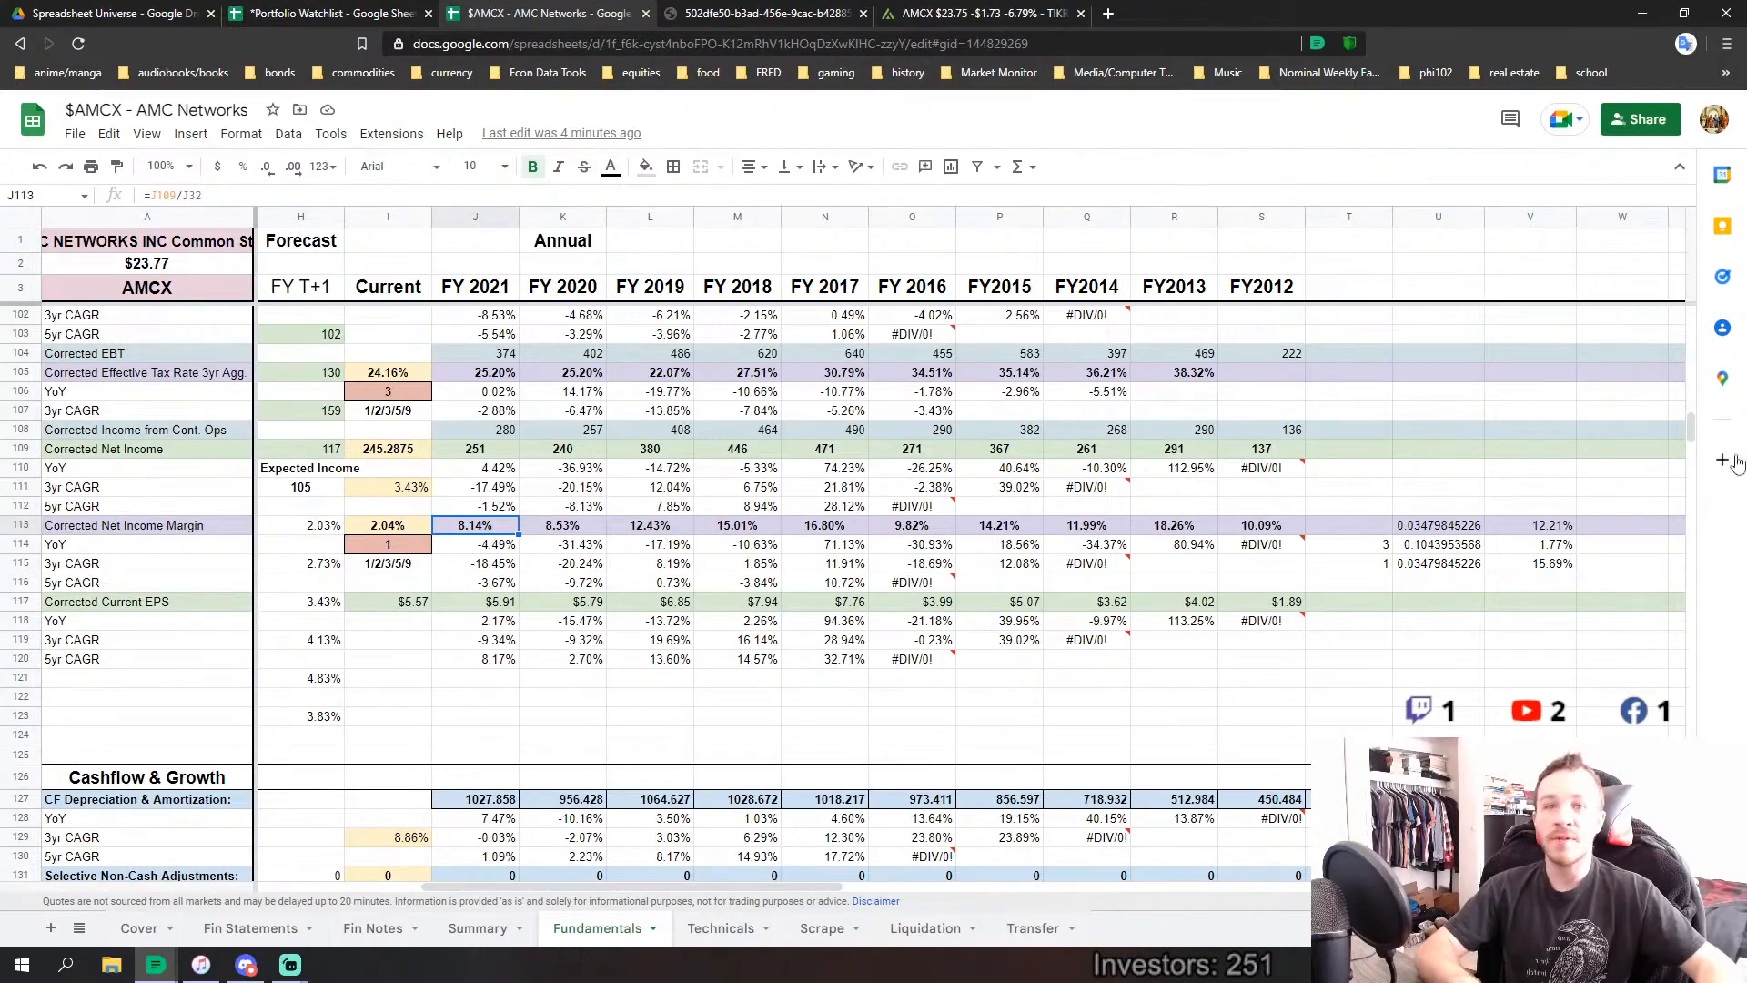
Inspect the standard deviation and median of the row 350 ratios, the T352 multiplier, and the resulting range in V351:V352.
drag(1692, 439, 1650, 678)
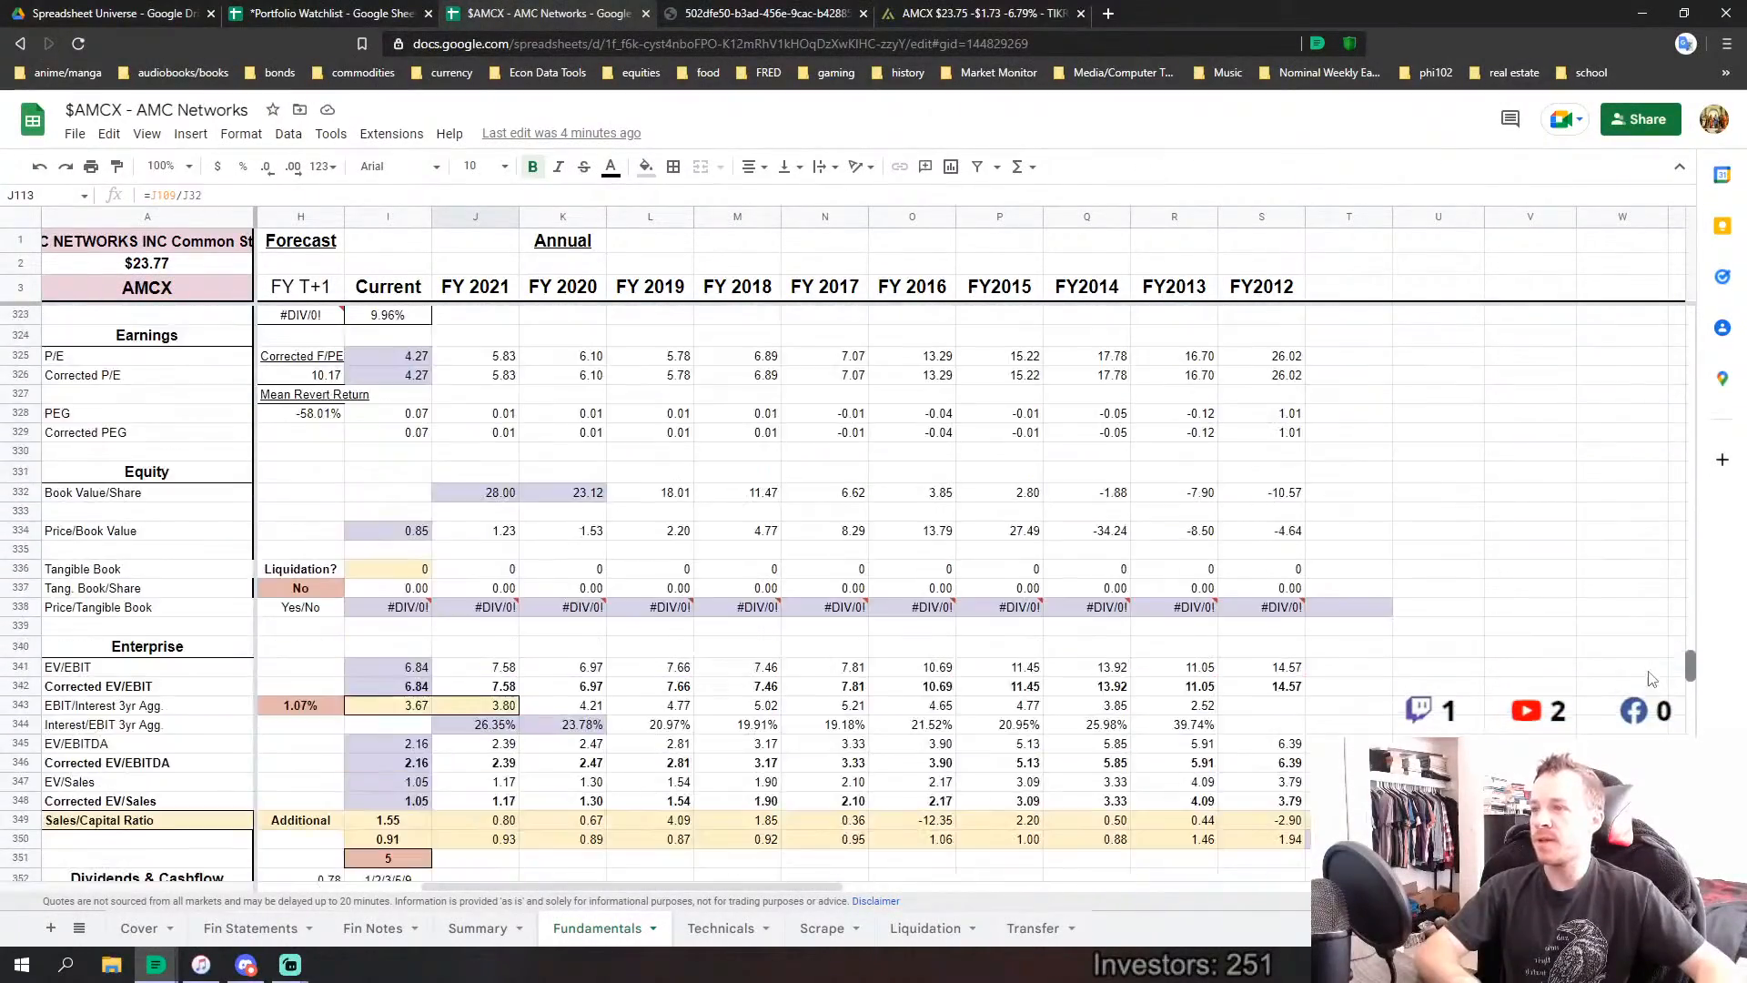
scroll(1219, 696, down, 2)
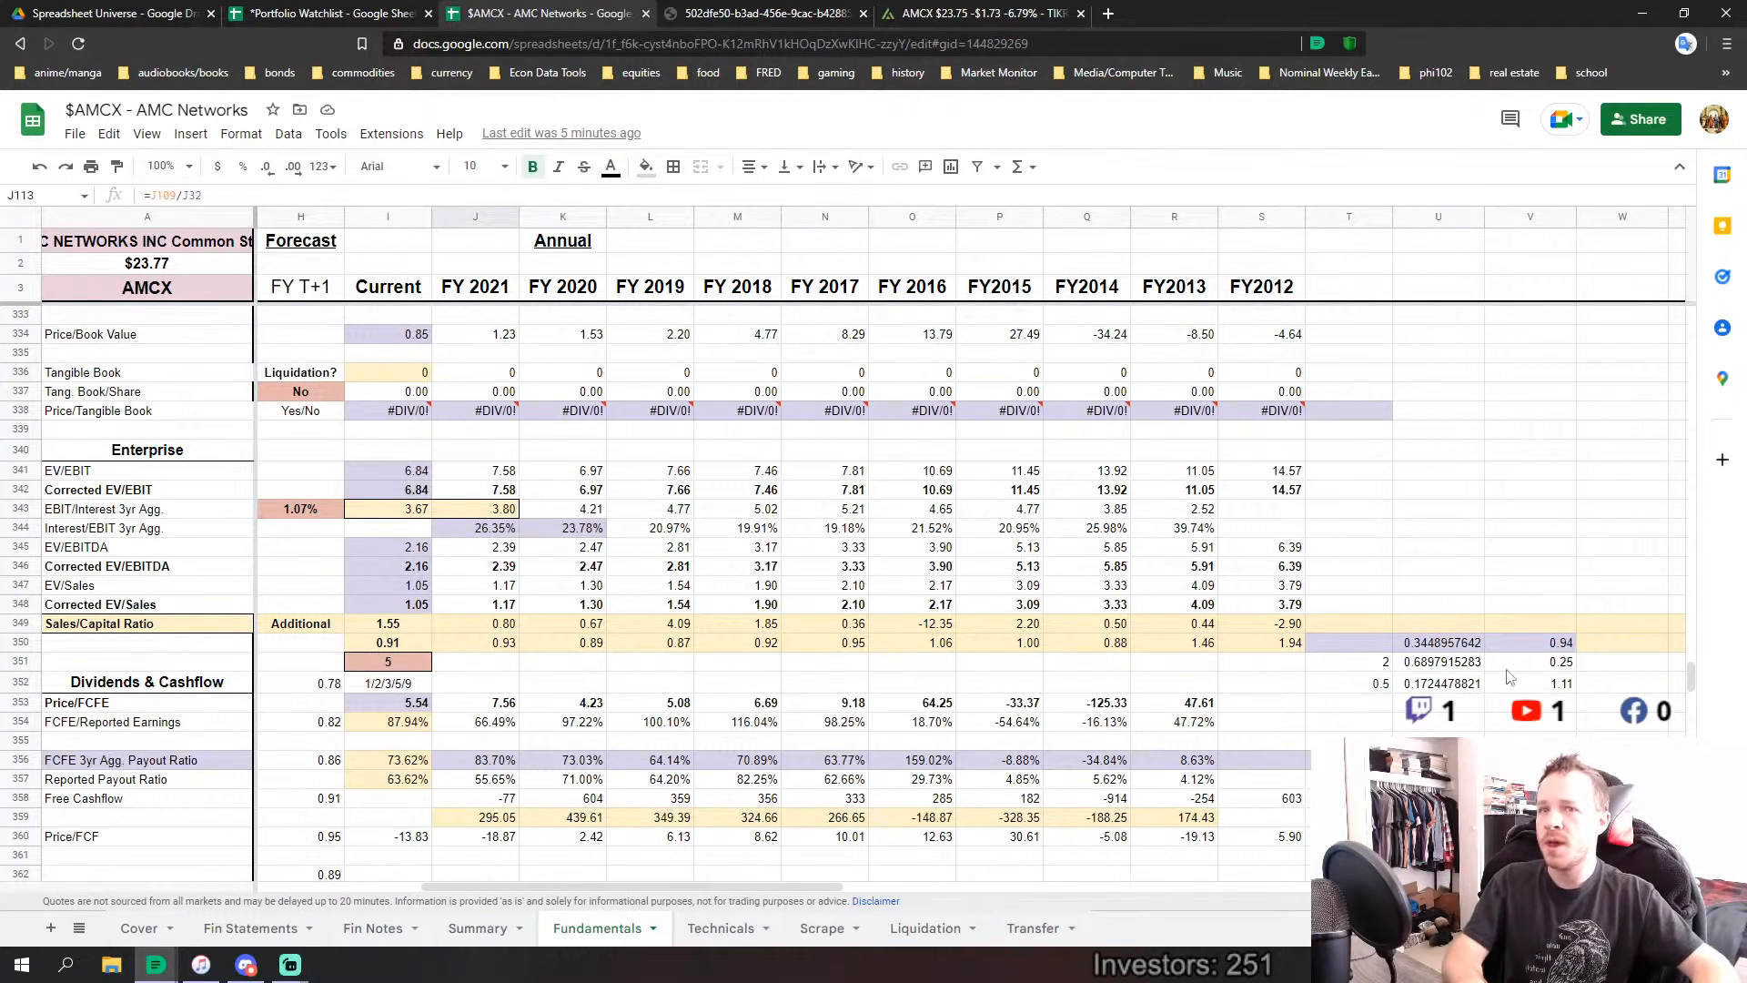
click(1465, 643)
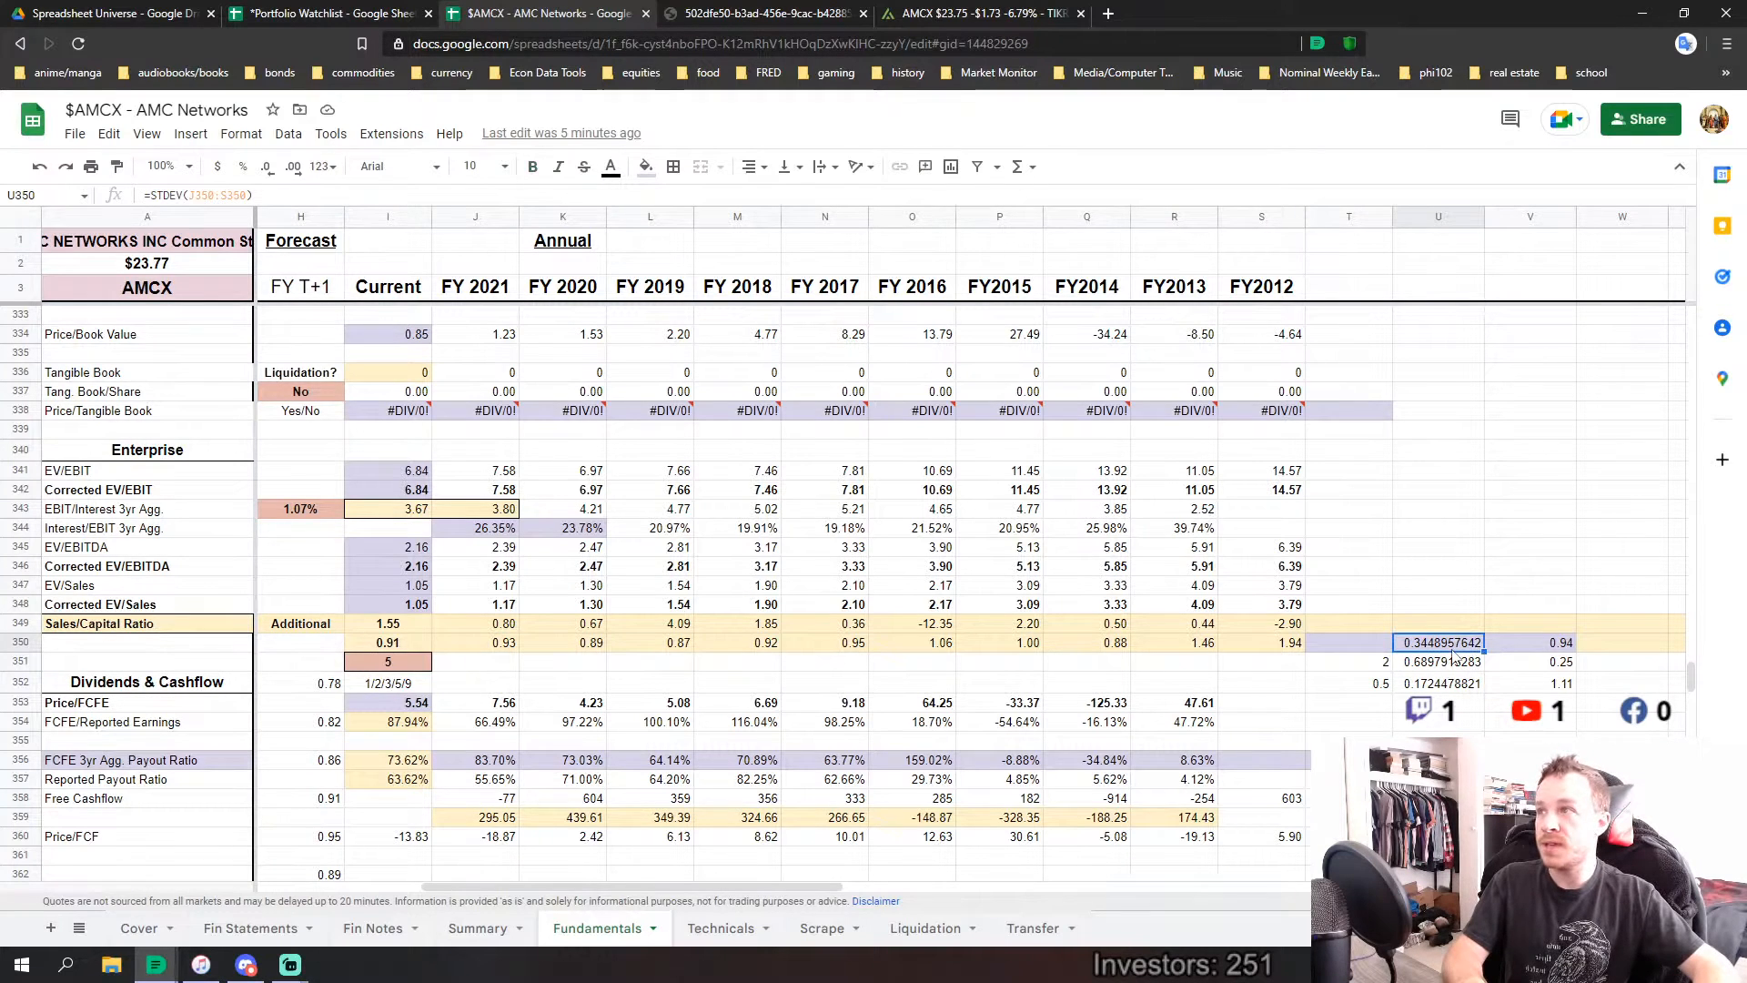
click(1561, 647)
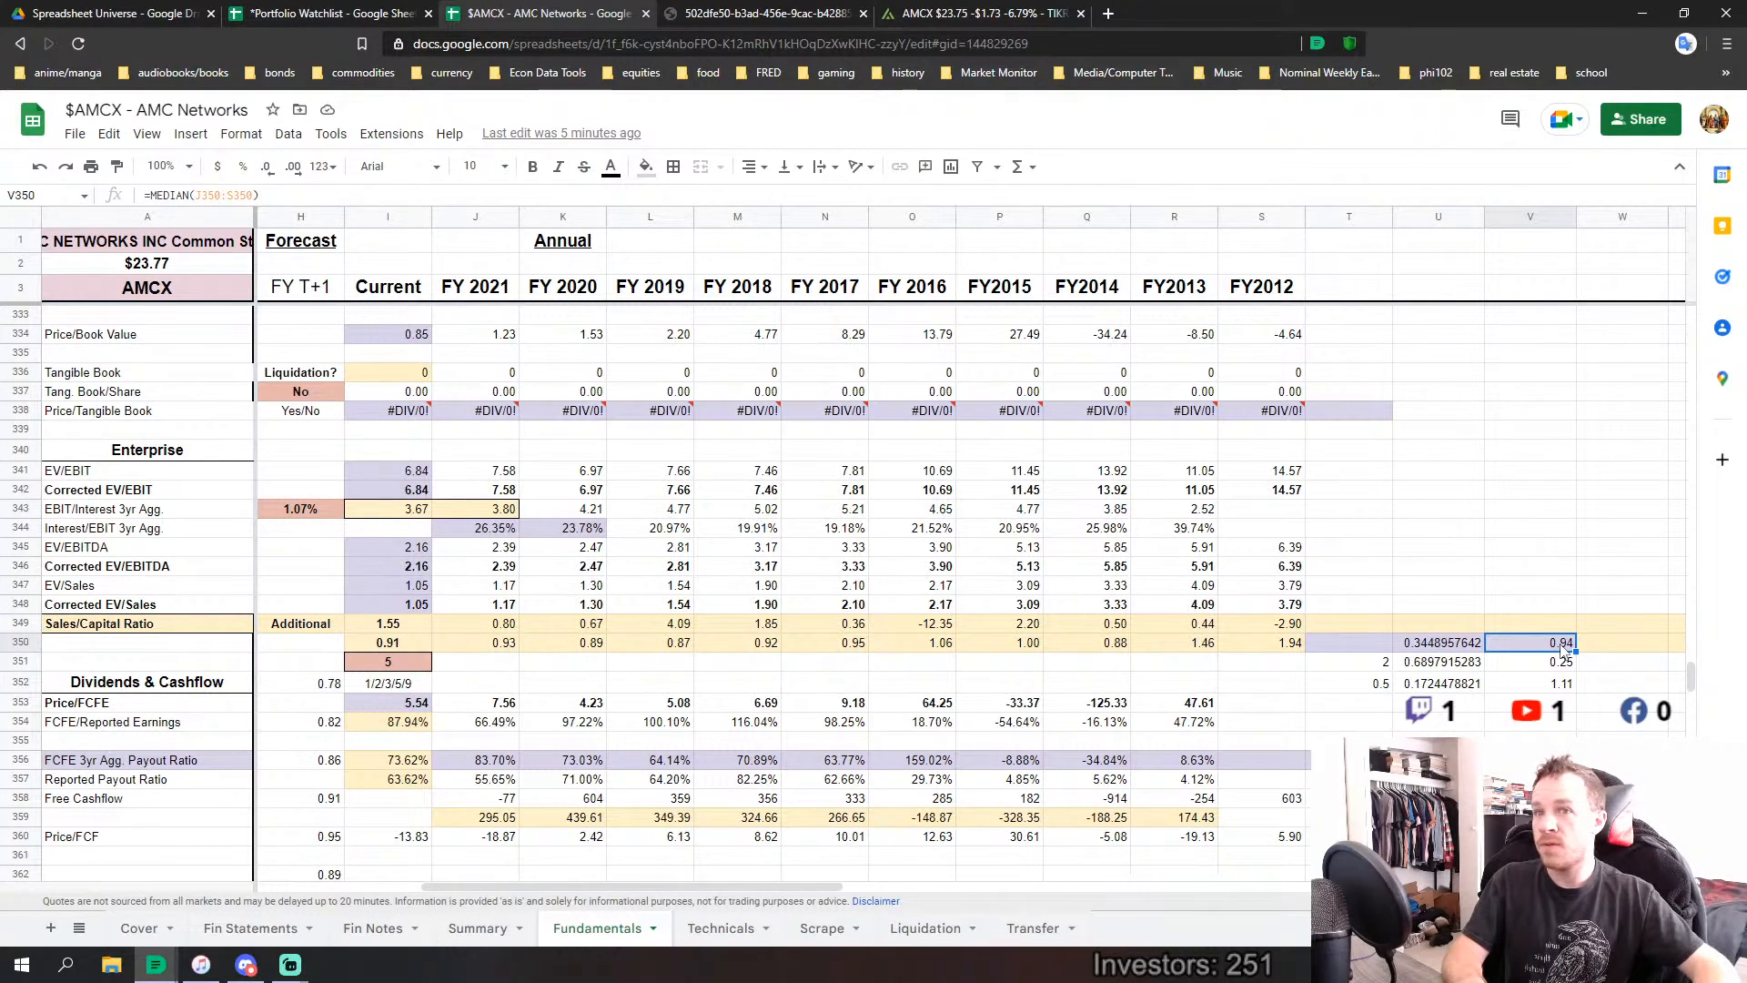
click(1435, 644)
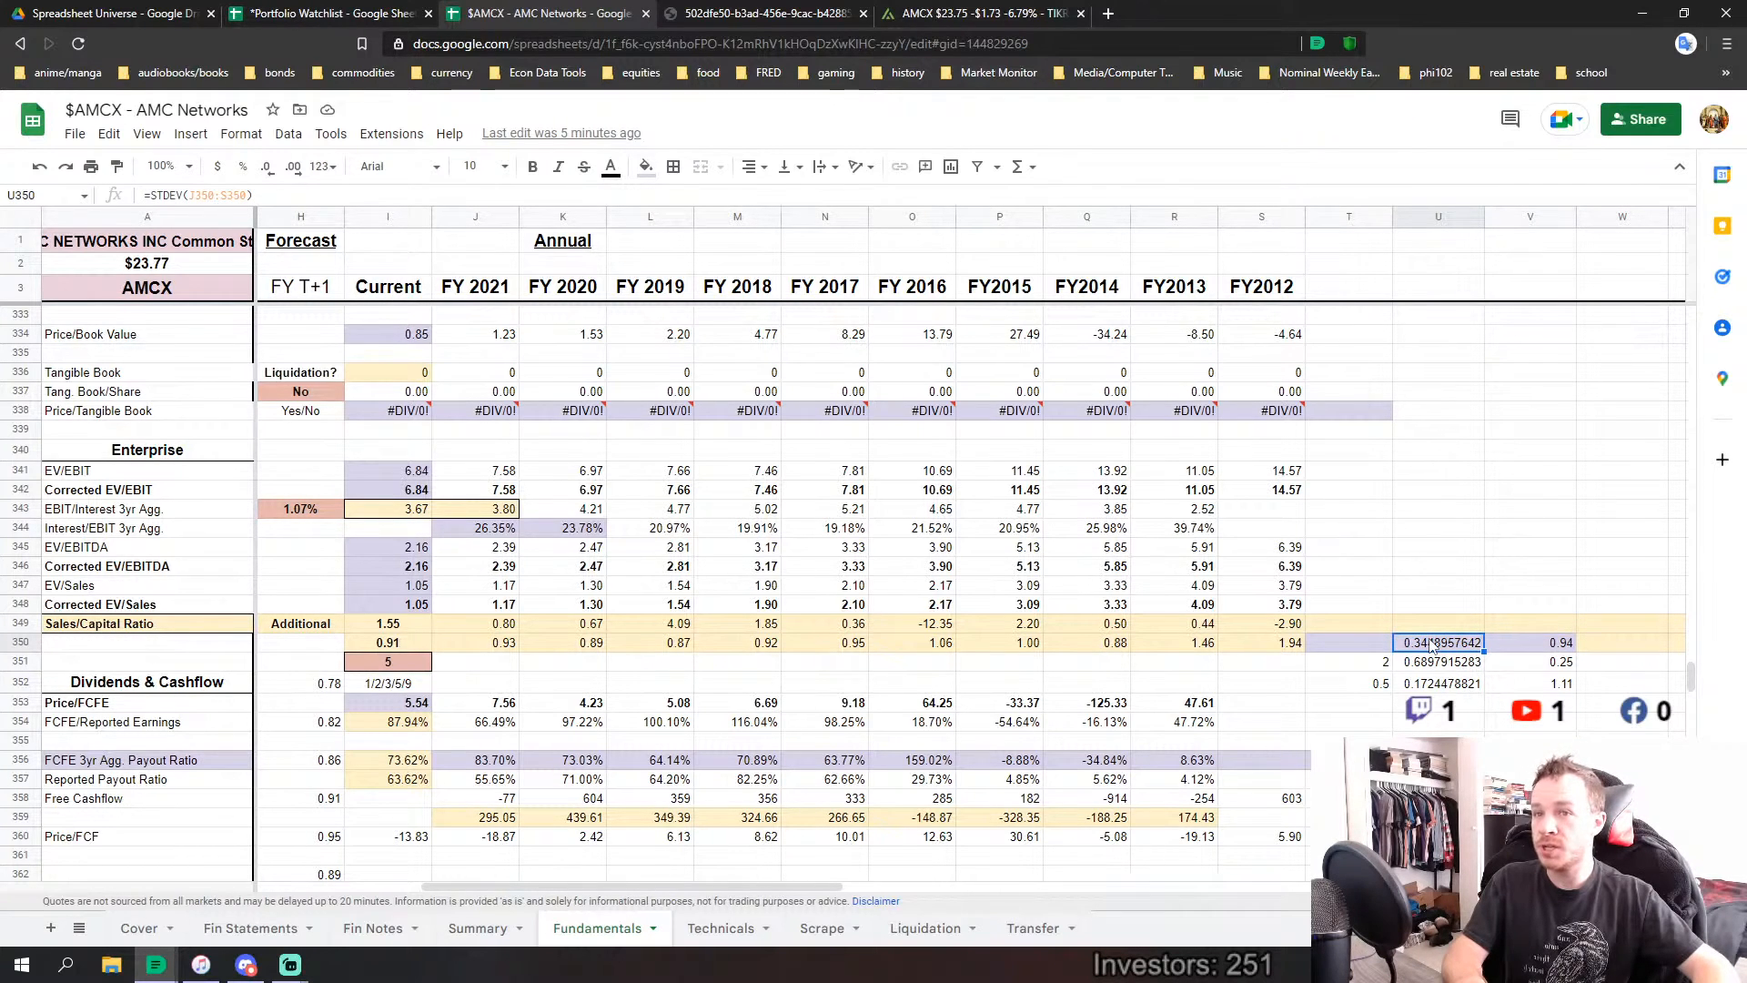
double_click(1454, 644)
key(Return)
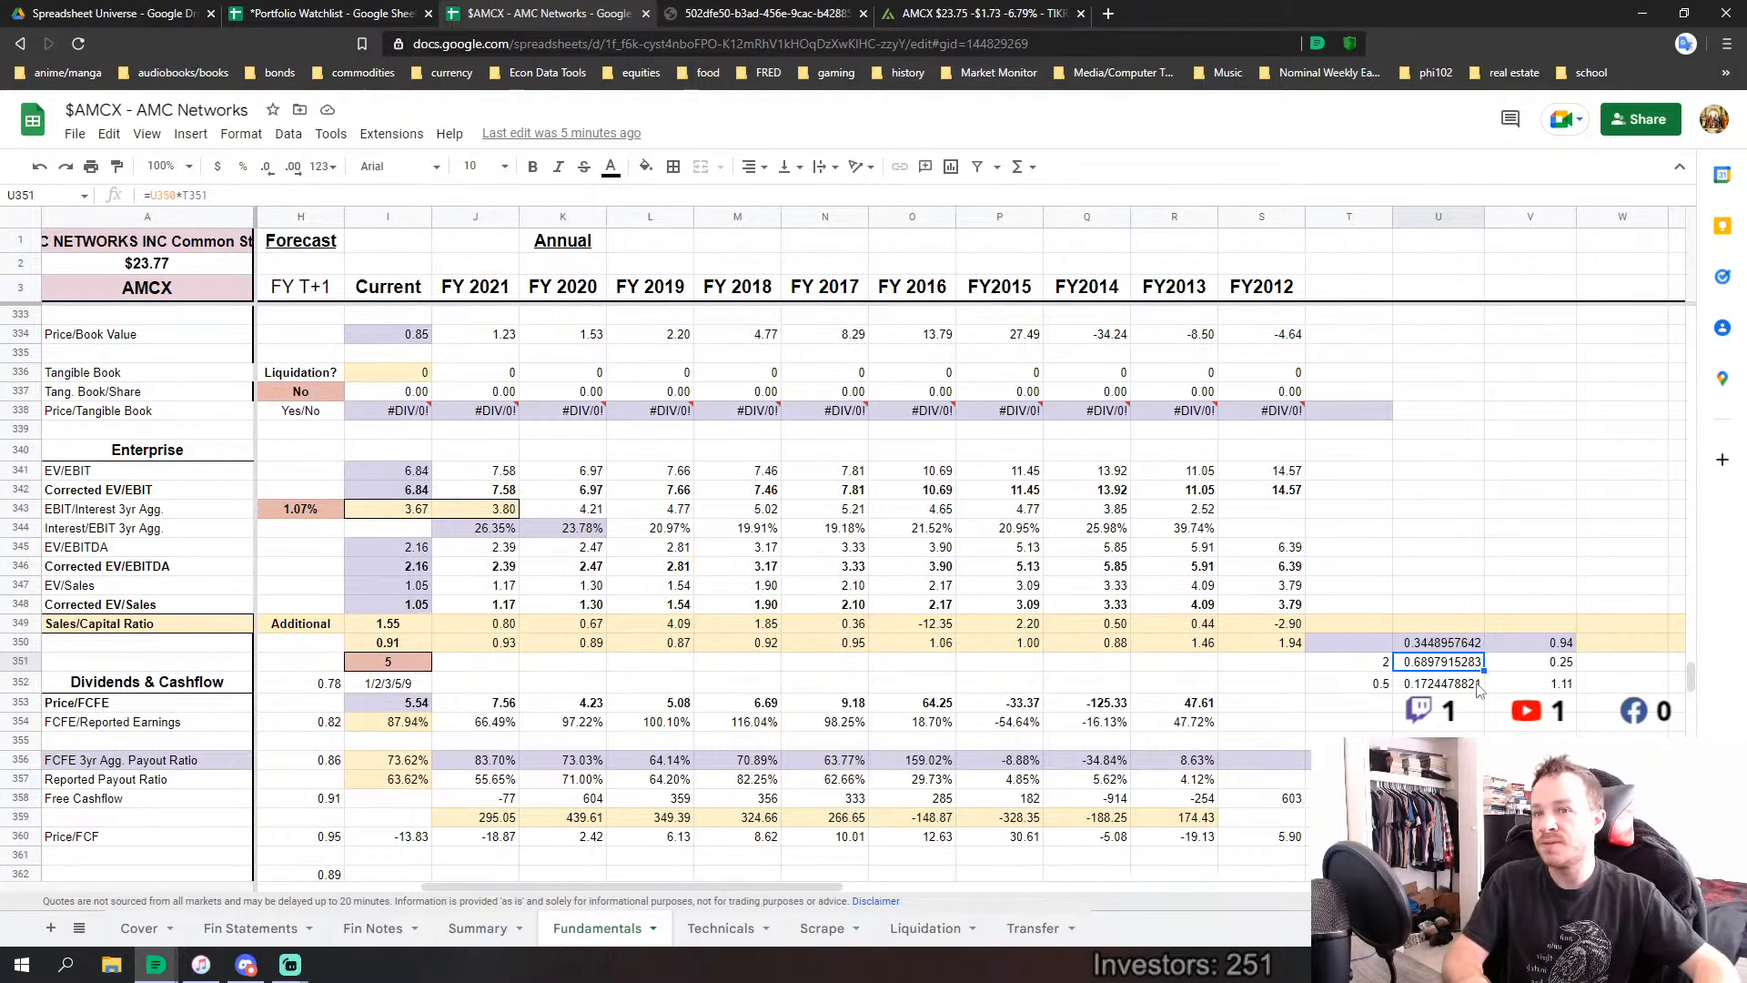
click(1374, 688)
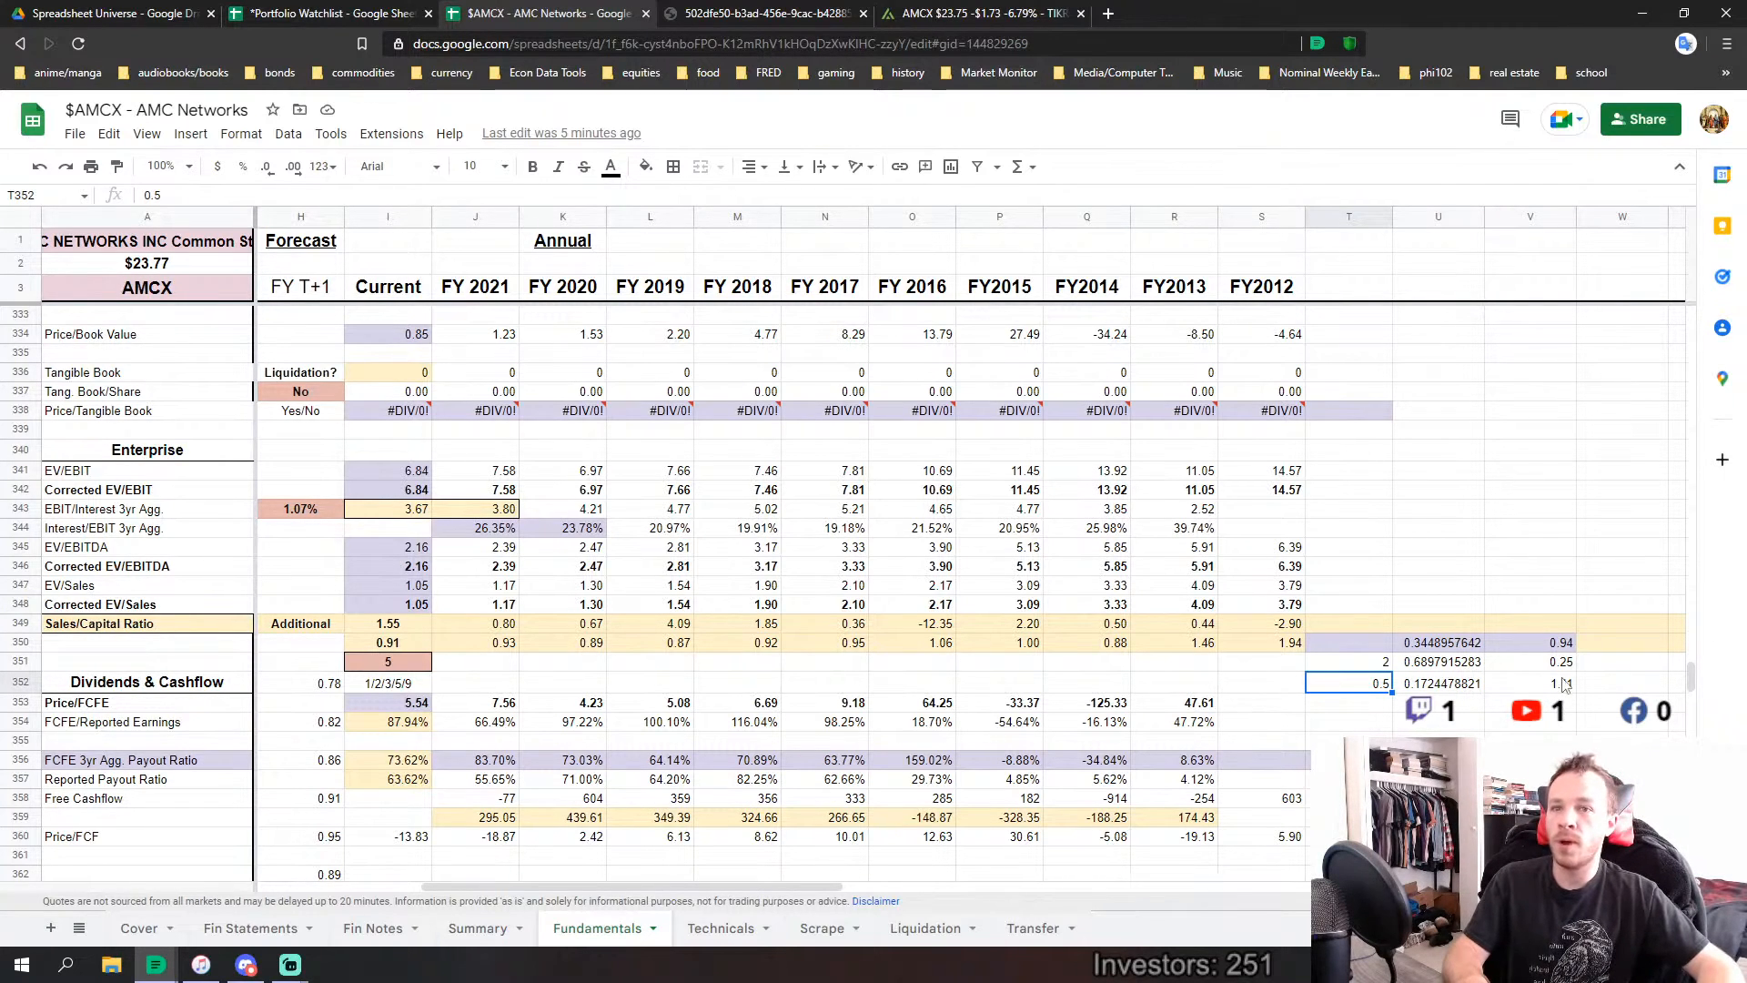
drag(1561, 662, 1561, 682)
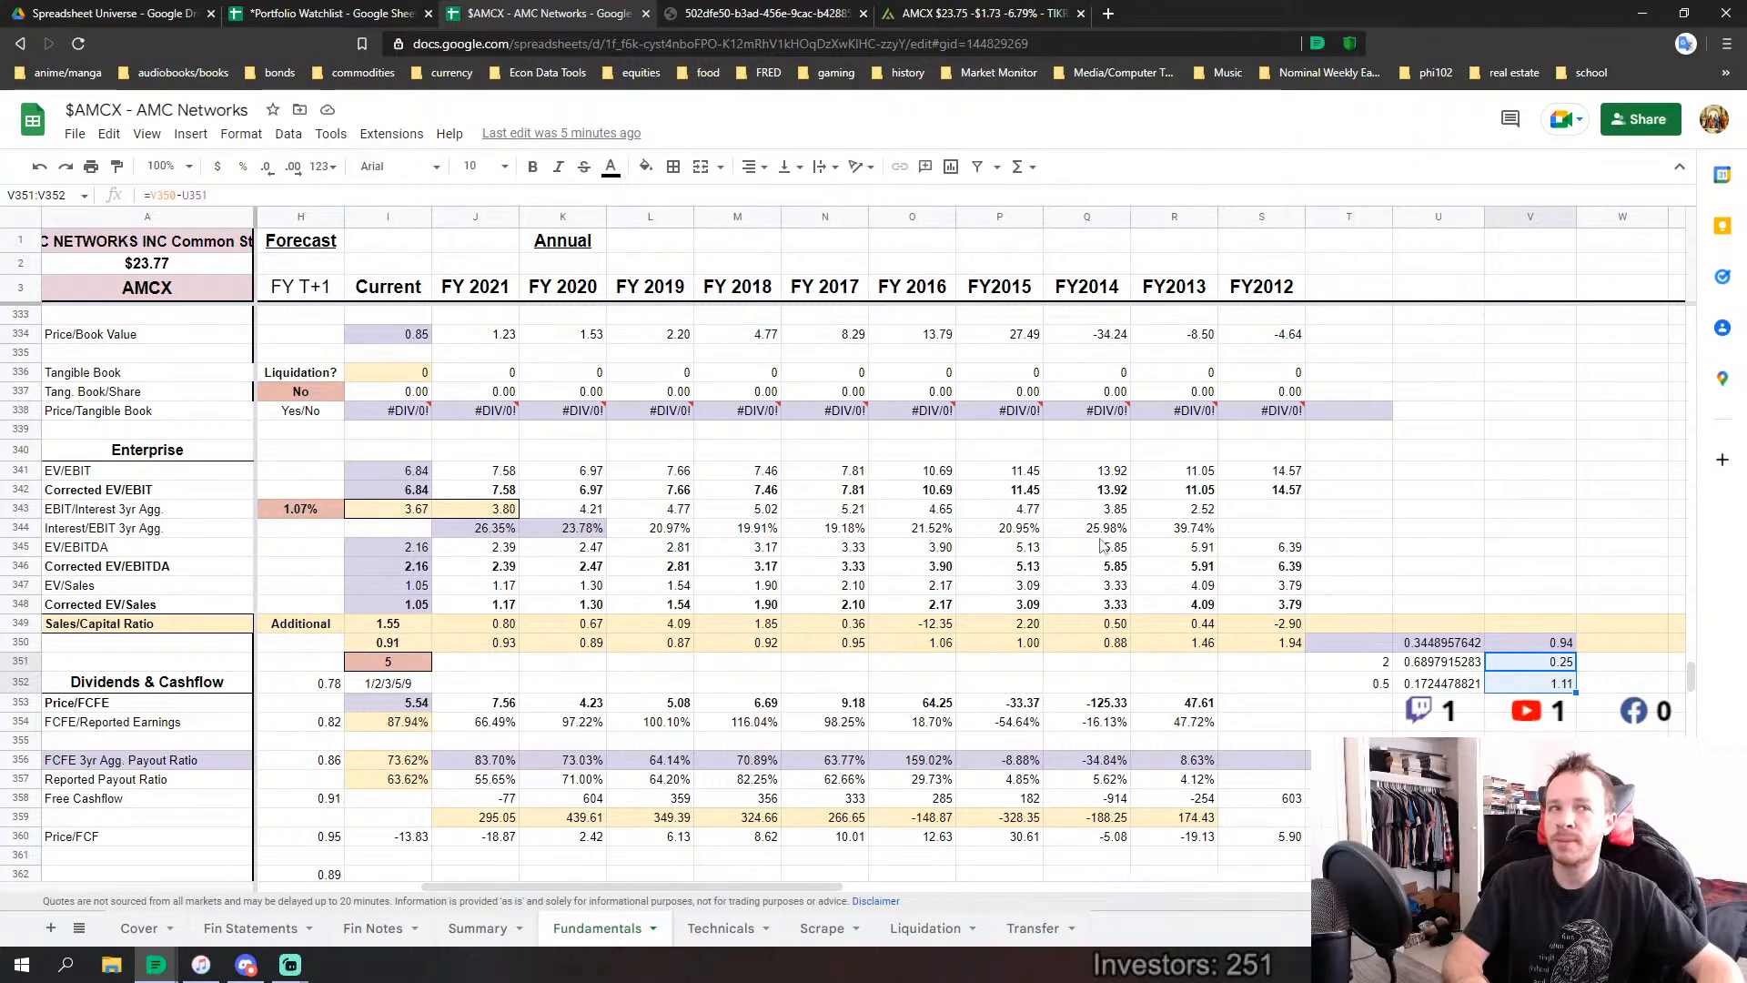
Look over the pricing and interest coverage figures beside the ratios and the R&D Cap Balance Sheet rows above them.
scroll(1152, 637, up, 2)
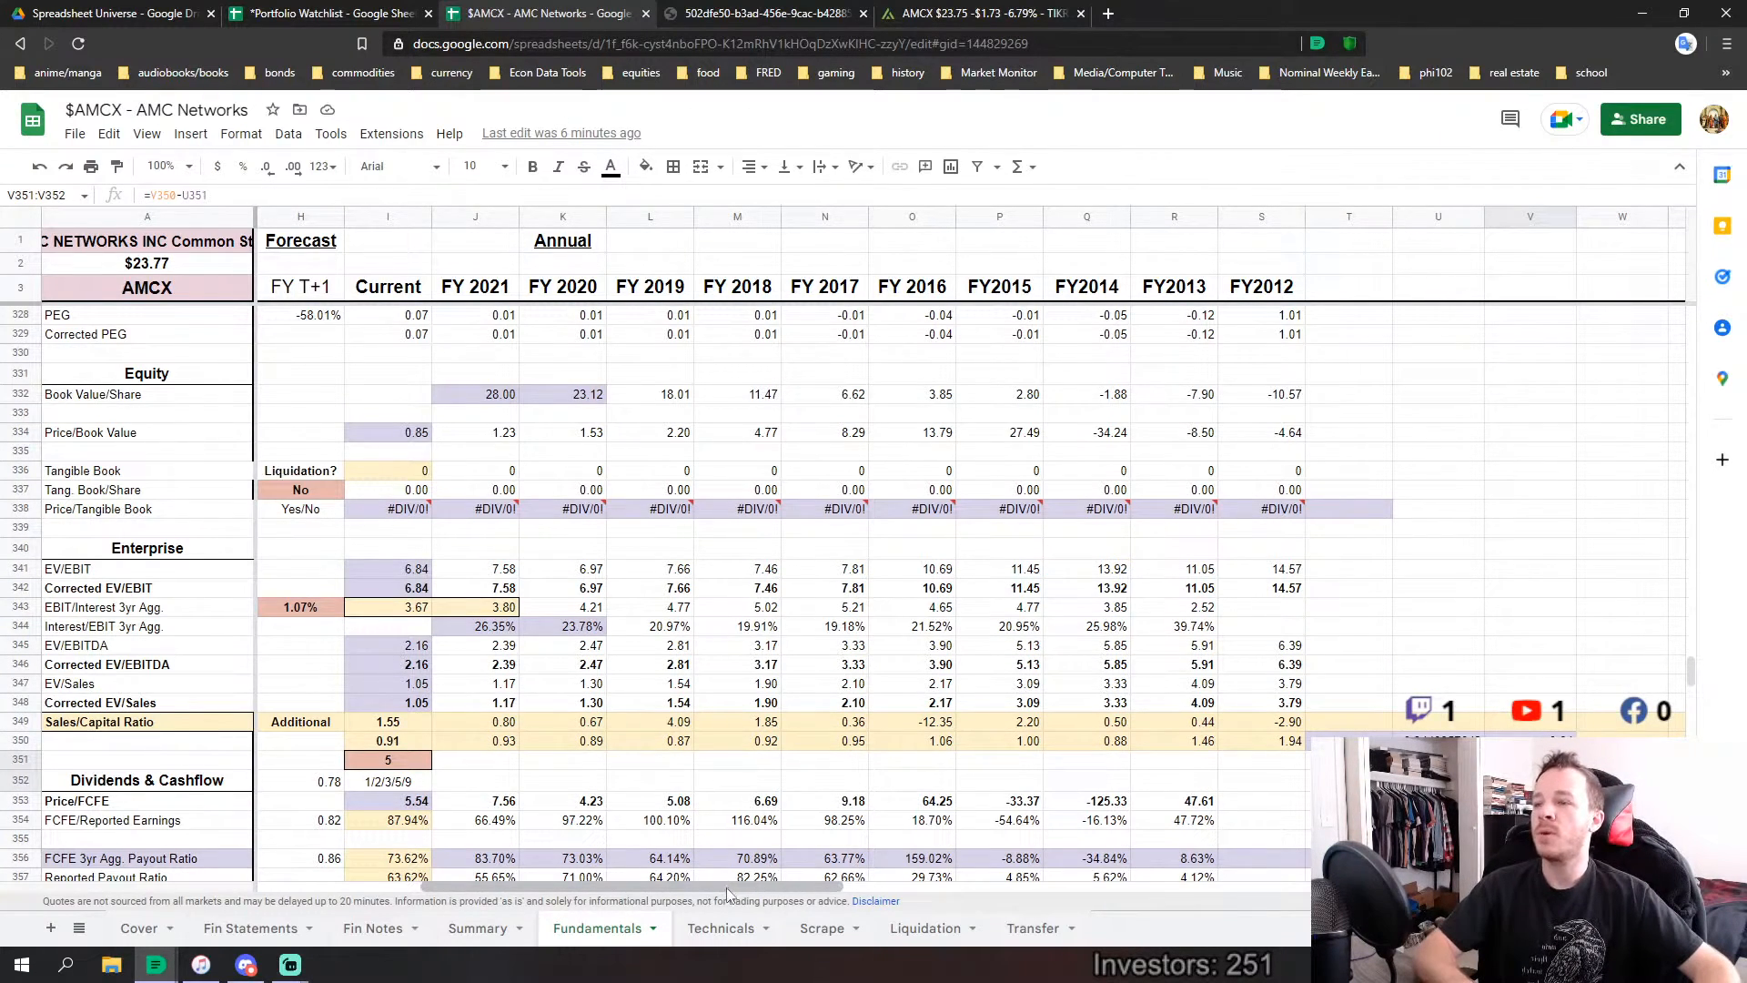
drag(719, 885, 555, 885)
scroll(682, 755, up, 2)
scroll(684, 757, up, 2)
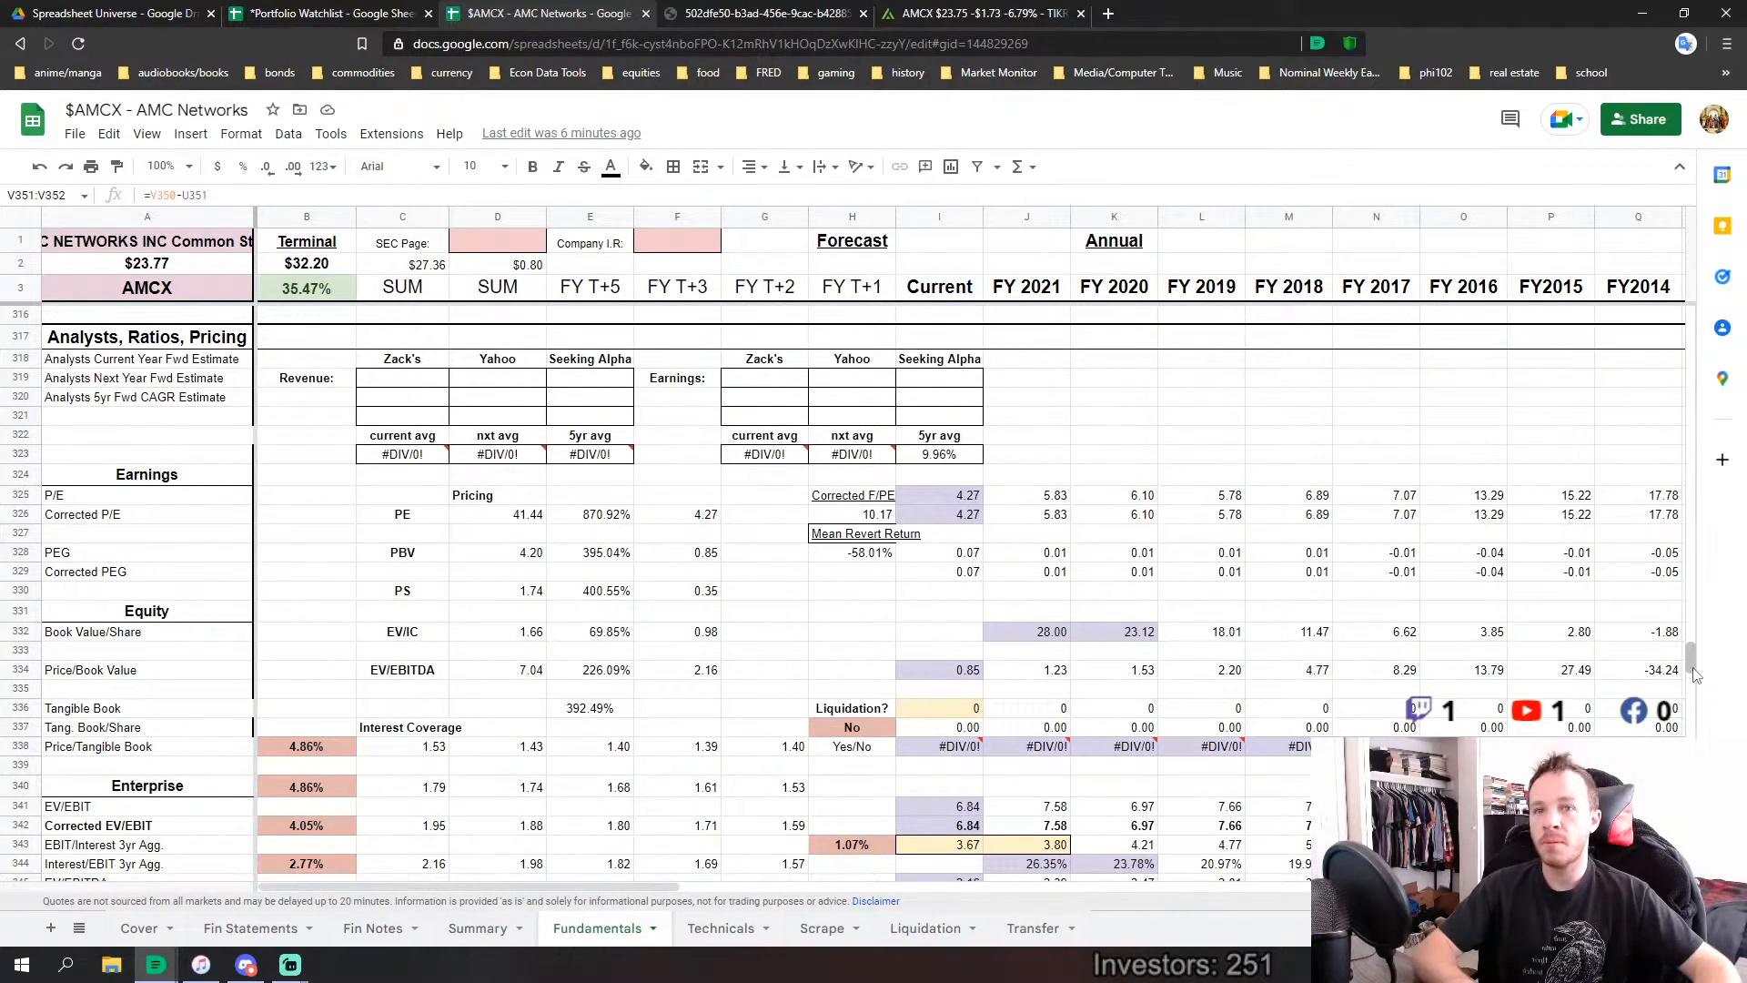
drag(1694, 674, 1688, 665)
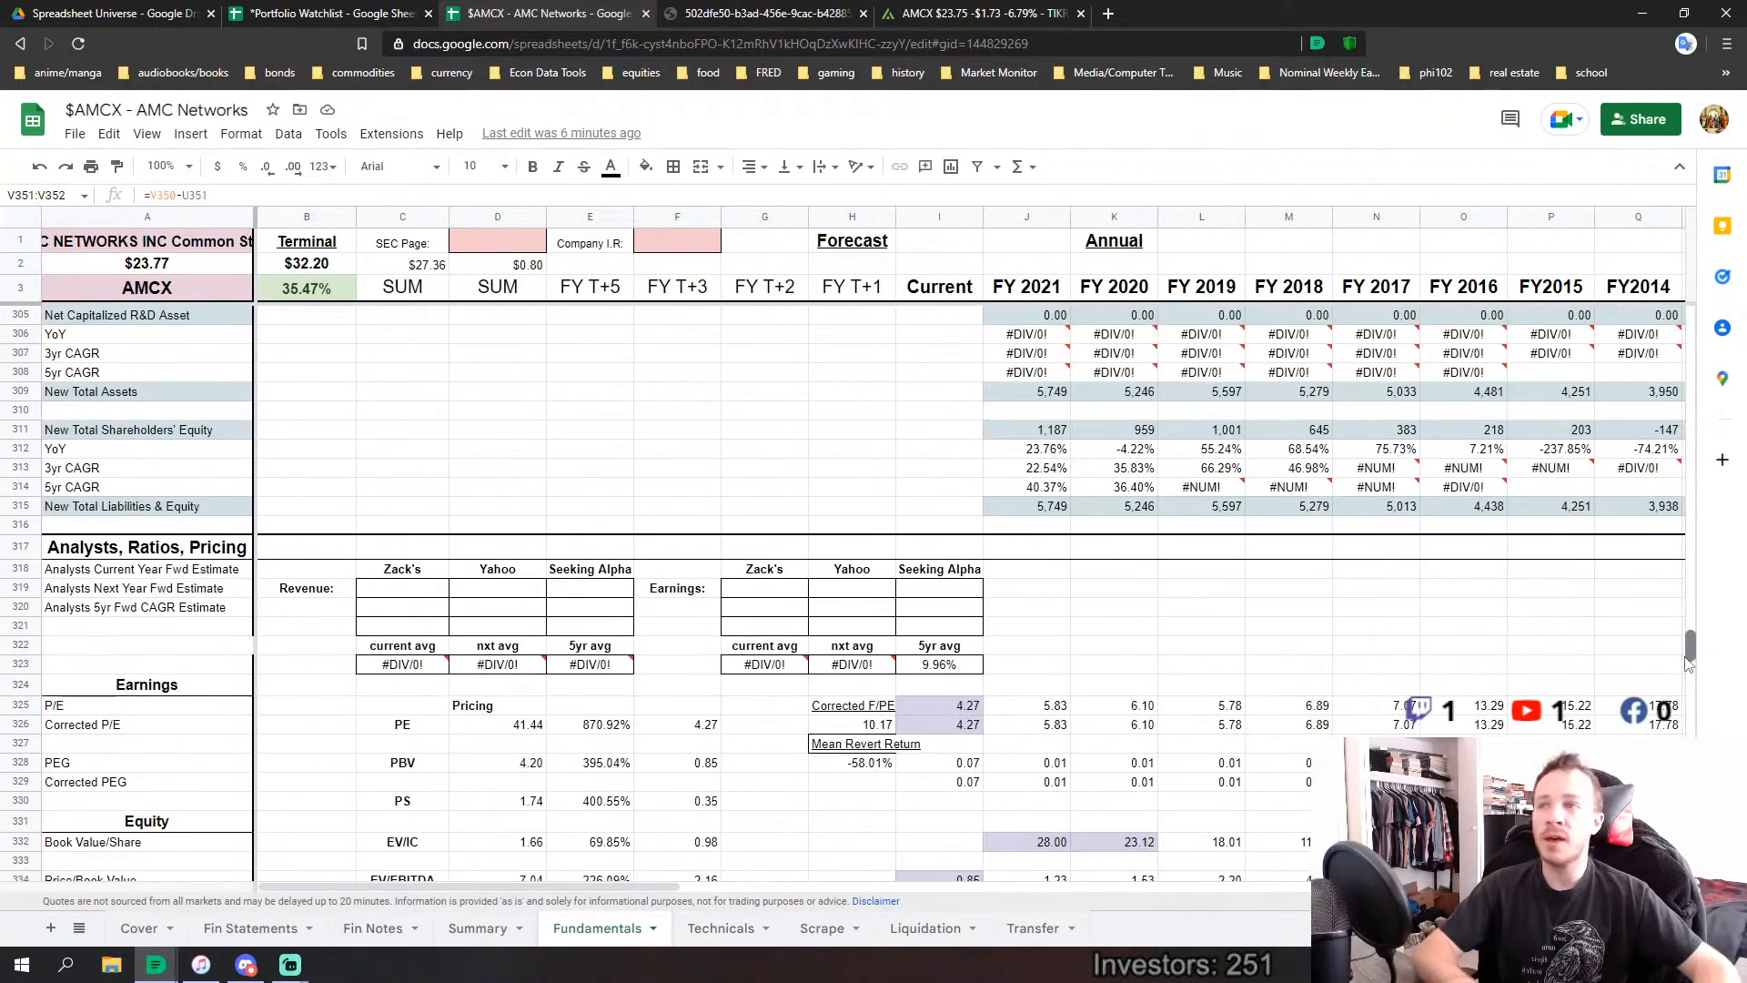
click(574, 515)
scroll(579, 519, up, 1)
scroll(574, 518, up, 2)
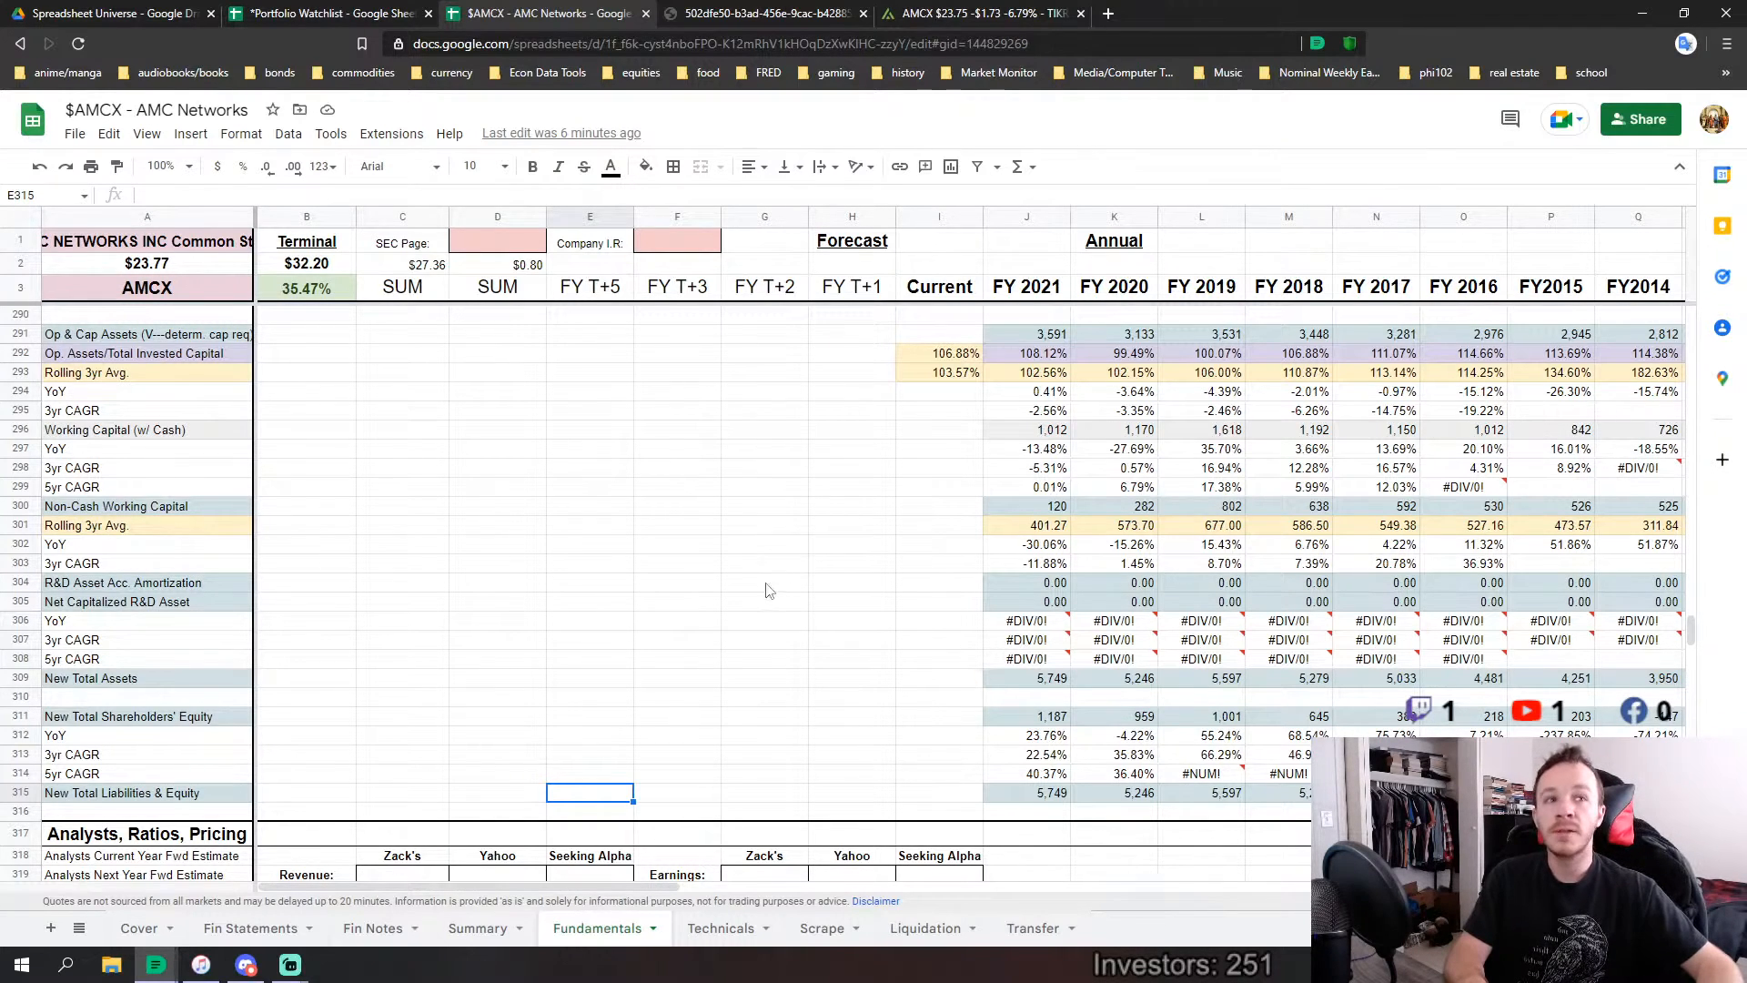
Switch to Discord and check the daily-news, chat and company-analysis channels for recent messages.
click(246, 964)
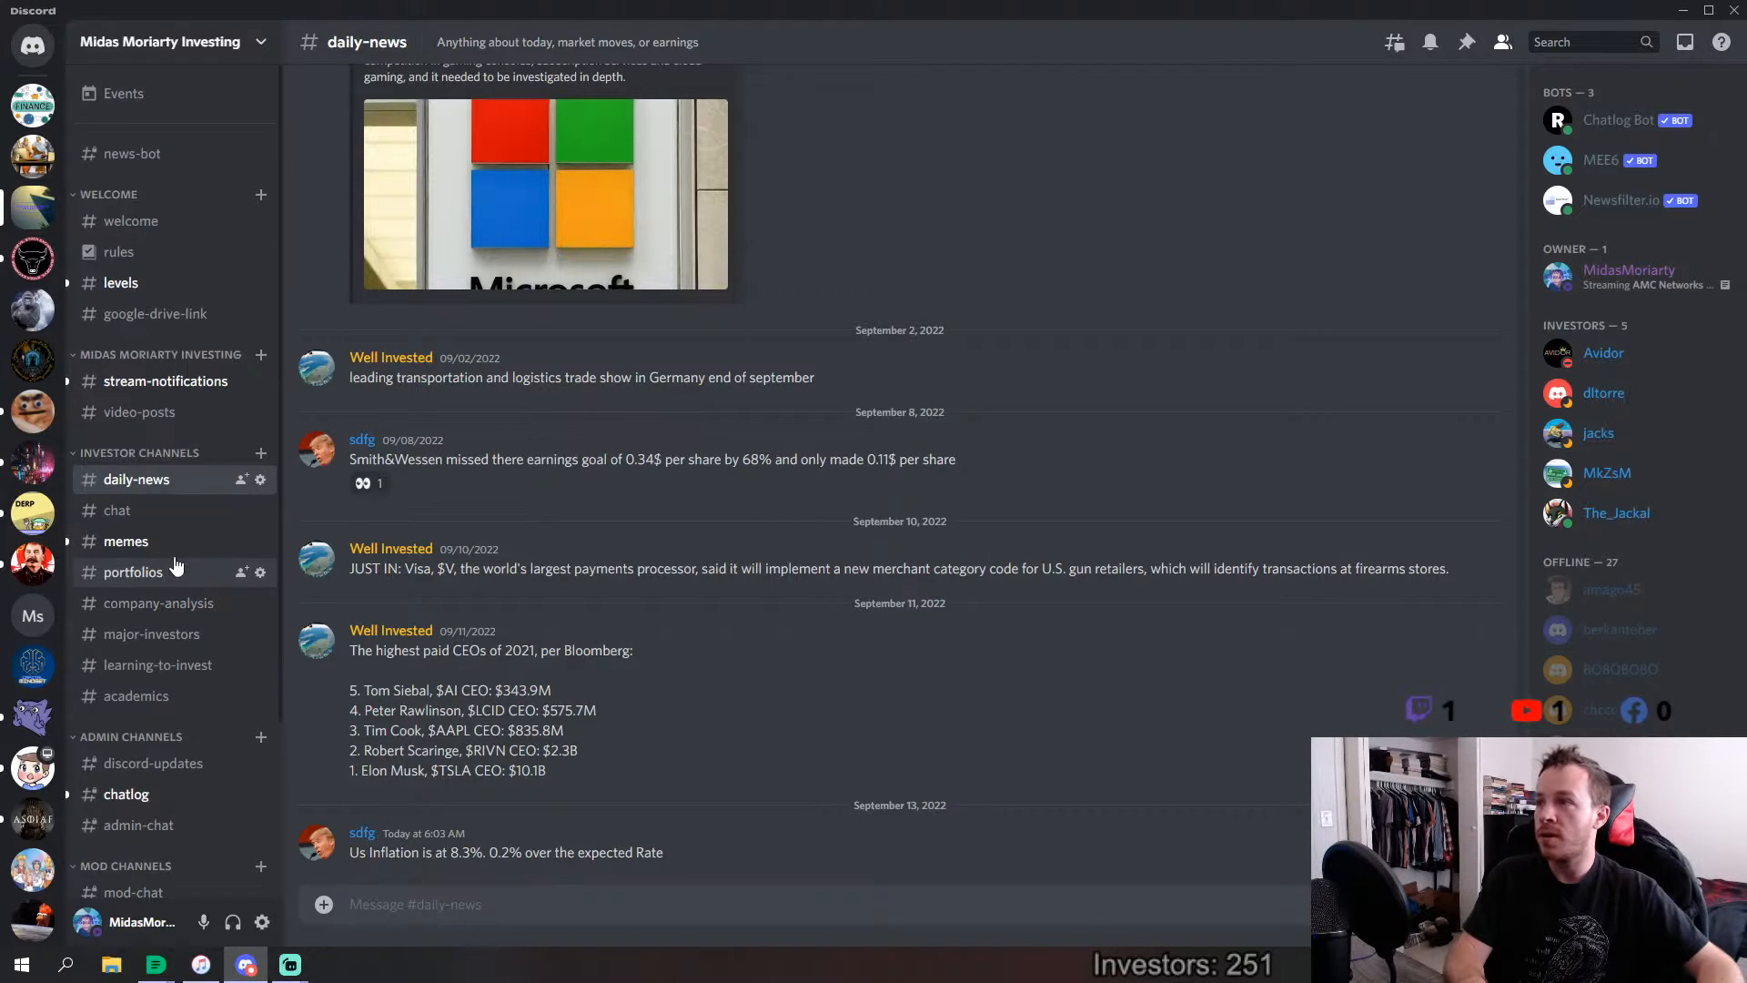
click(137, 513)
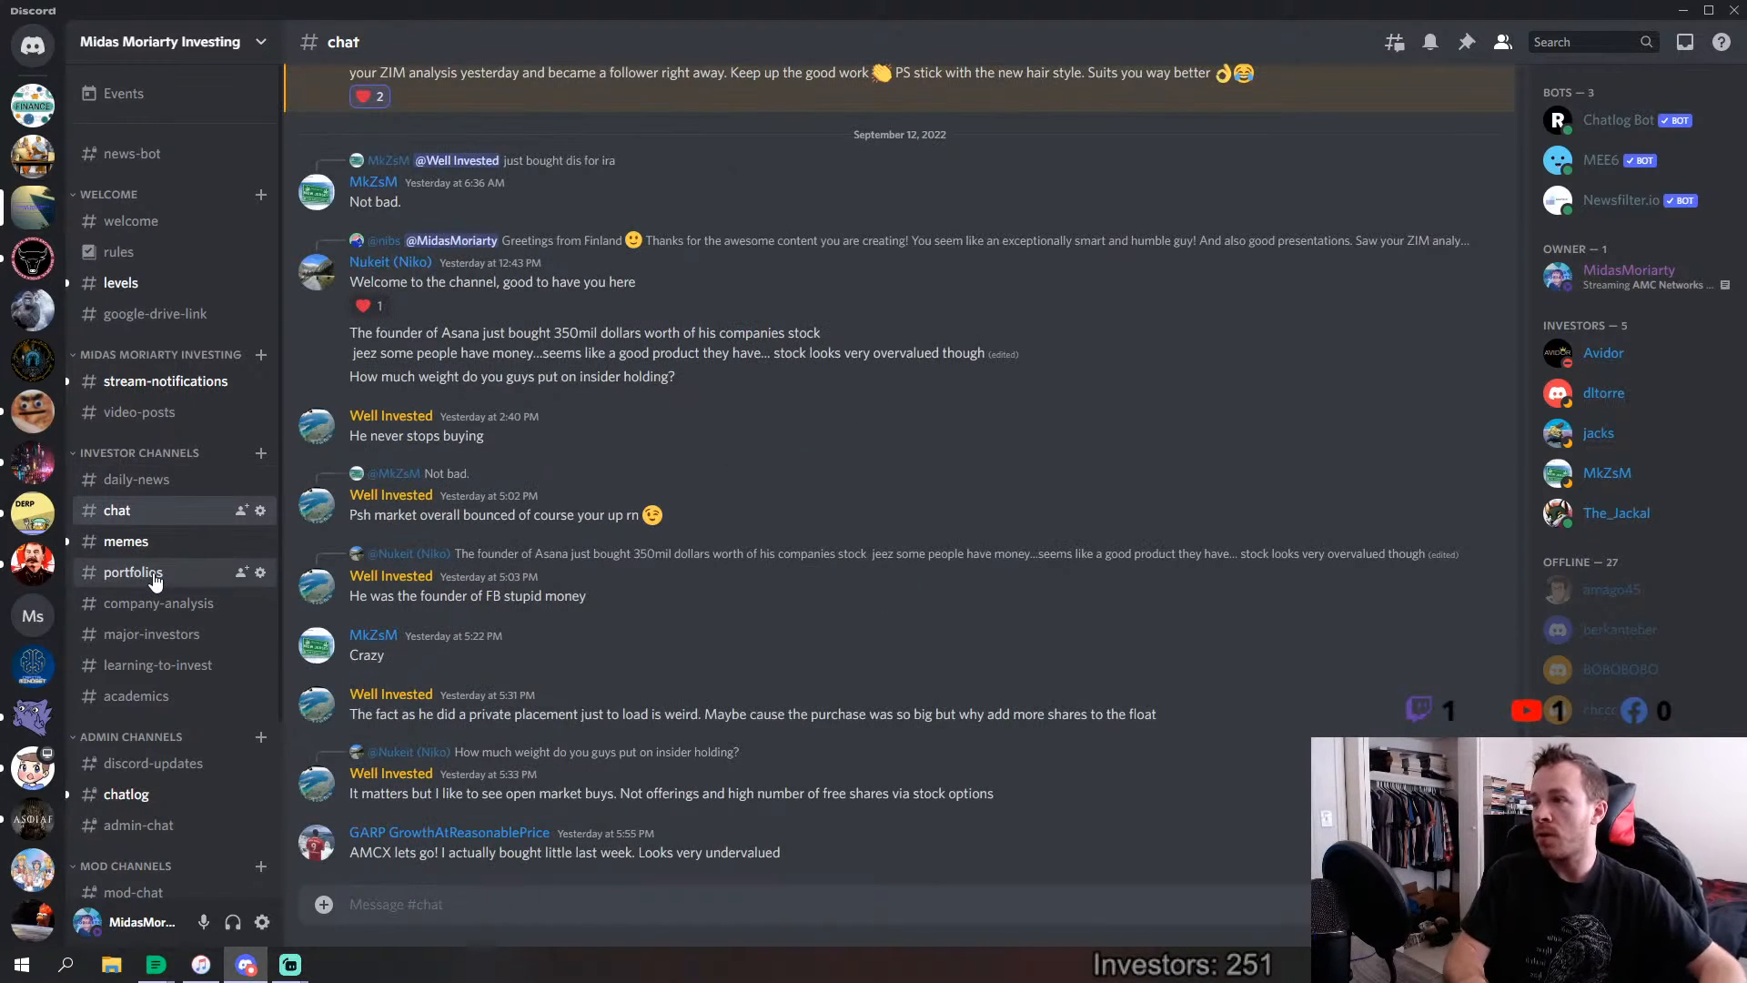
click(155, 575)
click(158, 614)
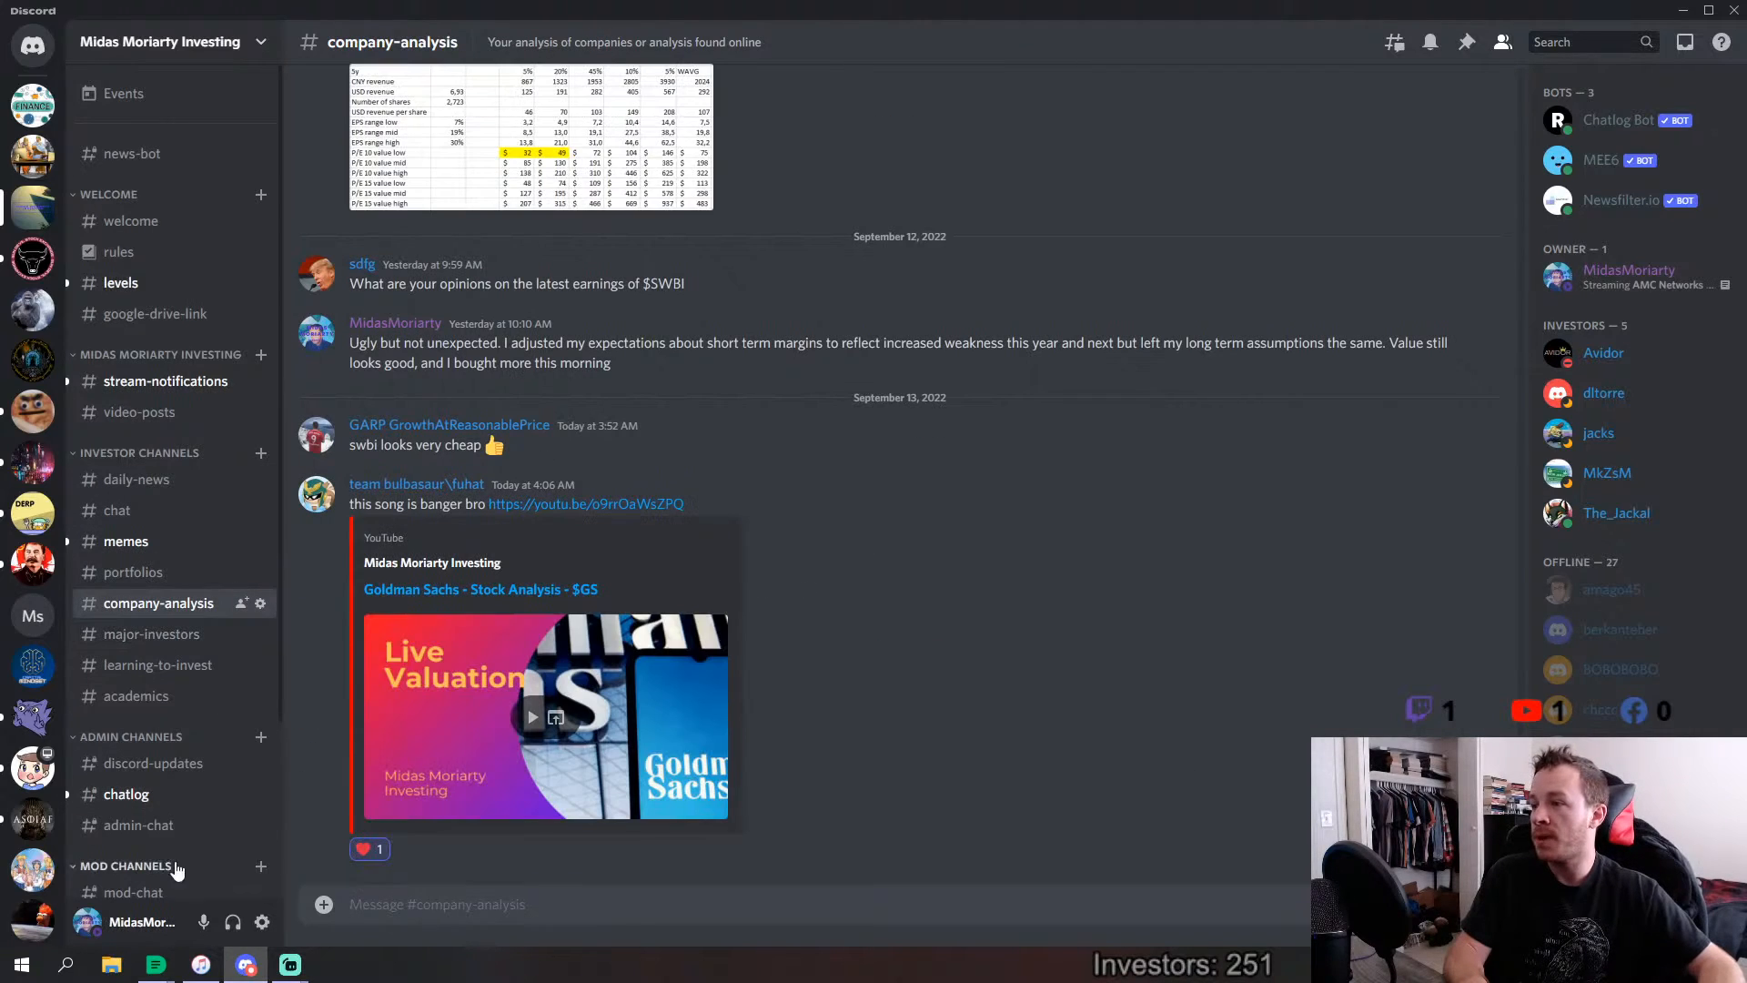
Return to the AMCX spreadsheet and bring up the domestic subscribers table in Fin Notes.
click(155, 964)
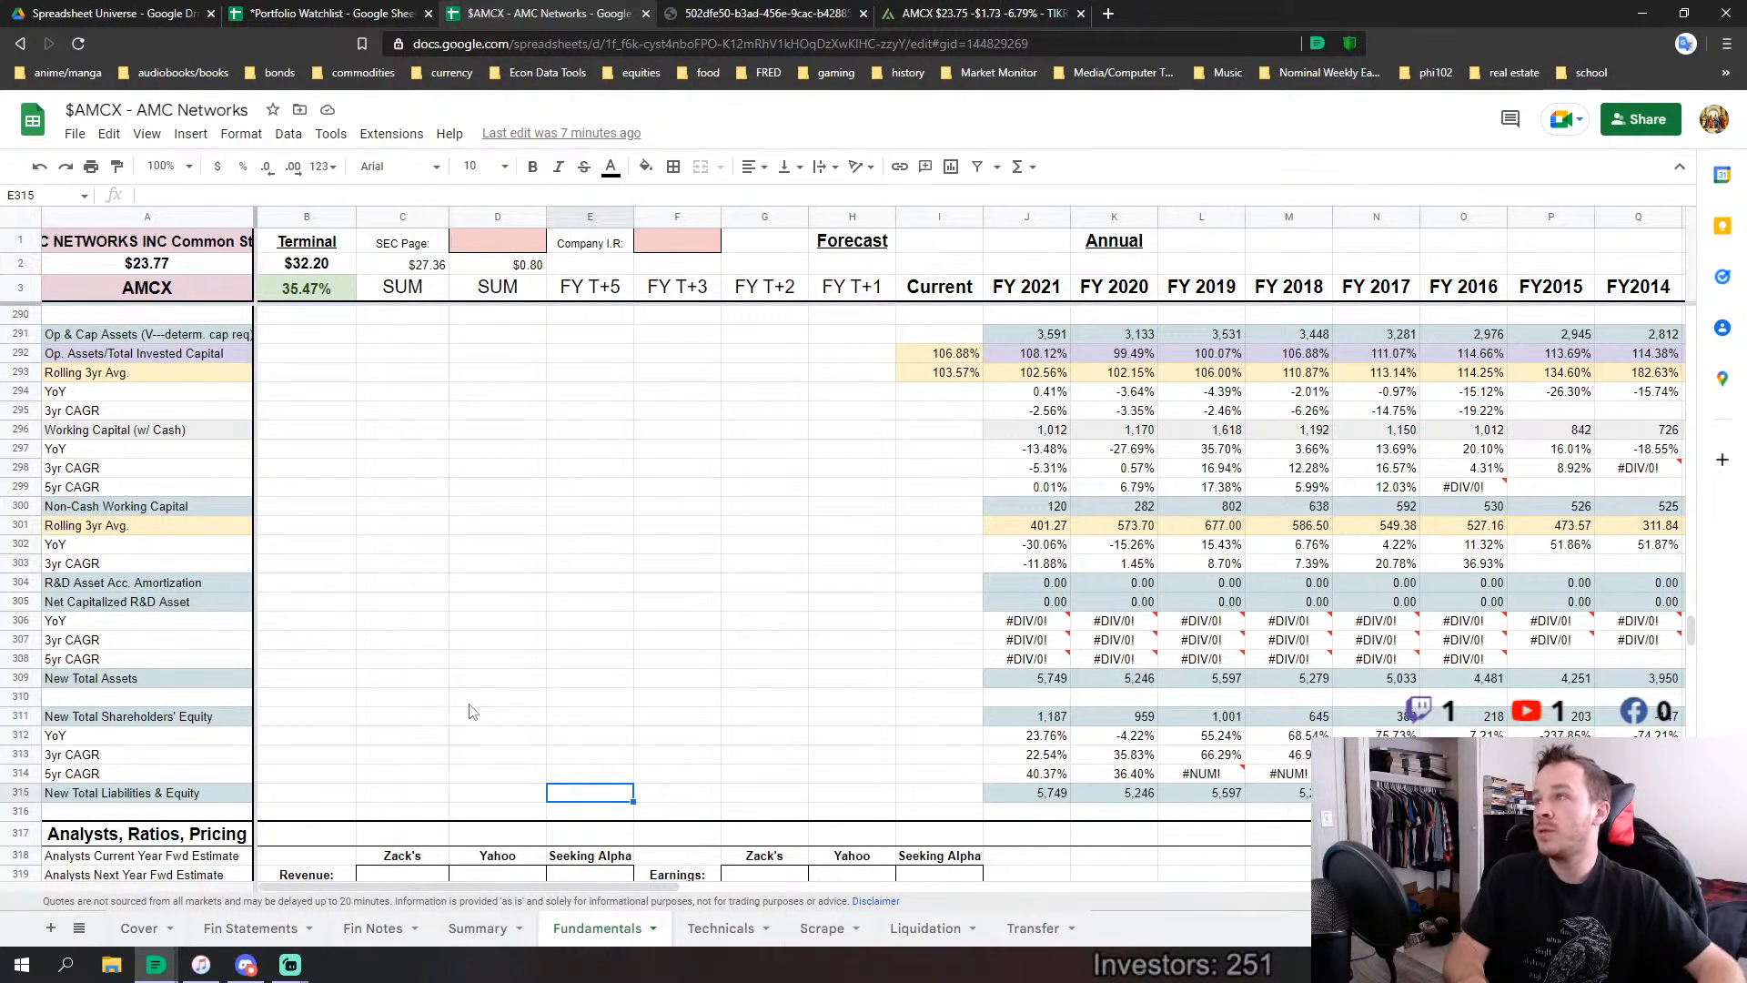
click(489, 645)
scroll(488, 650, down, 2)
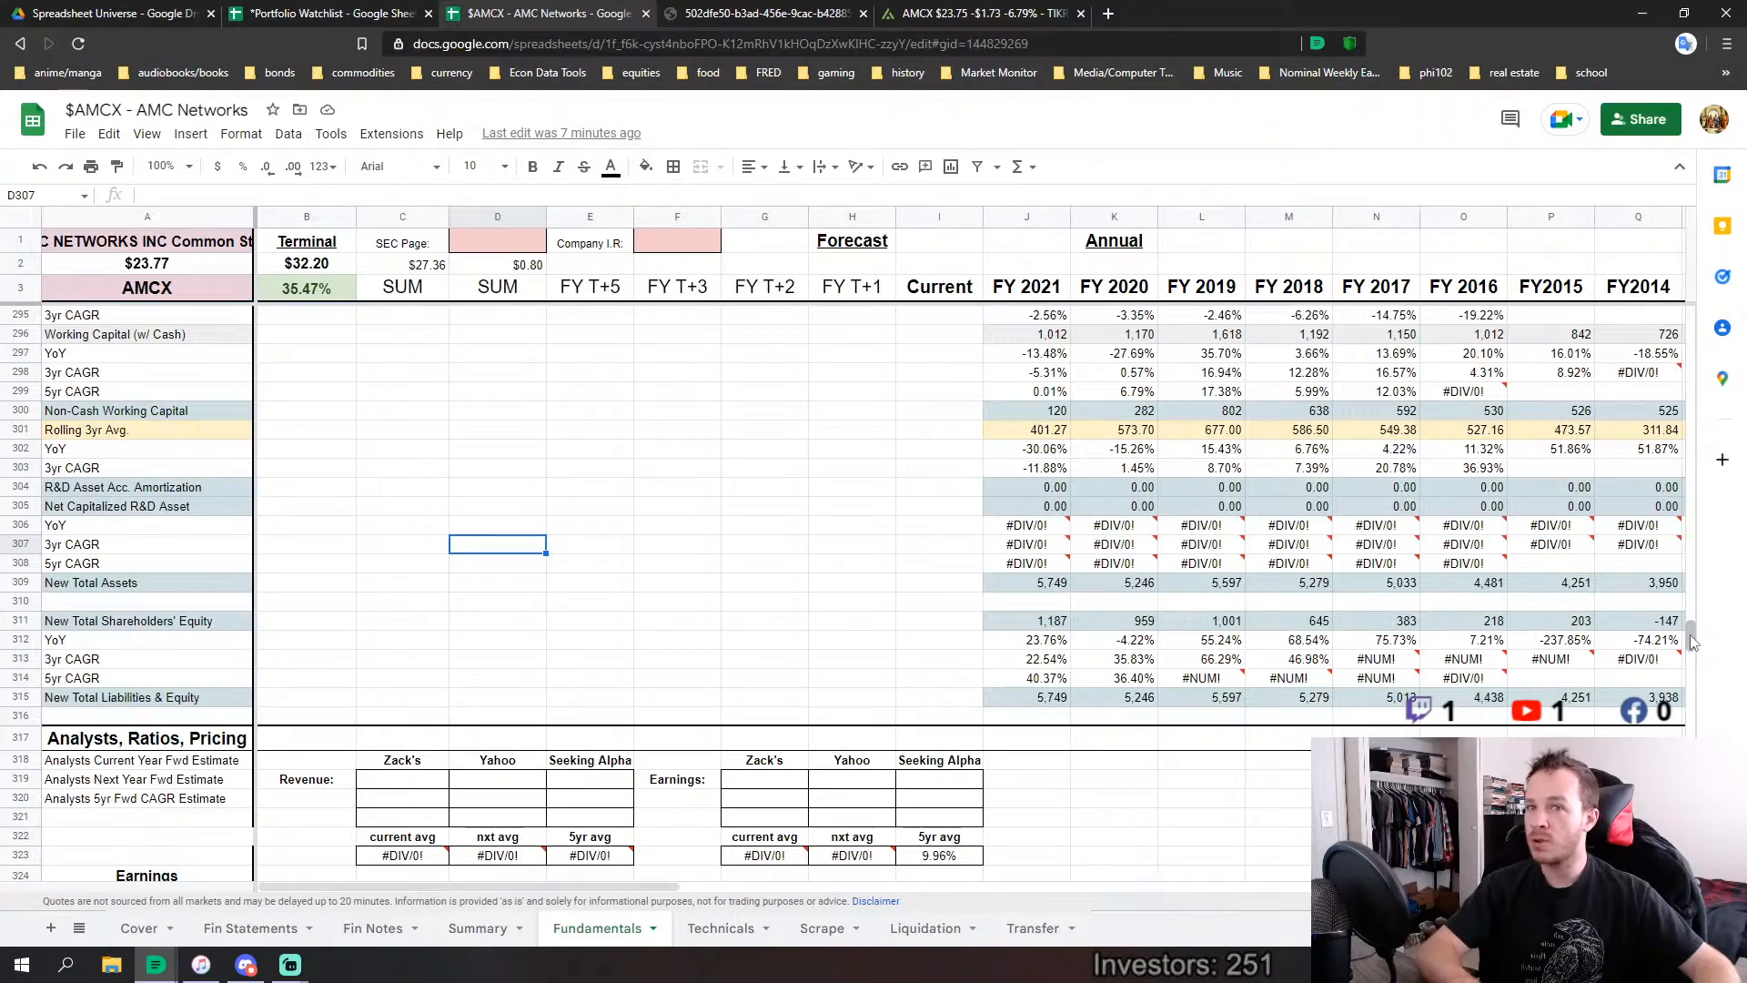
drag(1689, 635, 1620, 291)
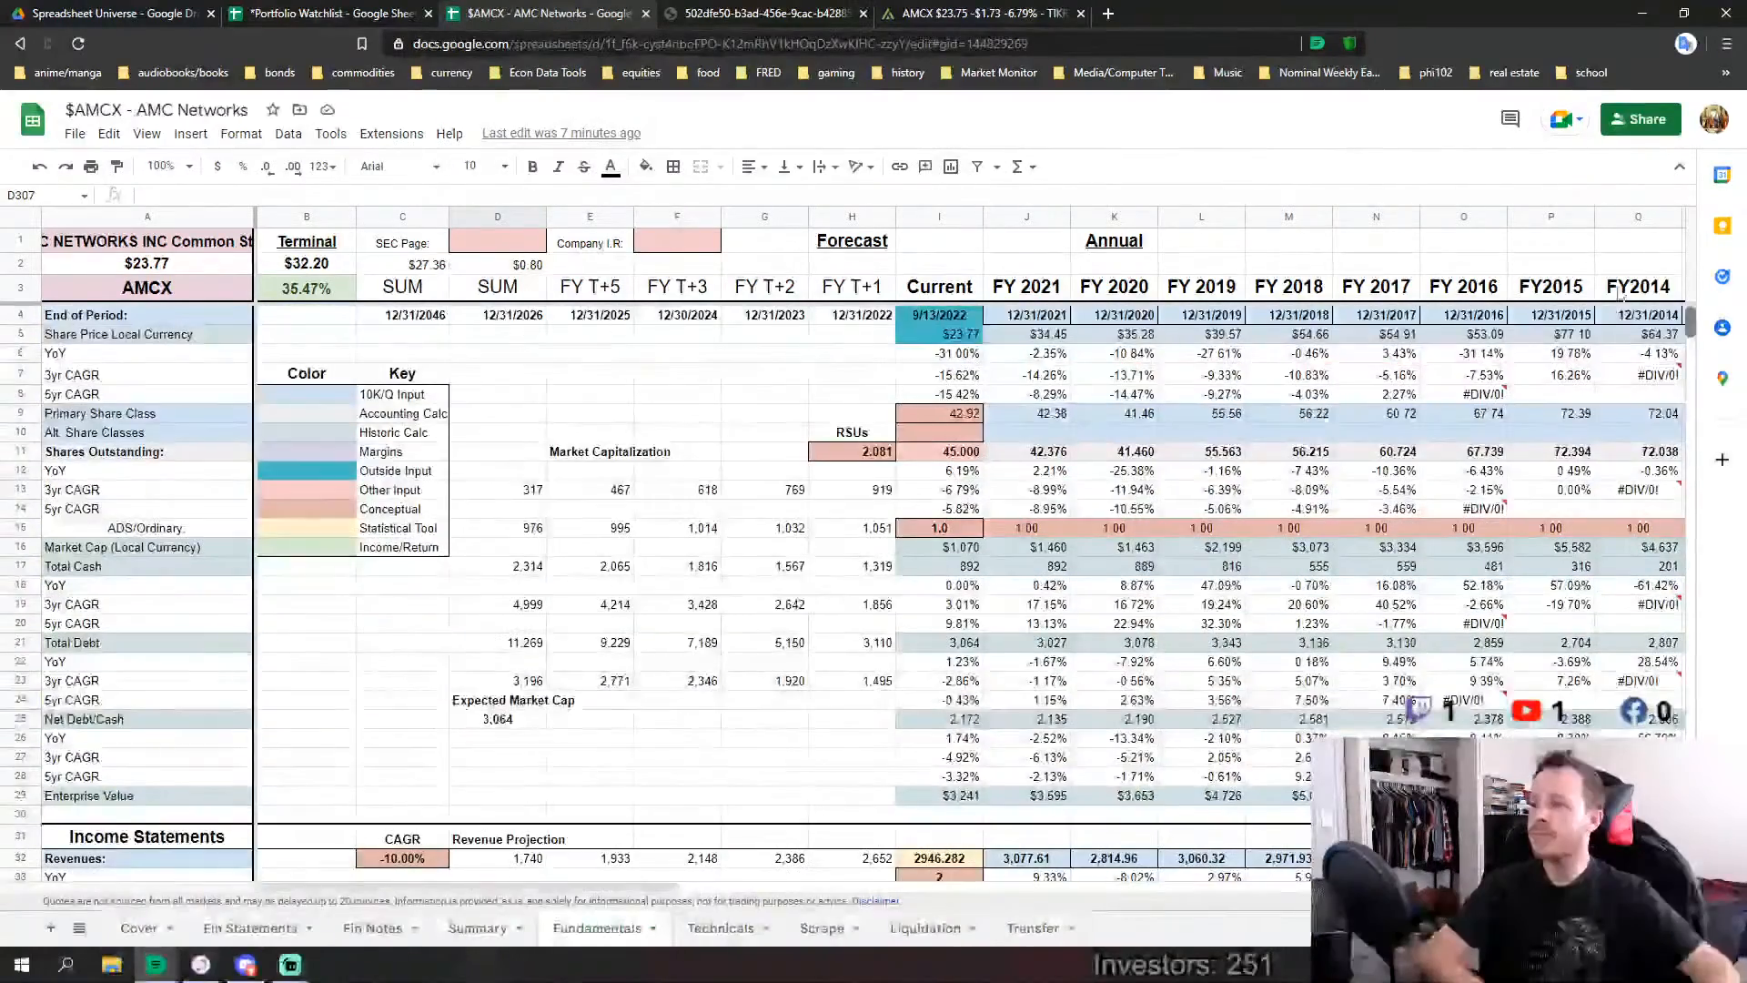
click(382, 928)
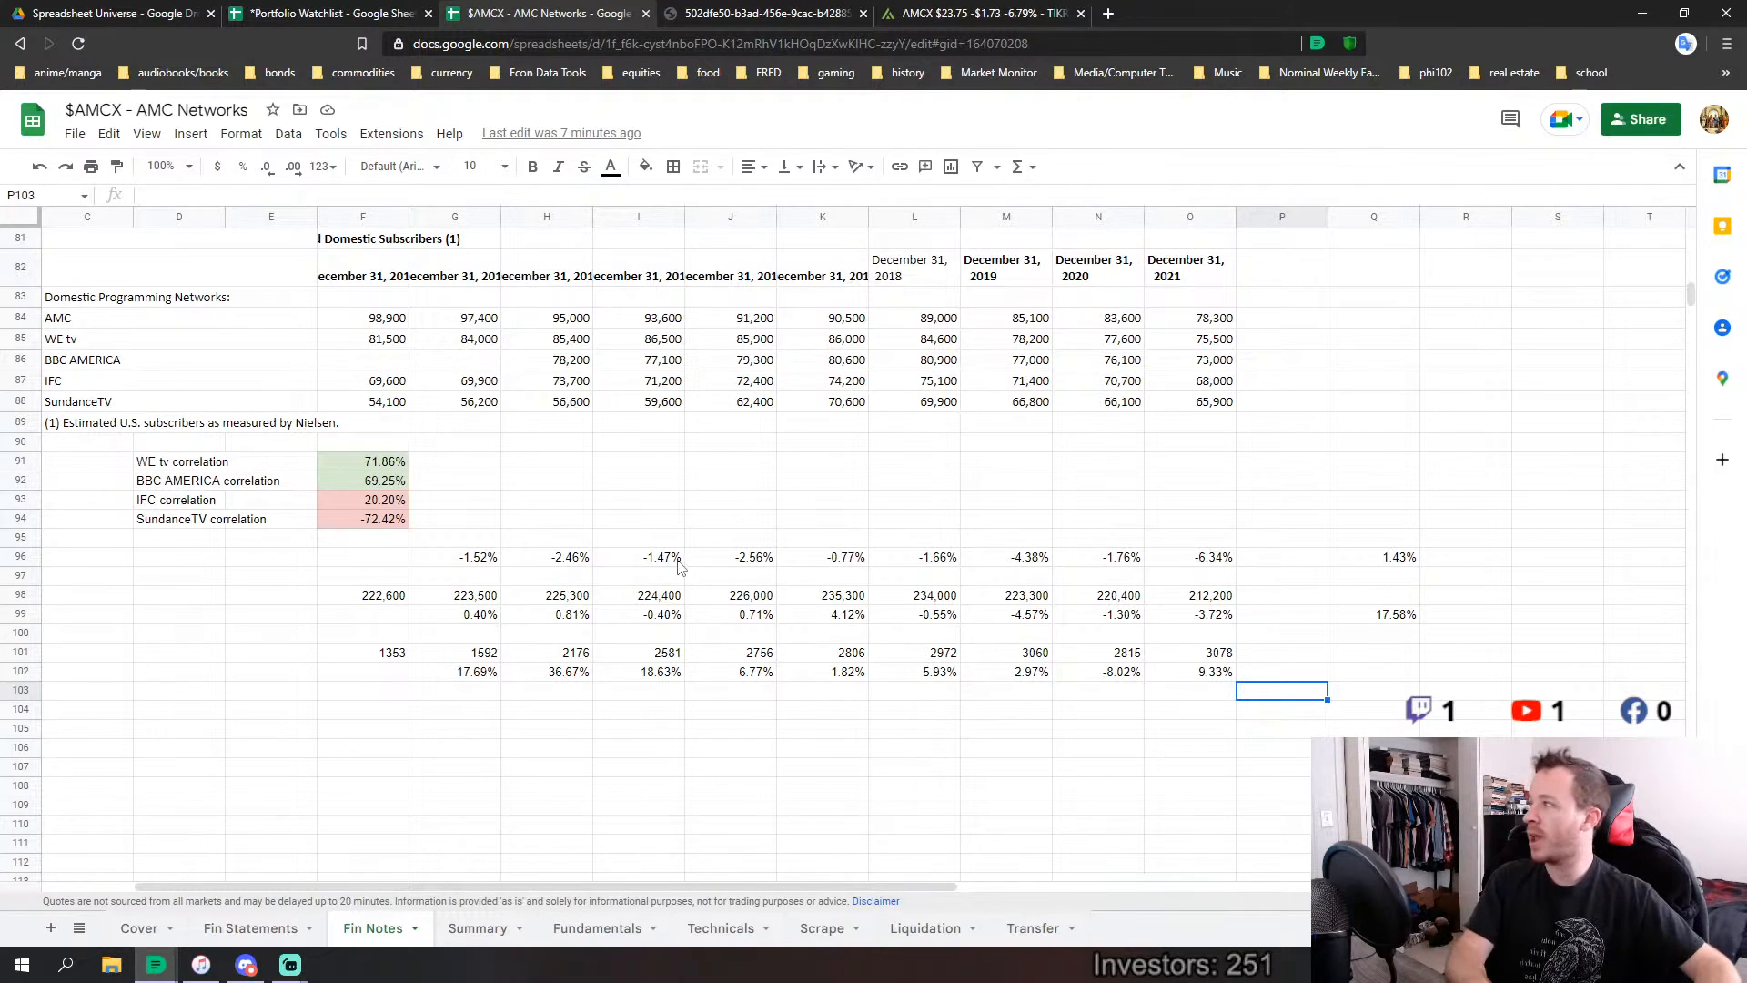
scroll(678, 567, up, 1)
scroll(678, 568, down, 1)
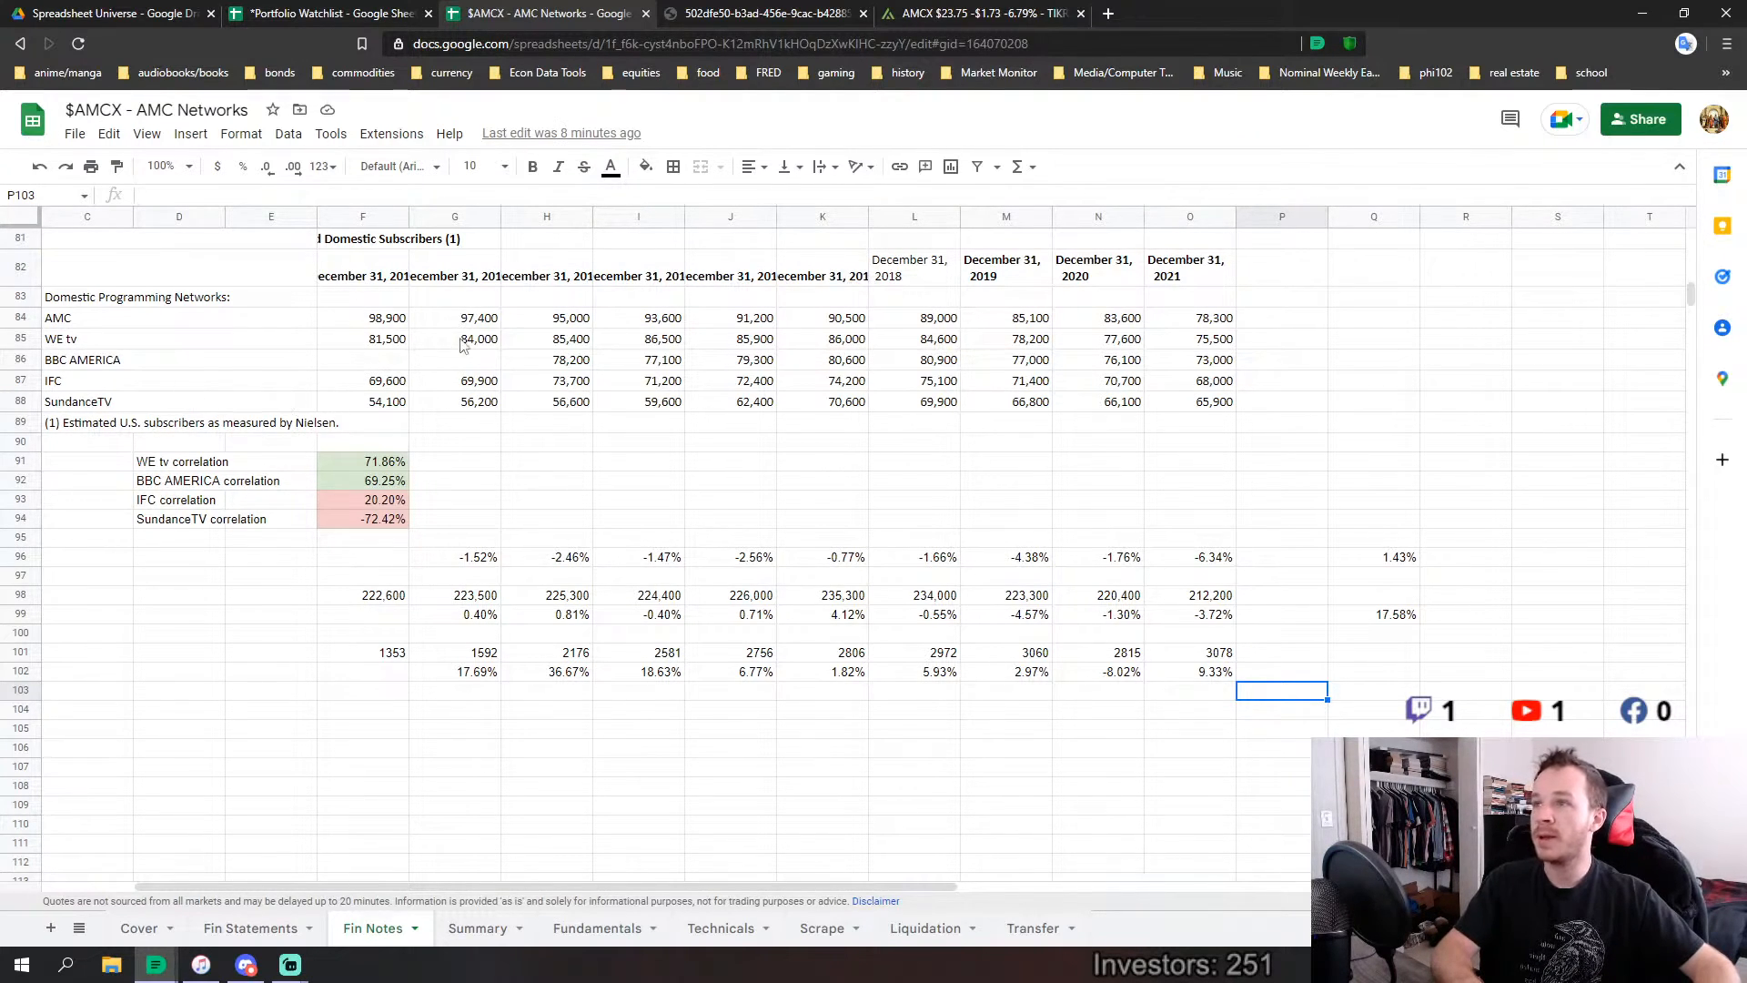
Review the WE tv, BBC AMERICA and SundanceTV rows among the domestic programming networks.
click(79, 343)
click(93, 362)
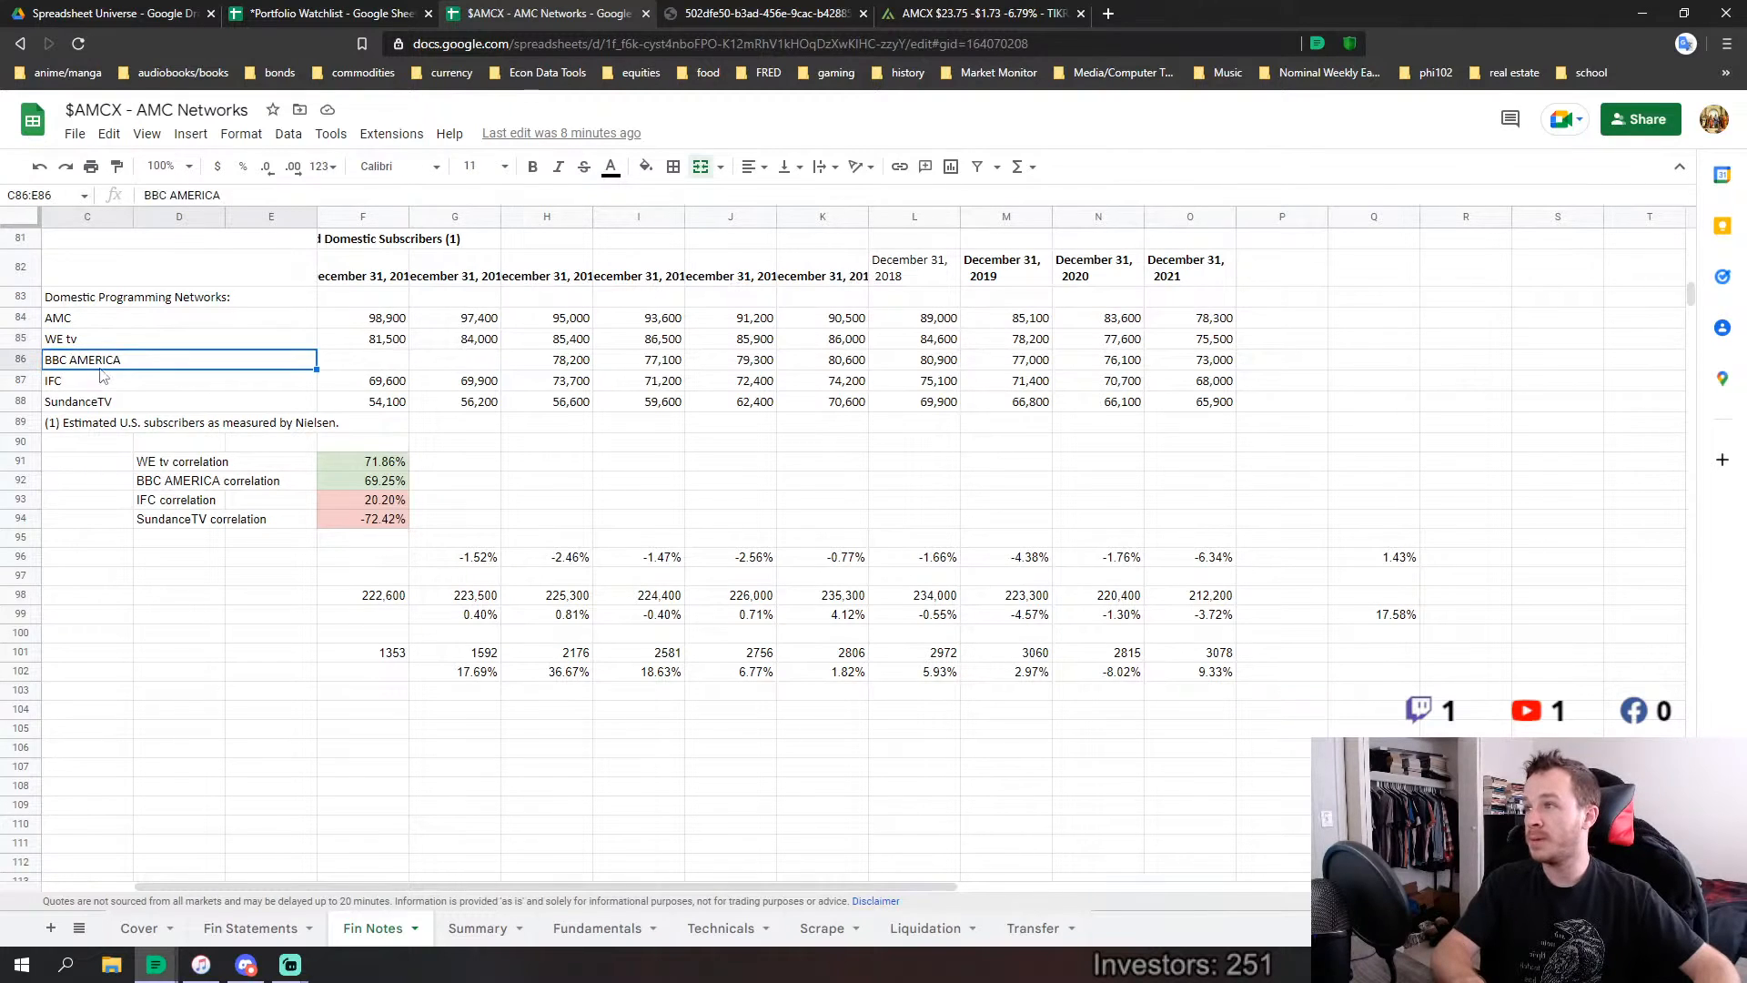
click(114, 401)
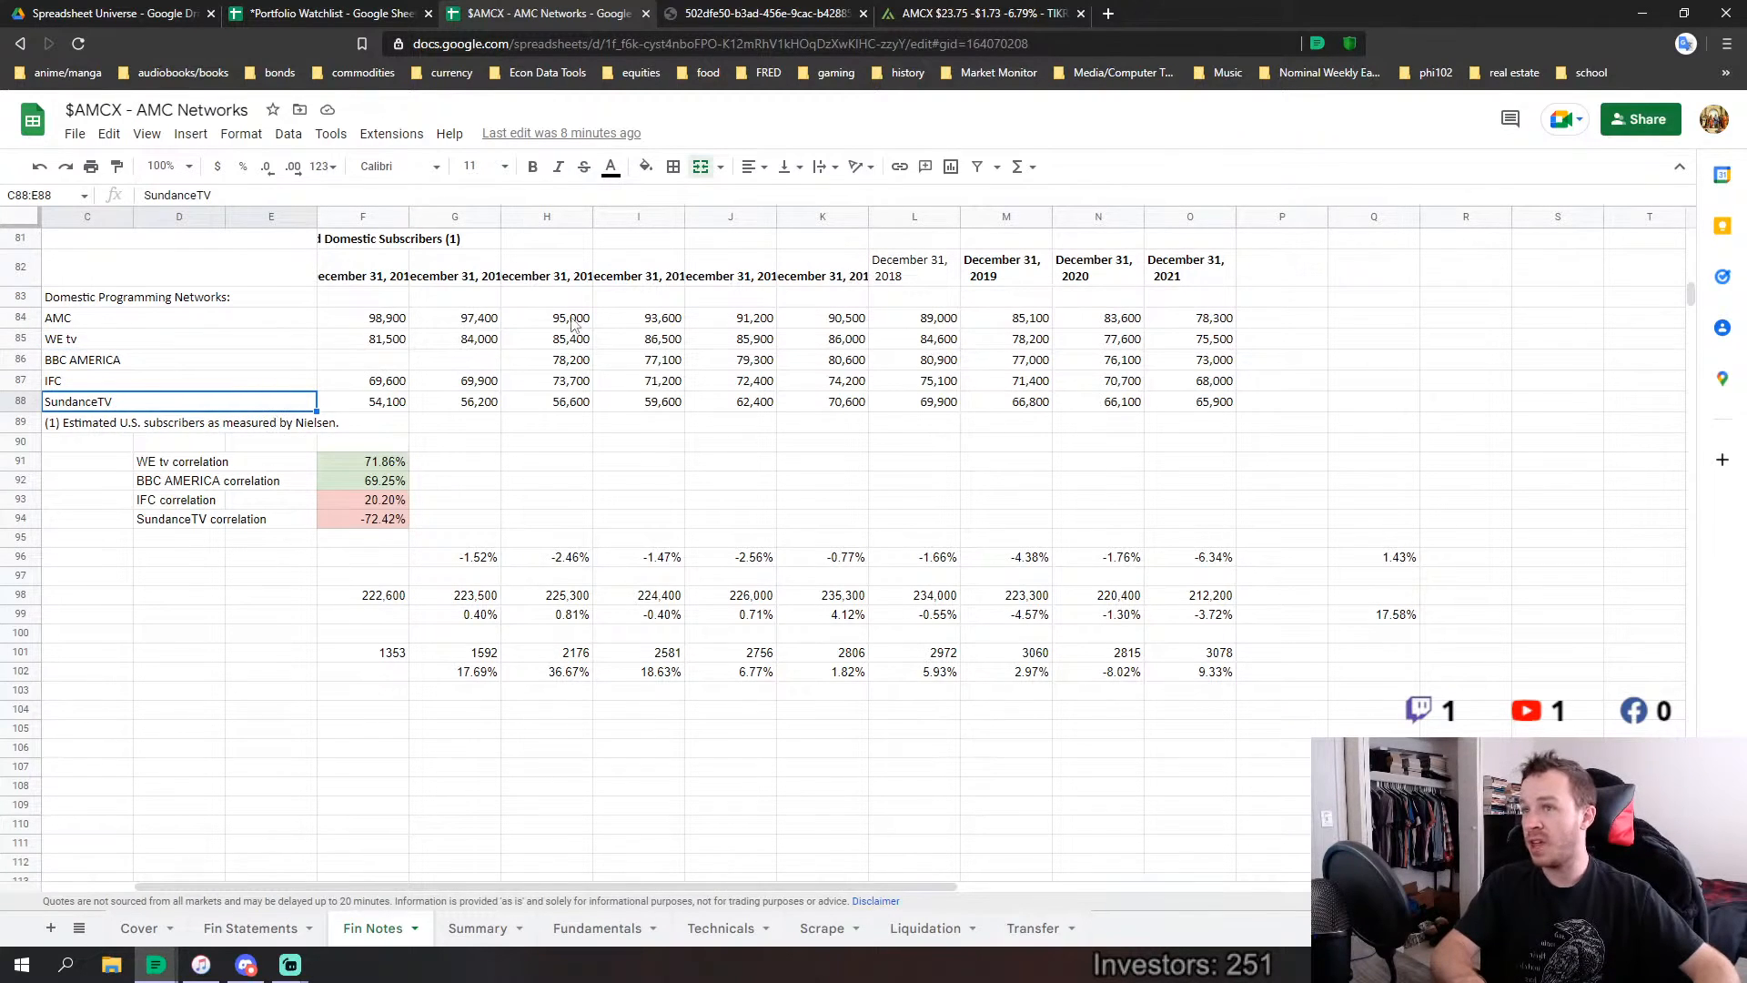
click(201, 363)
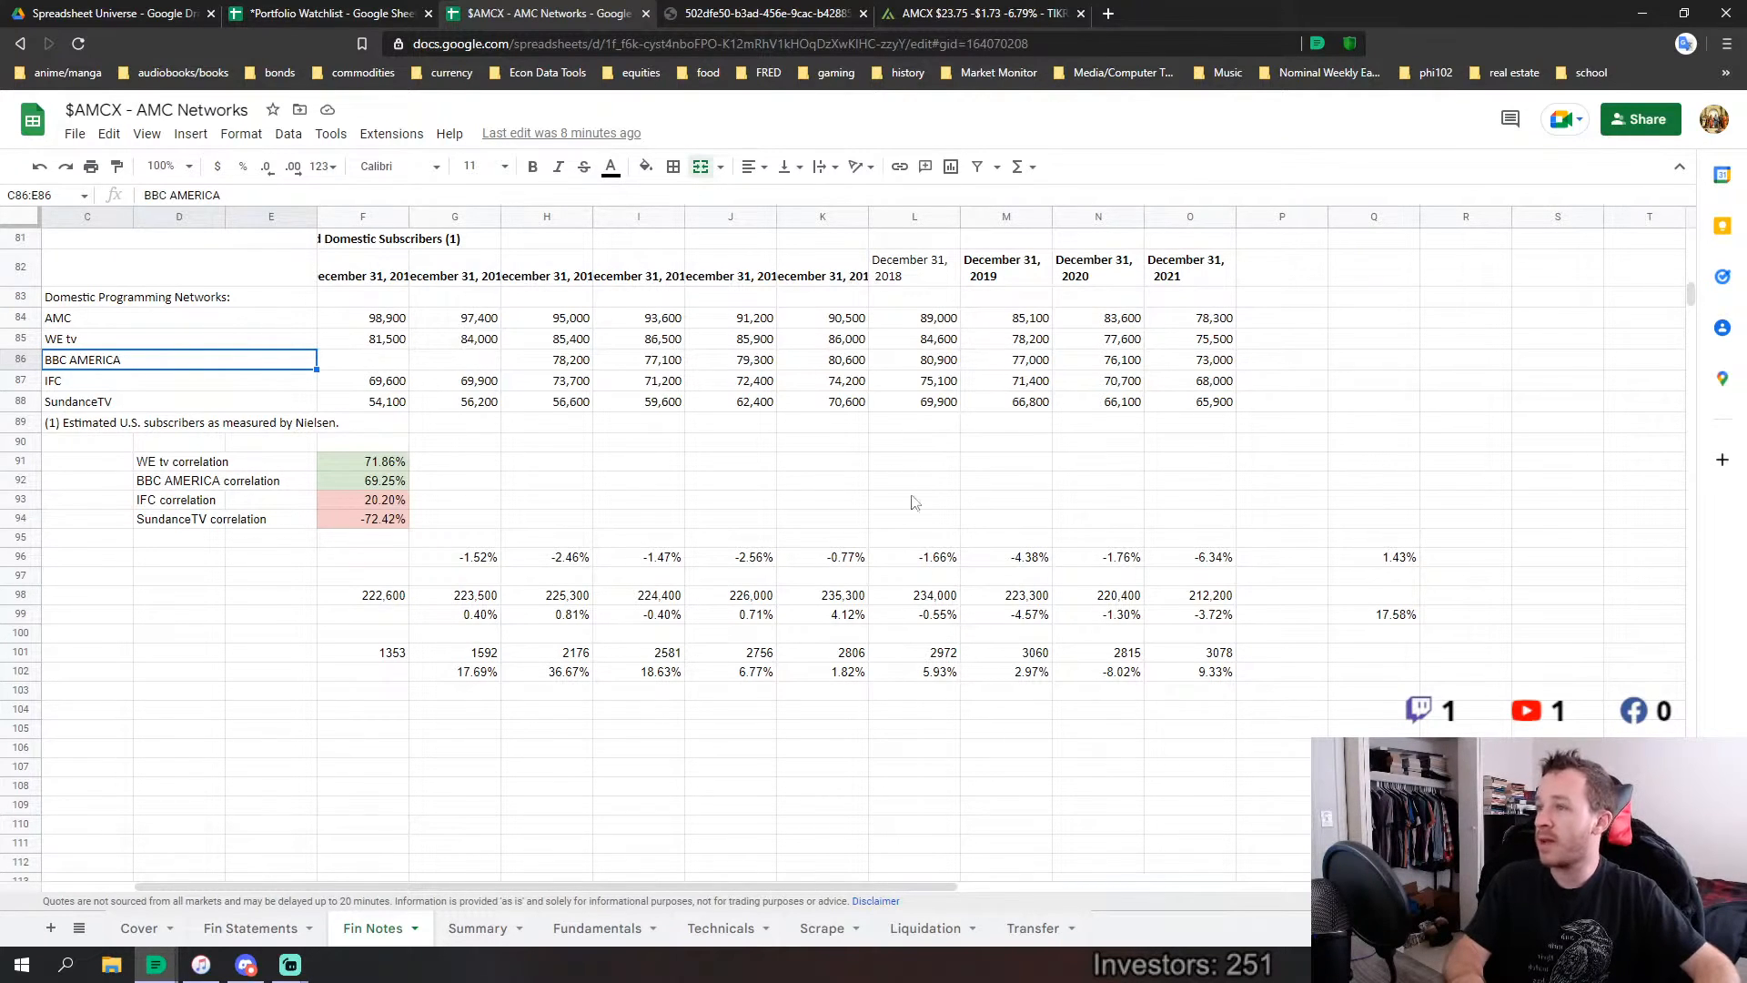
Inspect the CORREL formulas in F91 and F92 relating WE tv and BBC AMERICA subscribers to AMC.
click(378, 462)
double_click(378, 462)
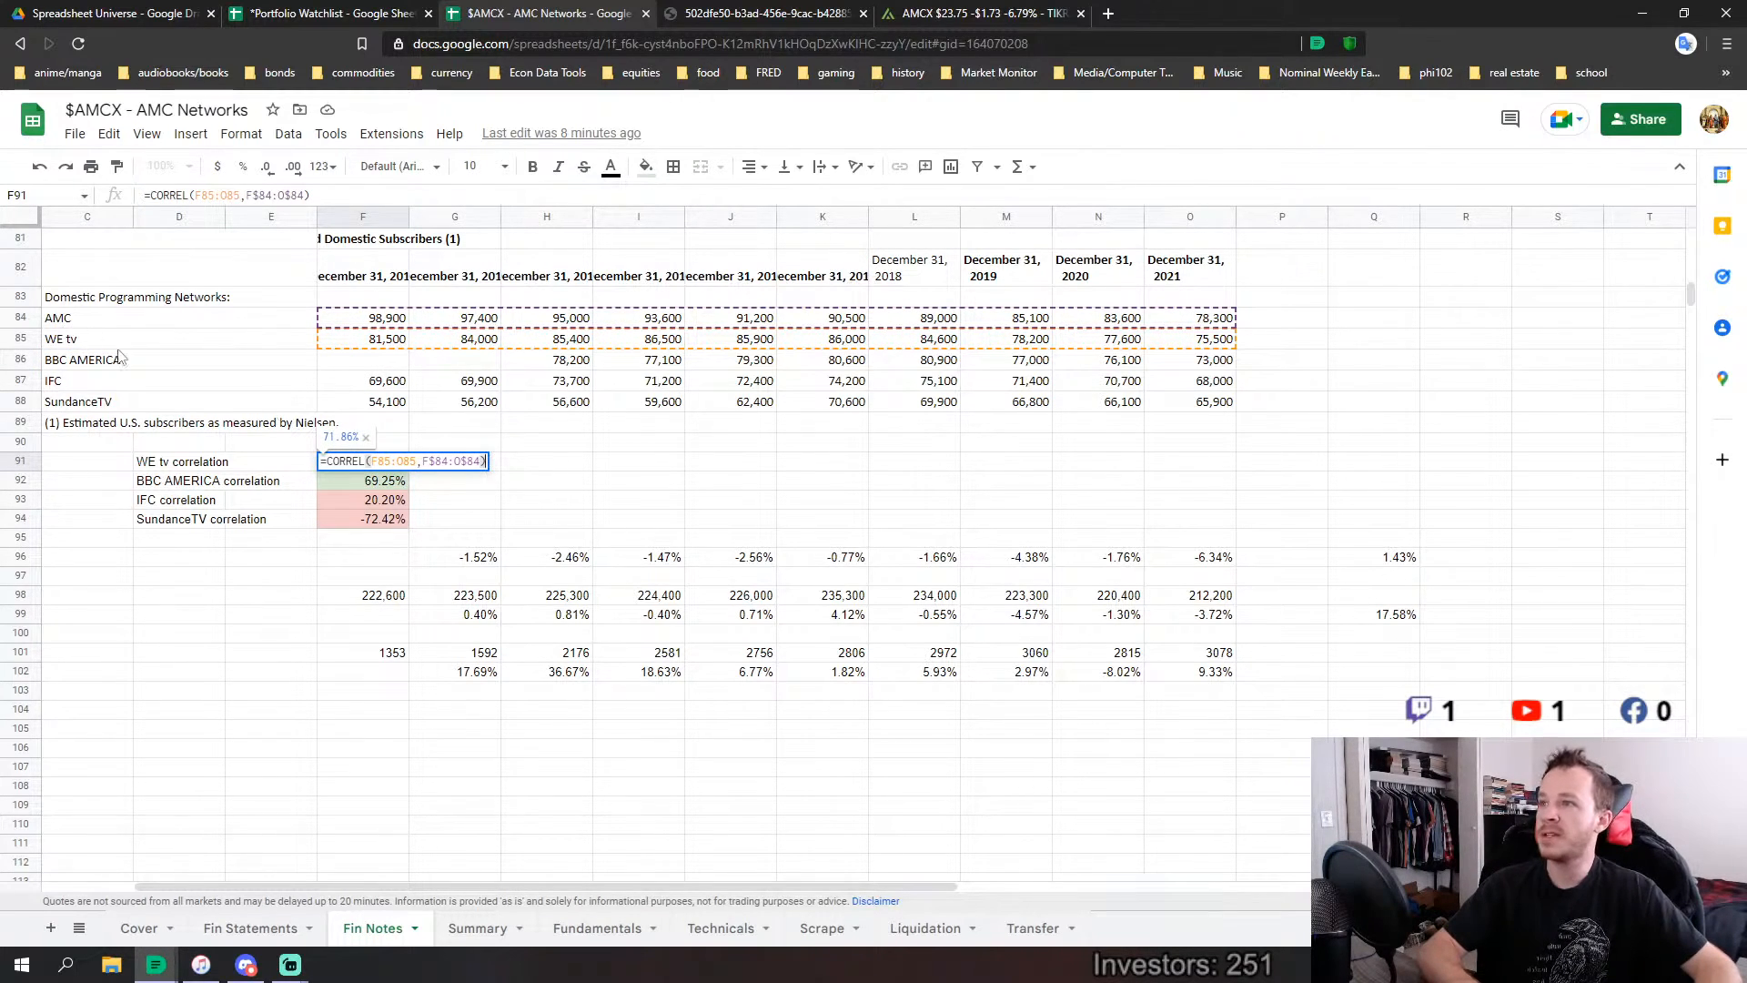
click(382, 479)
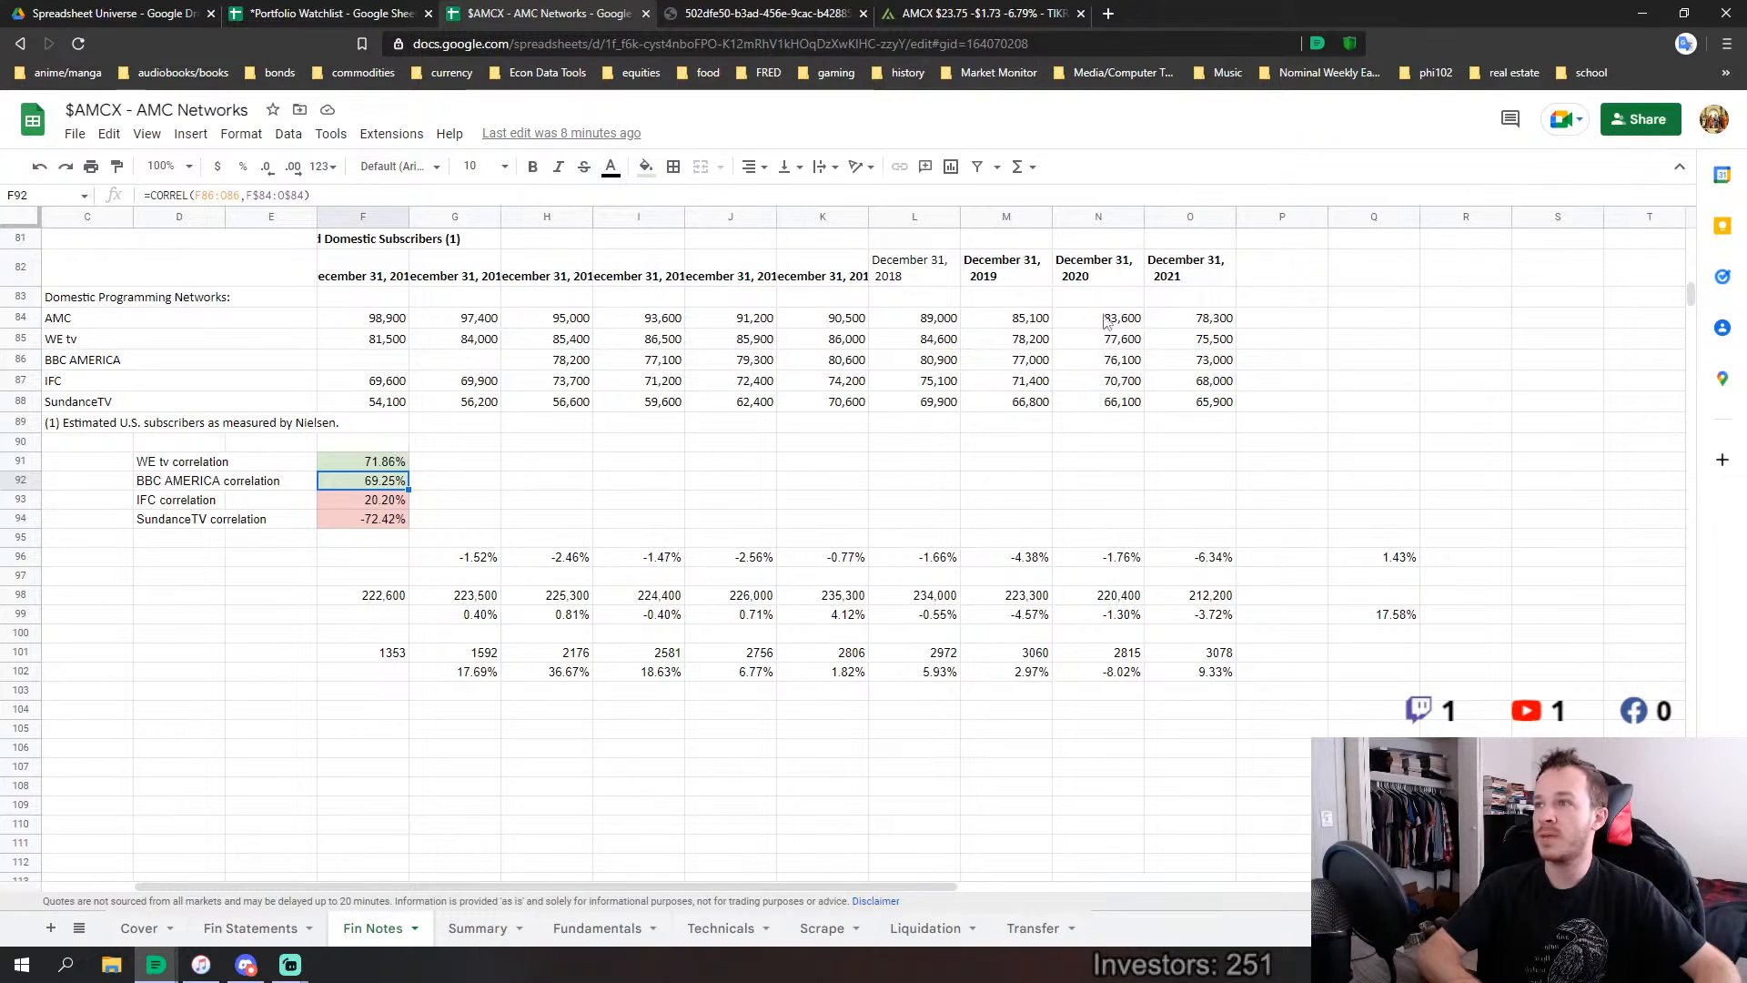
double_click(357, 461)
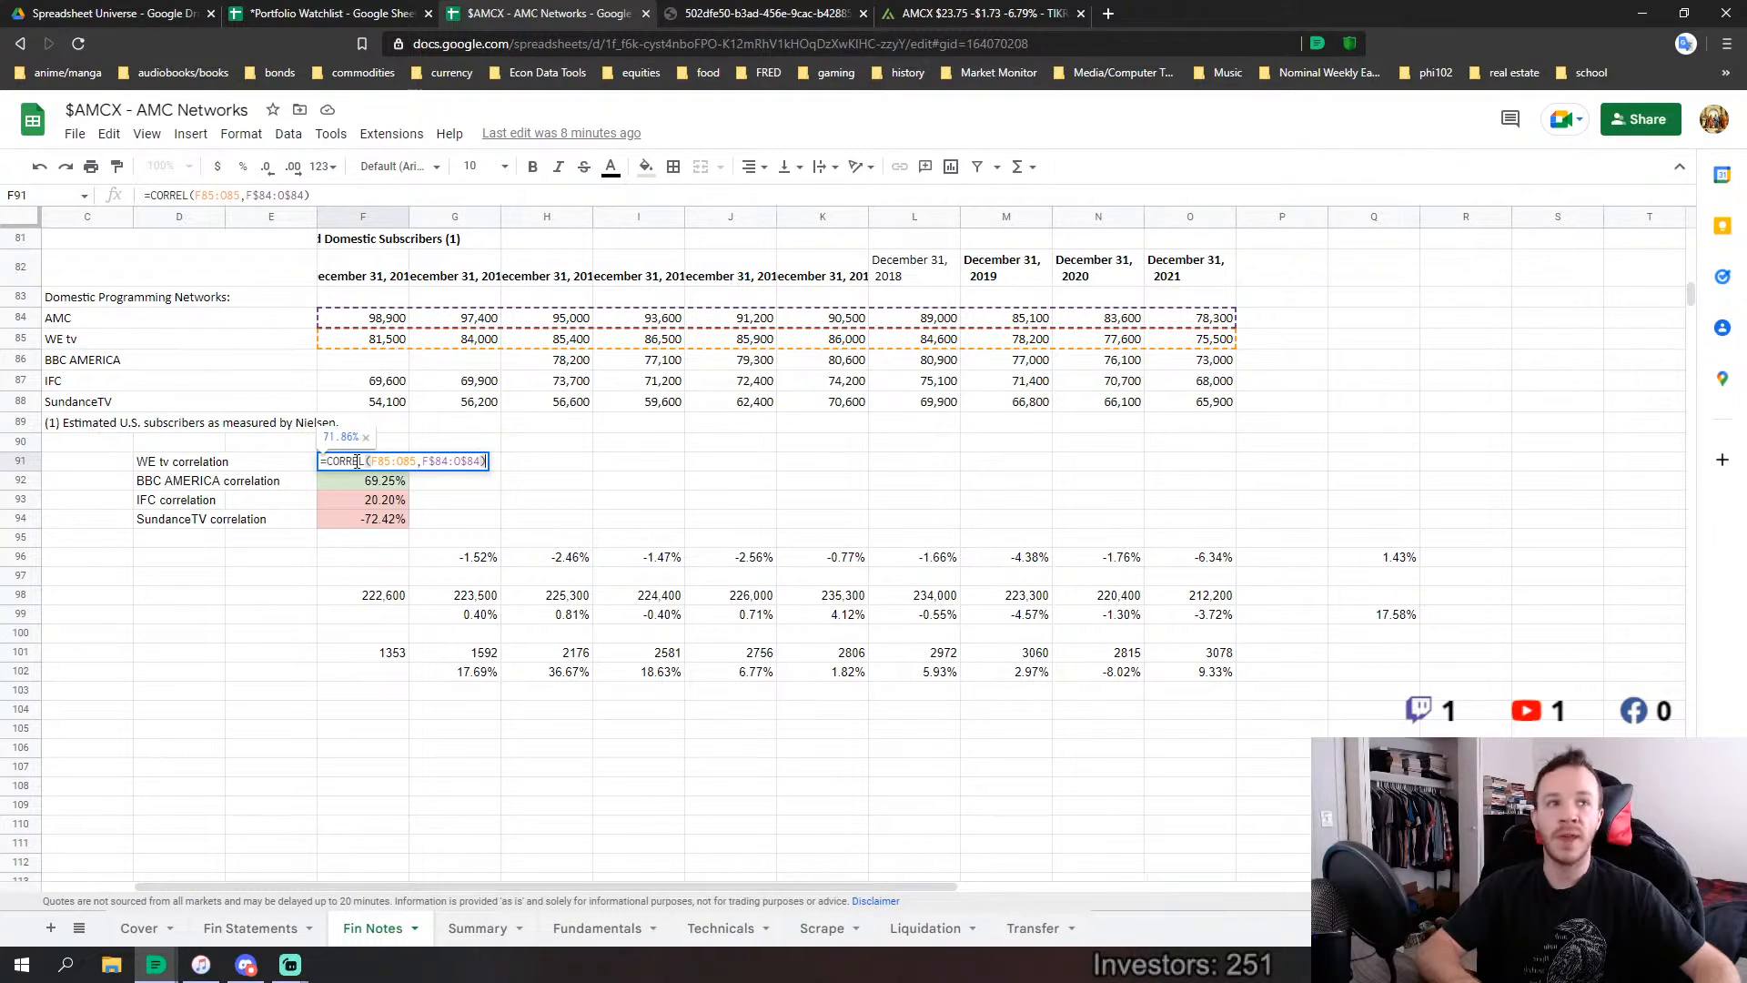
key(Return)
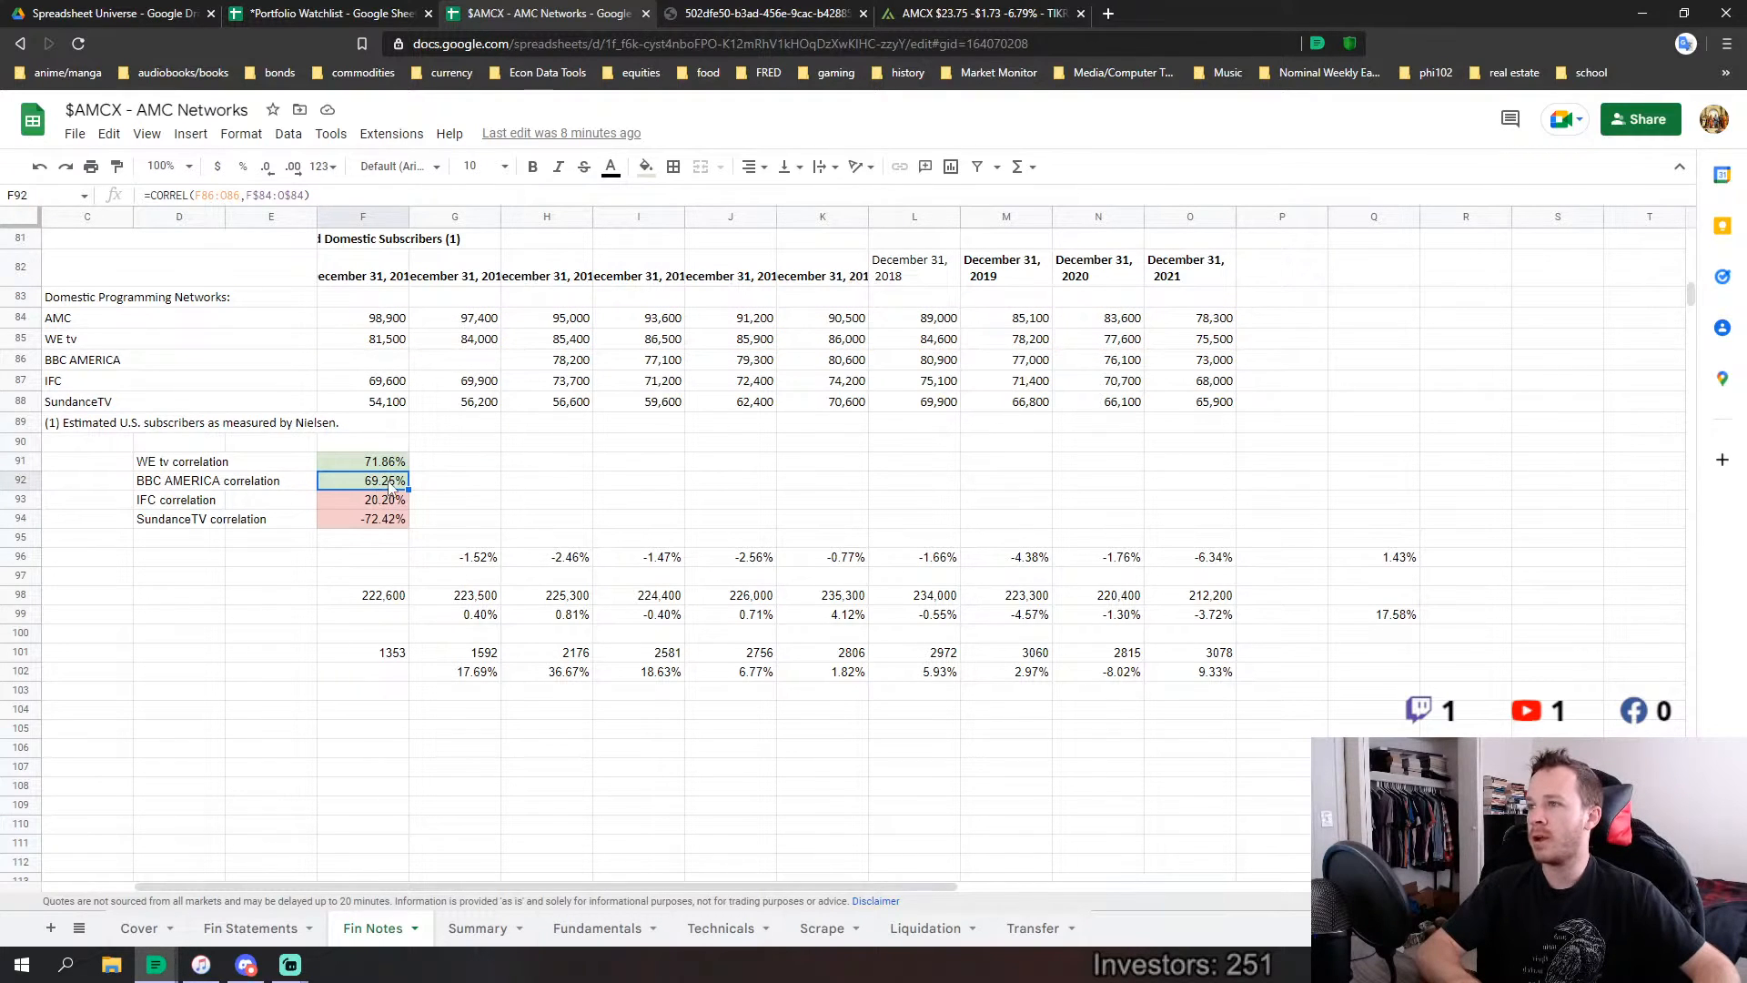
double_click(389, 482)
key(Return)
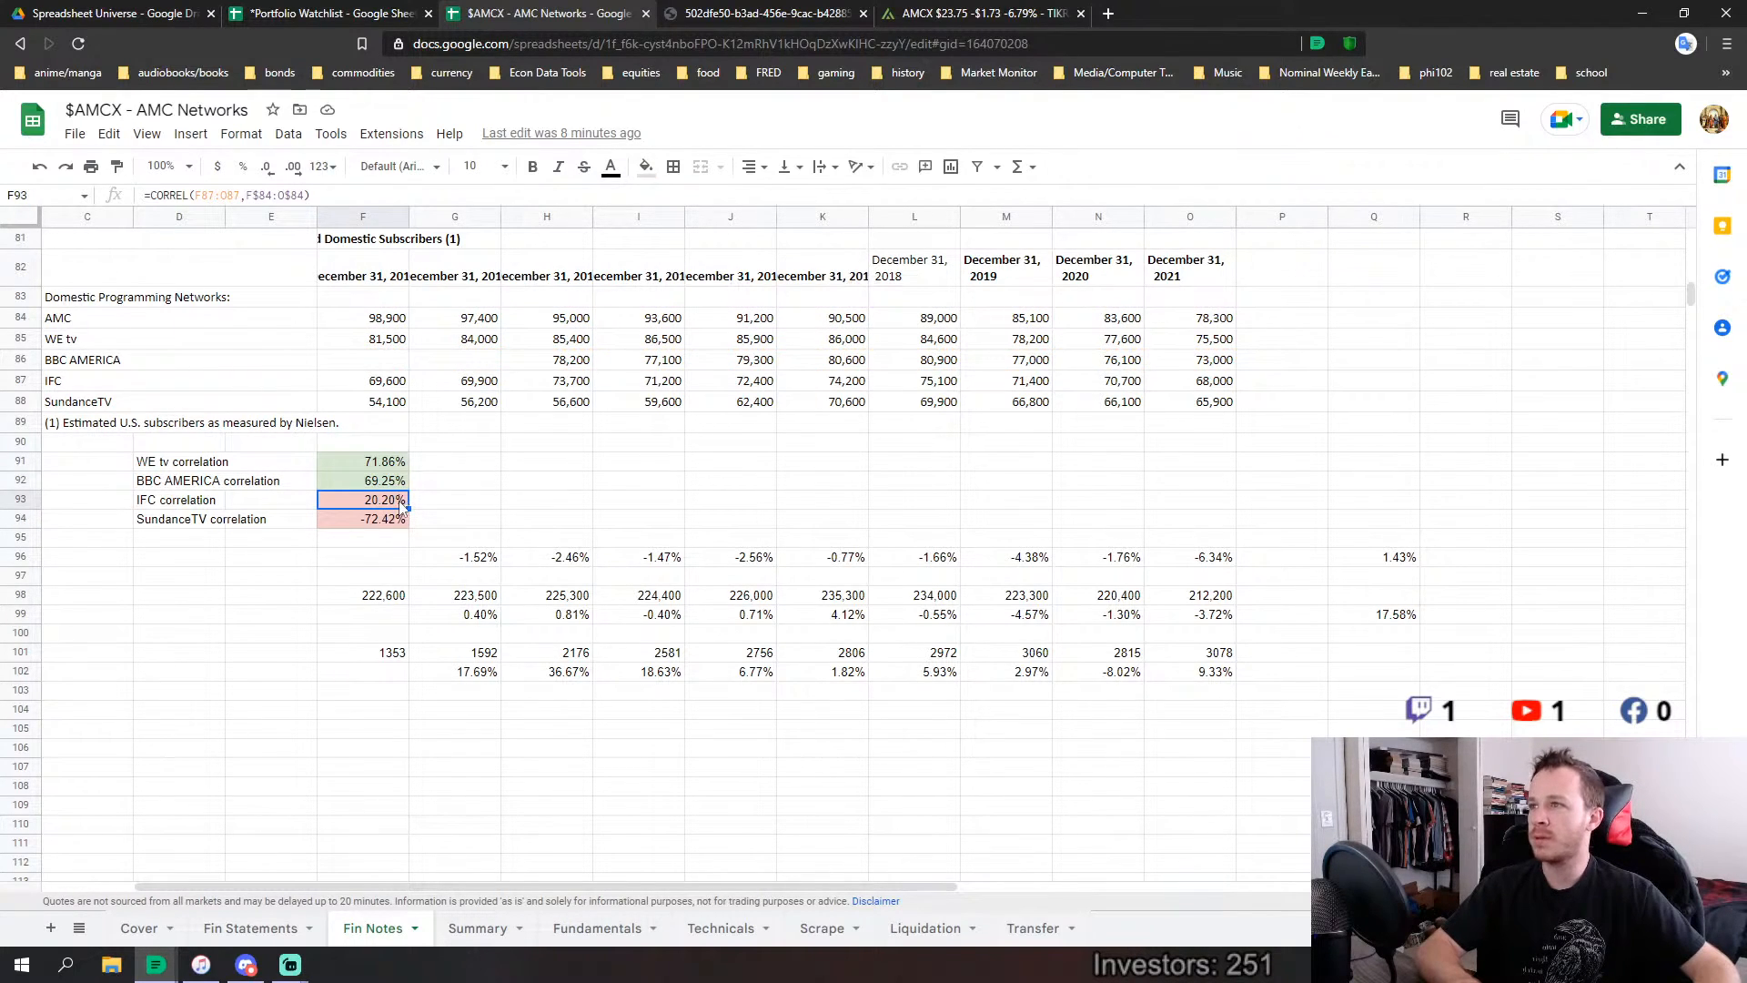
Examine the IFC and SundanceTV correlation formulas in F93 and F94 without changing them.
double_click(393, 501)
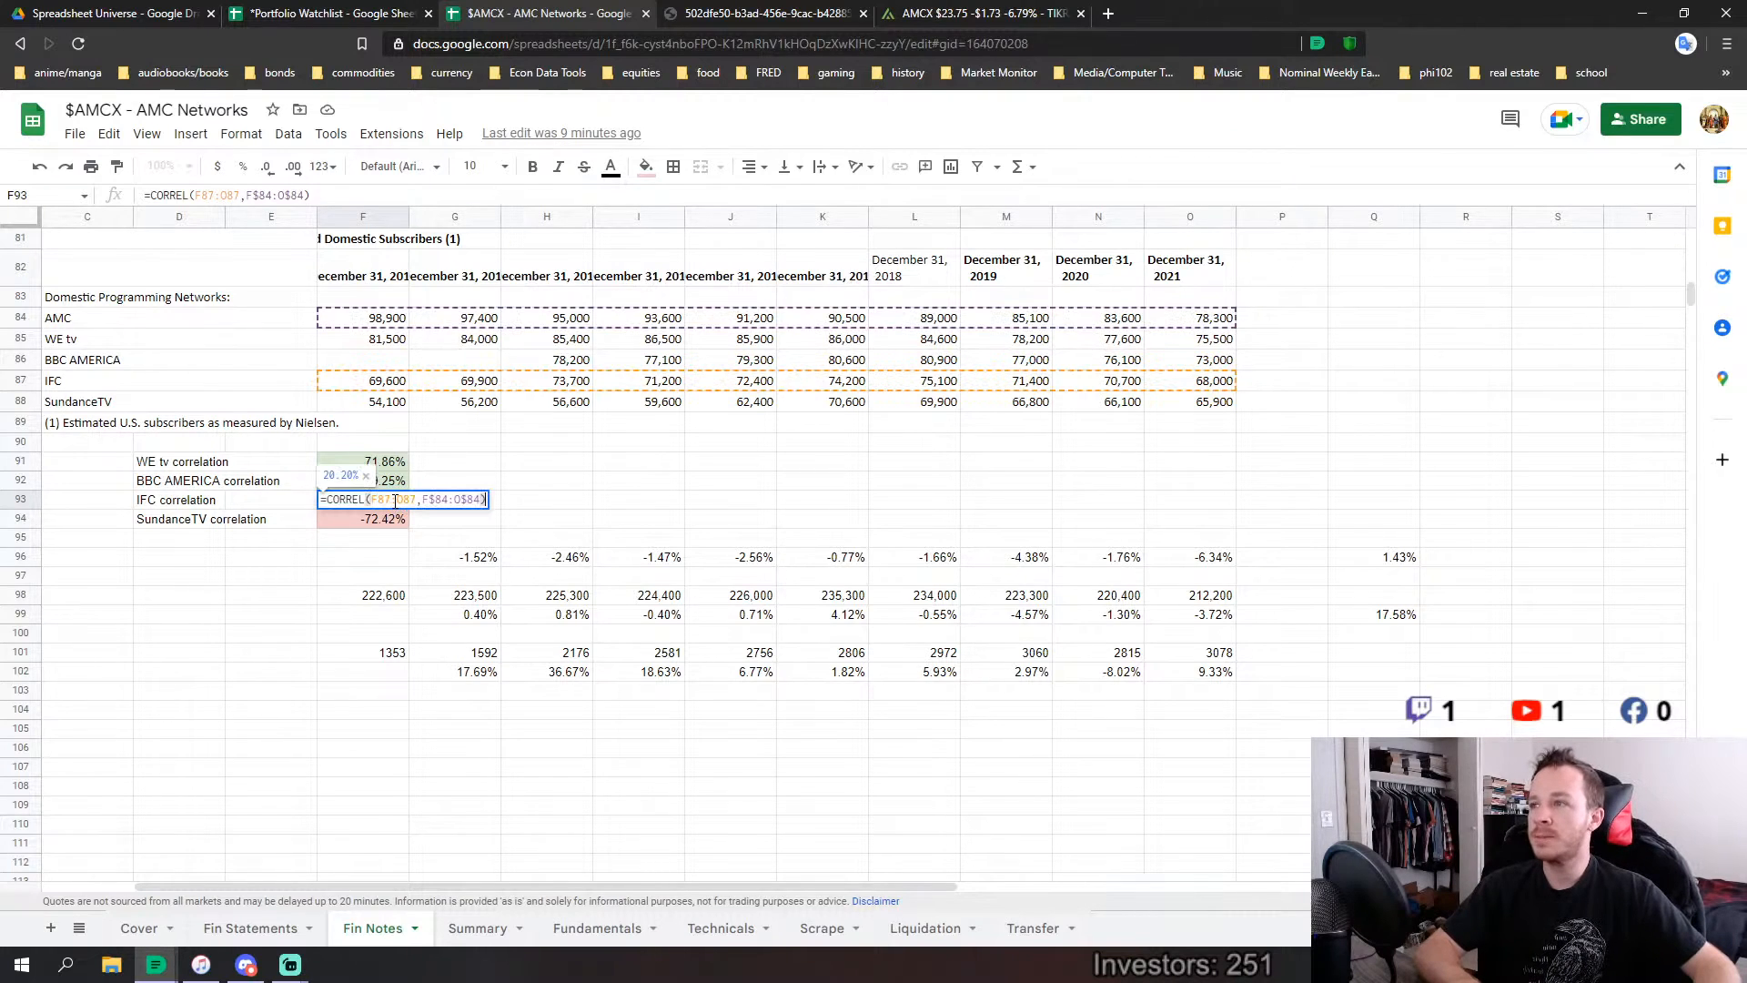
key(Return)
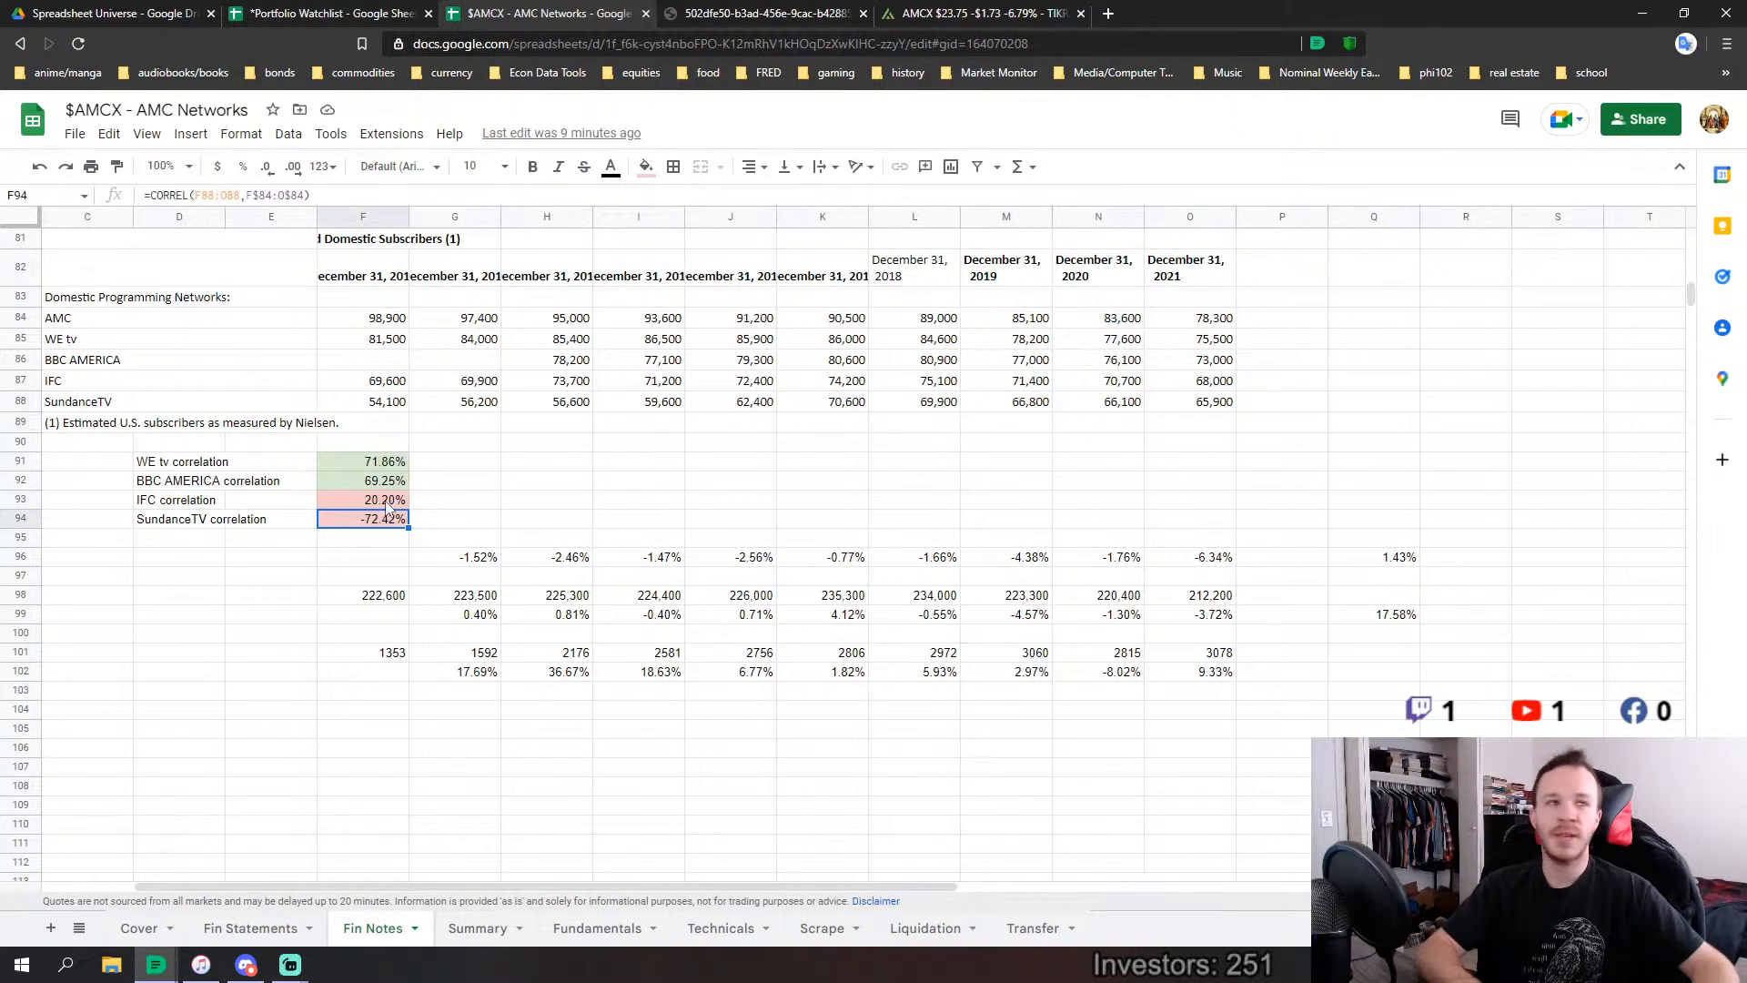
click(387, 505)
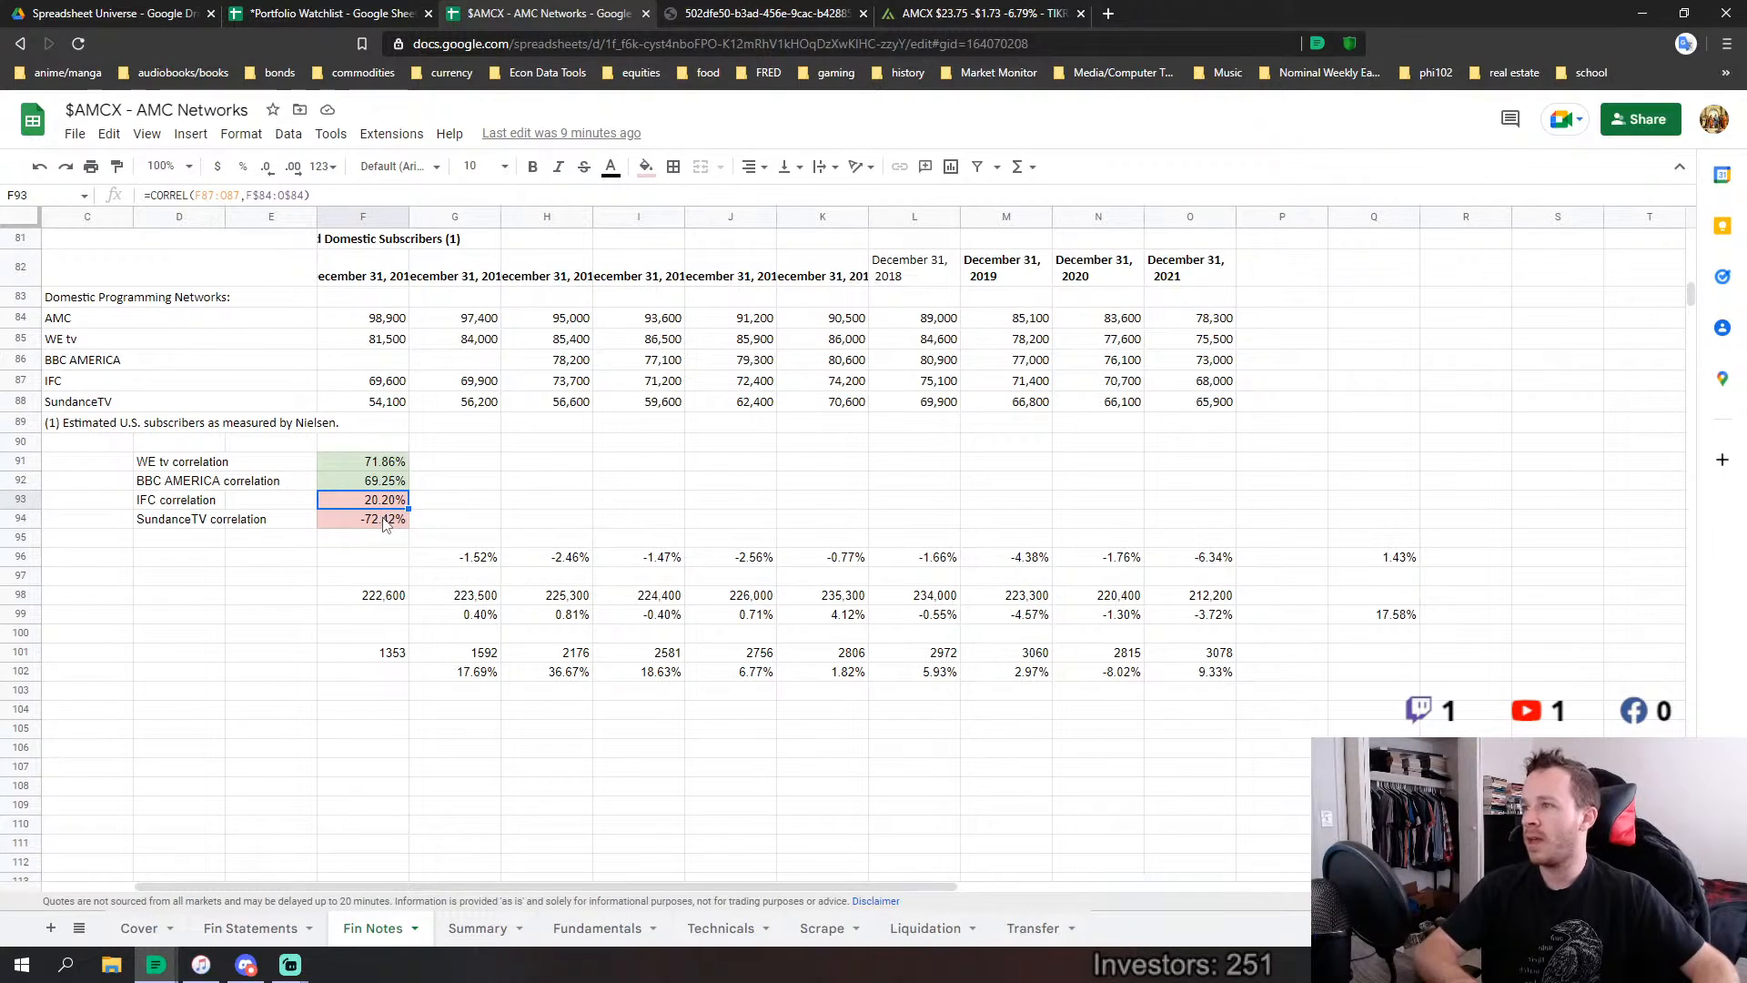
click(386, 518)
double_click(386, 517)
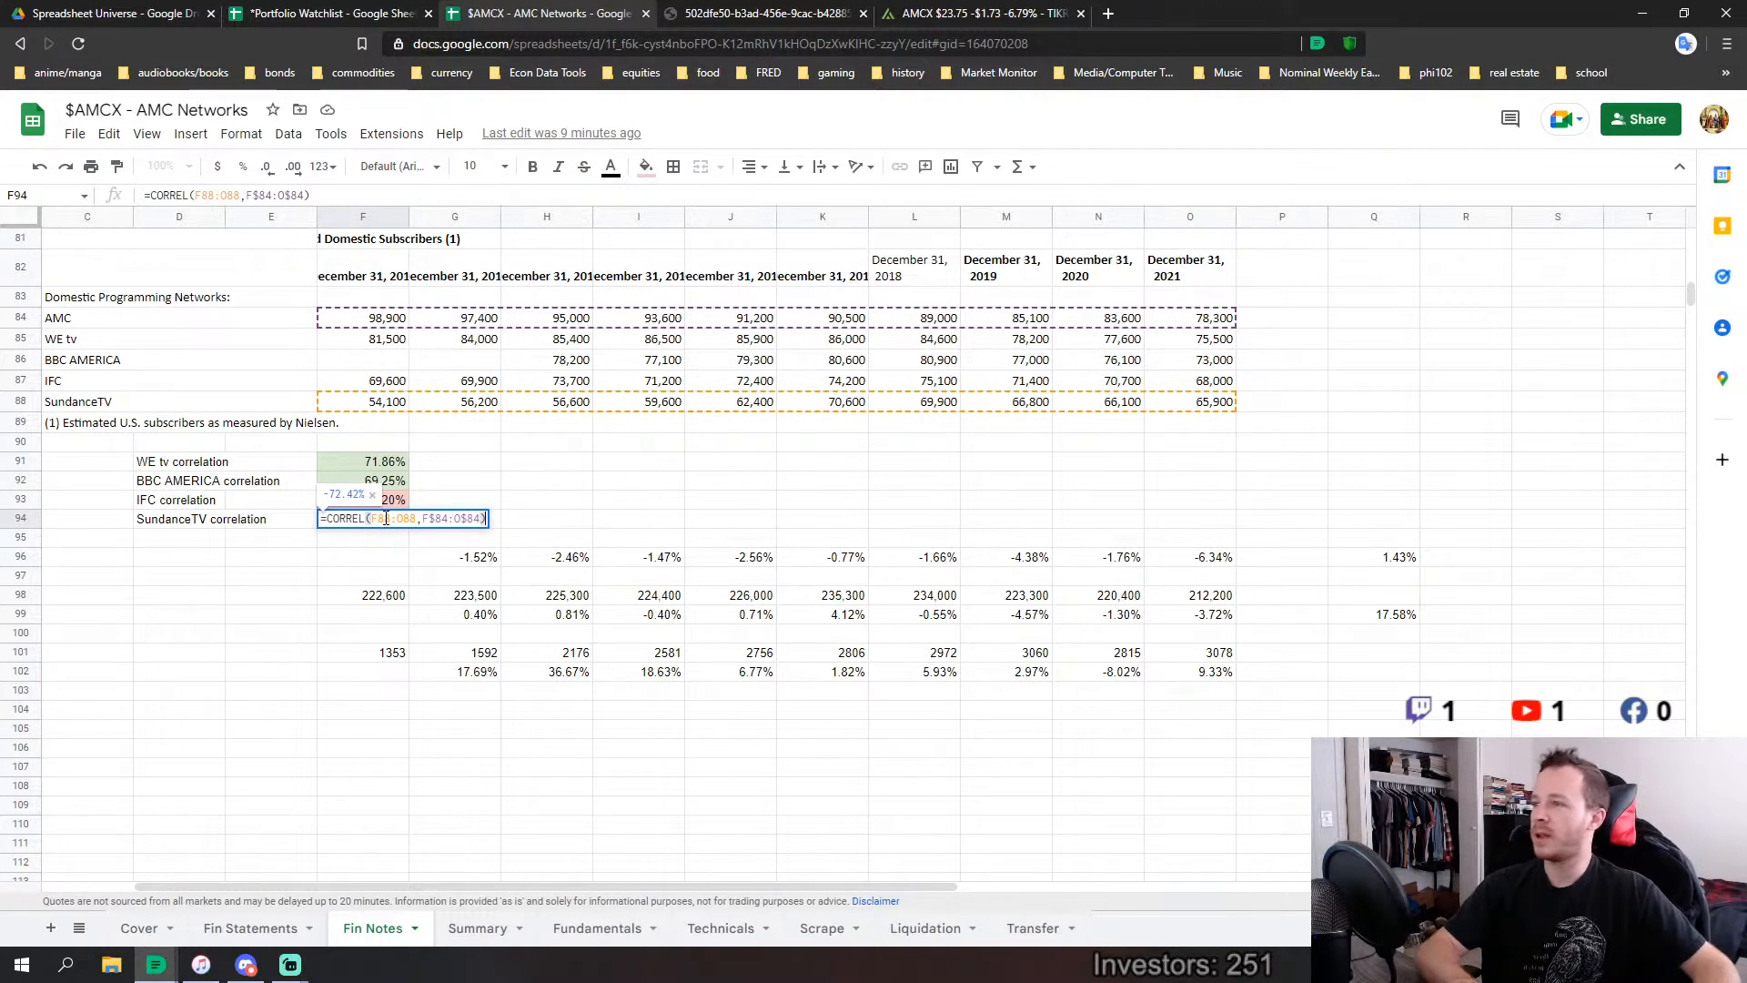
click(386, 518)
key(Return)
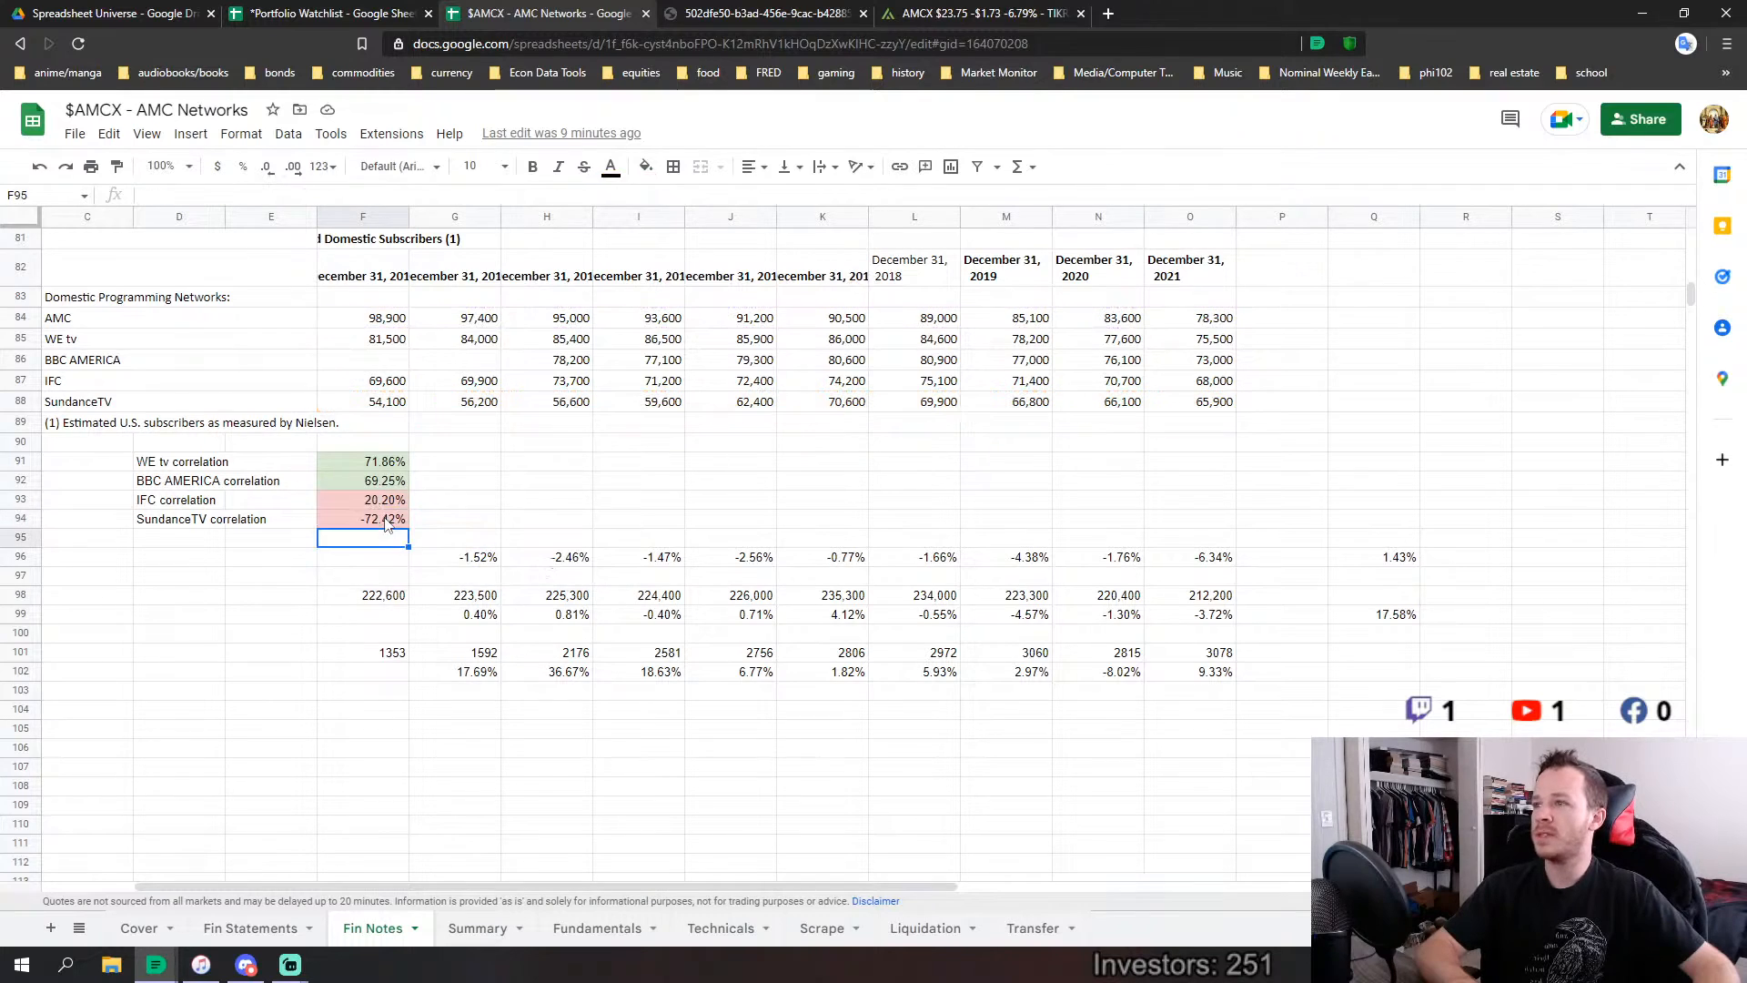
Compare the WE tv and BBC AMERICA correlations with the AMC, WE tv and BBC AMERICA subscriber figures in F84:O86.
drag(169, 462, 1166, 487)
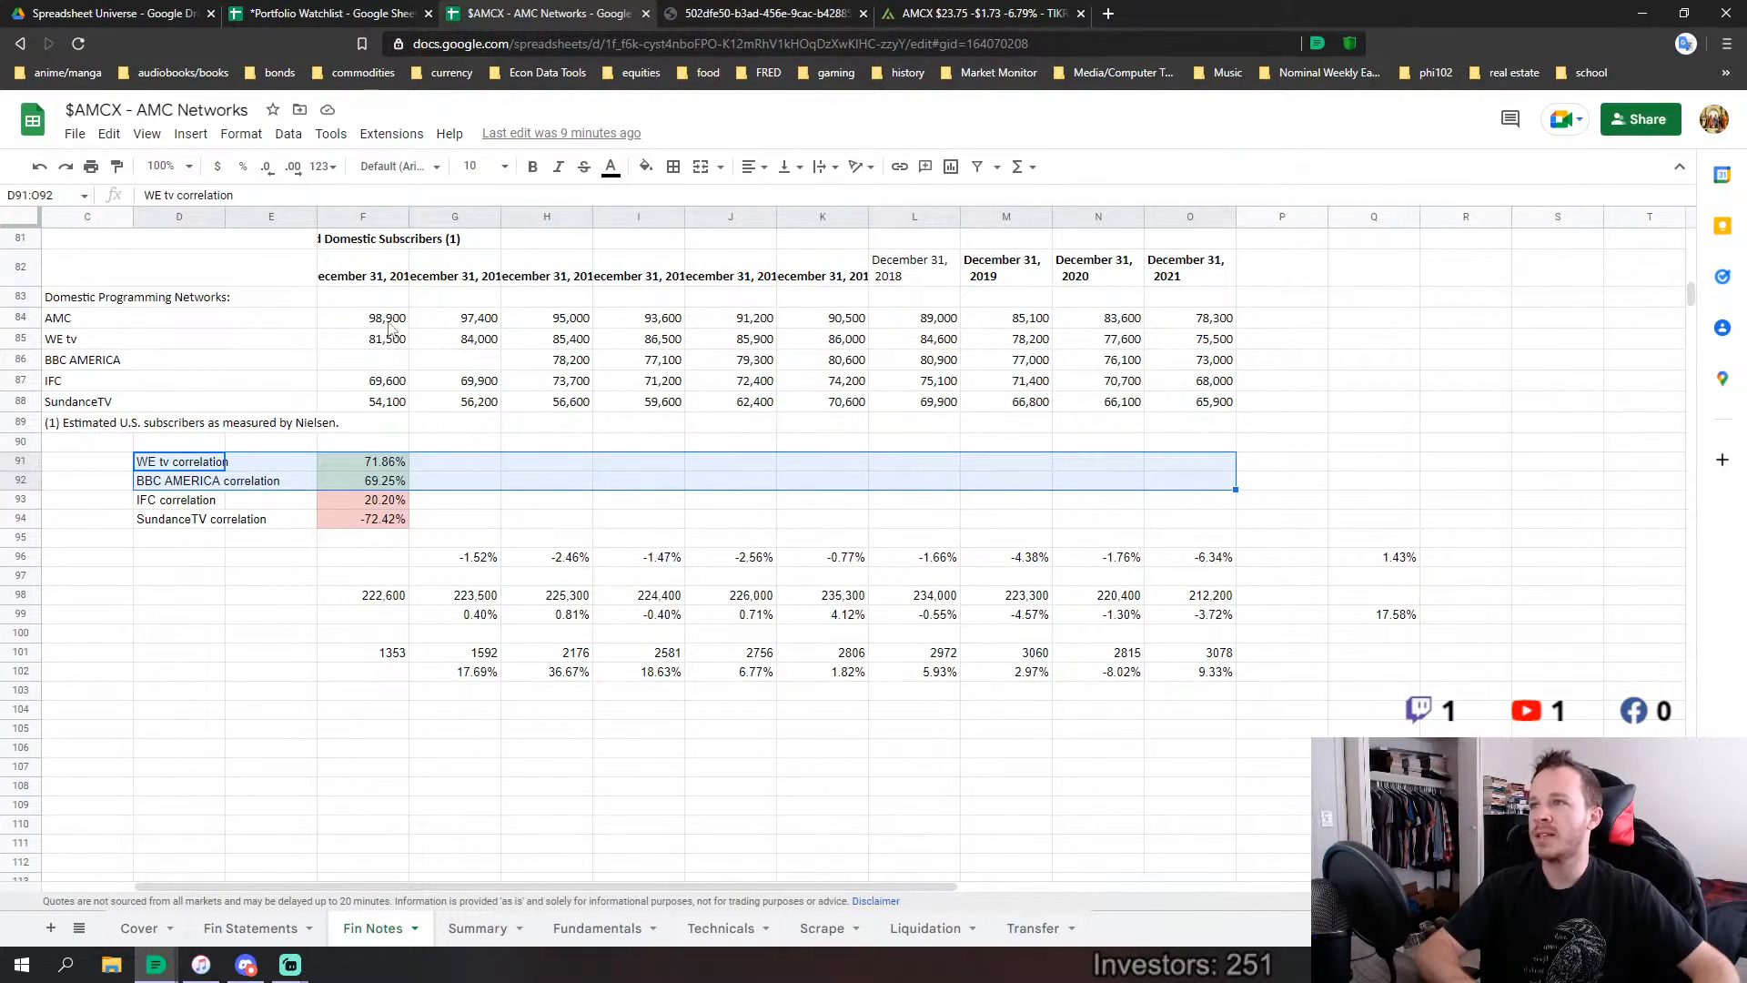
drag(389, 325, 1180, 371)
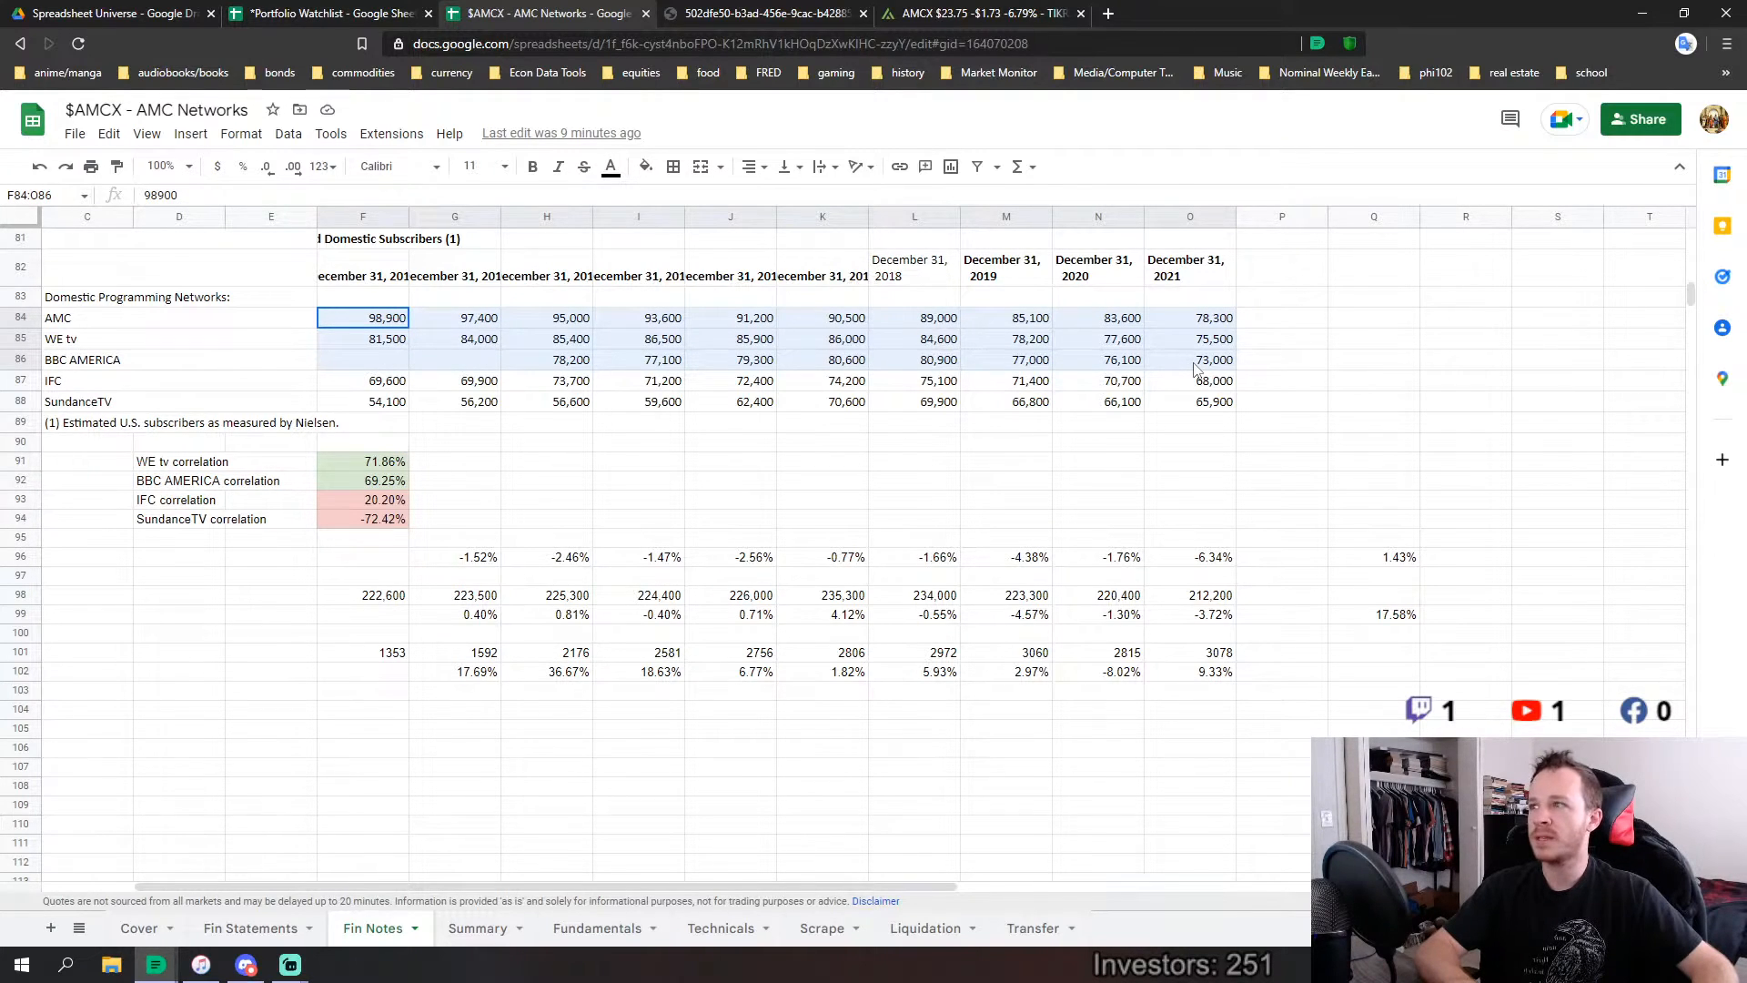
drag(1195, 368, 1194, 368)
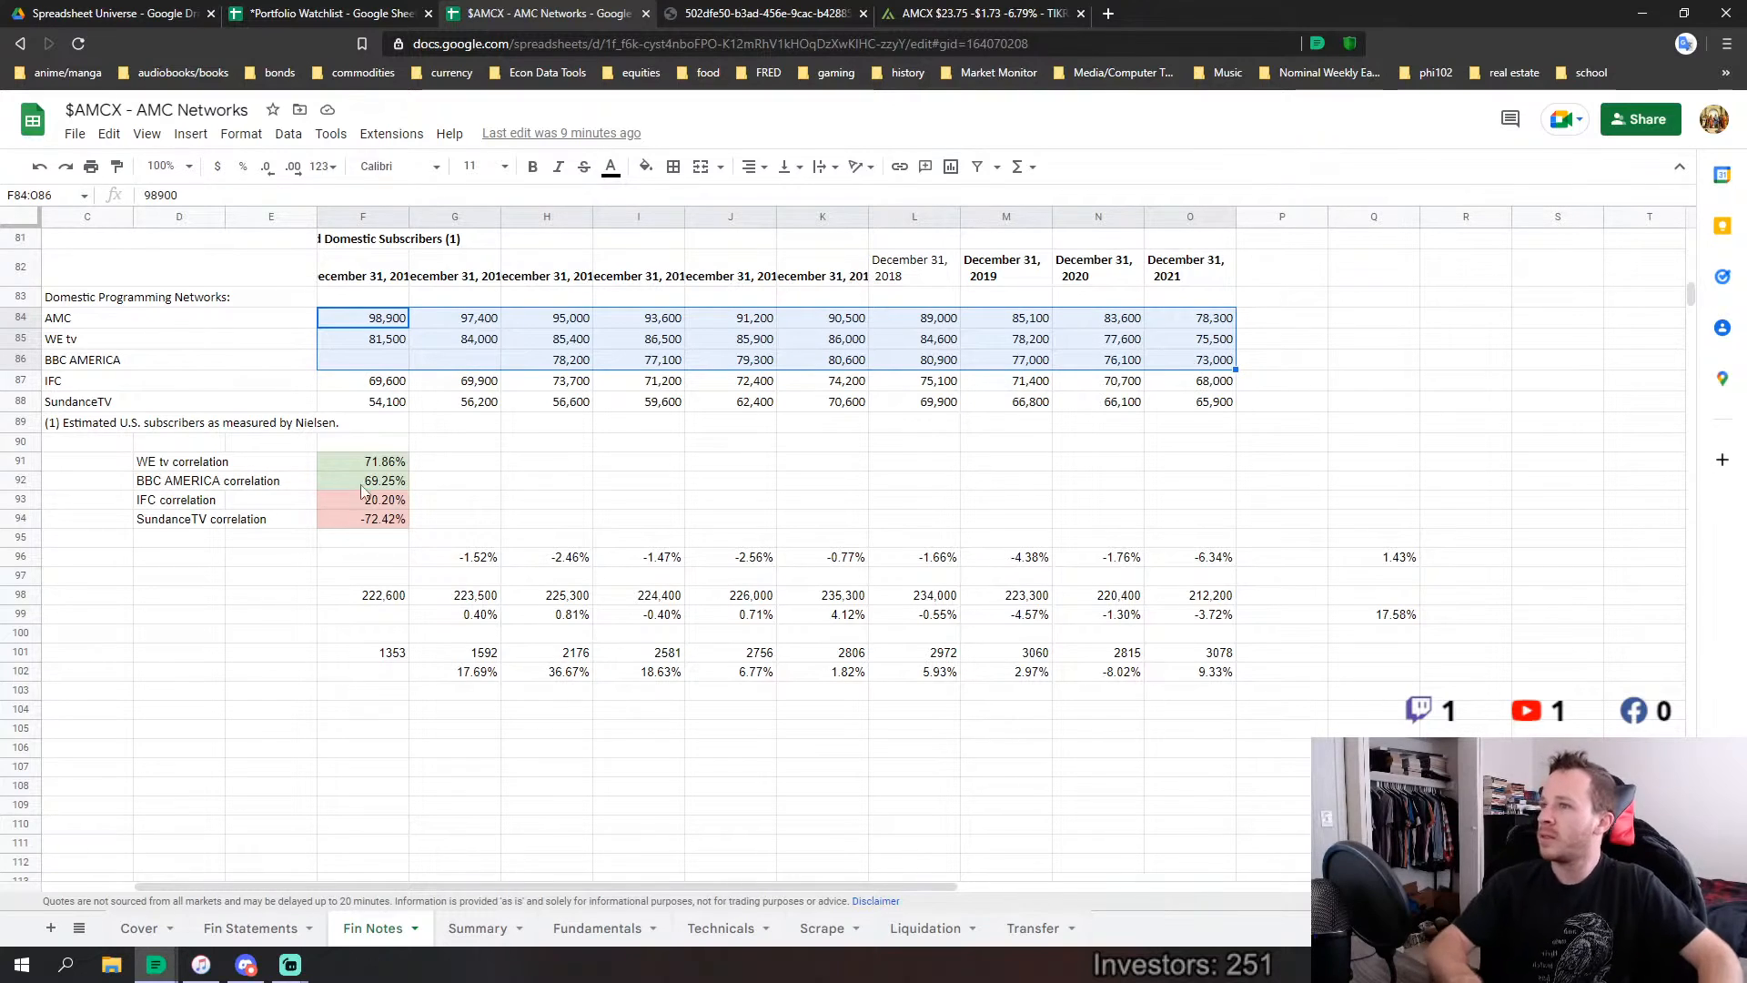
Inspect the F98 formula summing AMC, IFC and SundanceTV subscribers, and review the row 98 totals through December 31, 2021.
click(384, 596)
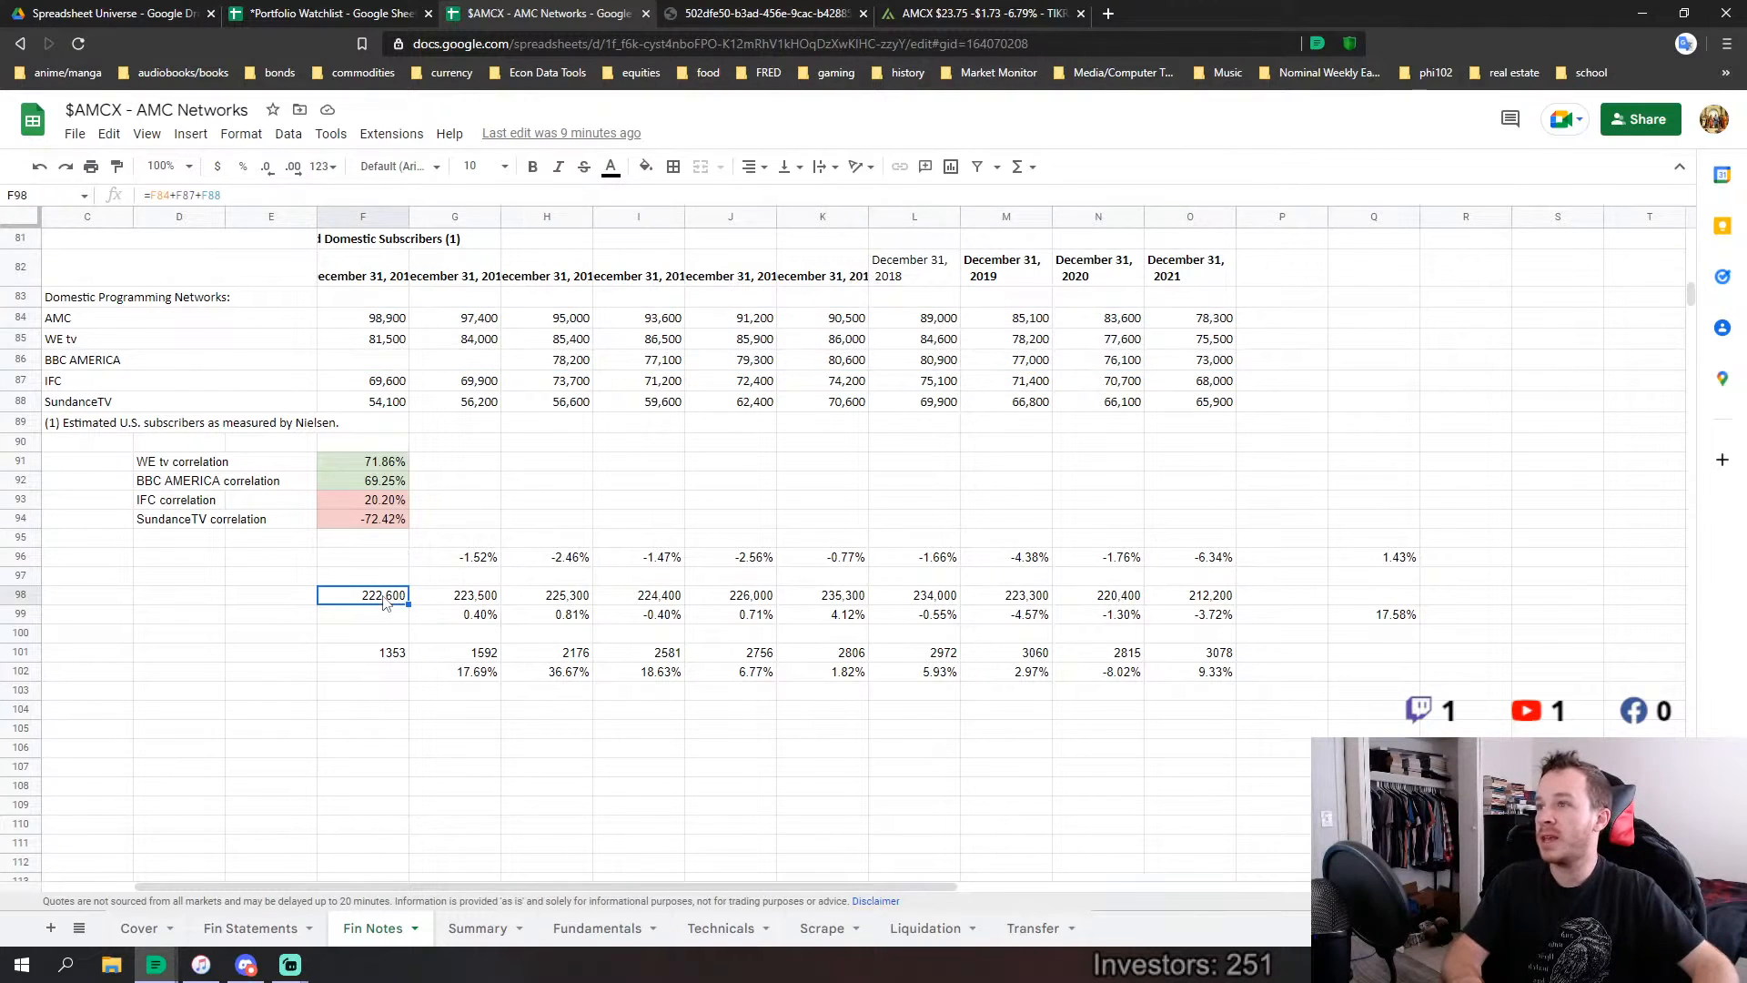
double_click(384, 596)
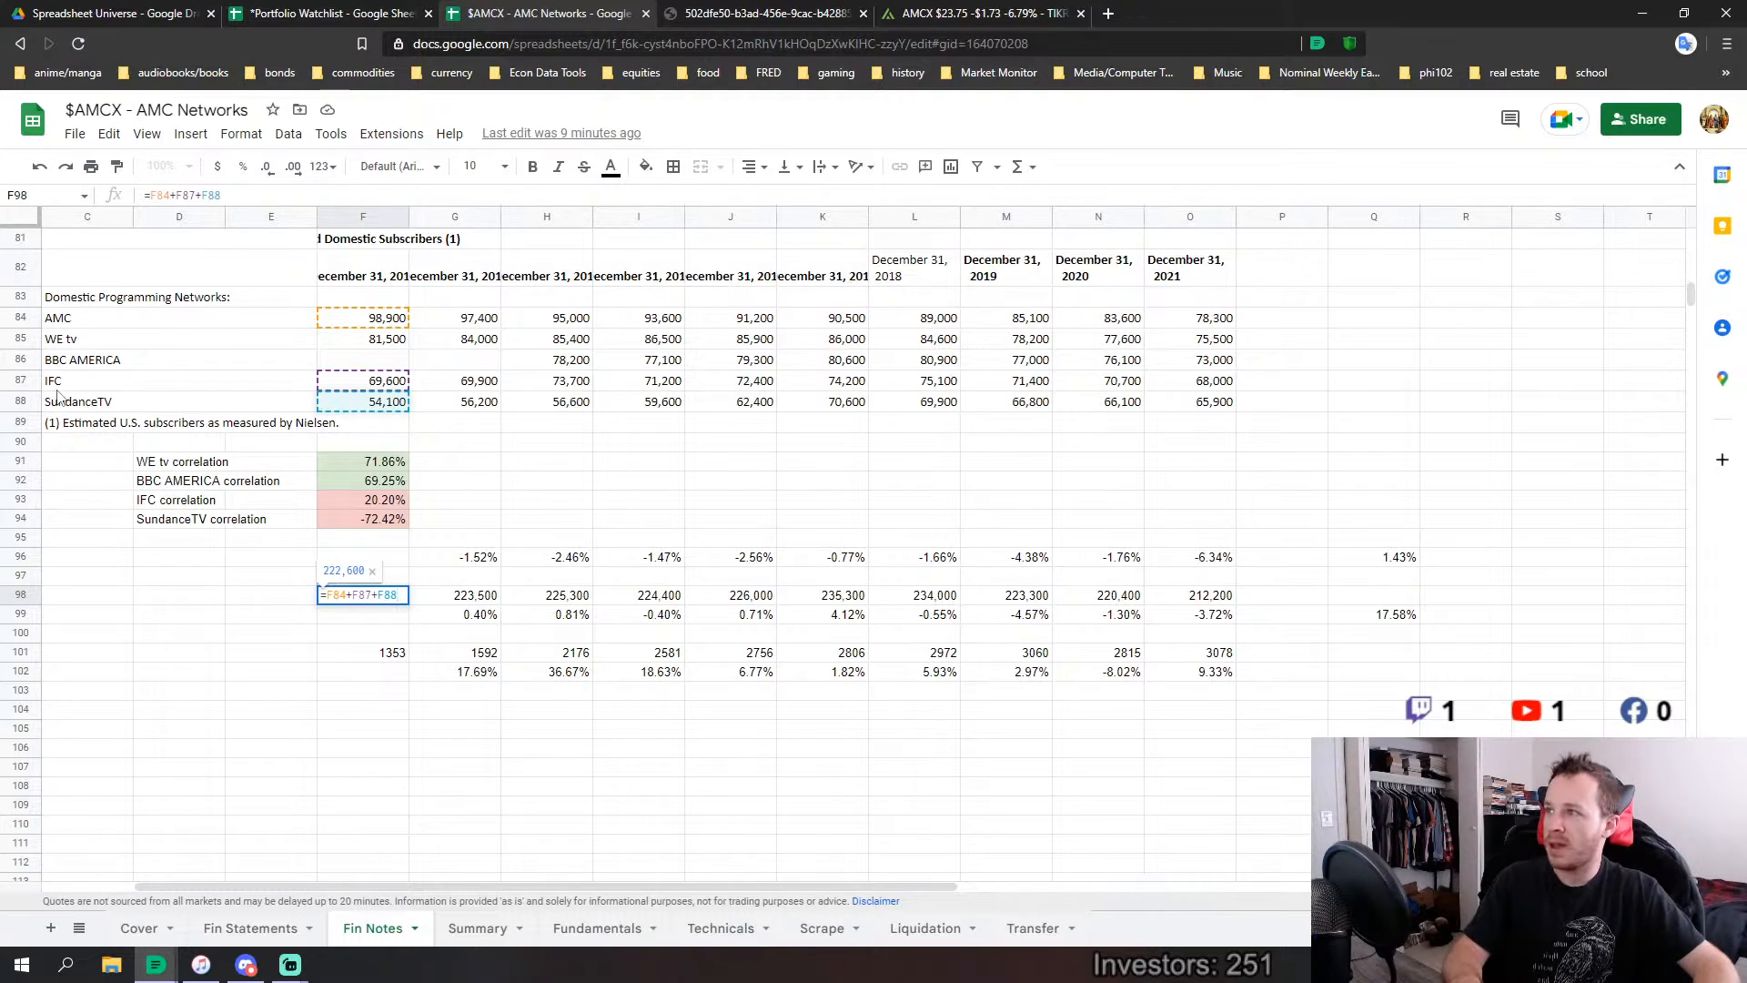
click(377, 617)
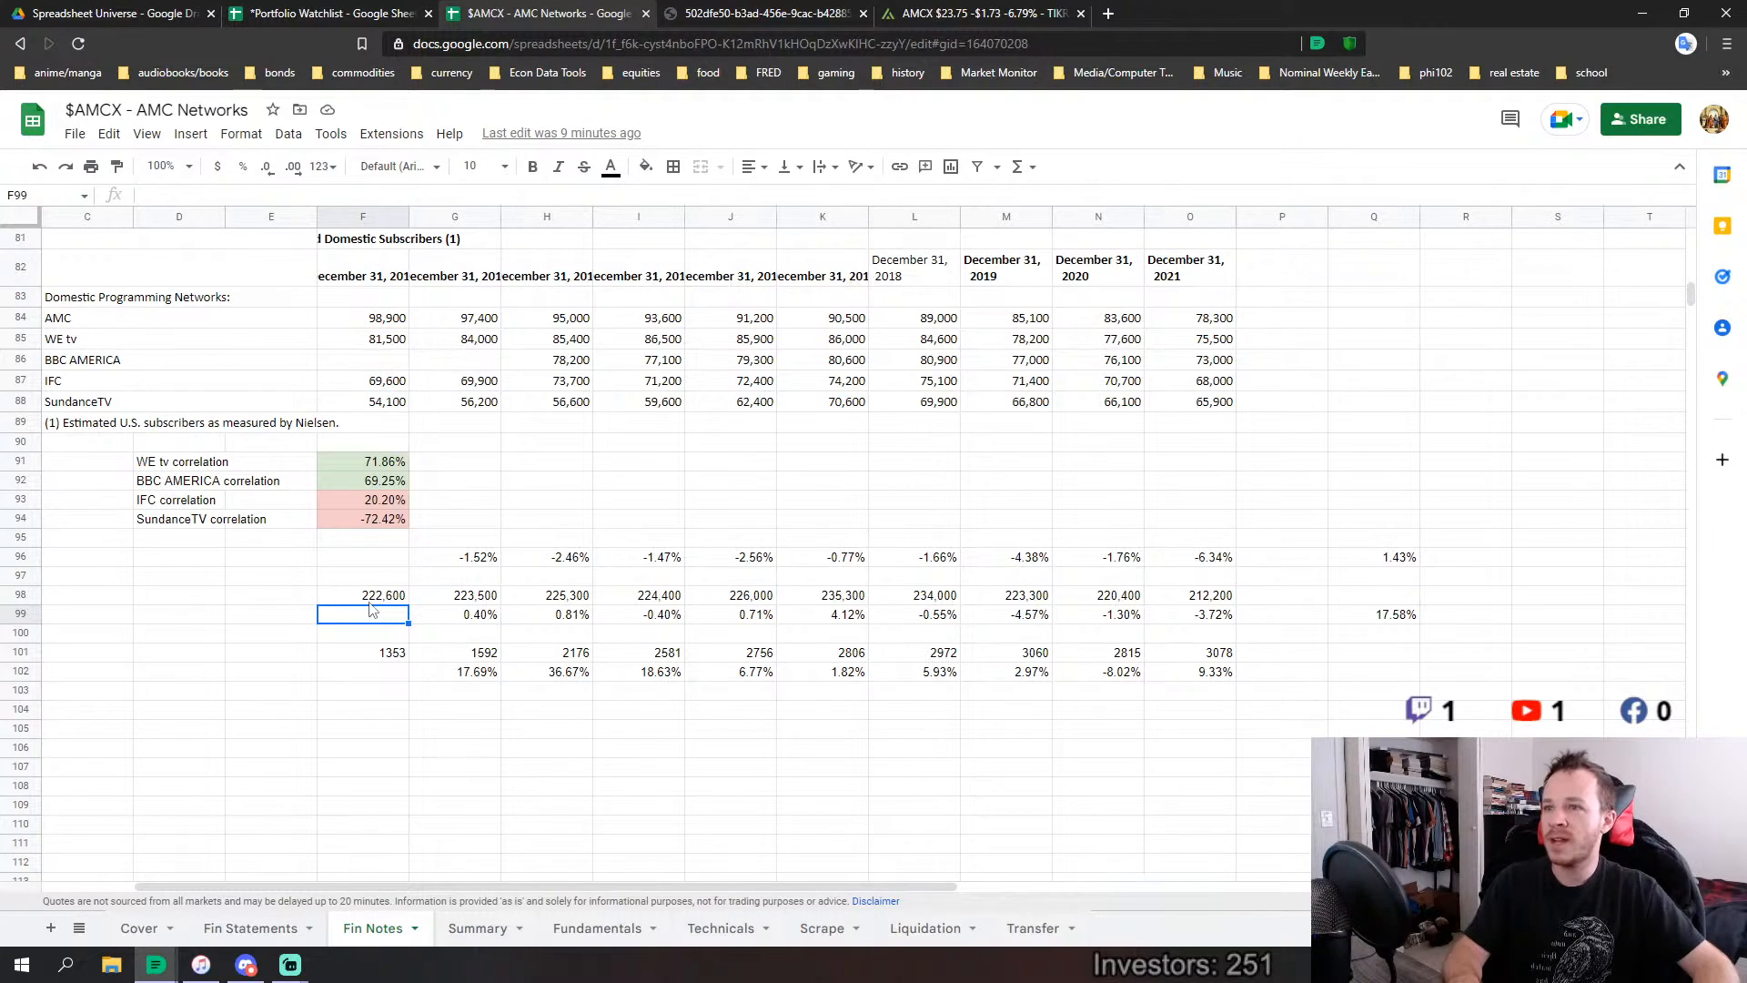
drag(370, 604, 1212, 606)
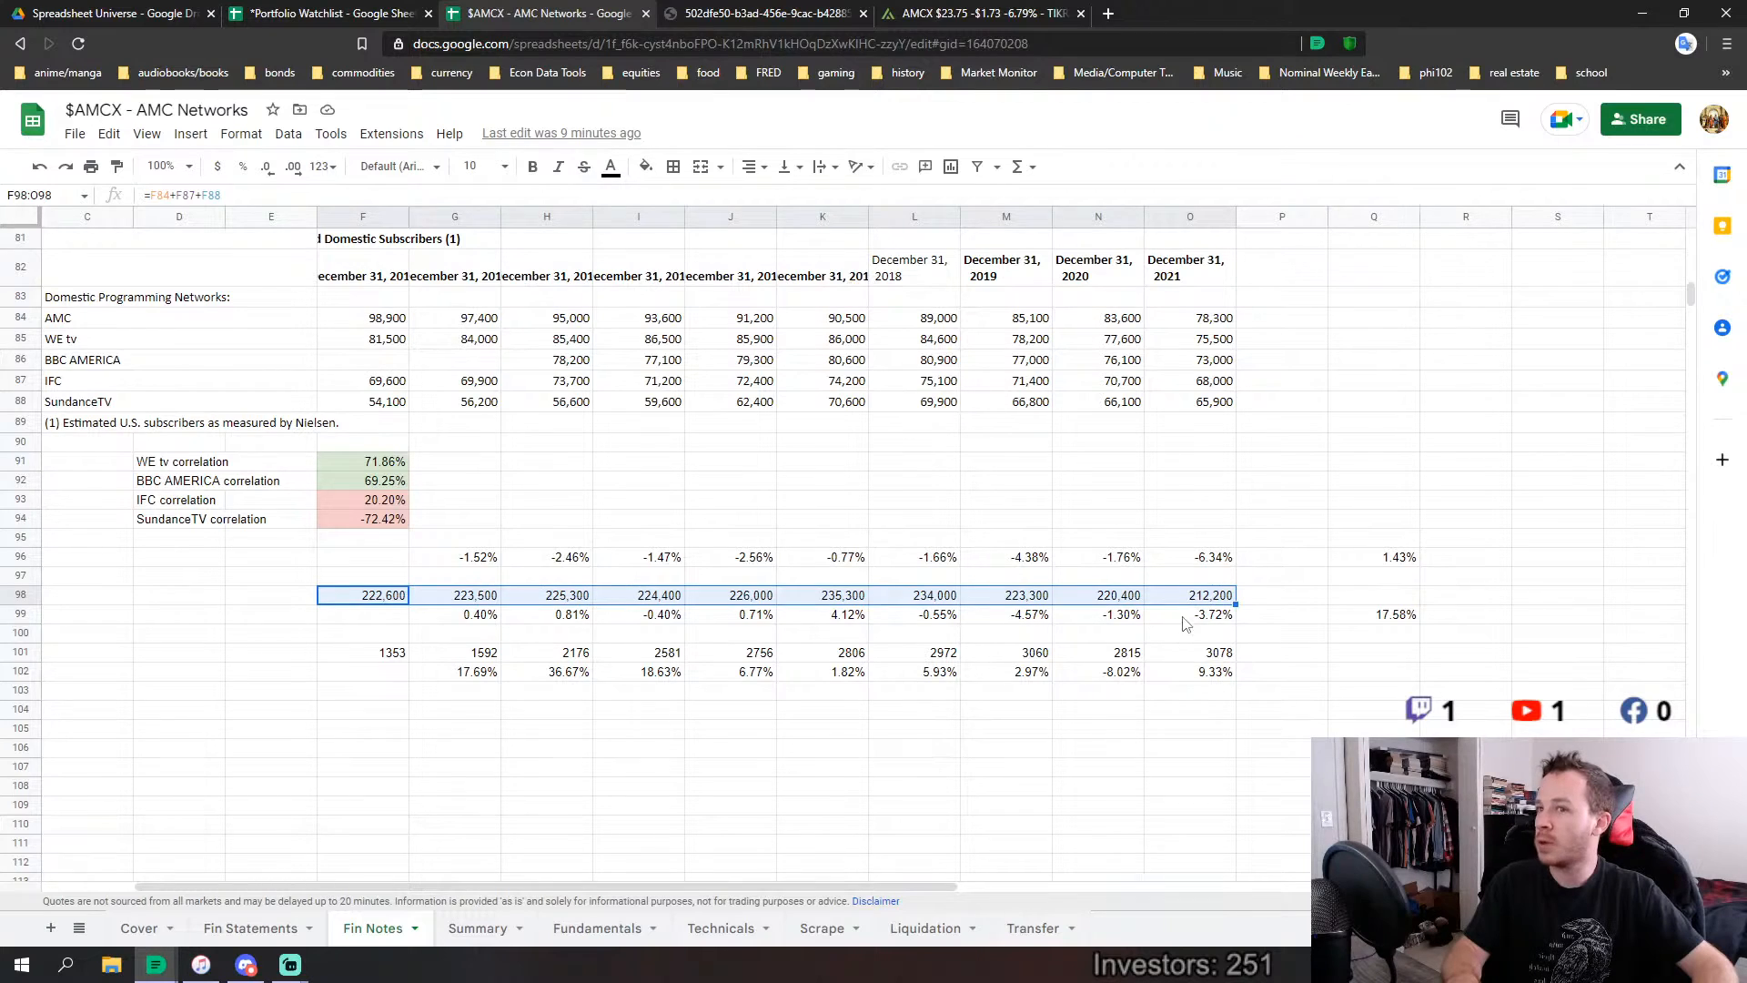
click(1183, 617)
click(372, 601)
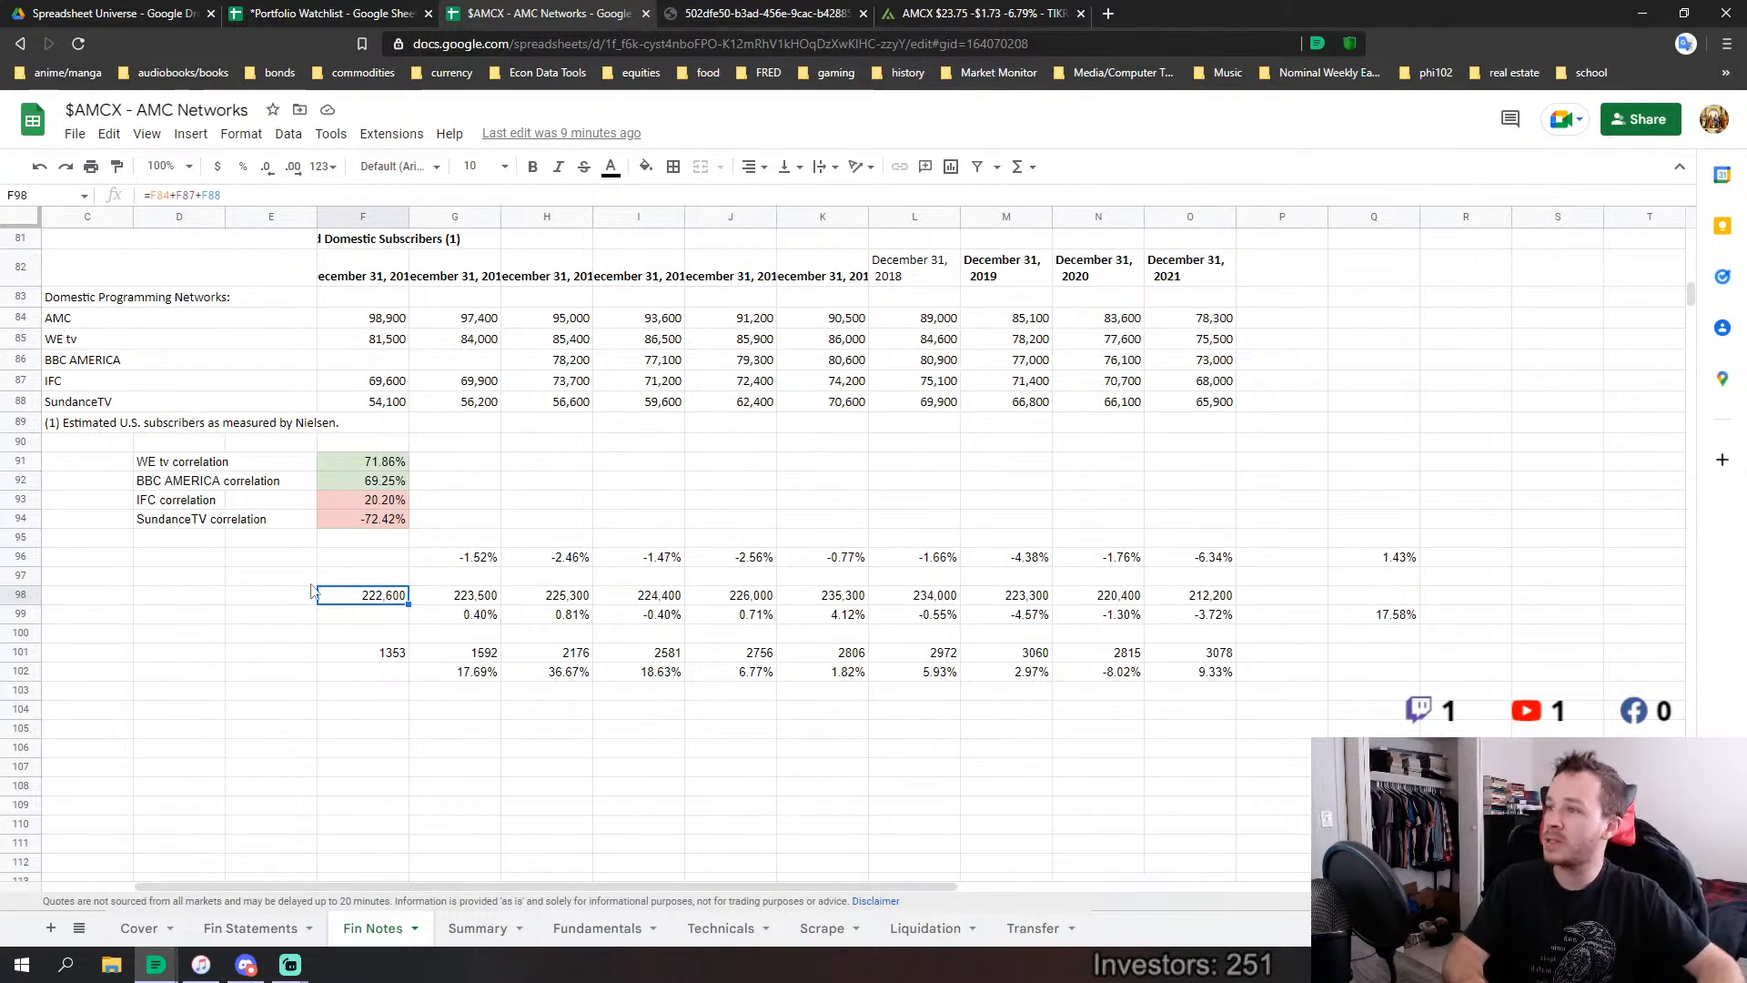
drag(265, 601, 1247, 601)
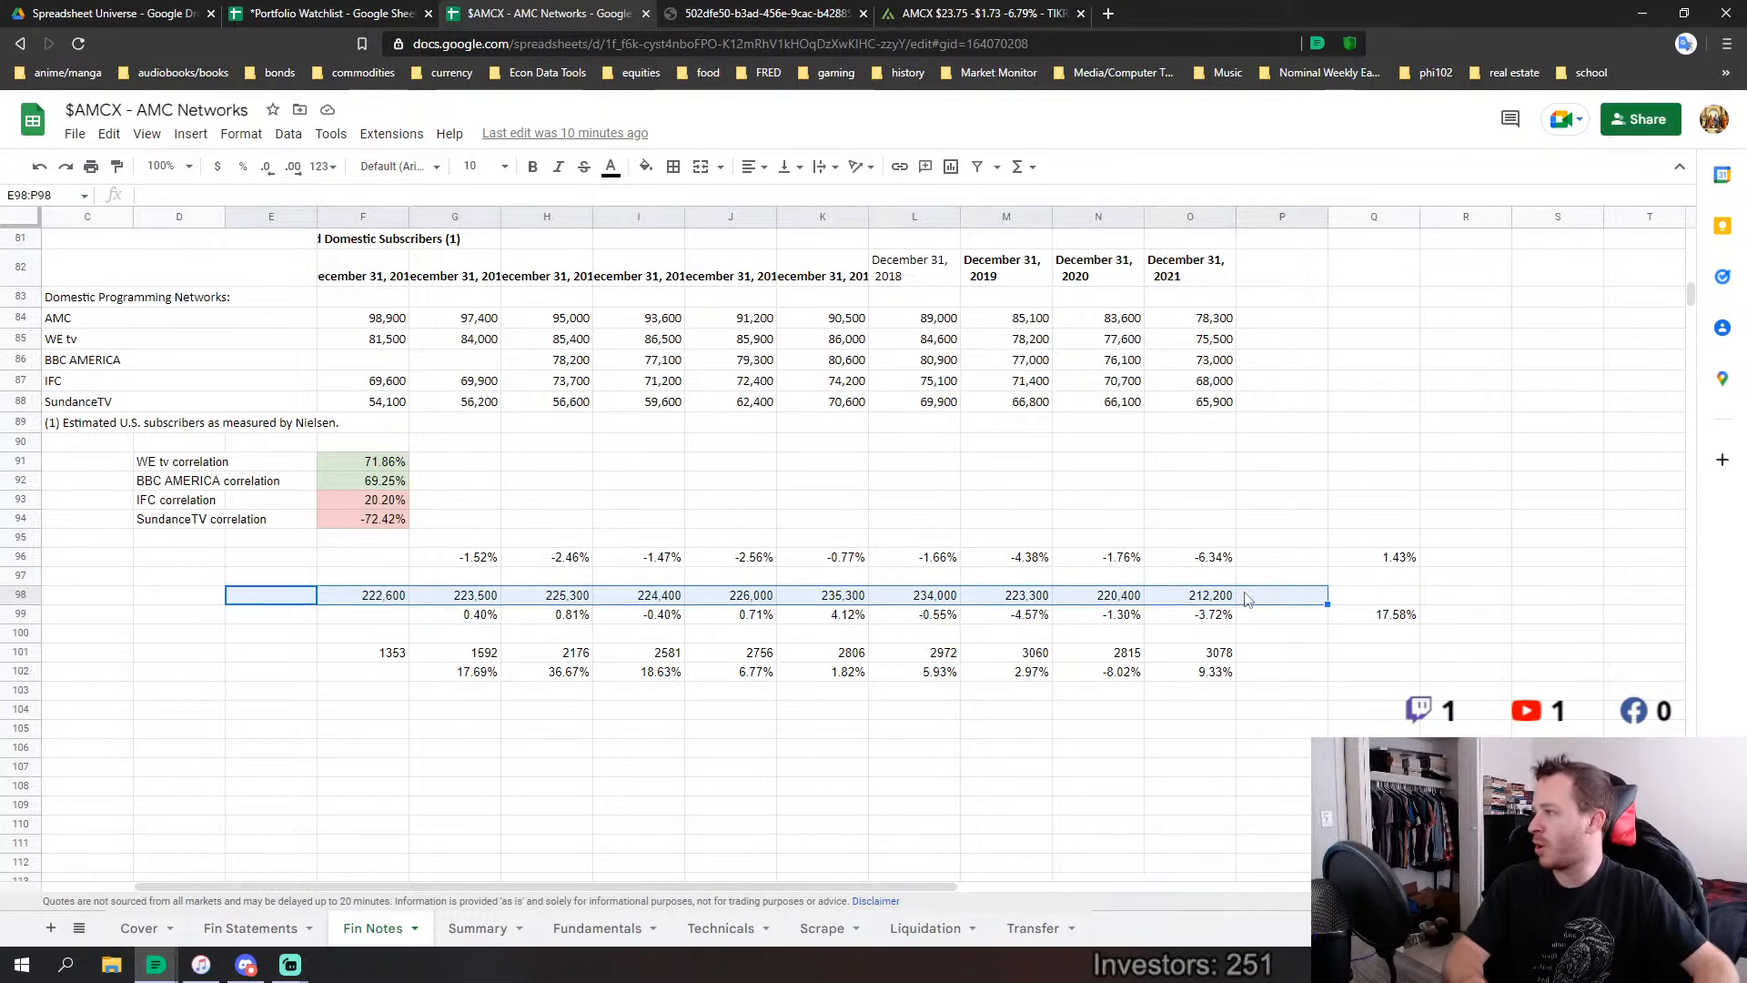
Review the yearly growth rates of the combined subscriber totals in G99:O99.
click(490, 679)
drag(459, 614, 1198, 619)
key(Tab)
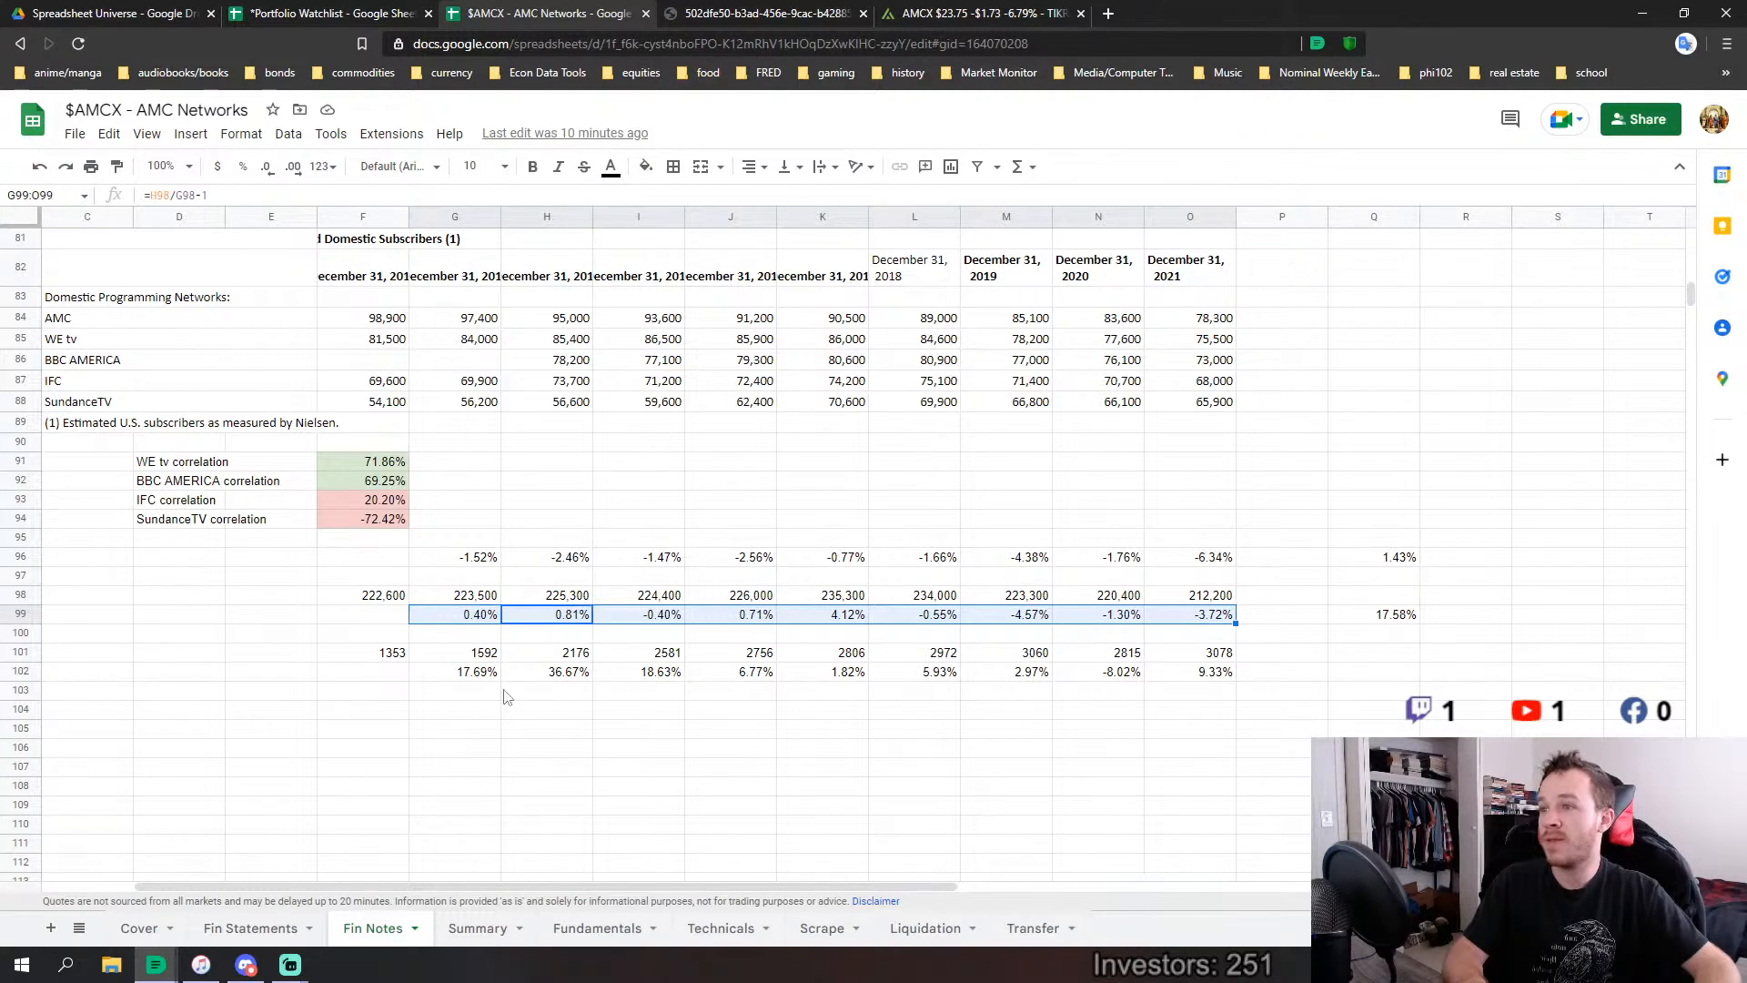
key(Tab)
click(364, 675)
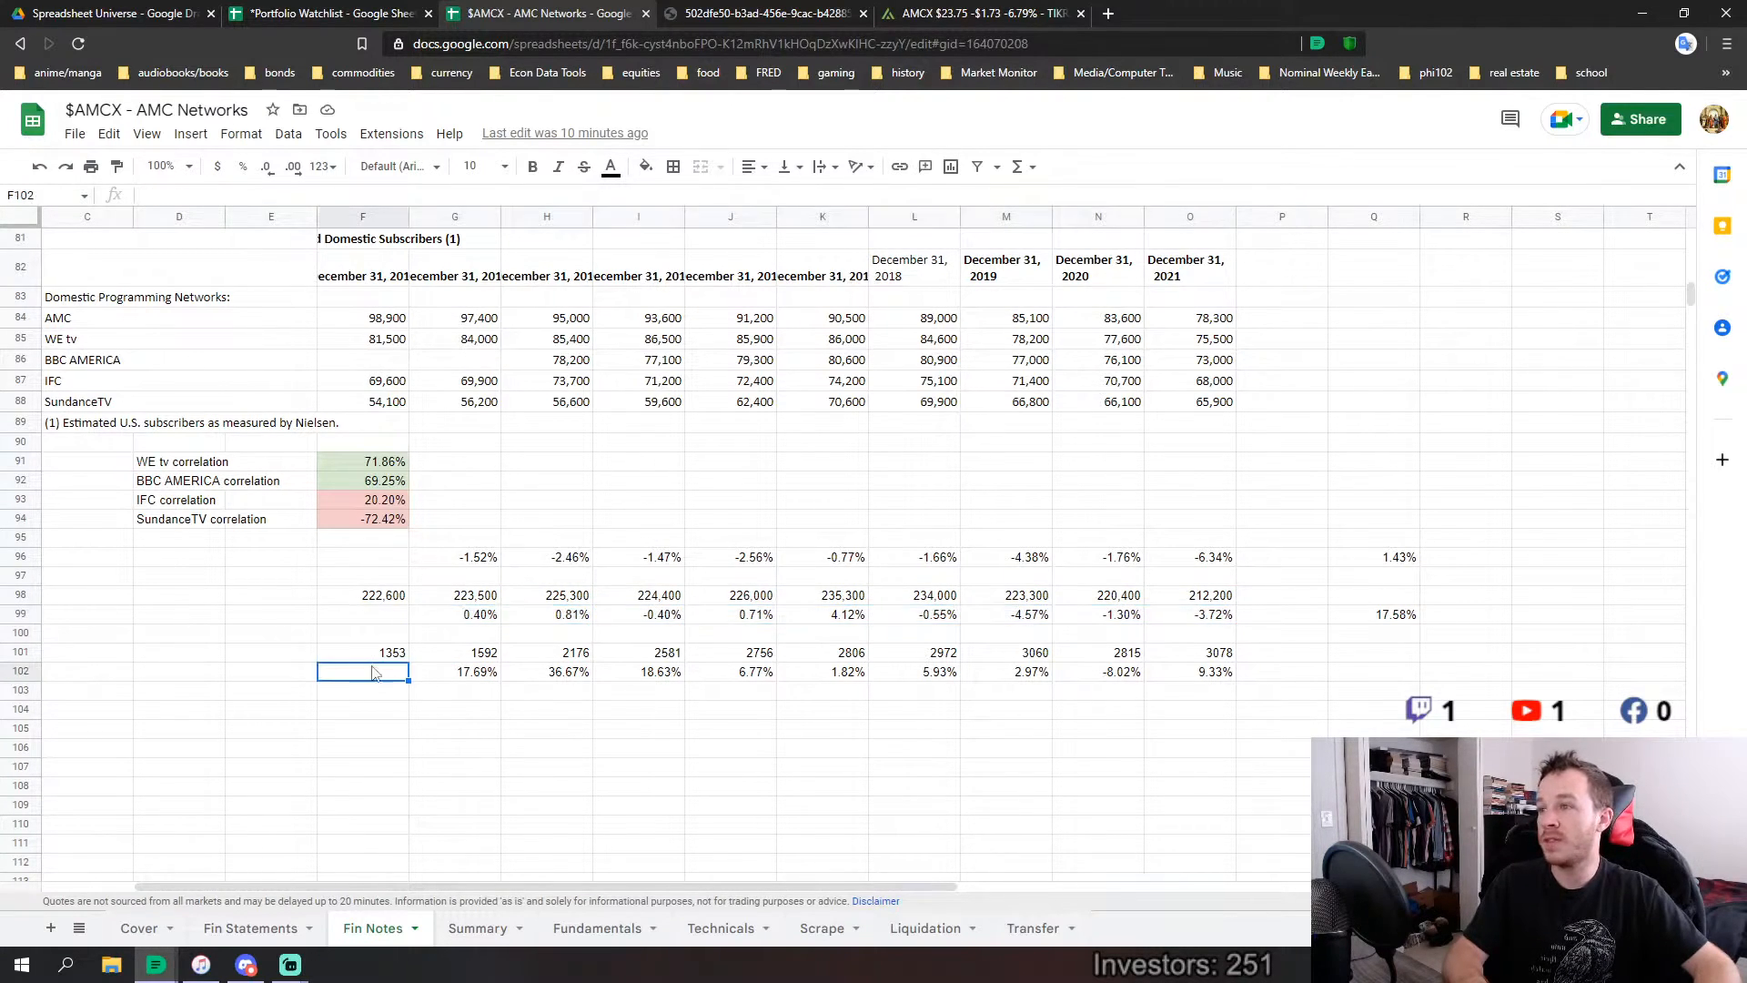
mouse_move(368, 662)
mouse_down()
mouse_move(1005, 645)
mouse_move(397, 659)
mouse_move(386, 673)
mouse_up()
key(ctrl+z)
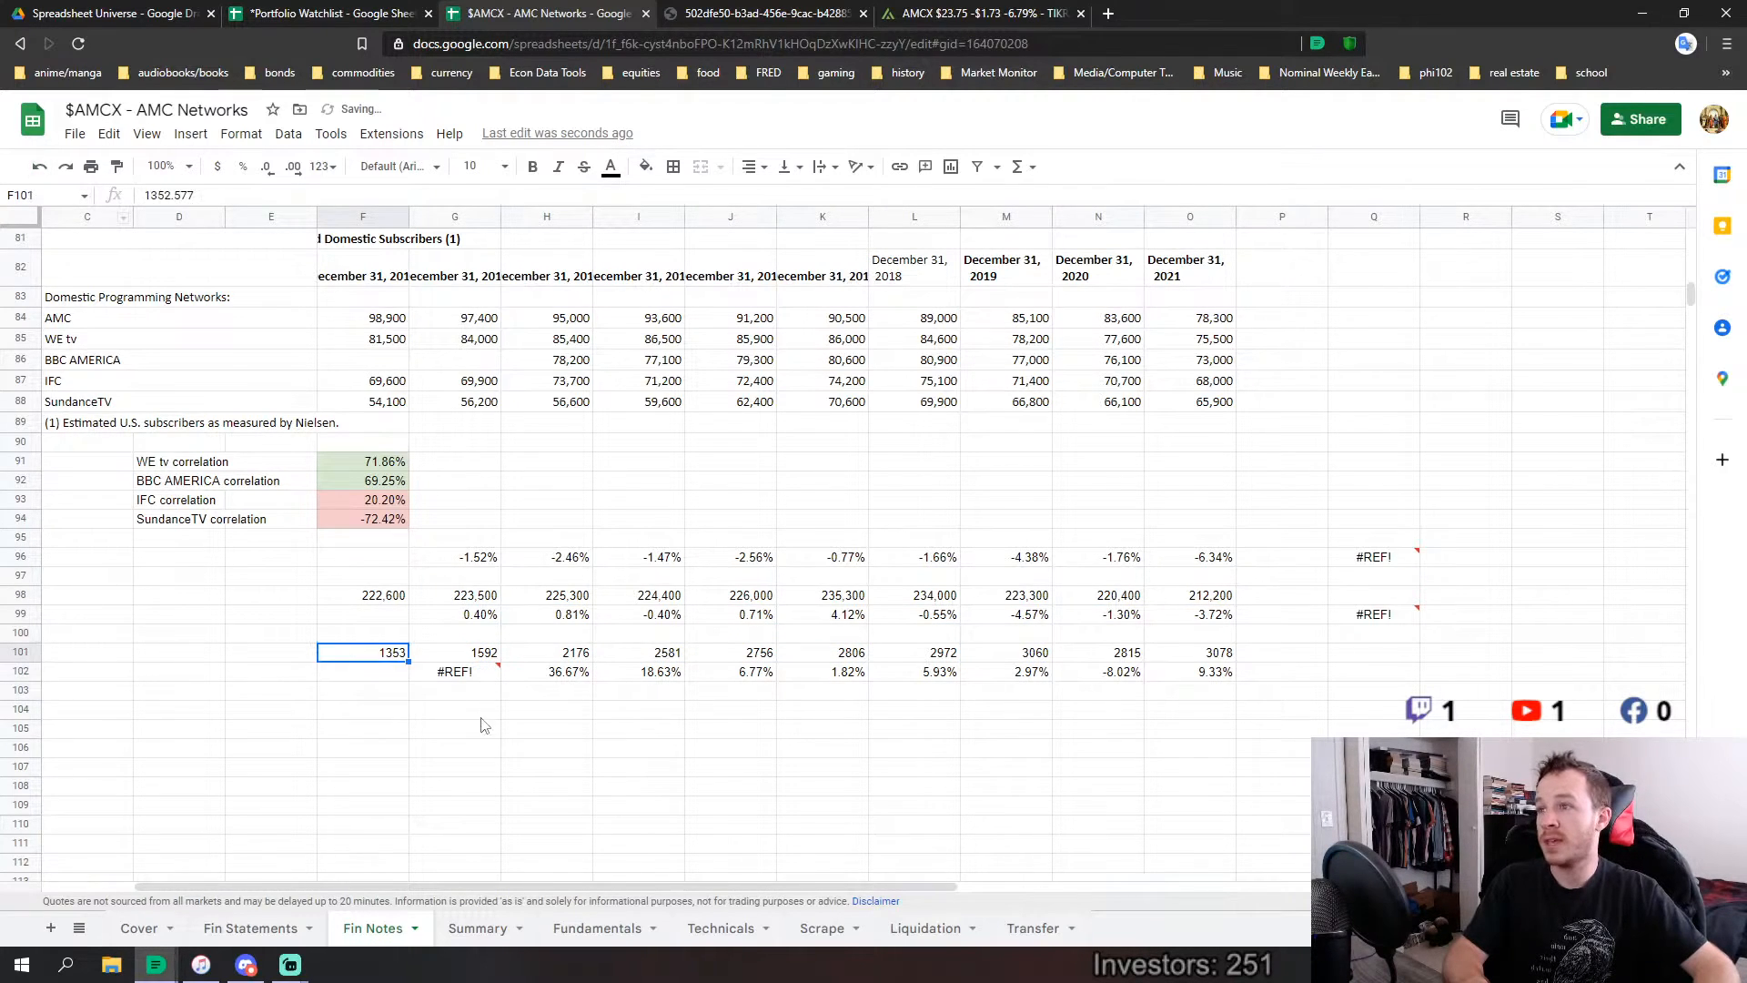
click(473, 712)
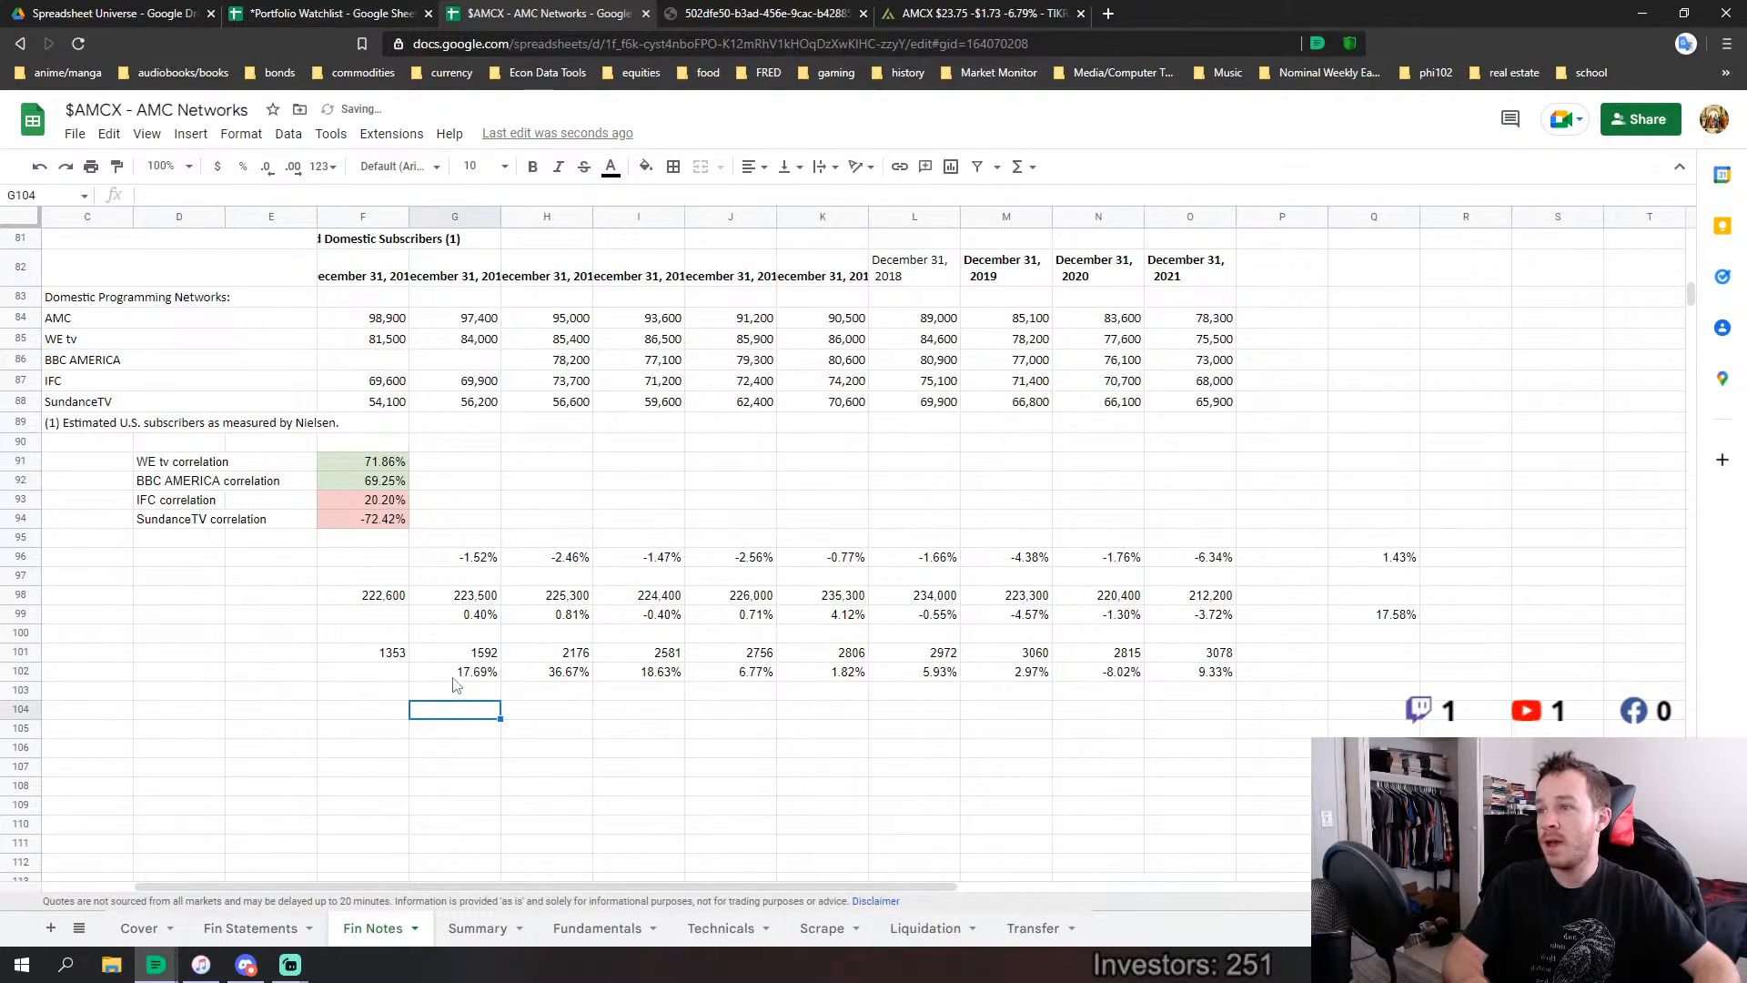
Inspect the Q99 and Q96 formulas correlating subscriber growth with the growth rates in G102:O102, without changing them.
double_click(1367, 616)
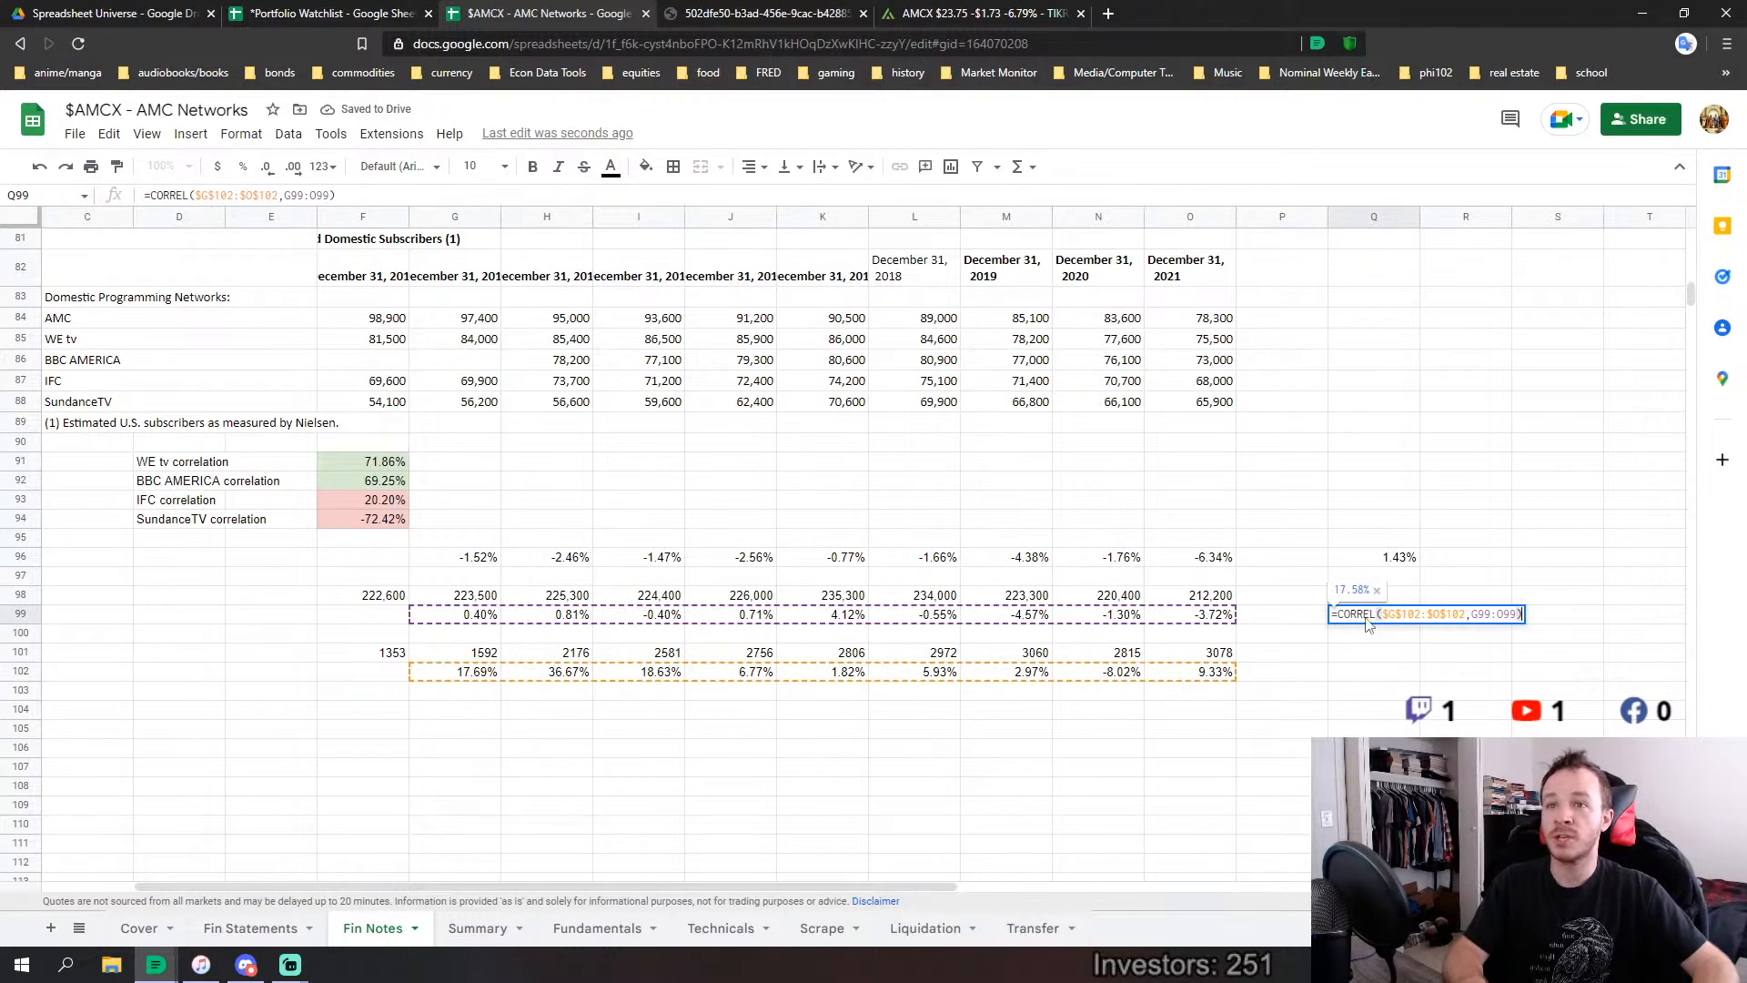
key(Return)
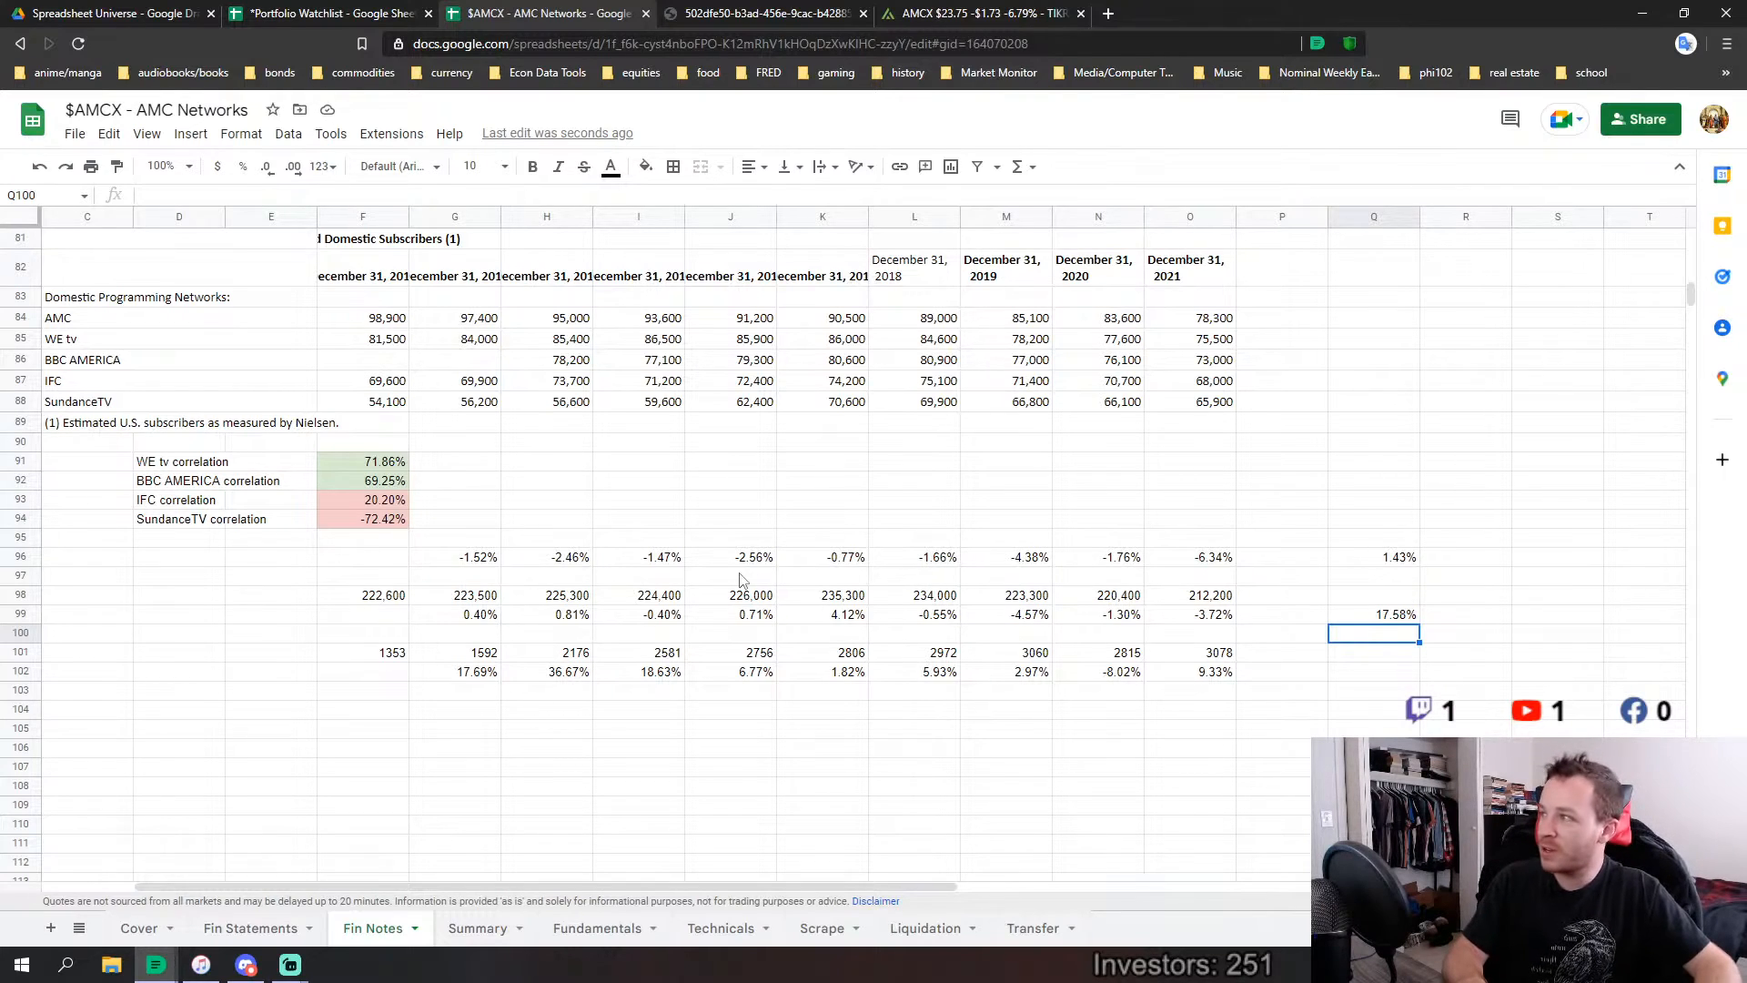
click(1413, 618)
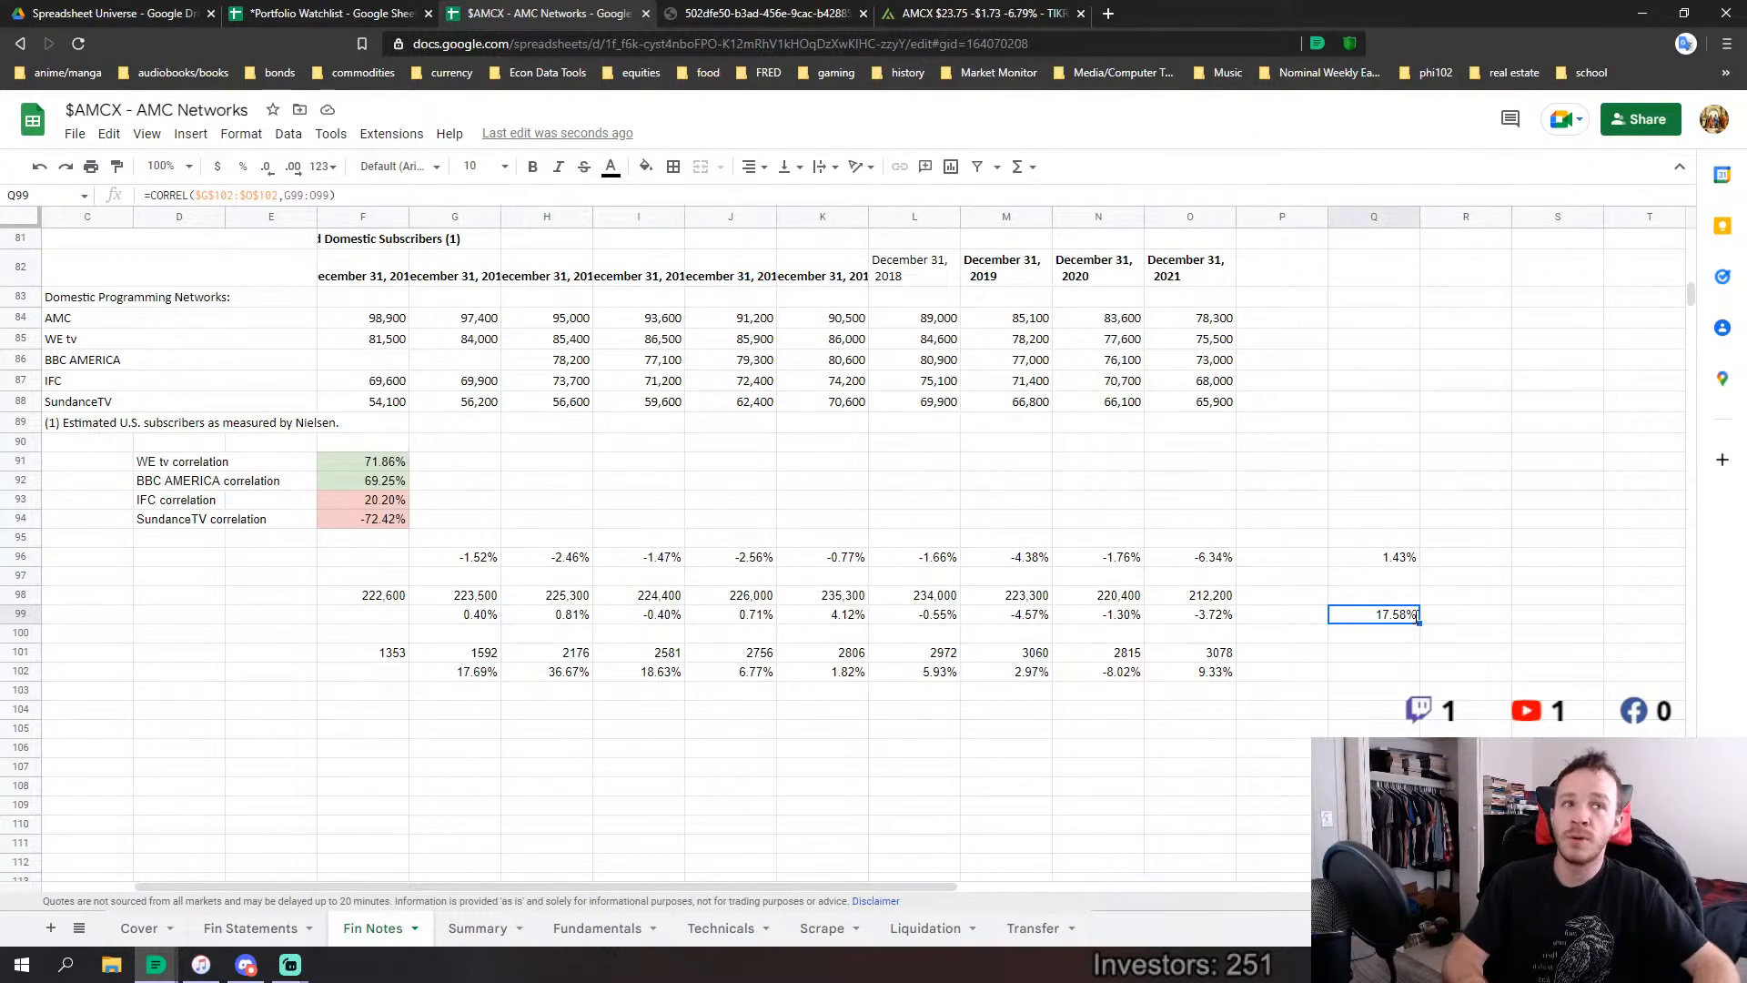
click(1405, 566)
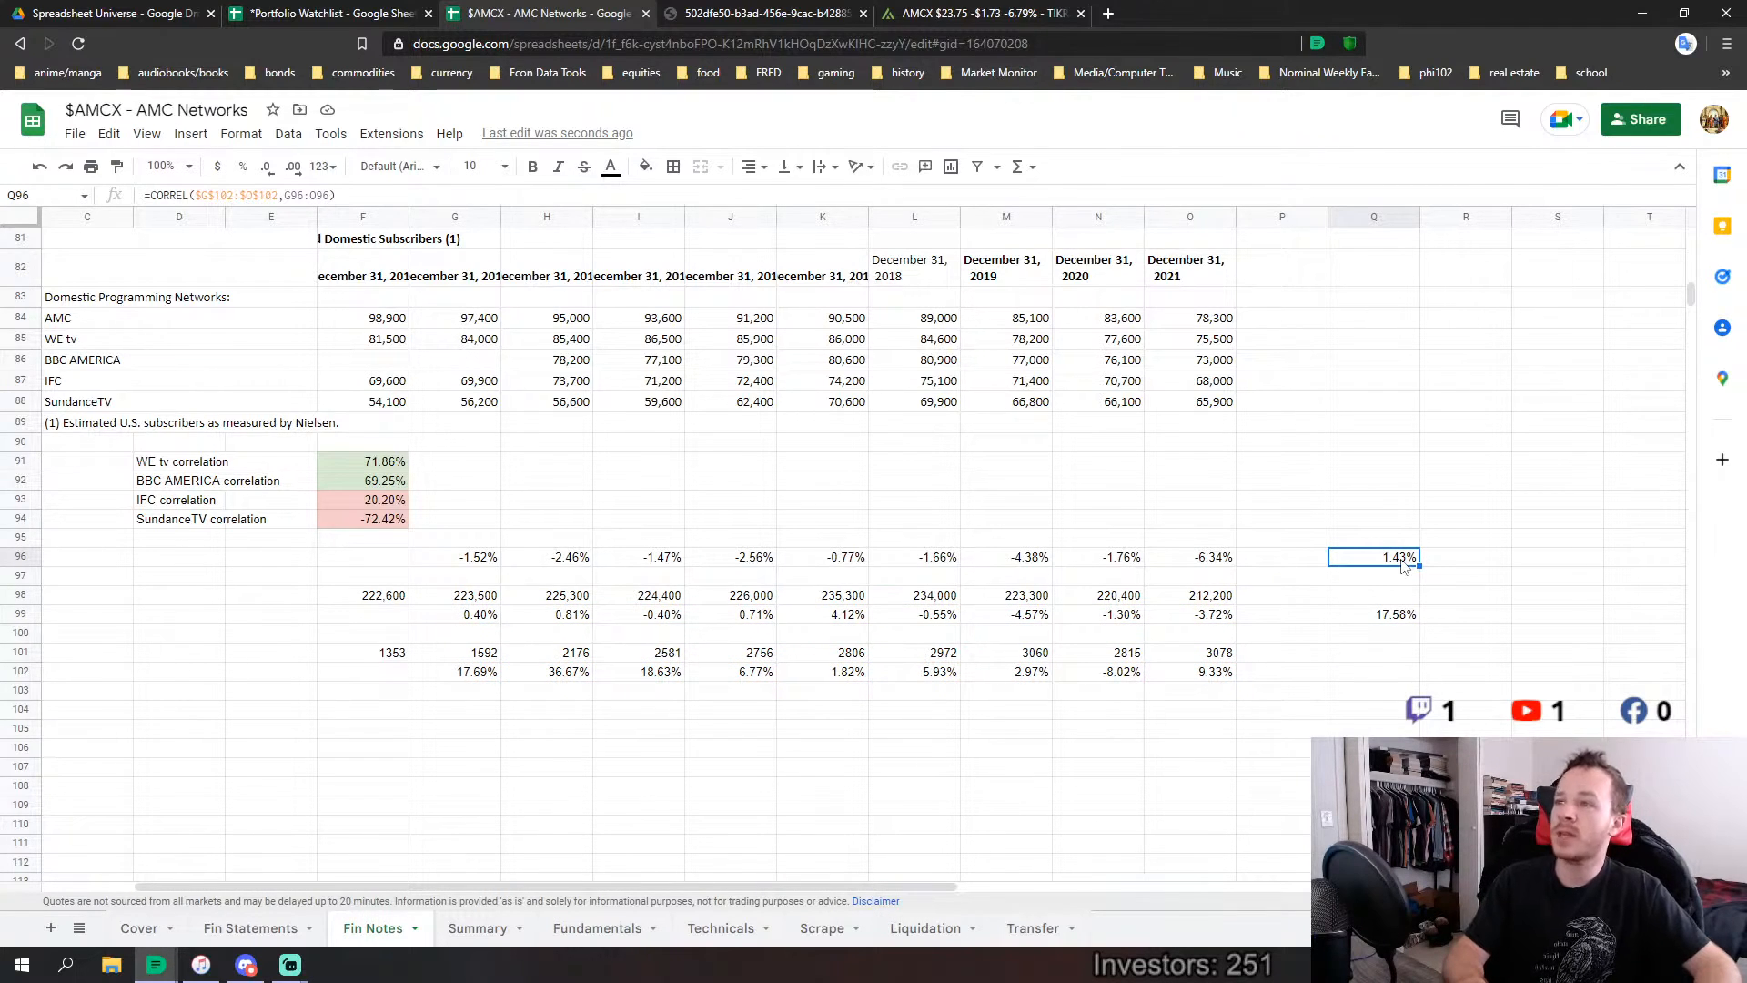
double_click(1401, 559)
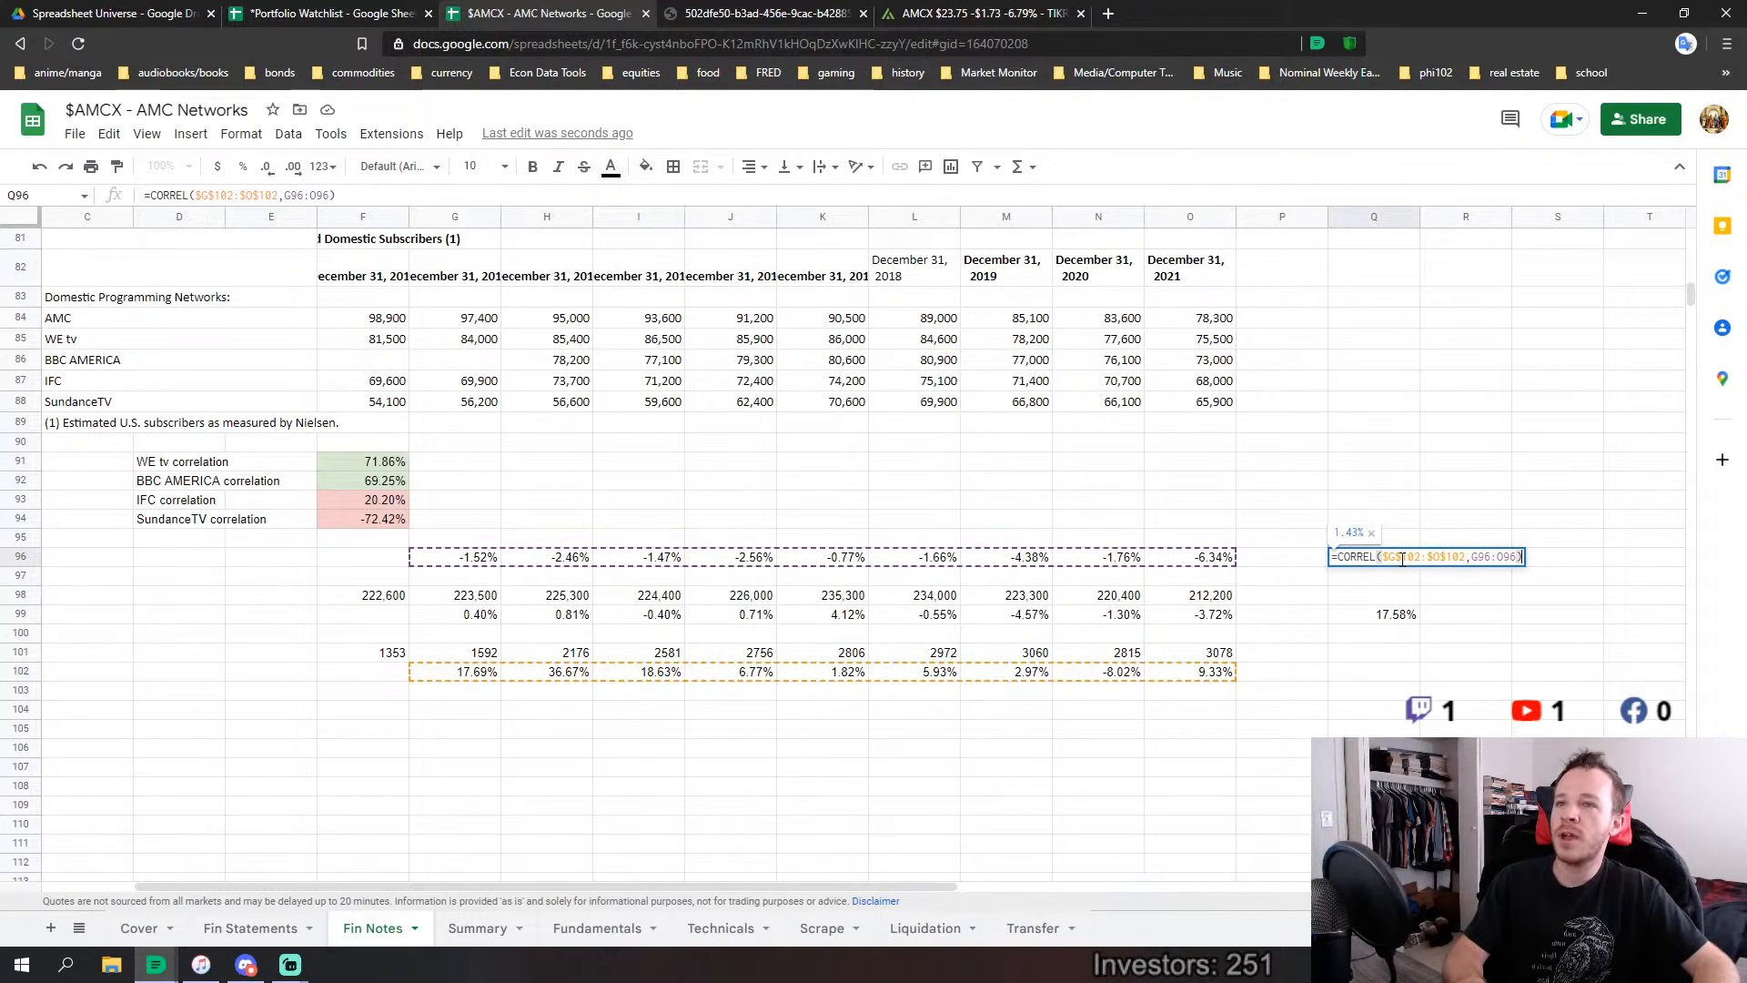
key(Escape)
Check the AMC yearly growth formulas in O96 and G96 against the combined subscriber totals in row 98.
click(1217, 558)
double_click(1217, 560)
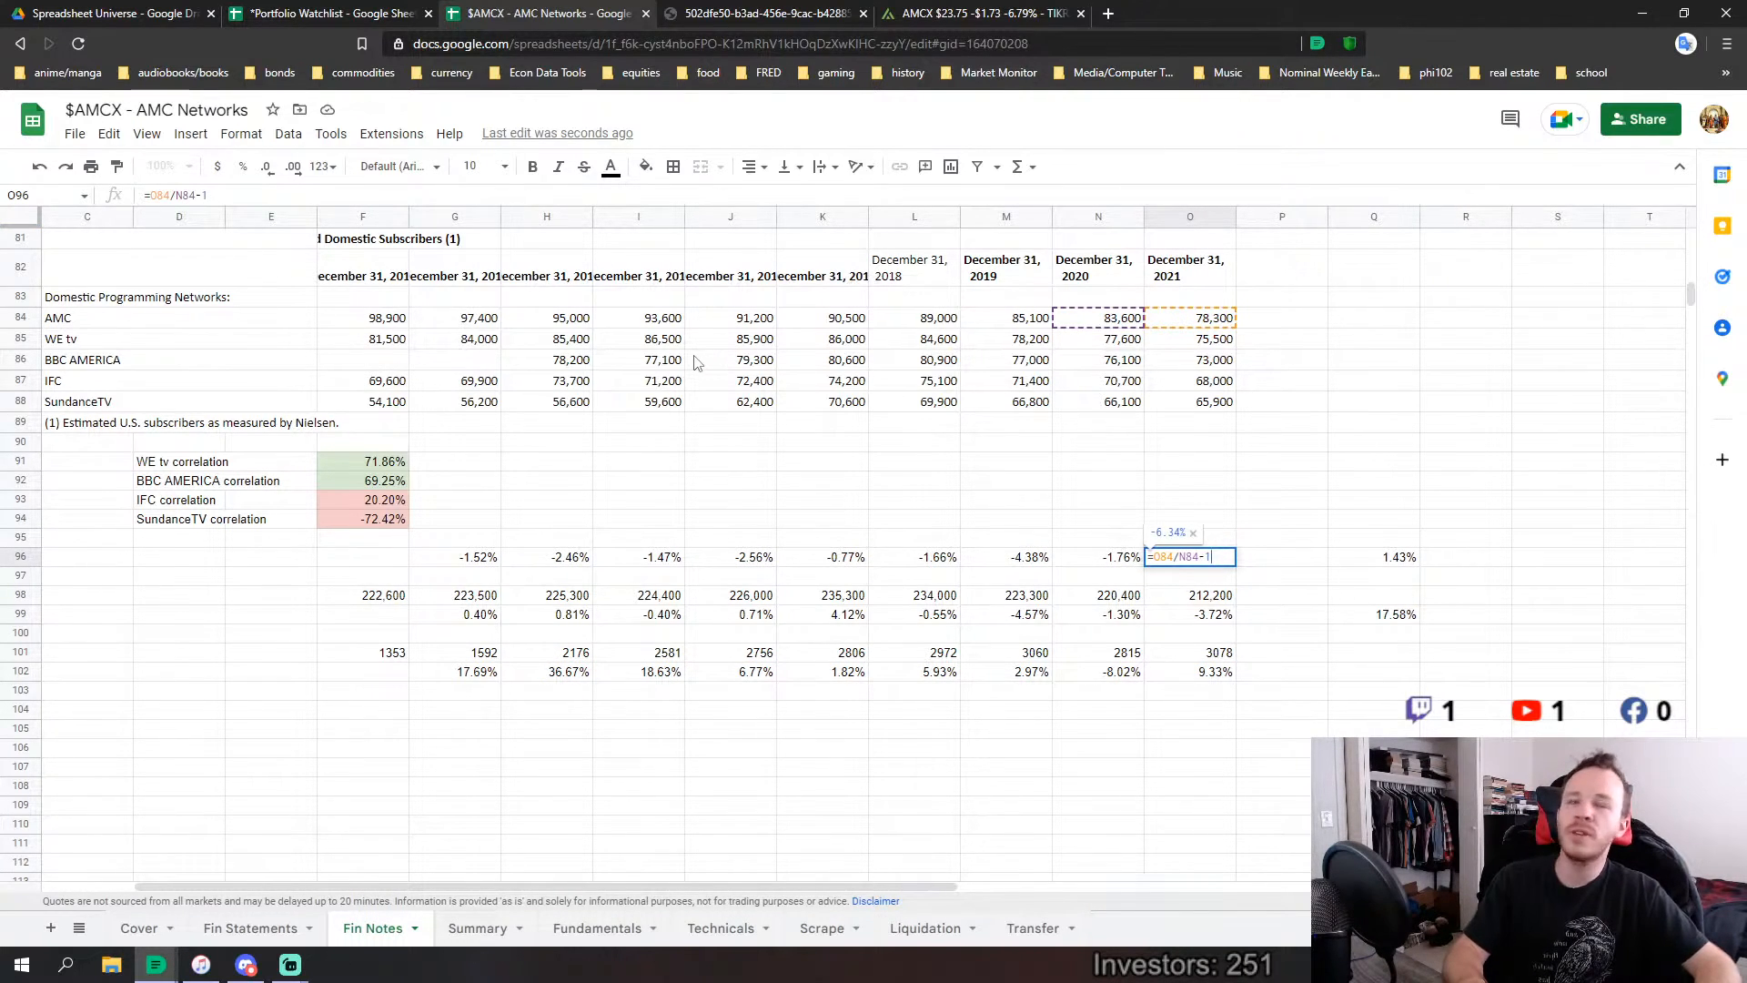
key(Return)
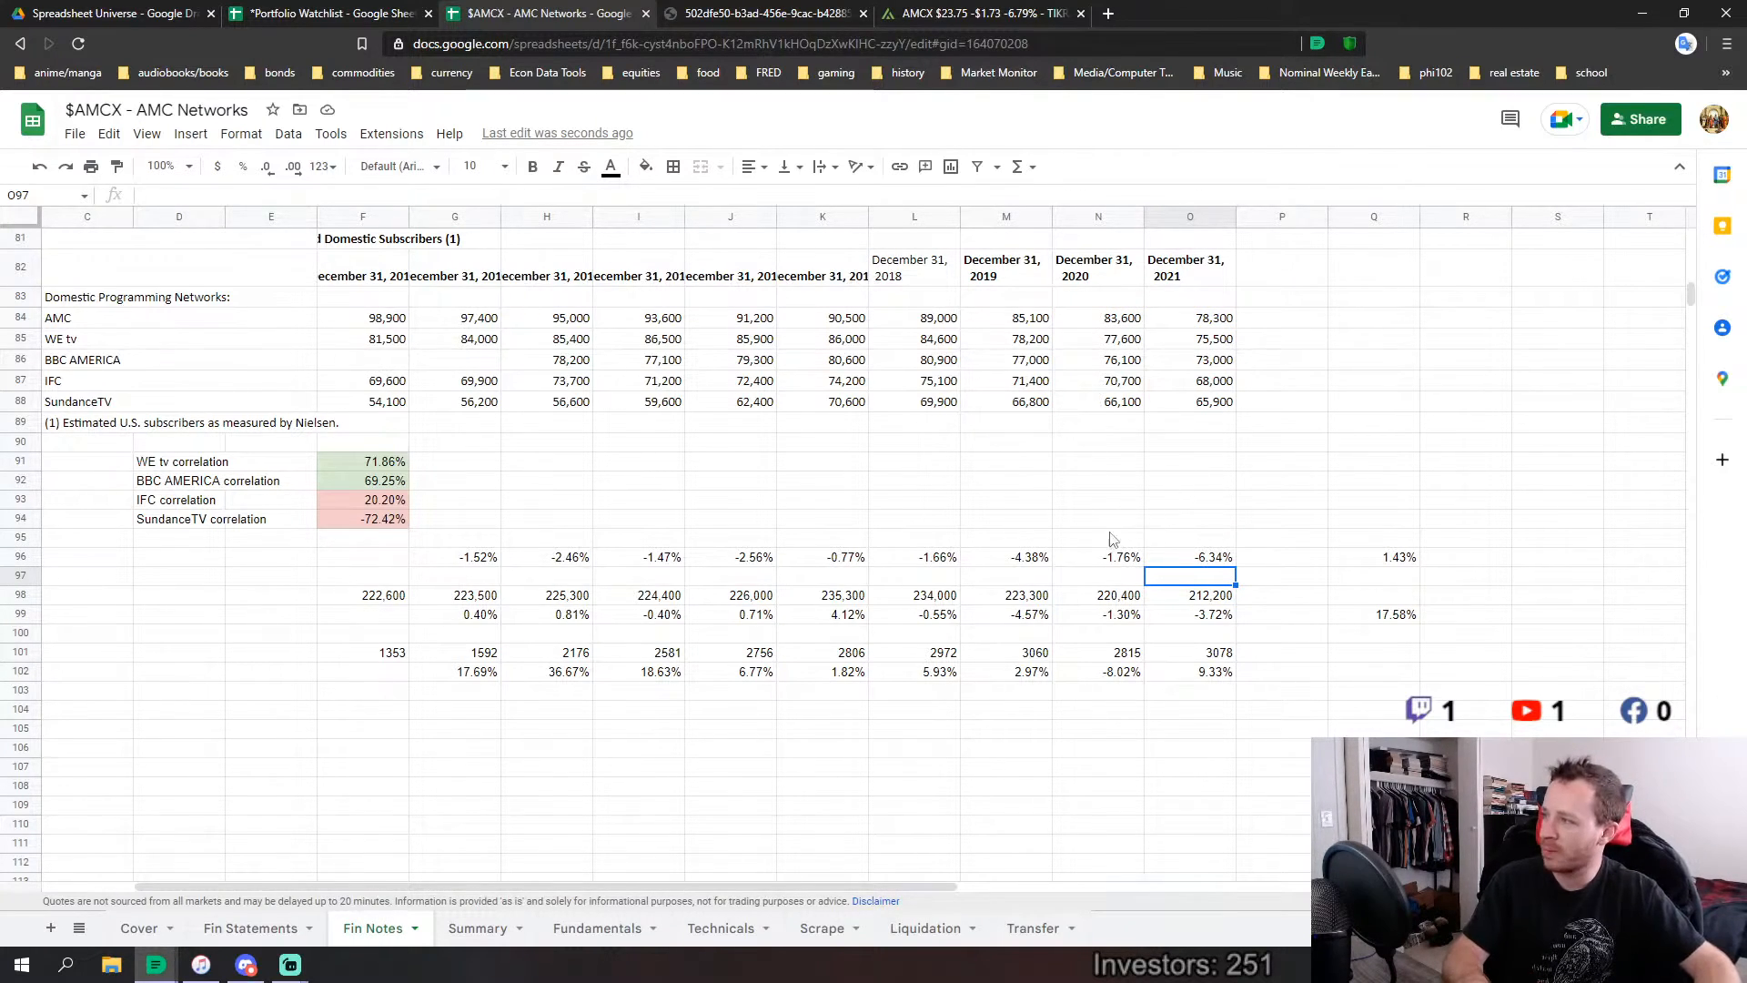
drag(394, 595, 1195, 605)
click(473, 576)
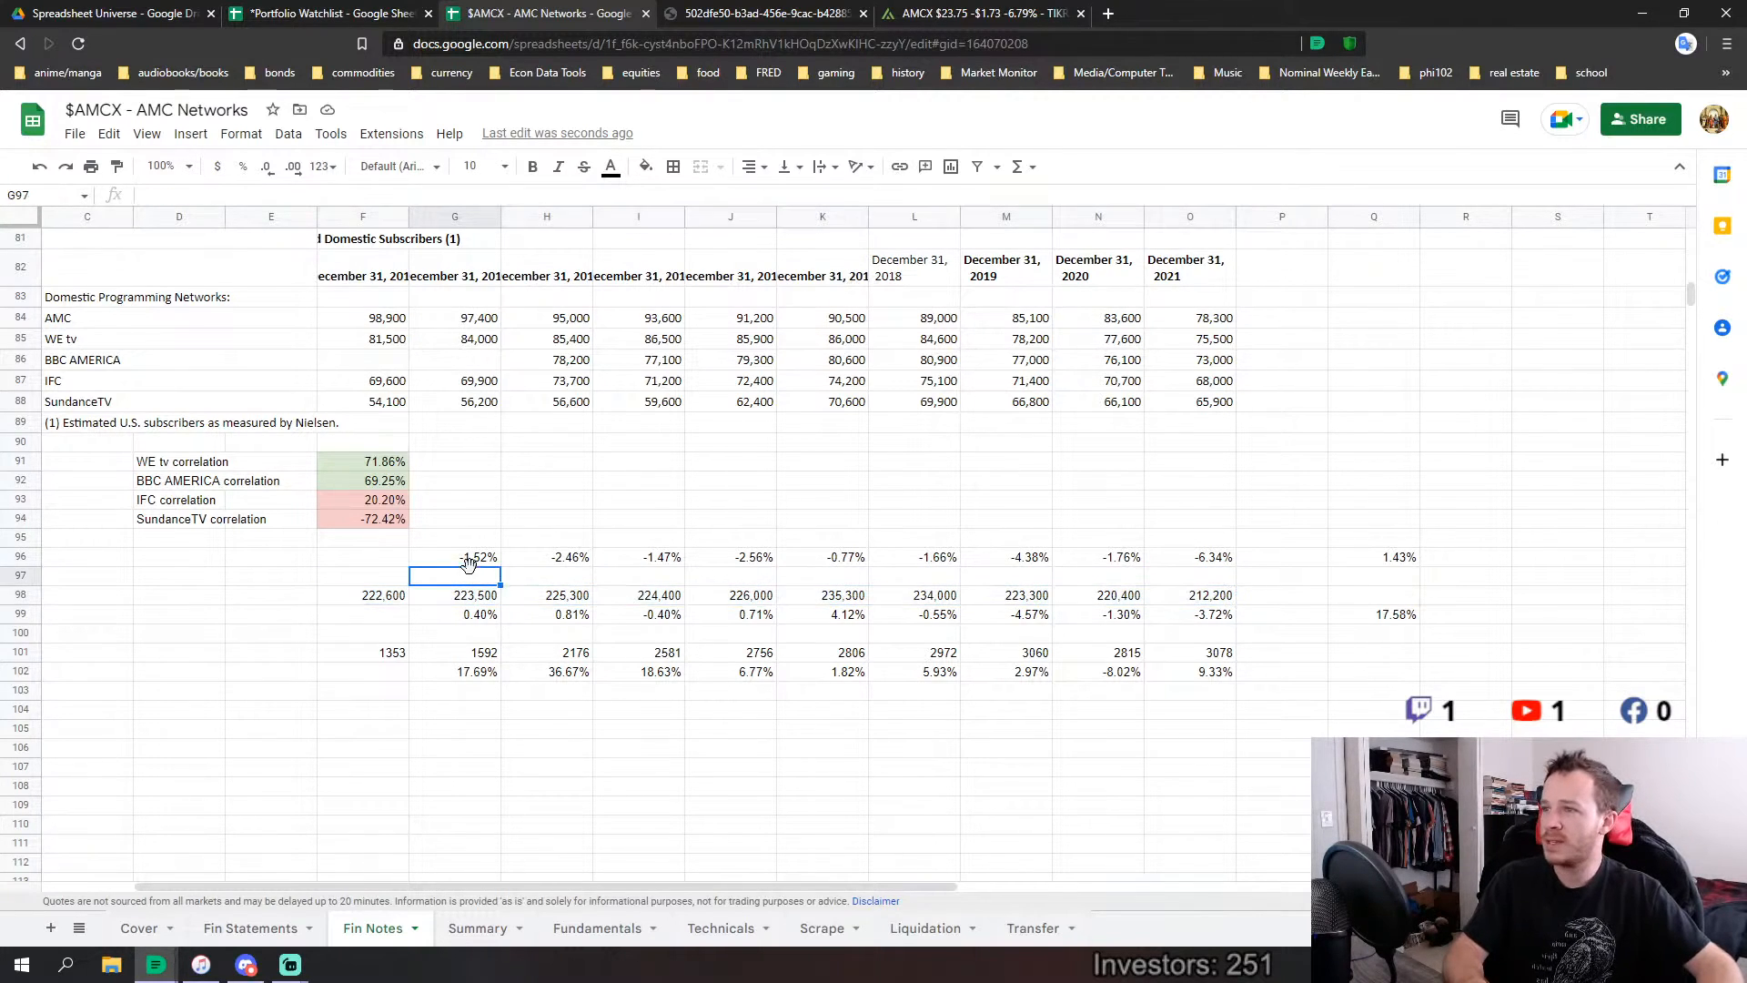
double_click(471, 559)
key(Return)
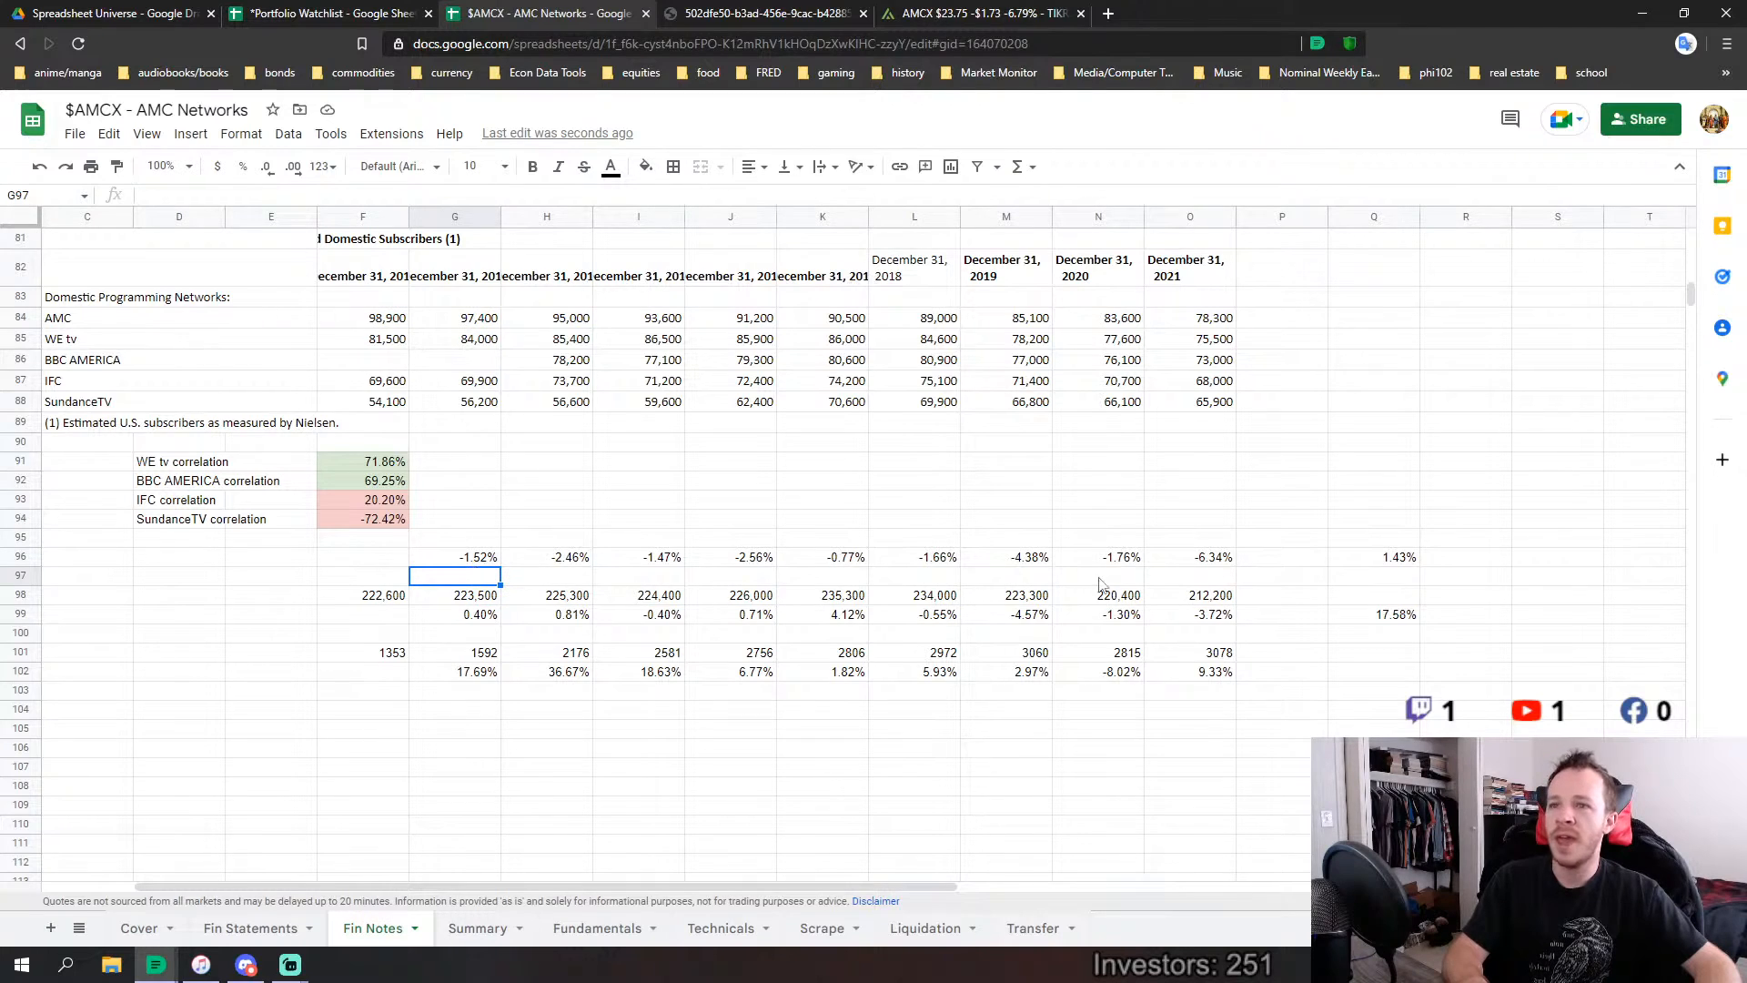
Compare the AMC-only correlation in Q96 with the combined-network correlation in Q99, rechecking both formulas.
click(1401, 558)
double_click(1401, 559)
key(Return)
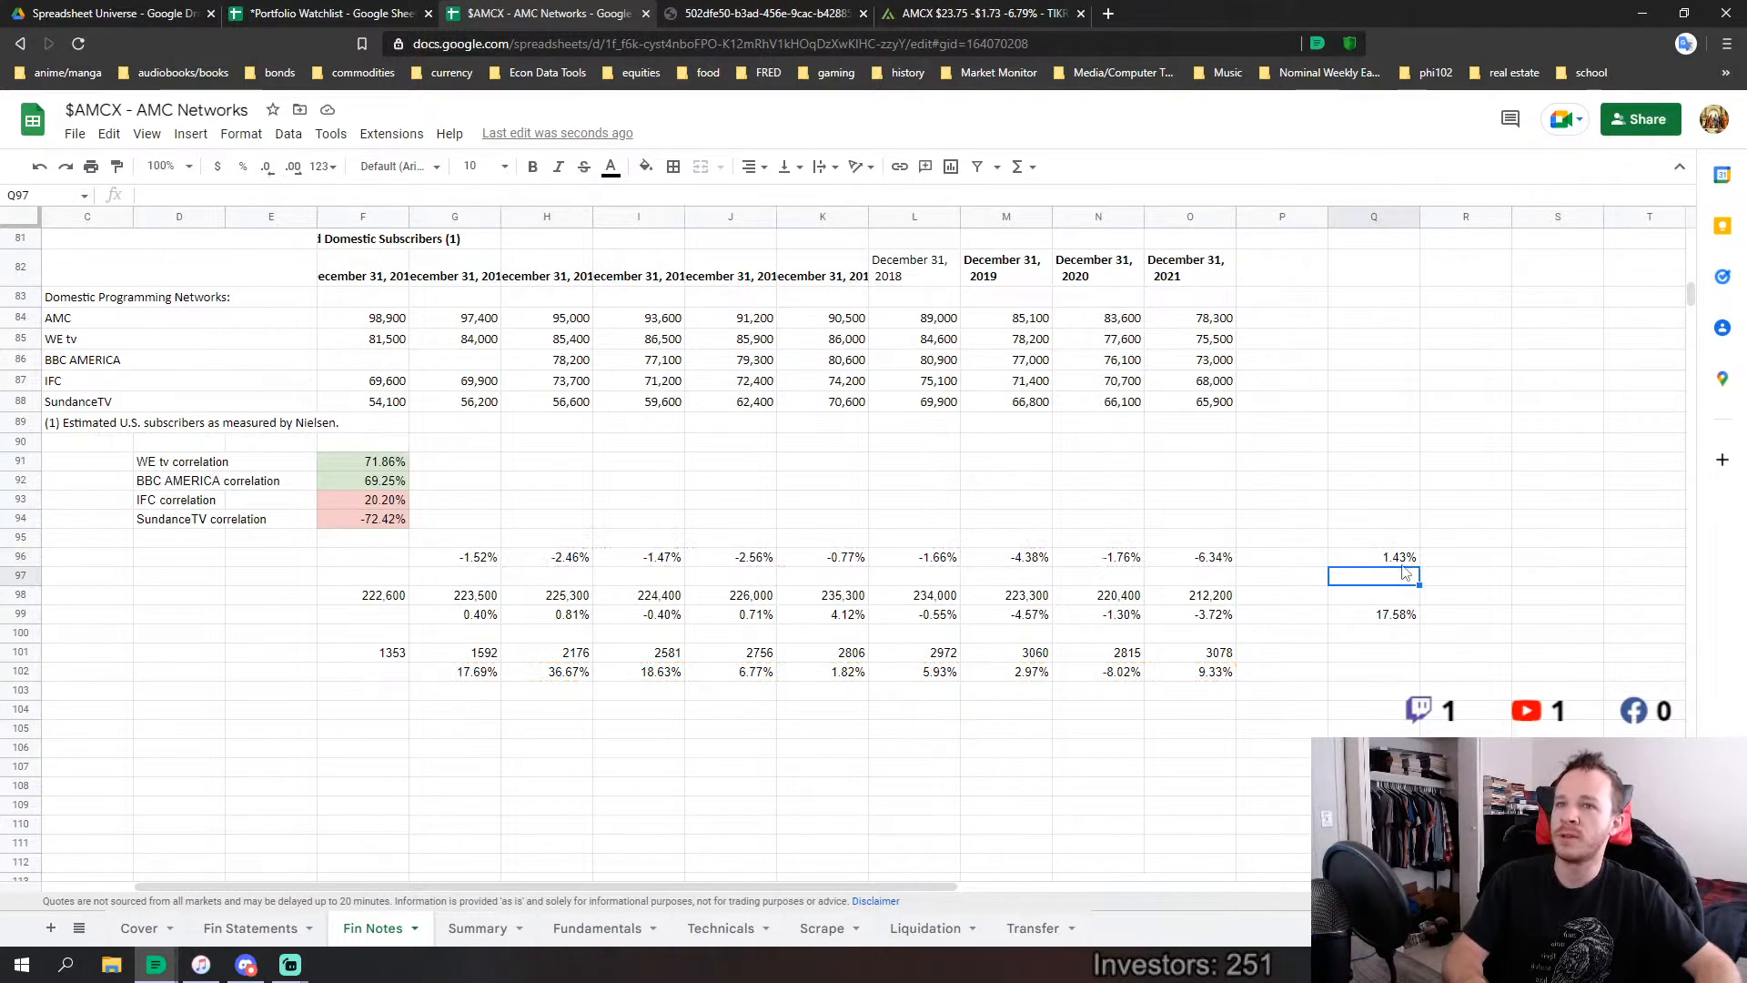
click(1392, 563)
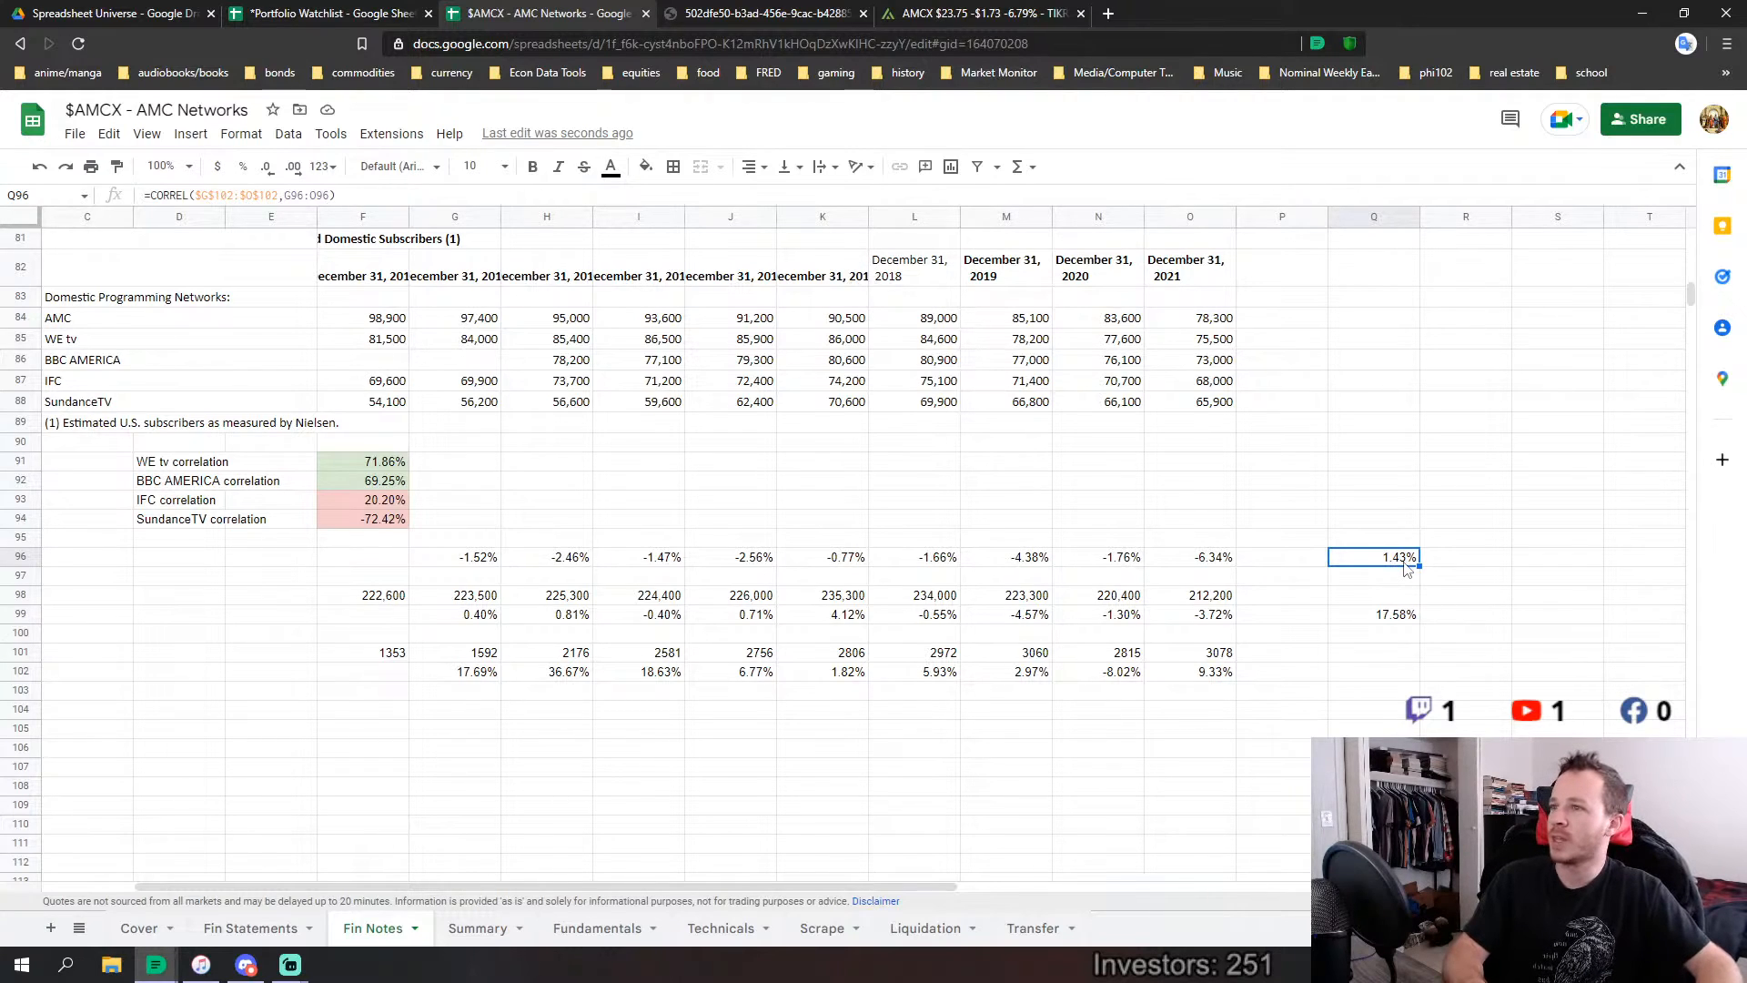
click(1410, 616)
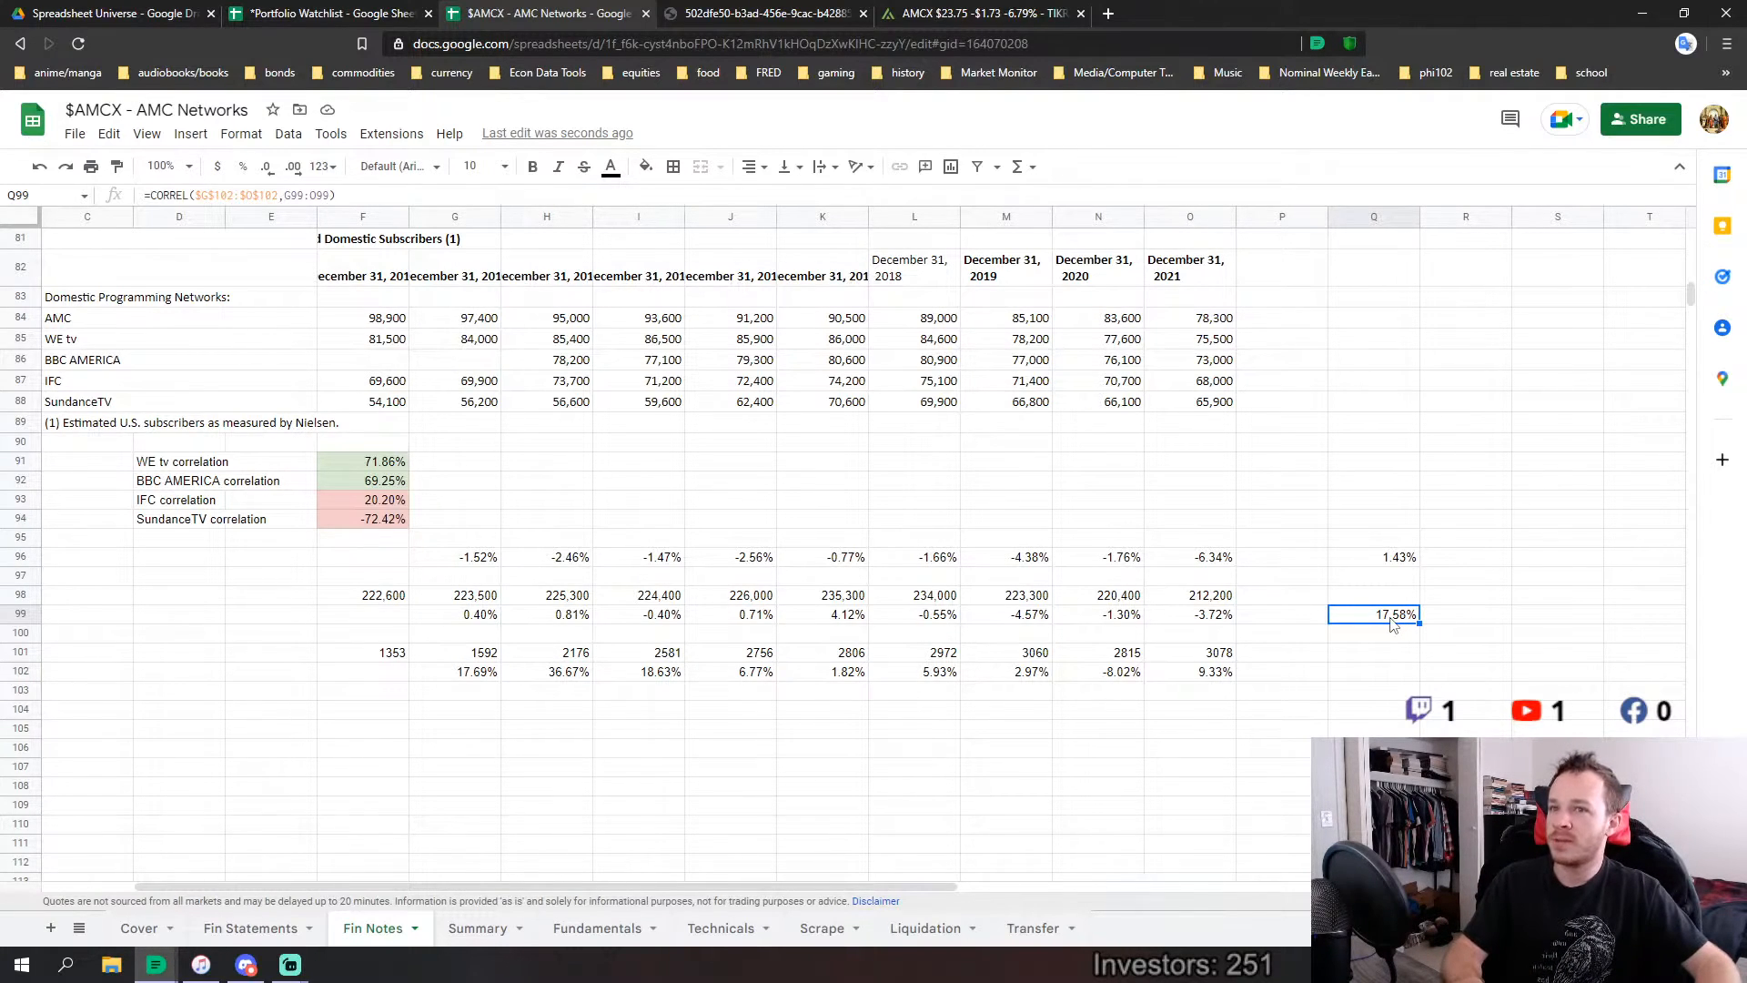
double_click(1391, 623)
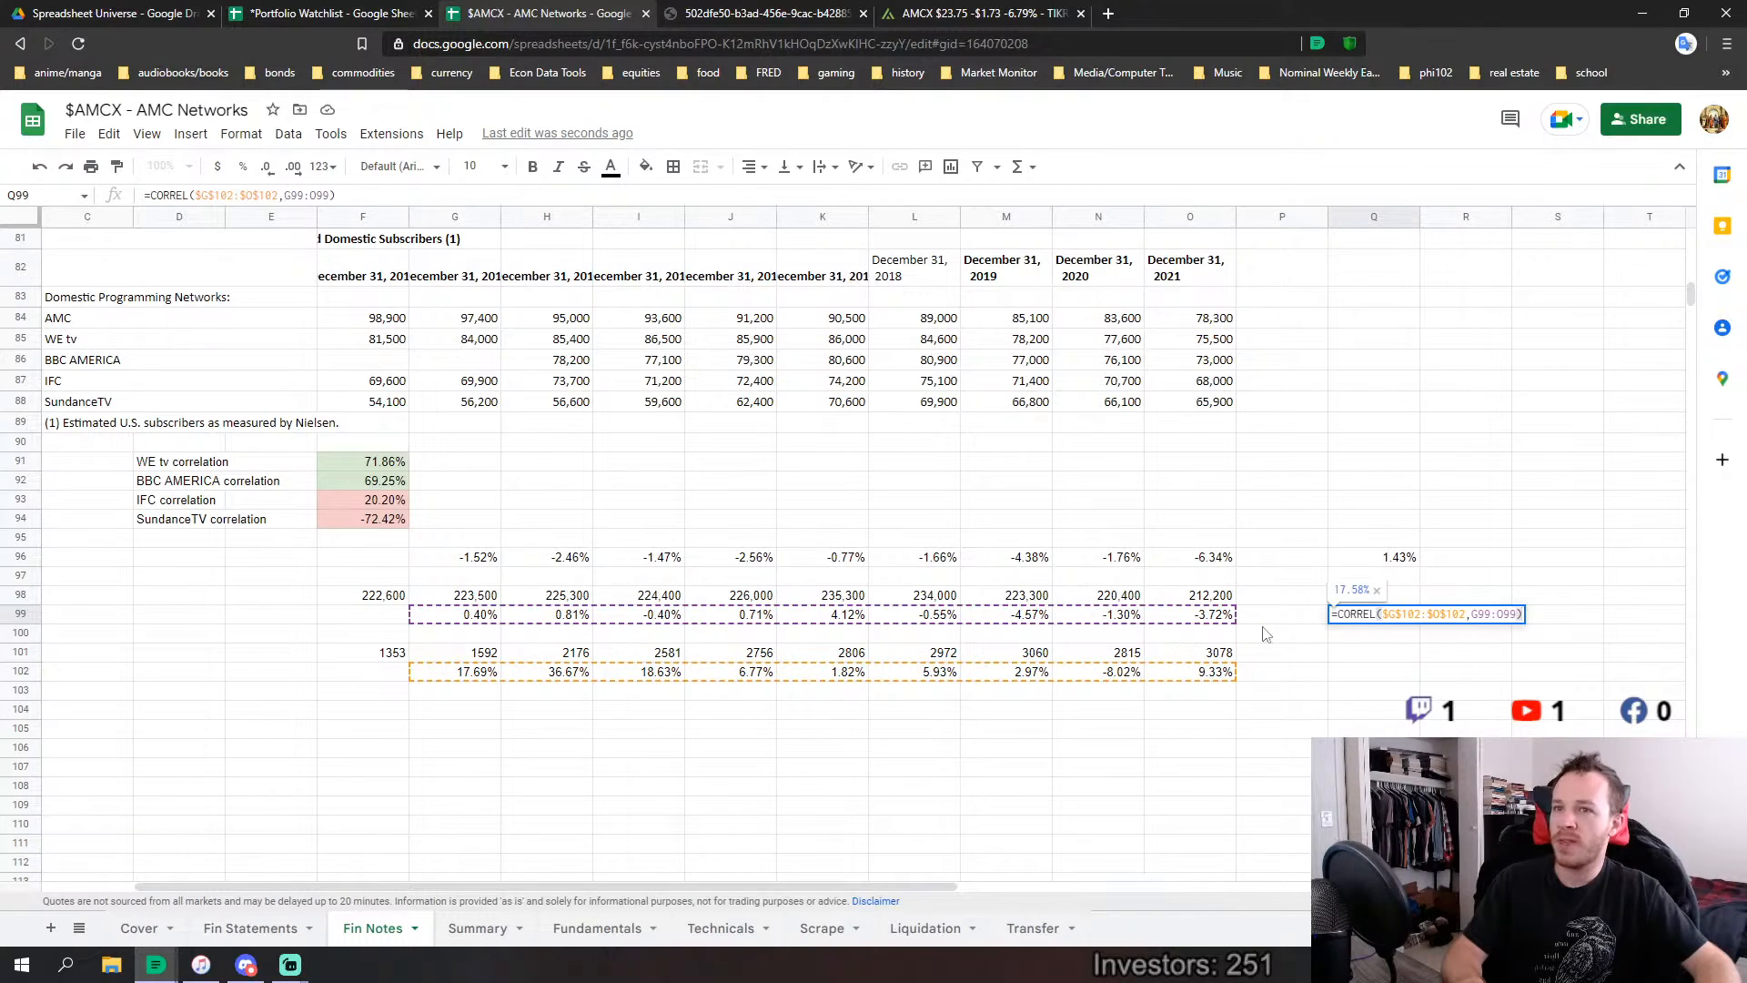
key(Return)
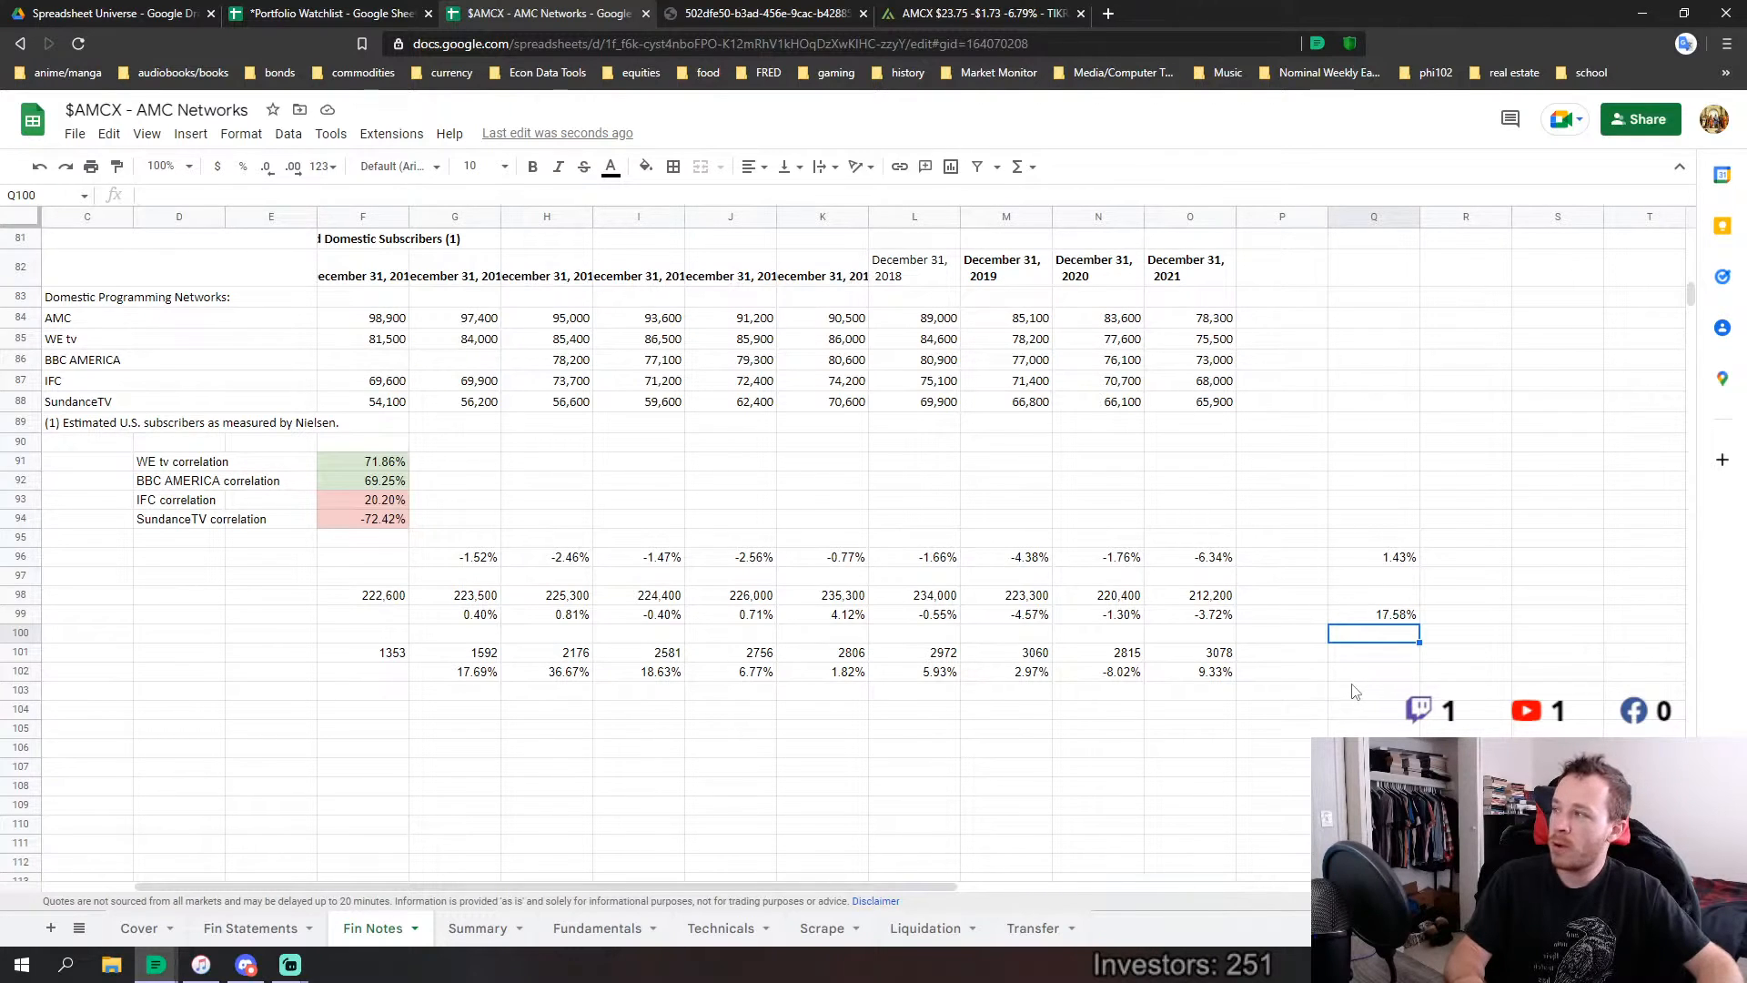
Review the revenue projections on the Fundamentals sheet, including the lowest and highest CAGR assumptions in C32 and C40.
click(596, 929)
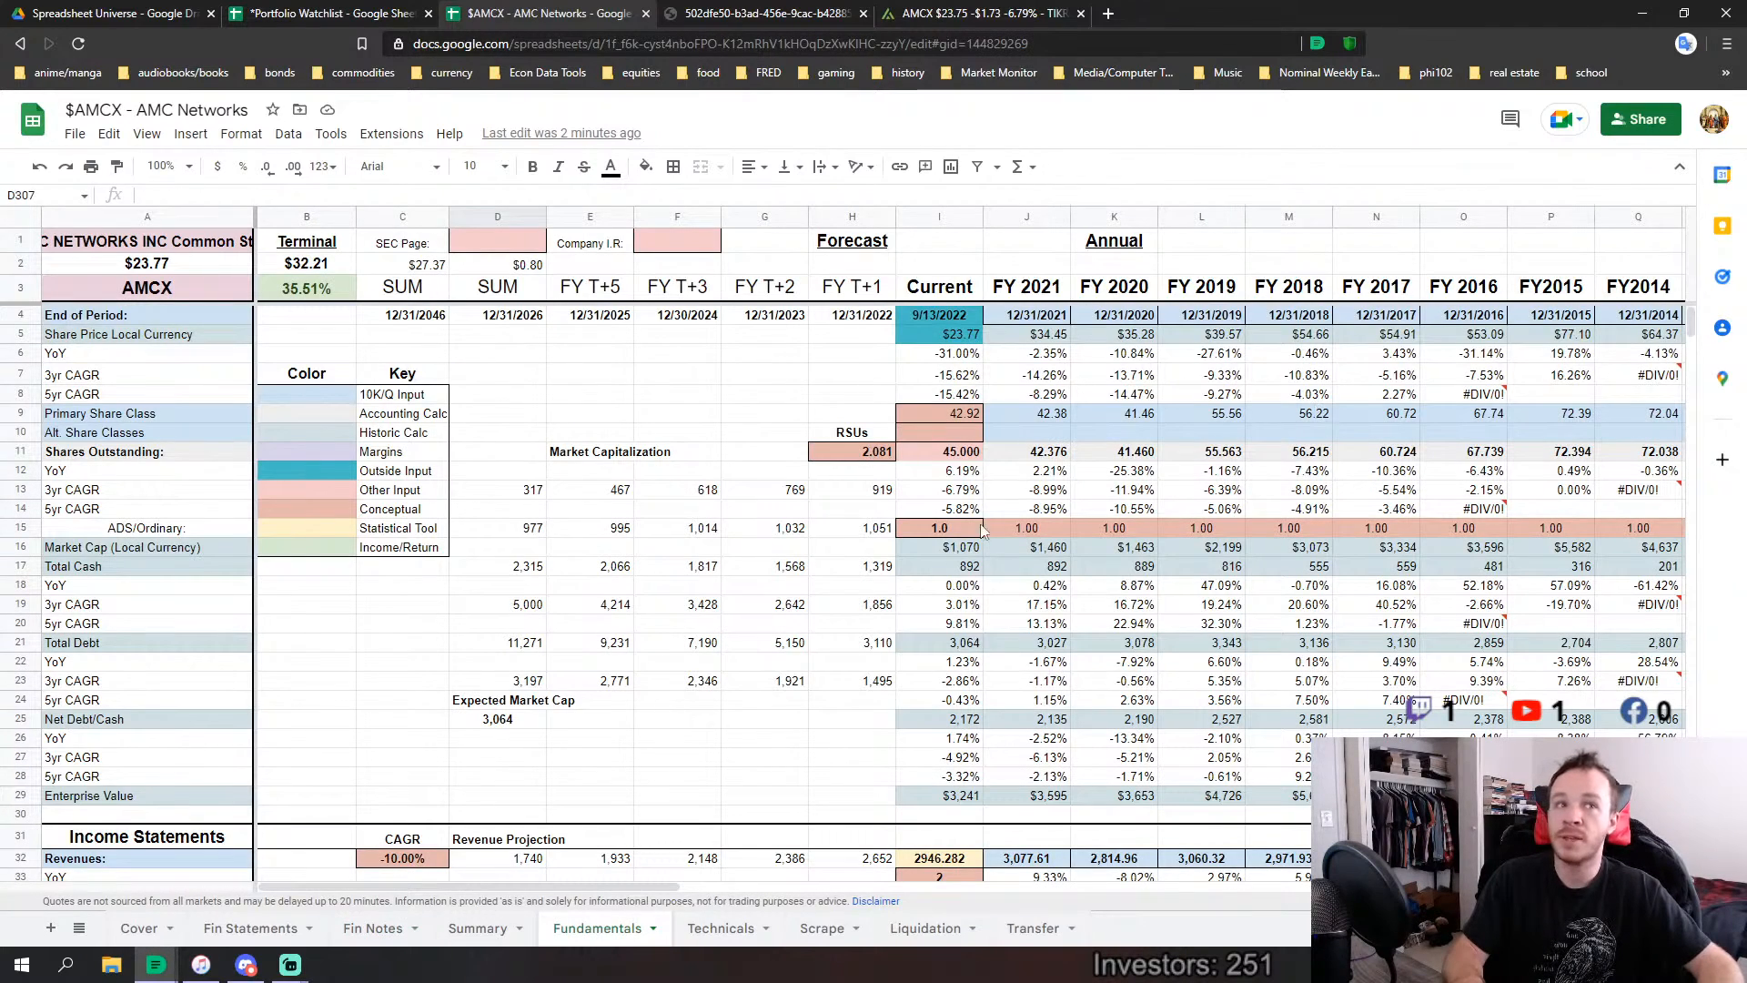
scroll(890, 560, down, 5)
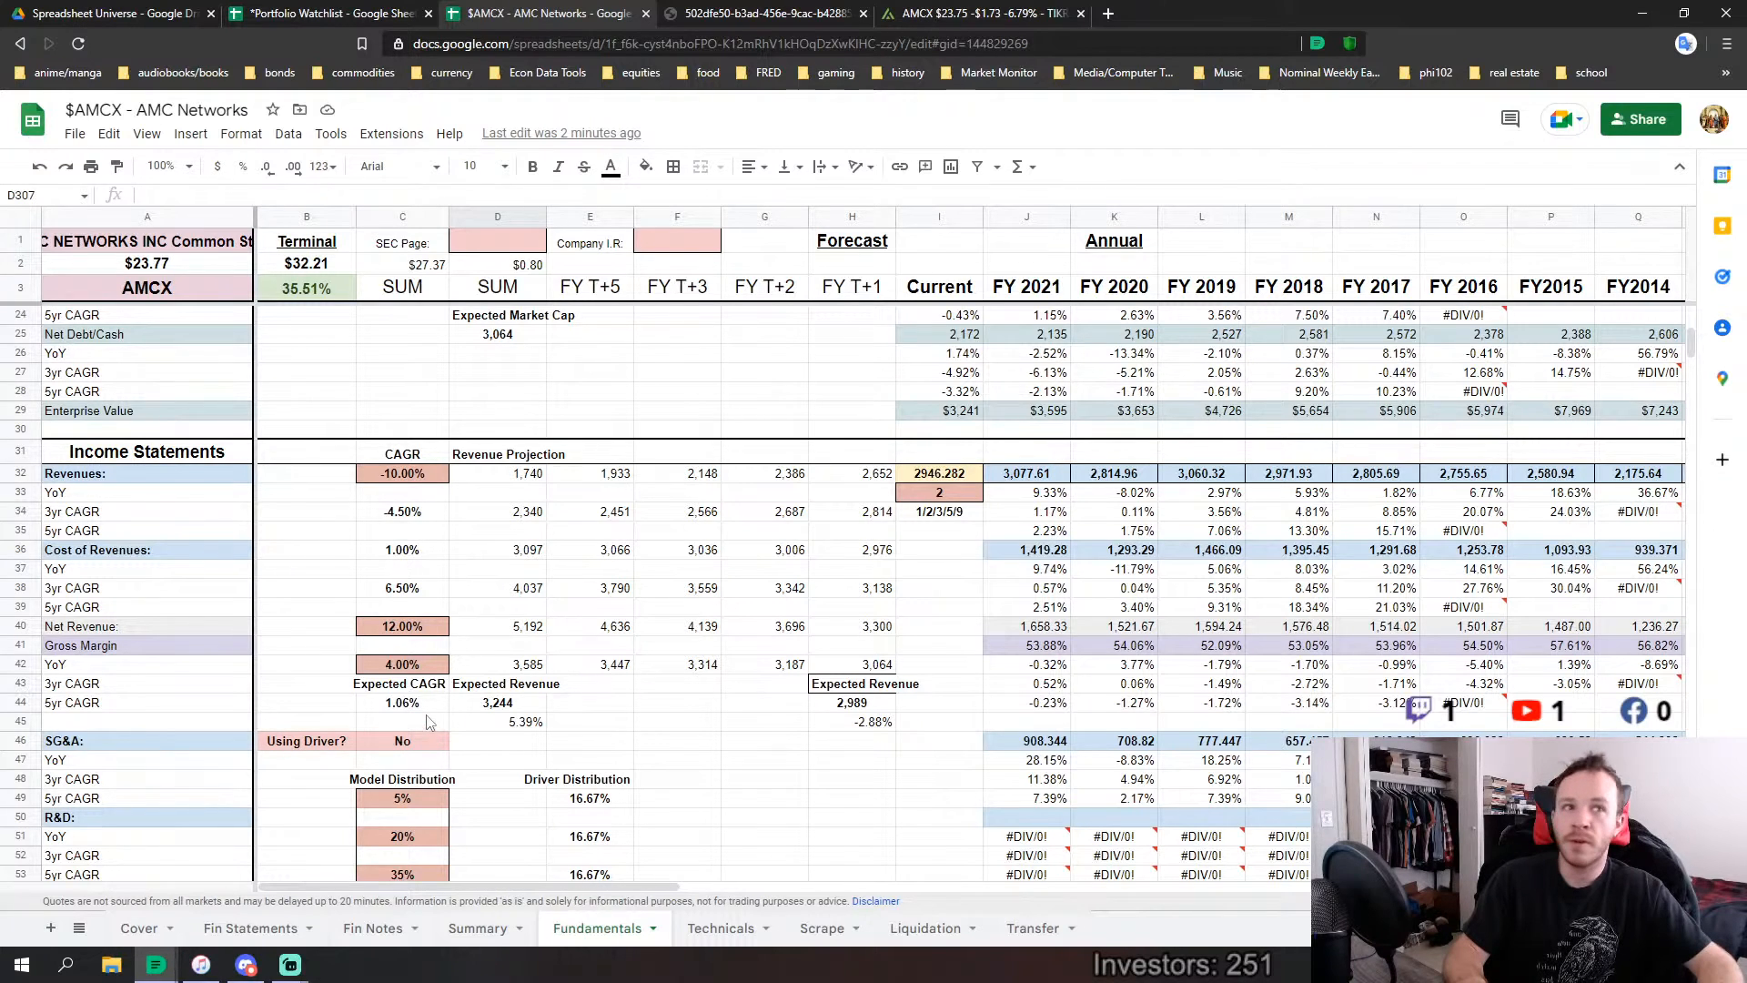
scroll(404, 714, down, 2)
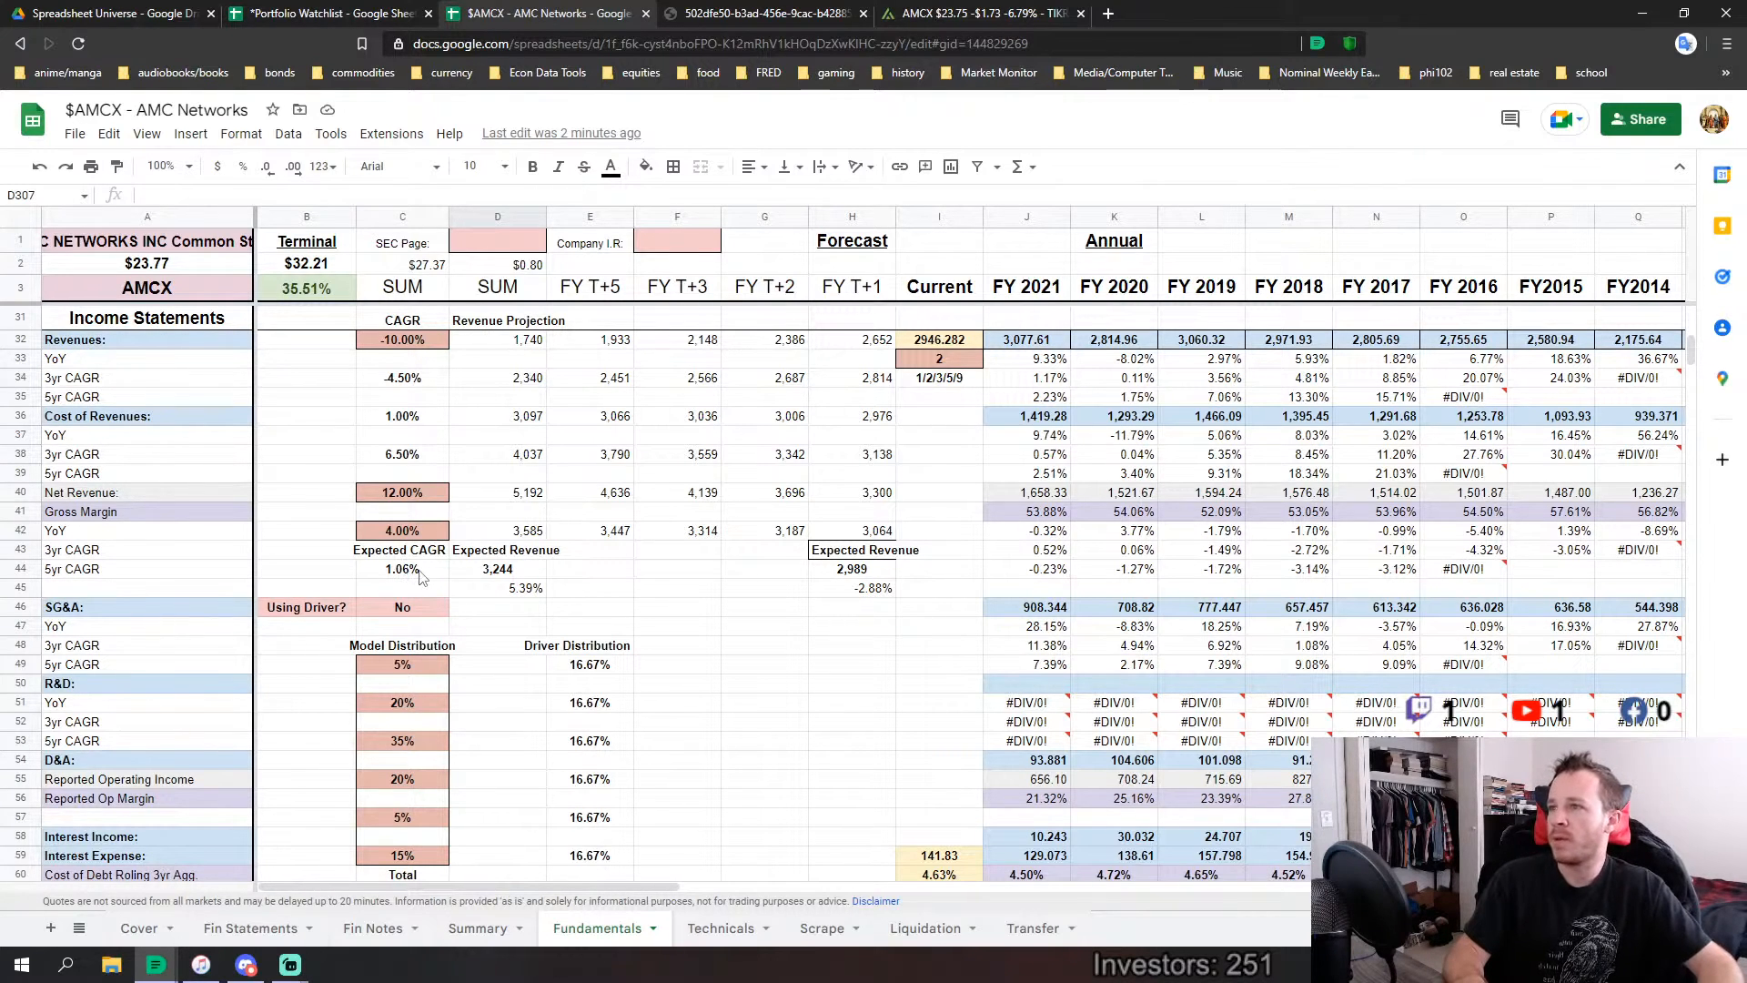
scroll(491, 577, up, 3)
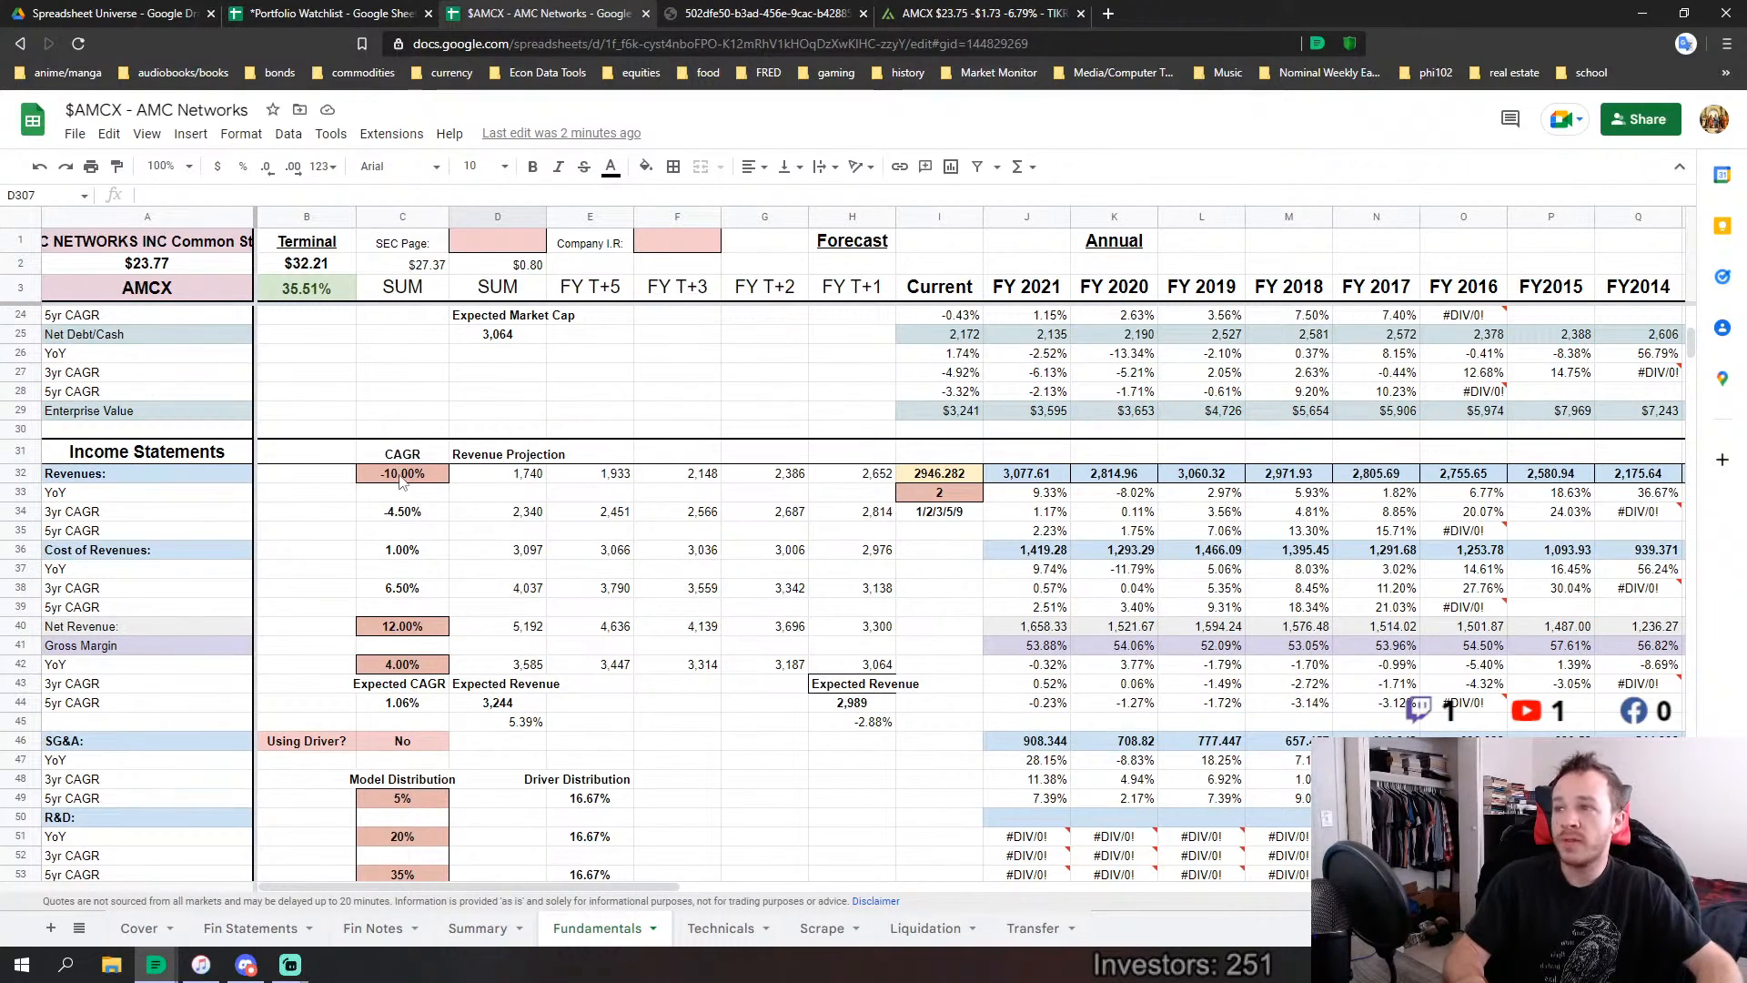
click(401, 475)
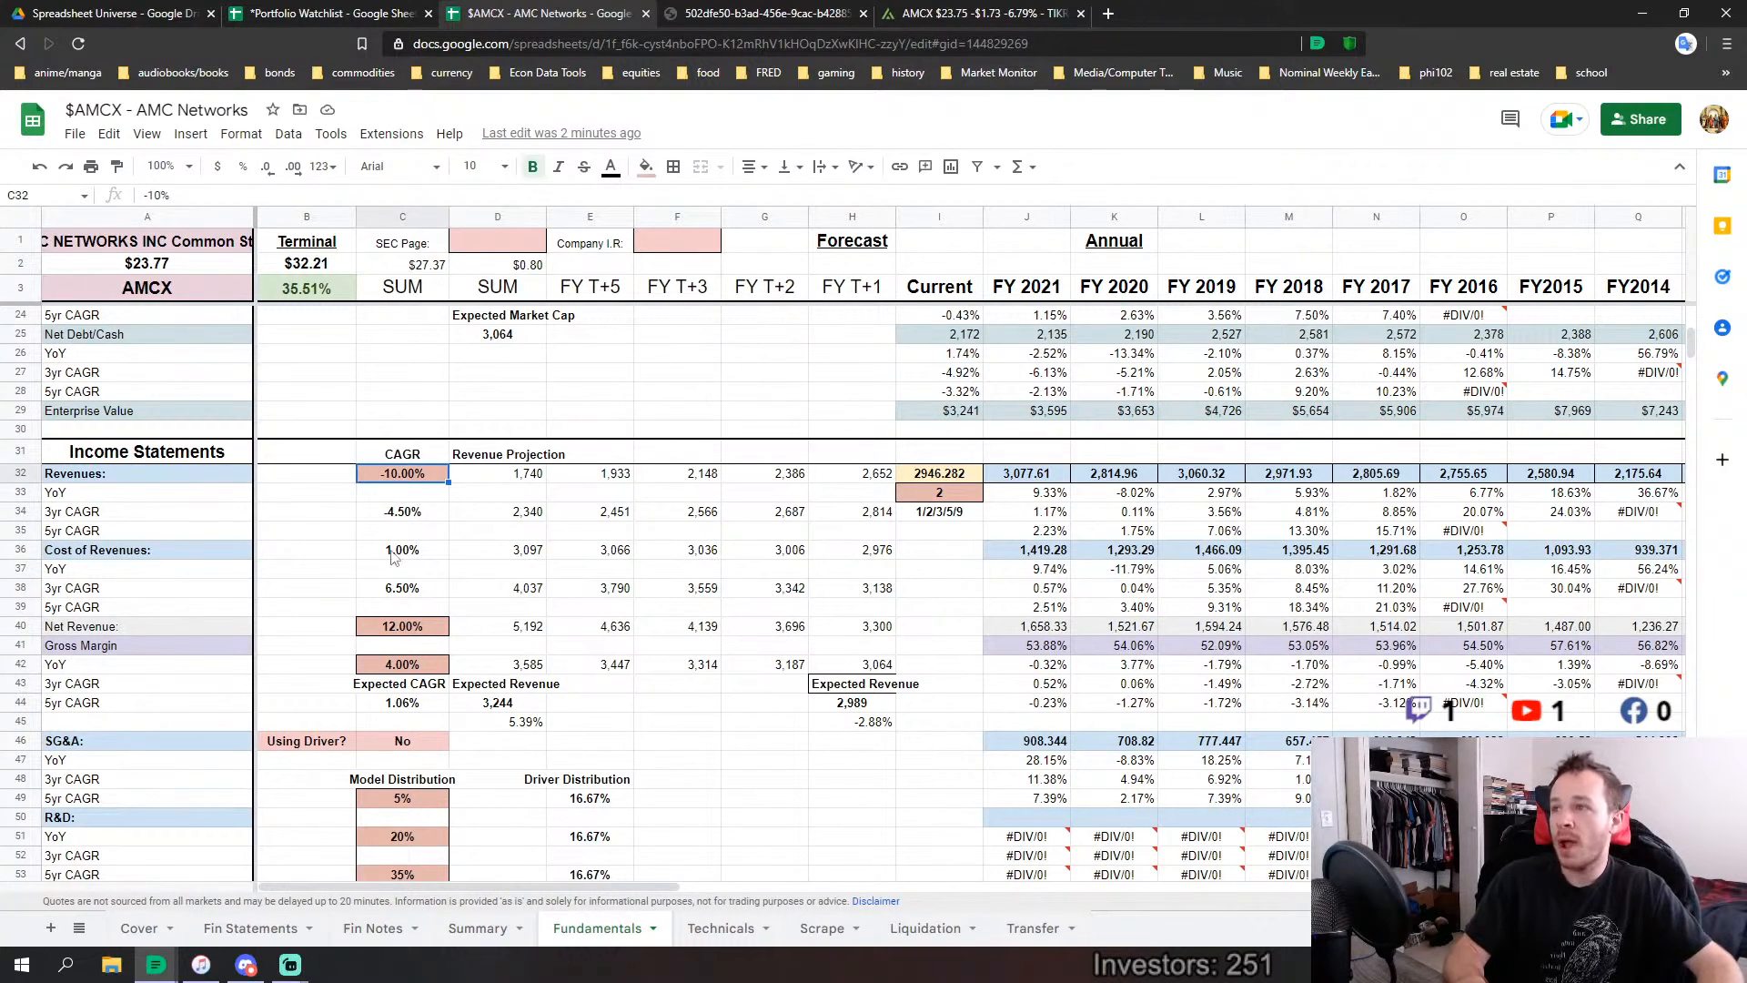
click(390, 628)
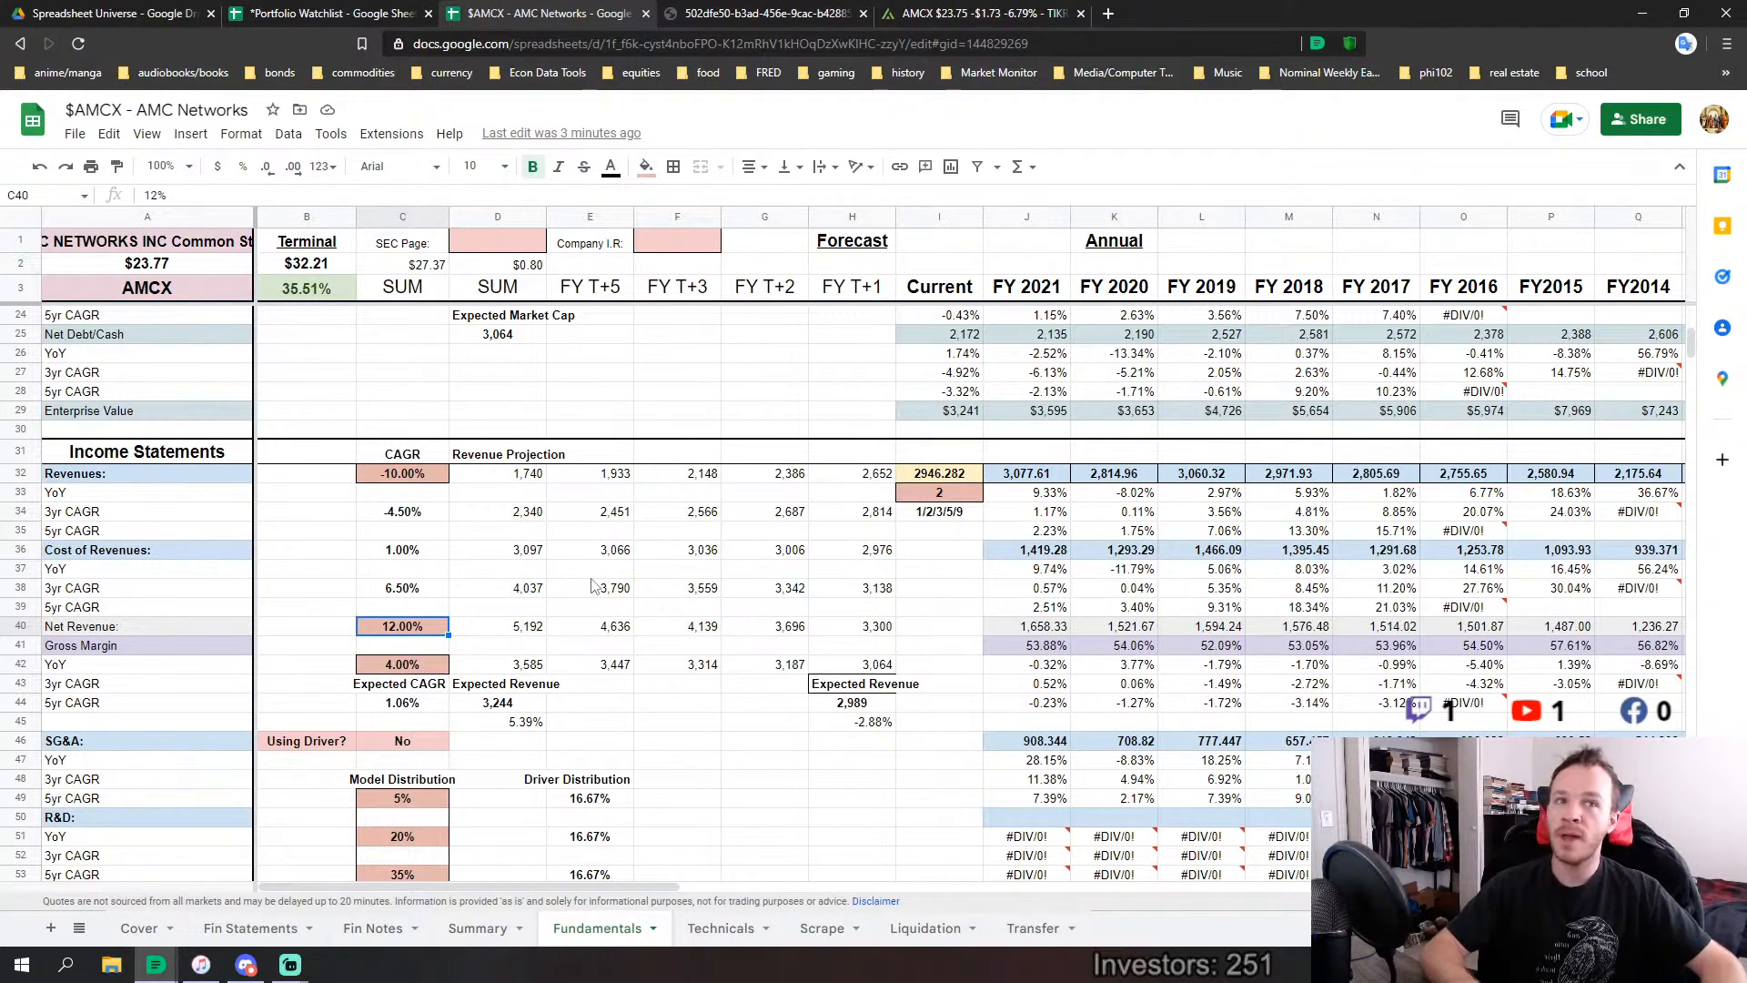
Consult the company information and analyst estimates on the Cover sheet, and return to the Fundamentals revenue projections.
scroll(592, 585, down, 2)
scroll(527, 678, up, 2)
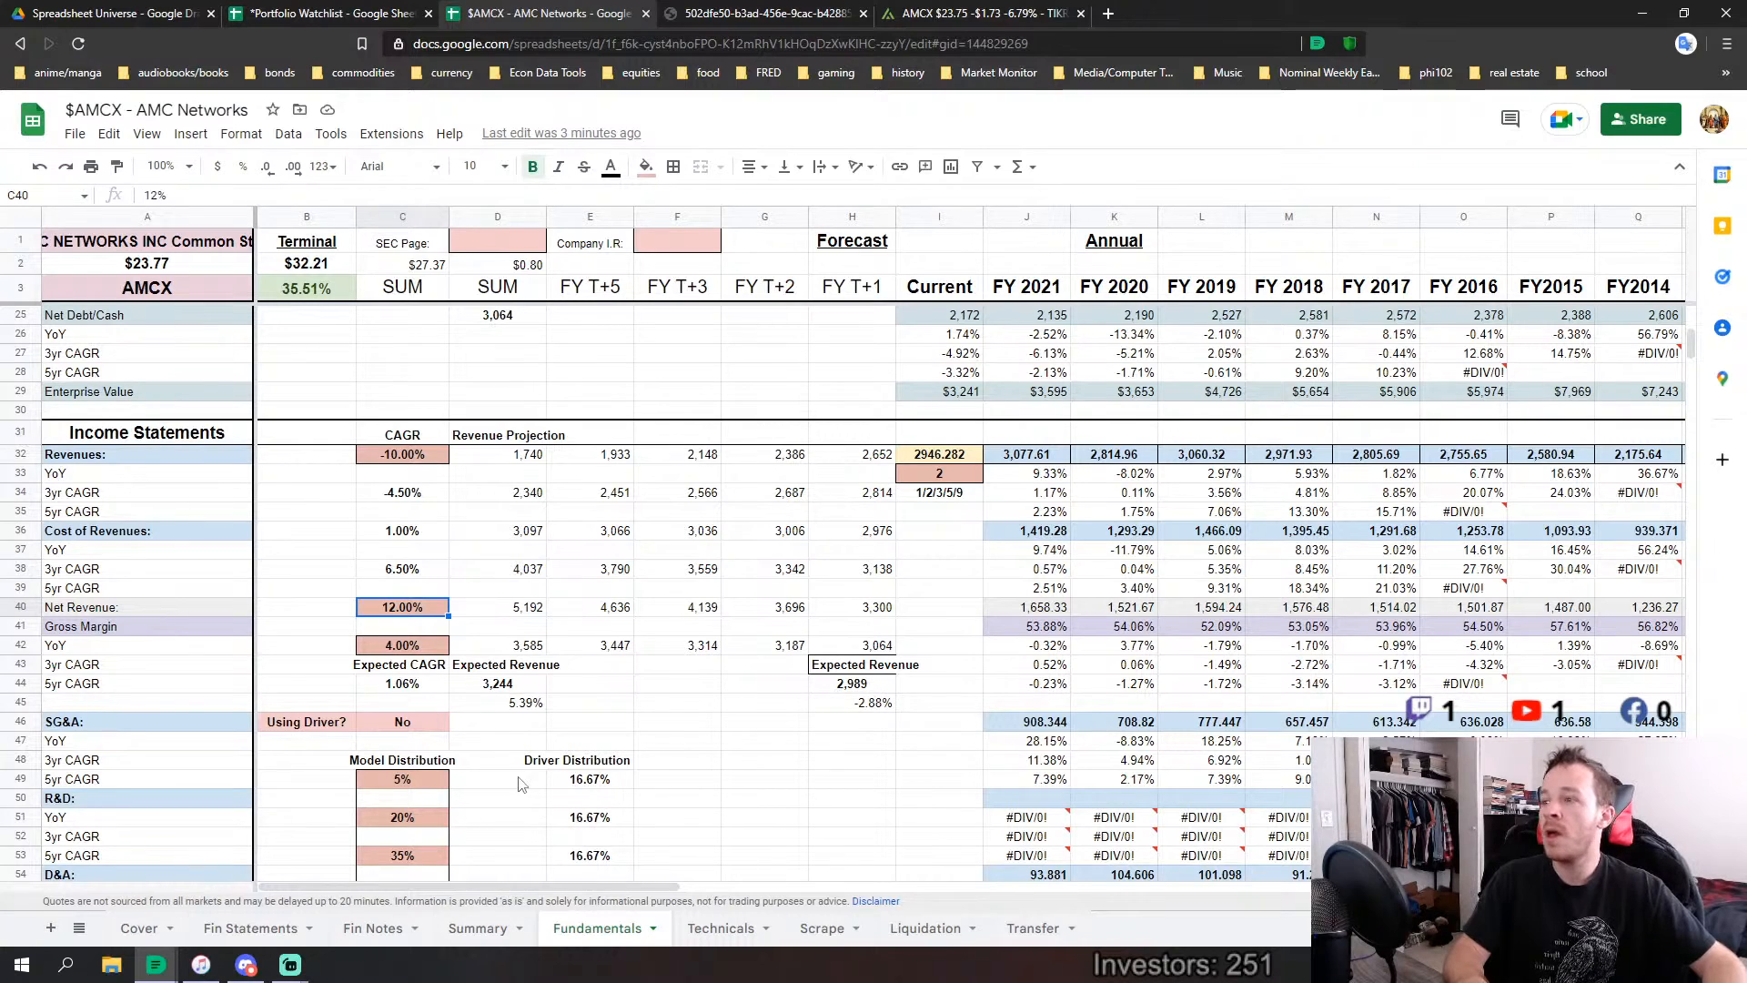
click(148, 929)
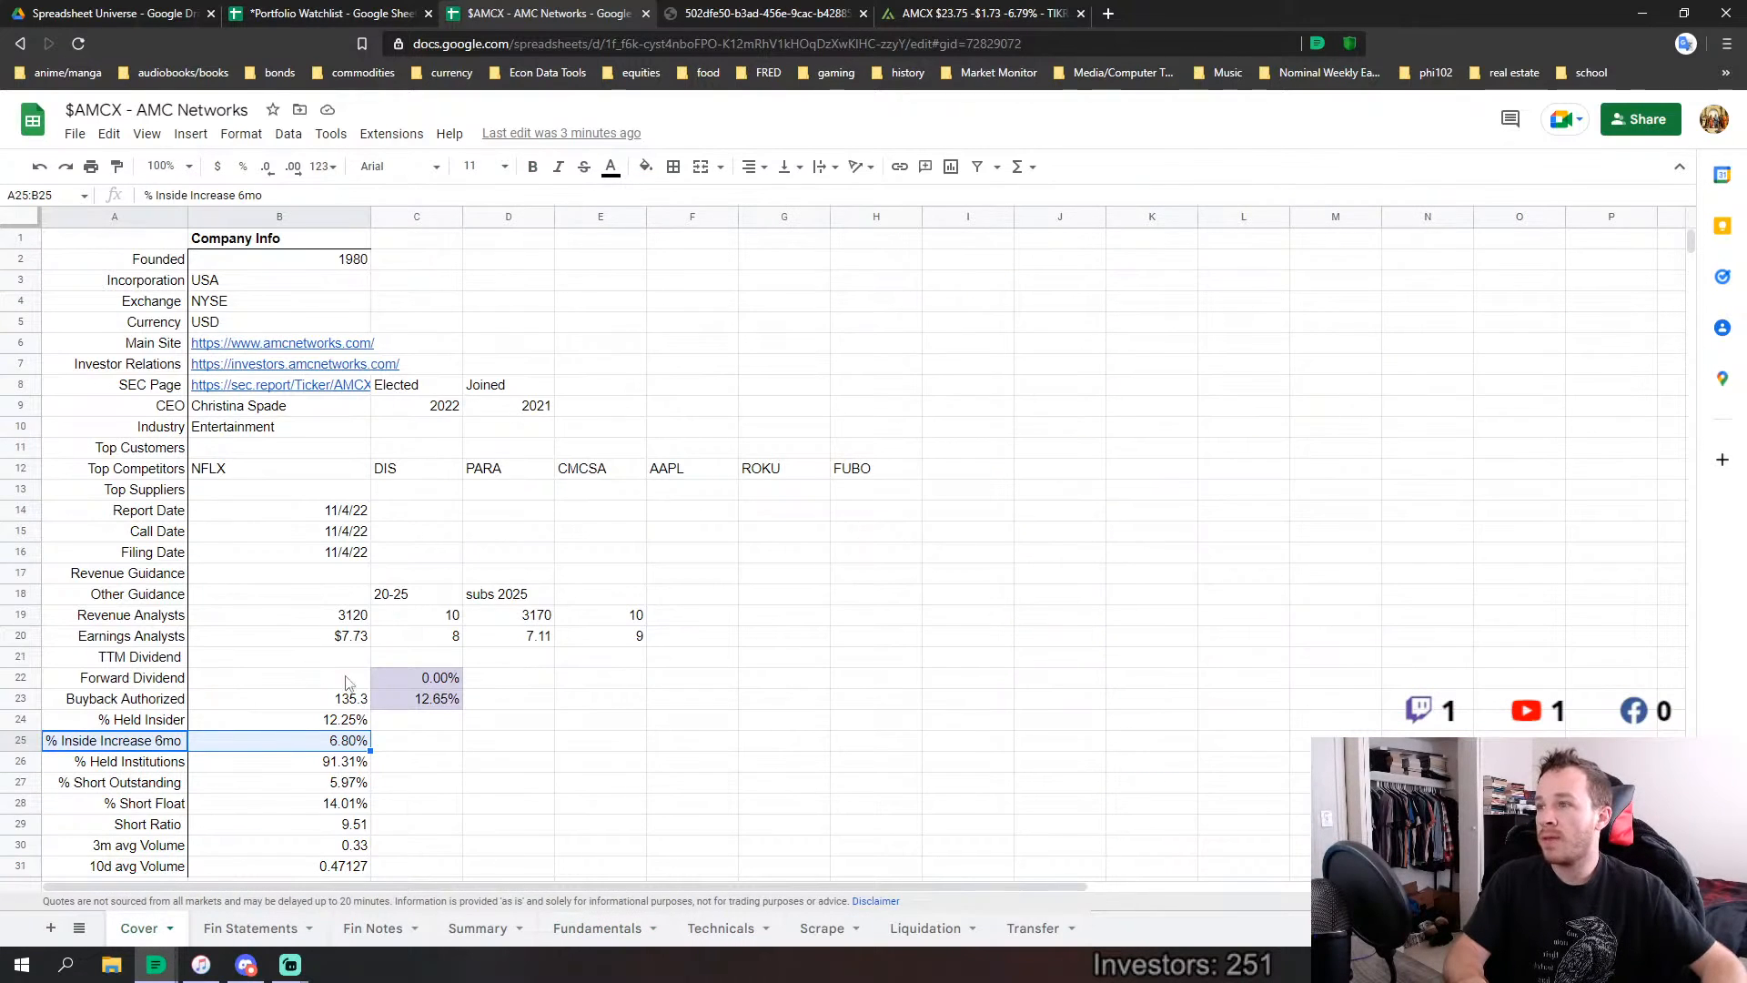
click(587, 927)
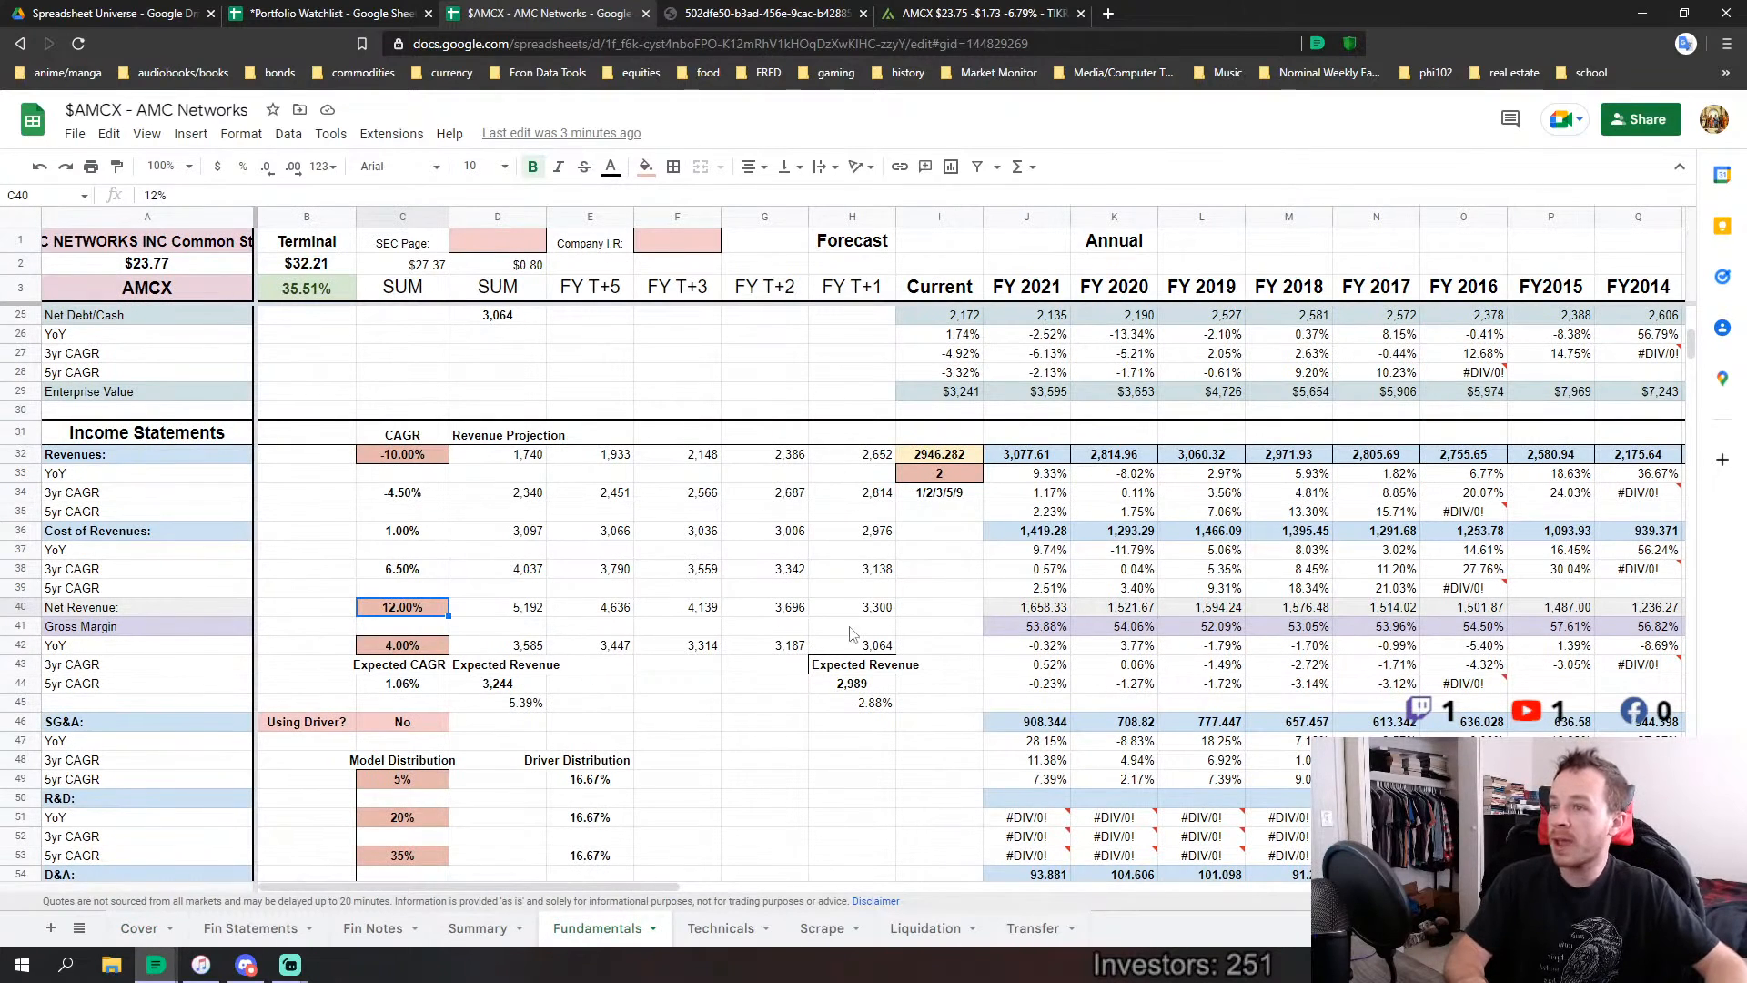
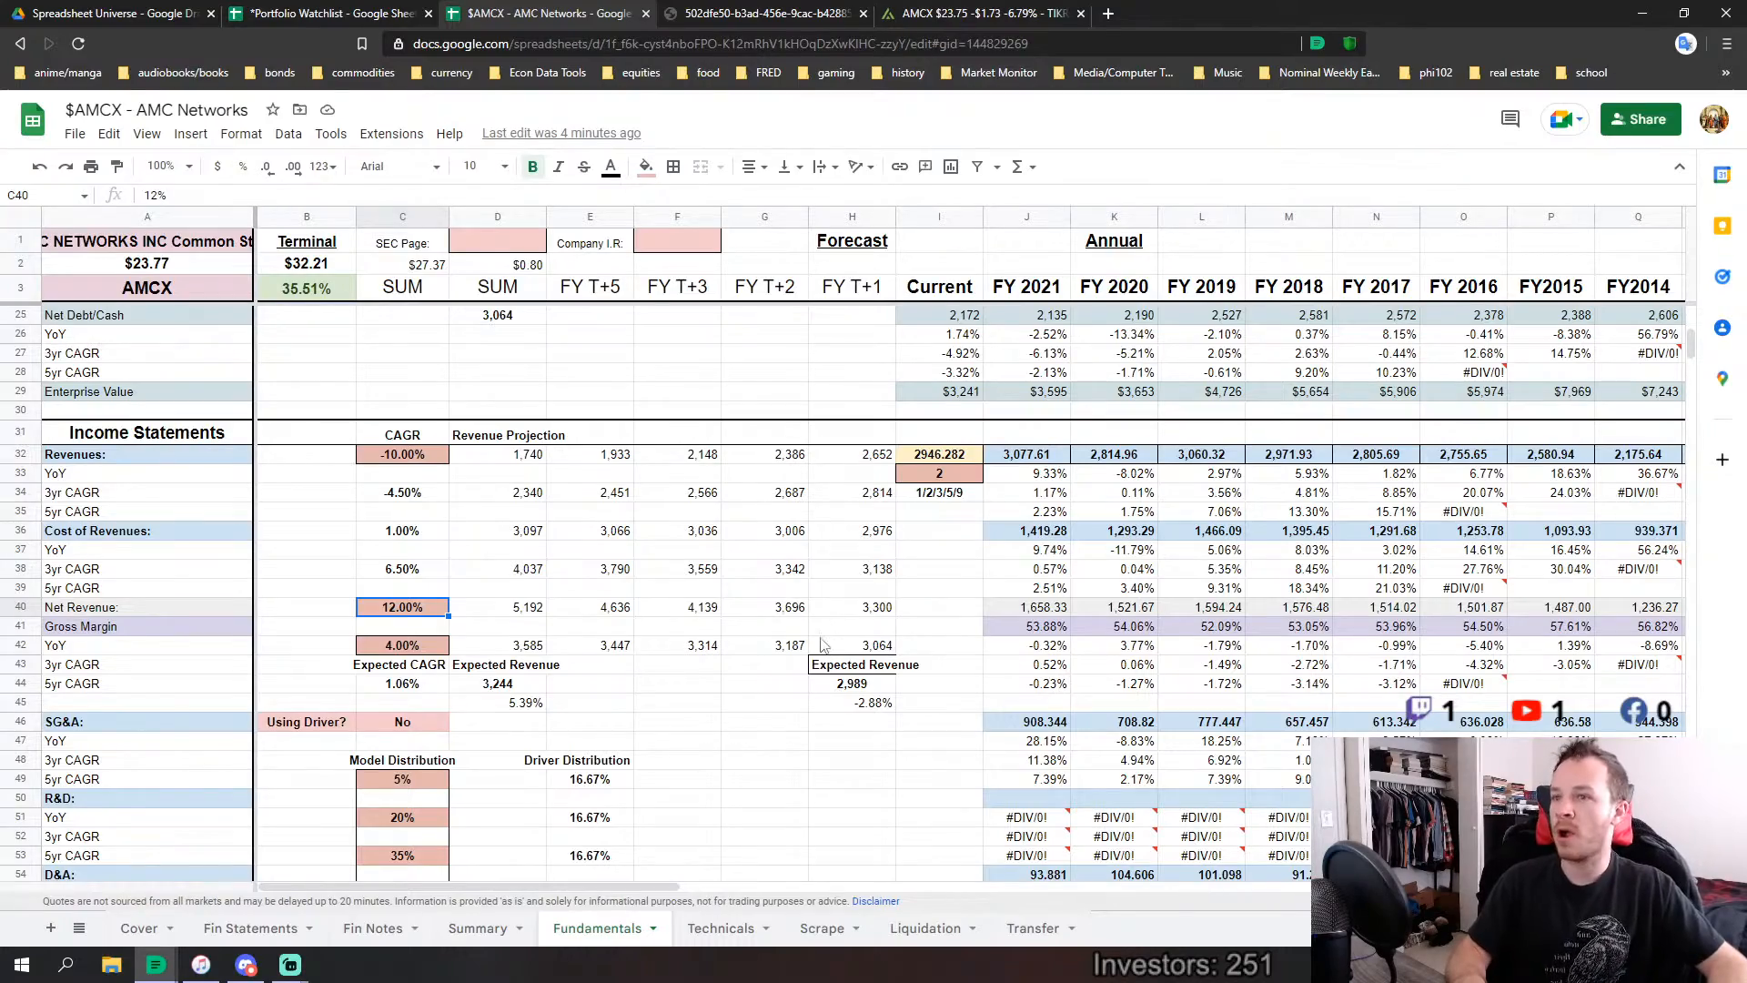
Examine the corrected net income margin's median, standard deviation and lower-bound formulas in U113:V114, plus the margin assumption in C121.
scroll(819, 636, down, 9)
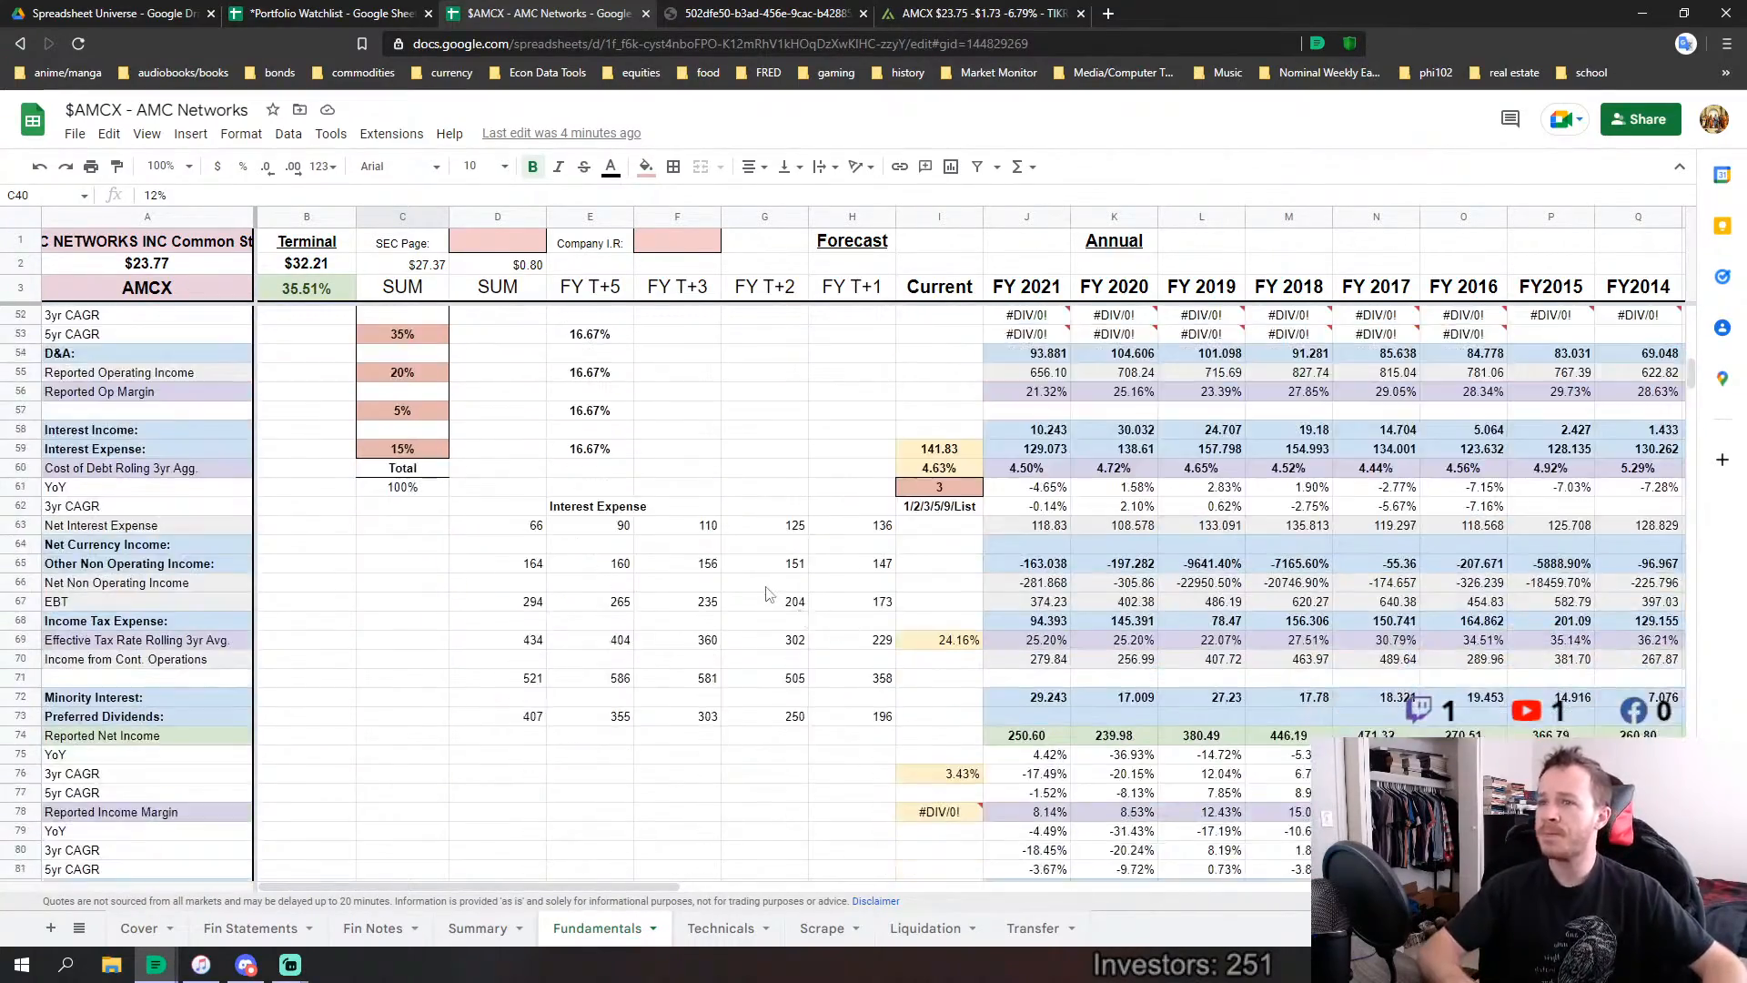
scroll(767, 594, down, 16)
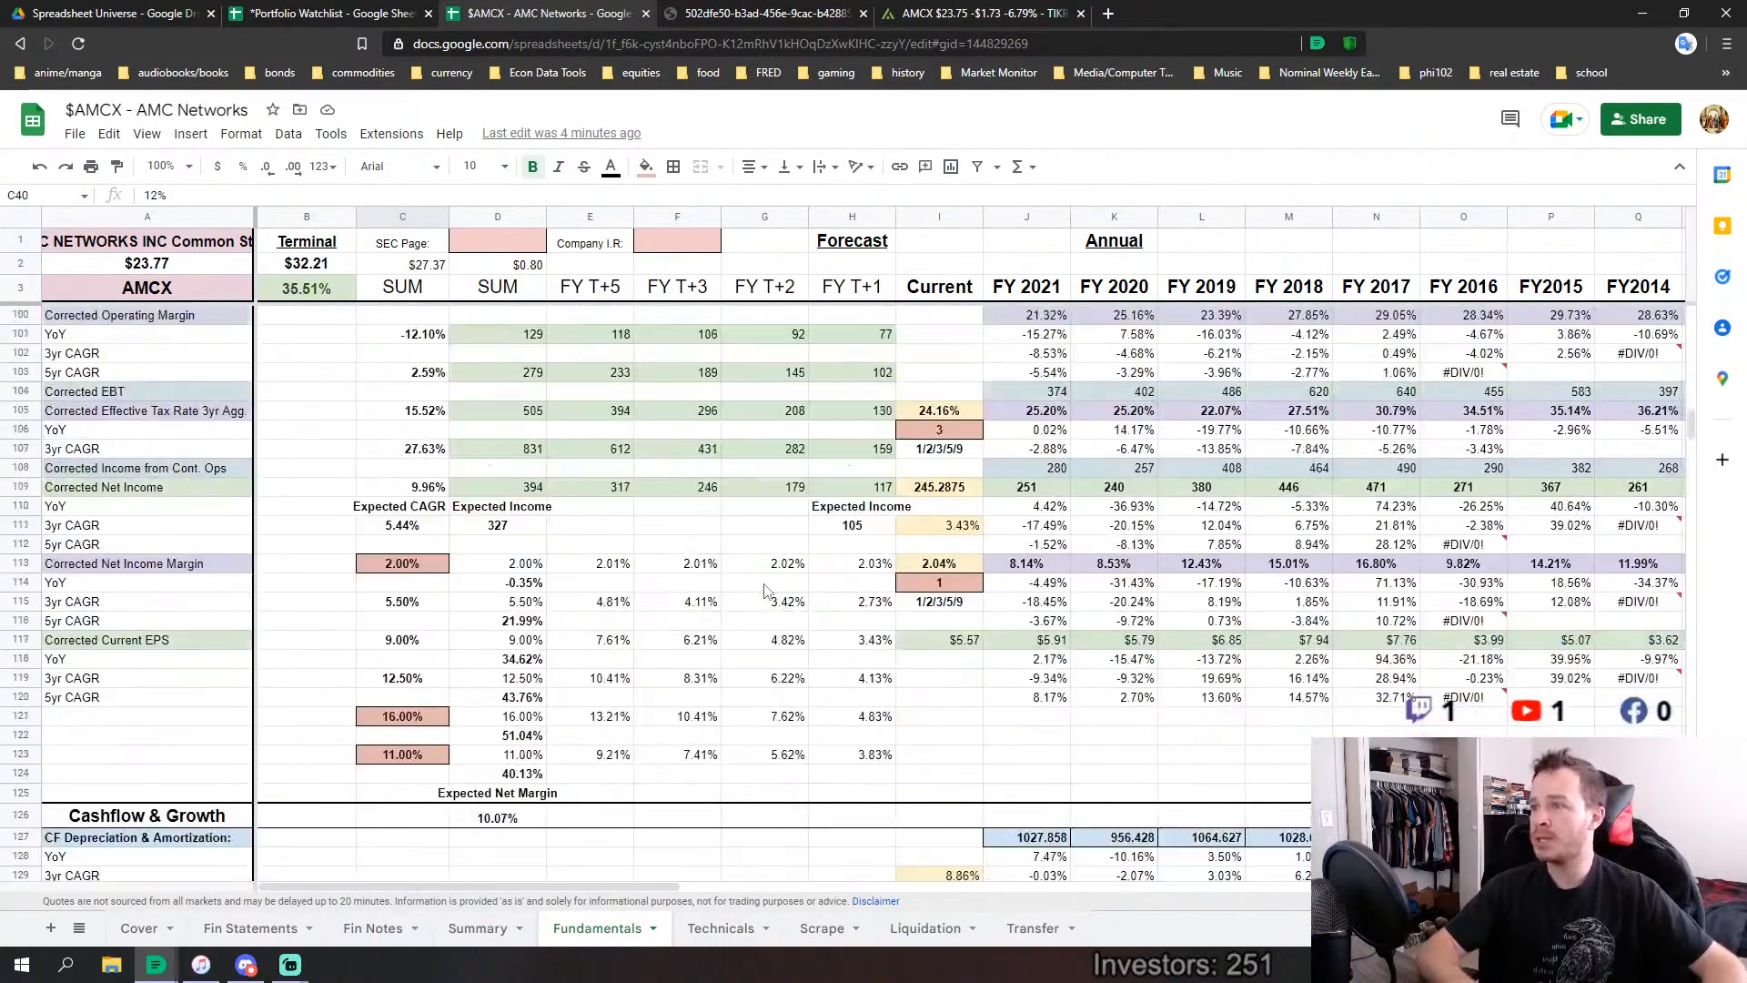
scroll(767, 592, down, 3)
scroll(765, 592, up, 2)
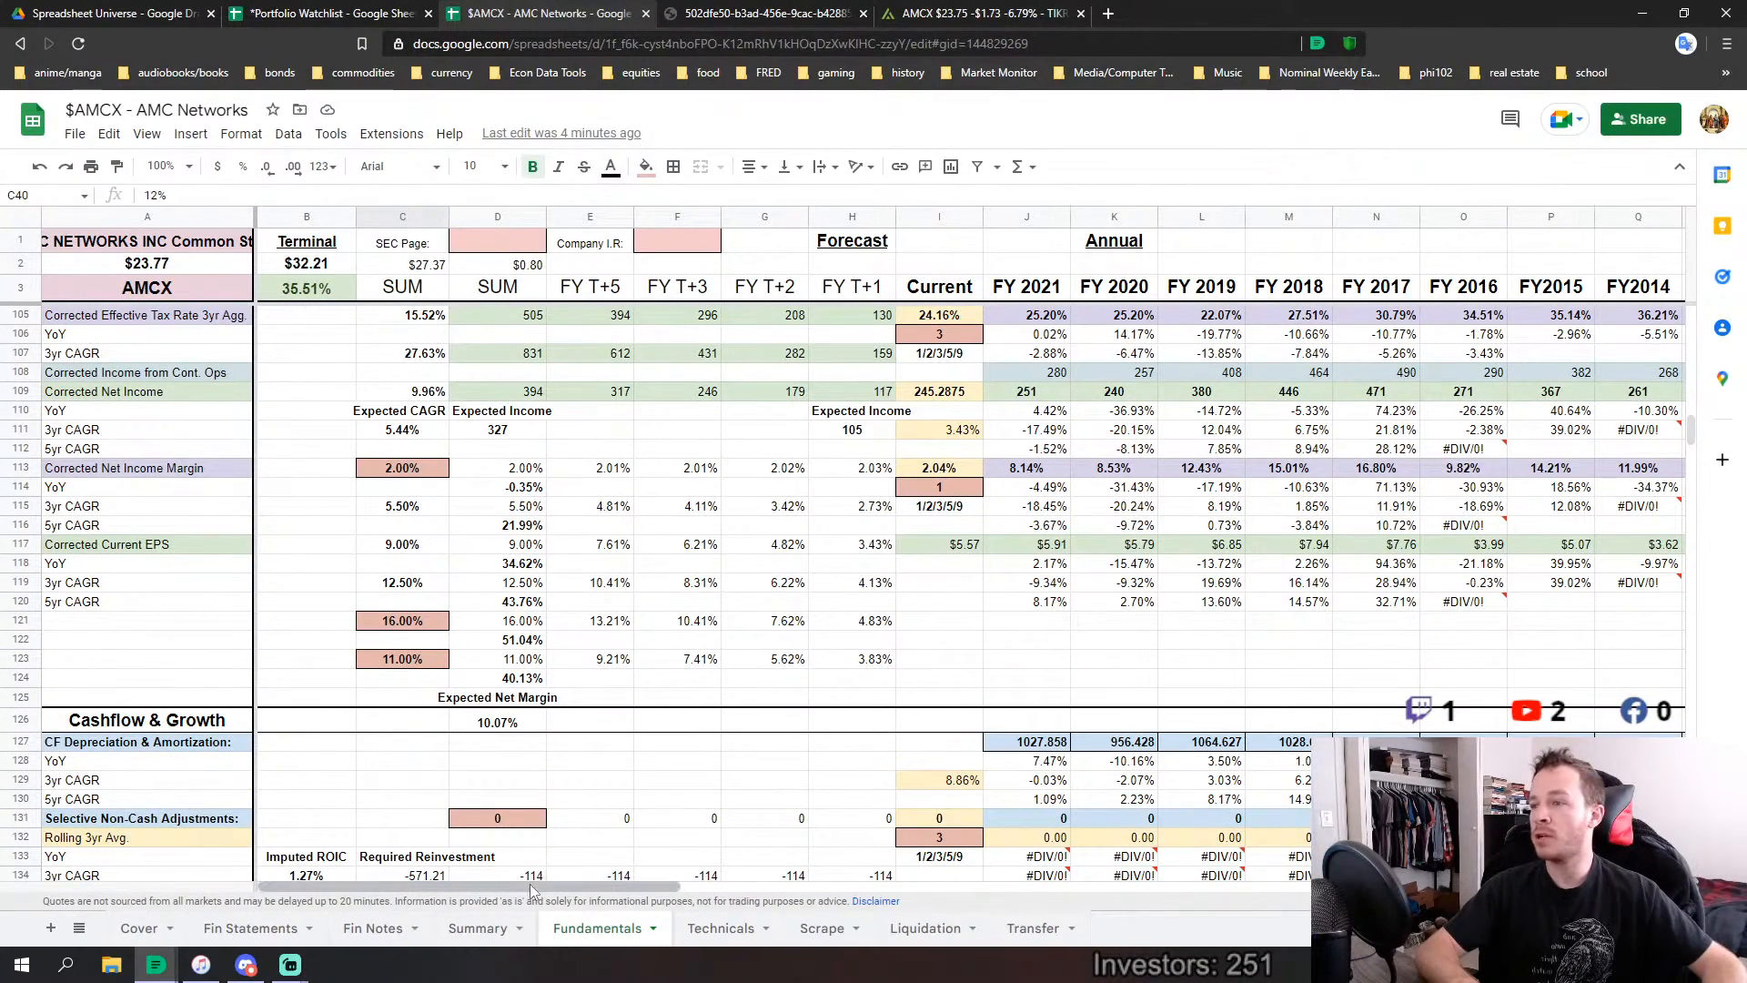
drag(531, 883, 763, 881)
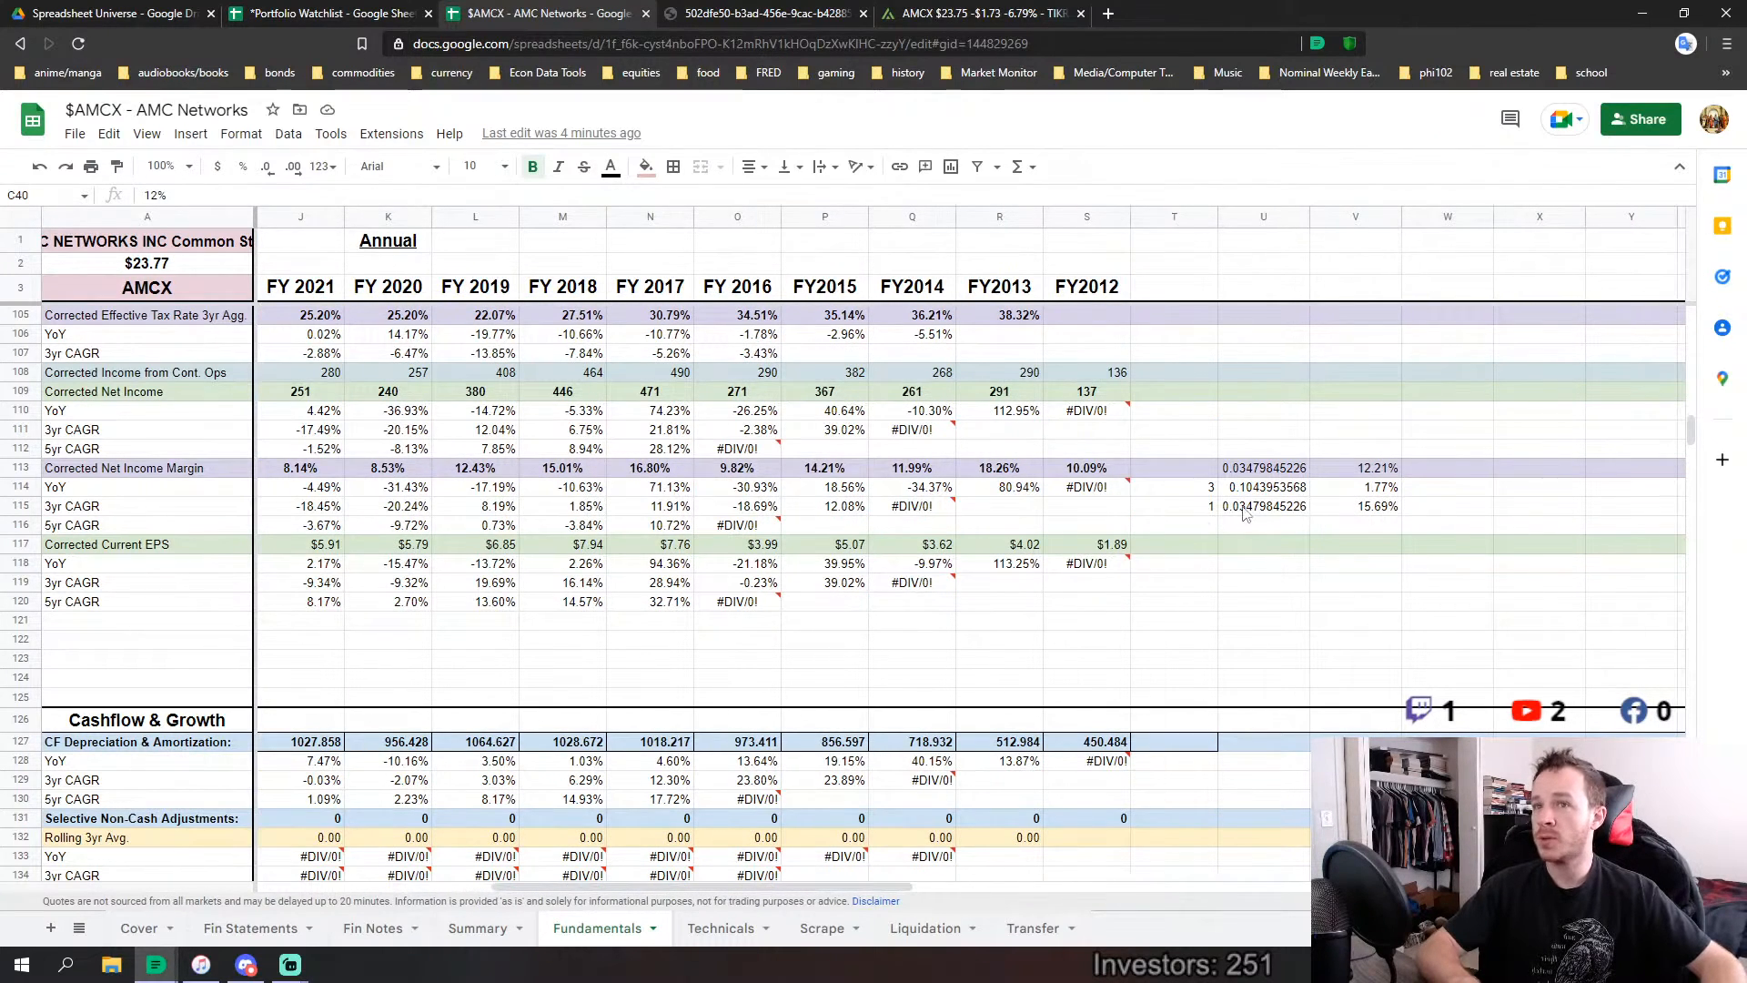
click(1354, 469)
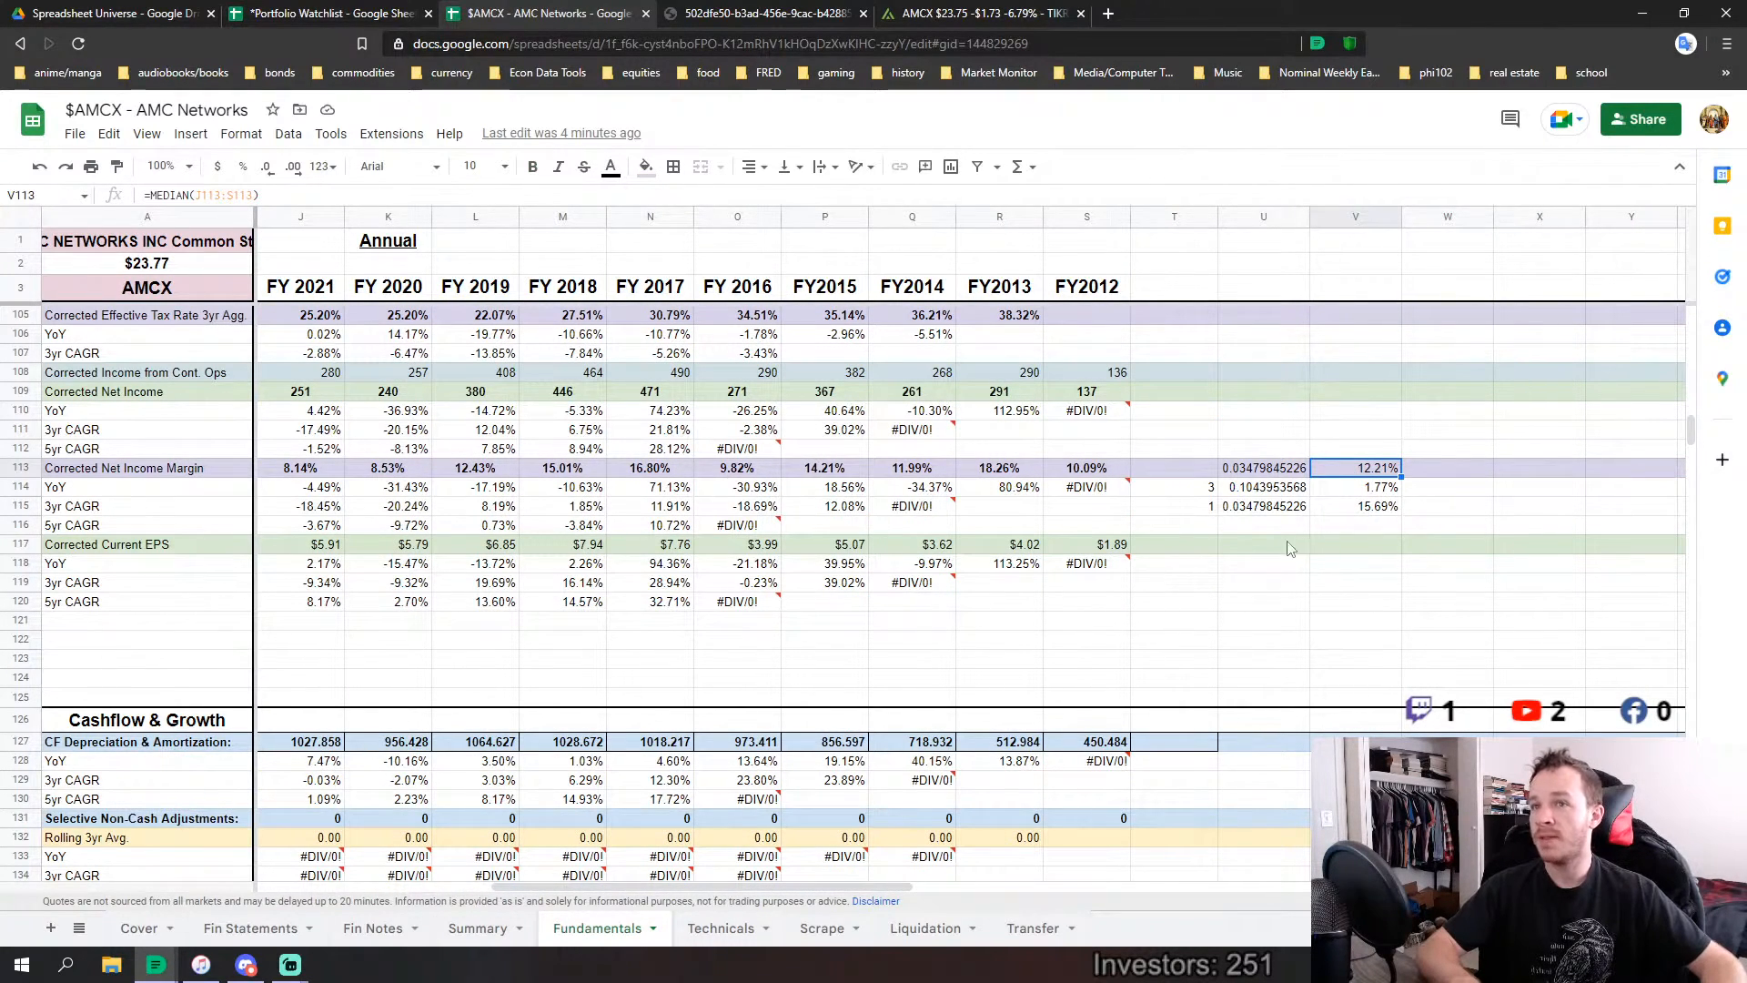
click(1289, 472)
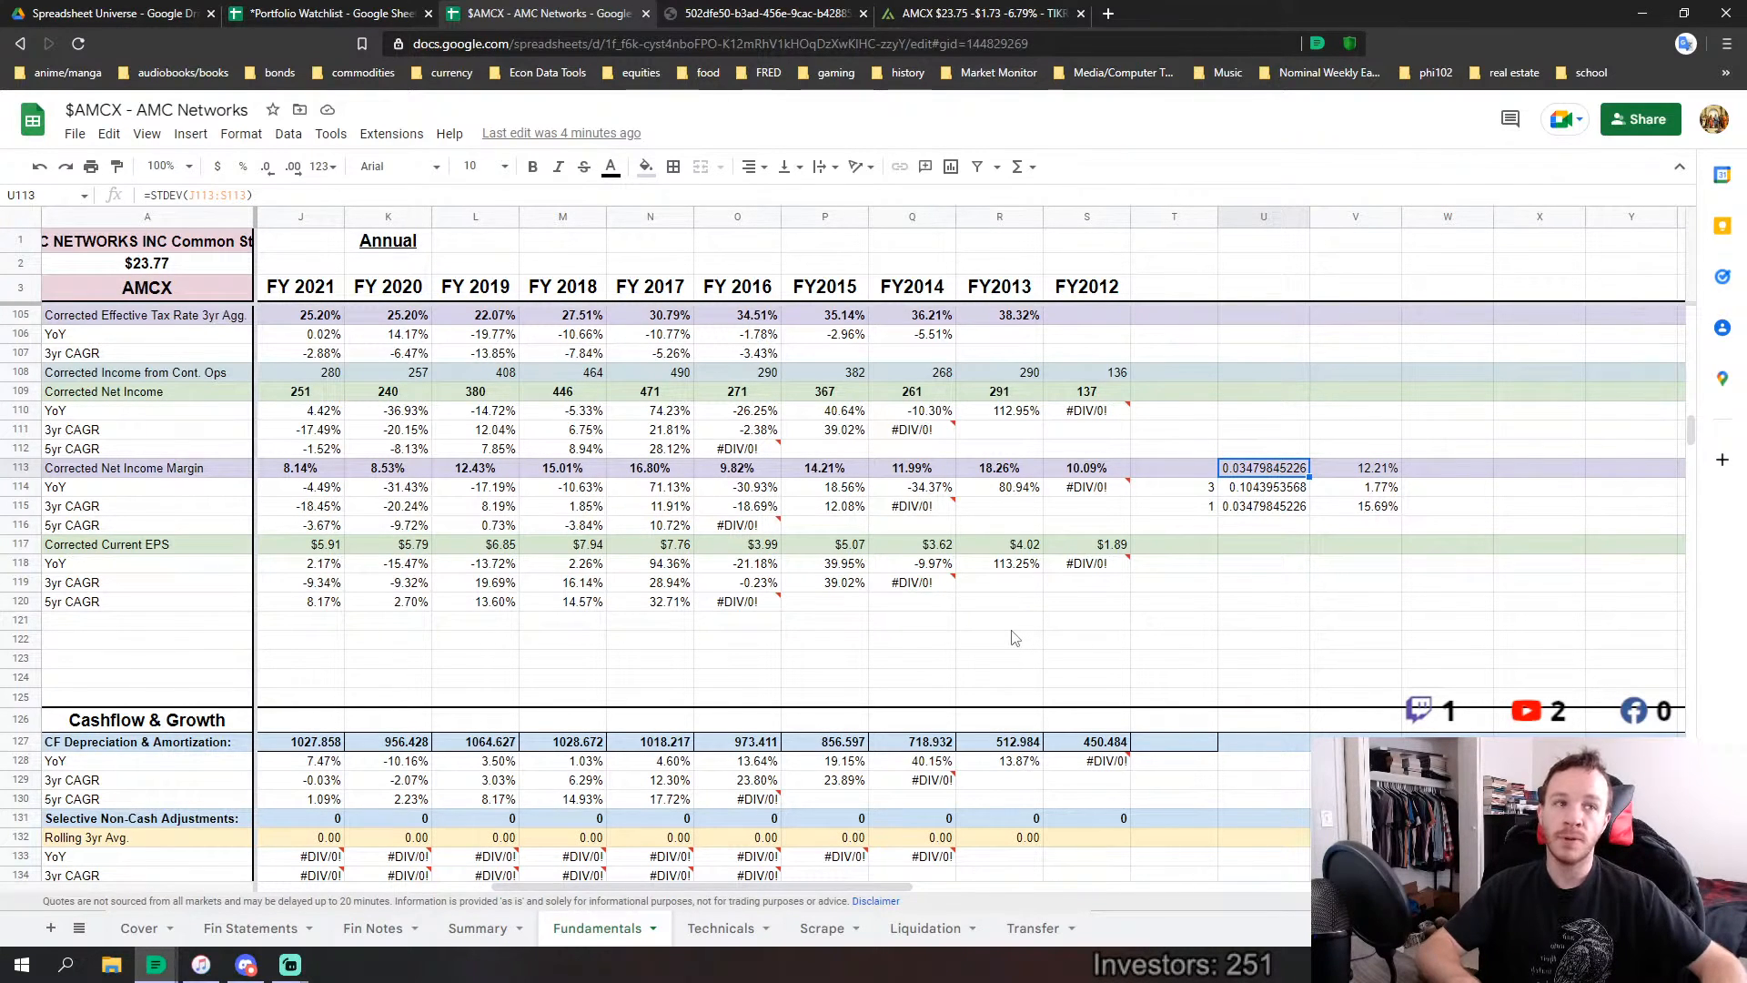
click(1371, 491)
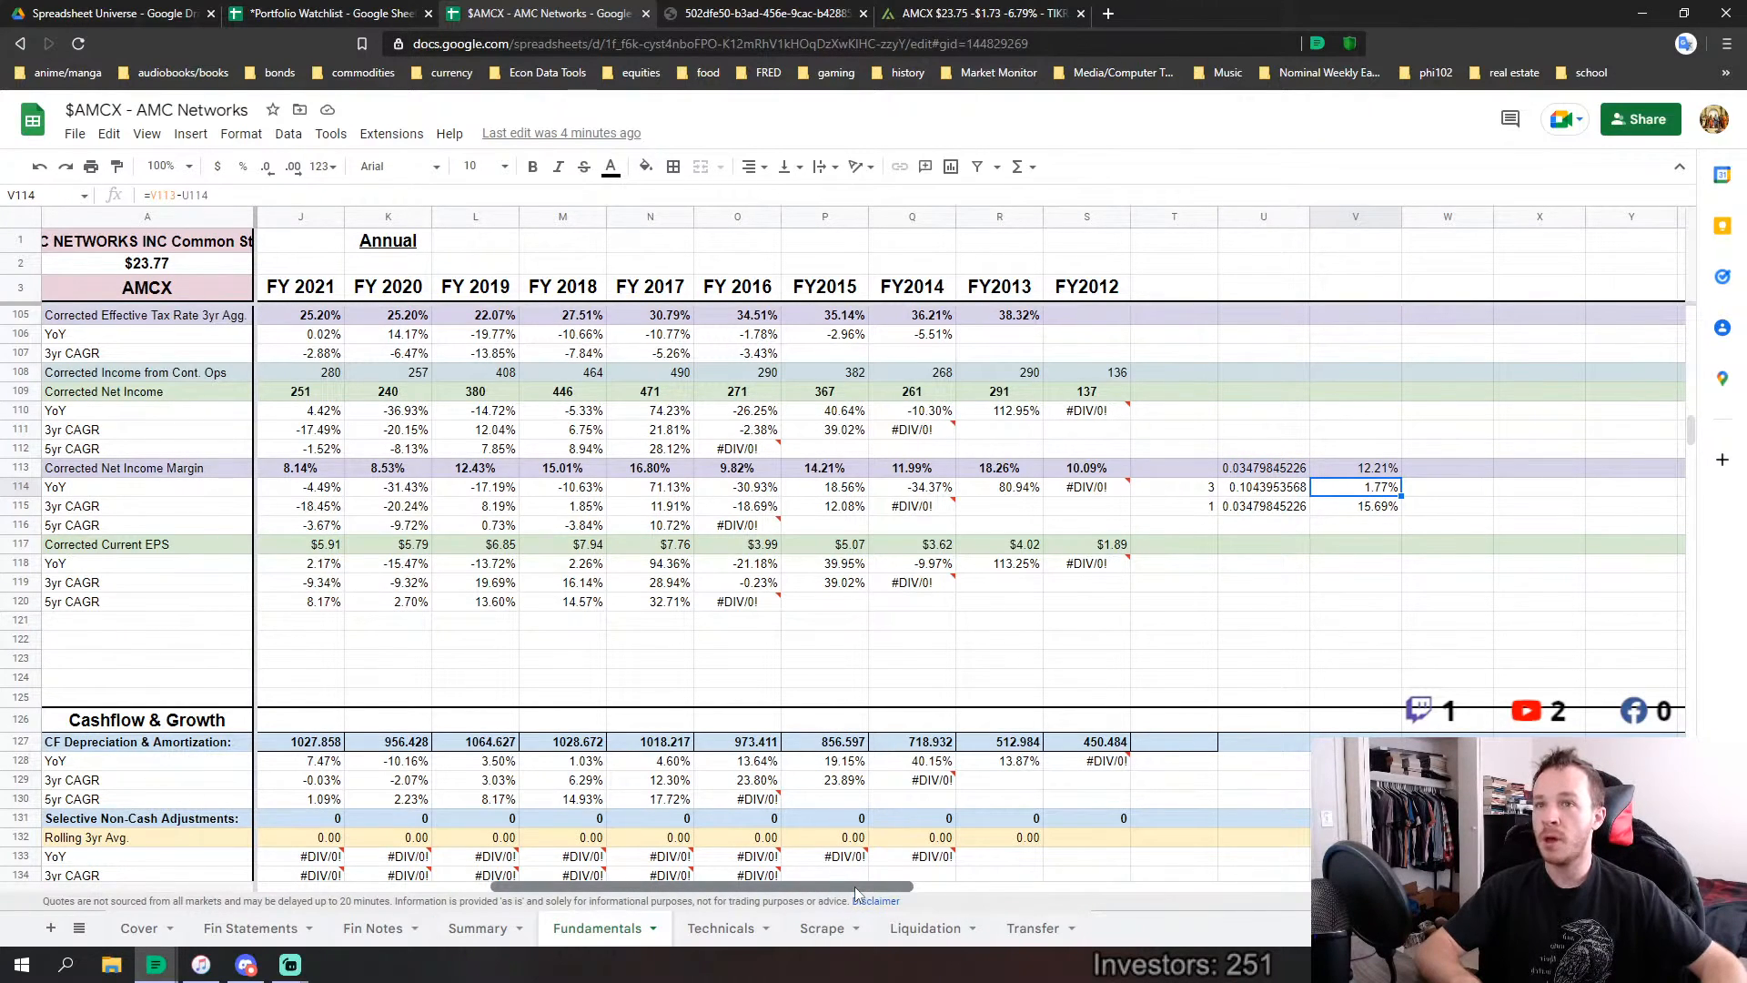
drag(856, 887, 353, 865)
click(383, 626)
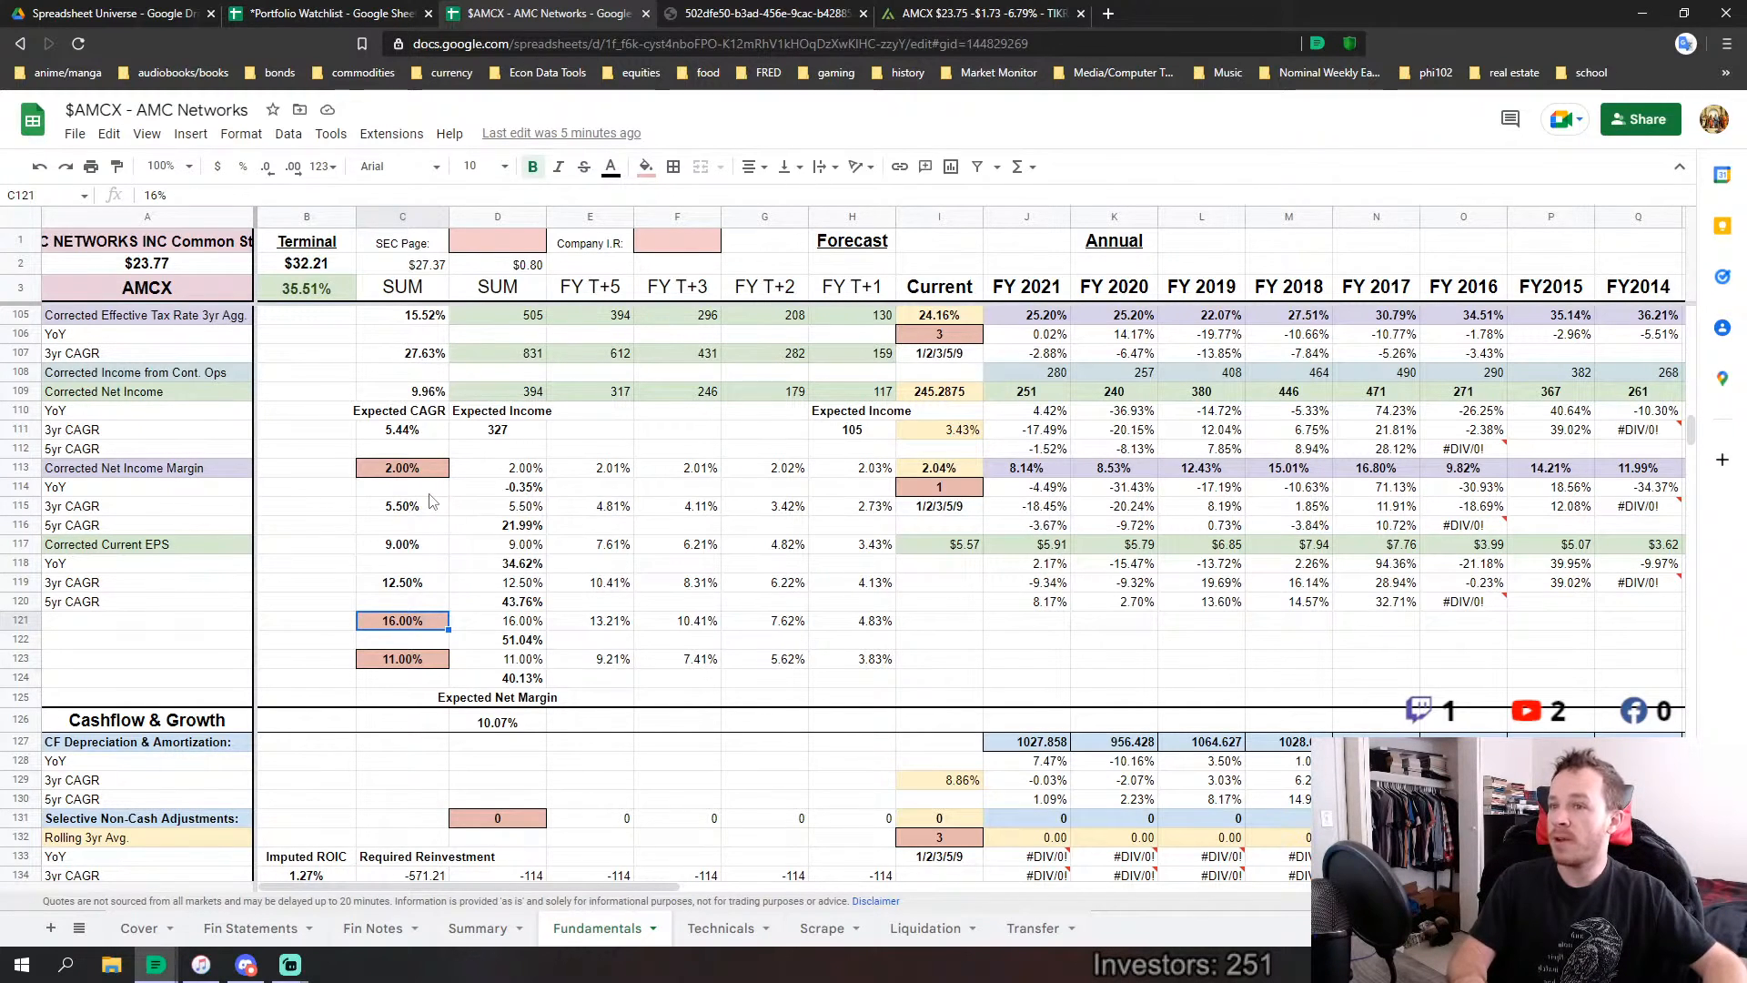
Review the change in working capital effect on cash flow for FY 2021 through FY 2017, and return to the net margin projections.
scroll(957, 615, down, 5)
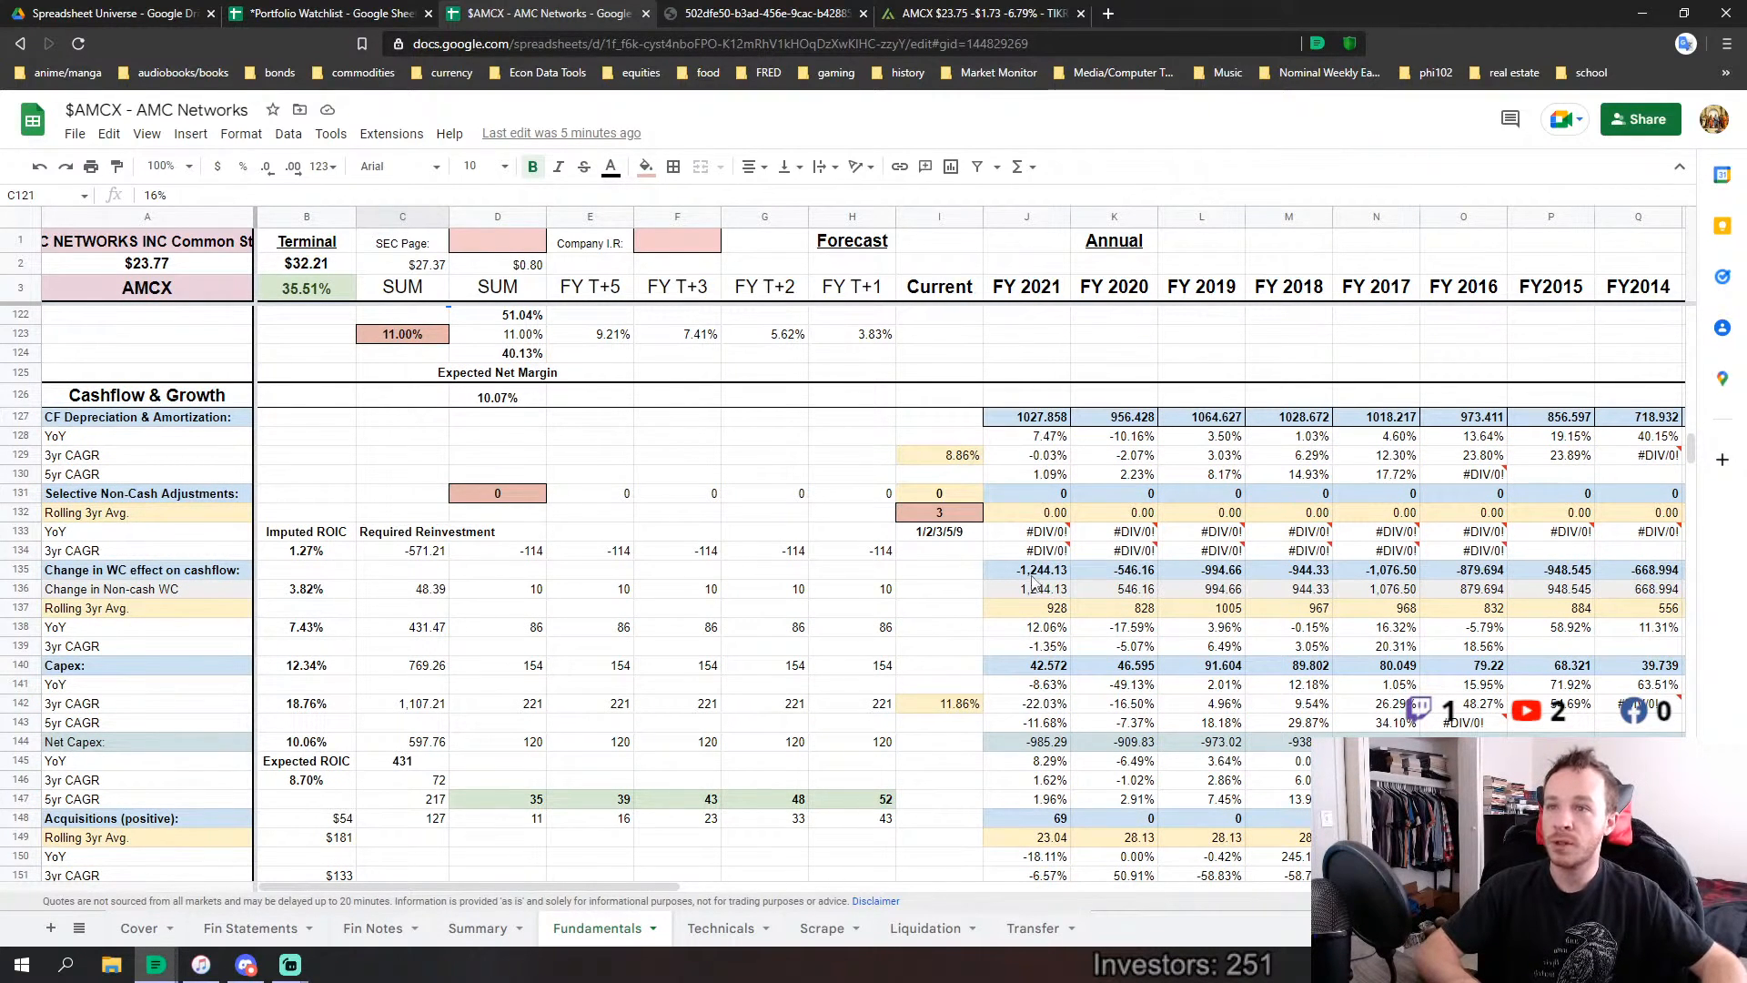
drag(1037, 570, 1376, 573)
scroll(737, 497, up, 3)
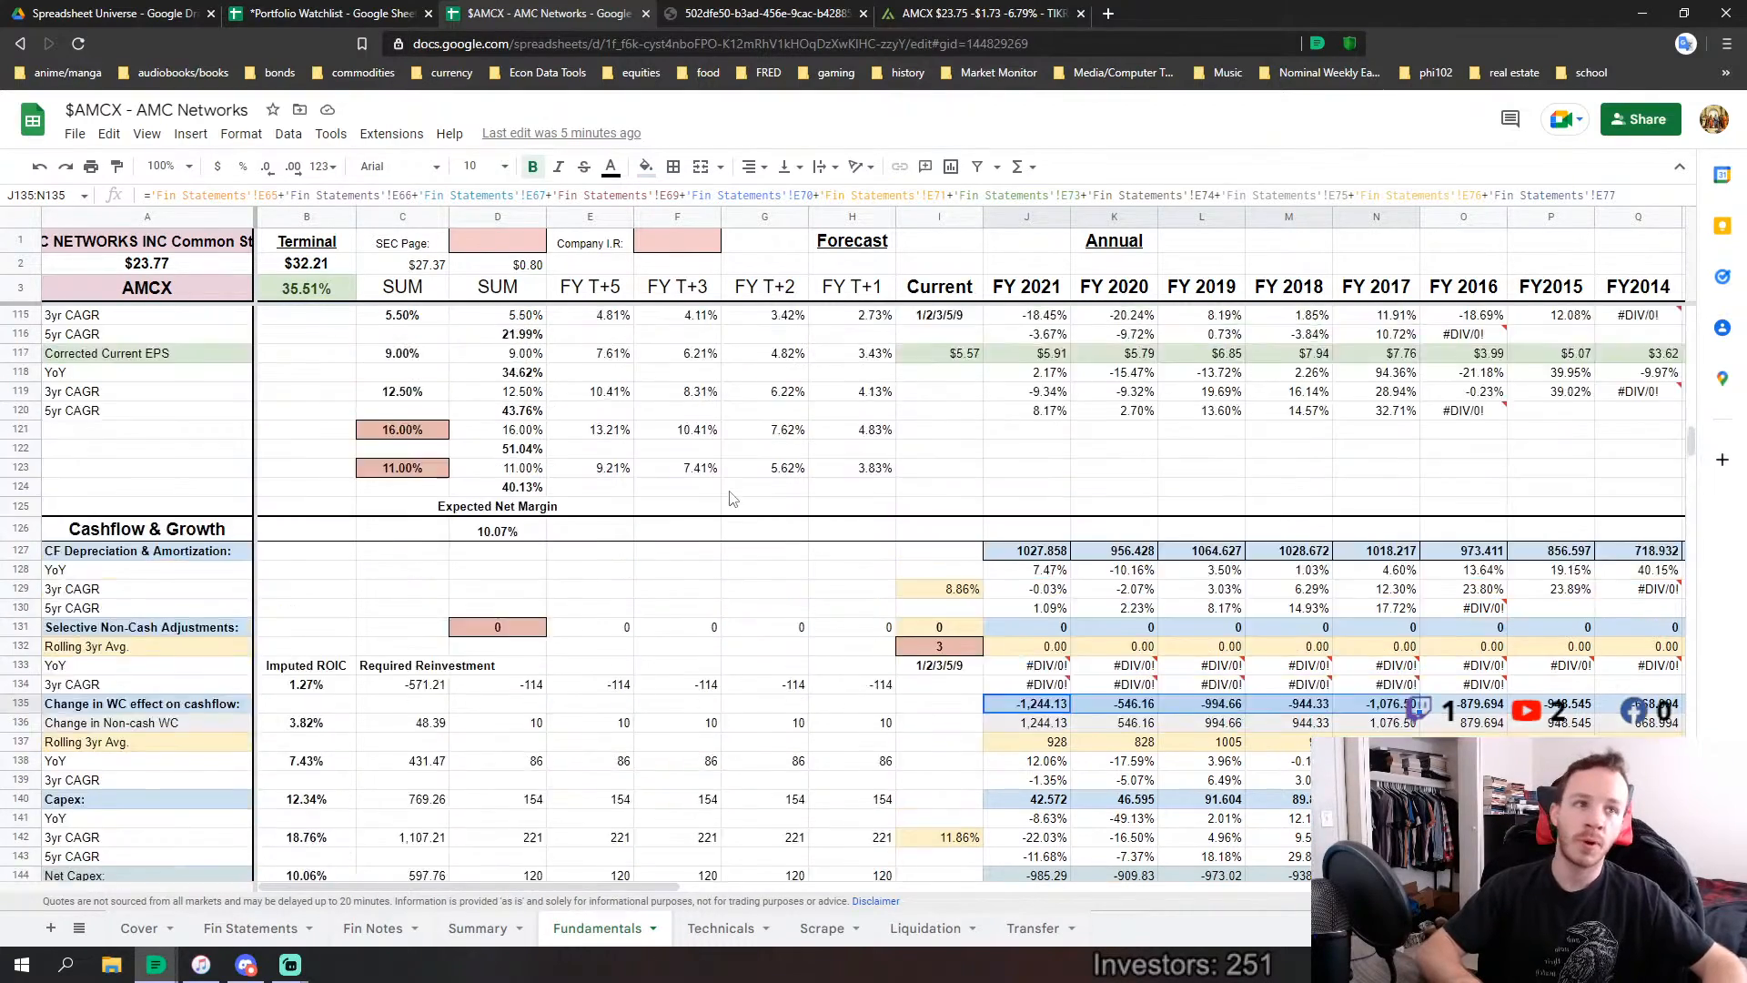
scroll(733, 498, up, 6)
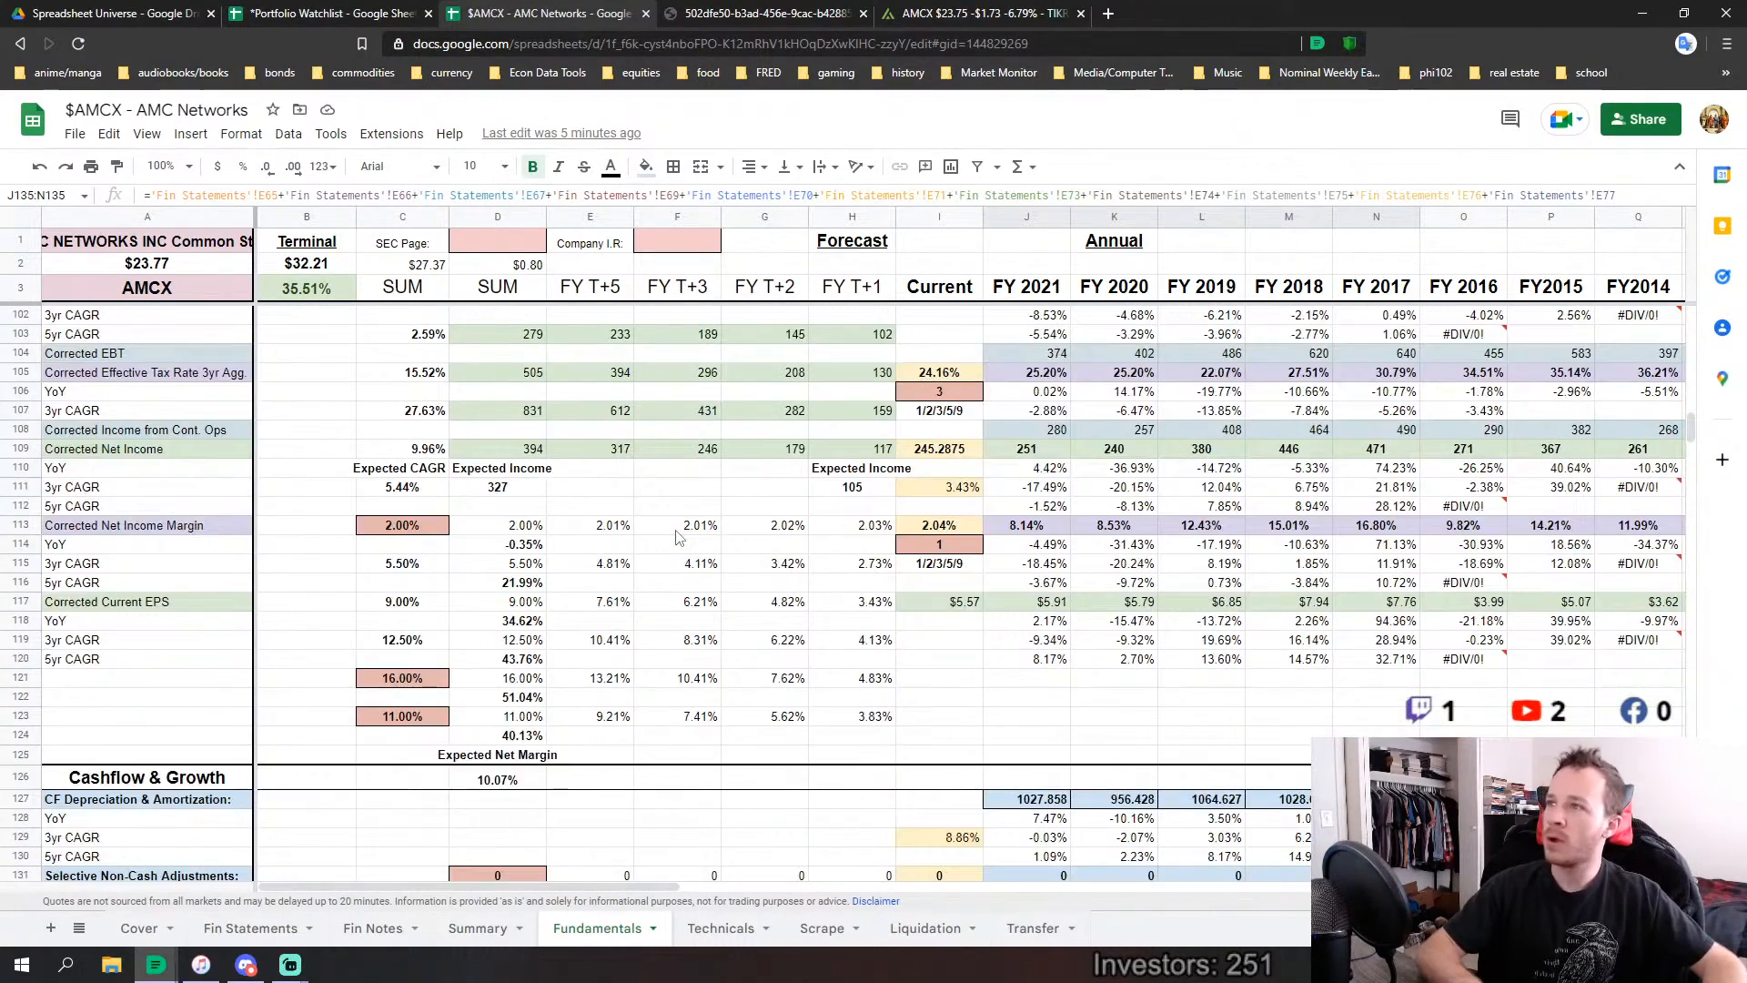
Examine the corrected net income margin projections, including the midpoint margin formula in C117 and the expected net margin formula in D126.
scroll(676, 536, up, 2)
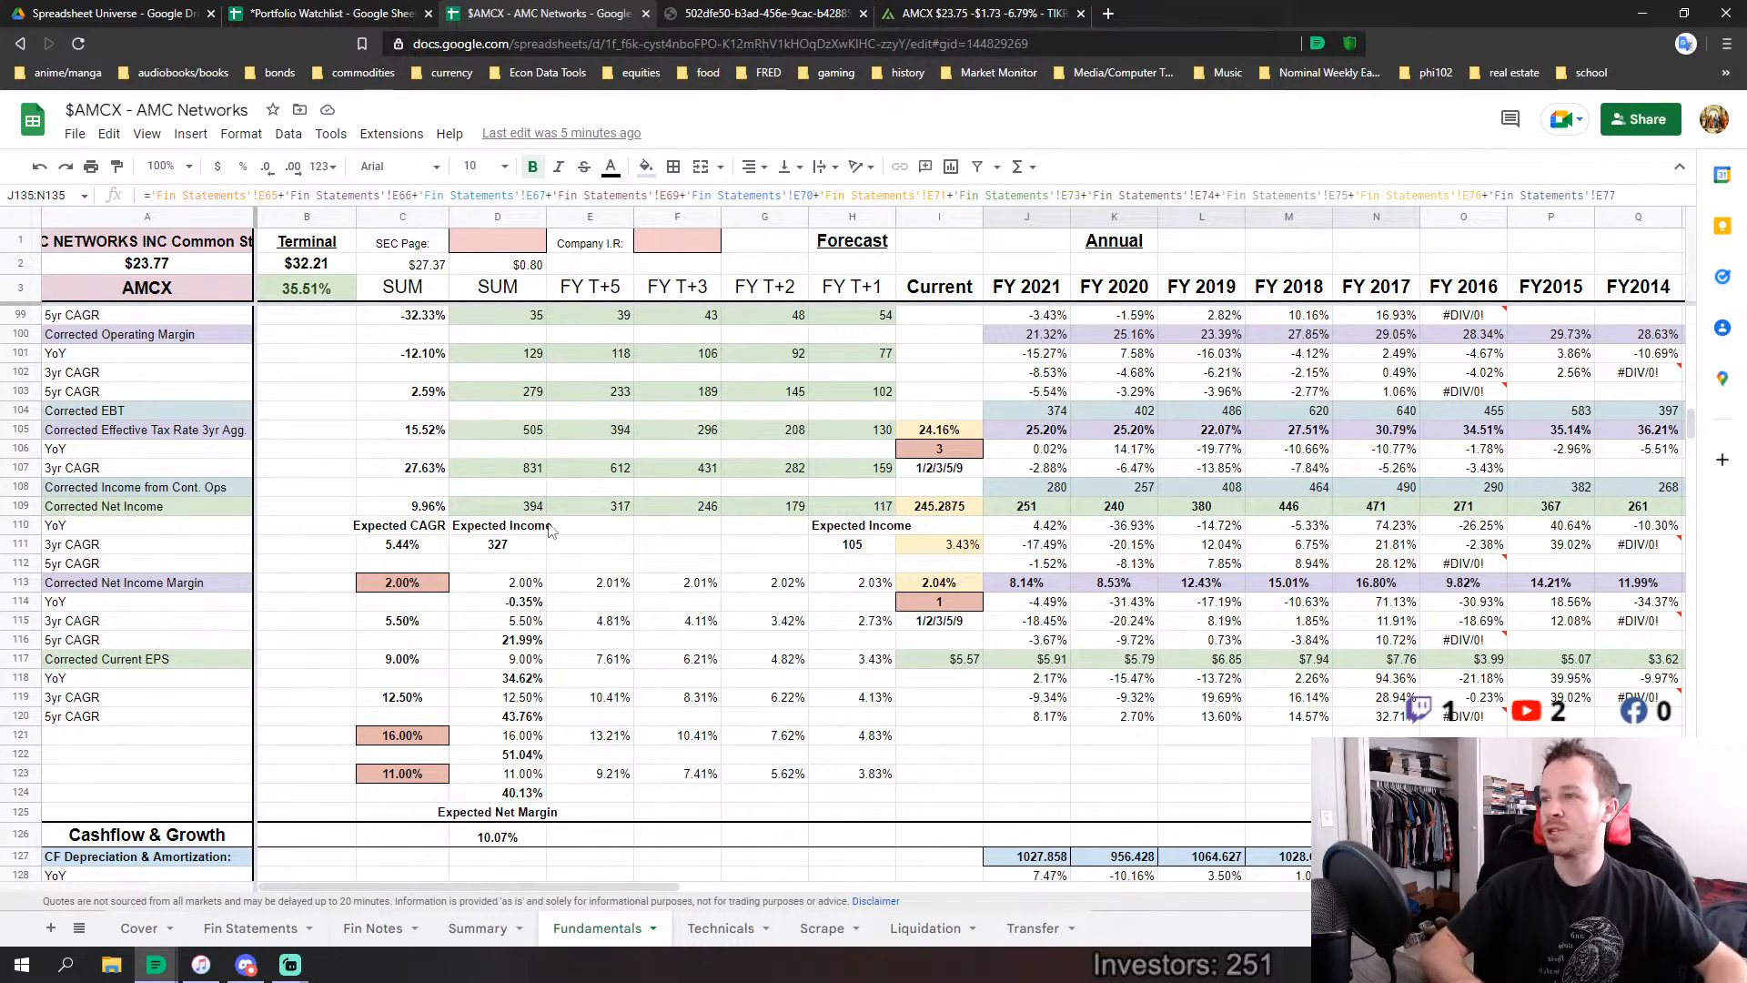
scroll(549, 531, down, 2)
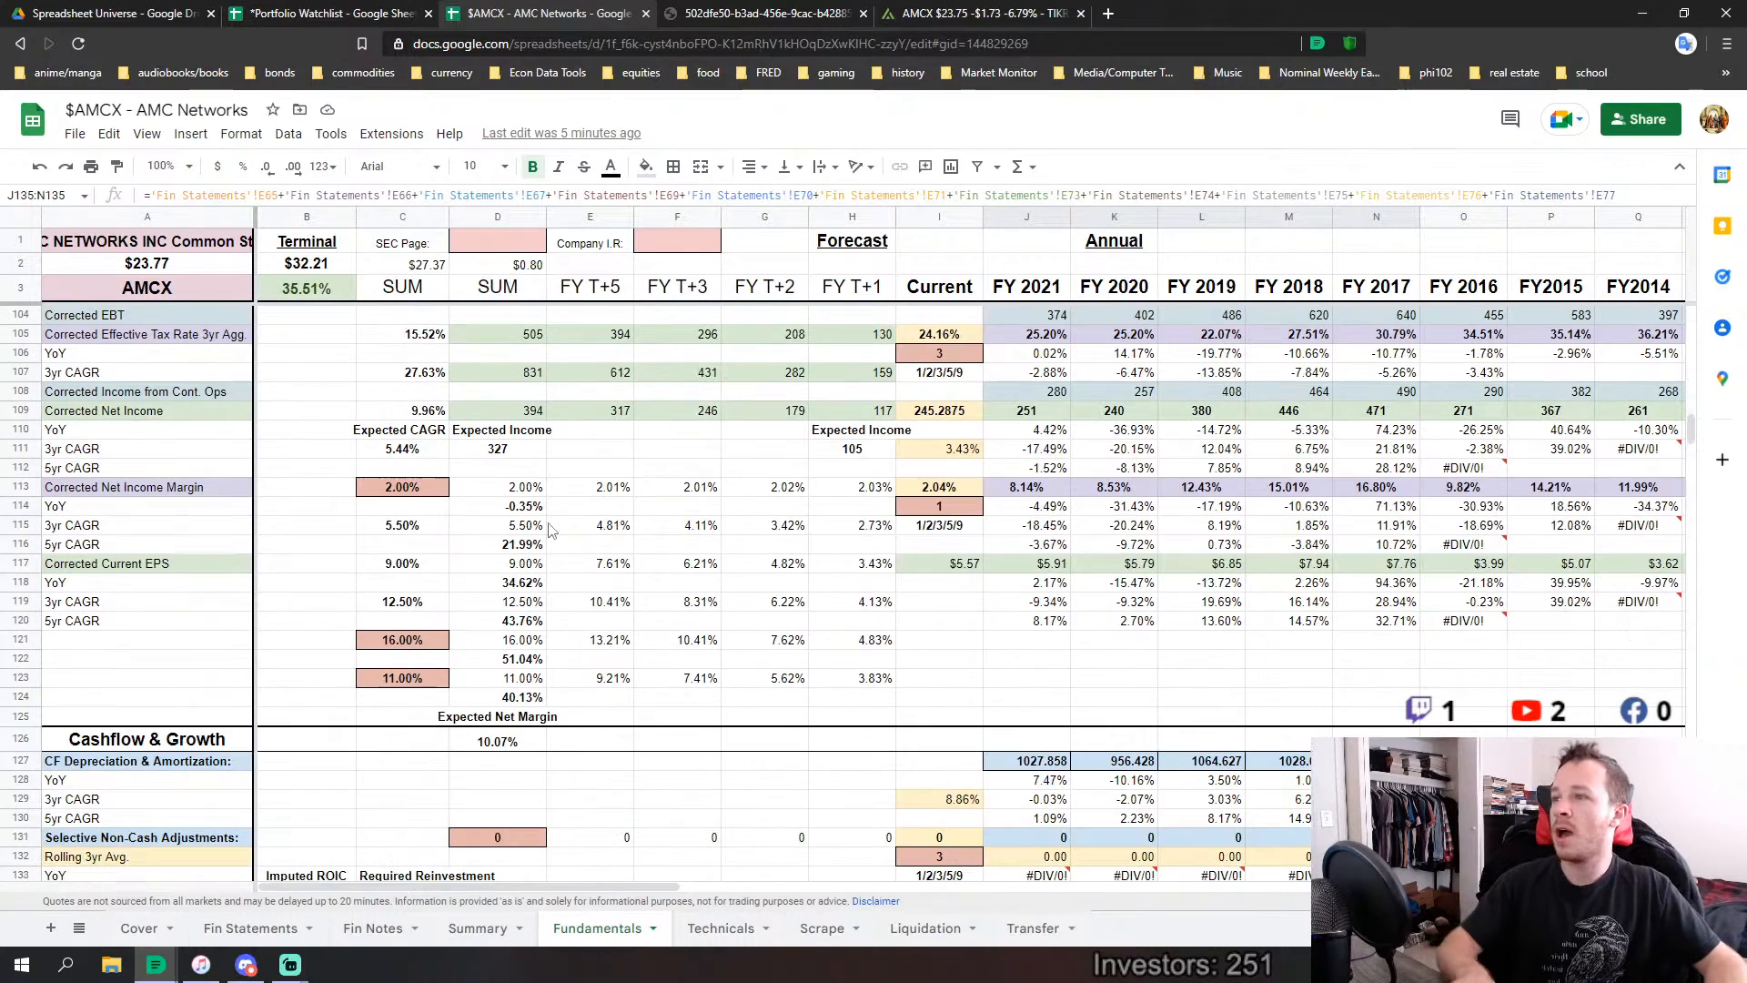
click(403, 565)
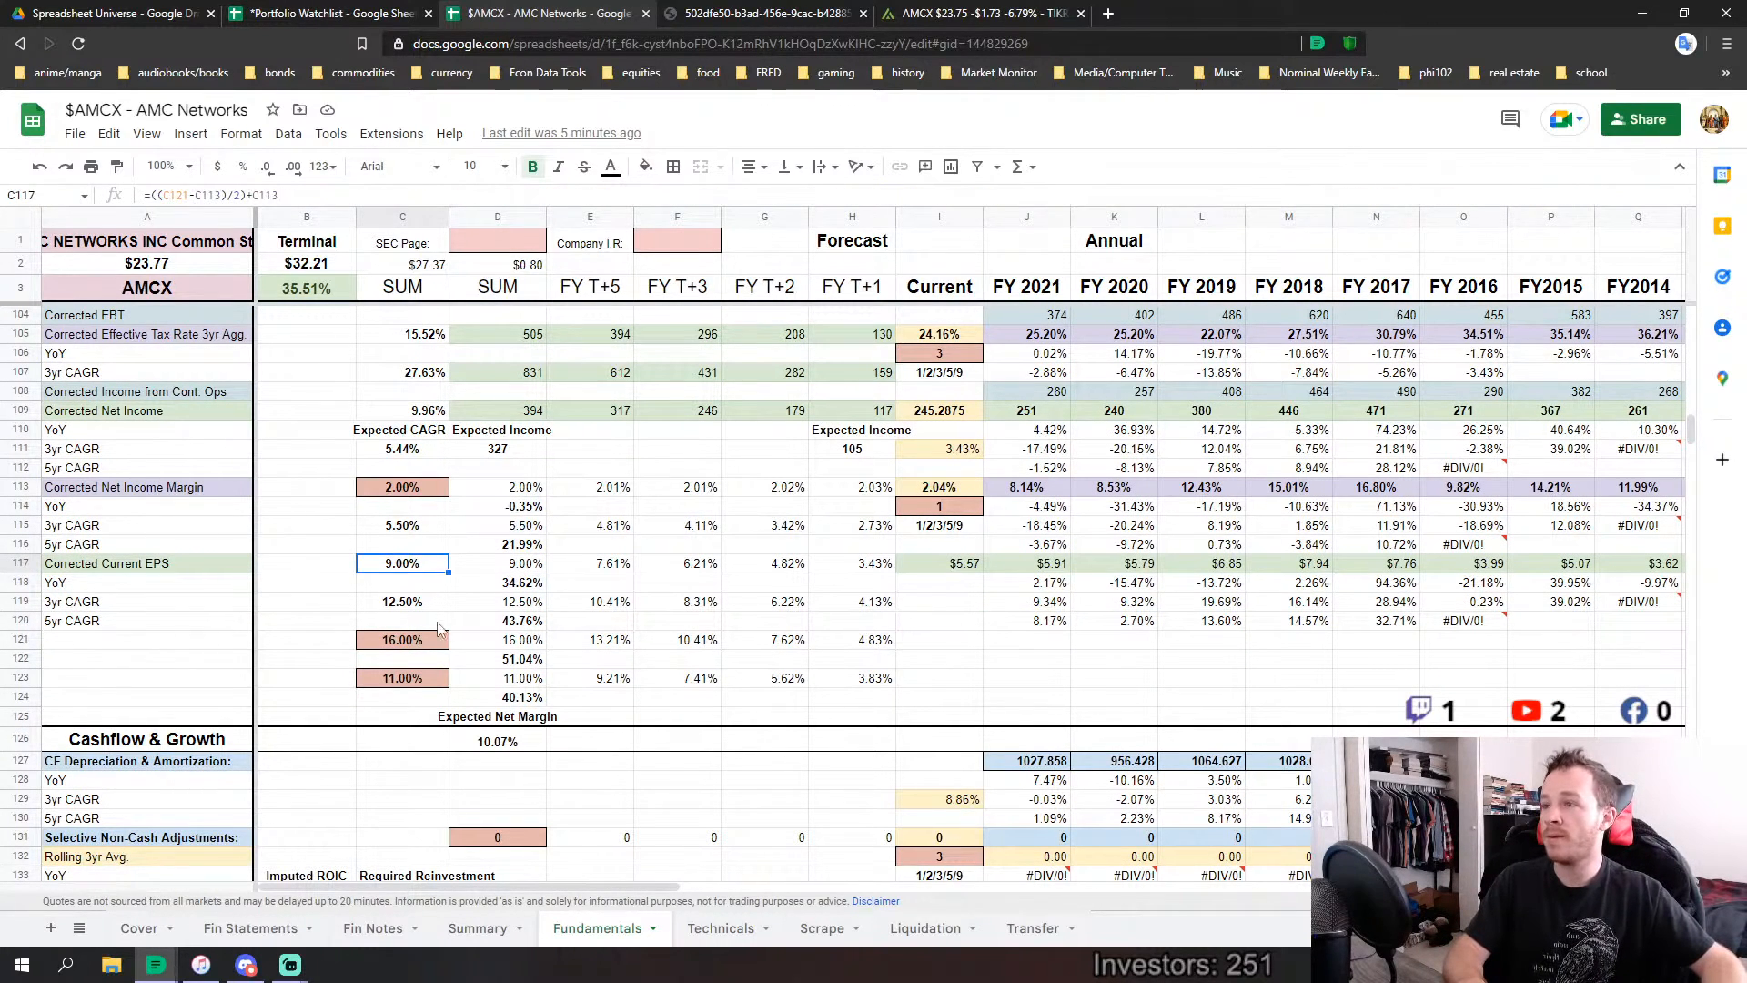
click(506, 742)
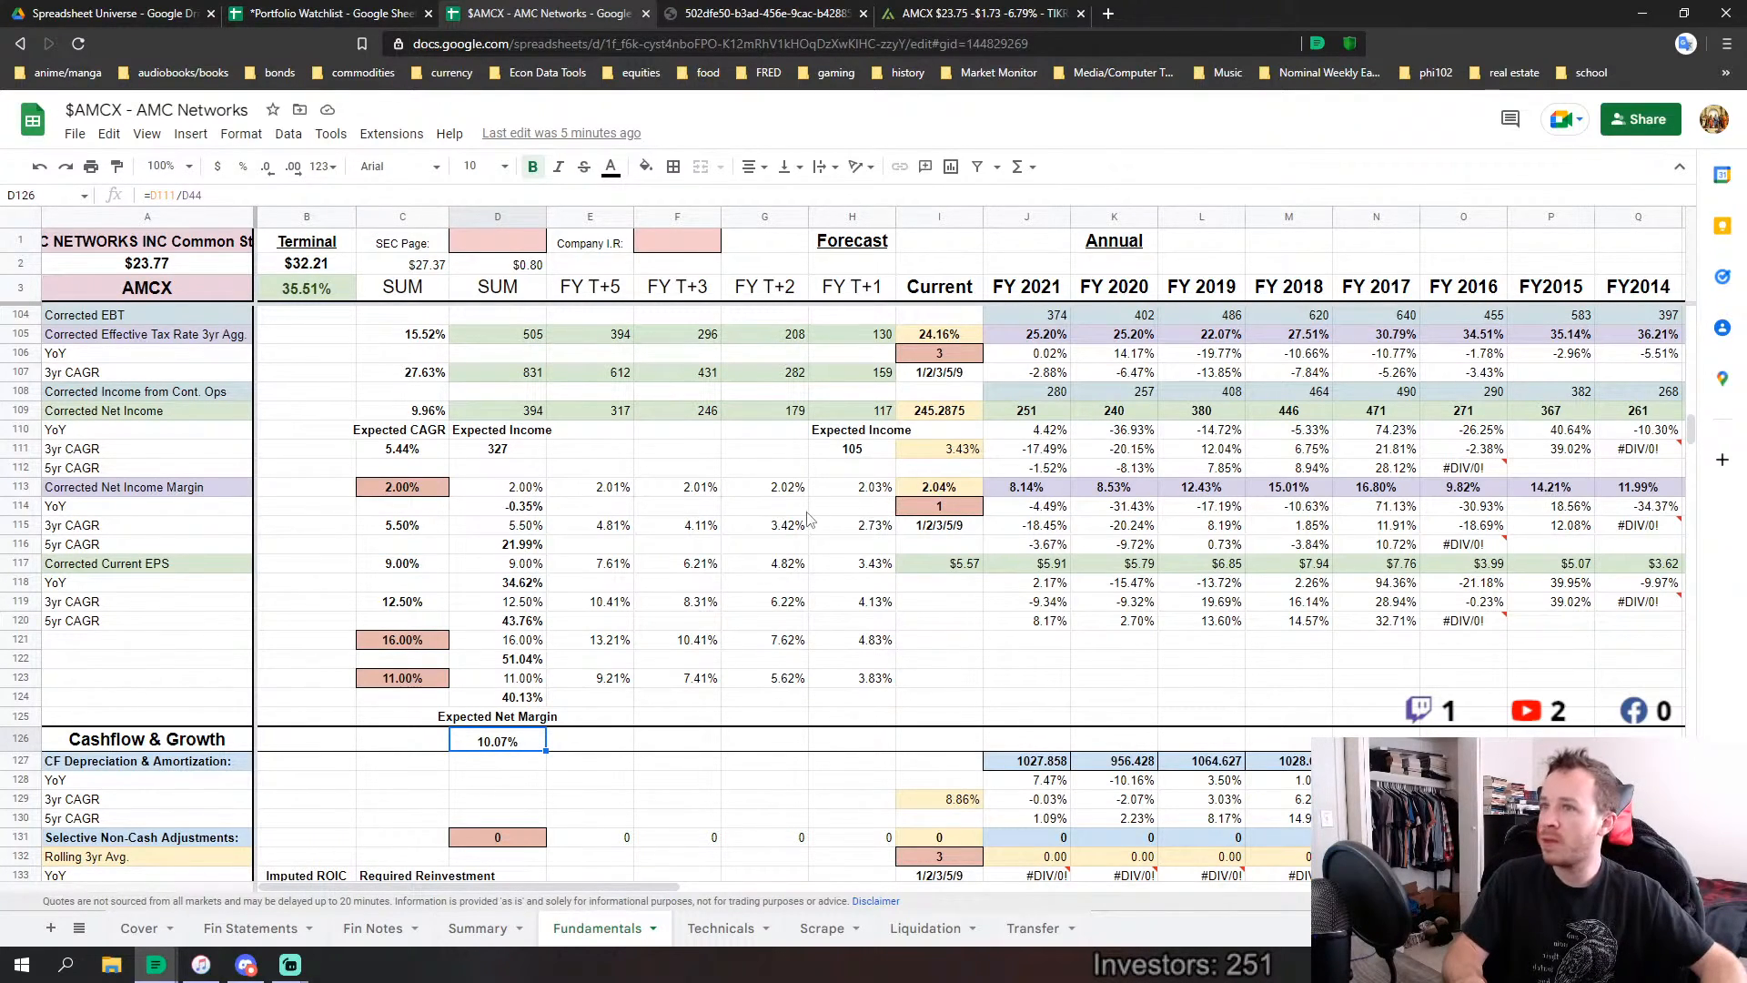
scroll(809, 519, up, 6)
scroll(844, 455, down, 3)
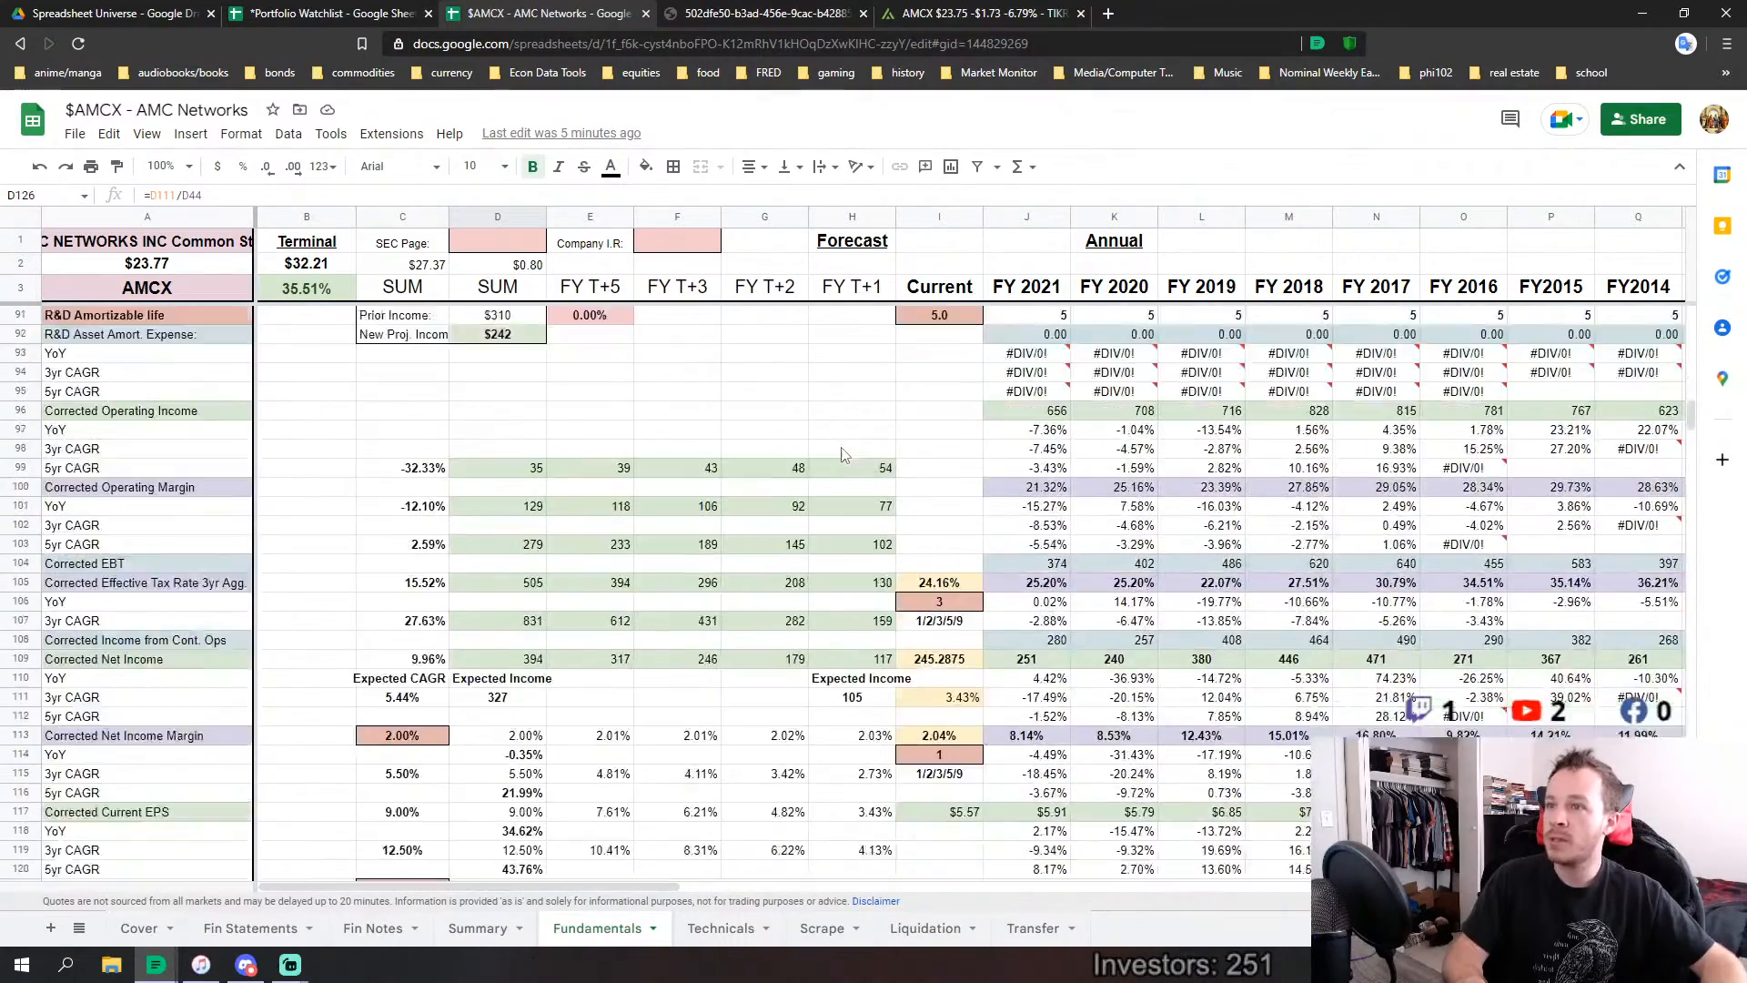
scroll(843, 455, down, 4)
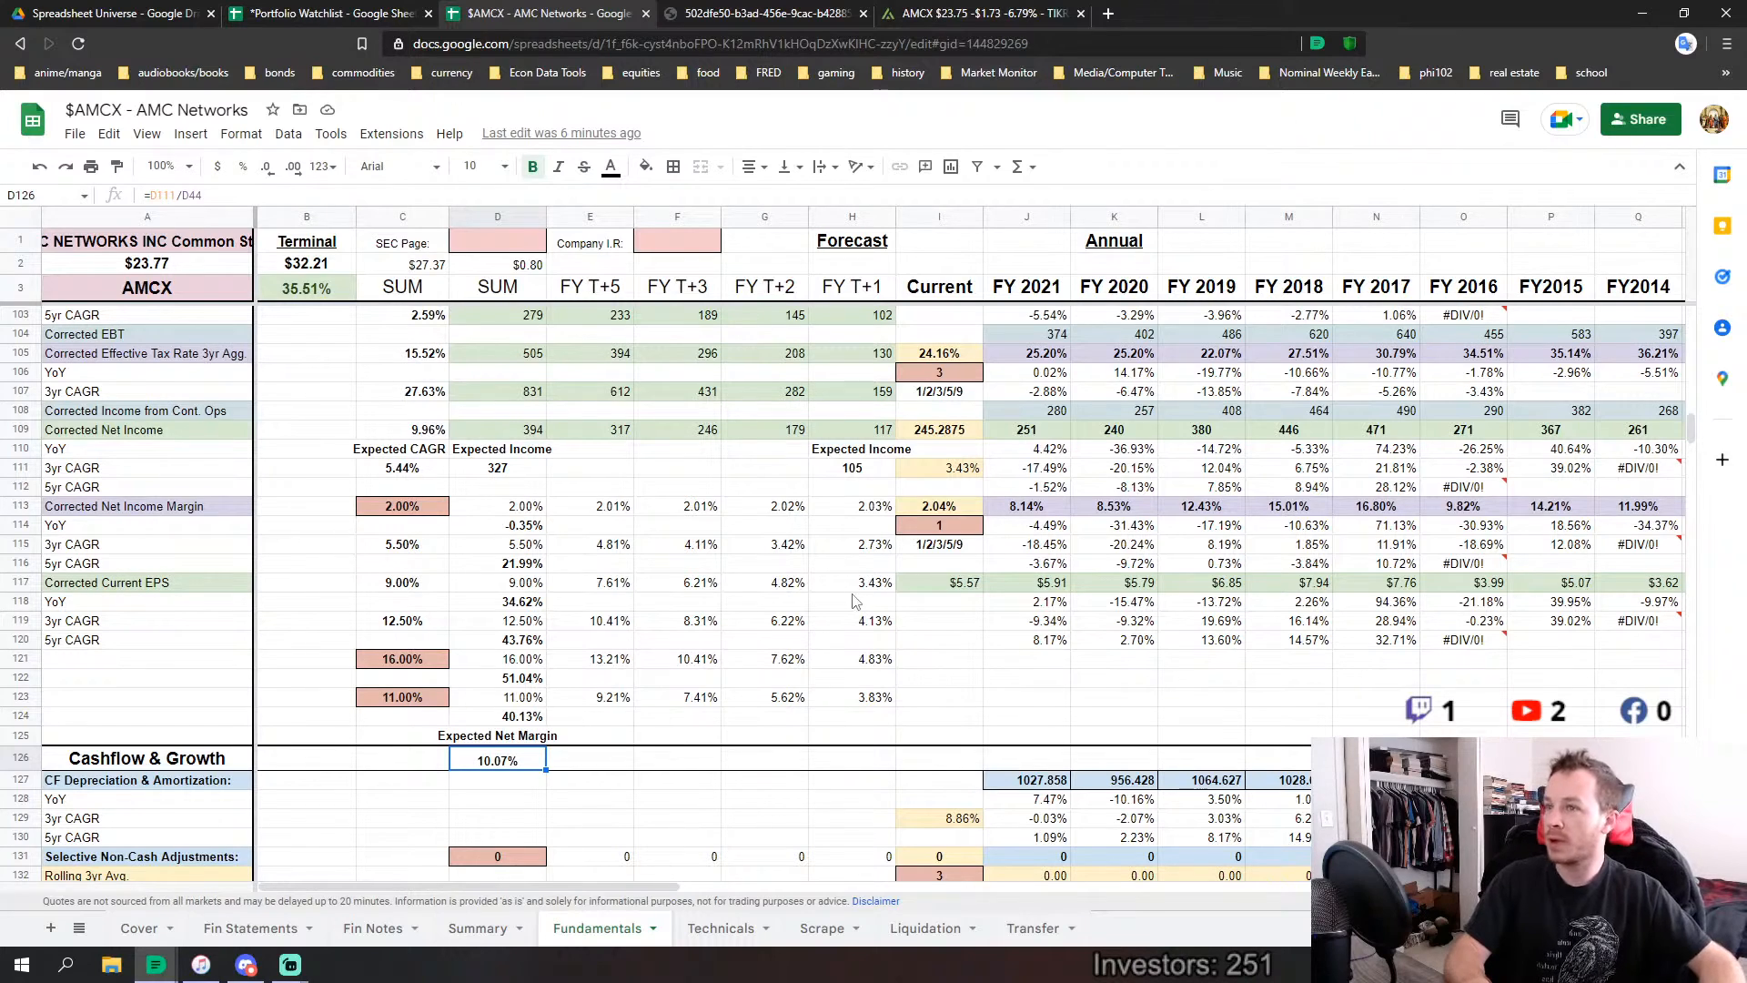
Try removing the *0.25 multiplier from the current corrected net income margin formula in I113, and undo the change.
click(950, 512)
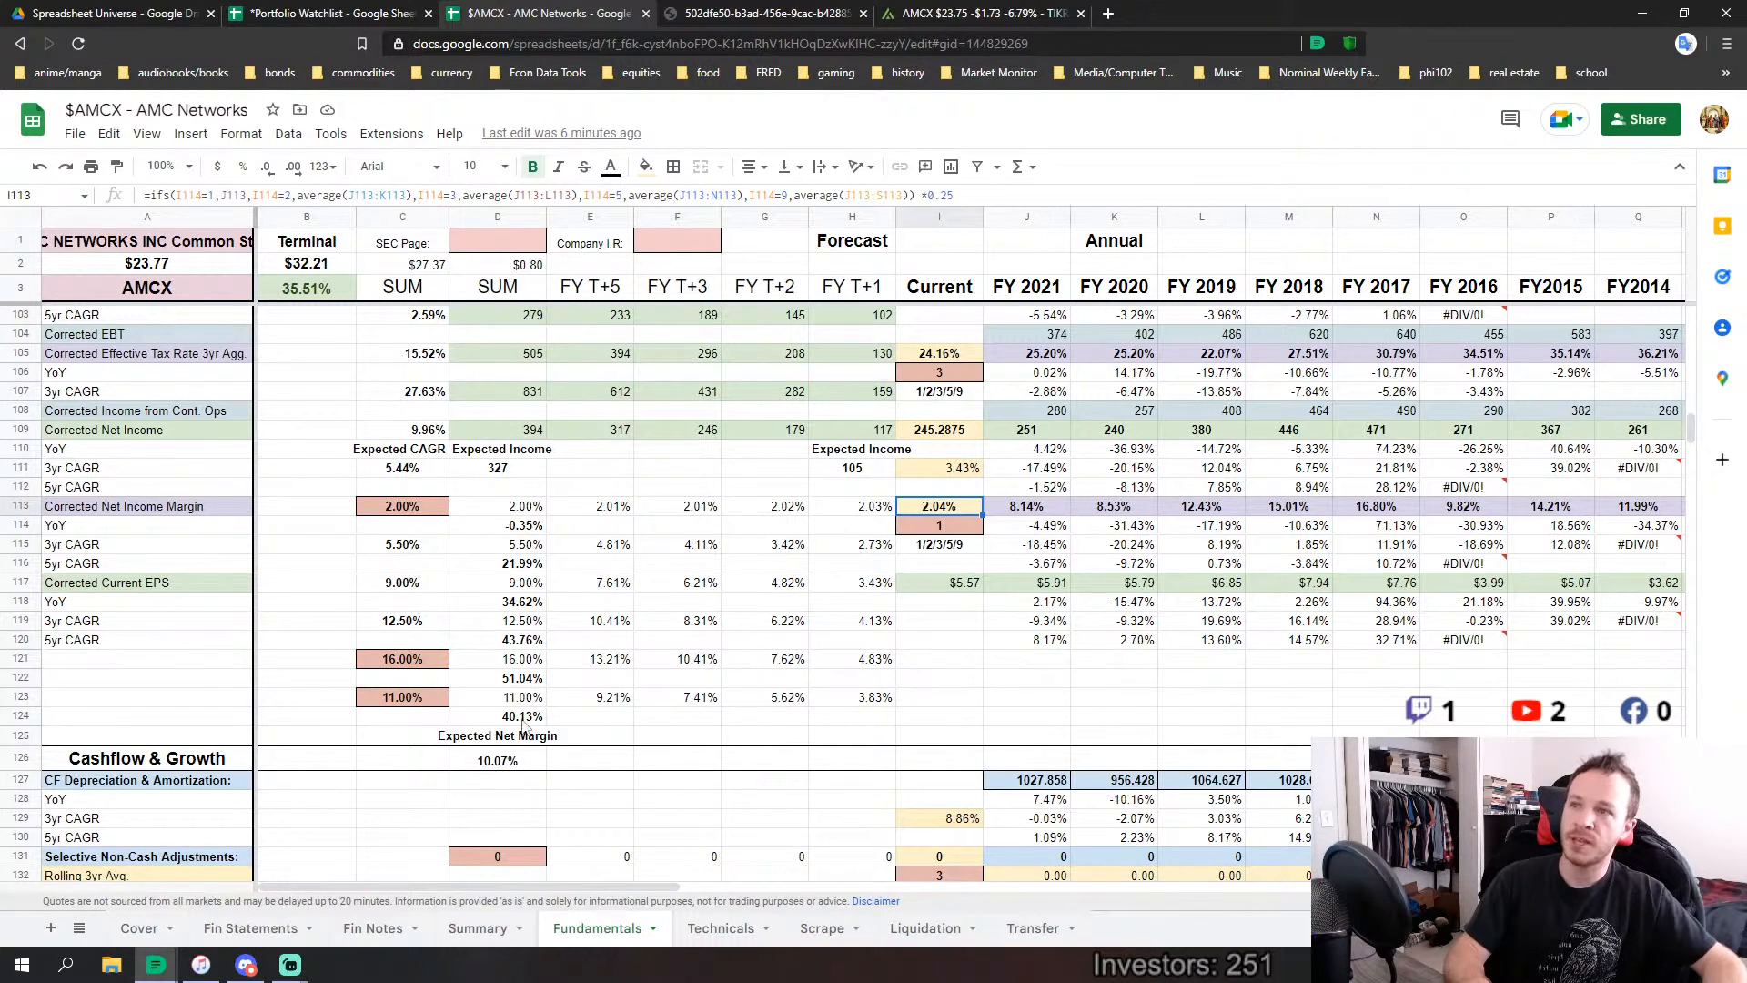
scroll(728, 555, down, 2)
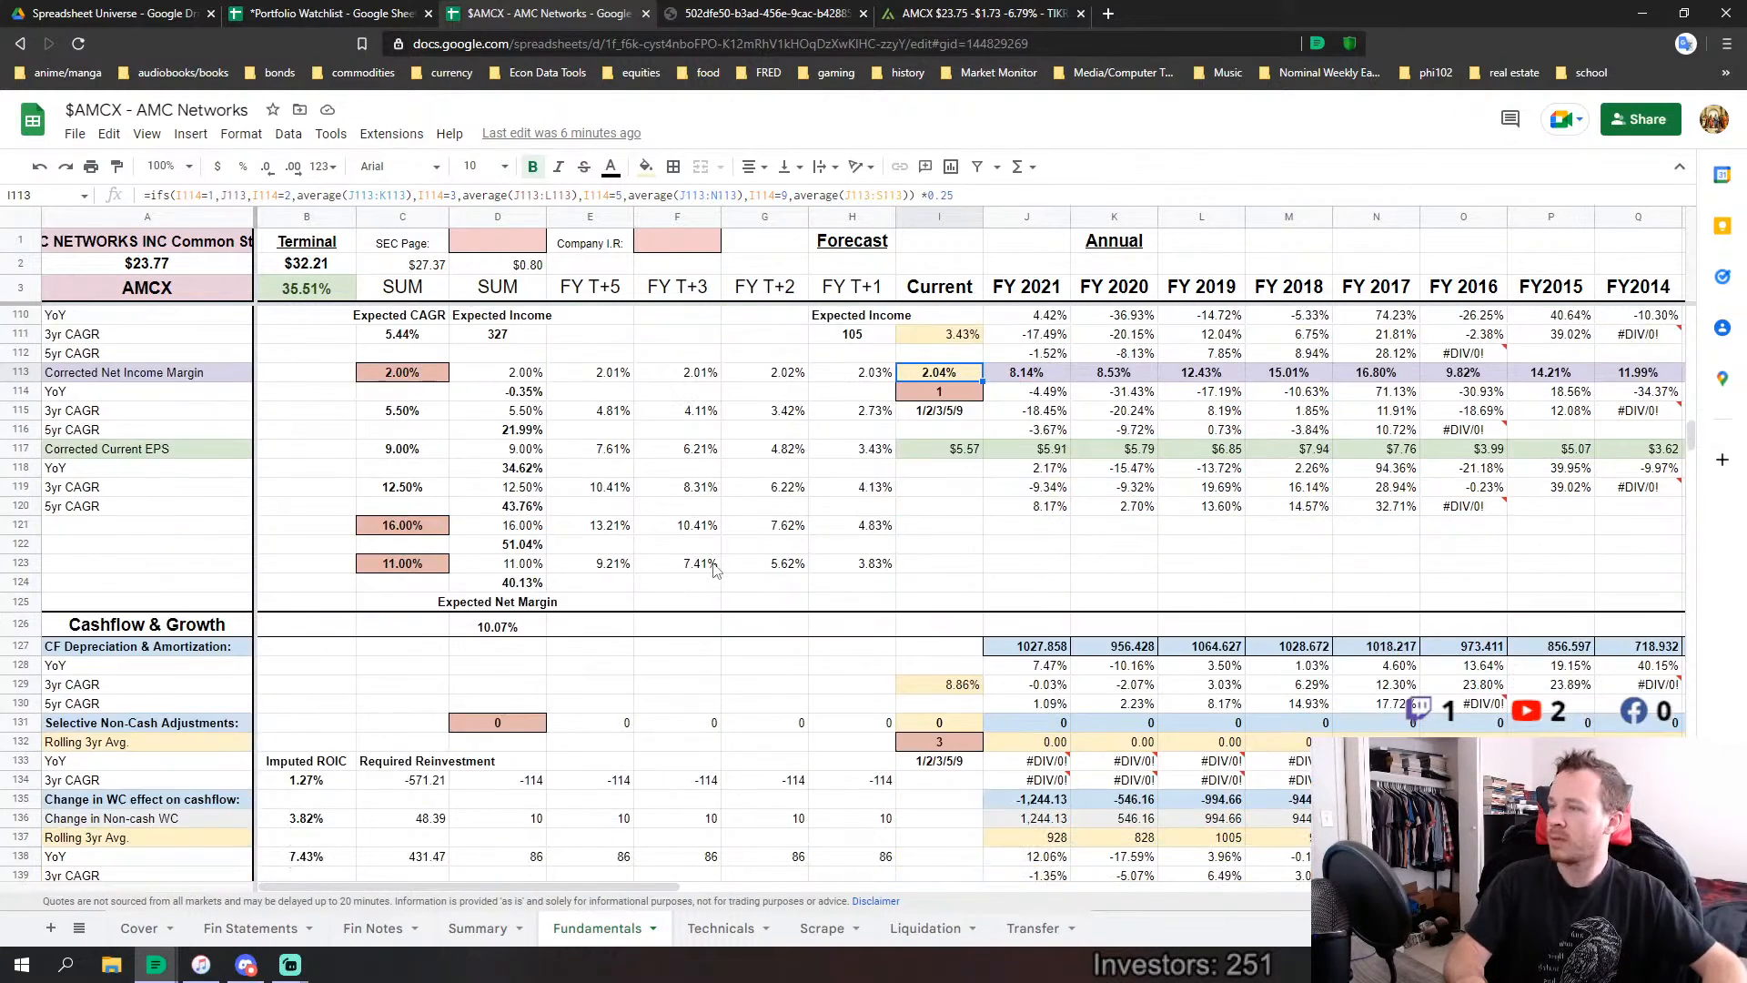
scroll(785, 669, up, 2)
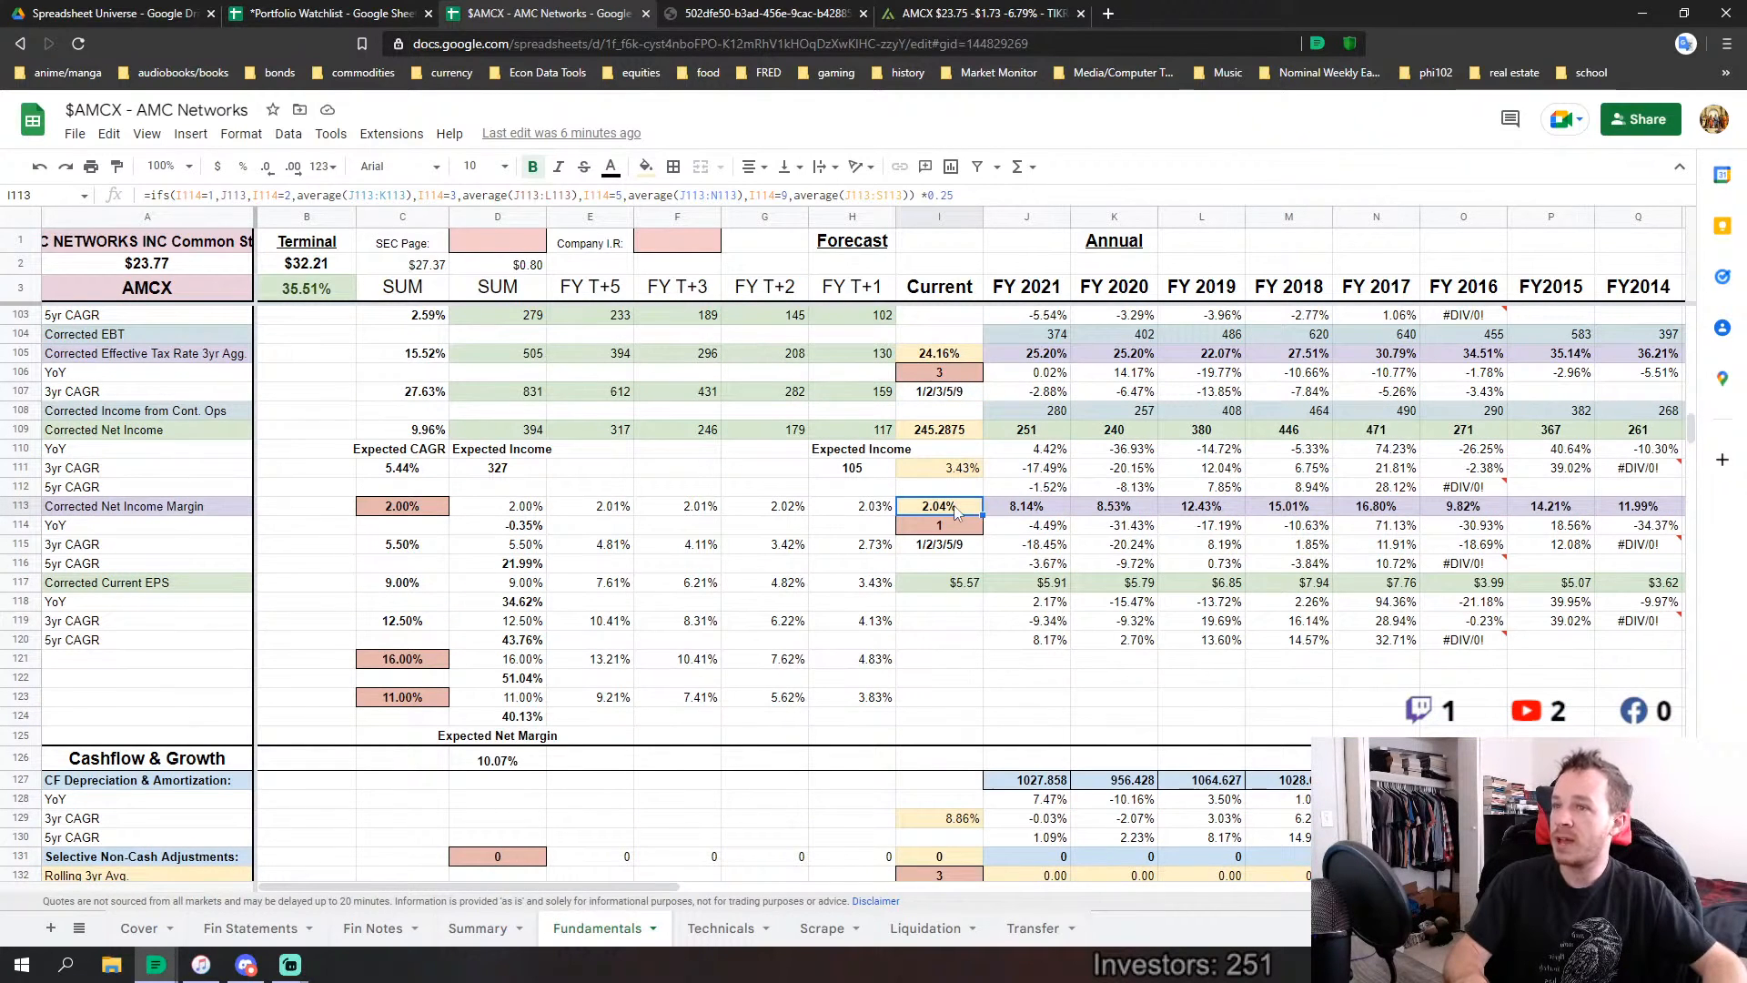
key(BackSpace)
key(BackSpace)
key(BackSpace)
key(BackSpace)
key(BackSpace)
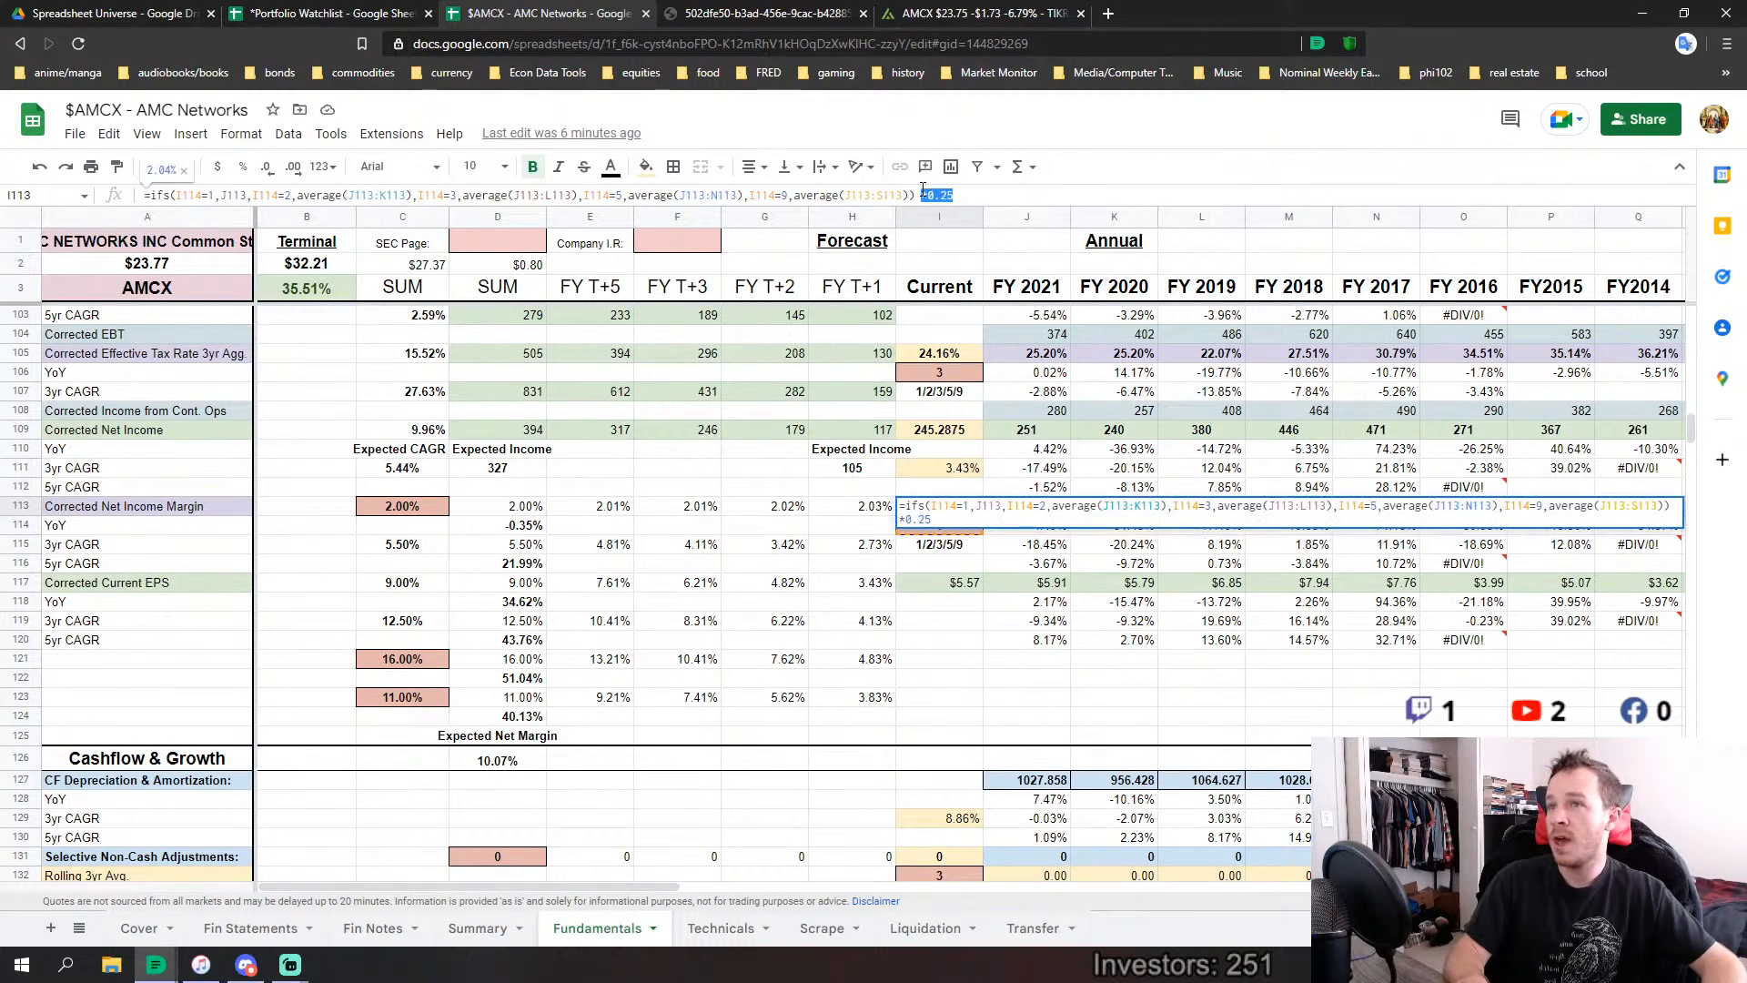
key(Return)
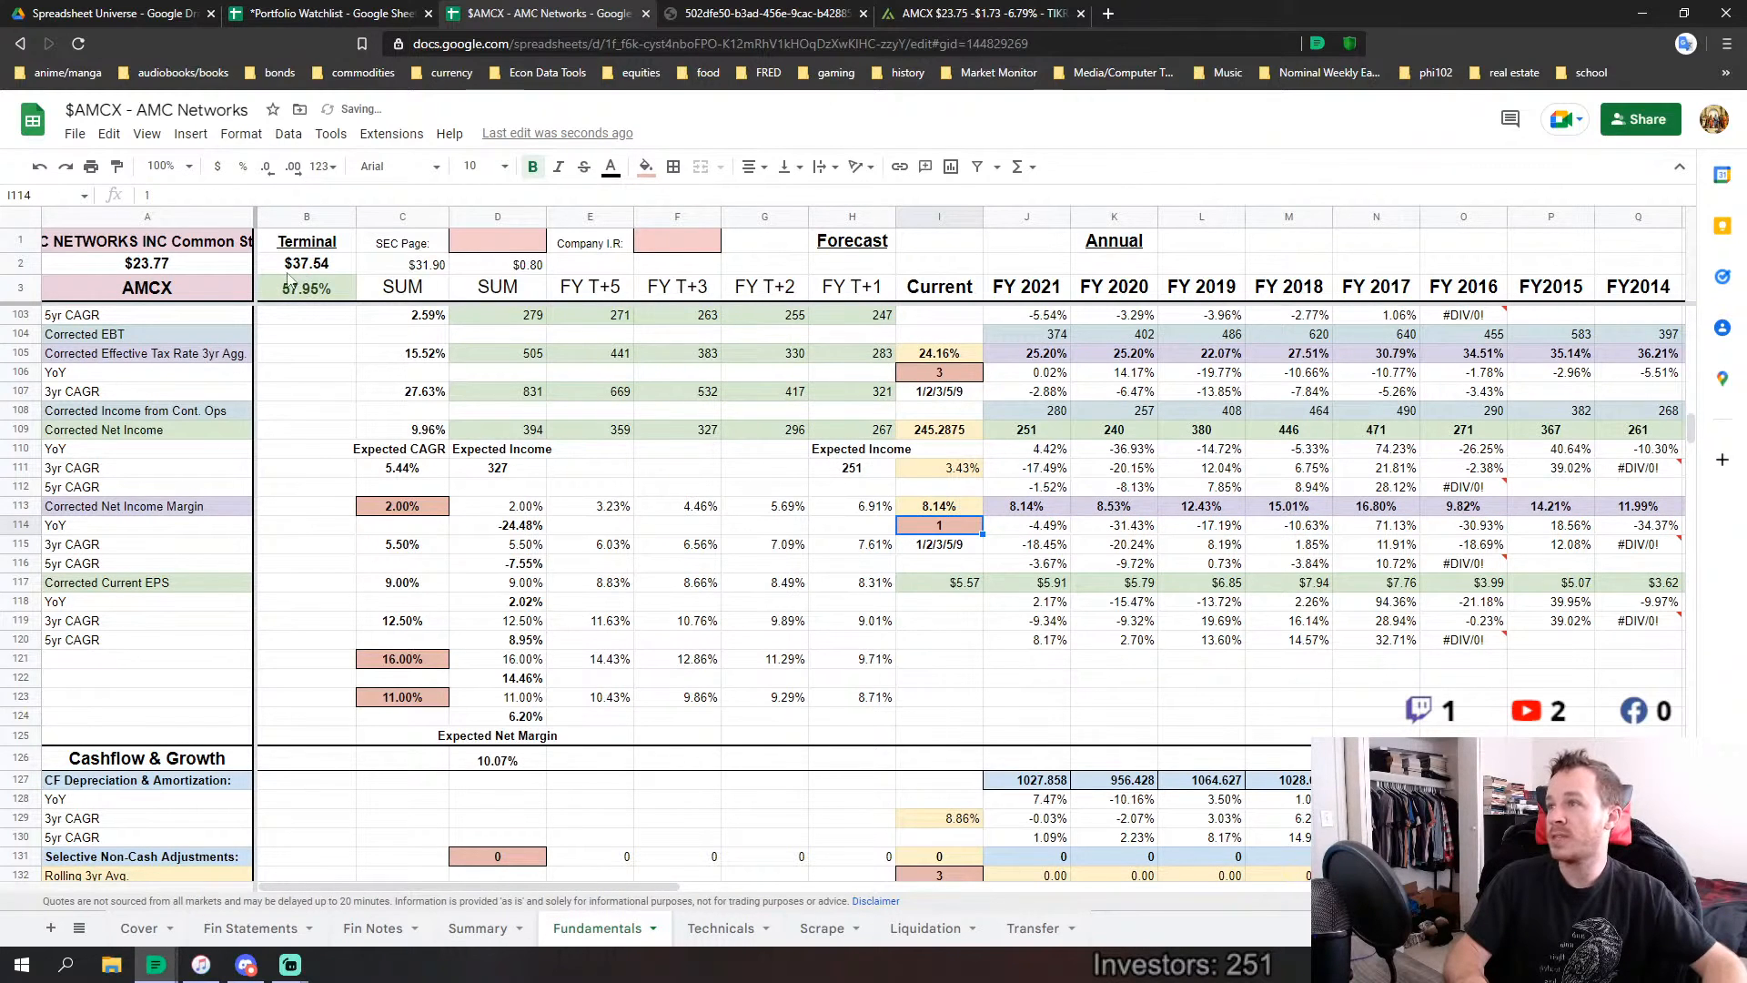
click(39, 166)
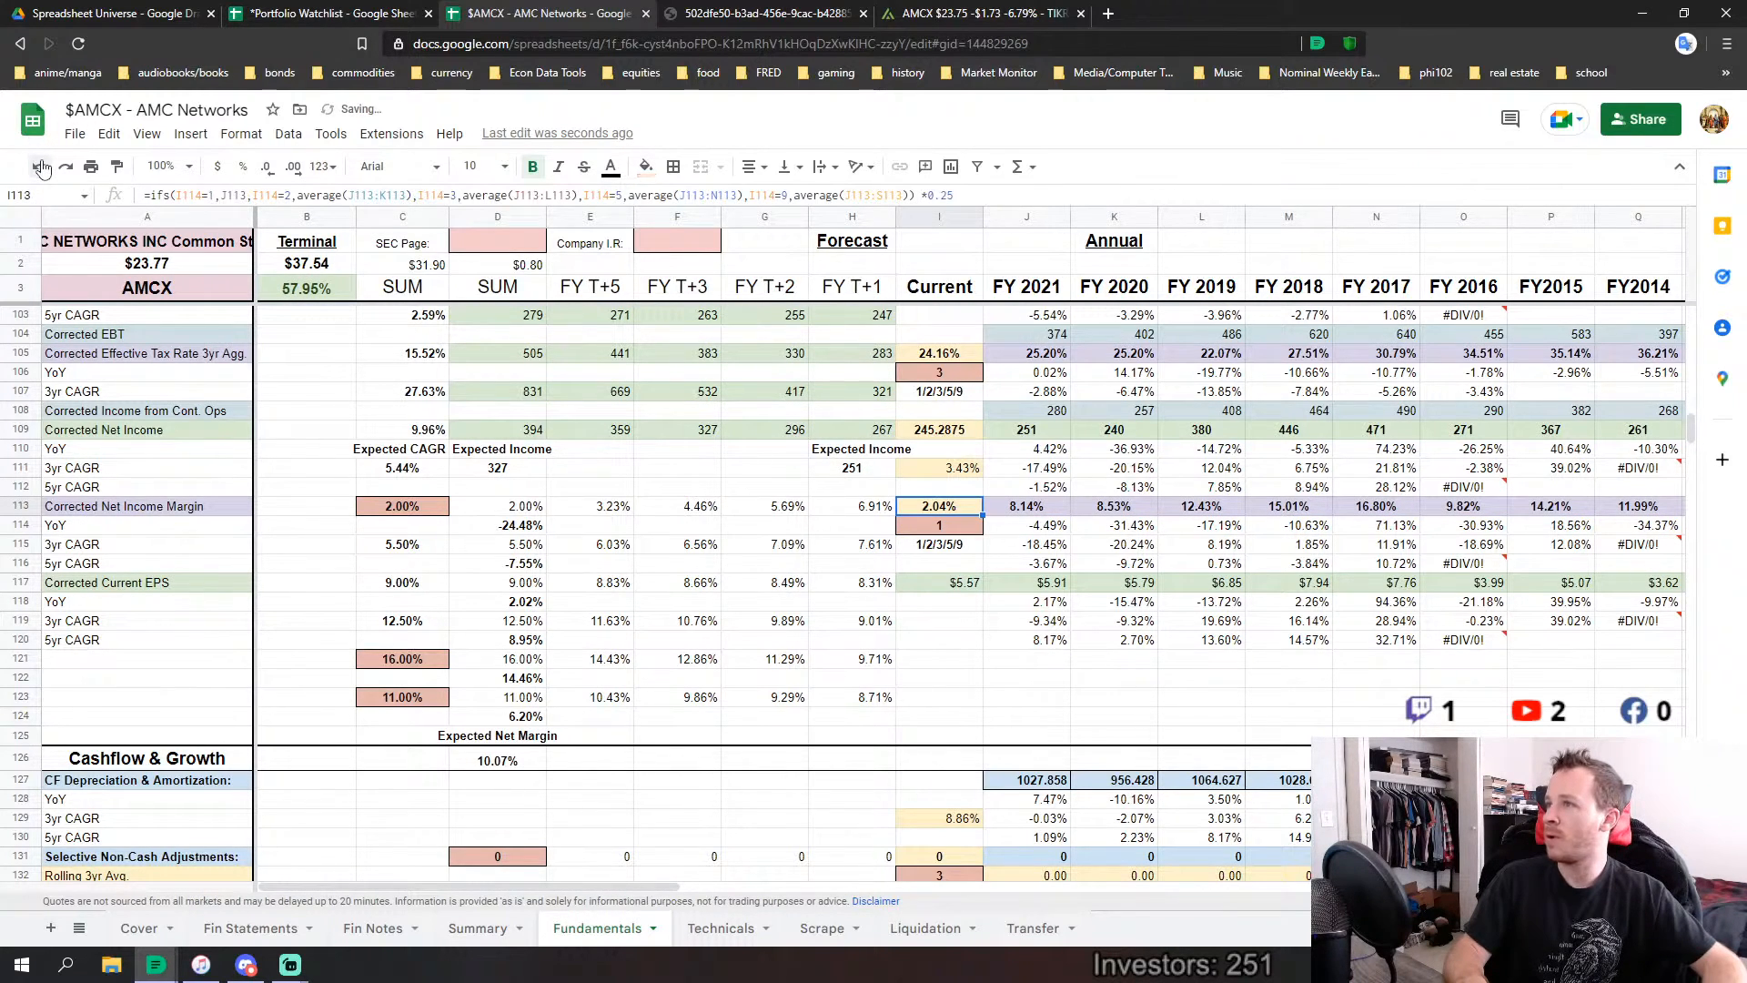
click(992, 716)
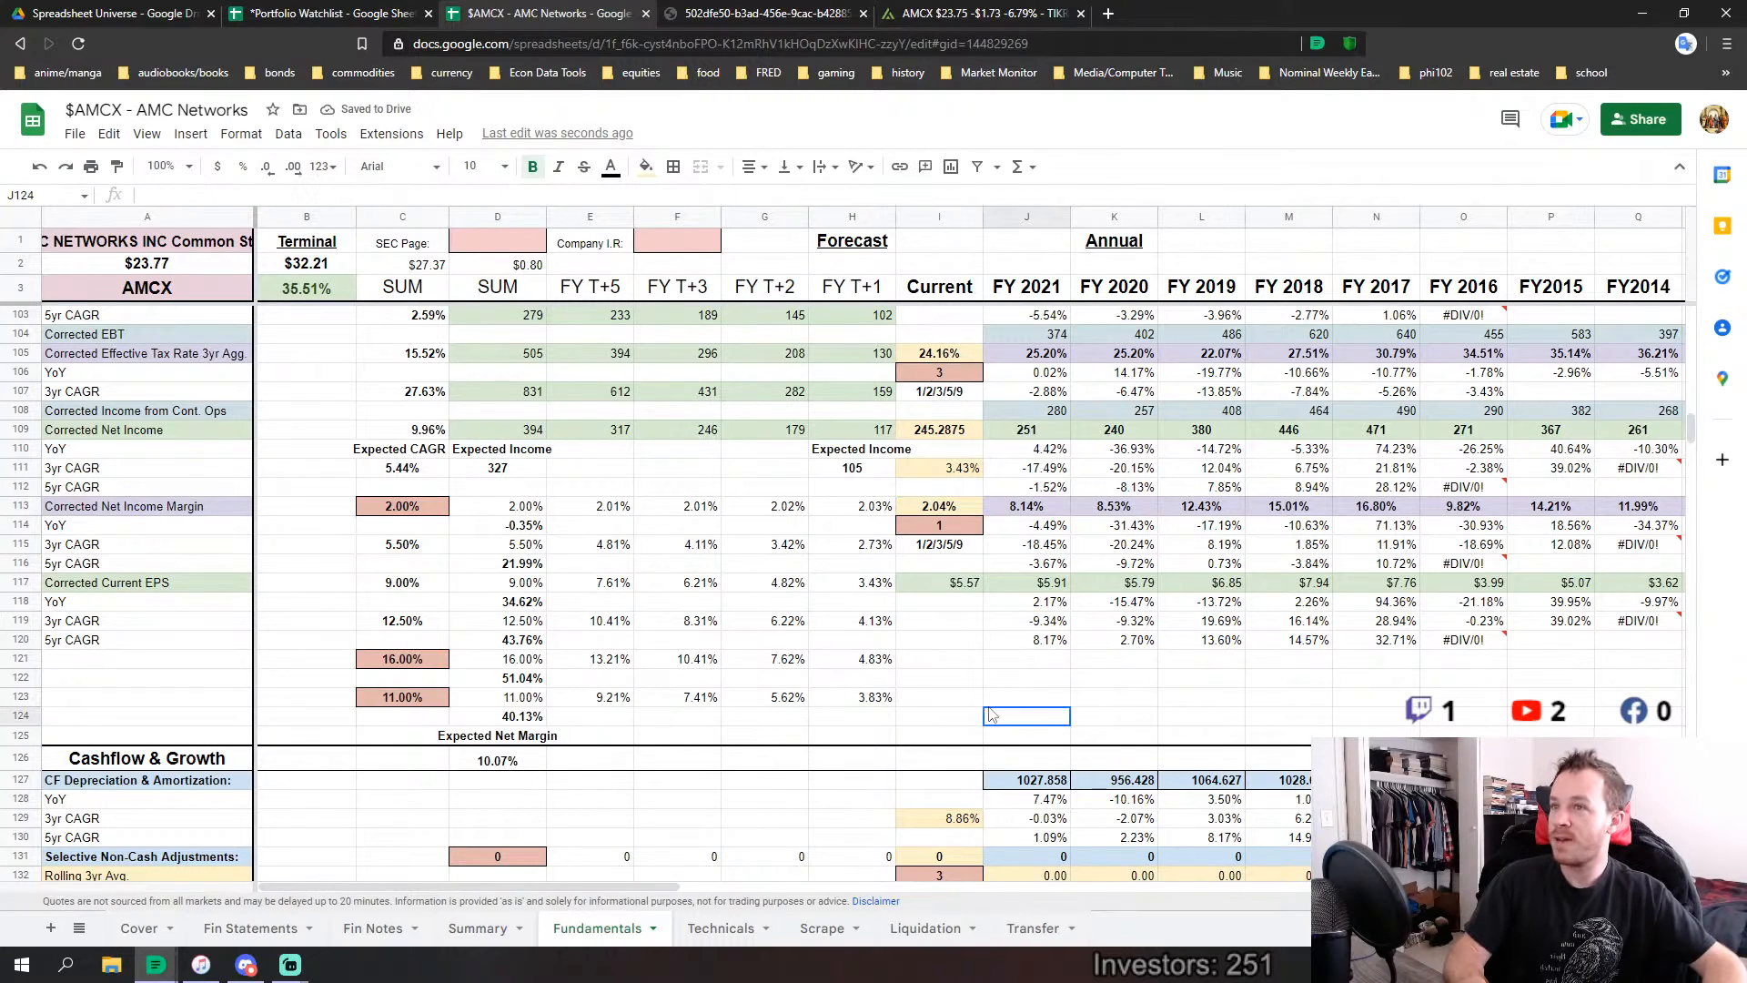
key(shift+Up)
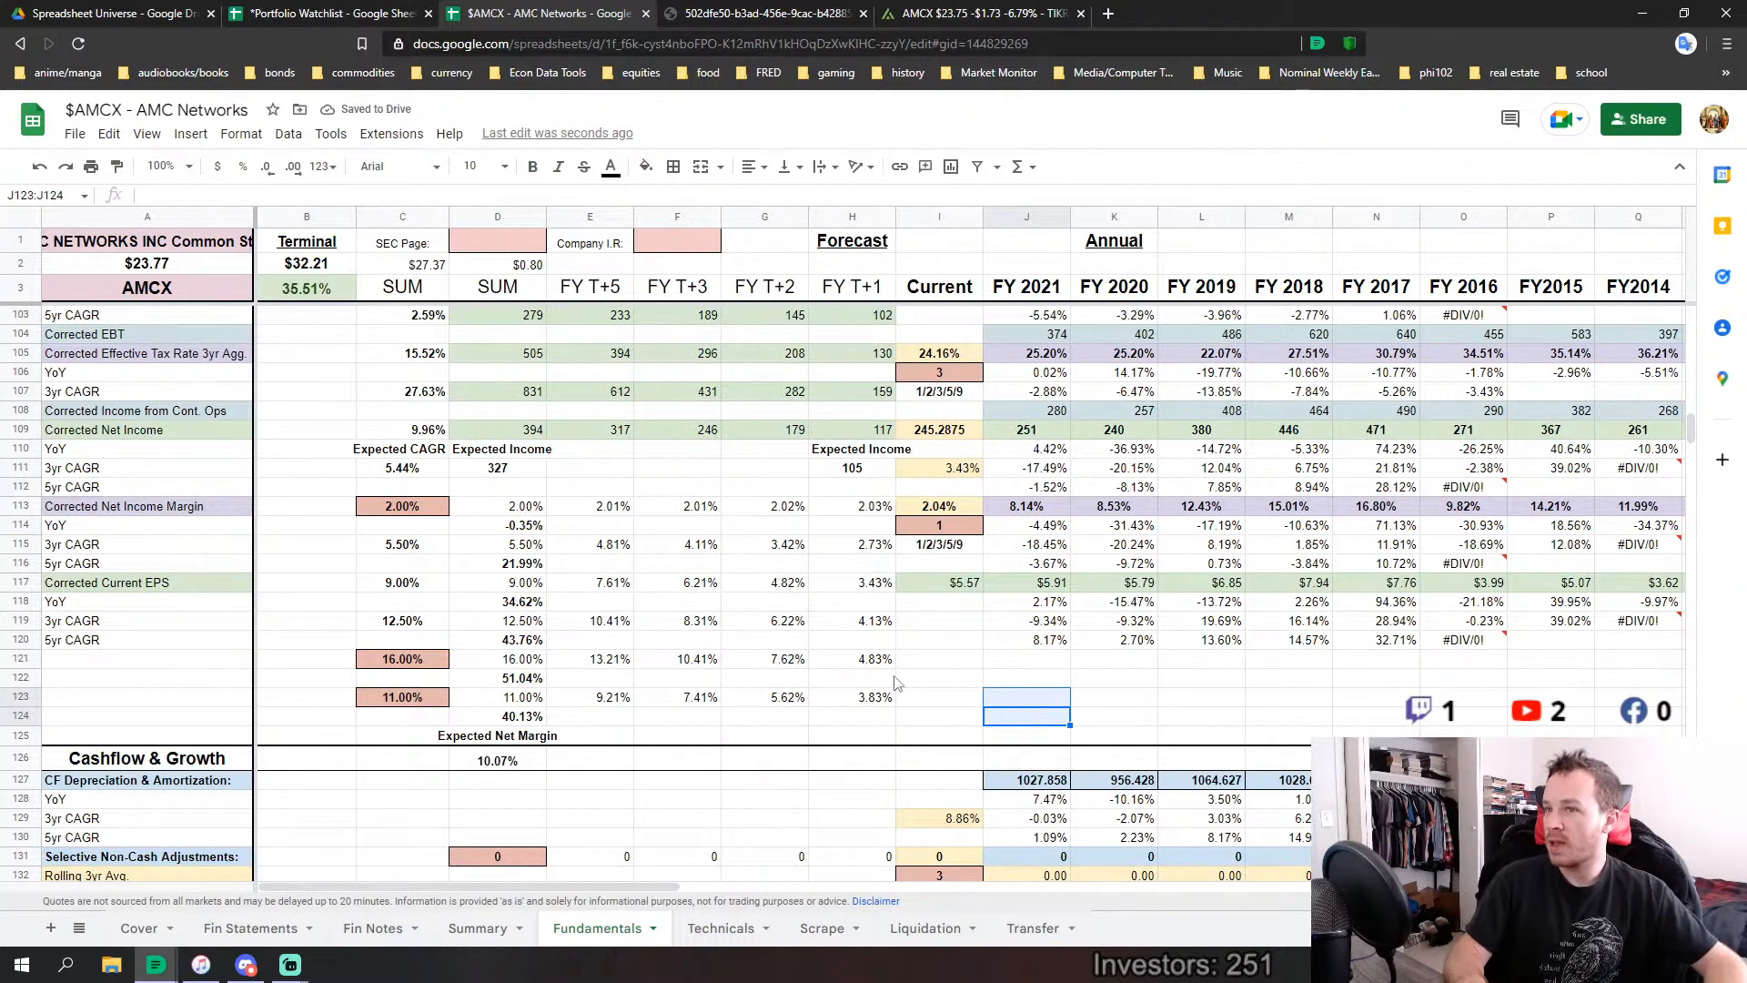
Review the working capital, capex and required reinvestment projections in the Cashflow & Growth section.
scroll(916, 728, down, 2)
scroll(916, 728, down, 2)
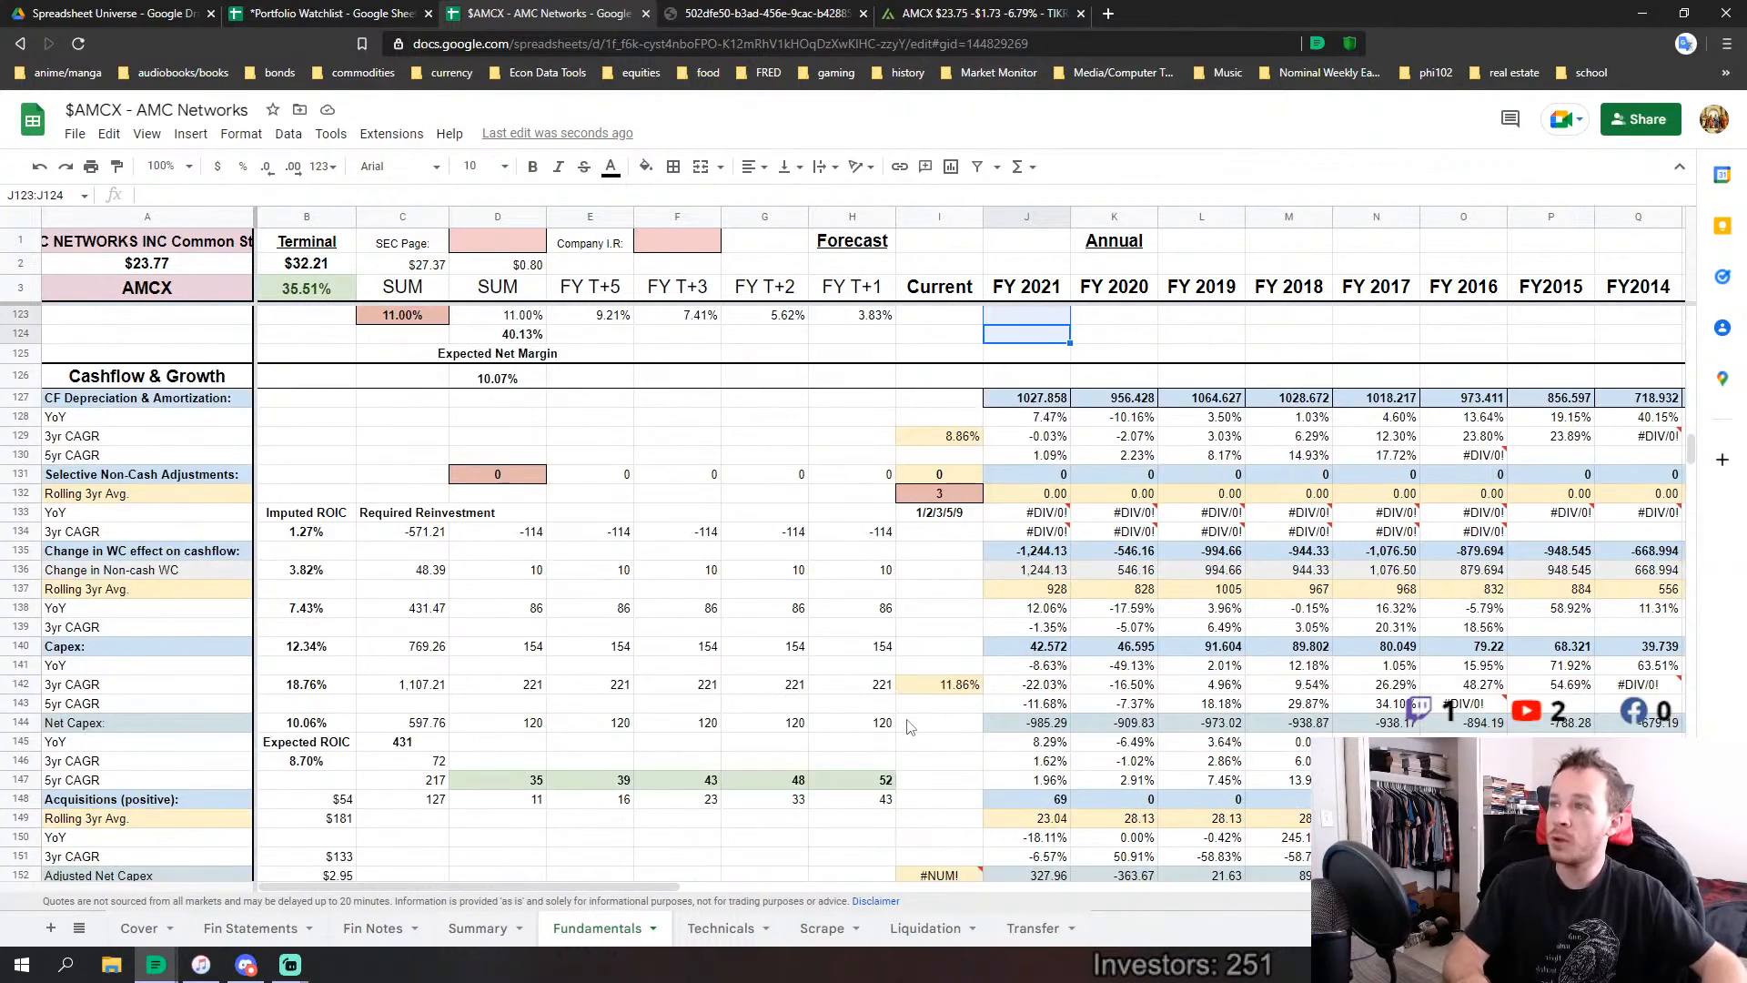
scroll(905, 724, up, 1)
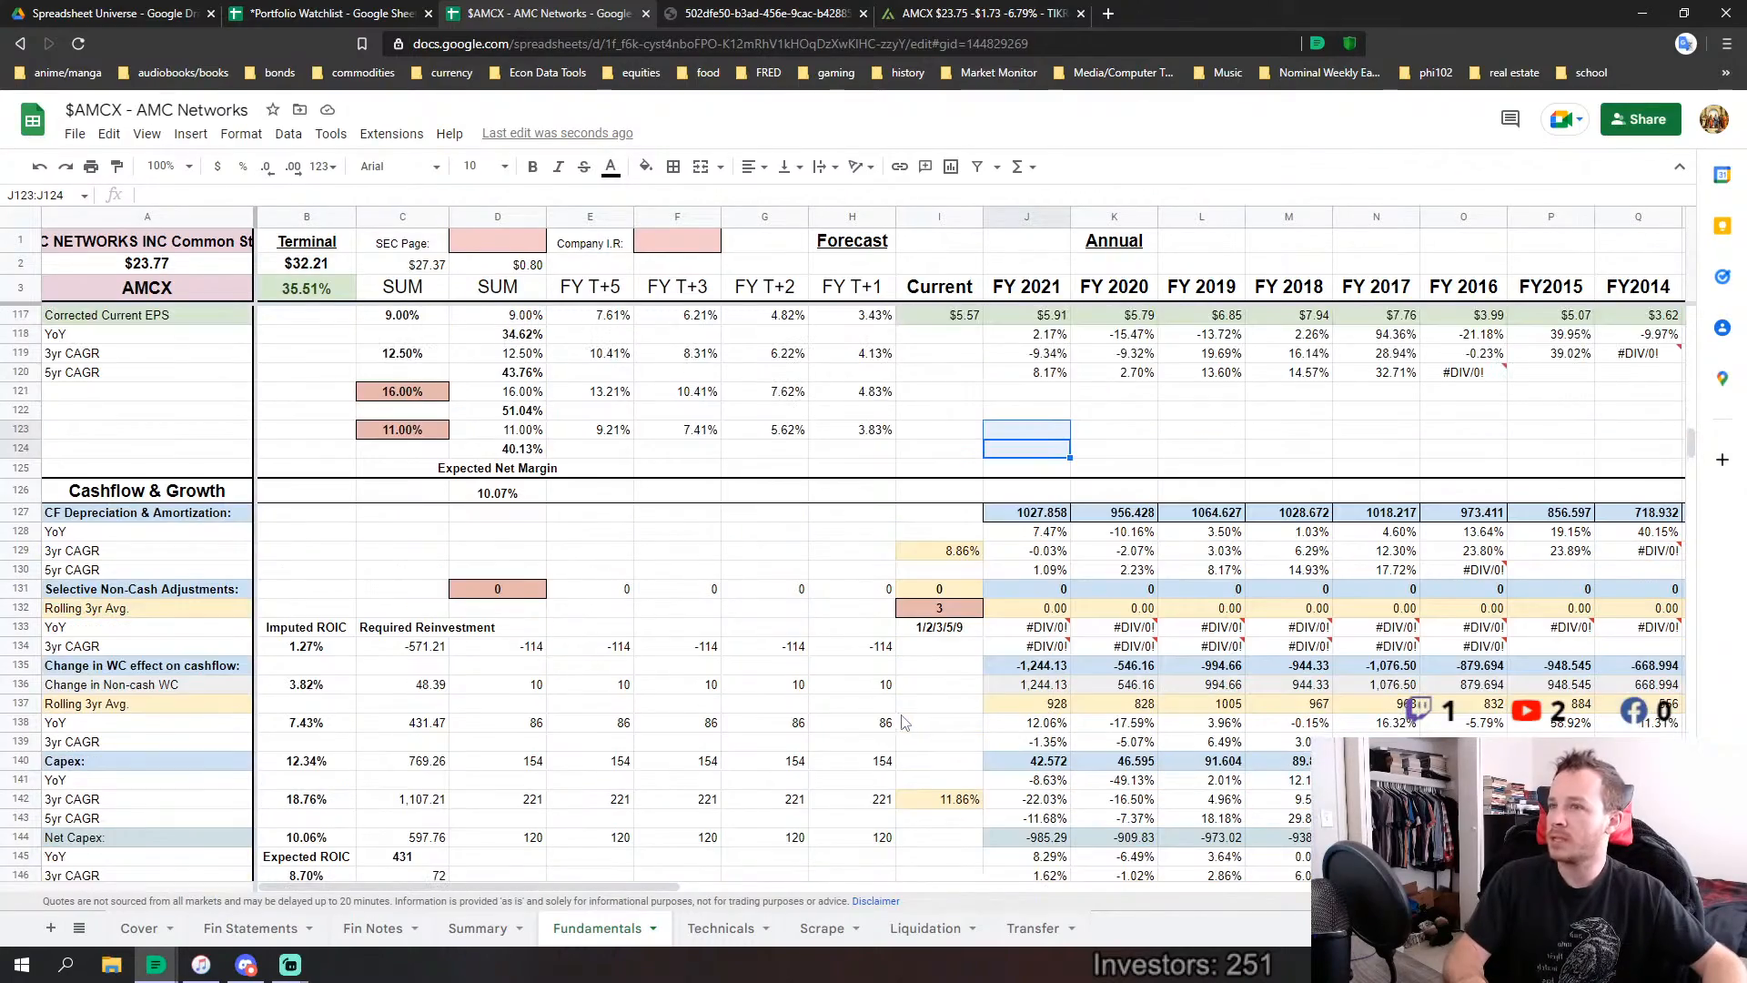
scroll(737, 688, down, 2)
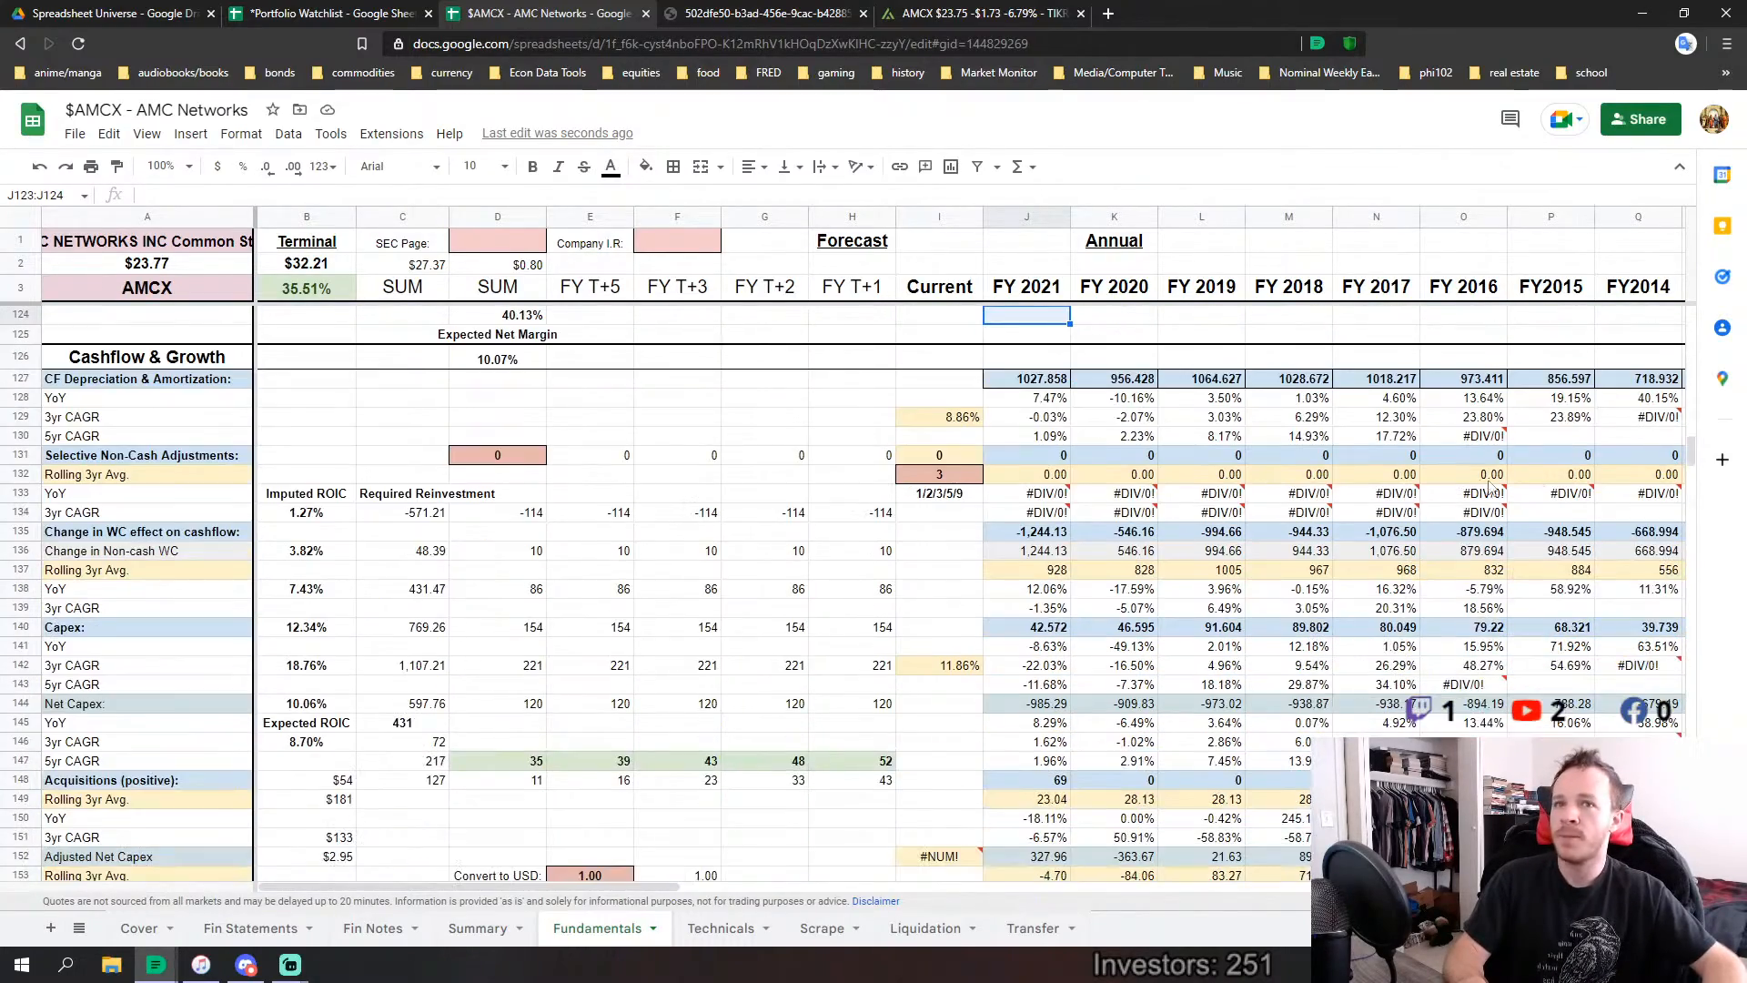
Examine the sales-to-capital assumptions in B360 and B362, the expected ratio formula in D365 and the FY 2021 ratio in J350.
drag(1690, 452, 1665, 674)
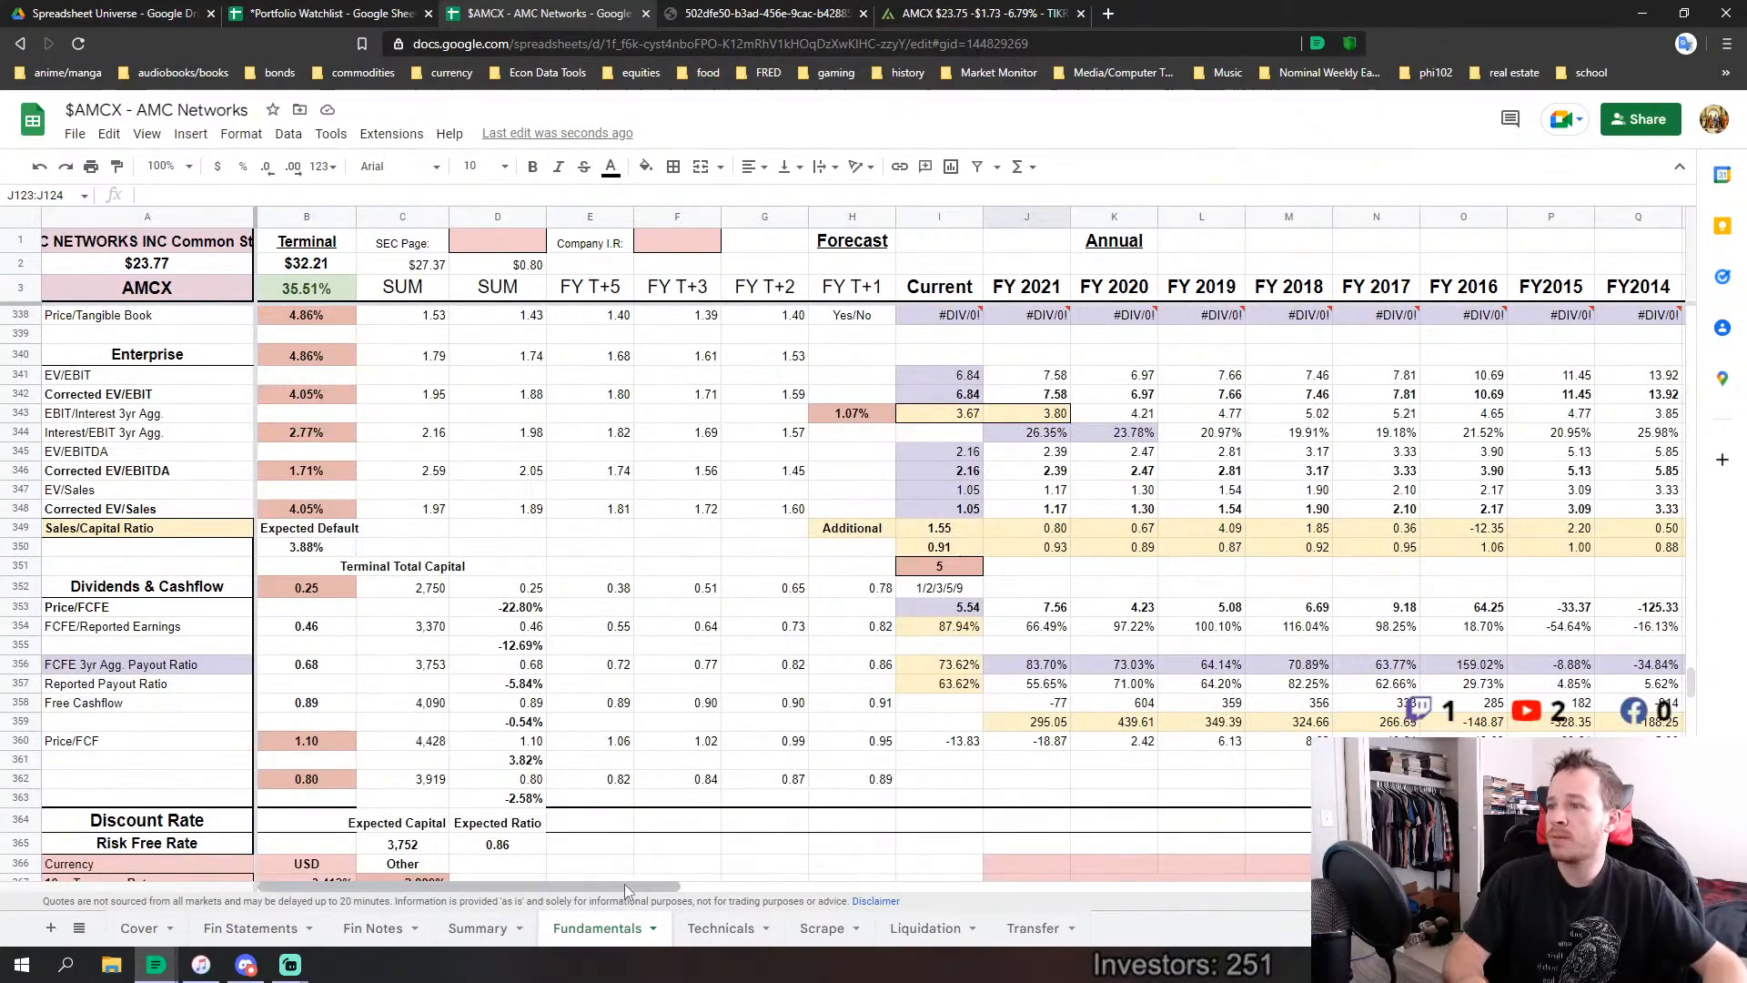
drag(619, 883, 509, 887)
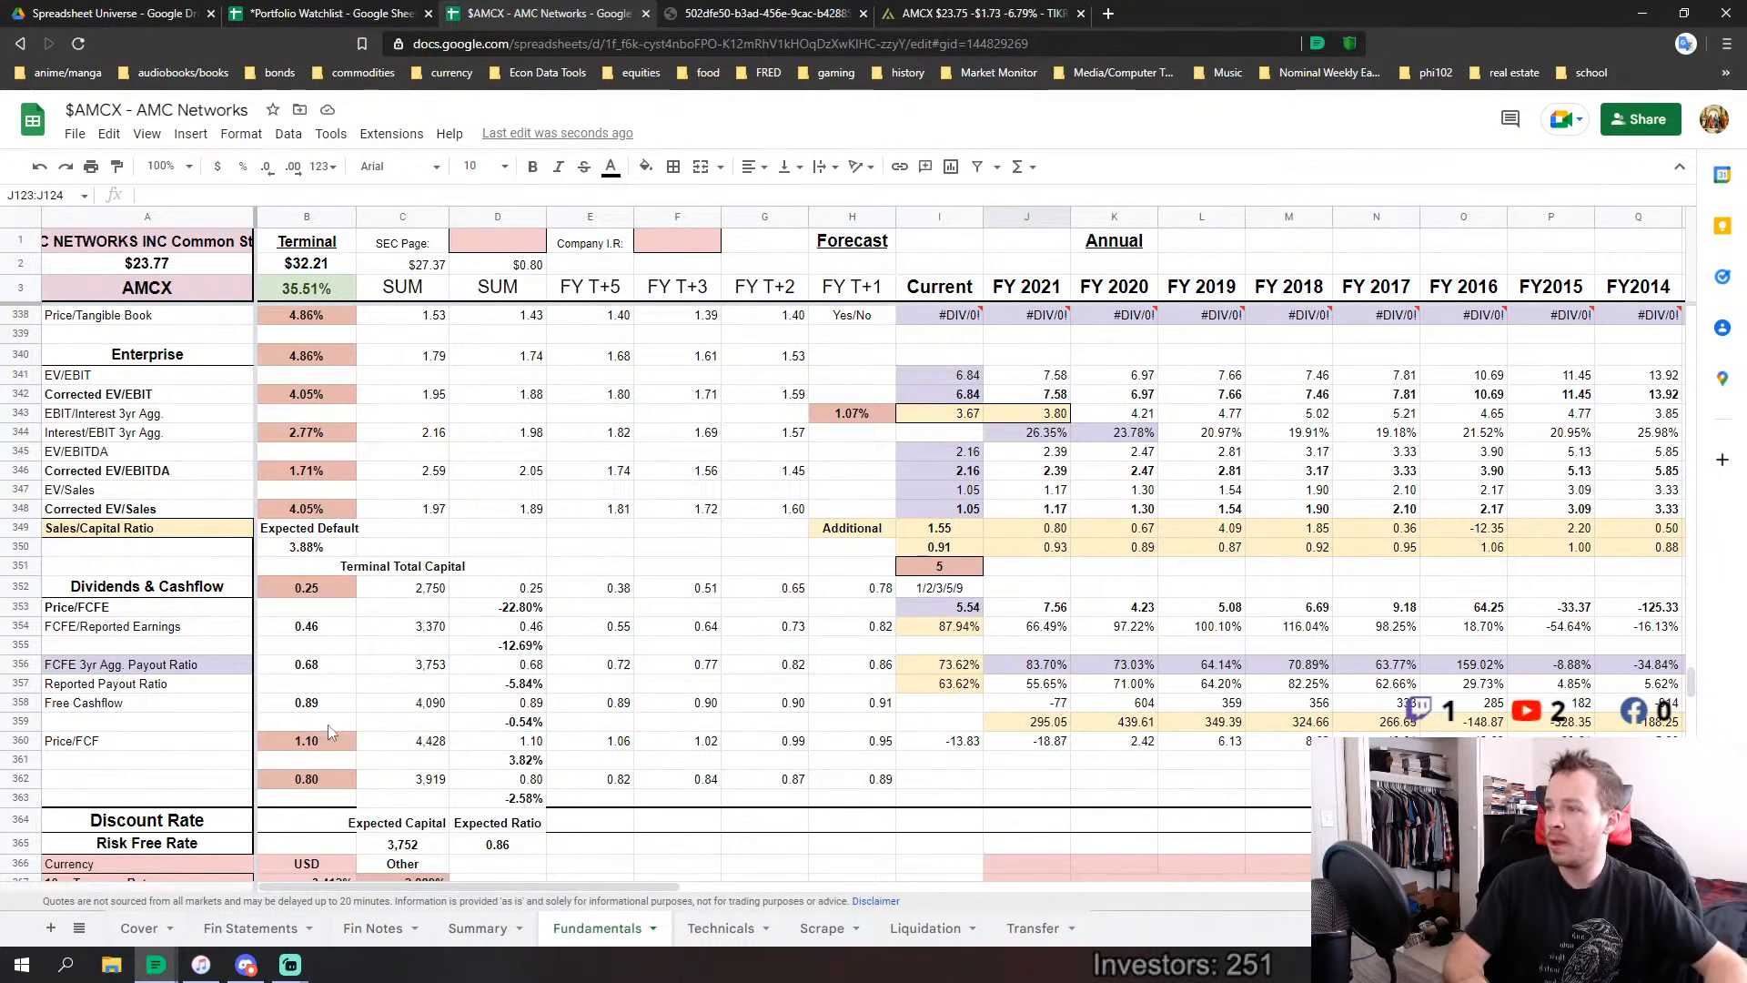
click(309, 740)
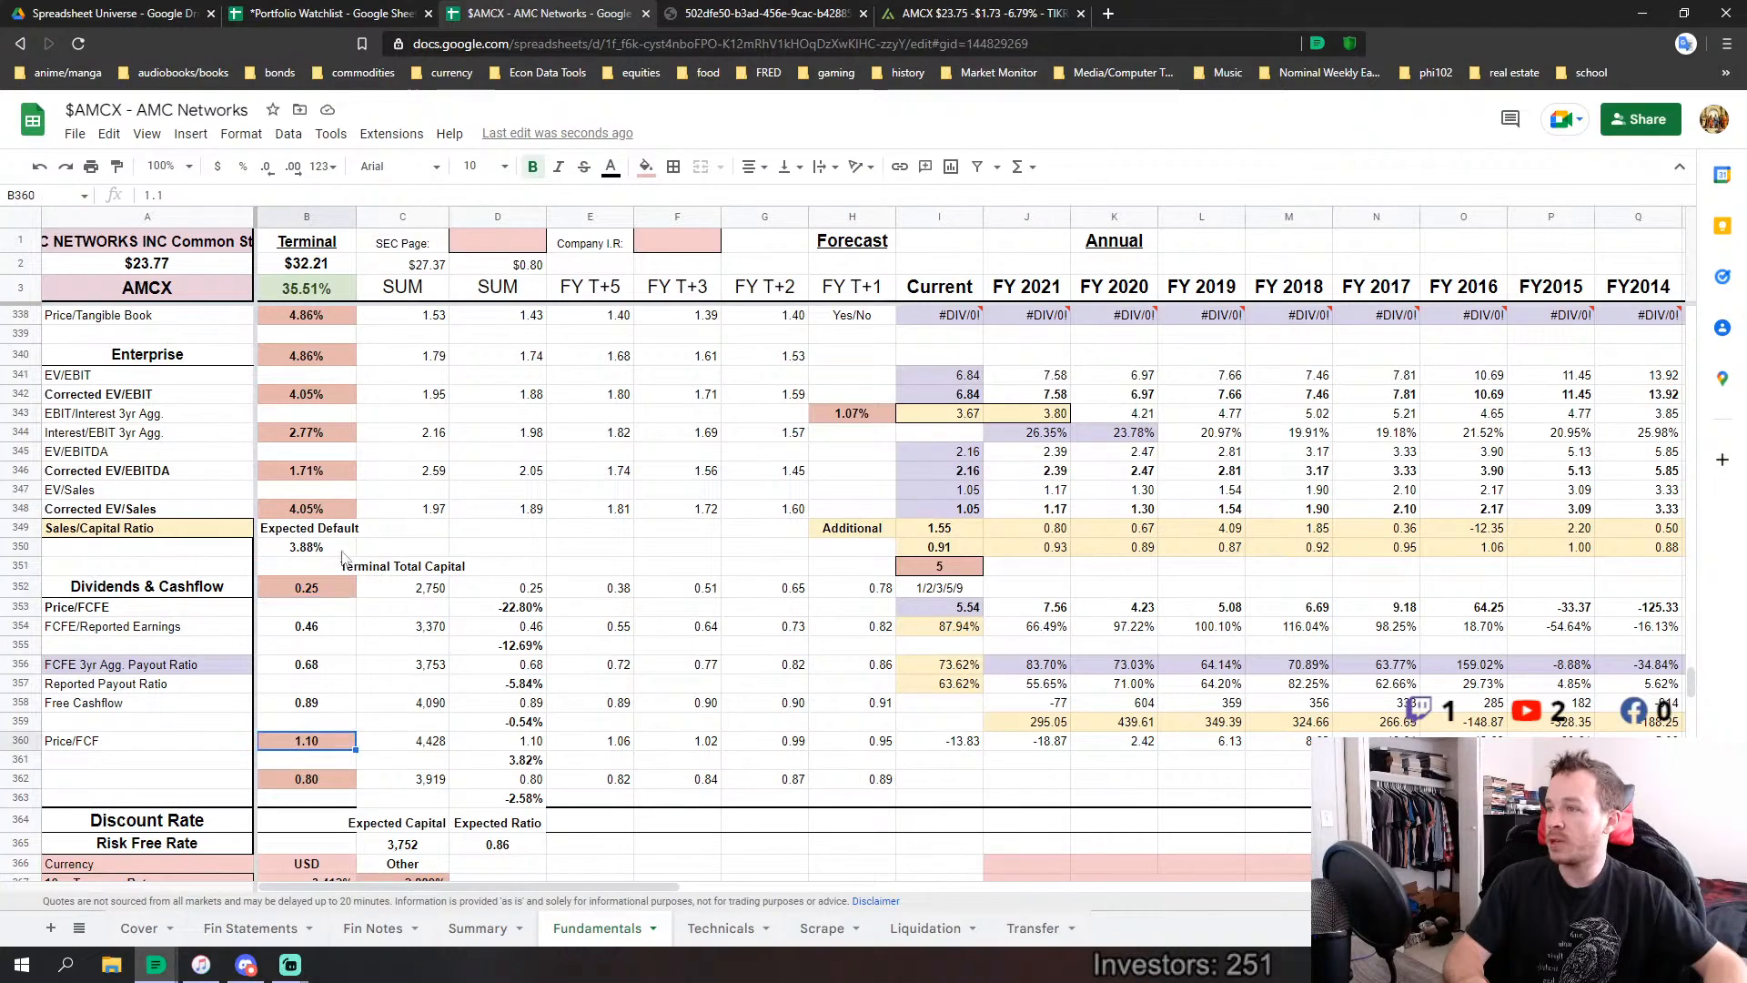
click(309, 780)
click(520, 848)
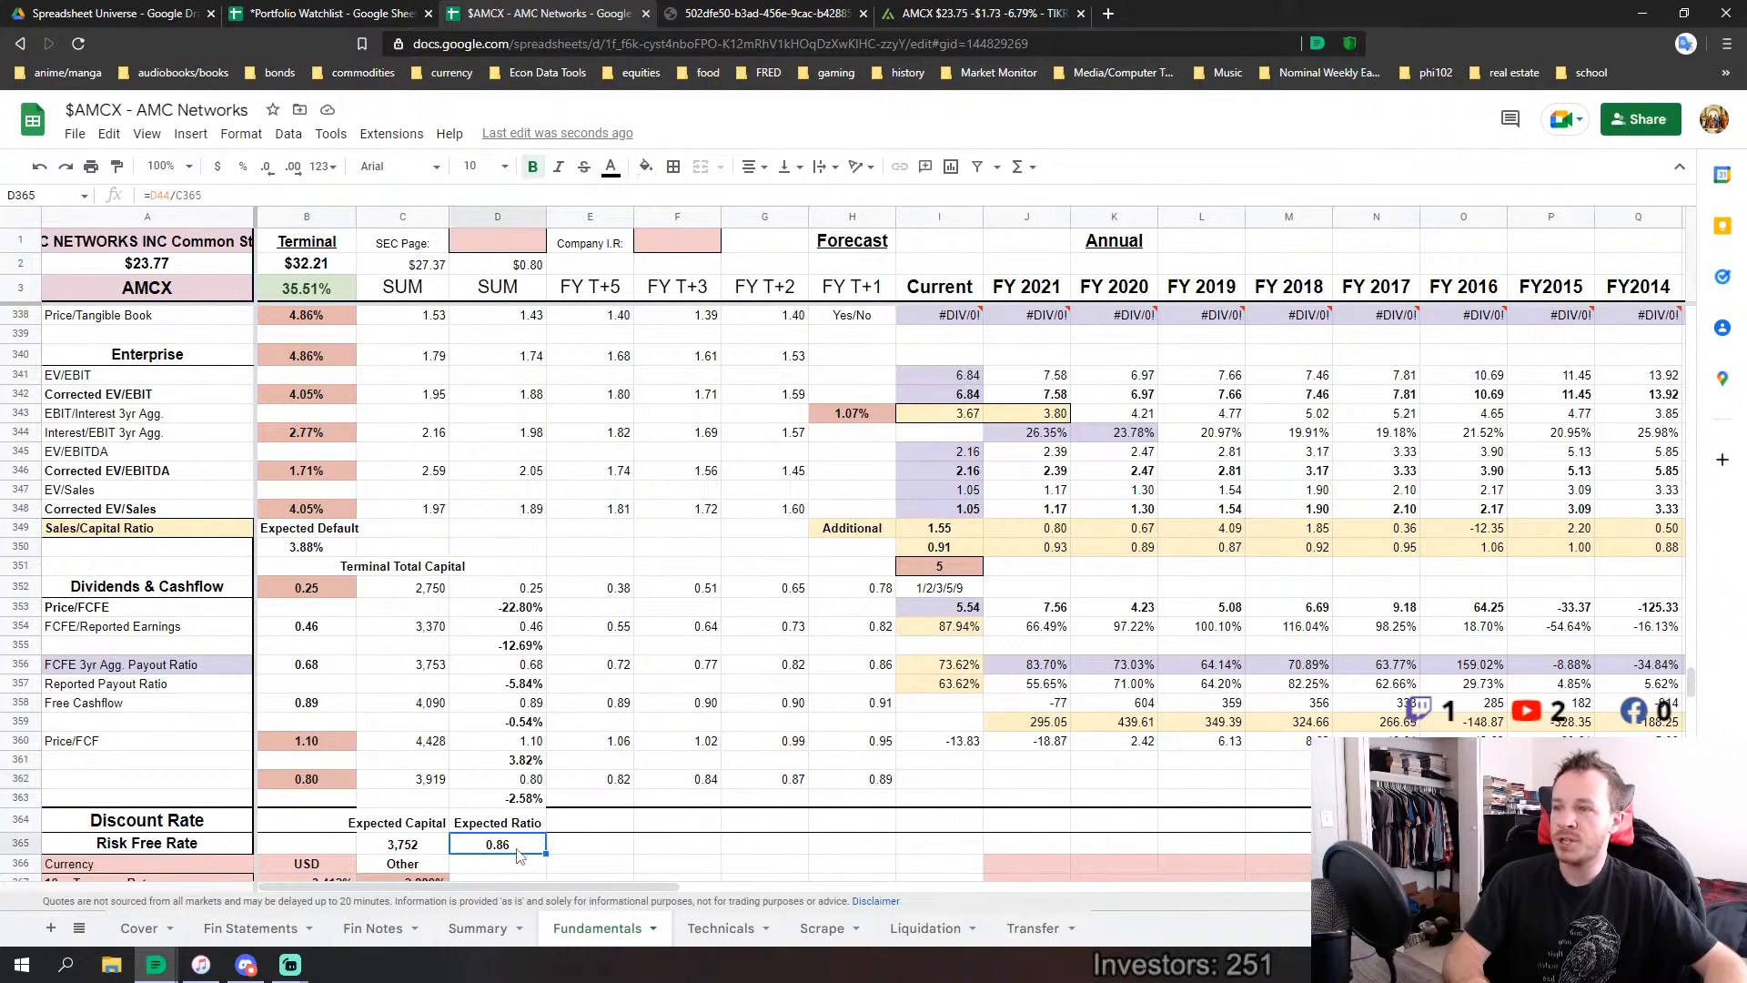
click(1059, 552)
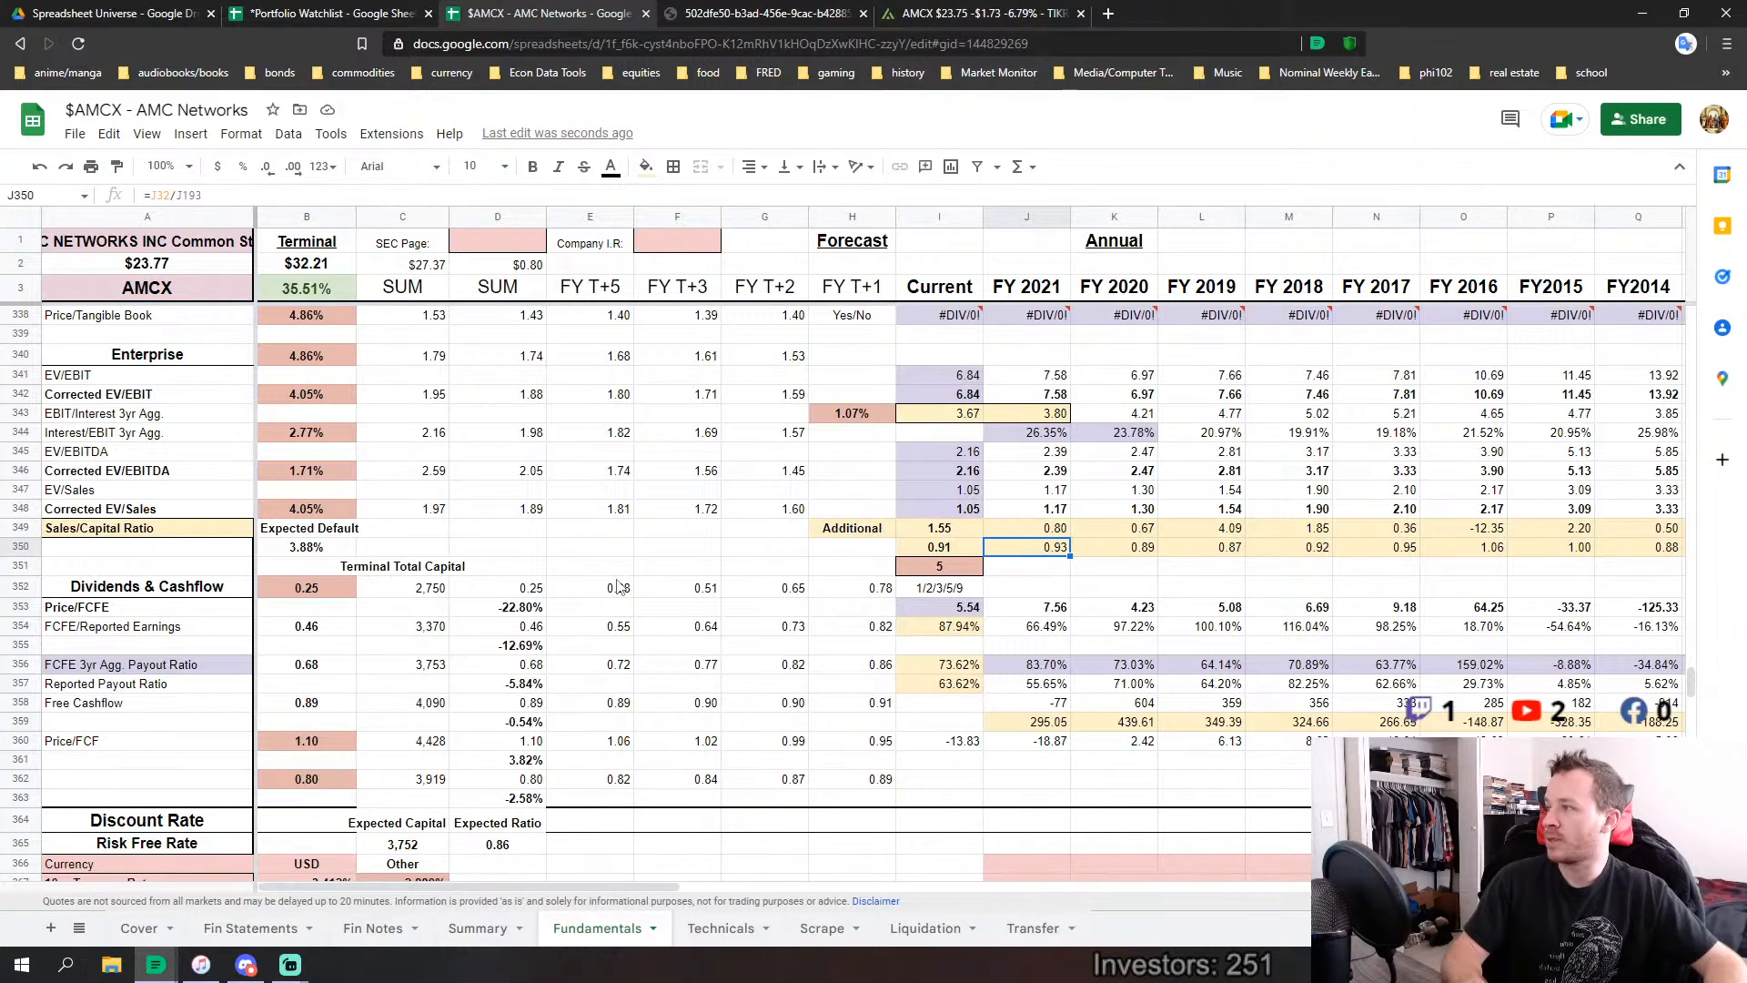
scroll(686, 664, up, 1)
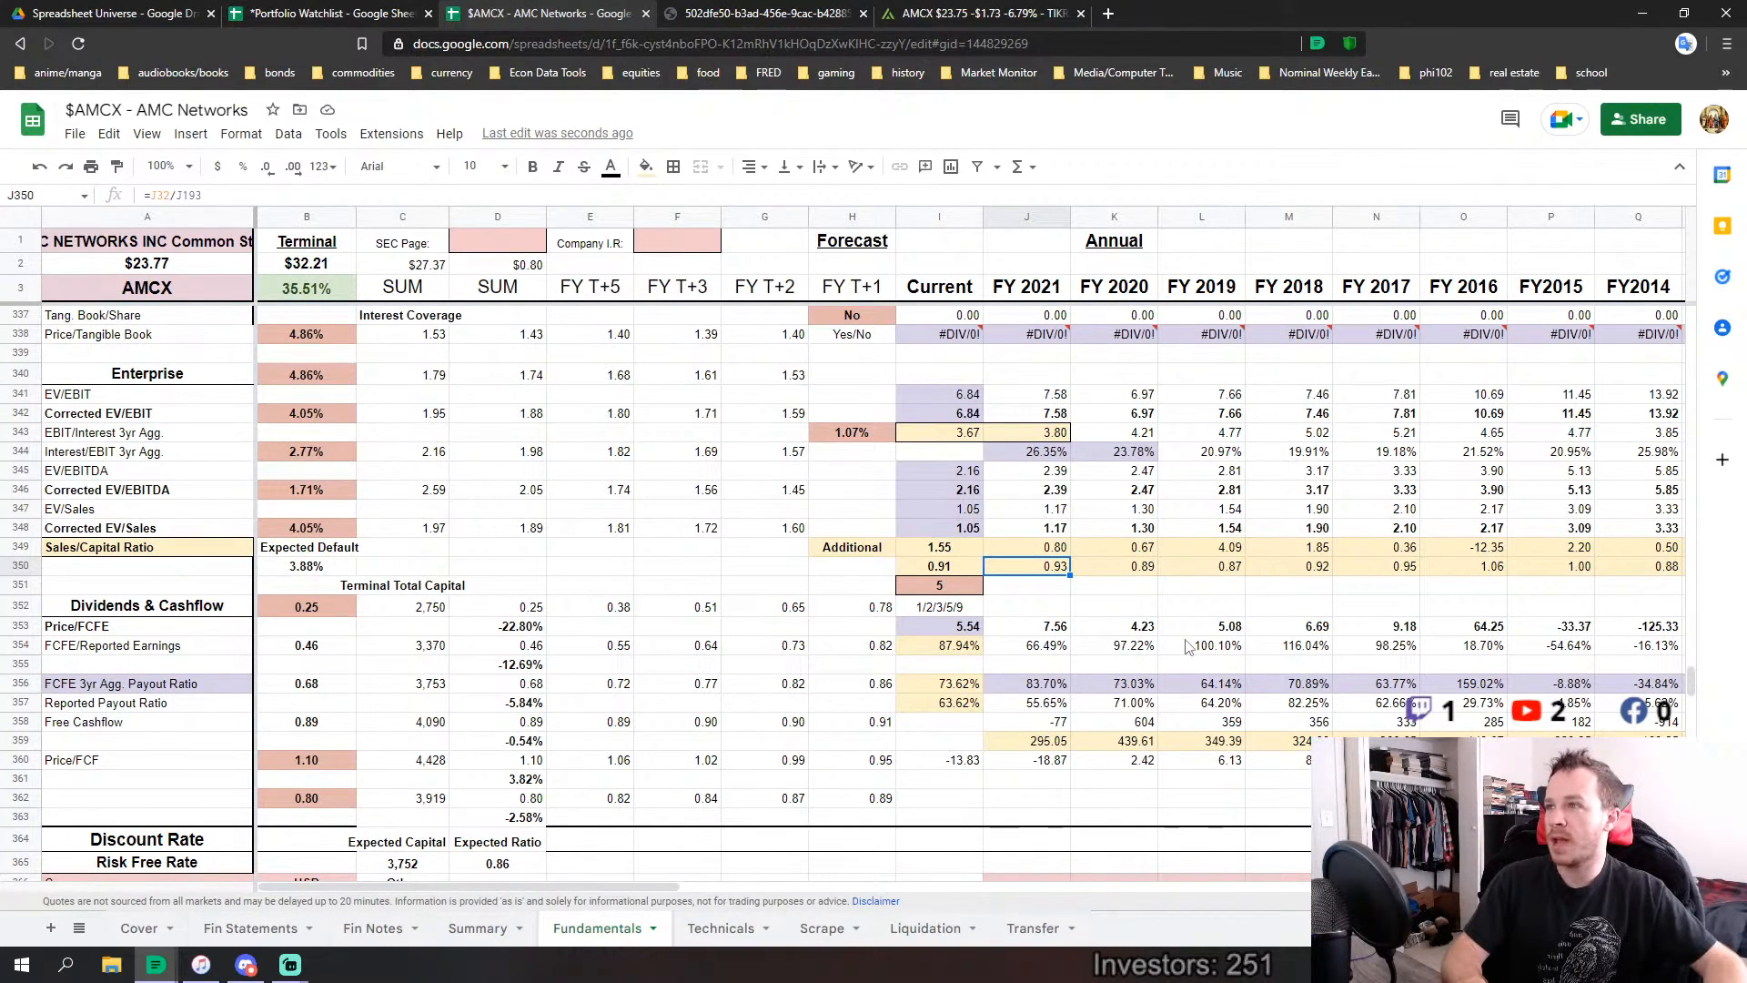
Review the risk-free rate and the Segments & Beta figures, continuing down to the Leverage & Discount section.
scroll(940, 648, down, 5)
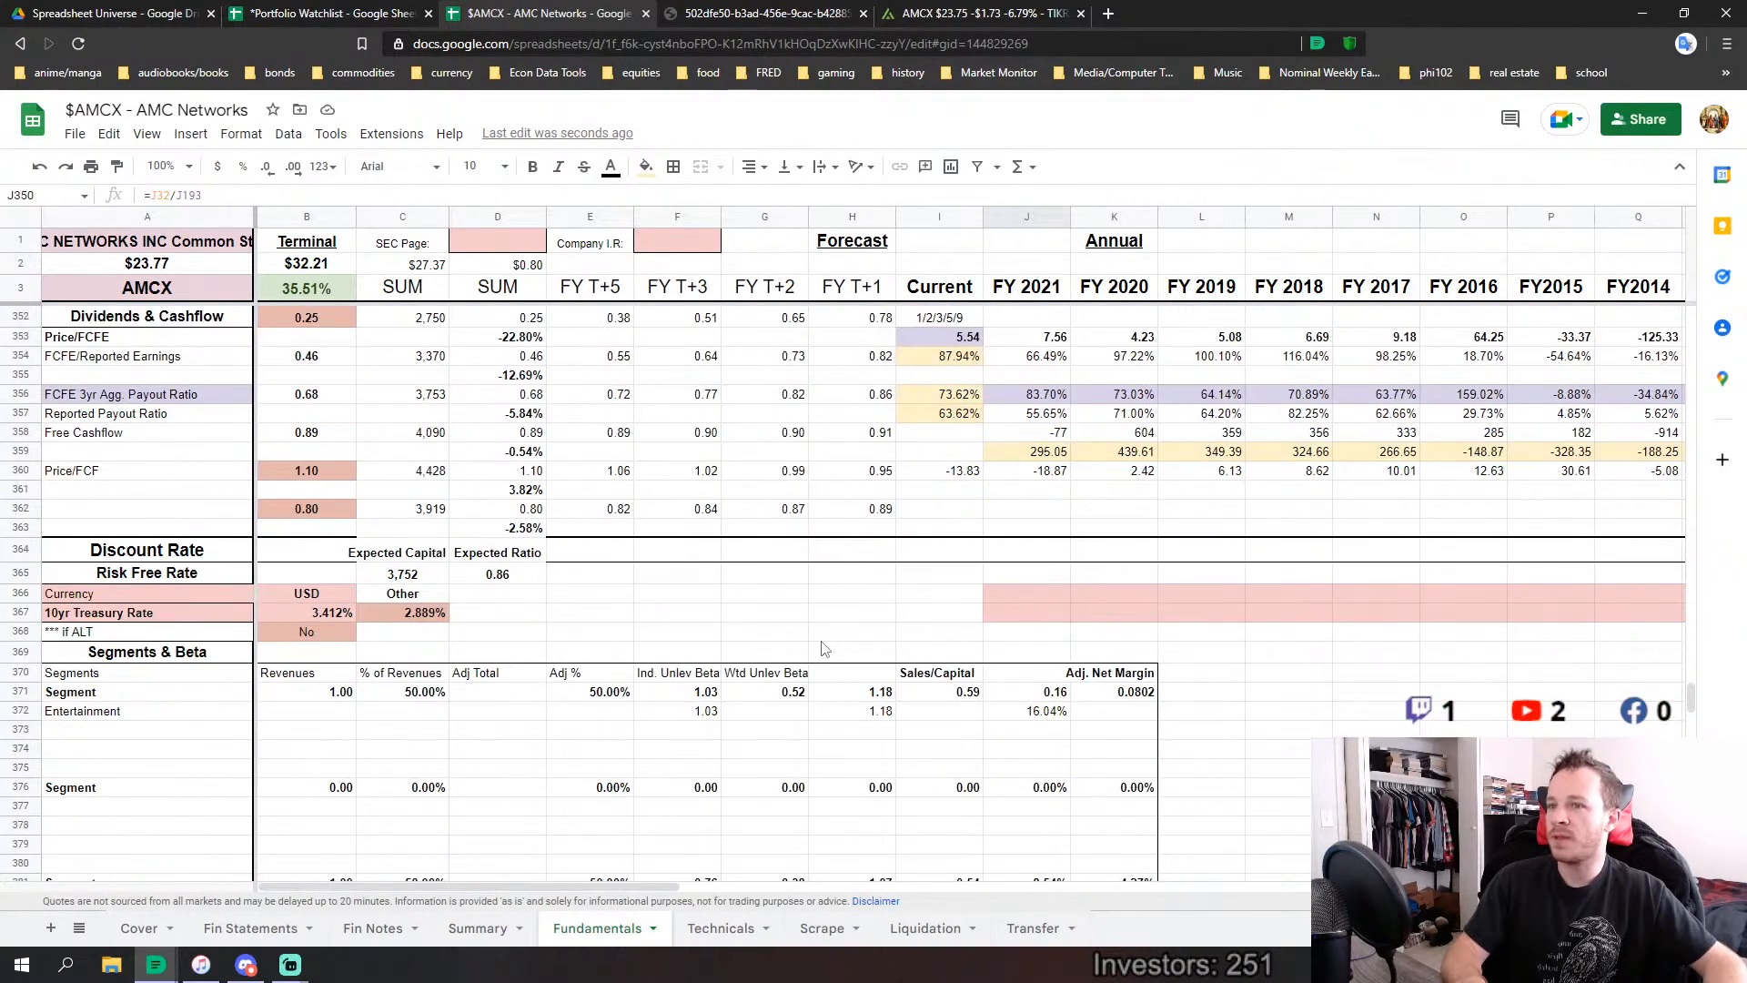
scroll(824, 648, down, 2)
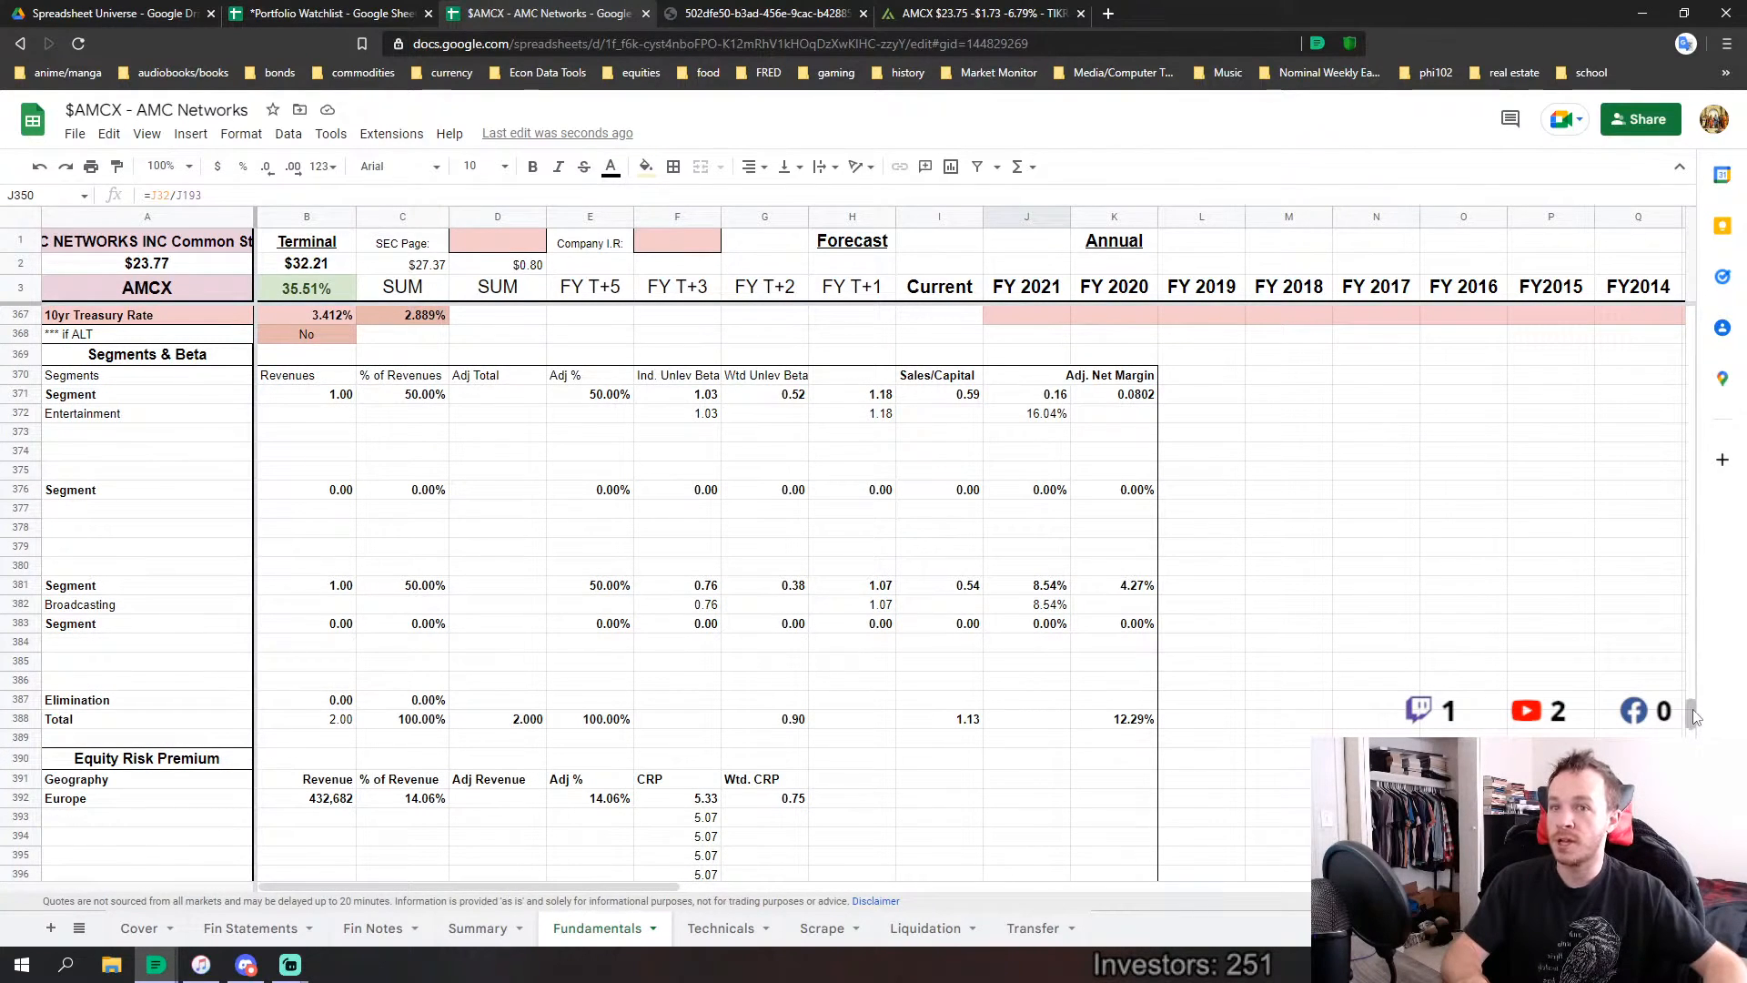
drag(1692, 710, 1692, 776)
scroll(1174, 665, down, 1)
scroll(1174, 664, up, 2)
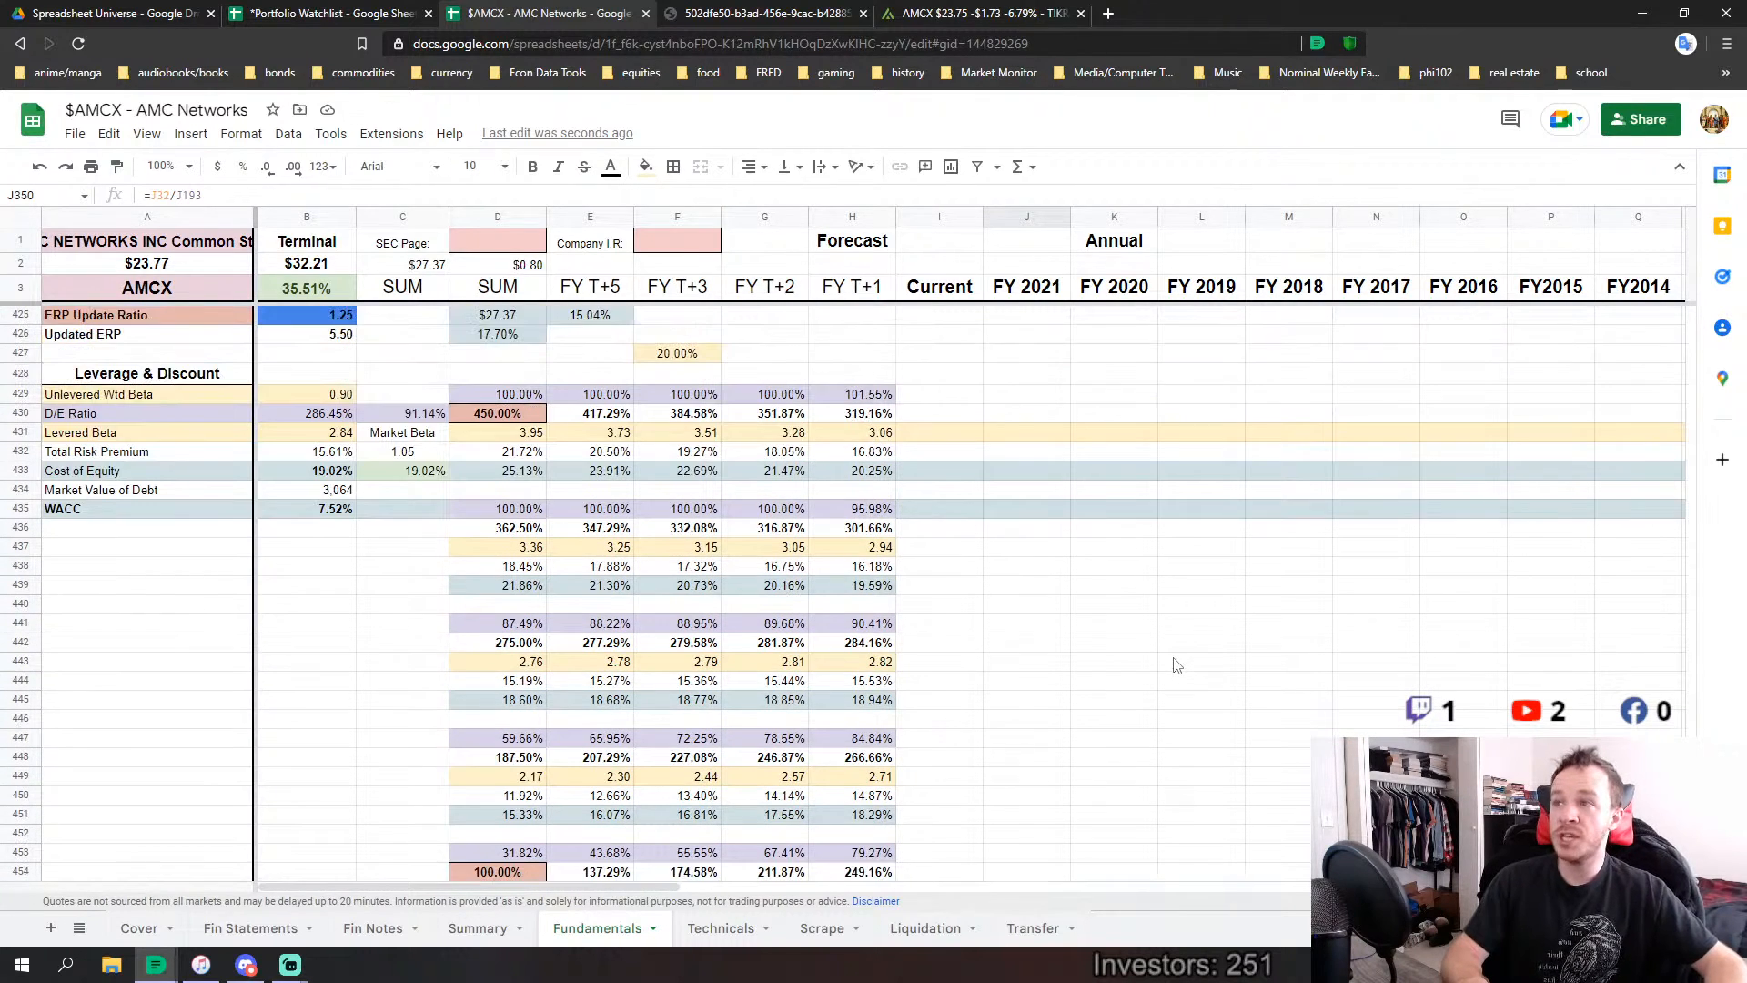
scroll(1173, 664, down, 1)
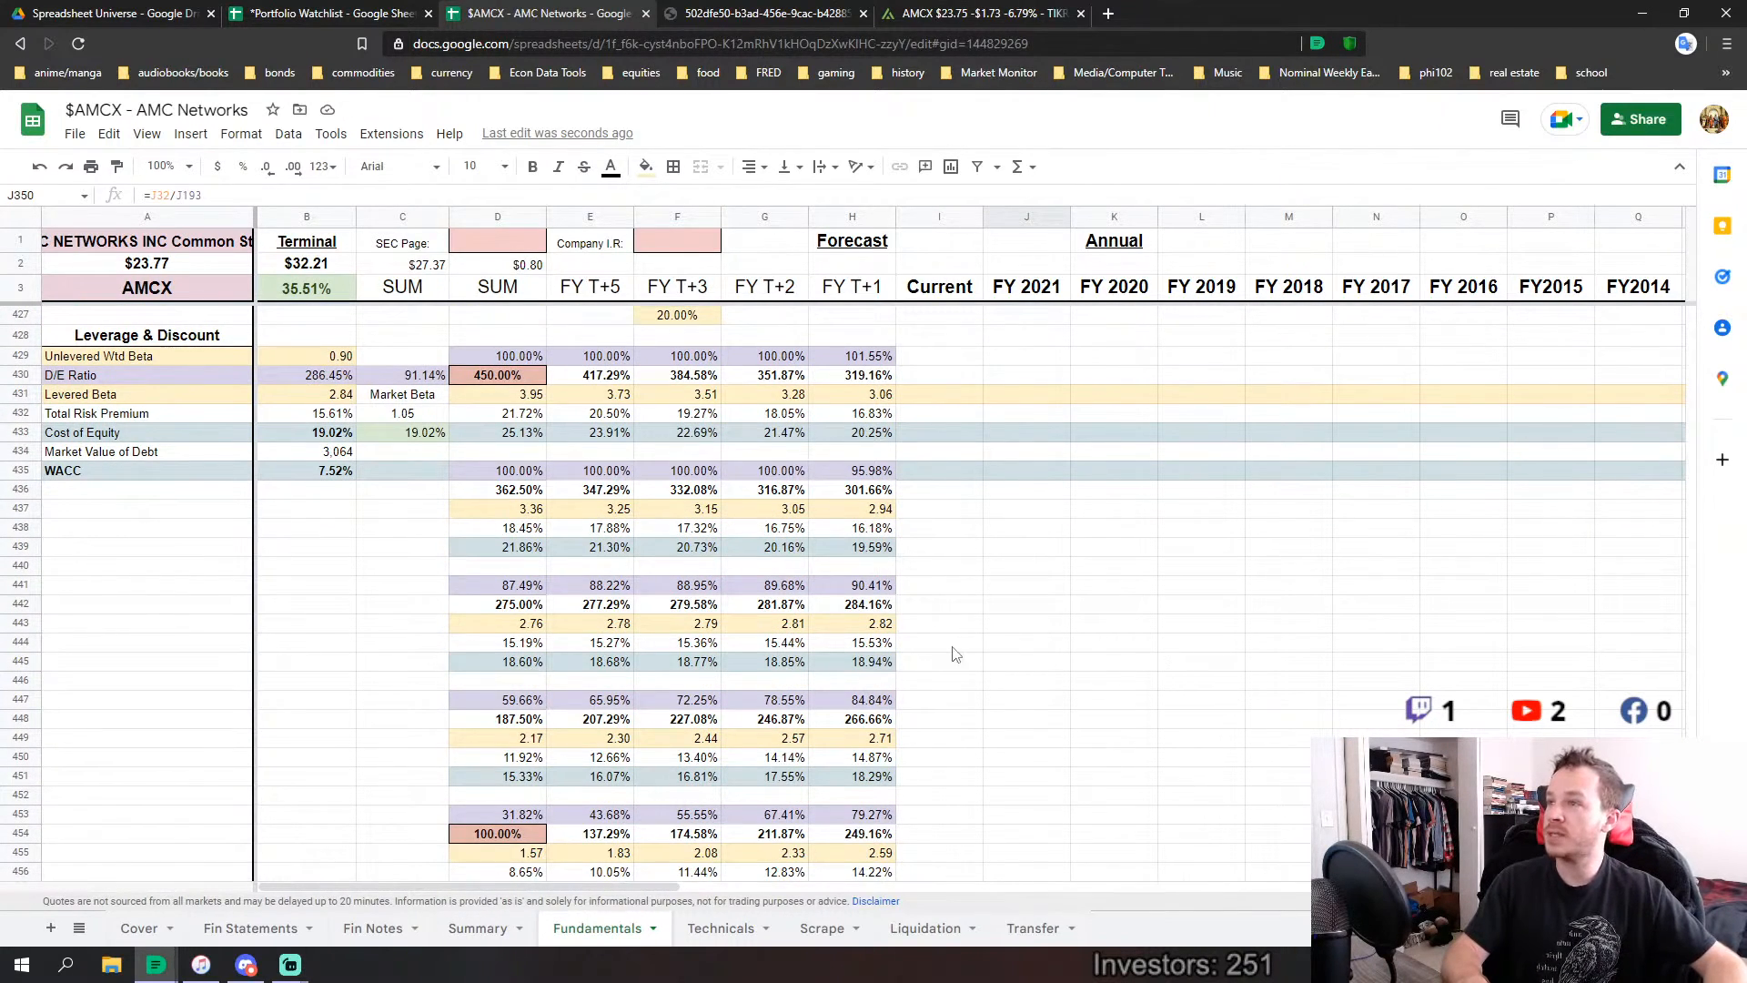
Examine the current D/E ratio formula in B430 and the highest and lowest D/E assumptions in D430 and D454.
click(325, 381)
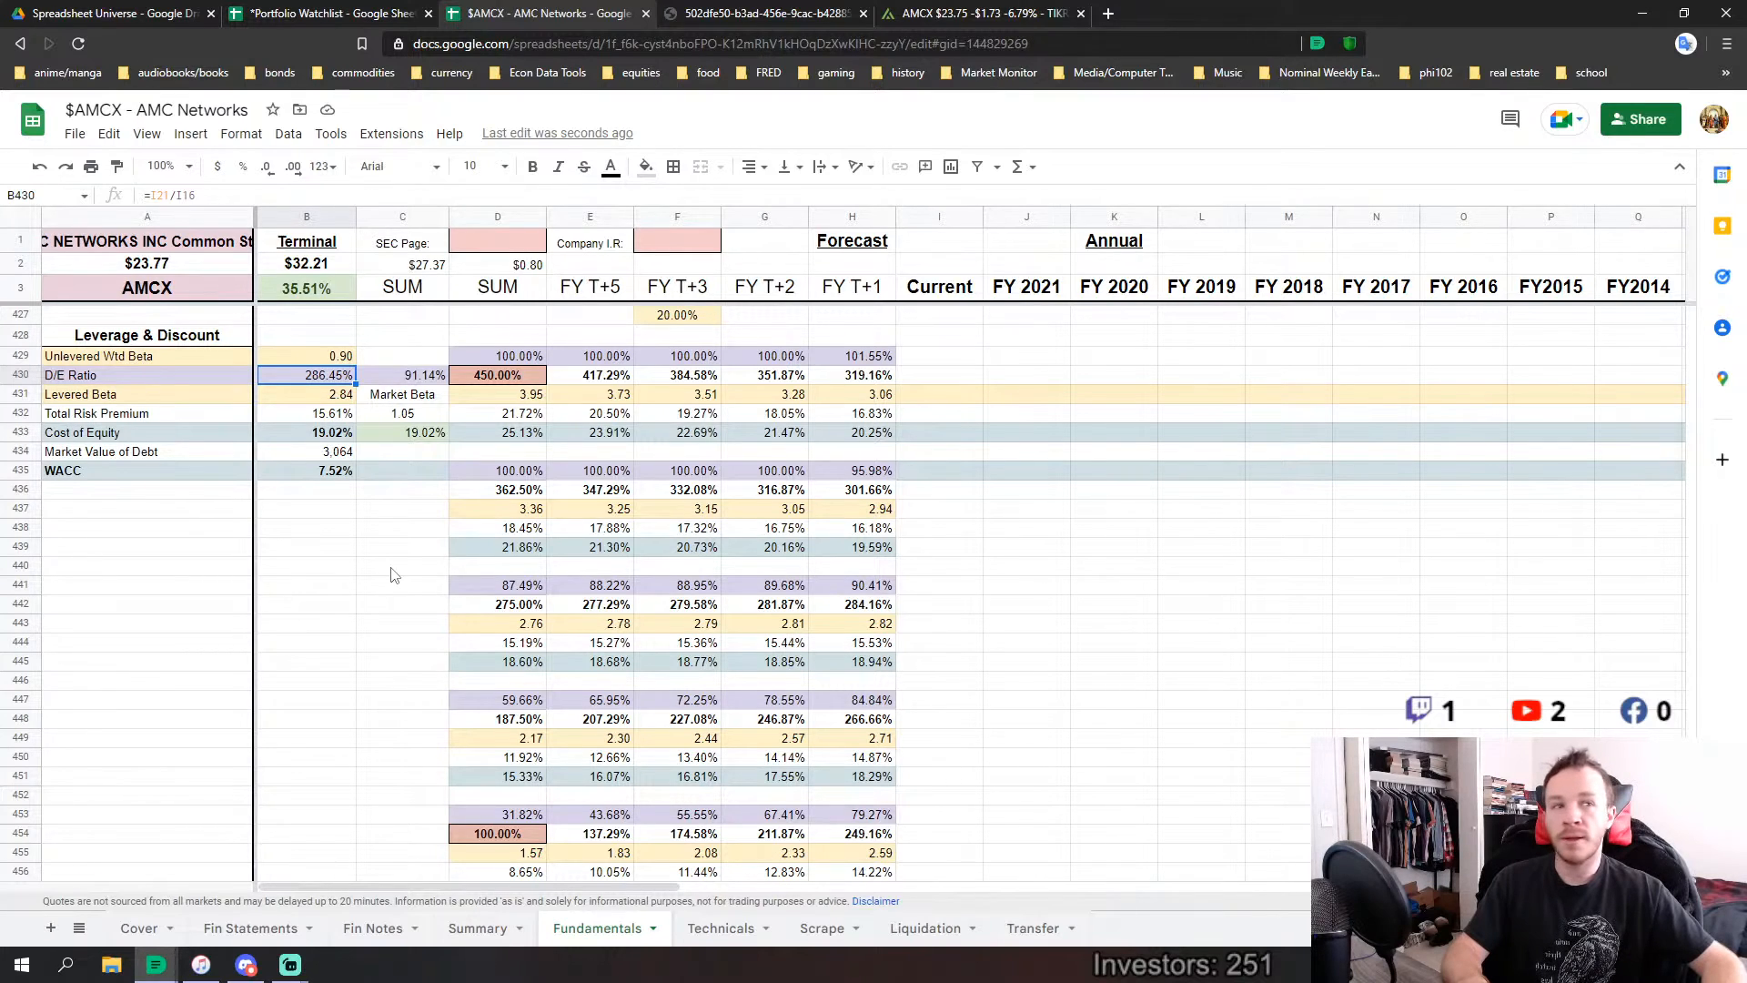
click(497, 377)
click(490, 833)
scroll(490, 833, down, 3)
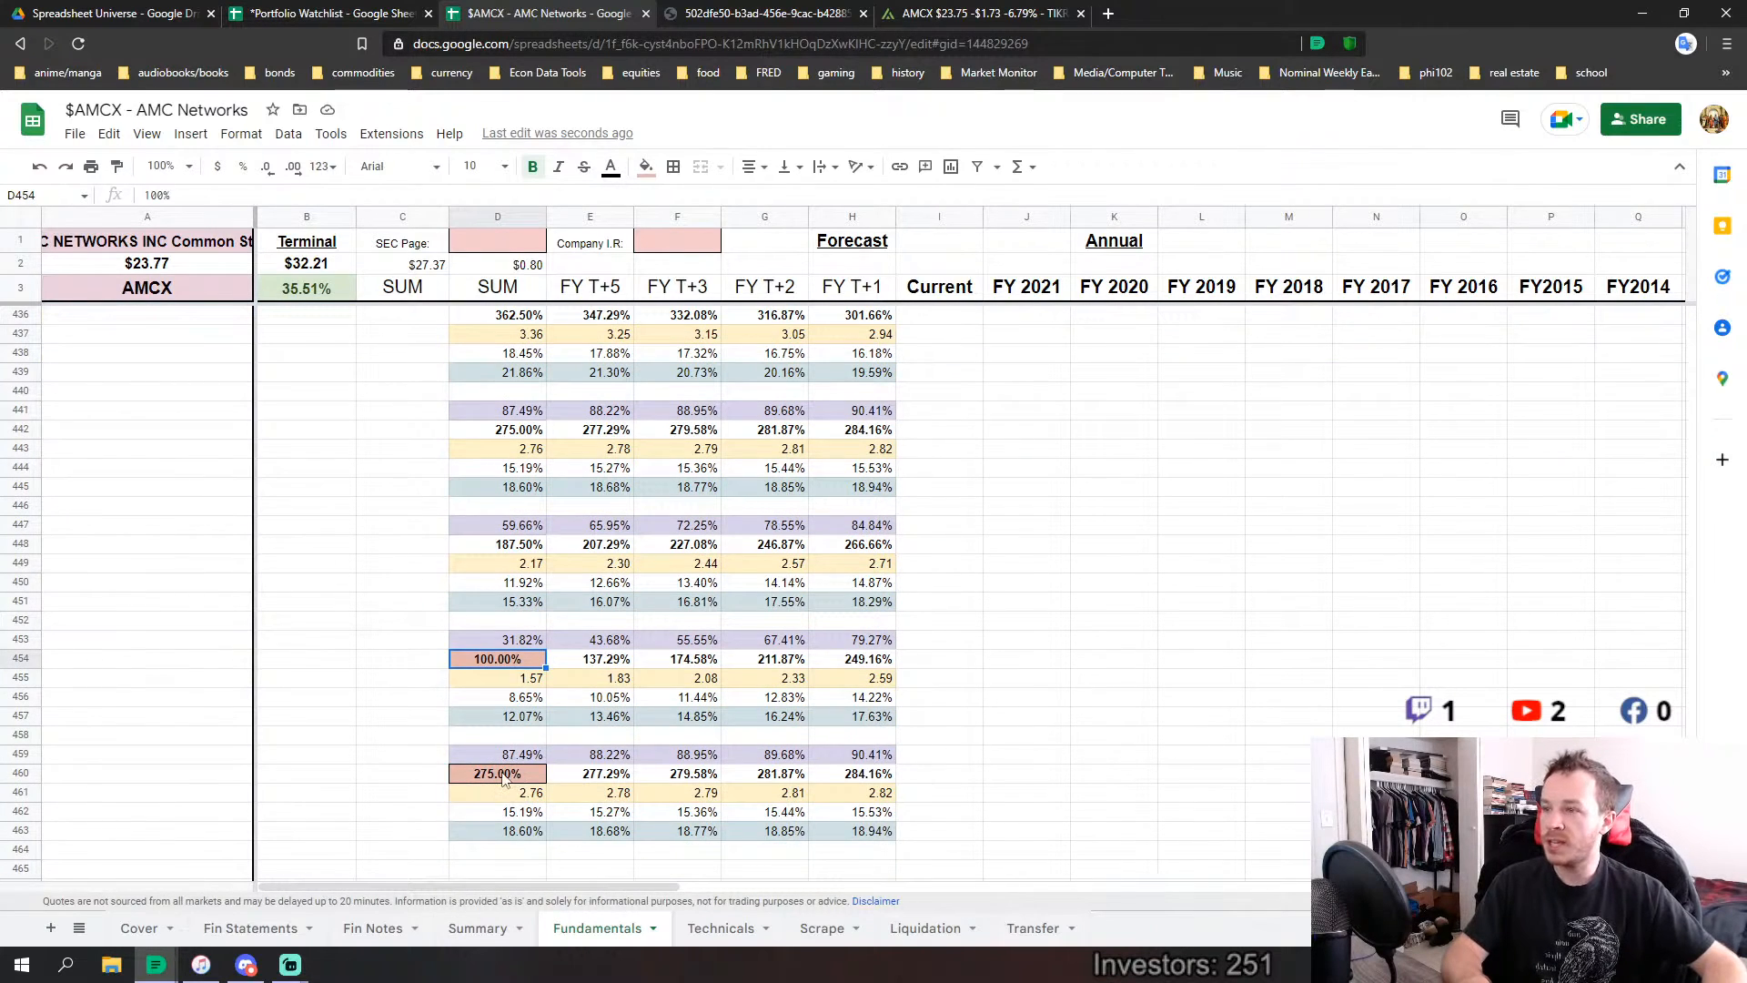
scroll(502, 778, up, 5)
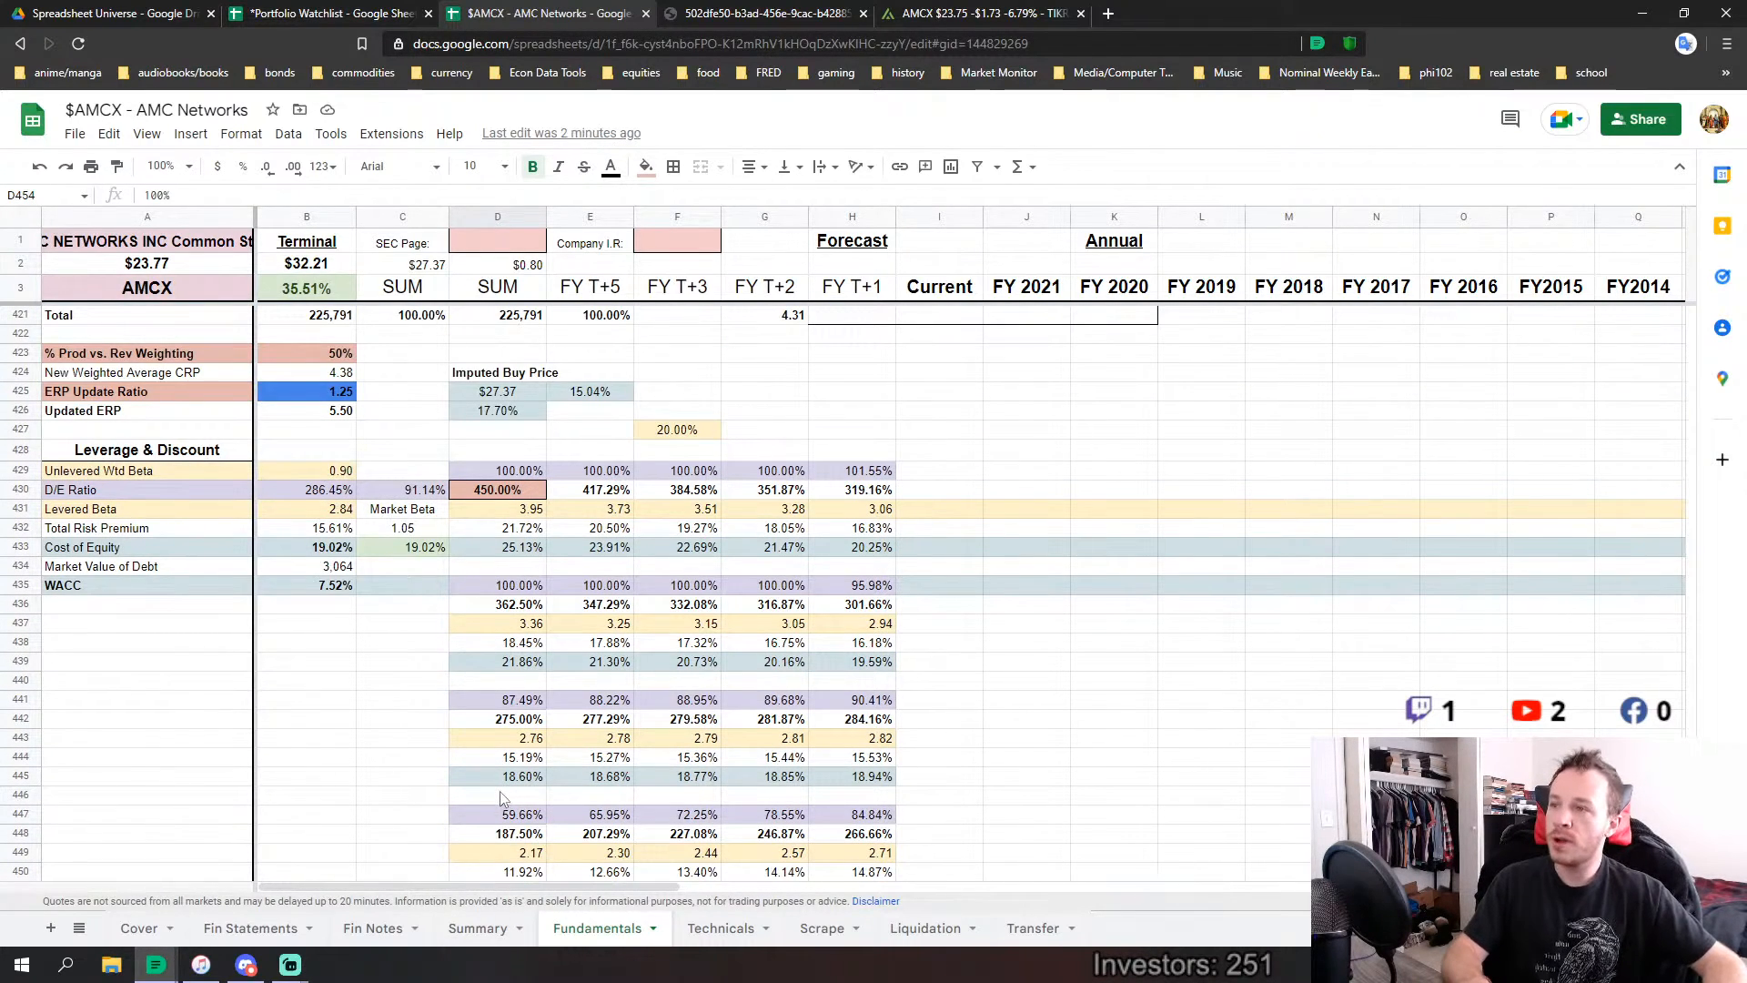
scroll(502, 797, down, 2)
click(472, 928)
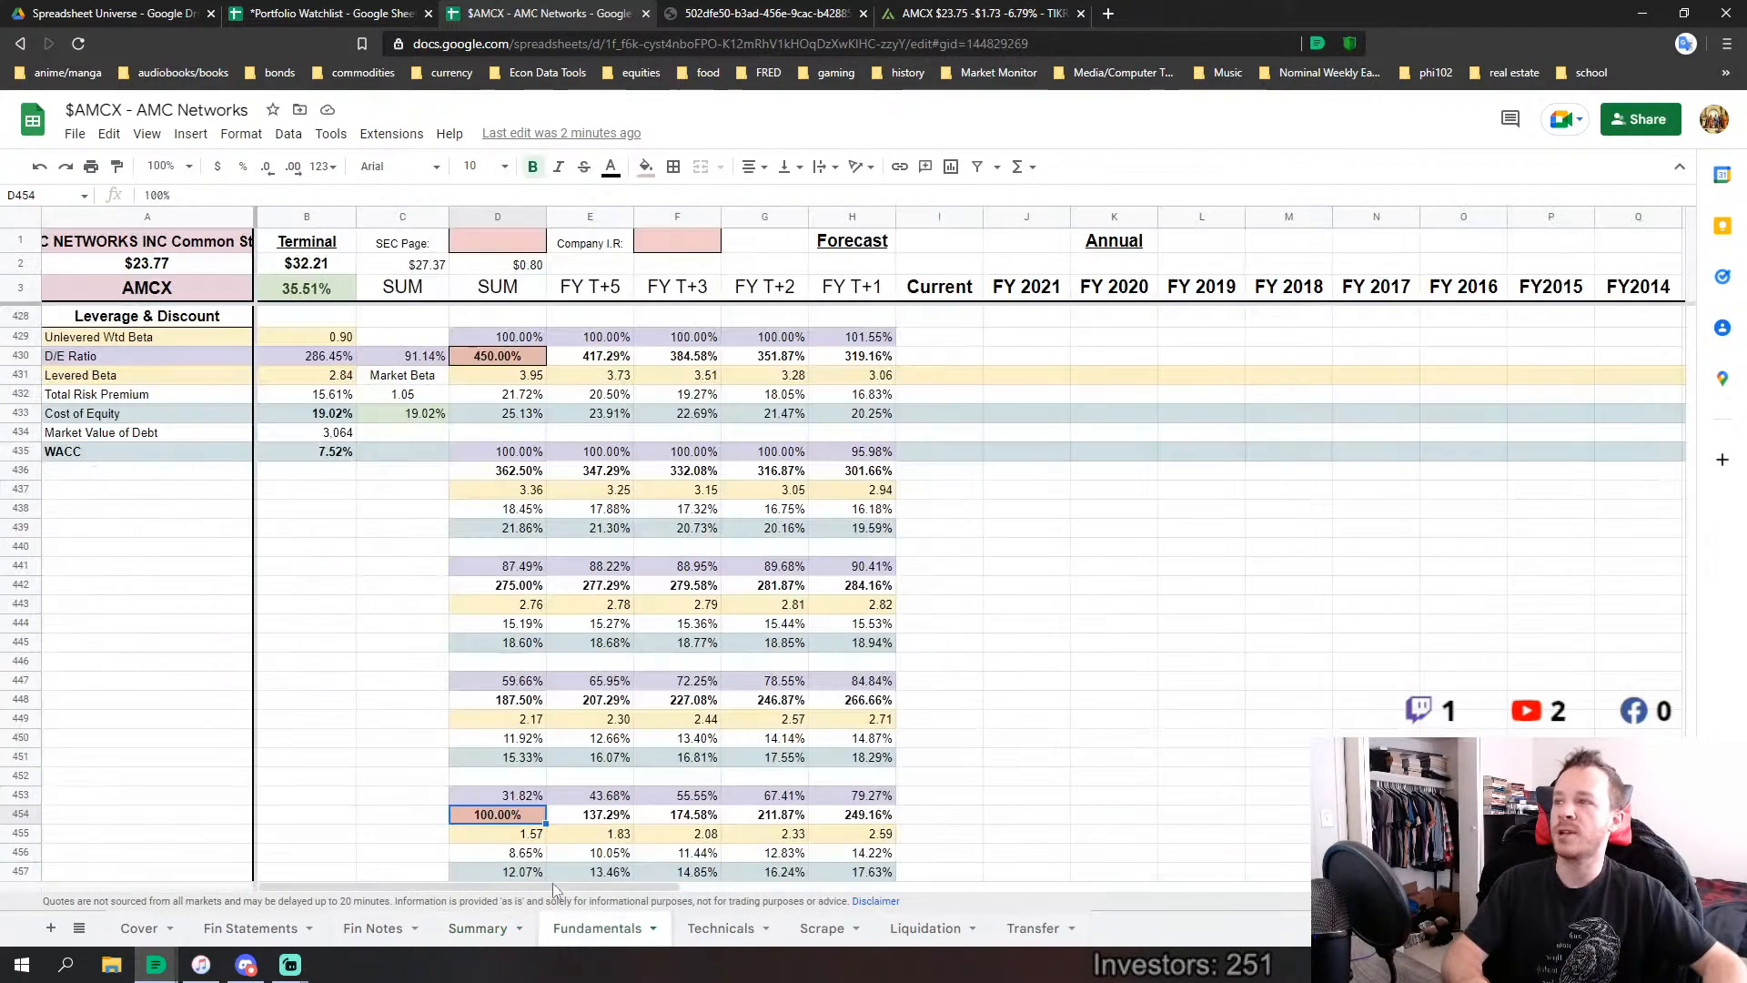
click(598, 928)
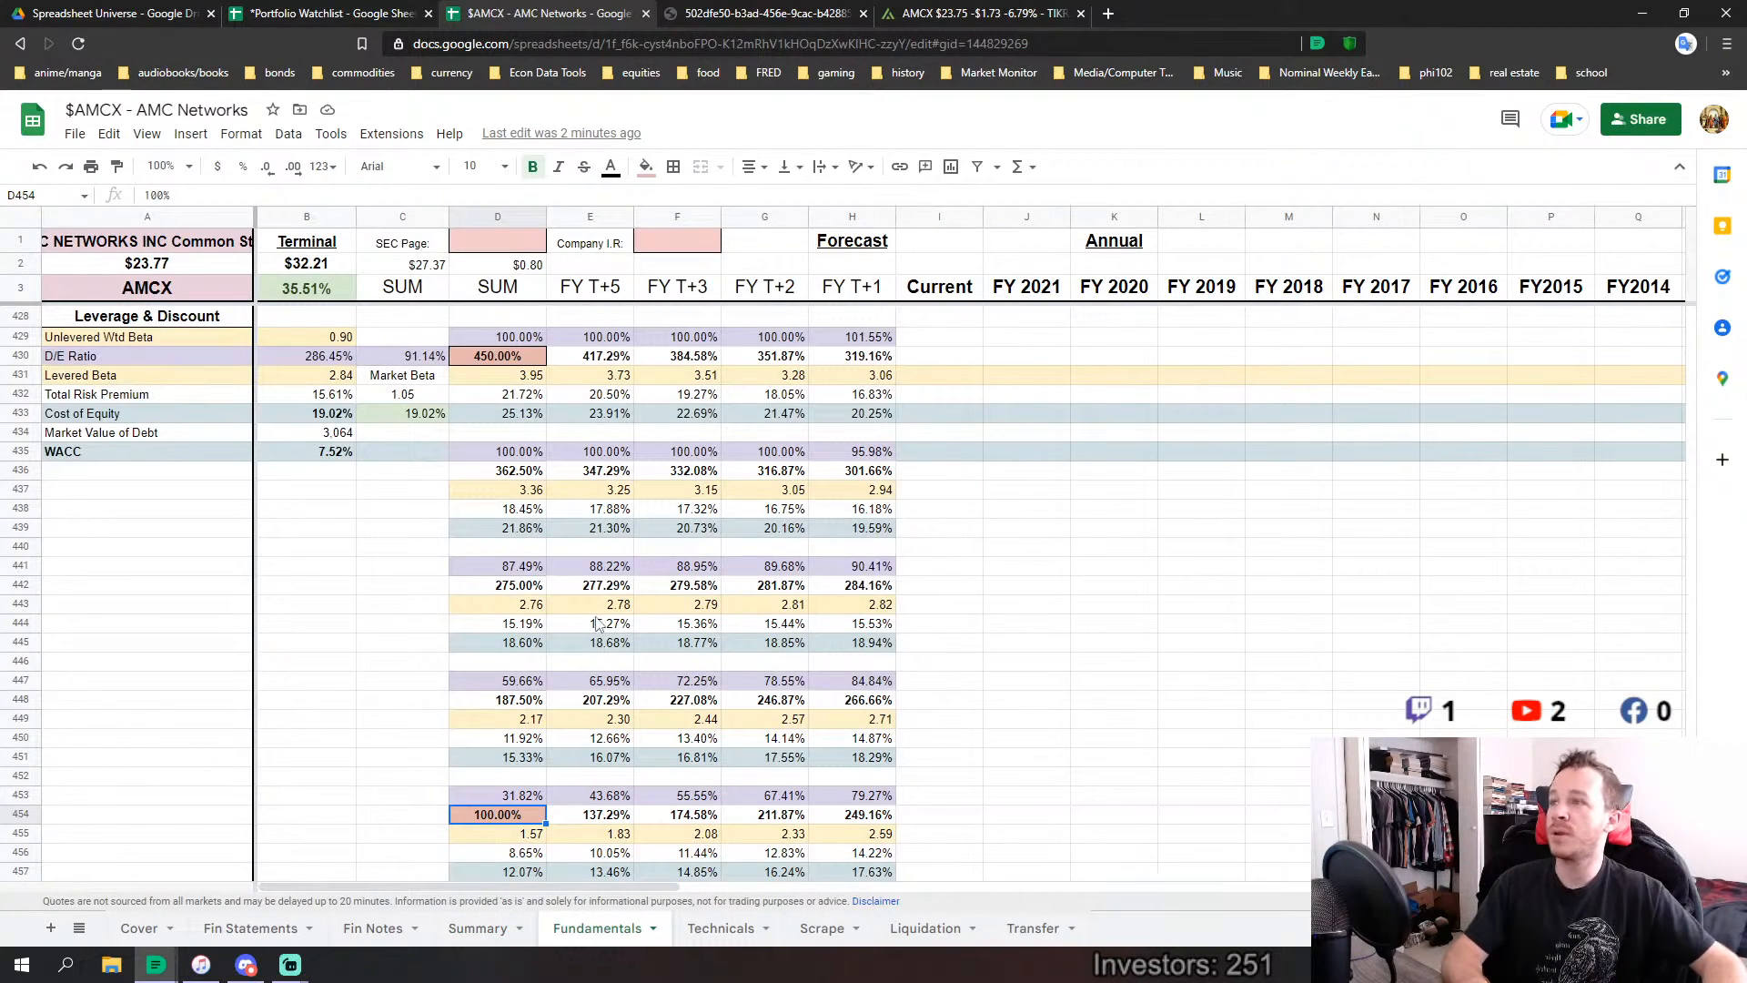
Look back over the imputed buy price, the ERP inputs and the revenue and production geography tables.
scroll(593, 605, up, 2)
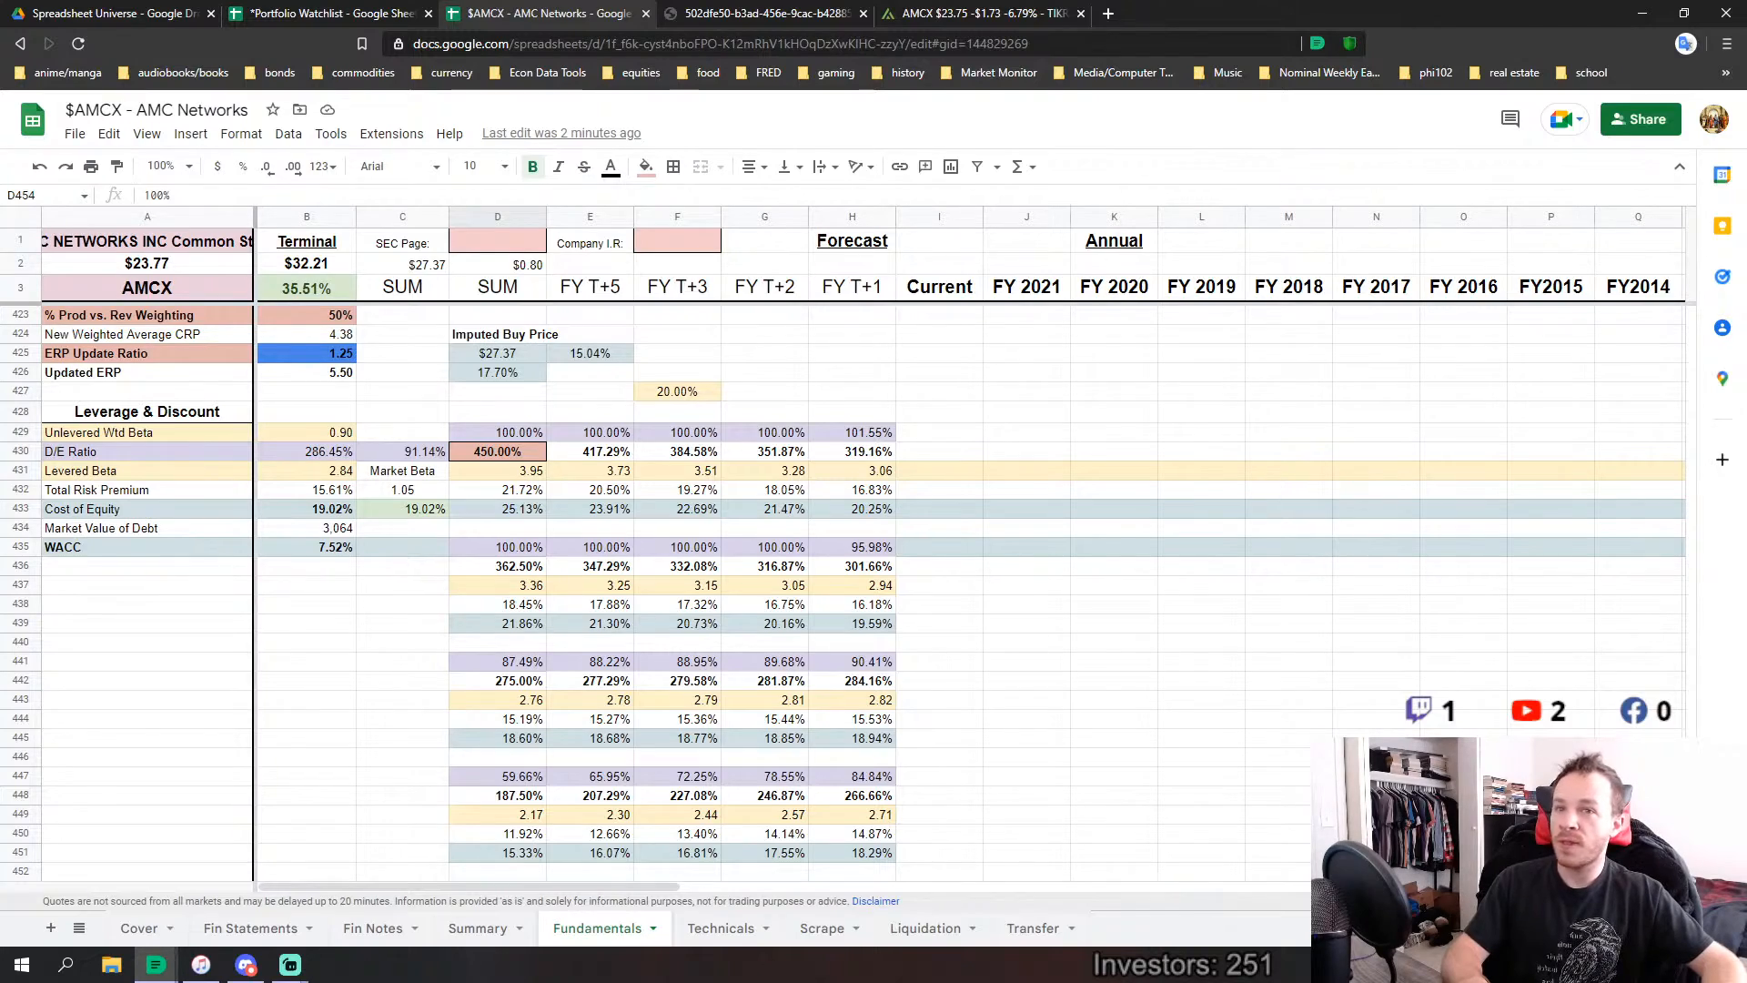
scroll(844, 592, up, 1)
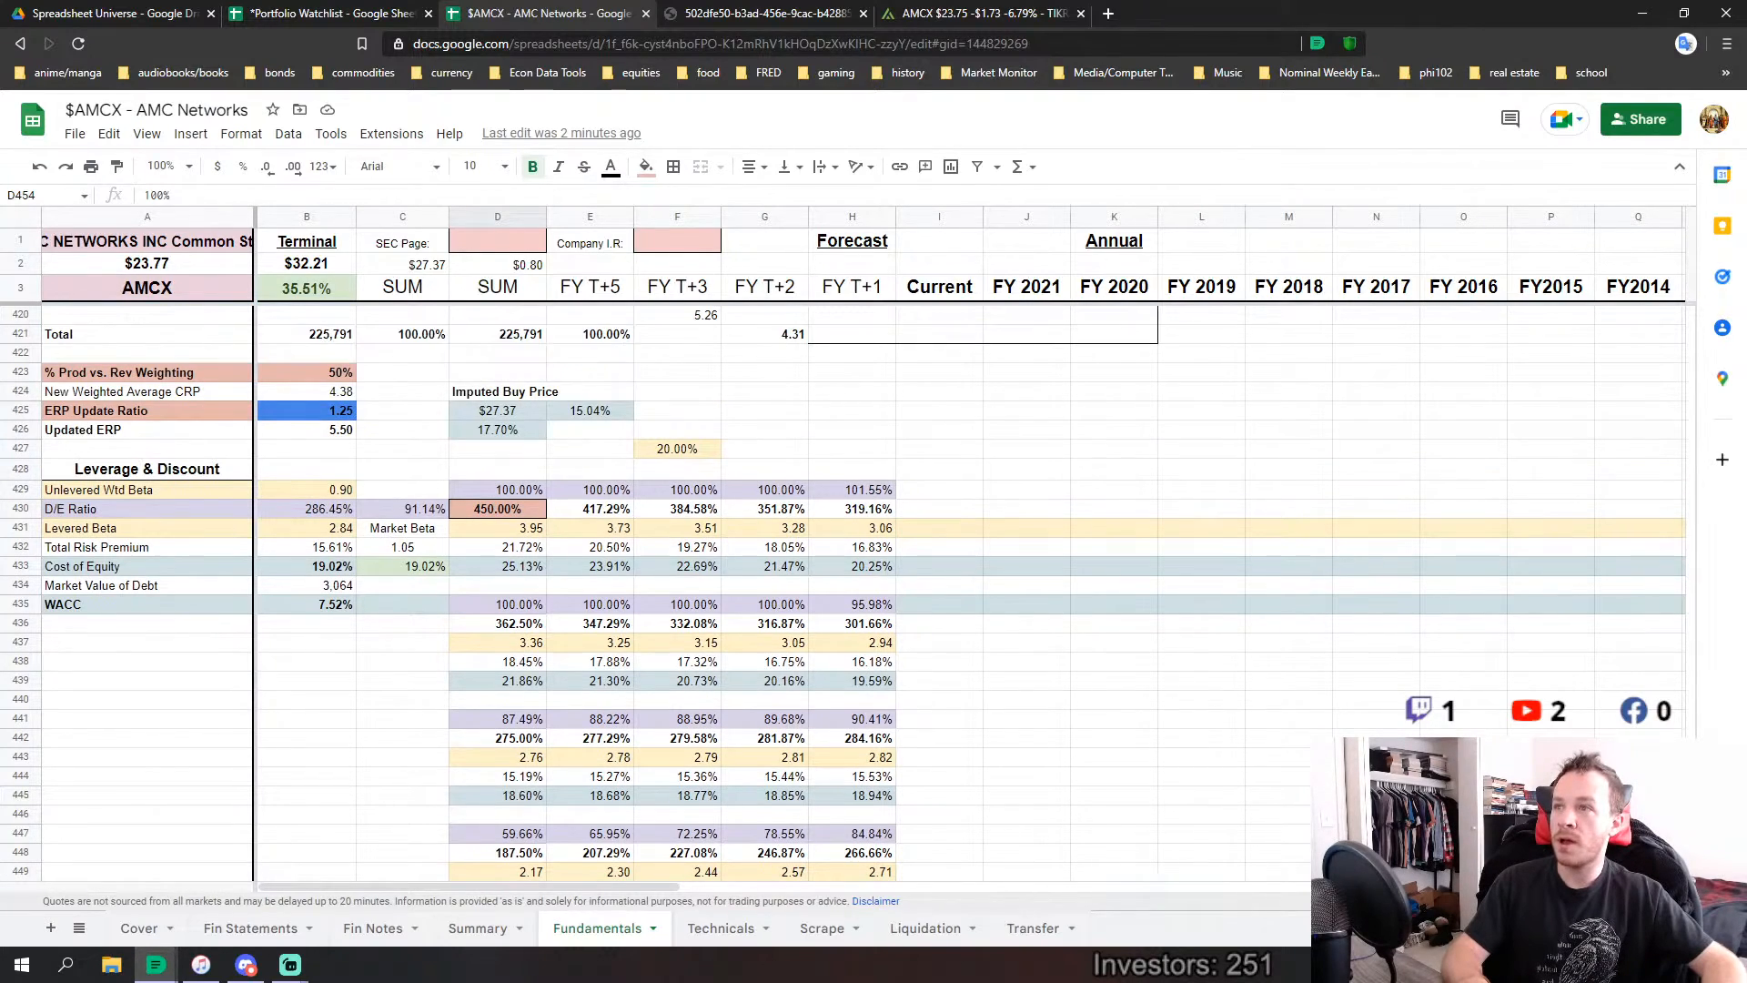
scroll(1706, 669, up, 20)
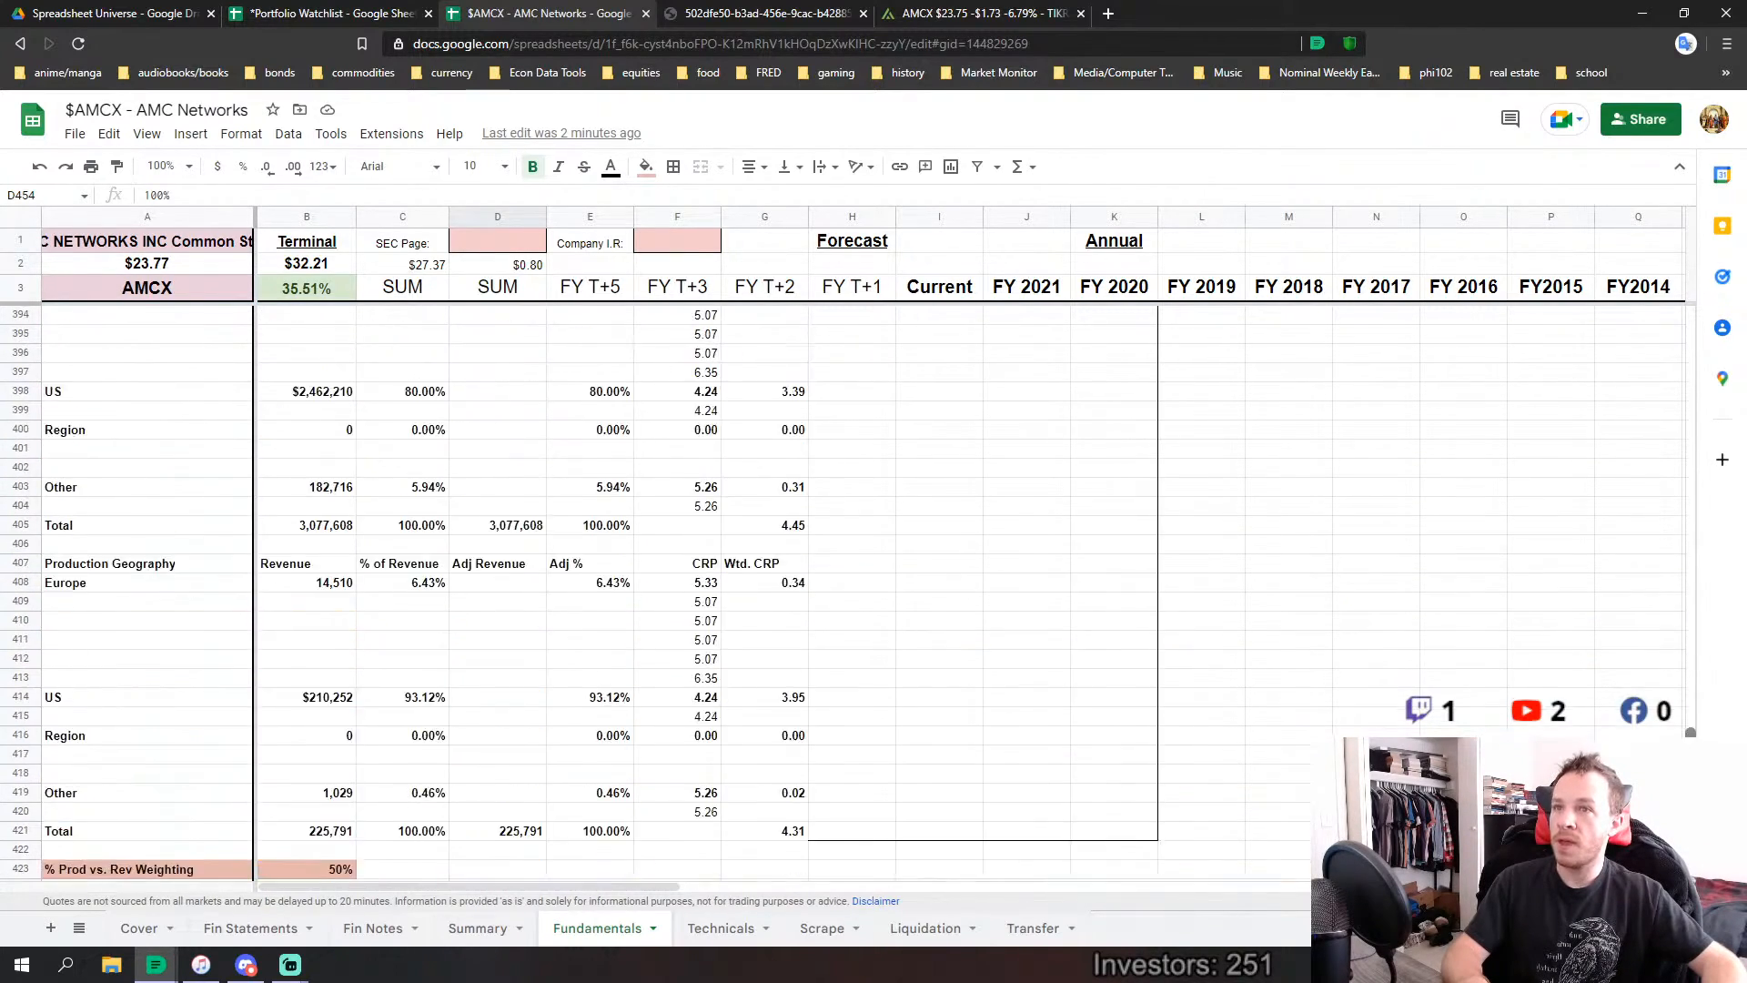
Review the balance sheet rows, the Equity Risk Premium tables, the Leverage & Discount scenarios and the debt maturity table on the Fundamentals sheet.
scroll(1706, 669, up, 17)
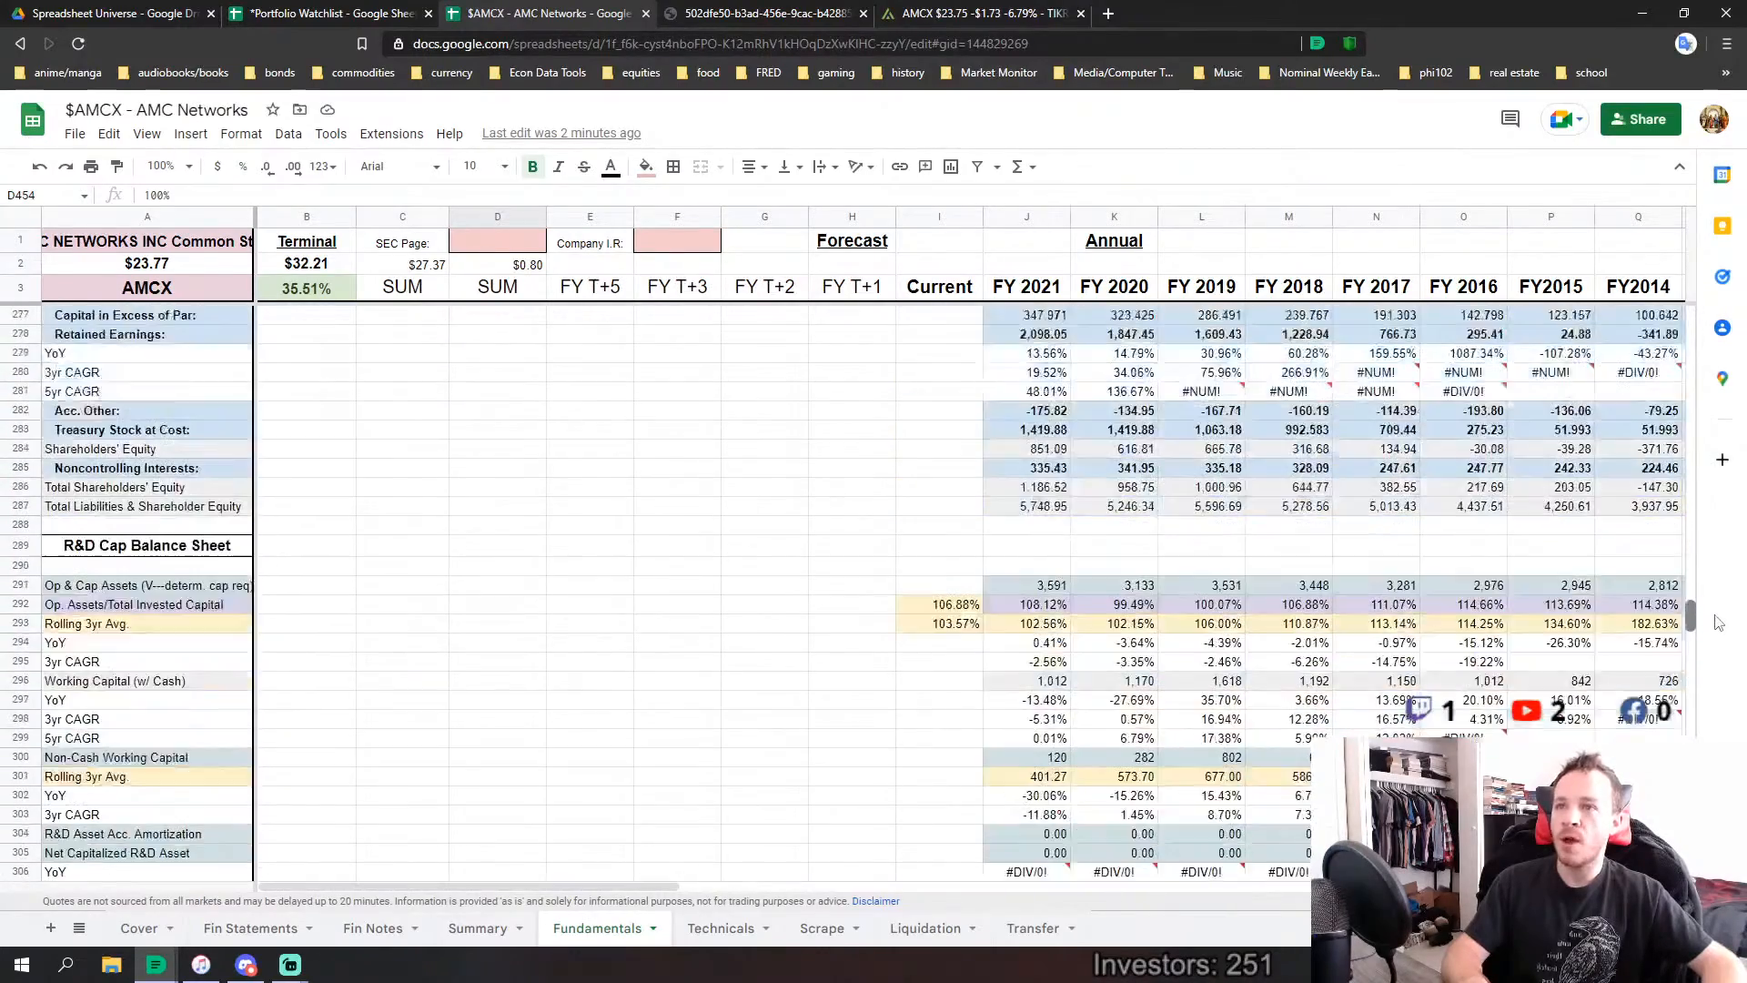
scroll(1722, 612, up, 8)
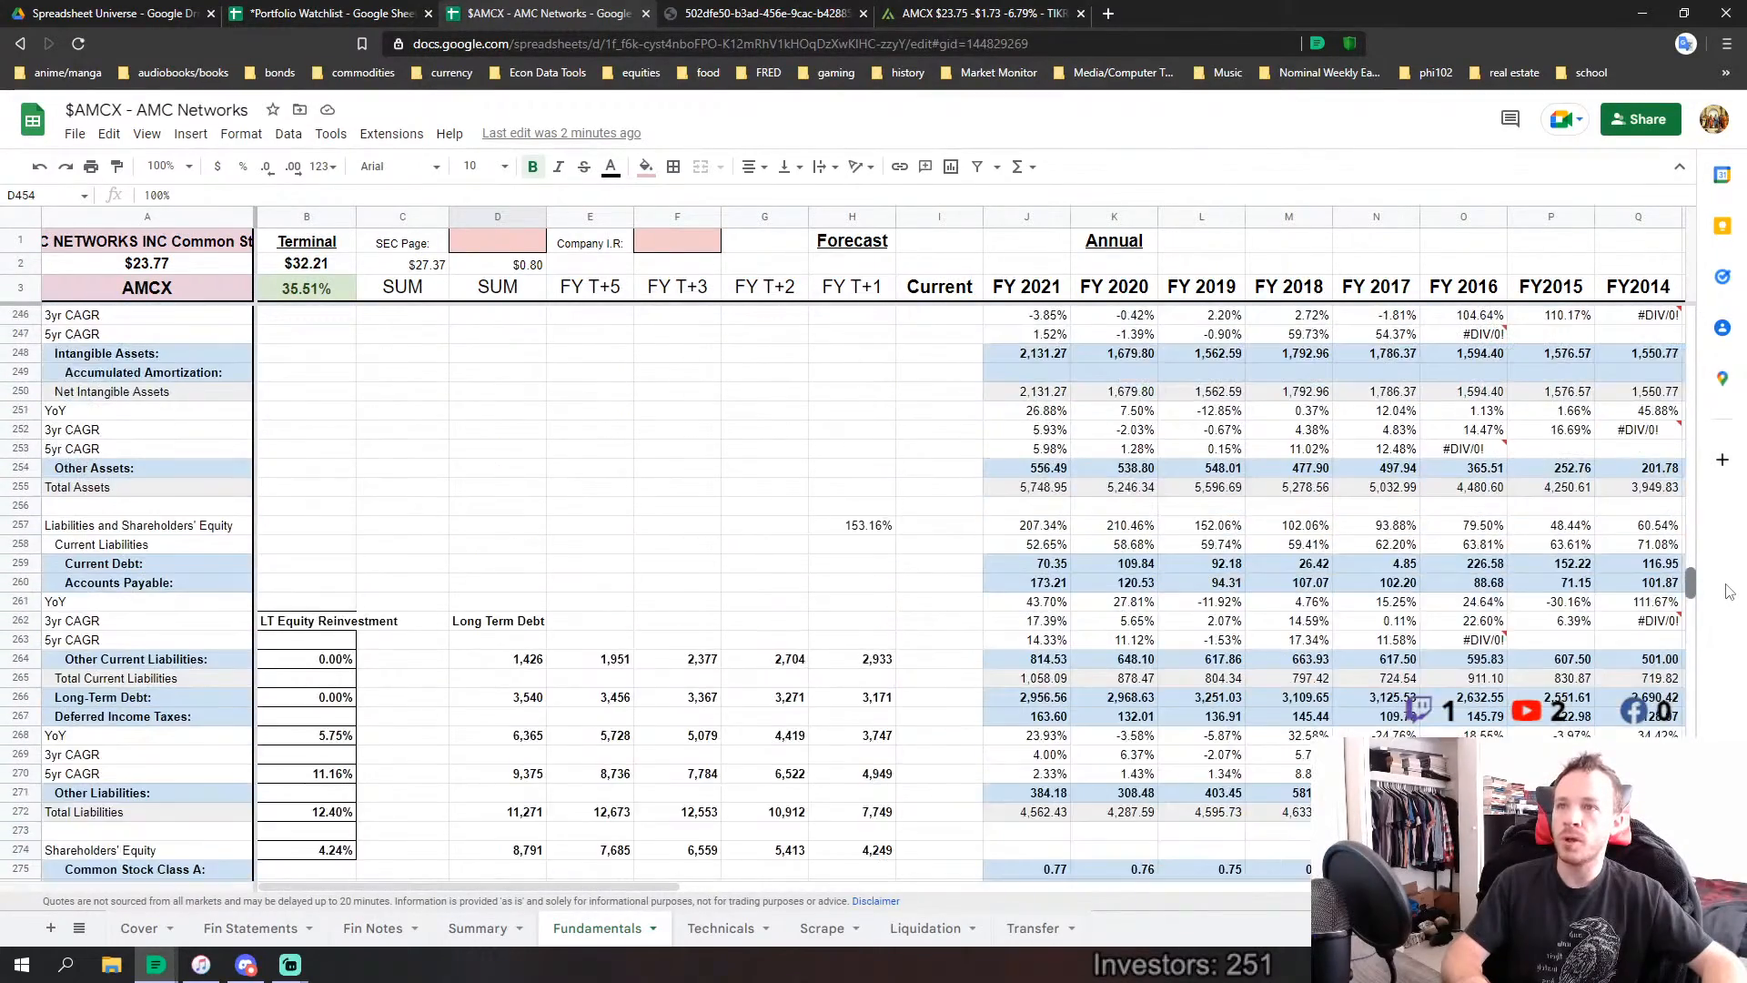
drag(1731, 587, 1671, 715)
scroll(1104, 643, down, 14)
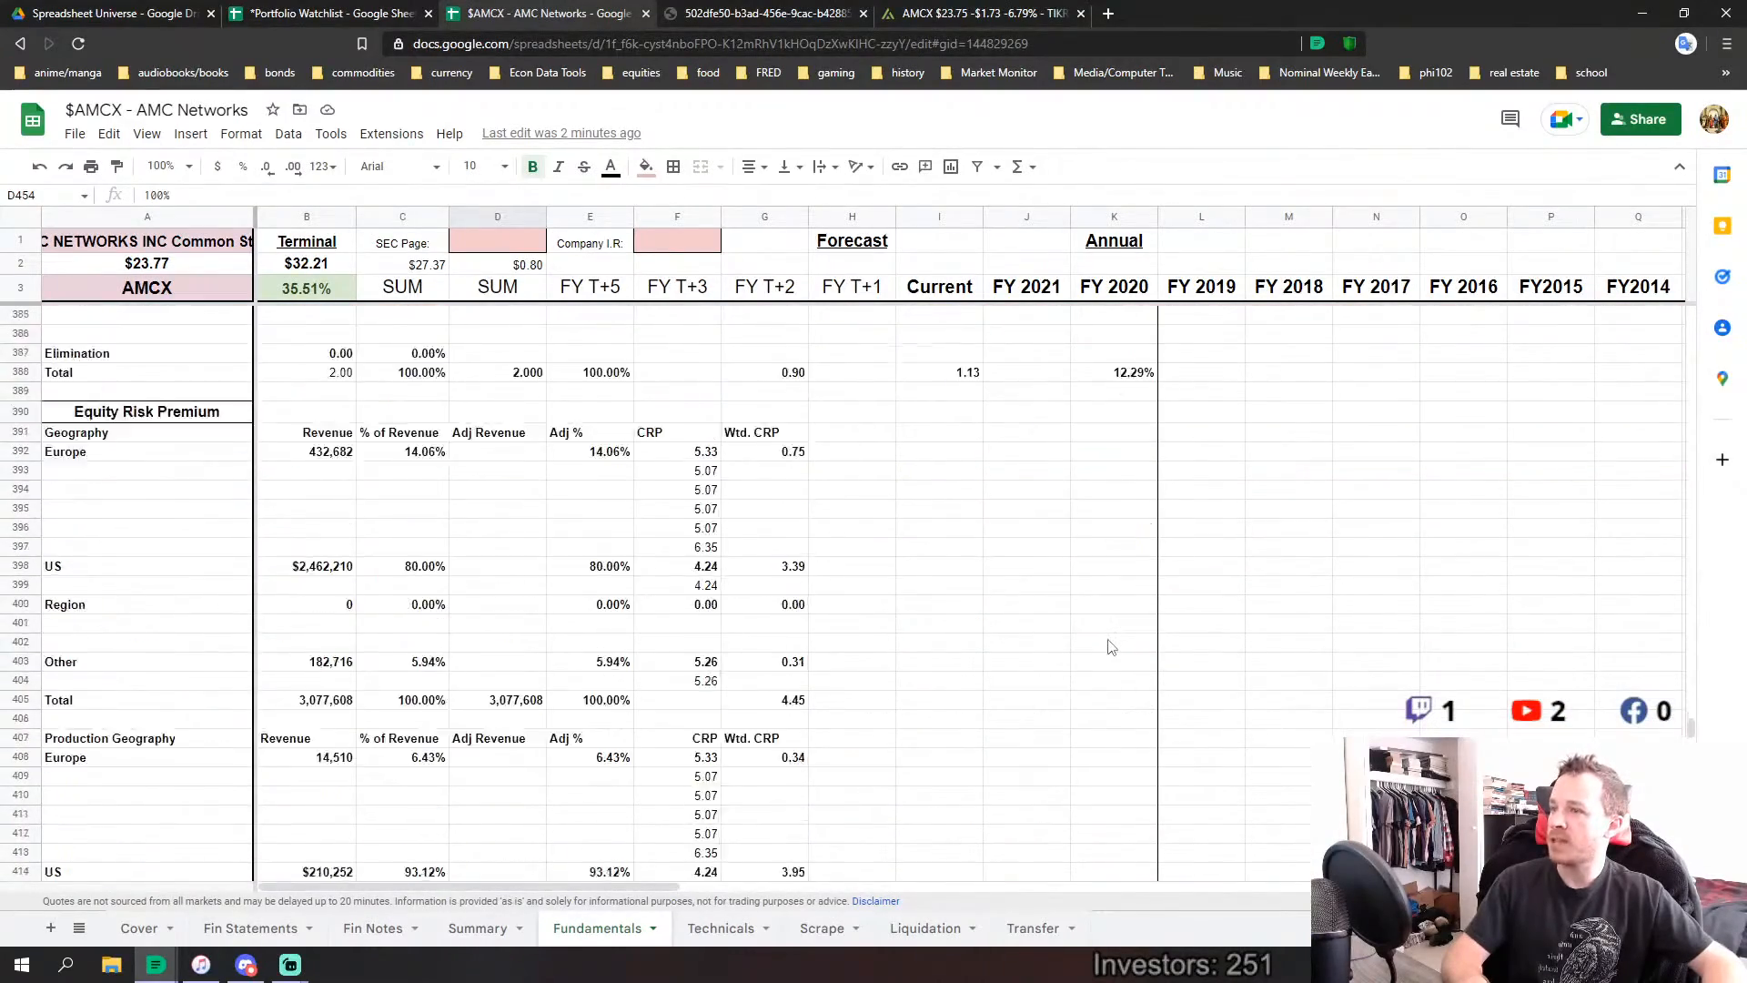
scroll(1107, 645, down, 8)
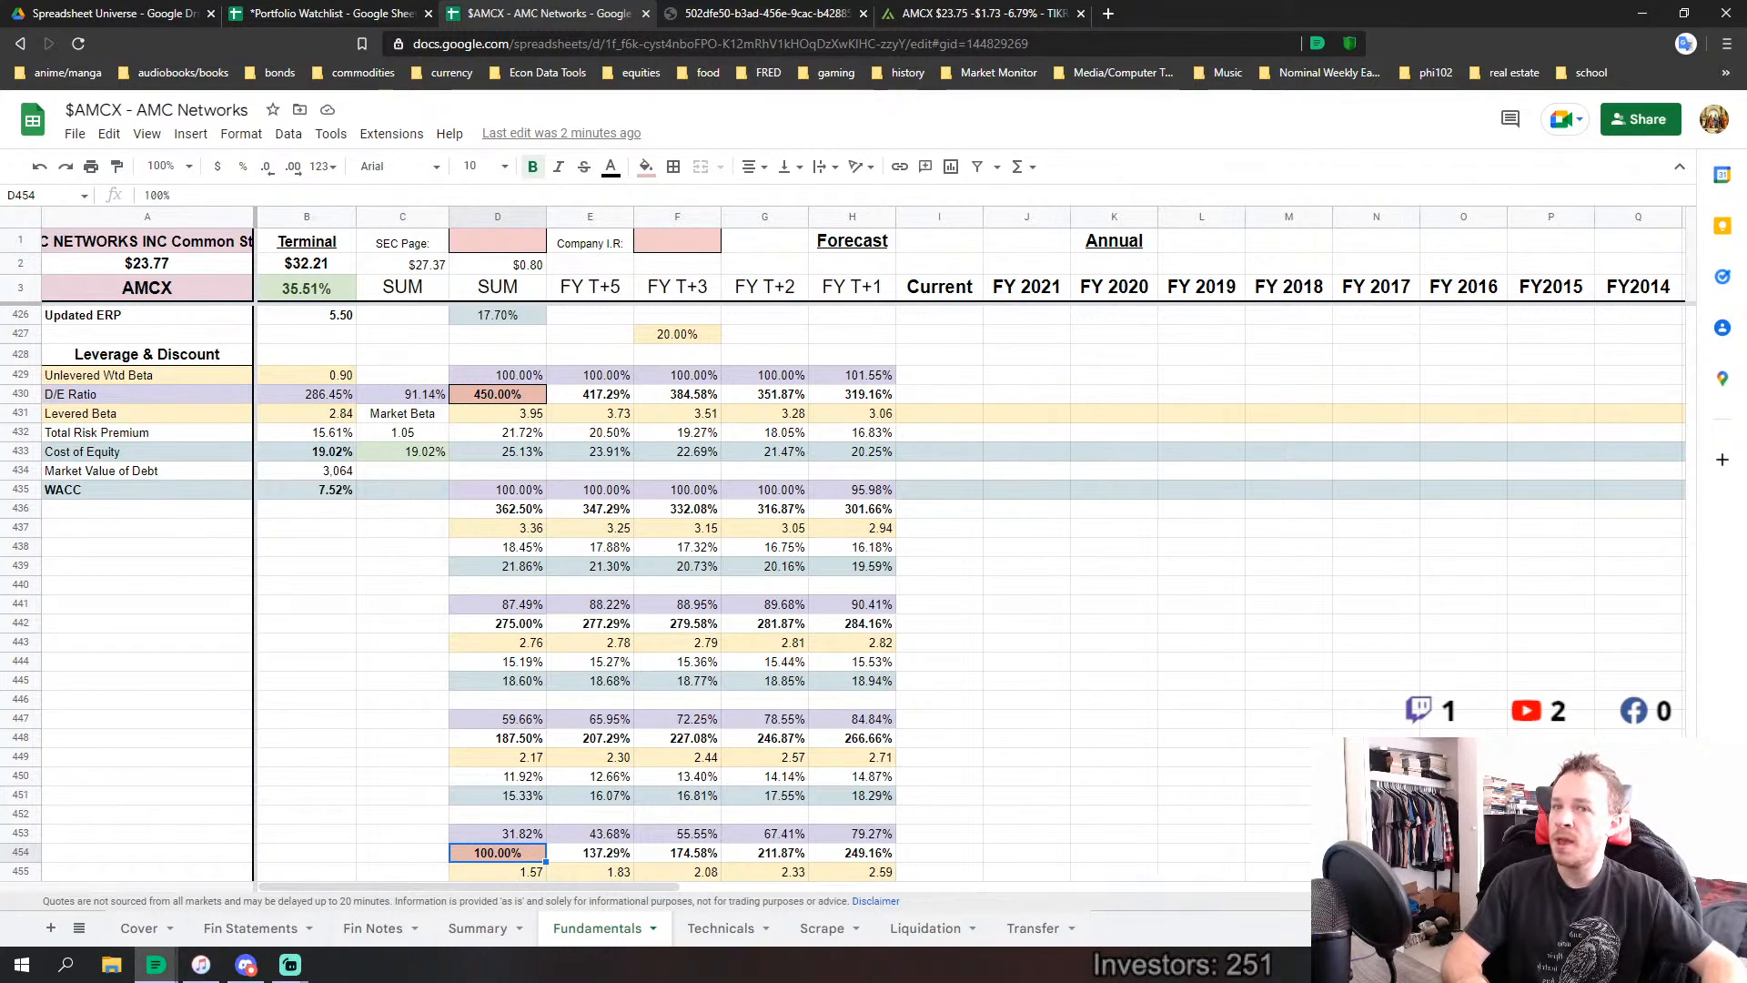
scroll(843, 593, down, 7)
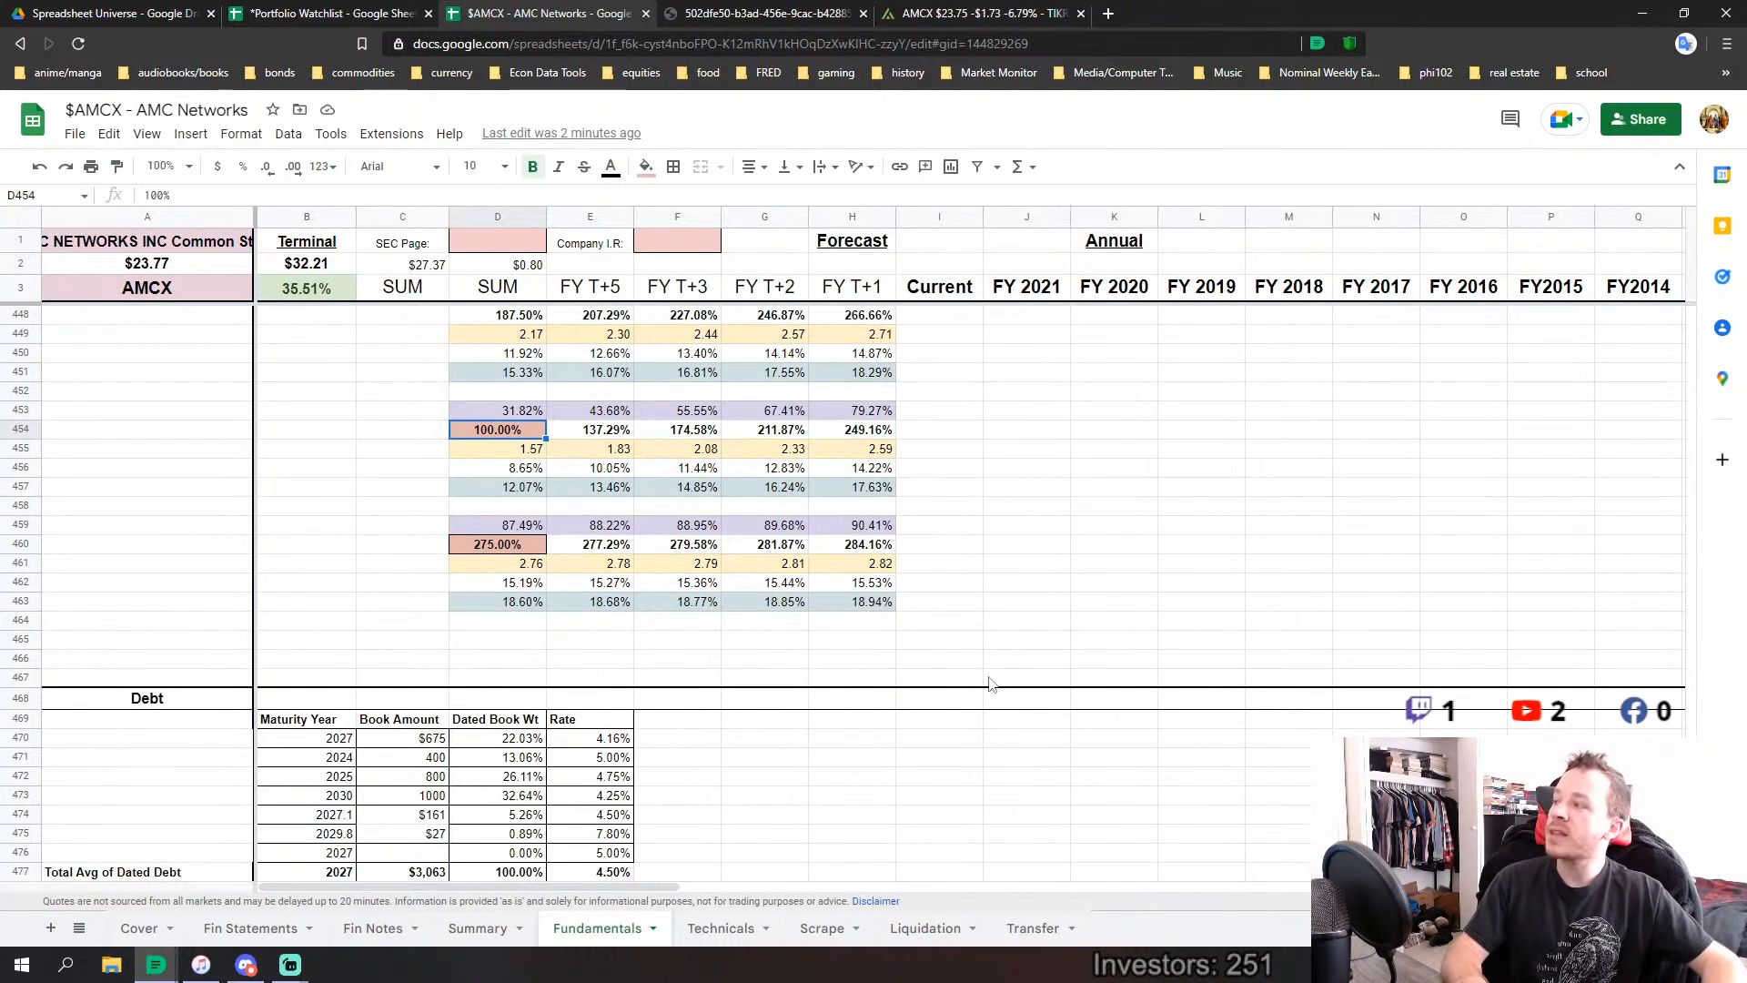
scroll(837, 660, down, 2)
click(956, 511)
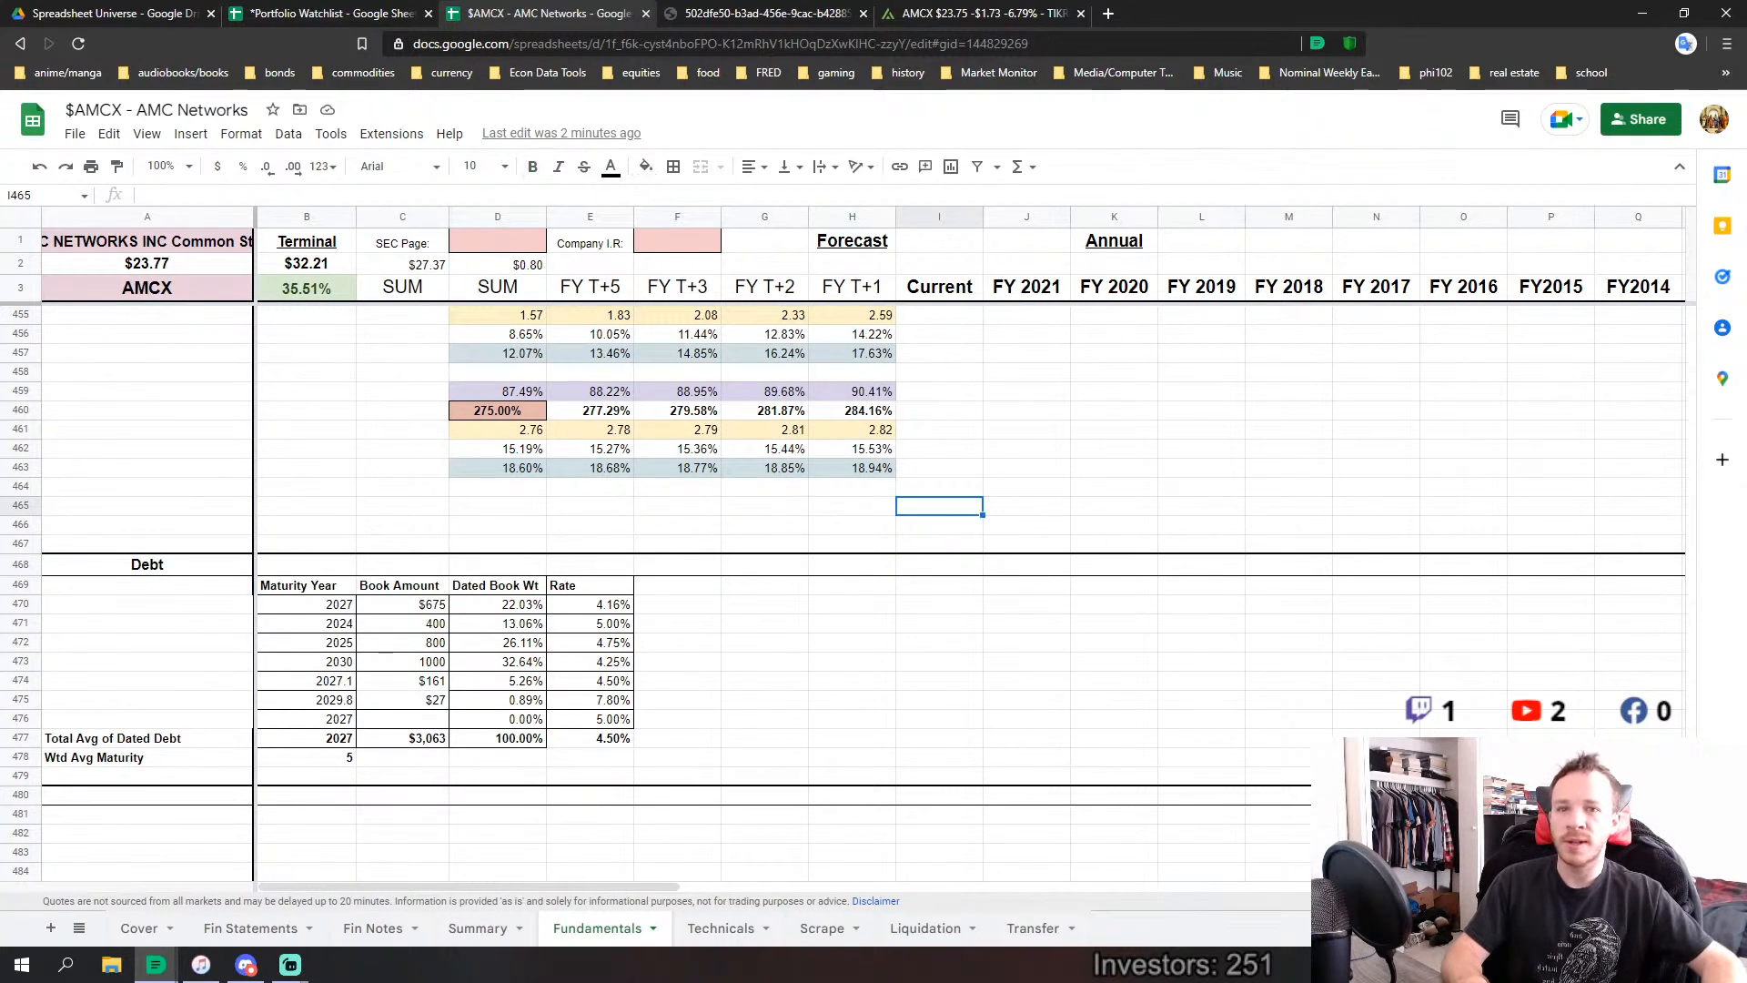
Go back to the Enterprise section and examine the default rate assumptions in column B and the Expected Default formula in B350.
scroll(837, 591, up, 15)
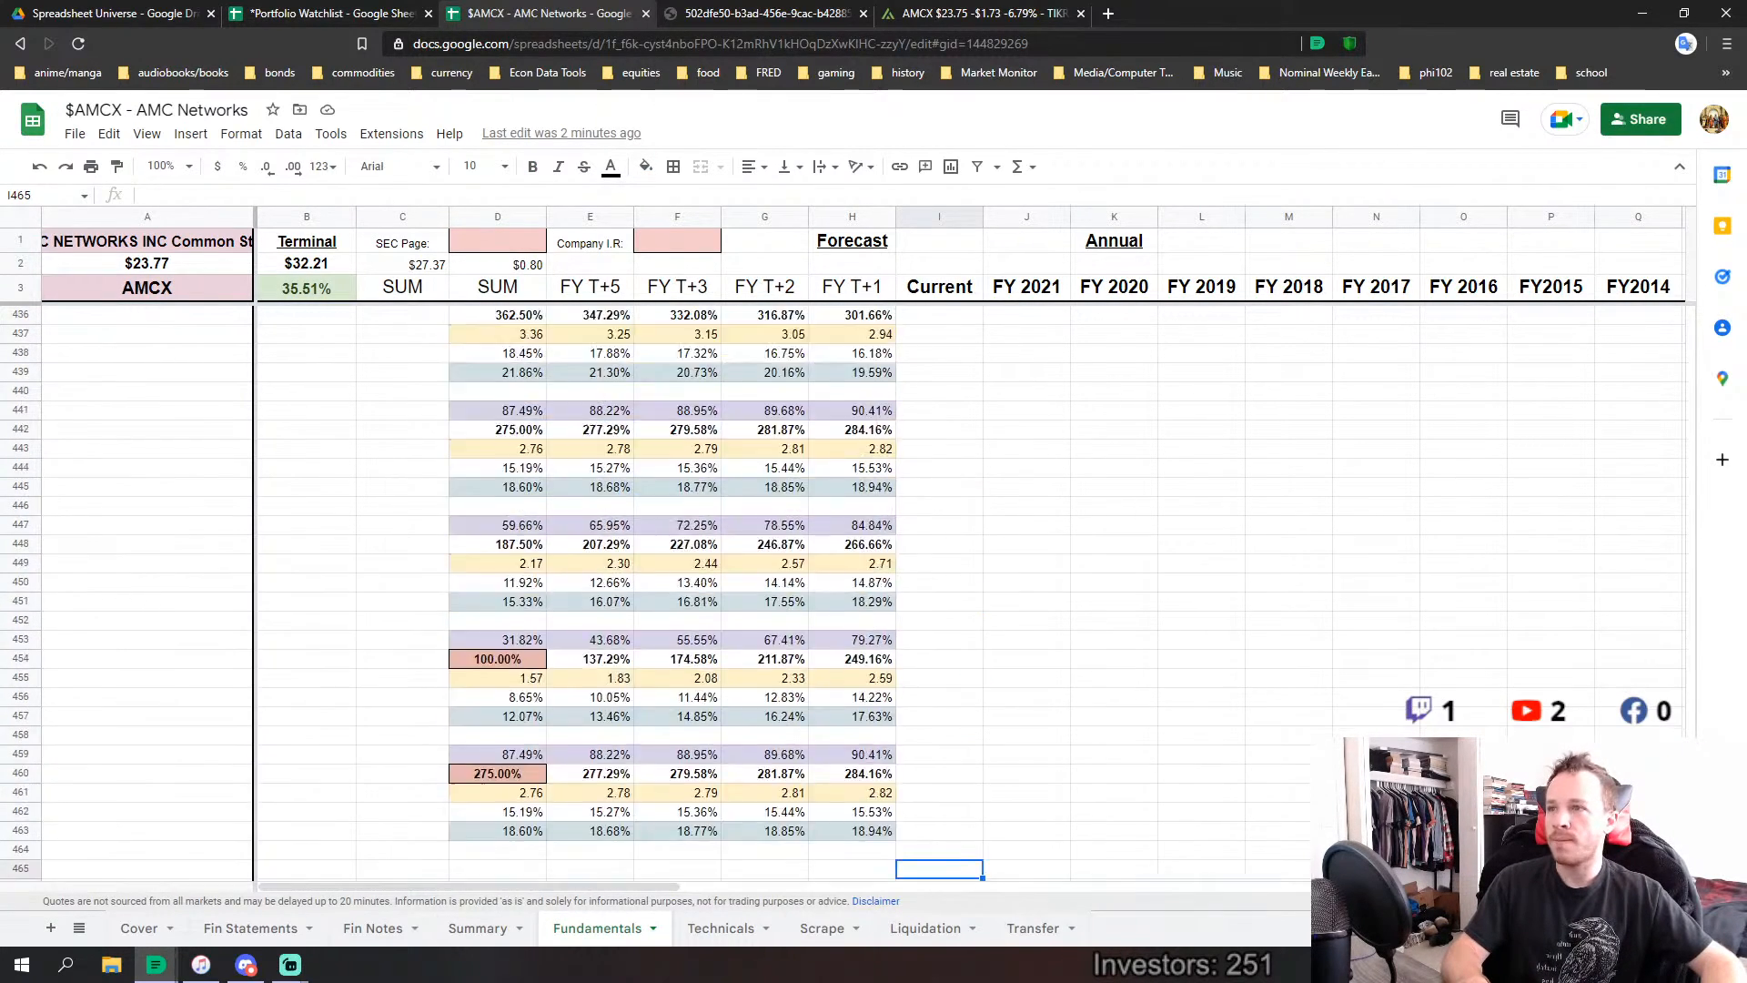
scroll(1690, 718, up, 15)
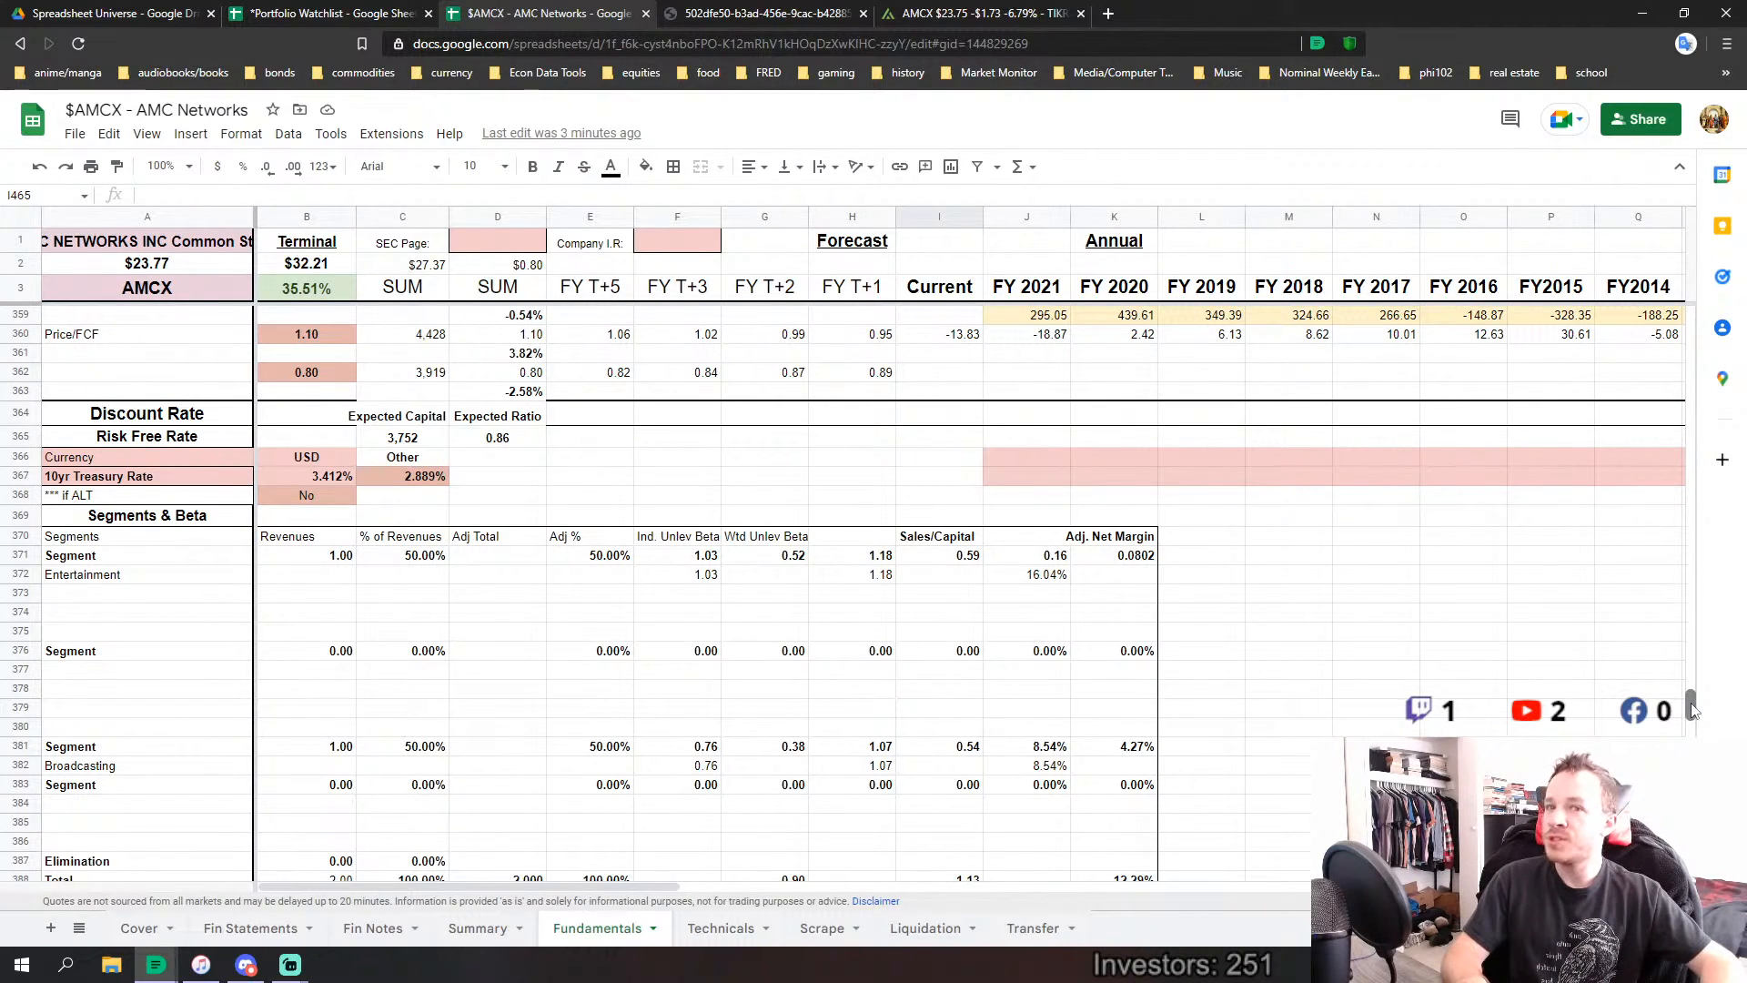
drag(1693, 710, 1739, 689)
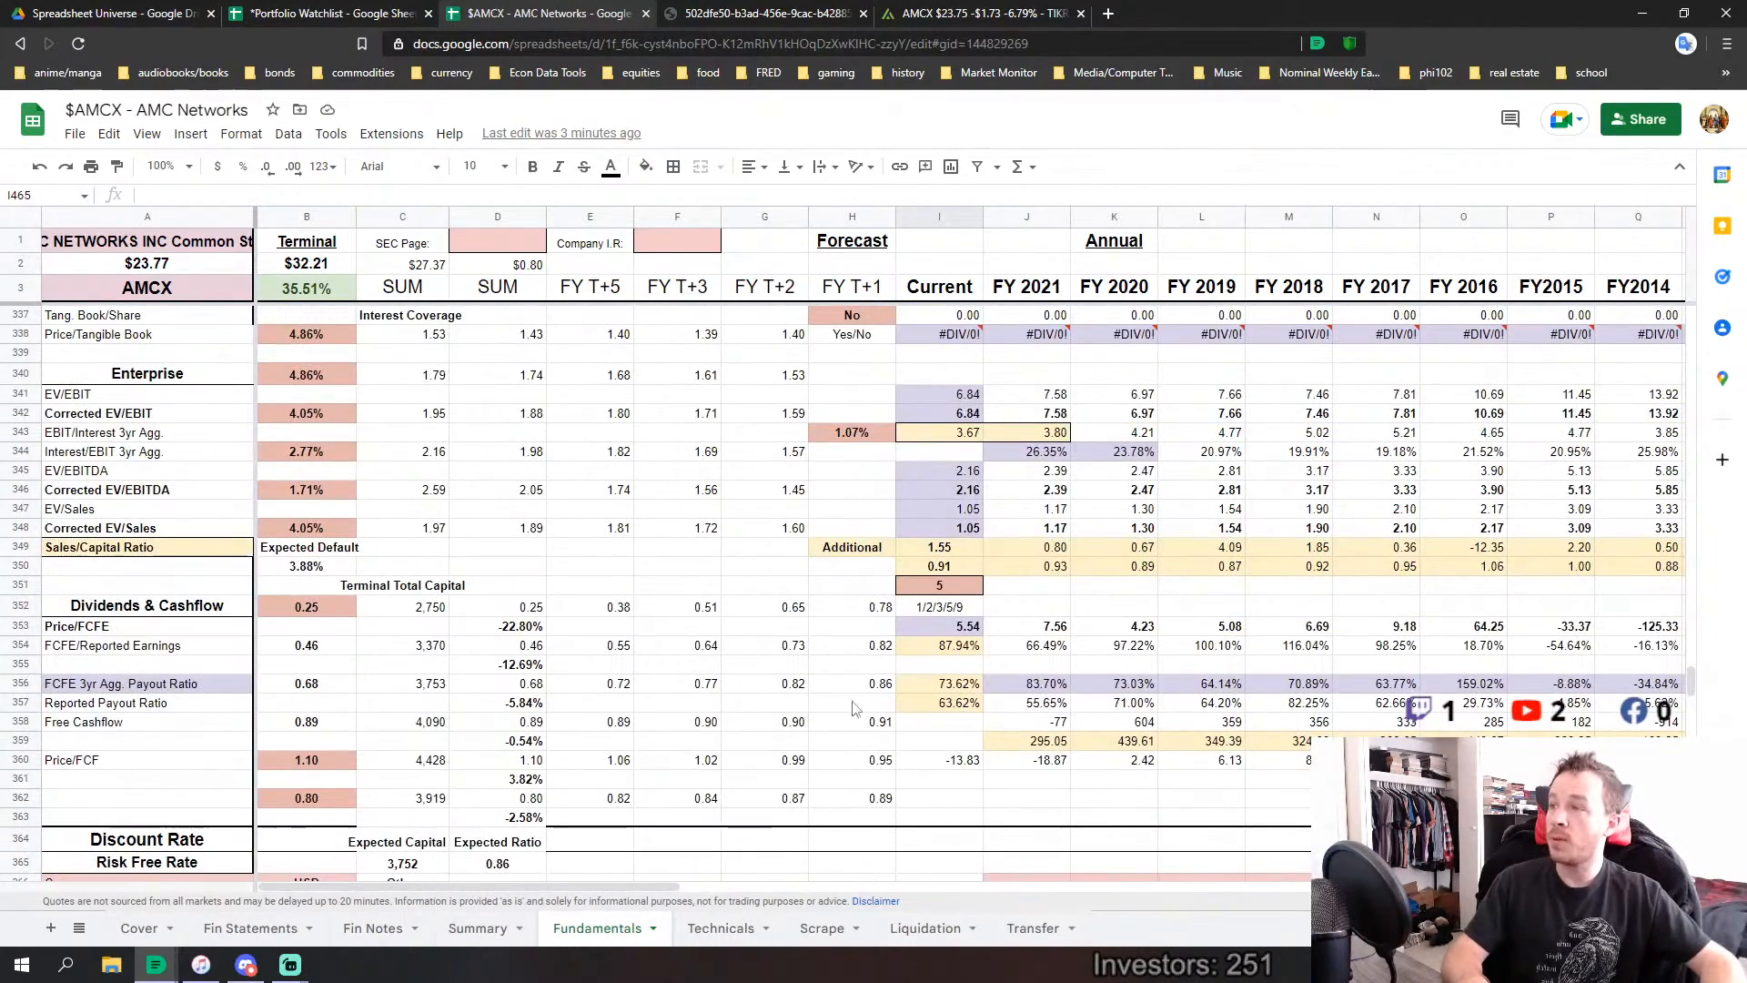
scroll(769, 684, up, 1)
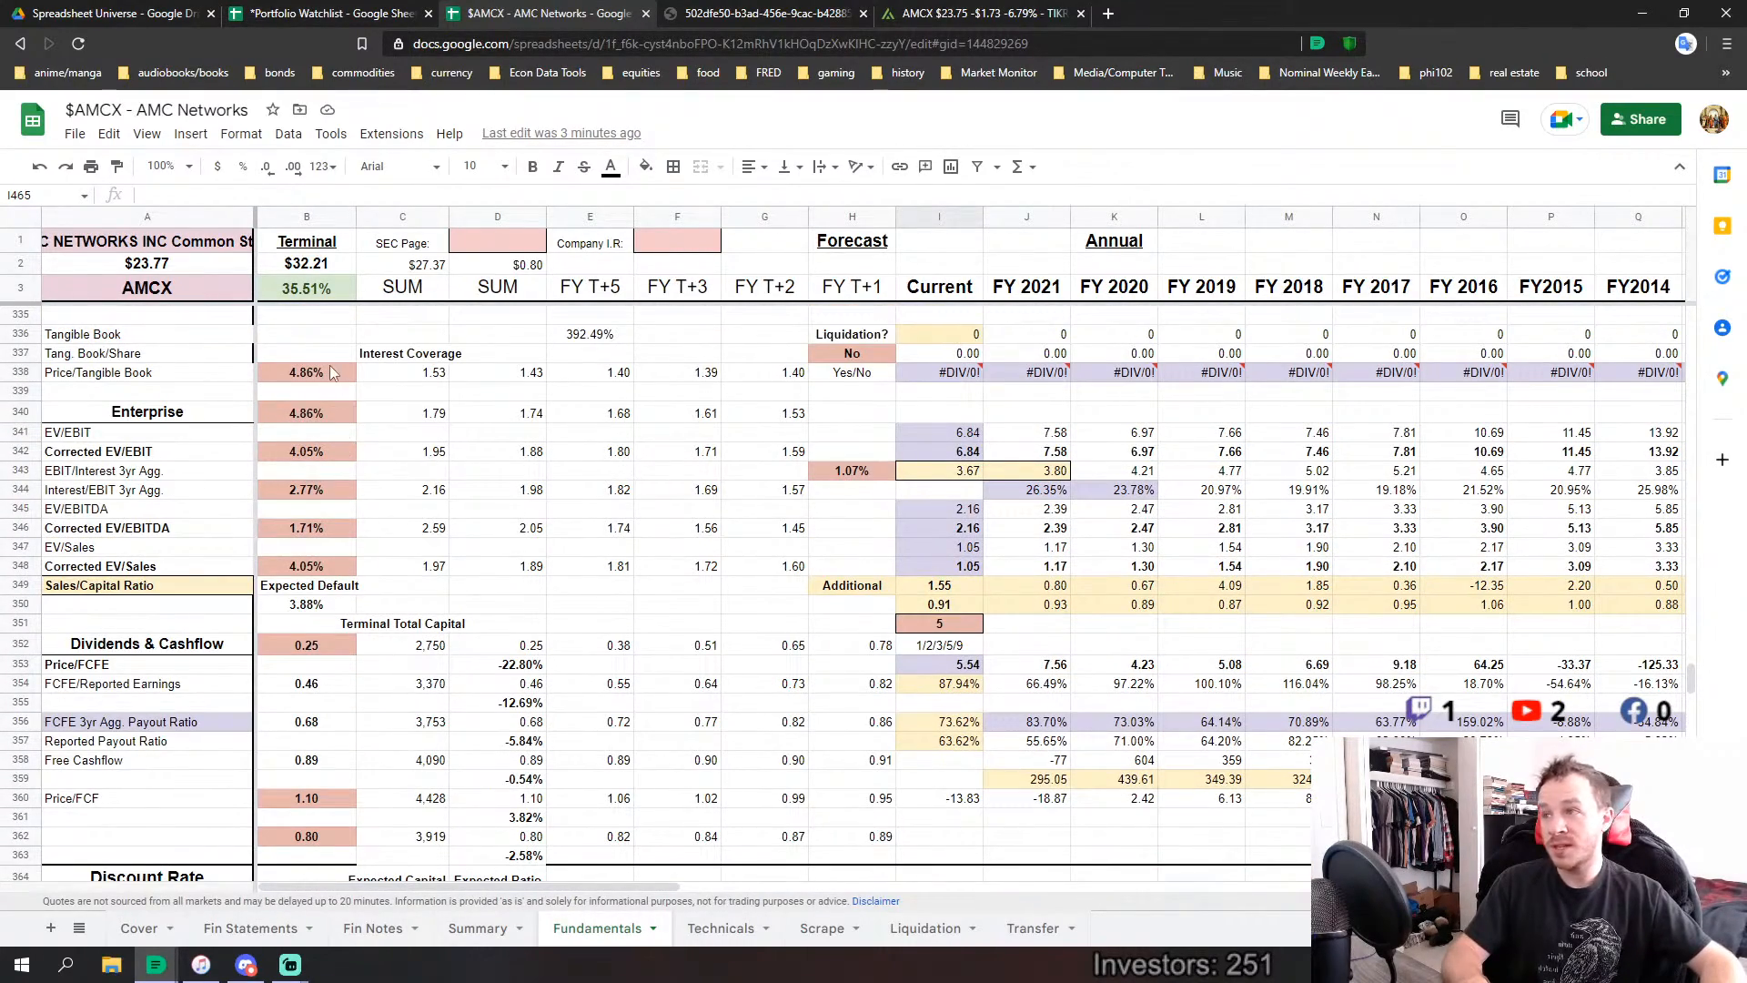
drag(333, 373, 324, 604)
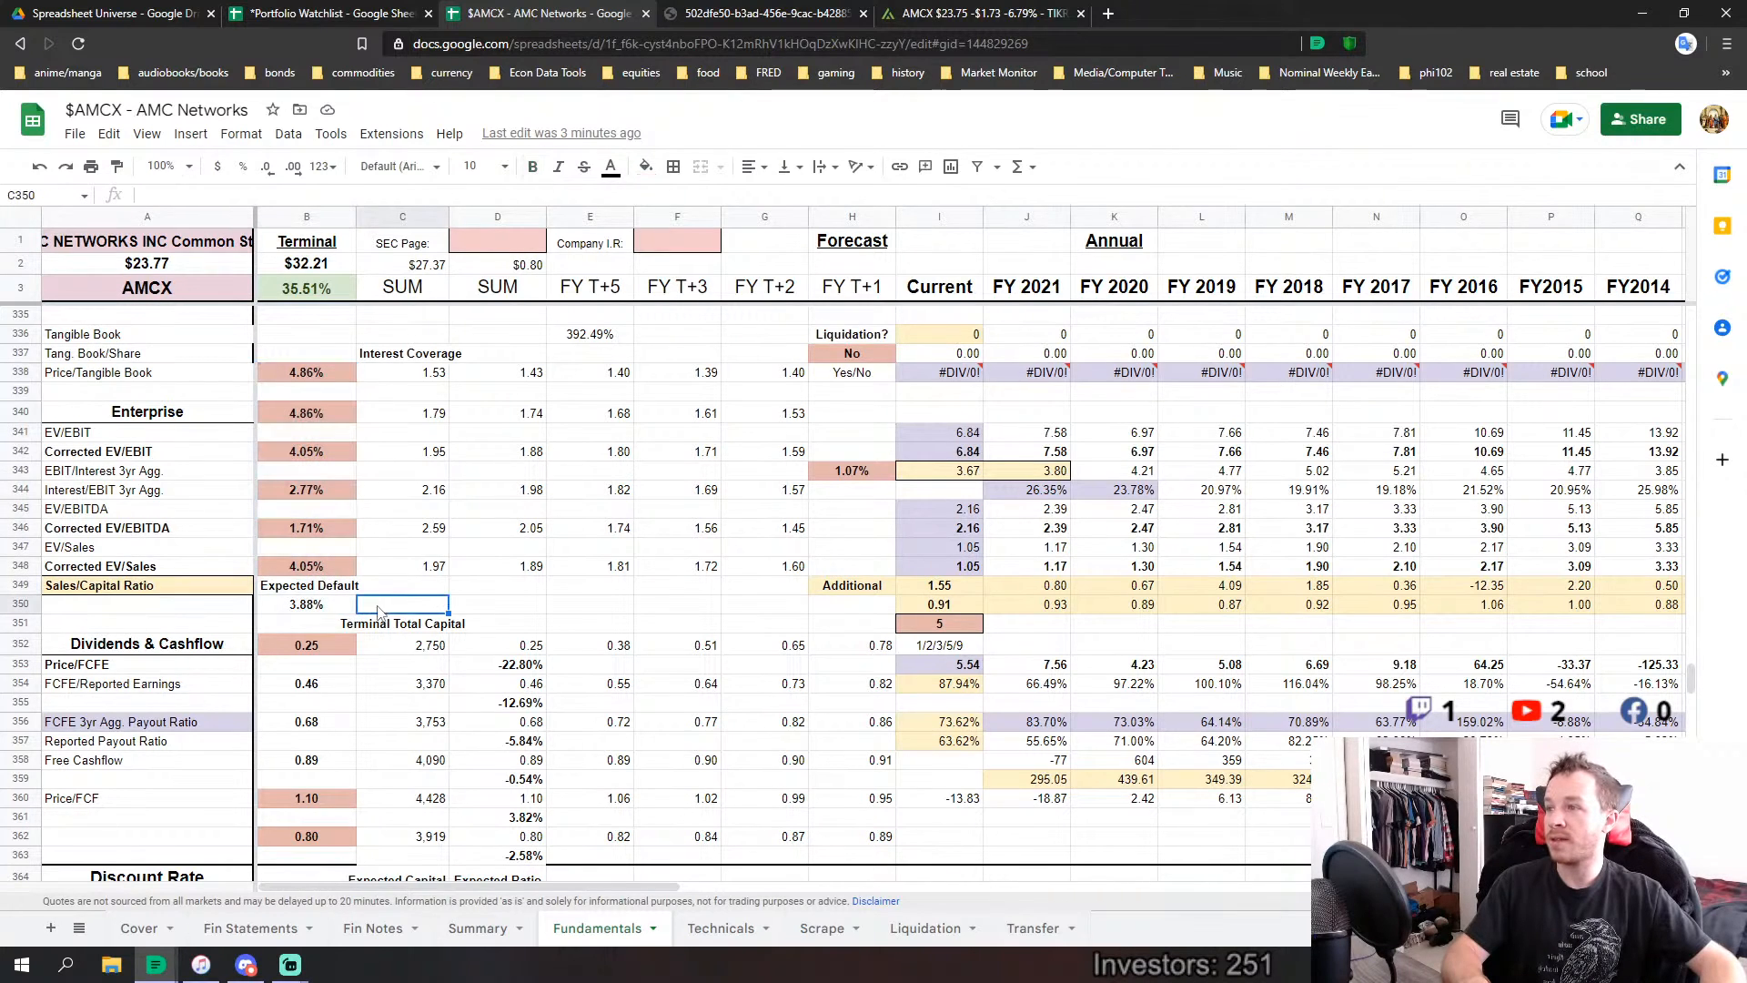
click(326, 608)
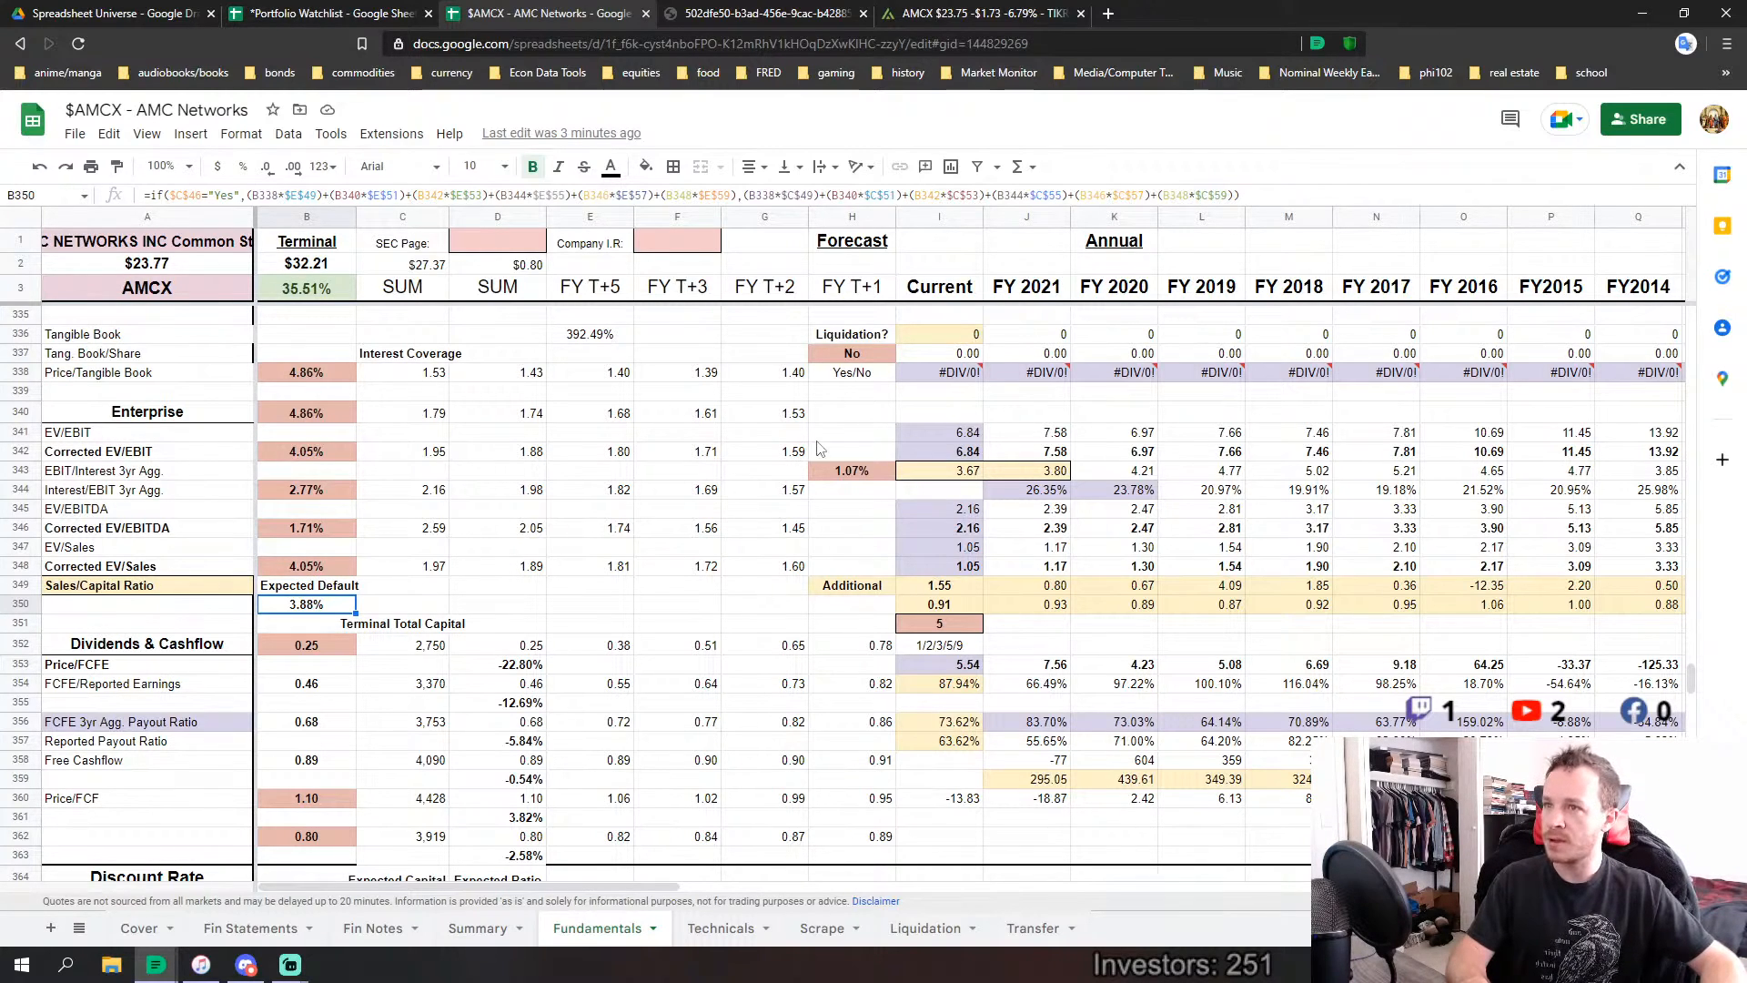
Set the default rate in H343, on the EBIT/Interest 3yr Agg. row, to 2.77%.
click(863, 473)
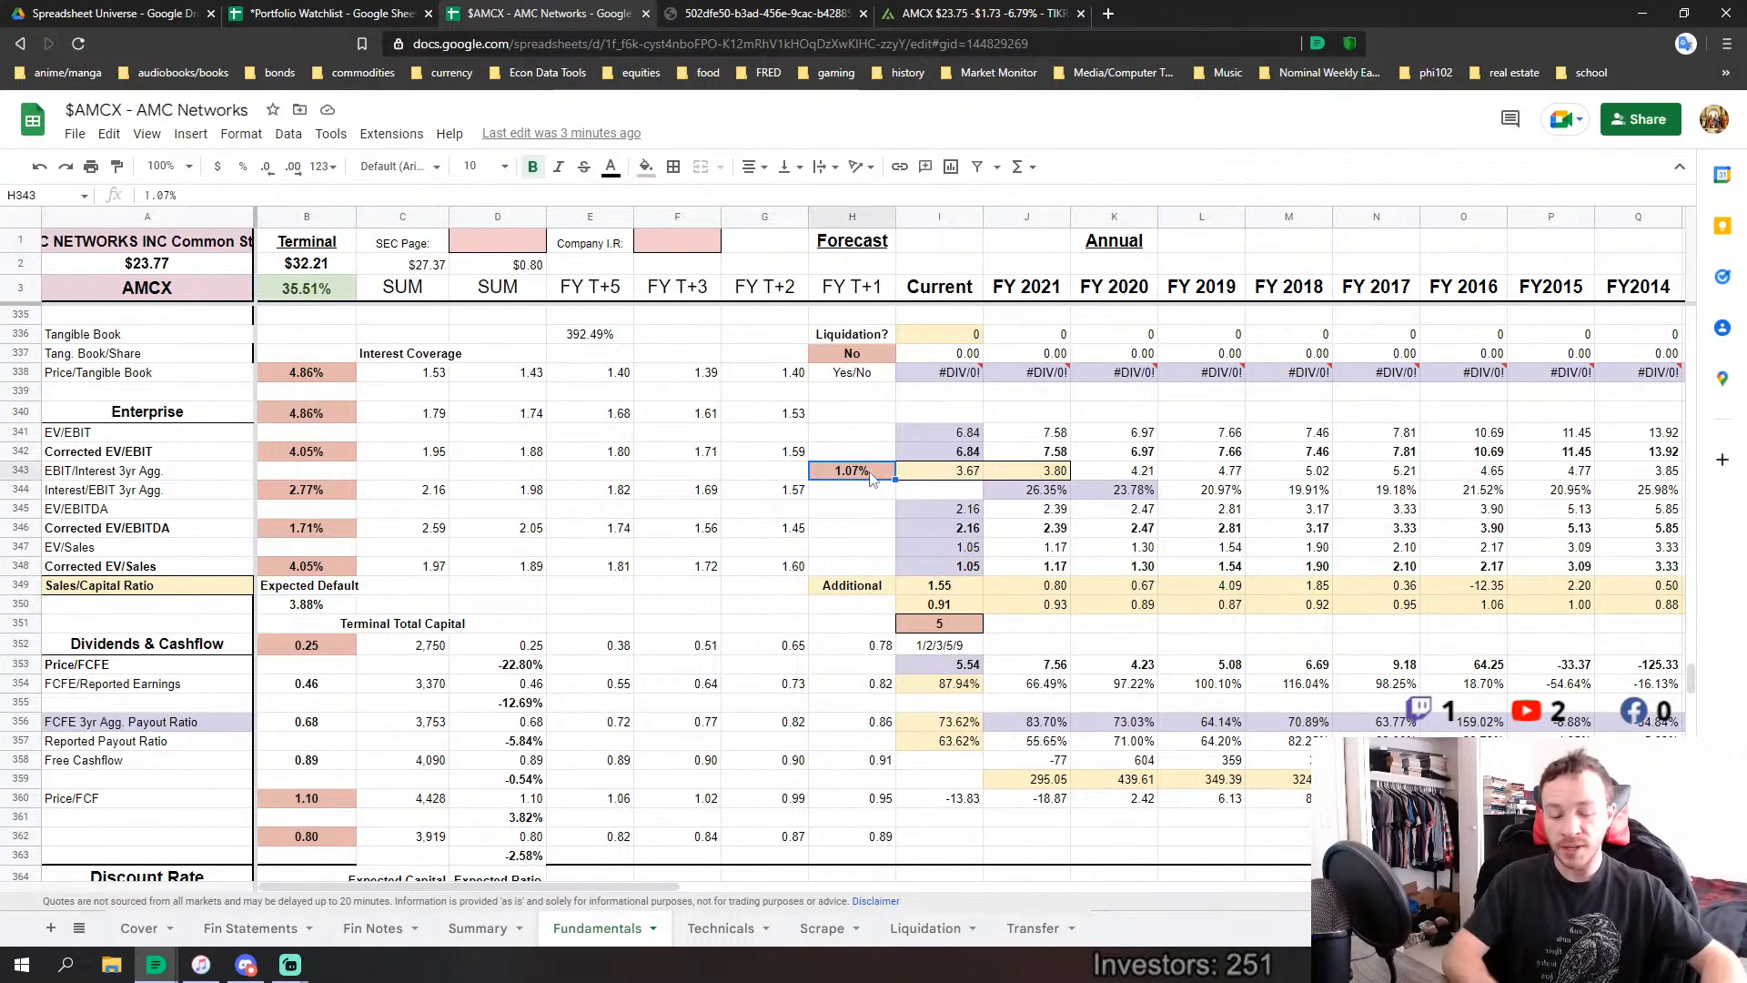
text(2.77)
key(Return)
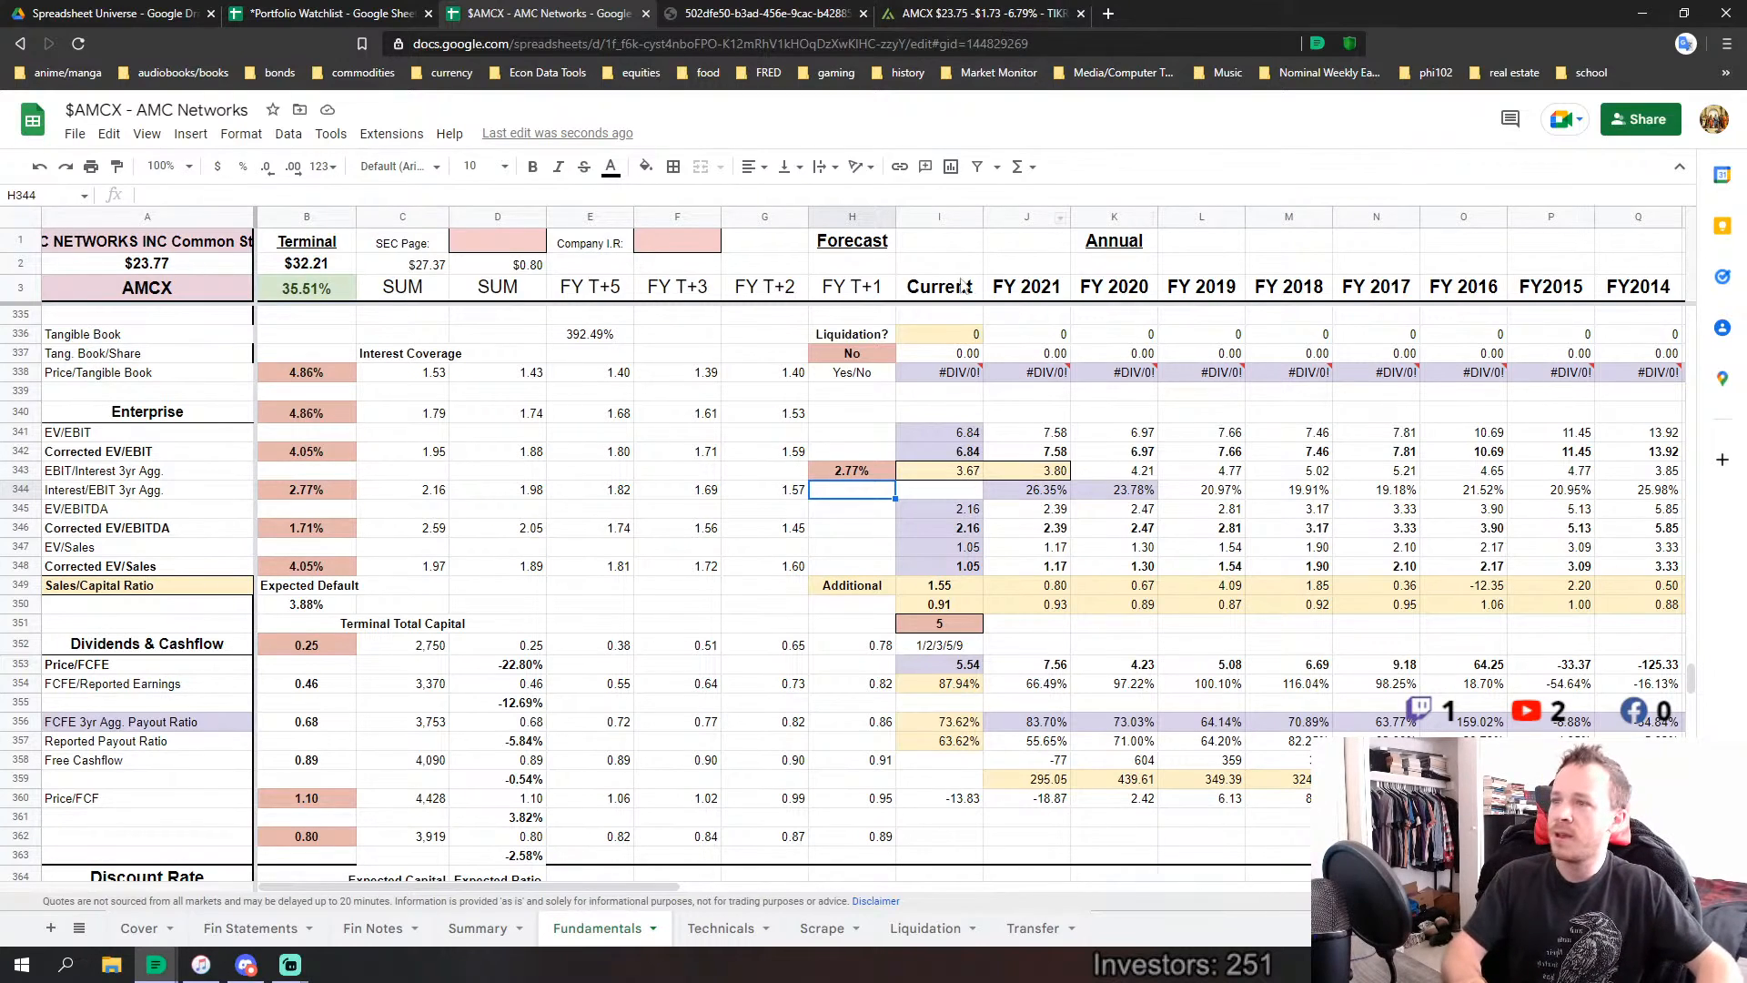
click(661, 611)
Look over the Earnings, Equity and analyst pricing sections, and open the Summary sheet.
scroll(661, 612, up, 4)
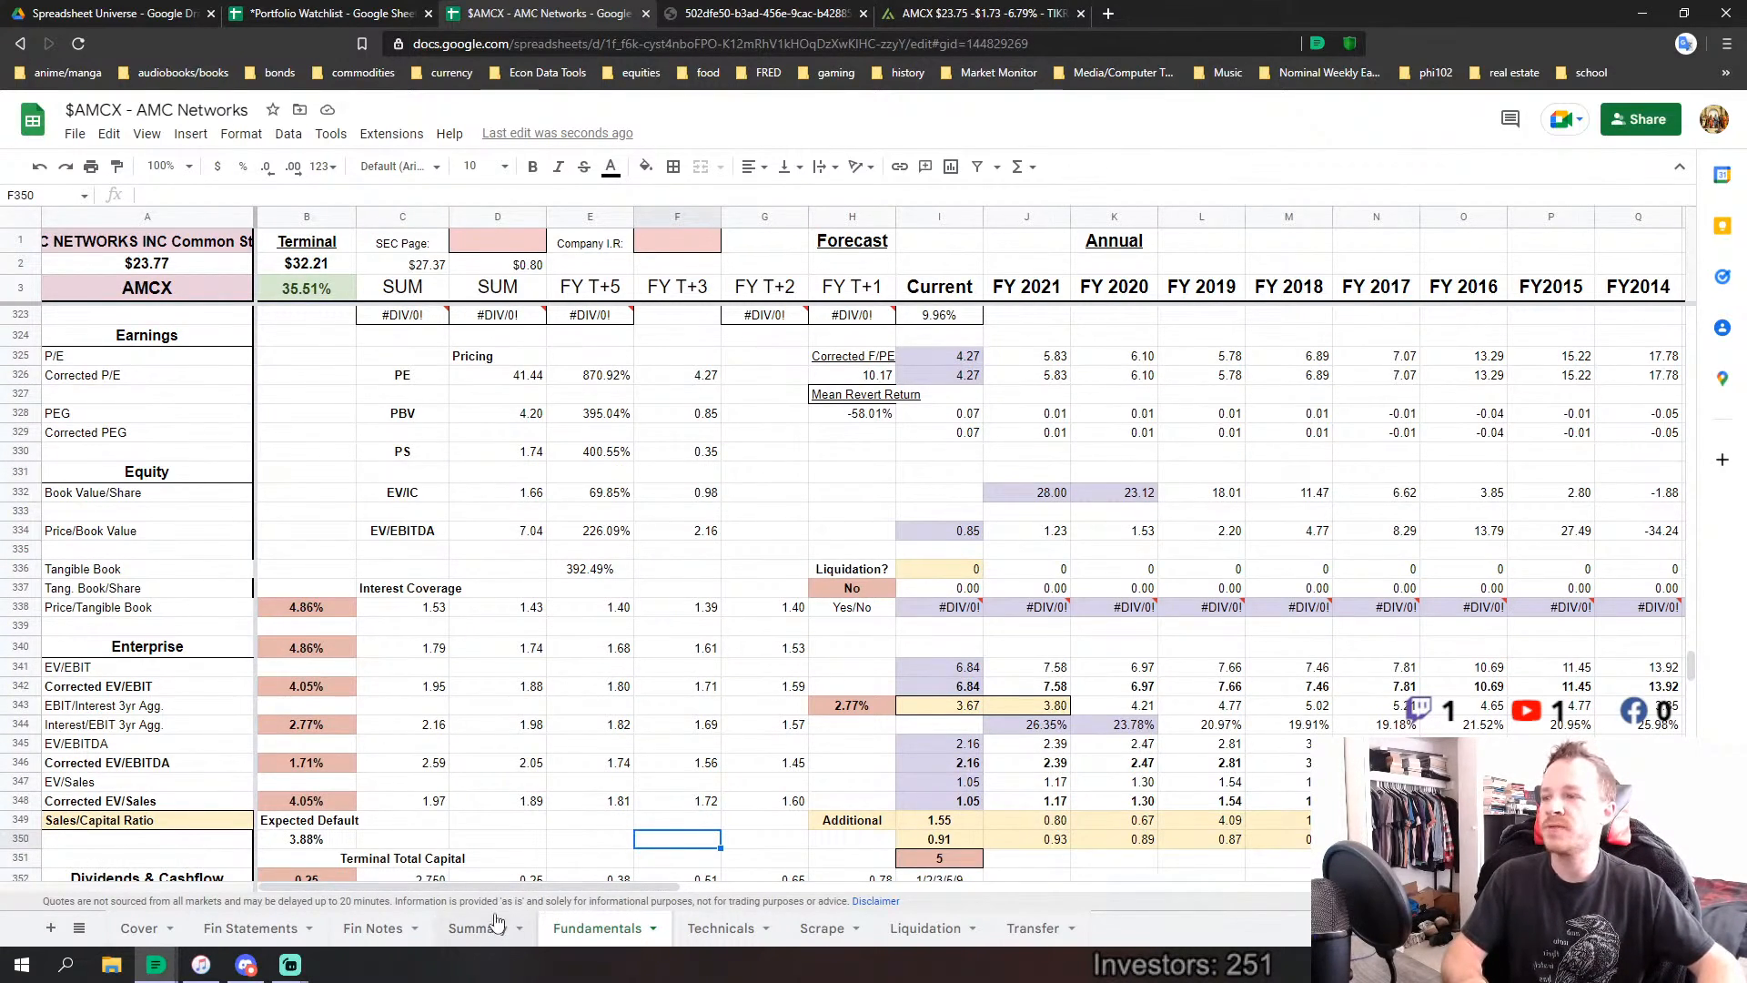
scroll(546, 710, up, 2)
scroll(545, 710, down, 1)
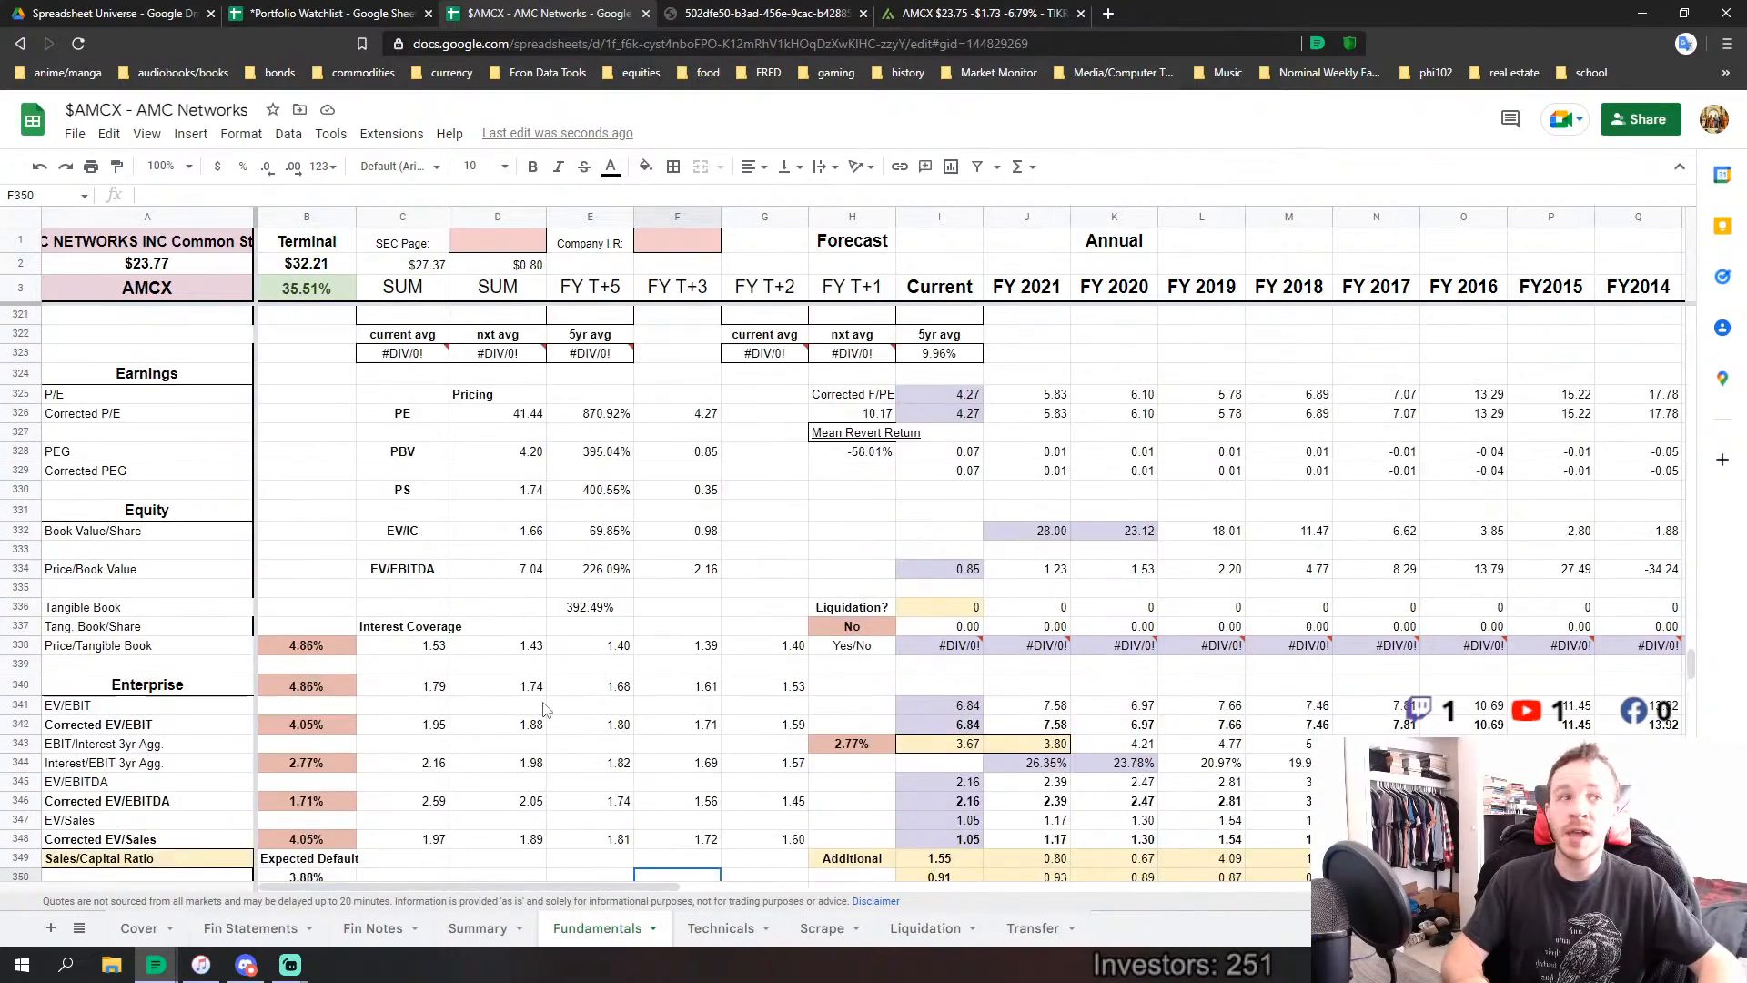
scroll(592, 637, up, 7)
click(646, 528)
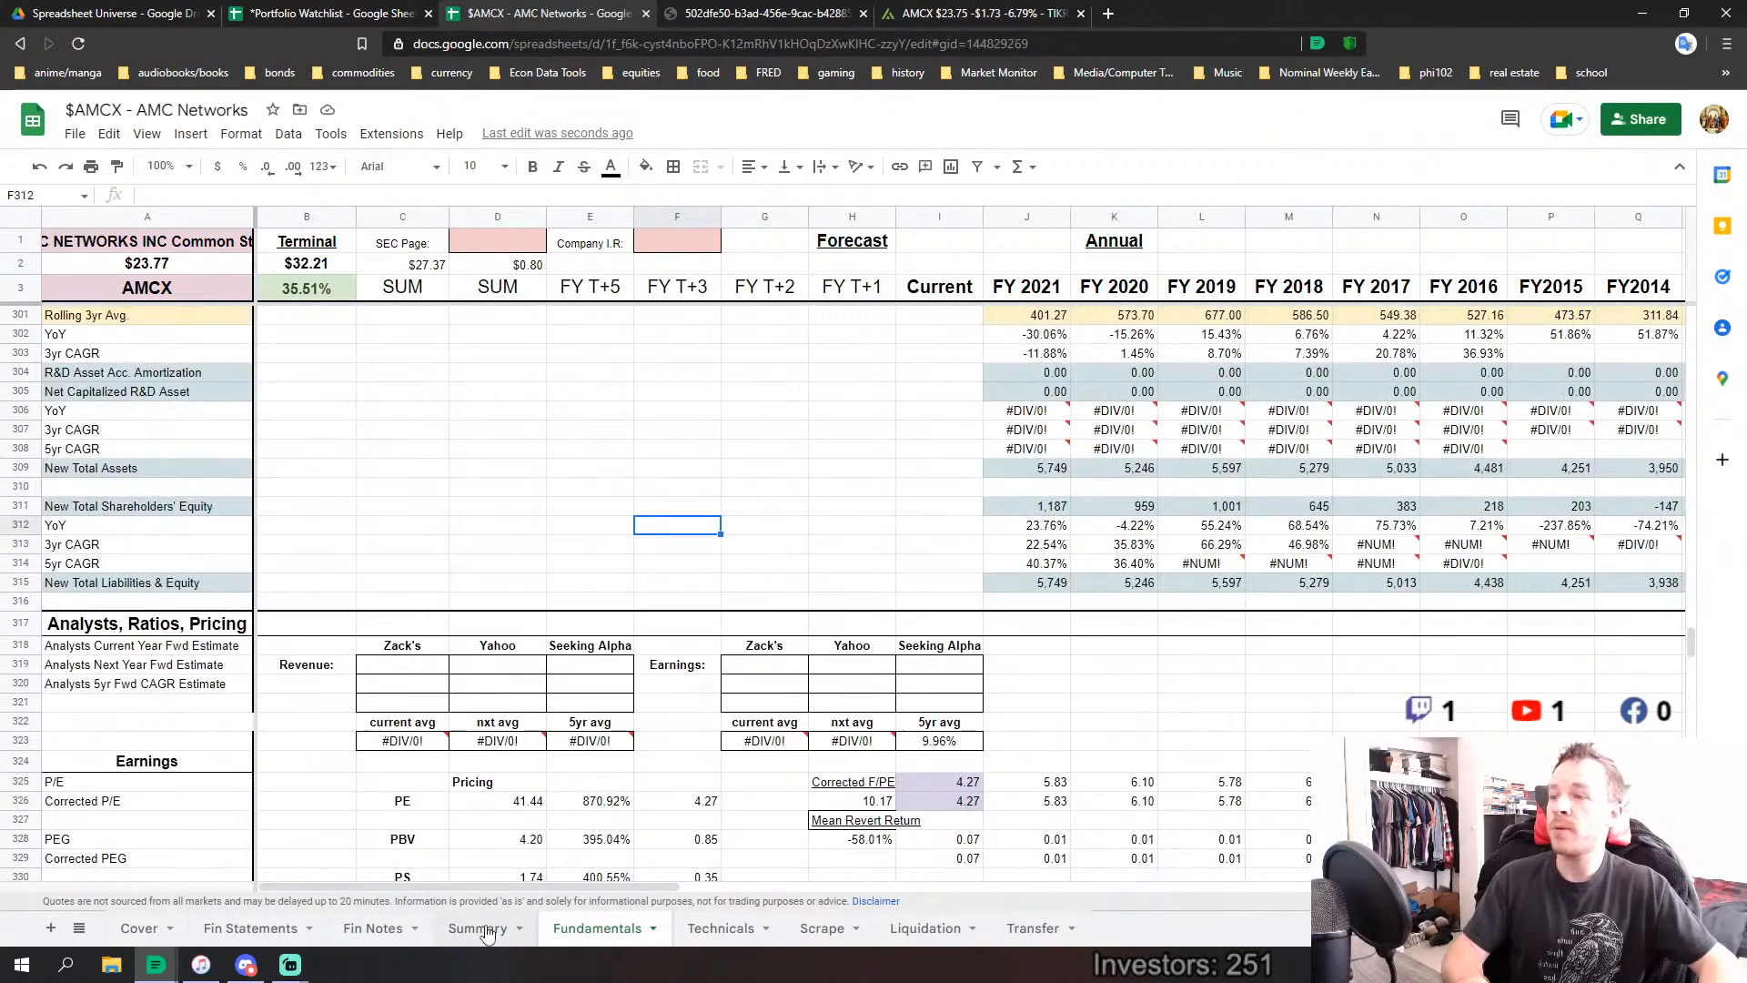
click(483, 928)
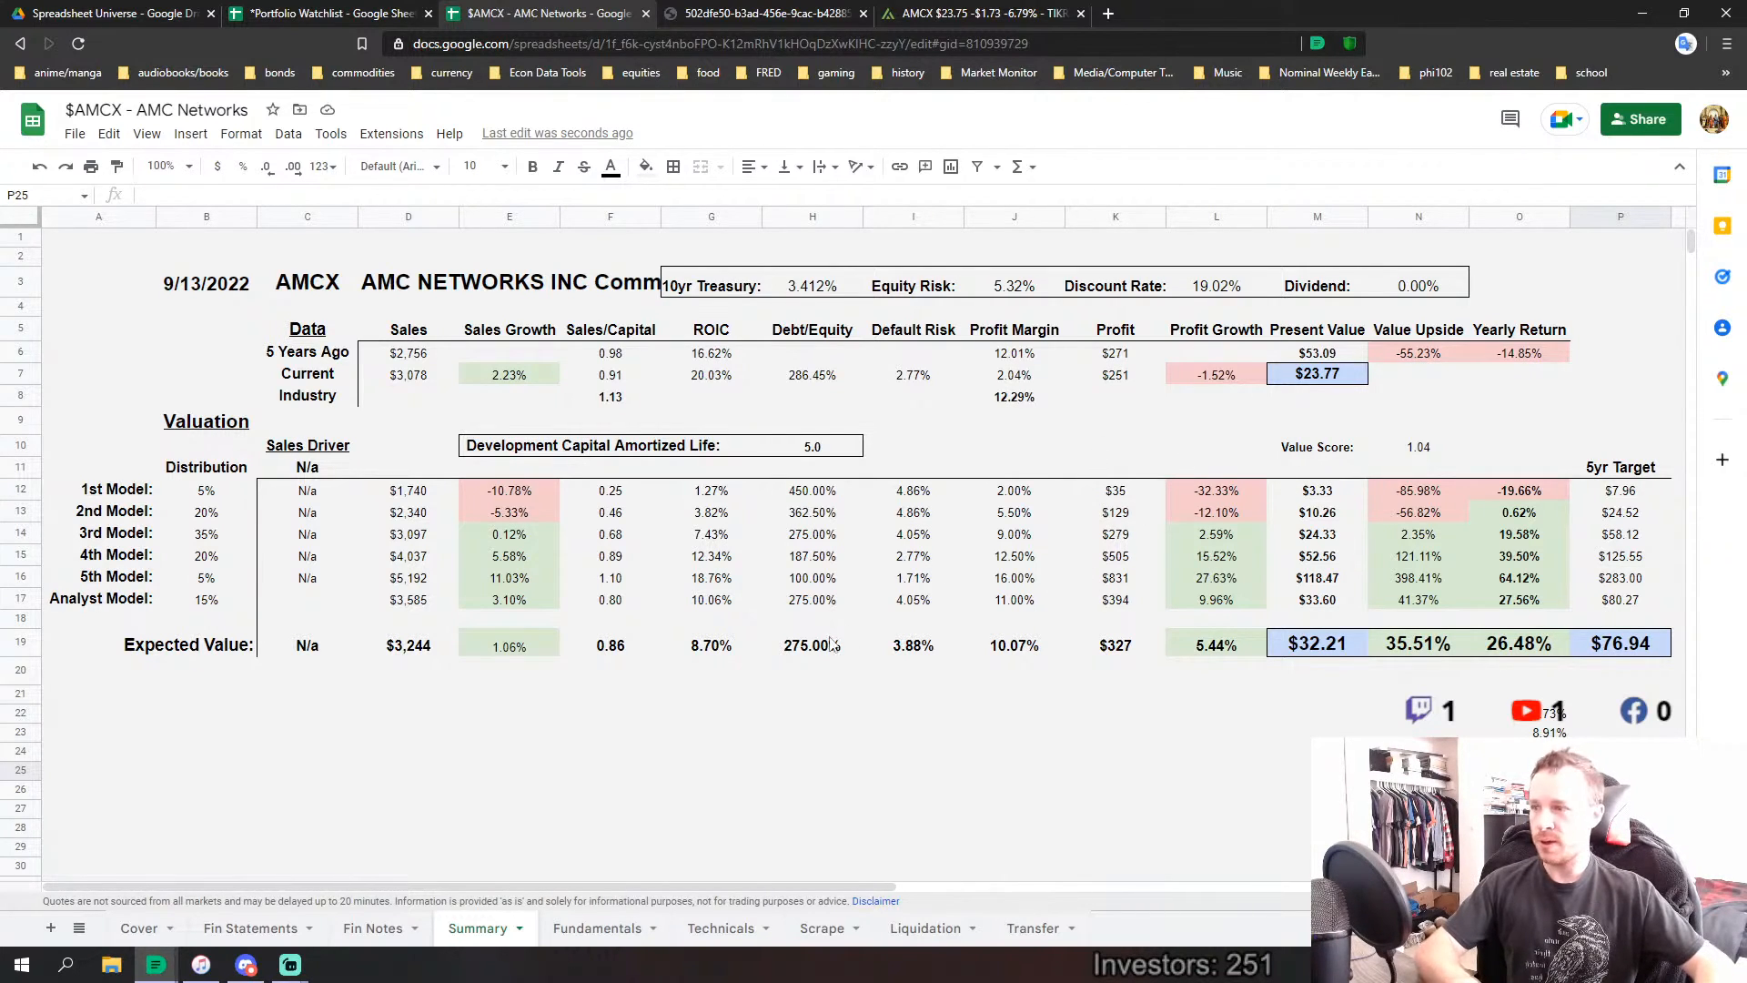
Switch to Discord, look through the major-investors, portfolios and memes channels, and return to the spreadsheet.
click(246, 964)
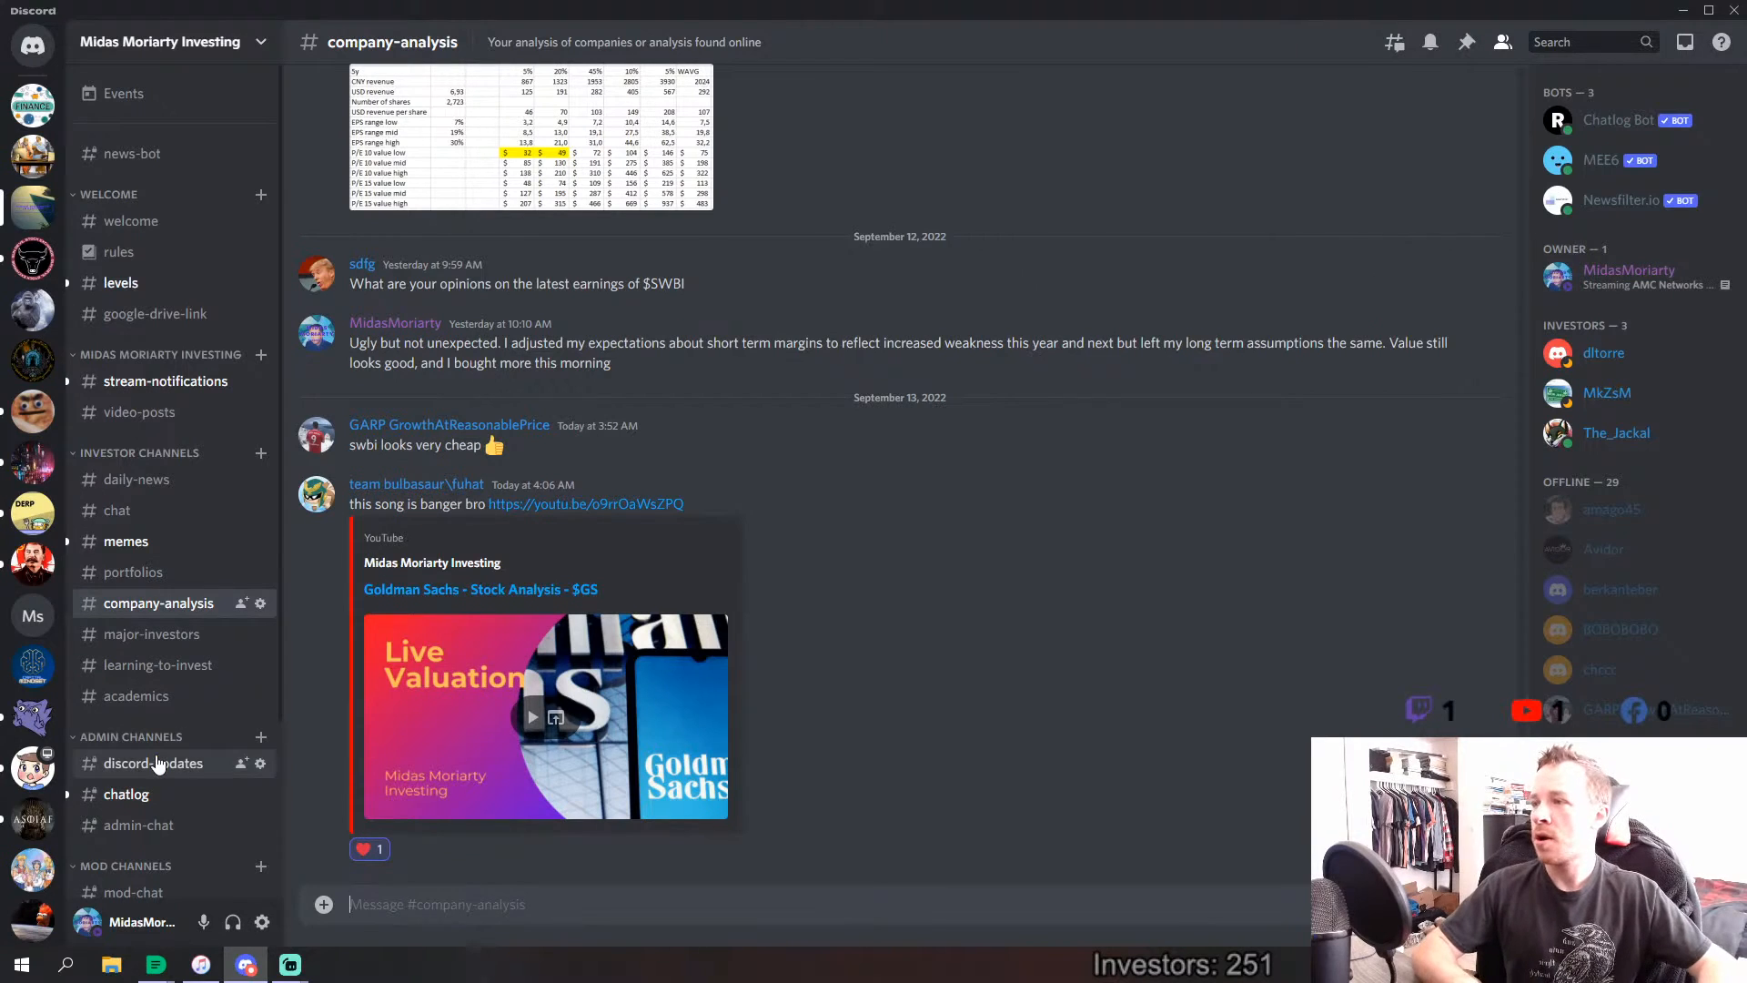
click(151, 641)
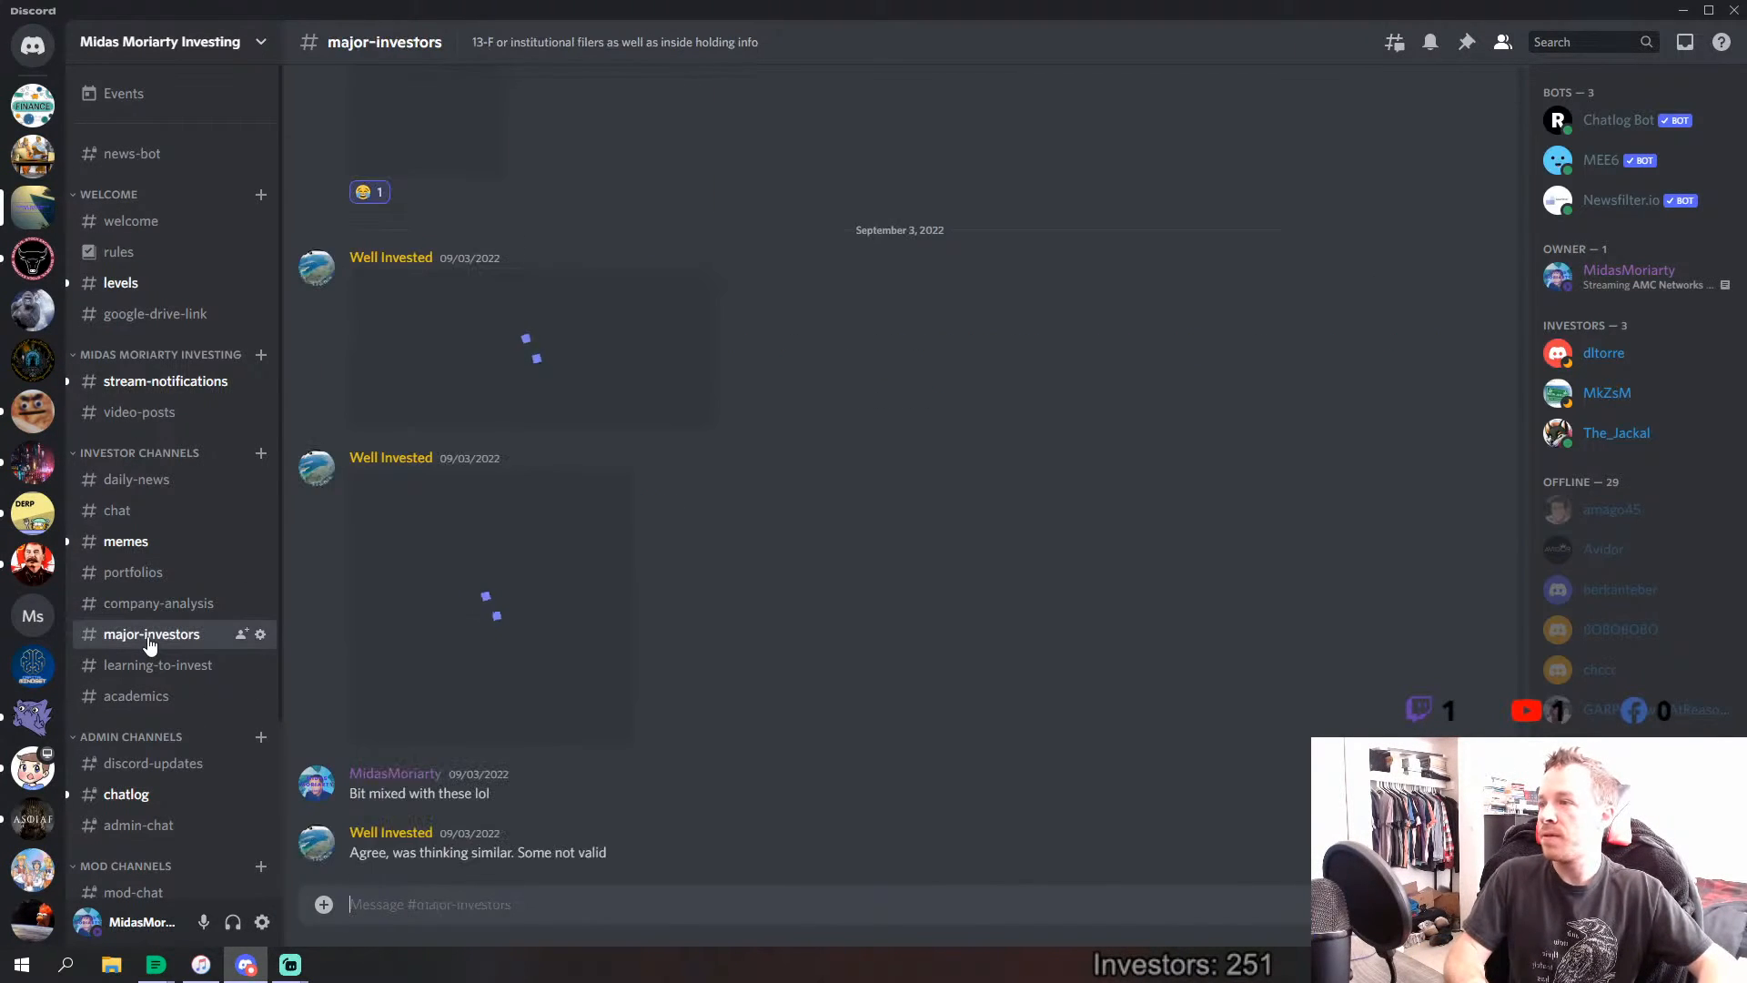
click(121, 575)
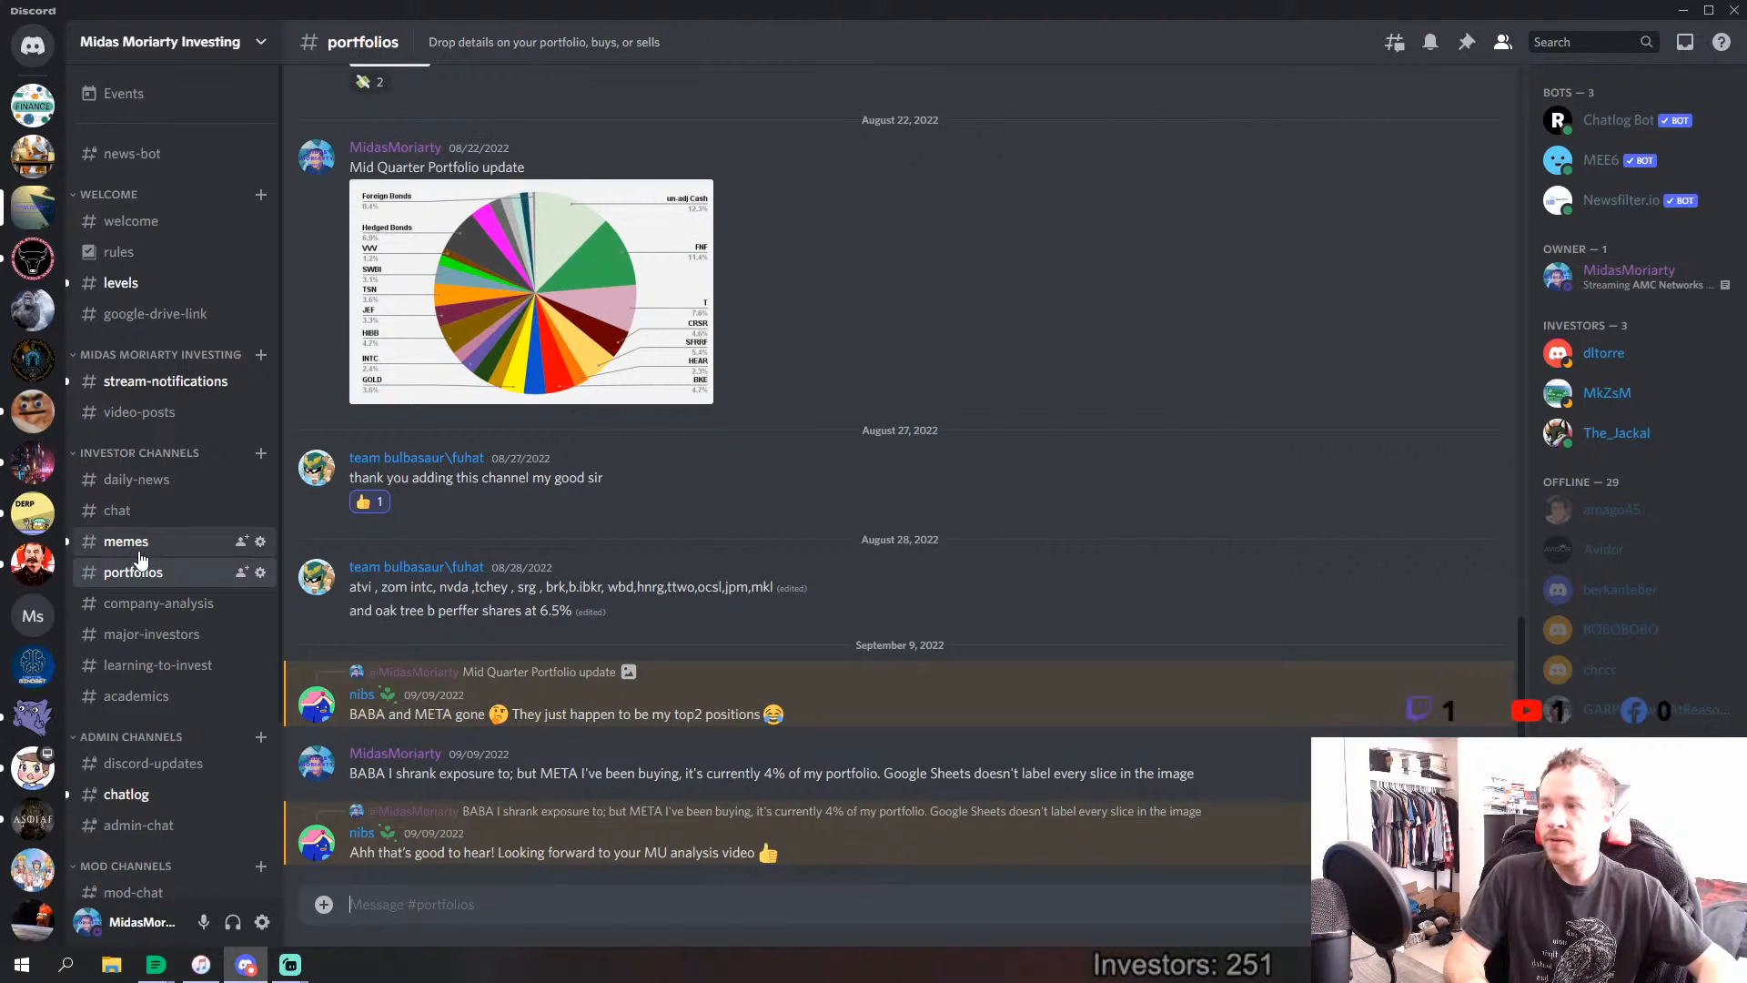
click(133, 550)
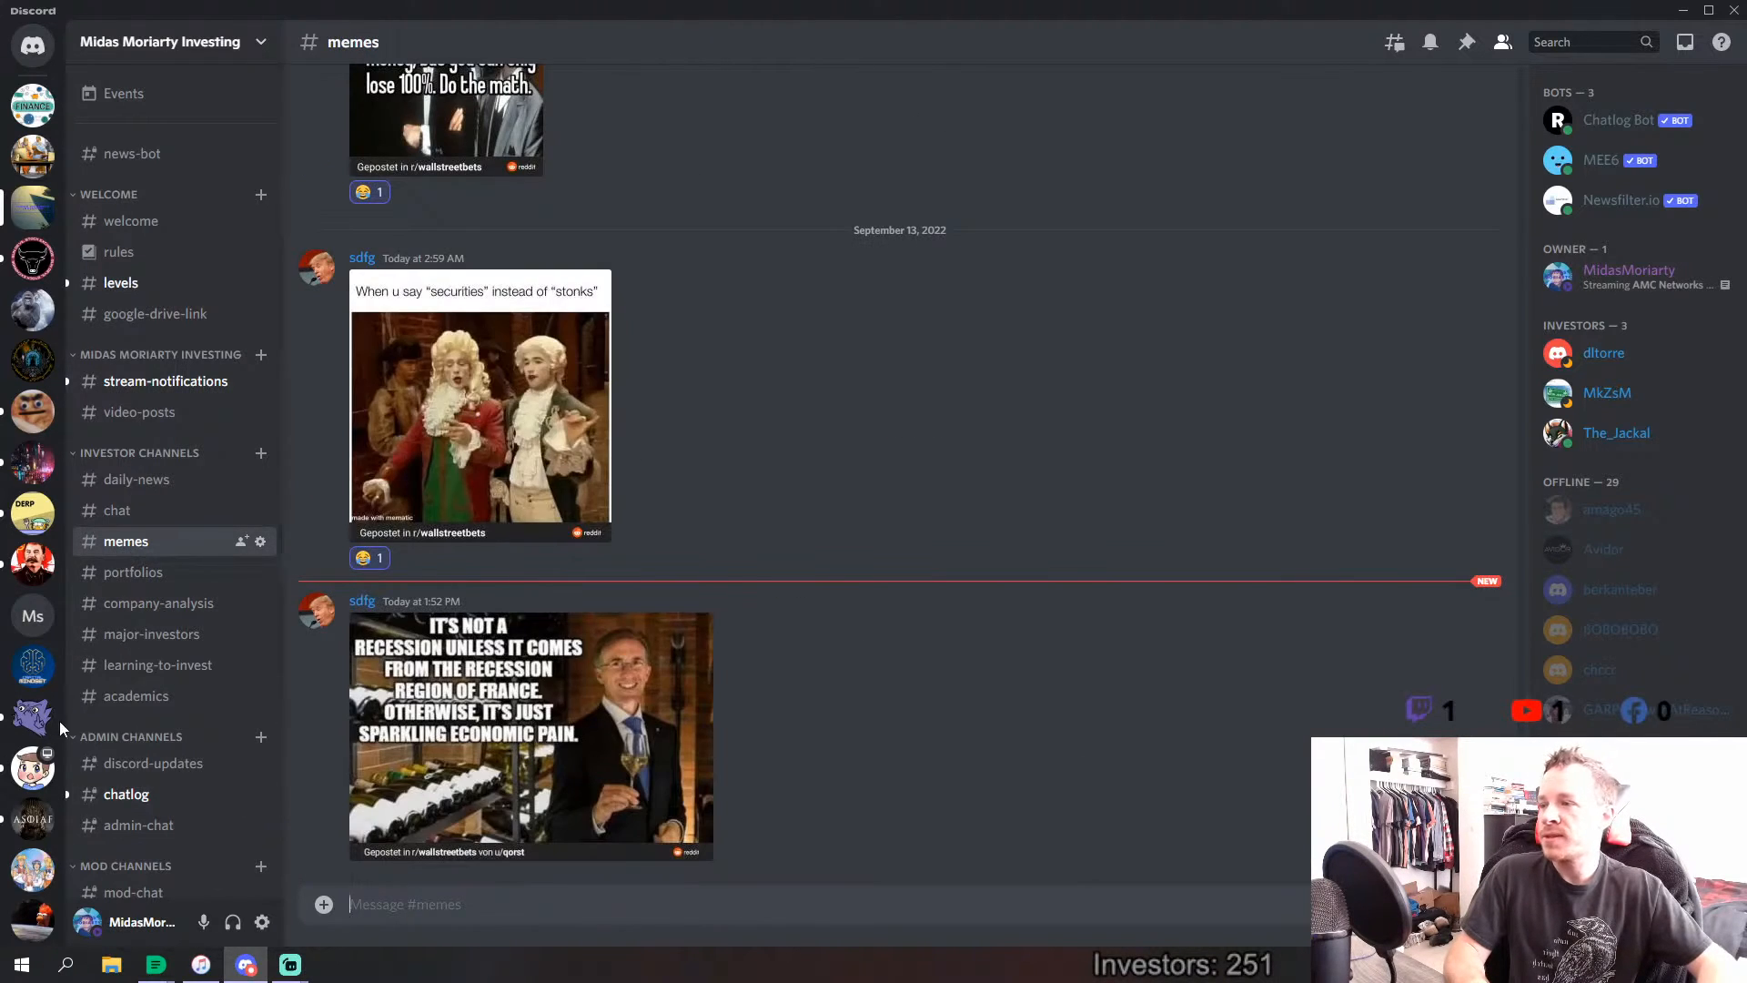
click(248, 972)
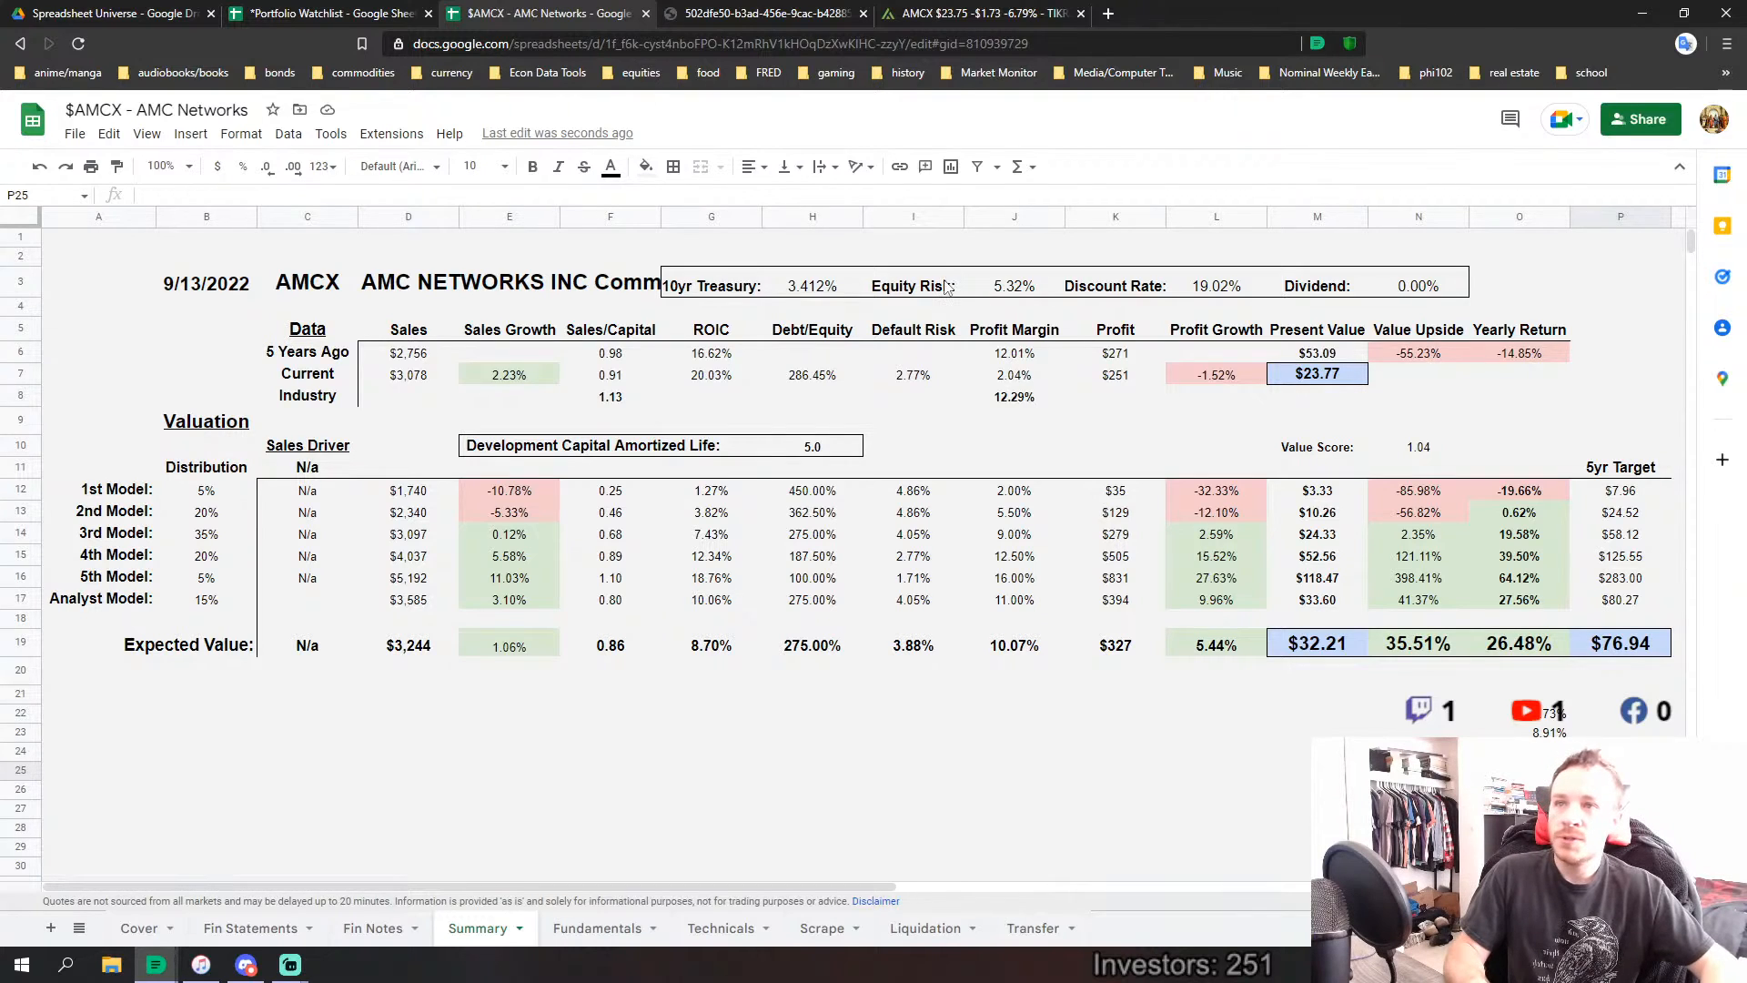
Examine the equity risk, discount rate and dividend, plus the past sales, industry profit margin, current profit and current present value on the Summary sheet.
click(1032, 289)
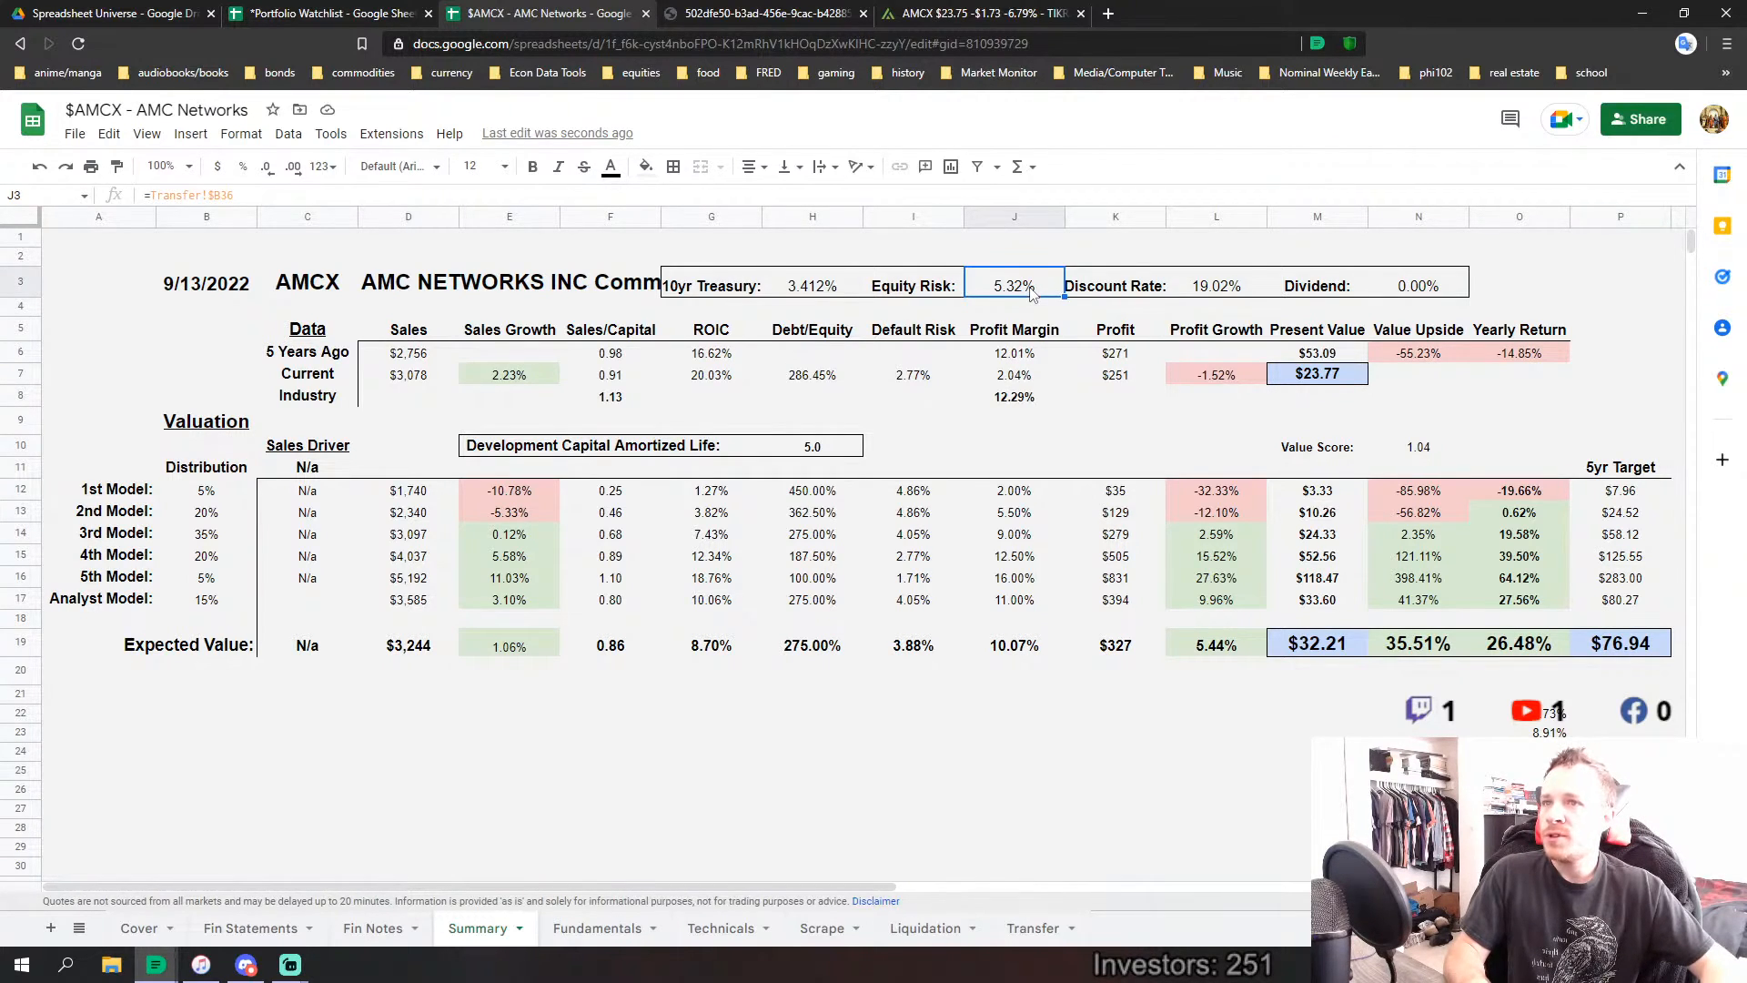
click(1214, 290)
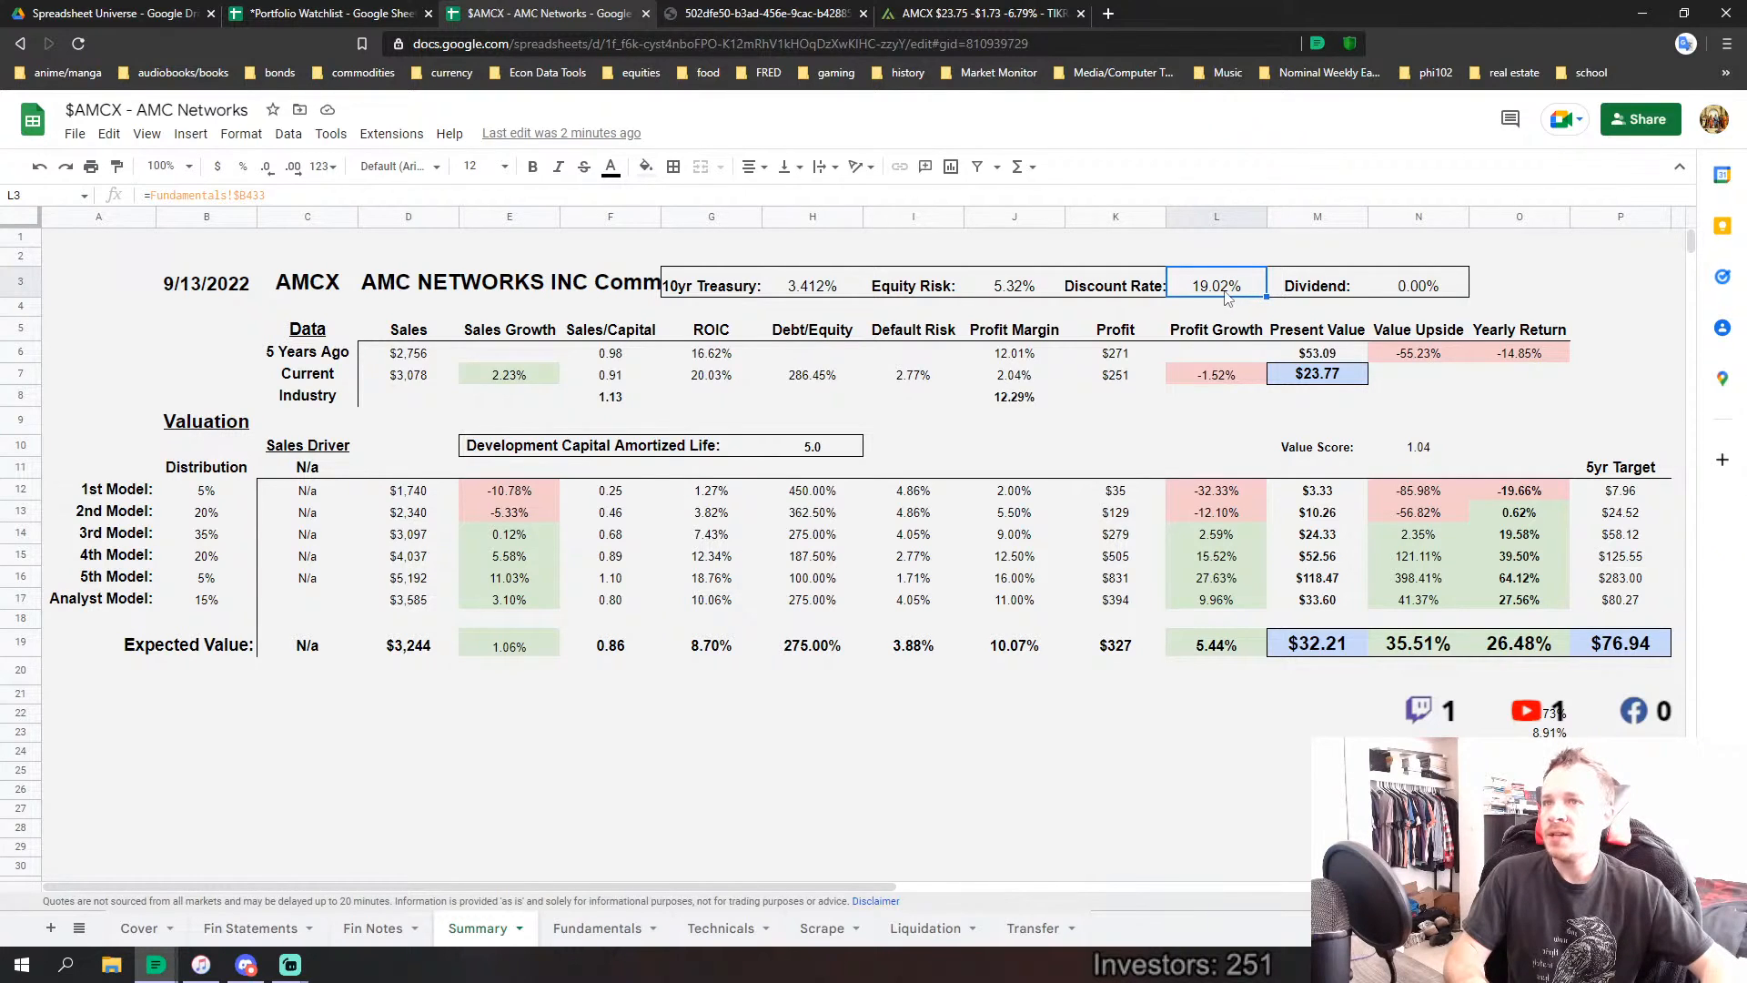
click(1401, 291)
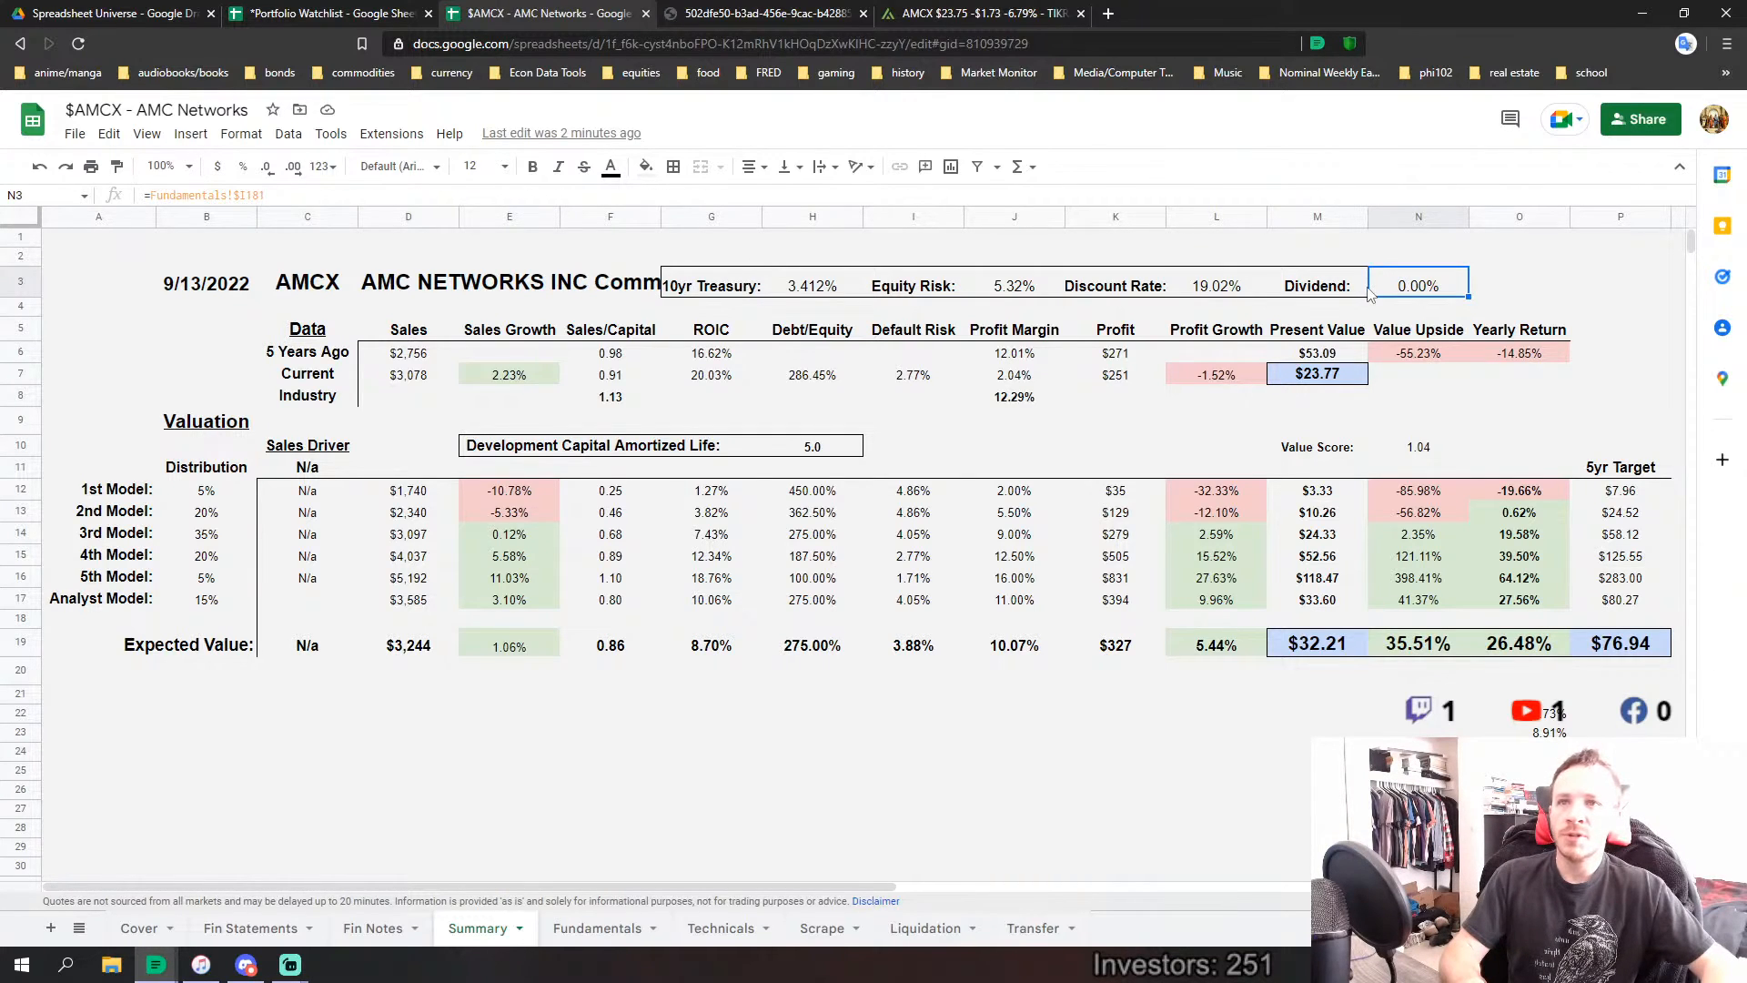
click(411, 360)
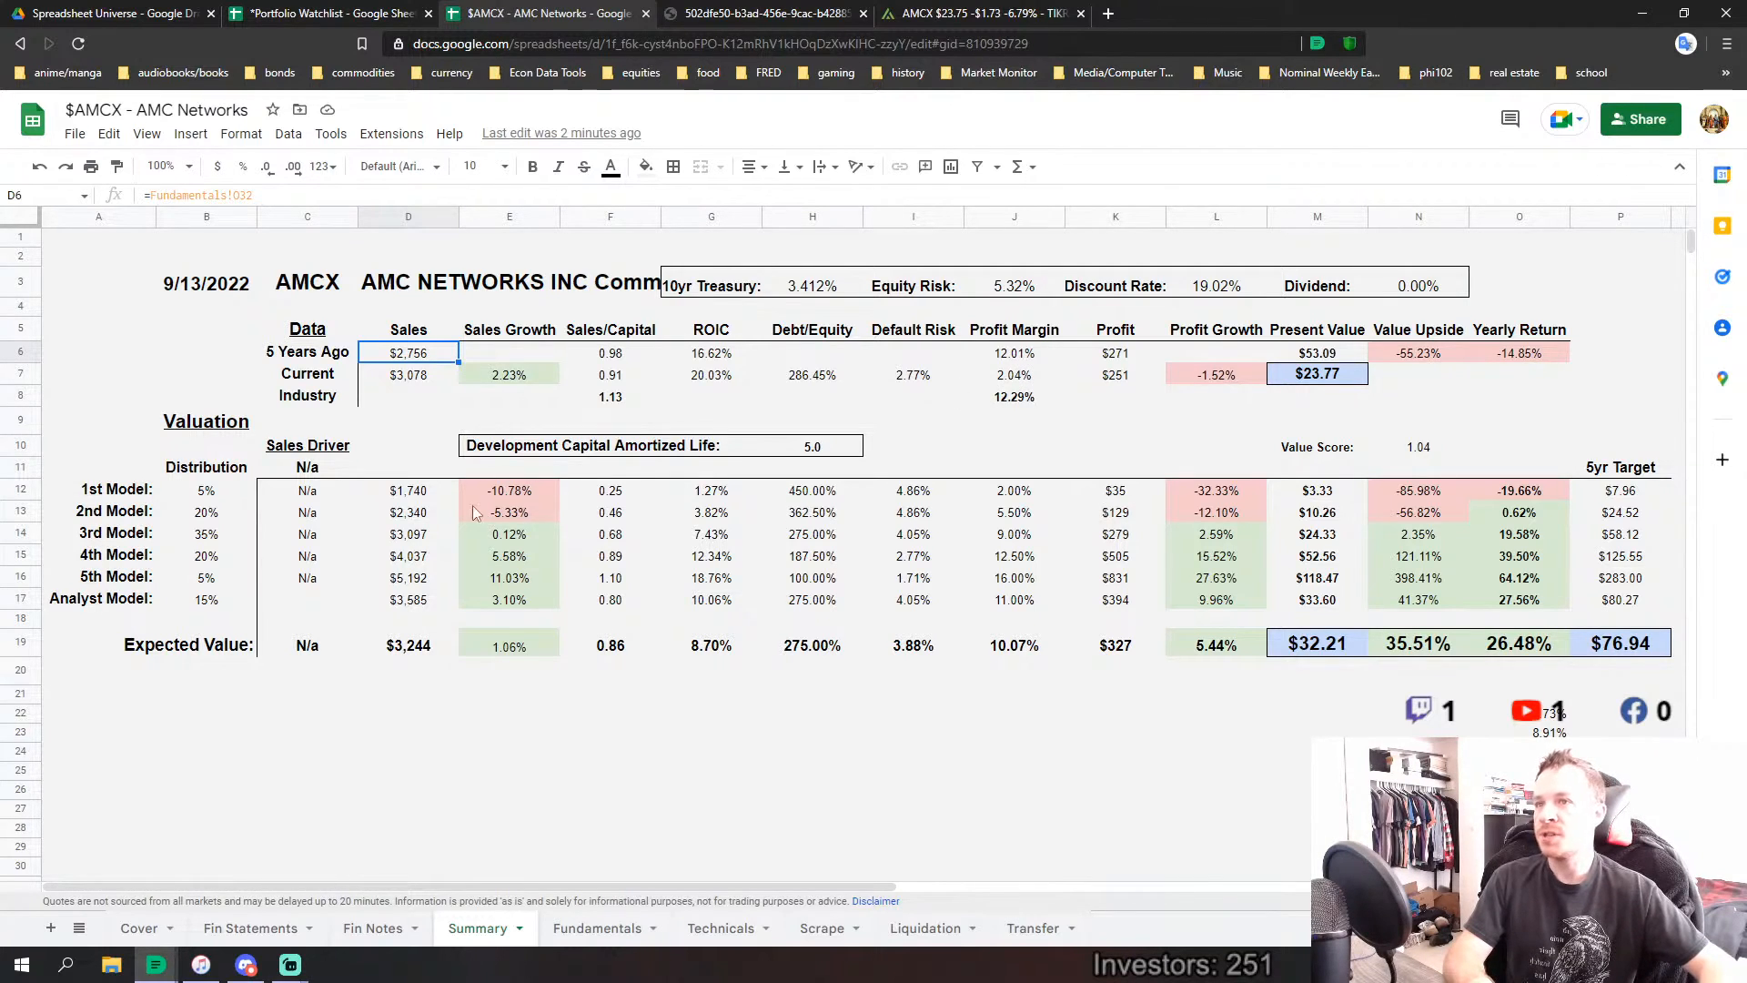
click(1018, 398)
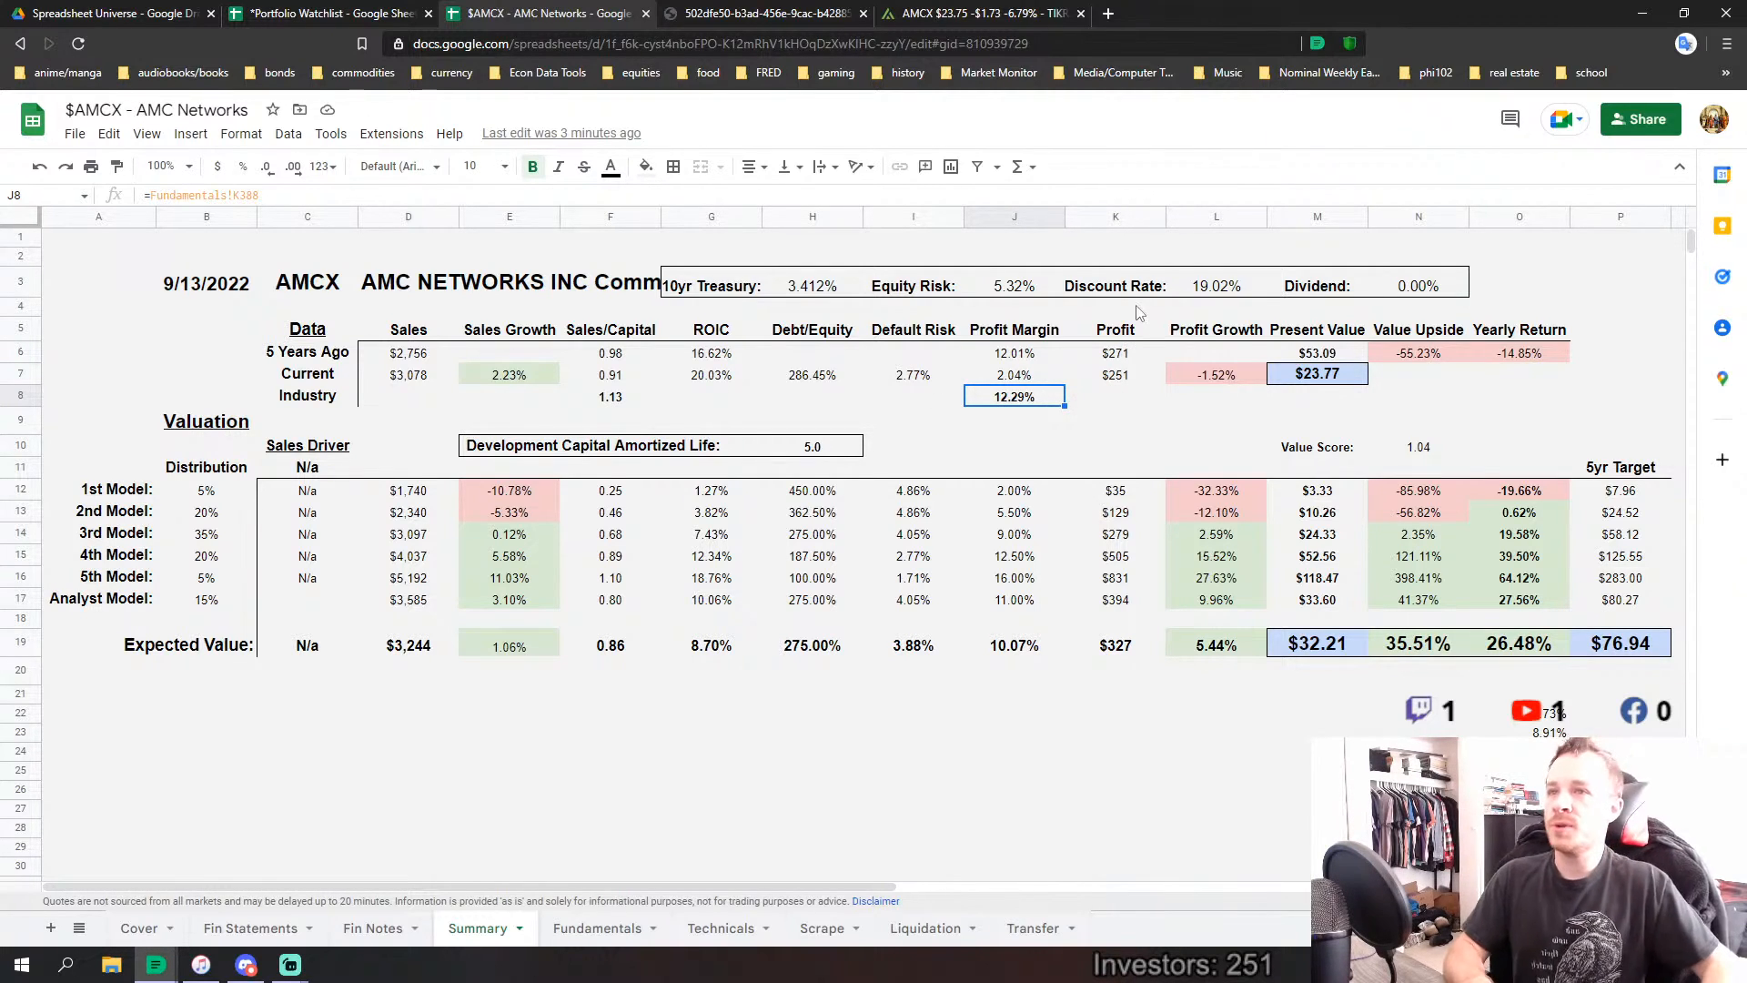
click(1124, 385)
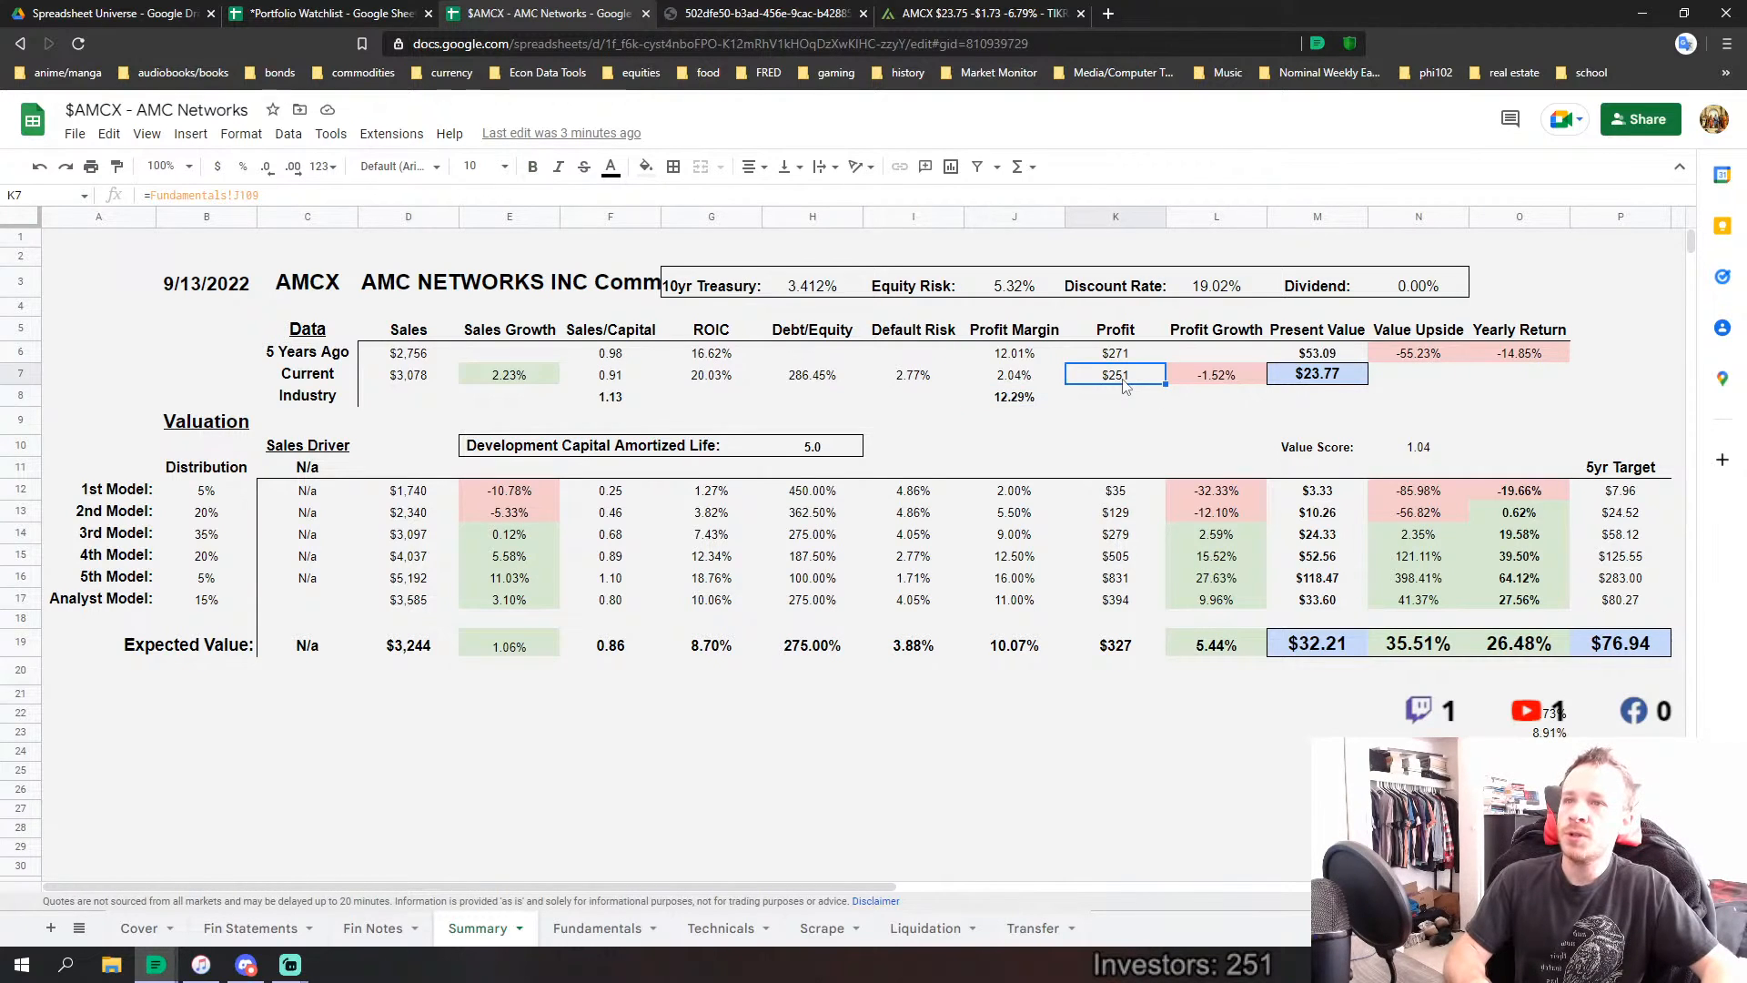
click(1329, 382)
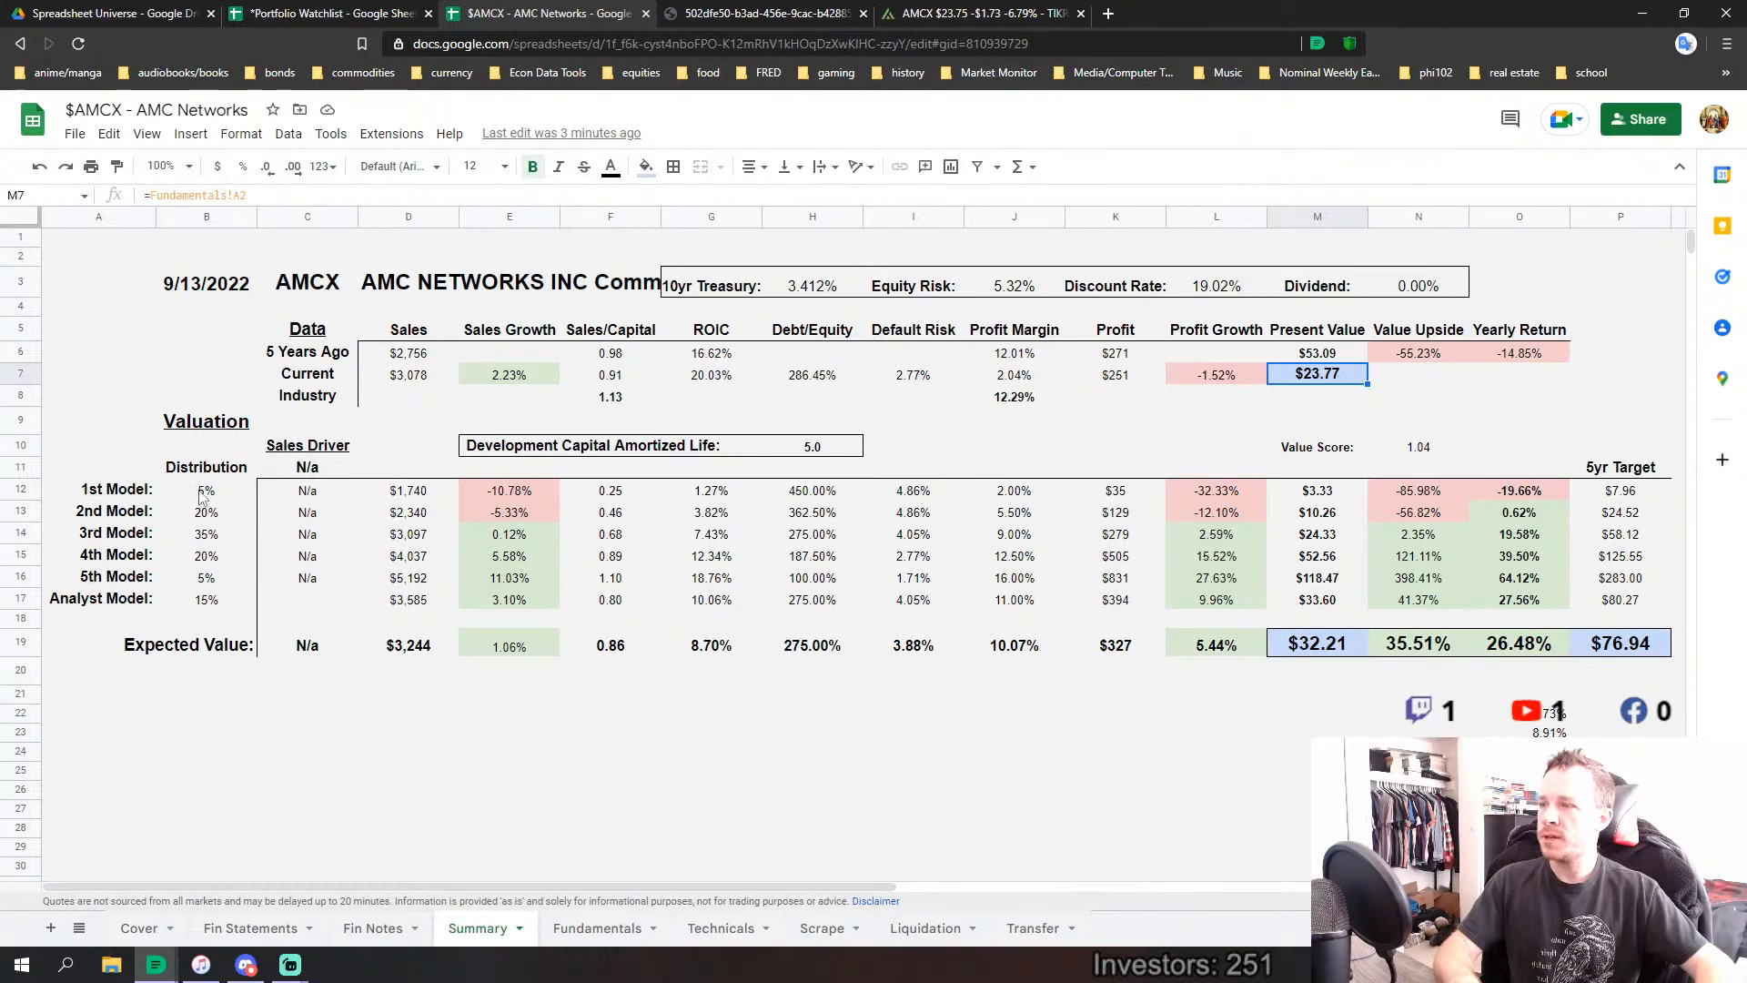
Examine the model distribution in B12:B17, the 3rd model's sales, the 5th model's profit and the expected profit in K19.
drag(202, 494, 206, 602)
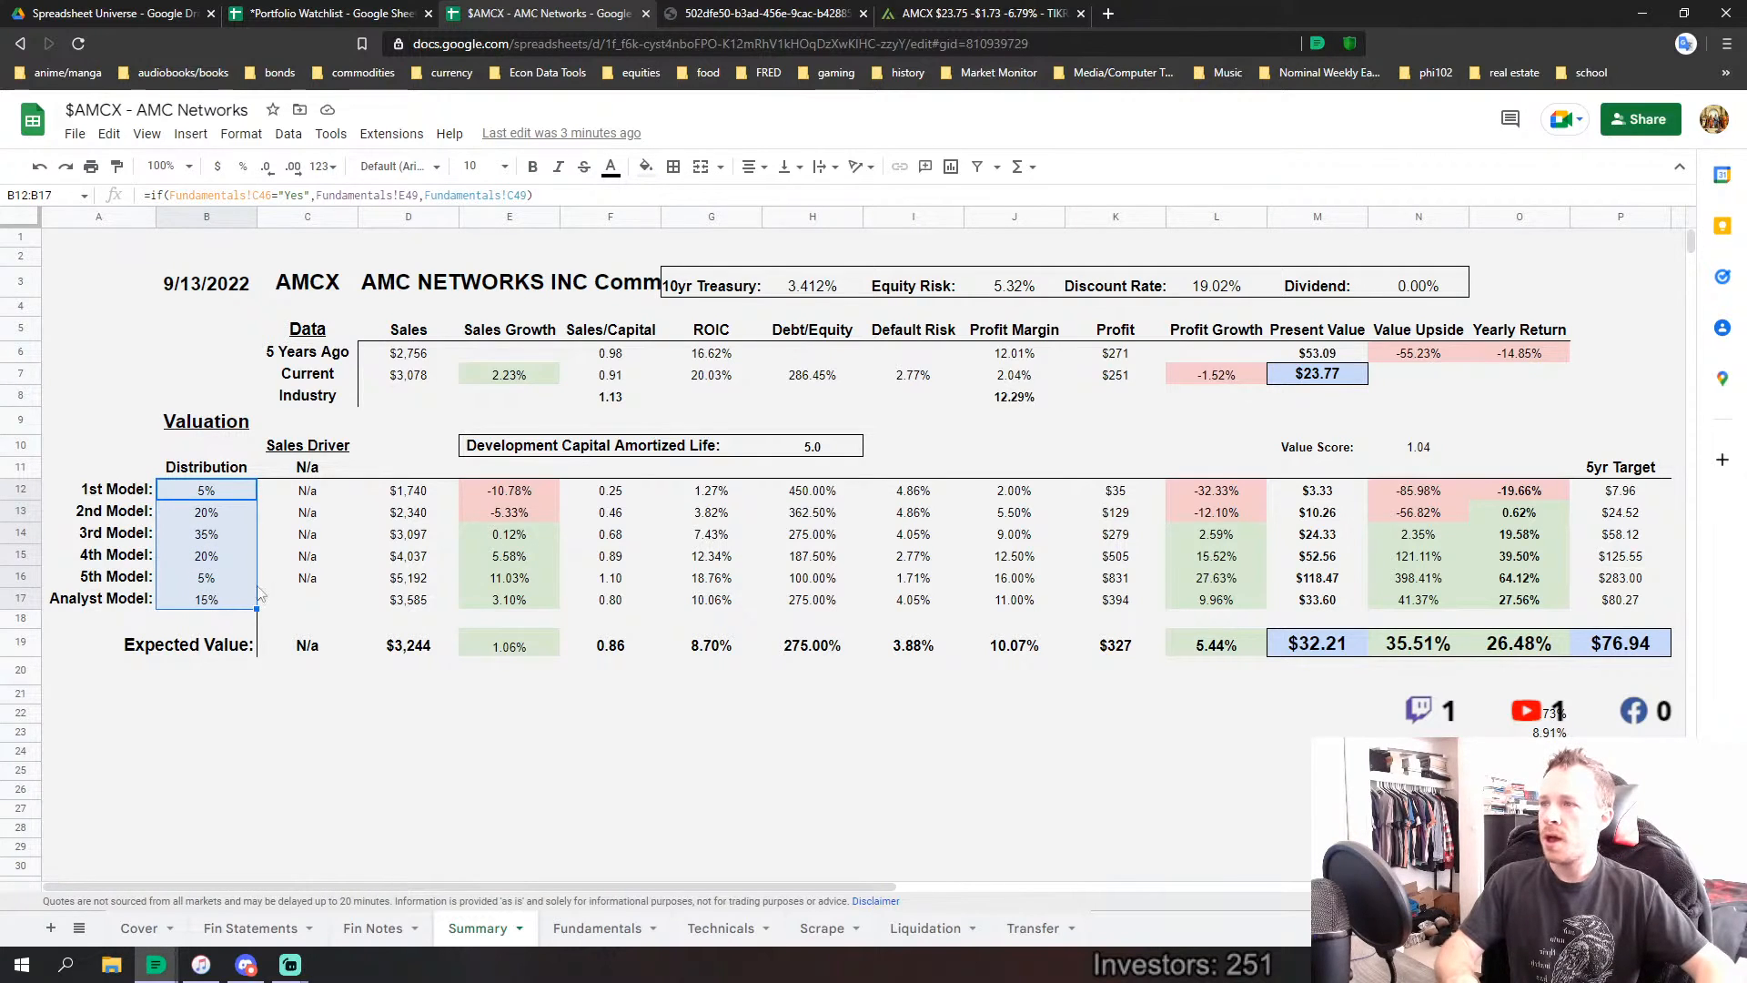
click(88, 536)
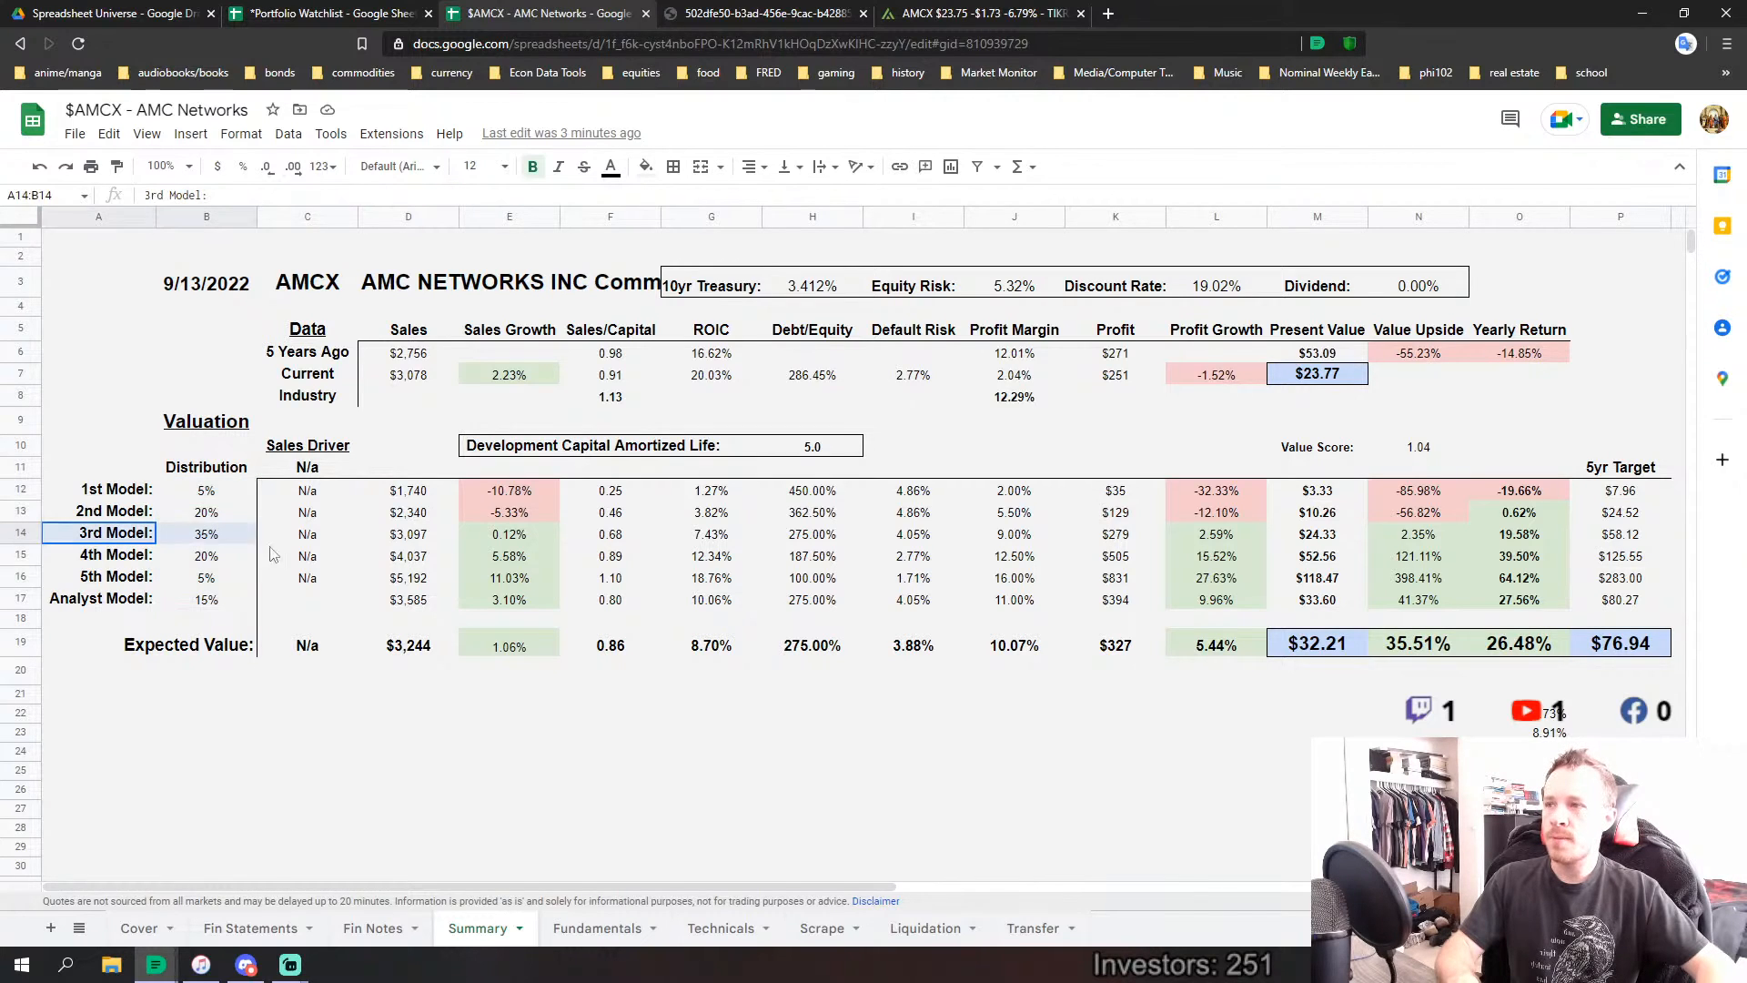
click(414, 543)
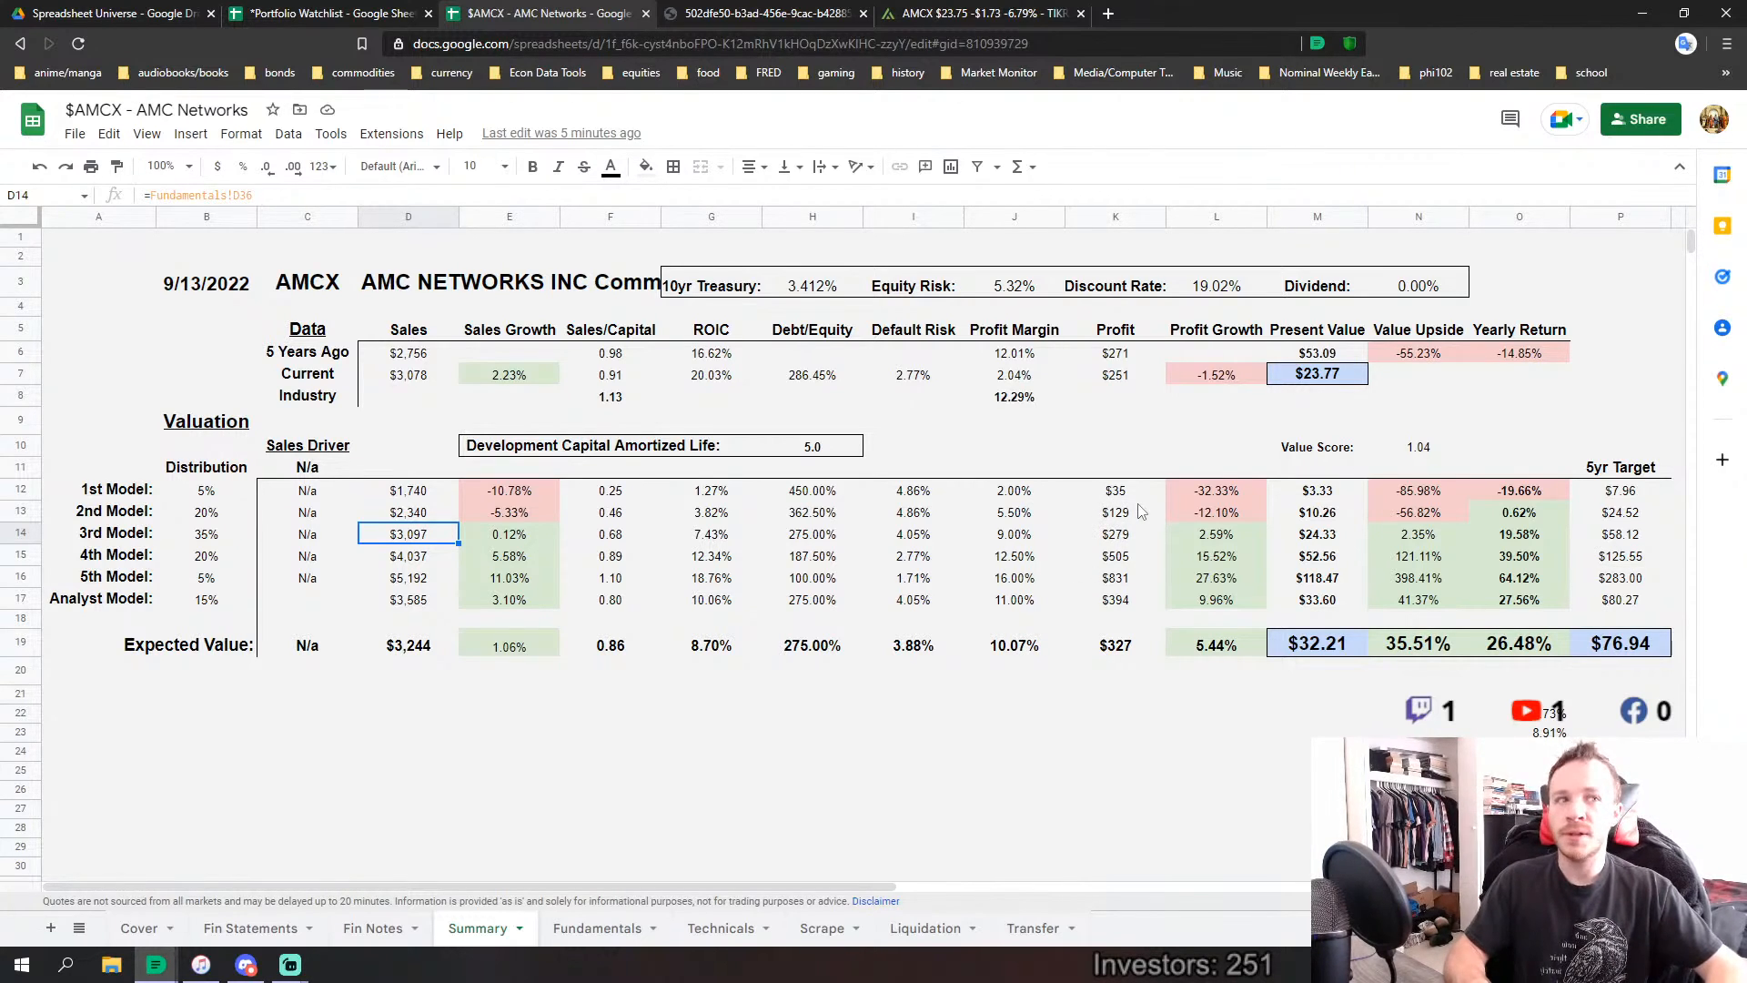
click(1125, 582)
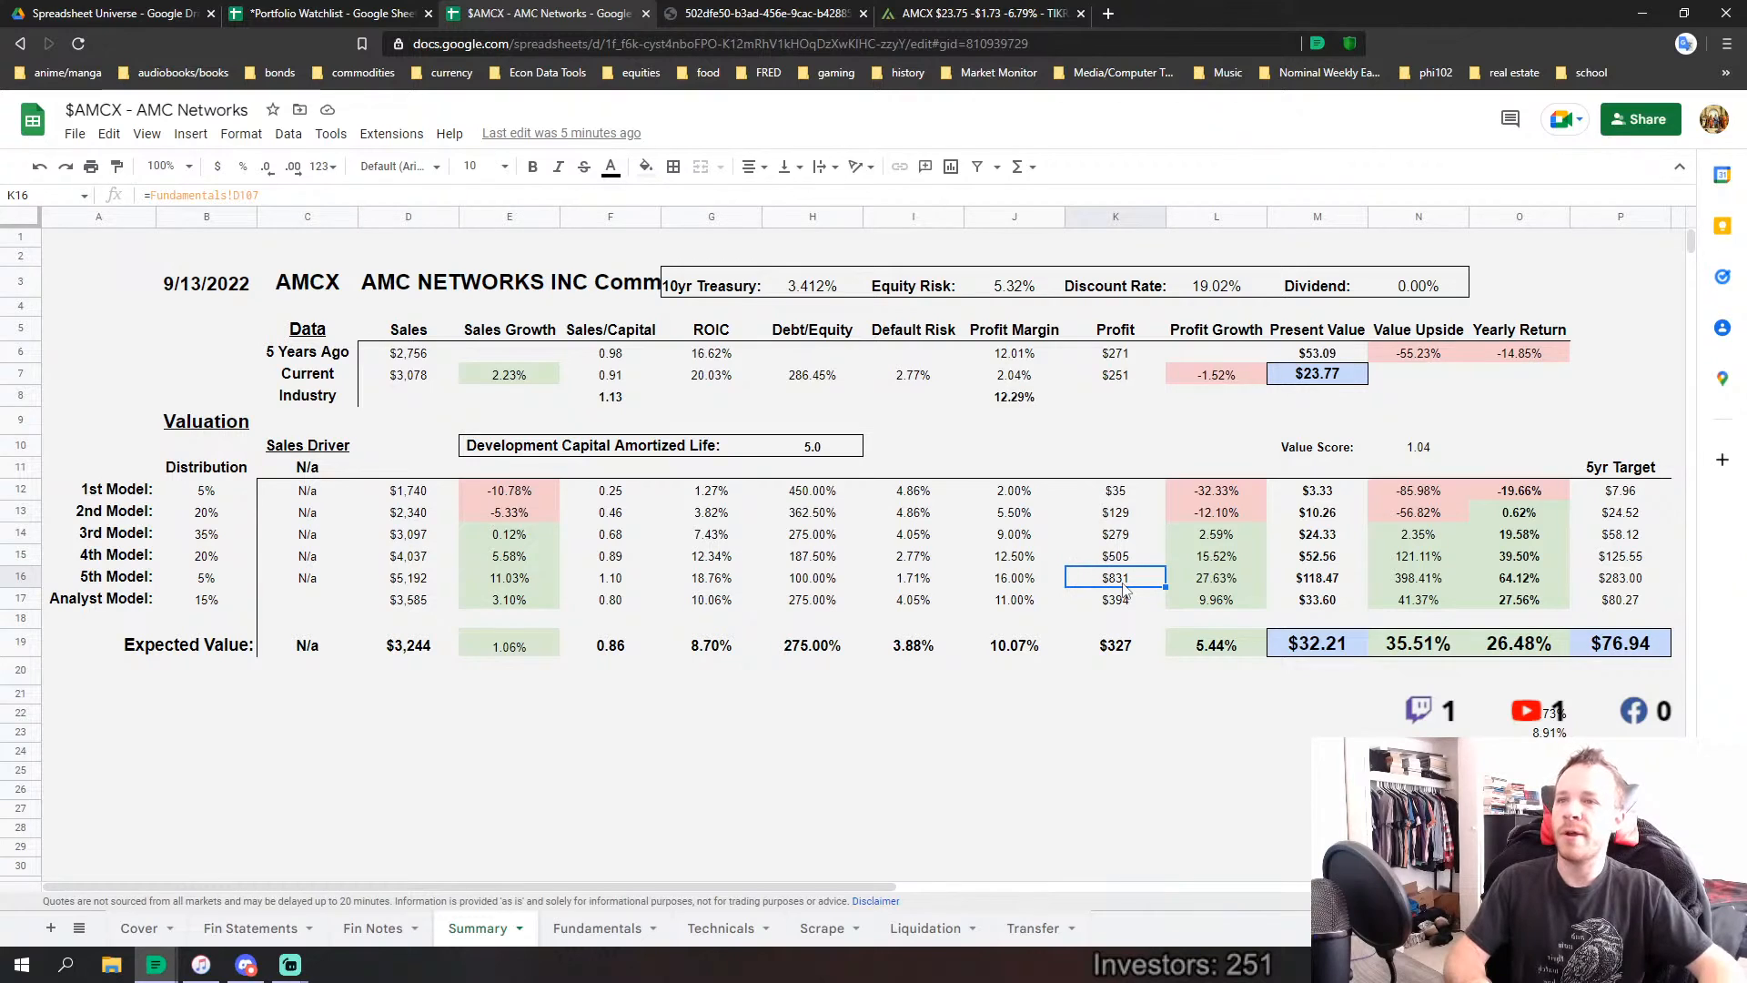
click(1105, 653)
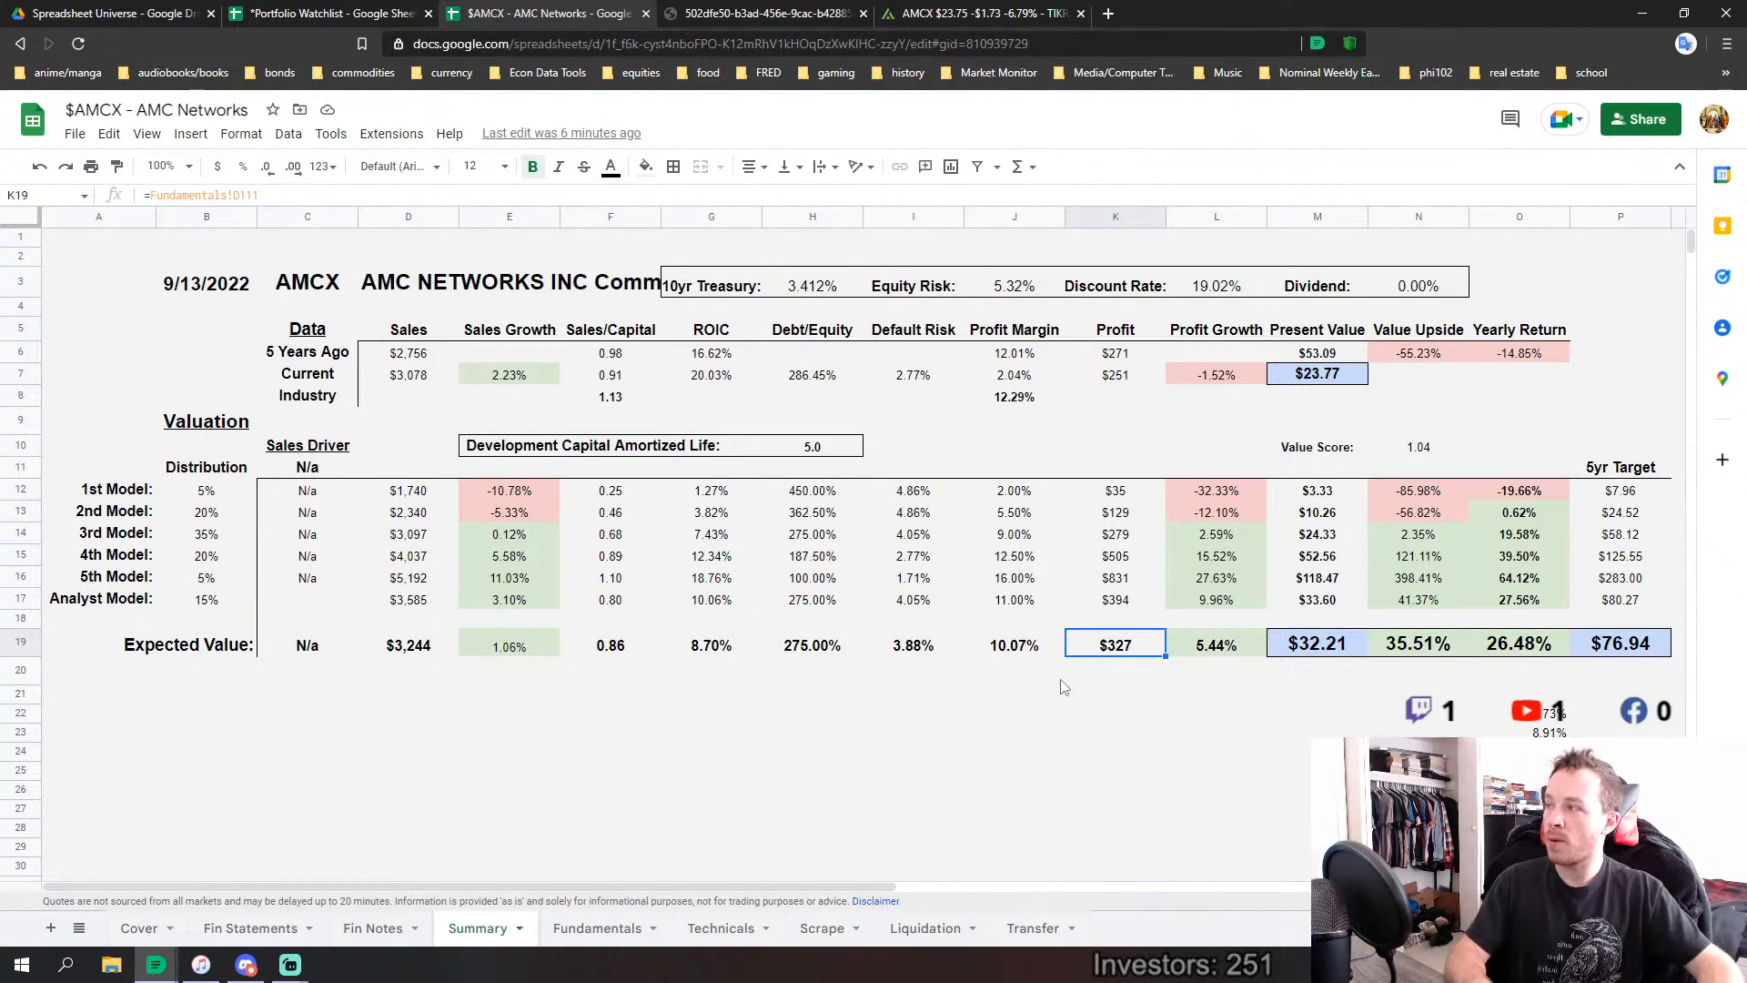
Examine the expected sales/capital and present value, the discount rate, the 5yr targets and the expected yearly return on the Summary sheet.
click(611, 647)
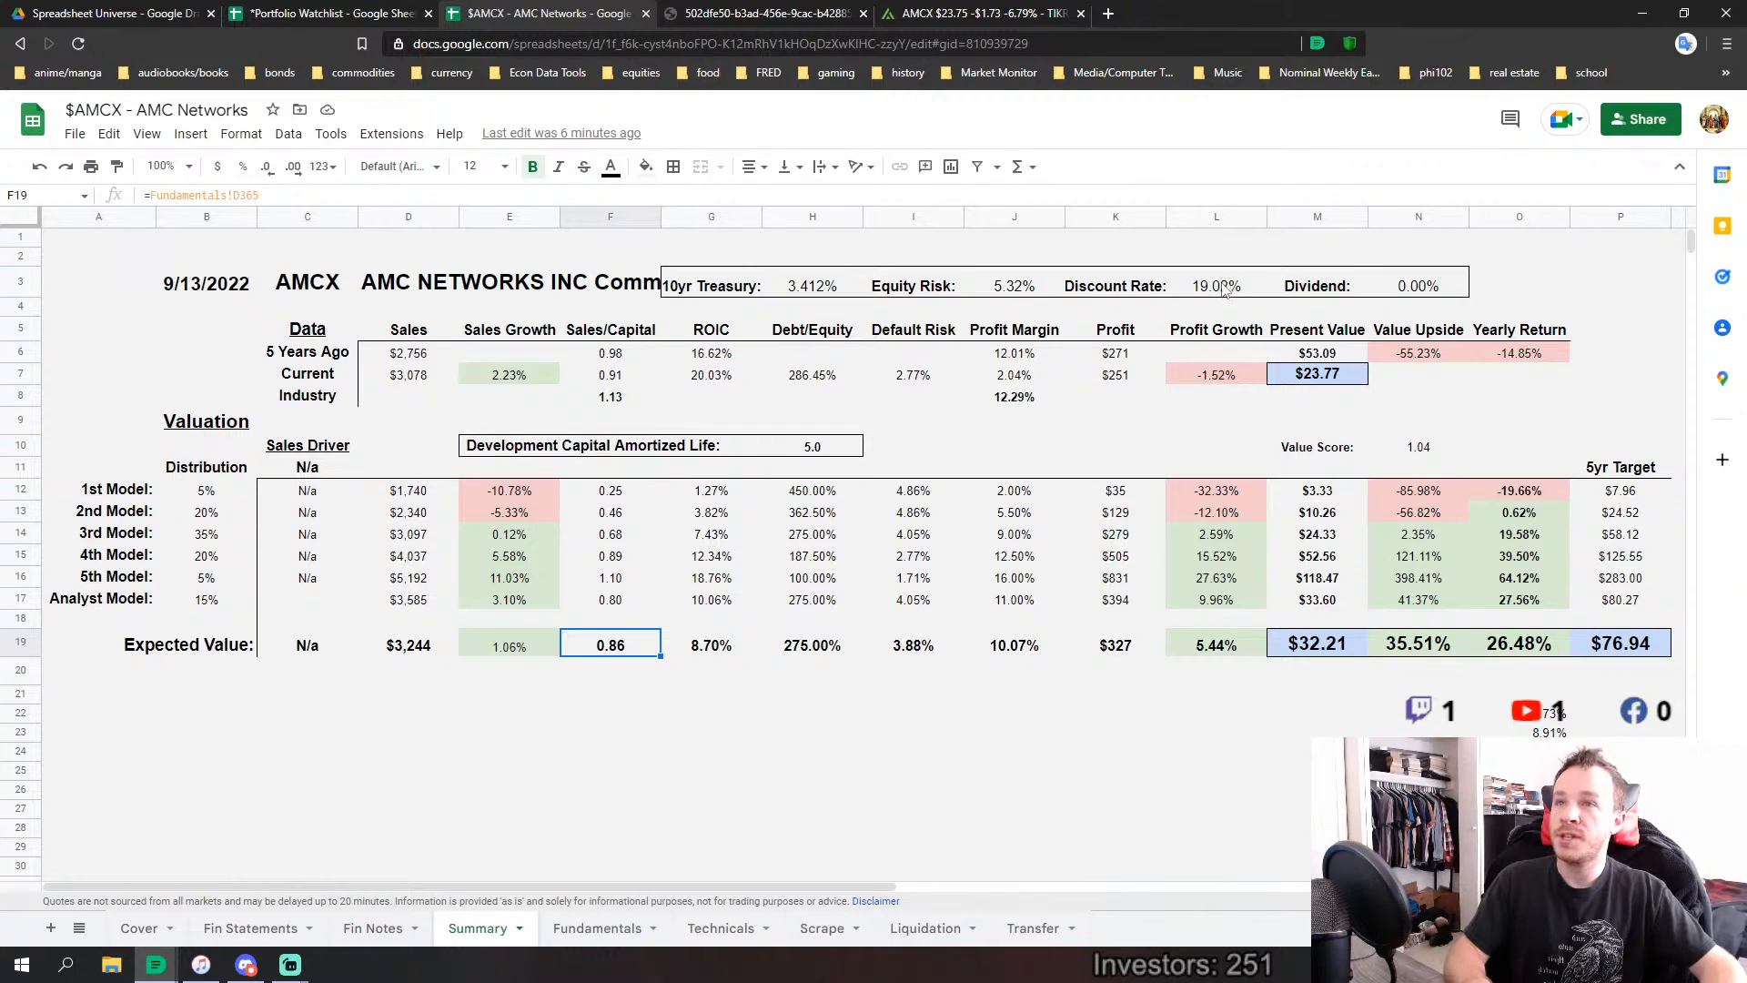
click(1226, 288)
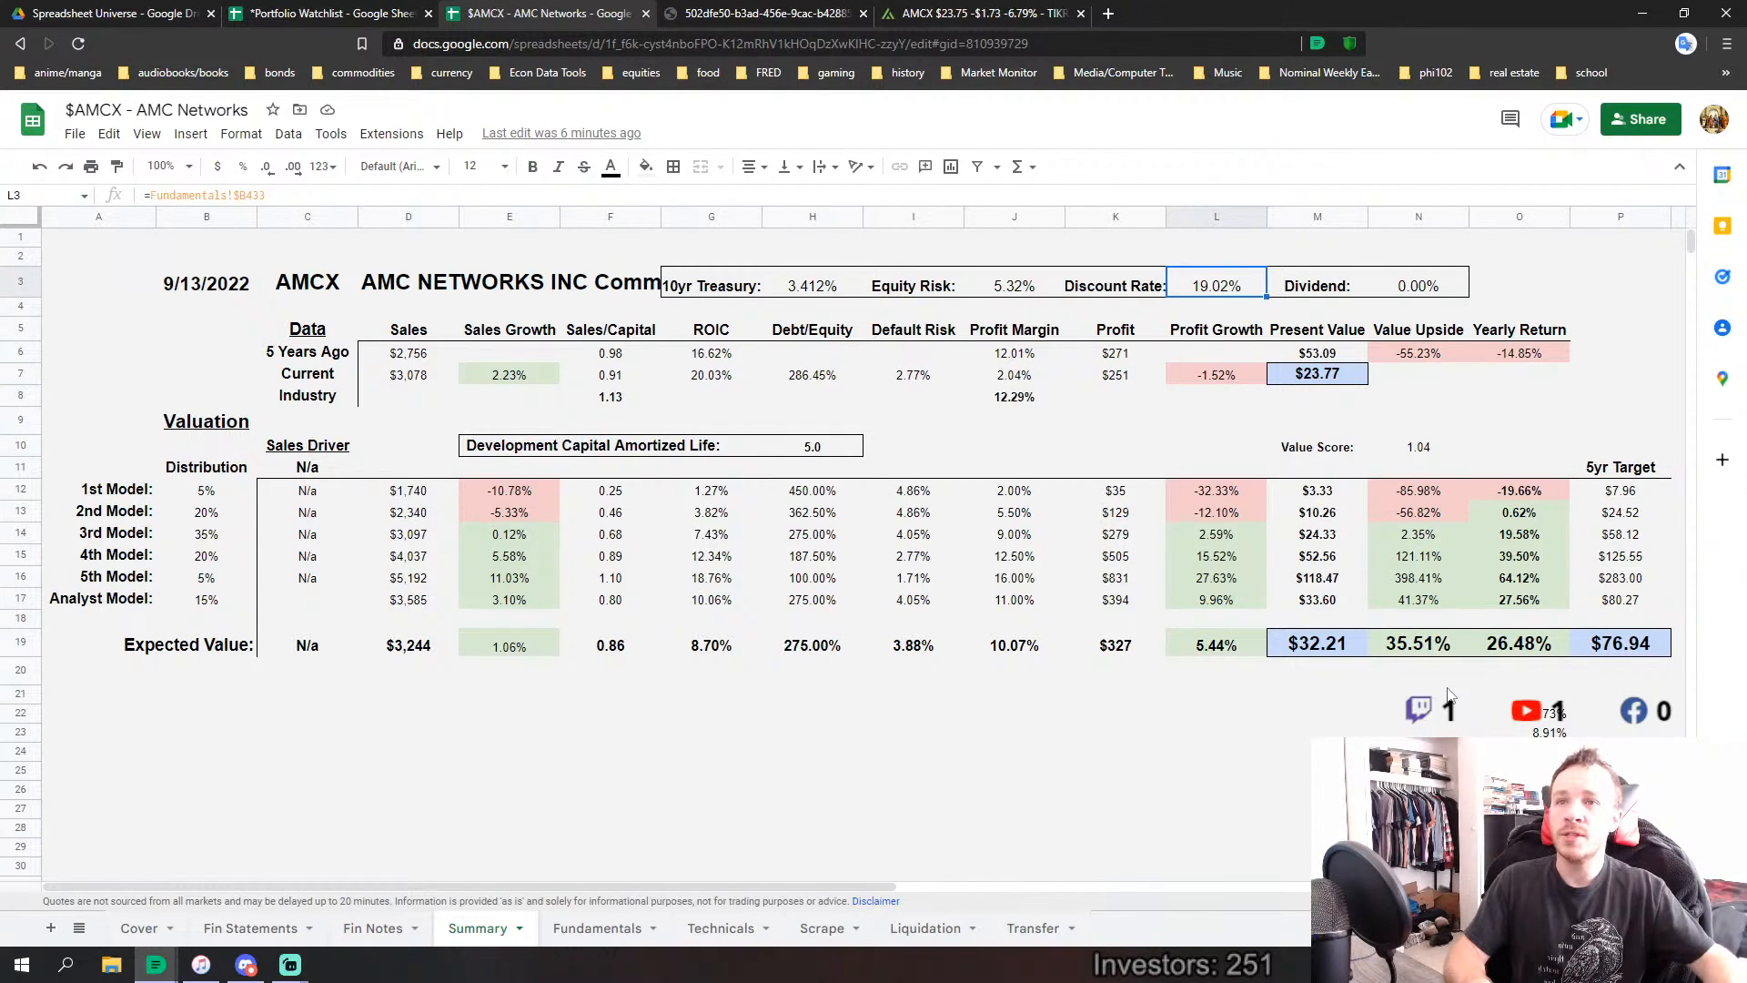
click(1322, 647)
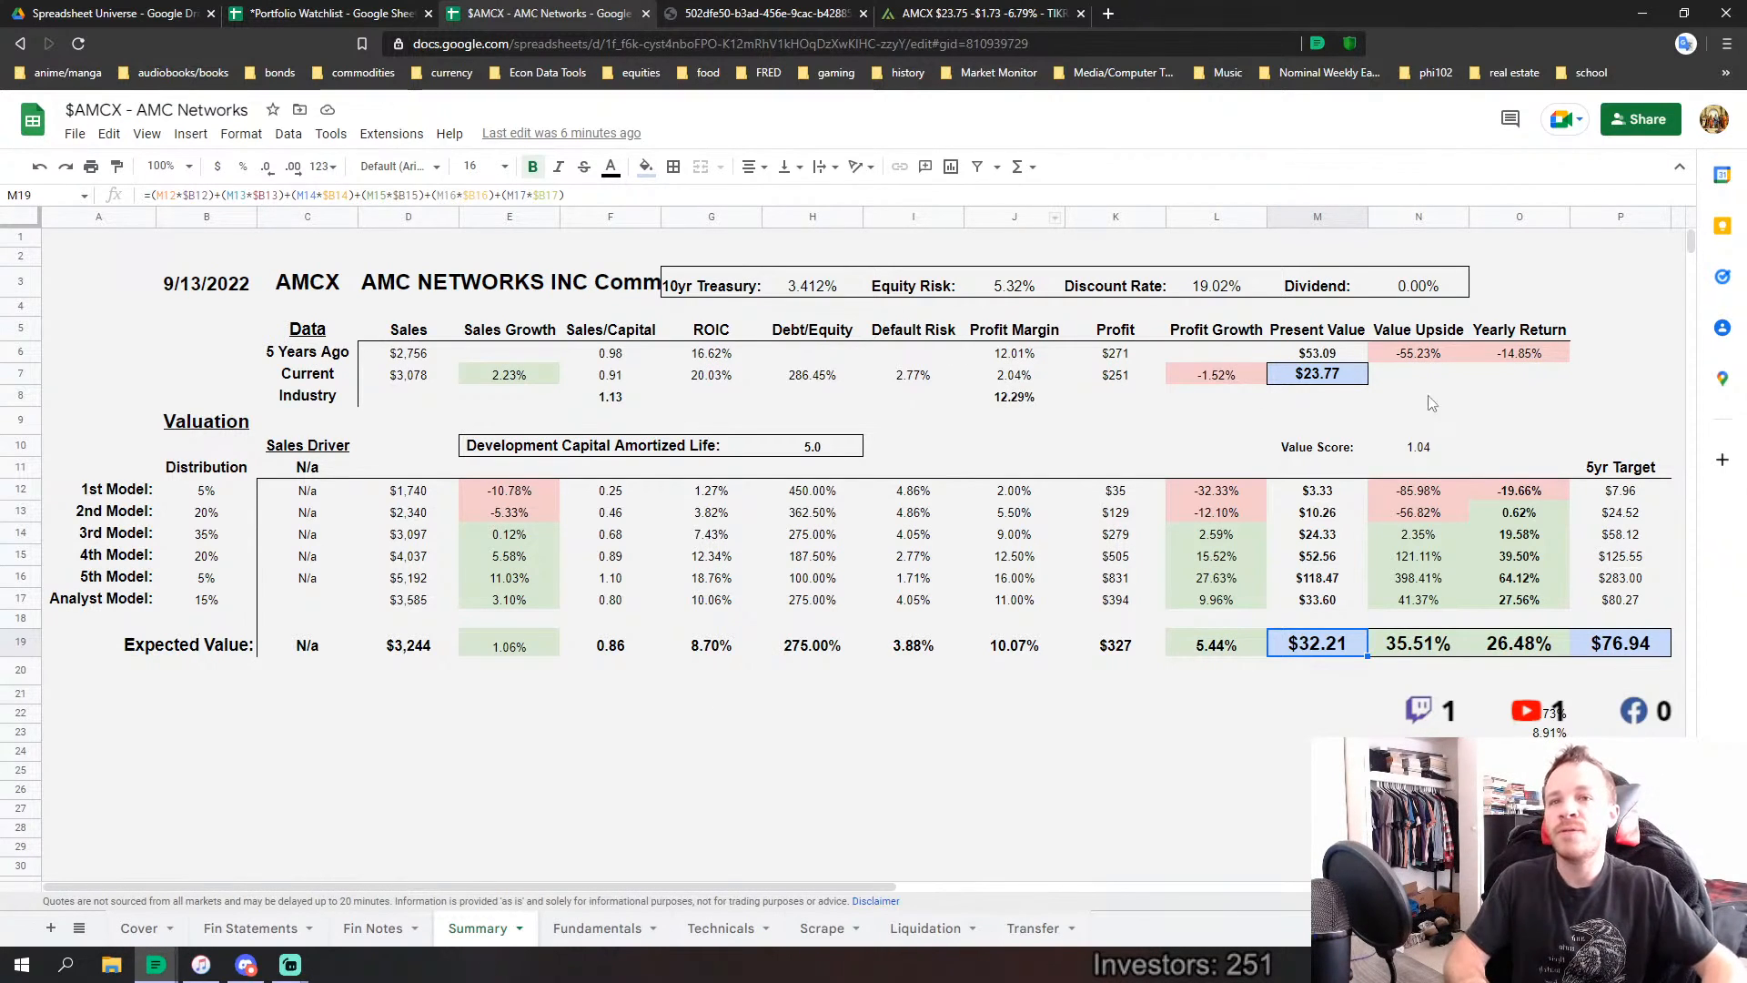
click(1628, 489)
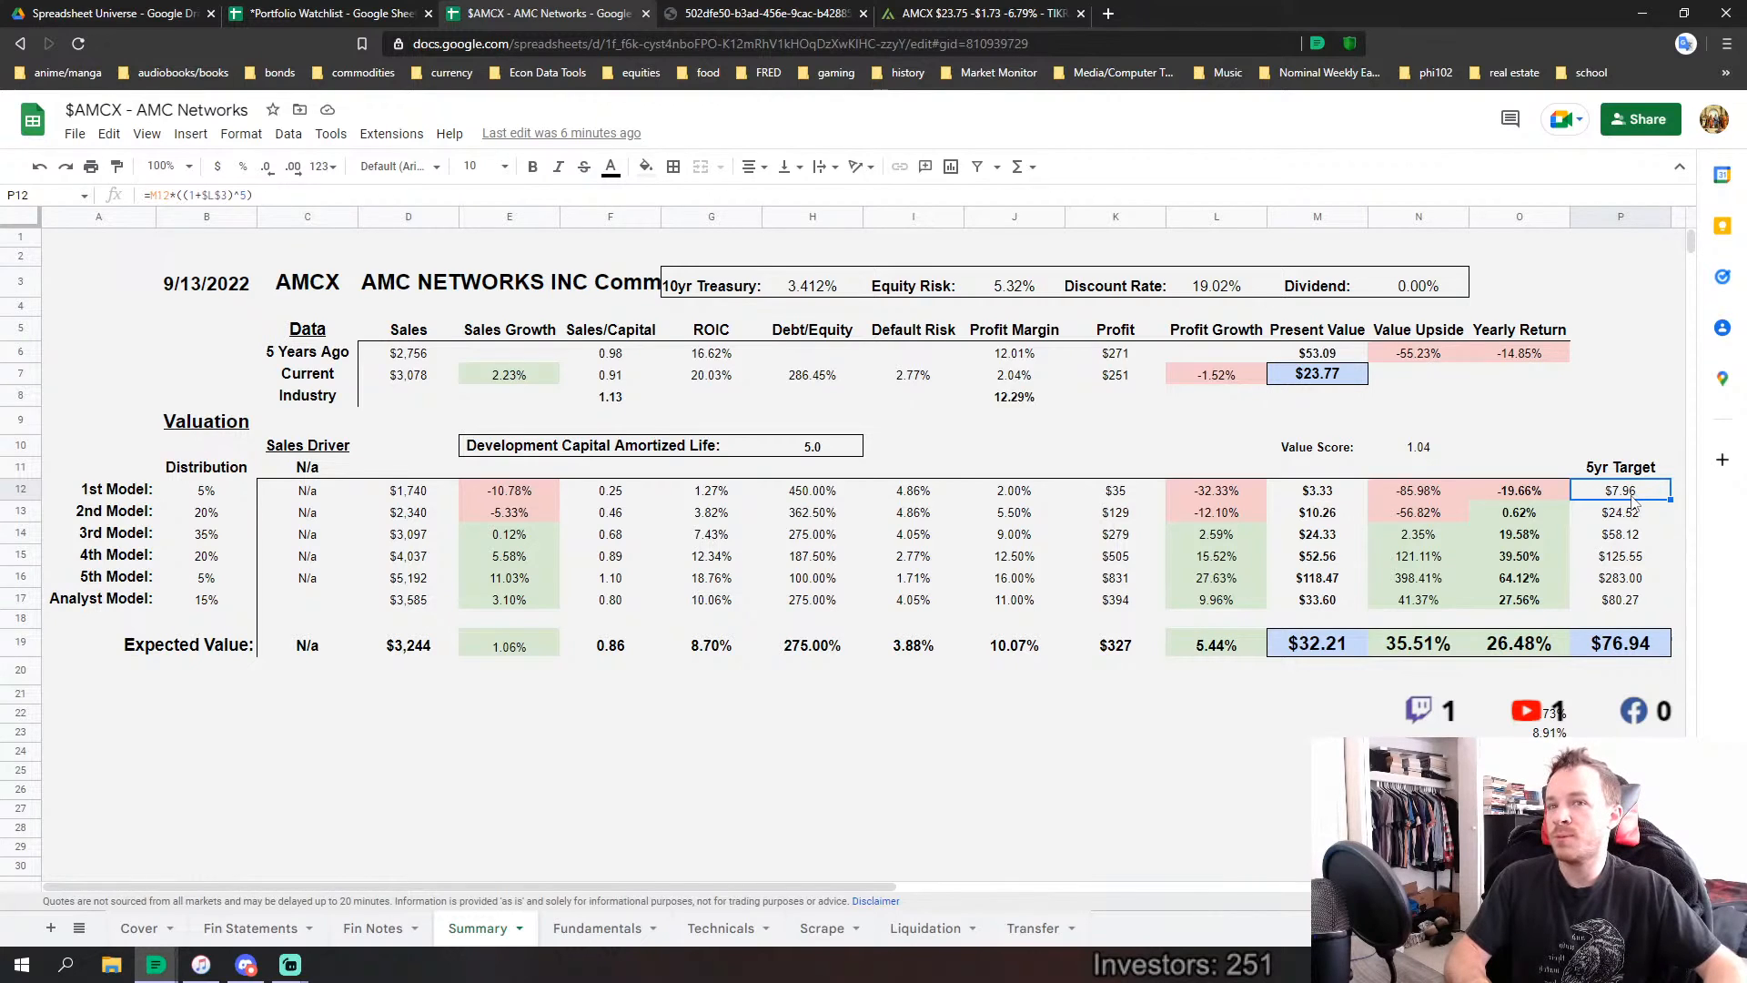
click(1603, 582)
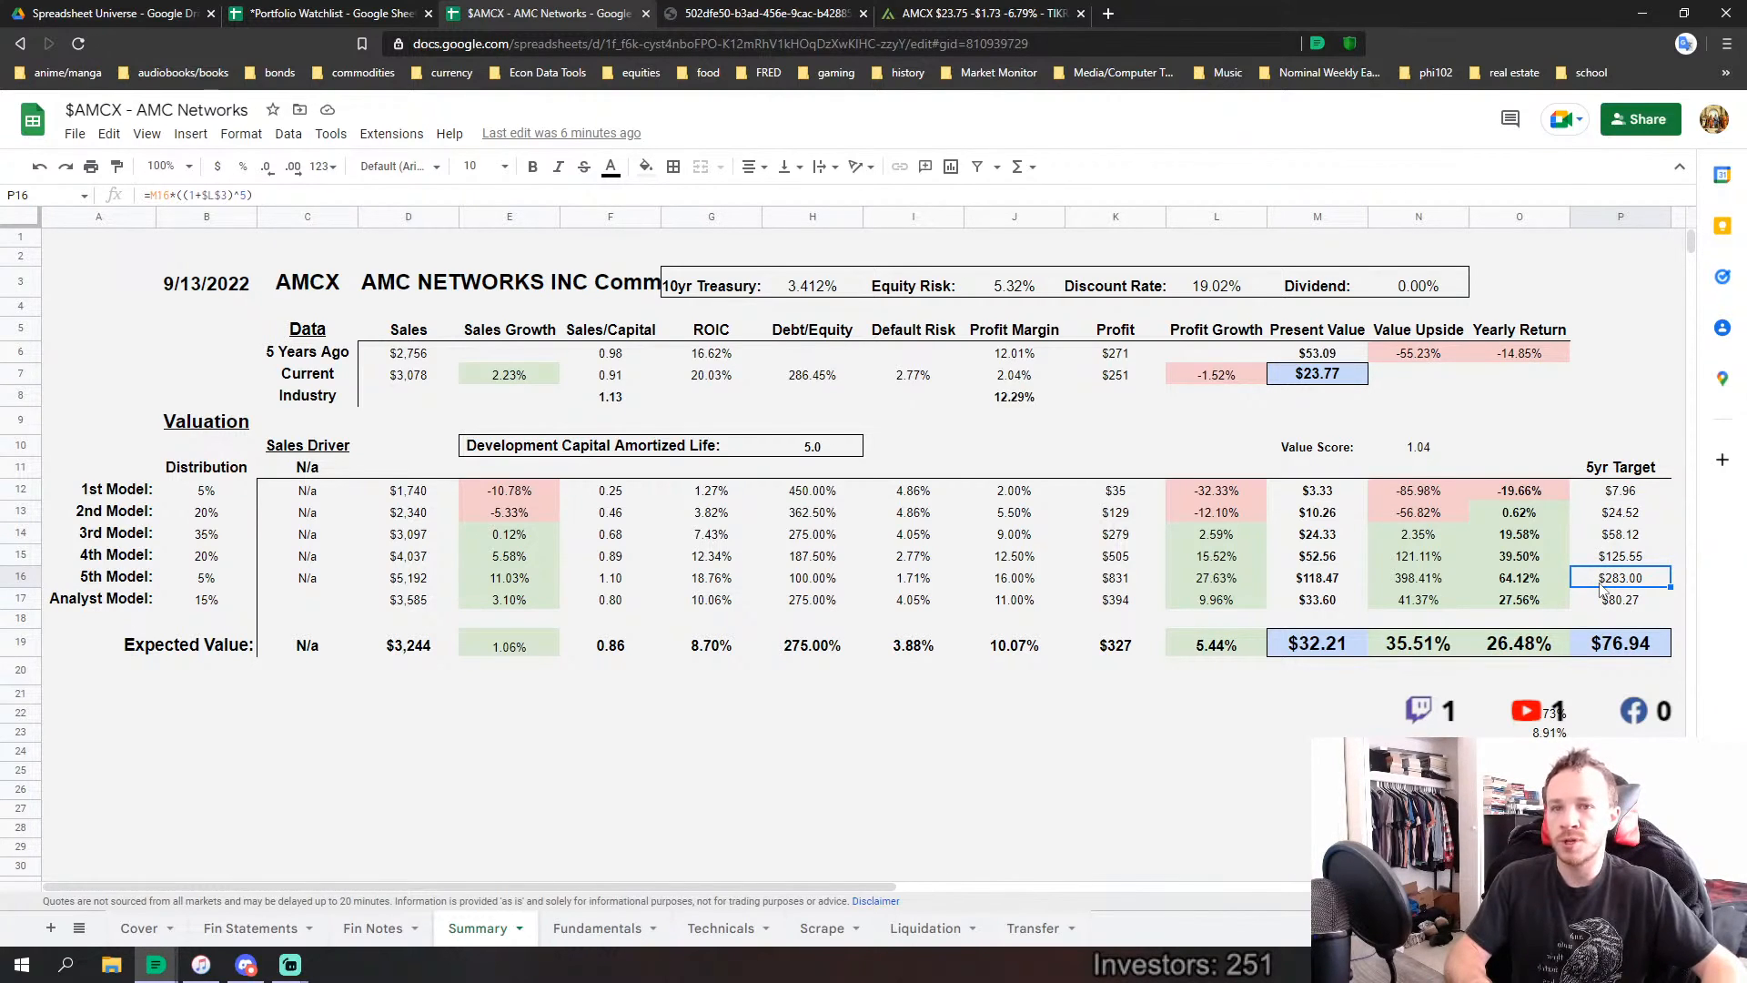
click(1629, 649)
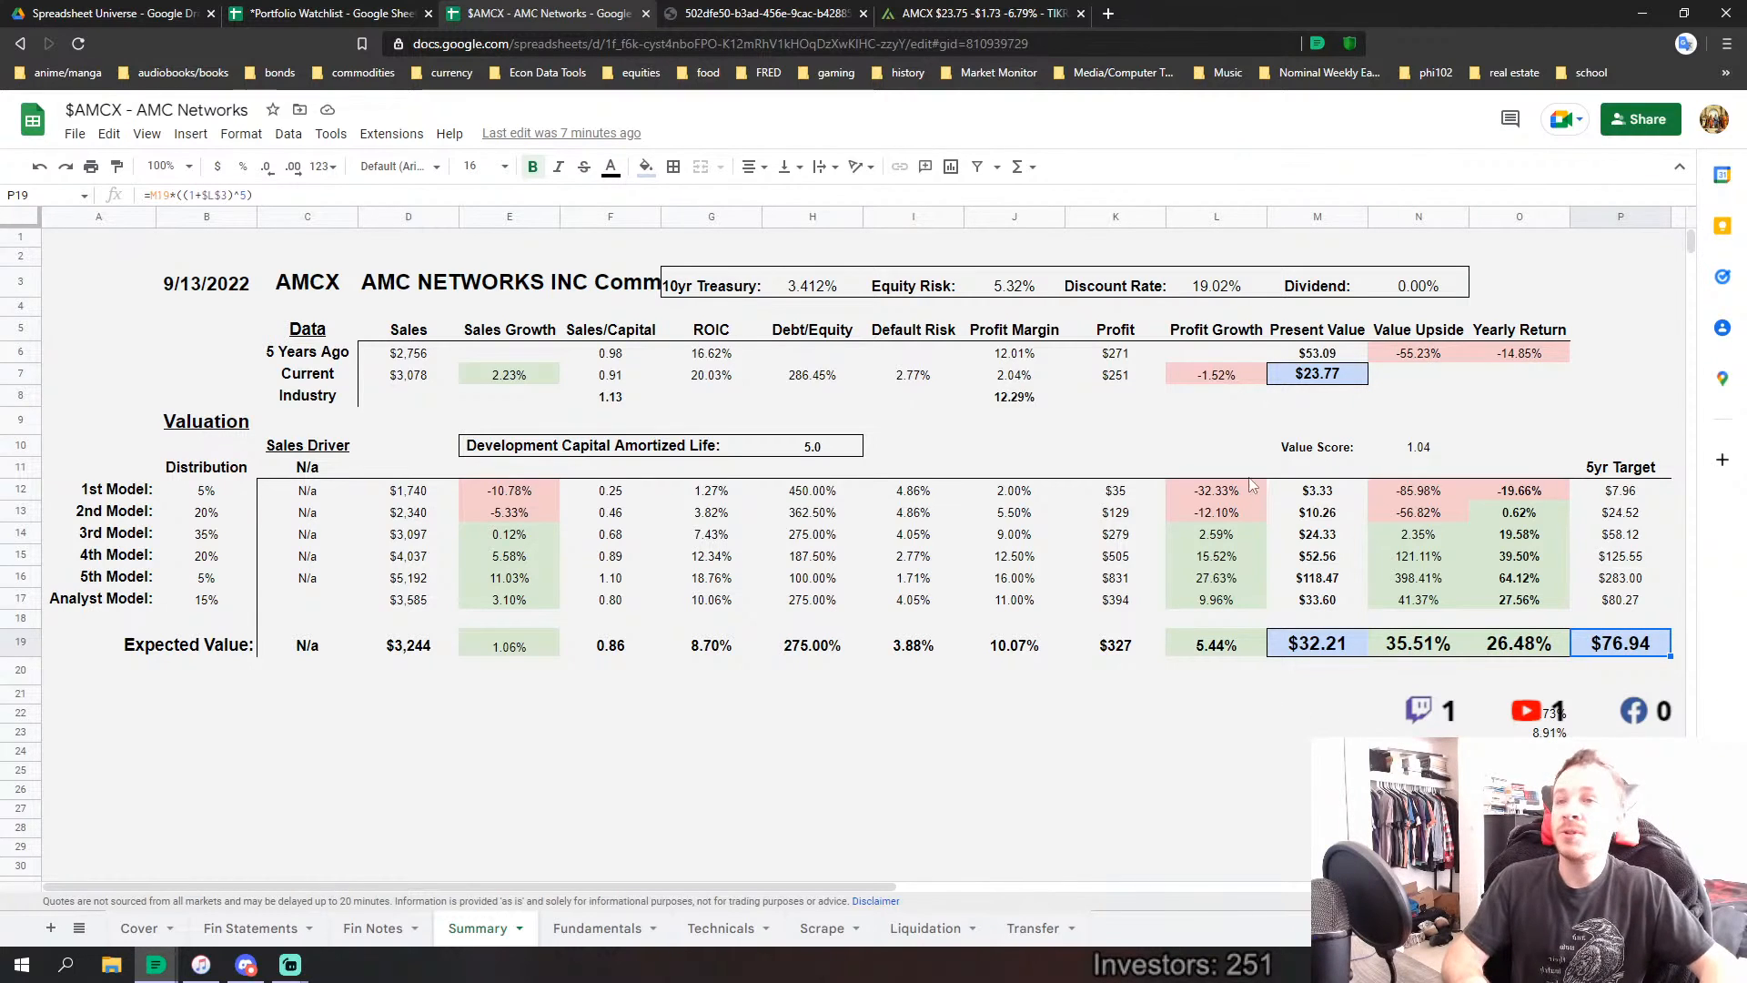
drag(1151, 288, 1176, 289)
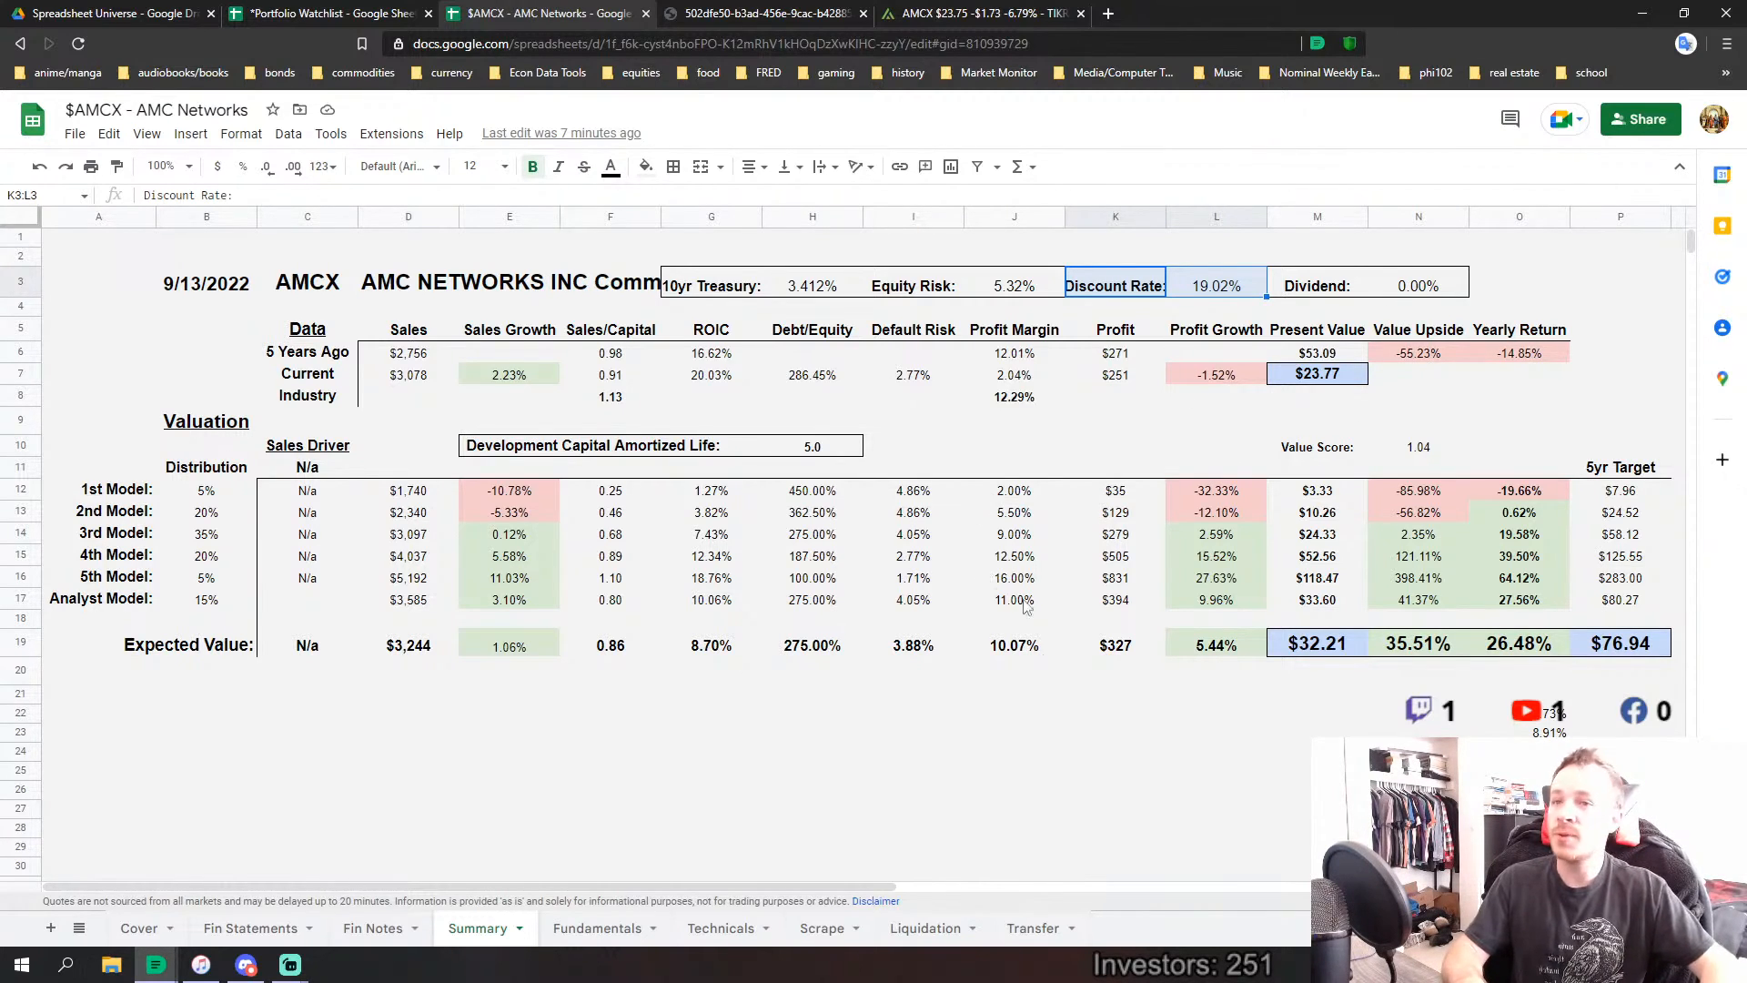
click(1532, 650)
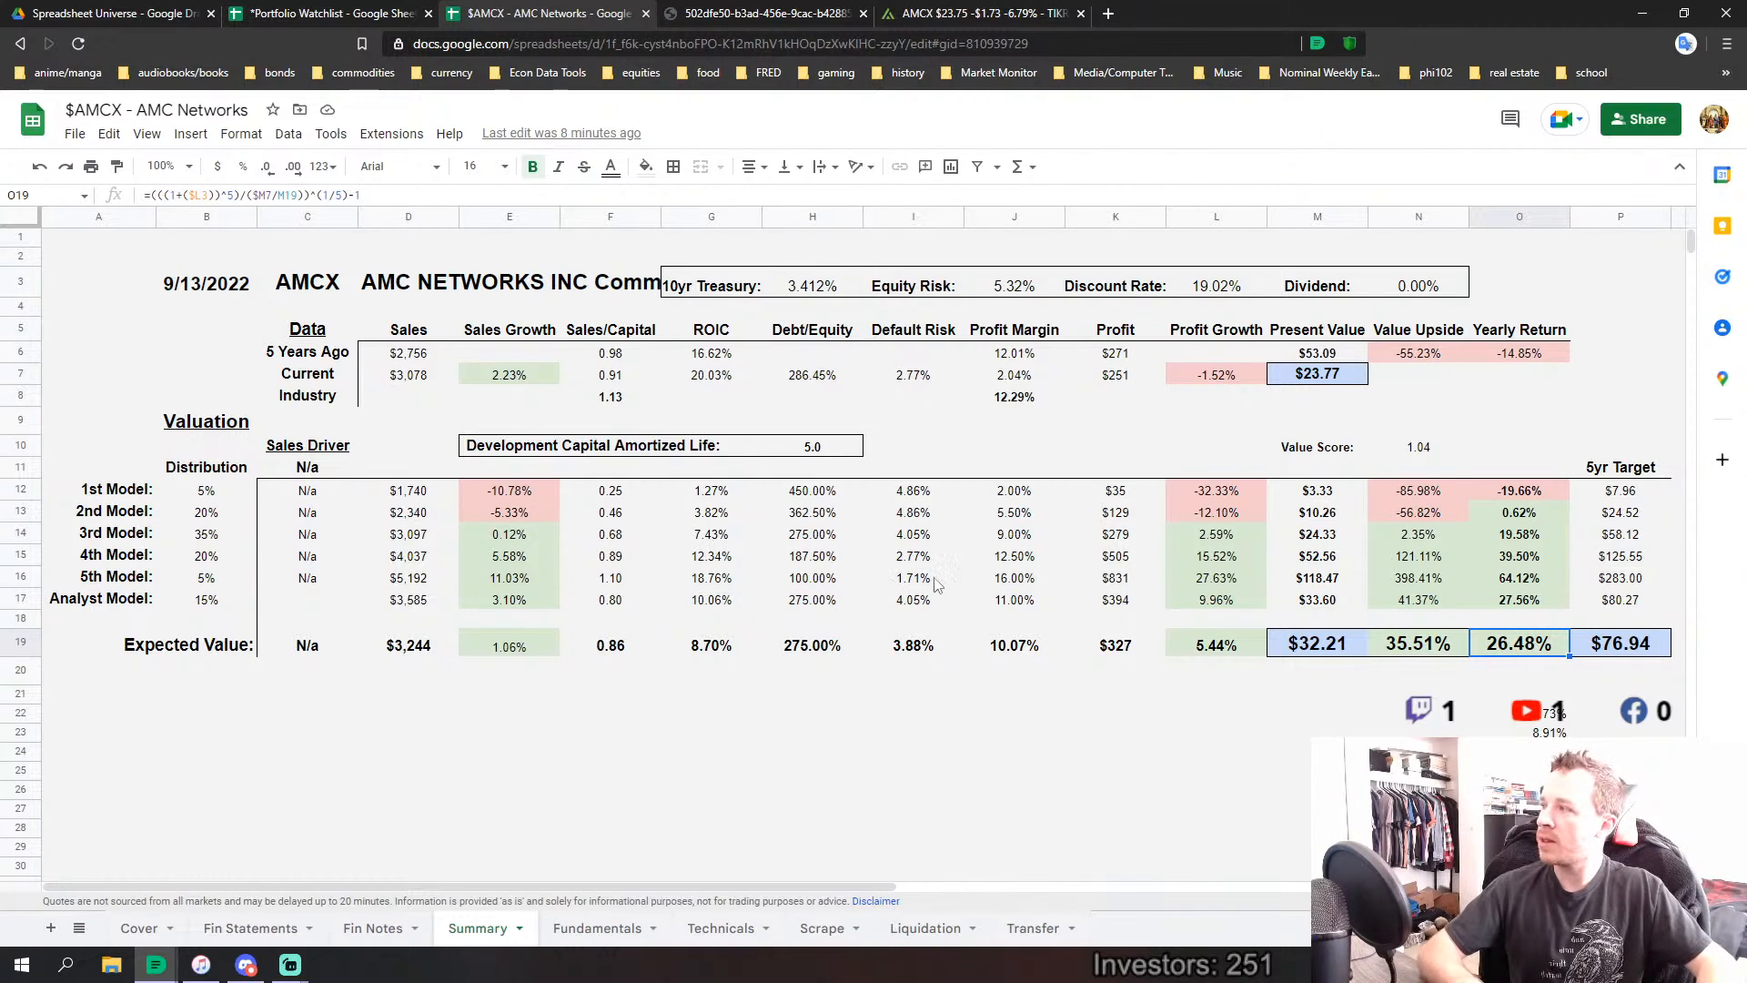
Review the debt/equity and default risk figures in H12:I19, plus the expected value results in M19:P19.
drag(916, 497, 913, 655)
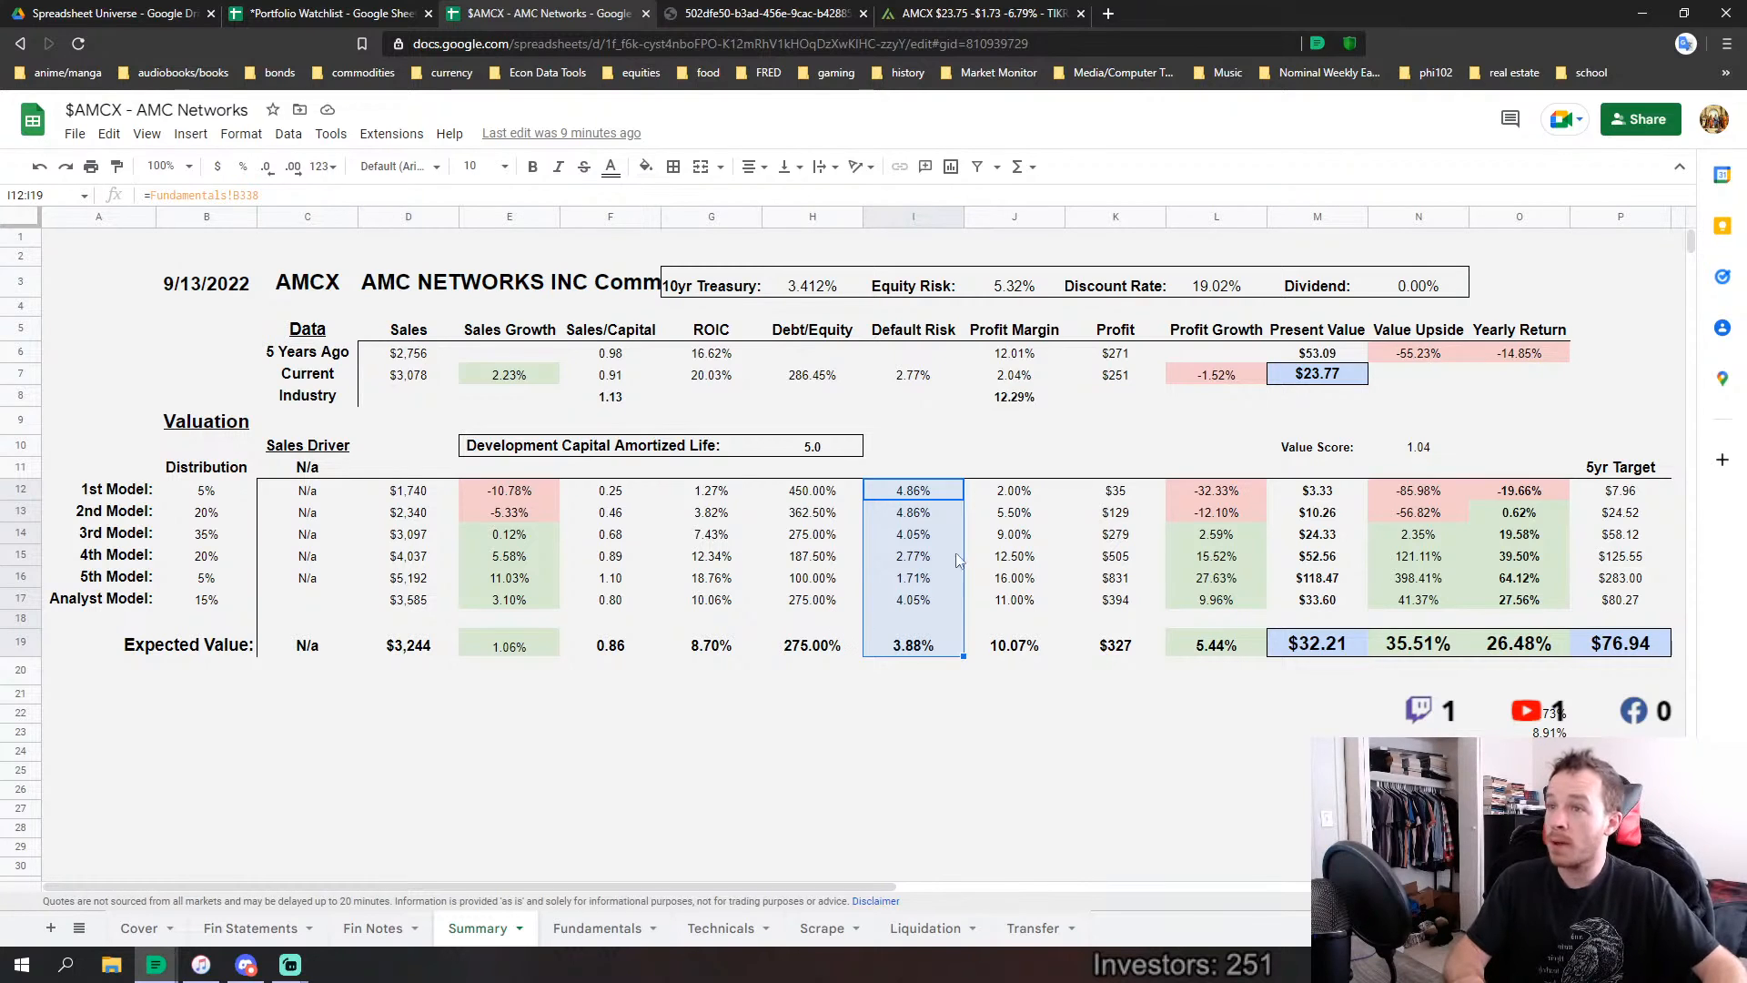
drag(814, 491, 900, 655)
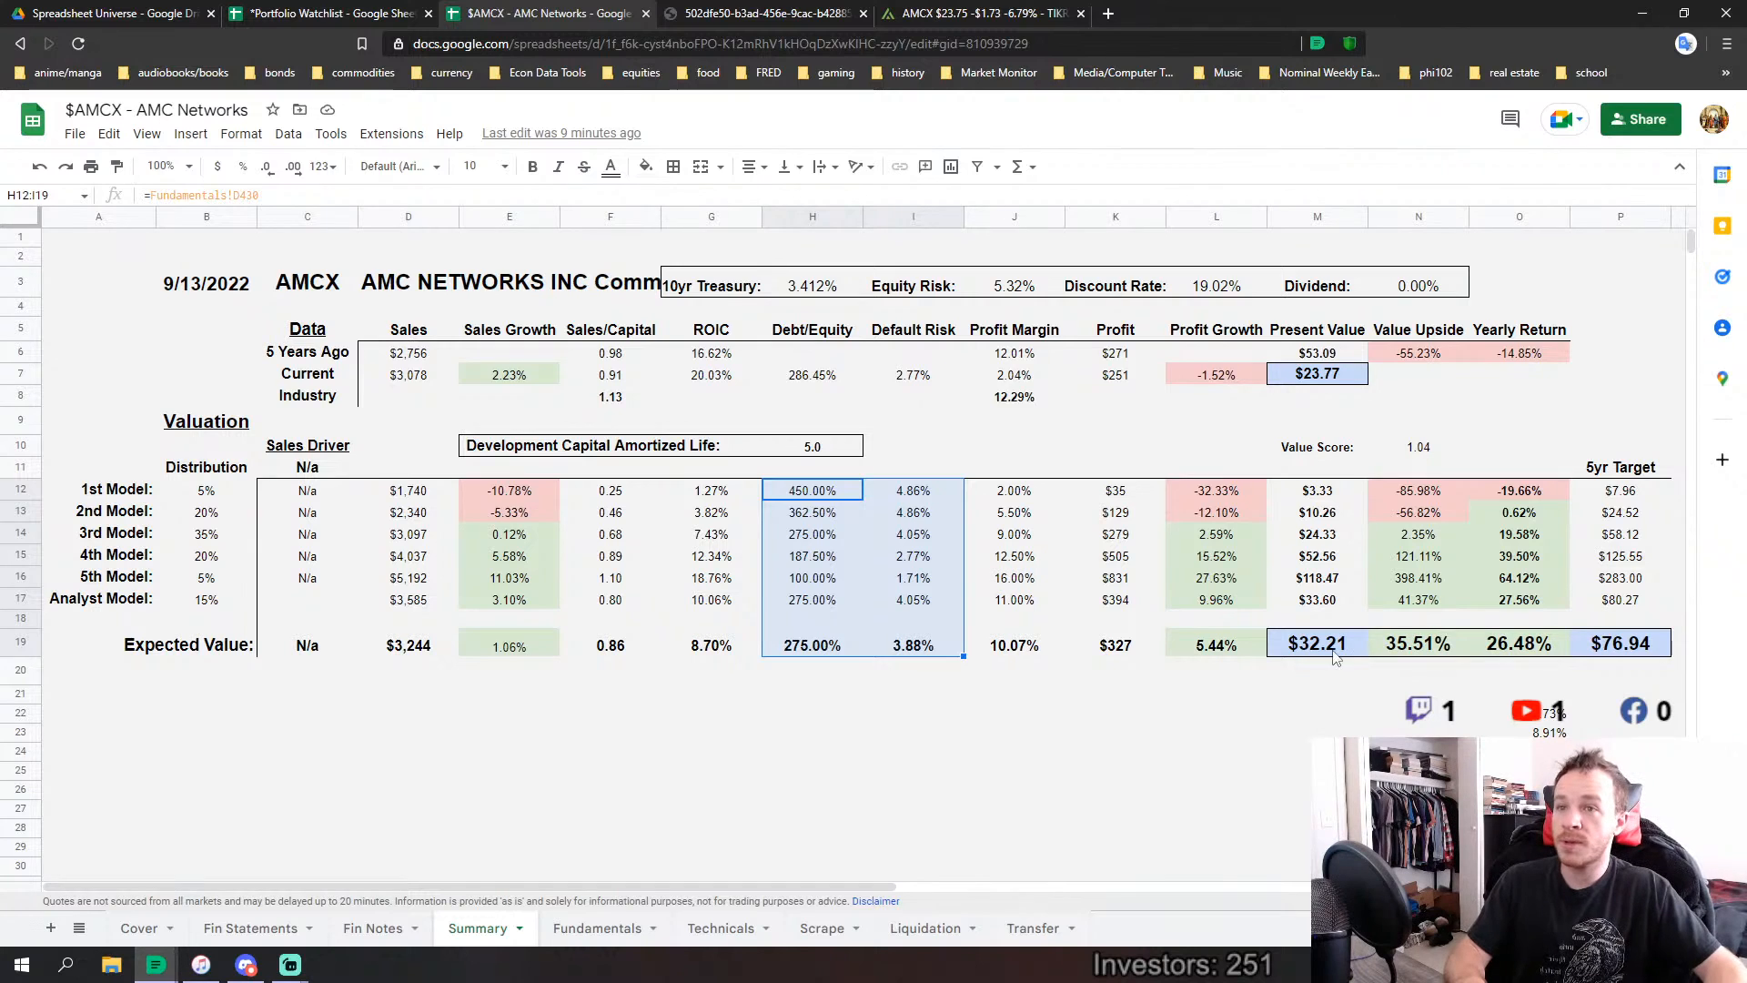
drag(1334, 657, 1620, 646)
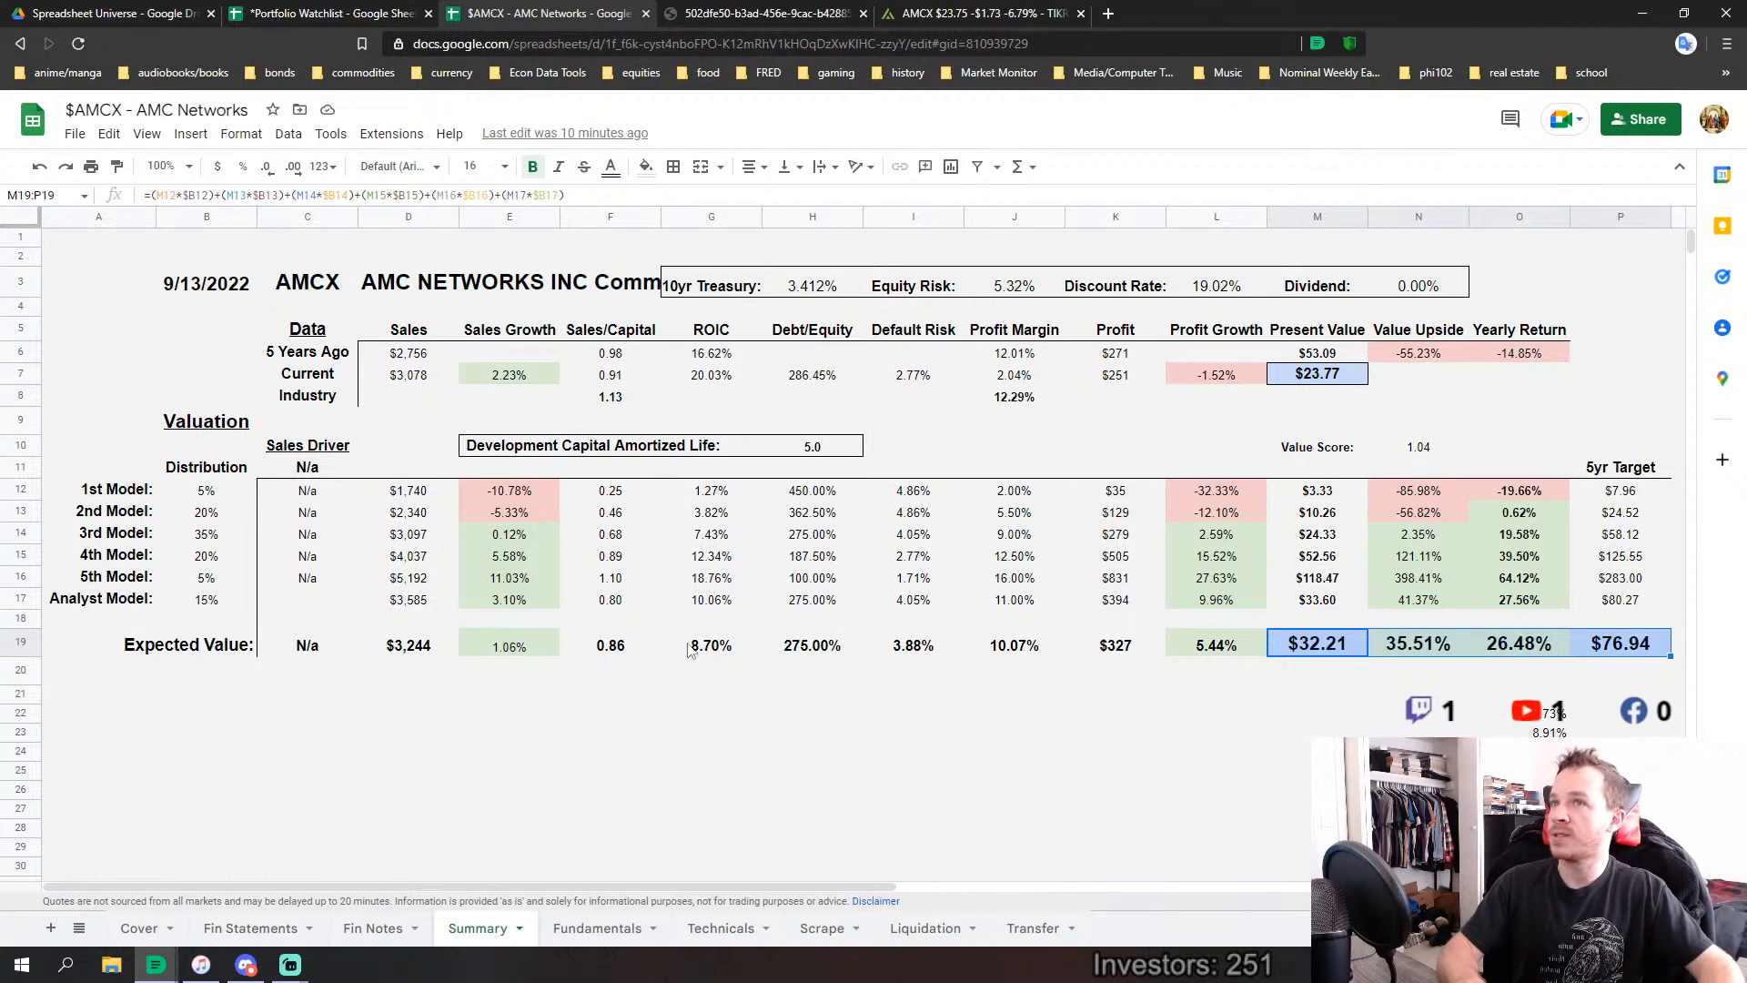
Close the AMCX page on TIKR and bring up the highest-ranked tickers on the Portfolio Watchlist's Watchlist sheet.
click(1082, 15)
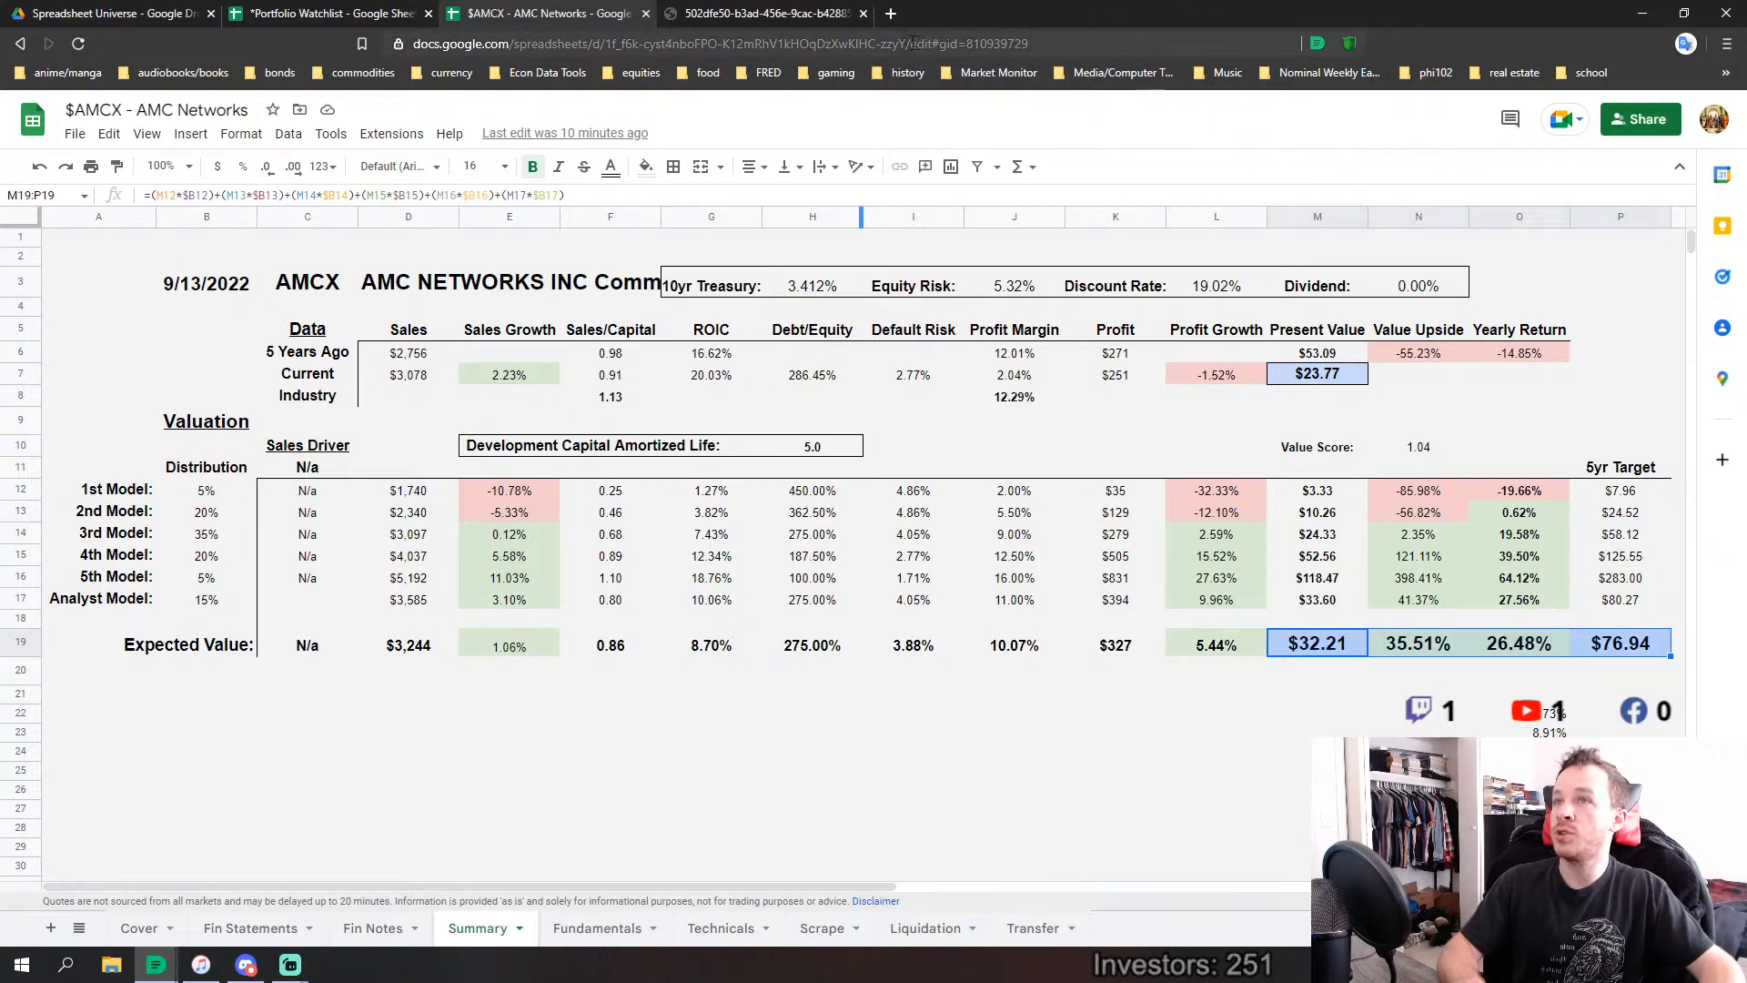
click(389, 14)
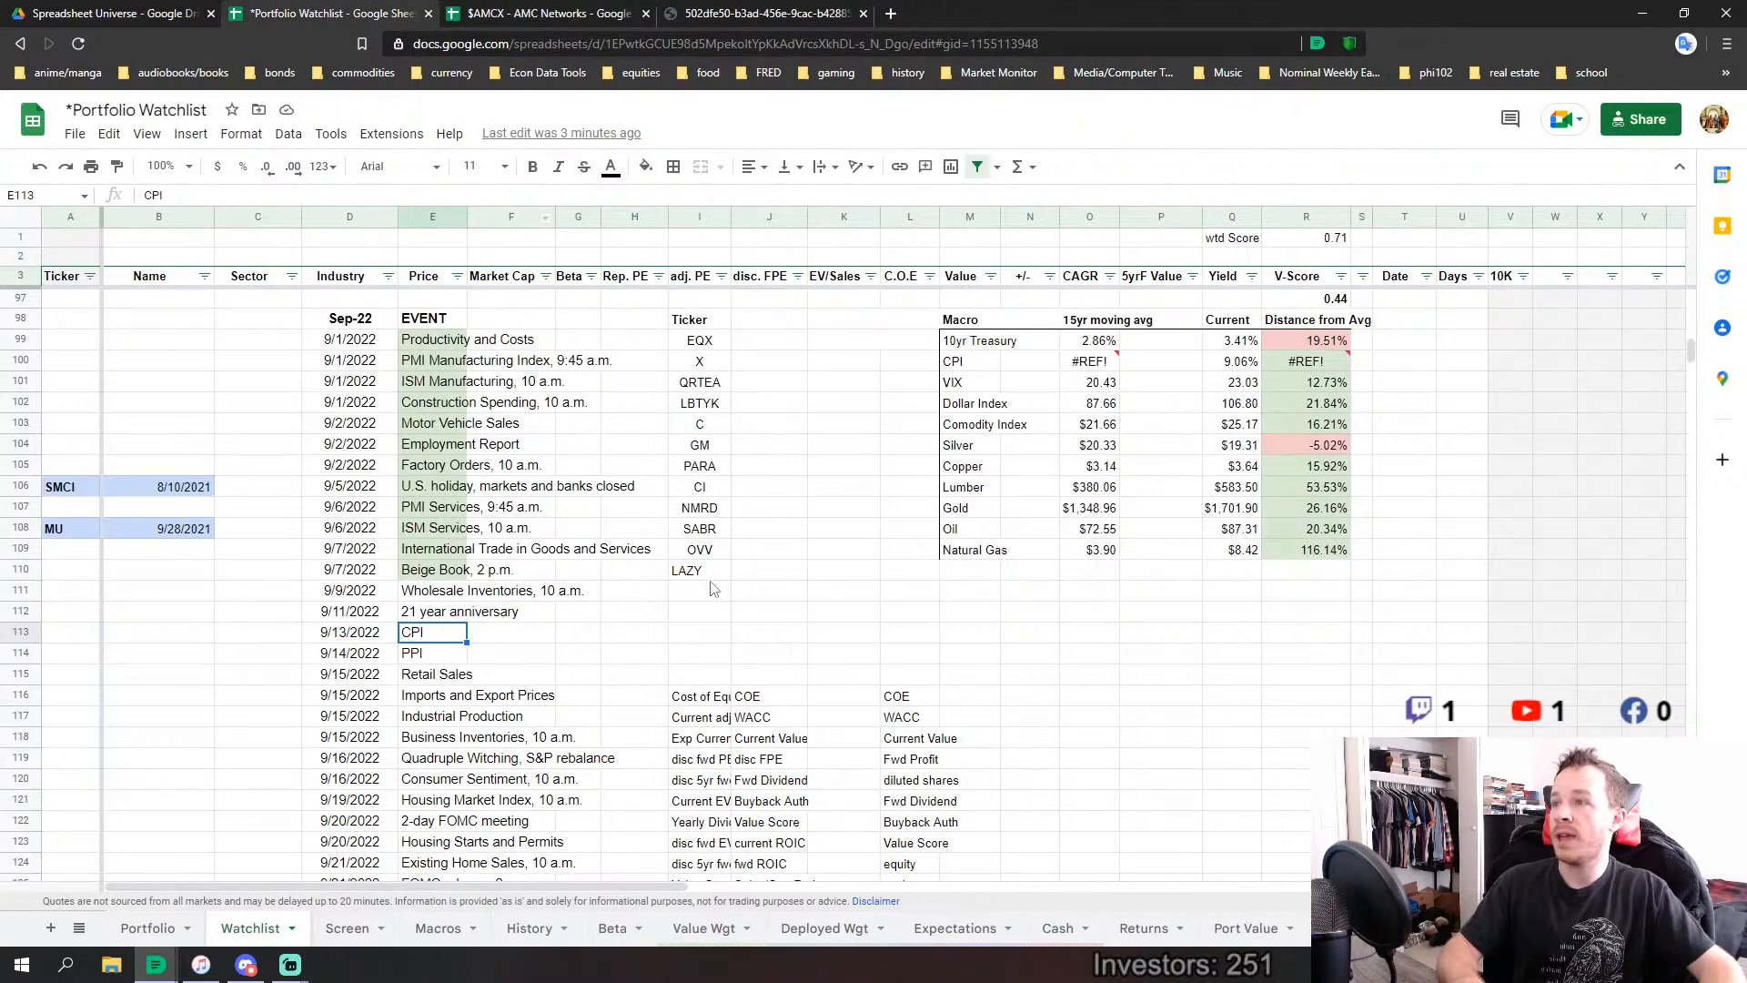
scroll(713, 588, up, 10)
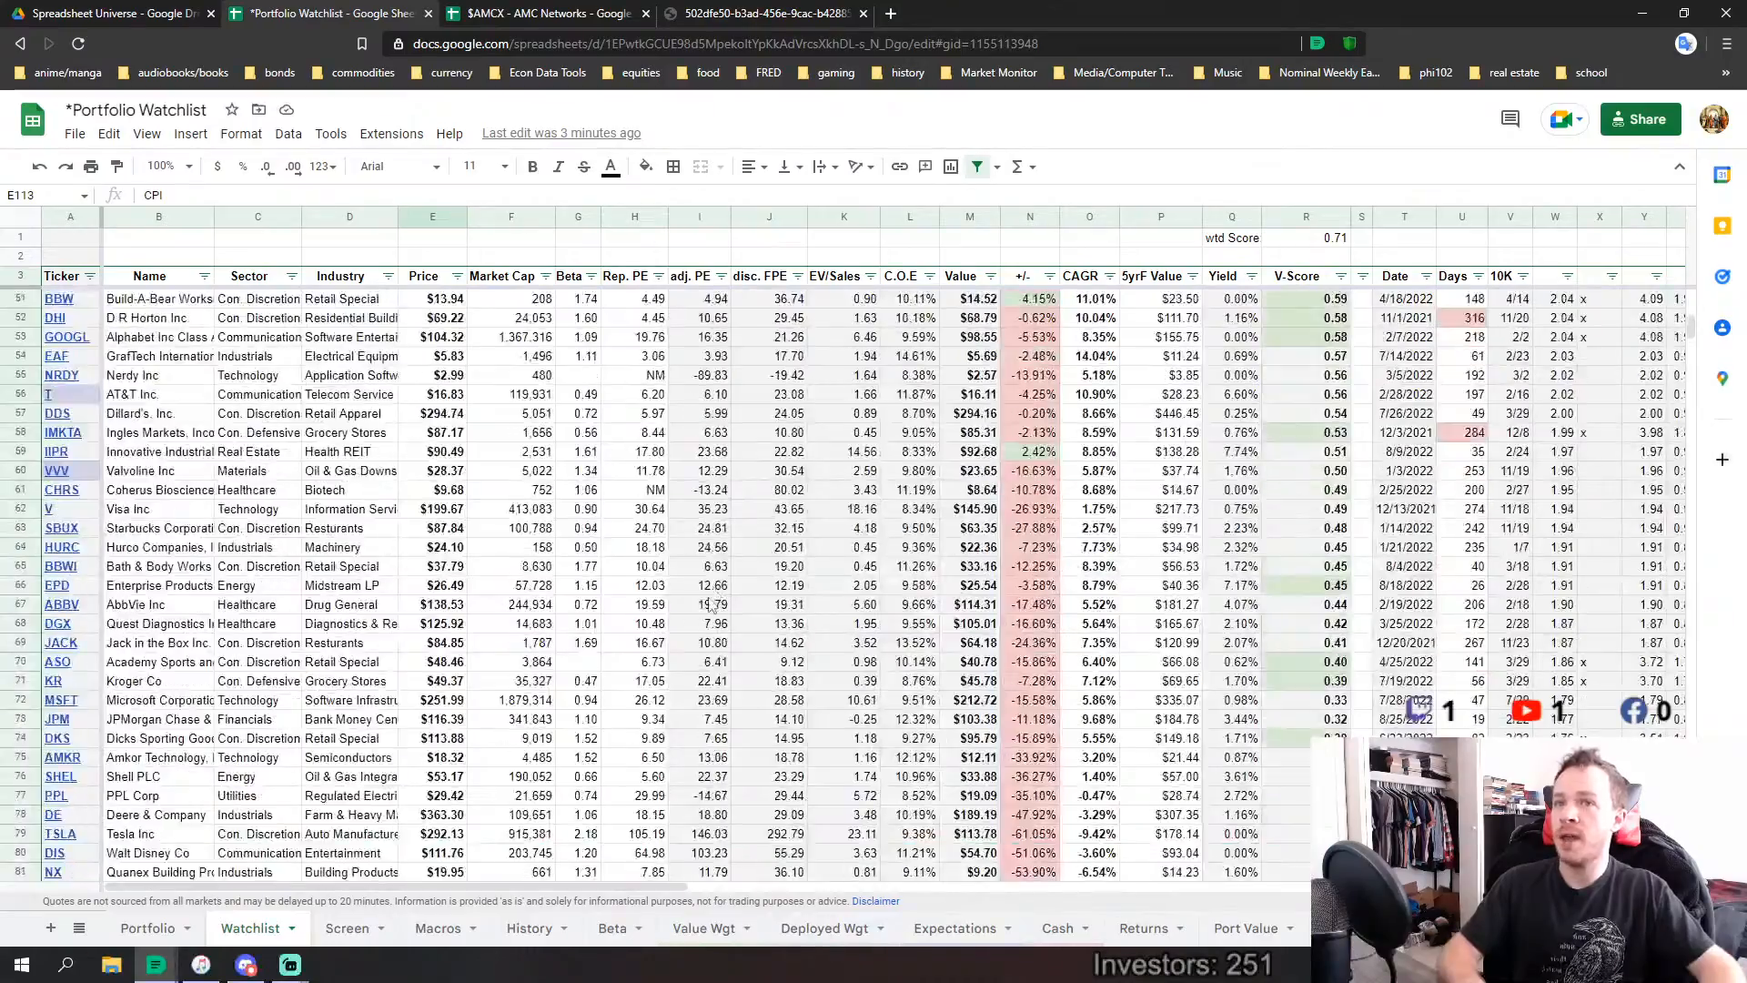
scroll(713, 604, up, 10)
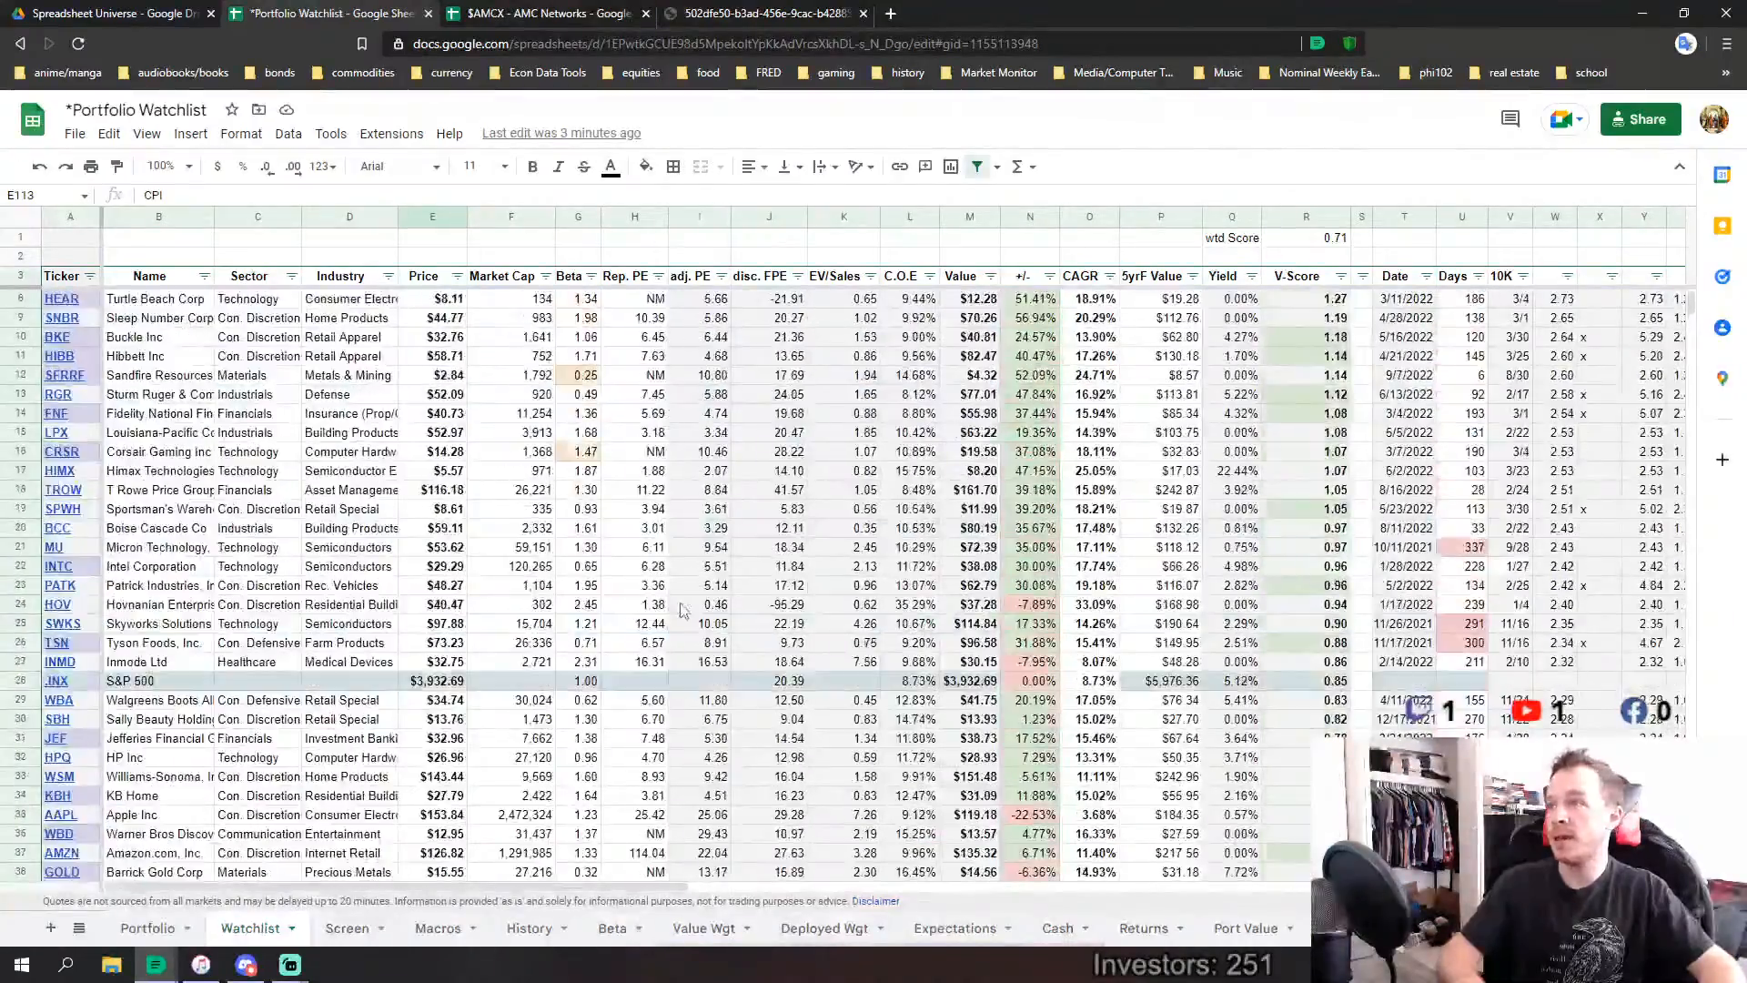
scroll(370, 546, up, 2)
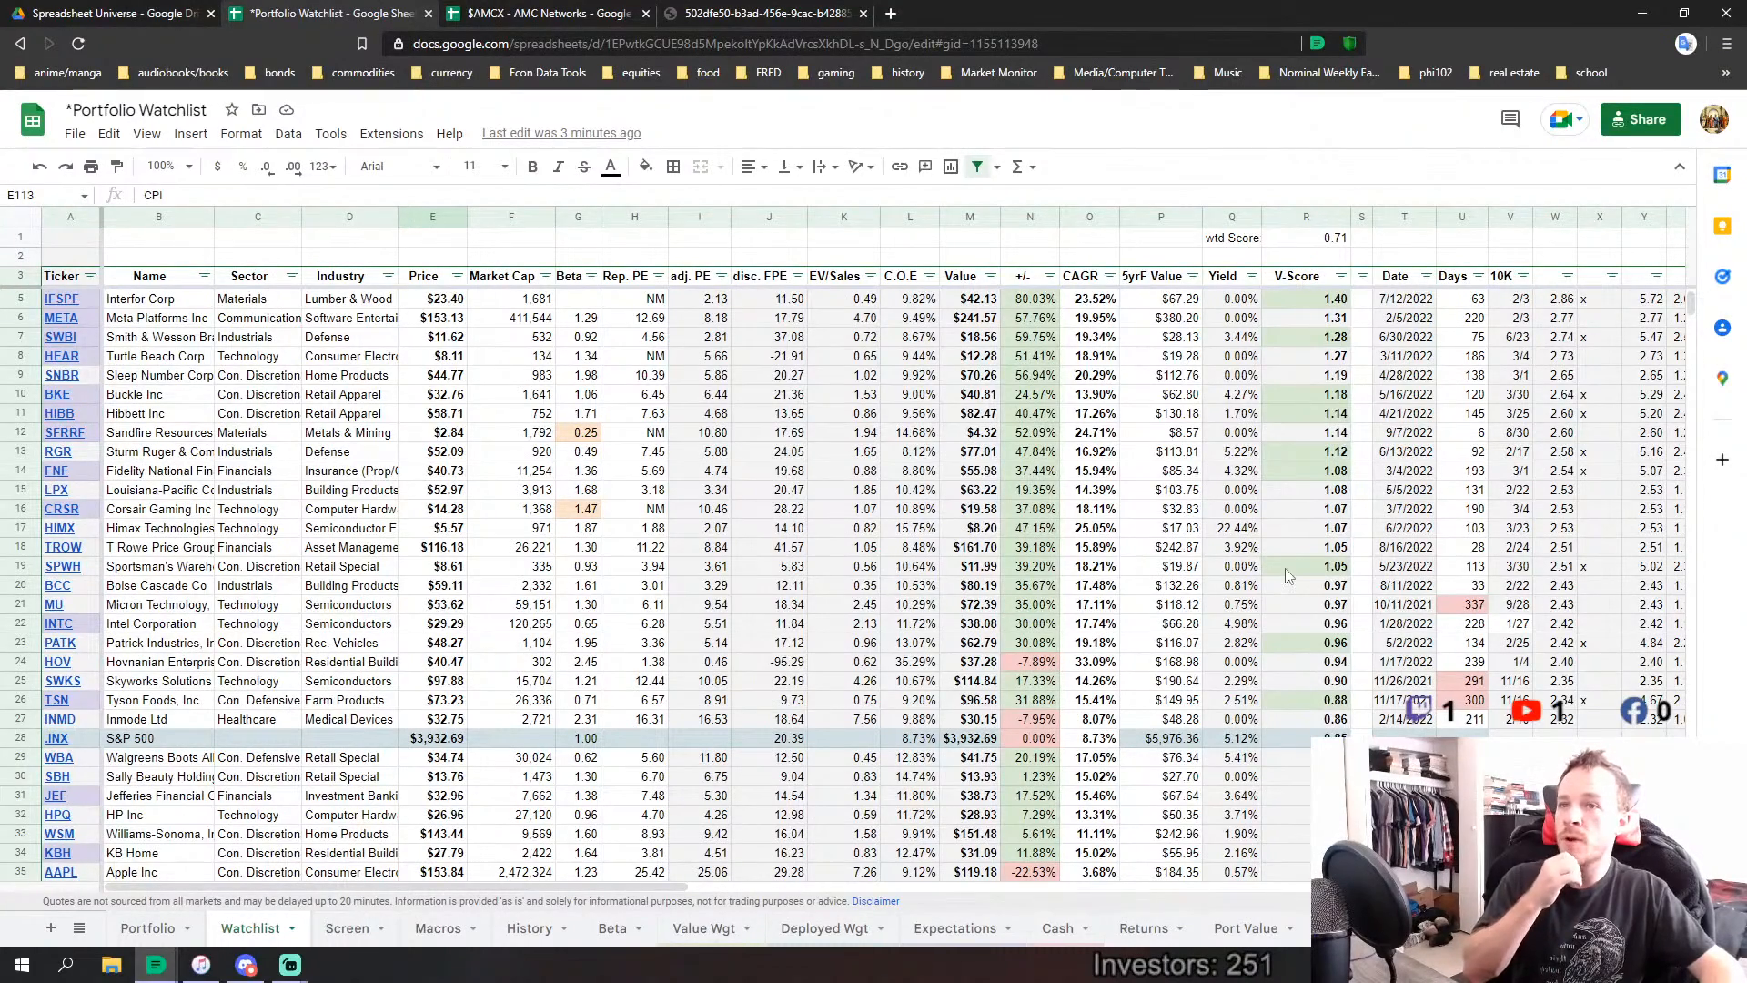
Compare the V-Scores of TROW, SPWH and BCC in R18:R20 with the surrounding top-ranked tickers.
click(1332, 567)
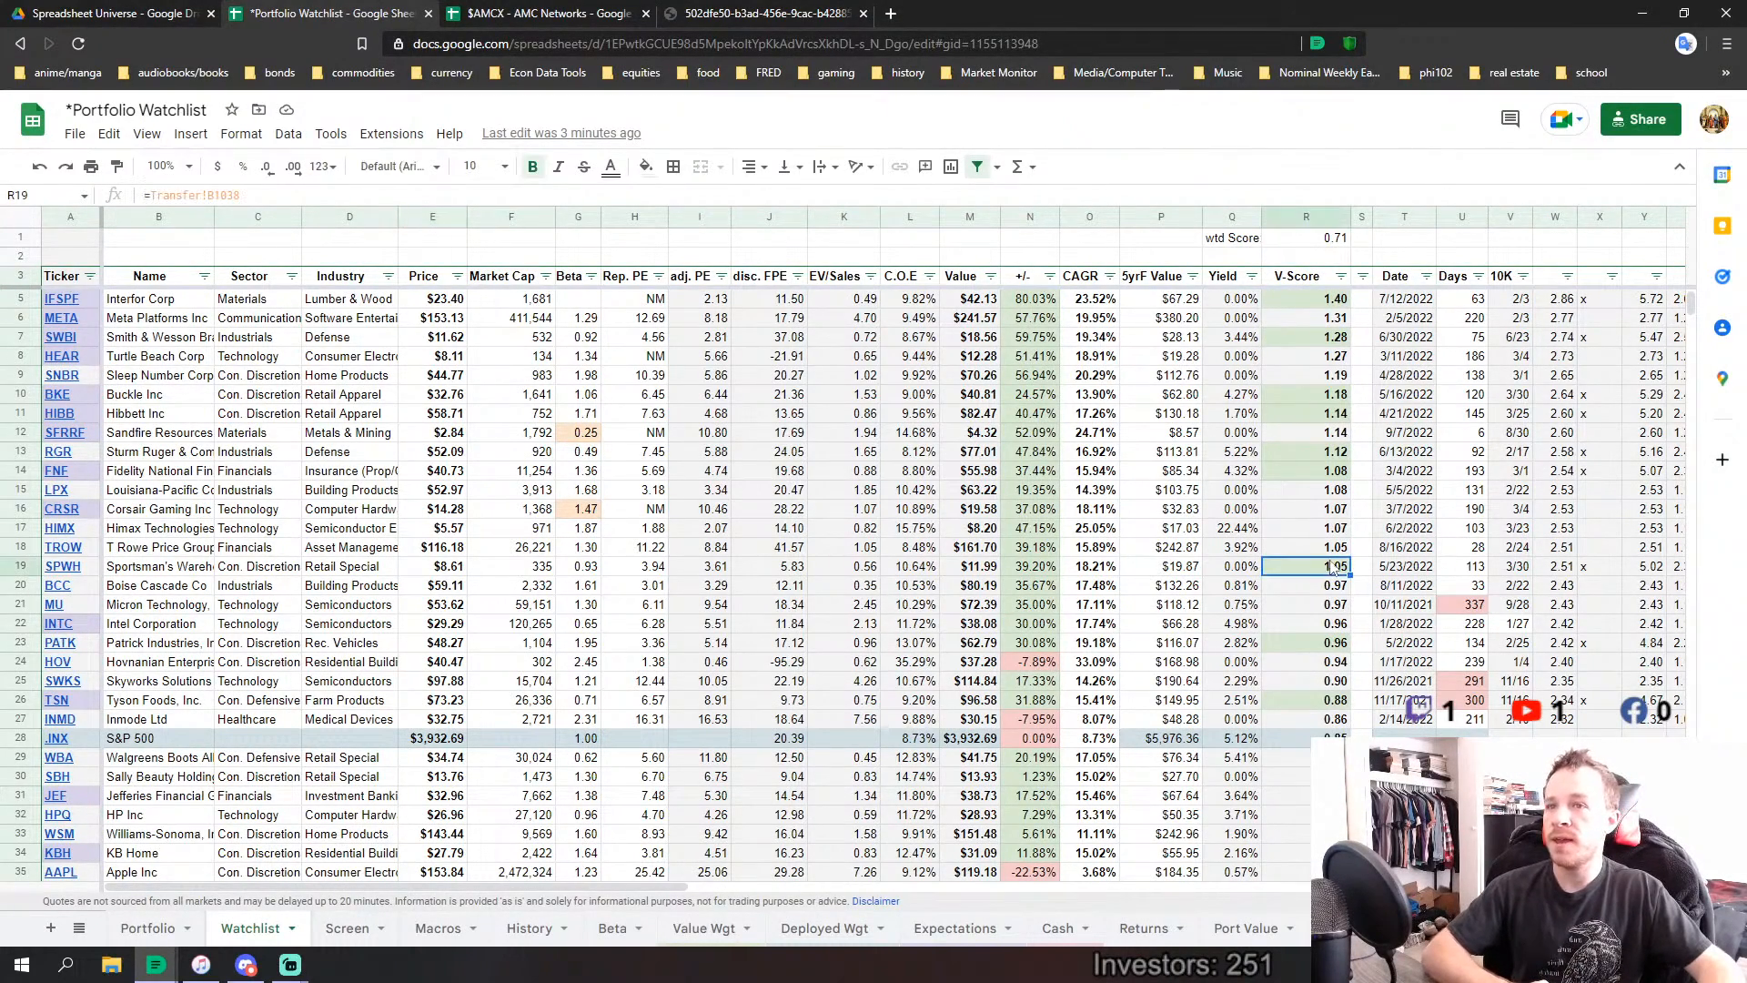
drag(1336, 548, 1337, 585)
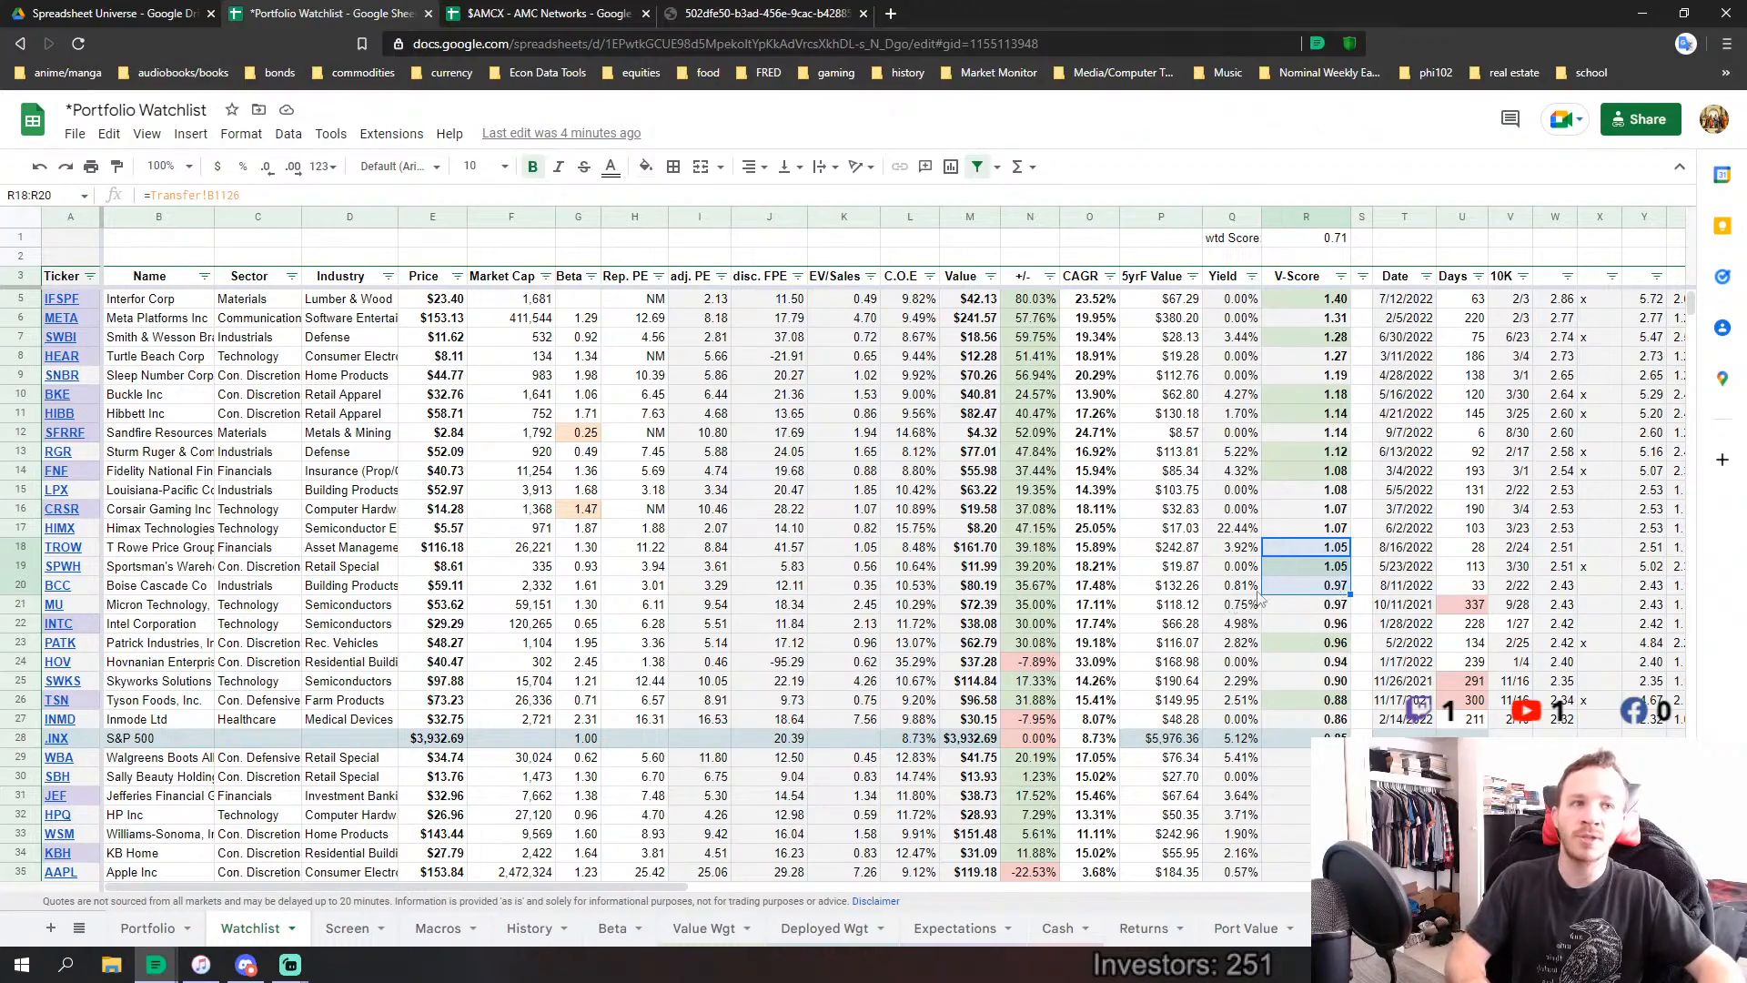
scroll(846, 627, up, 1)
scroll(841, 640, down, 3)
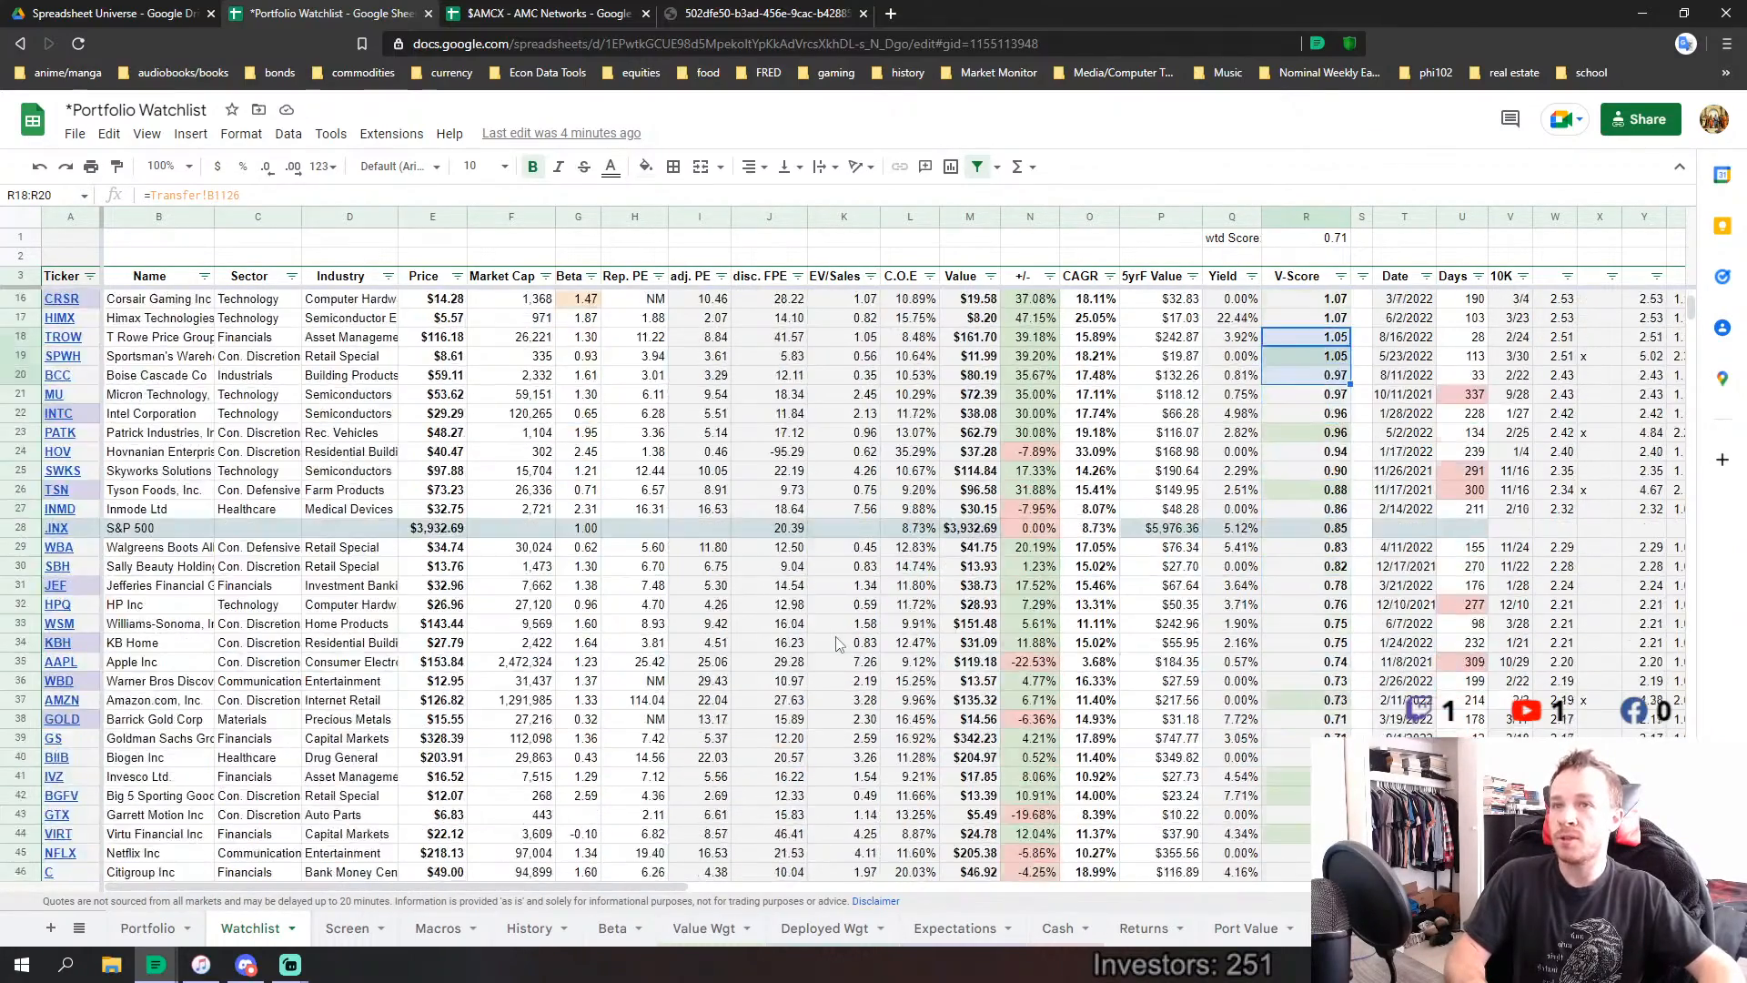
scroll(839, 644, up, 2)
scroll(839, 644, up, 1)
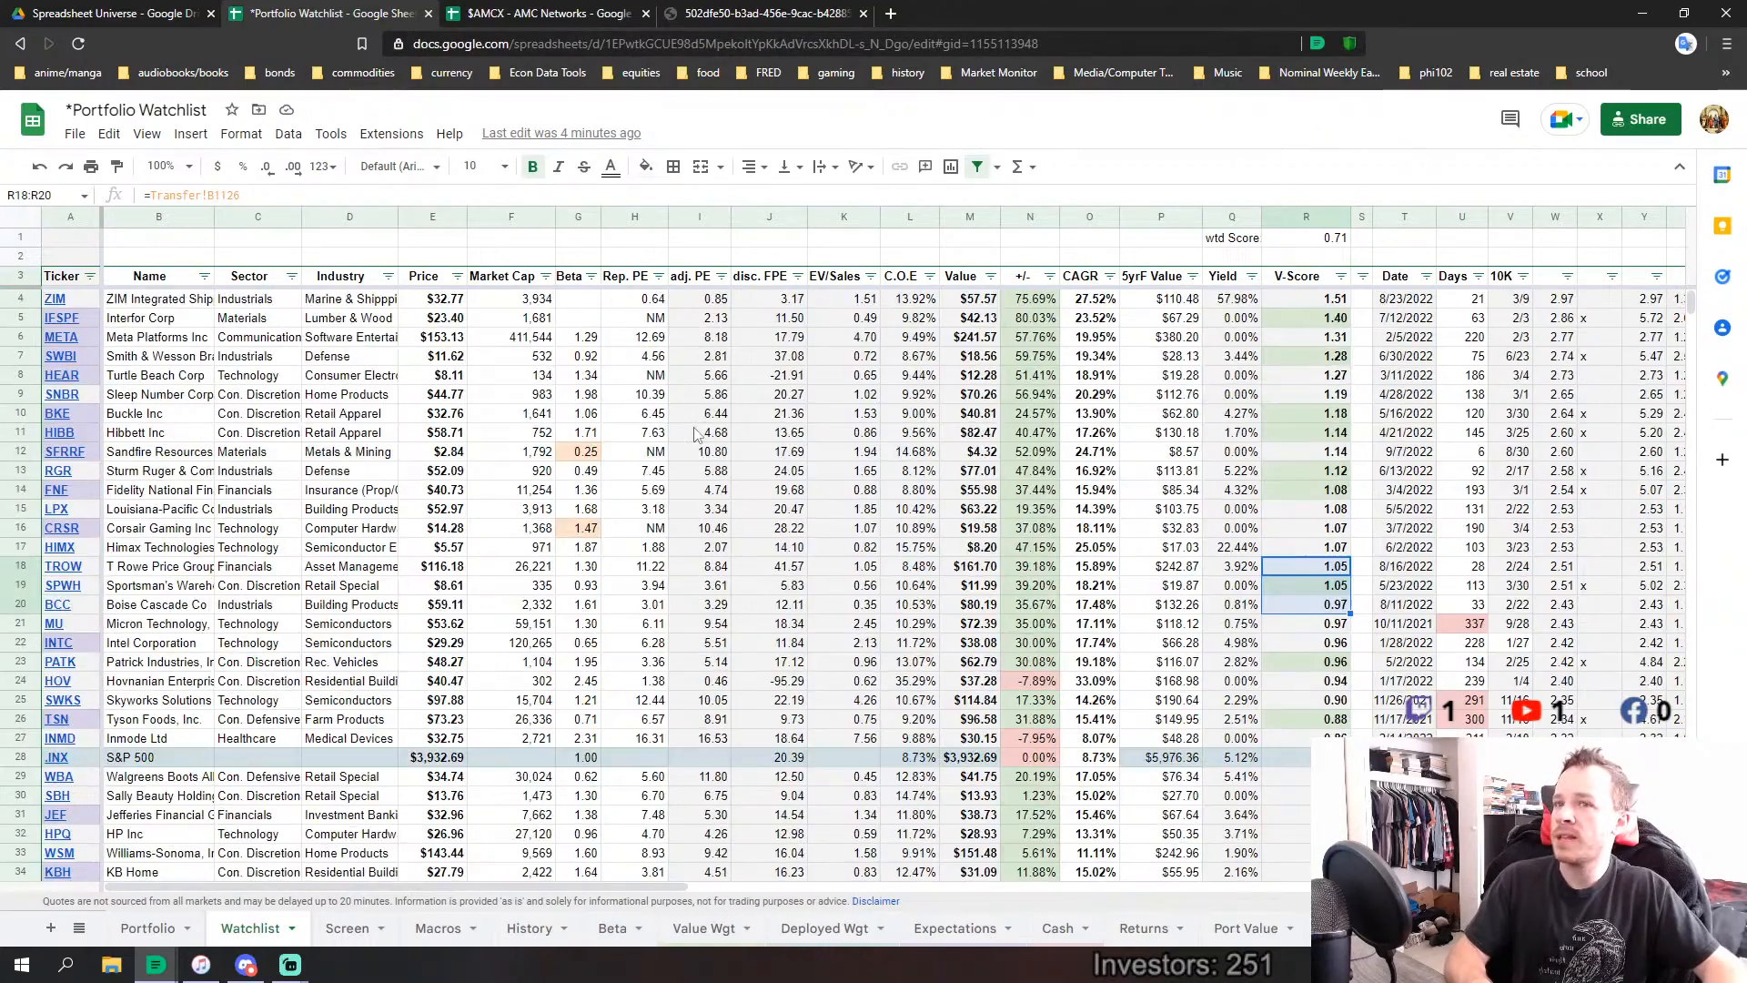
Look down the watchlist from the top-ranked tickers to the last rows, checking the Rep. PE formula in H42.
scroll(697, 435, down, 5)
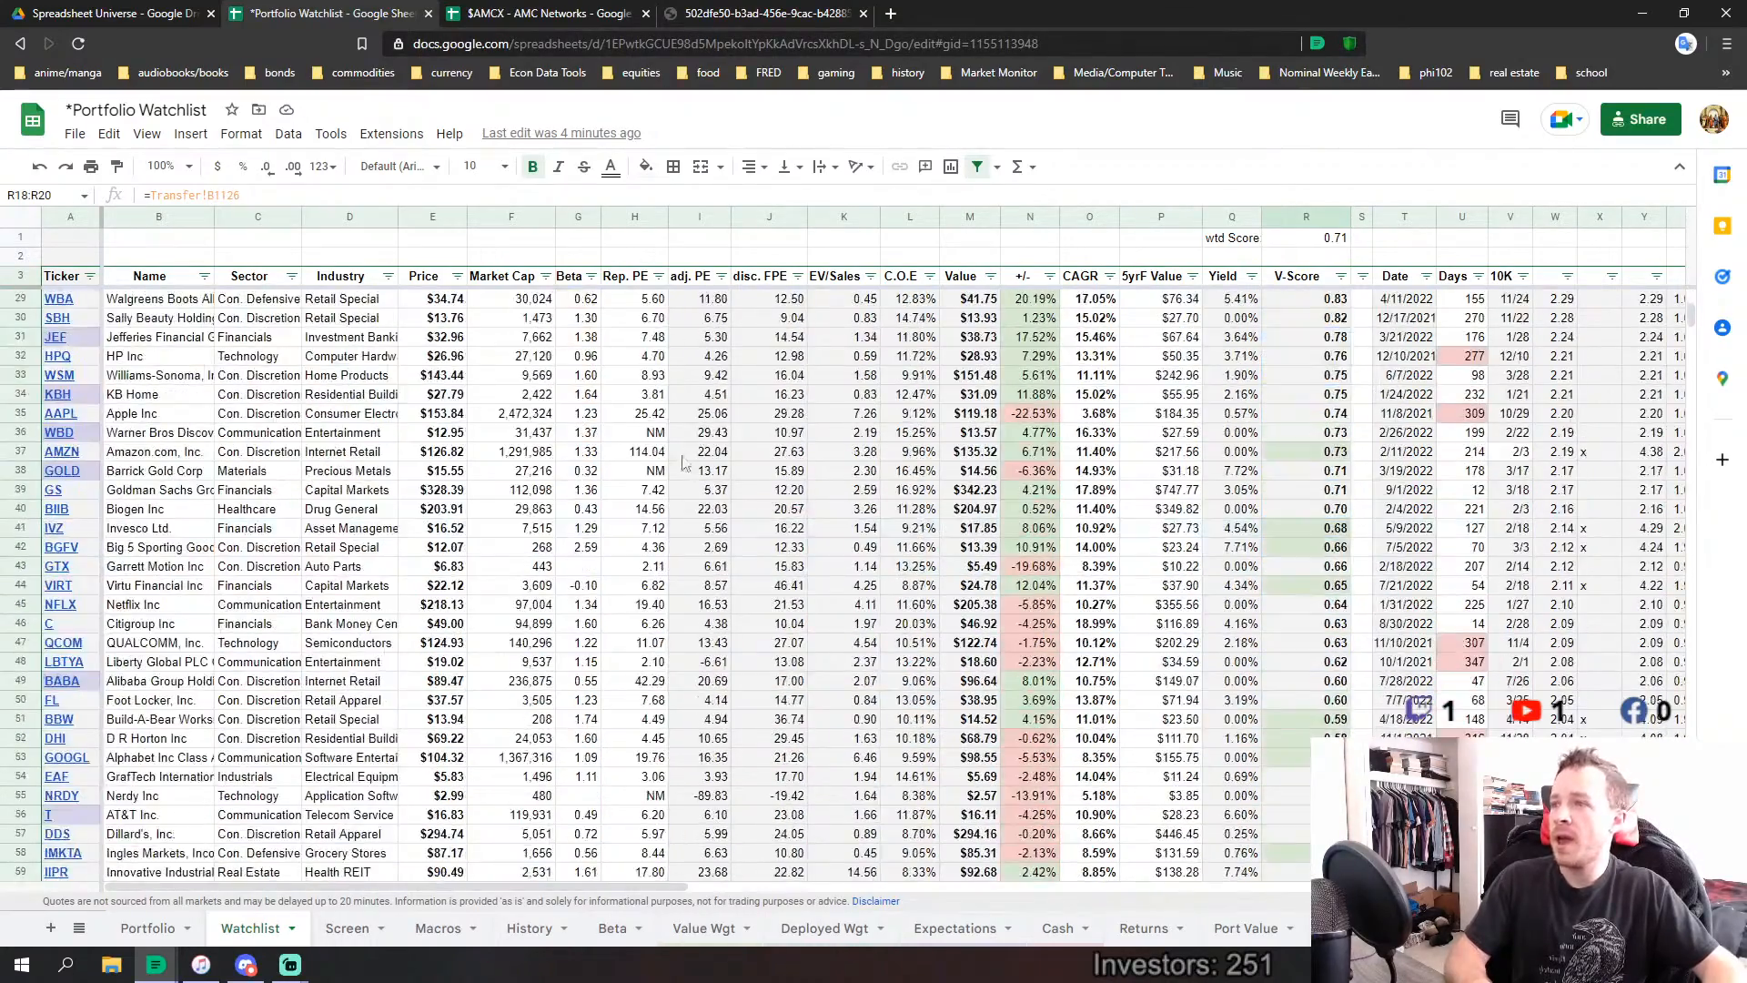
click(627, 550)
scroll(647, 525, down, 5)
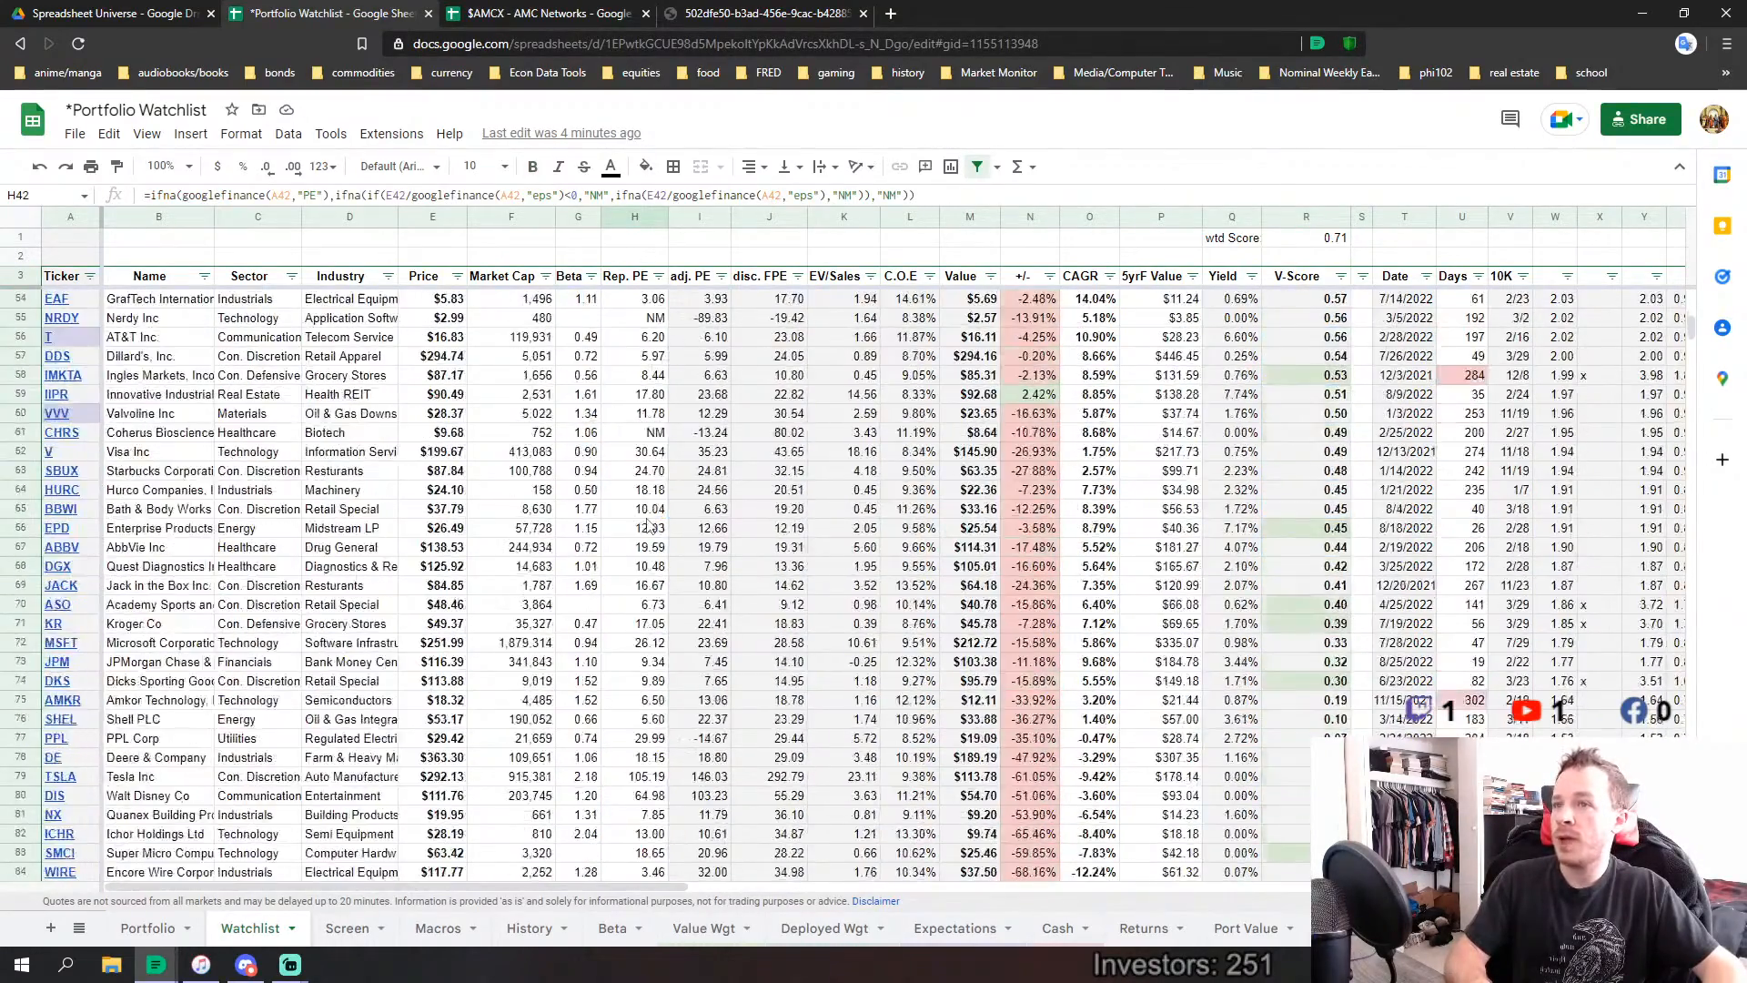
scroll(648, 525, down, 4)
scroll(648, 525, up, 4)
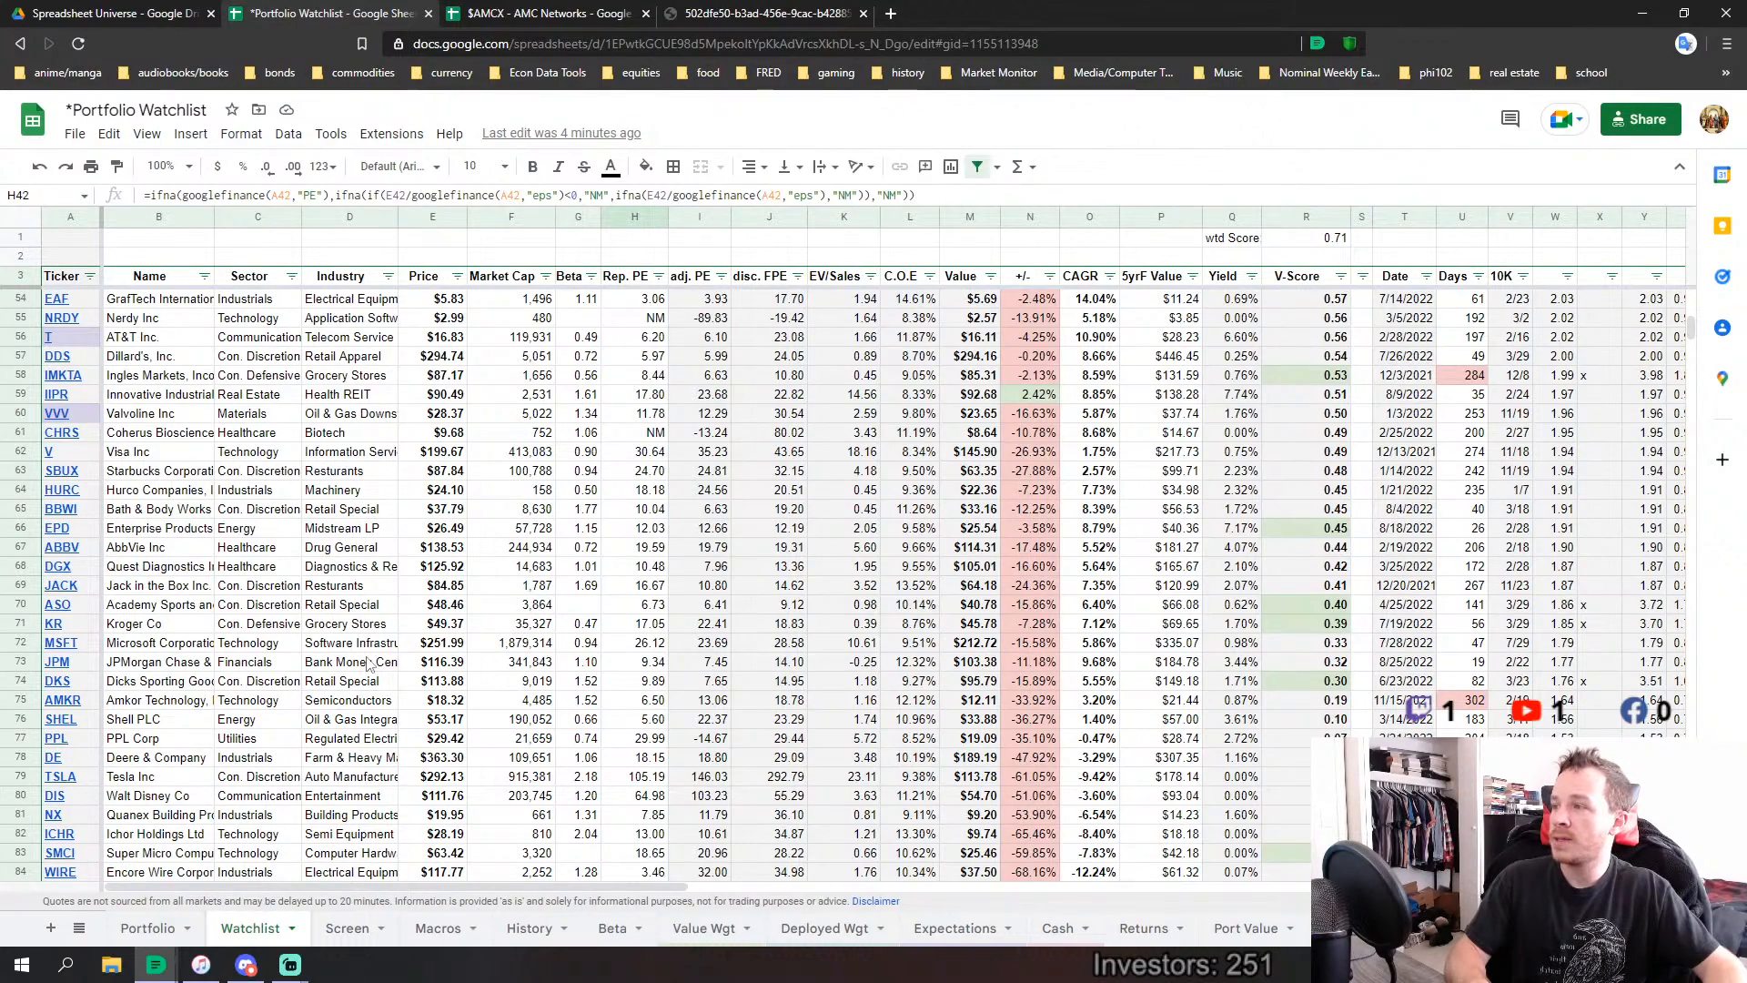
scroll(369, 662, down, 2)
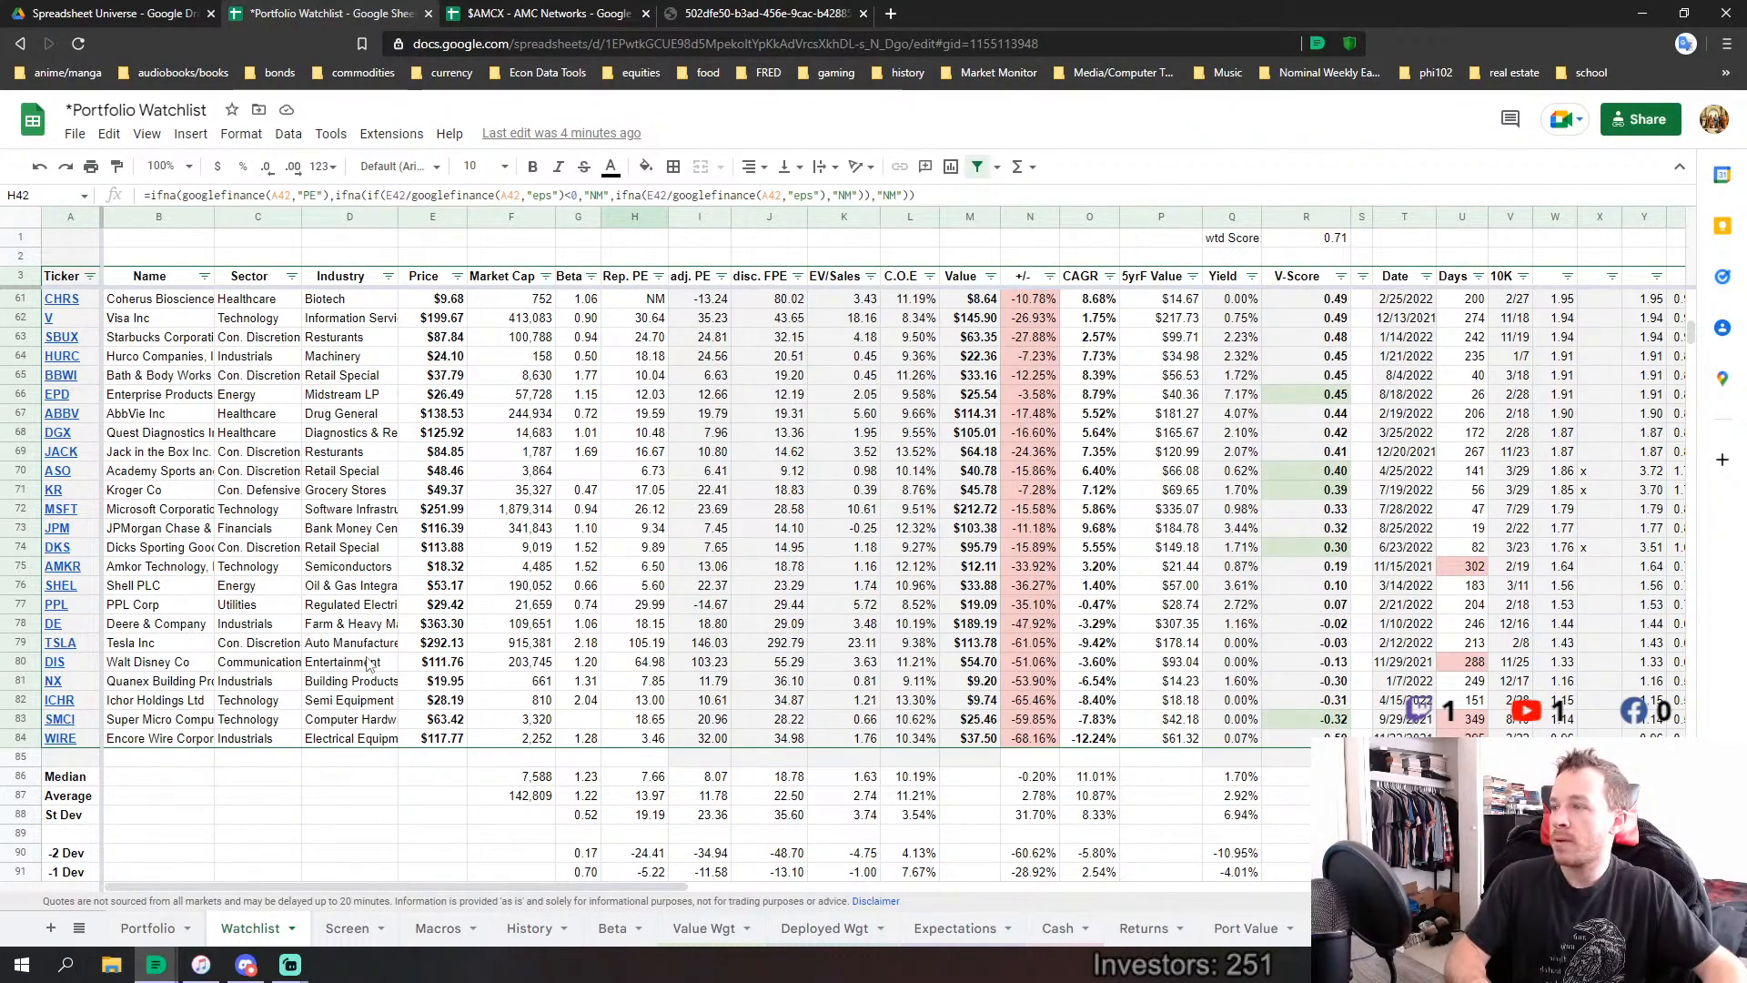
Examine the SMCI row, the other low-ranked tickers around it and the median, average and deviation statistics below.
click(20, 718)
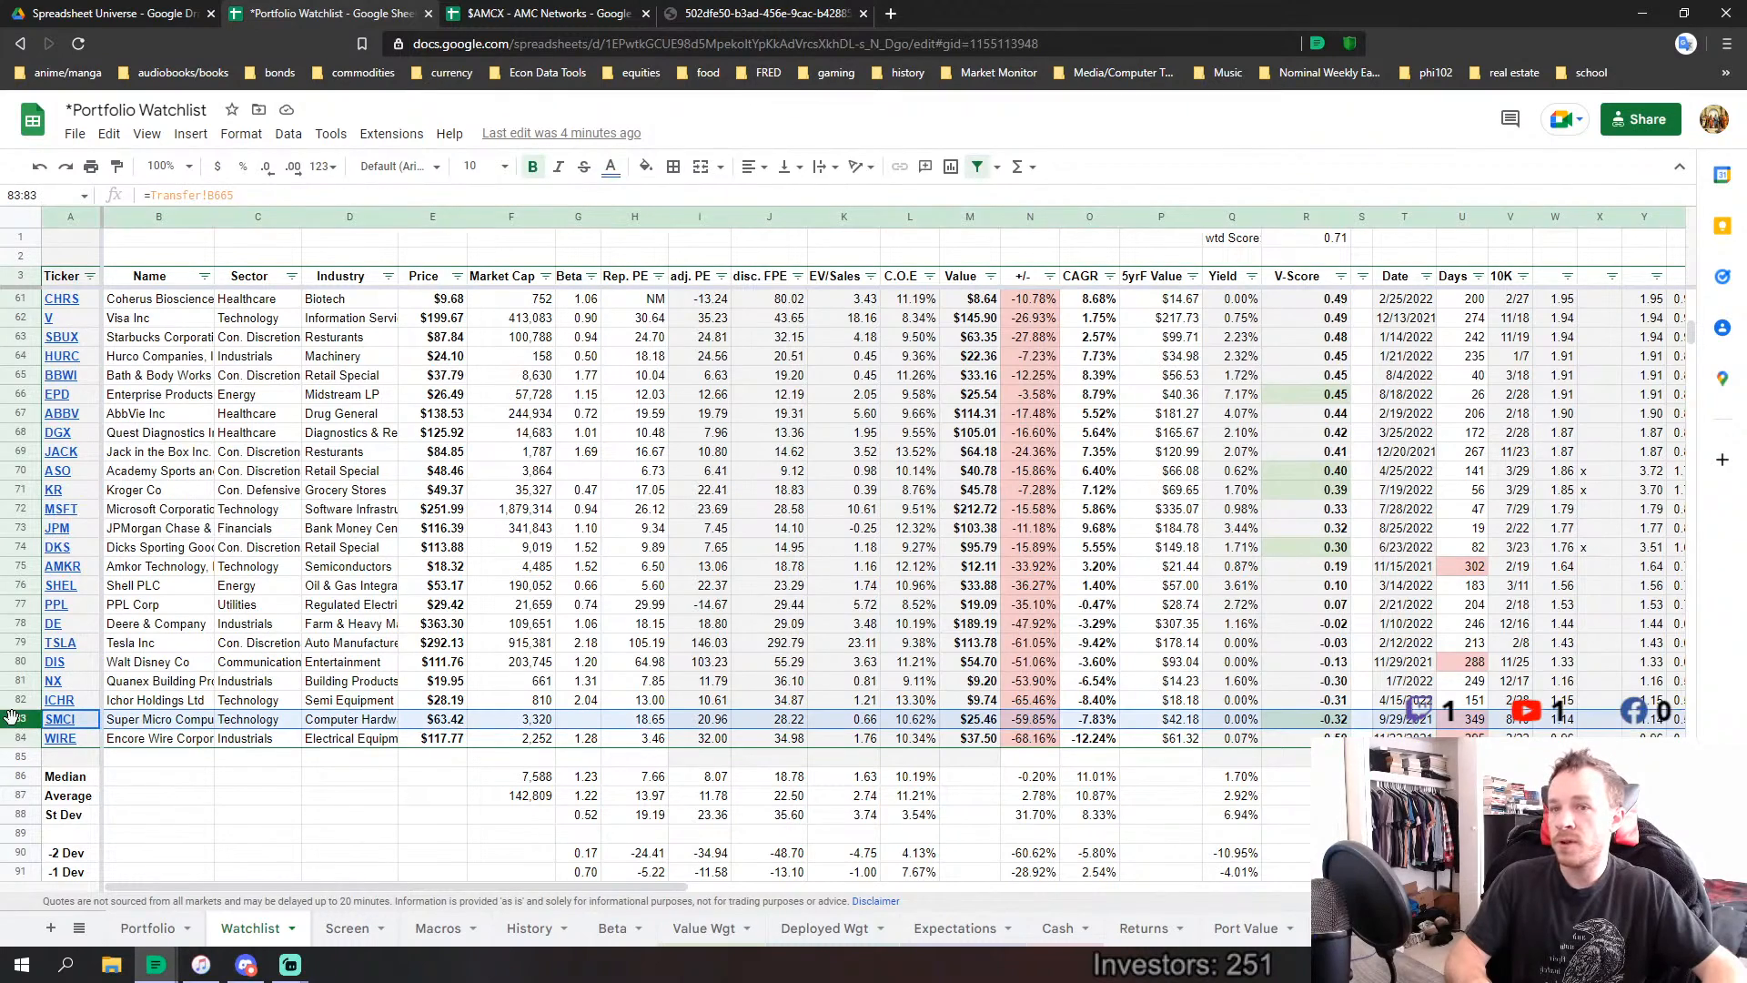
scroll(387, 505, down, 1)
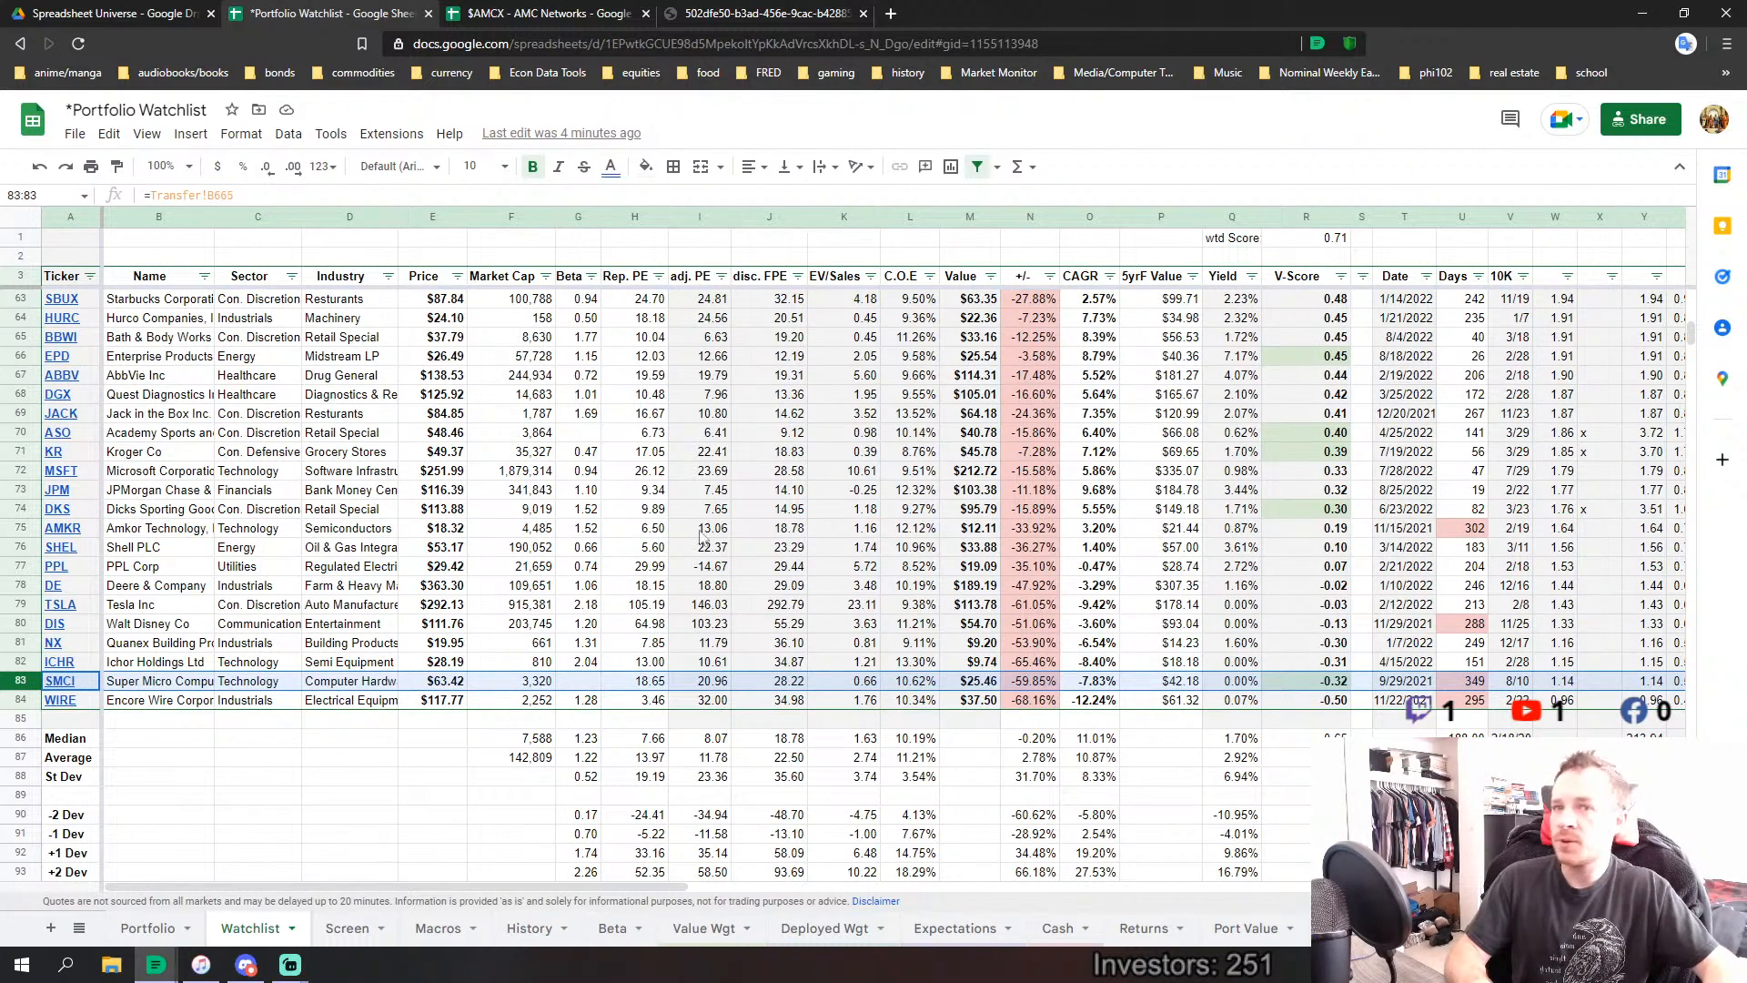
scroll(376, 537, down, 1)
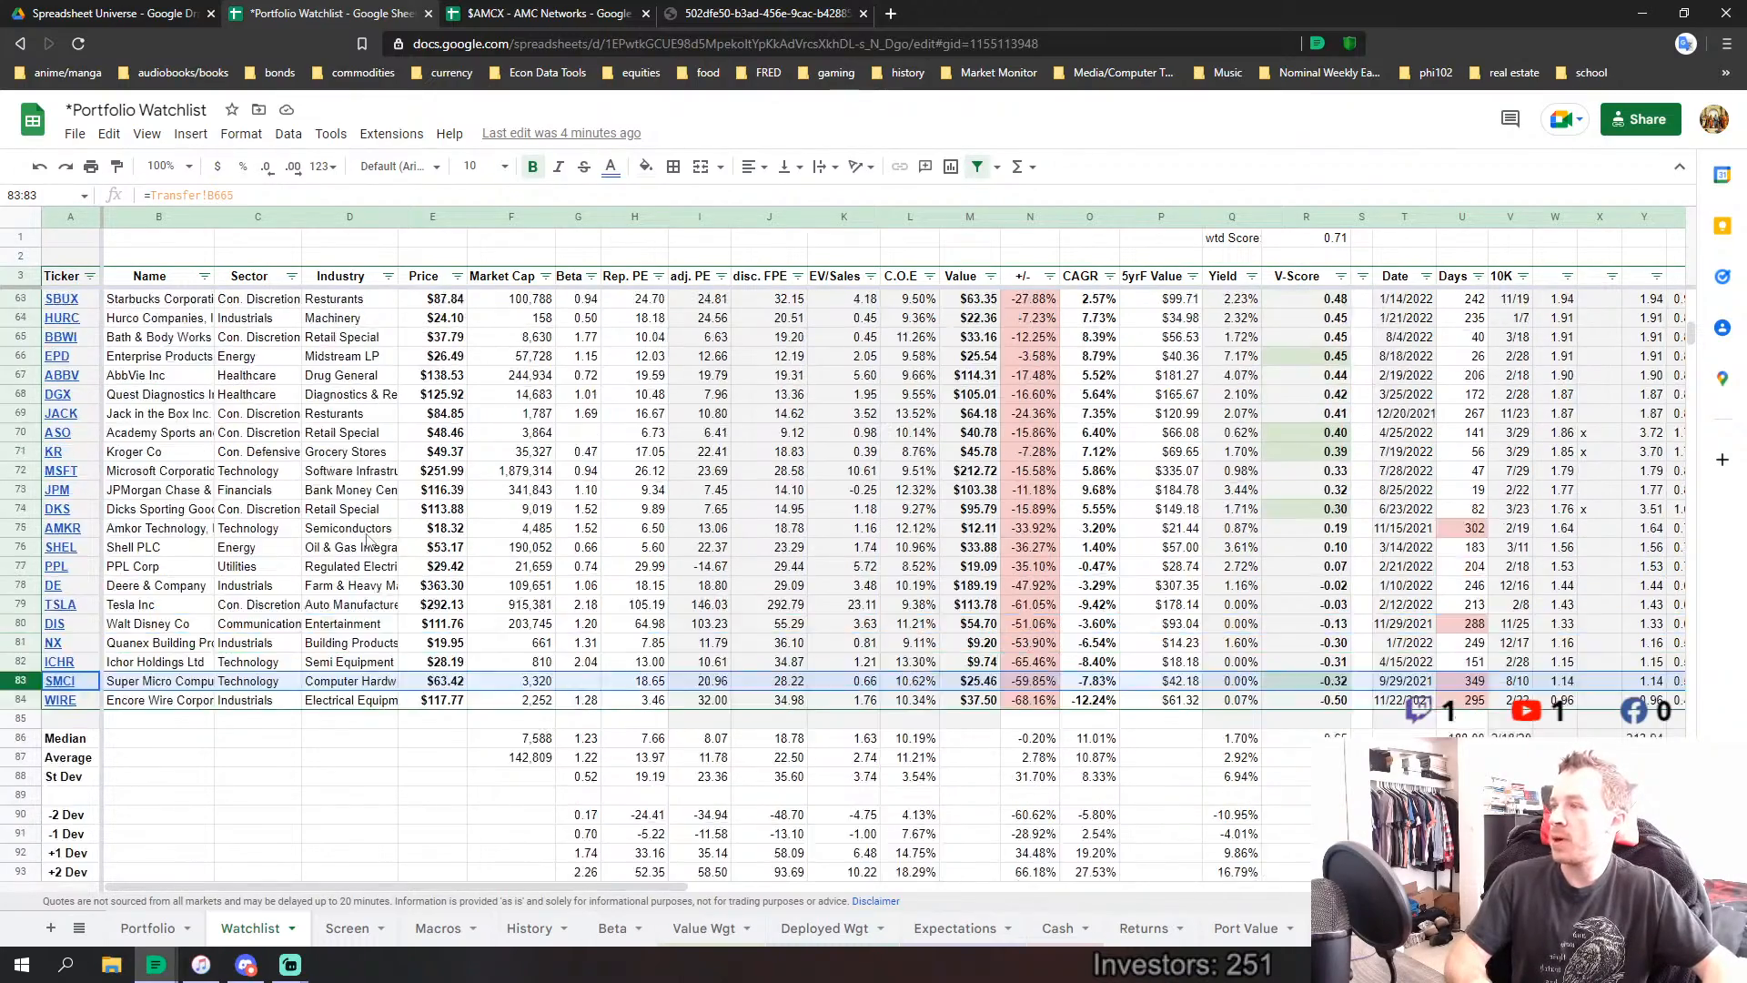
scroll(365, 542, down, 2)
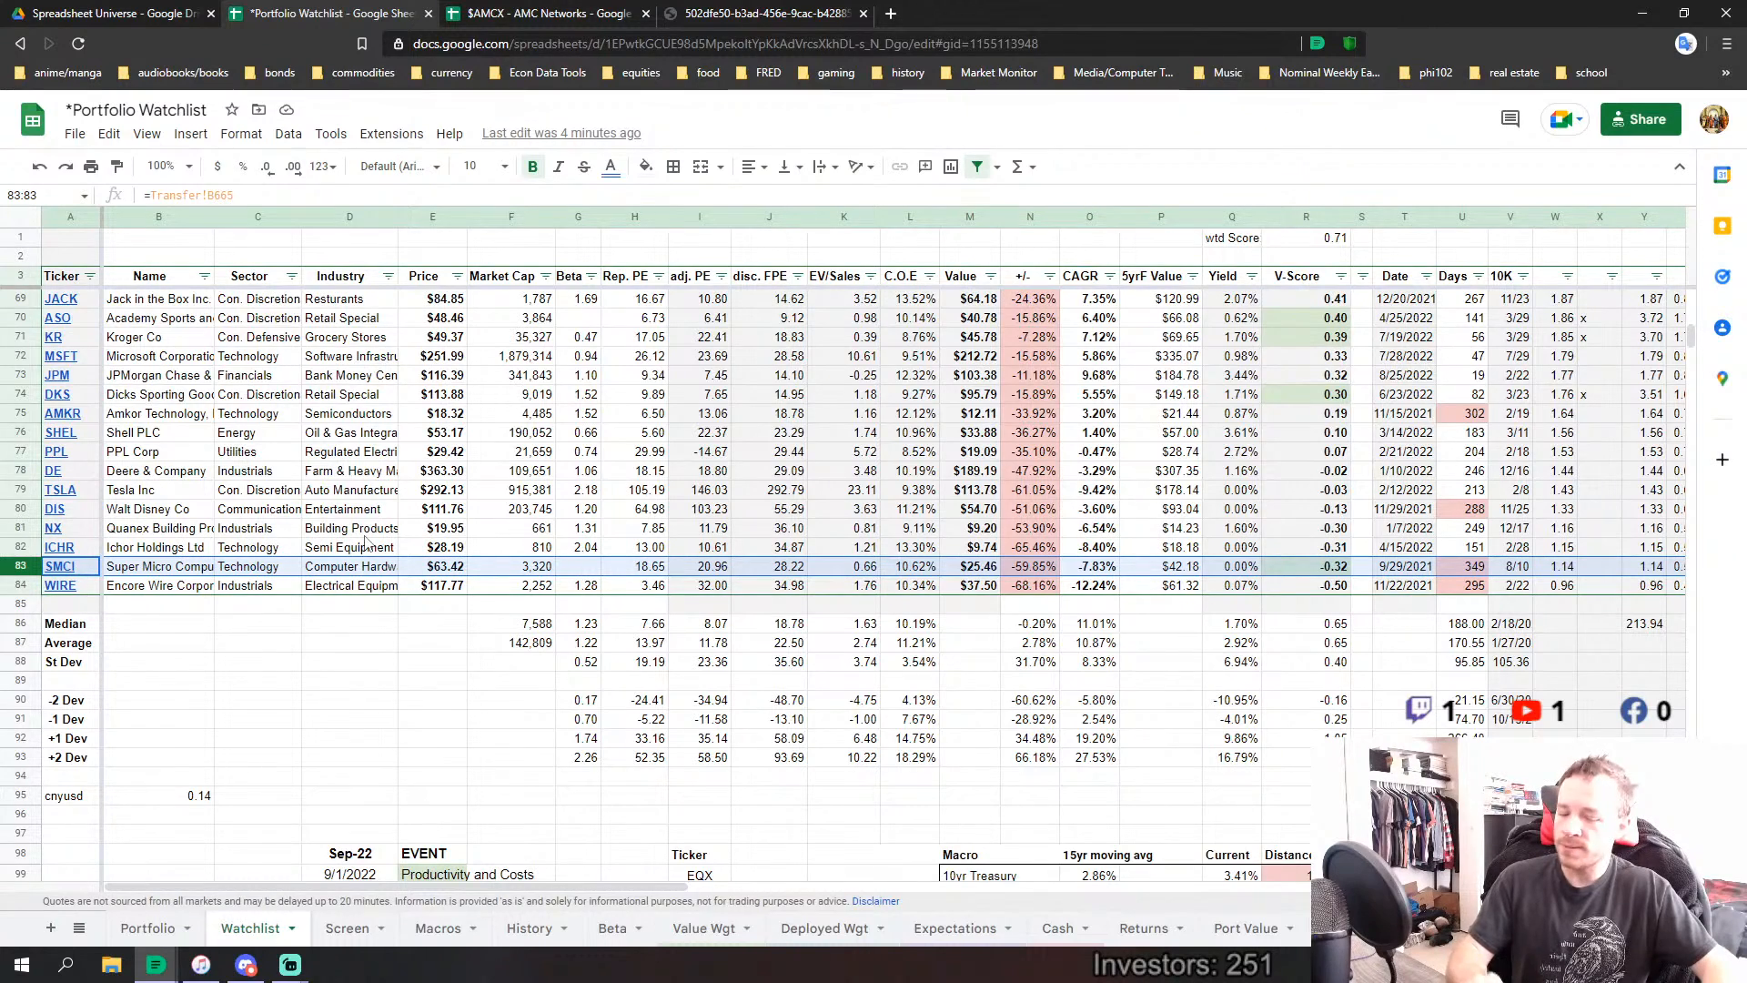
mouse_move(62, 575)
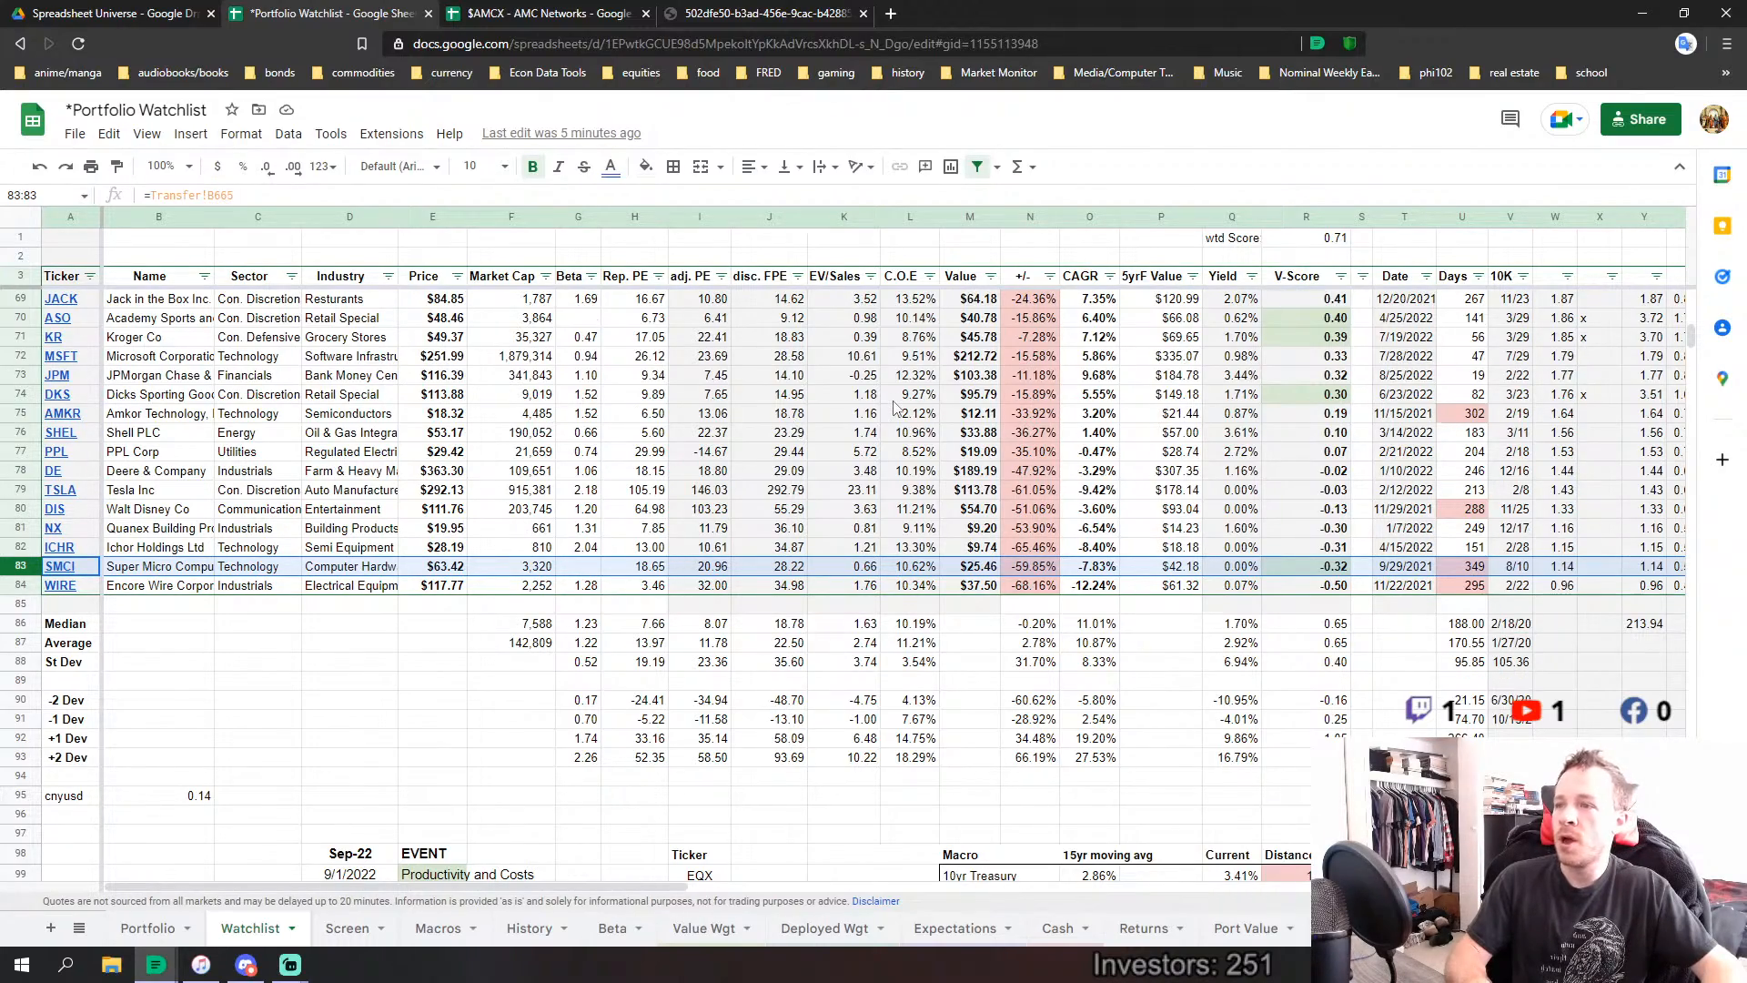
scroll(896, 408, down, 1)
scroll(727, 474, up, 4)
click(628, 543)
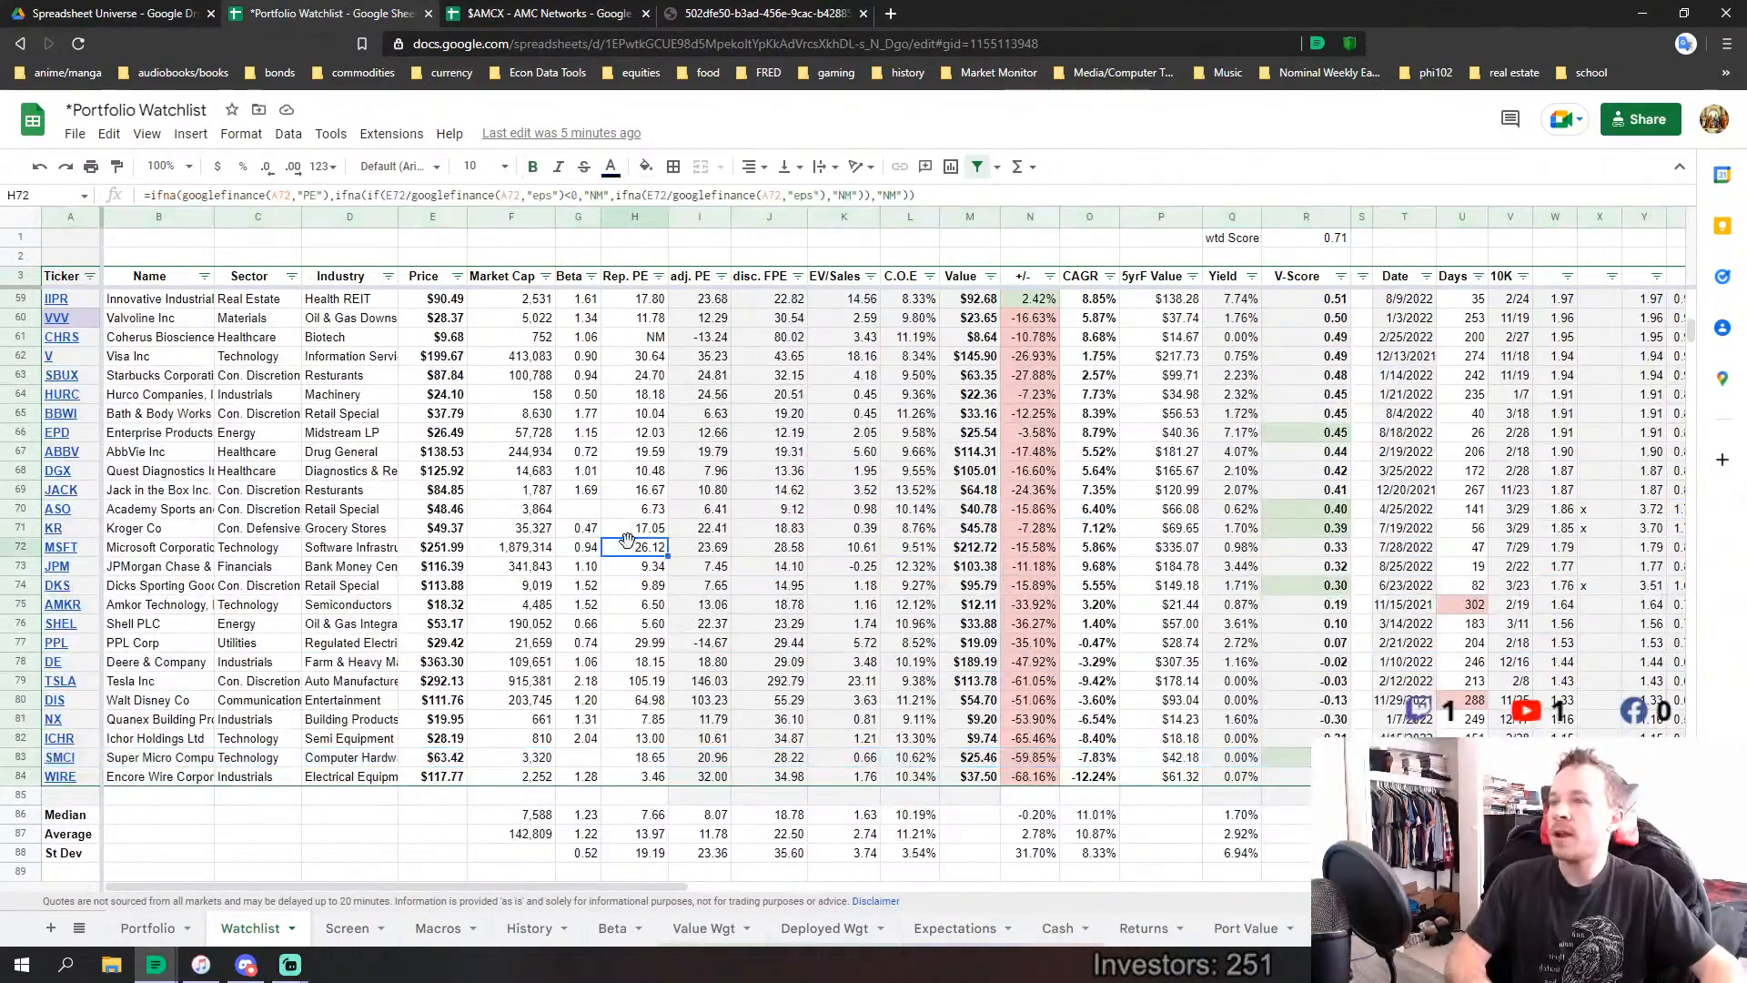
scroll(564, 550, down, 2)
scroll(485, 566, up, 3)
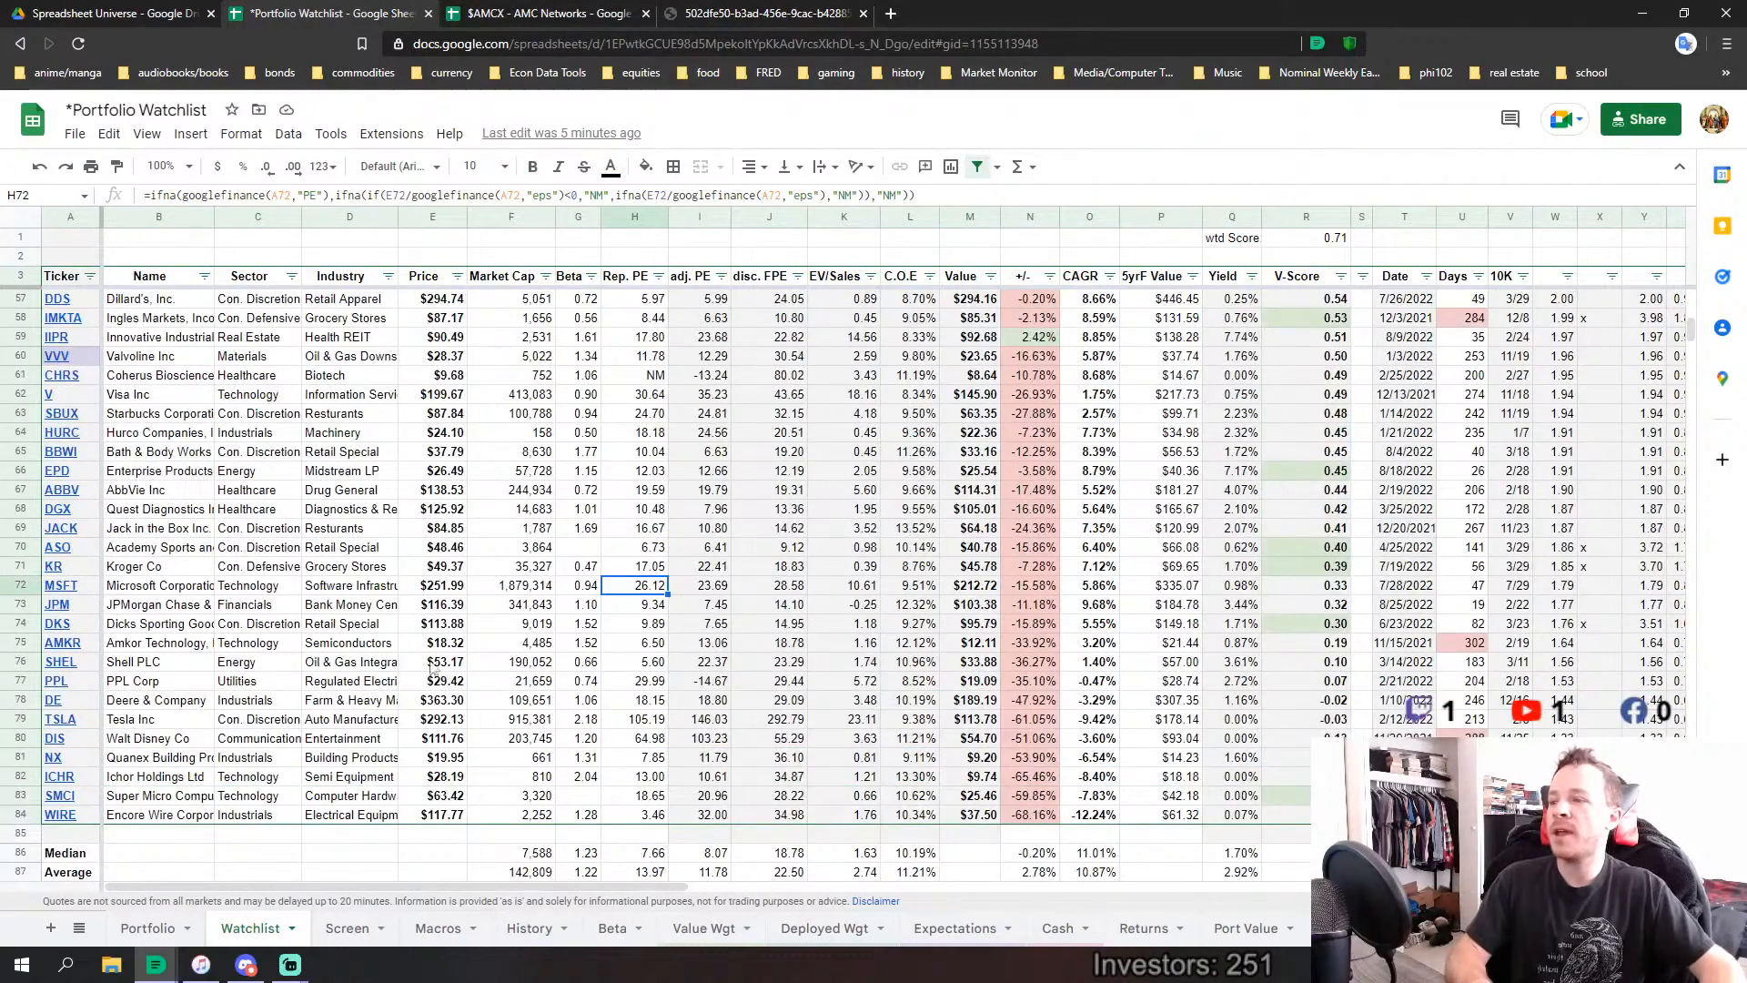
scroll(397, 794, up, 2)
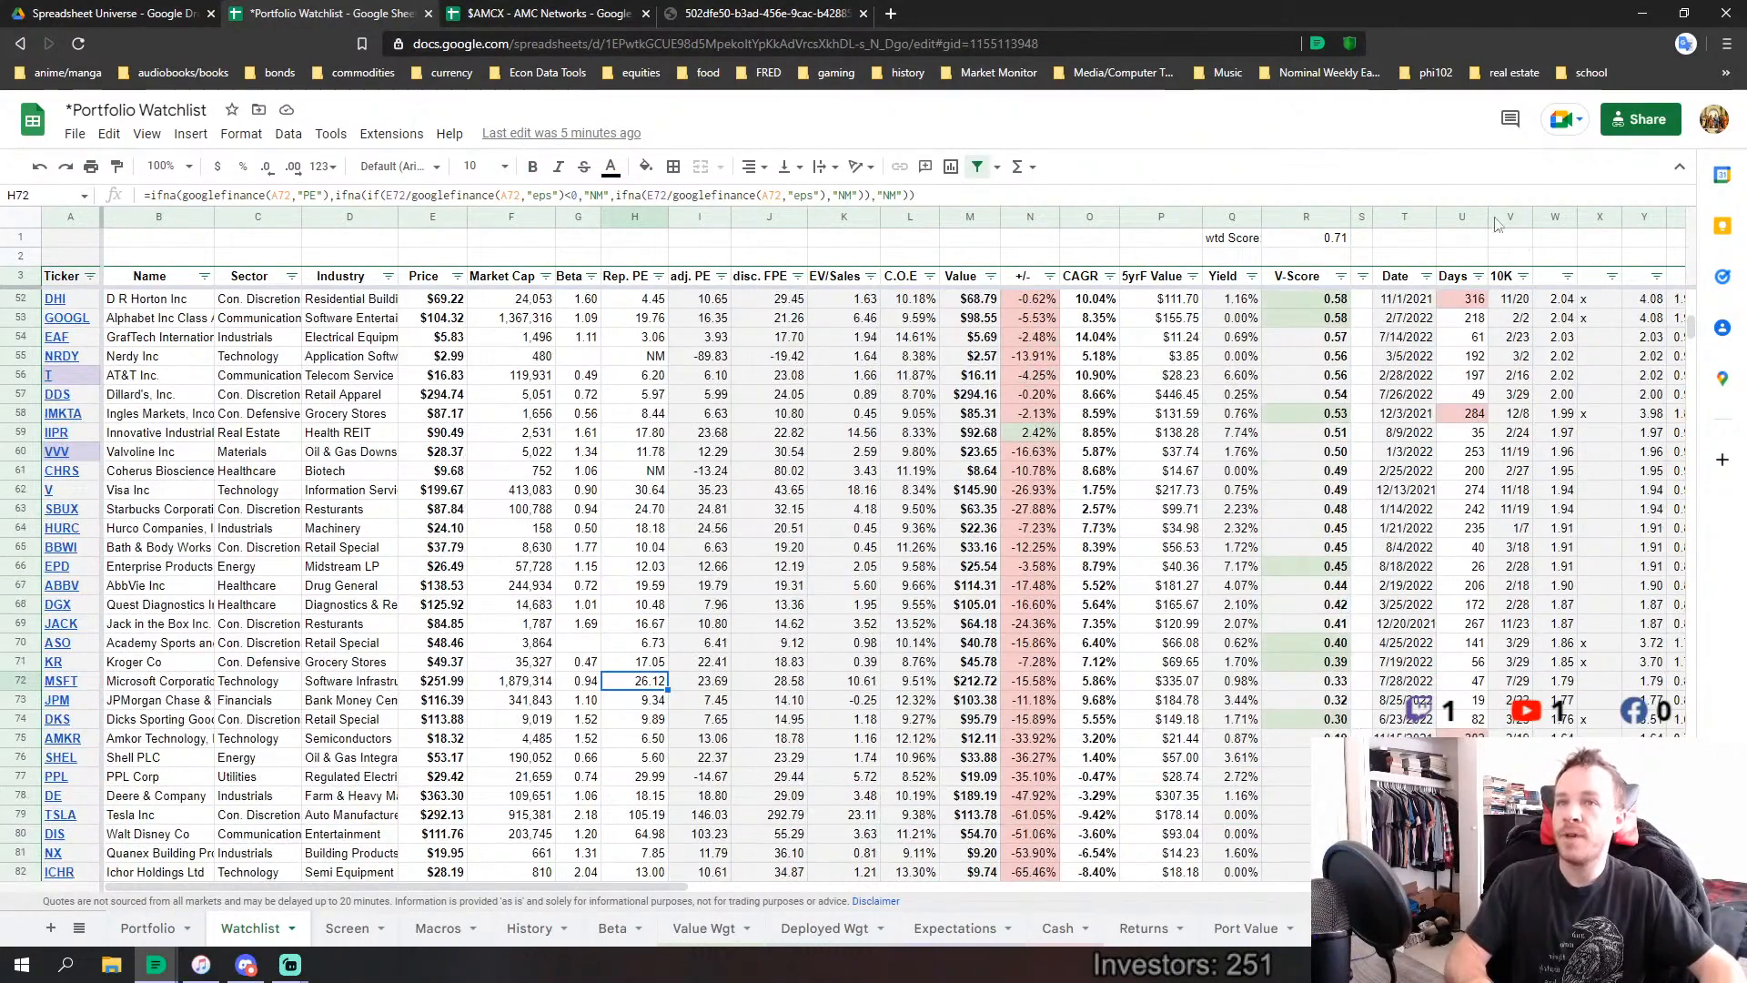
Examine the Days column for the whole watchlist, from the summary statistics up to the first tickers.
click(1462, 216)
scroll(1531, 625, down, 7)
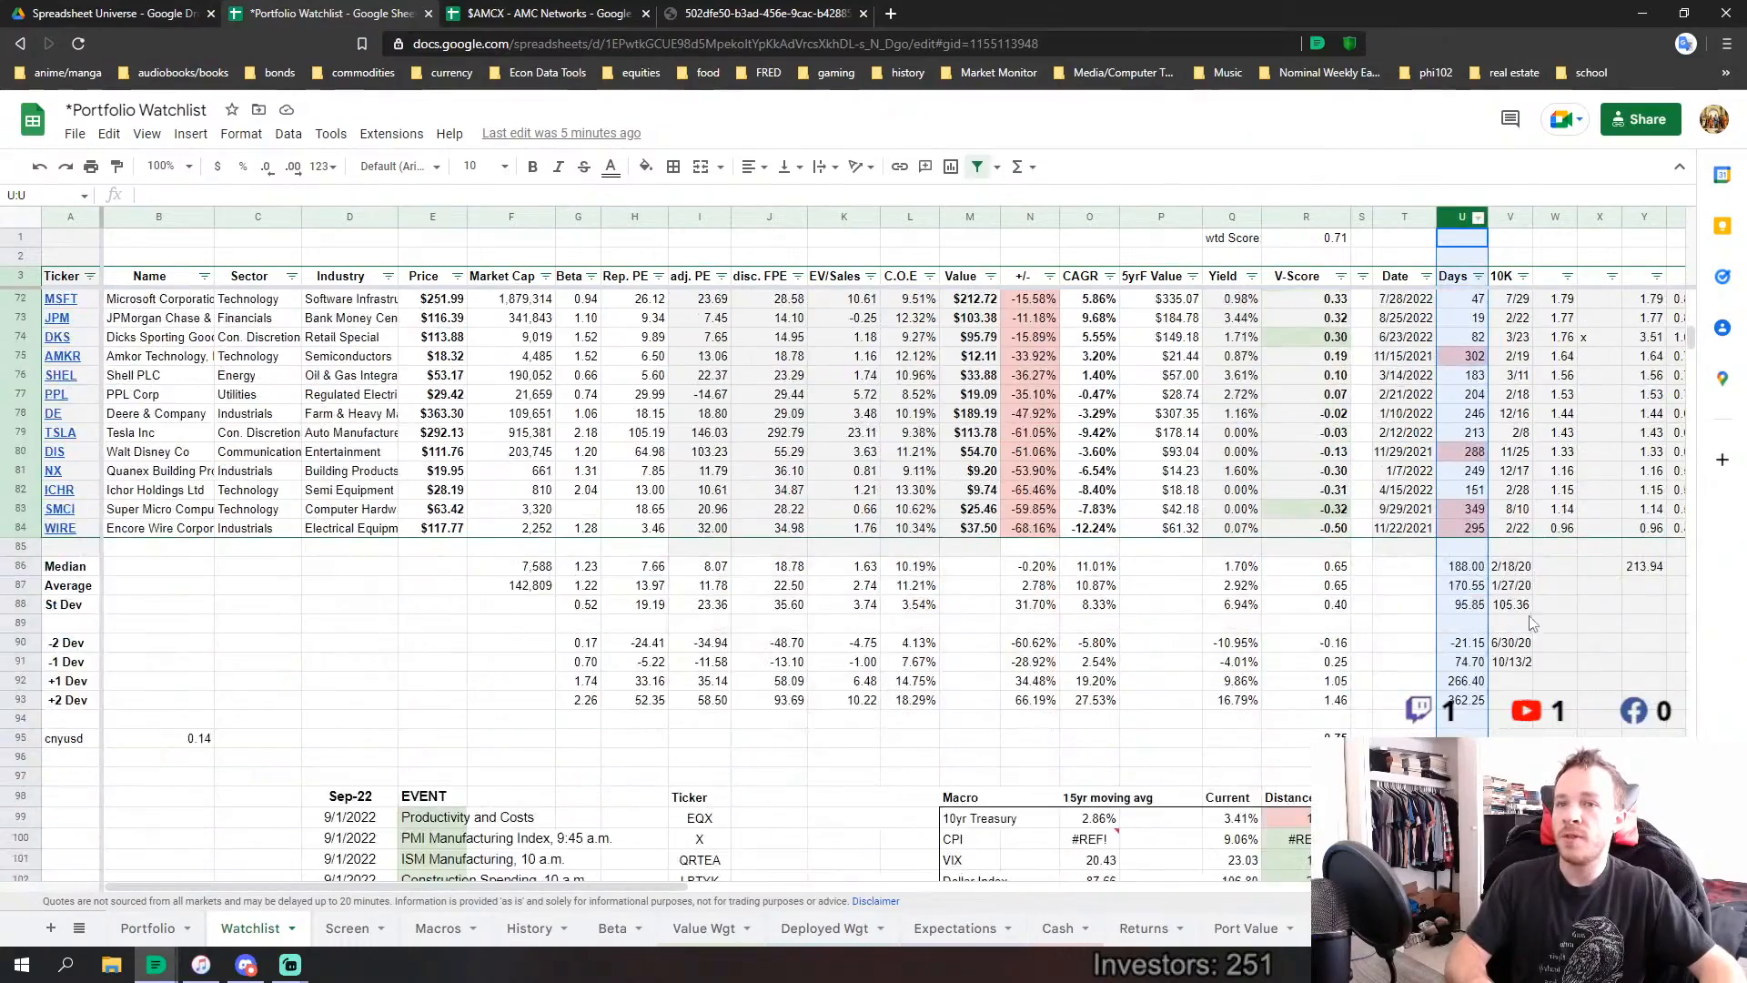
scroll(1531, 624, up, 9)
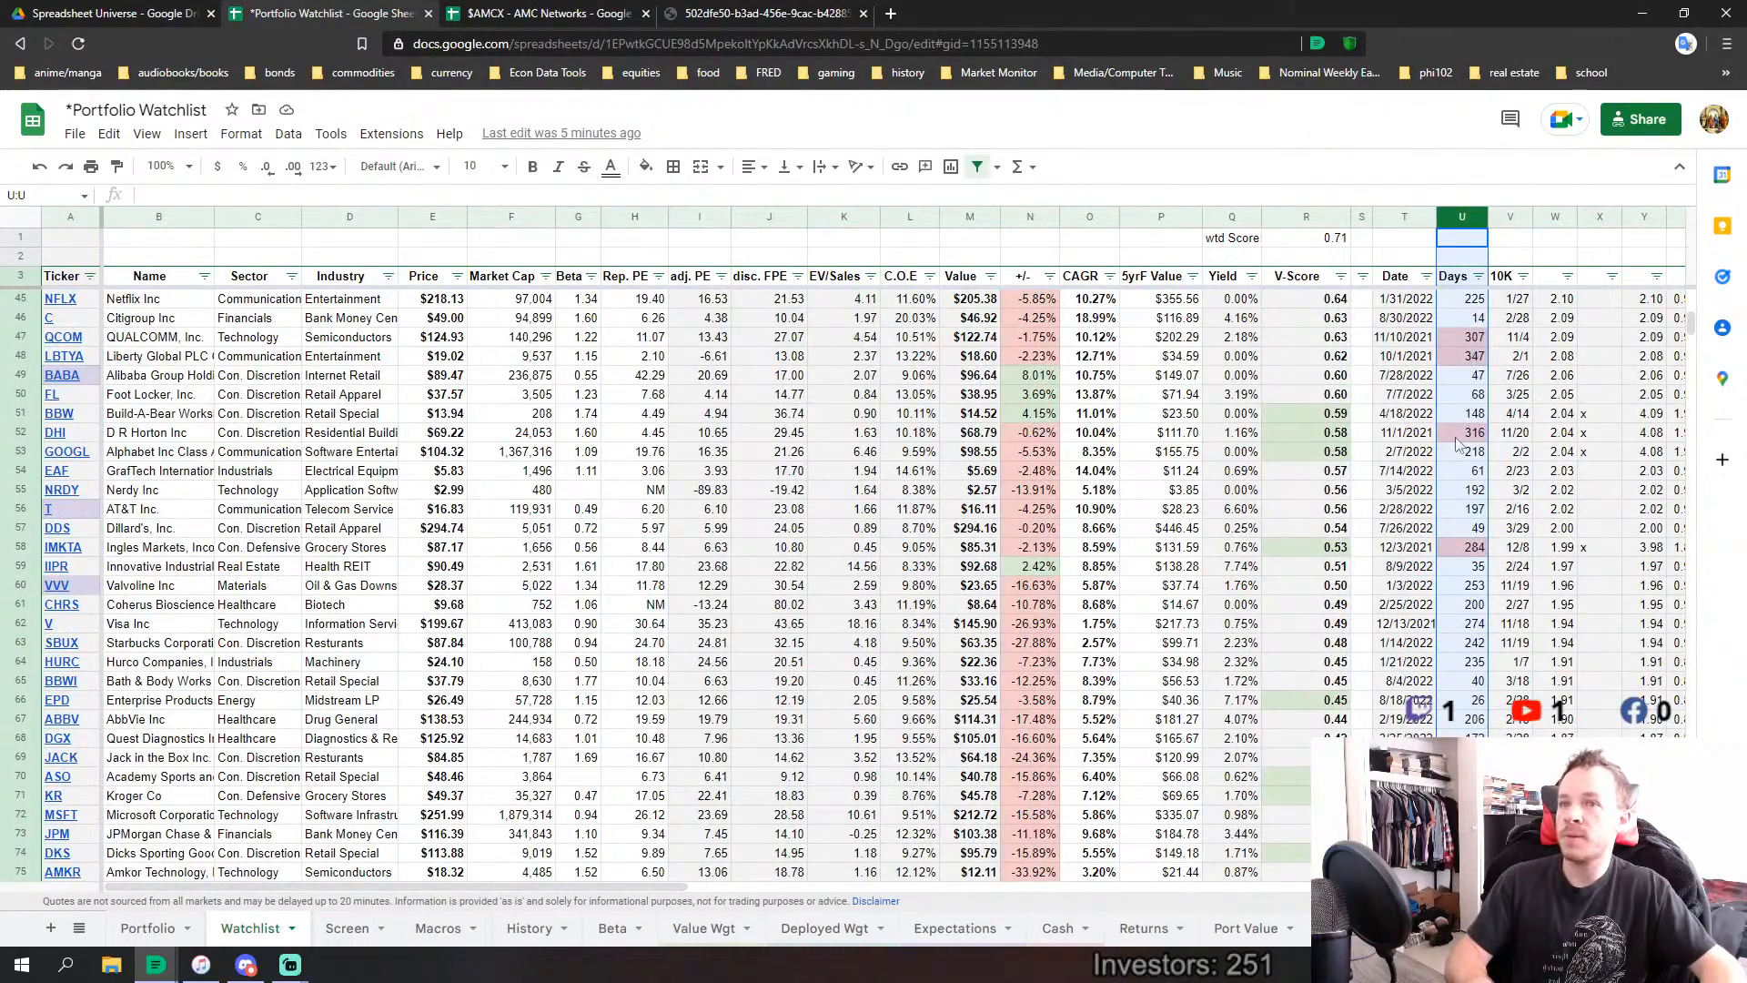
scroll(1460, 418, up, 10)
scroll(1455, 443, up, 4)
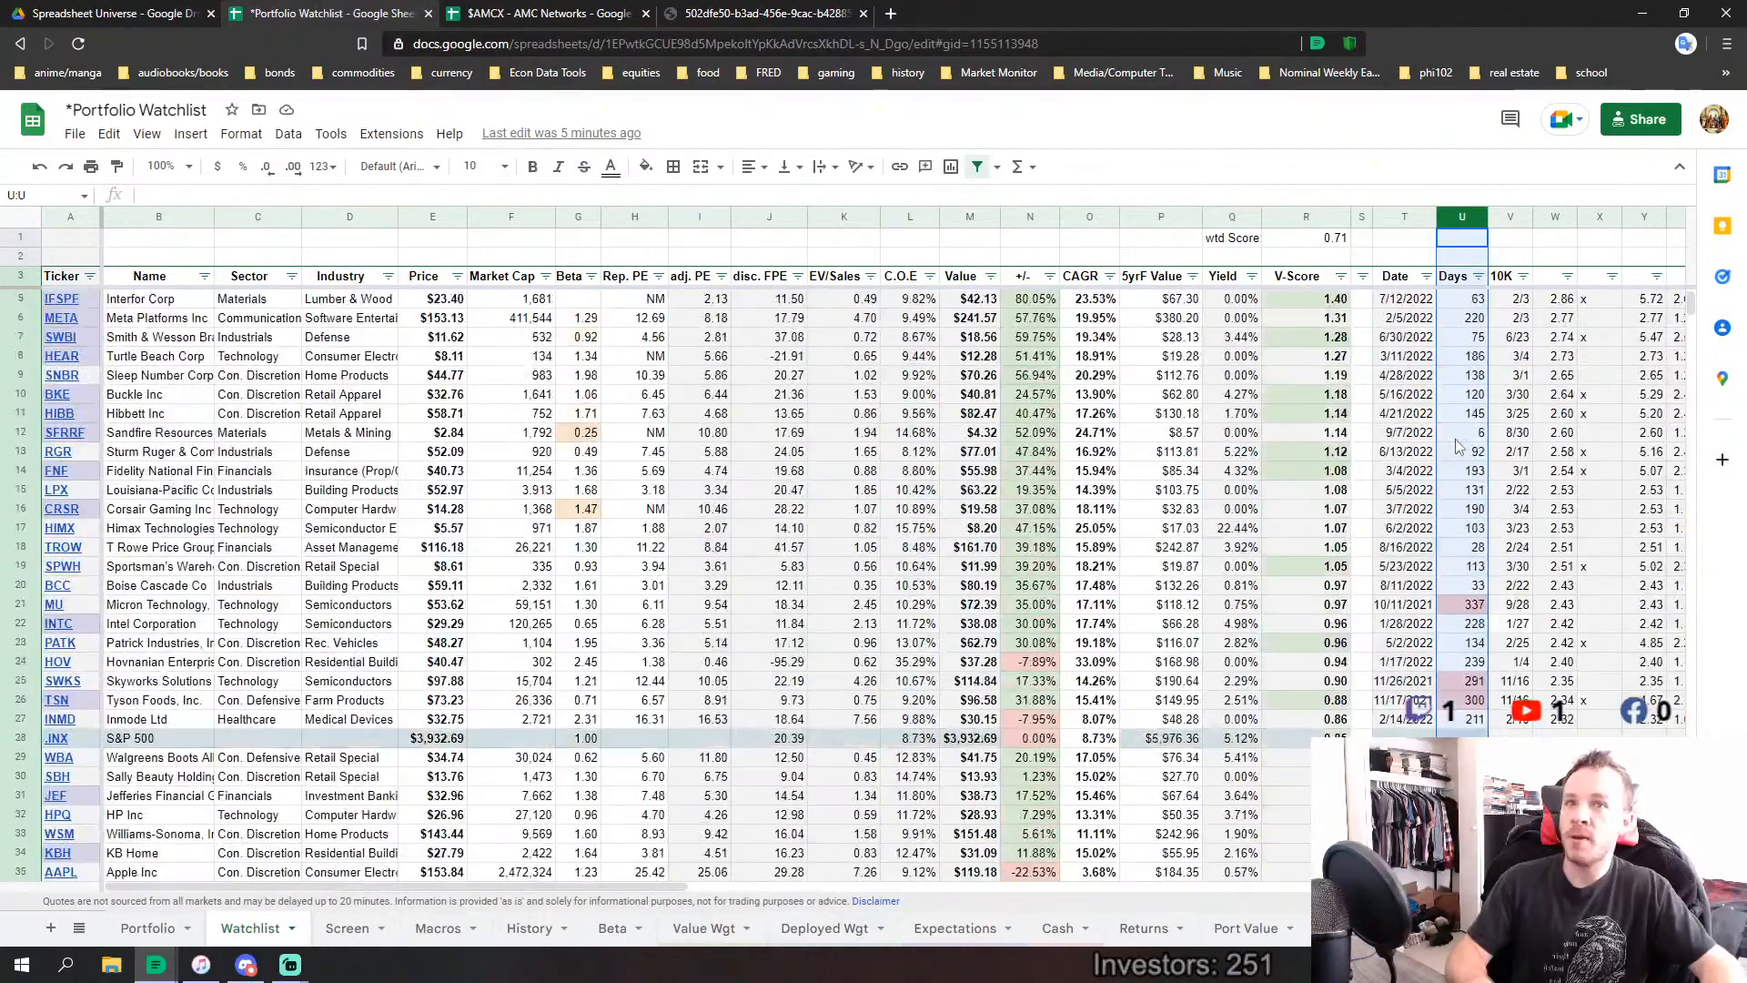
scroll(1456, 460, down, 4)
scroll(1459, 465, down, 6)
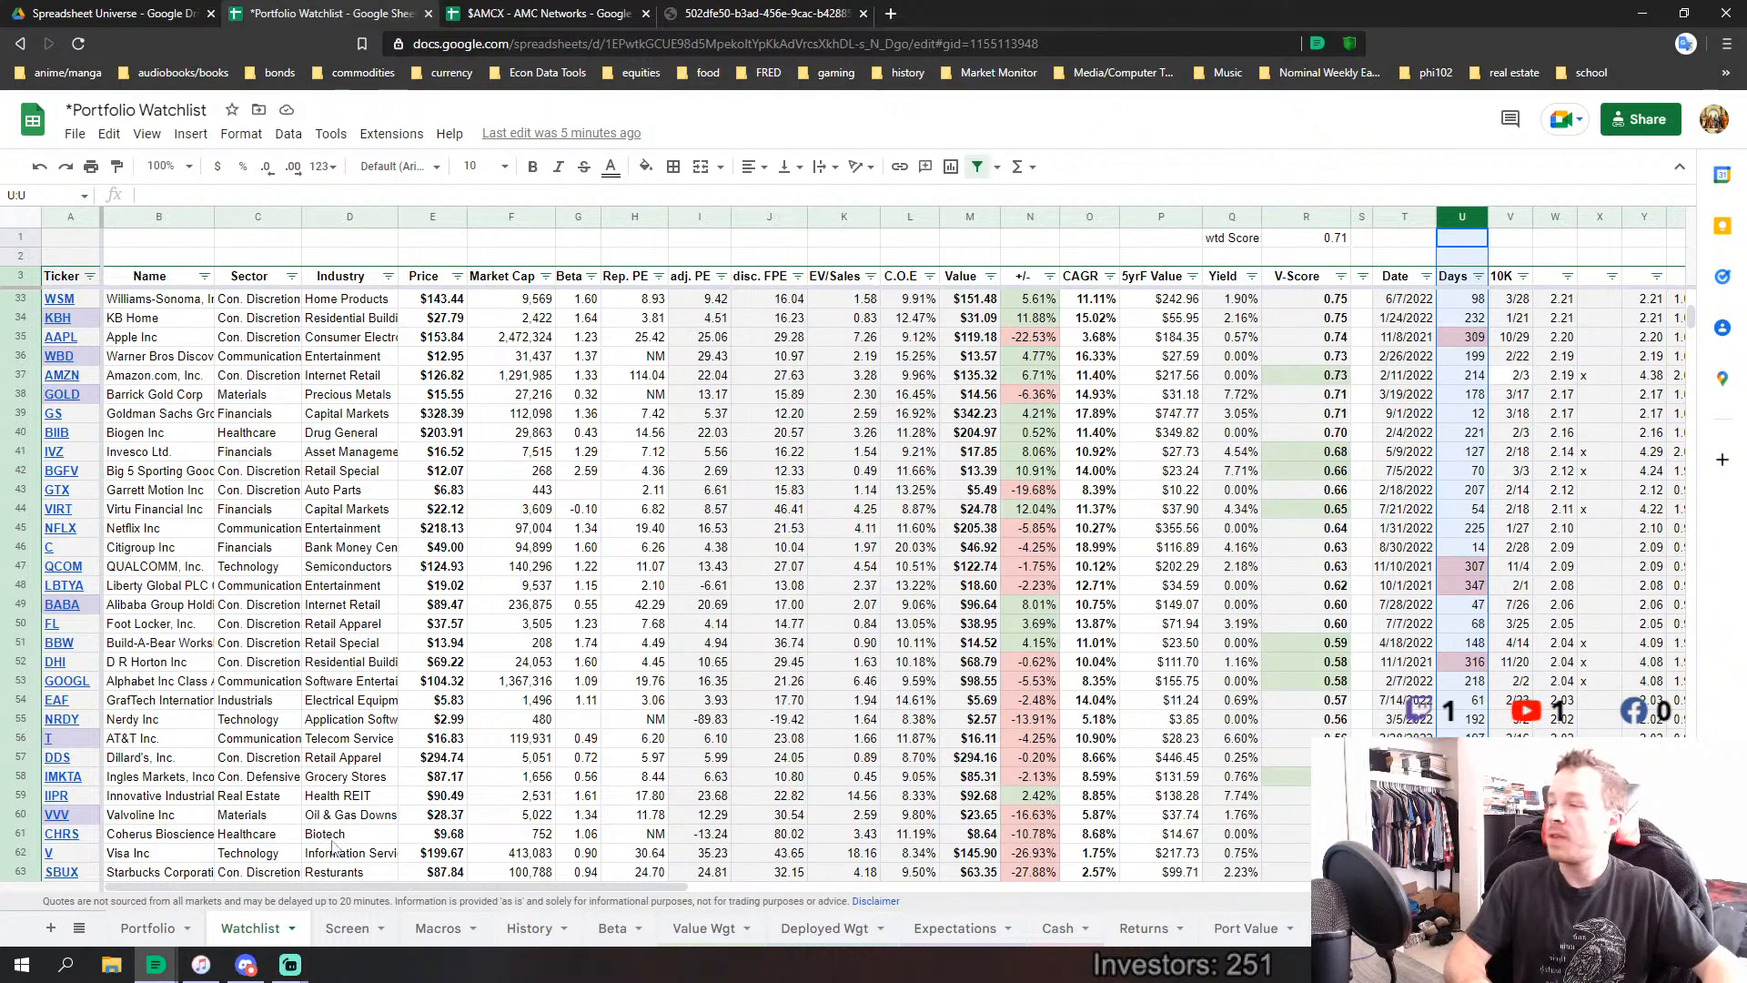
Switch to Discord to read the daily-news channel, and return to the Portfolio Watchlist rows around EAF.
click(245, 964)
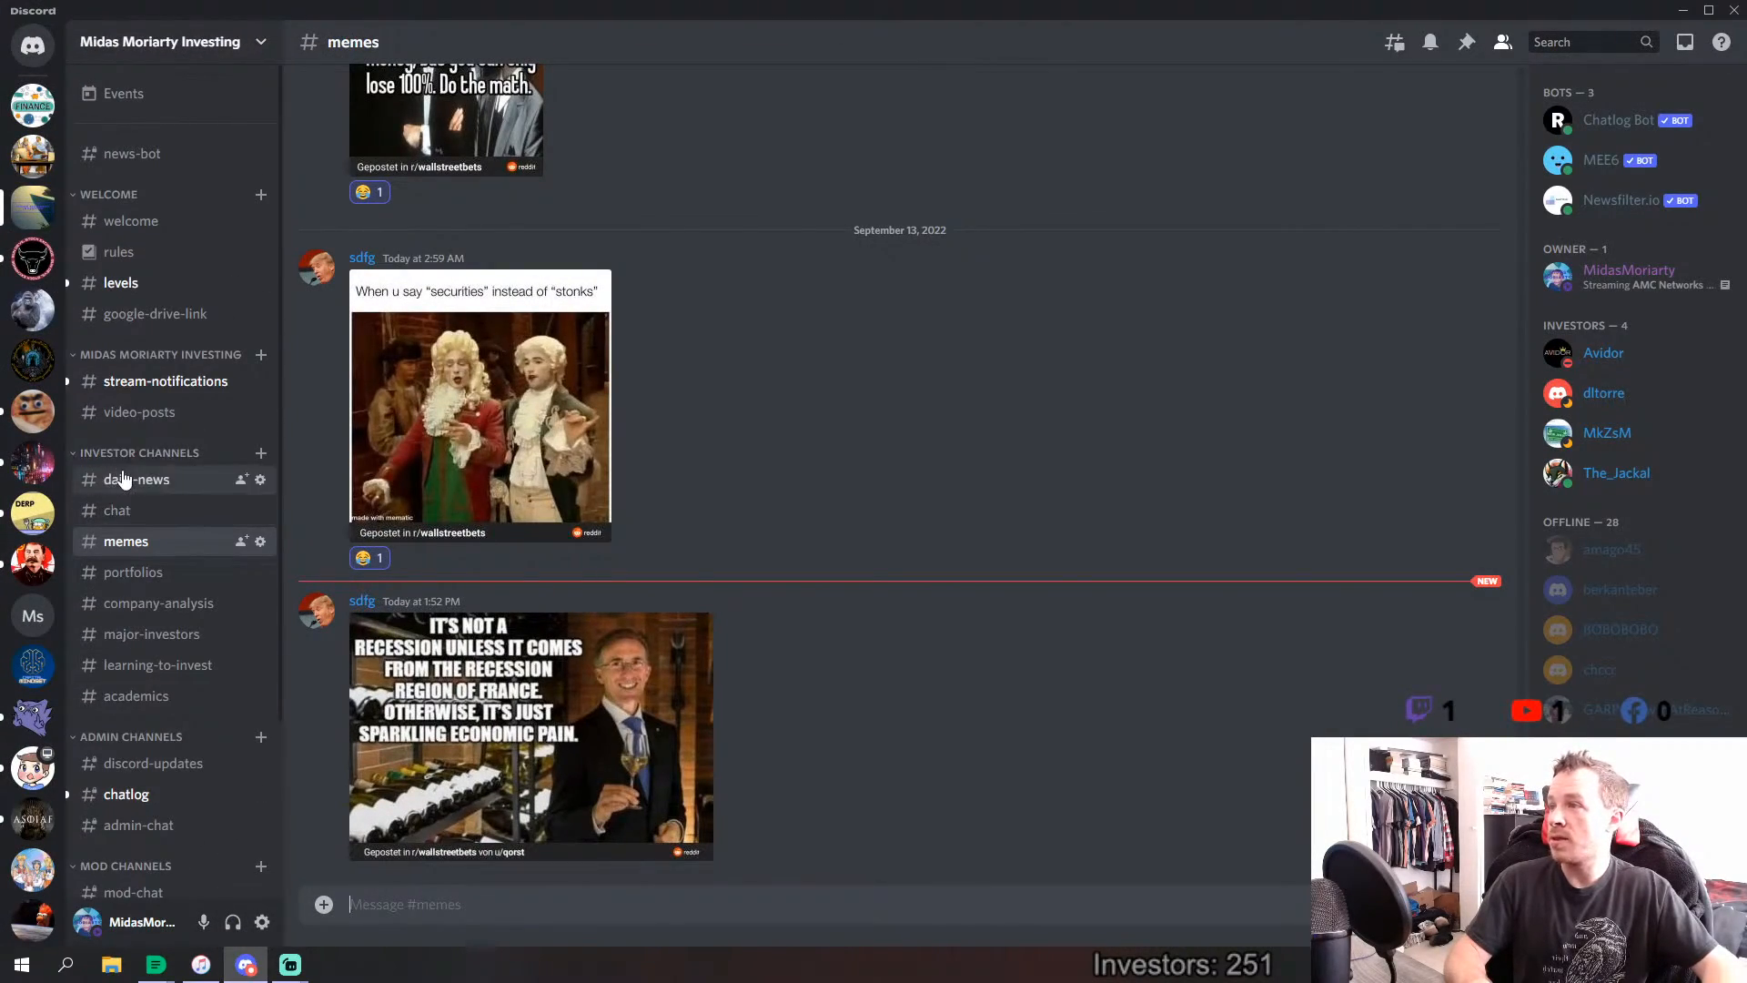
click(126, 479)
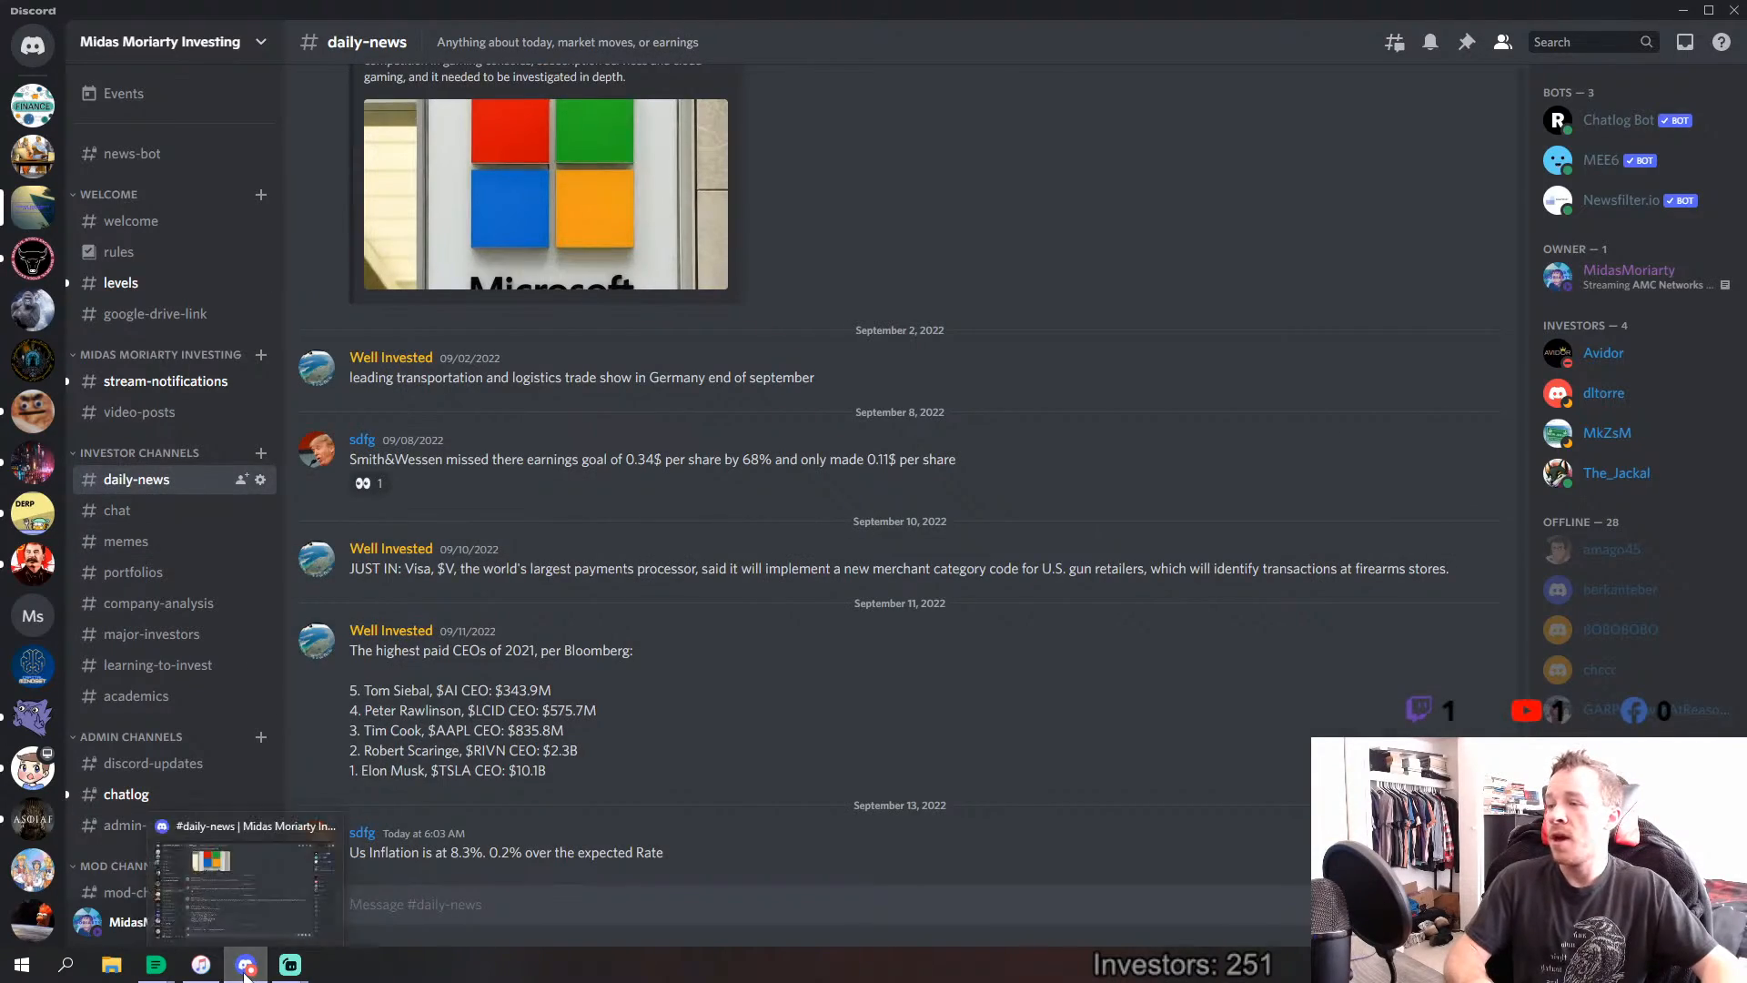
click(156, 964)
click(725, 703)
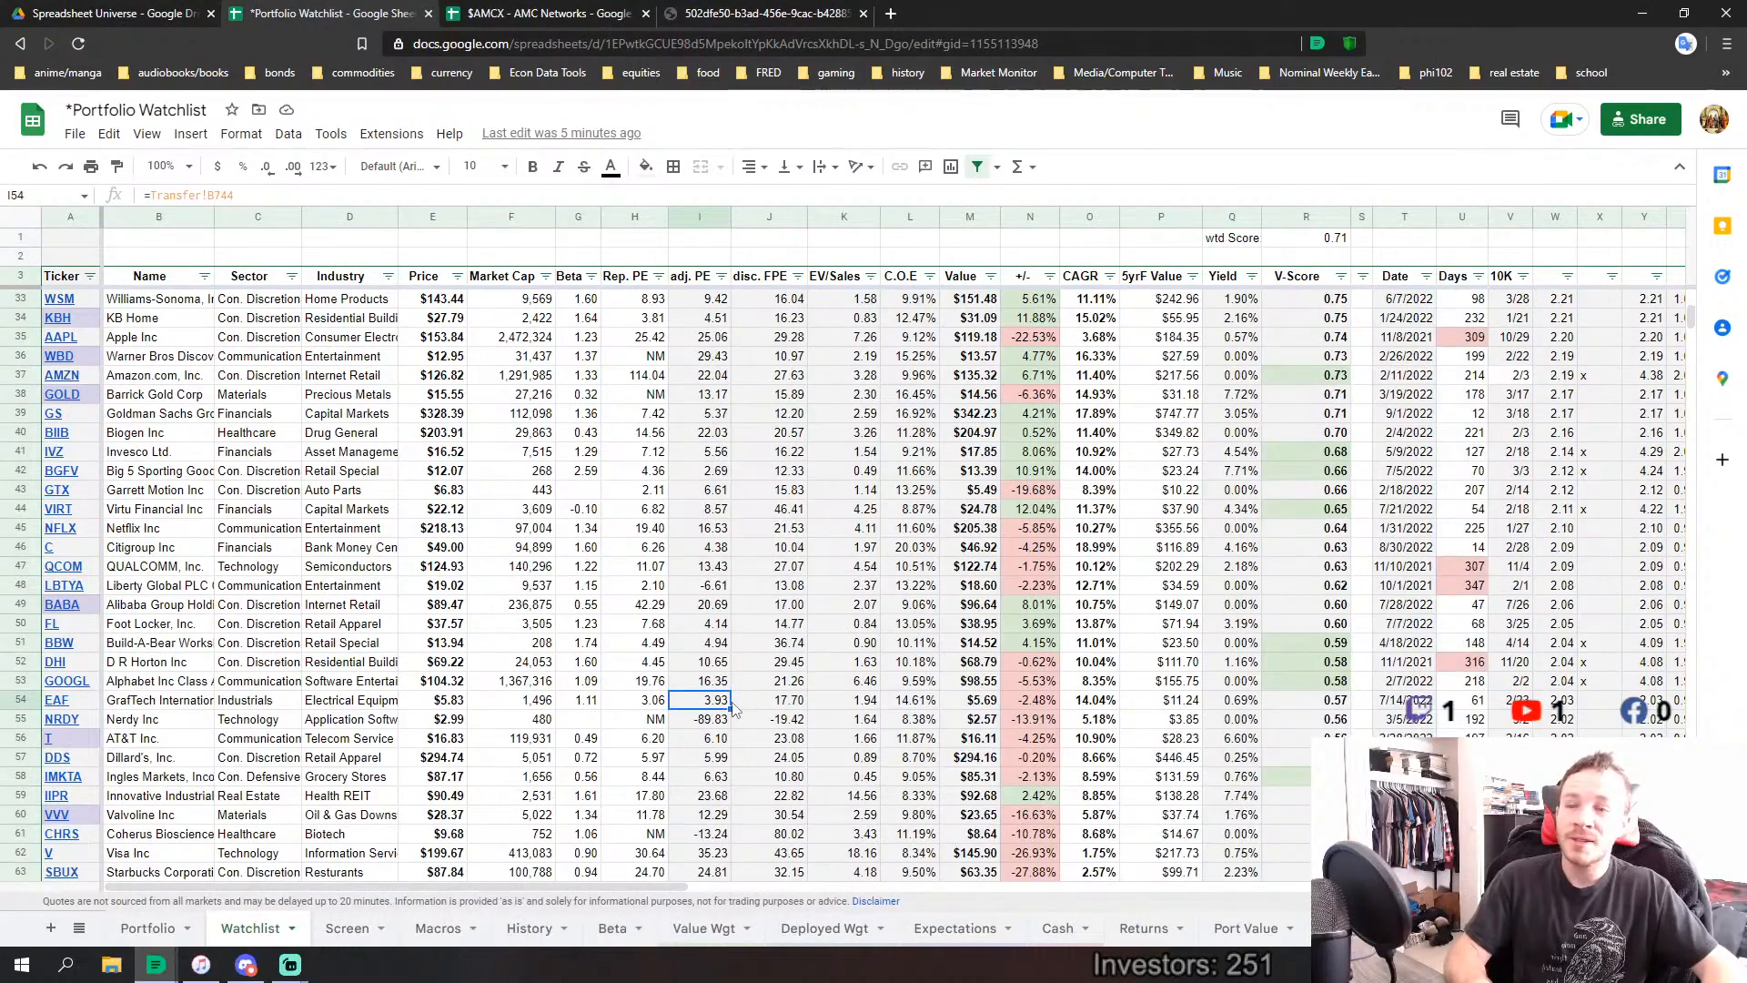
scroll(937, 703, down, 2)
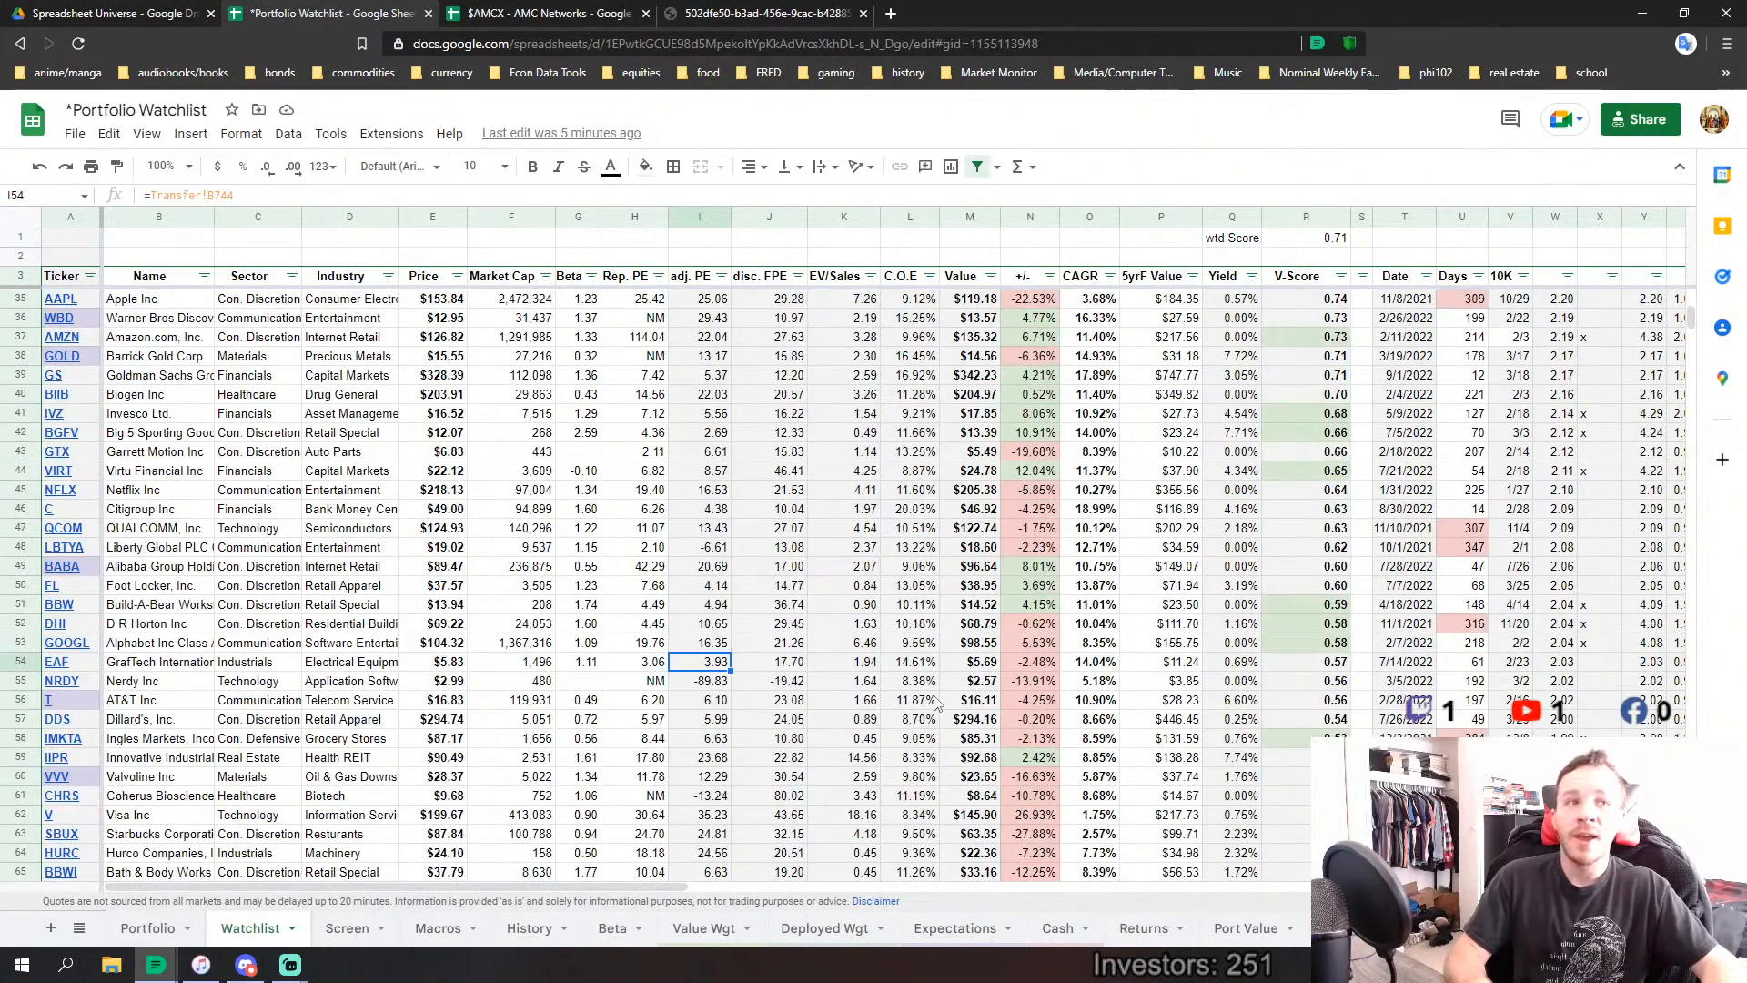